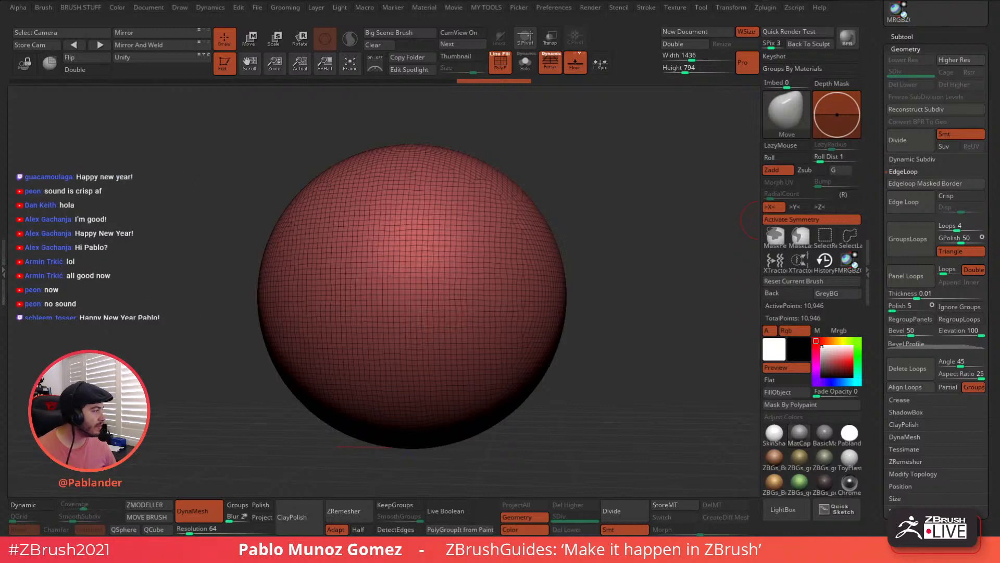
Collapse the screen annotation toolbar and the Geometry section, bringing the start of the Tool palette into view
mouse_move(805, 266)
left_mouse_down()
mouse_move(690, 128)
mouse_move(747, 96)
left_mouse_up()
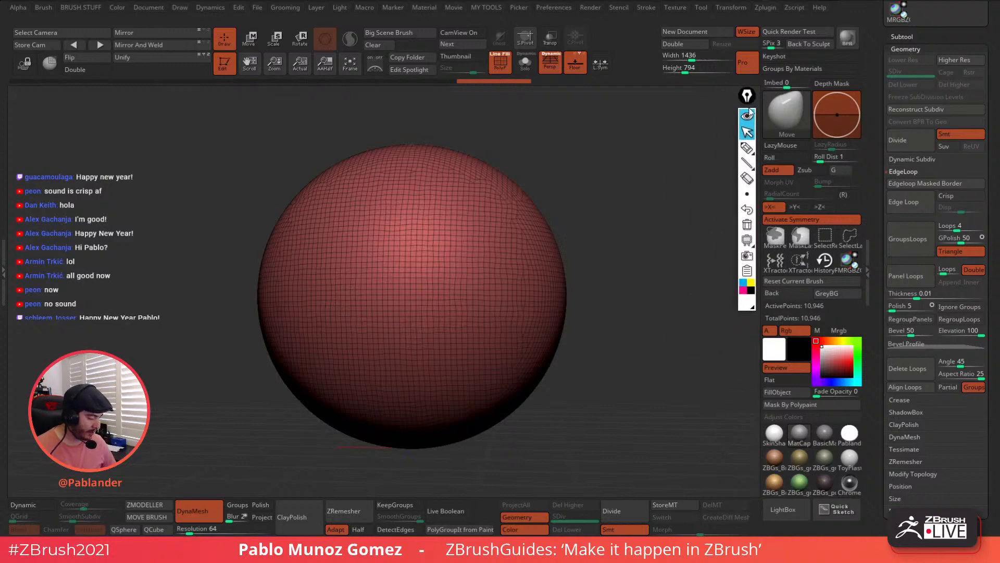
left_click(747, 95)
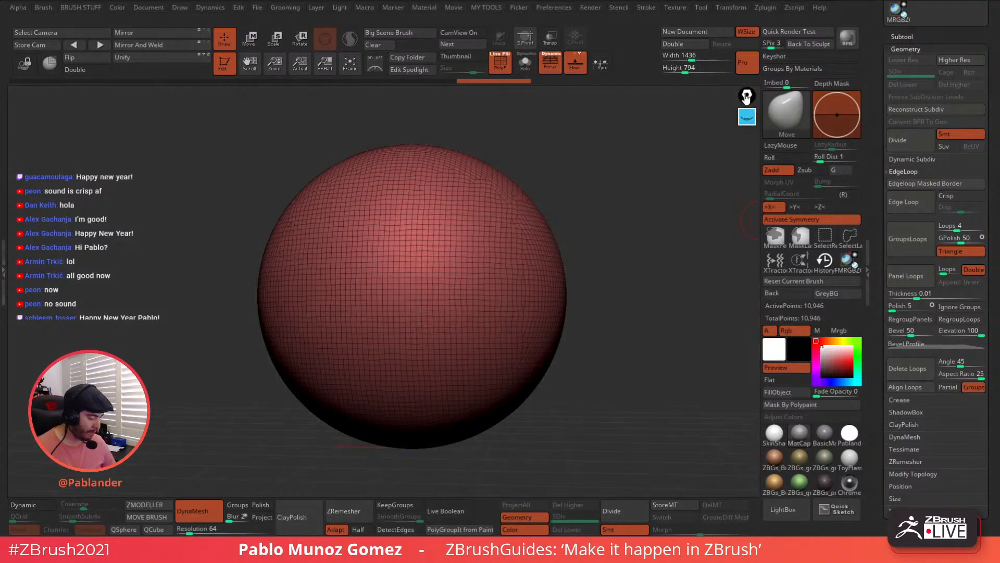
left_click_drag(746, 101, 744, 98)
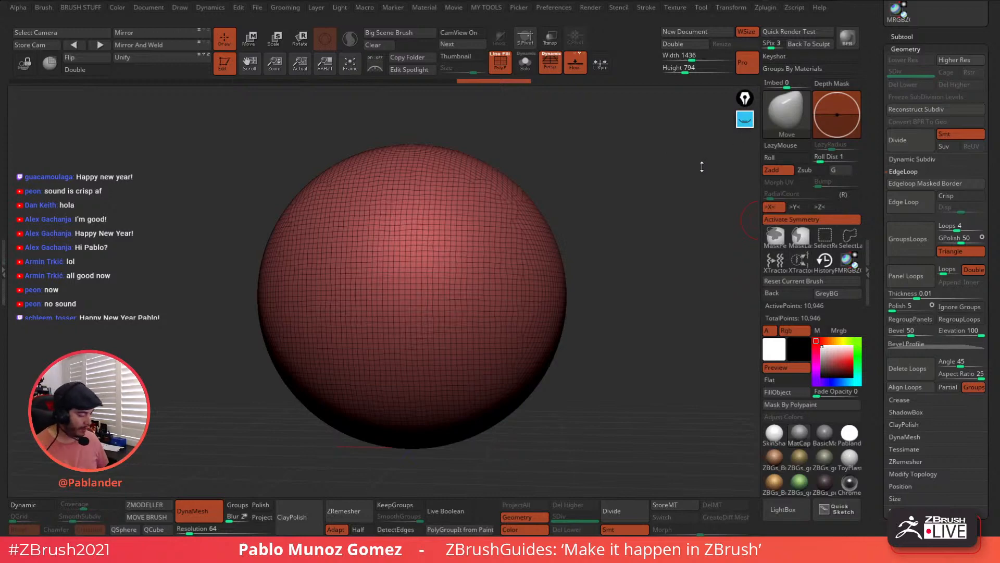
left_click_drag(873, 118, 873, 120)
left_click(906, 53)
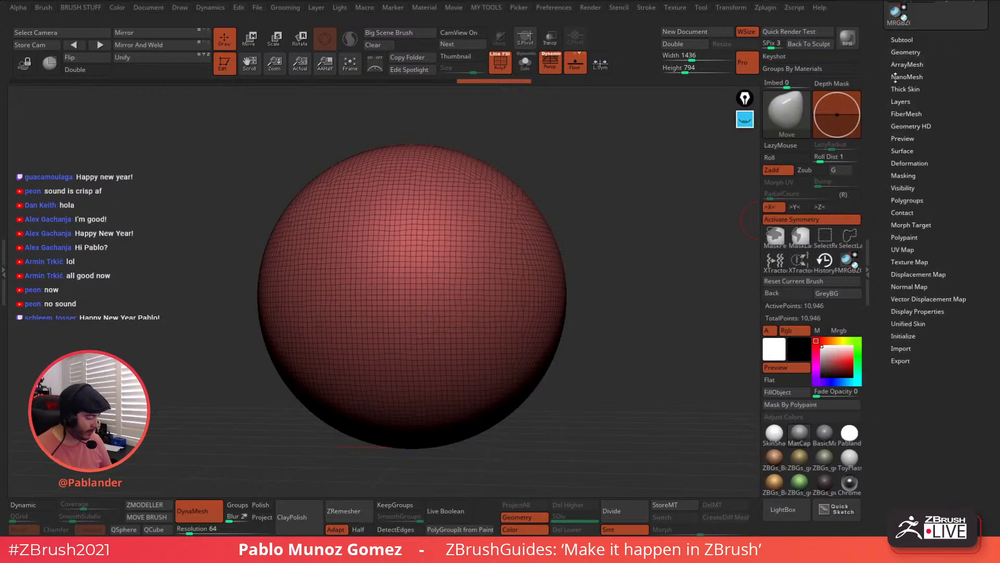
left_click_drag(882, 83, 881, 178)
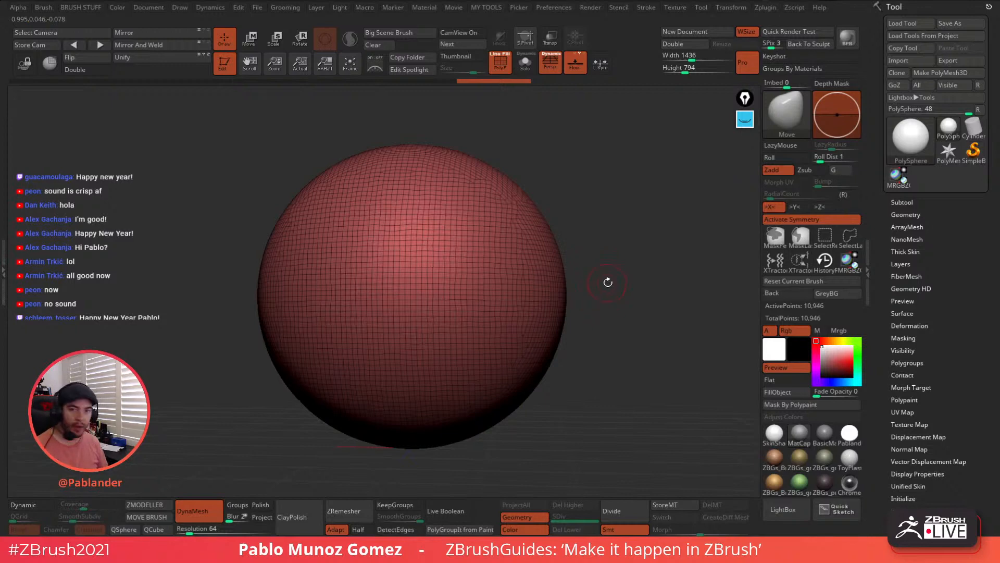
Hide the sphere's polygon wireframe and enlarge the Move brush's draw size
mouse_move(618, 278)
left_mouse_down()
mouse_move(615, 268)
mouse_move(621, 286)
mouse_move(598, 291)
mouse_move(589, 282)
mouse_move(604, 297)
mouse_move(594, 306)
mouse_move(632, 279)
mouse_move(647, 286)
mouse_move(632, 267)
mouse_move(607, 264)
left_mouse_up()
key("space")
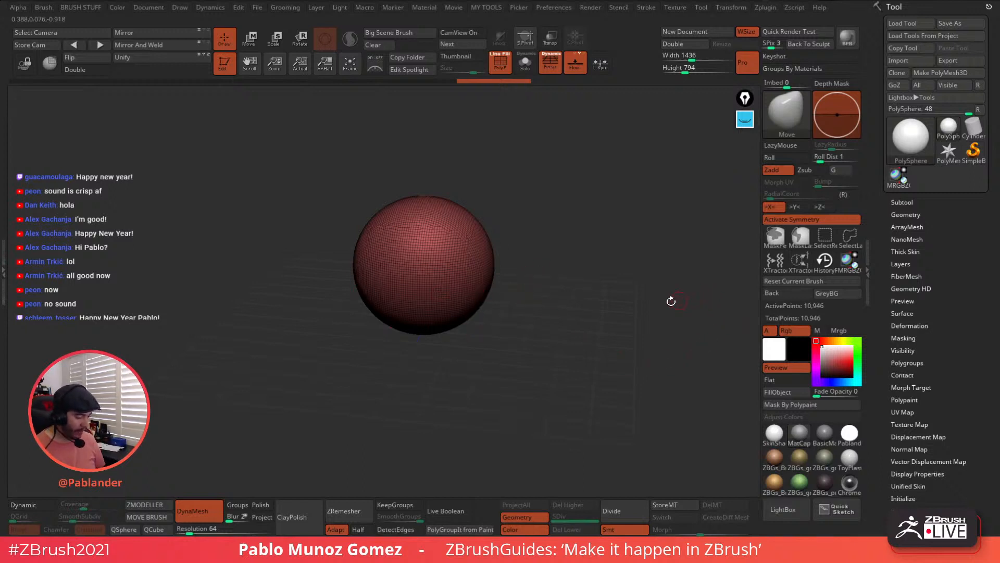
left_click_drag(681, 335, 614, 363)
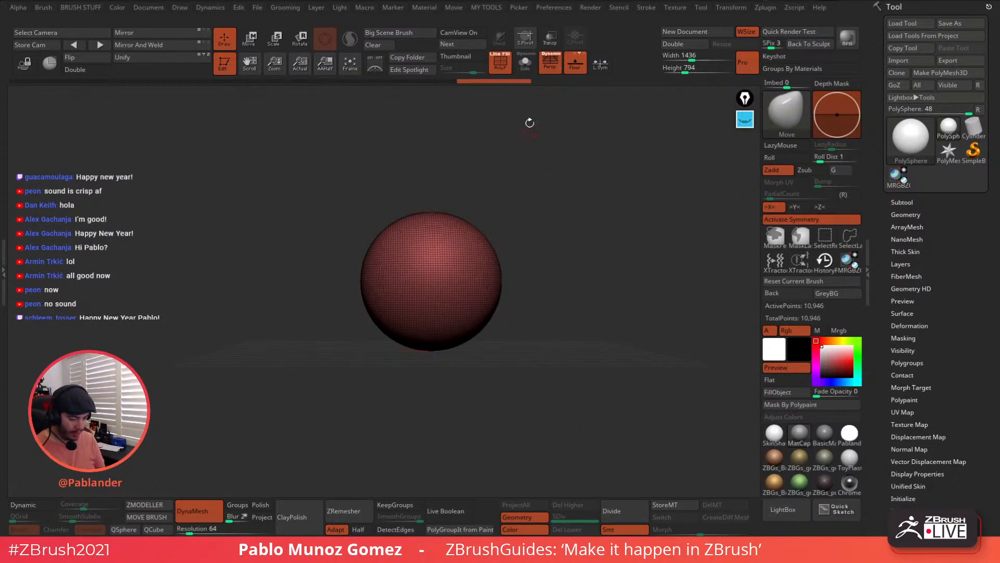
key("shift+f")
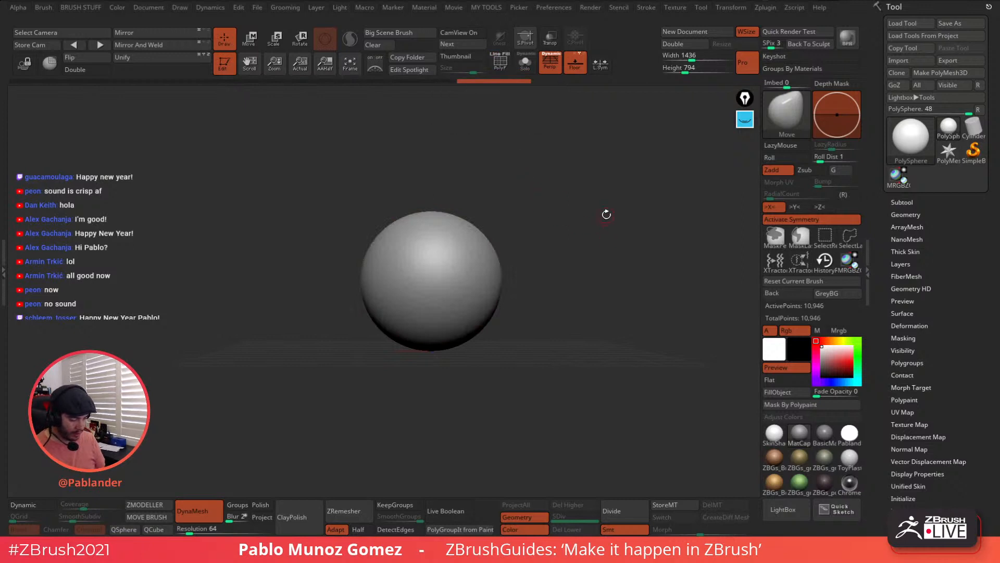
key("ctrl+space")
key("space")
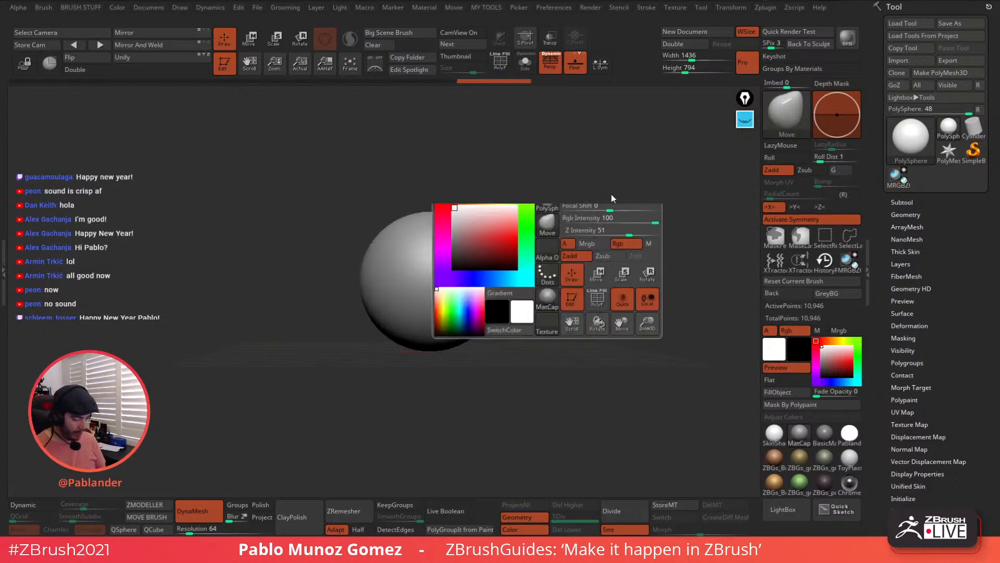
left_click_drag(631, 194, 639, 194)
right_click_drag(584, 234, 594, 228, "ctrl")
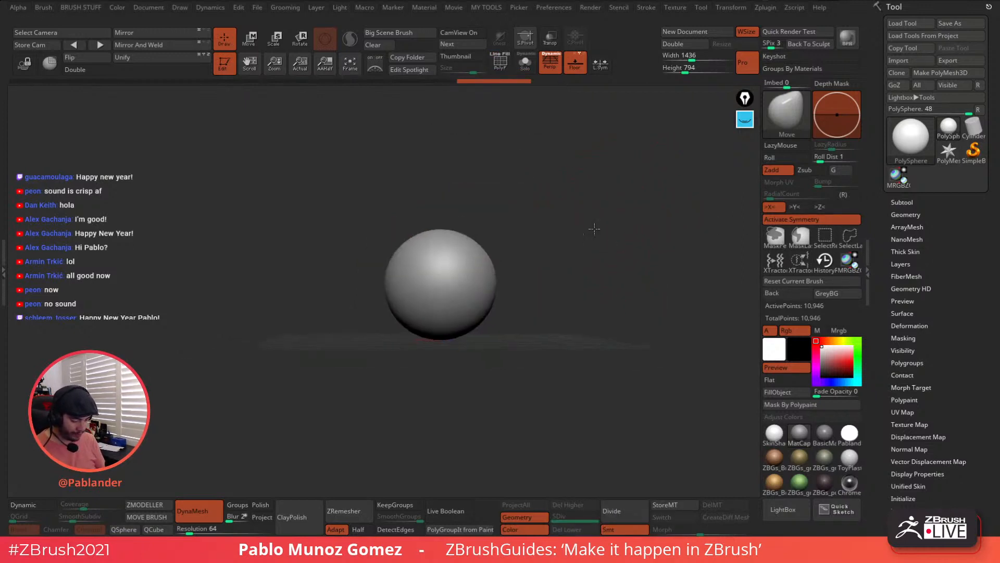
key("w")
left_click_drag(442, 285, 438, 302)
right_click_drag(563, 280, 563, 269)
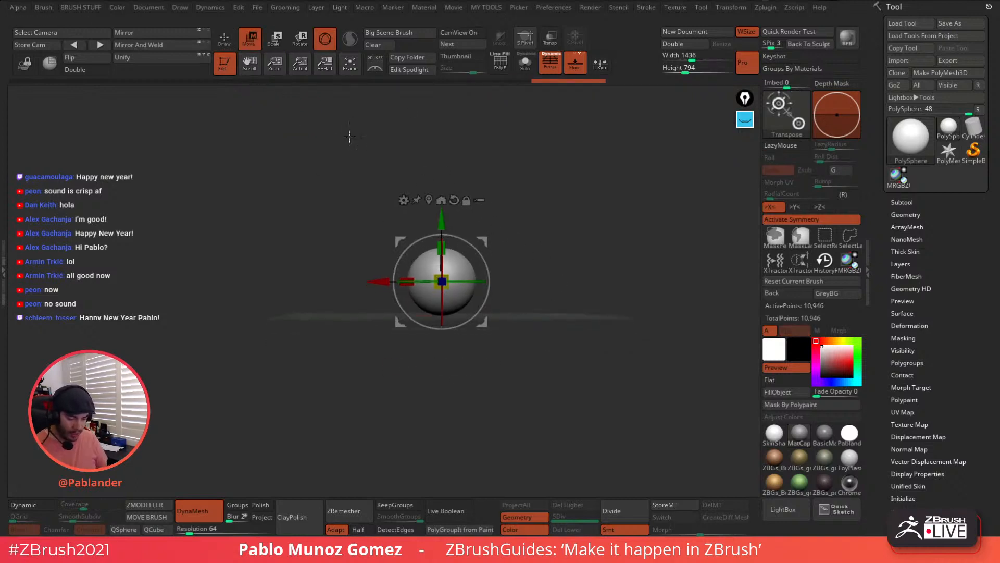
left_click(224, 38)
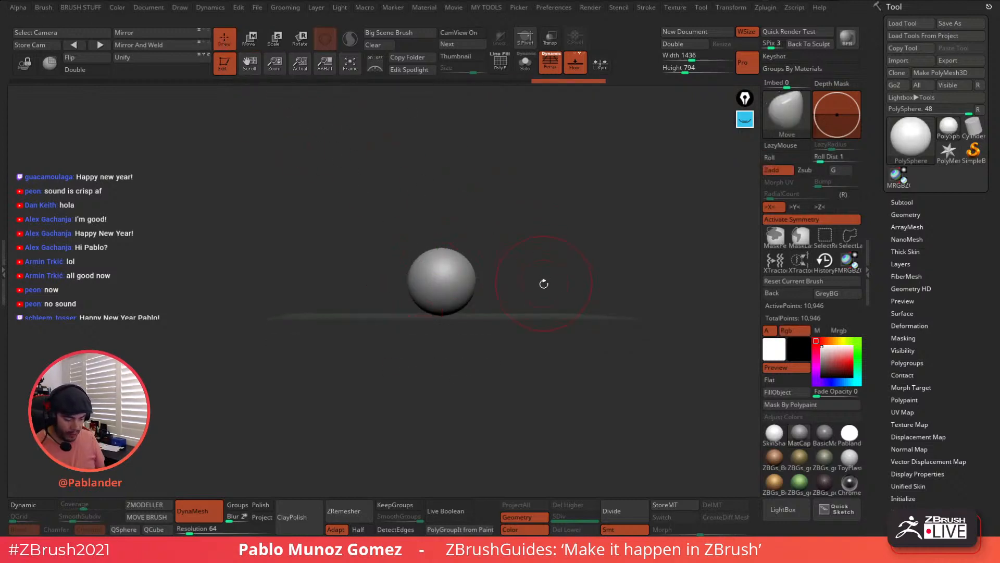
Hide the floor grid and reshape the sphere with the Move brush into an egg-like head that tapers downward
left_click_drag(573, 252, 543, 288)
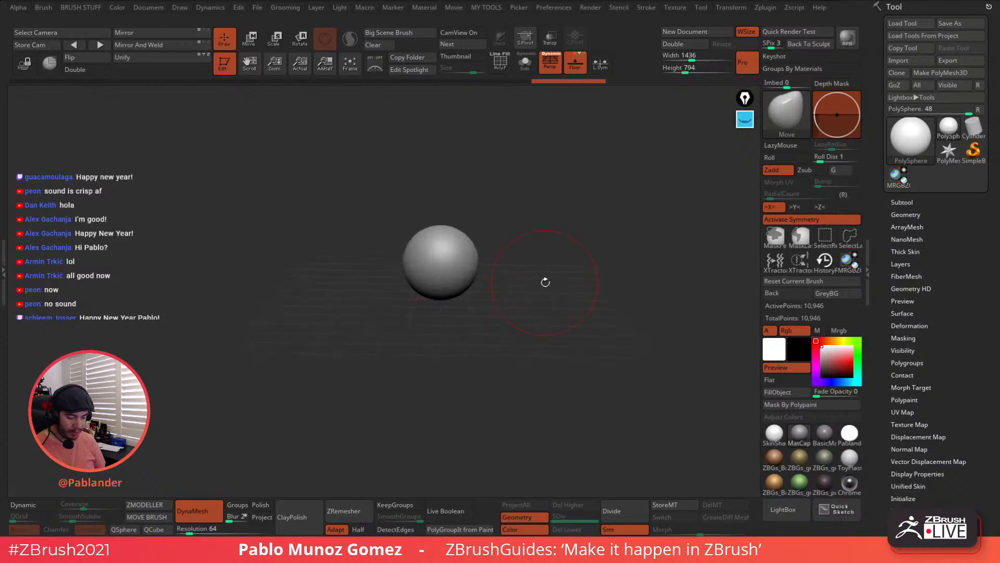
left_click(580, 71)
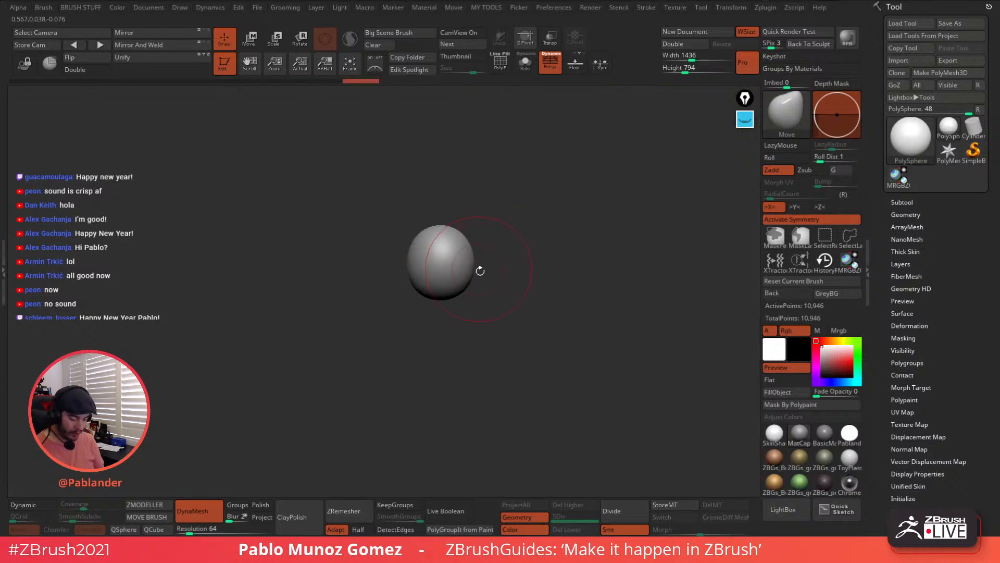
mouse_move(479, 271)
left_mouse_down()
mouse_move(532, 277)
mouse_move(517, 279)
mouse_move(532, 239)
mouse_move(525, 254)
left_mouse_up()
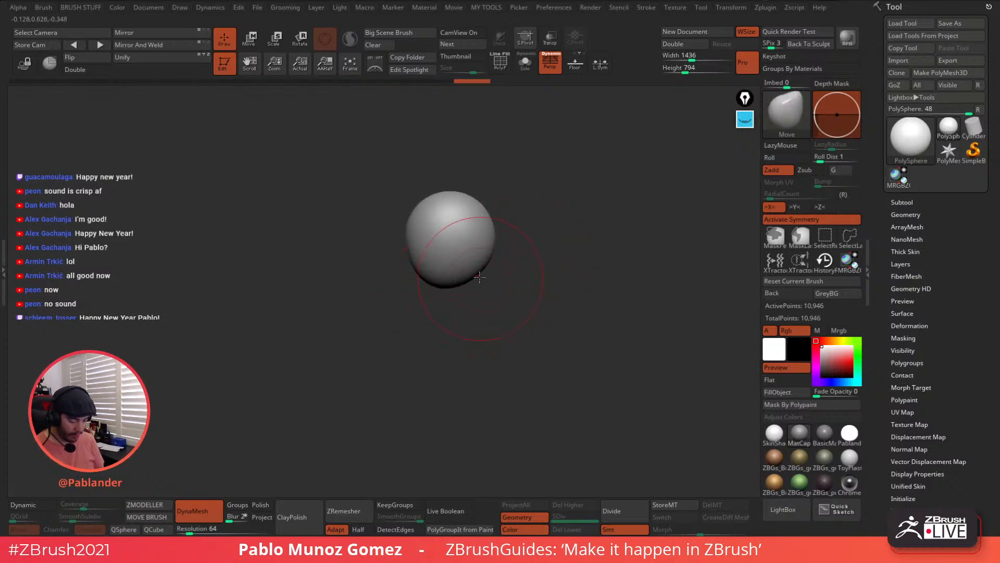
left_click_drag(479, 277, 476, 266)
left_click_drag(573, 321, 563, 323)
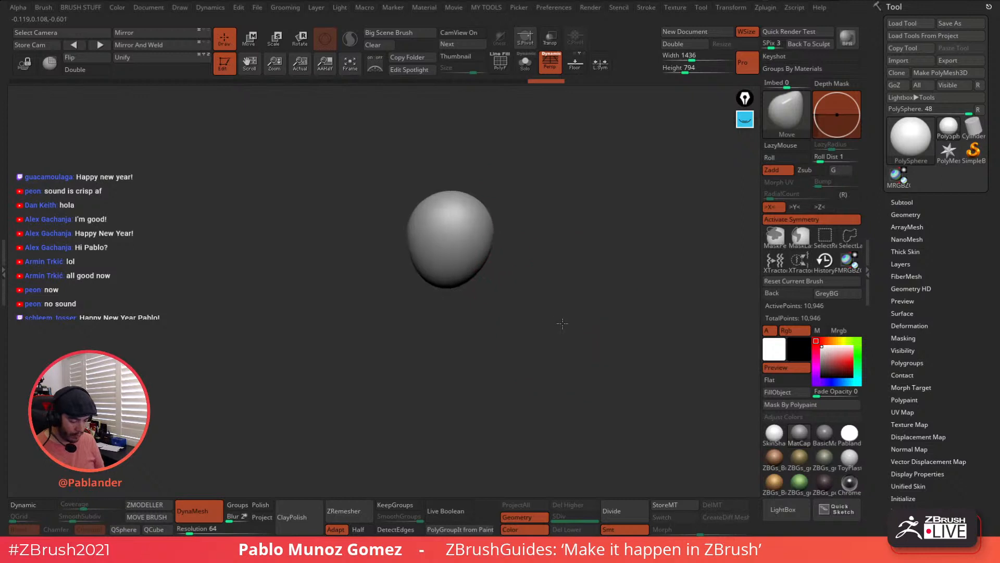
Reduce the draw size and enable AccuCurve for the Move brush
key("space")
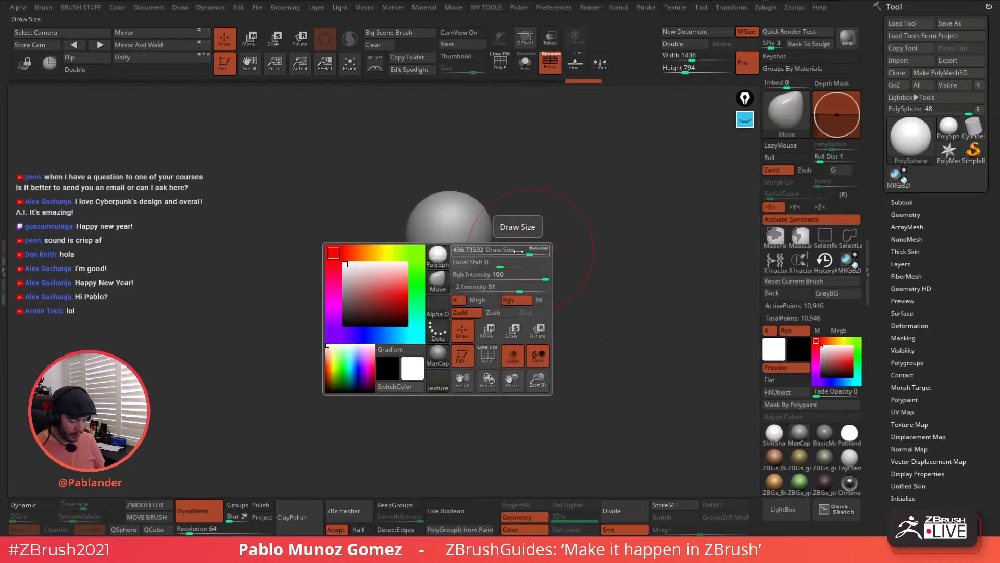
key("b")
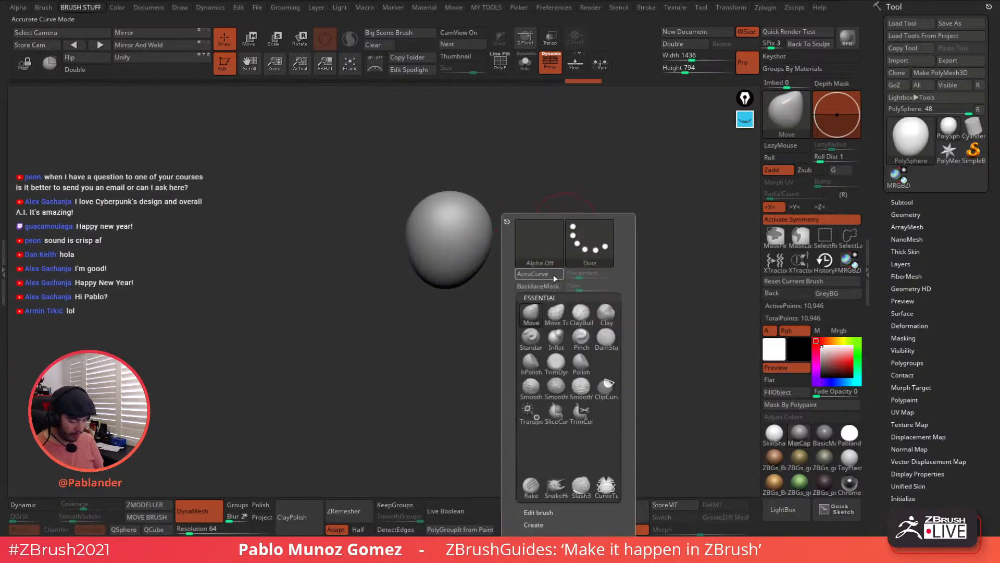
key("b")
key("b")
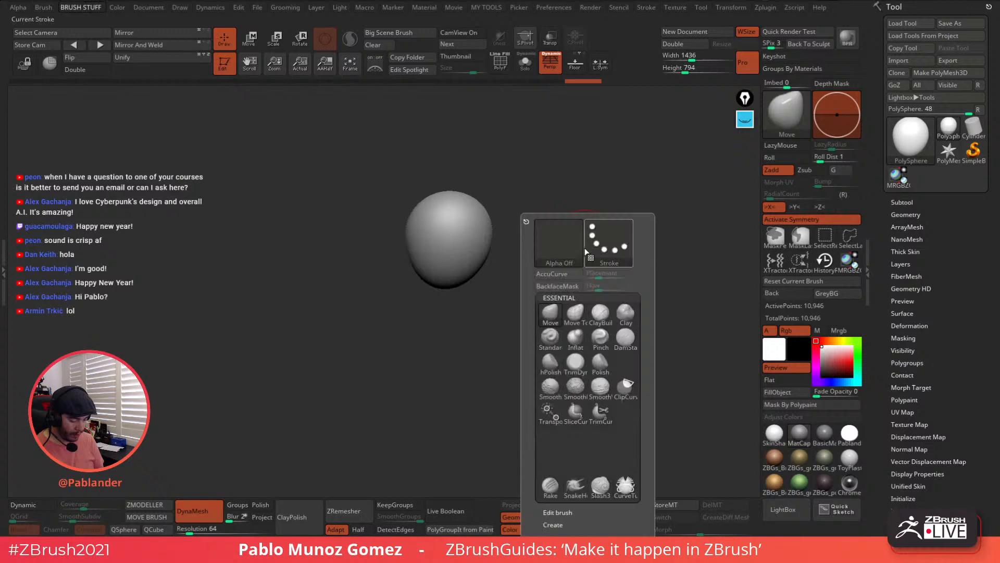
left_click(568, 276)
mouse_move(576, 202)
left_mouse_down("alt")
mouse_move(556, 234)
mouse_move(576, 215)
left_mouse_up("alt")
left_click_drag(575, 216, 564, 229)
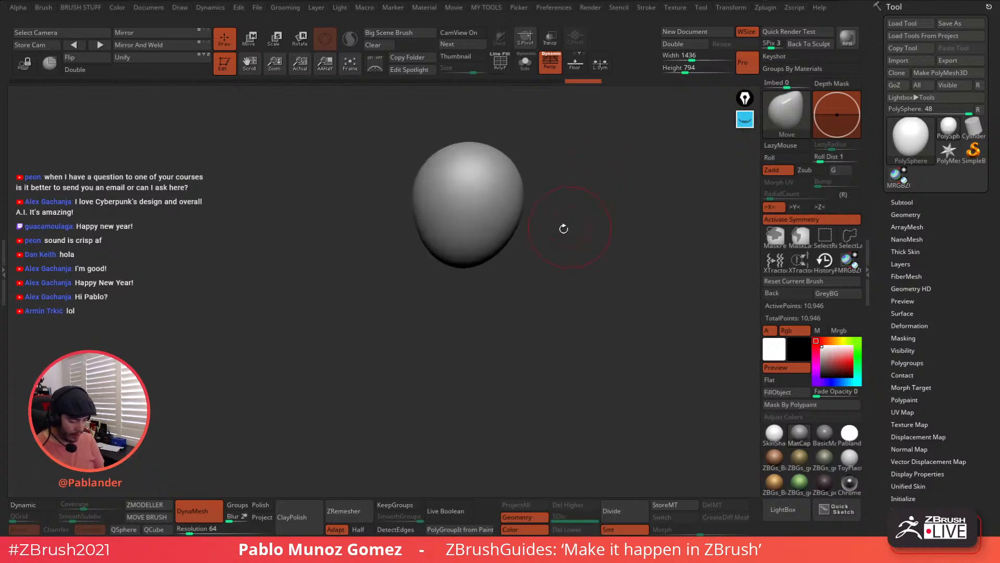
Pull the lower front of the head out into a pointed chin and shape the underside of the jaw with the Move brush
left_click_drag(507, 242, 527, 257)
left_click_drag(537, 246, 556, 242)
left_click_drag(527, 243, 522, 259)
left_click_drag(579, 239, 587, 238)
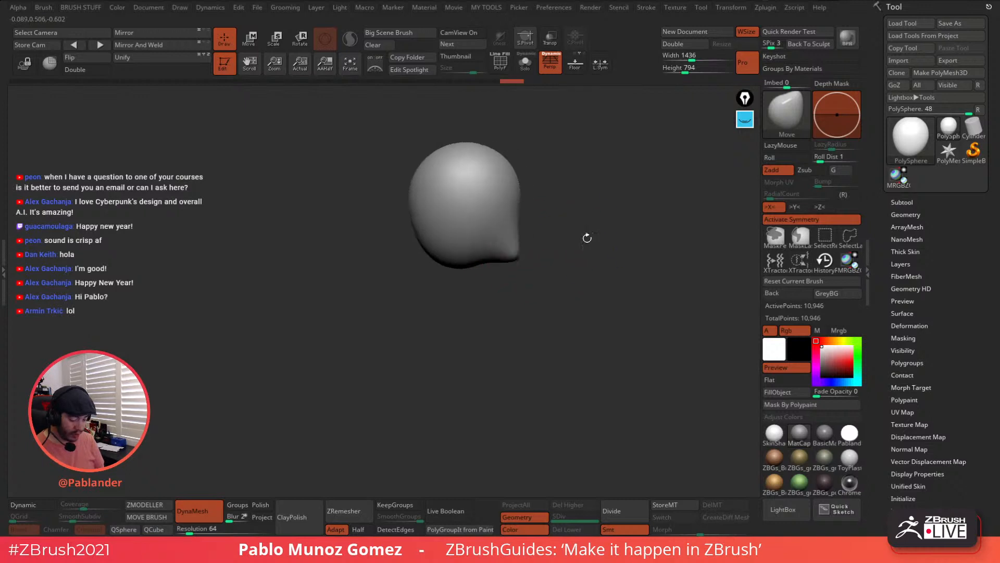
left_click_drag(520, 261, 511, 260)
key("space")
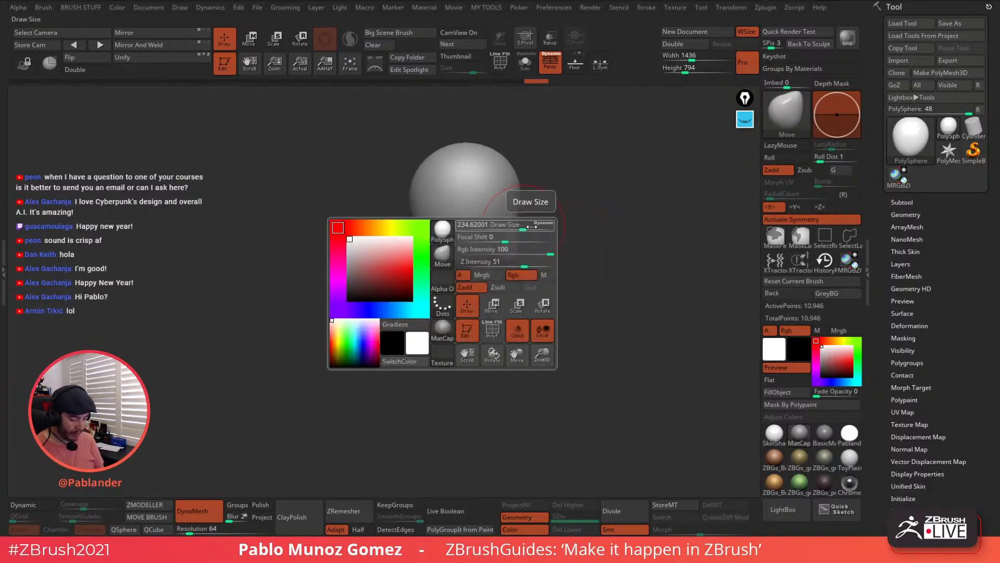
left_click_drag(532, 226, 524, 231)
left_click_drag(515, 262, 465, 257)
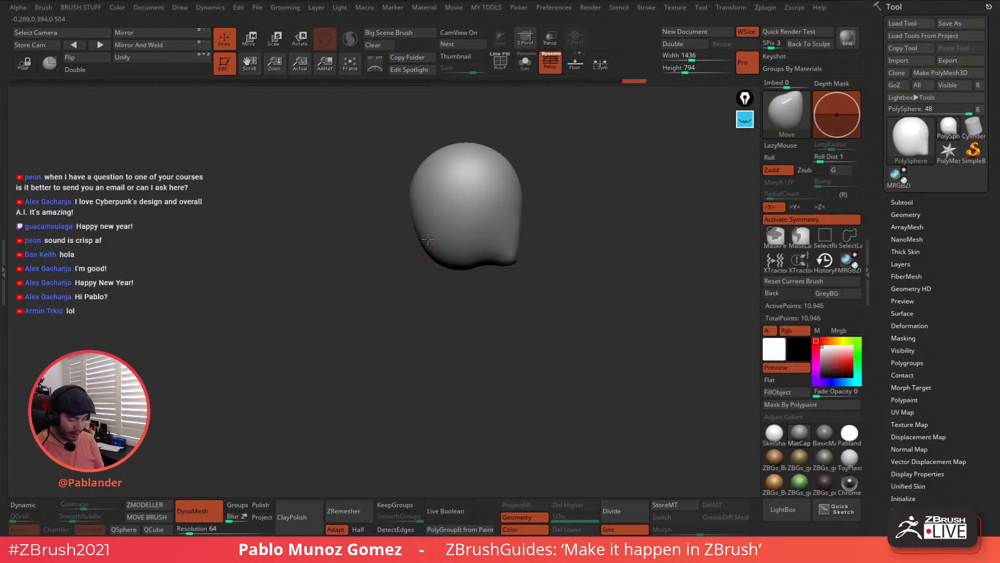
Undo the last five strokes on the head and redo them
key("ctrl+z")
key("ctrl+z")
key("ctrl+z")
key("ctrl+z")
key("ctrl+z")
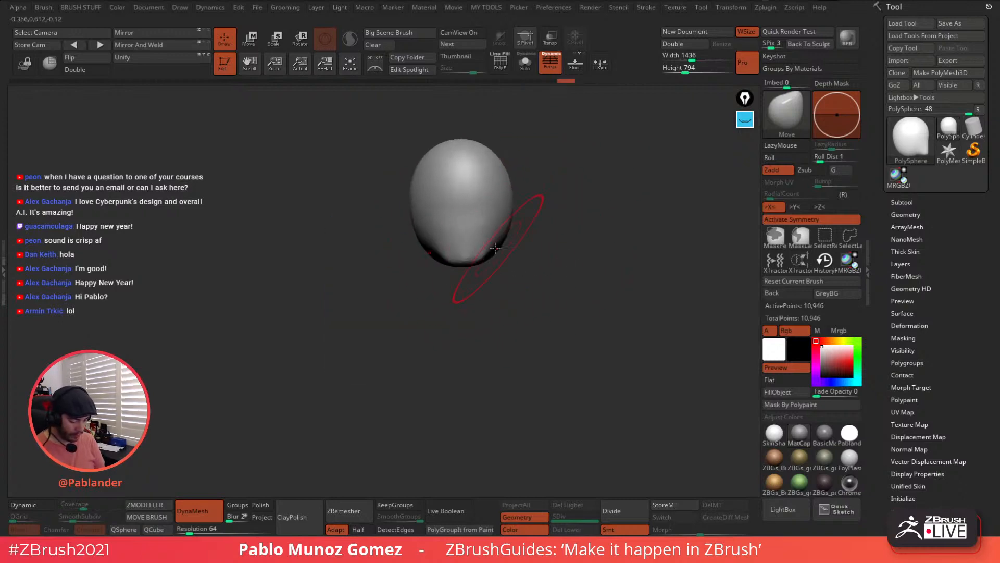
key("ctrl+shift+z")
key("ctrl+shift+z")
key("ctrl+shift+z")
key("ctrl+shift+z")
key("ctrl+shift+z")
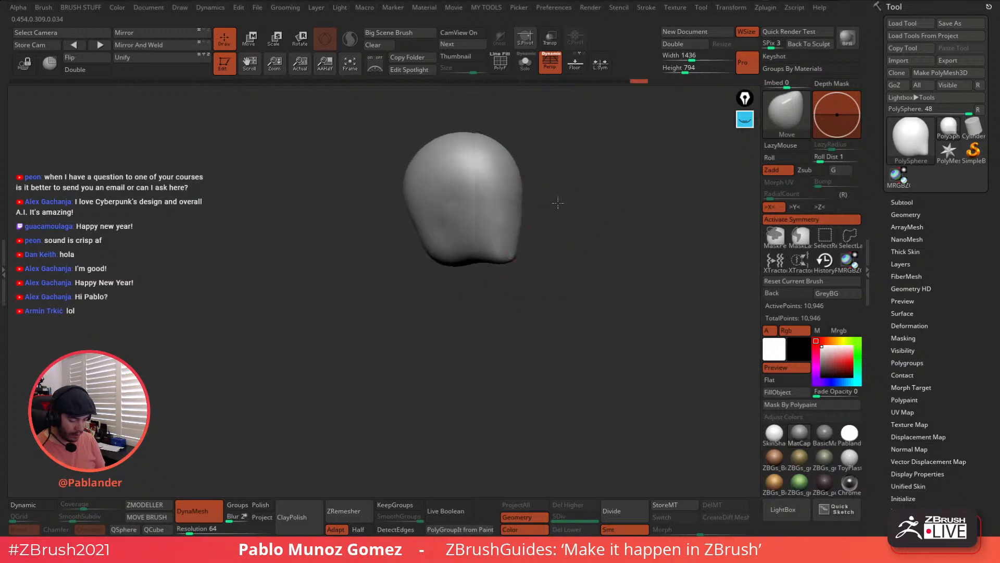
Push in the lower back of the head with the Move brush and remesh the form with DynaMesh at resolution 64
mouse_move(558, 203)
left_mouse_down()
mouse_move(589, 233)
mouse_move(604, 223)
mouse_move(603, 205)
left_mouse_up()
left_click_drag(511, 220, 493, 224)
mouse_move(546, 226)
left_mouse_down()
mouse_move(580, 229)
mouse_move(567, 237)
mouse_move(530, 224)
left_mouse_up()
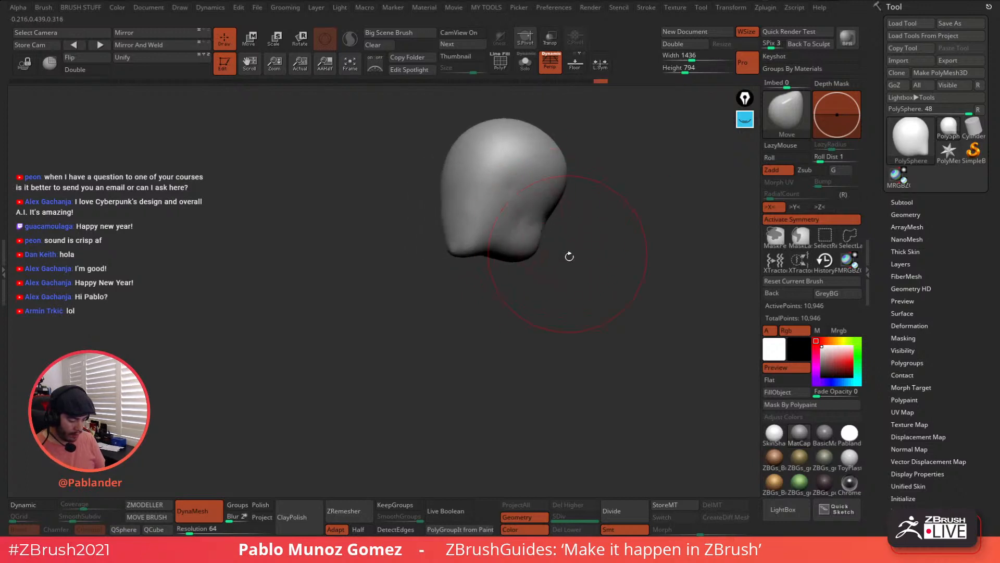
left_click(601, 288, "ctrl")
mouse_move(610, 238)
left_mouse_down("alt")
mouse_move(578, 268)
mouse_move(629, 297)
left_mouse_up("alt")
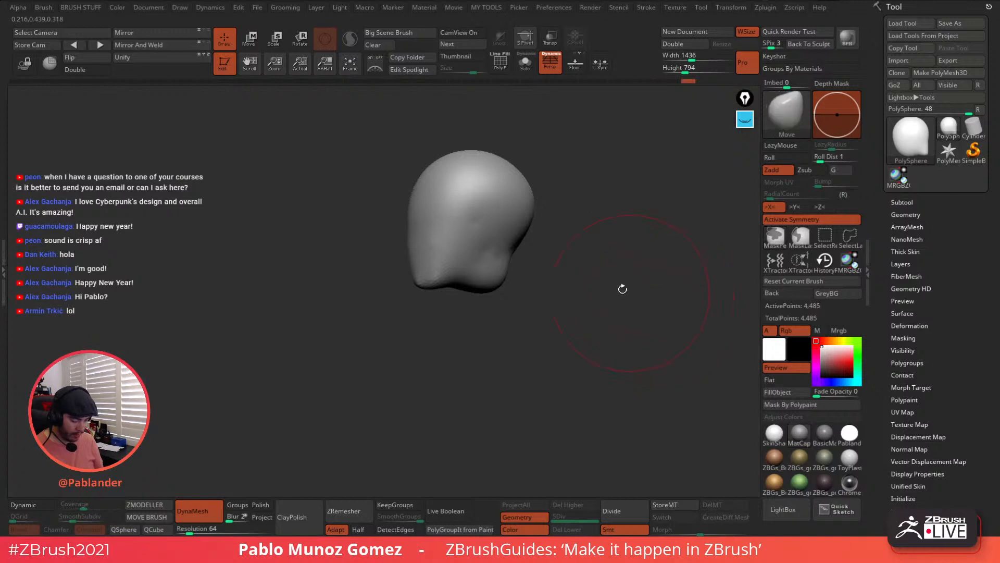
Shape the base of the skull and narrow the jaw with the Move brush, working from several angles
left_click_drag(566, 291, 580, 268, "alt")
left_click_drag(511, 262, 524, 253)
left_click_drag(592, 216, 563, 246)
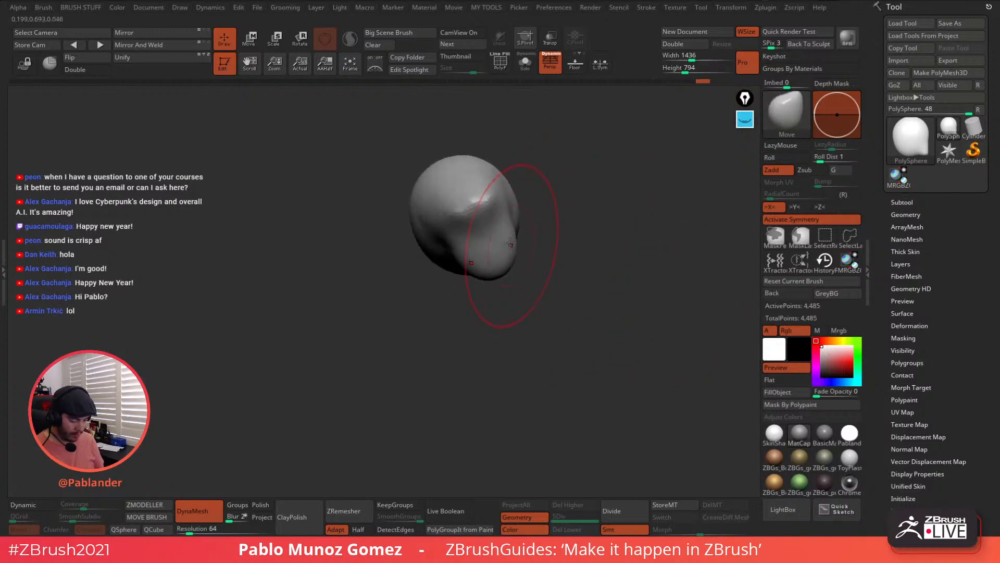
left_click_drag(558, 194, 586, 237)
key("space")
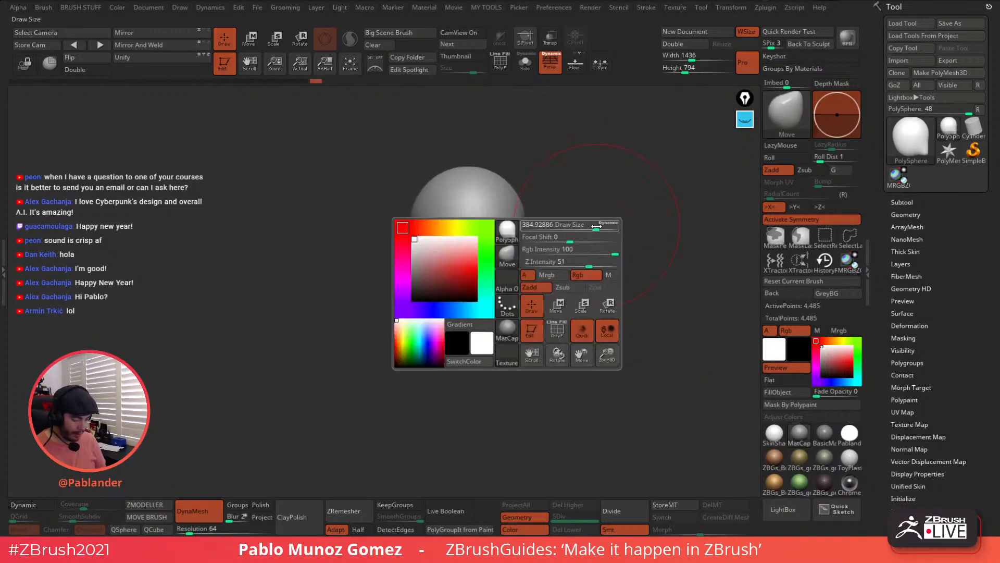
key("space")
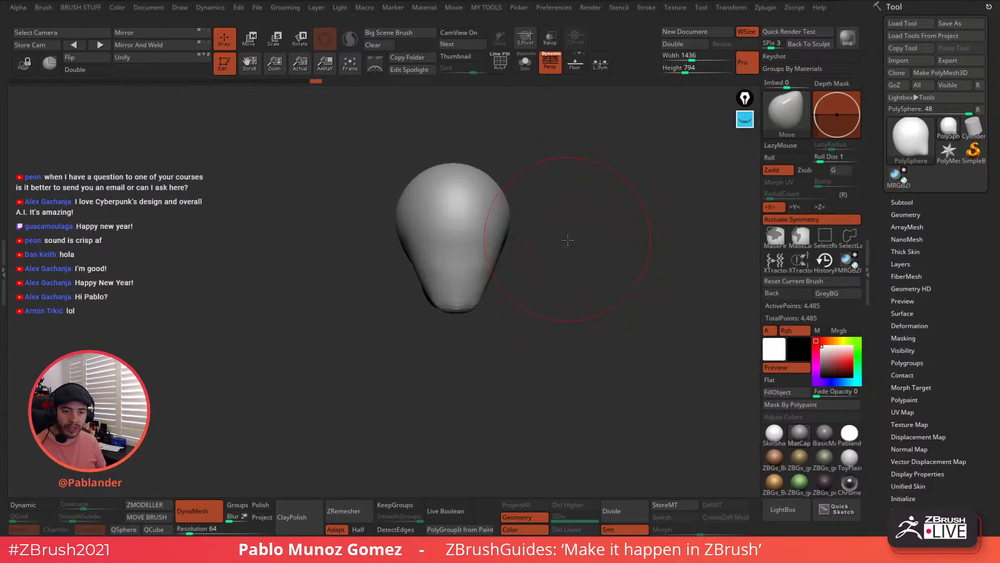
Refine the head's side profile with the Move brush along the back of the skull and the base of the neck
mouse_move(571, 239)
left_mouse_down()
mouse_move(561, 263)
mouse_move(548, 250)
mouse_move(486, 257)
mouse_move(507, 262)
mouse_move(495, 260)
left_mouse_up()
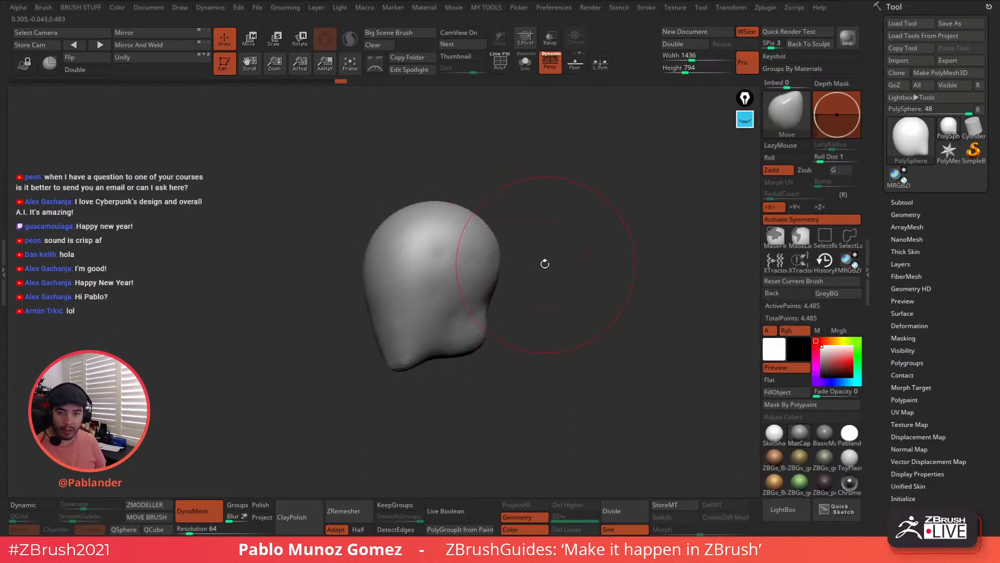
mouse_move(571, 259)
left_mouse_down()
mouse_move(518, 250)
mouse_move(498, 261)
left_mouse_up()
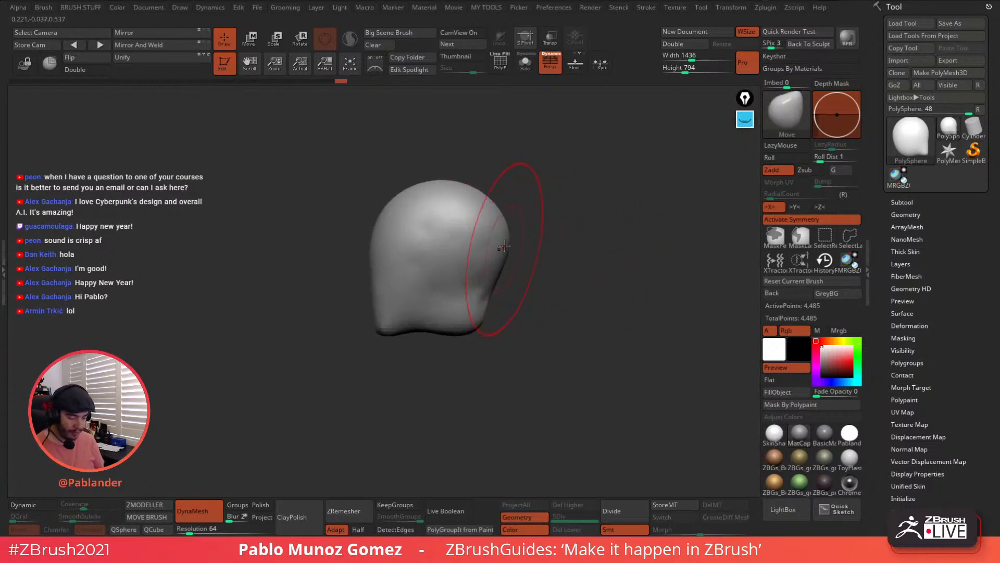
left_click_drag(484, 316, 478, 319)
left_click_drag(523, 279, 529, 268, "alt")
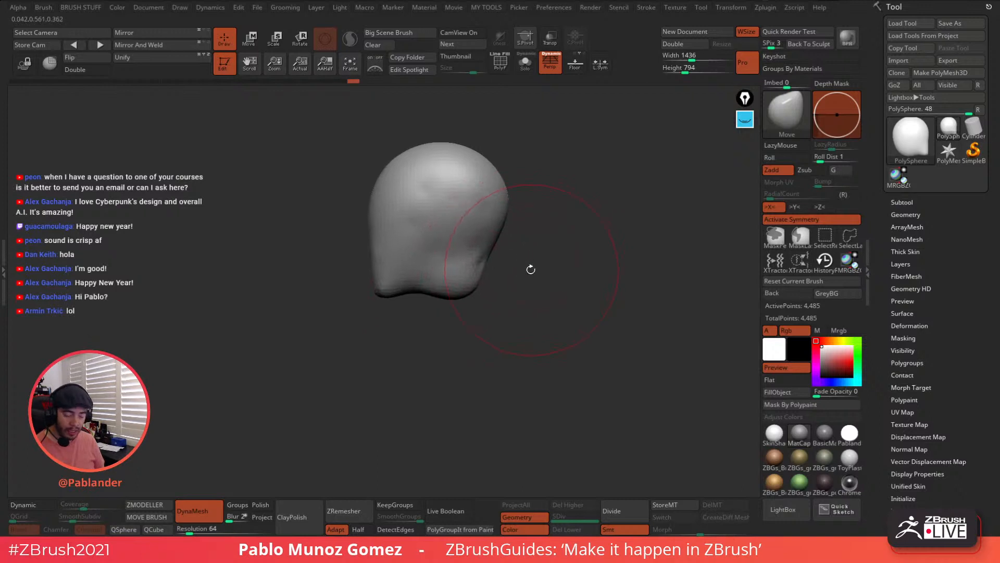
Set the masking brush to MaskLasso
key("ctrl")
left_click(780, 125, "ctrl")
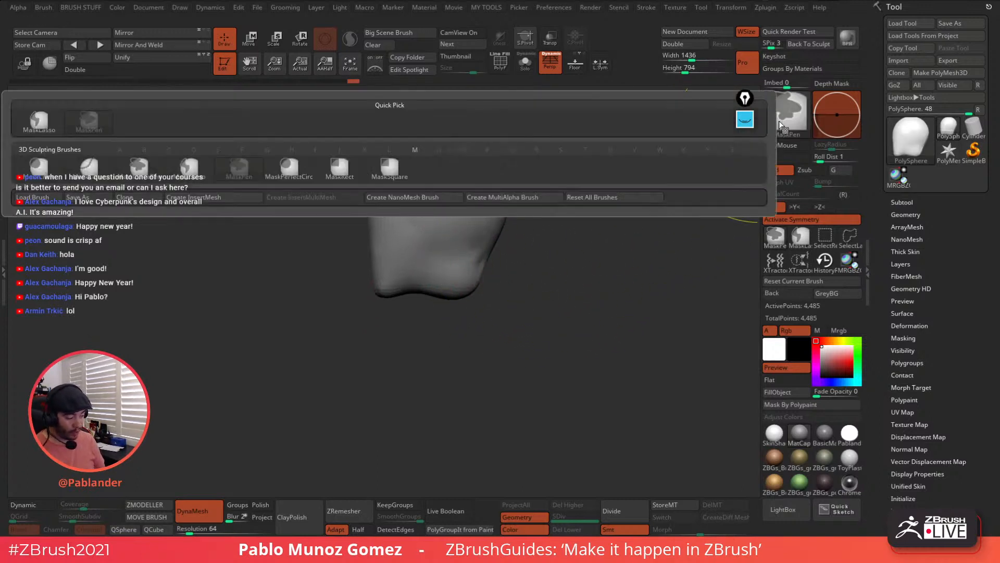
left_click(189, 168)
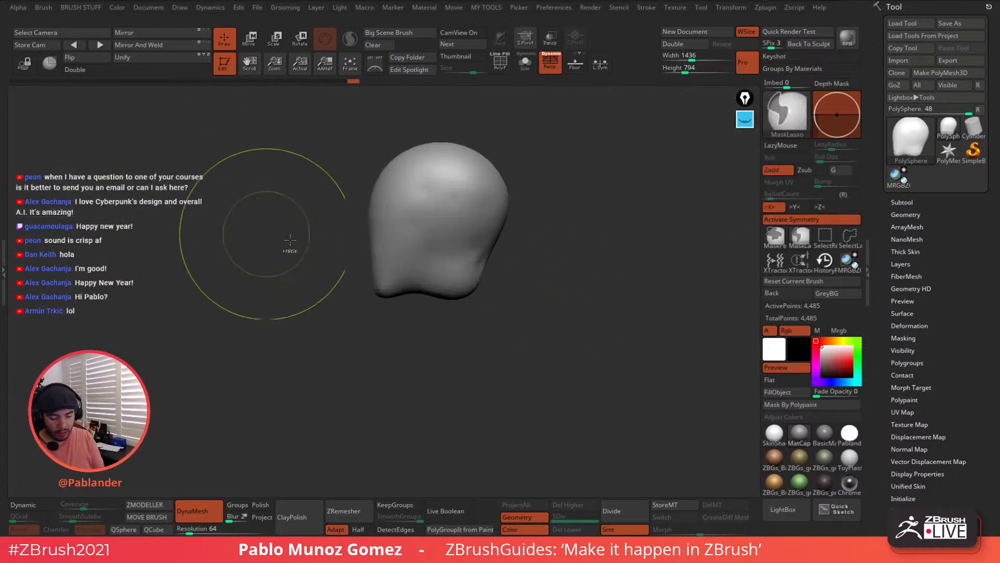
Mask the whole head except a patch at the underside of the skull by drawing a MaskLasso selection and inverting it
left_click_drag(437, 264, 438, 274, "ctrl")
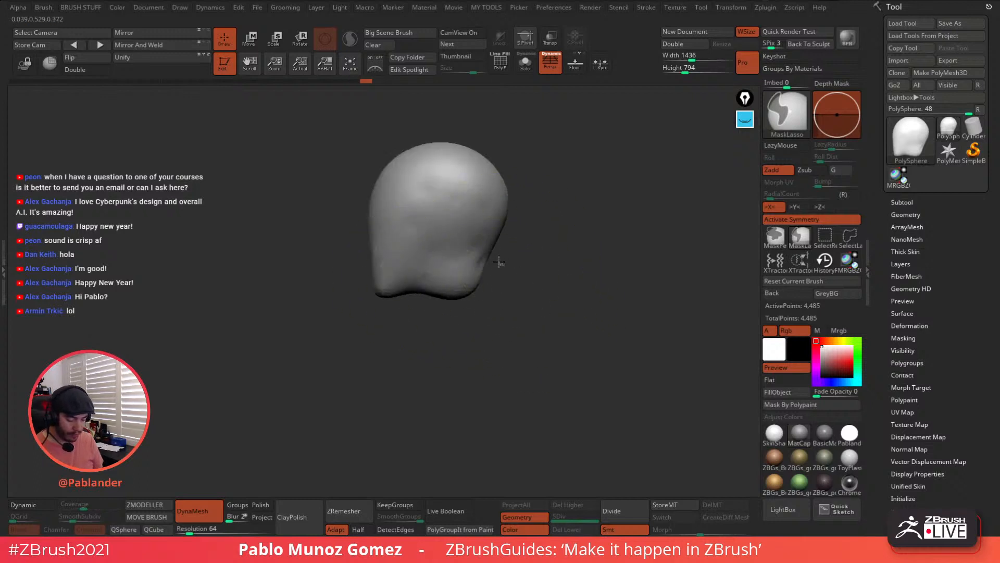
mouse_move(499, 262)
left_mouse_down("ctrl")
mouse_move(415, 301)
mouse_move(509, 308)
left_mouse_up("ctrl")
left_click(513, 302, "ctrl")
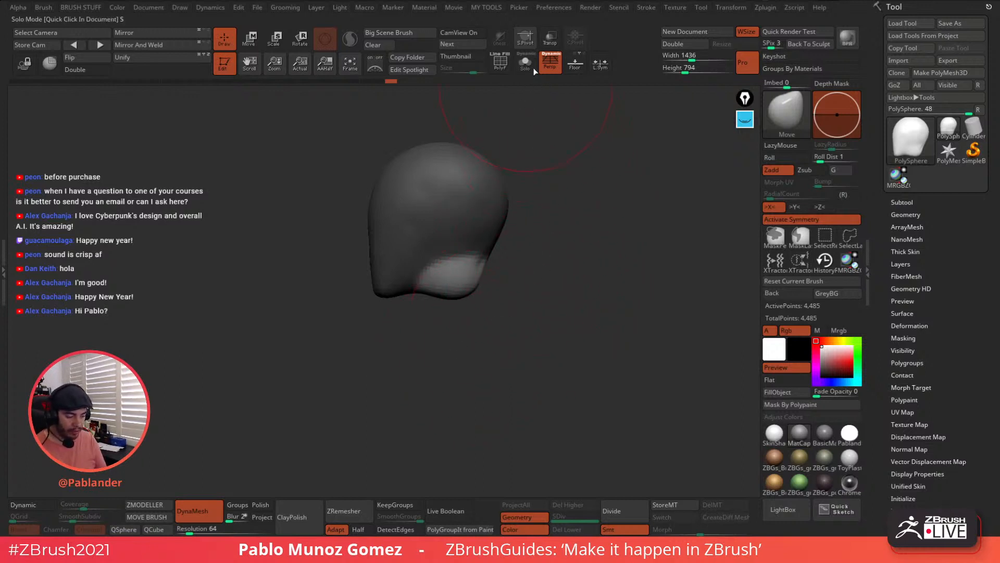
Pull the unmasked patch down and out of the skull with the Move gizmo to form a neck, and return to Draw mode
left_click(257, 45)
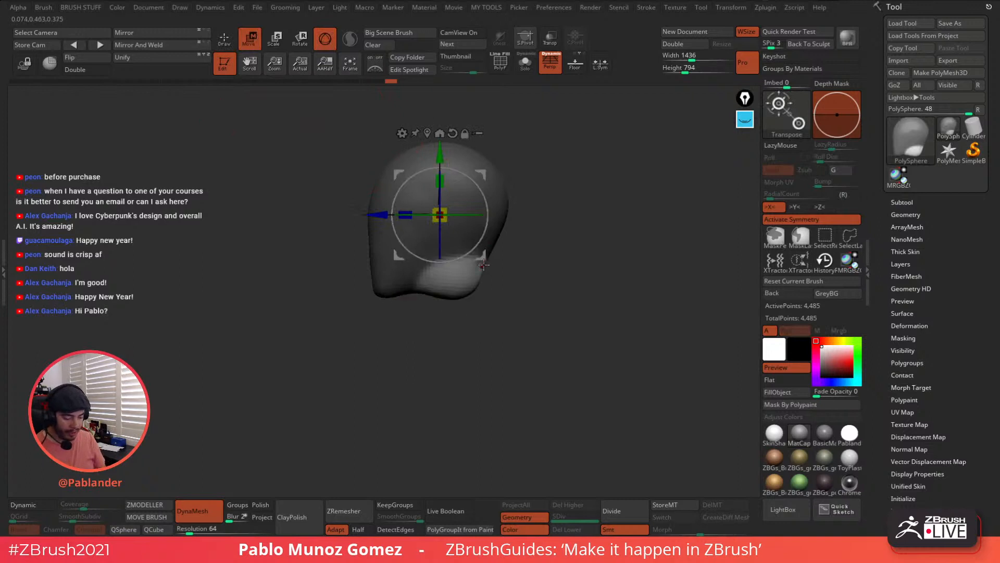
left_click_drag(479, 259, 602, 243)
left_click(229, 46)
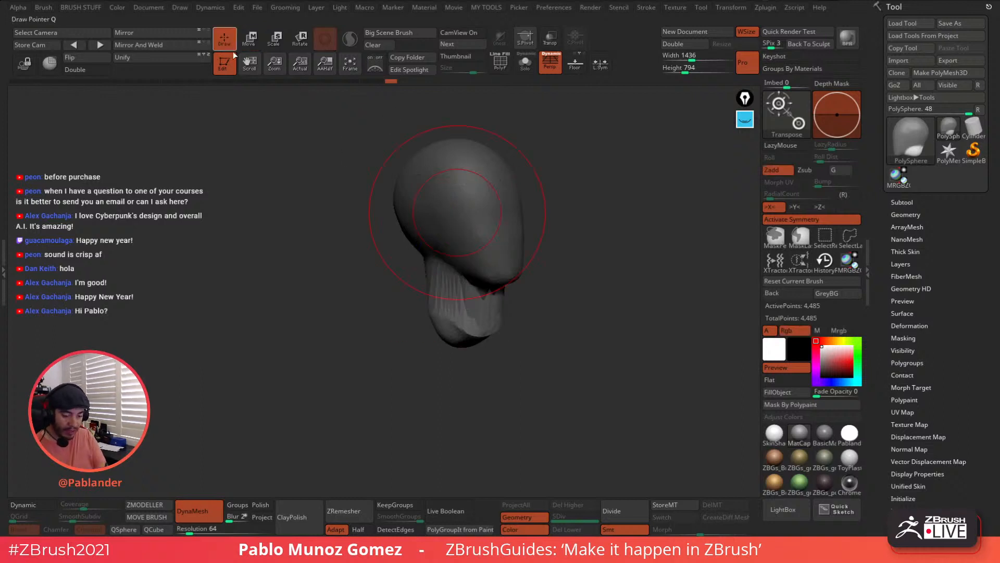
Clear the mask and remesh the head and stretched neck with DynaMesh at resolution 64
key("ctrl")
mouse_move(573, 240)
left_mouse_down("ctrl")
mouse_move(586, 223)
mouse_move(583, 291)
mouse_move(580, 252)
mouse_move(629, 248)
mouse_move(618, 181)
mouse_move(621, 256)
mouse_move(608, 221)
left_mouse_up("ctrl")
right_click_drag(607, 221, 603, 198, "ctrl")
mouse_move(603, 198)
left_mouse_down("ctrl")
mouse_move(611, 219)
mouse_move(655, 208)
left_mouse_up("ctrl")
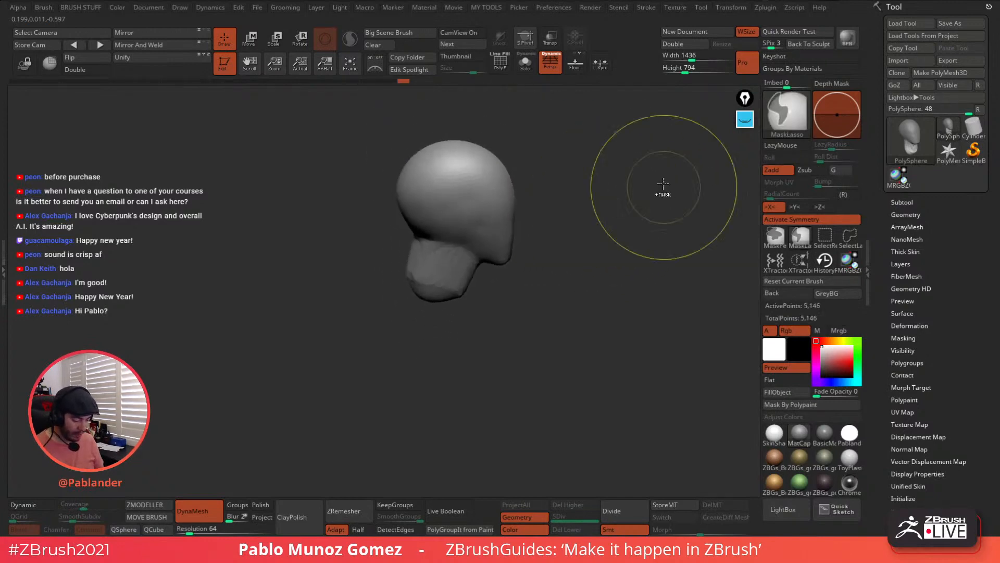
Shape the new neck and its junction with the skull using the Move brush from the back and side
right_click_drag(658, 196, 573, 260)
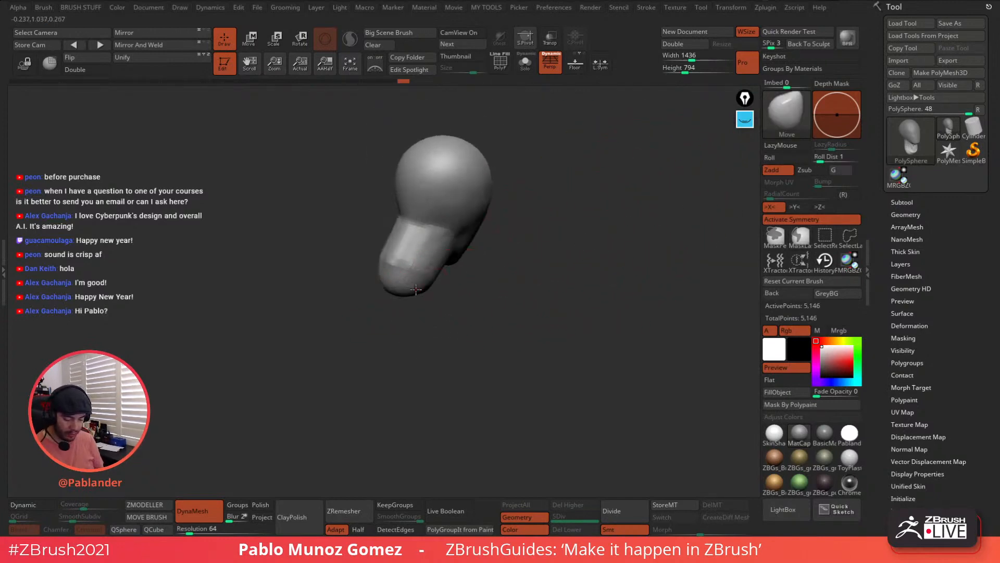
right_click_drag(455, 313, 448, 299)
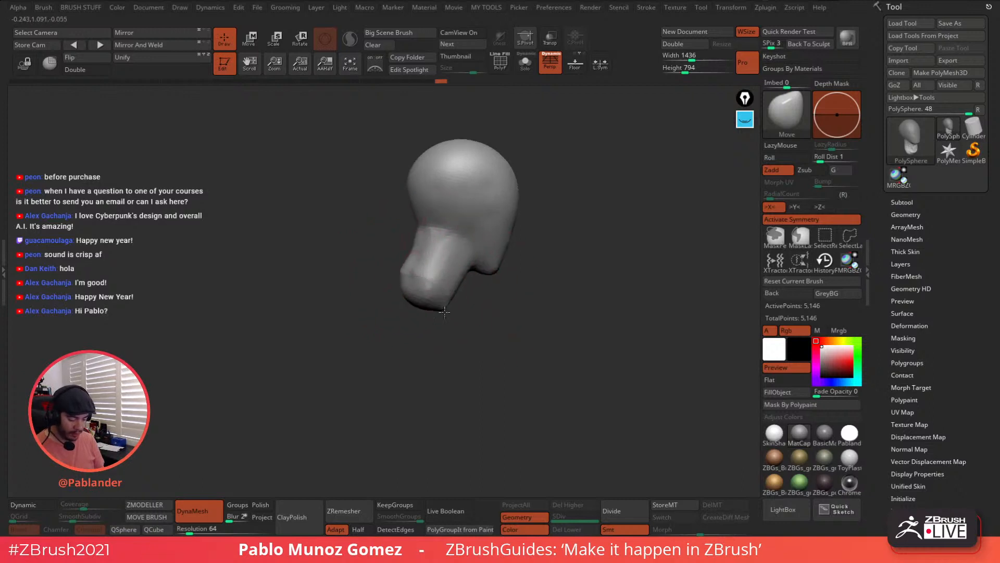
mouse_move(406, 289)
right_mouse_down()
mouse_move(494, 294)
mouse_move(558, 239)
mouse_move(544, 234)
mouse_move(536, 246)
mouse_move(542, 223)
mouse_move(575, 218)
mouse_move(531, 209)
right_mouse_up()
key("space")
key("space")
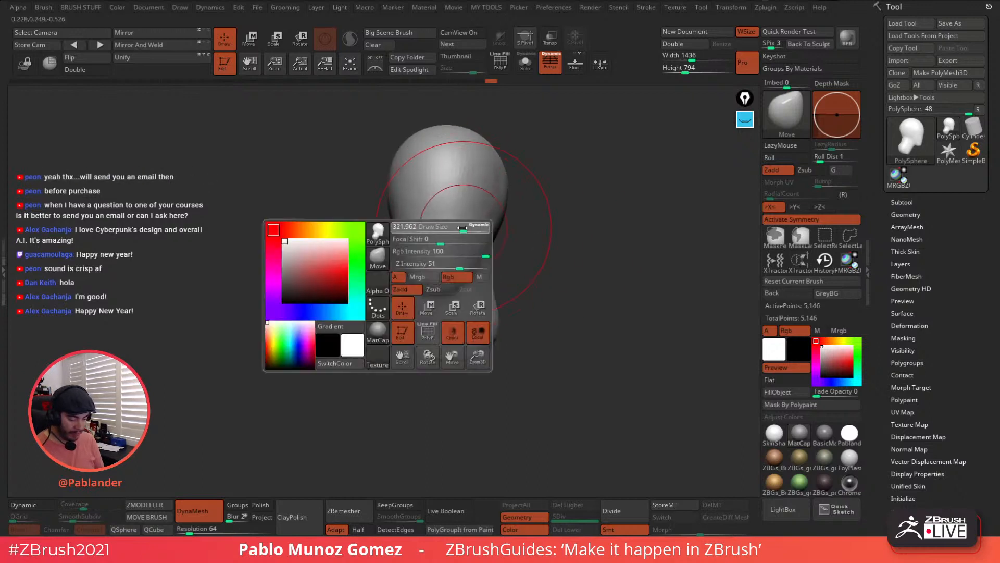
Reduce the Move brush's draw size and refine the sides of the face, the jaw and the front of the neck
left_click_drag(462, 227, 449, 228)
right_click_drag(520, 223, 552, 219, "alt")
left_click_drag(499, 207, 491, 197)
mouse_move(552, 211)
right_mouse_down()
mouse_move(511, 215)
mouse_move(479, 190)
right_mouse_up()
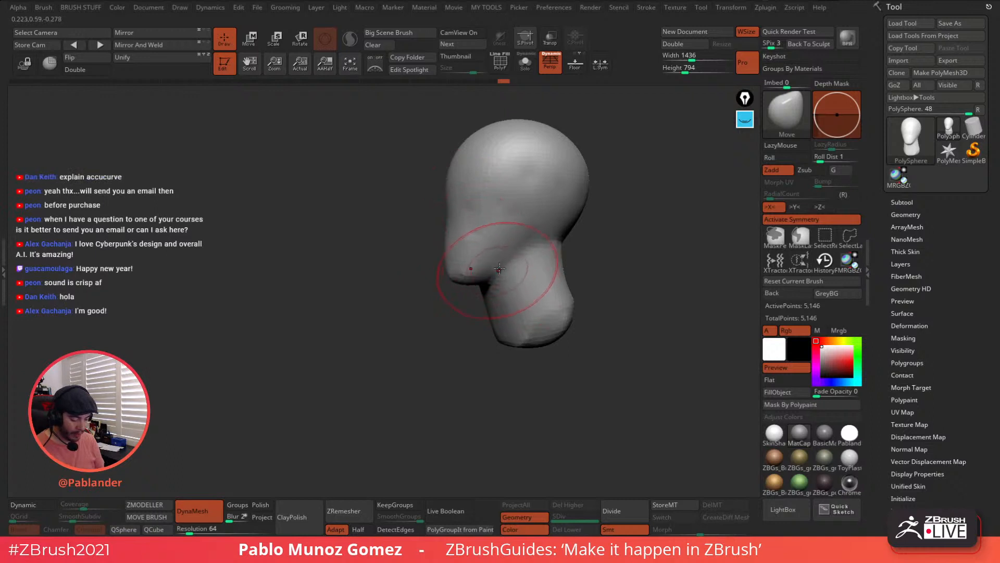
right_click_drag(499, 268, 532, 219)
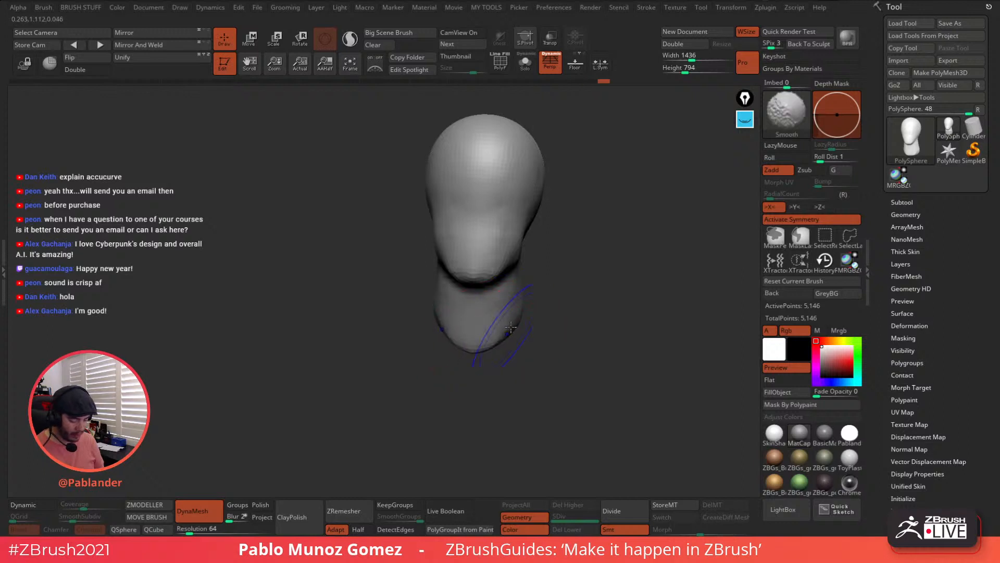
Smooth the neck and shape its nape and lower end with the Move brush, working around the head
mouse_move(490, 271)
right_mouse_down()
mouse_move(562, 303)
mouse_move(538, 328)
right_mouse_up()
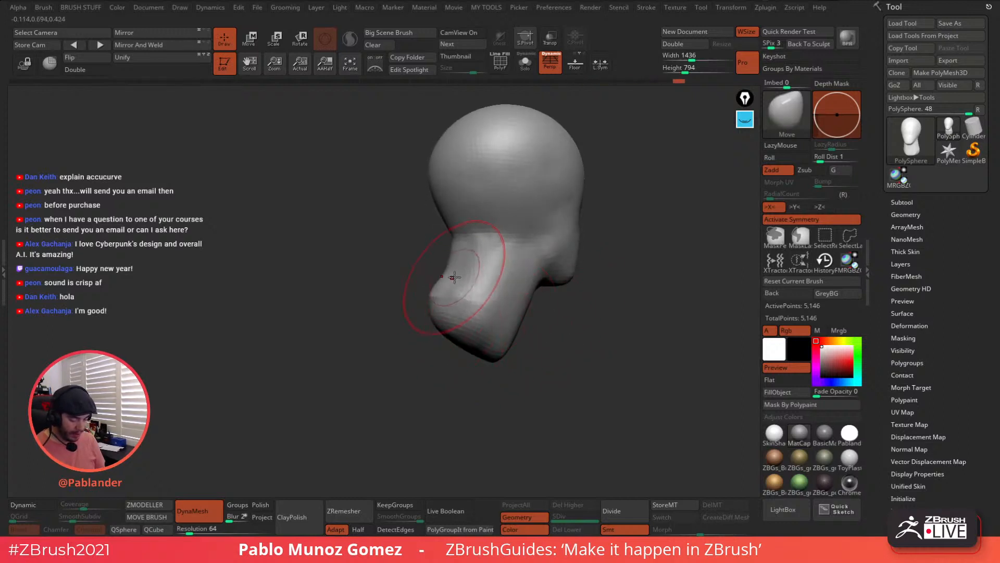
right_click_drag(454, 277, 515, 286)
key("shift")
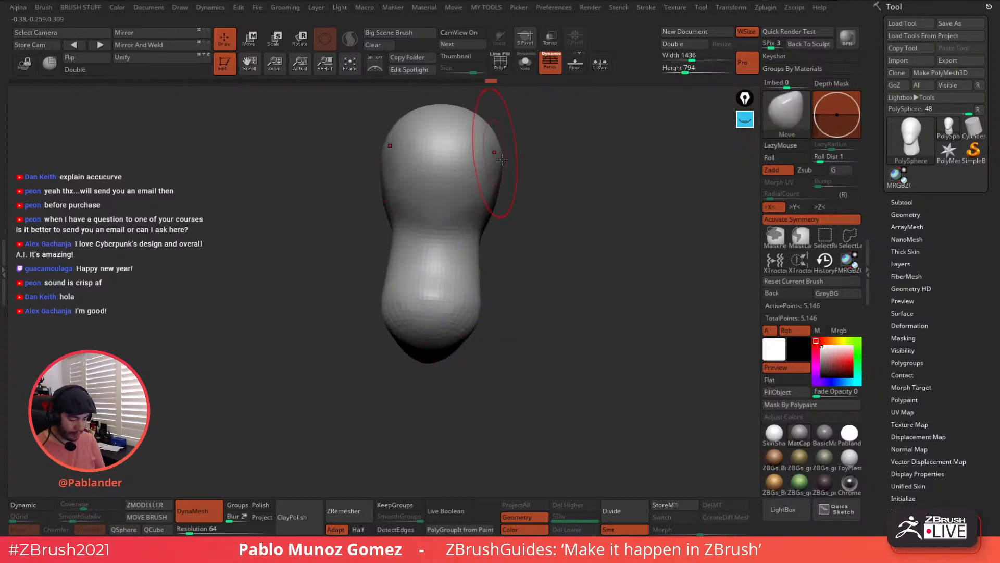
right_click_drag(491, 111, 621, 250)
left_click_drag(575, 258, 562, 261)
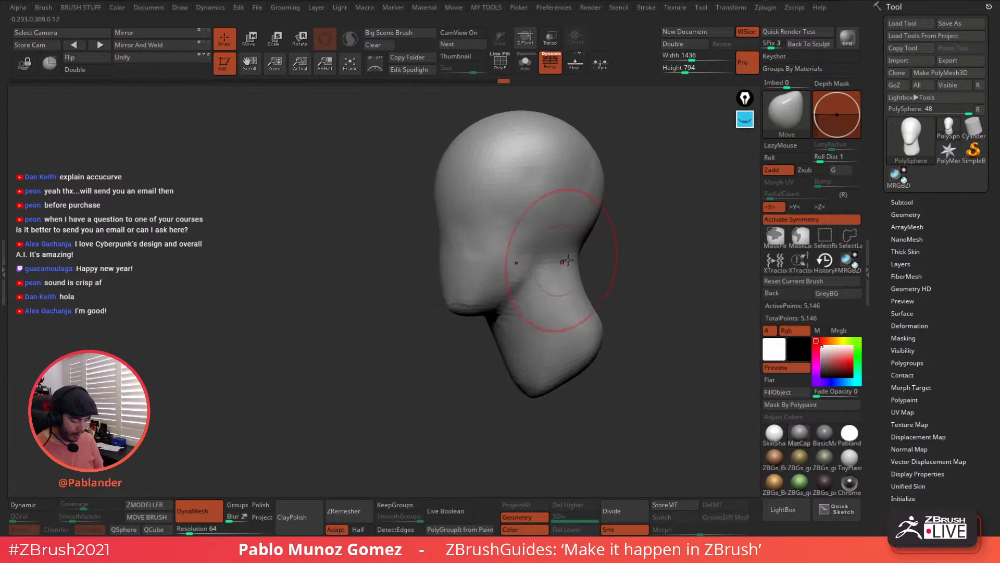
mouse_move(597, 251)
right_mouse_down()
mouse_move(493, 248)
mouse_move(567, 241)
mouse_move(492, 254)
right_mouse_up()
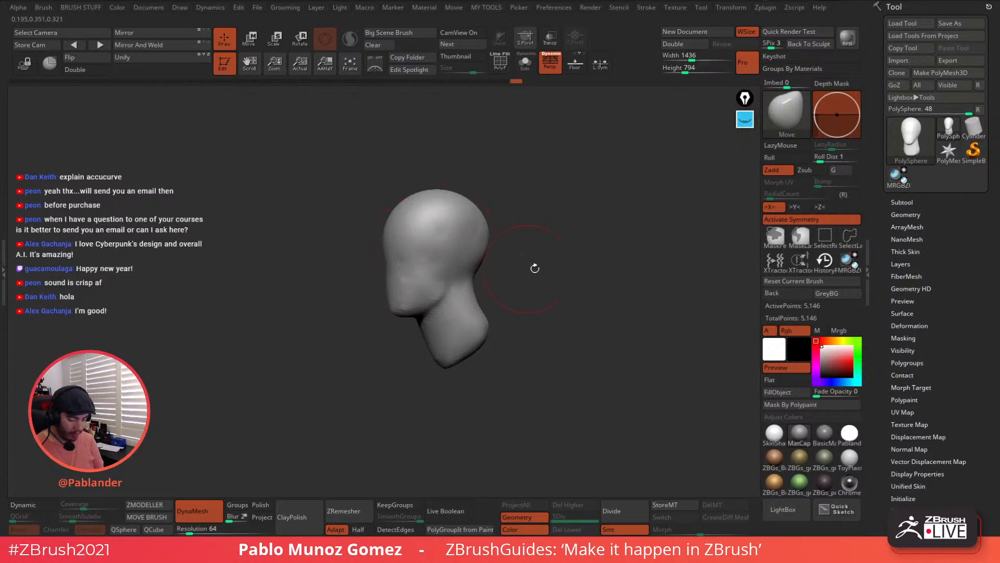
Adjust the brush size and shape the jawline and chin in side view with the Move brush
left_click_drag(560, 266, 538, 224)
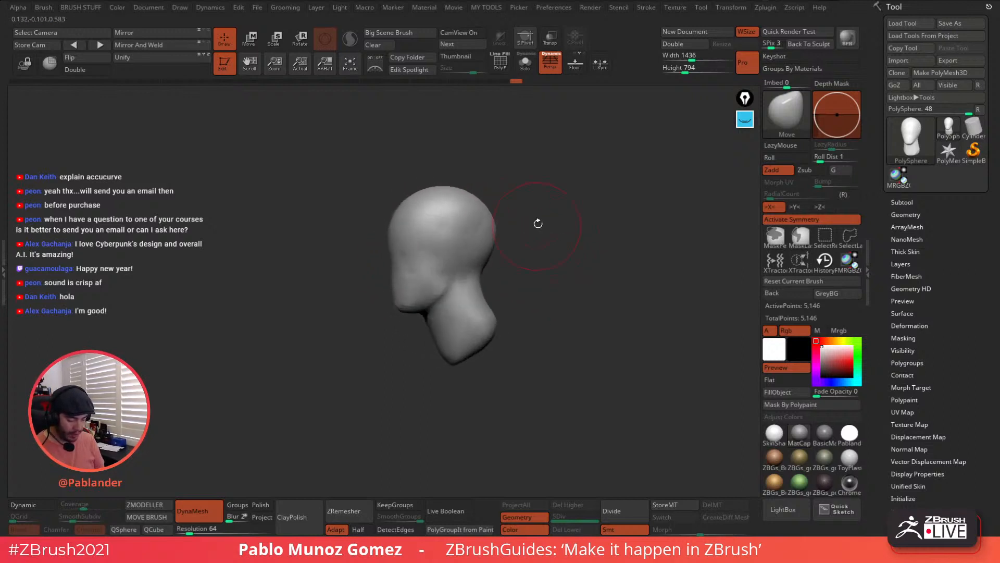
mouse_move(522, 258)
left_mouse_down()
mouse_move(552, 252)
mouse_move(513, 256)
left_mouse_up()
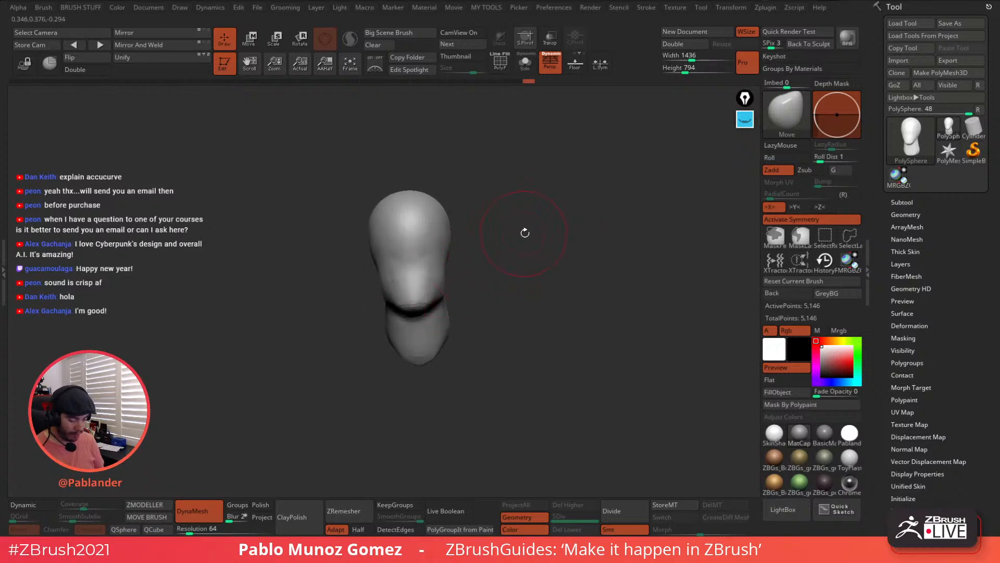
key("space")
left_click(512, 277)
left_click_drag(539, 206, 592, 211)
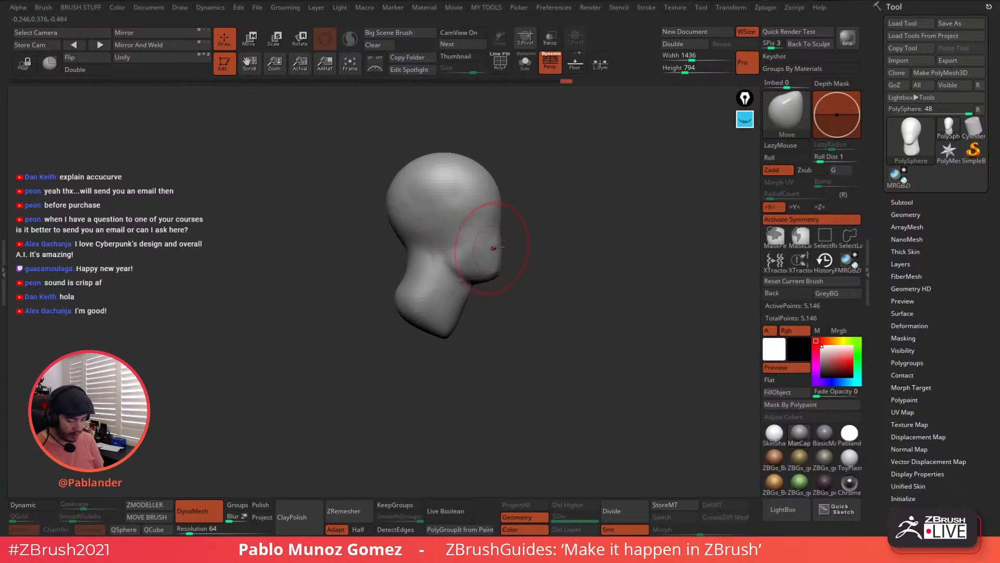
left_click_drag(494, 281, 480, 304)
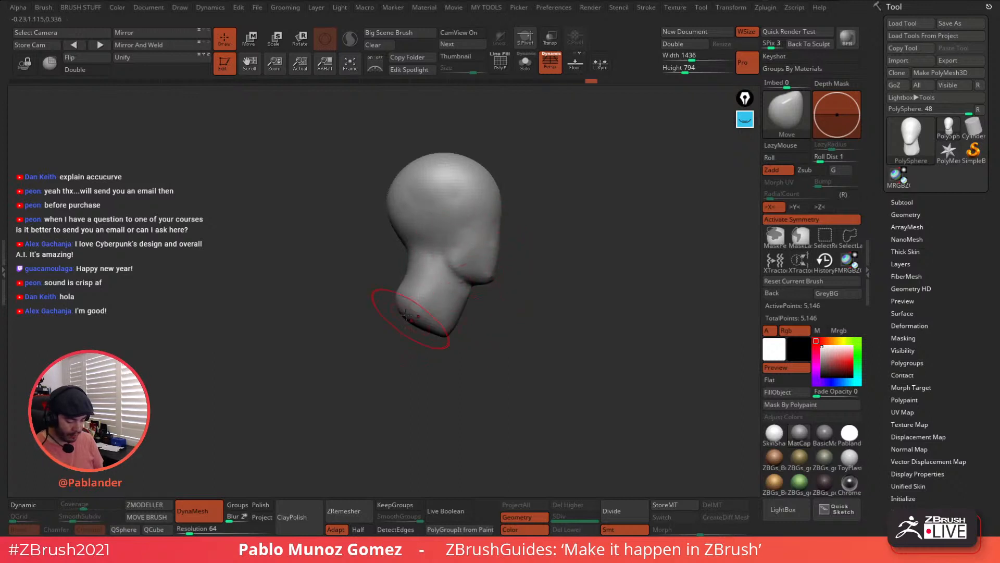
Reshape the lower end of the neck with the Move brush from the front, below and three-quarter angles
left_click_drag(549, 229, 528, 255)
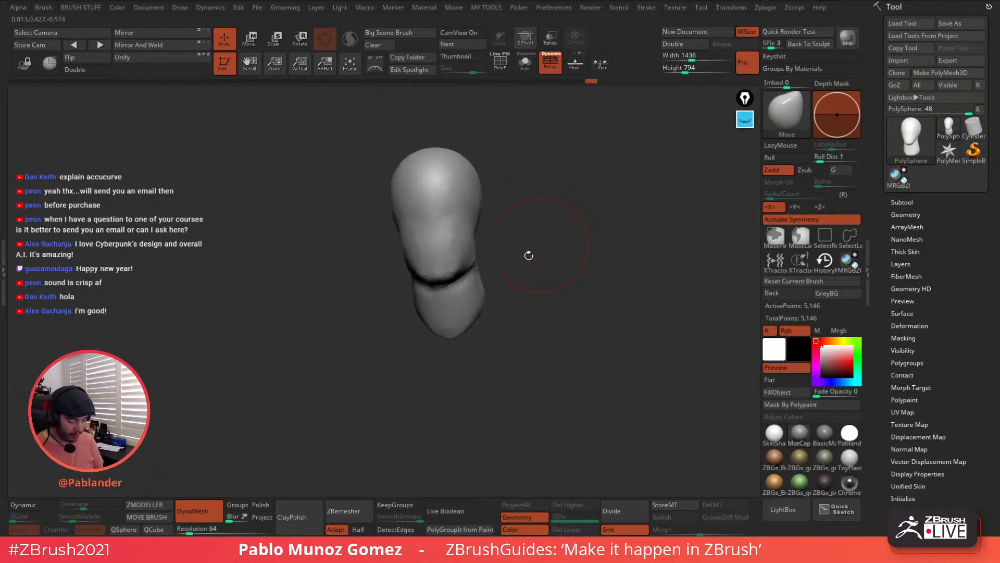
left_click_drag(475, 304, 429, 311)
left_click_drag(478, 348, 507, 307)
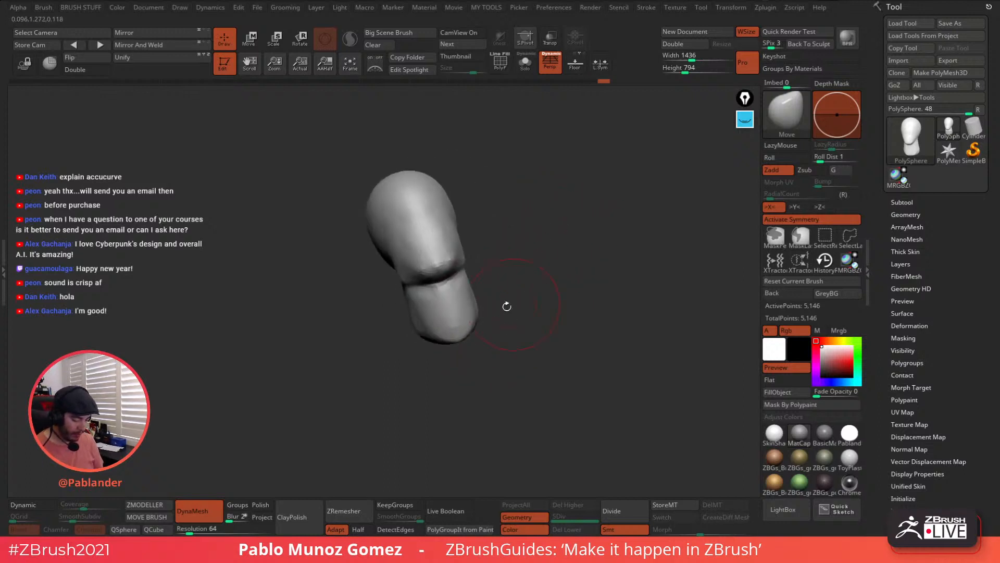
left_click_drag(526, 254, 483, 313)
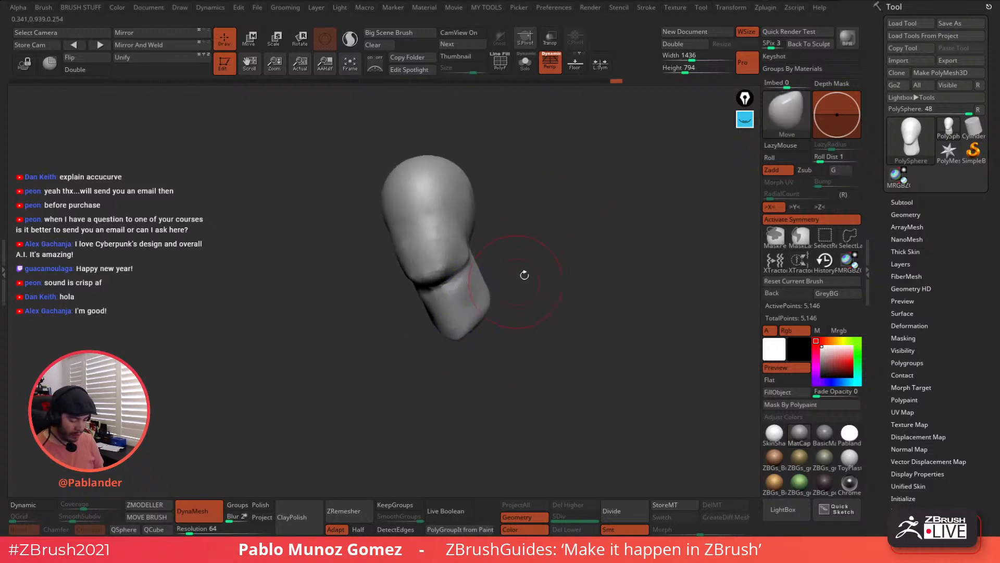
left_click_drag(522, 274, 543, 260)
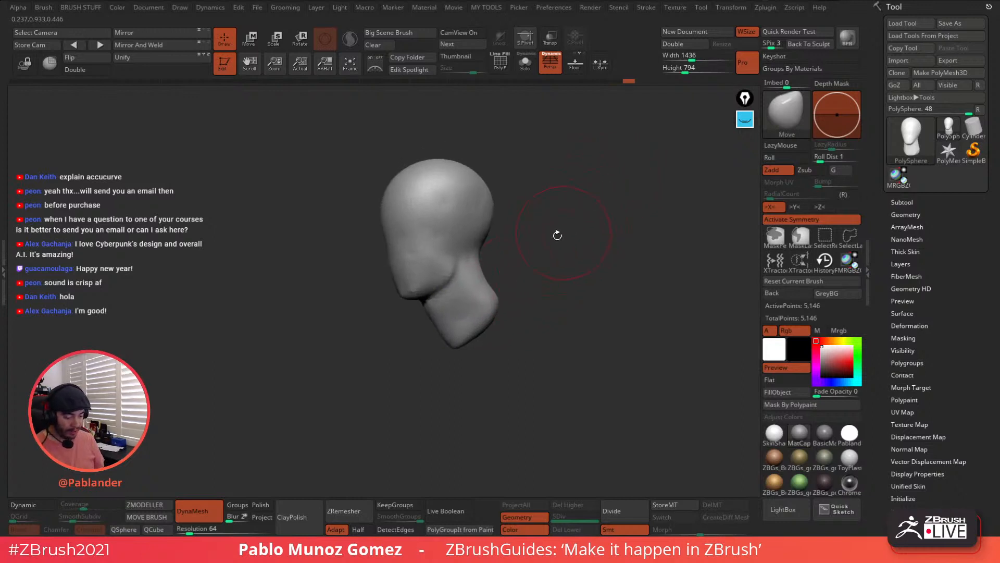
Examine the mesh density of the head with the polyframe display, and turn the display off
left_click(503, 71)
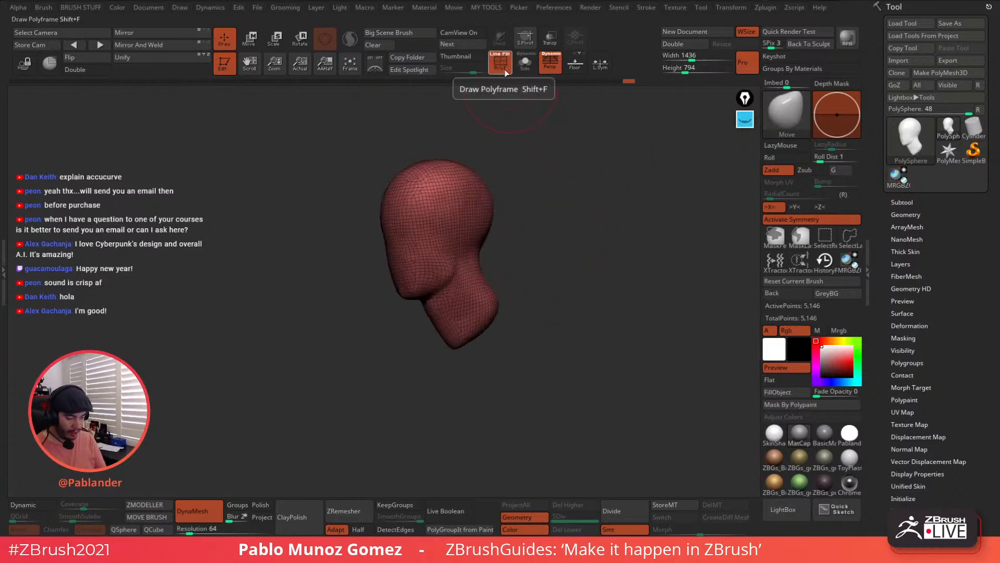
left_click(501, 63)
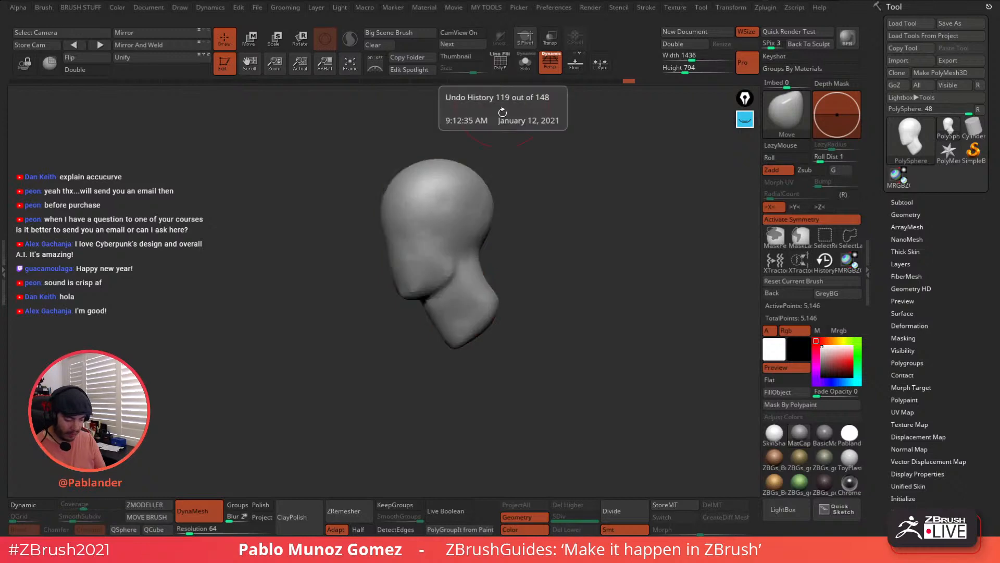
left_click_drag(548, 198, 529, 241)
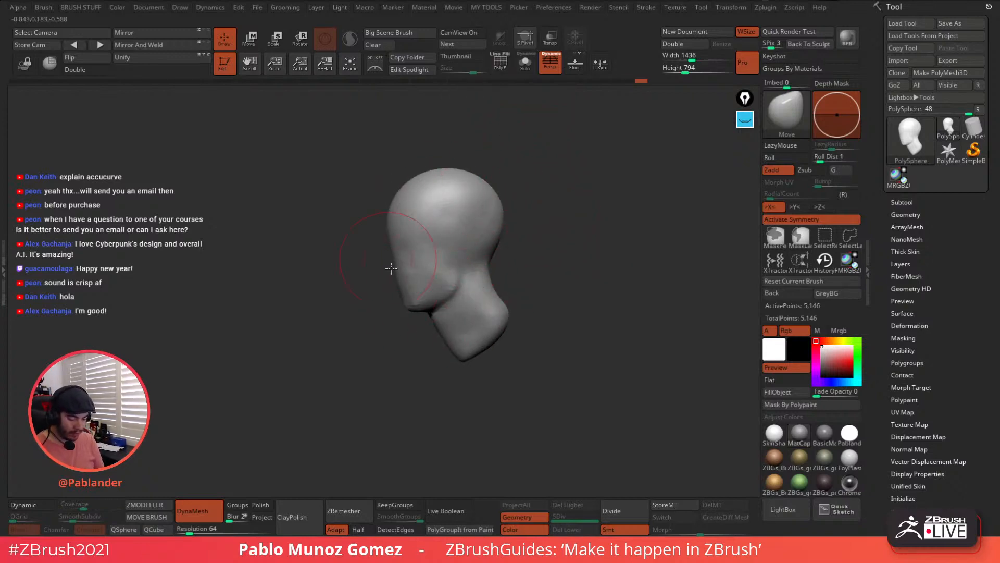
Define the face profile, the underside of the jaw and the front of the neck with the Move brush
mouse_move(391, 268)
left_mouse_down()
mouse_move(563, 232)
mouse_move(582, 250)
mouse_move(498, 280)
mouse_move(542, 285)
mouse_move(552, 271)
mouse_move(537, 303)
left_mouse_up()
key("space")
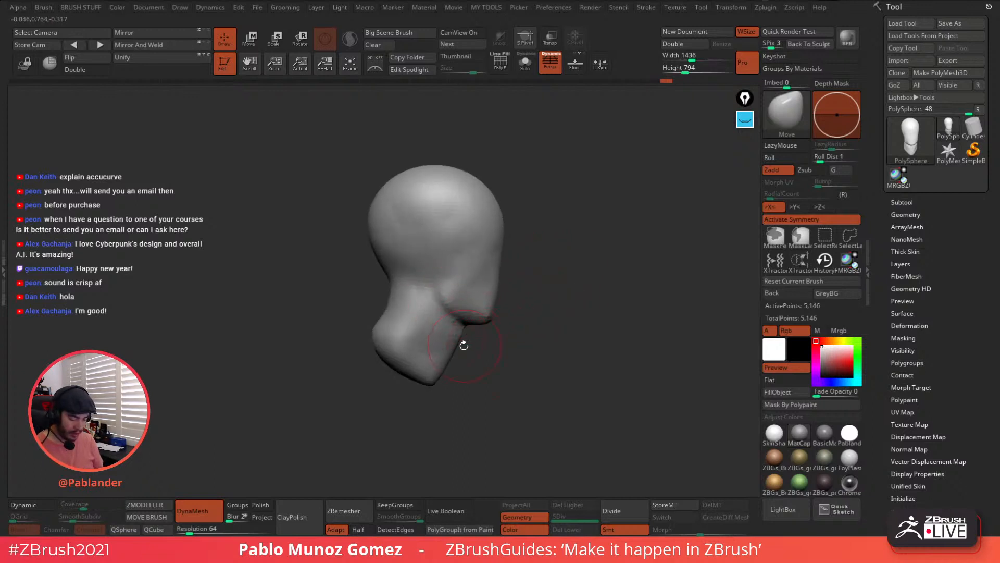
left_click_drag(444, 360, 433, 378)
mouse_move(479, 355)
left_mouse_down()
mouse_move(517, 326)
mouse_move(474, 338)
left_mouse_up()
mouse_move(499, 303)
left_mouse_down()
mouse_move(490, 299)
mouse_move(531, 273)
mouse_move(484, 267)
mouse_move(510, 274)
mouse_move(499, 272)
left_mouse_up()
key("shift")
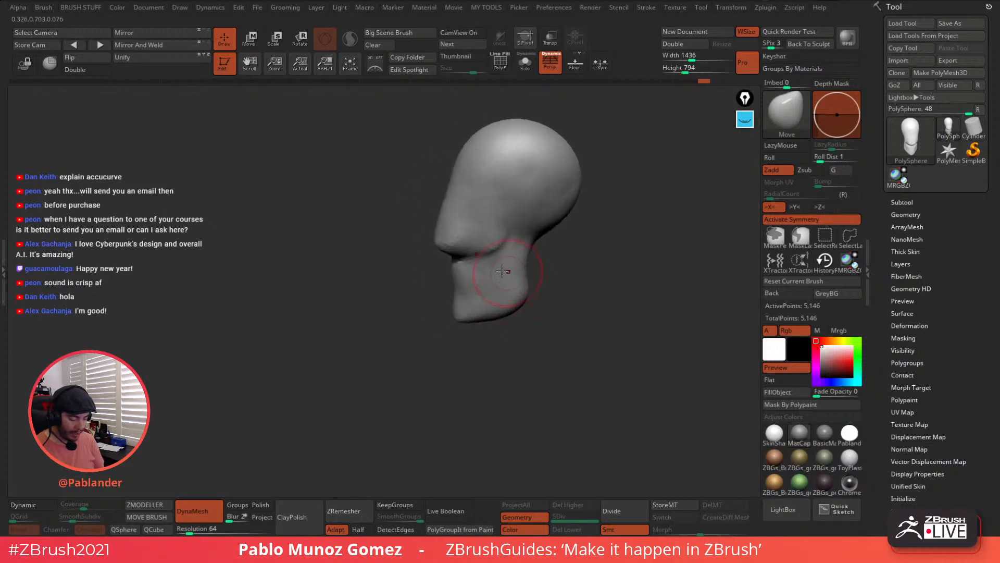
mouse_move(584, 287)
left_mouse_down()
mouse_move(577, 265)
mouse_move(547, 272)
mouse_move(547, 308)
mouse_move(570, 260)
mouse_move(534, 248)
left_mouse_up()
Change the brush's draw size and adjust the overall proportions of the head and neck with the Move brush
key("space")
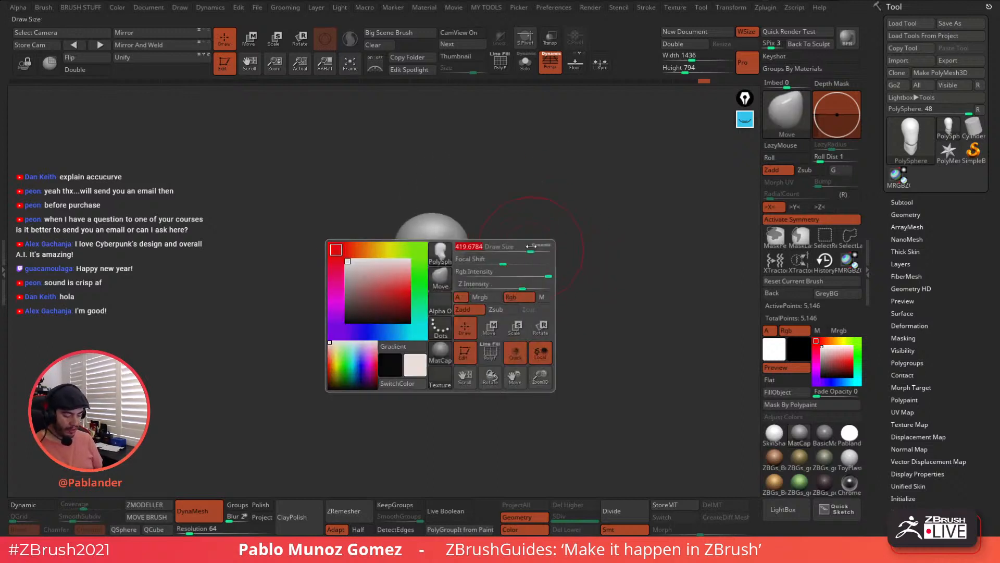
mouse_move(547, 293)
left_mouse_down()
mouse_move(534, 252)
mouse_move(505, 284)
mouse_move(460, 279)
mouse_move(479, 235)
left_mouse_up()
key("space")
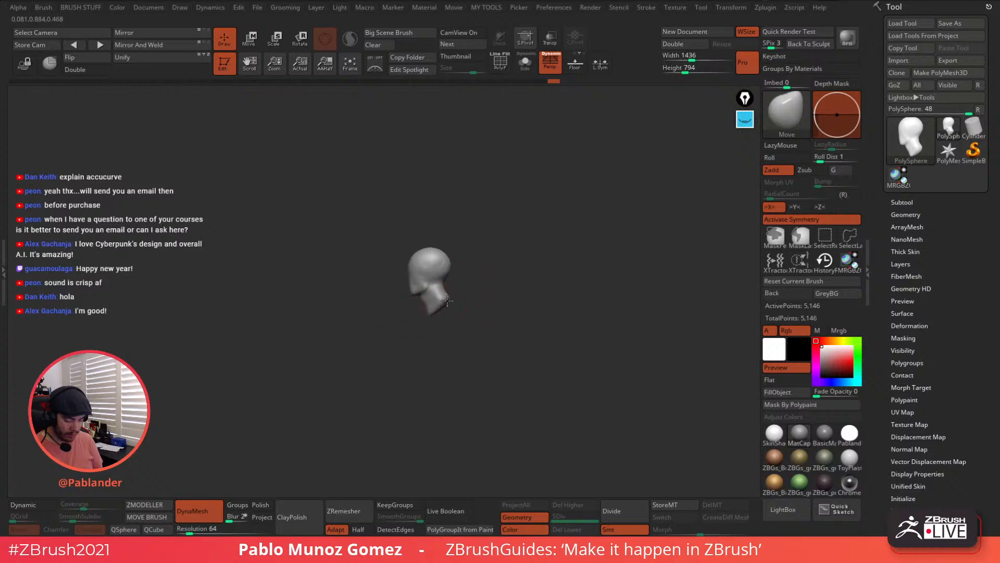
left_click_drag(447, 300, 450, 299)
Narrow and taper the base of the neck with the Move brush, checking it from the front
mouse_move(480, 281)
left_mouse_down()
mouse_move(504, 279)
mouse_move(536, 354)
left_mouse_up()
key("space")
mouse_move(549, 272)
left_mouse_down()
mouse_move(524, 270)
mouse_move(457, 331)
left_mouse_up()
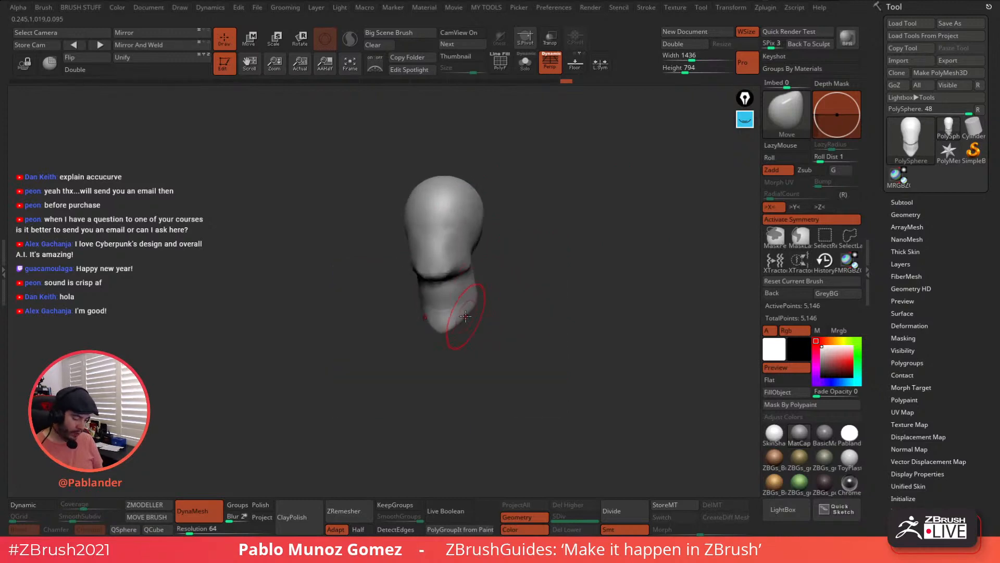
mouse_move(498, 285)
left_mouse_down()
mouse_move(461, 291)
mouse_move(535, 285)
mouse_move(481, 271)
mouse_move(516, 235)
mouse_move(549, 232)
mouse_move(518, 279)
mouse_move(546, 280)
mouse_move(536, 263)
left_mouse_up()
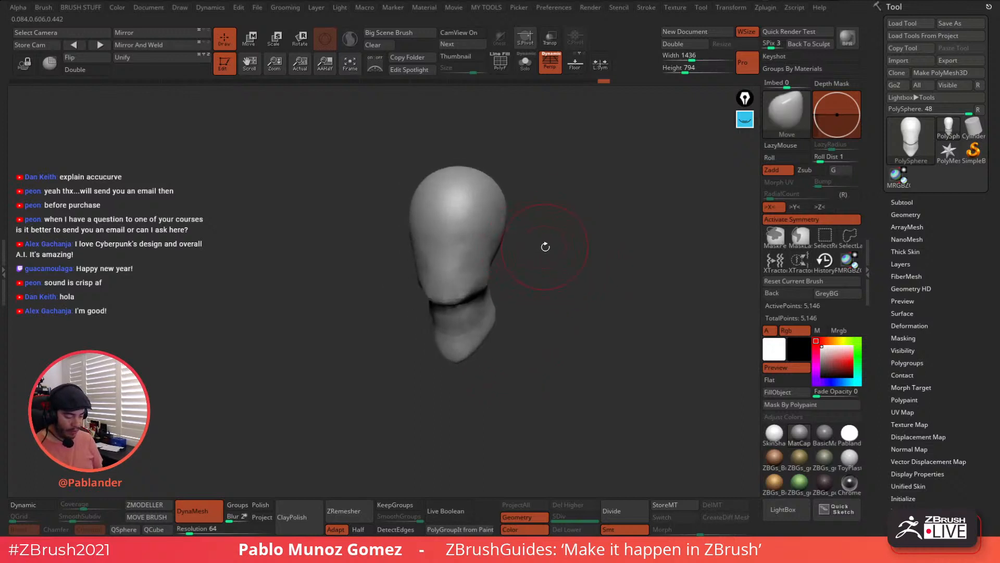
Push in both eye sockets with a smaller Move brush and refine the face around them from the side
key("space")
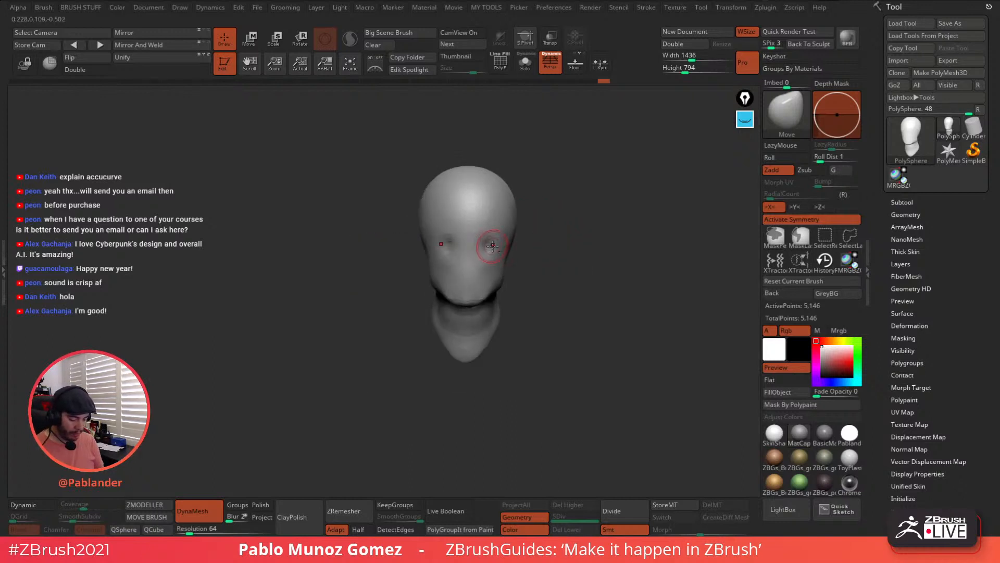
mouse_move(534, 244)
left_mouse_down()
mouse_move(578, 248)
mouse_move(495, 248)
left_mouse_up()
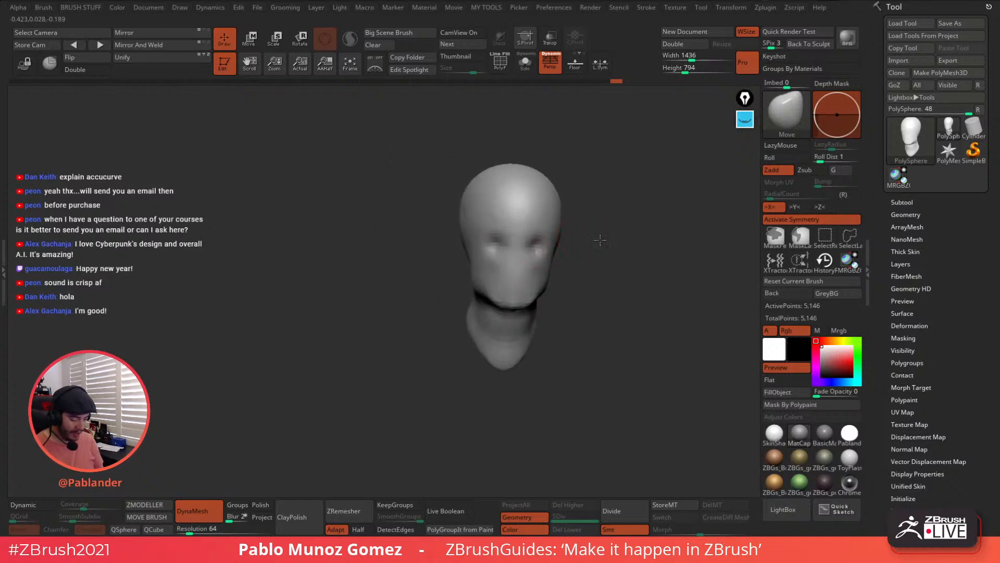
key("space")
left_click_drag(600, 241, 506, 249, "alt")
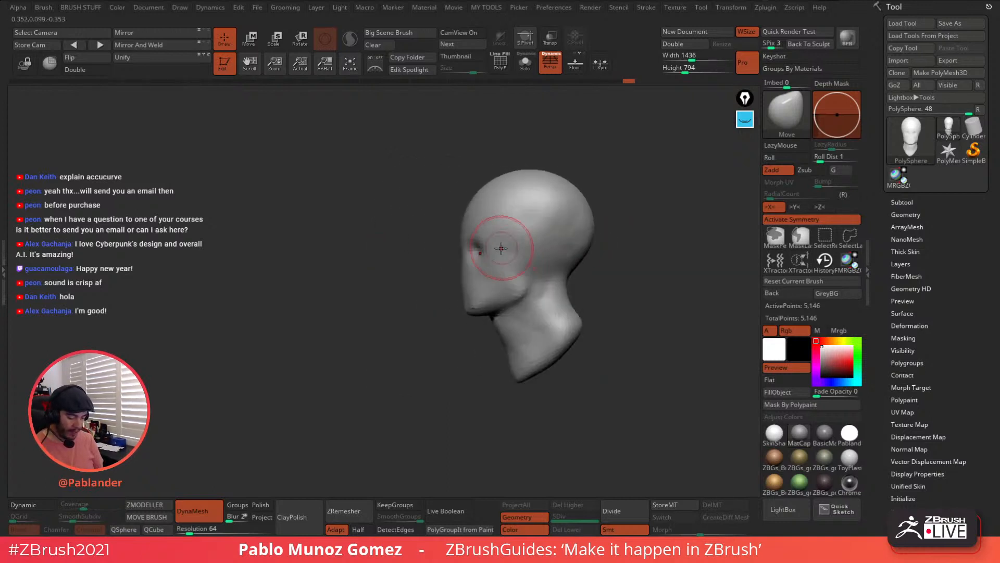
mouse_move(446, 276)
left_mouse_down()
mouse_move(535, 279)
mouse_move(575, 253)
left_mouse_up()
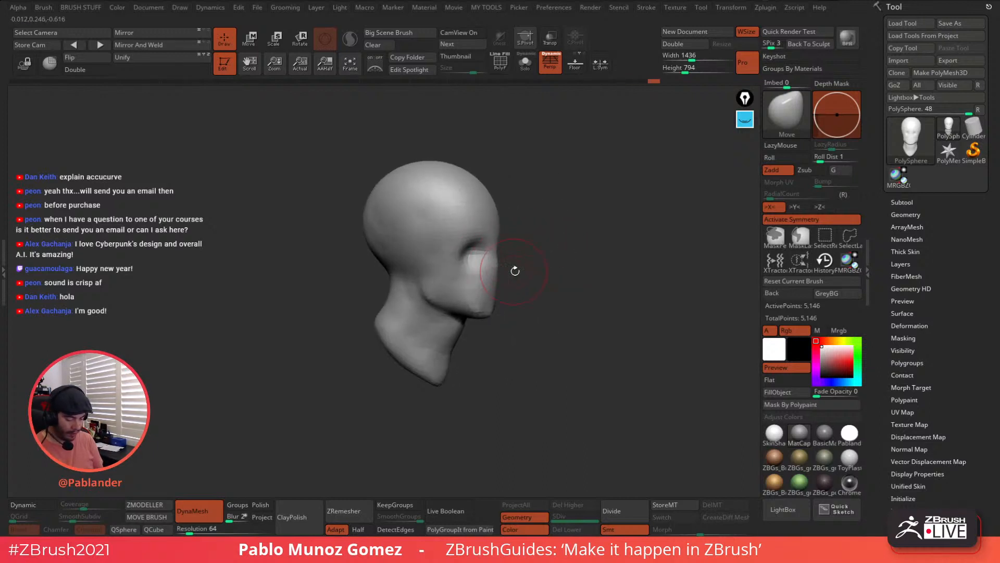
Refine the face profile and the underside of the jaw with the Move brush, checking the head from both sides
left_click_drag(515, 271, 499, 260)
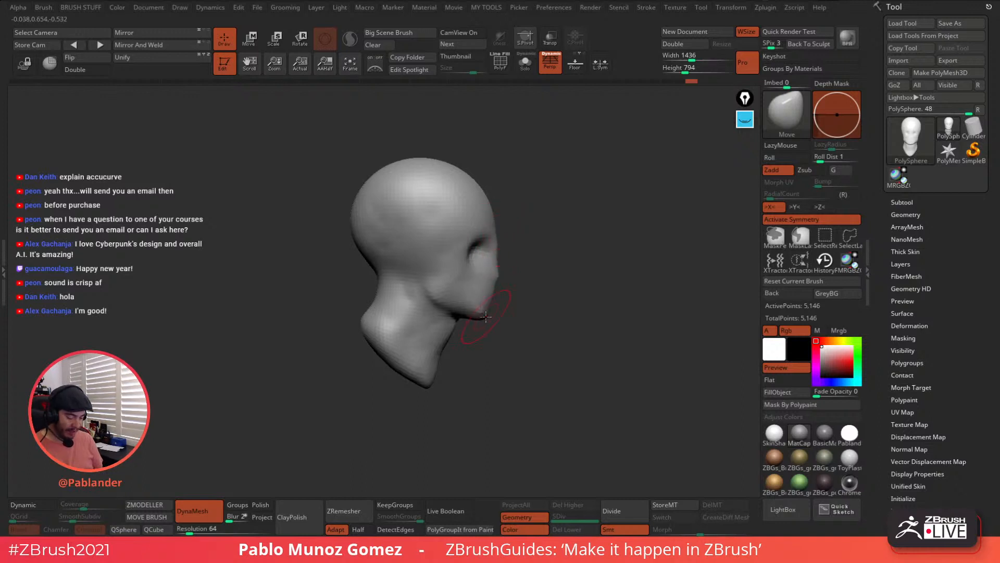
mouse_move(460, 320)
left_mouse_down()
mouse_move(436, 299)
mouse_move(460, 319)
mouse_move(437, 308)
left_mouse_up()
mouse_move(528, 304)
left_mouse_down()
mouse_move(536, 279)
mouse_move(505, 278)
mouse_move(546, 284)
mouse_move(551, 244)
mouse_move(453, 259)
mouse_move(454, 267)
left_mouse_up()
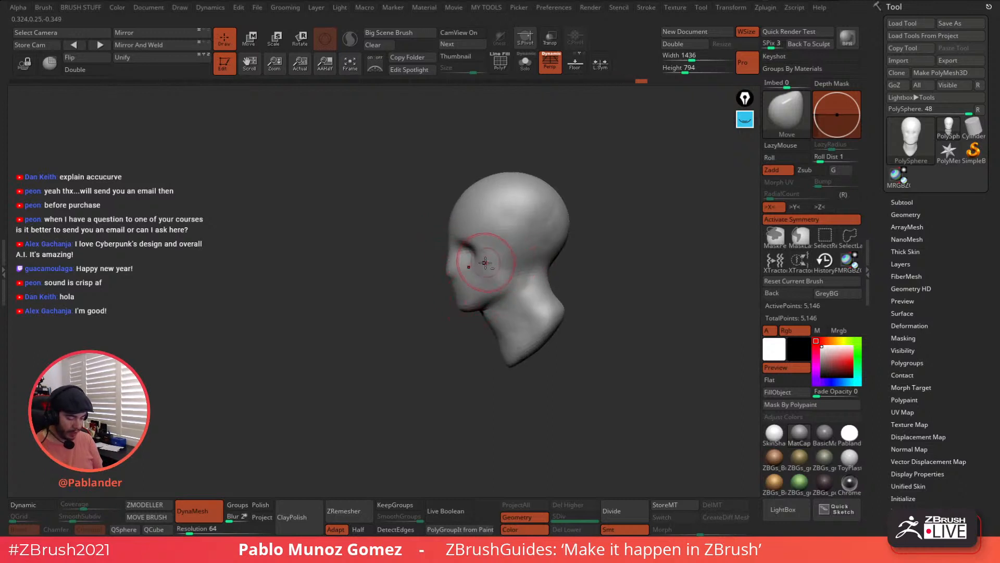
mouse_move(454, 266)
left_mouse_down()
mouse_move(556, 261)
mouse_move(550, 250)
left_mouse_up()
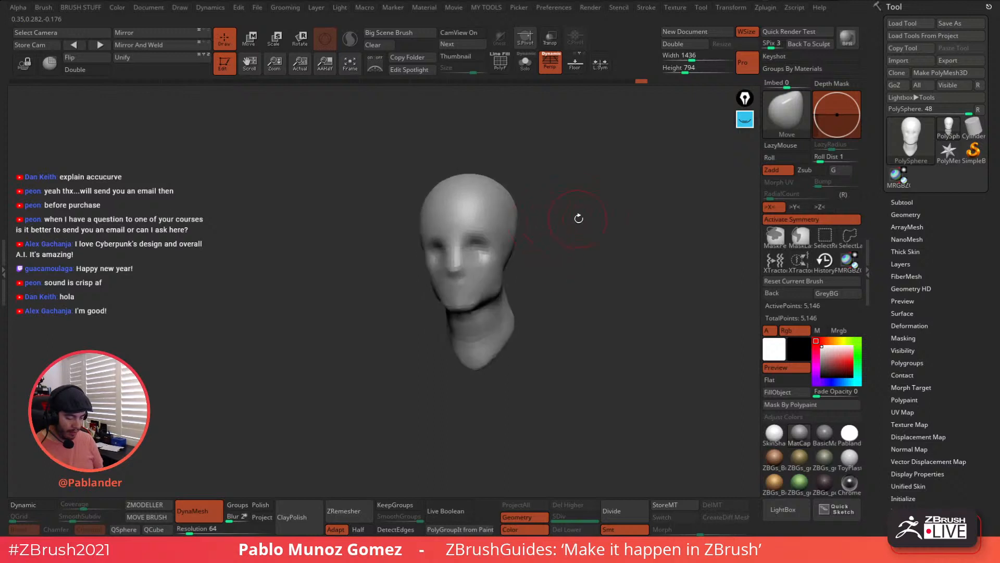
Taper the sides of the skull towards the face with a larger Move brush, working from the top view
left_click_drag(578, 218, 558, 295)
mouse_move(569, 257)
left_mouse_down("shift")
mouse_move(526, 257)
mouse_move(548, 254)
left_mouse_up("shift")
key("space")
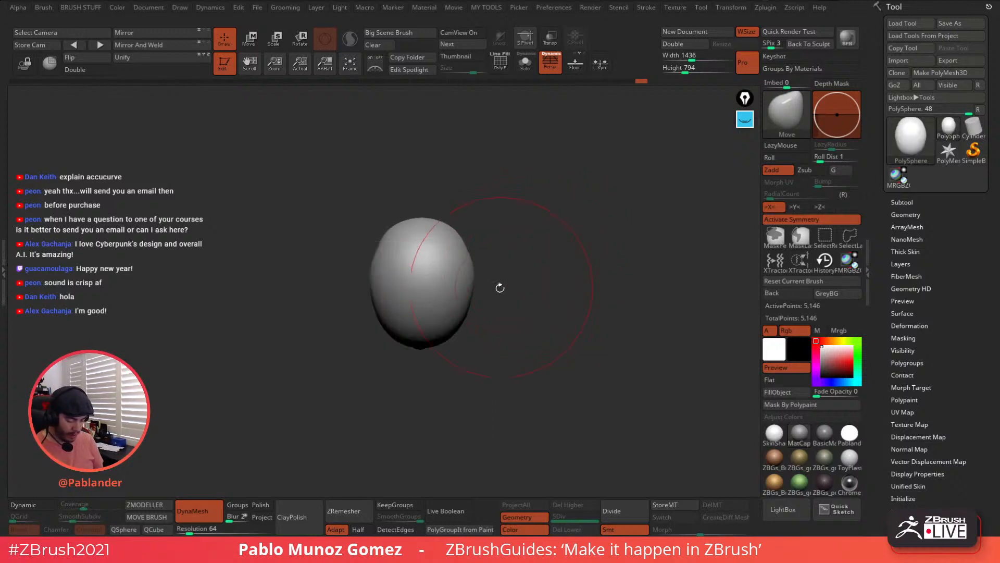
key("space")
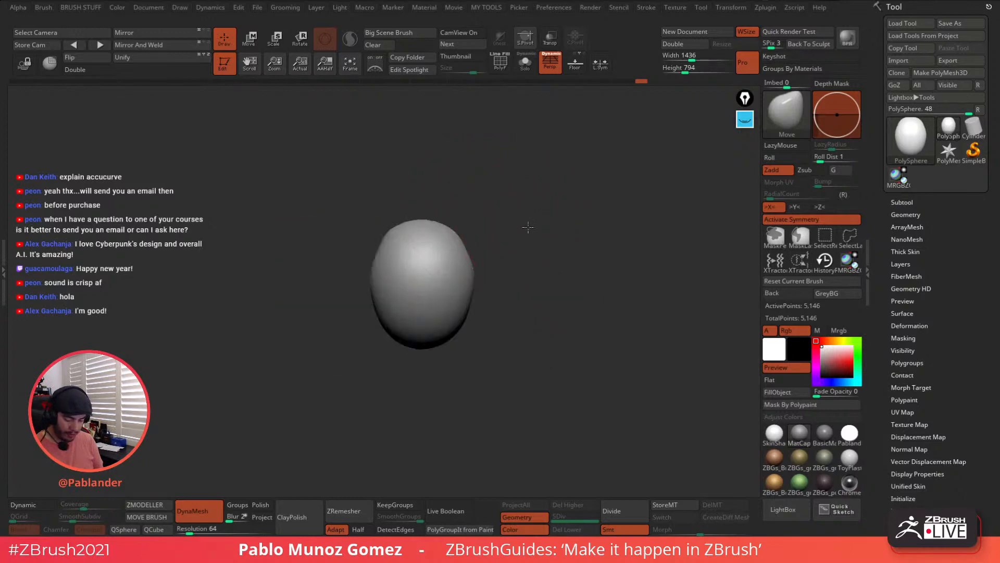
left_click_drag(528, 225, 517, 235, "alt")
left_click_drag(448, 251, 452, 250)
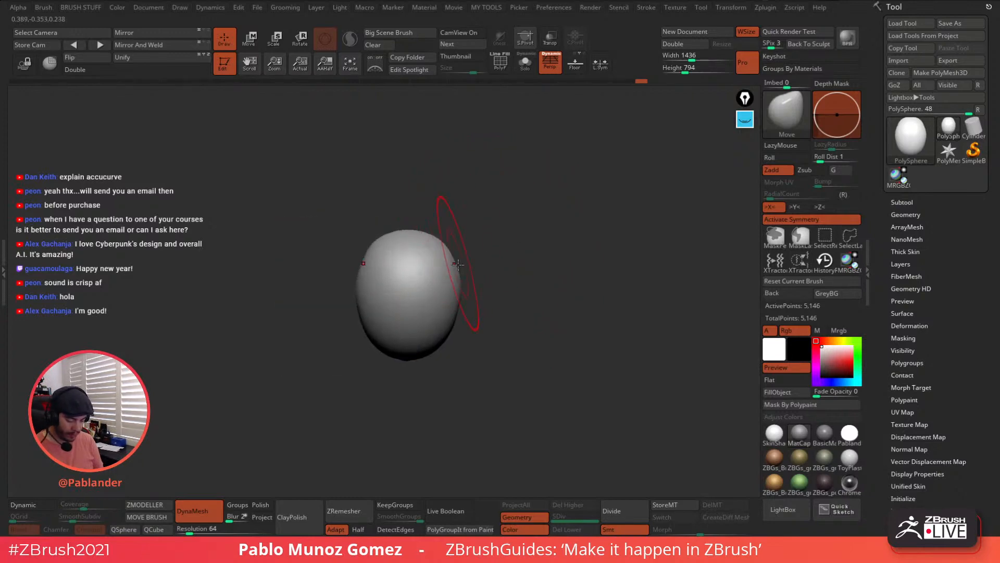
mouse_move(460, 286)
left_mouse_down()
mouse_move(446, 276)
mouse_move(434, 299)
left_mouse_up()
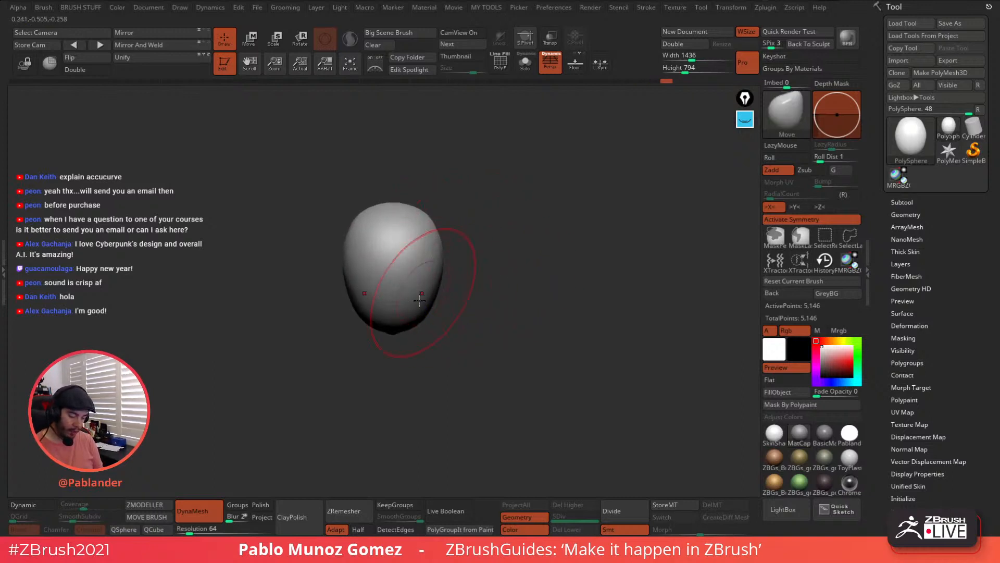
Draw a yellow centre line over the top view of the head and a yellow oval beside it with the annotation pen
left_click(745, 120)
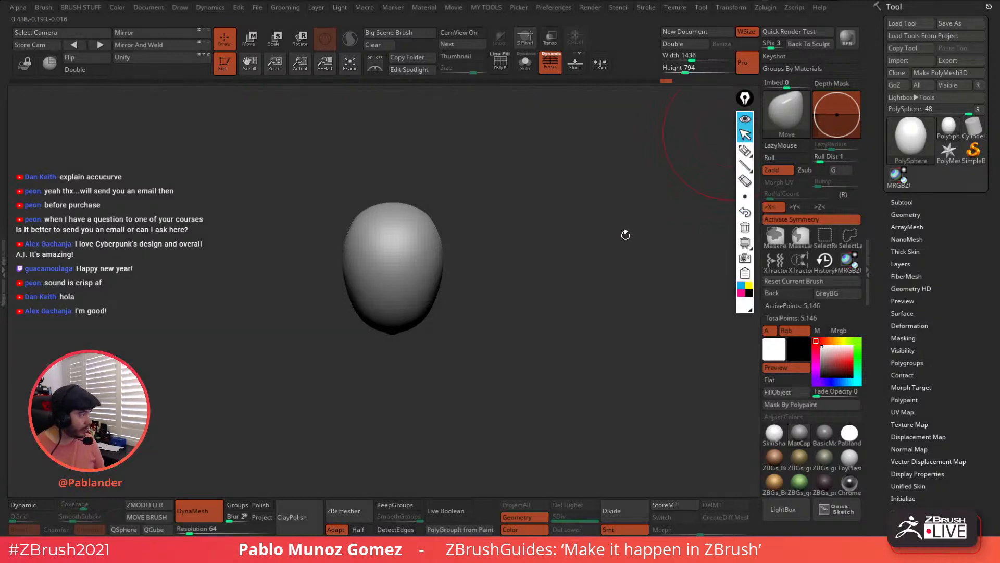
left_click(744, 151)
left_click(748, 283)
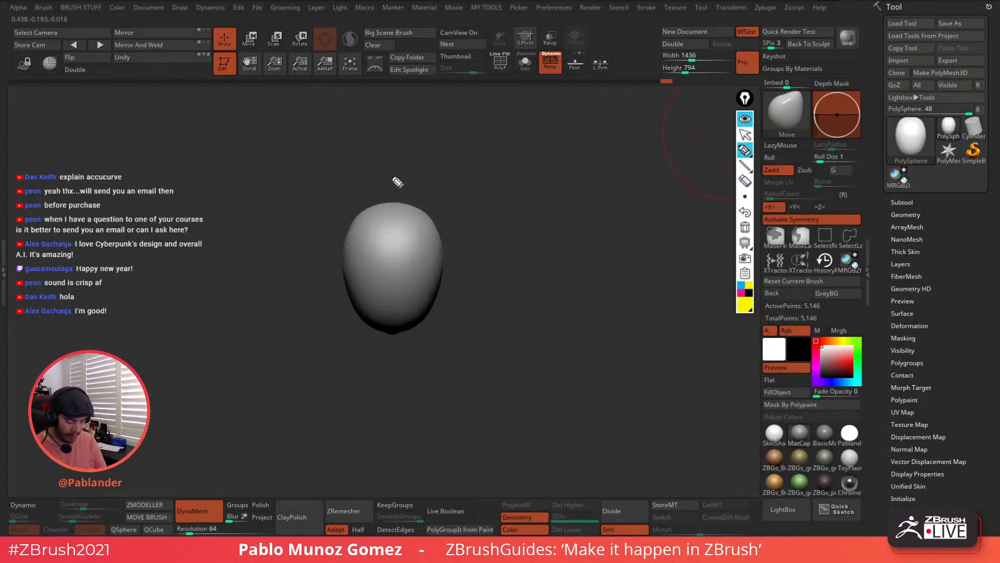
left_click_drag(393, 177, 391, 412)
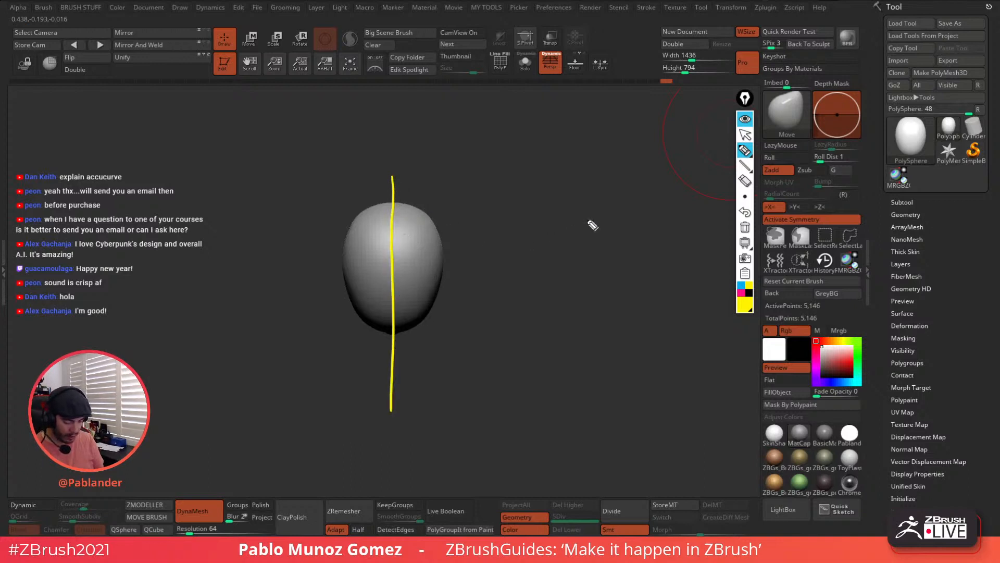
mouse_move(556, 173)
left_mouse_down()
mouse_move(545, 225)
mouse_move(600, 198)
mouse_move(544, 177)
left_mouse_up()
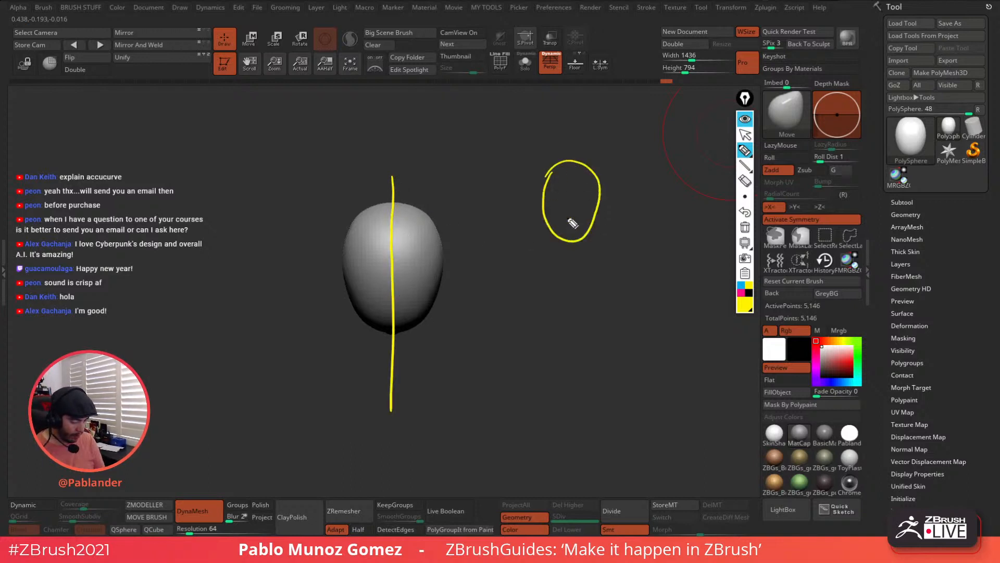
Draw magenta taper lines along both sides of the oval and the head, and clear all the annotations
left_click(741, 291)
left_click_drag(616, 170, 589, 249)
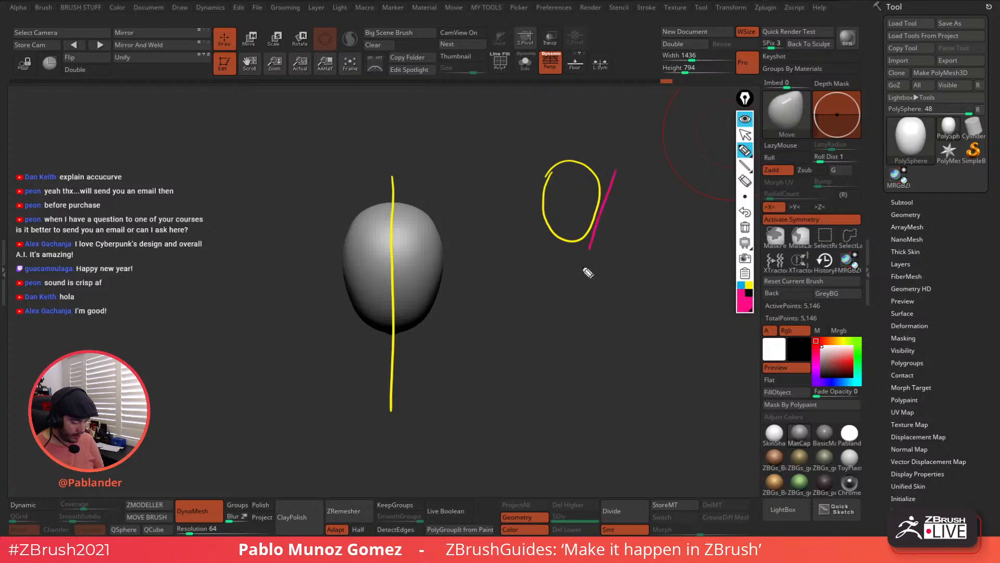
left_click_drag(526, 171, 560, 249)
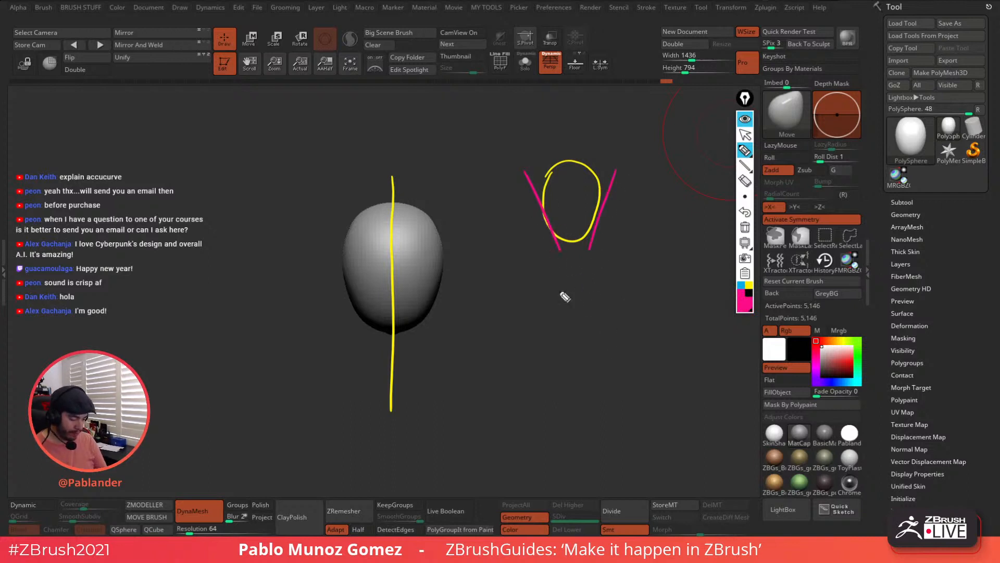
left_click_drag(452, 216, 417, 378)
left_click_drag(327, 224, 368, 359)
left_click_drag(335, 225, 377, 381)
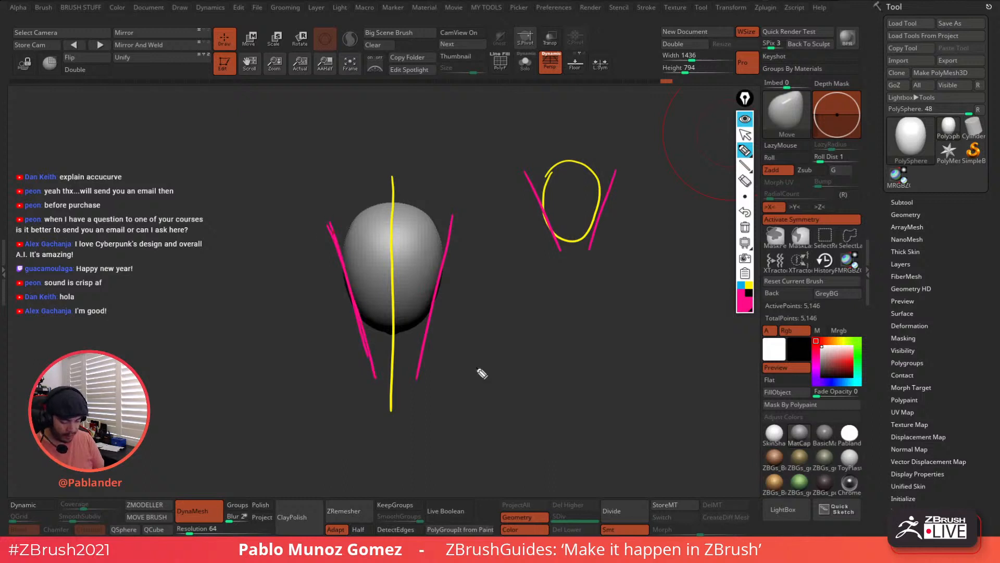
left_click(745, 227)
left_click(745, 118)
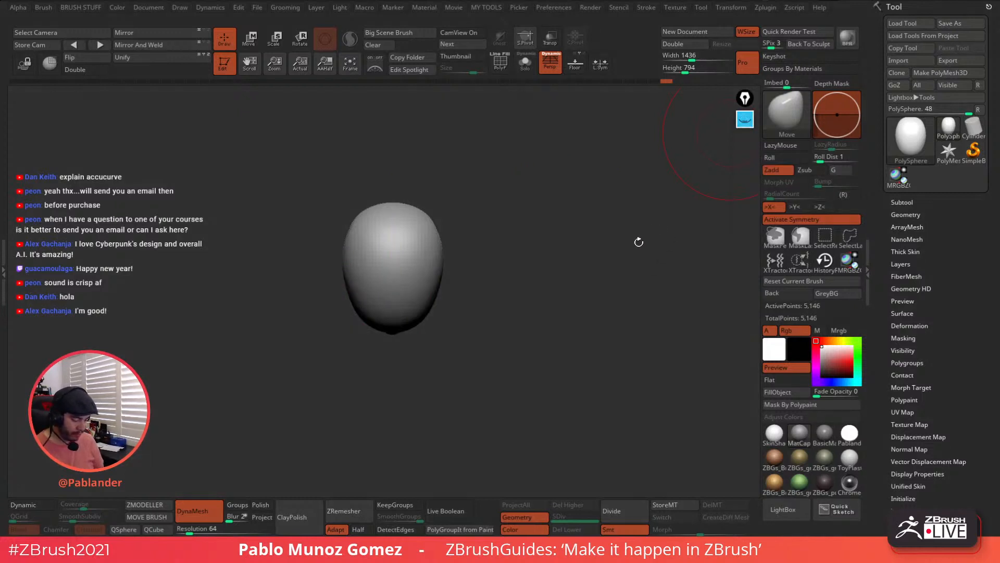
Adjust the side of the skull from above, and round its back and crown from the side with the Move brush
left_click_drag(431, 307, 430, 306)
mouse_move(465, 282)
left_mouse_down()
mouse_move(483, 281)
mouse_move(496, 250)
mouse_move(527, 230)
left_mouse_up()
left_click_drag(436, 199, 542, 189)
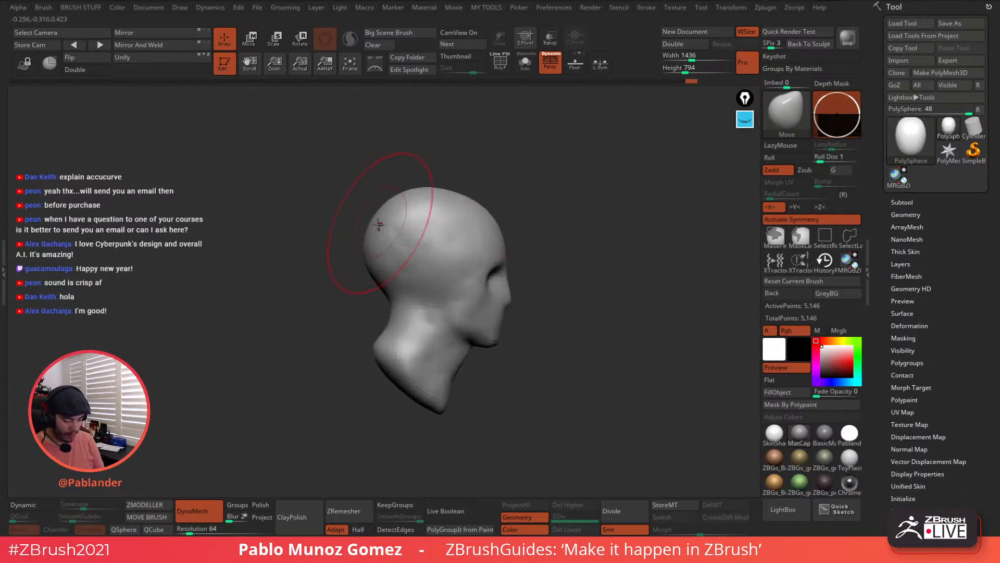
left_click_drag(371, 235, 376, 241)
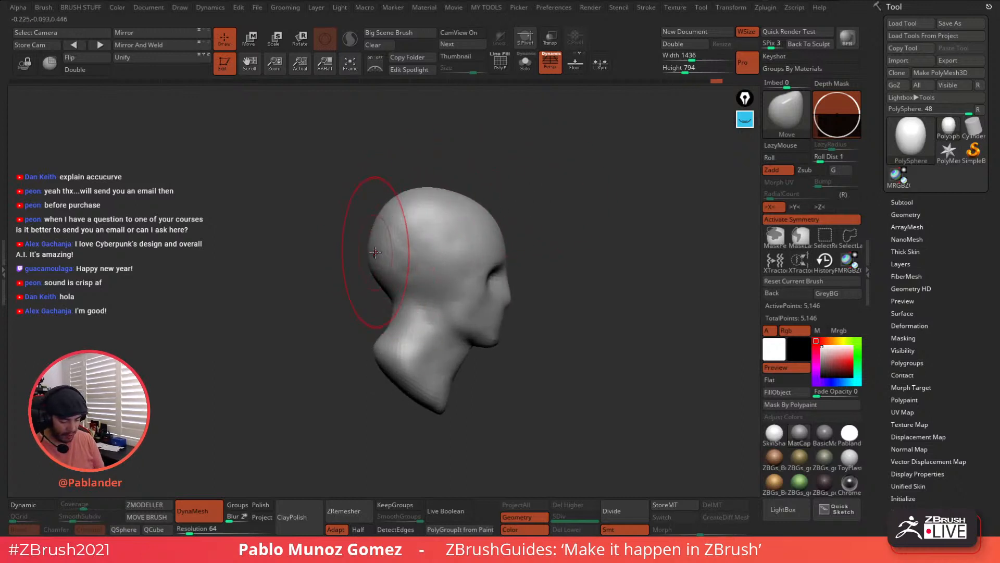
left_click_drag(442, 190, 455, 194)
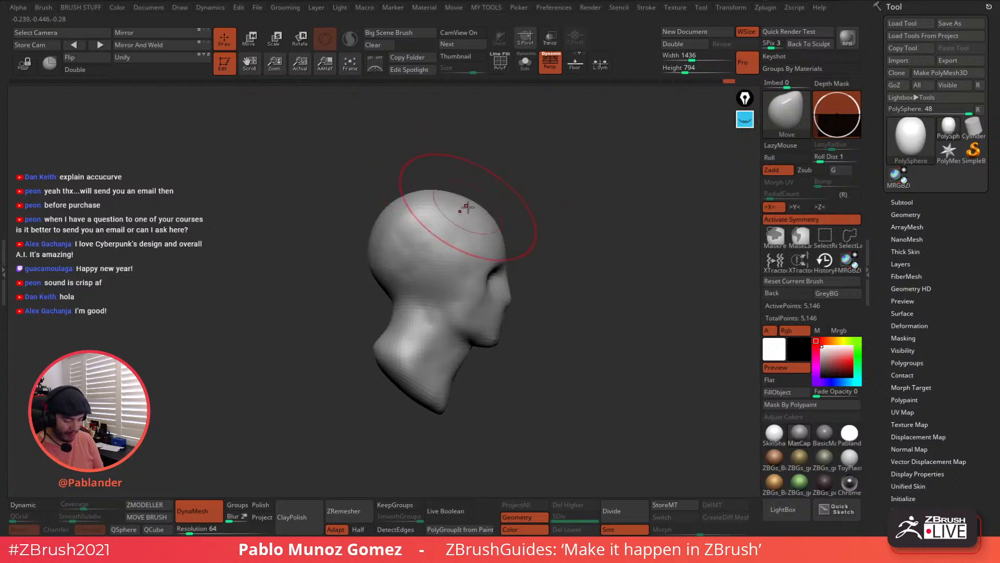
Narrow and define the nose from the front with a smaller Move brush
mouse_move(586, 269)
left_mouse_down()
mouse_move(590, 289)
mouse_move(592, 259)
mouse_move(565, 244)
mouse_move(599, 228)
left_mouse_up()
right_click(561, 241)
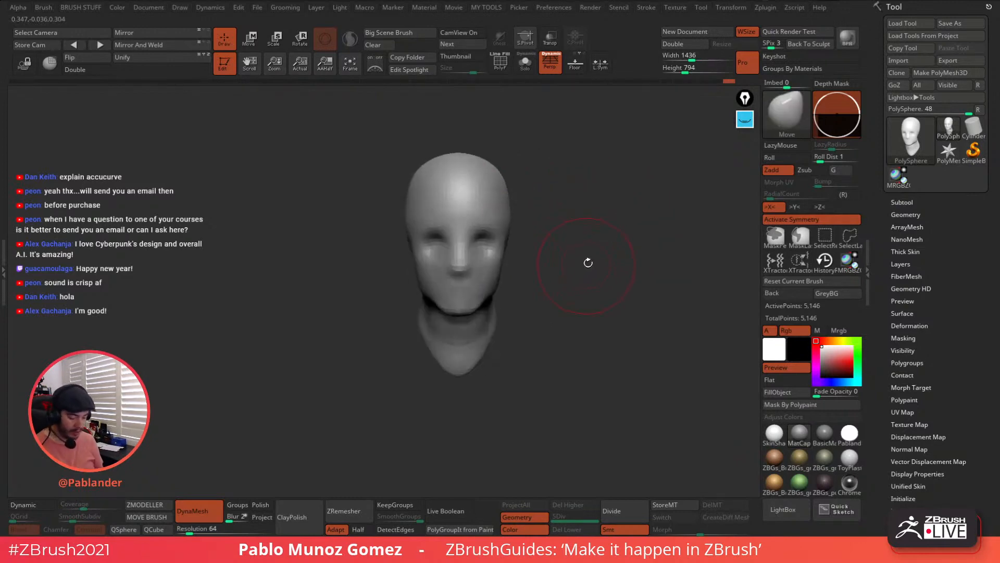
left_click_drag(588, 263, 581, 246)
right_click(581, 246)
right_click_drag(582, 255, 589, 307, "ctrl")
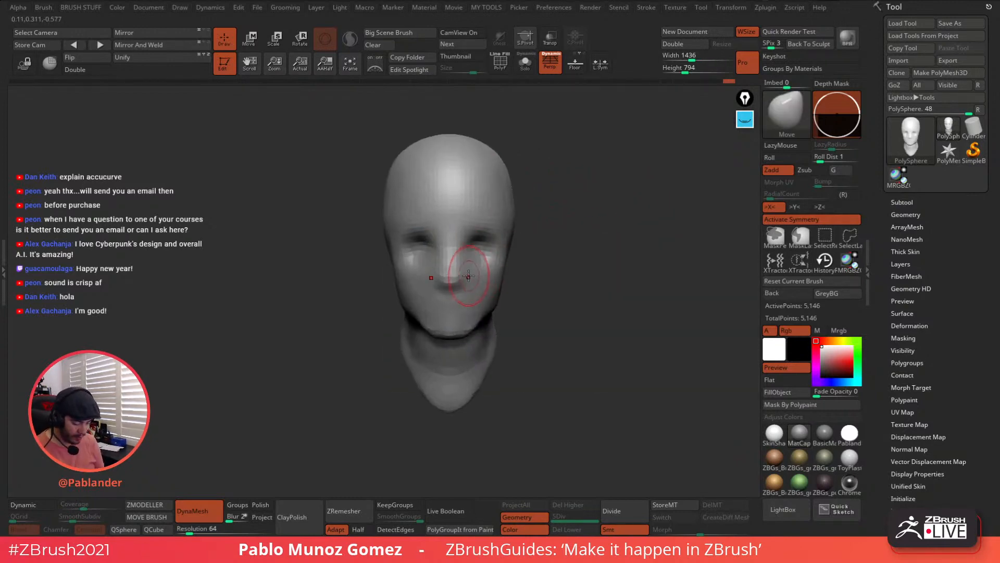
left_click_drag(468, 276, 463, 250)
left_click_drag(467, 248, 463, 246)
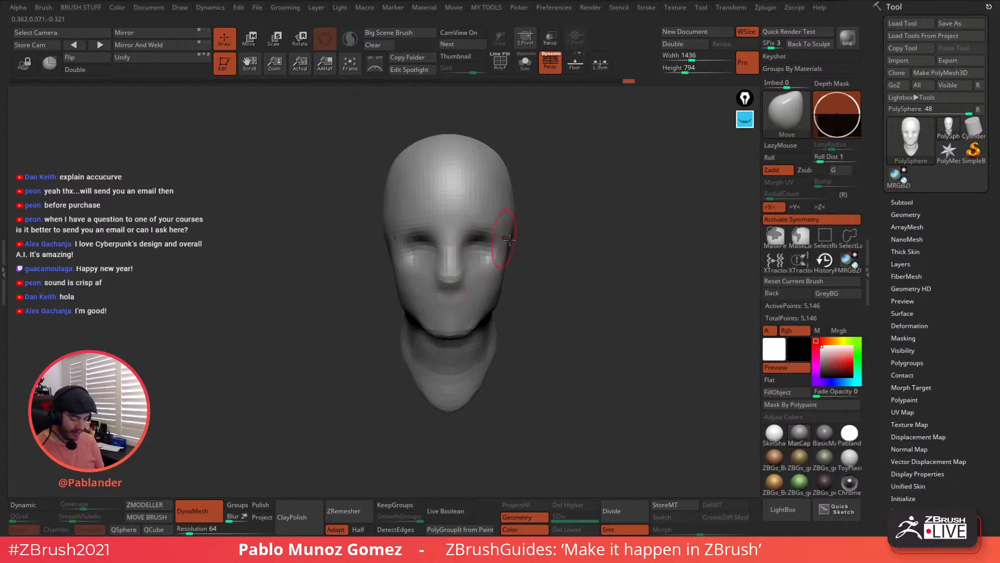
right_click_drag(509, 238, 580, 263)
right_click_drag(533, 292, 561, 280, "ctrl")
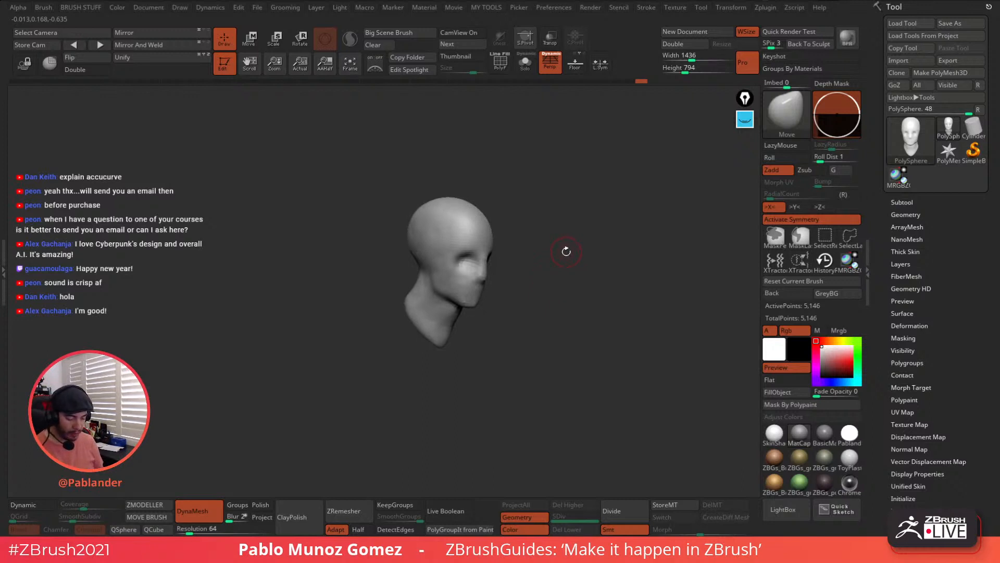
right_click_drag(570, 242, 494, 170)
right_click_drag(535, 261, 519, 247)
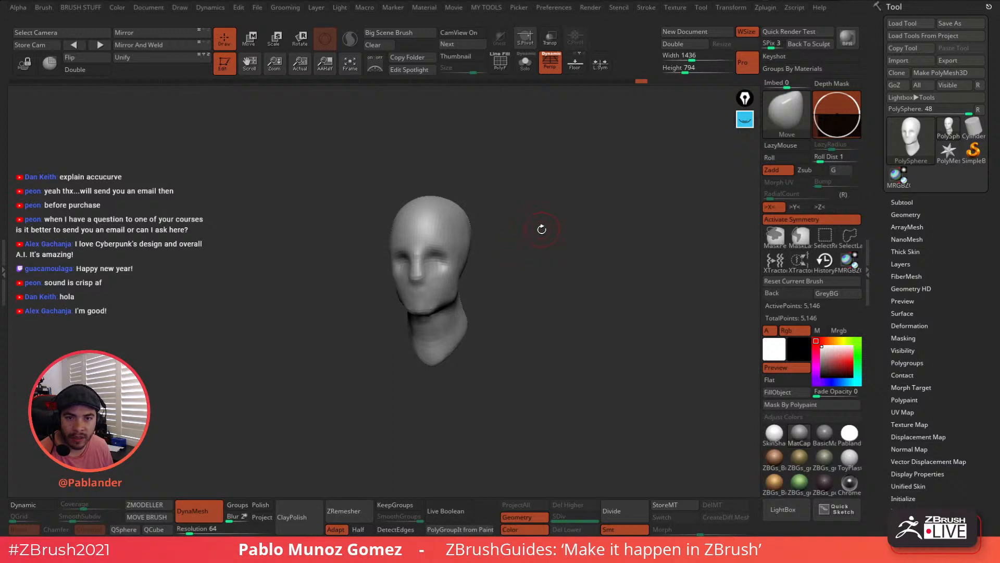
left_click_drag(550, 209, 543, 265)
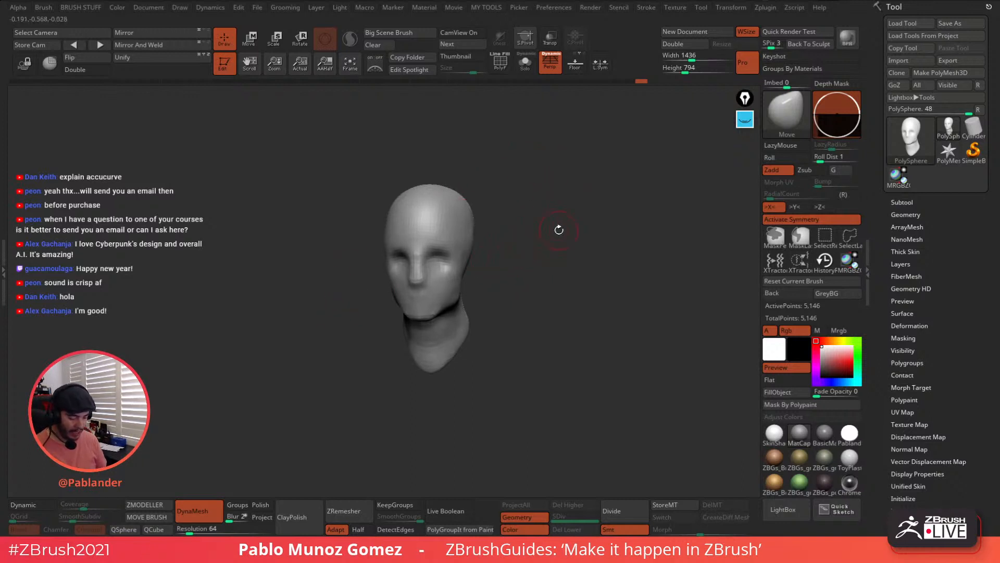
mouse_move(558, 237)
left_mouse_down()
mouse_move(582, 208)
mouse_move(577, 190)
mouse_move(546, 251)
mouse_move(533, 253)
mouse_move(531, 241)
left_mouse_up()
Enlarge the Move brush and pull the back of the skull out into a long spike to exaggerate the silhouette
key("space")
key("space")
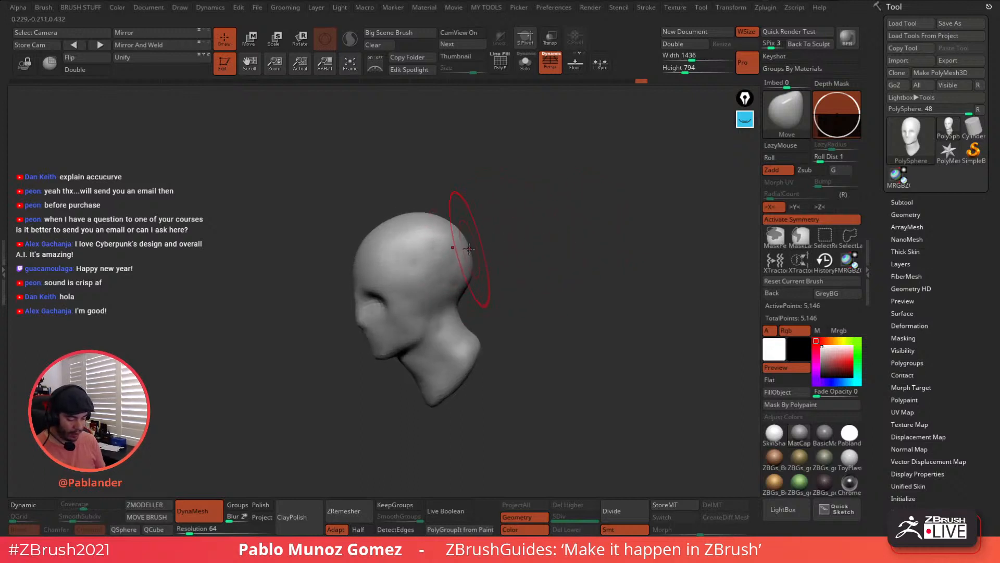
left_click_drag(469, 249, 578, 224)
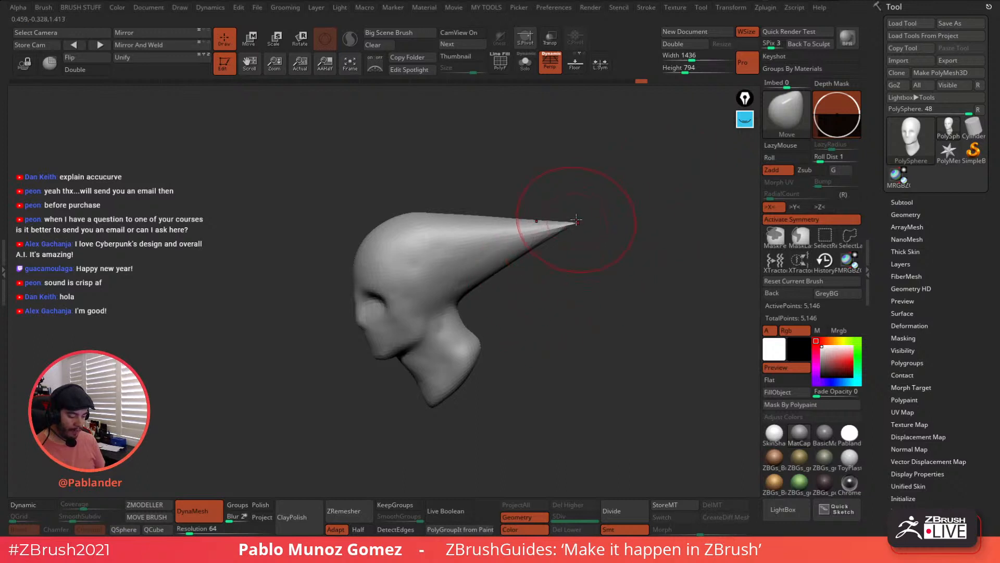
left_click_drag(610, 216, 589, 211)
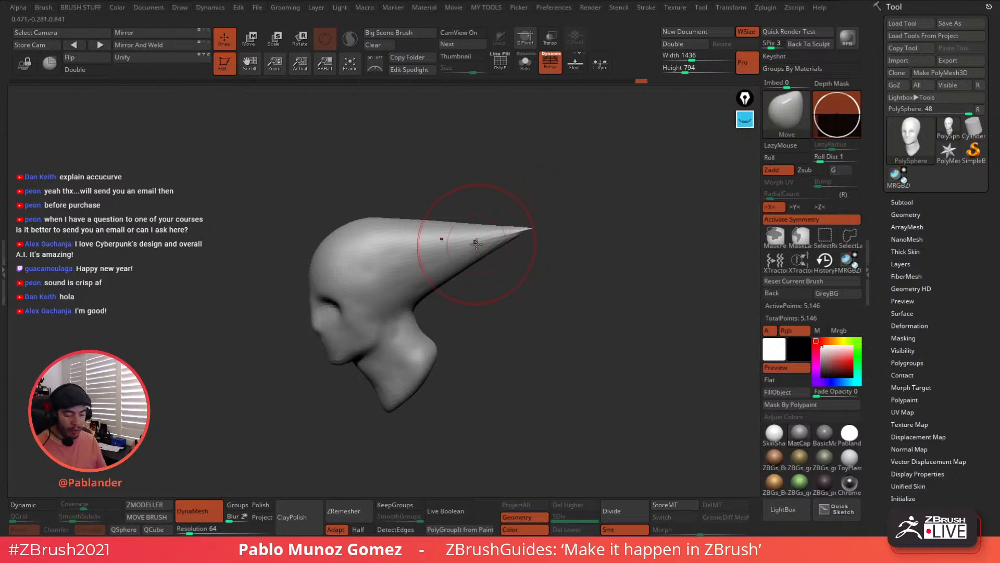
left_click_drag(565, 225, 587, 229)
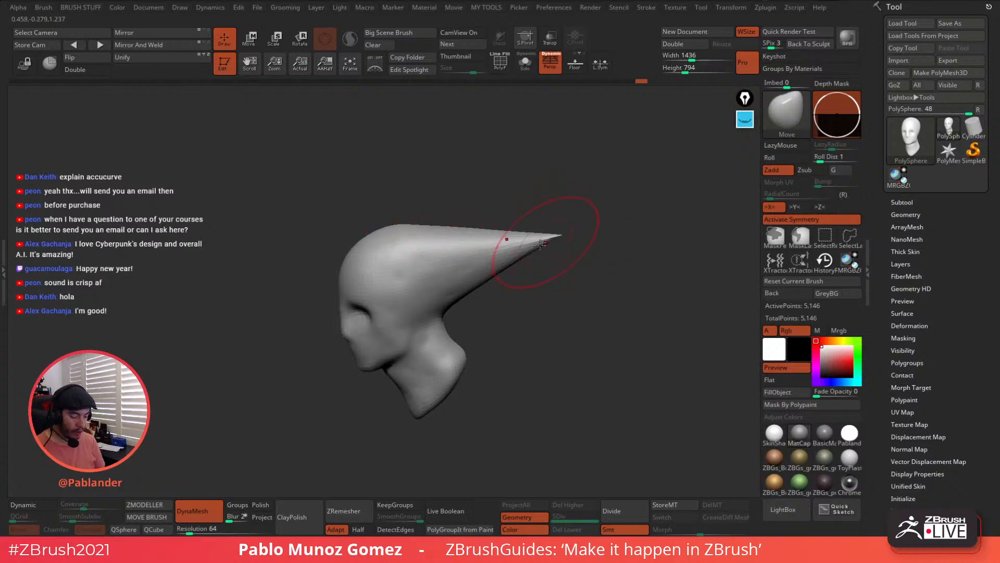
left_click_drag(576, 230, 547, 230, "alt")
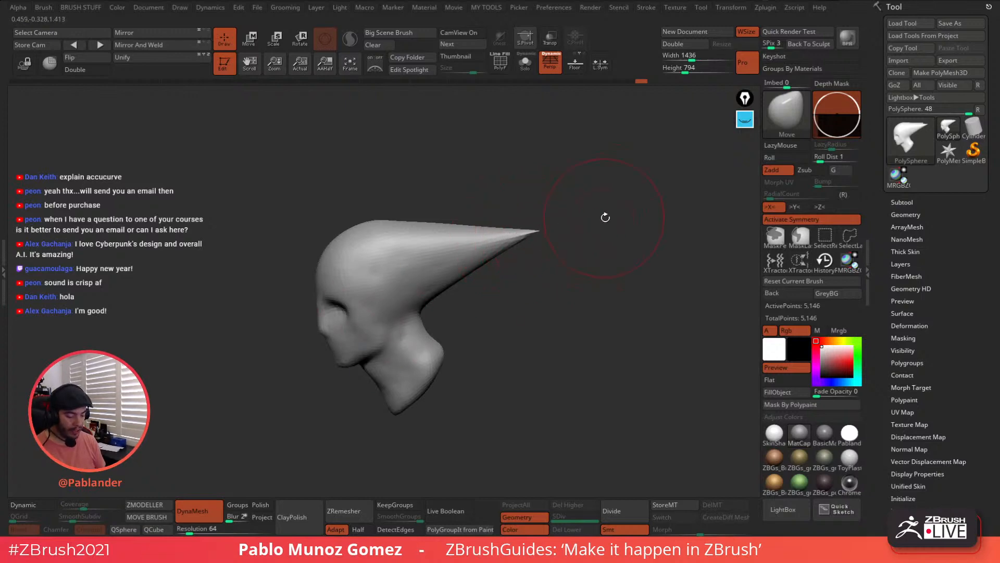
Pull the top of the forehead up into a tall rounded cone with the Move brush
key("space")
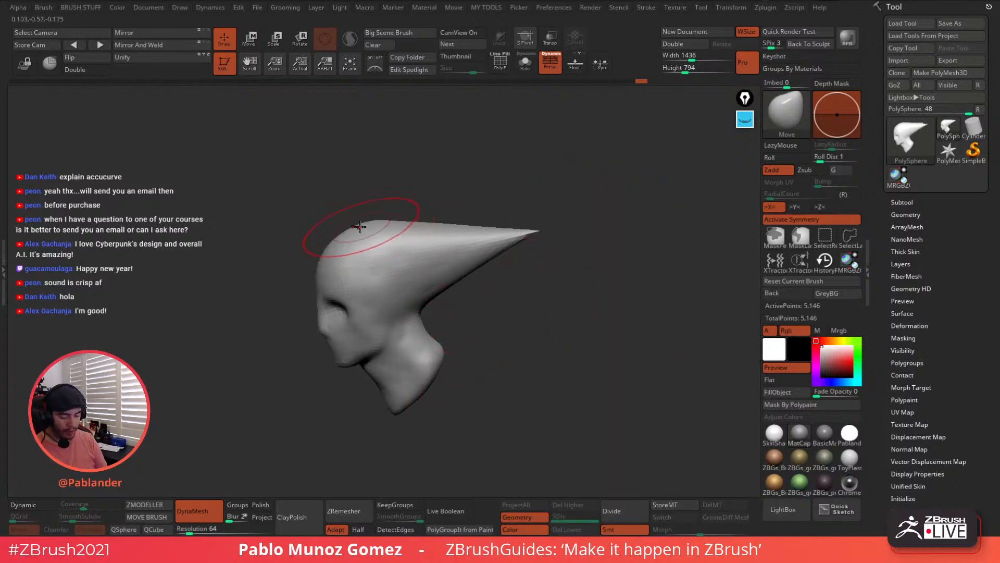
mouse_move(356, 227)
left_mouse_down()
mouse_move(332, 118)
mouse_move(312, 114)
left_mouse_up()
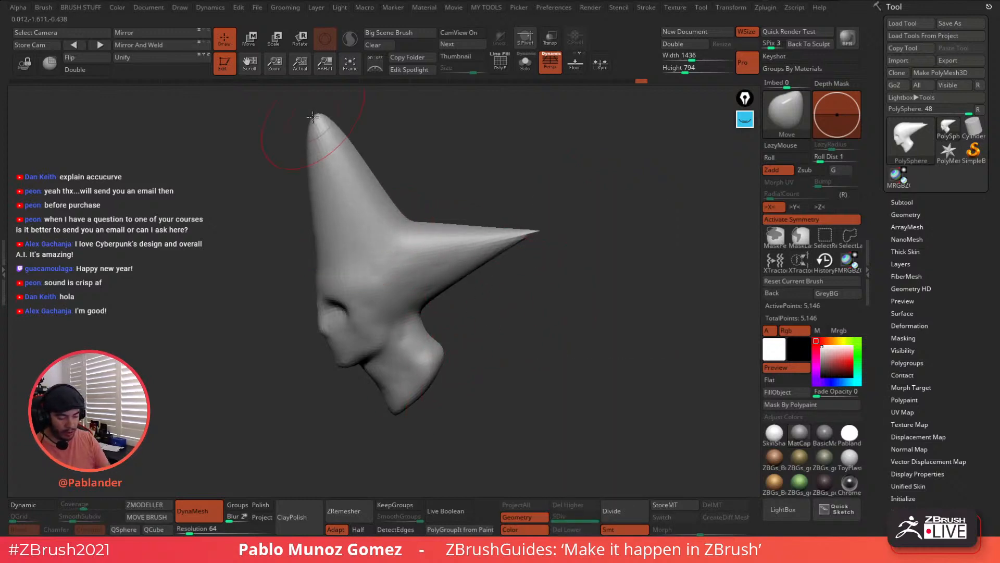
right_click_drag(525, 238, 489, 266, "ctrl")
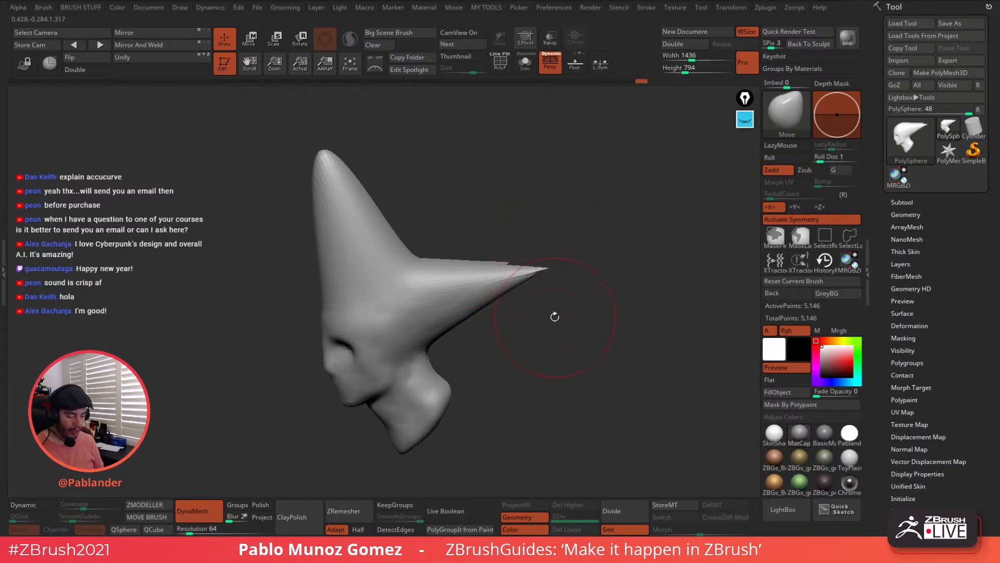
Undo the exaggerated pulls on the forehead and the back of the skull
left_click_drag(572, 266, 571, 279)
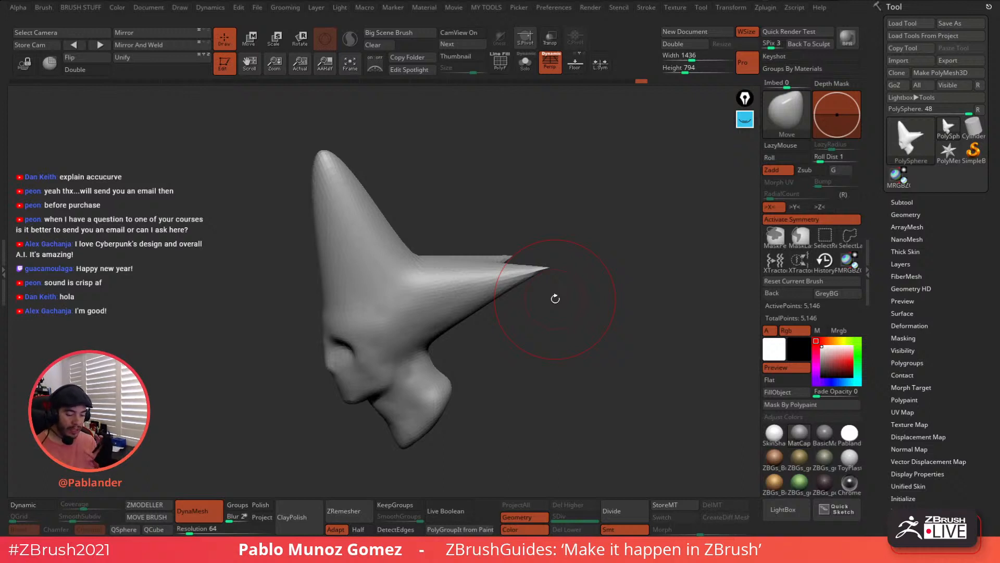
key("ctrl+z")
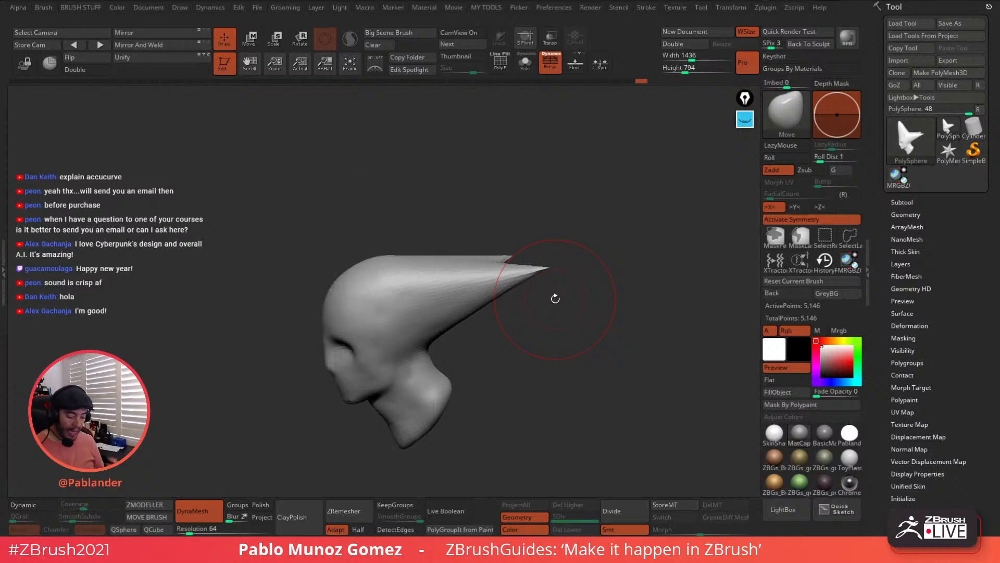
key("ctrl+z")
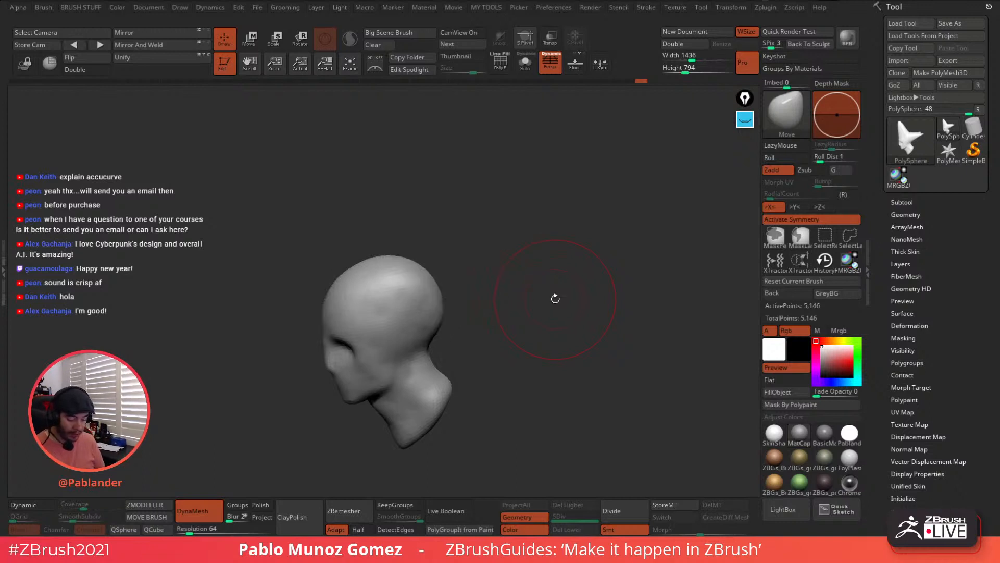
Switch to the DamStandard brush with a draw size of about 106
left_click_drag(503, 321, 520, 275, "alt")
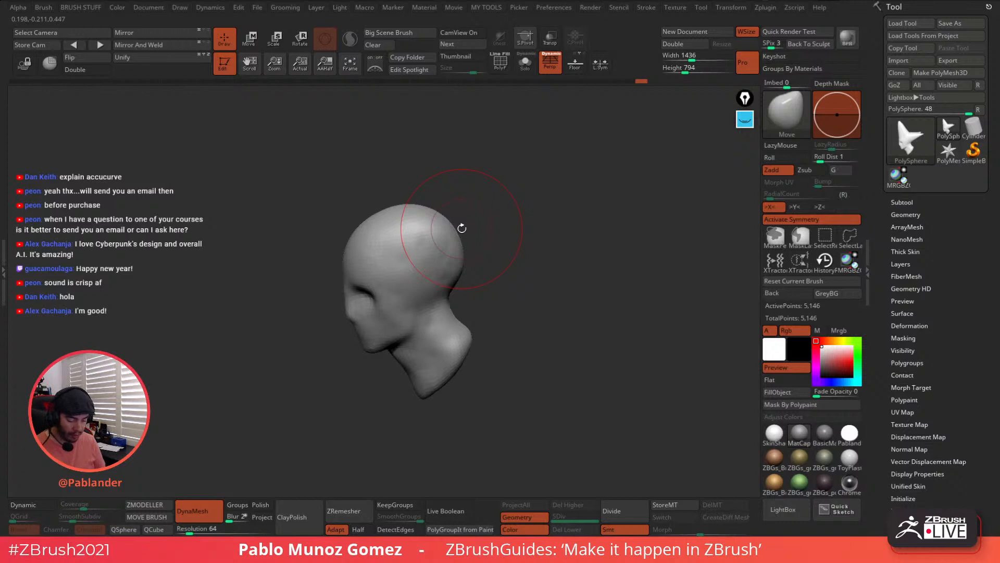
mouse_move(462, 228)
left_mouse_down()
mouse_move(517, 277)
mouse_move(588, 264)
mouse_move(500, 271)
mouse_move(552, 260)
mouse_move(543, 284)
mouse_move(561, 282)
mouse_move(536, 283)
mouse_move(552, 260)
mouse_move(527, 254)
mouse_move(451, 425)
mouse_move(576, 312)
left_mouse_up()
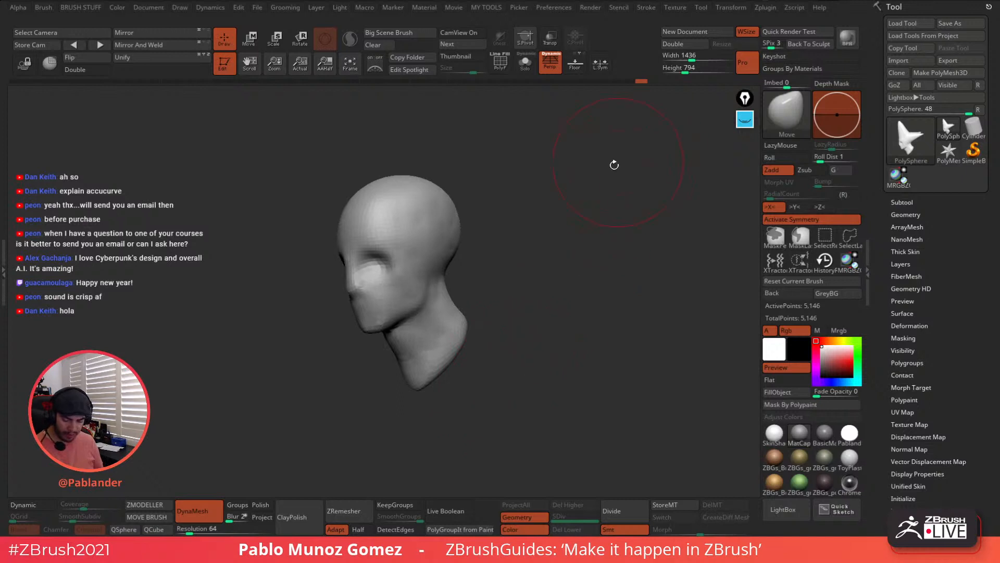
key("b")
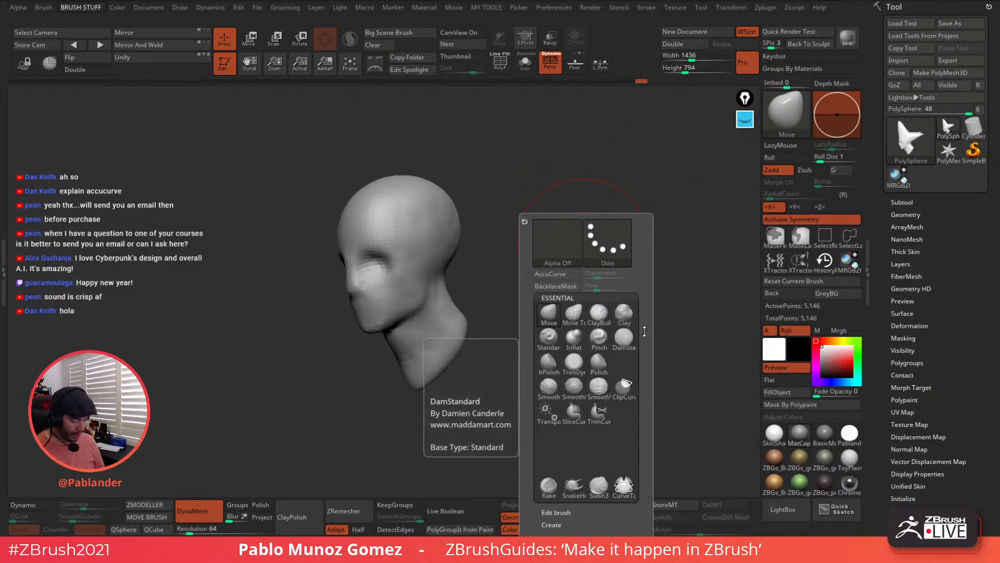
left_click(625, 340)
key("space")
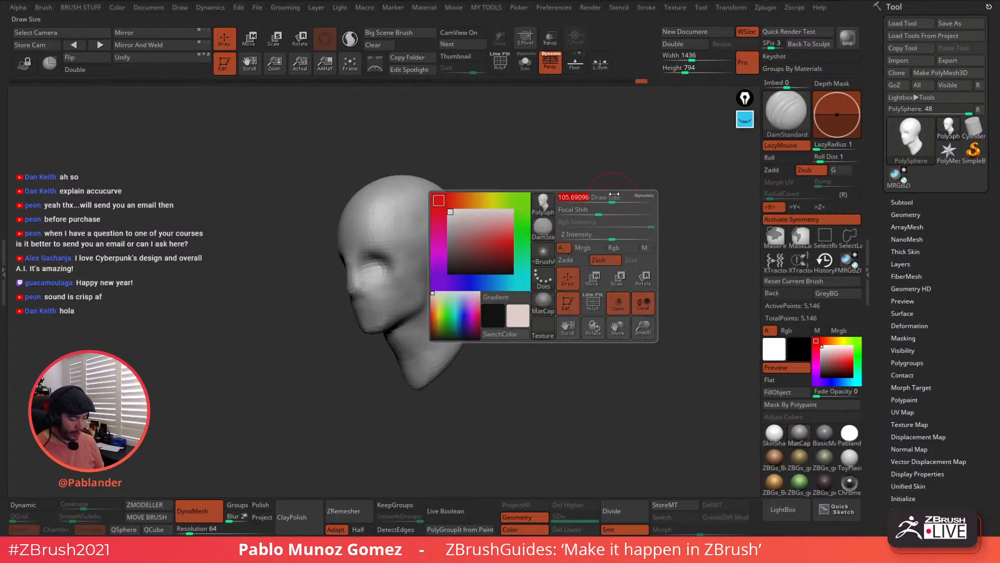
left_click_drag(615, 197, 424, 388)
left_click_drag(504, 298, 521, 313)
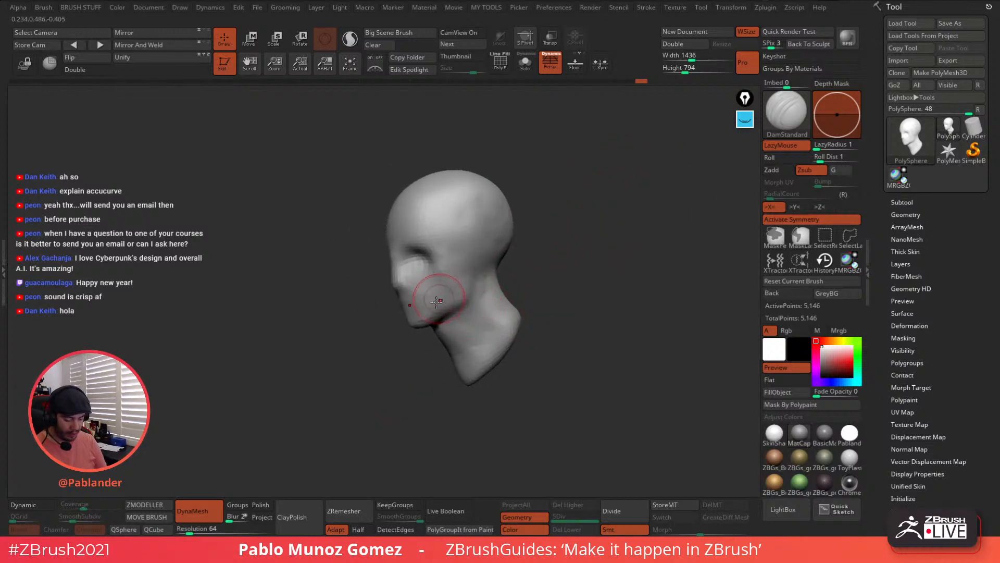
Re-DynaMesh the head at resolution 128
left_click_drag(212, 534, 195, 531)
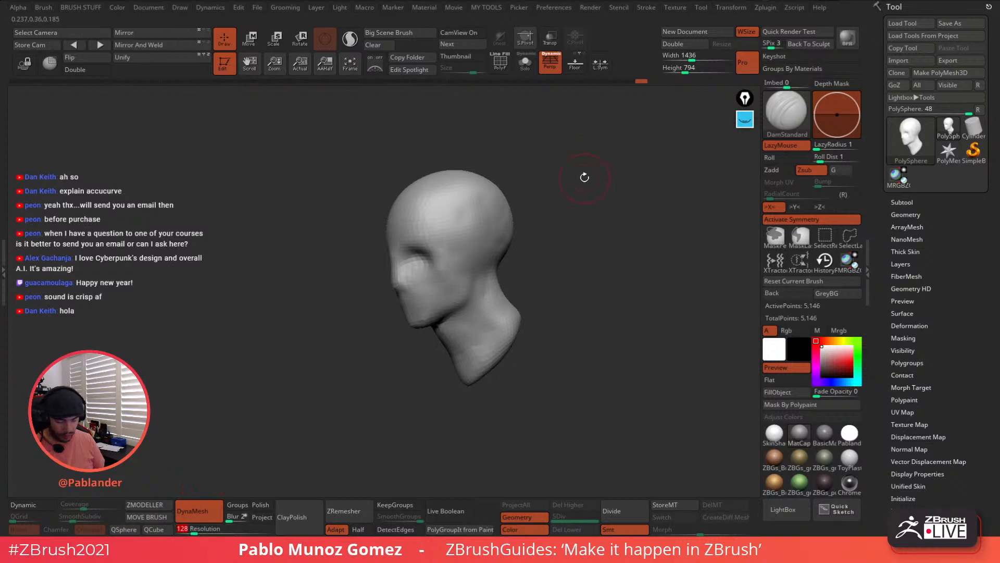
key("ctrl")
mouse_move(585, 190)
left_mouse_down("ctrl")
mouse_move(613, 211)
mouse_move(607, 216)
left_mouse_up("ctrl")
Carve a diagonal groove along the cheekbone from the ear area toward the cheek and outline the eye socket's upper rim
mouse_move(528, 277)
left_mouse_down()
mouse_move(556, 257)
mouse_move(504, 268)
left_mouse_up()
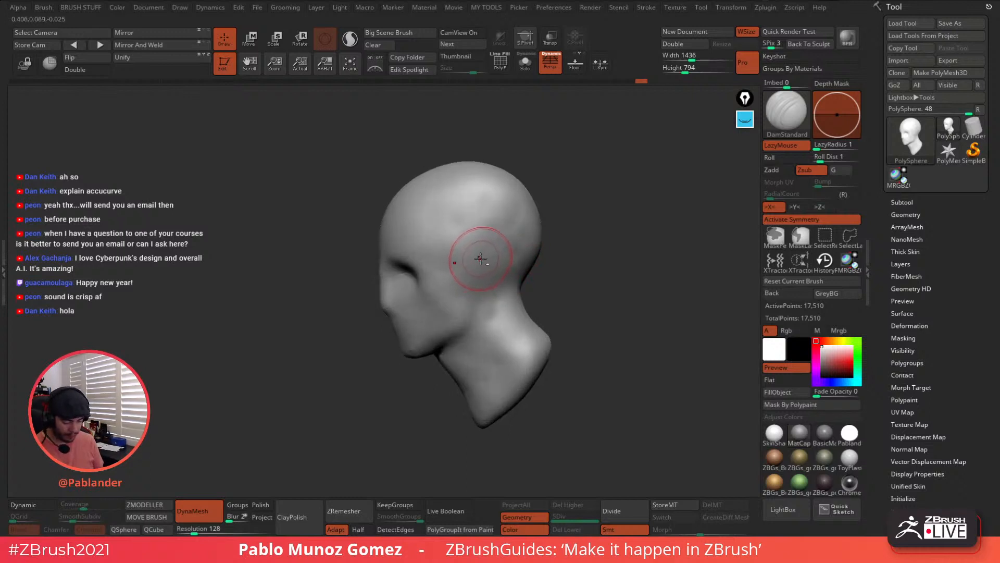
left_click_drag(478, 259, 428, 286)
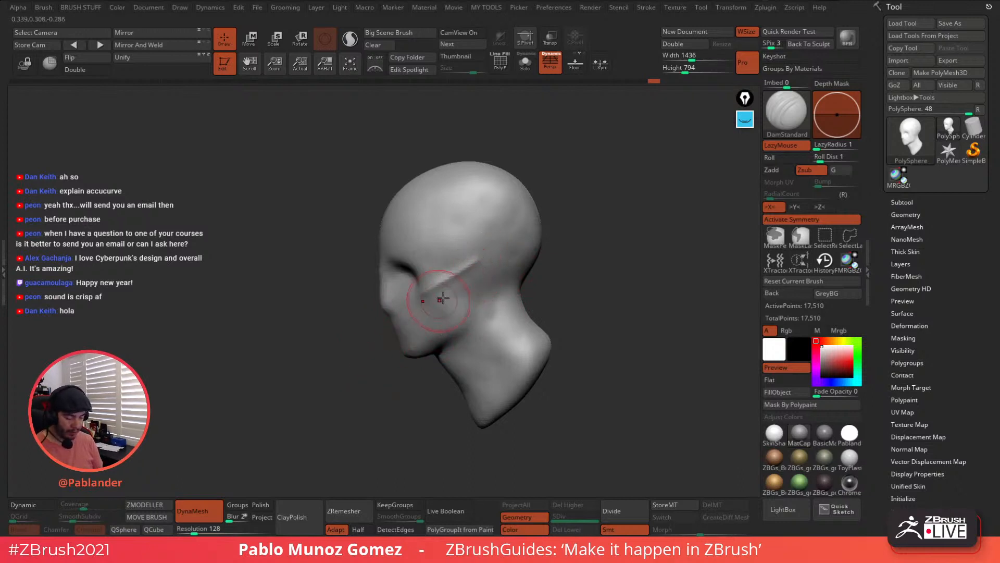
mouse_move(443, 298)
right_mouse_down()
mouse_move(515, 270)
mouse_move(464, 290)
right_mouse_up()
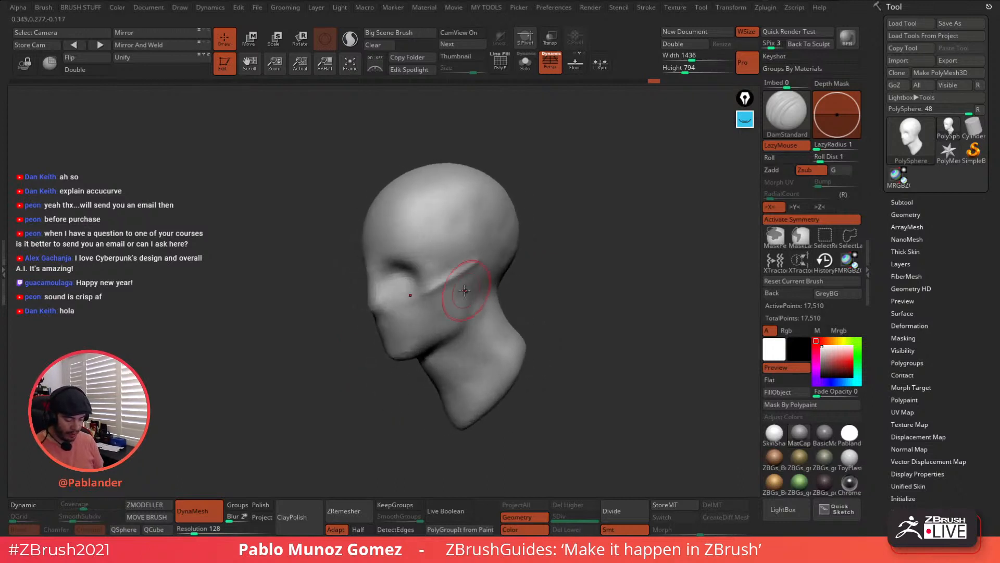
left_click_drag(464, 290, 424, 289)
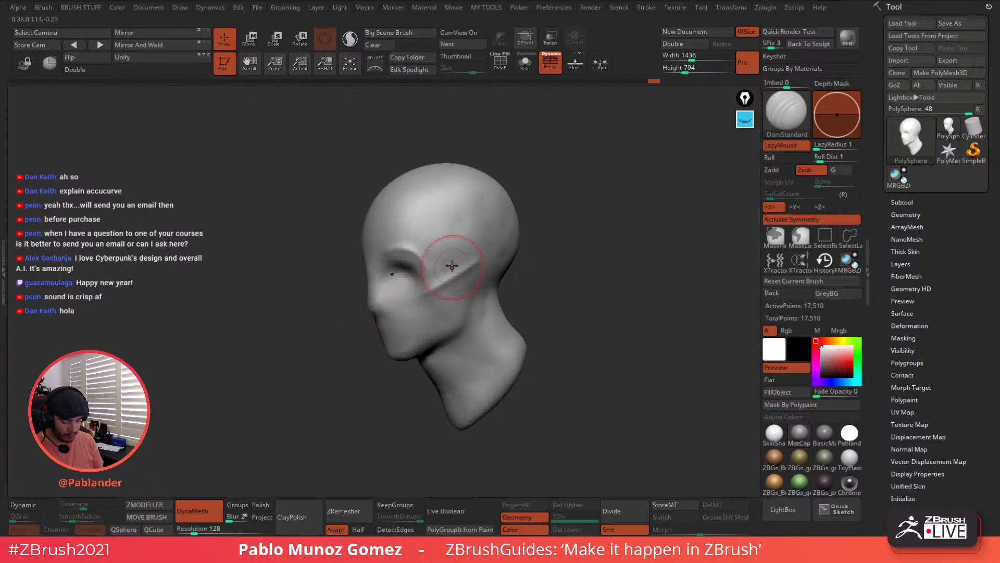
mouse_move(421, 246)
right_mouse_down()
mouse_move(401, 254)
mouse_move(521, 259)
mouse_move(475, 272)
mouse_move(446, 263)
mouse_move(463, 260)
right_mouse_up()
Reduce the DamStandard draw size to about 53 and carve diagonal creases from beside the nose down across the cheek toward the jaw
right_click(473, 257)
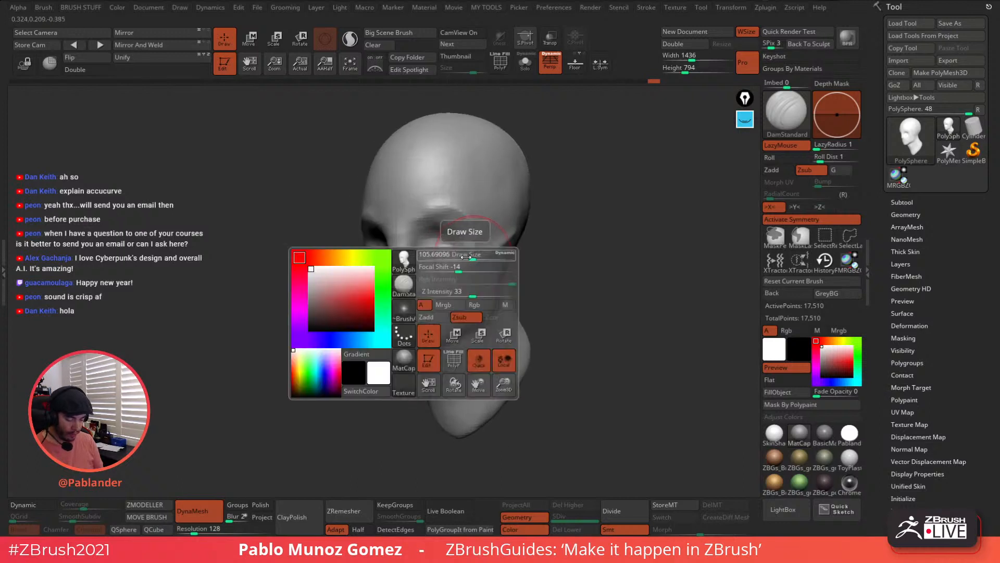
left_click_drag(466, 256, 459, 256)
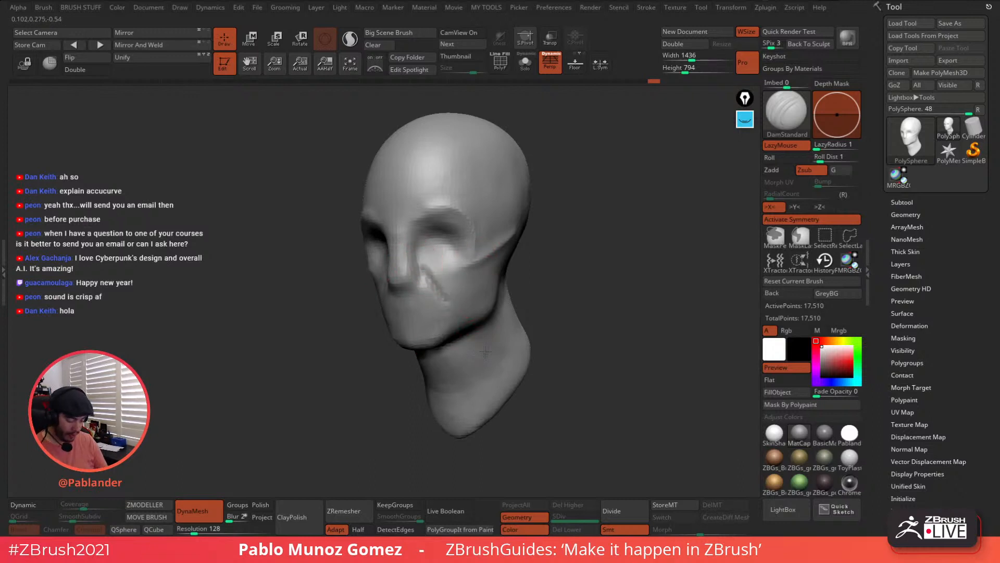
mouse_move(425, 264)
right_mouse_down()
mouse_move(457, 291)
mouse_move(430, 275)
right_mouse_up()
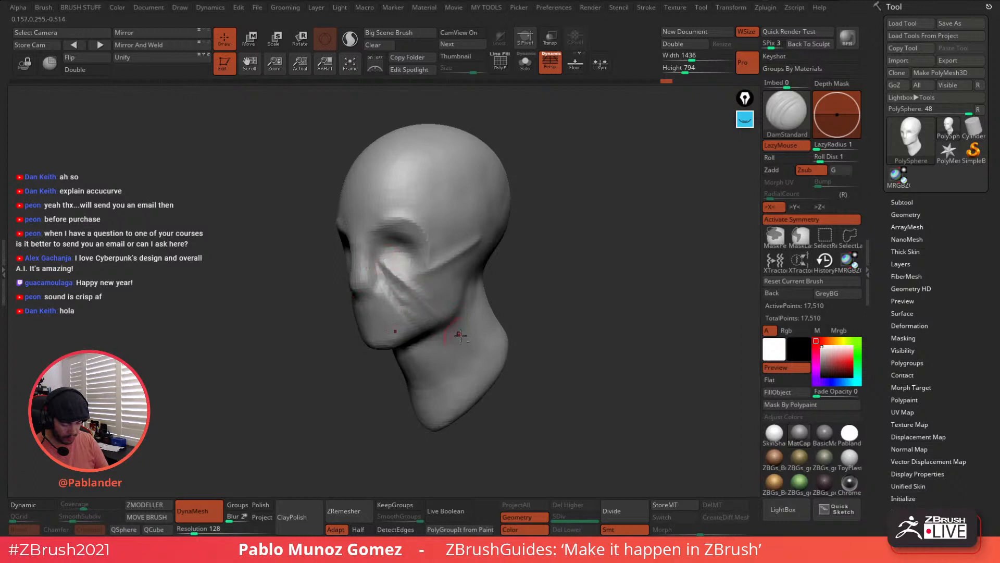
key("shift")
Define the front of the cheekbone and the eye socket's outer and lower rim with DamStandard strokes
right_click_drag(413, 269, 434, 274)
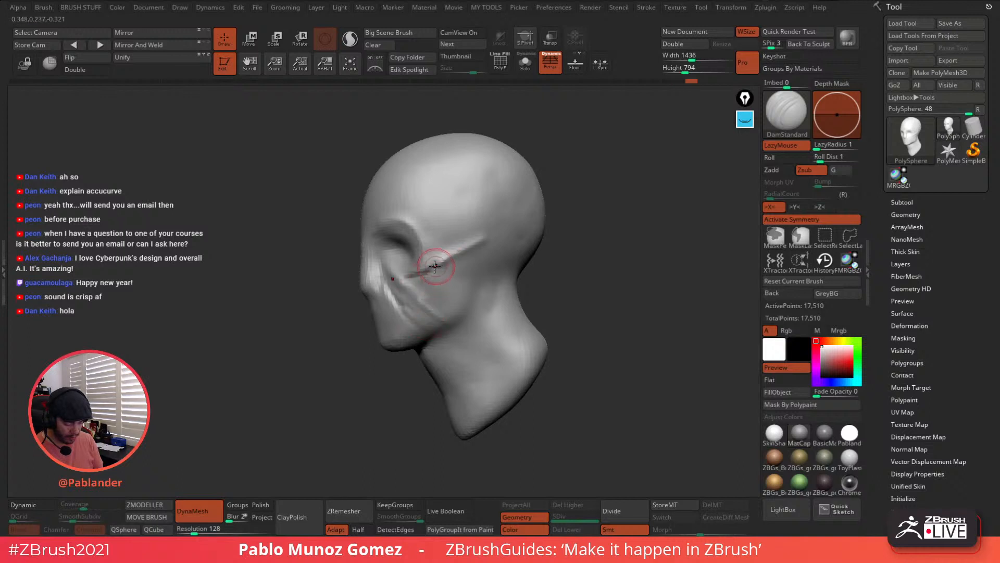
right_click_drag(421, 281, 464, 274)
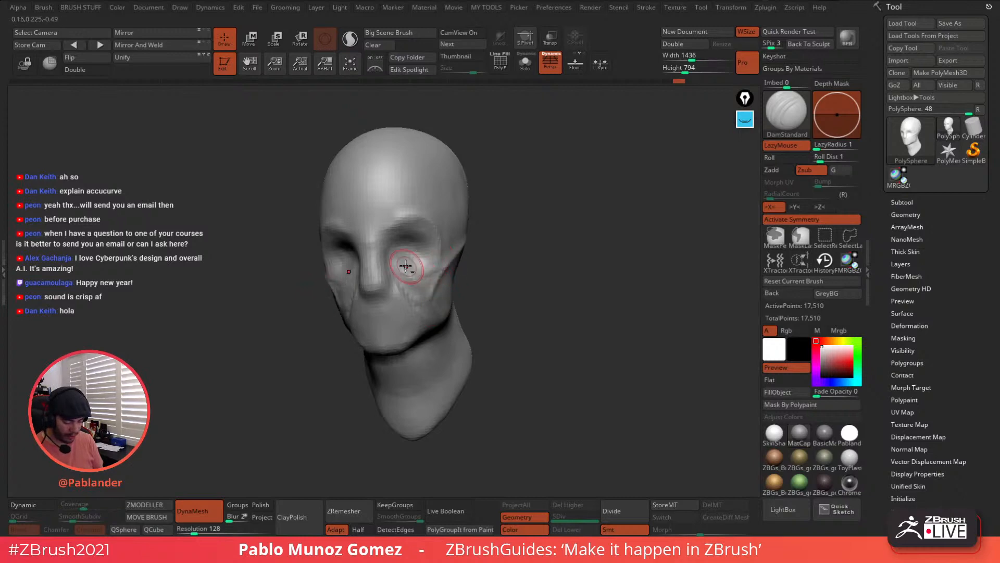
left_click_drag(438, 267, 421, 275)
right_click_drag(452, 260, 420, 223)
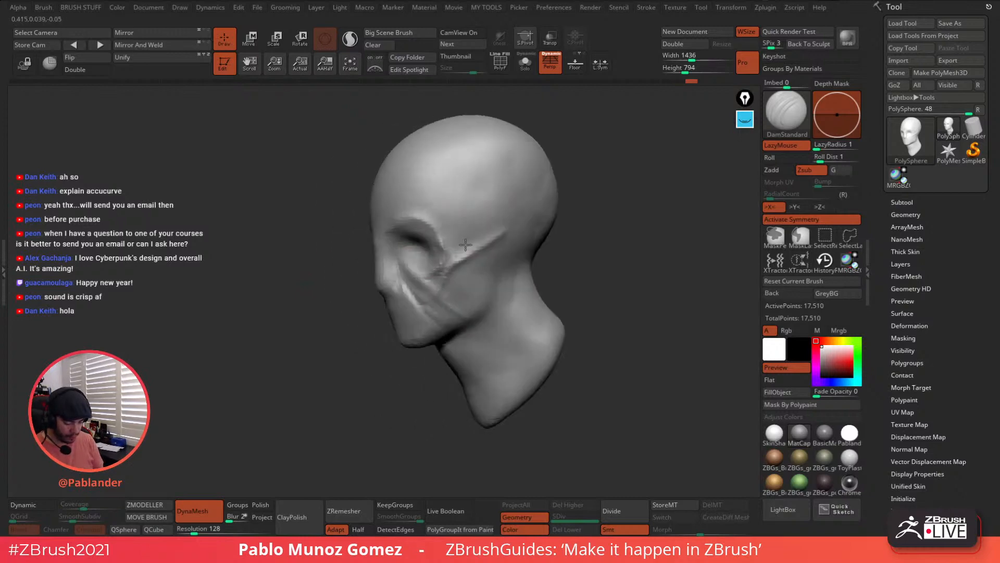
right_click_drag(542, 239, 467, 279)
left_click_drag(467, 279, 444, 308)
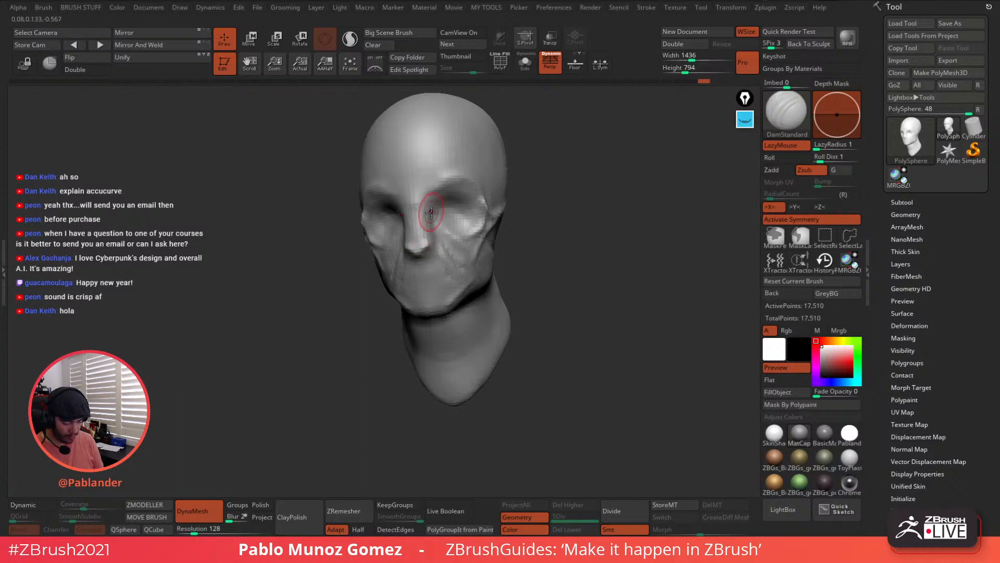
Sharpen the nose bridge and the planes along the sides of the nose with DamStandard strokes
right_click_drag(431, 212, 425, 196)
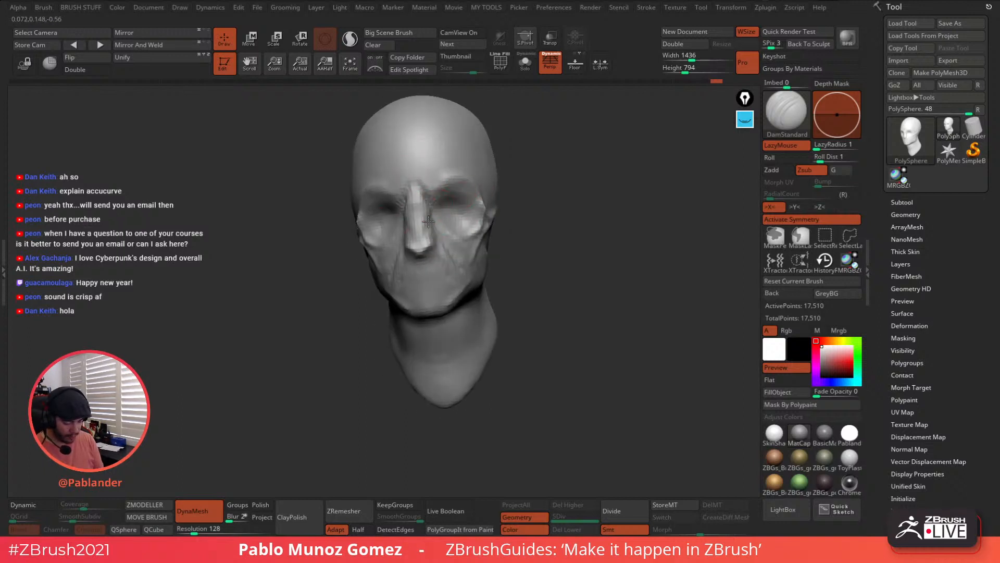
right_click_drag(463, 206, 500, 209)
left_click_drag(453, 219, 445, 259)
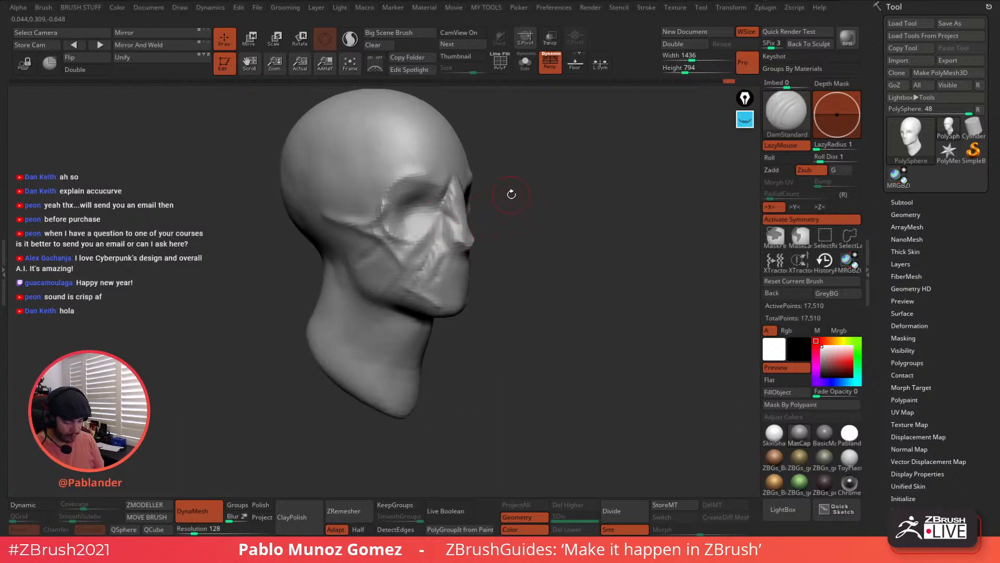
Carve the creases under the brows from the inner eye corners outward to form a frowning brow line
right_click_drag(511, 195, 515, 228)
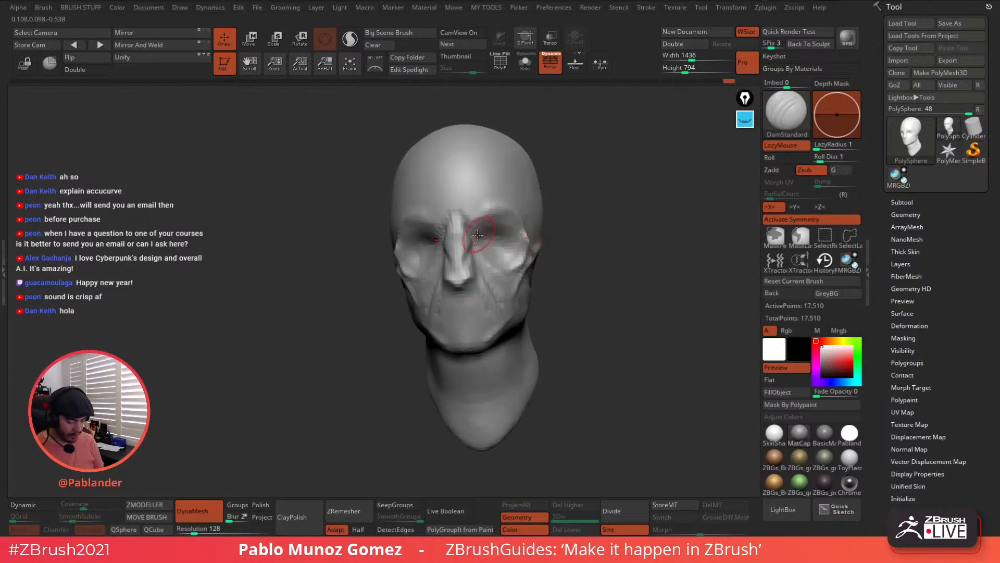
left_click_drag(477, 235, 521, 221)
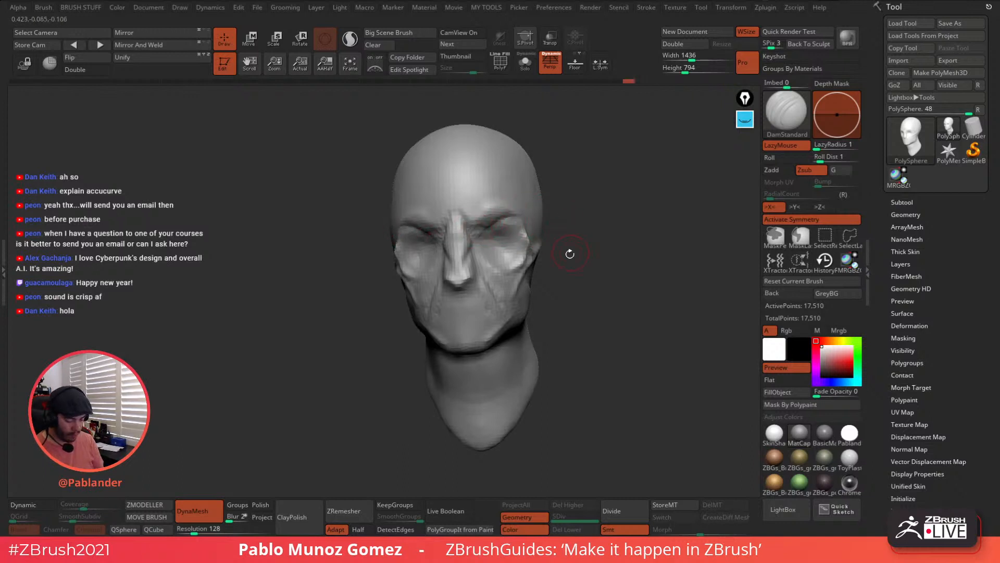
left_click_drag(568, 253, 504, 245)
Carve the temple line from the outer brow up the side of the forehead and soften it with light smoothing
key("shift")
right_click_drag(479, 207, 464, 205)
left_click_drag(462, 234, 457, 190)
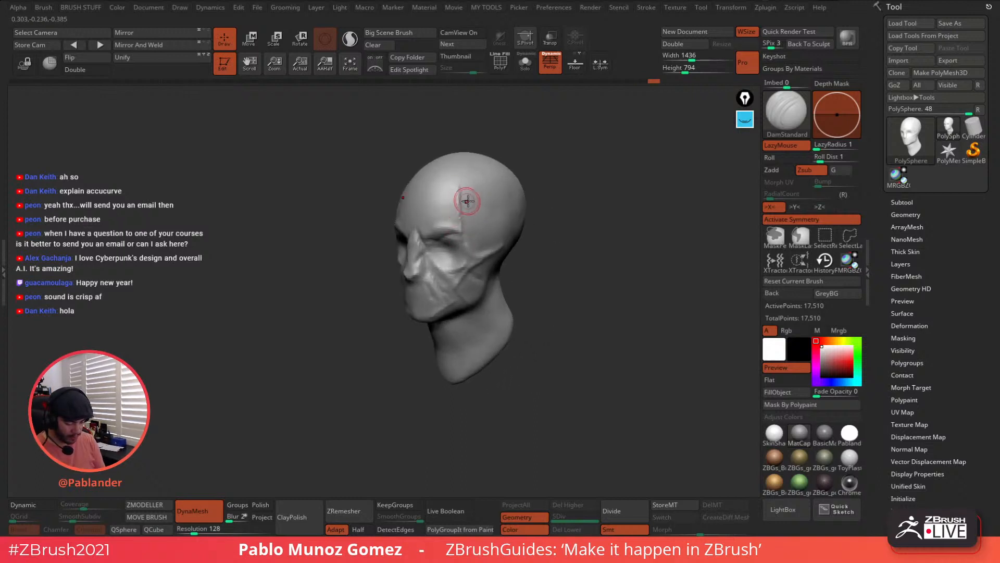
right_click_drag(469, 196, 458, 208)
key("shift")
mouse_move(462, 215)
left_mouse_down("shift")
mouse_move(458, 192)
mouse_move(464, 220)
left_mouse_up("shift")
right_click_drag(473, 164, 458, 215)
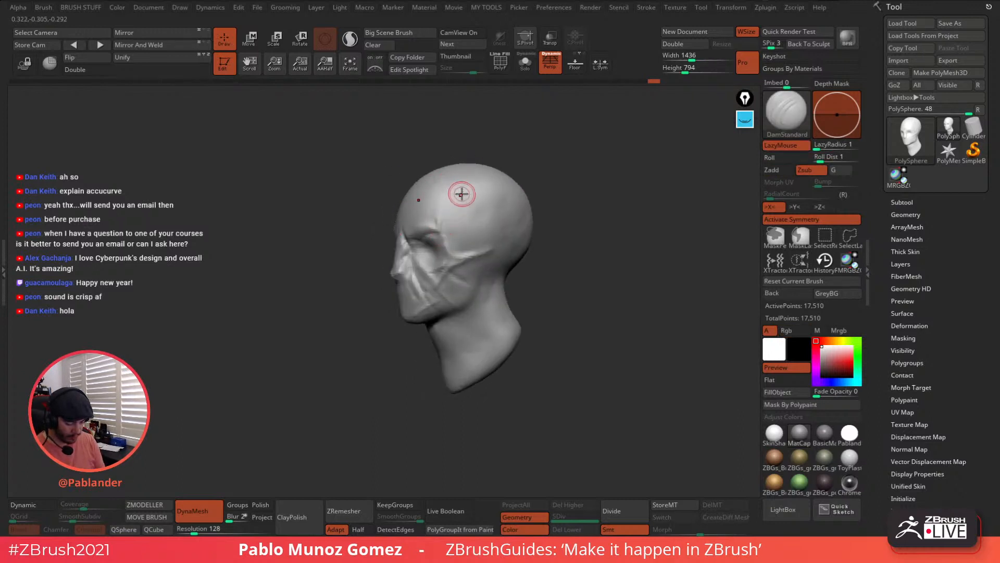
Carve the mouth line above the chin and refine the inner eye corners and brow beside the nose bridge
right_click_drag(458, 212, 475, 323)
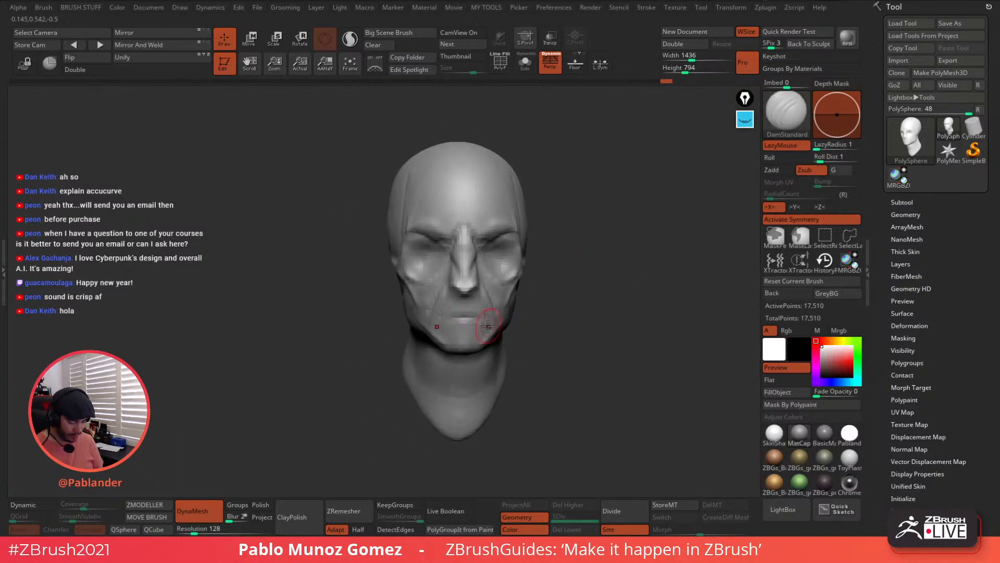
right_click_drag(556, 303, 510, 263)
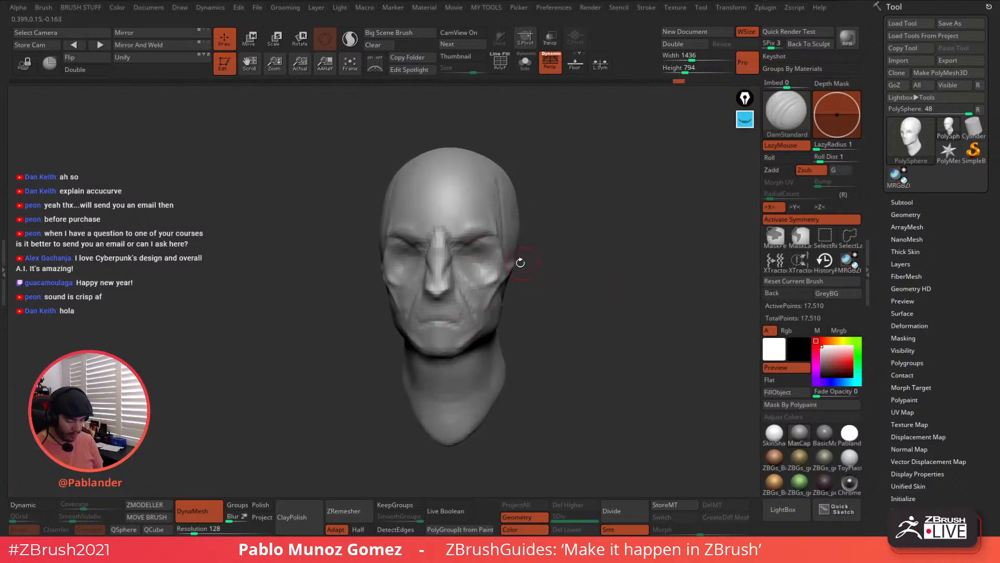
left_click_drag(487, 269, 466, 249)
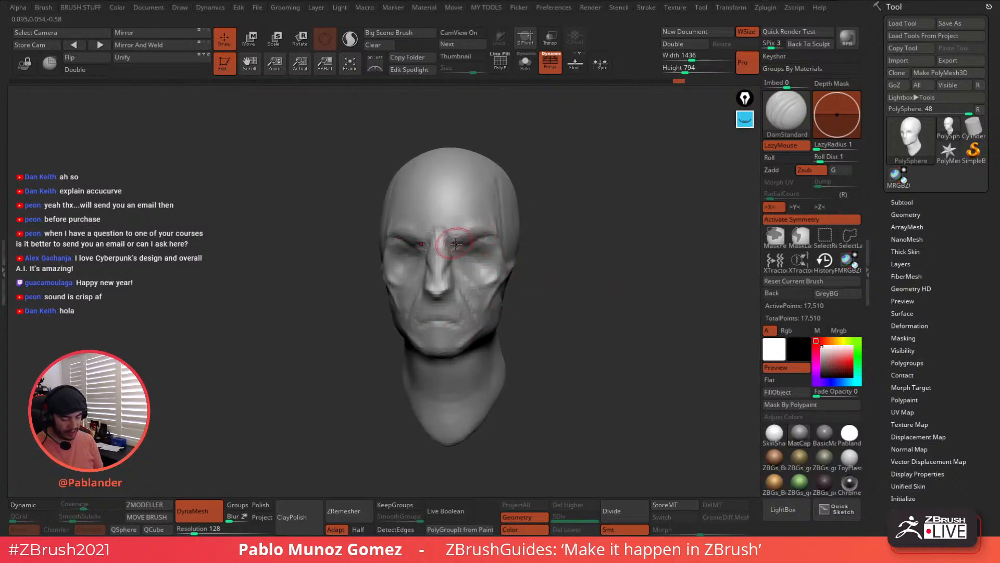
right_click_drag(508, 213, 480, 248)
mouse_move(579, 254)
right_mouse_down()
mouse_move(587, 243)
mouse_move(574, 236)
right_mouse_up()
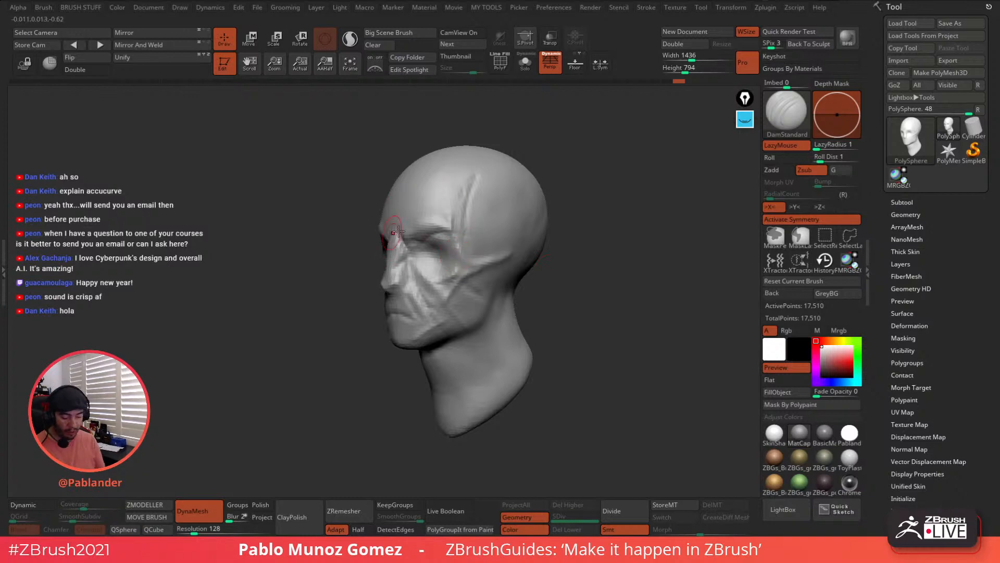
right_click_drag(437, 256, 551, 221)
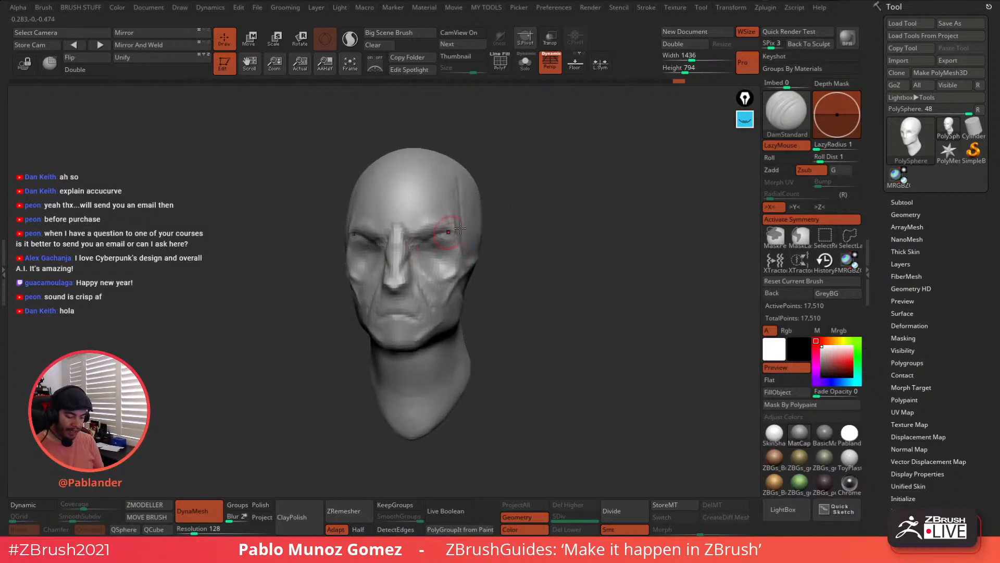
key("b")
key("b")
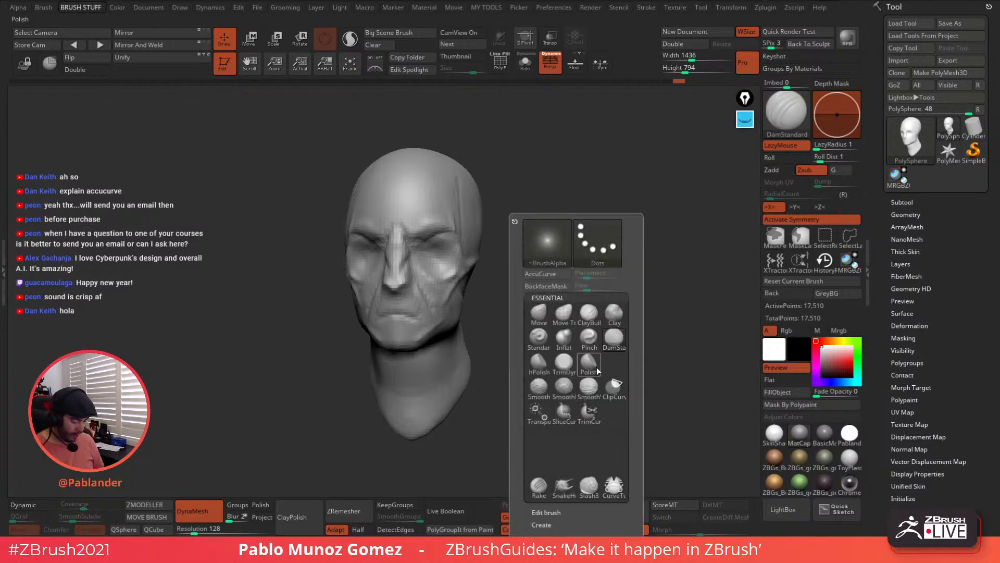
key("space")
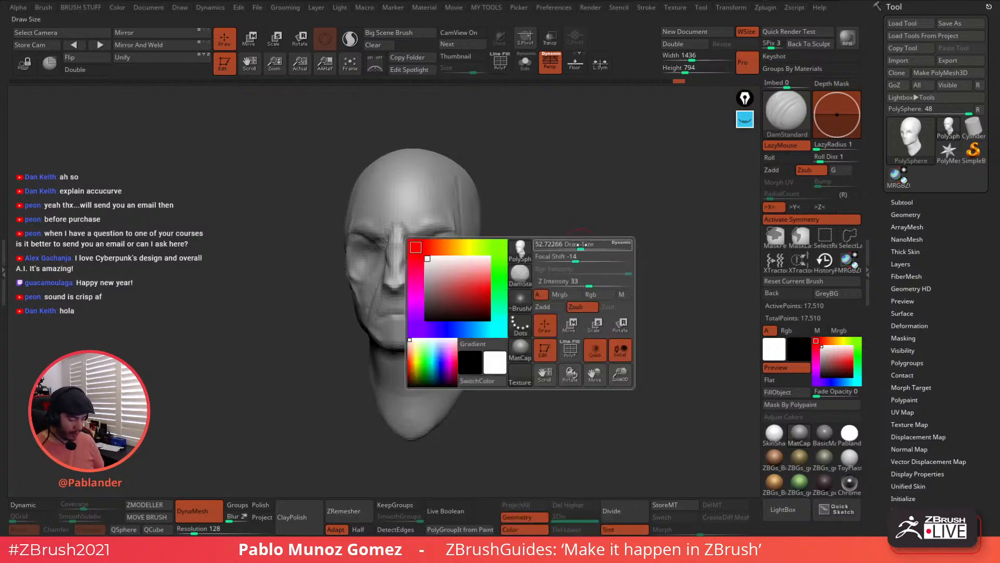
Switch to the TrimDynamic brush and flatten the temple plane on the side of the skull behind the carved temple line
right_click_drag(620, 232, 545, 223)
left_click_drag(483, 225, 488, 225)
key("b")
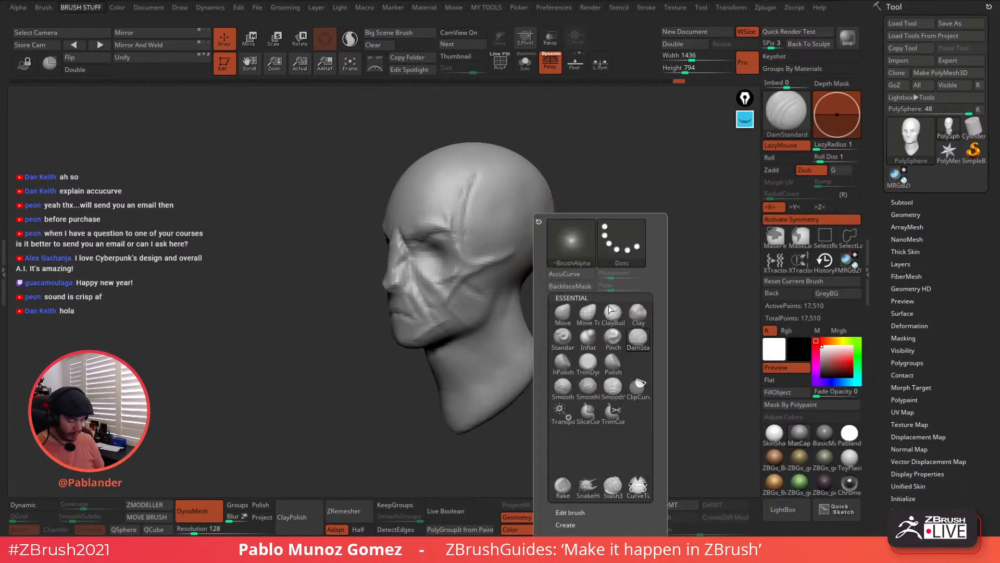
left_click(590, 362)
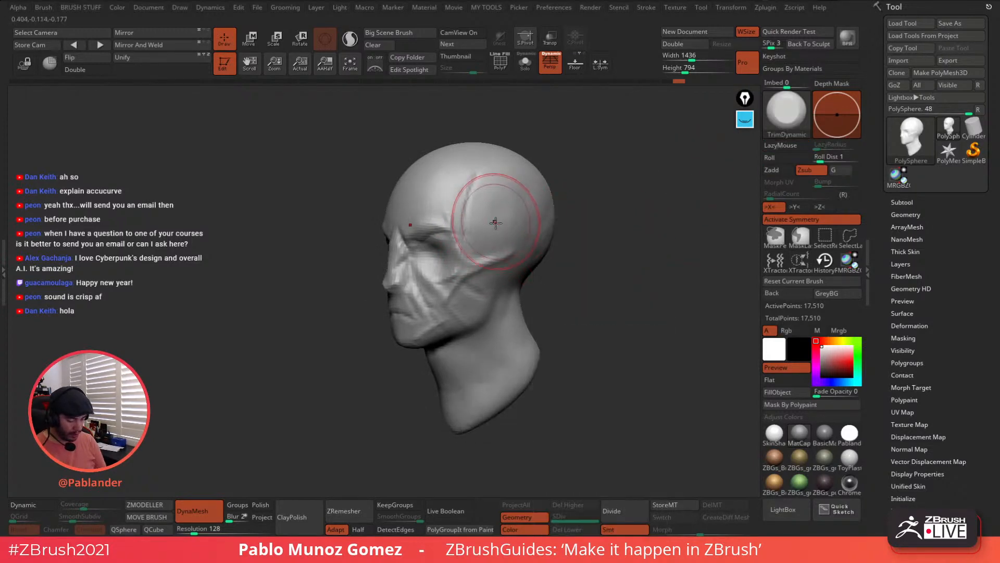
left_click_drag(496, 224, 487, 224)
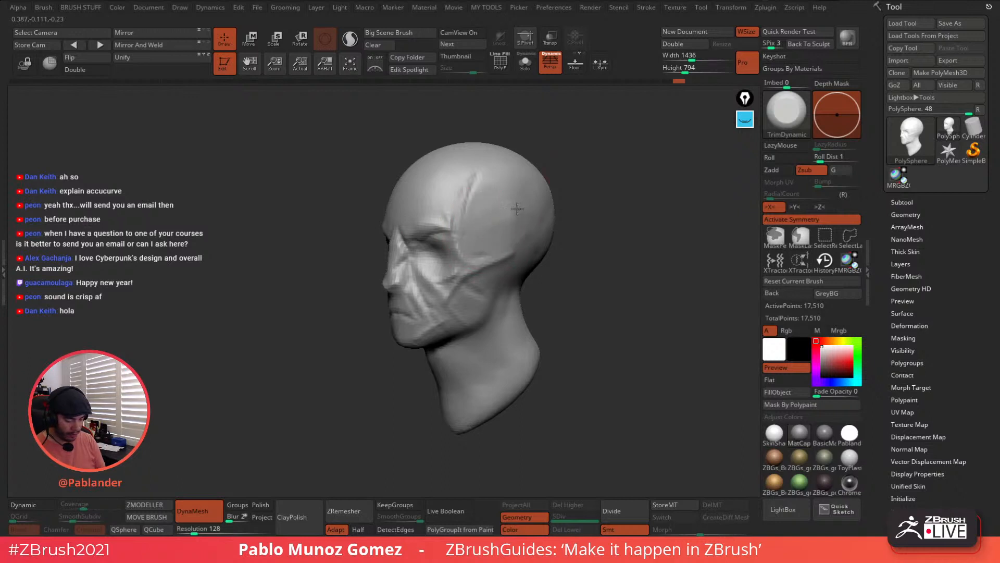
left_click_drag(501, 210, 480, 189)
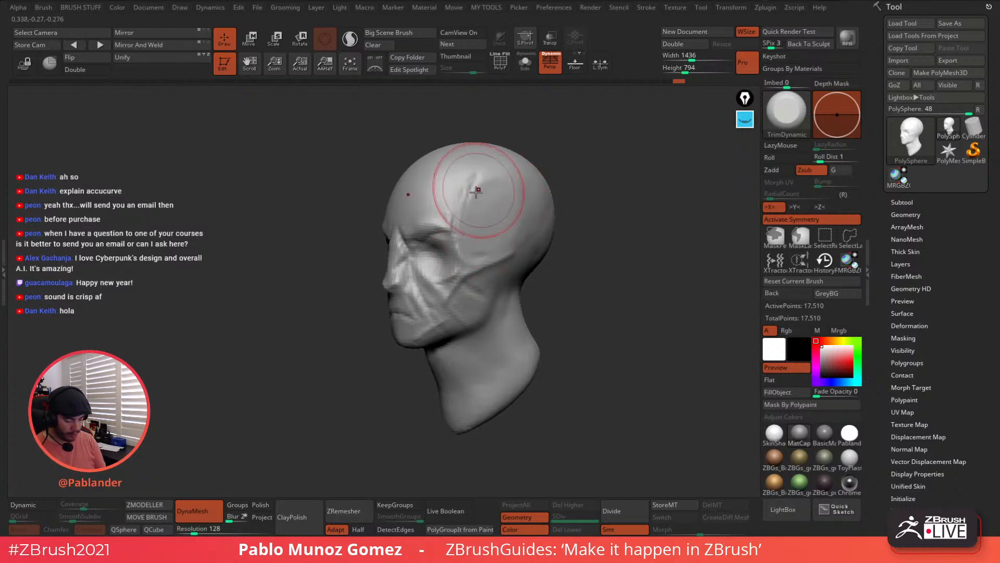
mouse_move(576, 190)
left_mouse_down()
mouse_move(599, 189)
mouse_move(586, 222)
mouse_move(540, 256)
left_mouse_up()
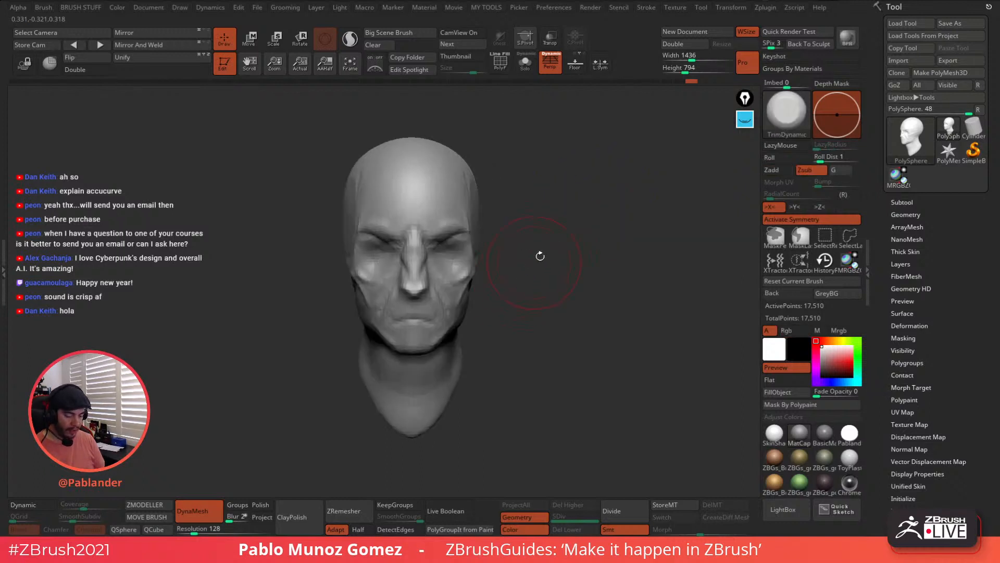
Flatten the side of the jaw and the temple beside the forehead with the TrimDynamic brush
left_click_drag(519, 298, 556, 259, "alt")
key("space")
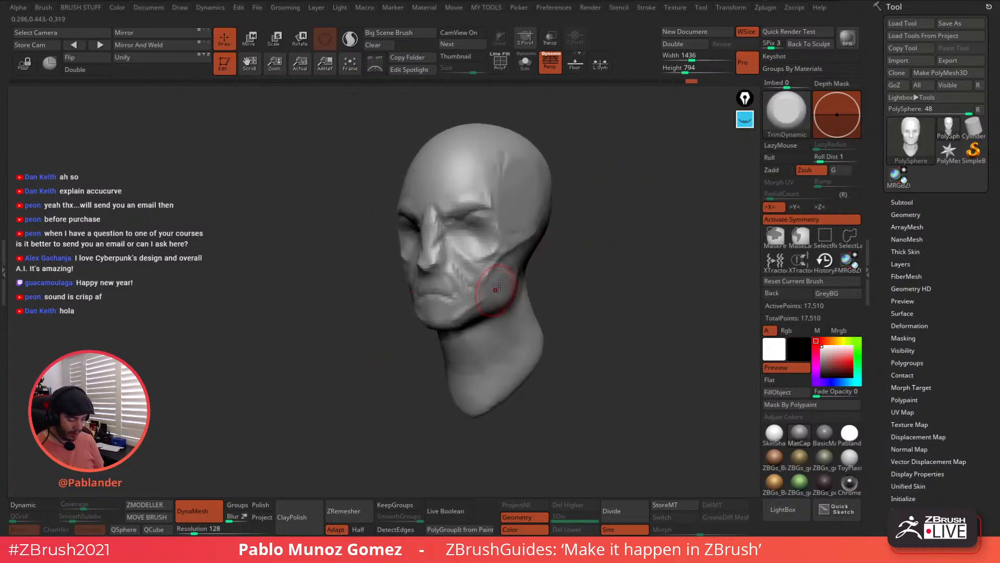
left_click_drag(462, 194, 469, 174)
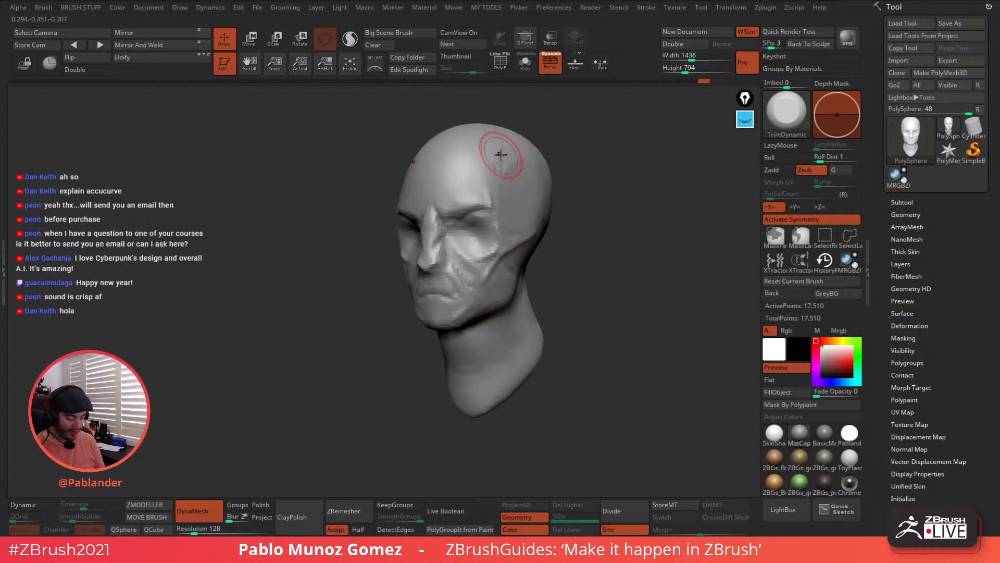
left_click_drag(544, 188, 545, 185)
left_click_drag(594, 227, 557, 224)
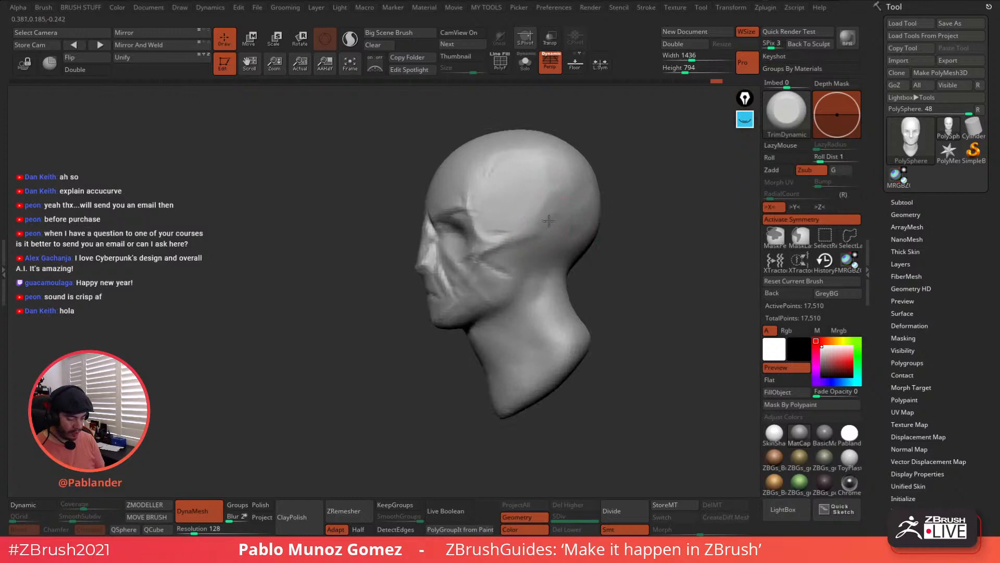
right_click_drag(546, 223, 572, 242)
mouse_move(546, 314)
right_mouse_down("alt")
mouse_move(518, 296)
mouse_move(550, 260)
right_mouse_up("alt")
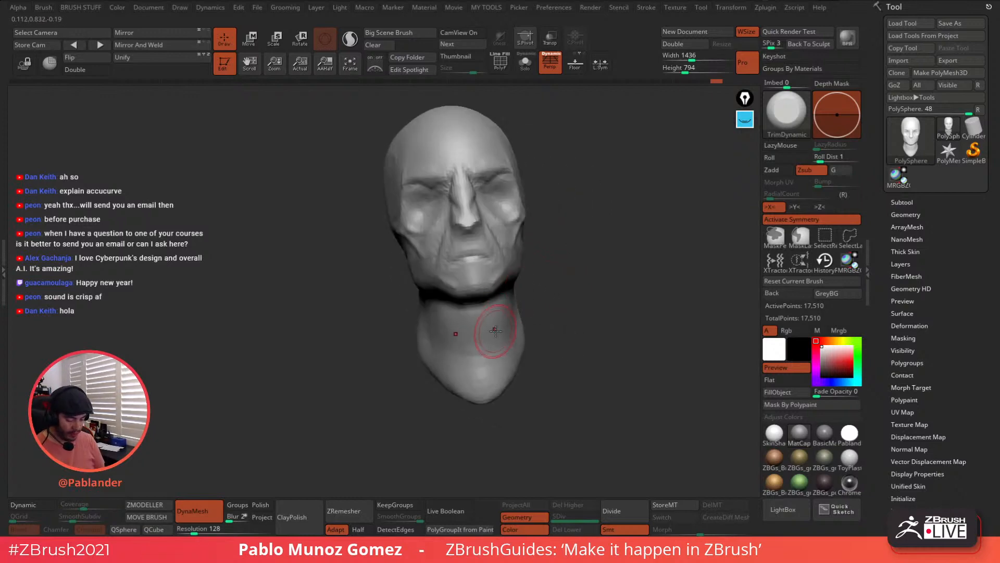
Switch to the DamStandard brush and carve the rear jawline below the ear, lightly smoothing it
key("b")
key("d")
key("s")
right_click_drag(659, 260, 580, 299)
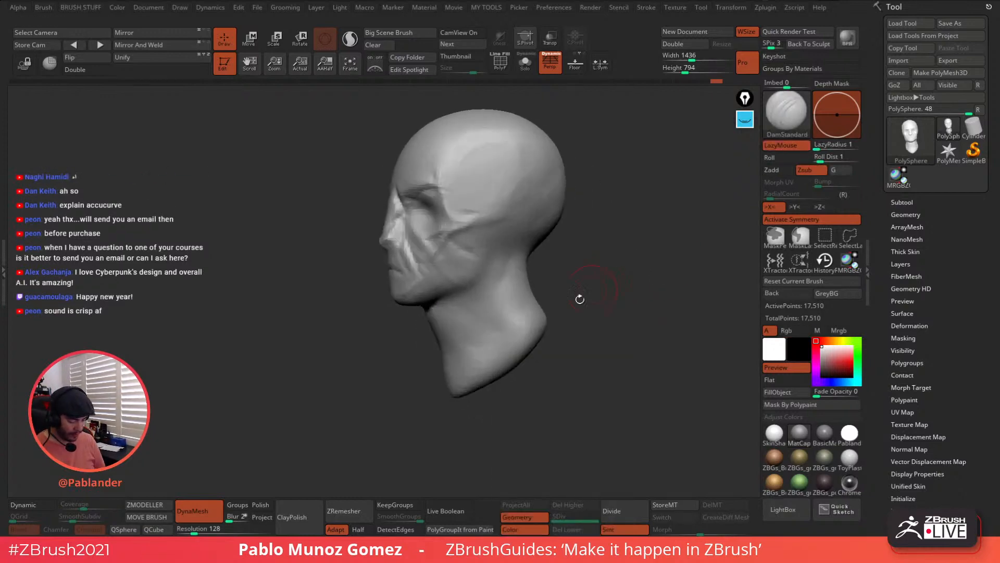
mouse_move(486, 262)
right_mouse_down()
mouse_move(558, 282)
mouse_move(518, 290)
mouse_move(526, 299)
mouse_move(552, 269)
right_mouse_up()
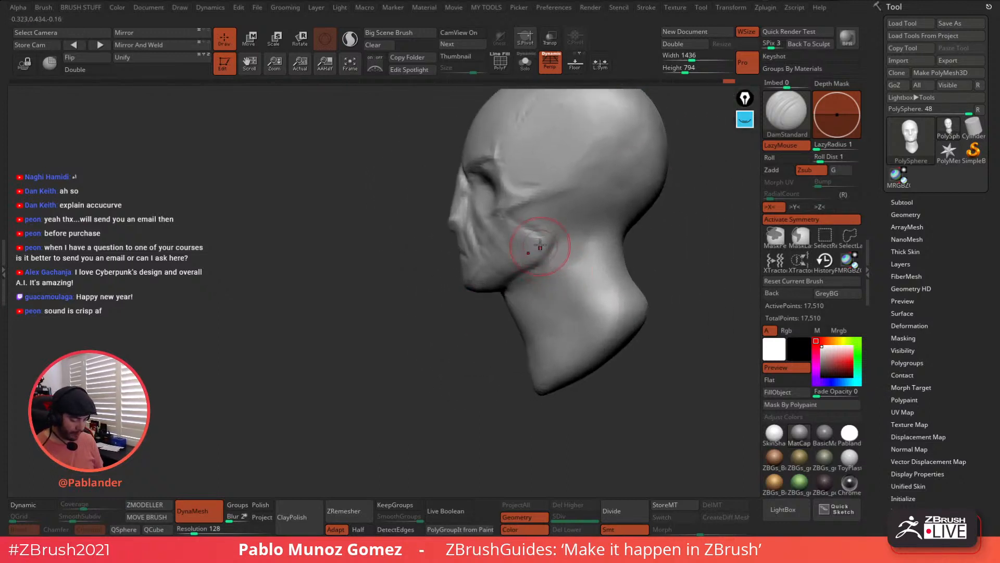
right_click_drag(484, 281, 524, 289)
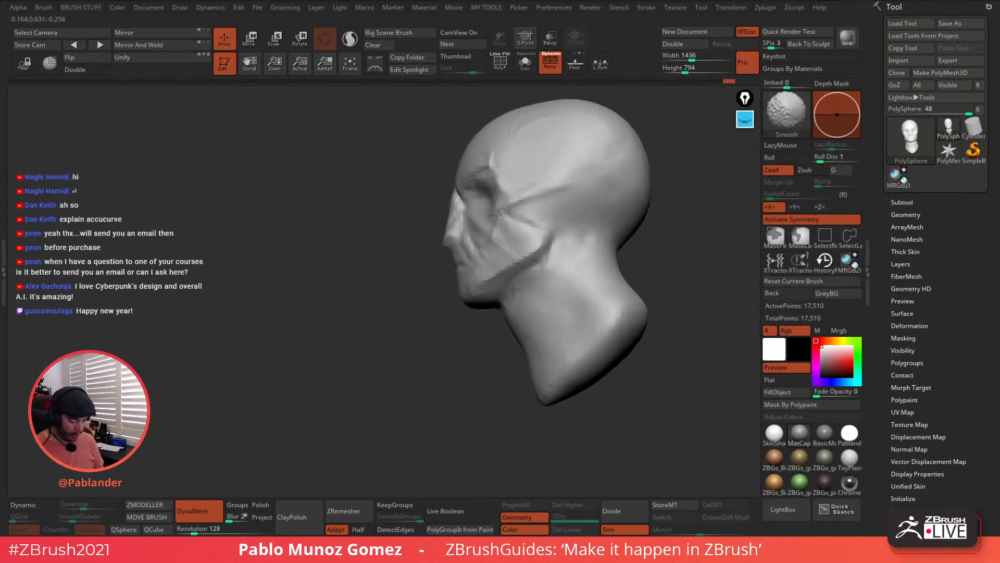
Carve the neck crease from behind the jaw down towards the throat and smooth the area under the jaw
left_click_drag(535, 280, 524, 296)
left_click_drag(545, 259, 526, 293)
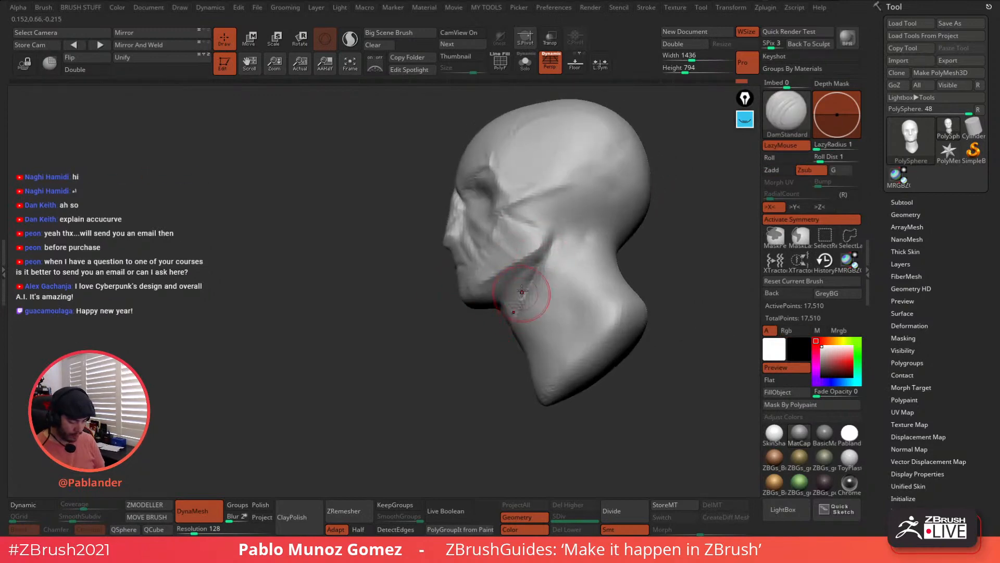
right_click_drag(526, 293, 539, 249)
left_click_drag(531, 255, 506, 279, "shift")
mouse_move(504, 282)
right_mouse_down()
mouse_move(536, 264)
mouse_move(518, 335)
mouse_move(551, 252)
mouse_move(487, 291)
mouse_move(403, 303)
right_mouse_up()
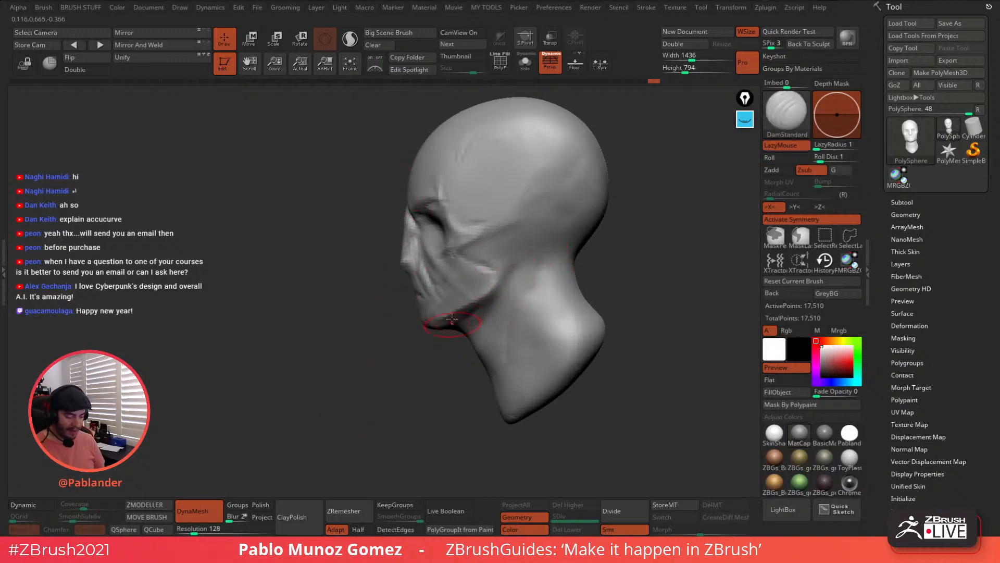
right_click_drag(413, 243, 420, 250)
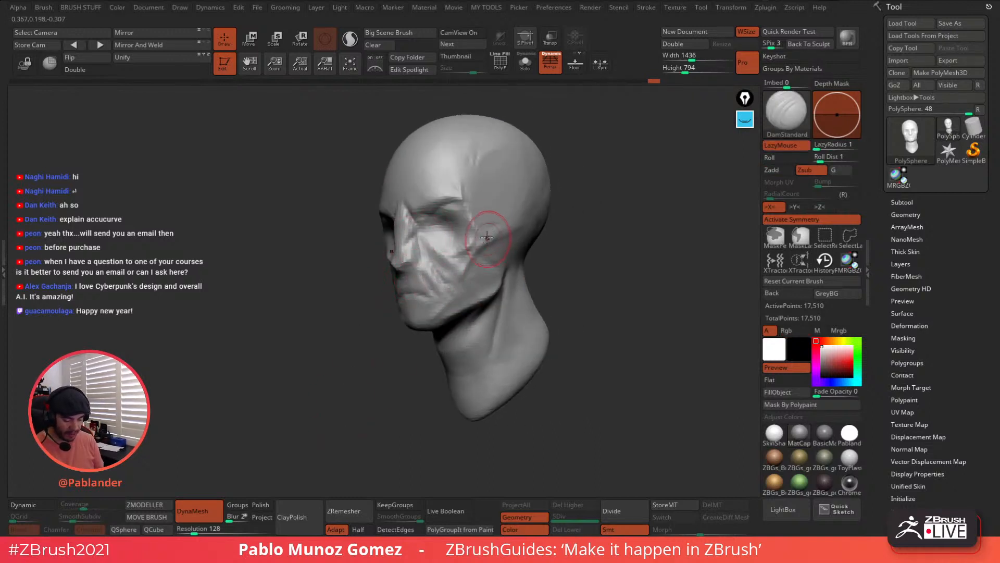
right_click_drag(508, 261, 474, 274)
Switch to the Move brush and reshape the face profile, adjusting the nose bridge, pulling the nose tip forward and shifting the lips and chin
key("b")
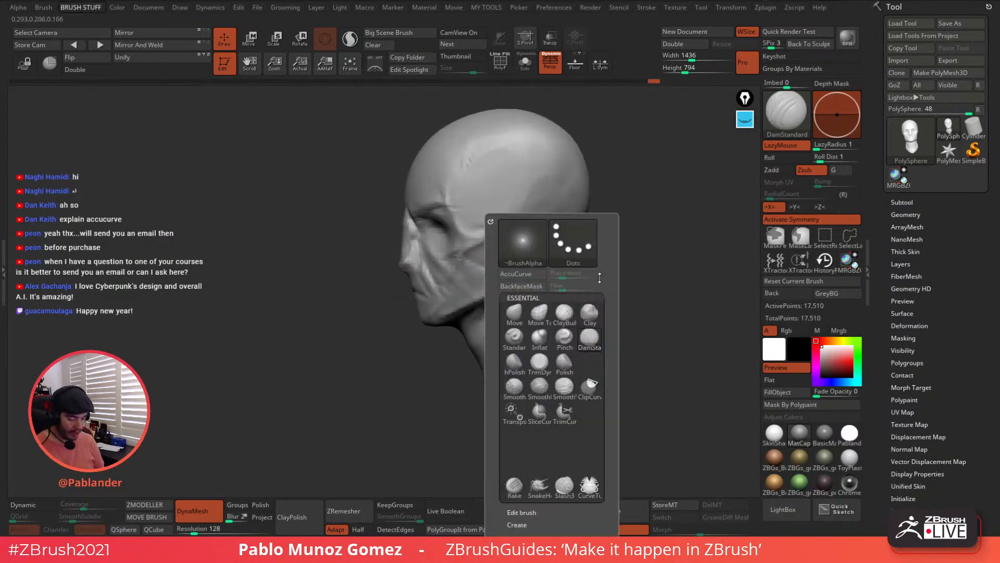
left_click(516, 314)
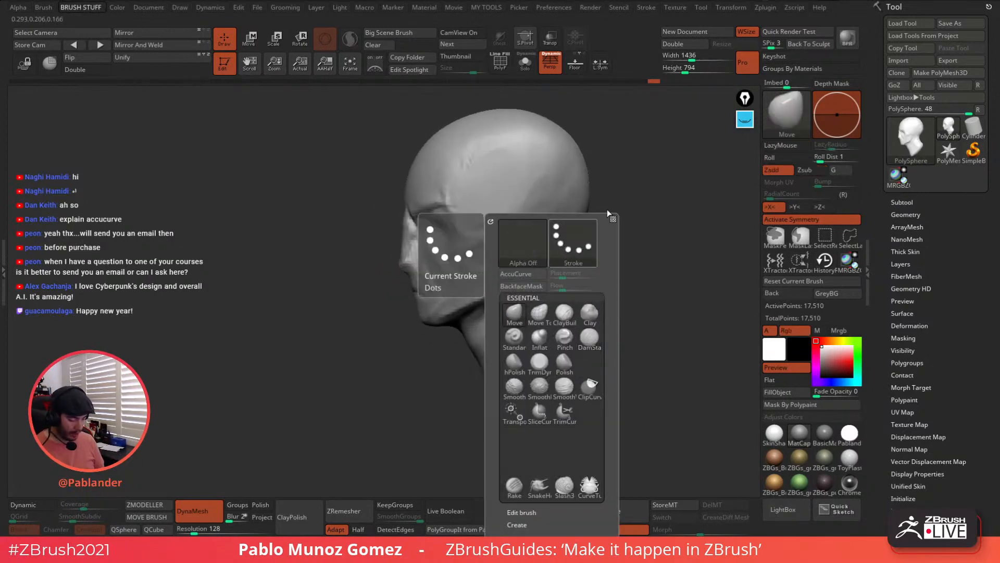
right_click_drag(607, 208, 513, 251)
left_click_drag(515, 252, 531, 249)
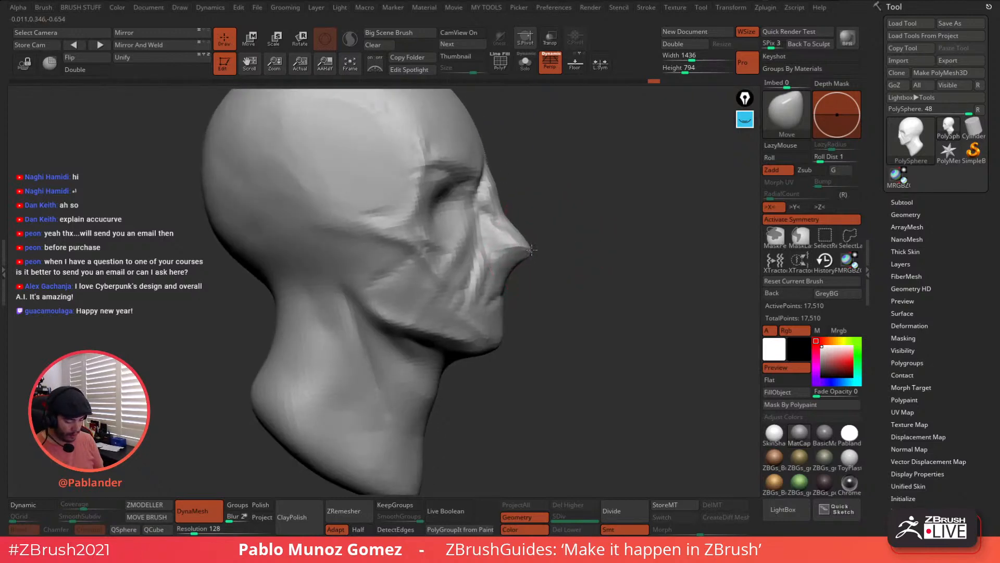
left_click_drag(500, 201, 490, 169)
right_click_drag(491, 168, 541, 209)
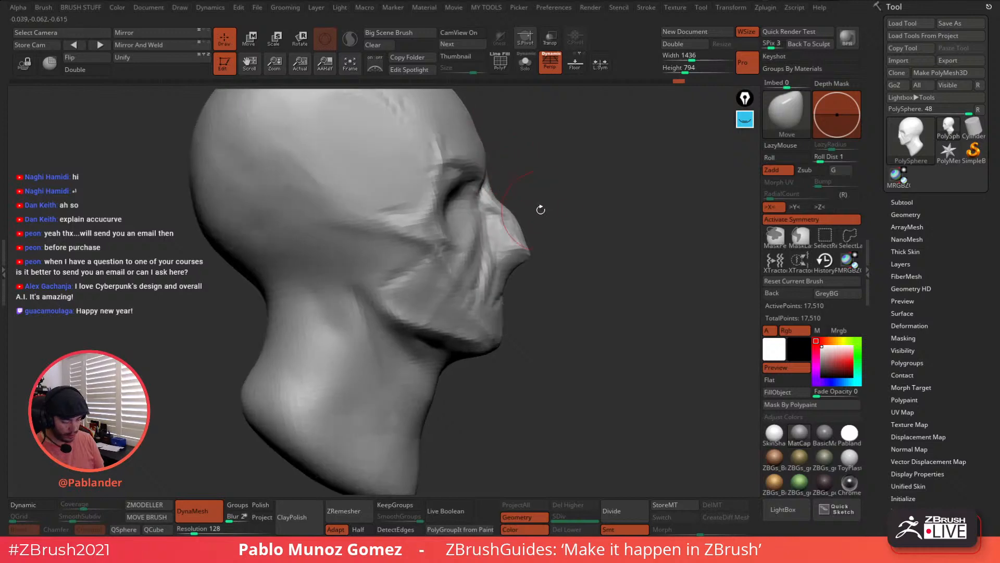
left_click_drag(528, 260, 534, 255)
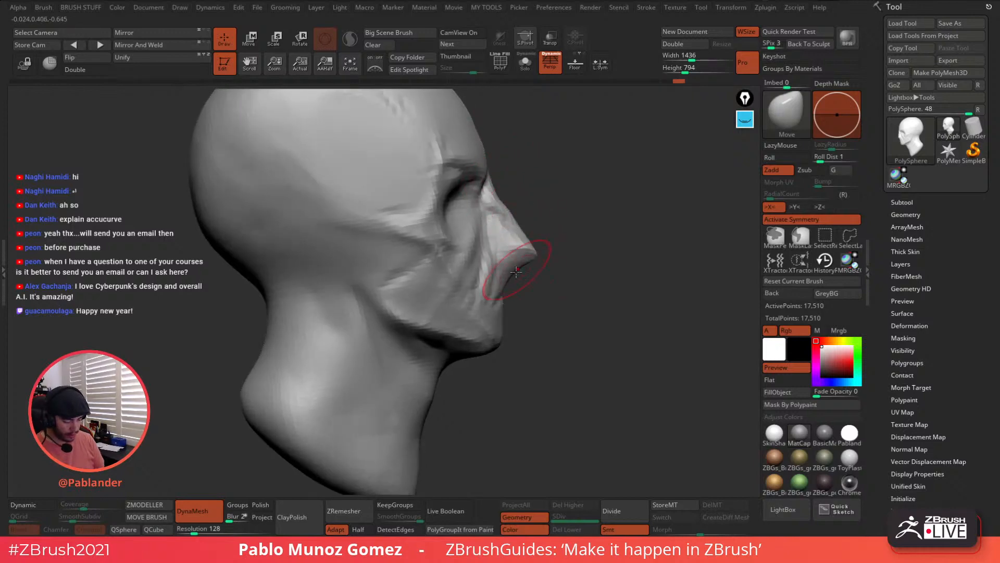
left_click_drag(514, 290, 509, 291)
mouse_move(504, 334)
left_mouse_down()
mouse_move(484, 250)
mouse_move(479, 272)
left_mouse_up()
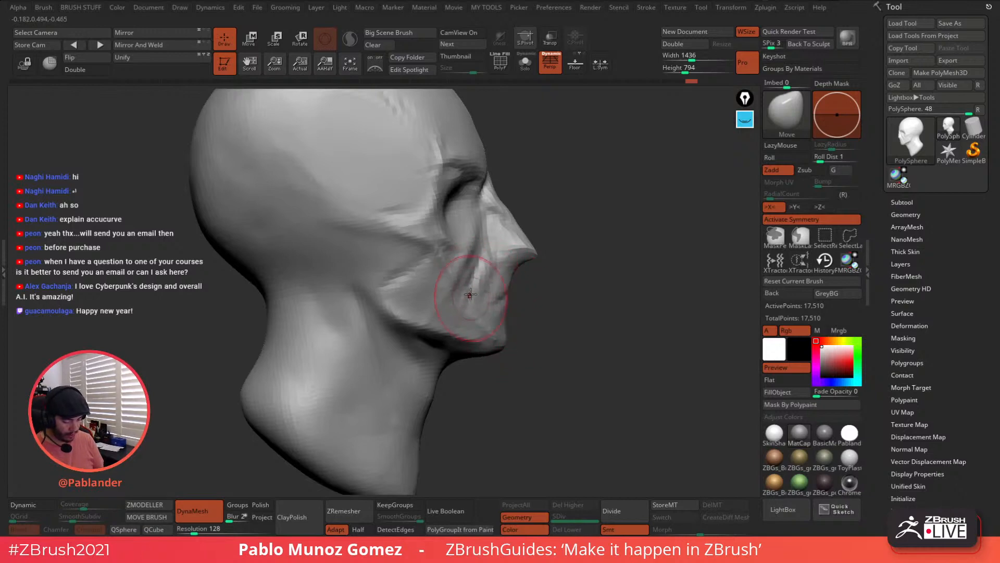
Adjust the Move brush's draw size and reshape the jaw and lower face from the front and three-quarter views
mouse_move(606, 190)
left_mouse_down()
mouse_move(577, 214)
mouse_move(522, 218)
mouse_move(478, 197)
left_mouse_up()
left_click_drag(579, 194, 549, 217)
key("space")
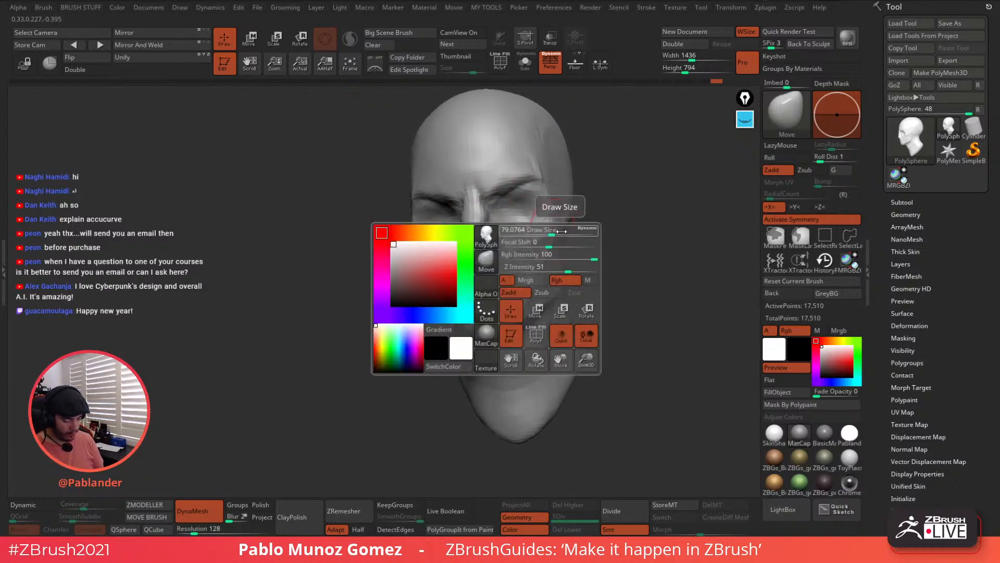
mouse_move(556, 230)
left_mouse_down()
mouse_move(568, 229)
mouse_move(508, 284)
left_mouse_up()
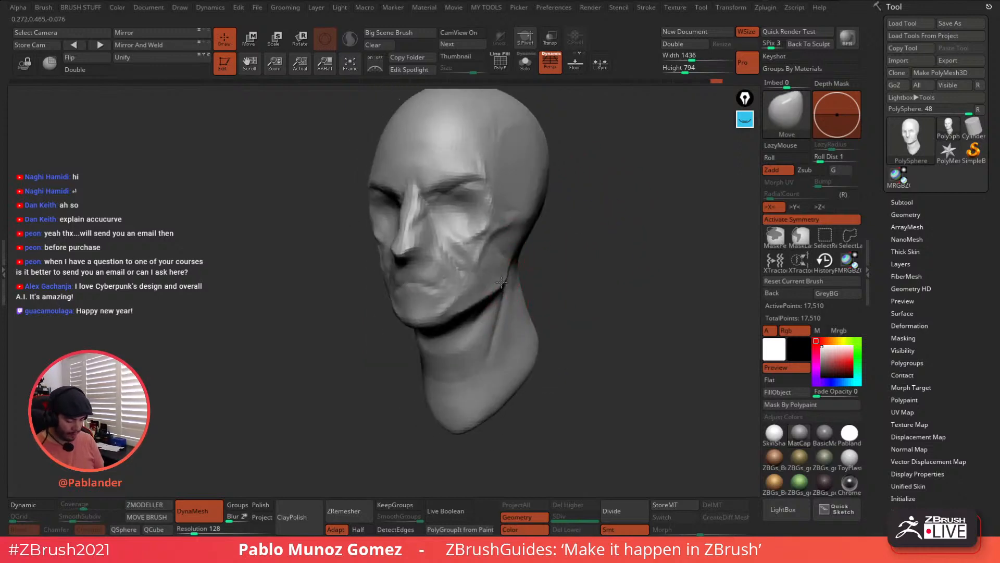
mouse_move(454, 309)
left_mouse_down()
mouse_move(437, 292)
mouse_move(443, 271)
mouse_move(427, 245)
mouse_move(478, 258)
left_mouse_up()
Reshape the sides and front of the neck beneath the jaw with the Move brush
mouse_move(558, 264)
left_mouse_down()
mouse_move(555, 232)
mouse_move(564, 272)
mouse_move(524, 251)
mouse_move(521, 234)
mouse_move(525, 267)
mouse_move(477, 301)
left_mouse_up()
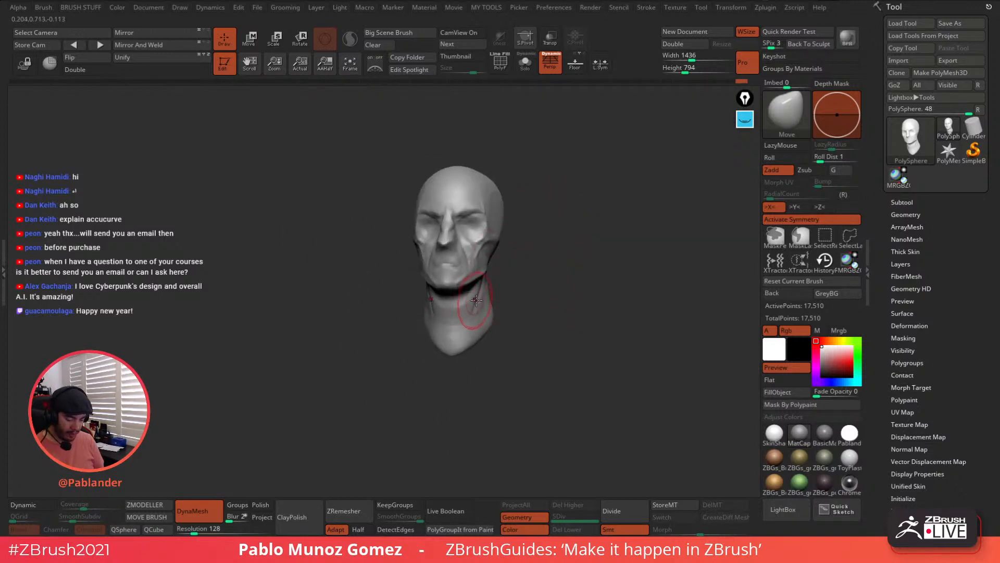
mouse_move(544, 277)
left_mouse_down()
mouse_move(509, 274)
mouse_move(476, 303)
mouse_move(490, 298)
left_mouse_up()
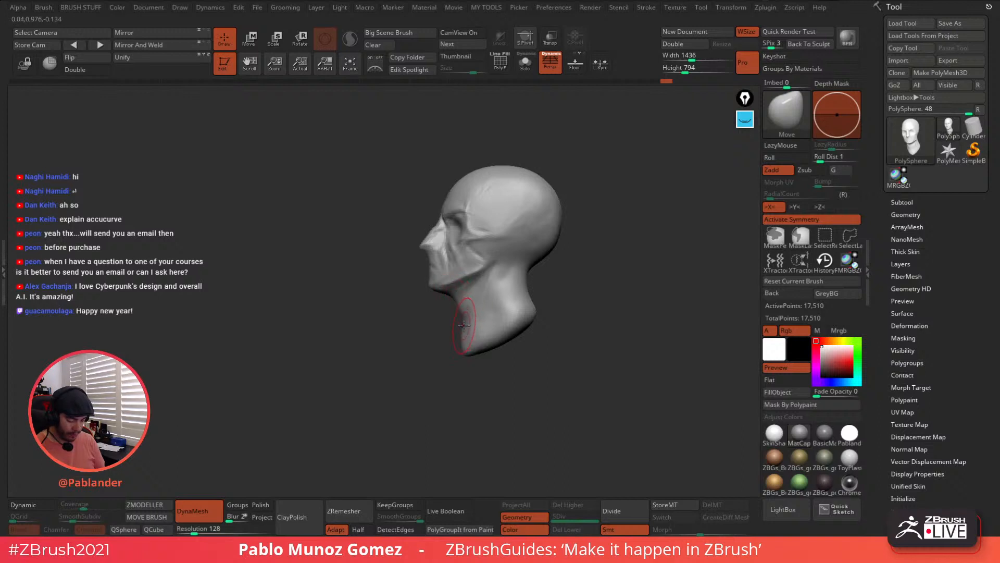
left_click_drag(462, 313, 486, 303)
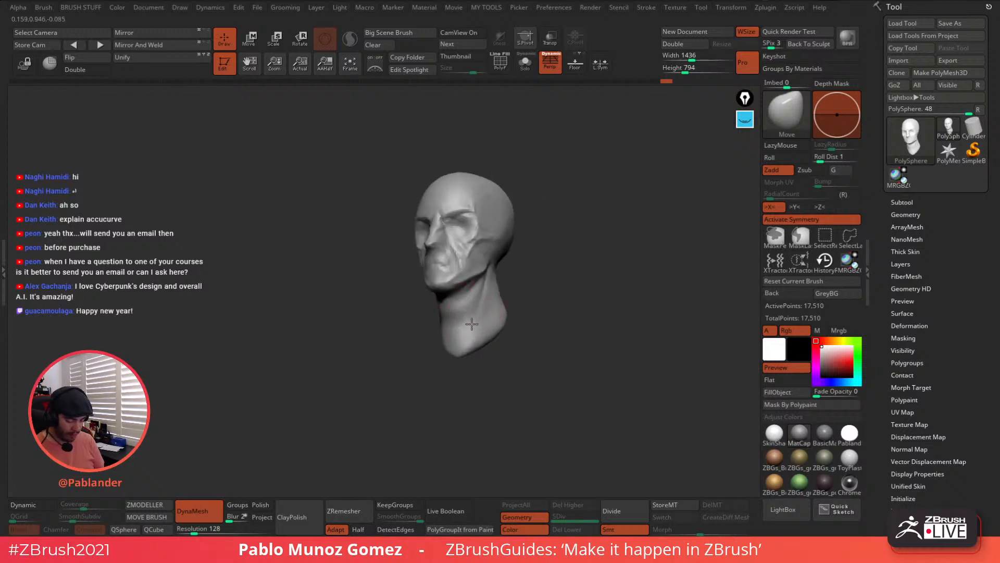
mouse_move(469, 342)
left_mouse_down()
mouse_move(529, 292)
mouse_move(504, 296)
mouse_move(528, 298)
mouse_move(517, 302)
left_mouse_up()
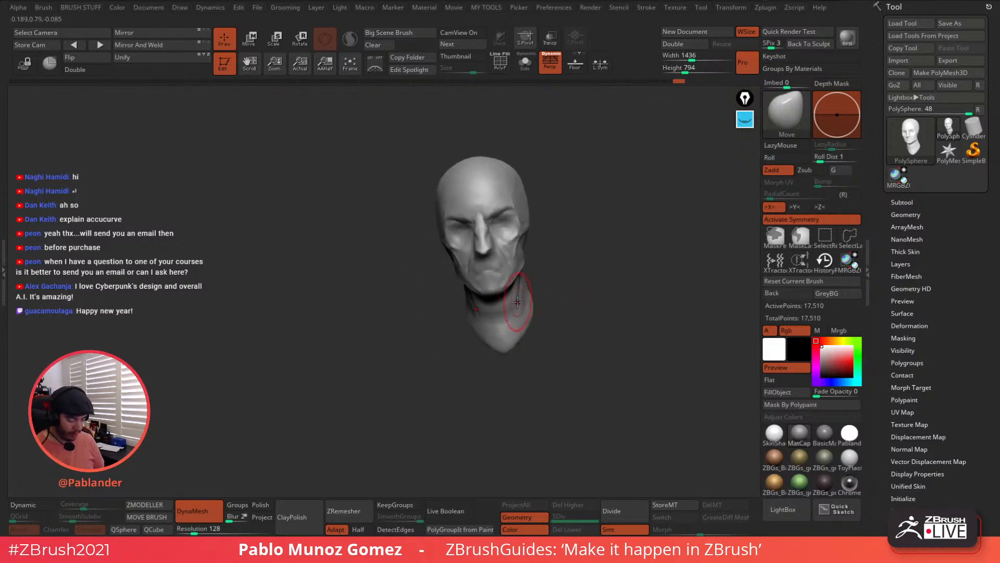
Turn perspective distortion off and on again to compare the head's proportions from the front
mouse_move(553, 260)
left_mouse_down()
mouse_move(569, 239)
mouse_move(554, 255)
mouse_move(516, 245)
mouse_move(549, 261)
left_mouse_up()
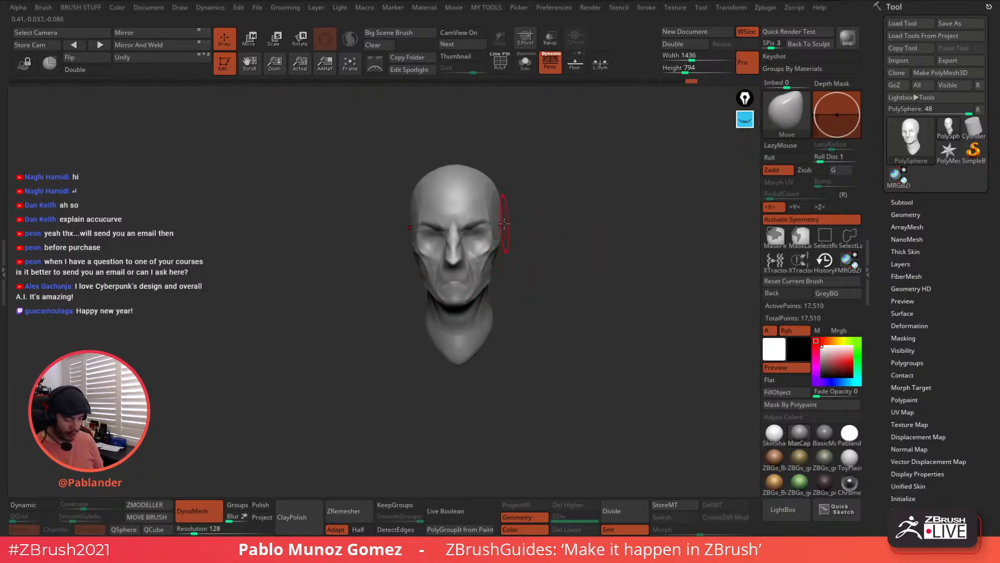
left_click(550, 69)
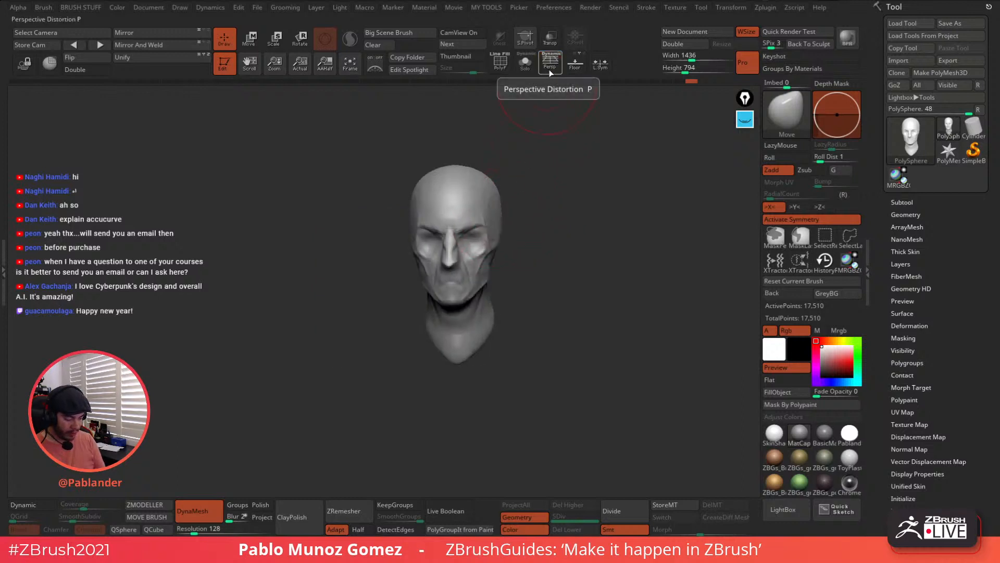
left_click(549, 69)
Enlarge the Move brush to a draw size of about 155 and adjust the head's overall proportions from front and side
mouse_move(560, 214)
left_mouse_down()
mouse_move(513, 211)
mouse_move(549, 212)
left_mouse_up()
key("space")
mouse_move(569, 218)
left_mouse_down("alt")
mouse_move(529, 235)
mouse_move(471, 229)
mouse_move(544, 224)
left_mouse_up("alt")
key("space")
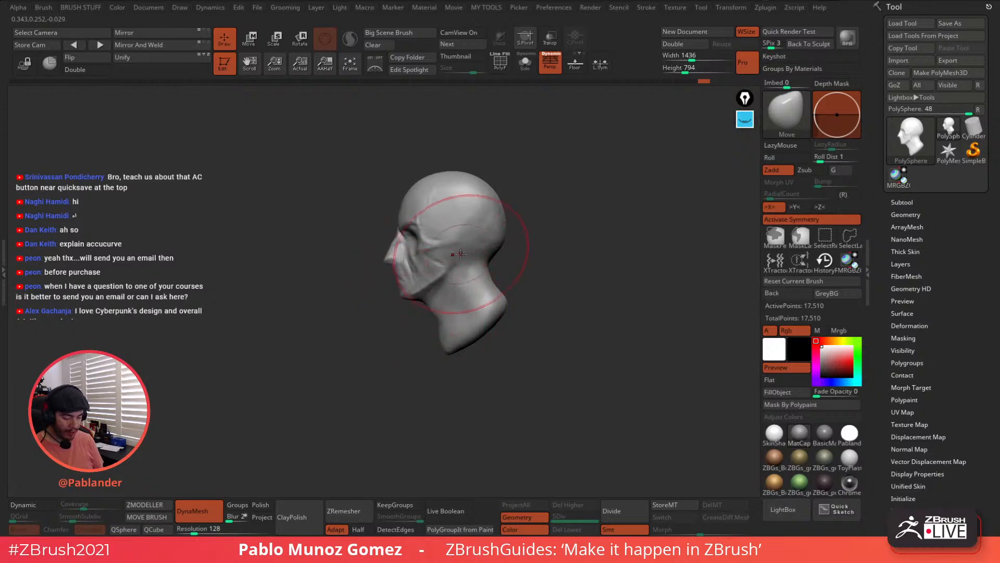
key("space")
right_click_drag(411, 246, 408, 256, "ctrl")
key("space")
left_click_drag(408, 256, 382, 250)
Reduce the Move brush's draw size to about 102 and adjust the nose and mouth profile
key("space")
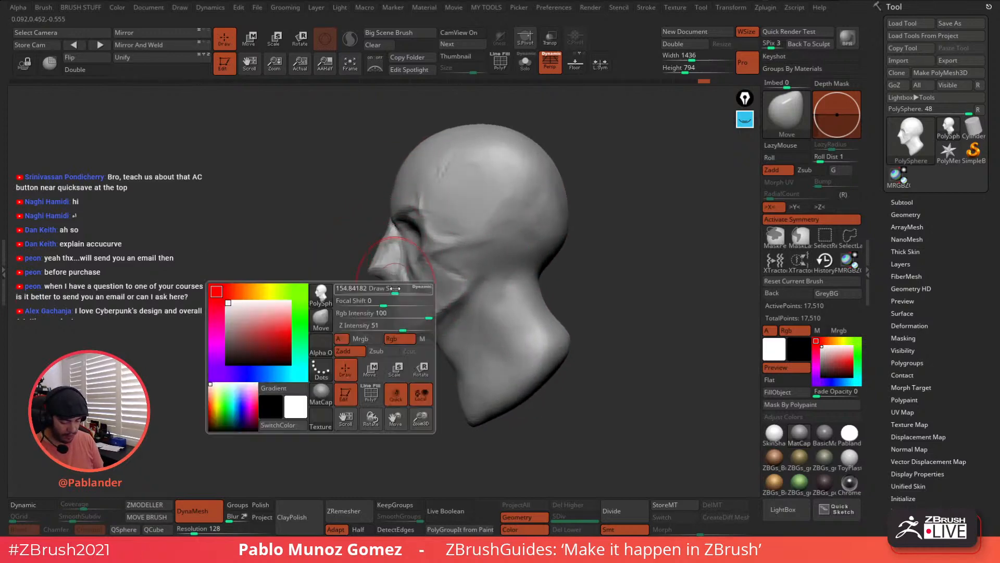
left_click_drag(388, 289, 385, 288)
right_click_drag(390, 276, 404, 283)
key("space")
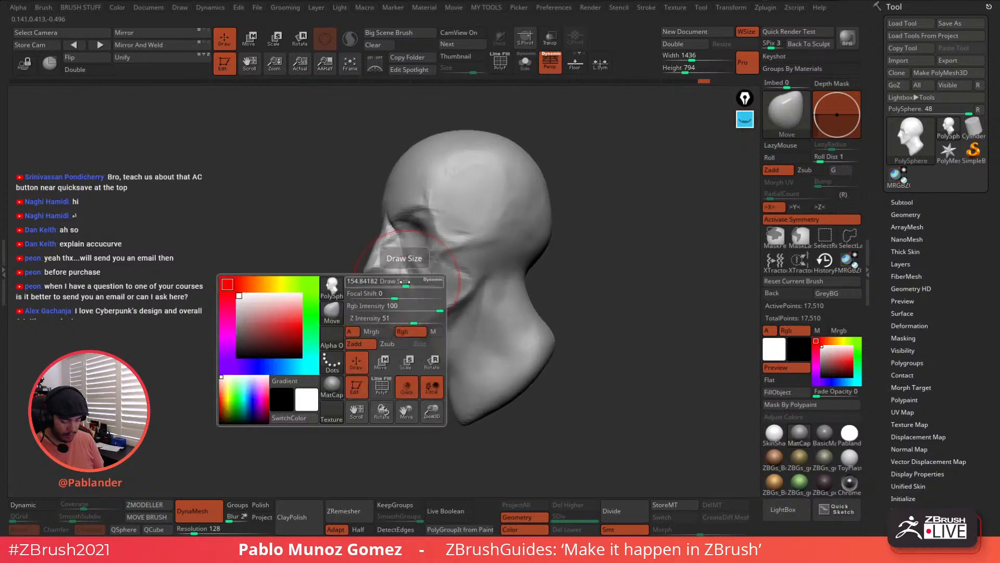
left_click_drag(397, 284, 395, 284)
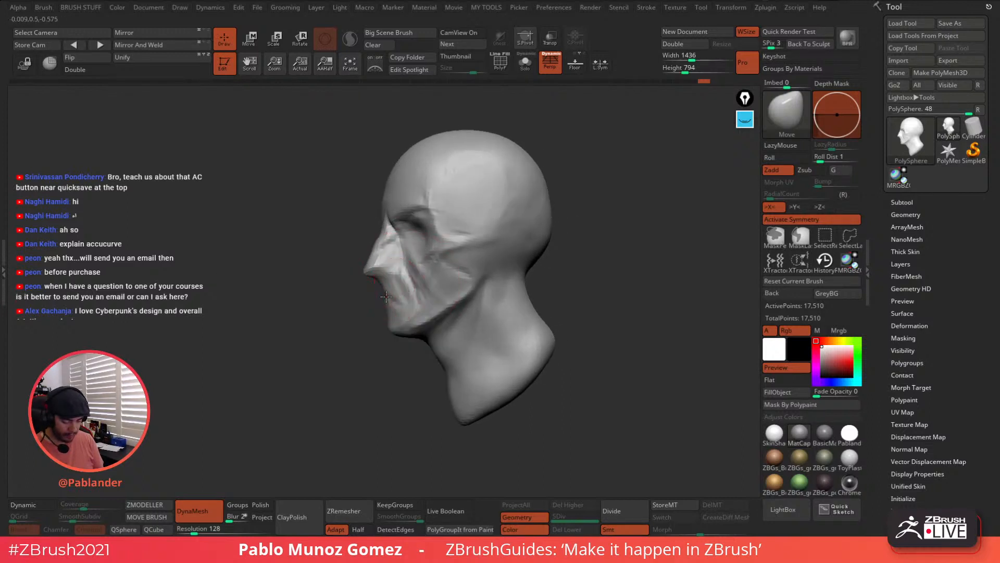
mouse_move(381, 298)
right_mouse_down()
mouse_move(420, 293)
mouse_move(459, 252)
right_mouse_up()
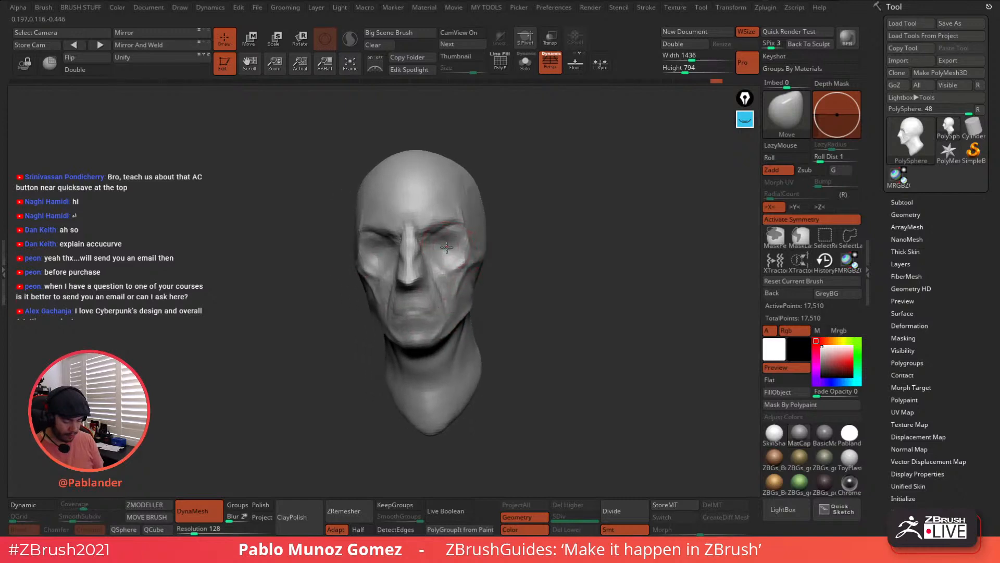
Adjust the brow and eye socket area with the Move brush from the side view
right_click_drag(494, 224, 524, 193)
right_click(534, 206)
right_click(529, 206)
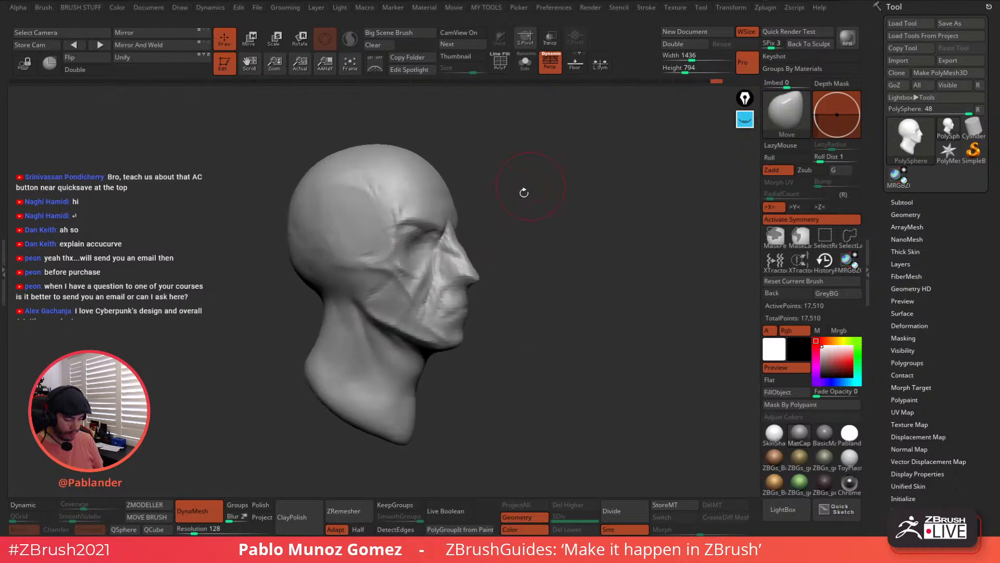
right_click_drag(442, 226, 457, 225)
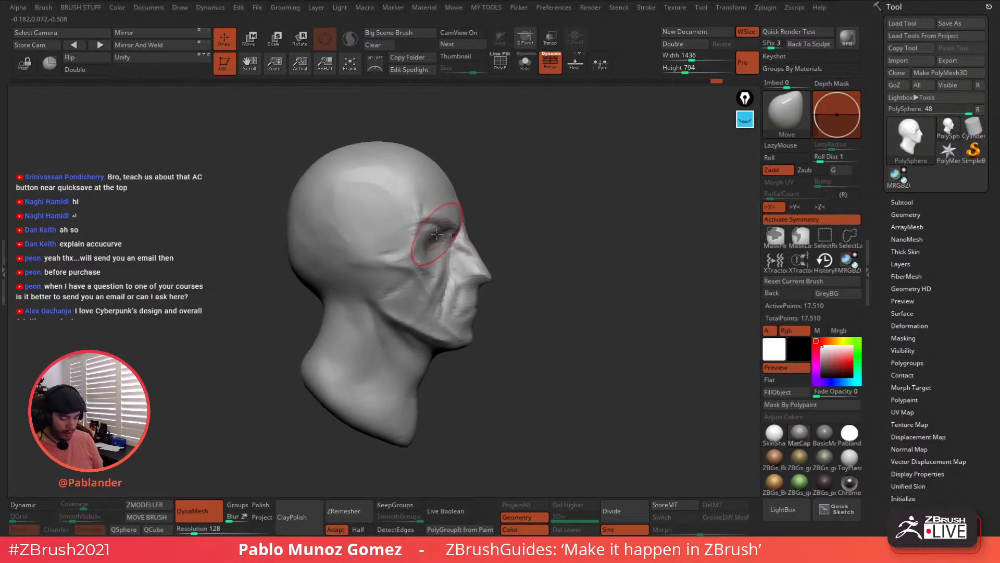
right_click_drag(560, 237, 511, 246)
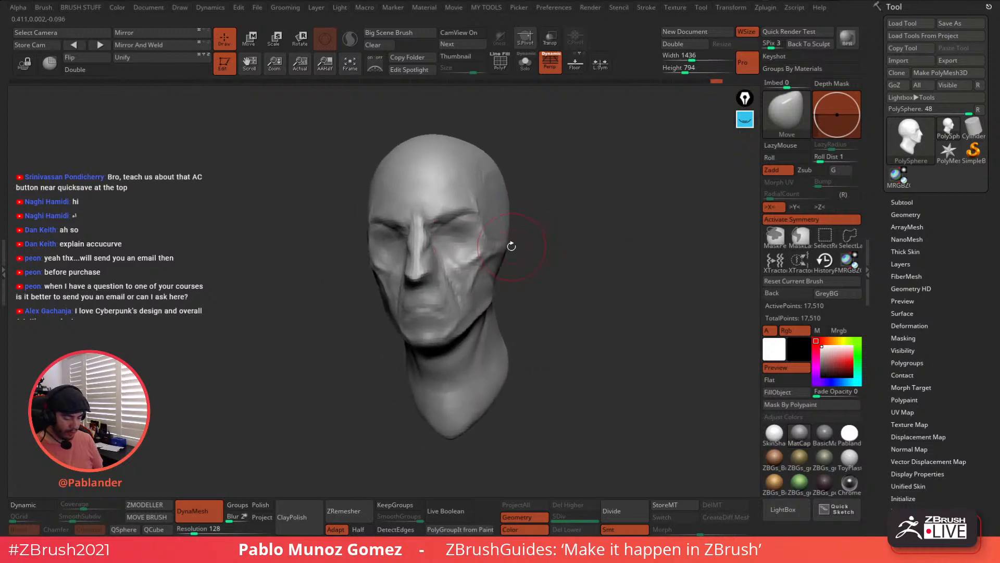
Refine the side profile of the nose with the Move brush
mouse_move(515, 280)
right_mouse_down()
mouse_move(531, 259)
mouse_move(571, 250)
right_mouse_up()
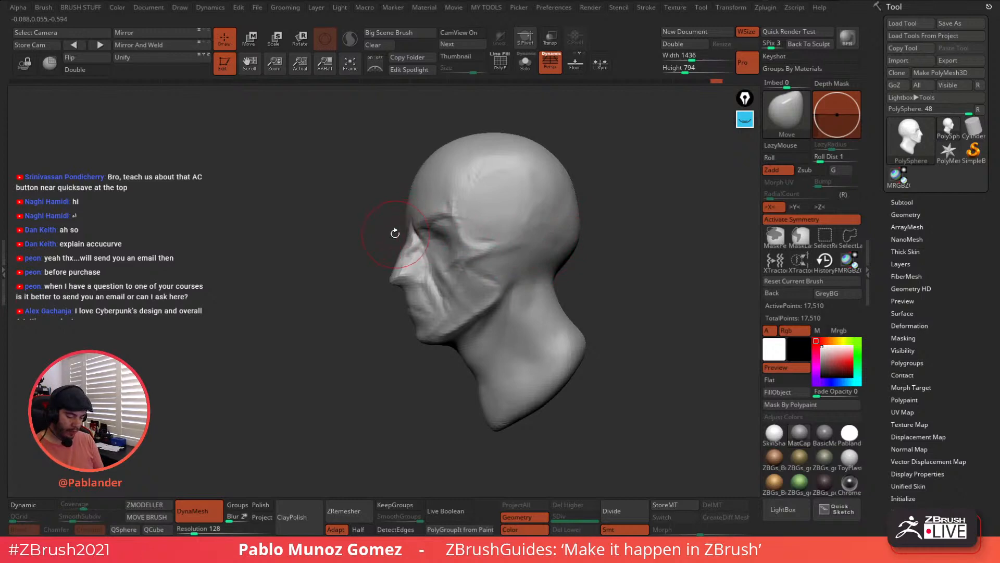
right_click_drag(395, 234, 400, 229)
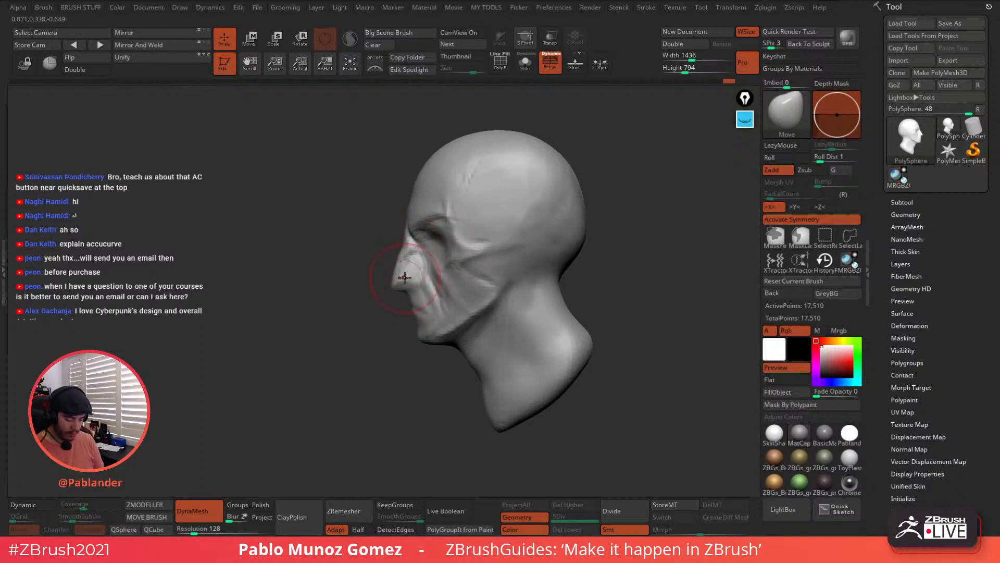
left_click_drag(406, 266, 411, 265)
right_click_drag(431, 234, 527, 238)
Enlarge the Move brush and adjust the brow profile from the opposite side of the head
right_click(440, 321)
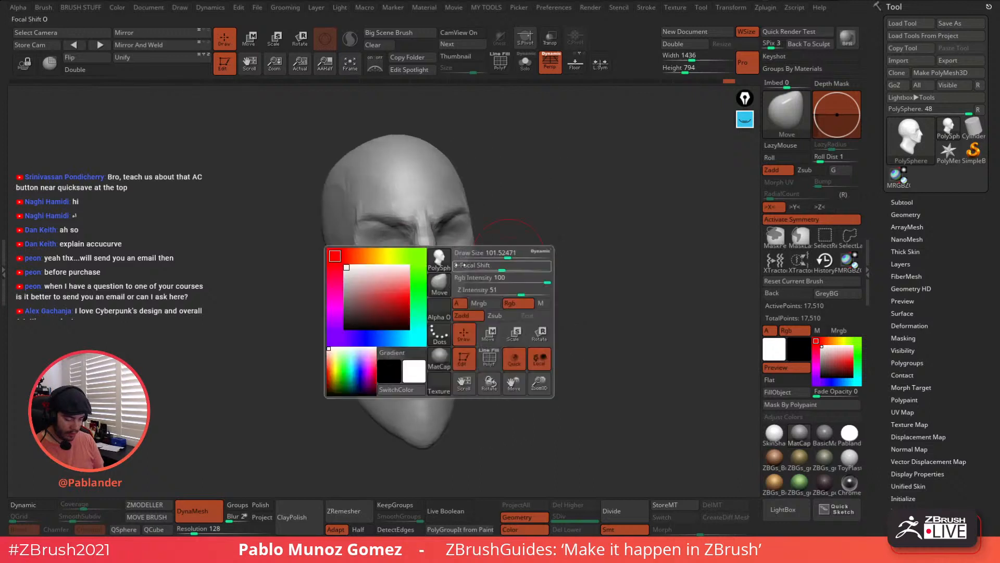
mouse_move(443, 281)
right_mouse_down()
mouse_move(503, 280)
mouse_move(543, 253)
right_mouse_up()
right_click(545, 240)
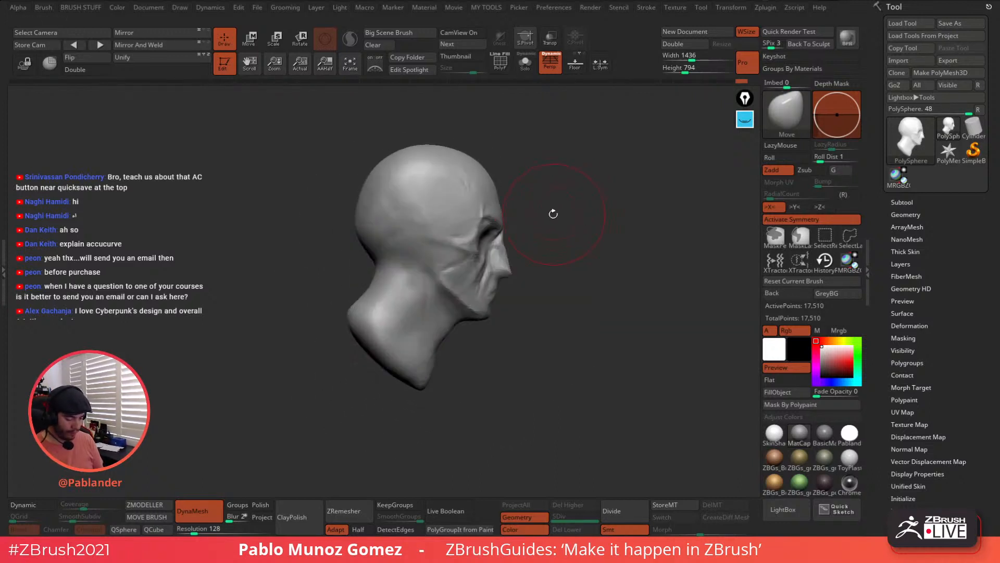
right_click_drag(551, 214, 532, 221)
left_click_drag(495, 224, 499, 220)
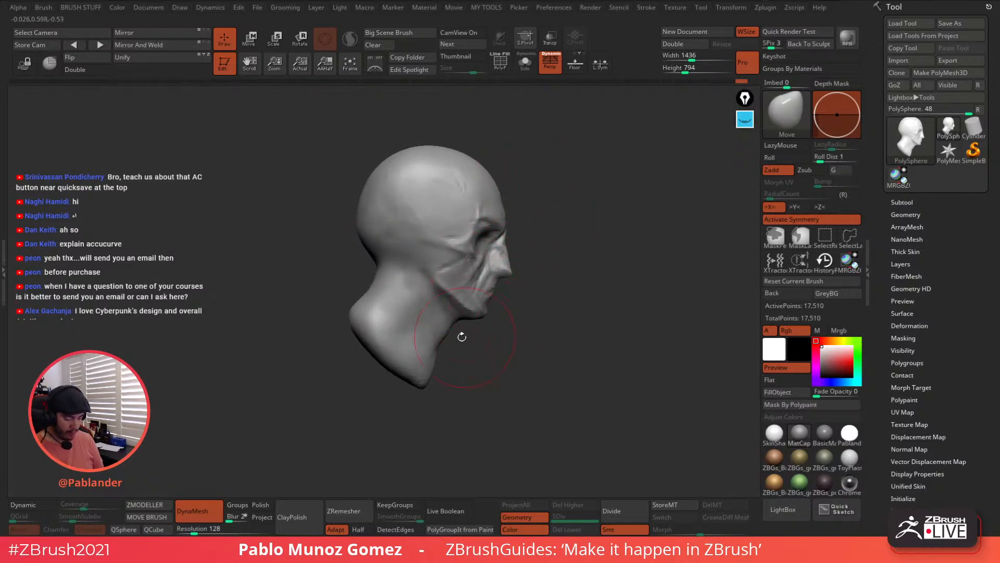
Pull the chin down and reshape the front, back and base of the neck in profile with the Move brush
left_click_drag(480, 315, 478, 324)
left_click_drag(375, 266, 382, 267)
left_click_drag(450, 337, 423, 360)
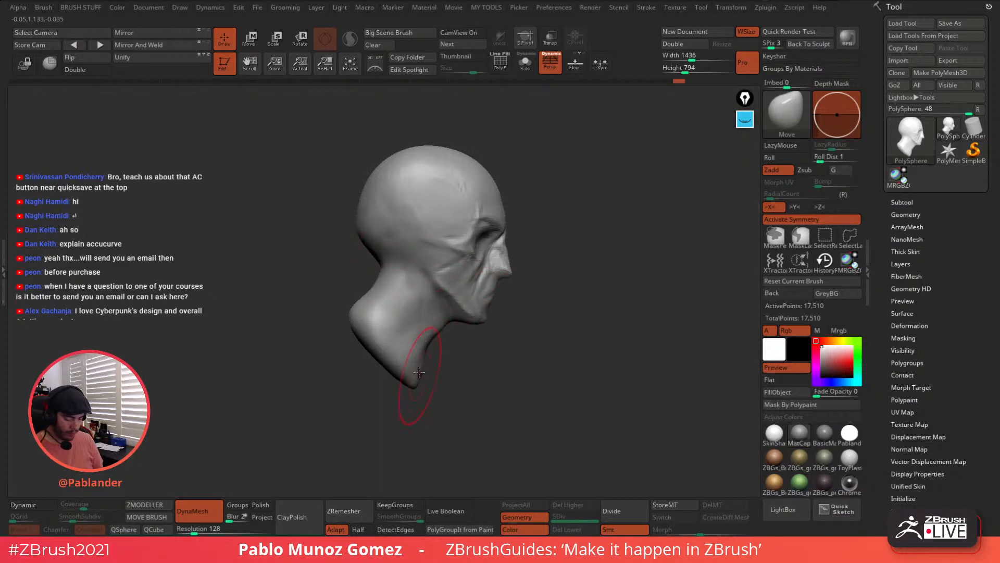
left_click_drag(367, 320, 371, 321)
Slim the neck and the base of the skull from behind, and adjust the neck's sides and base from the front
mouse_move(503, 293)
left_mouse_down()
mouse_move(558, 302)
mouse_move(468, 300)
left_mouse_up()
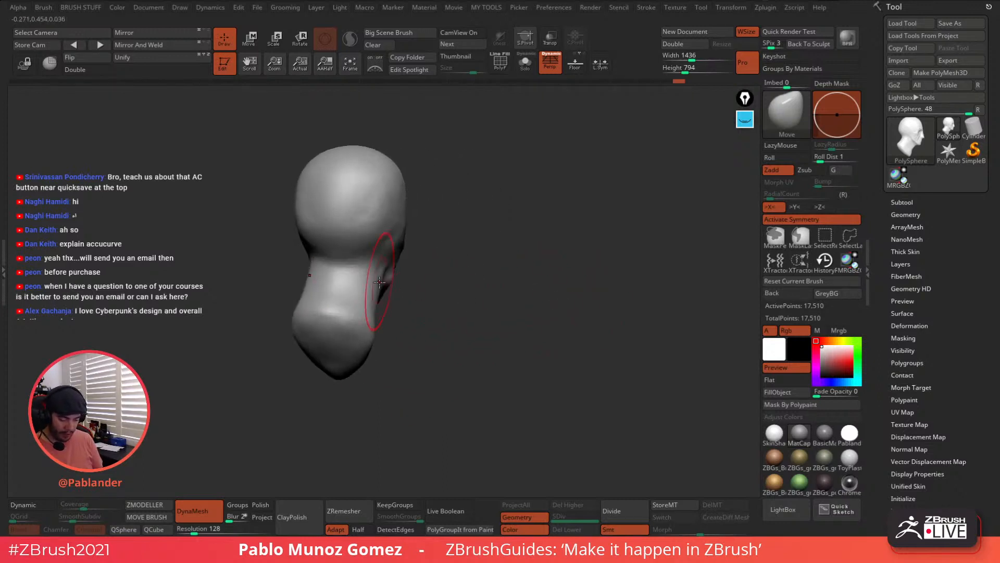
left_click_drag(372, 285, 369, 284)
left_click_drag(397, 231, 372, 233)
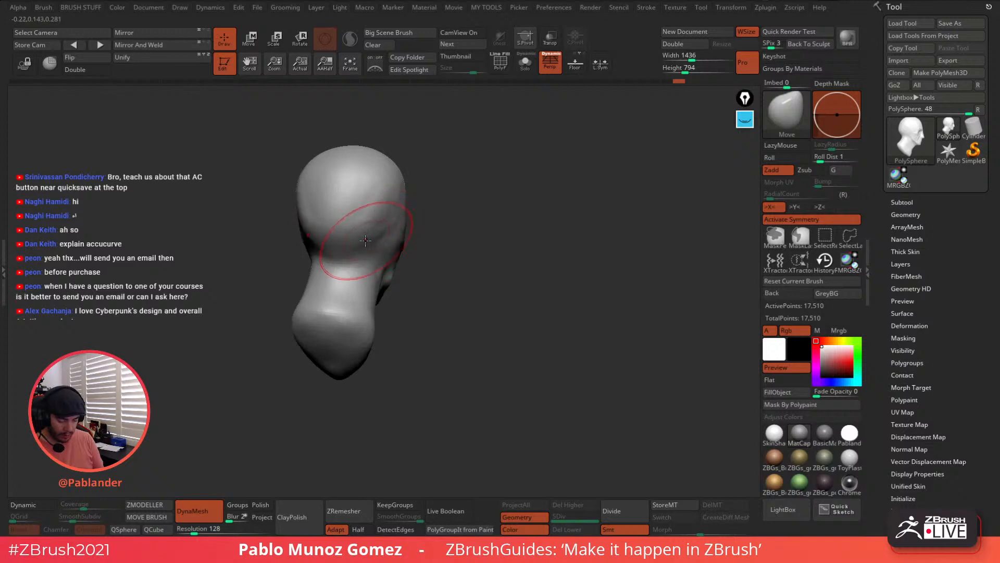
mouse_move(532, 232)
left_mouse_down()
mouse_move(589, 233)
mouse_move(538, 229)
mouse_move(550, 260)
left_mouse_up()
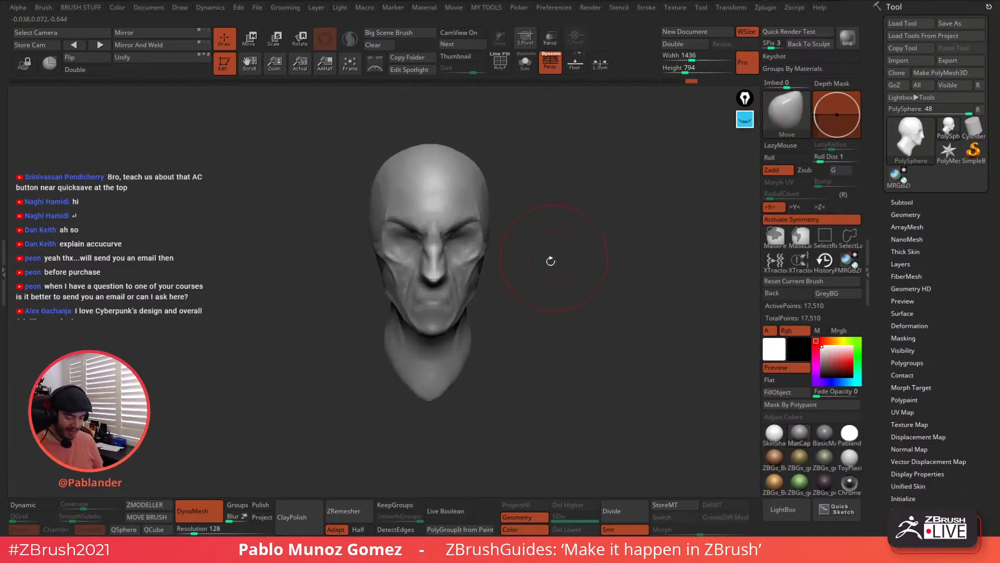
left_click_drag(459, 367, 462, 386)
left_click_drag(476, 346, 473, 341, "shift")
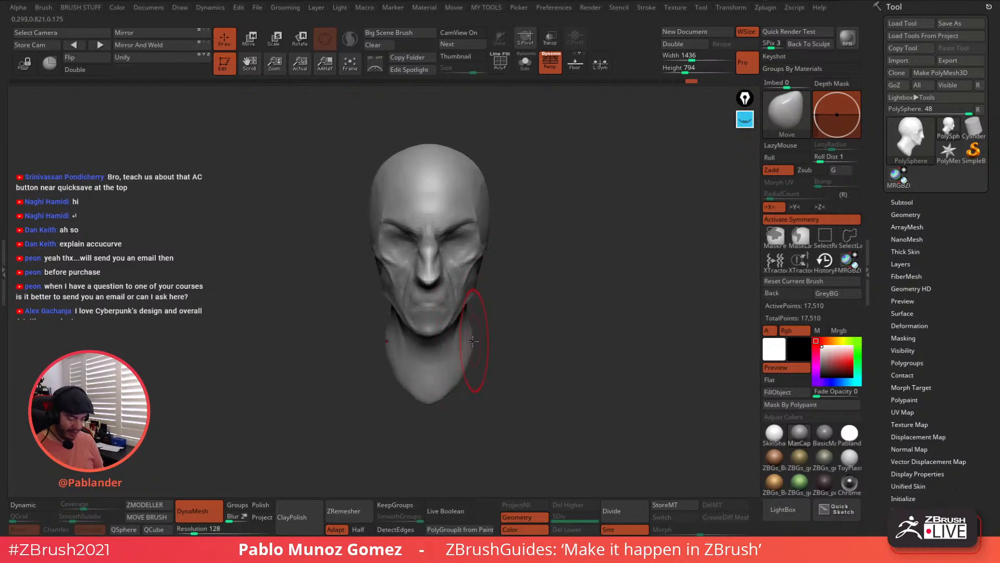
Reduce the Move brush's draw size to about 63 and adjust the outer brow from a three-quarter view
key("space")
left_click_drag(509, 226, 495, 226)
left_click_drag(570, 209, 507, 218)
mouse_move(434, 220)
left_mouse_down("shift")
mouse_move(457, 220)
mouse_move(447, 223)
left_mouse_up("shift")
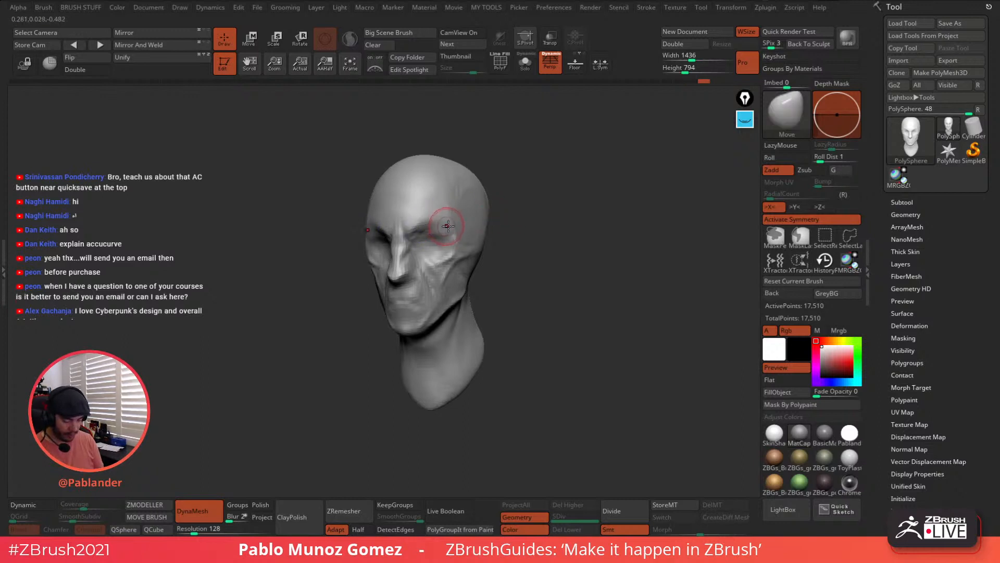
Examine the head from a distance and review the camera's focal length, field of view and crop factor settings
mouse_move(553, 270)
left_mouse_down("shift")
mouse_move(565, 271)
mouse_move(552, 289)
mouse_move(527, 289)
mouse_move(531, 303)
mouse_move(502, 213)
mouse_move(520, 292)
mouse_move(514, 343)
mouse_move(506, 326)
mouse_move(480, 331)
mouse_move(512, 381)
left_mouse_up("shift")
left_click_drag(488, 333, 519, 330)
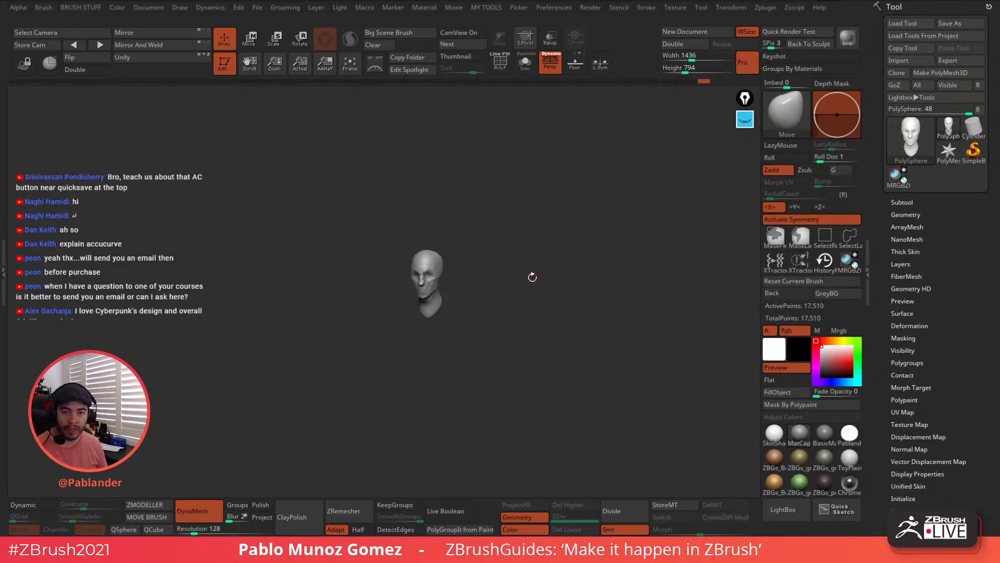
mouse_move(532, 277)
left_mouse_down()
mouse_move(536, 288)
mouse_move(544, 280)
mouse_move(527, 272)
mouse_move(530, 281)
left_mouse_up()
key("space")
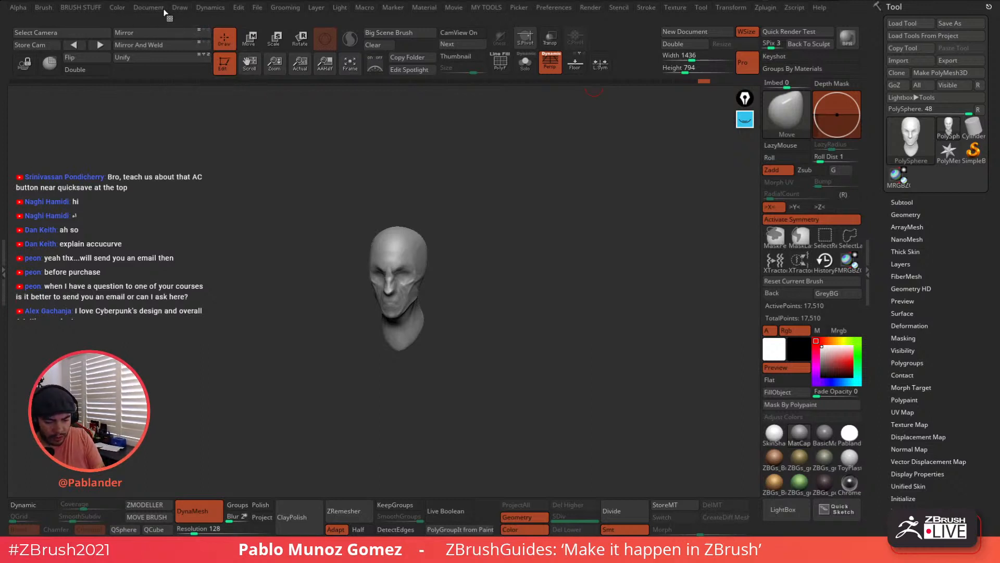
left_click(180, 7)
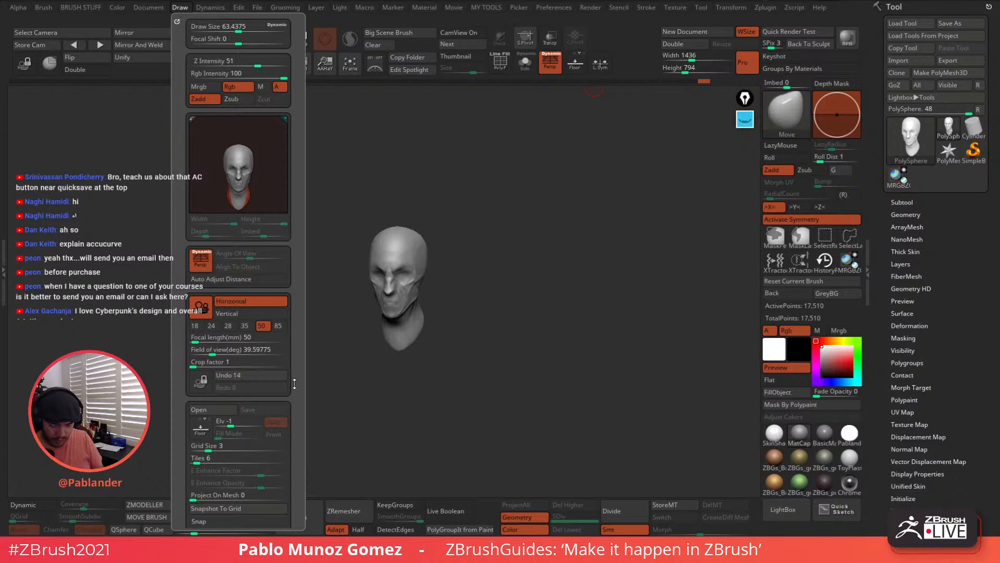
left_click_drag(298, 389, 296, 379)
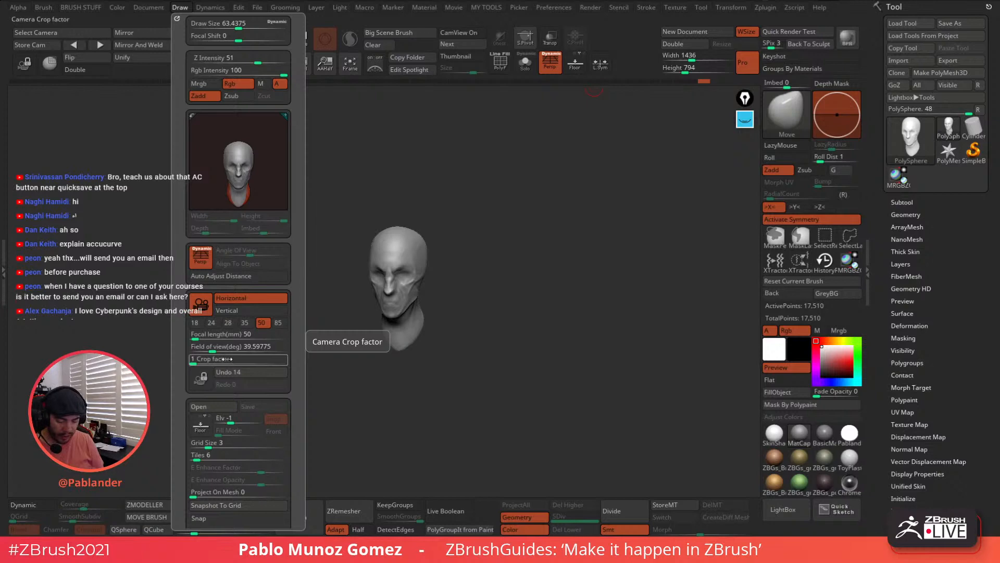
key("ctrl")
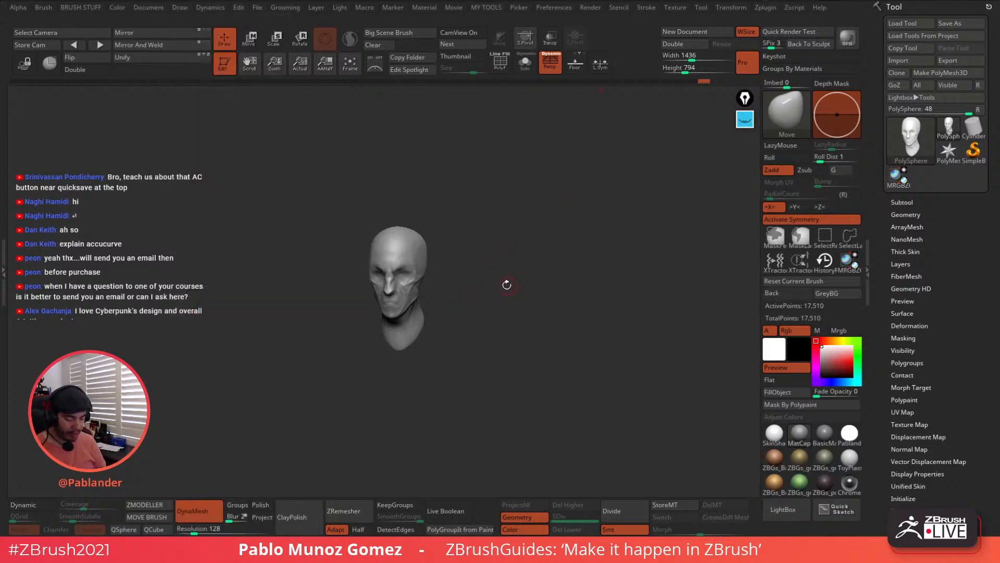
mouse_move(506, 285)
left_mouse_down()
mouse_move(500, 265)
mouse_move(496, 299)
mouse_move(537, 271)
mouse_move(585, 284)
left_mouse_up()
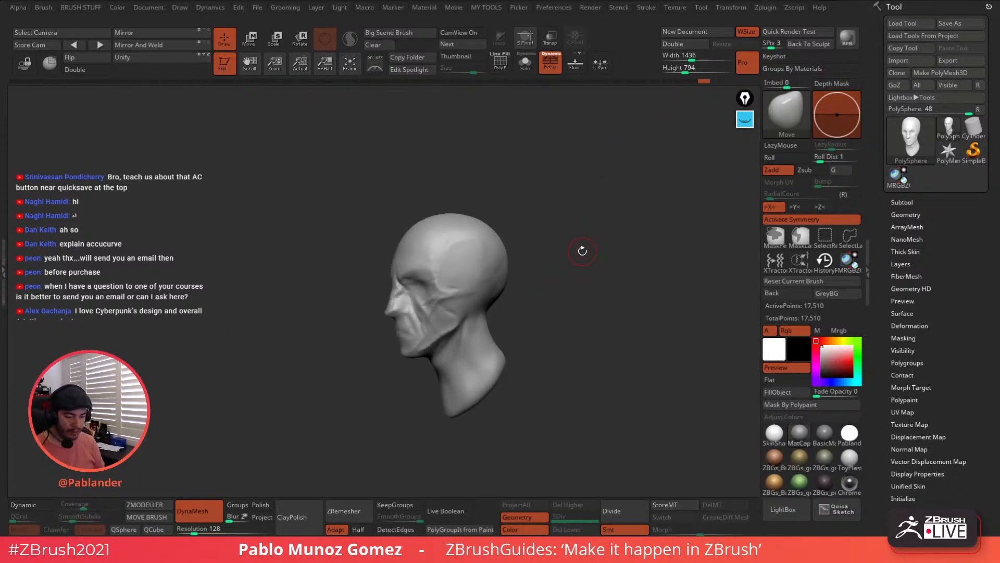
left_click_drag(582, 250, 453, 234)
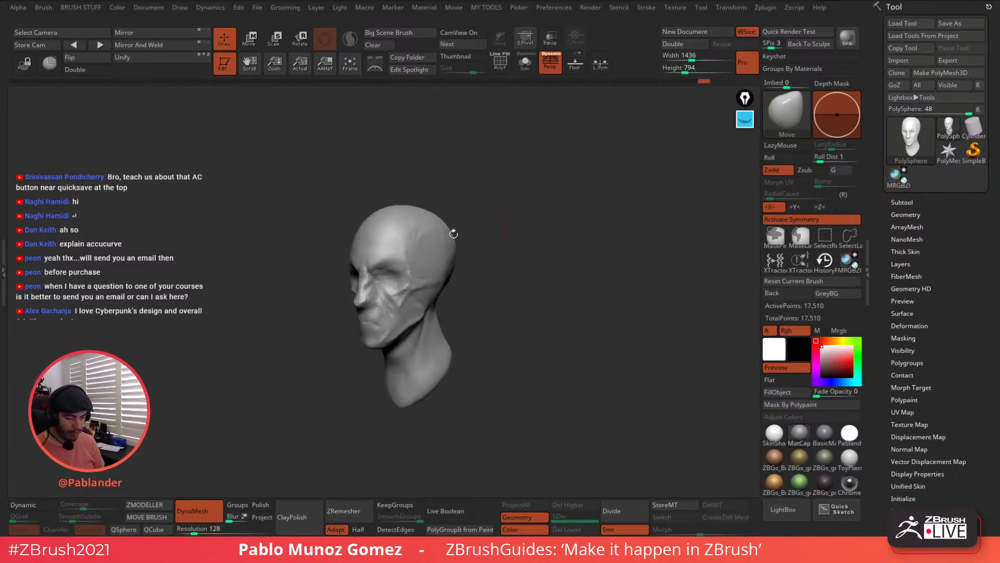
Turn the universal perspective camera off and on again to compare it with the classic perspective on the head
left_click(184, 9)
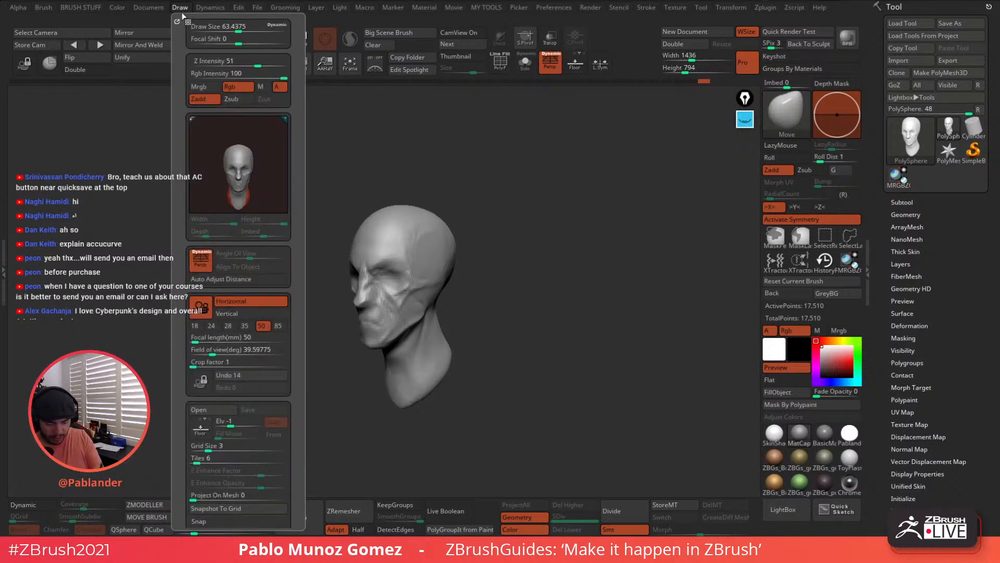
left_click(208, 309)
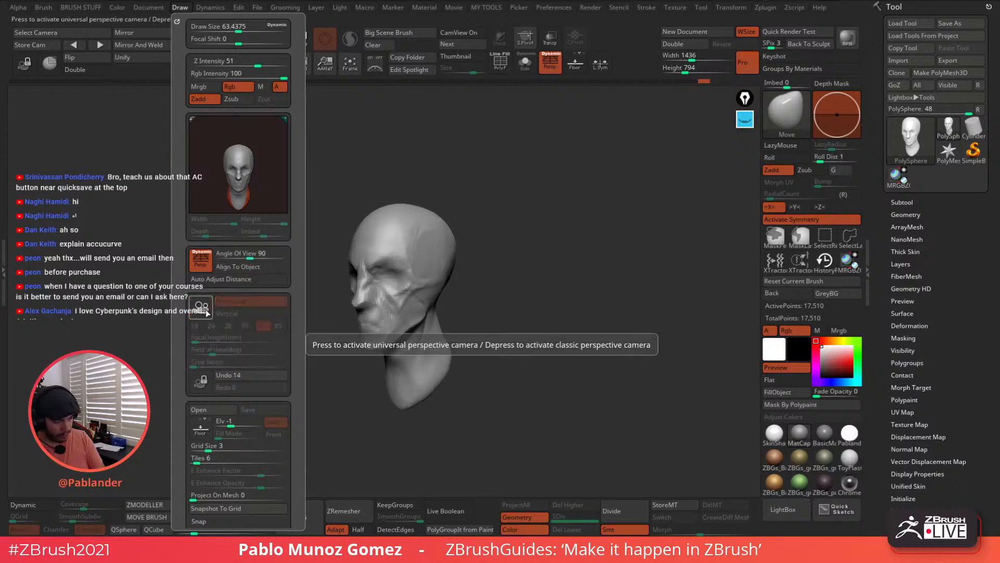
left_click(207, 311)
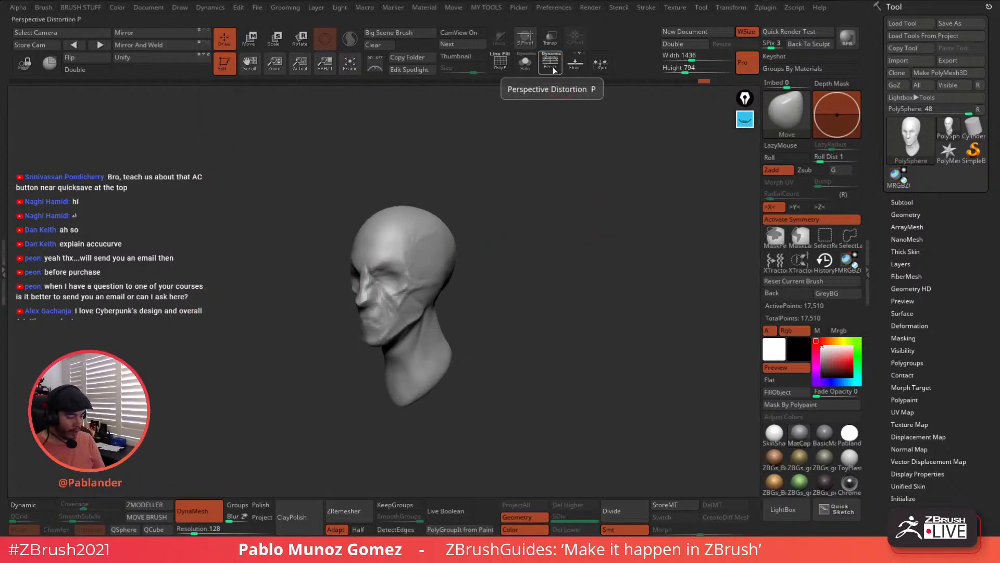
left_click_drag(525, 219, 536, 302, "alt")
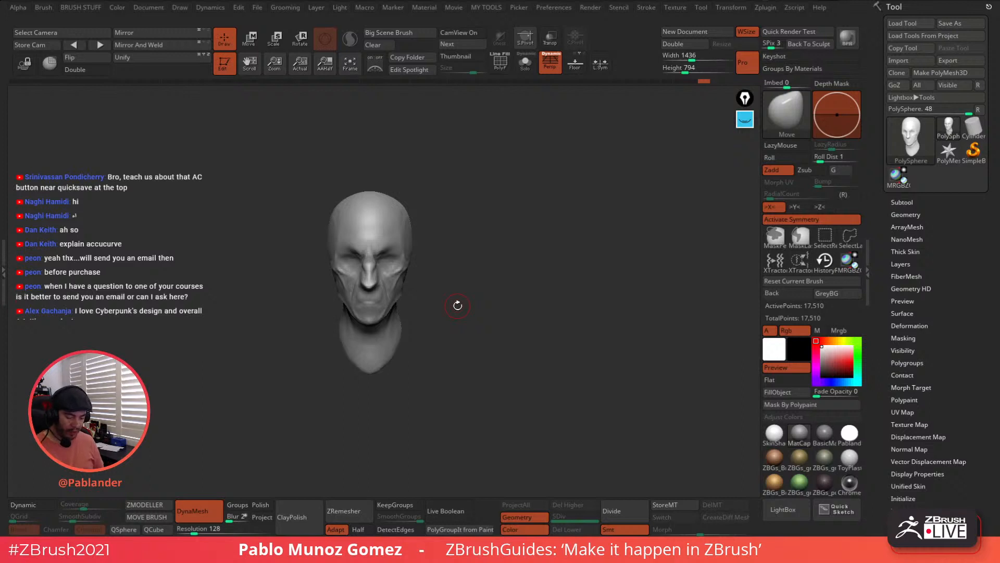
mouse_move(476, 320)
left_mouse_down()
mouse_move(508, 306)
mouse_move(556, 313)
mouse_move(491, 320)
mouse_move(486, 297)
mouse_move(520, 301)
left_mouse_up()
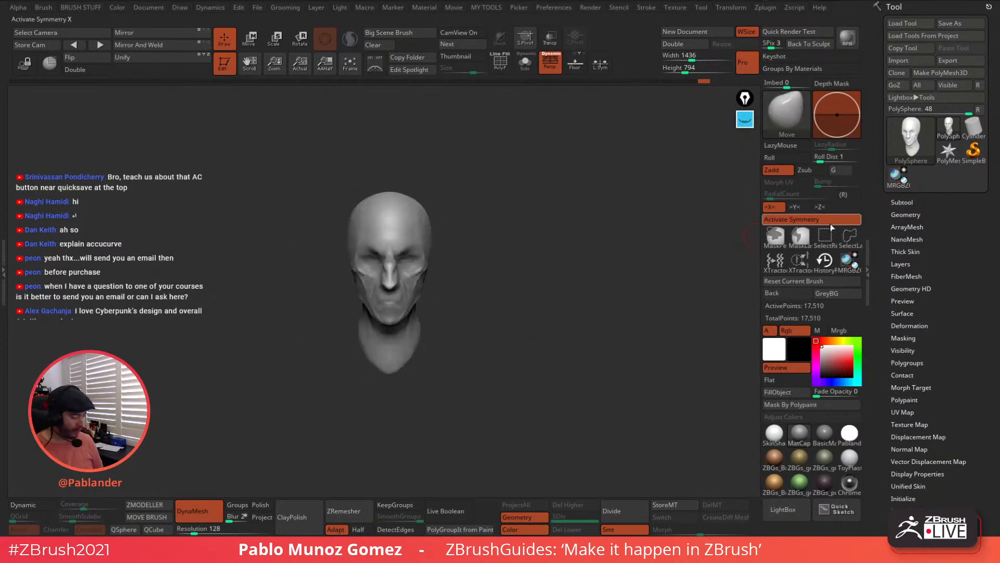
Append a Sphere3D to the head as a new subtool
left_click(912, 202)
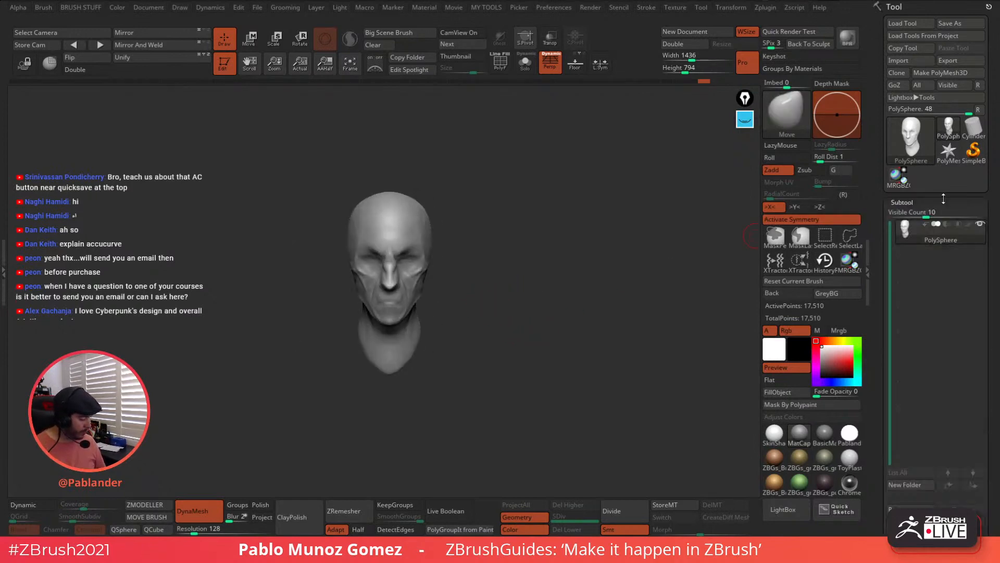
left_click_drag(874, 325, 882, 246)
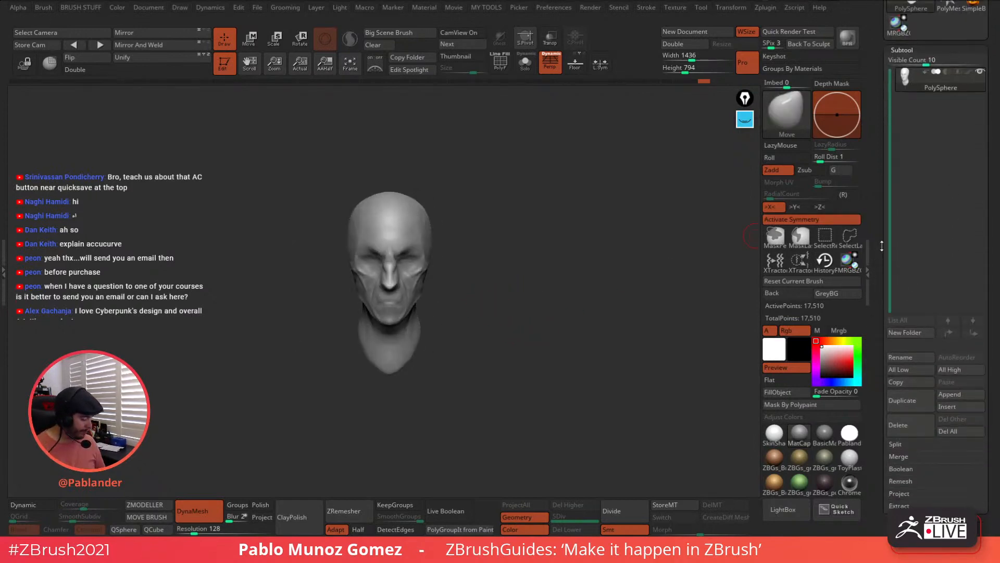
left_click(961, 395)
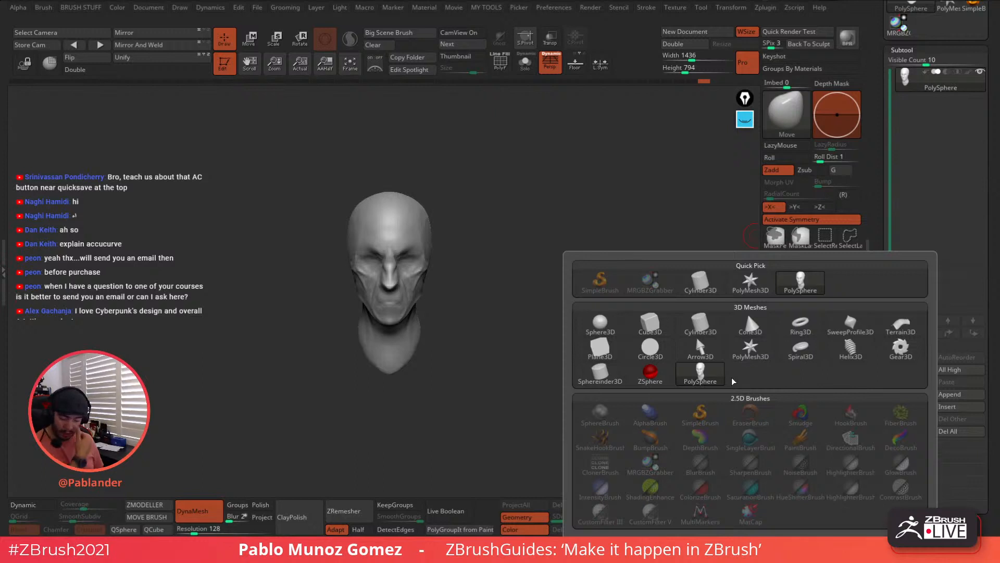
left_click(616, 332)
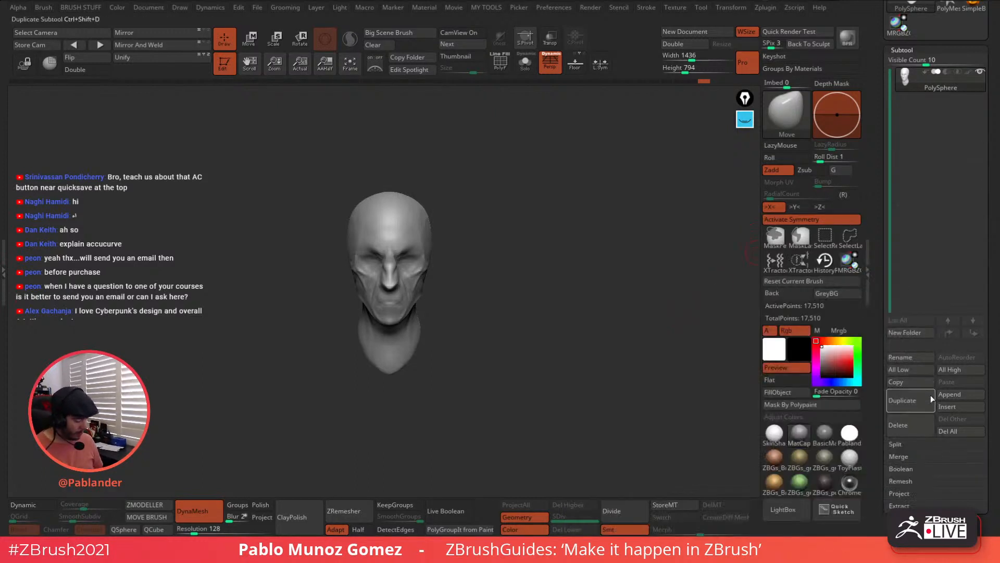
left_click(968, 394)
left_click(746, 312)
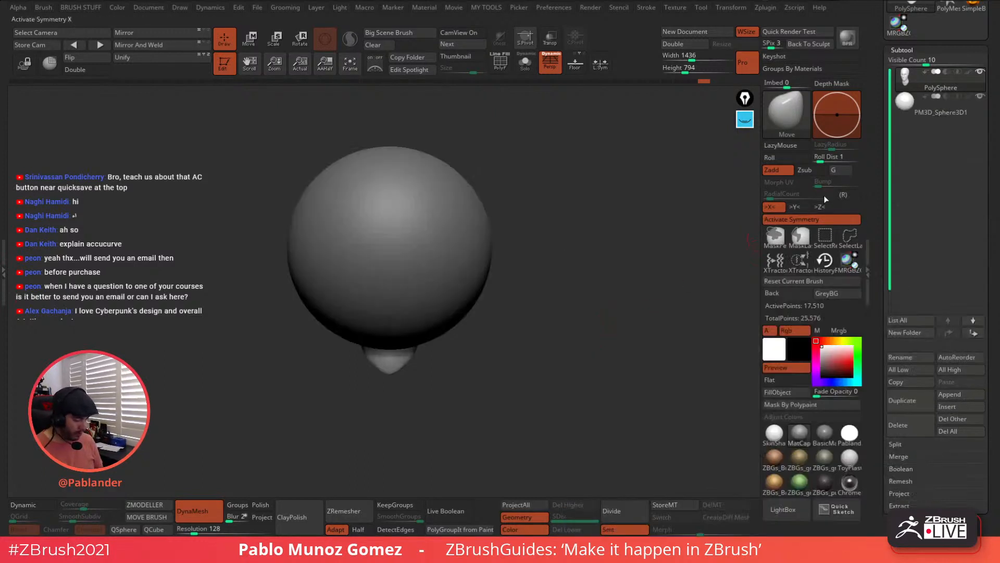
Select the sphere subtool, move it below the head, make it smaller and flatten it from front to back
left_click(921, 114)
right_click_drag(562, 295, 398, 148, "ctrl")
left_click(254, 46)
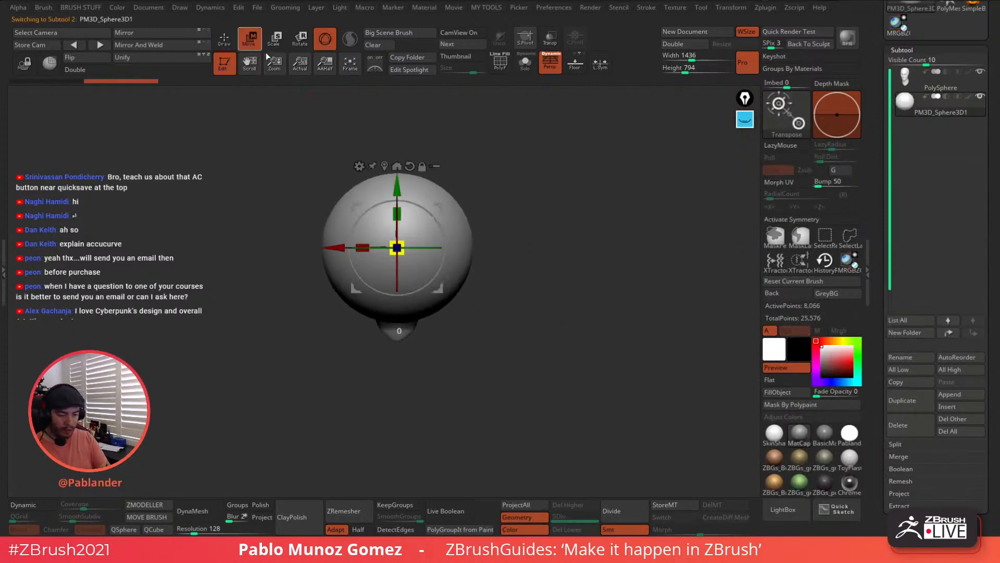
left_click_drag(396, 187, 397, 296)
left_click_drag(402, 352, 397, 354)
left_click_drag(524, 279, 573, 249)
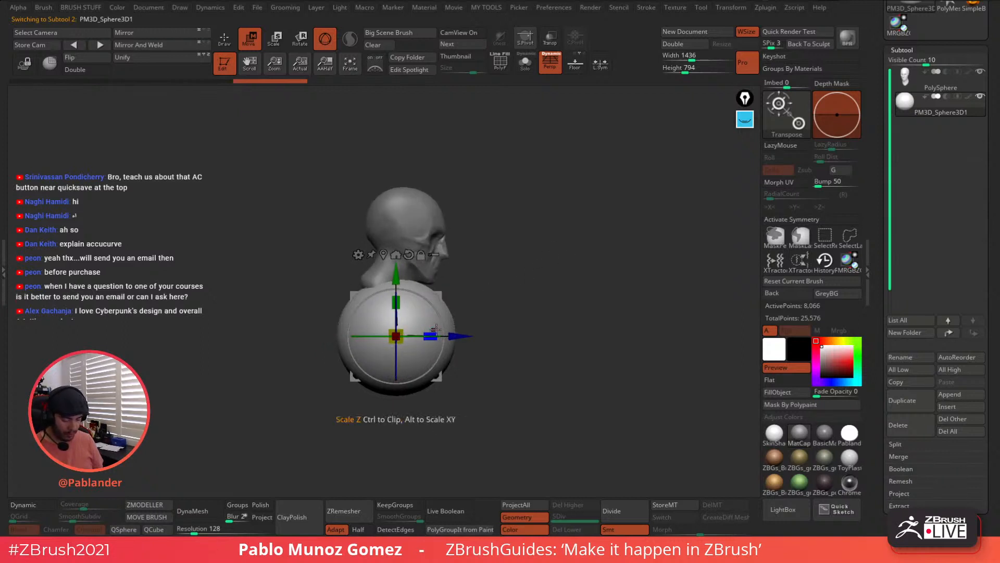
left_click_drag(430, 336, 410, 332)
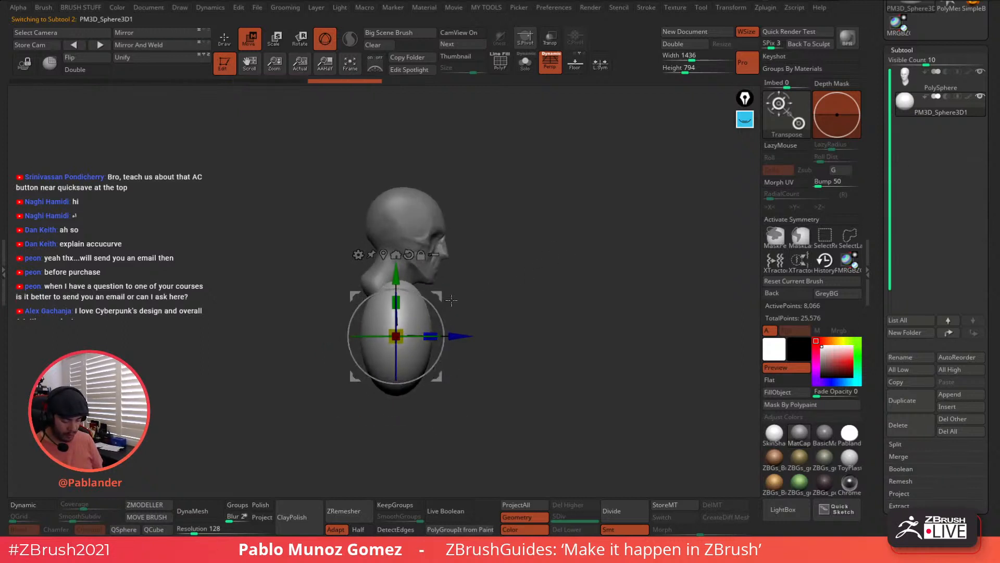
Turn off perspective, then tilt the sphere subtool backward and position it under the neck as the rib cage
left_click_drag(472, 288, 533, 266, "alt")
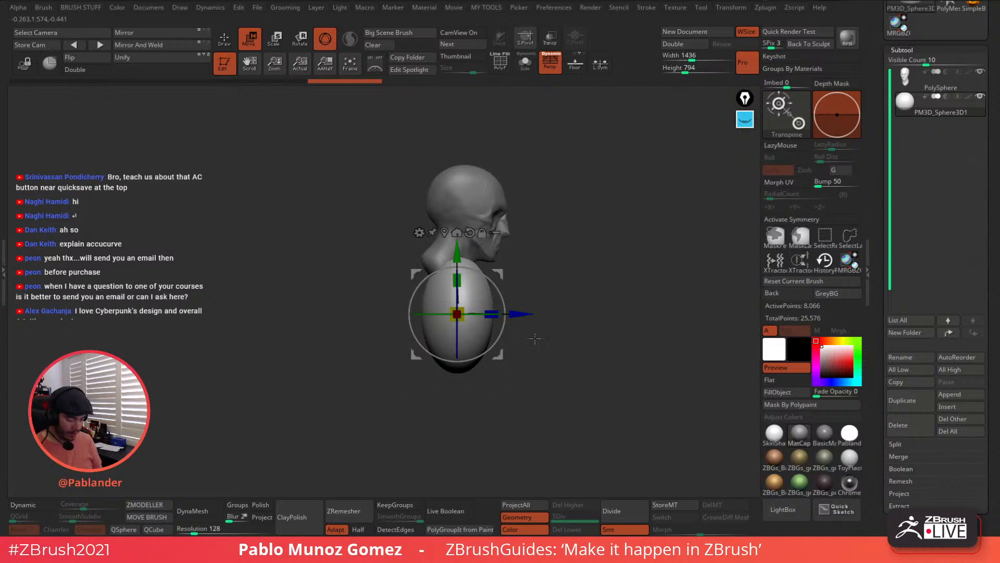
left_click_drag(584, 305, 564, 314, "alt")
left_click(553, 71)
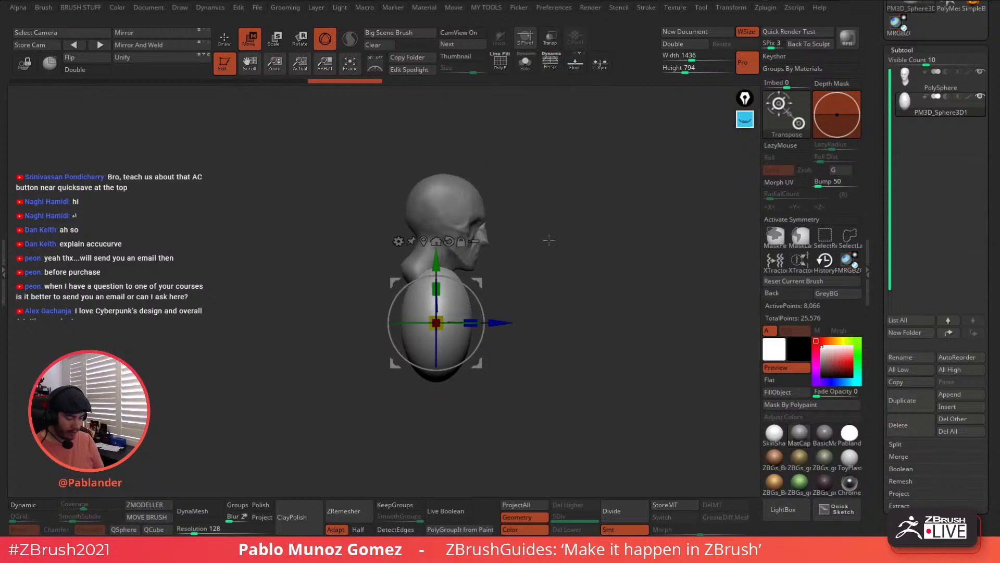
left_click_drag(547, 239, 559, 267)
left_click_drag(472, 358, 466, 381)
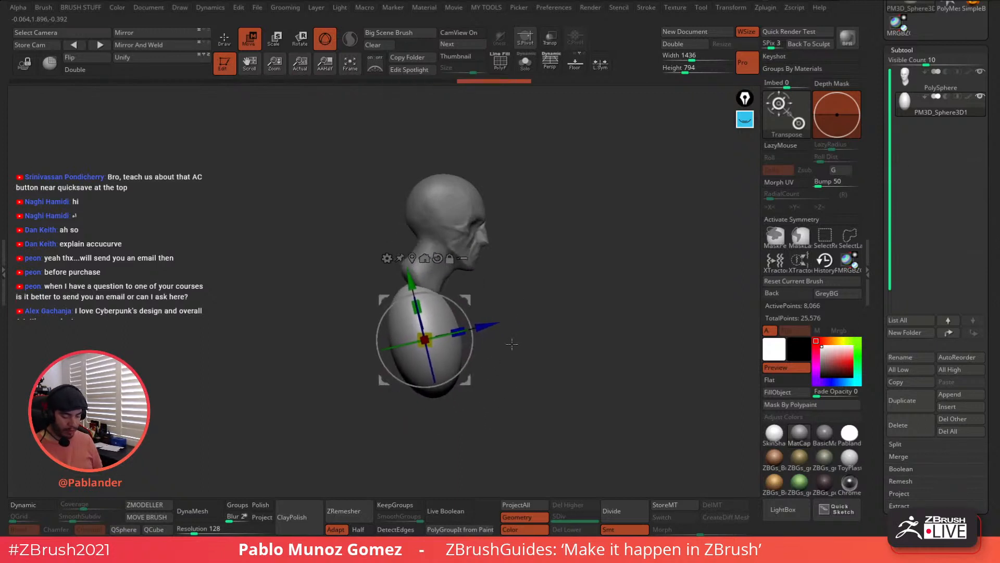
left_click(466, 300)
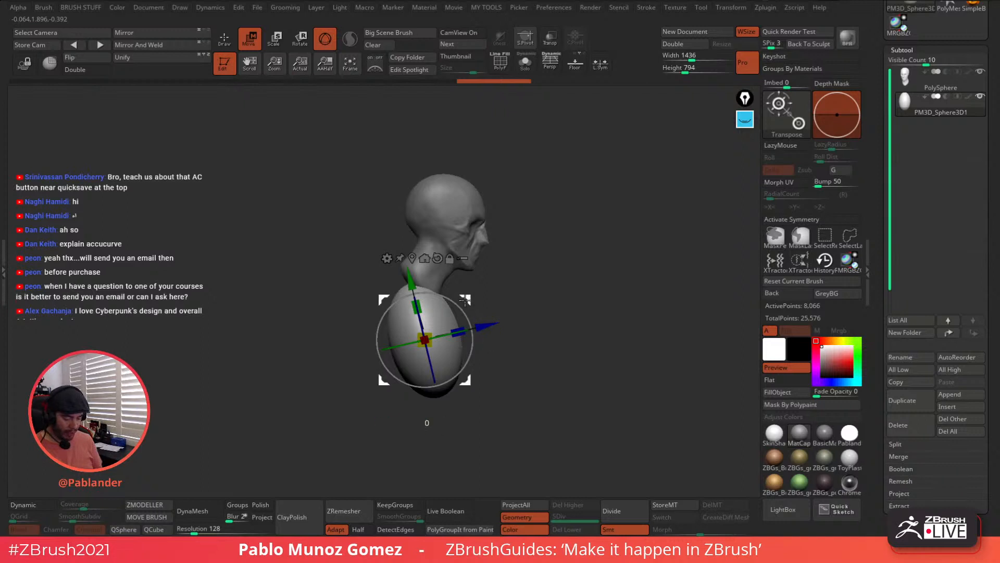
left_click_drag(466, 300, 459, 276)
left_click_drag(586, 264, 540, 267)
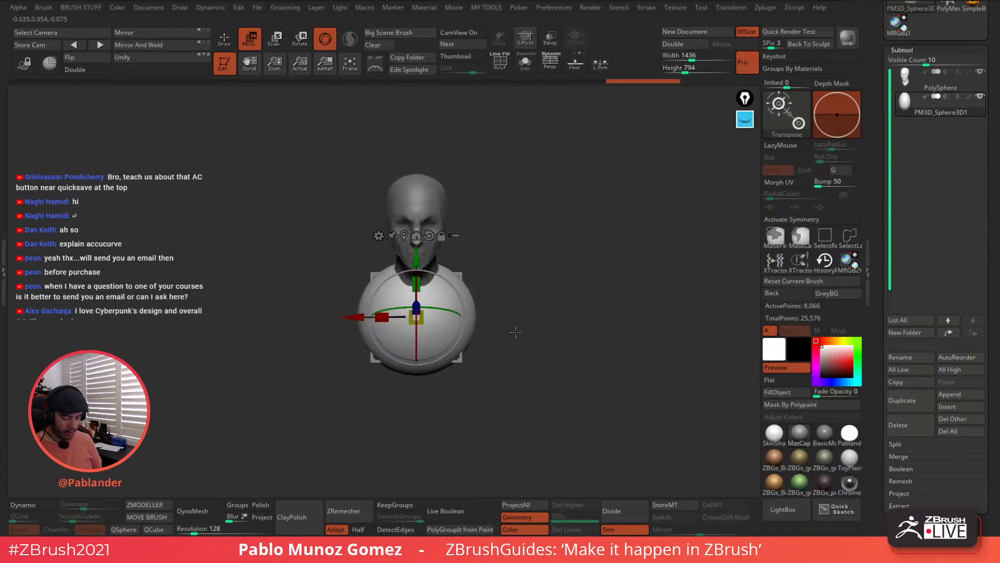
mouse_move(515, 331)
left_mouse_down()
mouse_move(591, 314)
mouse_move(561, 287)
mouse_move(558, 262)
left_mouse_up()
left_click_drag(560, 258, 568, 232)
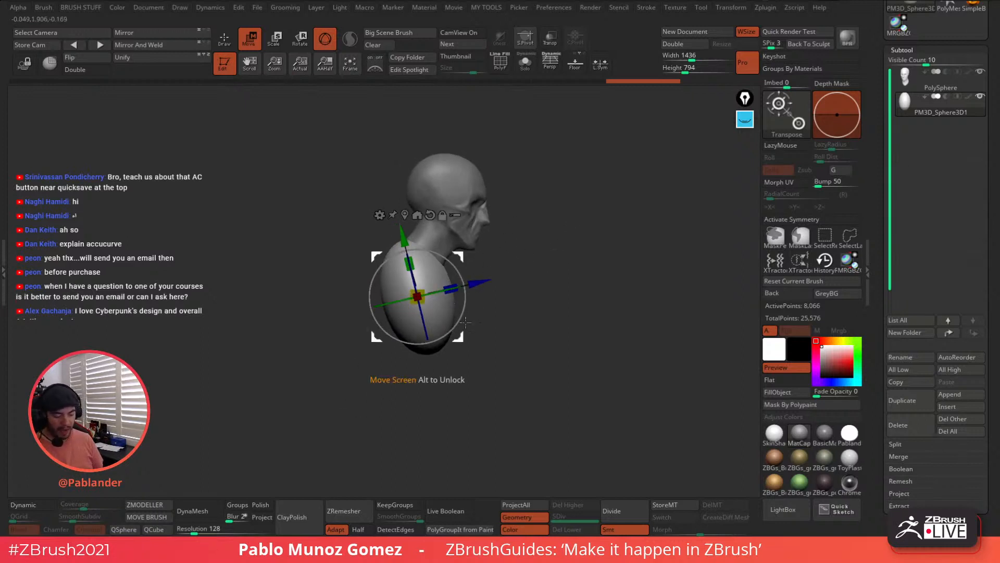
left_click_drag(557, 267, 573, 237, "alt")
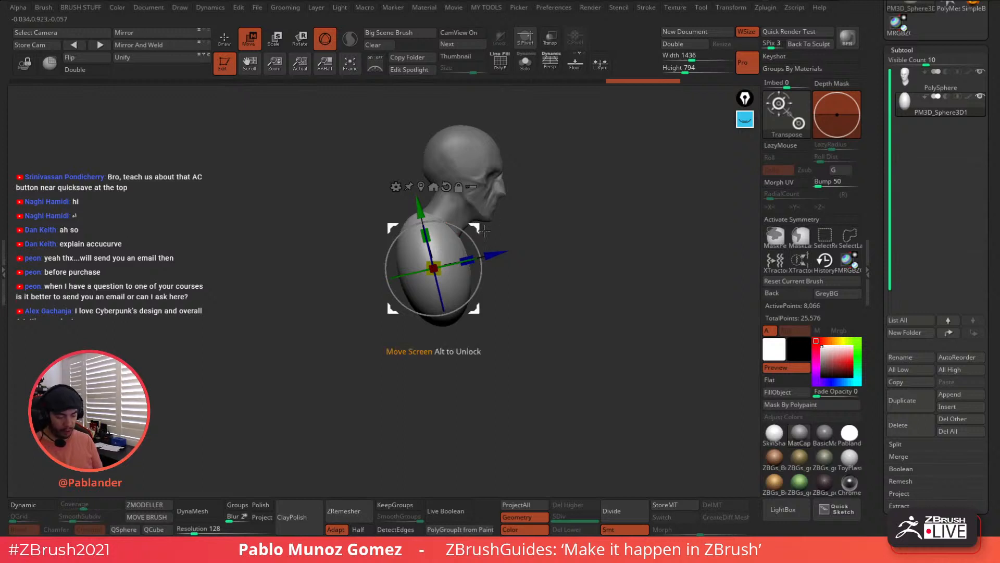
Duplicate the sphere downward as the lower torso, tilting it the opposite way and narrowing it along X
key("ctrl")
mouse_move(477, 225)
left_mouse_down("ctrl")
mouse_move(404, 315)
mouse_move(447, 261)
mouse_move(462, 335)
mouse_move(481, 285)
mouse_move(471, 321)
left_mouse_up("ctrl")
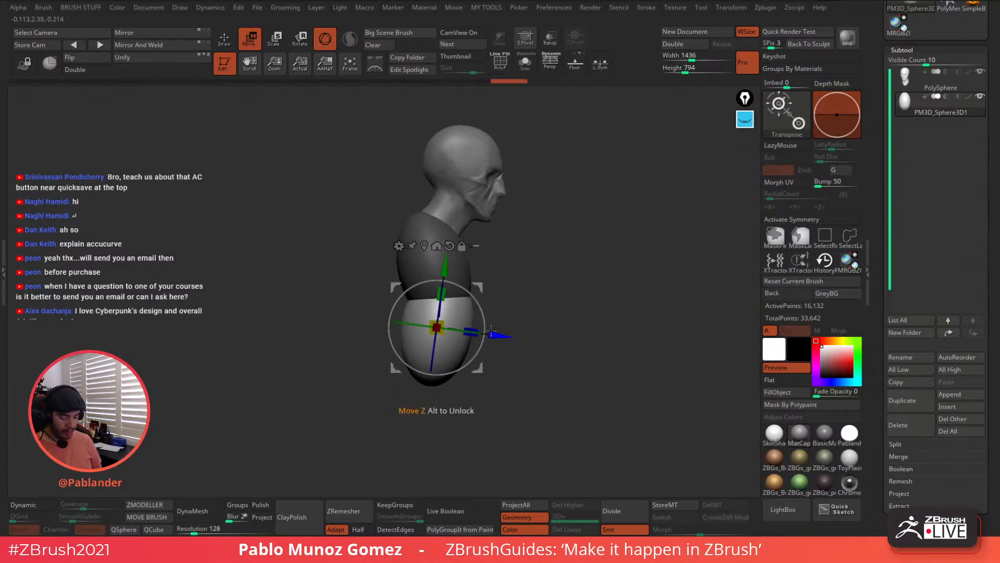
left_click_drag(590, 266, 548, 254)
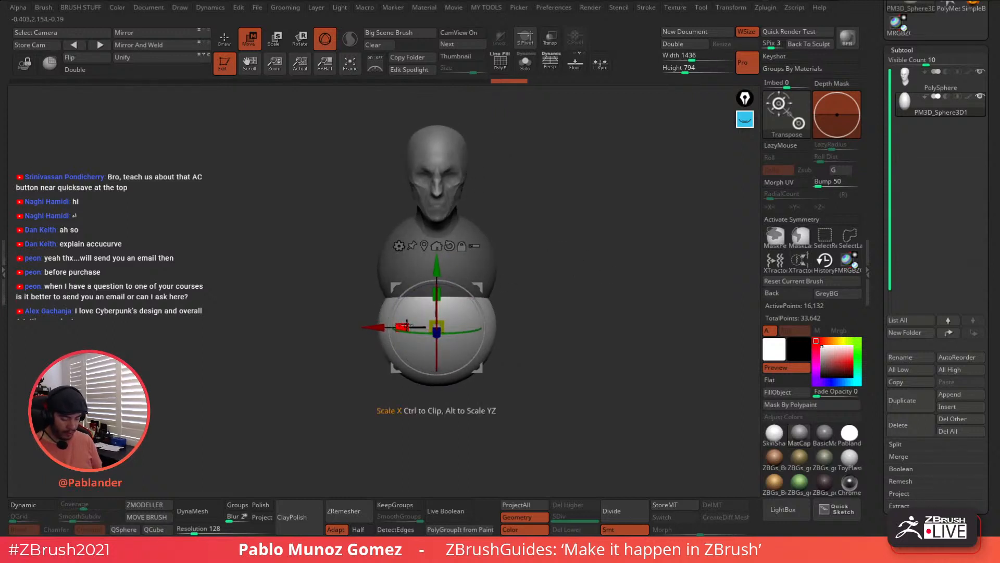
left_click_drag(403, 325, 412, 325)
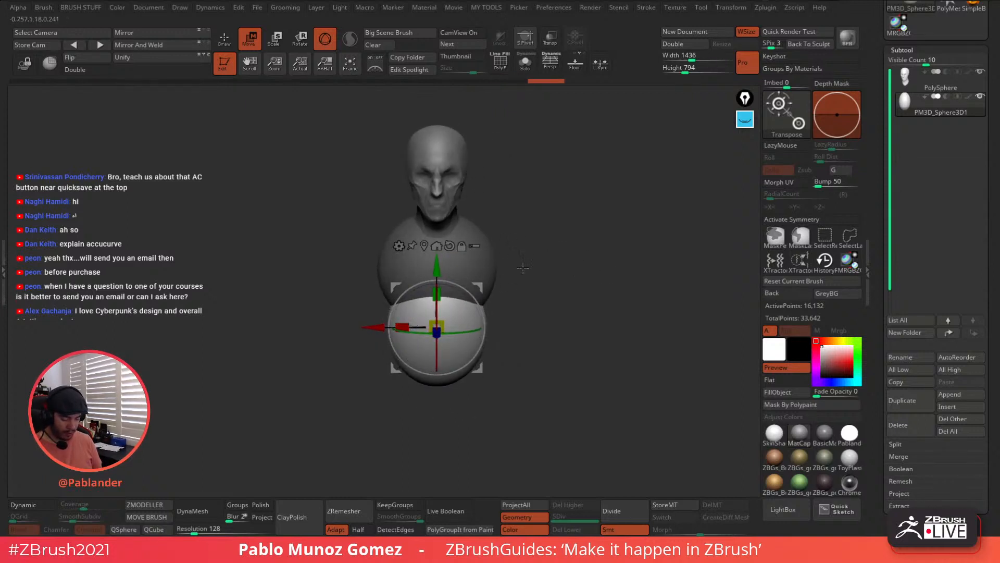
left_click_drag(548, 279, 607, 282)
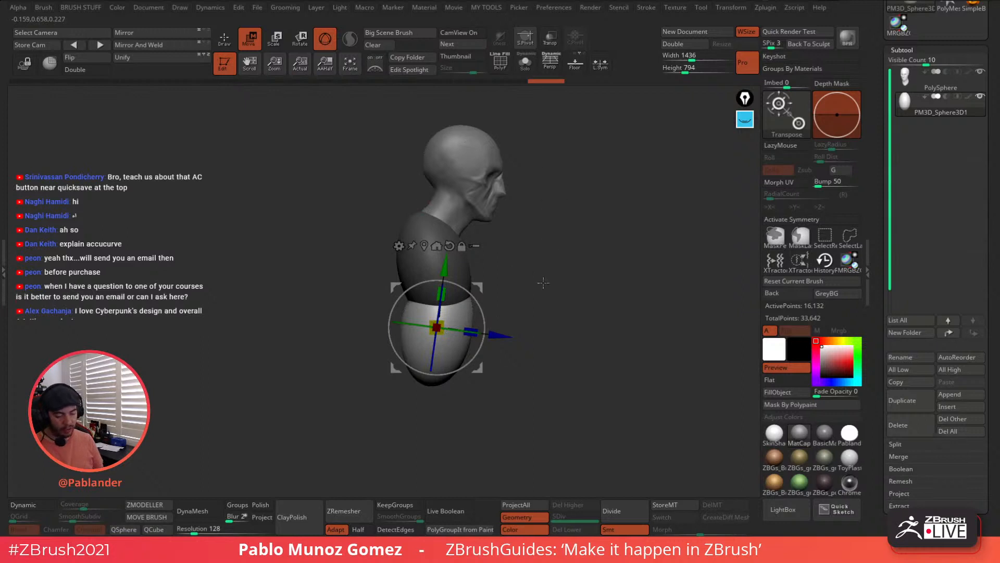
left_click_drag(544, 283, 516, 243, "alt")
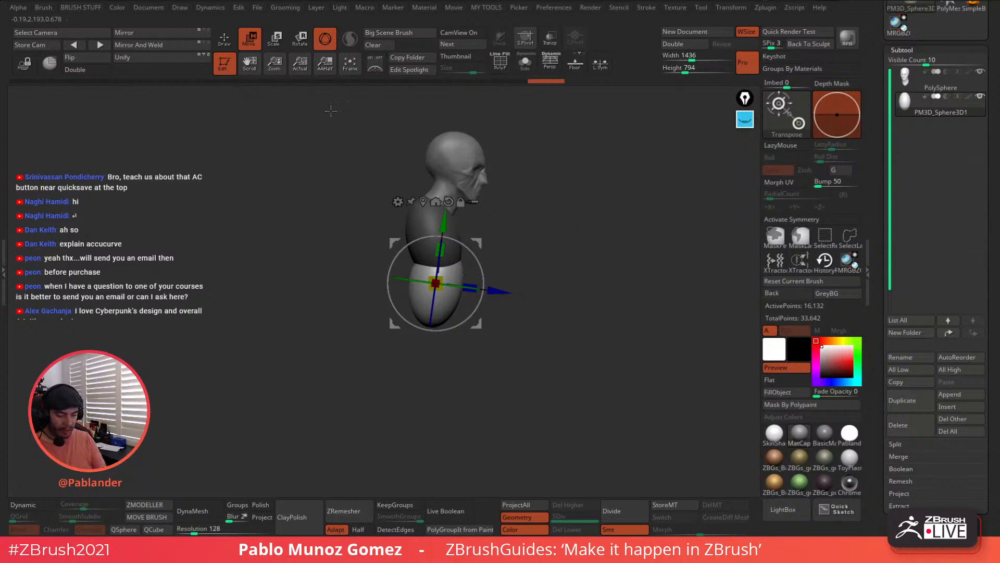
mouse_move(592, 223)
left_mouse_down()
mouse_move(555, 225)
mouse_move(573, 224)
left_mouse_up()
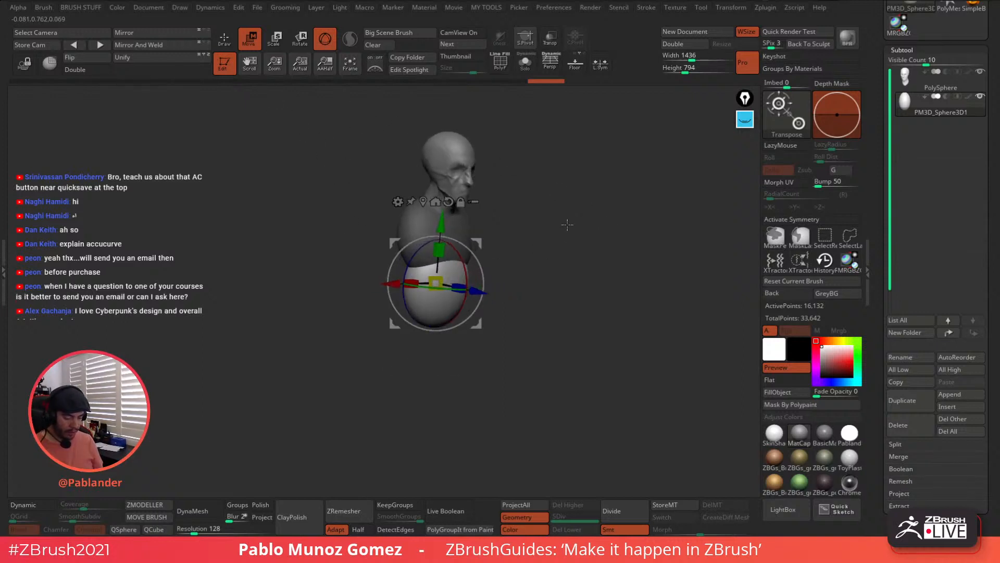
Clear the mask on the rib cage and merge both torso spheres with DynaMesh at resolution 128
left_click(225, 39)
key("ctrl")
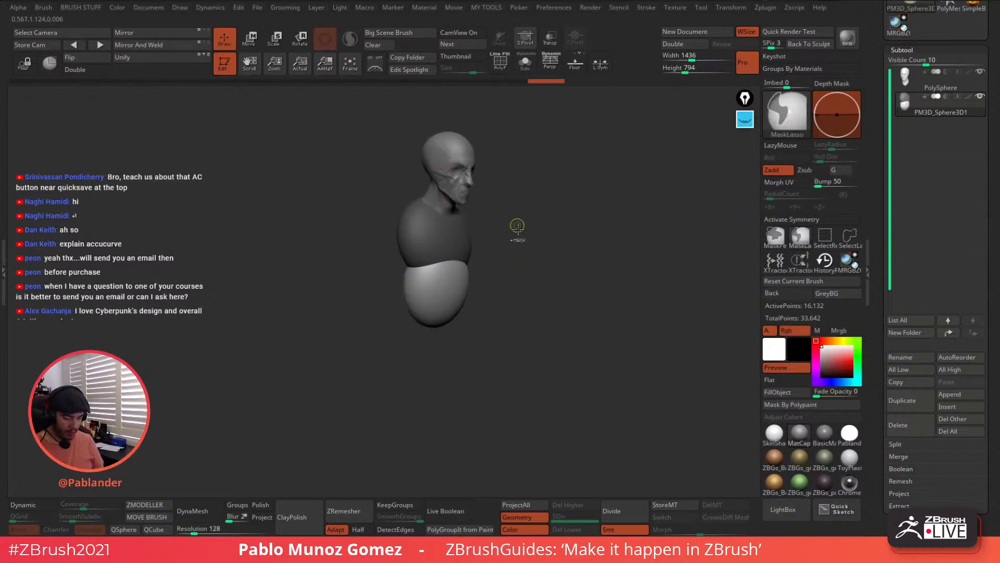
left_click_drag(531, 272, 518, 250, "ctrl")
left_click_drag(517, 214, 517, 225)
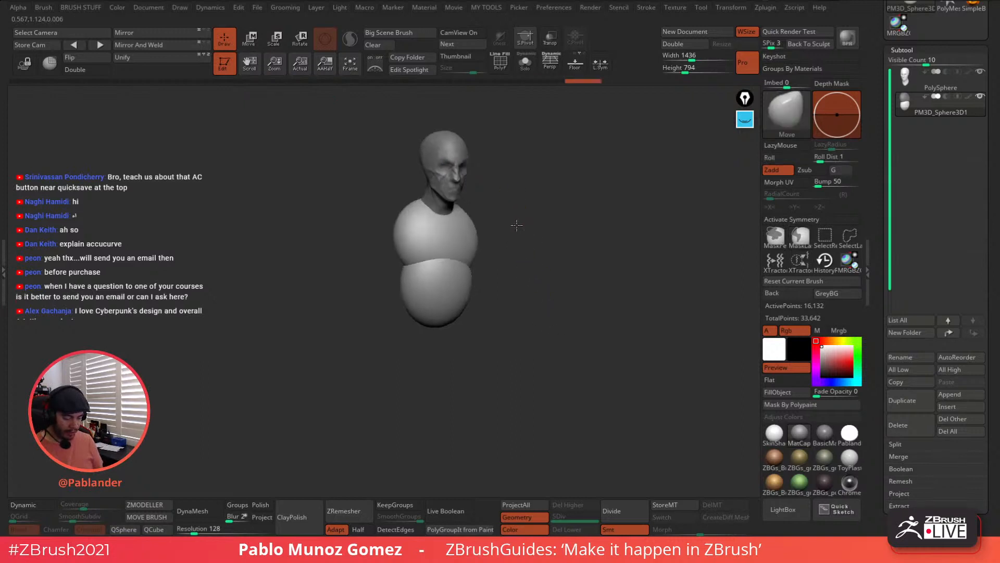
left_click(197, 516)
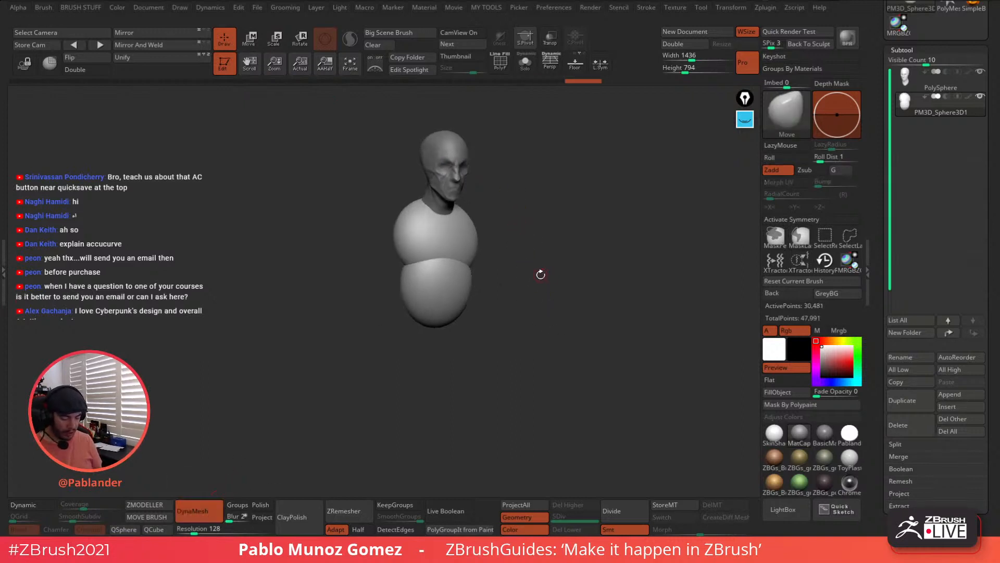
left_click_drag(557, 250, 549, 248, "shift")
Turn dynamic perspective back on and frame the head and torso from the front
key("b")
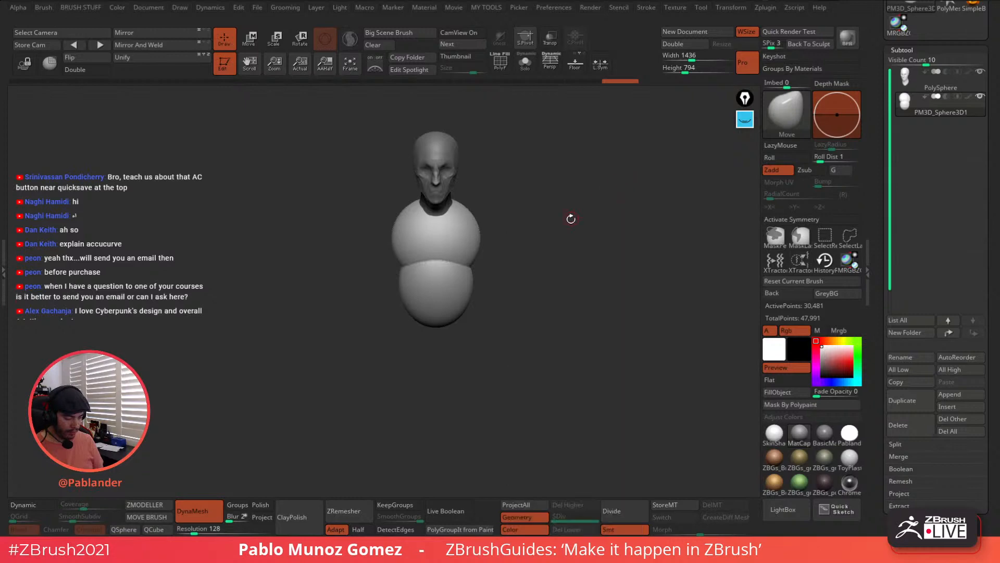
key("p")
key("space")
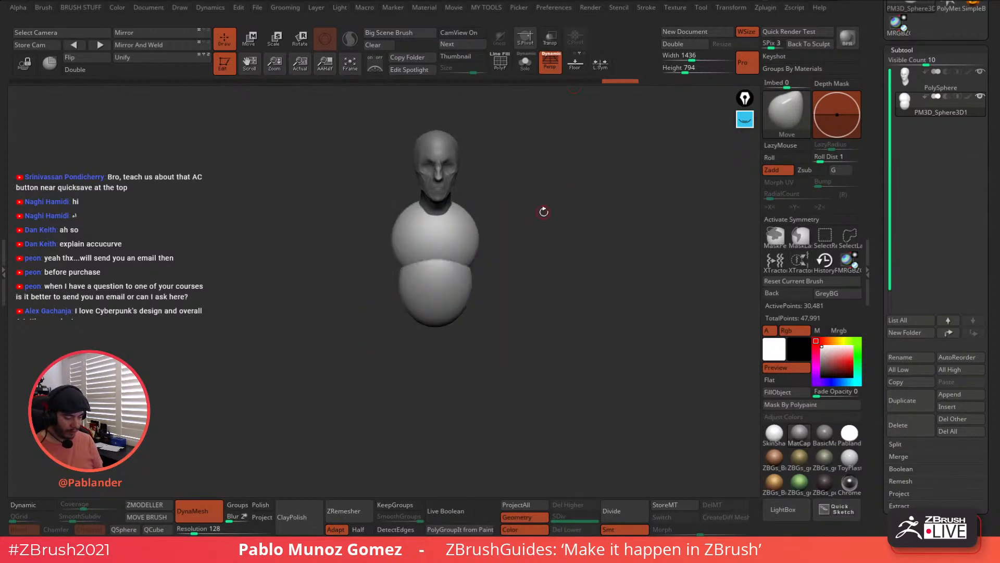
key("space")
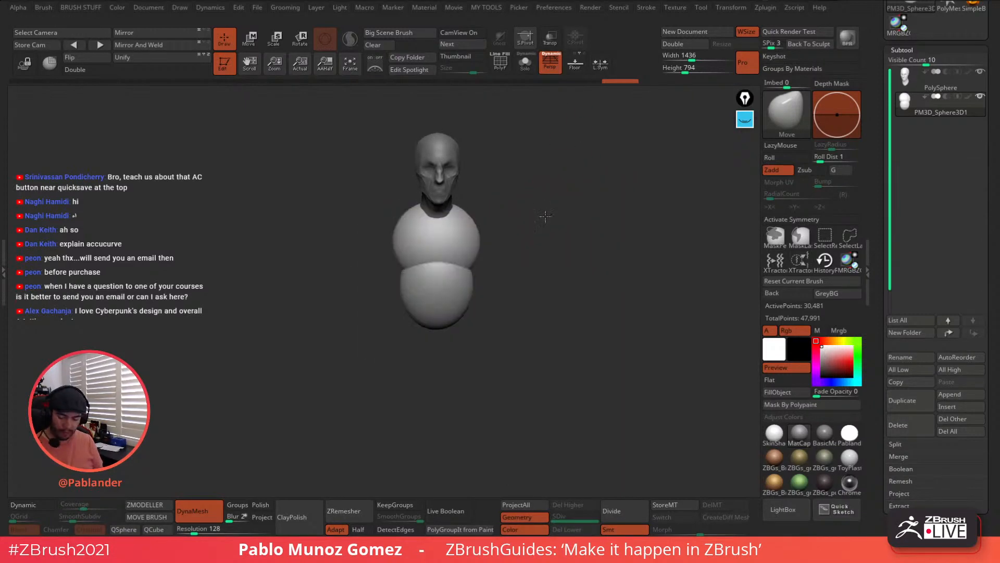
left_click_drag(546, 216, 536, 256, "alt")
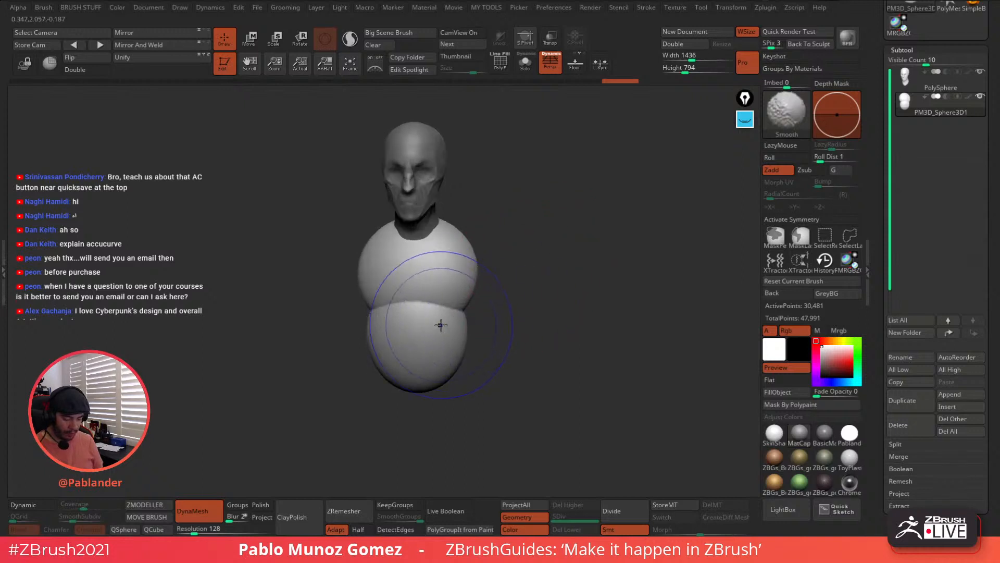
With X symmetry activated, smooth the seam between the two torso forms and pull the waist sides outward using the Move brush
left_click(808, 219)
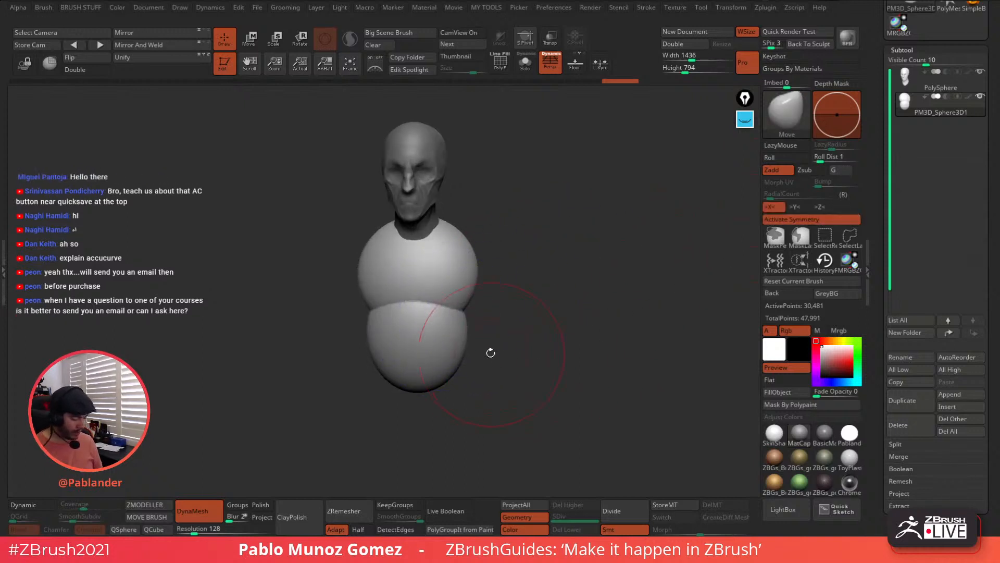
mouse_move(449, 332)
left_mouse_down("shift")
mouse_move(468, 299)
mouse_move(492, 292)
mouse_move(470, 286)
left_mouse_up("shift")
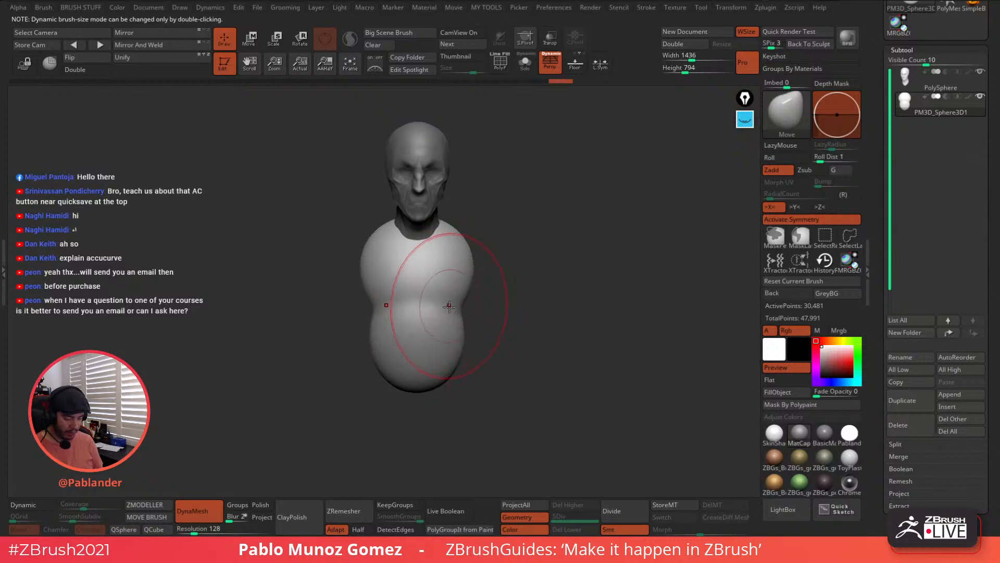
key("space")
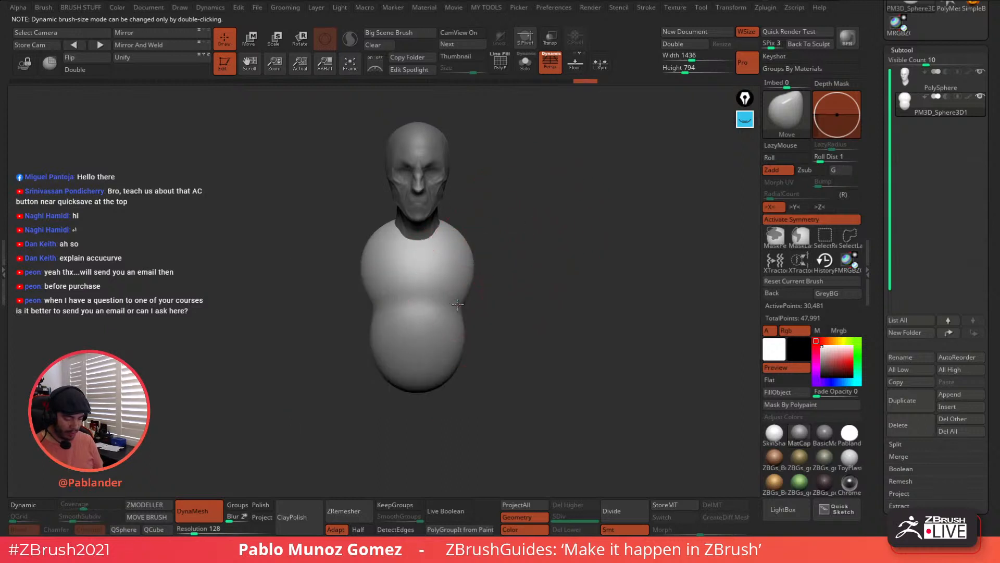
left_click_drag(461, 305, 464, 328)
key("space")
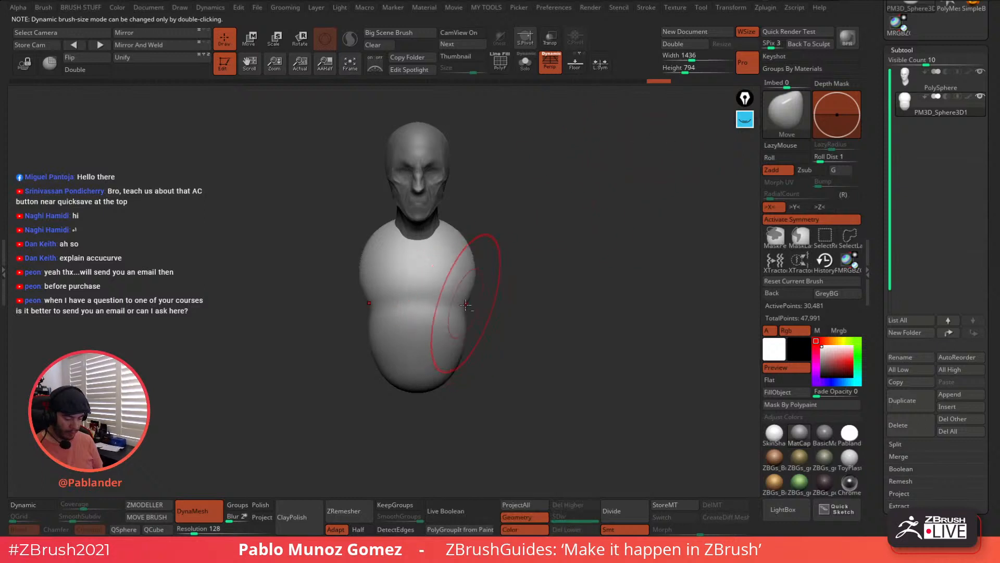
Pull the shoulders outward from the upper torso with the Move brush and refine the back and waist silhouette
mouse_move(463, 322)
left_mouse_down()
mouse_move(458, 329)
mouse_move(527, 301)
mouse_move(536, 279)
mouse_move(482, 235)
mouse_move(513, 231)
mouse_move(525, 252)
mouse_move(541, 247)
mouse_move(598, 290)
mouse_move(584, 328)
left_mouse_up()
key("space")
key("space")
mouse_move(540, 236)
left_mouse_down()
mouse_move(588, 268)
mouse_move(539, 260)
mouse_move(571, 277)
mouse_move(550, 272)
mouse_move(509, 291)
left_mouse_up()
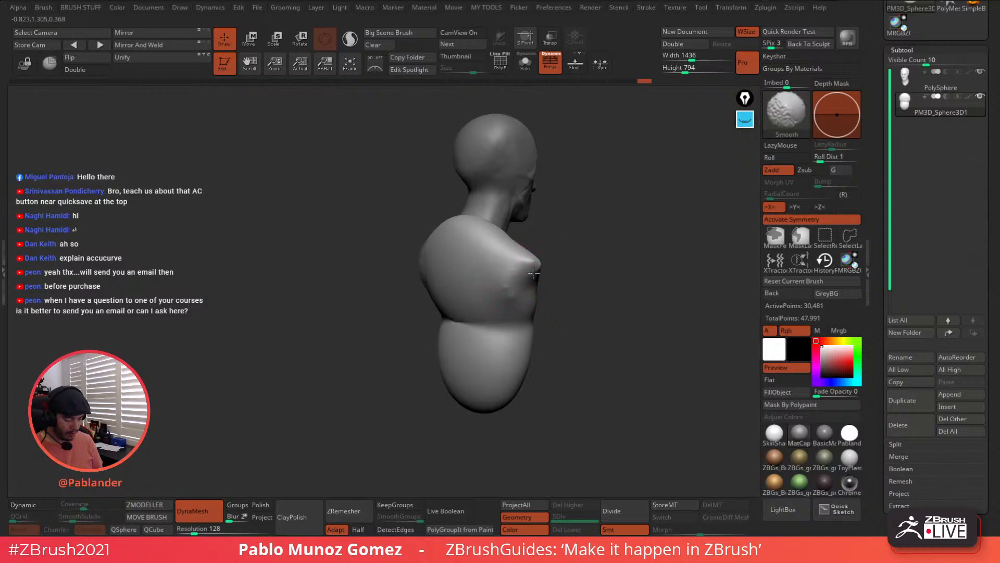
left_click_drag(594, 306, 576, 270, "alt")
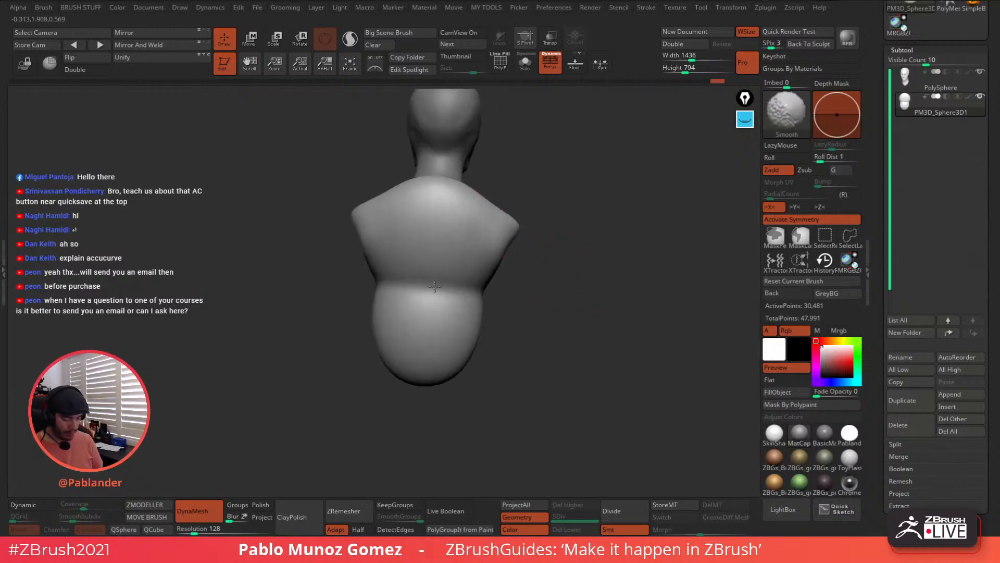
left_click_drag(491, 295, 471, 295, "alt")
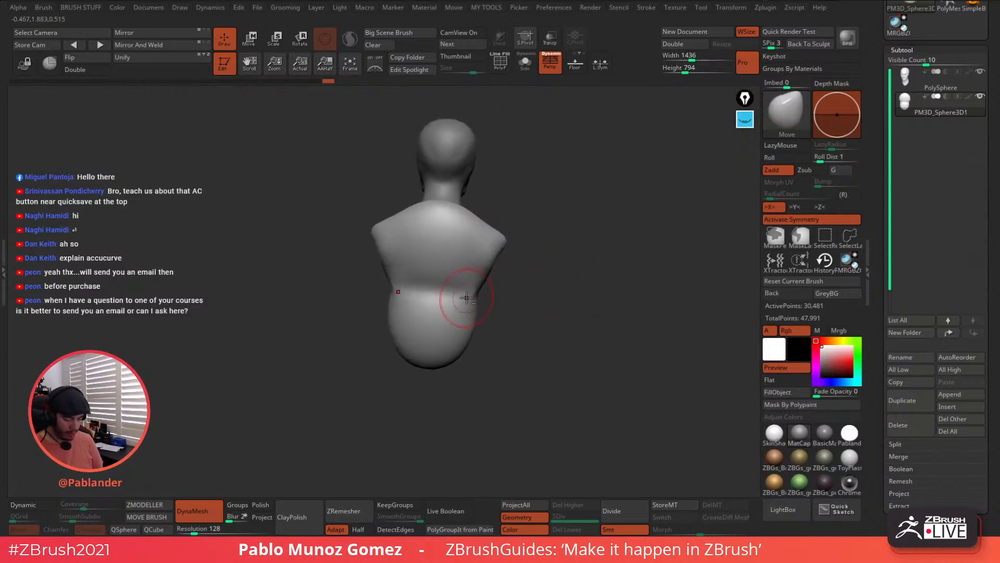
mouse_move(533, 291)
left_mouse_down()
mouse_move(544, 278)
mouse_move(500, 281)
mouse_move(555, 288)
left_mouse_up()
Fill the crease across the lower back with the Clay brush and smooth it into the surrounding surface
key("b")
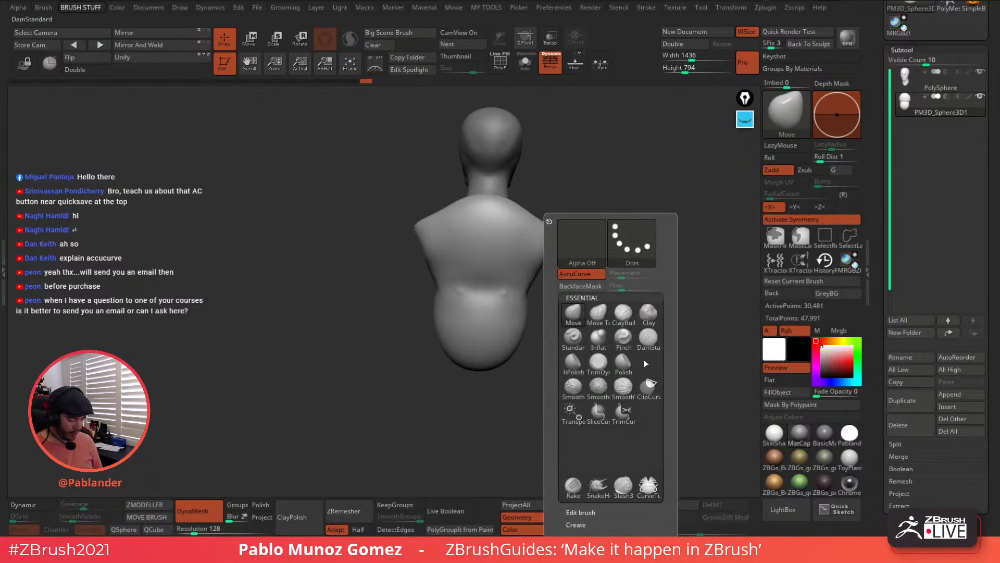
left_click(652, 320)
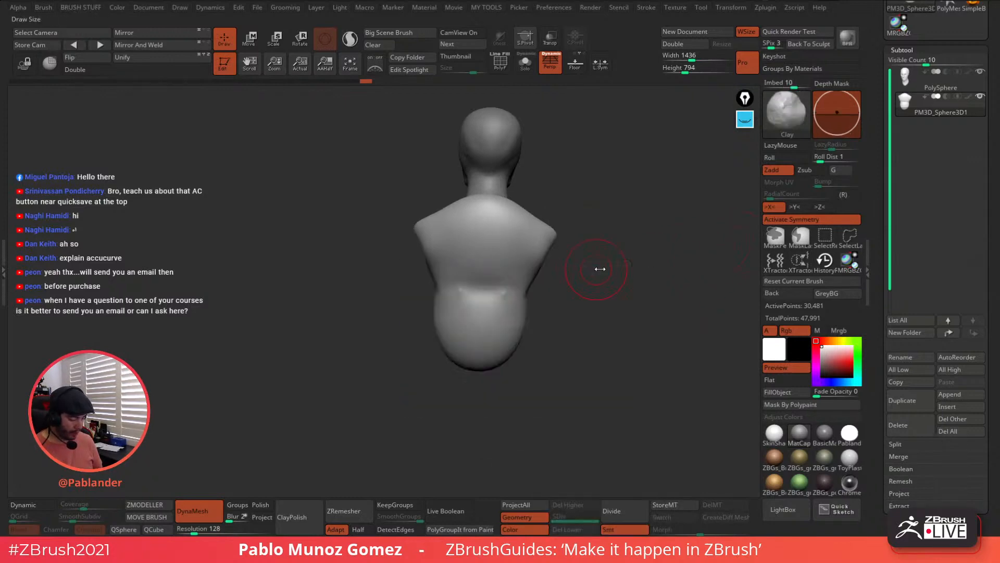
left_click_drag(594, 261, 495, 292)
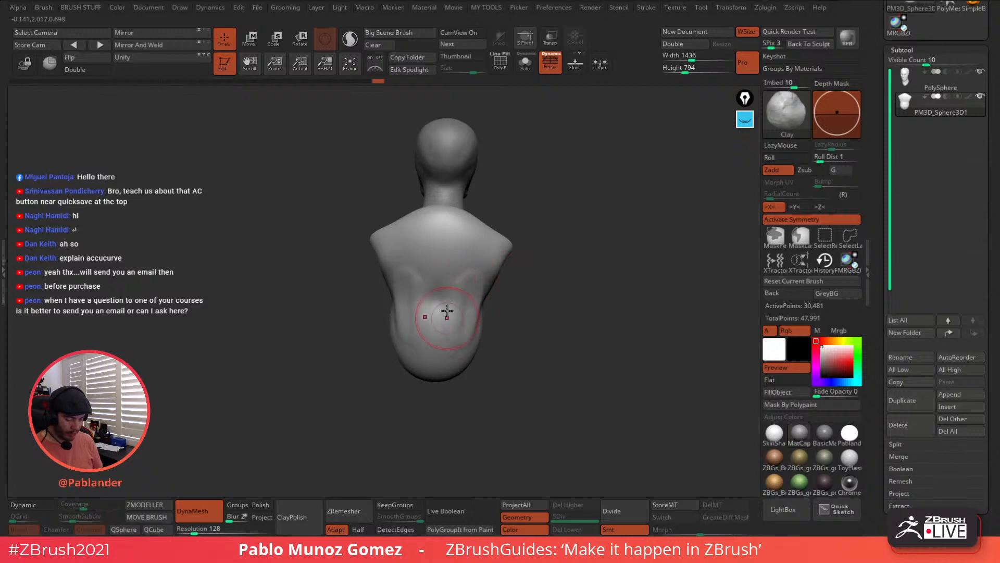
key("shift")
left_click_drag(462, 346, 452, 339, "shift")
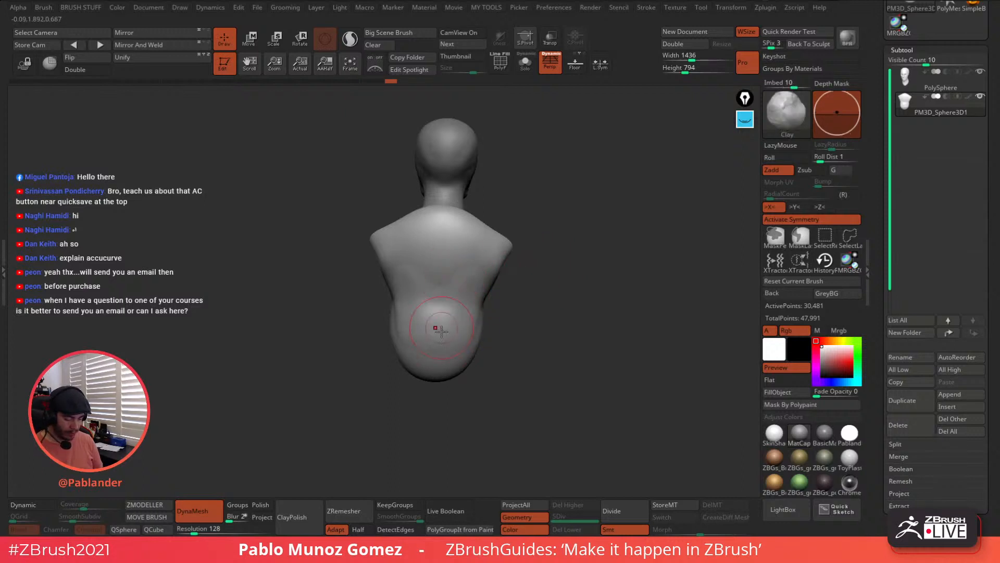
Blend the waist crease around the sides of the torso with Clay and Smooth strokes
right_click_drag(405, 330, 411, 284)
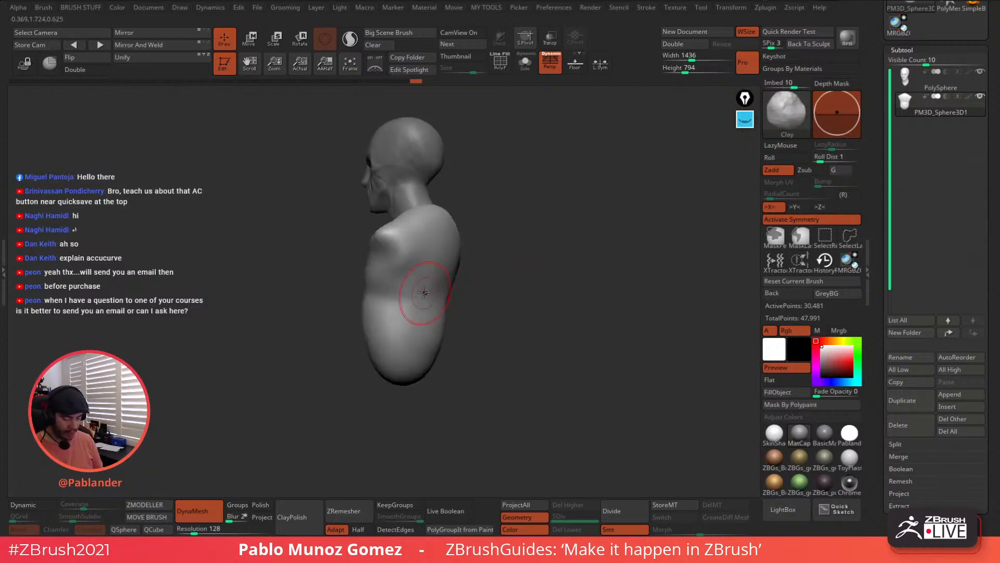
left_click_drag(418, 261, 406, 292, "shift")
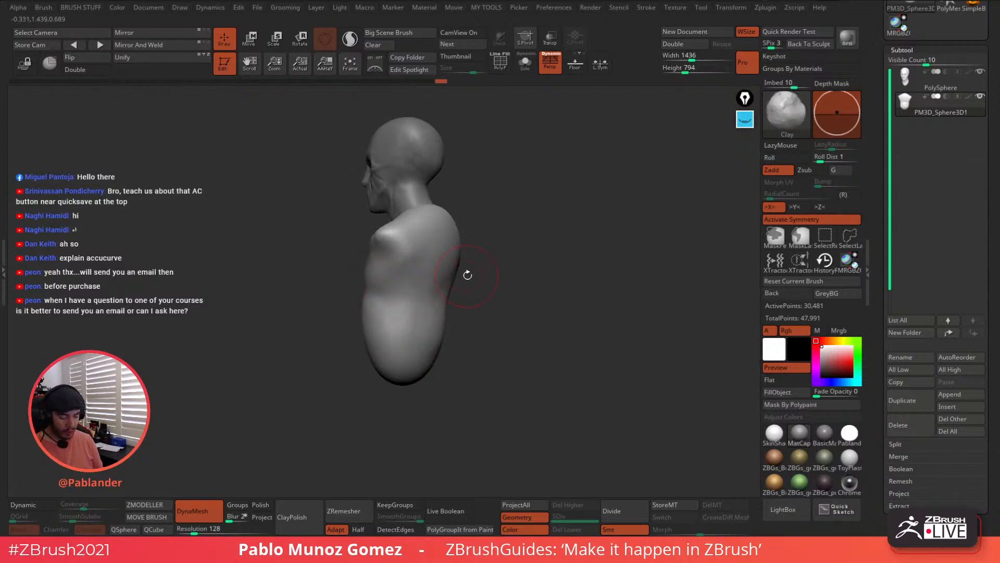
mouse_move(466, 273)
right_mouse_down()
mouse_move(477, 256)
mouse_move(458, 261)
right_mouse_up()
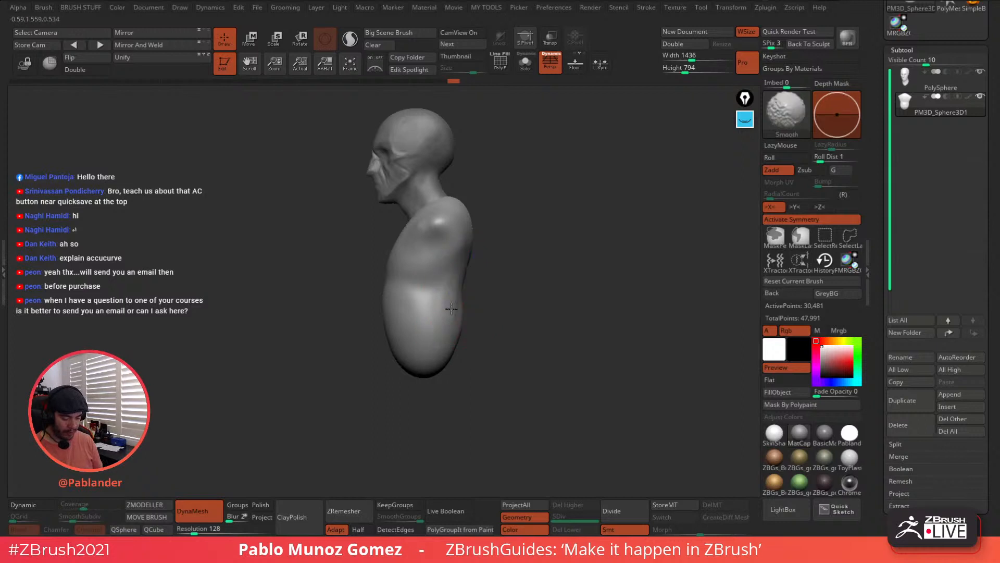
left_click_drag(440, 310, 516, 288, "shift")
mouse_move(516, 288)
right_mouse_down("shift")
mouse_move(504, 299)
mouse_move(603, 282)
mouse_move(604, 270)
mouse_move(548, 255)
mouse_move(503, 279)
right_mouse_up("shift")
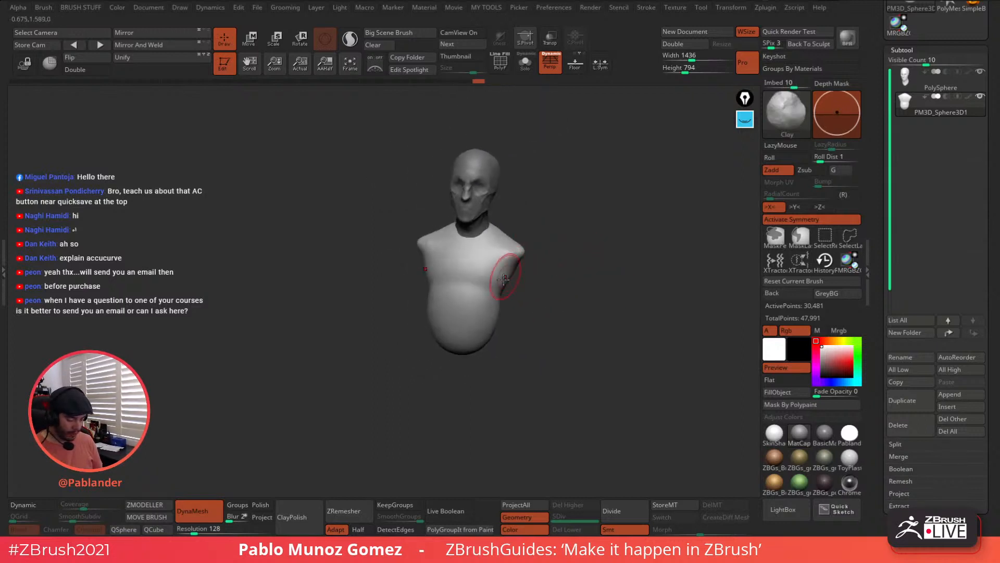
Fill and smooth the sides of the chest beneath the shoulders with Clay and Smooth strokes
left_click(506, 272)
key("shift")
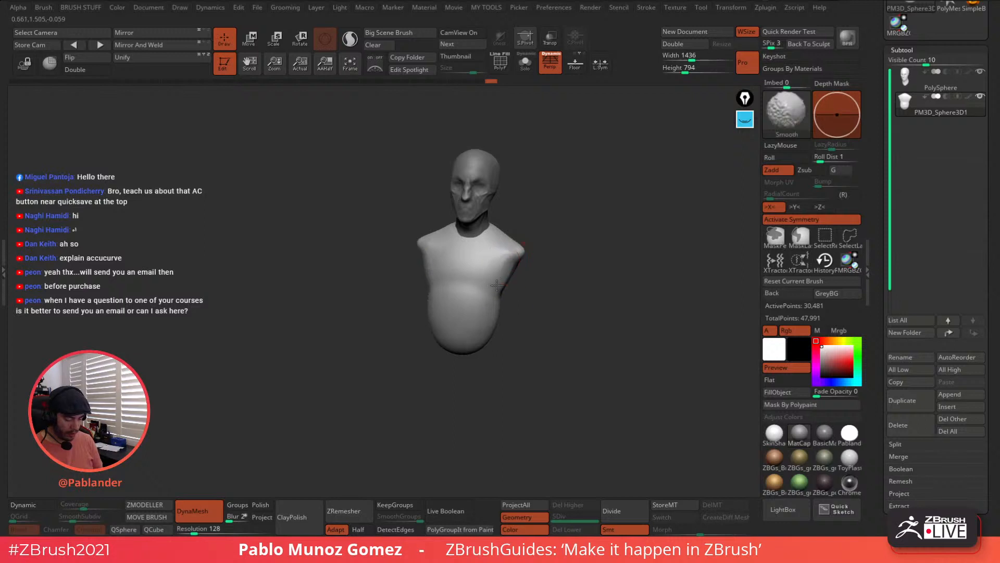
left_click_drag(497, 285, 540, 282, "shift")
mouse_move(540, 281)
right_mouse_down()
mouse_move(535, 263)
mouse_move(502, 297)
mouse_move(503, 265)
mouse_move(544, 267)
right_mouse_up()
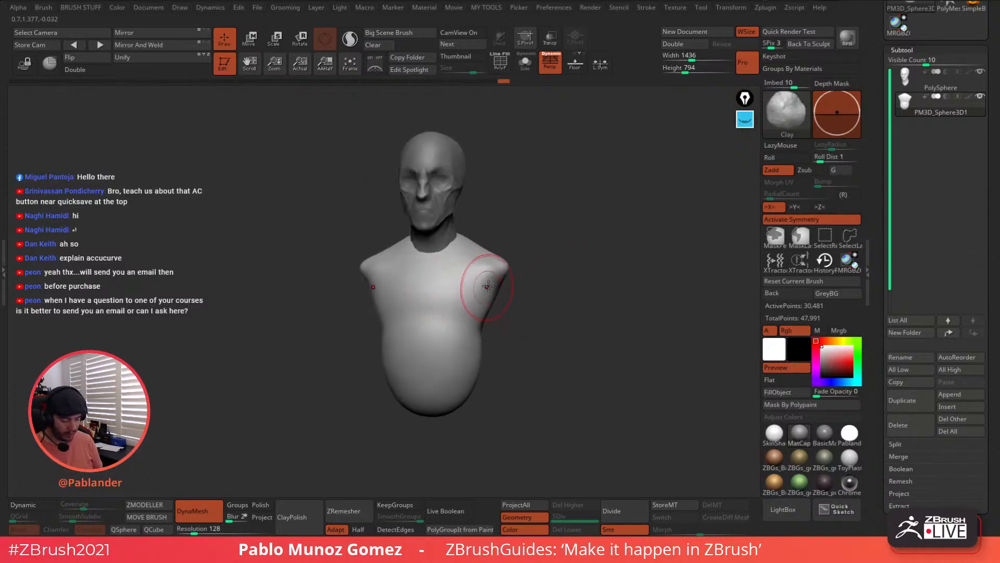
mouse_move(492, 281)
left_mouse_down()
mouse_move(424, 319)
mouse_move(440, 319)
mouse_move(458, 290)
mouse_move(451, 285)
left_mouse_up()
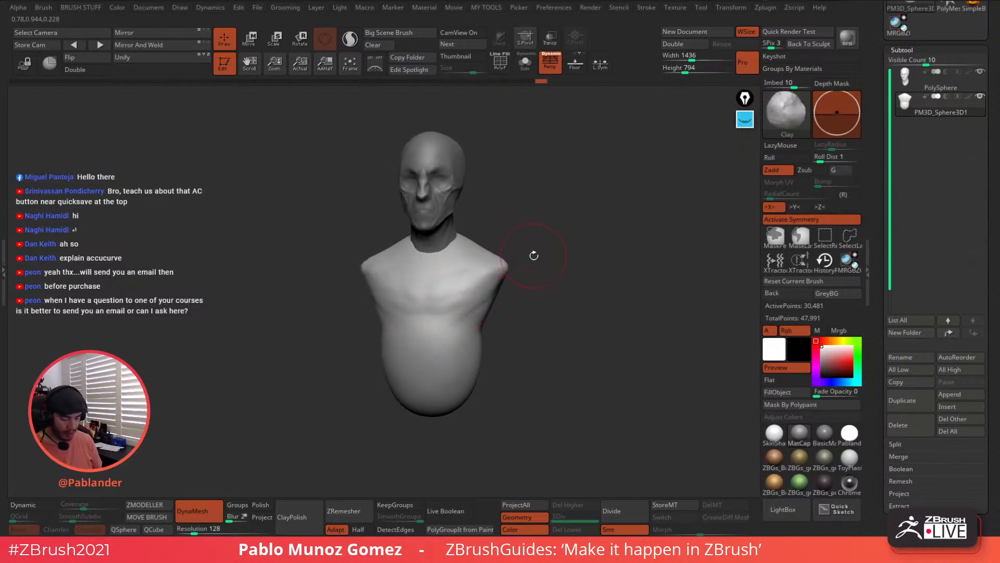
Taper the upper torso from the shoulders to the waist and build up the lower chest with the Clay brush
mouse_move(532, 257)
right_mouse_down()
mouse_move(551, 276)
mouse_move(506, 271)
right_mouse_up()
mouse_move(505, 271)
left_mouse_down("shift")
mouse_move(446, 312)
mouse_move(496, 264)
left_mouse_up("shift")
mouse_move(495, 264)
right_mouse_down("shift")
mouse_move(617, 226)
mouse_move(599, 212)
right_mouse_up("shift")
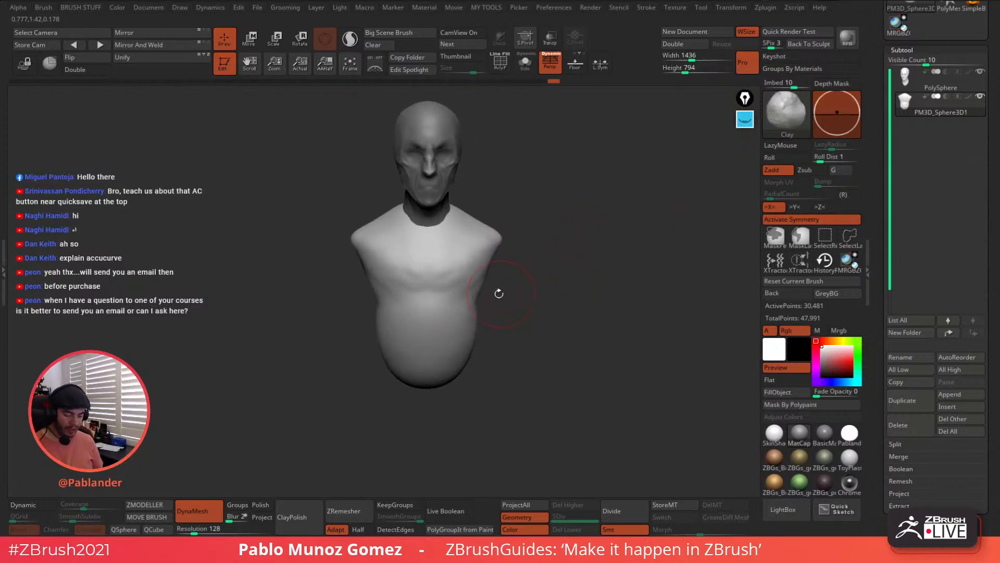
left_click_drag(380, 277, 388, 268)
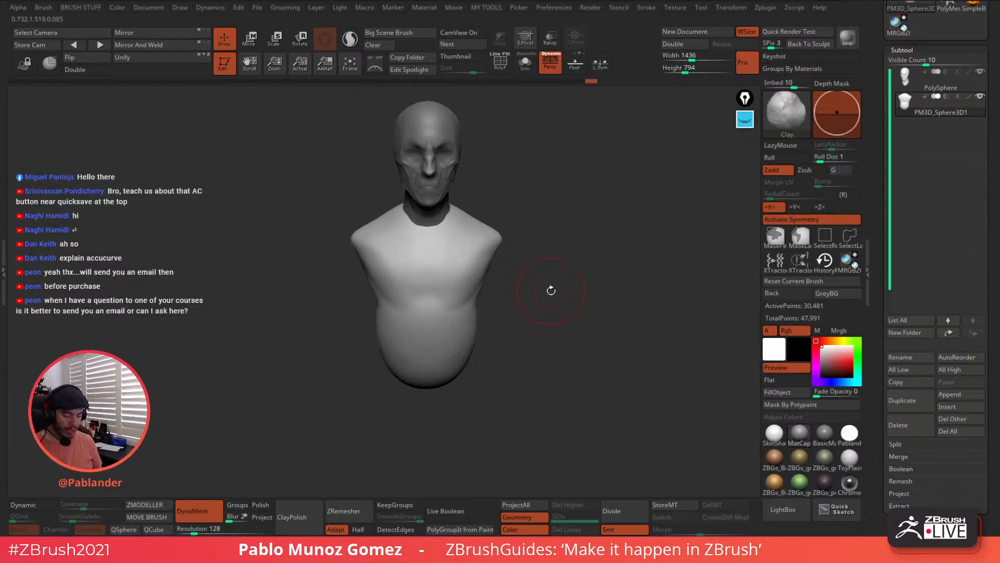
left_click_drag(546, 263, 490, 275)
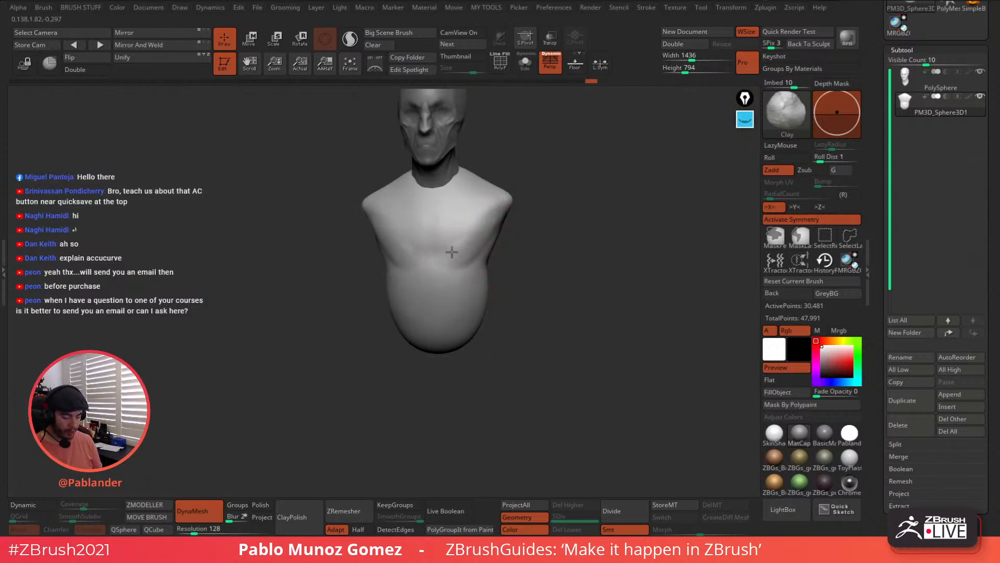
mouse_move(452, 252)
left_mouse_down()
mouse_move(446, 234)
mouse_move(494, 212)
mouse_move(505, 258)
left_mouse_up()
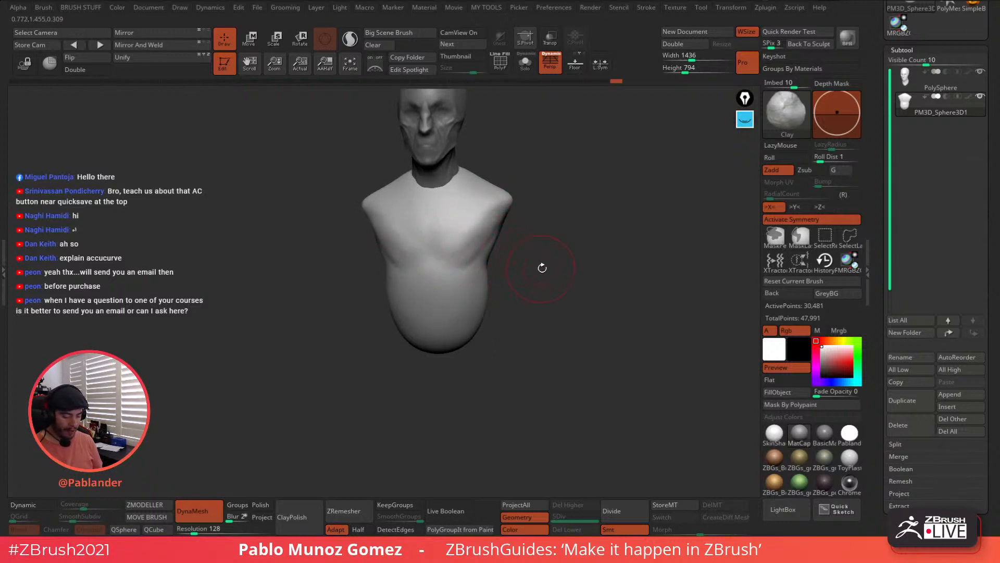
With the DamStandard brush and an adjusted draw size, carve the sternum line down the centre of the chest
key("b")
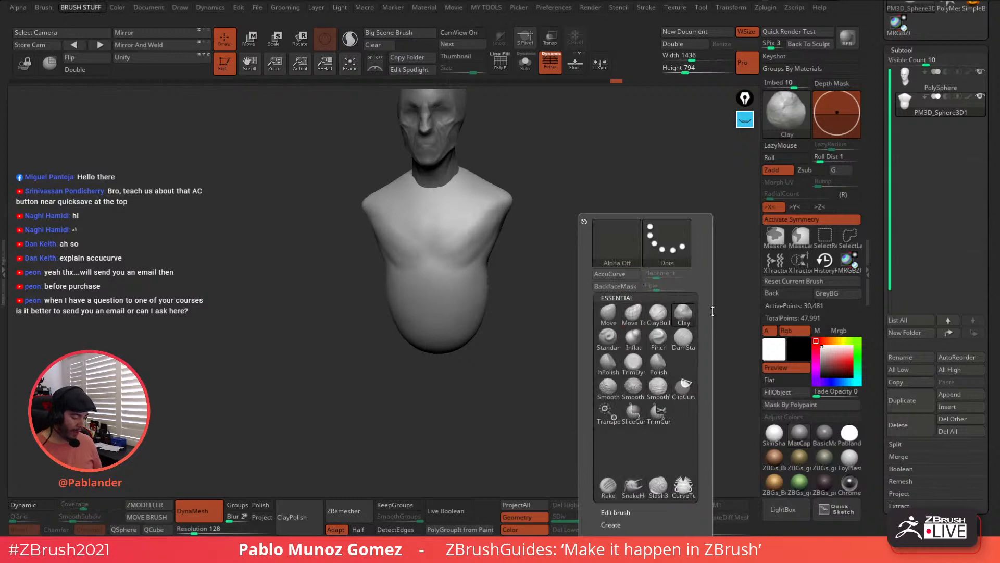
left_click(683, 338)
left_click_drag(615, 233, 595, 230)
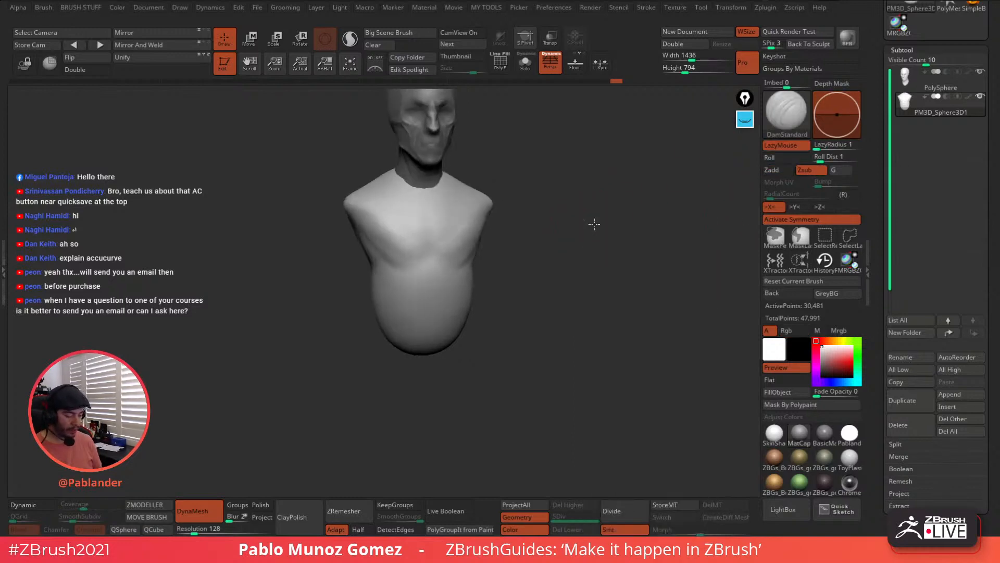
key("space")
key("space")
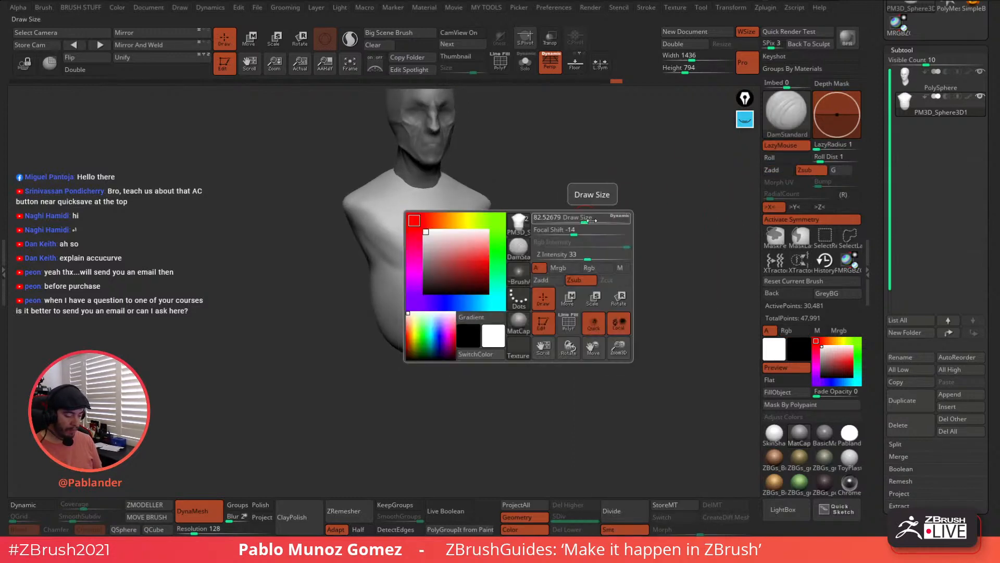
key("space")
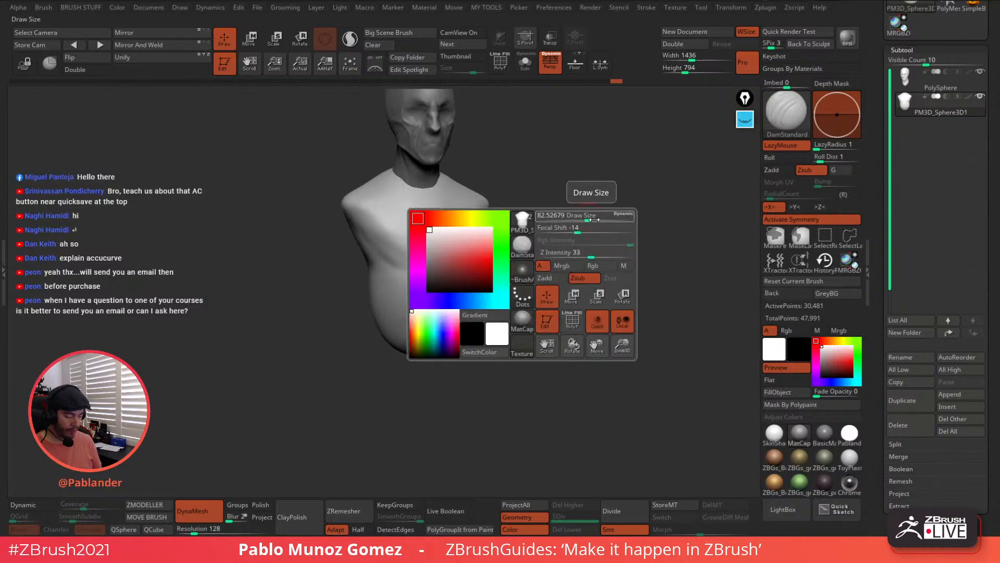
left_click_drag(591, 219, 597, 219)
left_click_drag(553, 253, 502, 258)
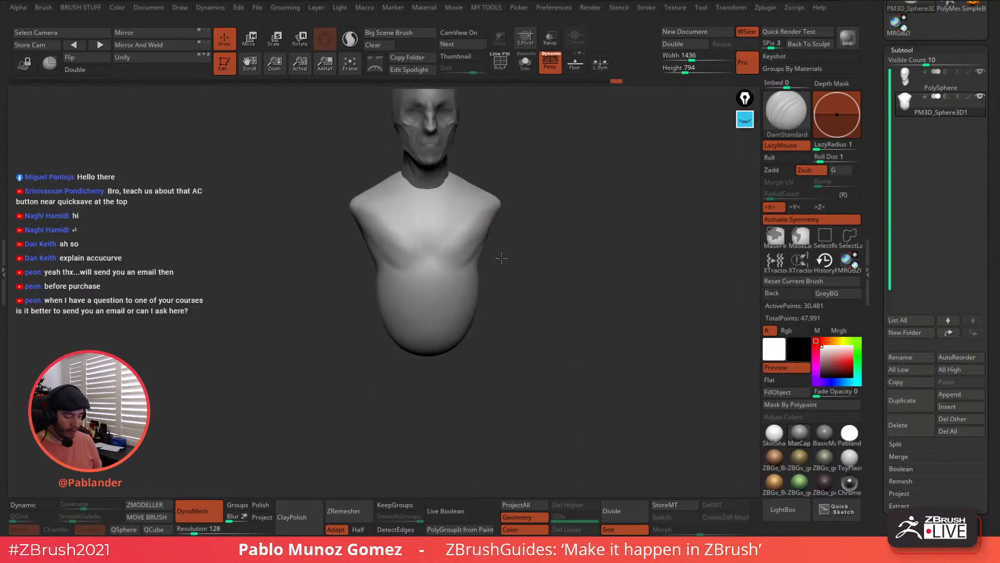
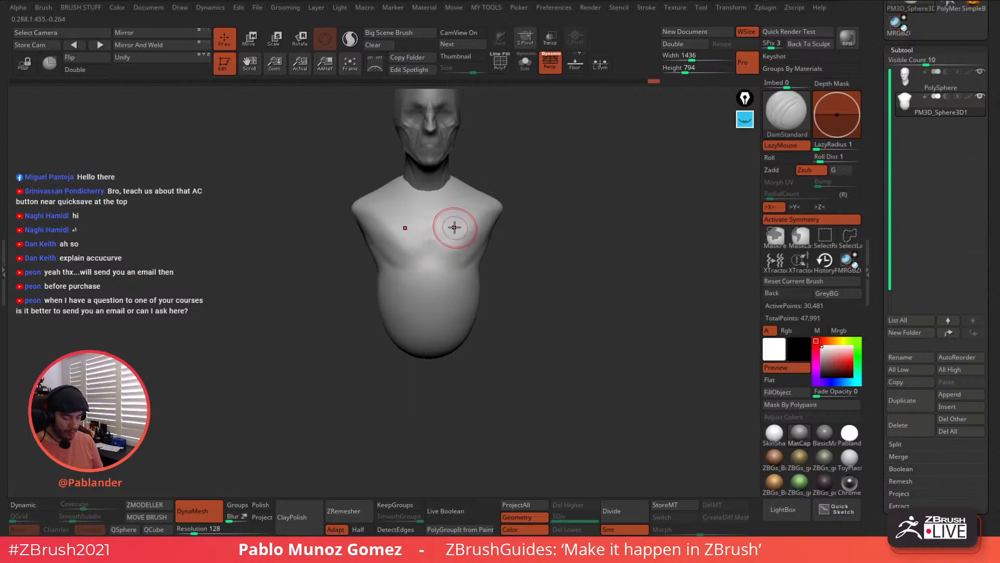
right_click_drag(454, 225, 461, 269, "alt")
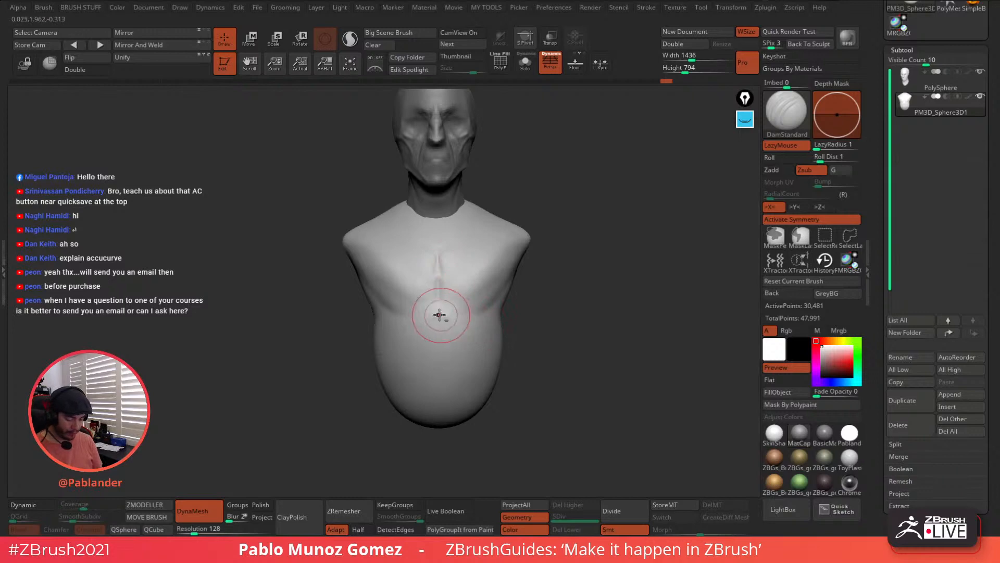
mouse_move(438, 314)
left_mouse_down()
mouse_move(453, 316)
mouse_move(448, 310)
left_mouse_up()
Carve the lower border of the ribcage from the front around the sides to the back and soften the groove
left_click_drag(587, 297, 558, 297)
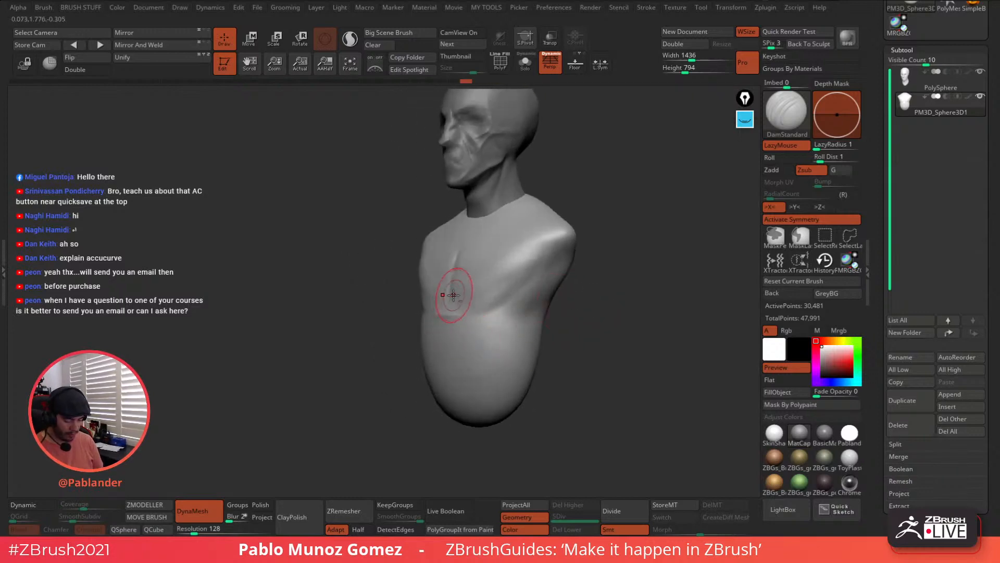
mouse_move(464, 328)
left_mouse_down()
mouse_move(552, 326)
mouse_move(625, 303)
left_mouse_up()
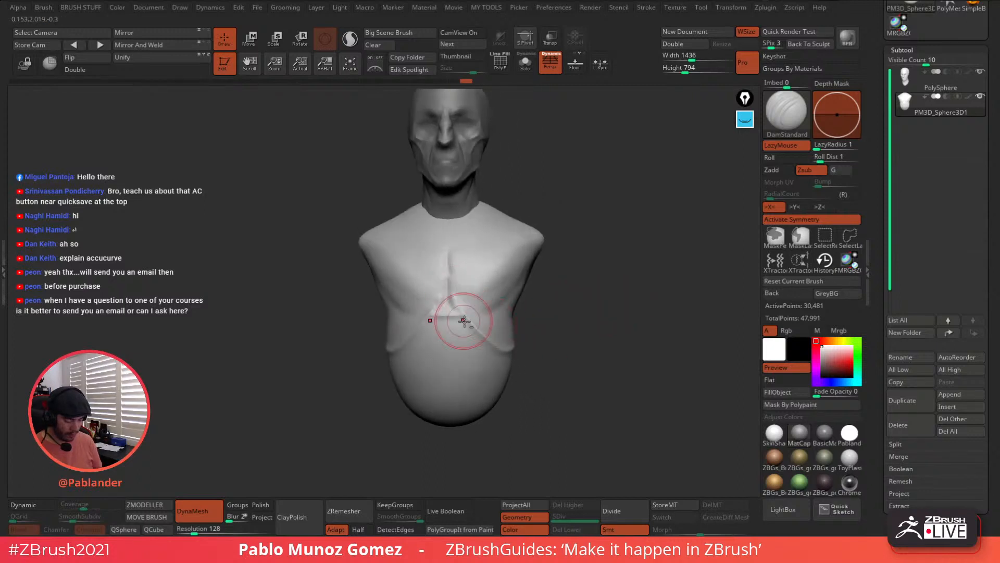
mouse_move(541, 309)
left_mouse_down()
mouse_move(582, 327)
mouse_move(567, 327)
mouse_move(543, 303)
mouse_move(490, 352)
mouse_move(534, 317)
left_mouse_up()
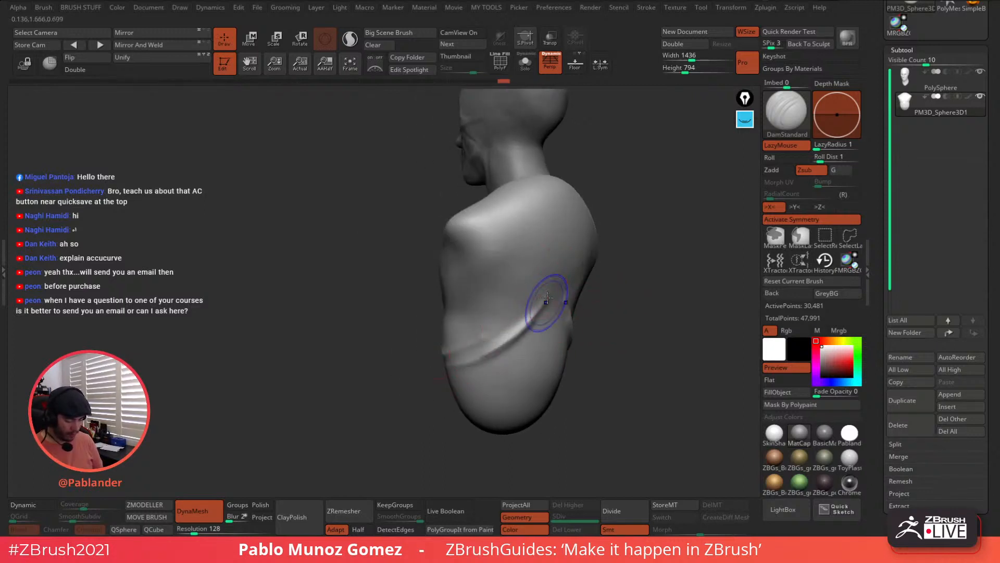
left_click_drag(454, 359, 495, 337, "shift")
mouse_move(583, 297)
left_mouse_down()
mouse_move(594, 307)
mouse_move(565, 299)
mouse_move(560, 328)
mouse_move(607, 297)
mouse_move(580, 304)
left_mouse_up()
Define the front ribcage arch and the lower edges of the pectorals with DamStandard strokes
key("space")
left_click_drag(657, 245, 573, 306)
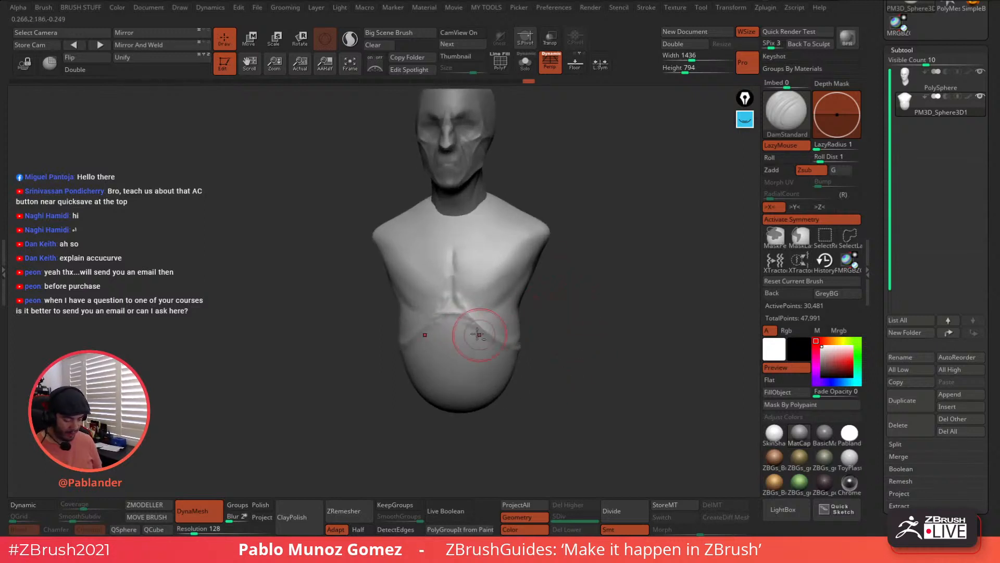
left_click_drag(528, 281, 545, 276)
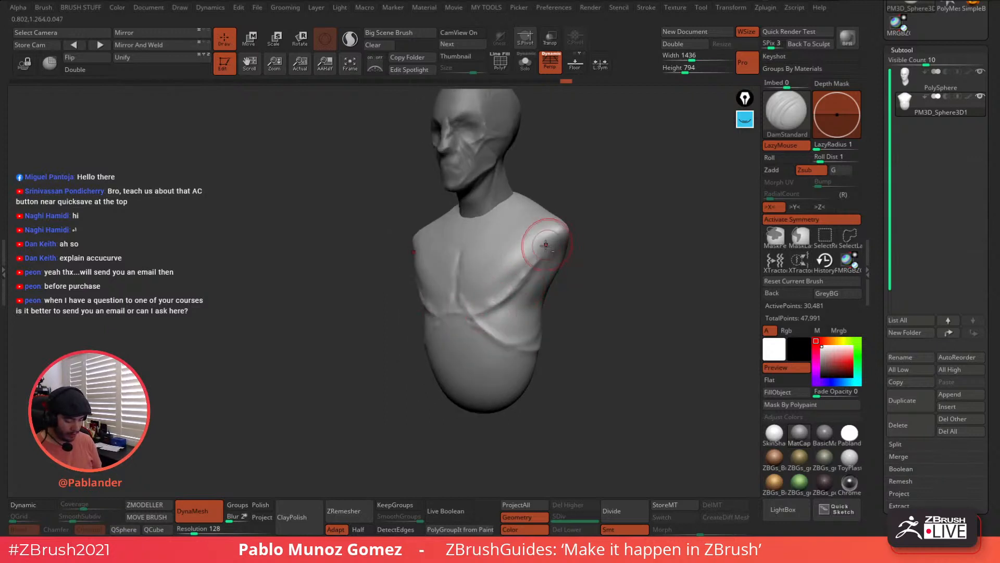
Smooth the chest grooves and build up the side of the ribcage with a resized Clay brush
key("shift")
mouse_move(576, 304)
left_mouse_down("shift")
mouse_move(595, 302)
mouse_move(621, 252)
left_mouse_up("shift")
key("space")
left_click(633, 314)
key("space")
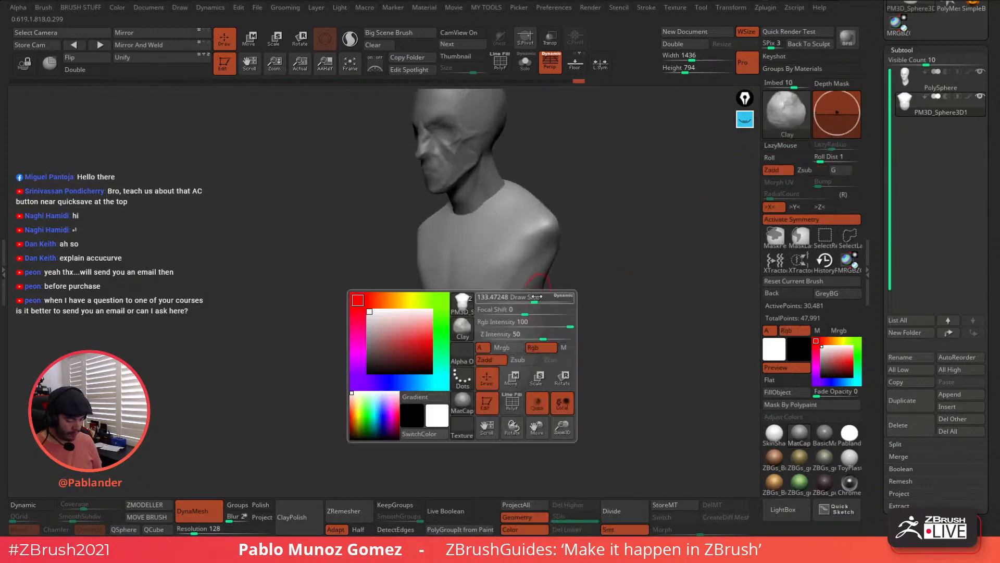
key("space")
key("space")
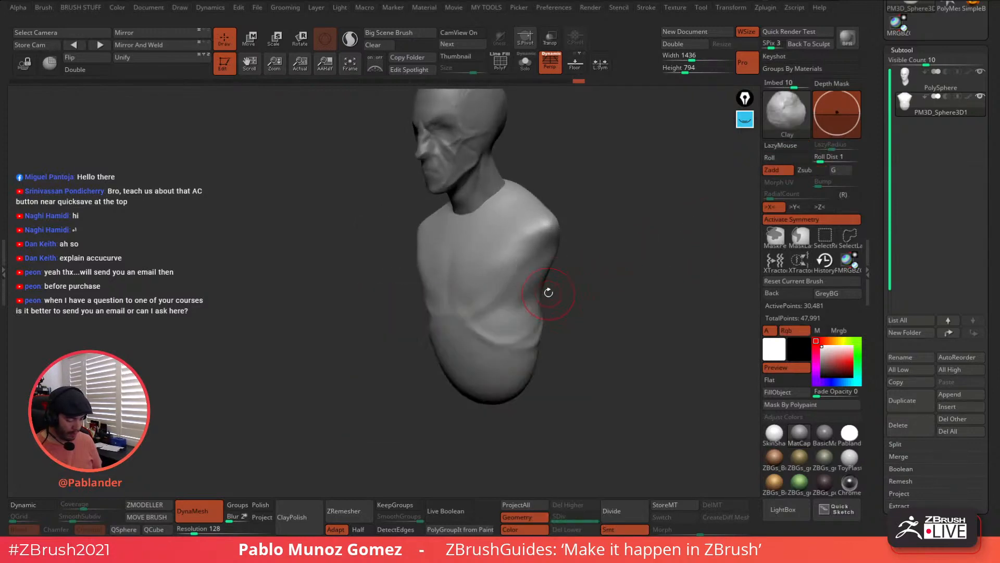
left_click_drag(614, 277, 580, 268)
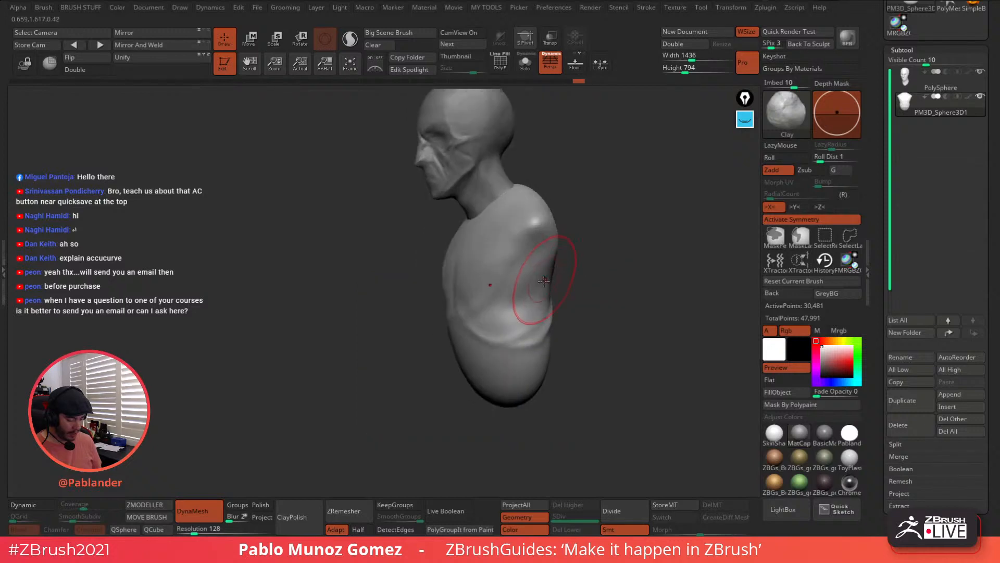
Readjust the Clay draw size and fill and smooth the flank along the ribcage's lower border
key("space")
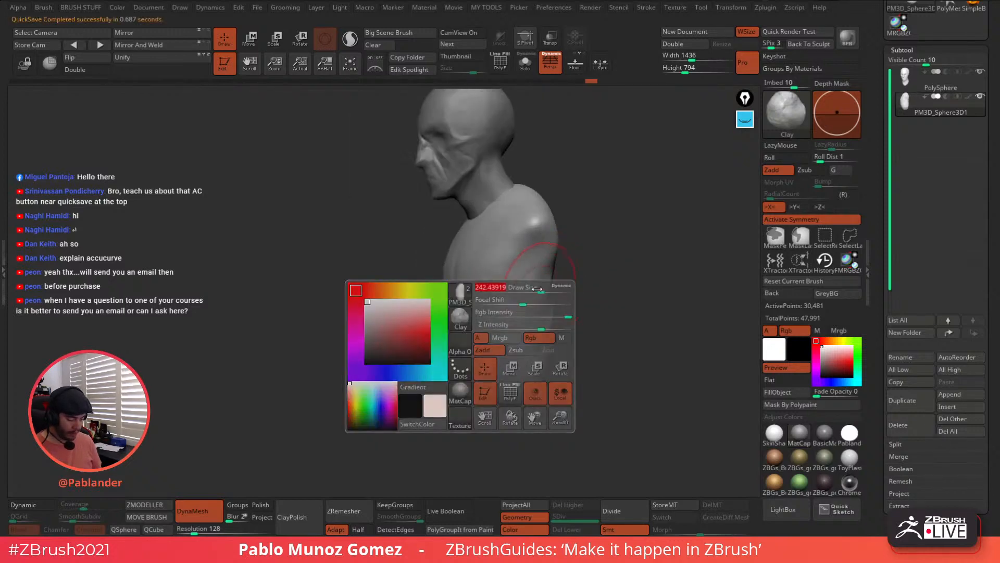
key("space")
key("space")
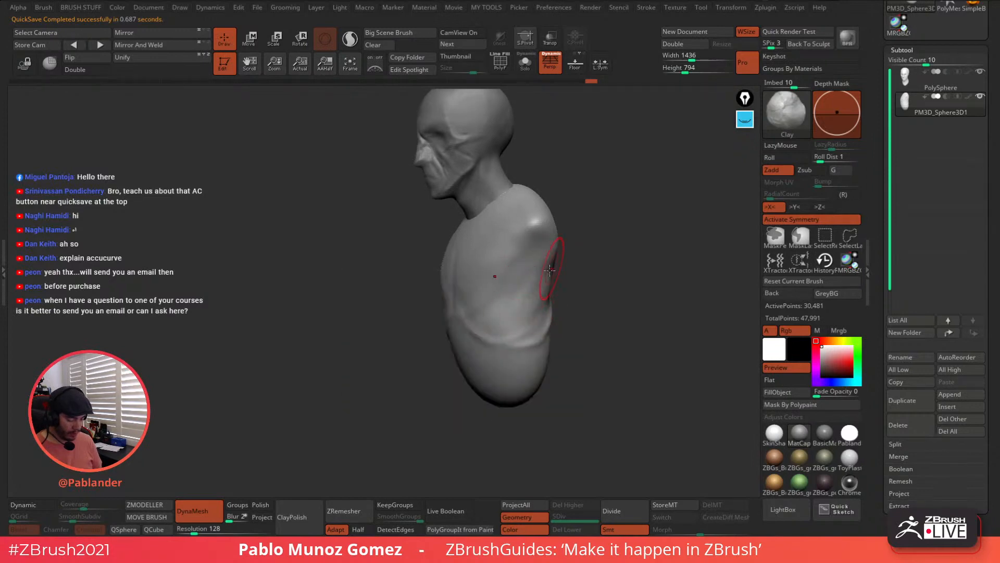
left_click_drag(520, 330, 540, 328)
right_click_drag(539, 328, 565, 313)
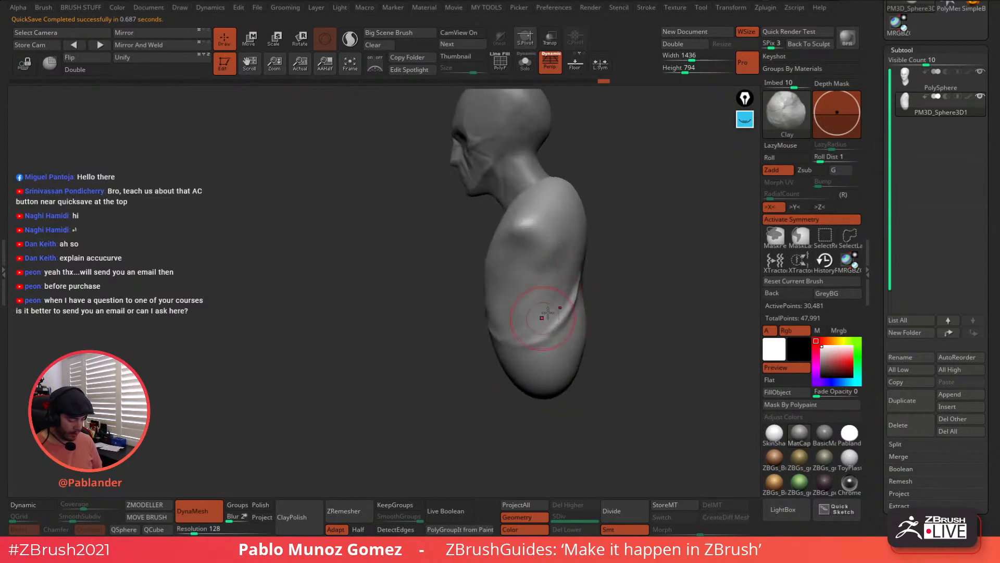
left_click_drag(519, 319, 547, 299)
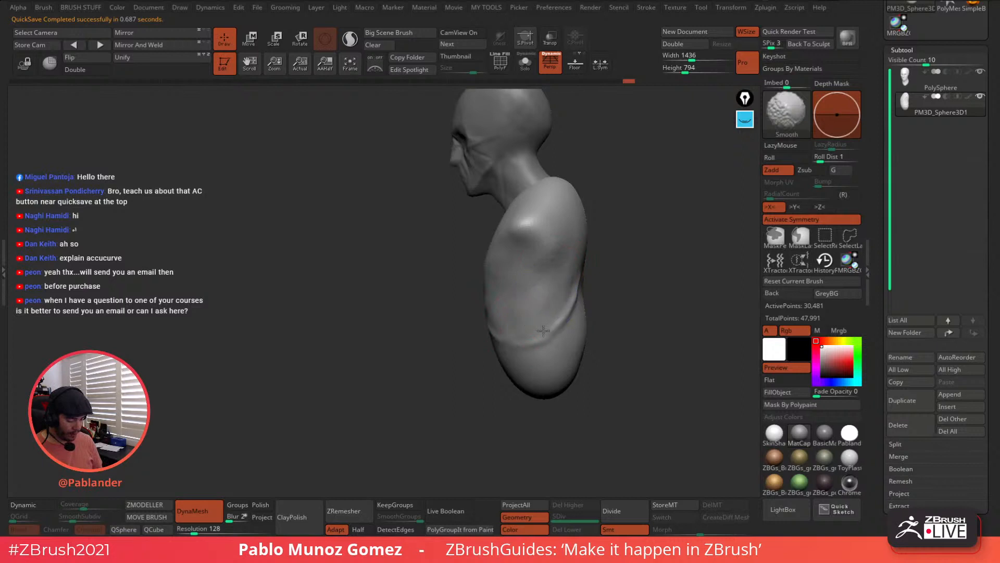
right_click_drag(583, 275, 509, 329)
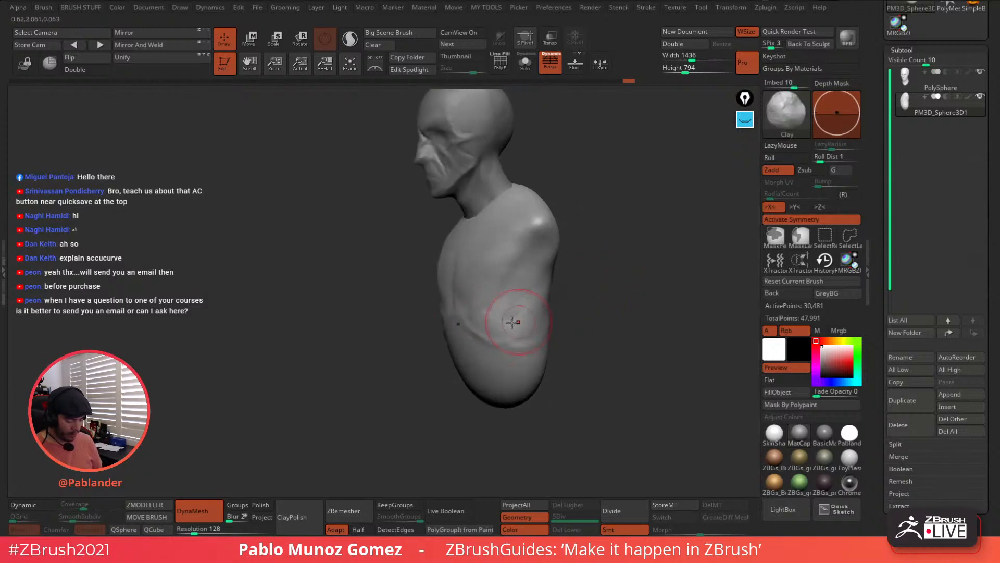
Refine the abdomen below the ribcage arch and shape the upper back and trapezius with Clay and Smooth strokes
mouse_move(574, 296)
right_mouse_down()
mouse_move(532, 330)
mouse_move(534, 282)
mouse_move(499, 262)
right_mouse_up()
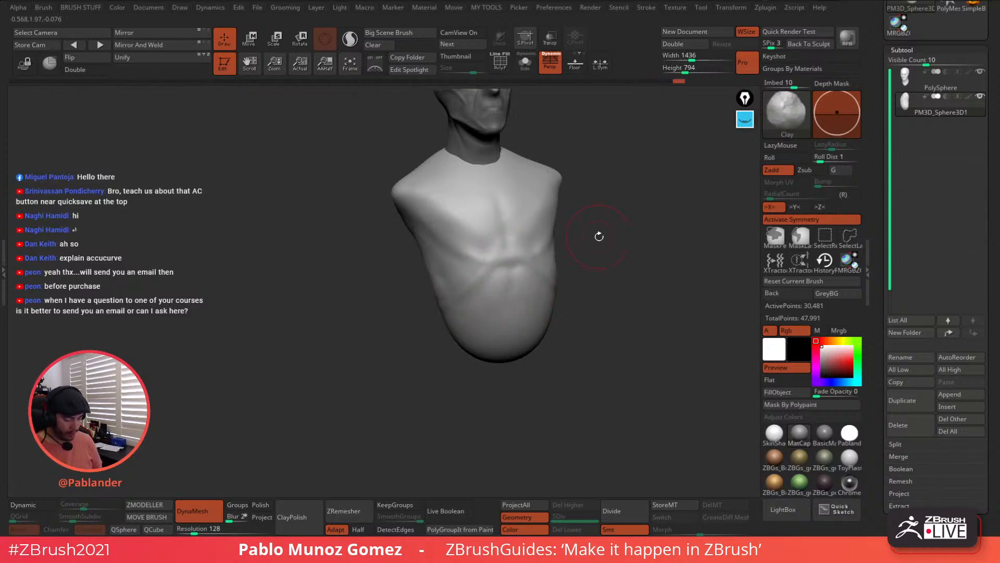
right_click_drag(599, 236, 534, 268)
mouse_move(609, 263)
right_mouse_down("shift")
mouse_move(598, 245)
mouse_move(504, 312)
right_mouse_up("shift")
right_click_drag(587, 254, 531, 290)
mouse_move(574, 259)
right_mouse_down()
mouse_move(572, 292)
mouse_move(532, 218)
mouse_move(551, 214)
mouse_move(541, 264)
mouse_move(499, 224)
right_mouse_up()
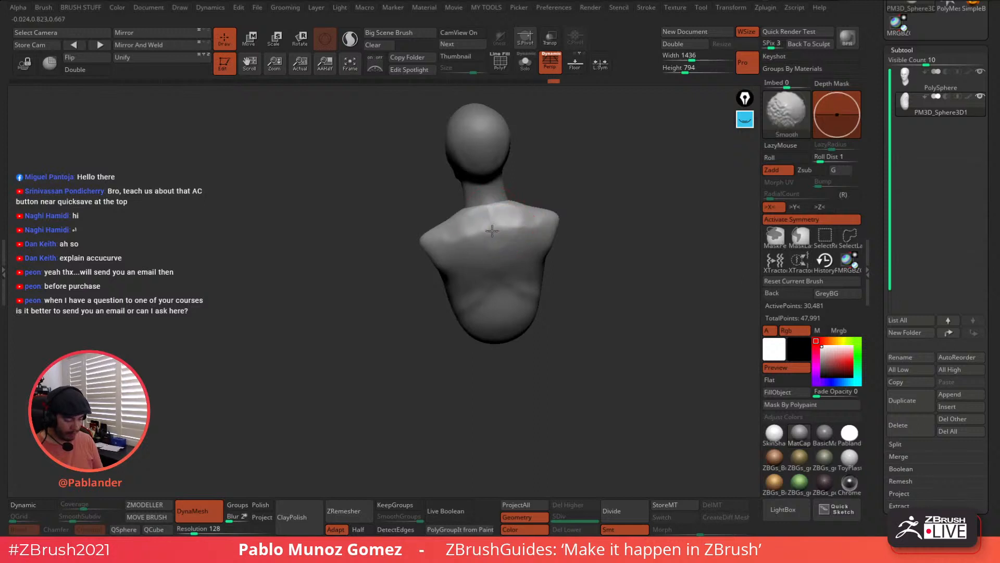
Sculpt the spine and shoulder blade areas of the upper back with the Clay brush
right_click_drag(512, 231, 521, 255, "ctrl")
left_click_drag(555, 215, 498, 241, "alt")
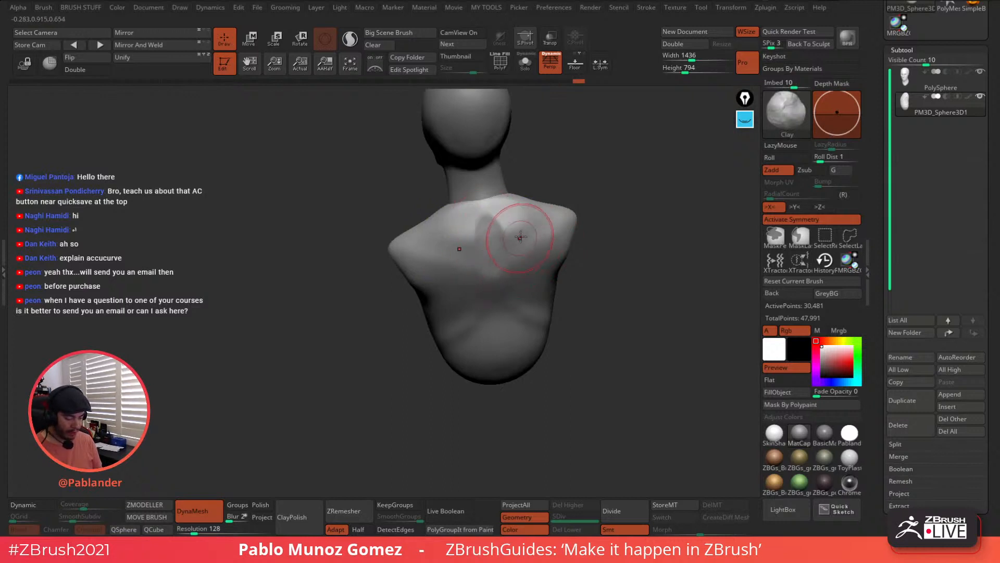
mouse_move(521, 237)
right_mouse_down()
mouse_move(551, 230)
mouse_move(585, 200)
mouse_move(560, 267)
mouse_move(581, 297)
right_mouse_up()
Undo the last Clay strokes on the upper back and shoulder
key("ctrl")
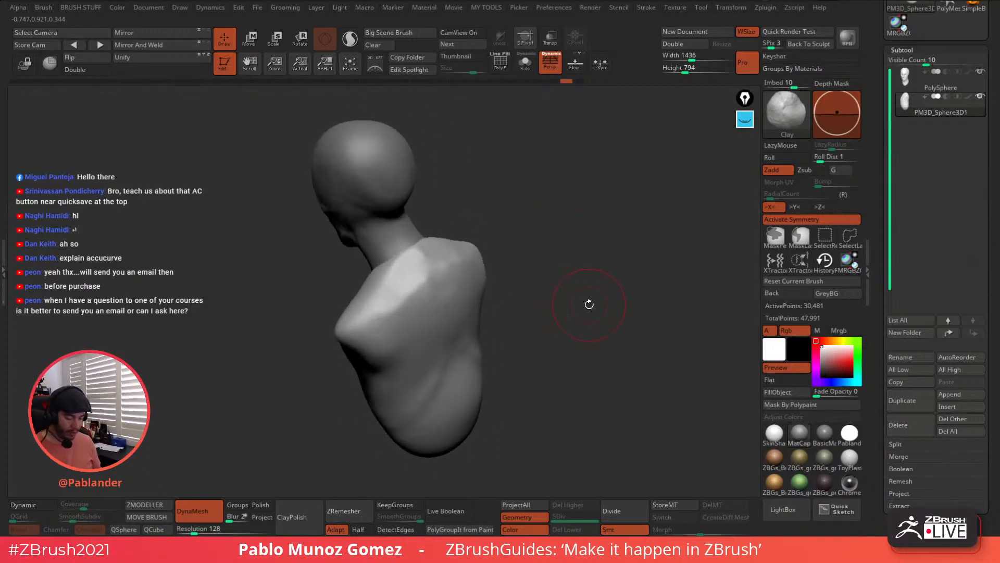
key("ctrl+z")
key("ctrl+z")
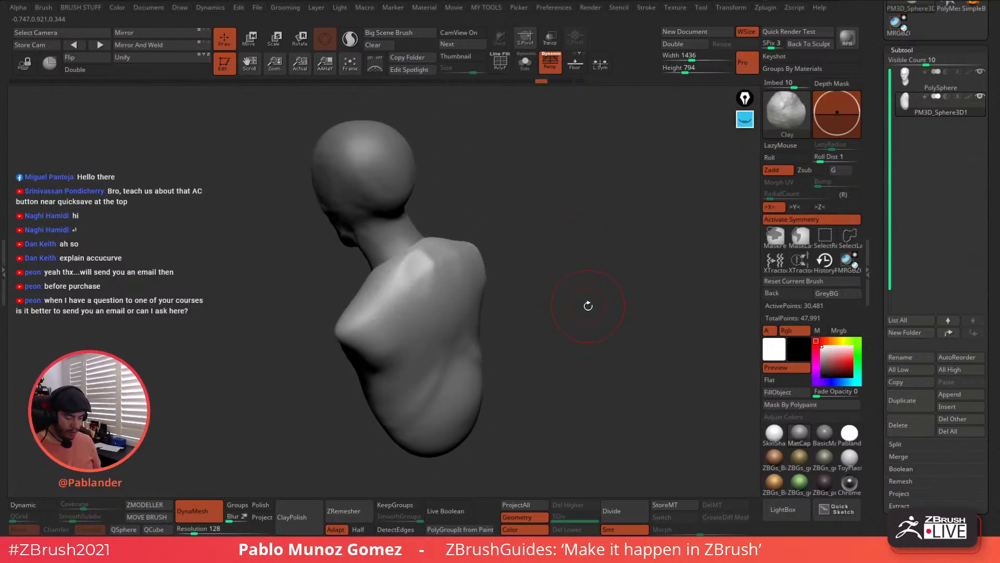
key("ctrl+z")
Clip off the rounded upper back of the torso diagonally behind the neck with ClipCurve and smooth the cut
mouse_move(580, 297)
right_mouse_down()
mouse_move(592, 283)
mouse_move(564, 301)
right_mouse_up()
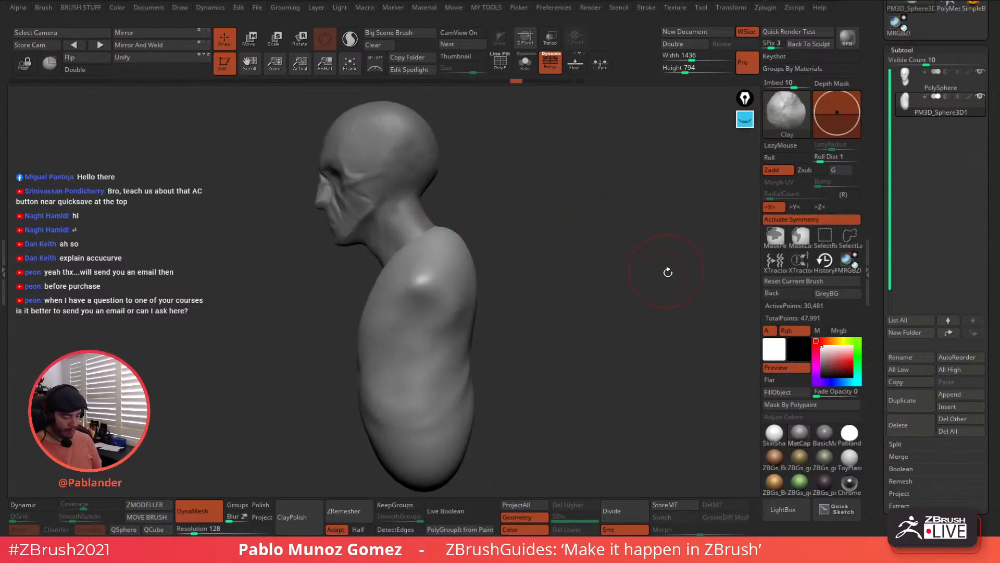
key("space")
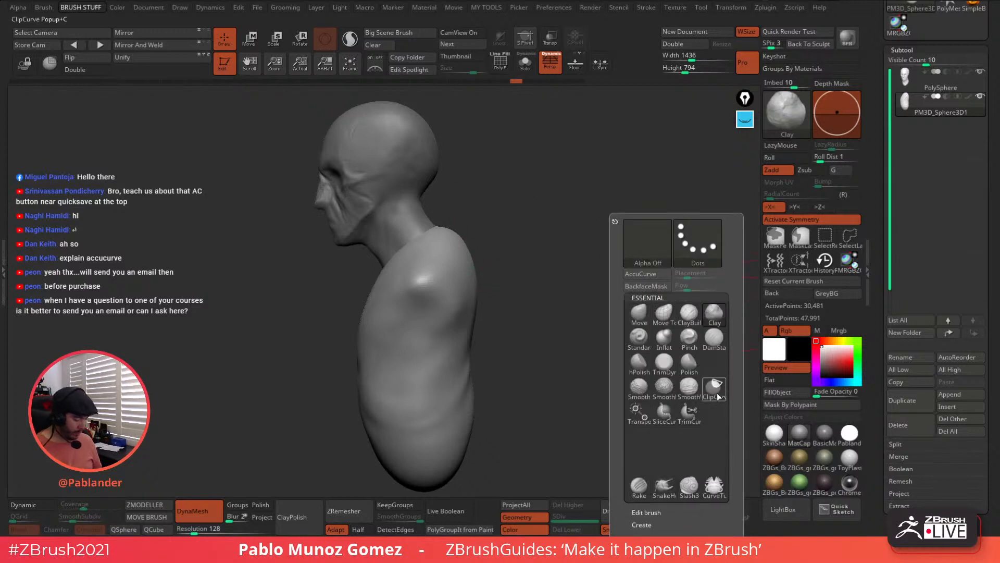
left_click(715, 389)
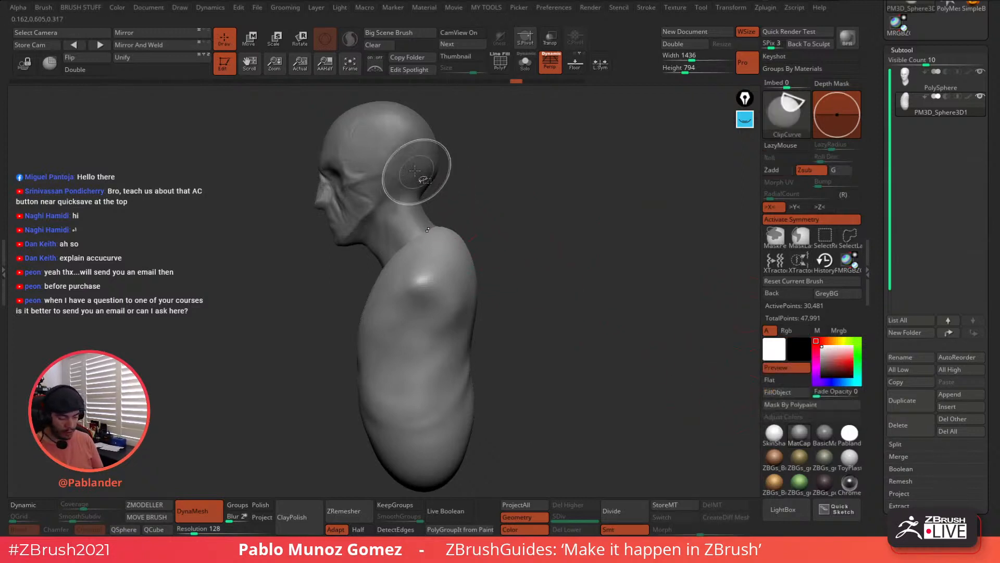
left_click_drag(396, 137, 483, 286, "ctrl+shift")
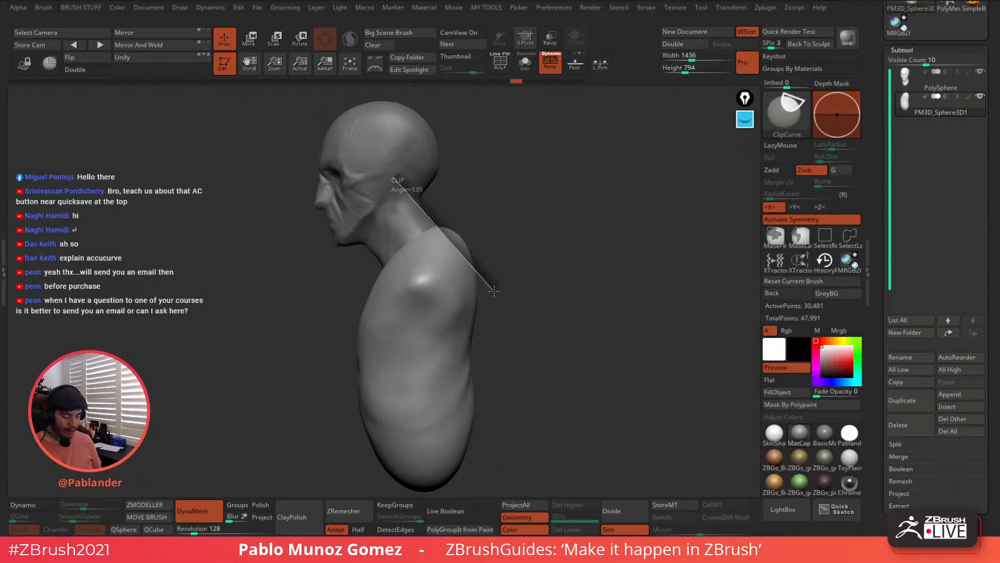
left_click_drag(493, 292, 493, 292, "ctrl+shift")
mouse_move(546, 367)
left_mouse_down()
mouse_move(557, 311)
mouse_move(547, 274)
left_mouse_up()
key("shift")
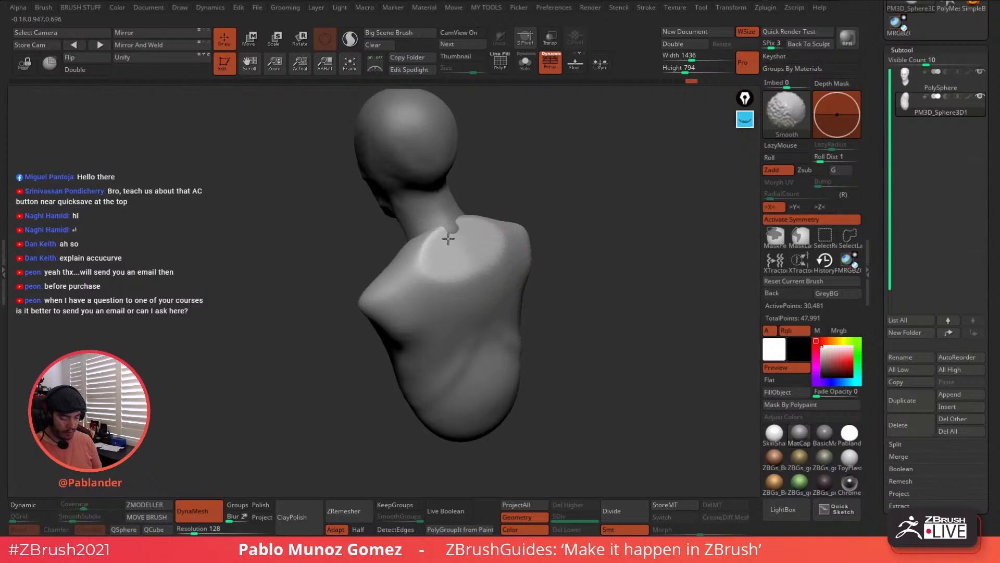
left_click_drag(567, 197, 569, 215)
Pull the torso's upper back up against the base of the neck with the Move brush
key("b")
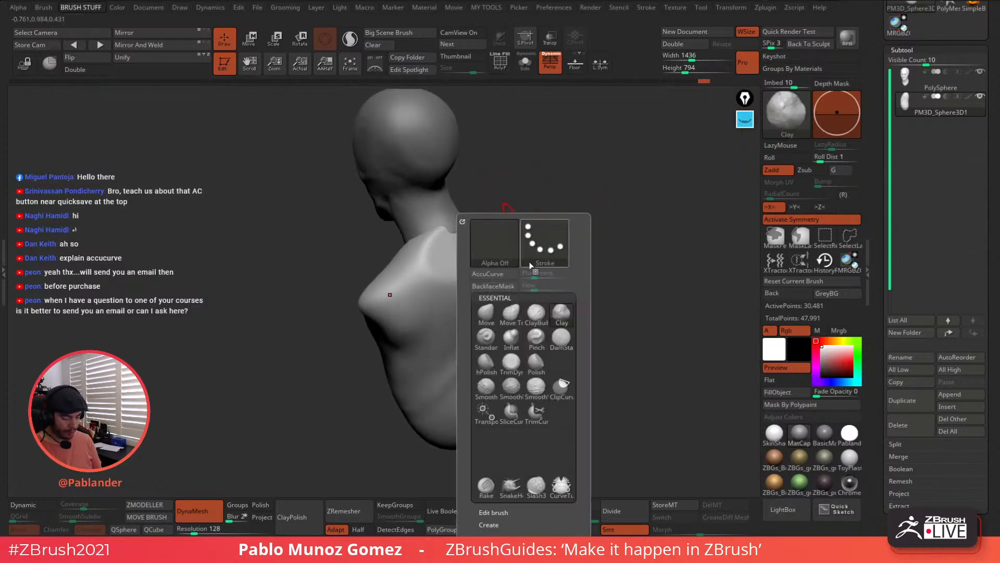
key("m")
key("v")
left_click(459, 231, "alt")
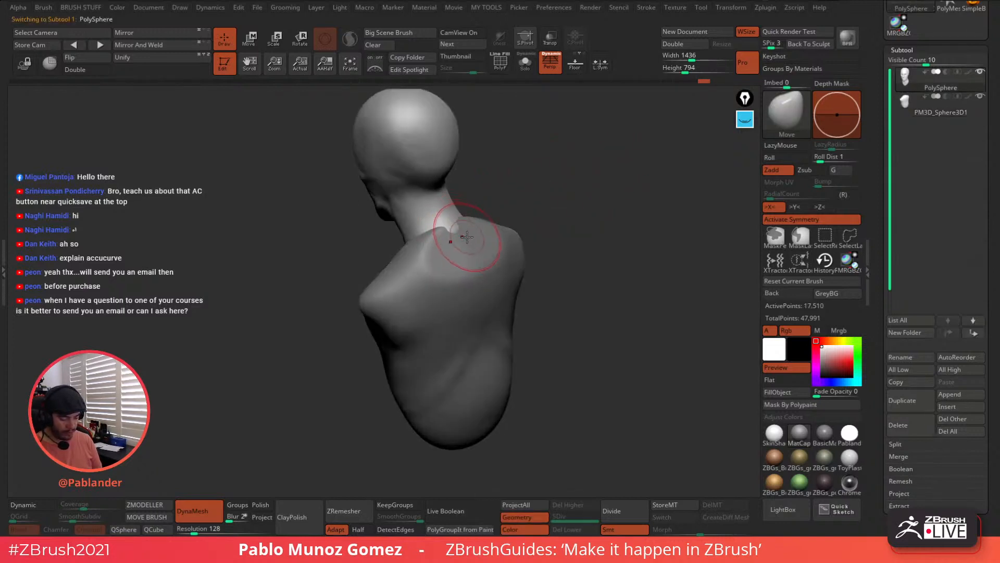
left_click(460, 238, "alt")
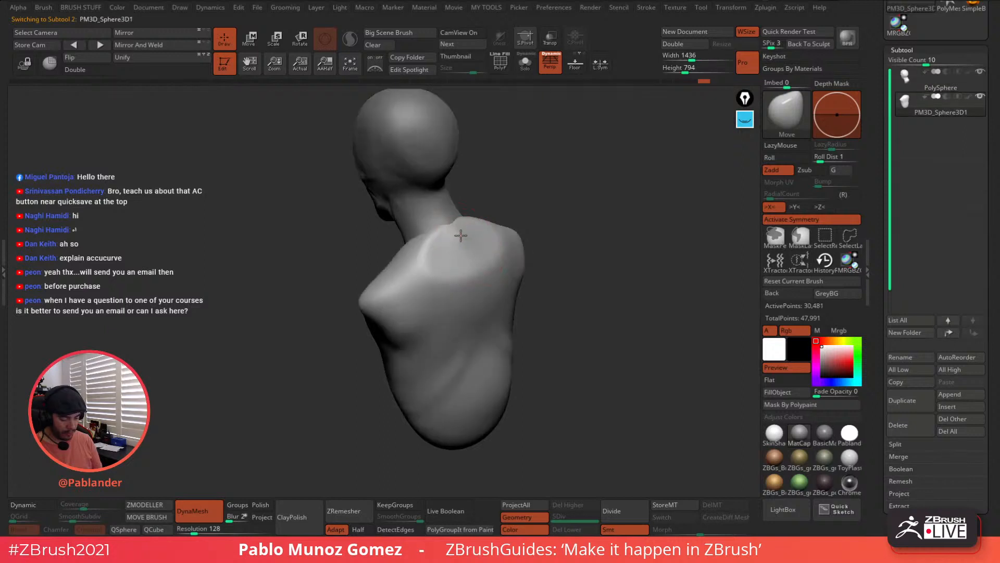
left_click_drag(460, 235, 459, 233)
Flatten the trapezius slope toward the shoulder with TrimDynamic and smooth it
key("b")
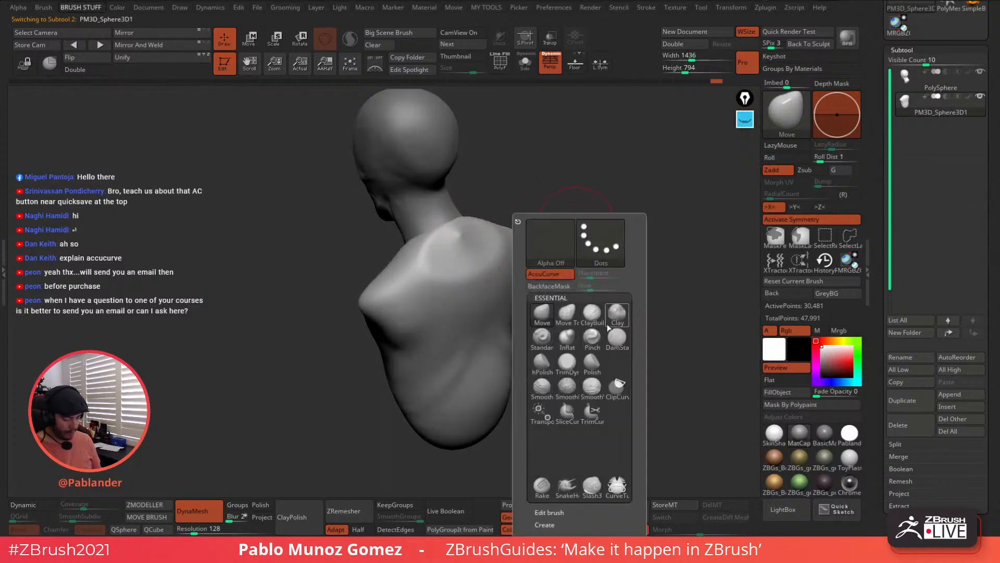
left_click(573, 365)
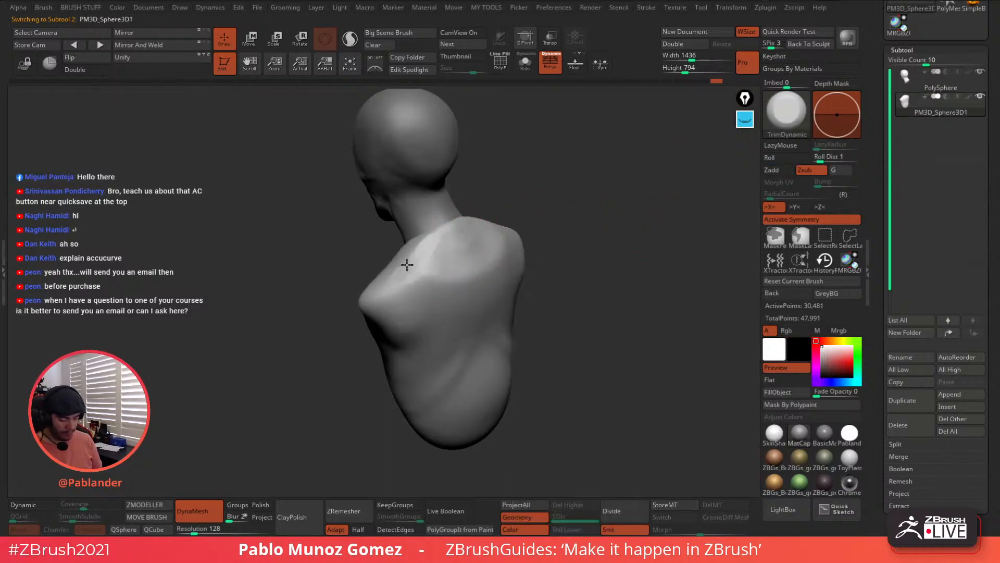
left_click_drag(406, 265, 426, 281)
left_click_drag(442, 246, 411, 286, "shift")
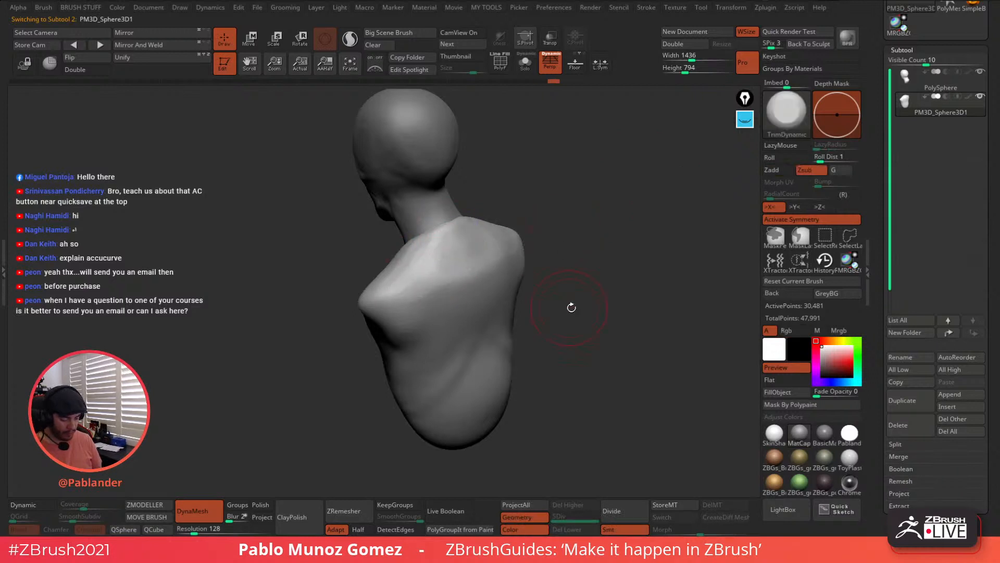
Append a Cylinder3D as a new subtool and make it the active one
left_click_drag(572, 307, 499, 309)
mouse_move(611, 276)
left_mouse_down()
mouse_move(568, 276)
mouse_move(544, 350)
left_mouse_up()
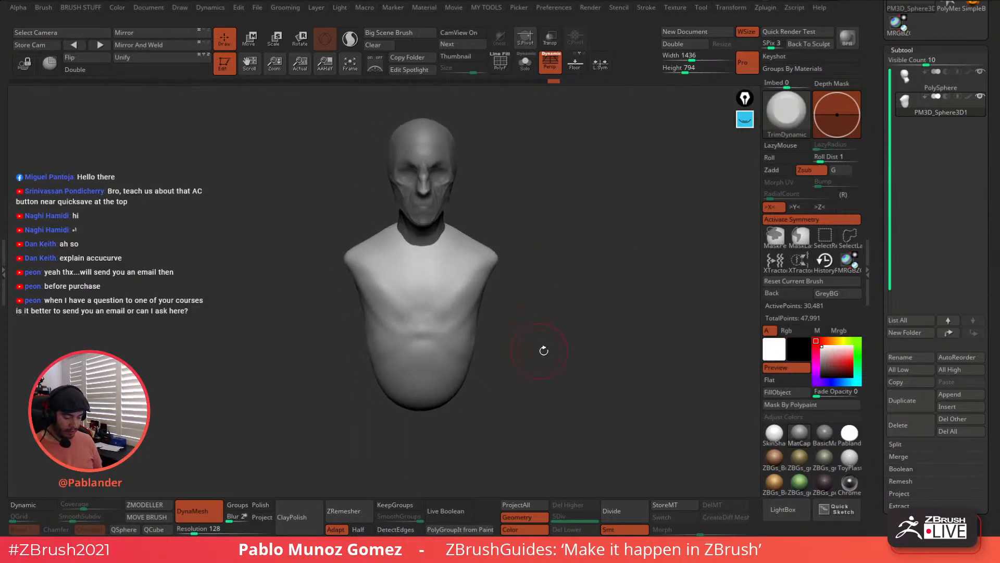
left_click(961, 394)
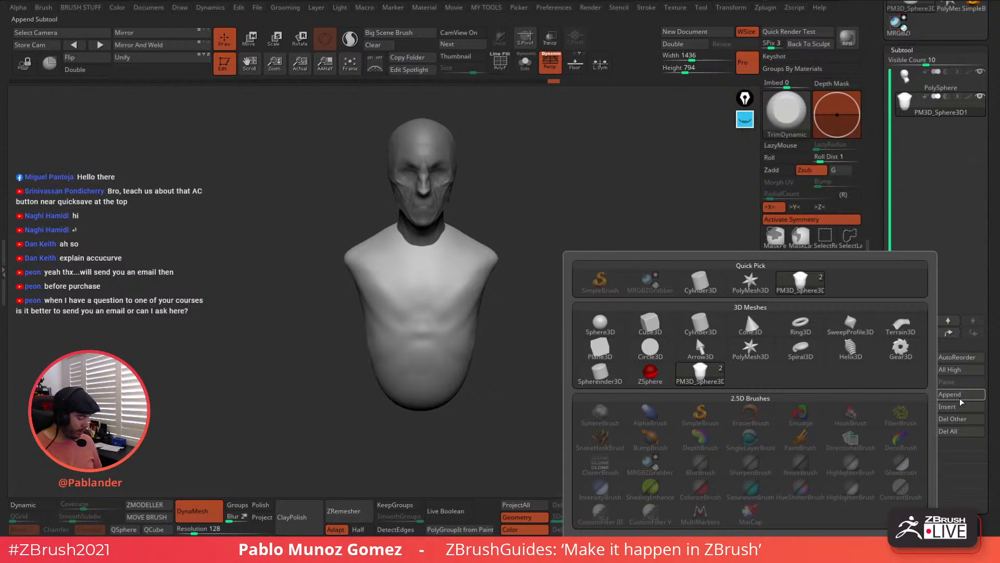
left_click(700, 324)
left_click(937, 136)
right_click_drag(591, 284, 576, 267, "ctrl")
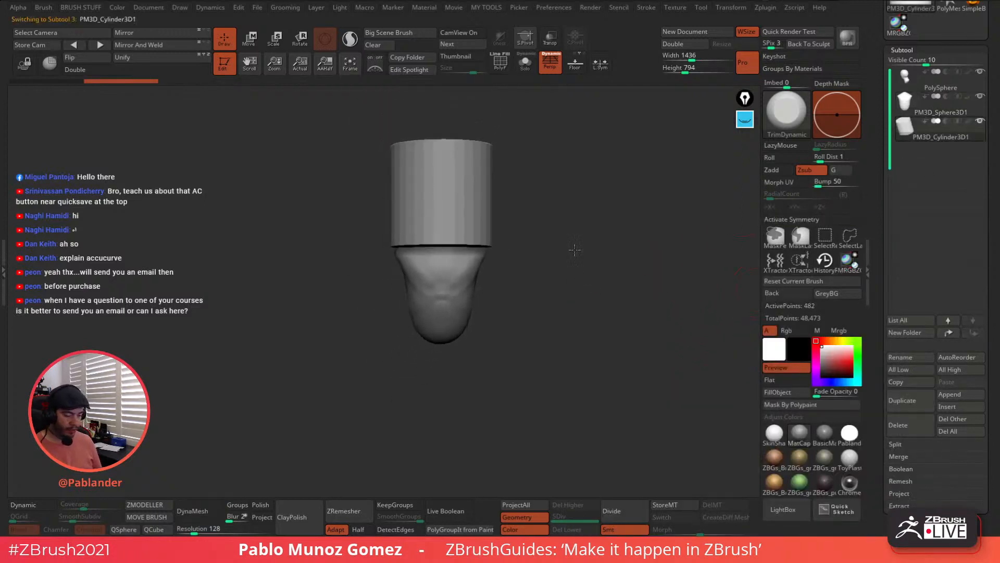
Scale the cylinder down, move it beside the torso's shoulder and stretch it into a long, narrow arm shape
key("w")
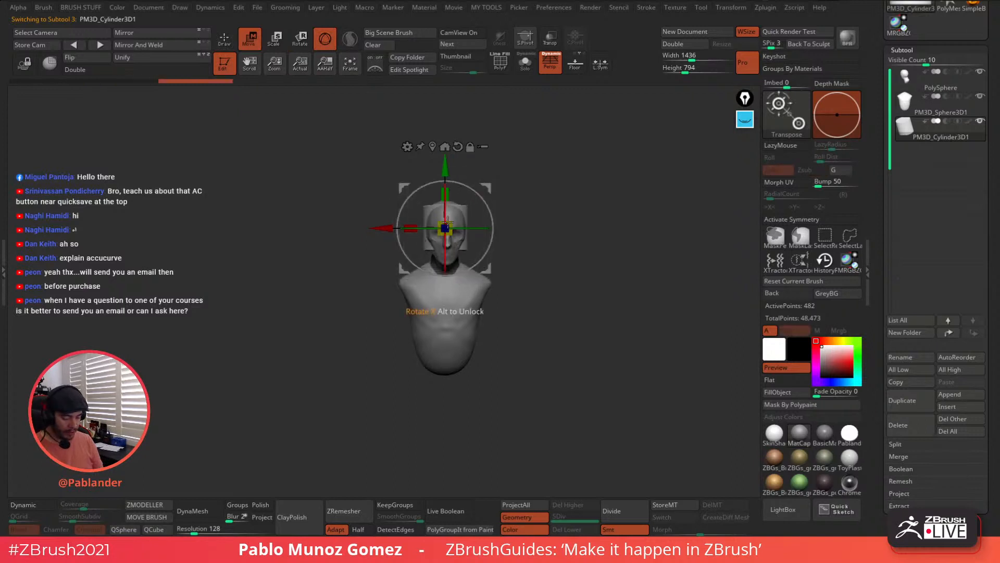
left_click_drag(446, 227, 506, 240)
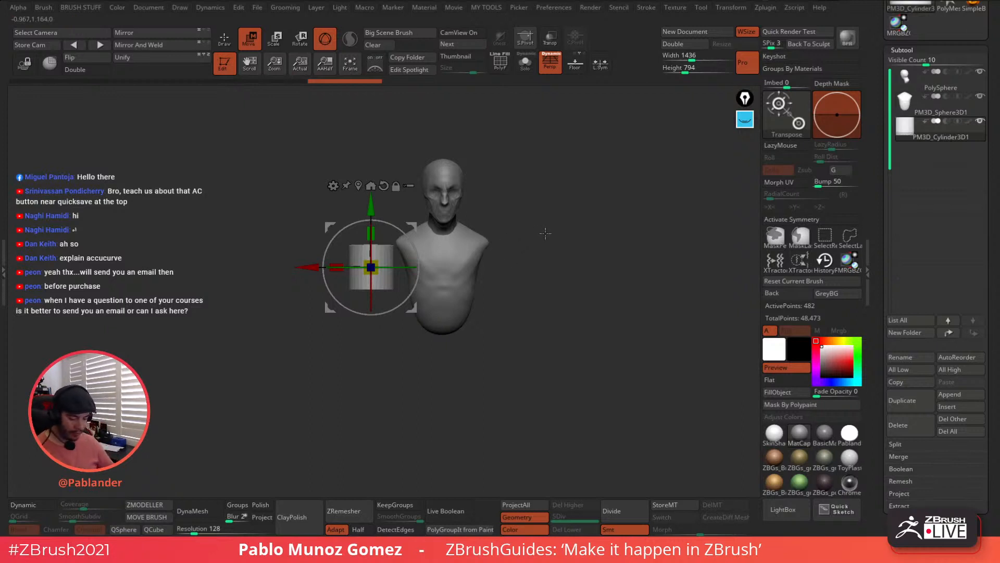
left_click_drag(376, 263, 361, 277)
left_click_drag(437, 236, 460, 244, "alt")
left_click_drag(394, 219, 396, 191)
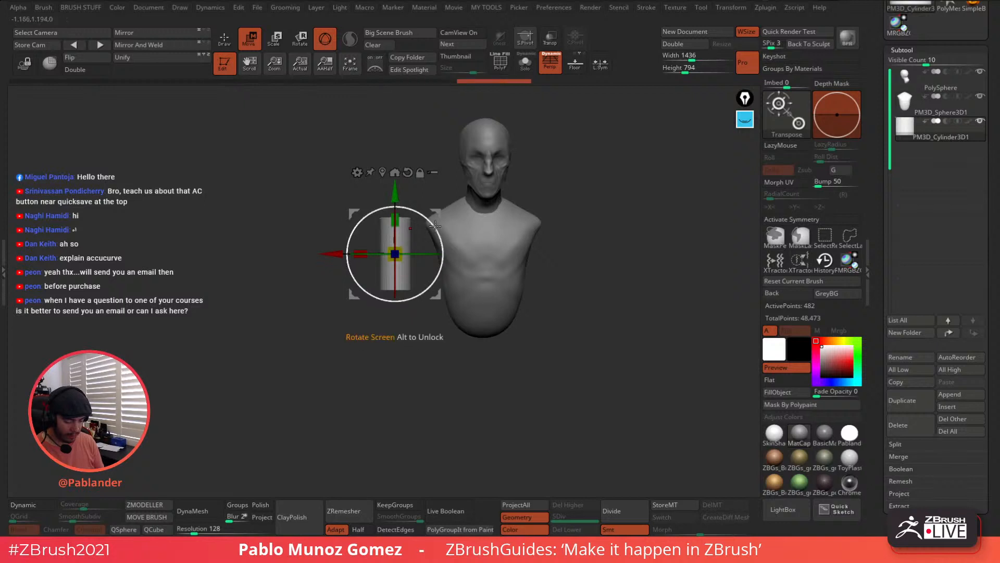
Tilt the cylinder outward, adjust its thickness and place it against the shoulder as the upper arm
left_click_drag(435, 225, 458, 255)
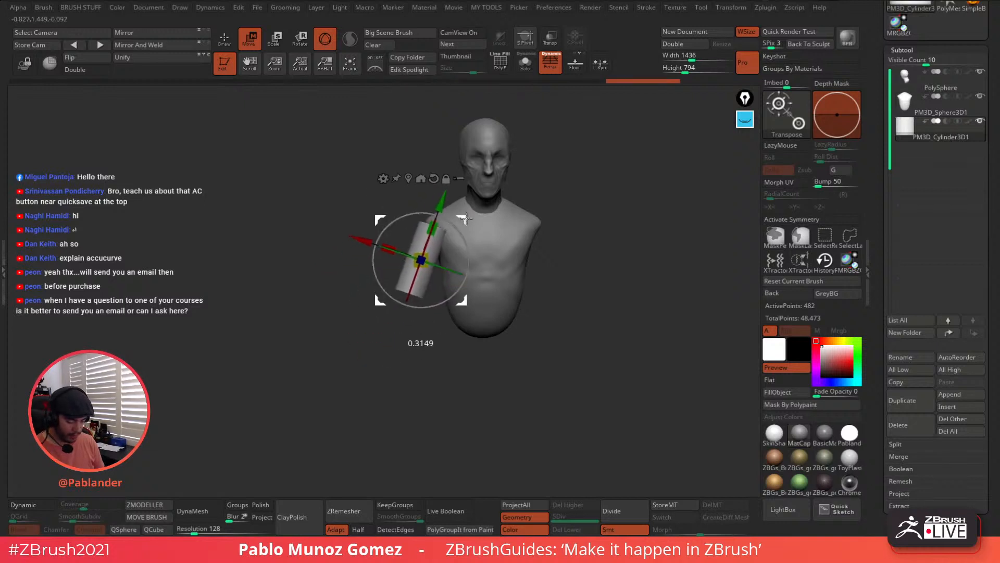
left_click_drag(465, 218, 467, 223)
left_click_drag(434, 255, 441, 234)
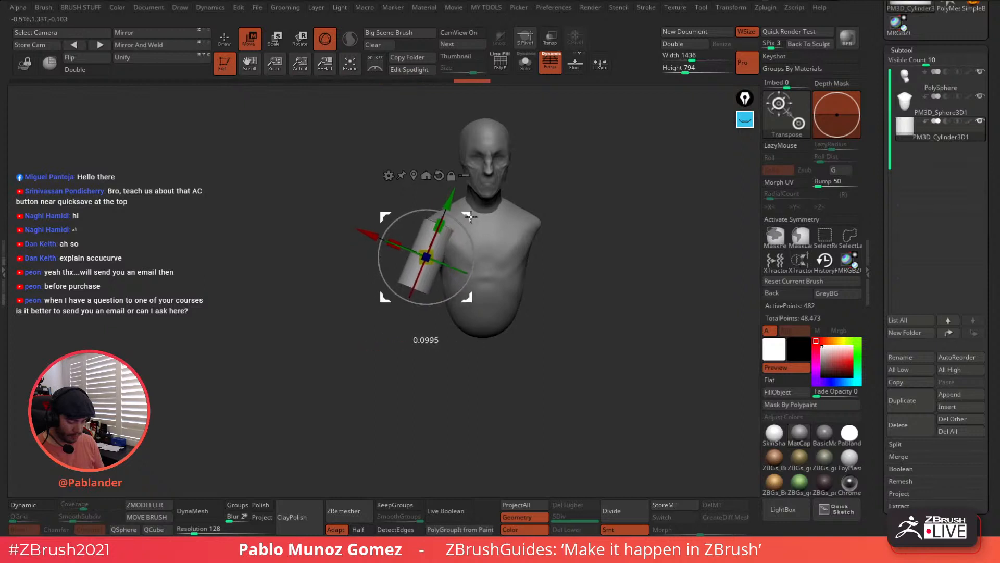
left_click_drag(536, 205, 597, 205)
mouse_move(458, 293)
left_mouse_down()
mouse_move(470, 277)
mouse_move(462, 305)
mouse_move(463, 289)
left_mouse_up()
left_click_drag(465, 222, 464, 256)
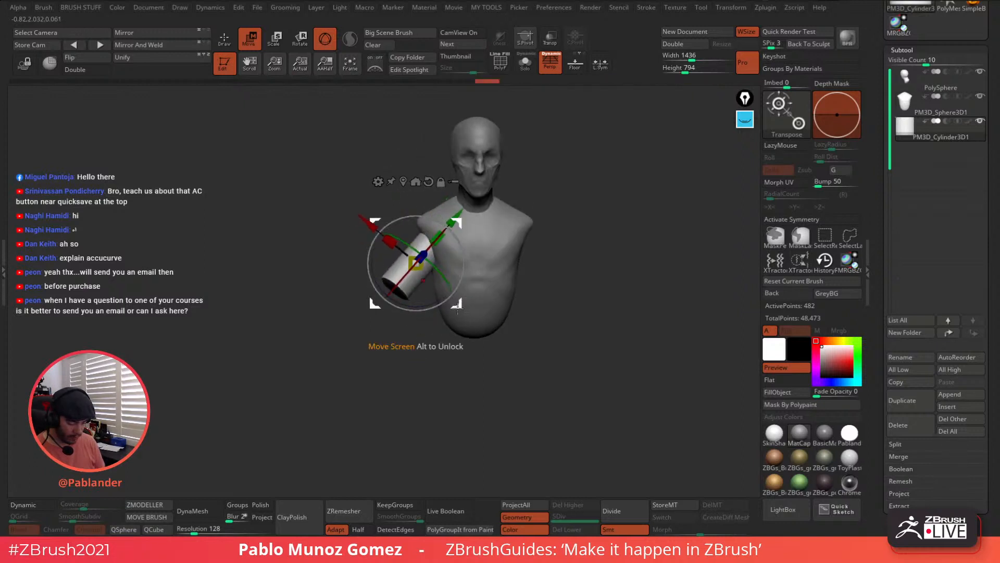
mouse_move(440, 307)
left_mouse_down()
mouse_move(449, 298)
mouse_move(440, 301)
left_mouse_up()
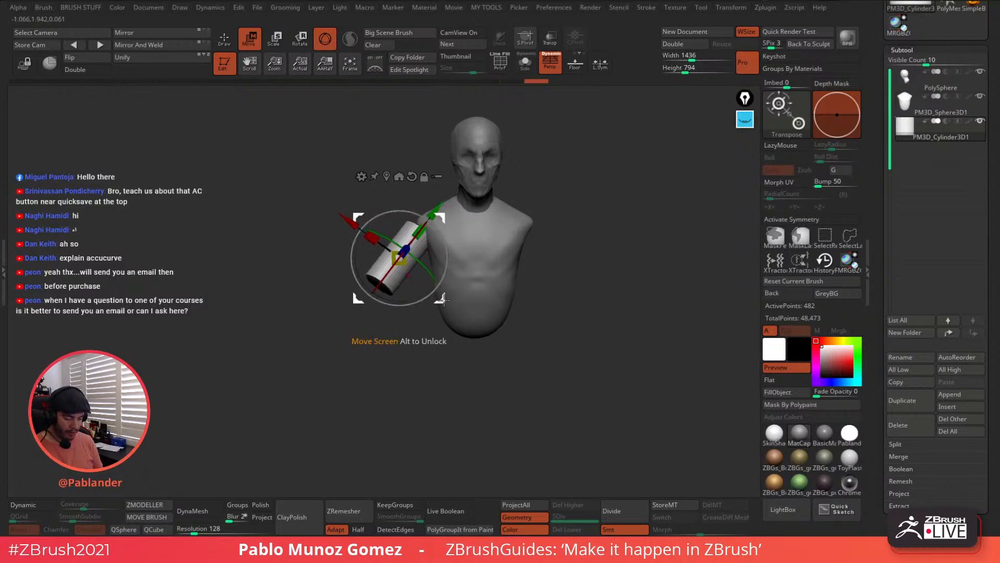
mouse_move(441, 302)
left_mouse_down()
mouse_move(447, 289)
mouse_move(456, 315)
left_mouse_up()
Duplicate the upper arm cylinder and place the angled copy below the elbow as the forearm
left_click_drag(548, 305, 594, 293)
left_click_drag(533, 240, 526, 289)
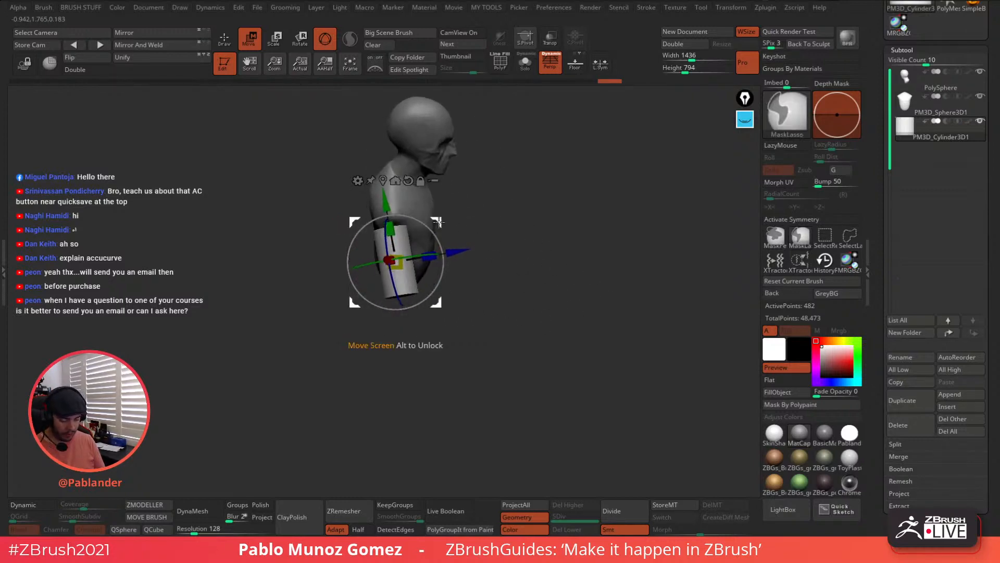
left_click_drag(440, 222, 479, 264, "ctrl")
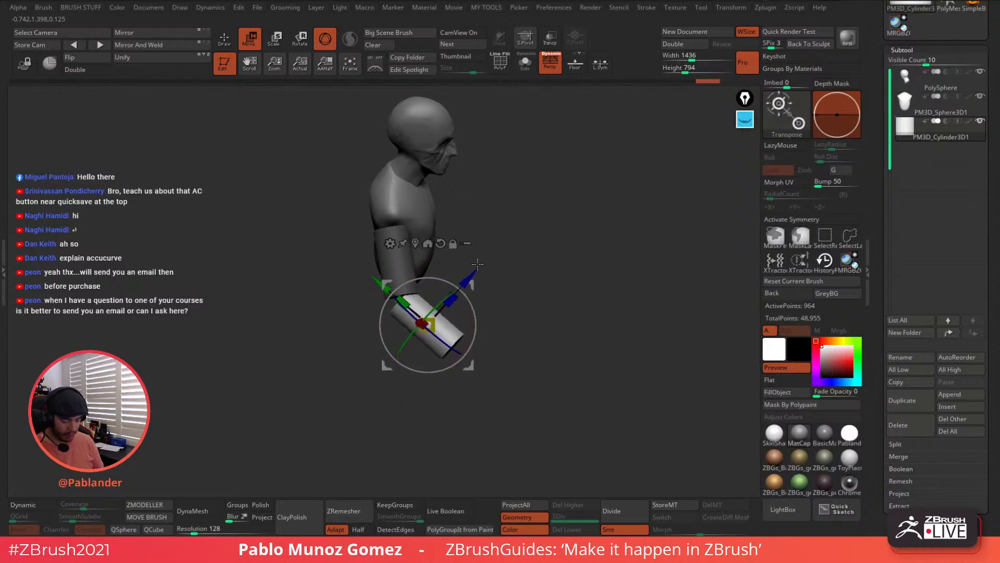
mouse_move(521, 236)
left_mouse_down()
mouse_move(472, 281)
mouse_move(509, 271)
mouse_move(495, 262)
mouse_move(463, 278)
mouse_move(507, 346)
mouse_move(454, 358)
left_mouse_up()
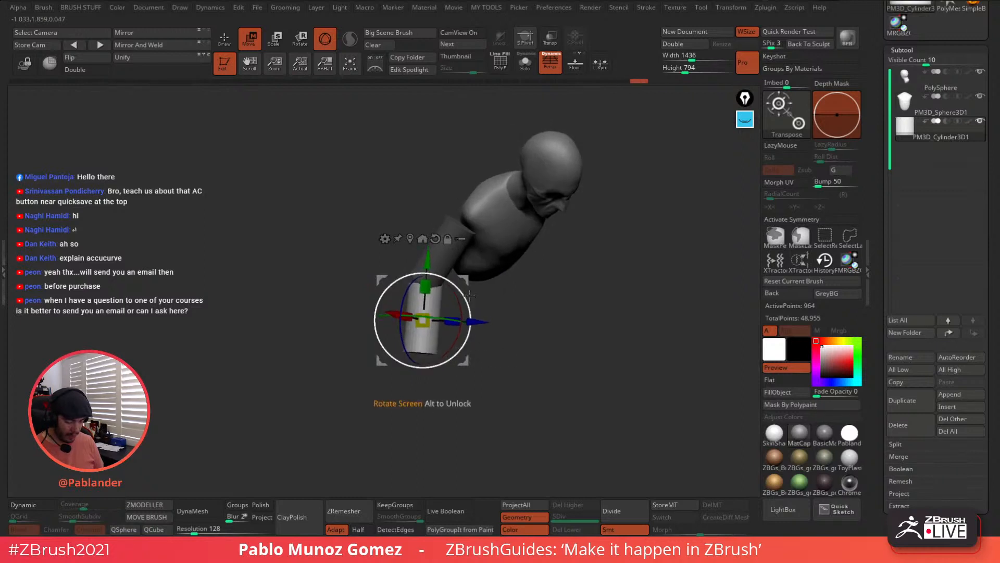
left_click_drag(466, 282, 529, 265)
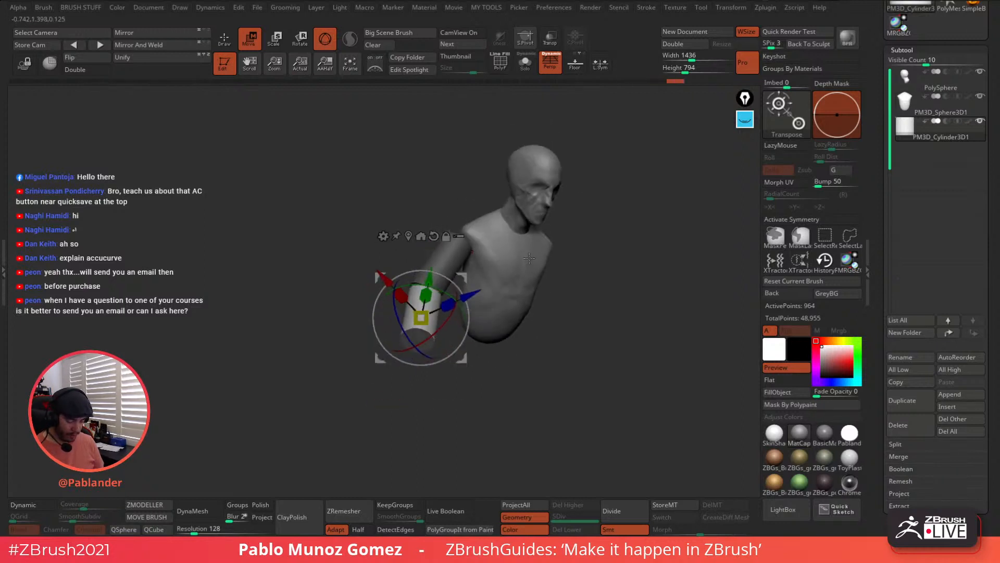
Adjust the forearm cylinder's rotation and position at the elbow, checking it against the torso from the front
key("q")
left_click_drag(542, 306, 521, 303, "shift")
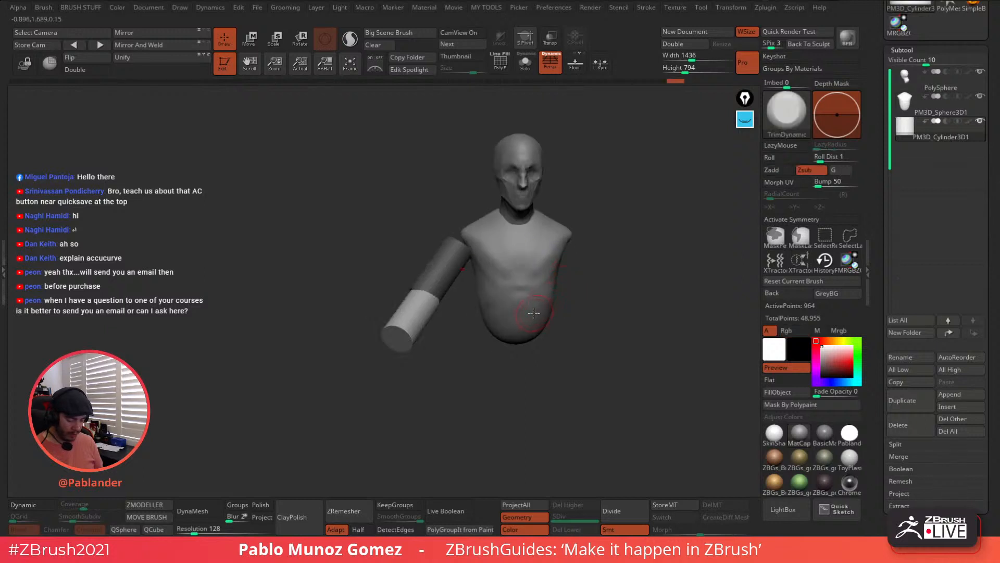
key("w")
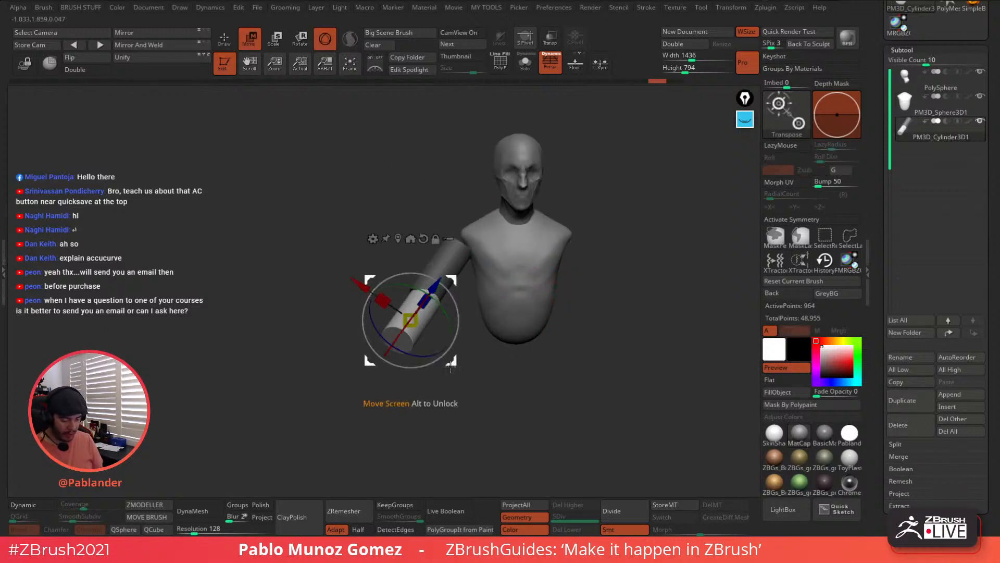
left_click_drag(425, 356, 554, 315)
left_click_drag(537, 280, 534, 276)
left_click_drag(677, 311, 495, 317)
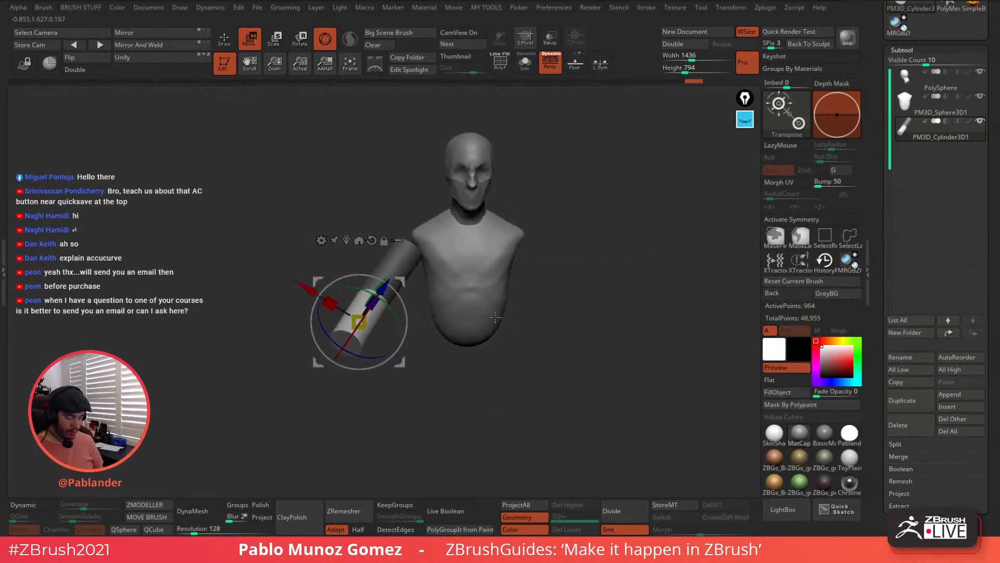
Sketch a gizmo annotation beside the torso: a pink circle with yellow corner brackets and yellow arrows from its center
left_click_drag(297, 138, 397, 257)
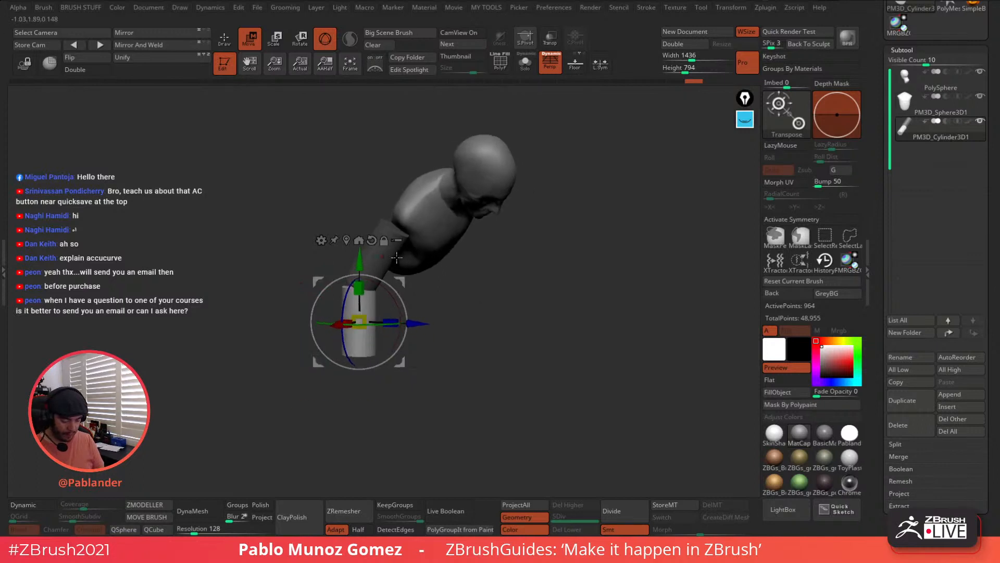
left_click_drag(448, 321, 532, 303, "alt")
left_click_drag(532, 302, 529, 322, "alt")
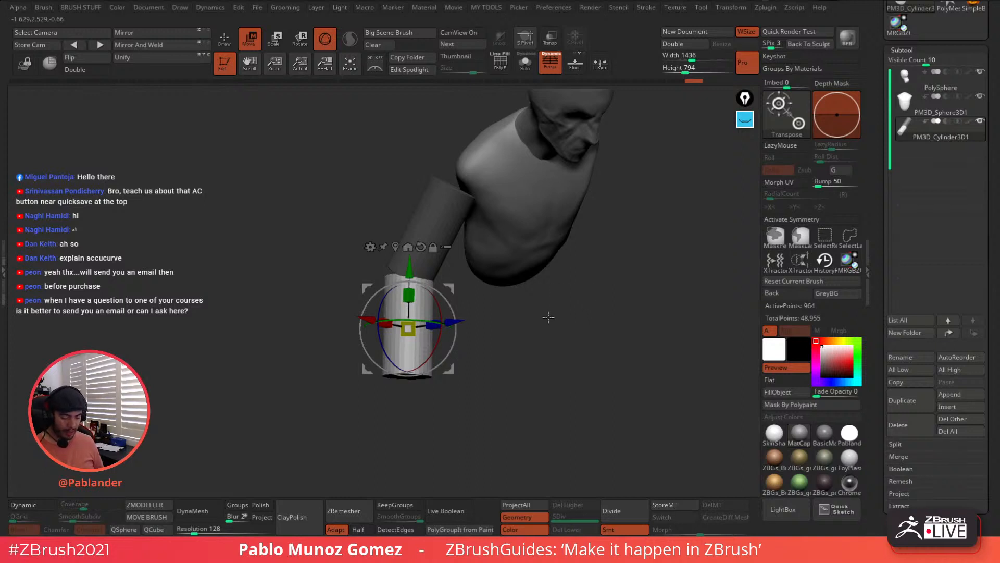
left_click_drag(527, 321, 505, 312, "alt")
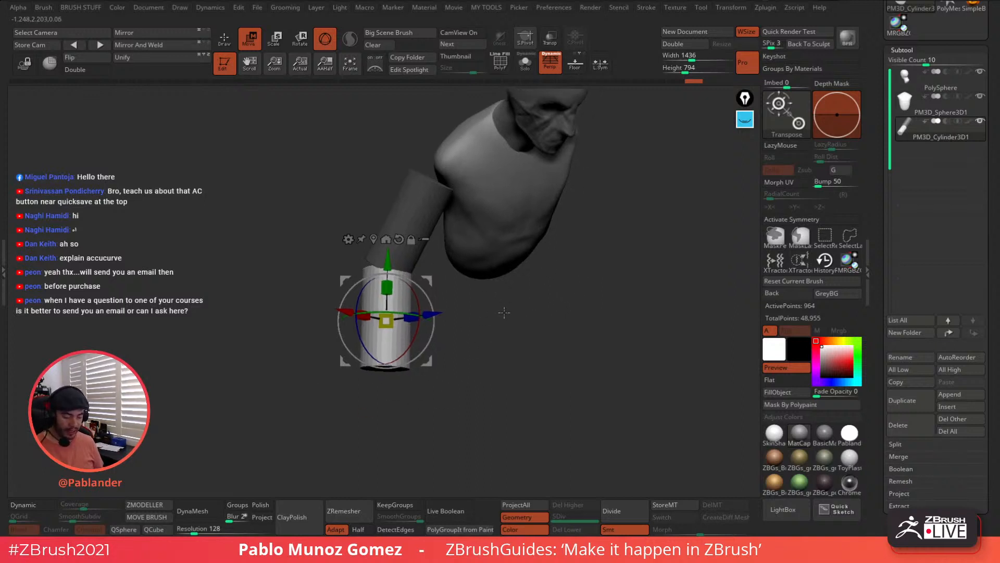
left_click_drag(637, 242, 585, 304)
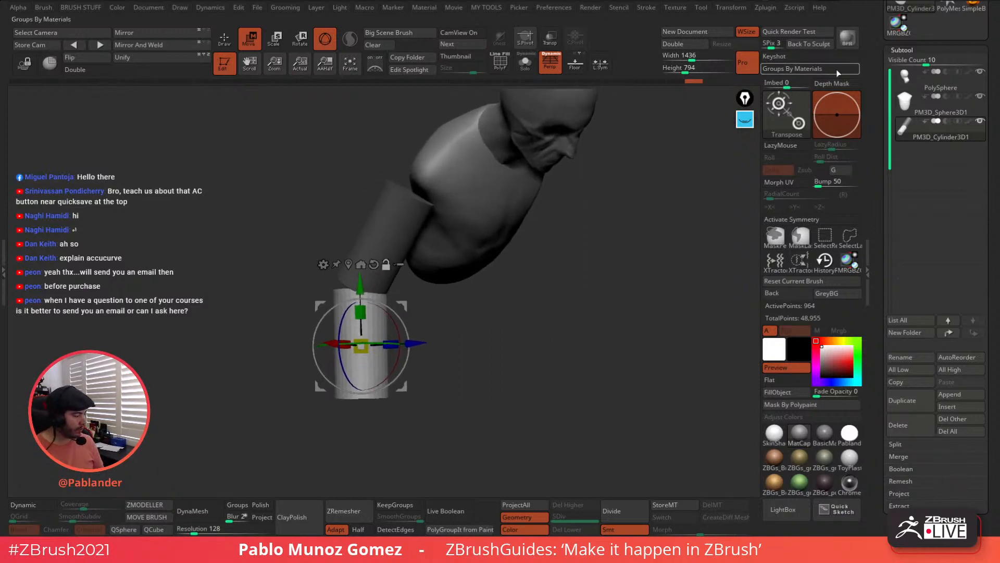
left_click(745, 119)
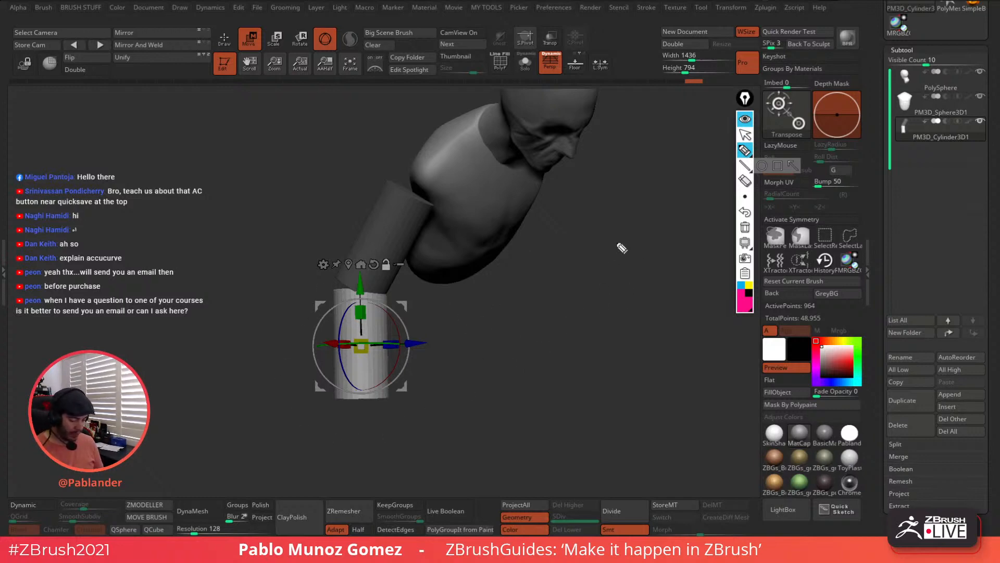
mouse_move(607, 232)
left_mouse_down()
mouse_move(642, 247)
mouse_move(616, 228)
left_mouse_up()
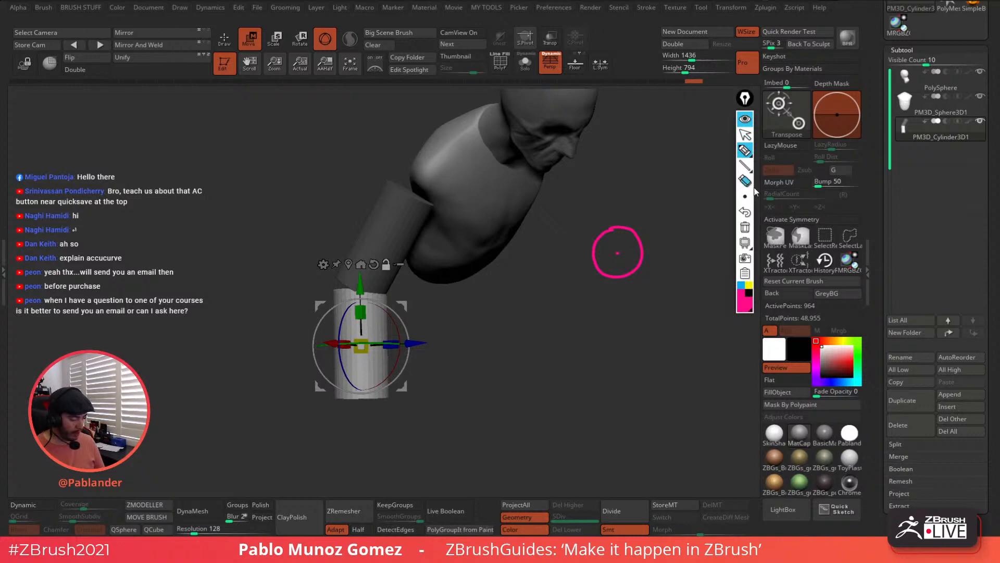
left_click(748, 285)
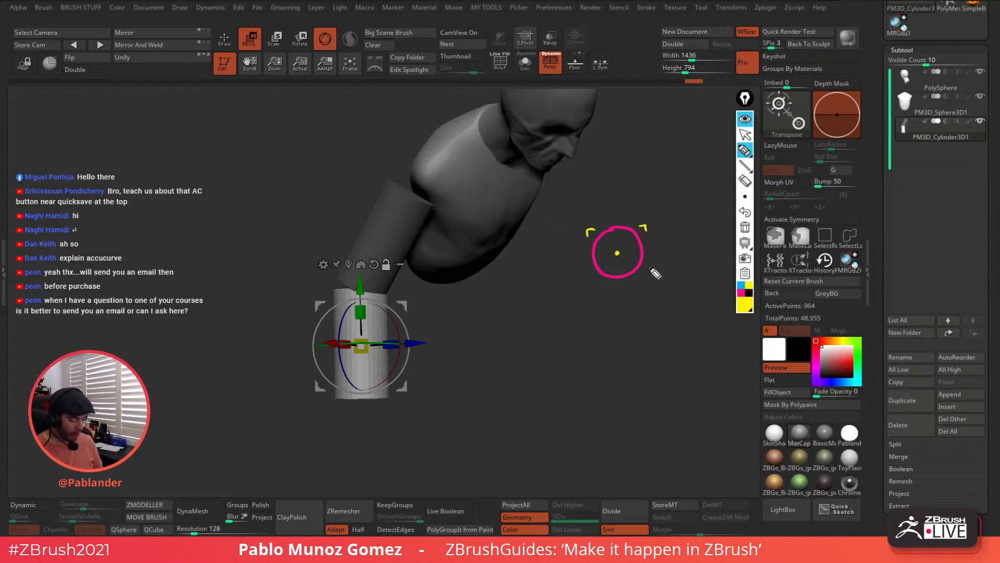
left_click_drag(588, 276, 595, 282)
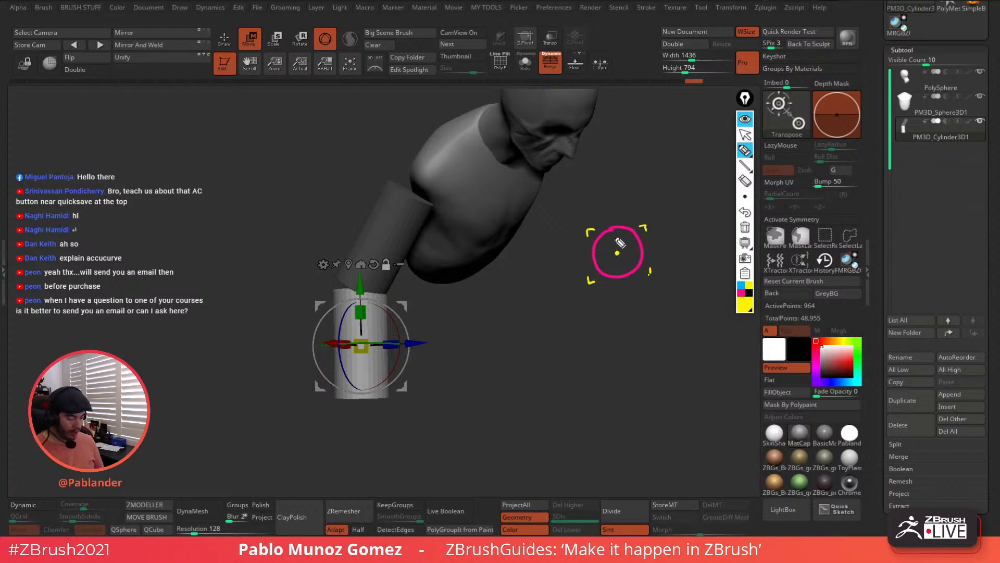
mouse_move(620, 252)
left_mouse_down()
mouse_move(655, 248)
mouse_move(615, 269)
left_mouse_up()
mouse_move(611, 266)
left_mouse_down()
mouse_move(620, 266)
mouse_move(619, 239)
mouse_move(653, 253)
left_mouse_up()
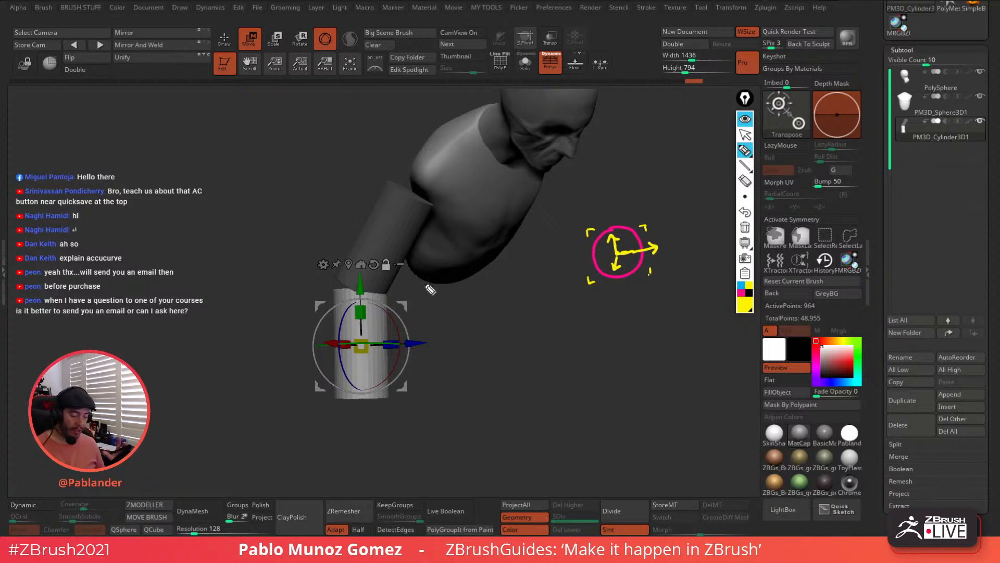
Mark the forearm, upper arm, cylinder subtool and gizmo sketch in blue, and clear all the annotations
left_click(743, 285)
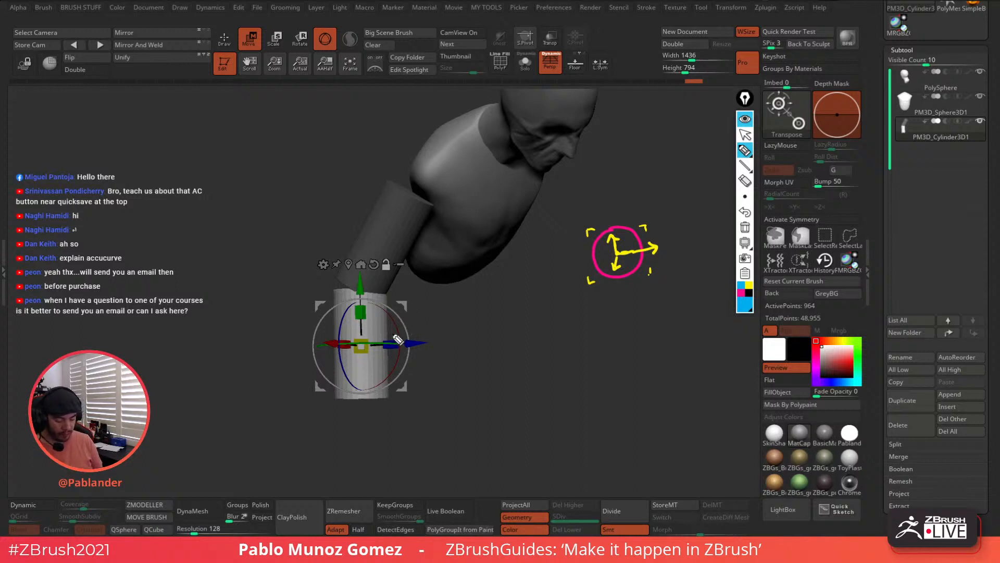
mouse_move(387, 289)
left_mouse_down()
mouse_move(348, 290)
mouse_move(329, 323)
mouse_move(333, 405)
mouse_move(404, 397)
mouse_move(392, 288)
left_mouse_up()
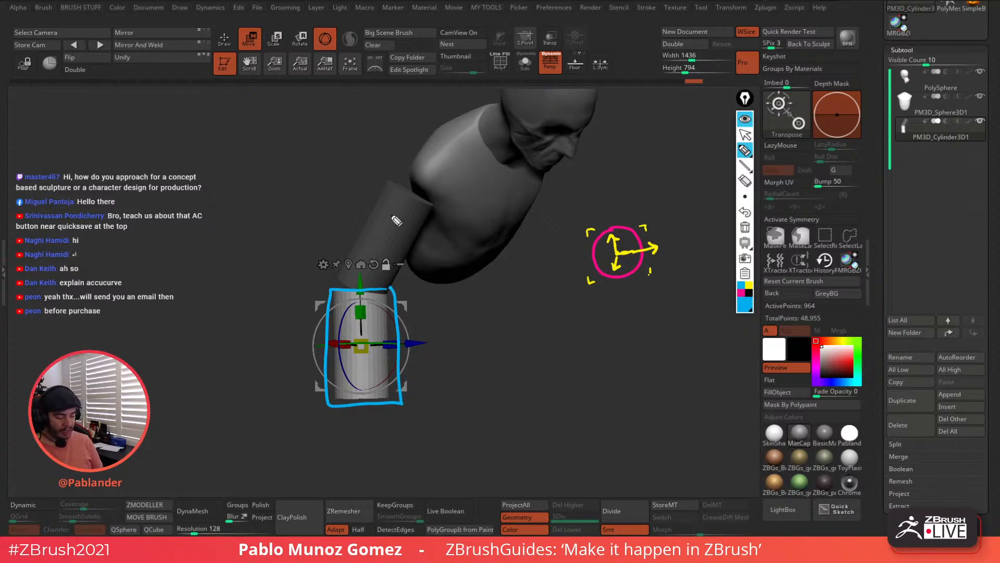
mouse_move(364, 268)
left_mouse_down()
mouse_move(416, 196)
mouse_move(449, 228)
left_mouse_up()
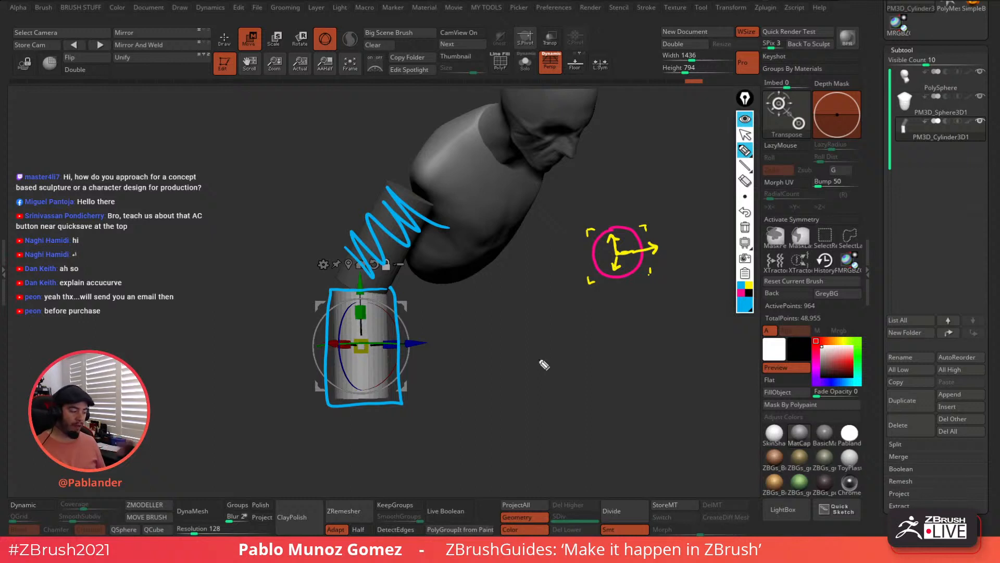
mouse_move(898, 107)
left_mouse_down()
mouse_move(930, 123)
mouse_move(892, 112)
left_mouse_up()
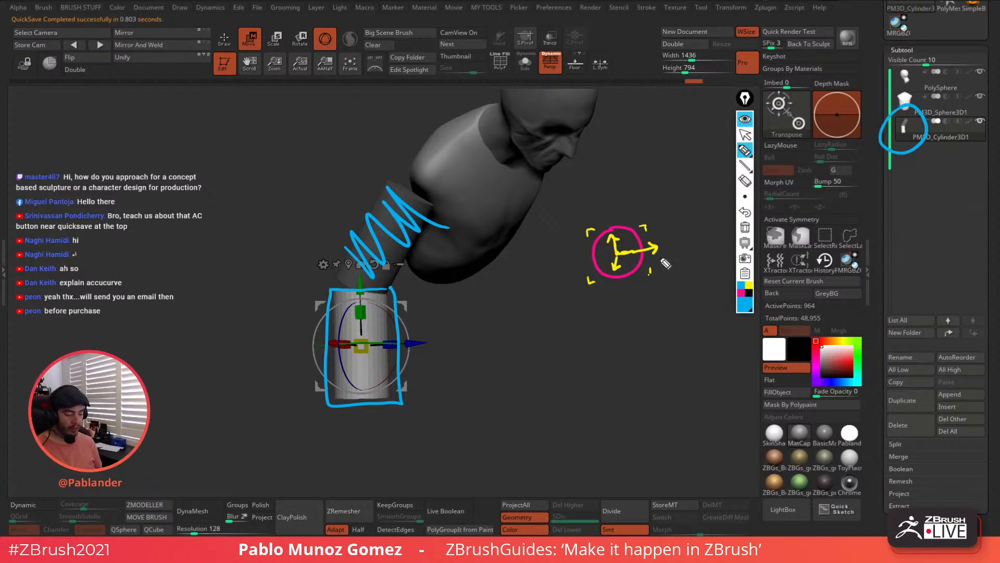
left_click_drag(646, 209, 655, 214)
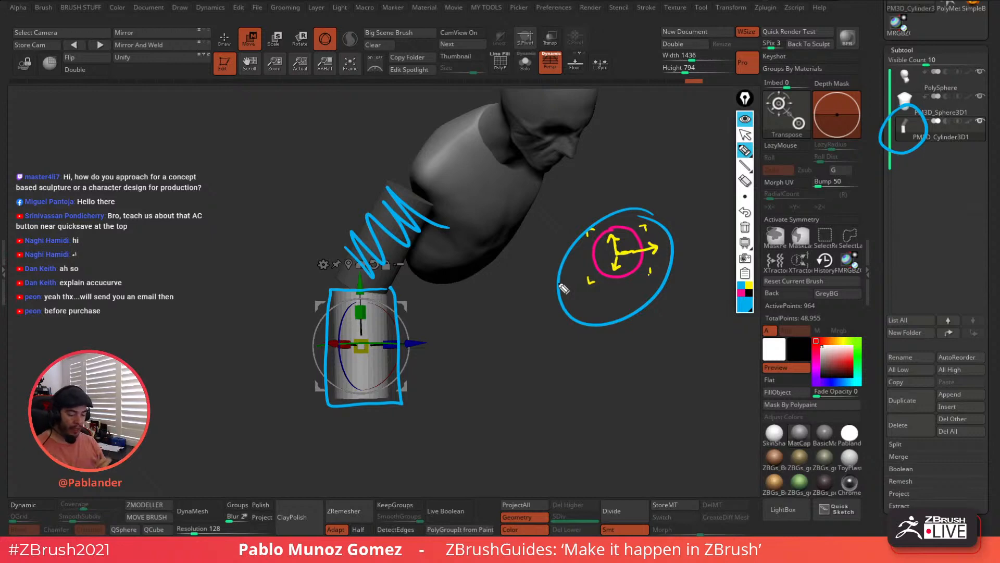
left_click(745, 227)
left_click(751, 125)
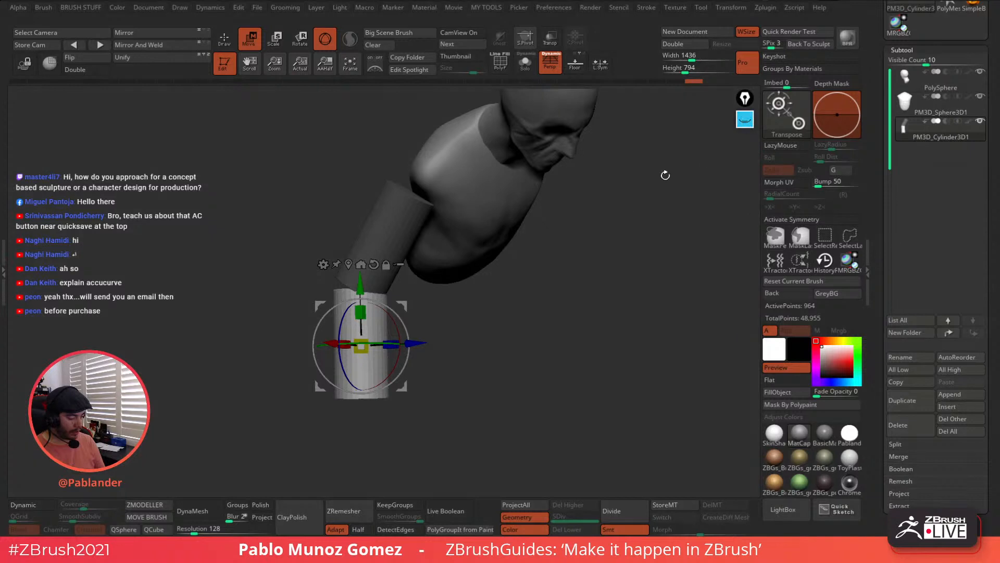
Apply the Taper deformer to the forearm cylinder, narrowing its wrist end and adjusting the curve of the taper
left_click_drag(541, 342, 539, 285)
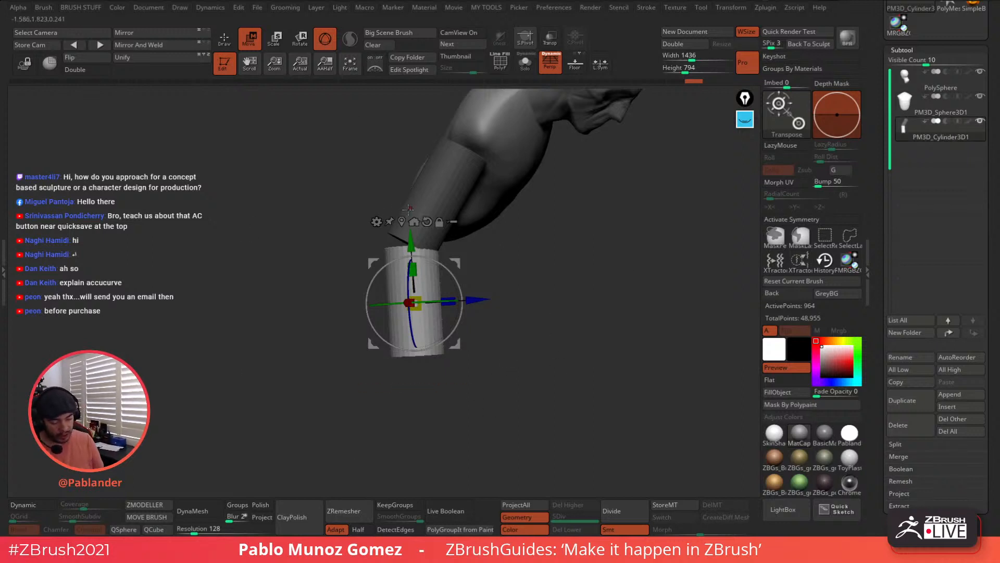
left_click(376, 221)
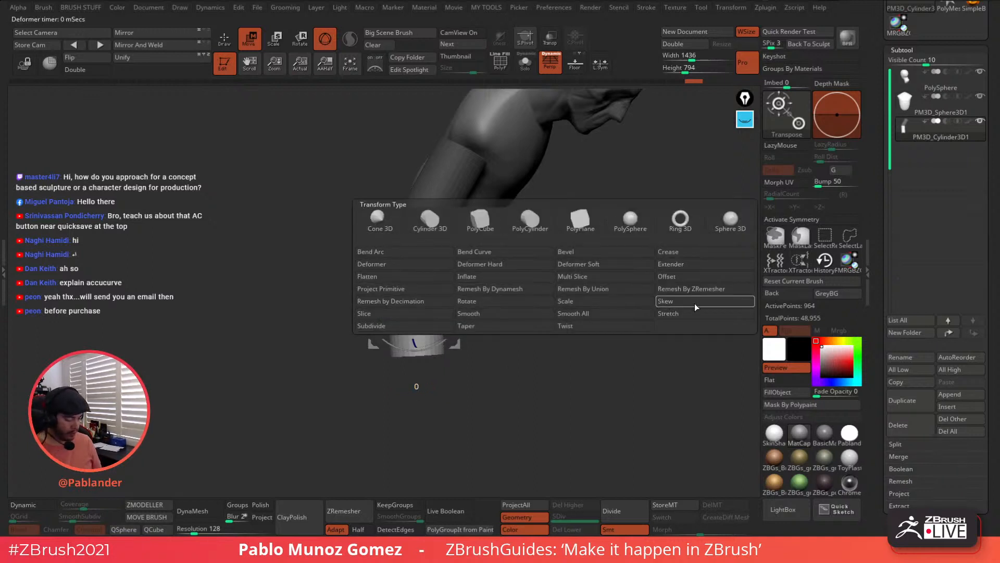
left_click(499, 326)
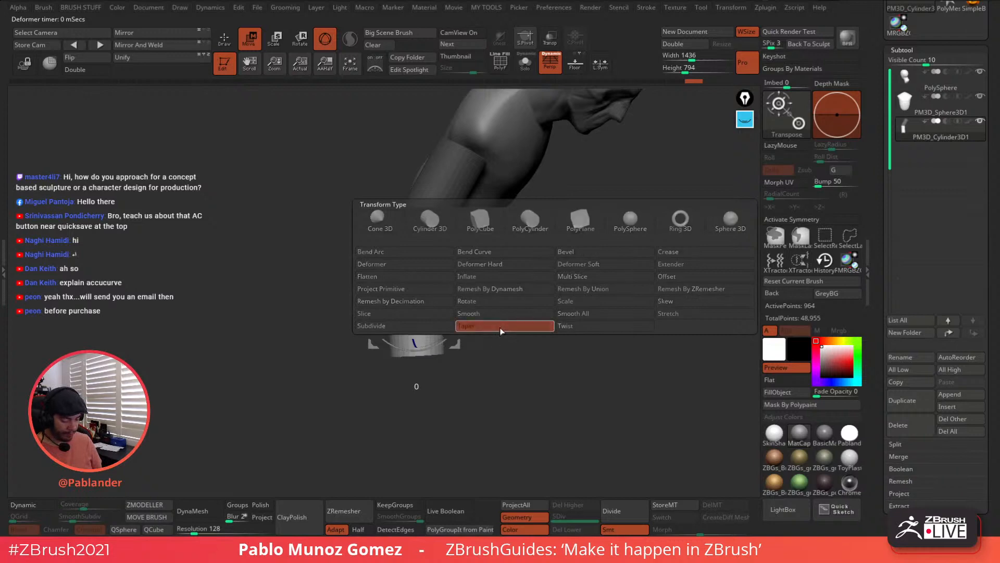
left_click_drag(418, 376, 423, 330)
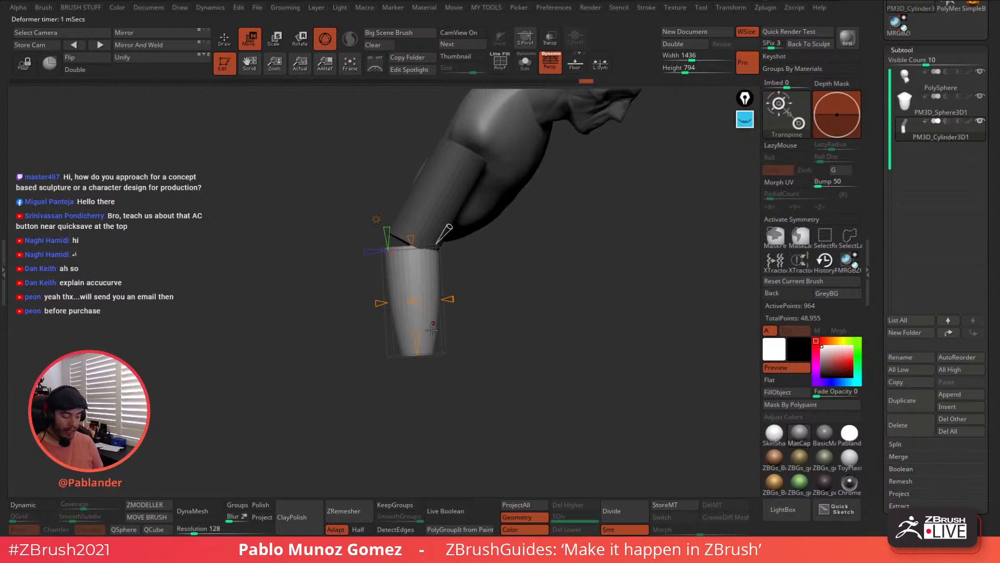
left_click_drag(417, 331, 422, 327)
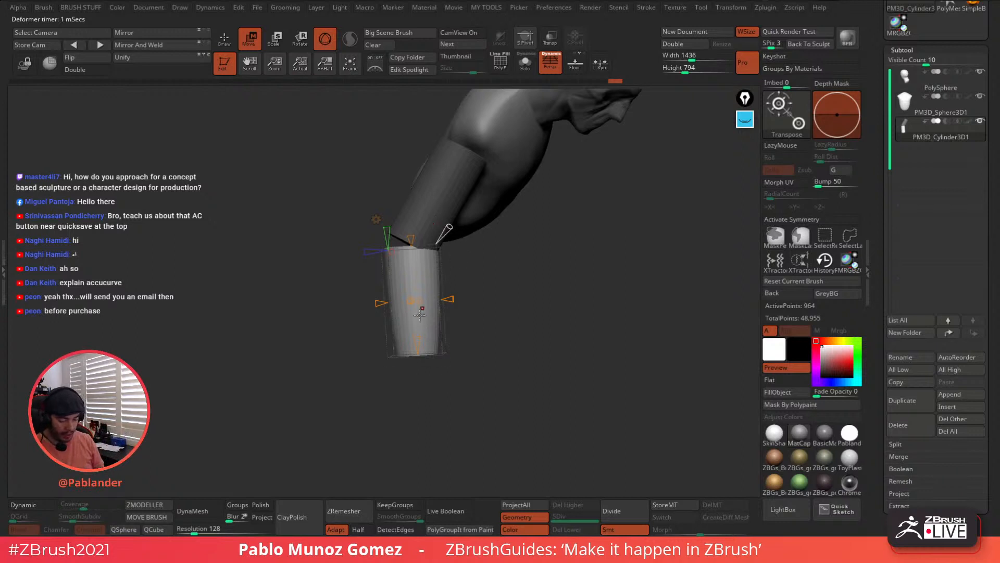
left_click_drag(417, 338, 418, 337)
mouse_move(461, 237)
left_mouse_down()
mouse_move(485, 268)
mouse_move(444, 215)
left_mouse_up()
left_click_drag(472, 299, 516, 323)
Annotate the Taper deformer, labeling its side cone "Ctrls" with a yellow arrow and circling the white handle at the elbow in white
left_click(746, 123)
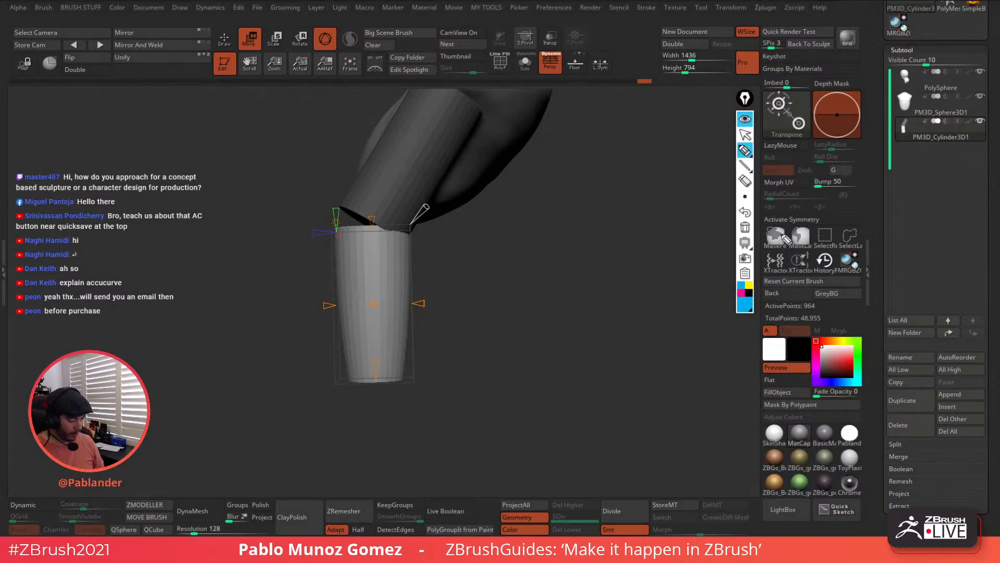
left_click(749, 285)
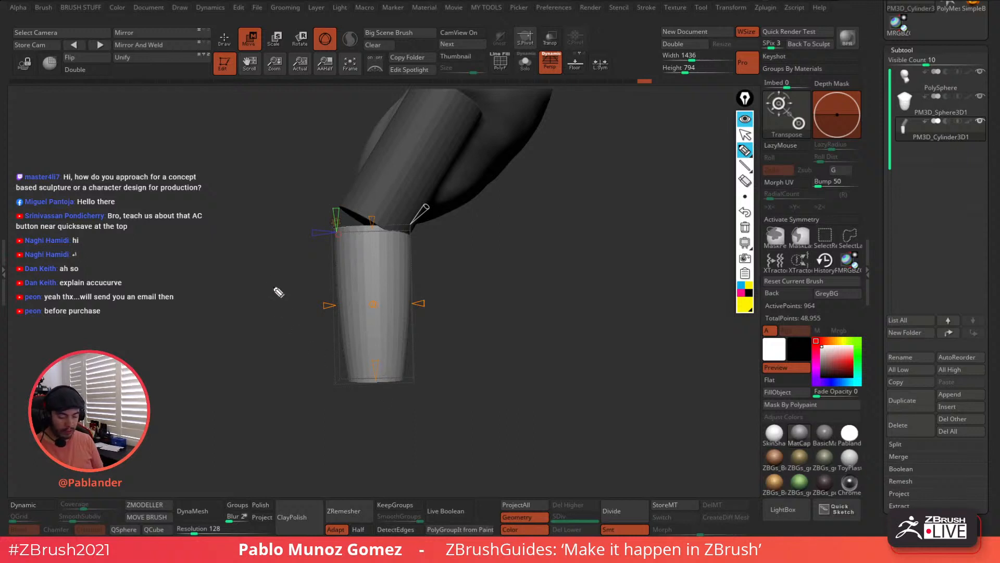
mouse_move(267, 265)
left_mouse_down()
mouse_move(276, 285)
mouse_move(279, 267)
mouse_move(320, 304)
left_mouse_up()
left_click_drag(312, 296, 311, 307)
left_click(745, 307)
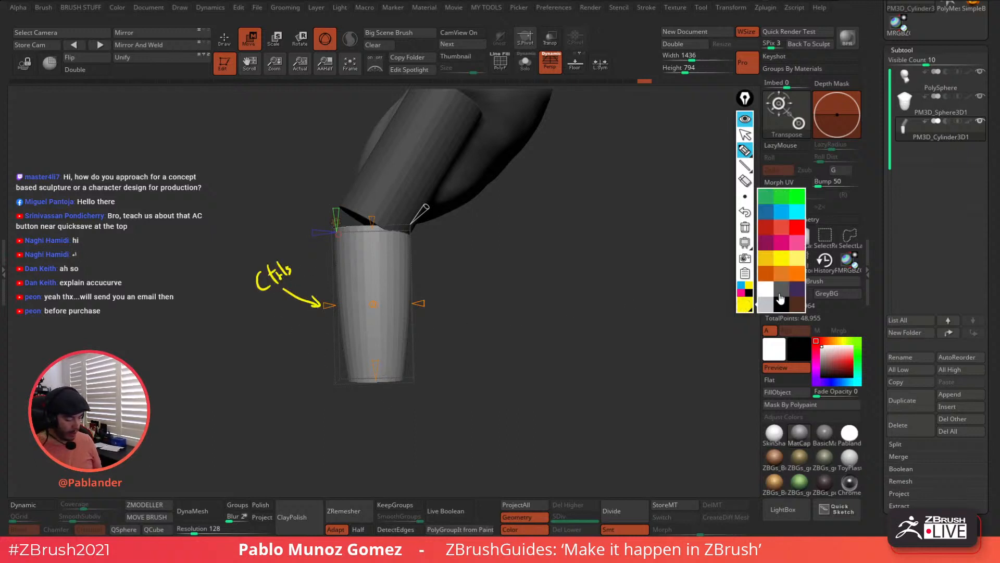
left_click(770, 290)
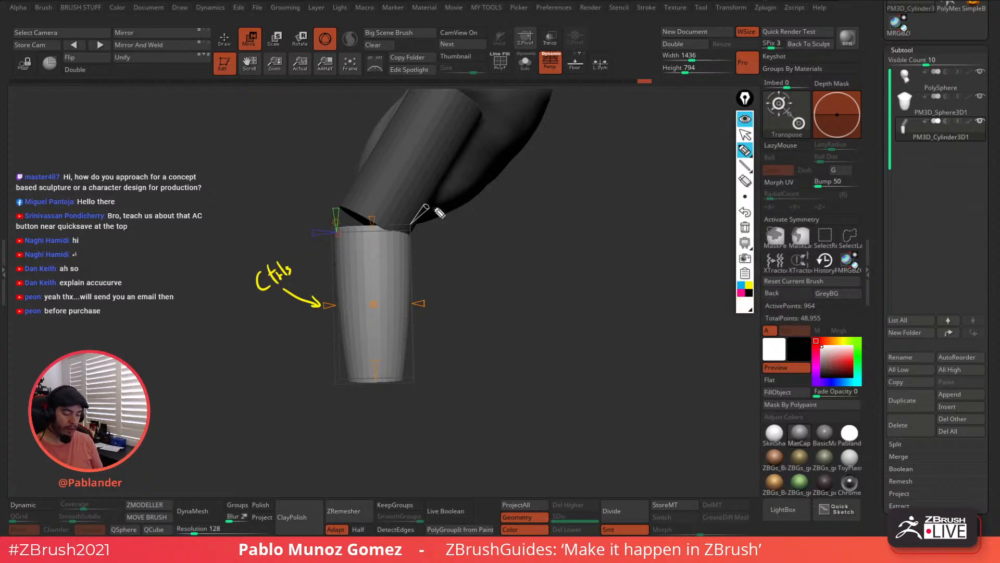
left_click_drag(409, 200, 428, 189)
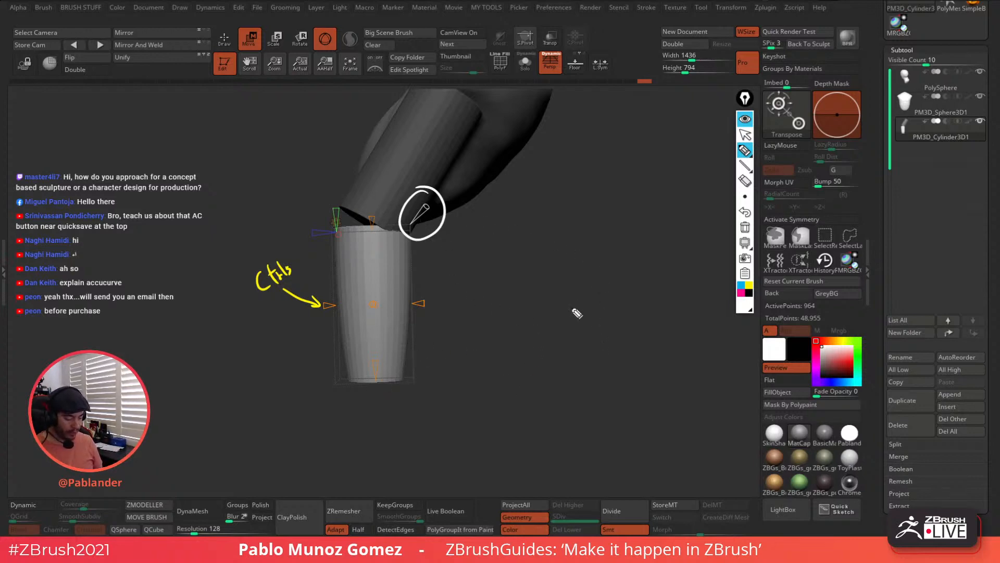
Draw a blue right-angled corner annotation in the empty space beside the forearm
left_click(740, 286)
left_click_drag(499, 251, 498, 345)
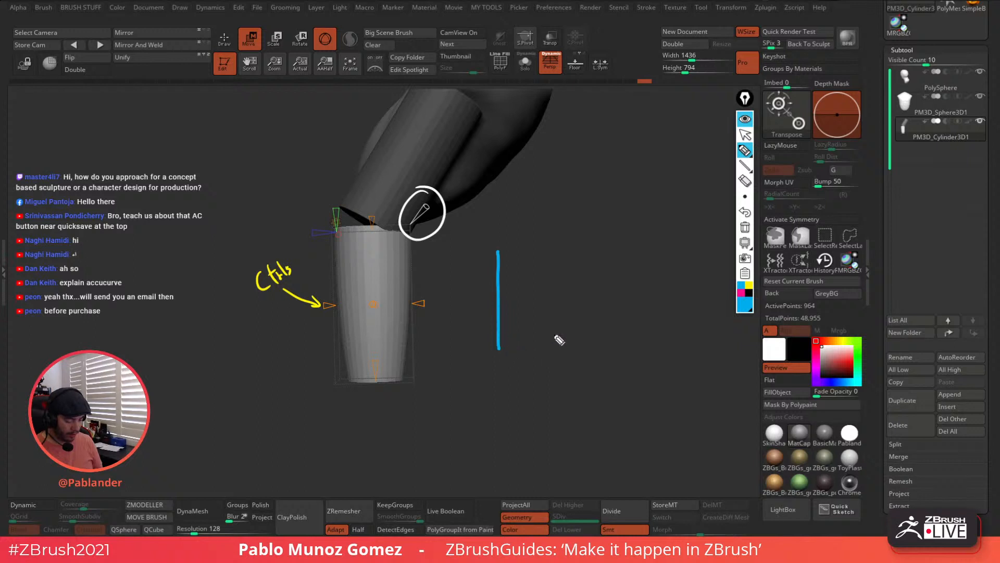
left_click(744, 212)
mouse_move(484, 332)
left_mouse_down()
mouse_move(586, 326)
mouse_move(585, 205)
left_mouse_up()
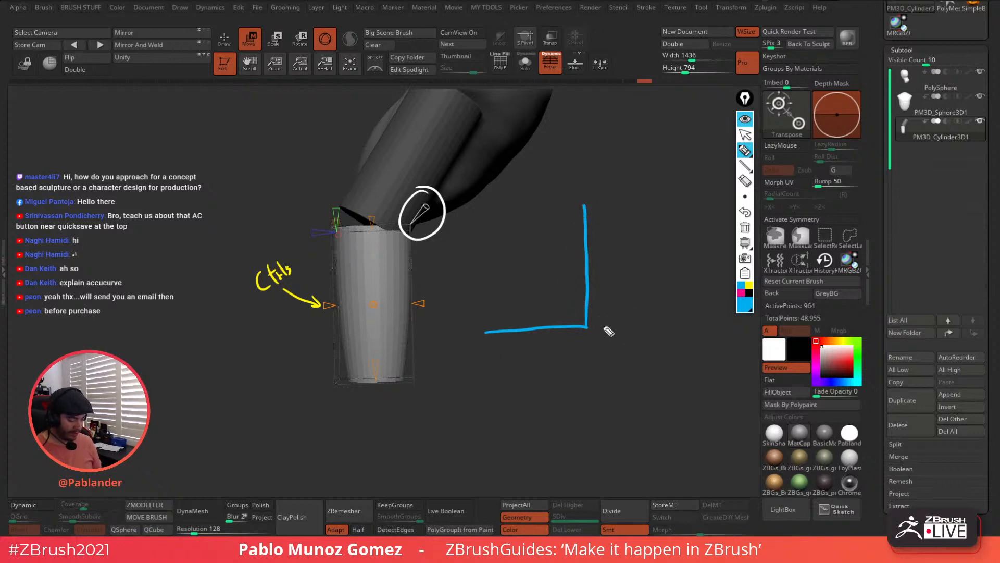
Shade the taper gap at the forearm's lower edge in pink and round the blue corner with a pink line labeled "Curve"
left_click(744, 294)
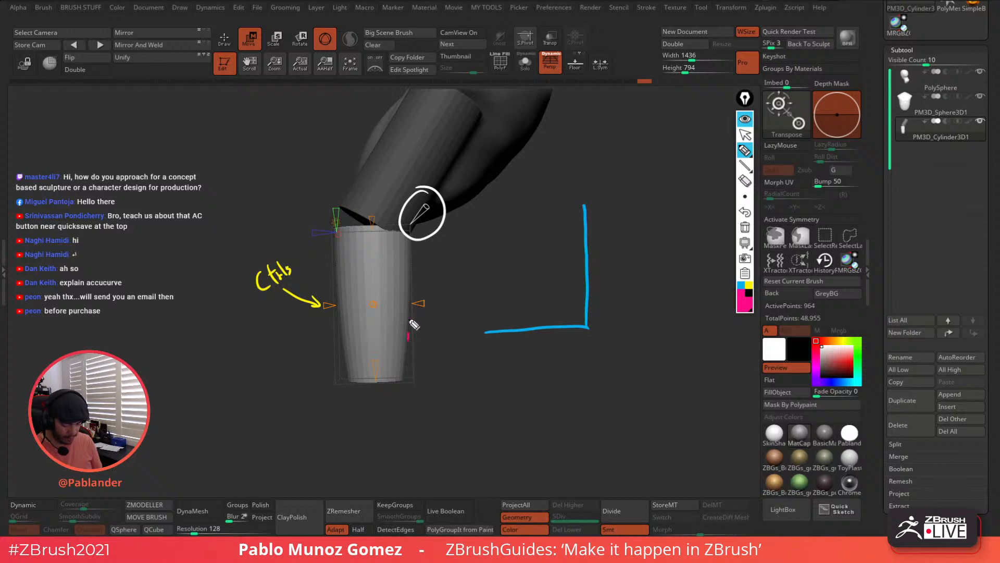
left_click_drag(413, 279, 405, 384)
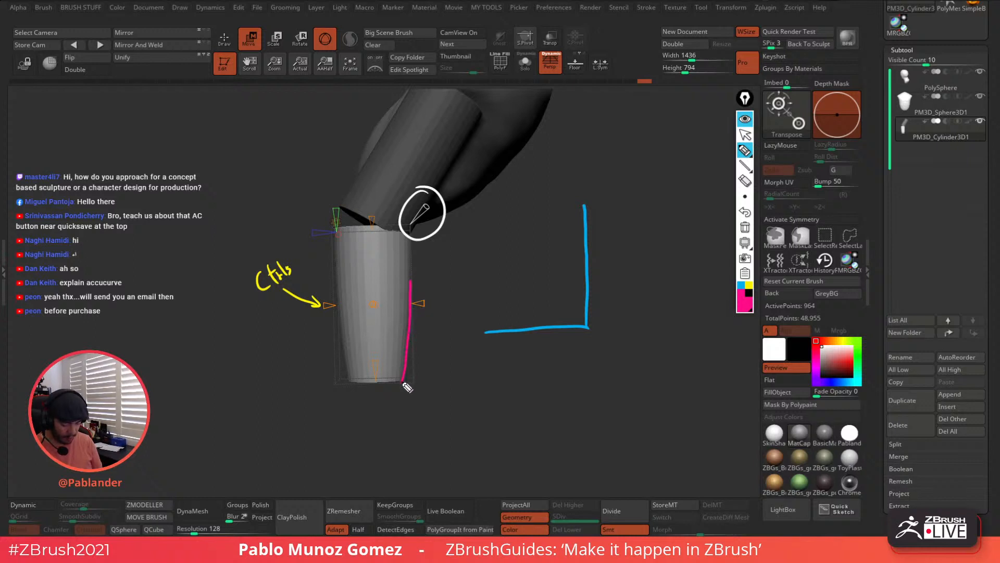
mouse_move(412, 283)
left_mouse_down()
mouse_move(411, 386)
mouse_move(415, 351)
left_mouse_up()
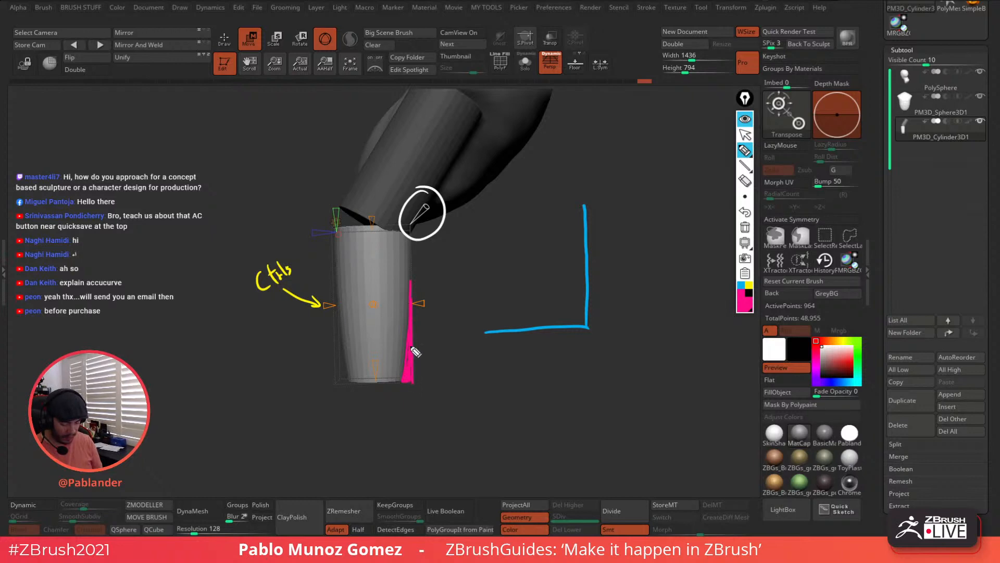
mouse_move(584, 207)
left_mouse_down()
mouse_move(586, 255)
mouse_move(560, 315)
mouse_move(518, 331)
left_mouse_up()
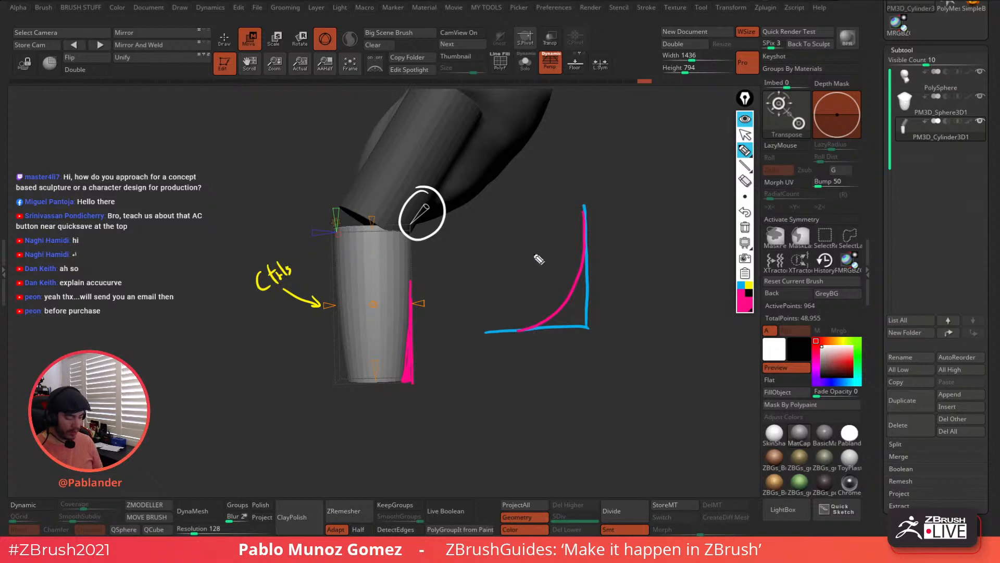
mouse_move(629, 212)
left_mouse_down()
mouse_move(625, 228)
mouse_move(659, 211)
left_mouse_up()
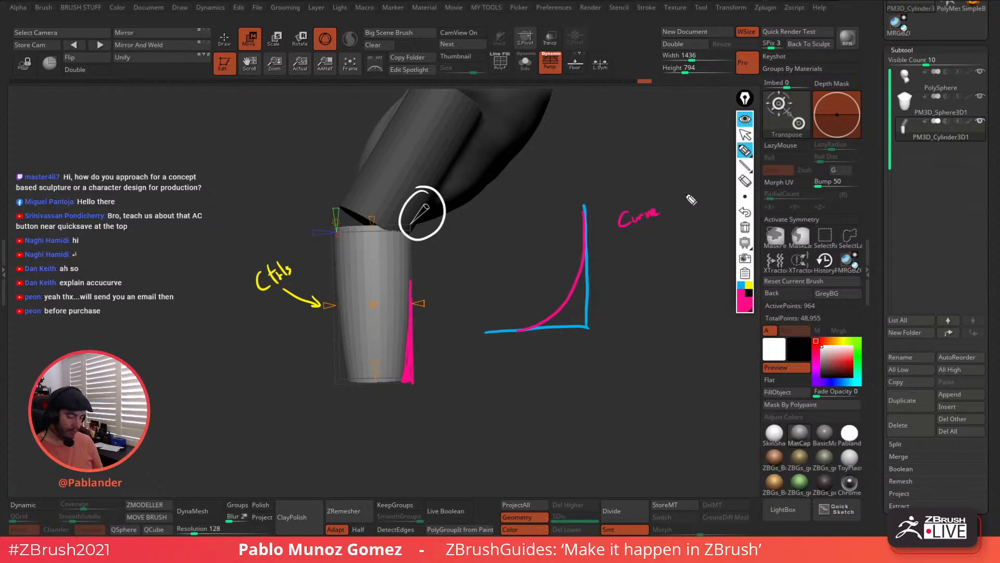
Add a white arrow pointing to the circled deformer handle at the elbow
left_click(745, 308)
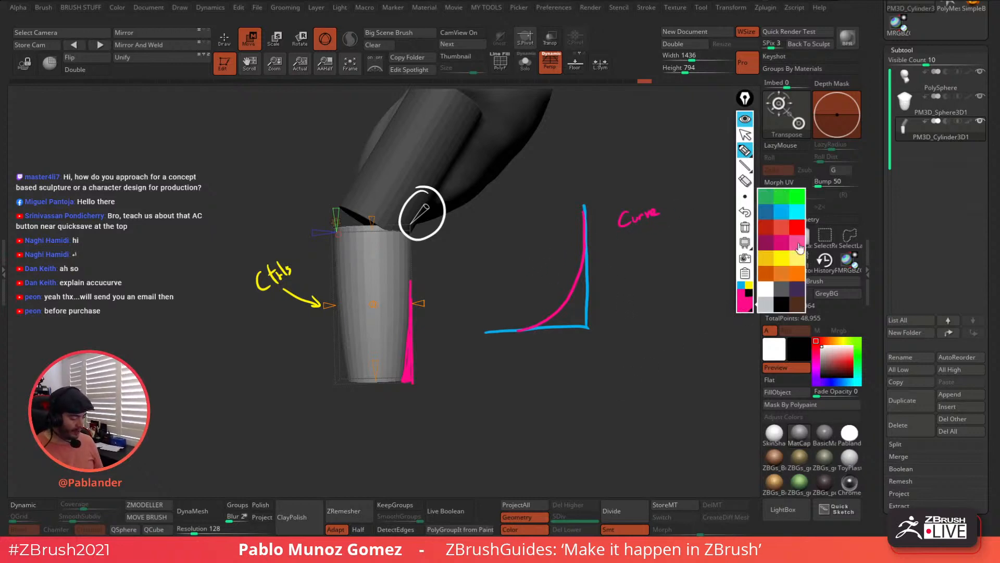
left_click(813, 215)
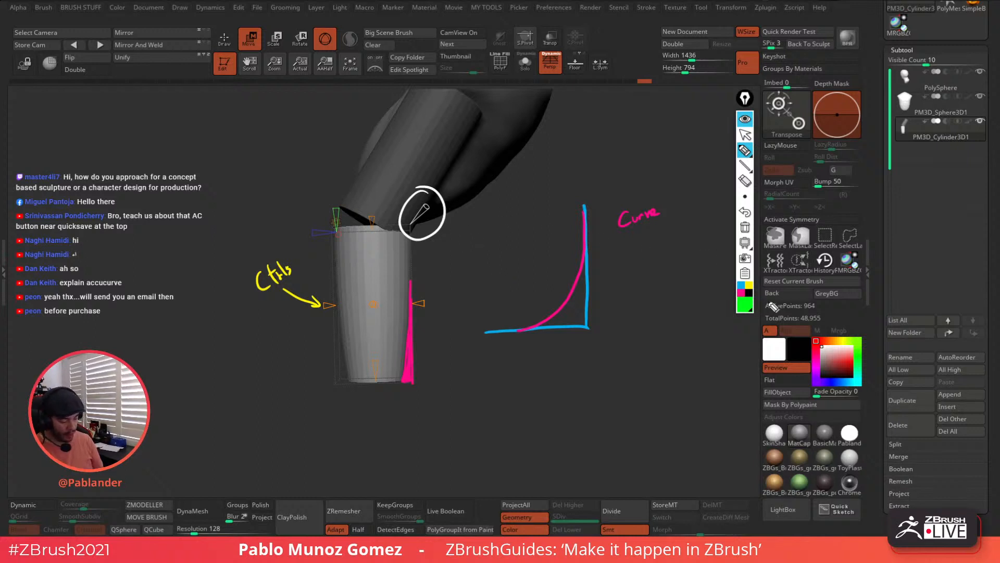
left_click(745, 308)
left_click(768, 284)
mouse_move(445, 215)
left_mouse_down()
mouse_move(481, 203)
mouse_move(452, 221)
left_mouse_up()
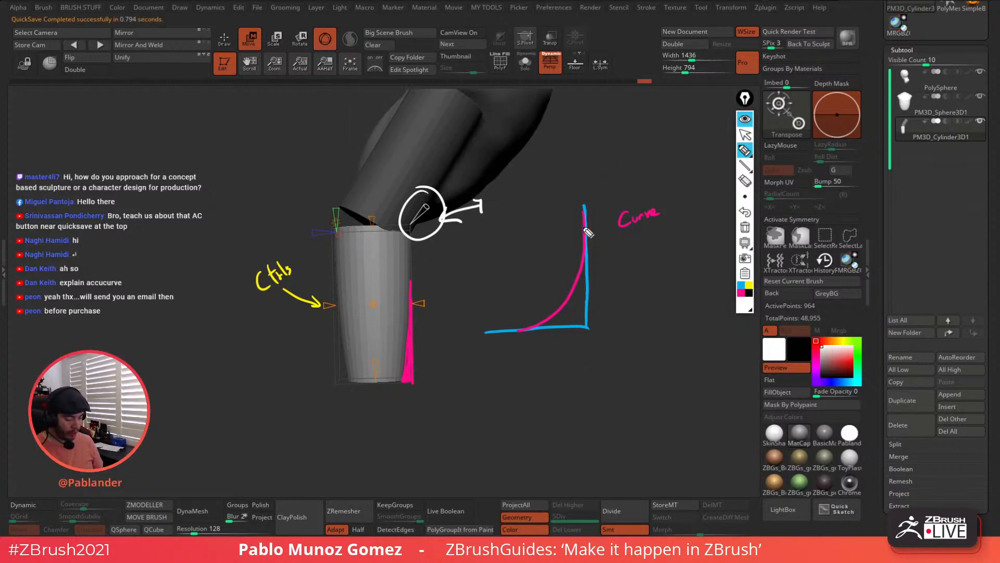
Annotate the corner sketch with one shallow and one tight white curve, mark both corner gaps yellow, and hide the annotations
mouse_move(584, 207)
left_mouse_down()
mouse_move(568, 263)
mouse_move(483, 335)
left_mouse_up()
mouse_move(585, 207)
left_mouse_down()
mouse_move(579, 326)
mouse_move(484, 335)
left_mouse_up()
left_click(749, 286)
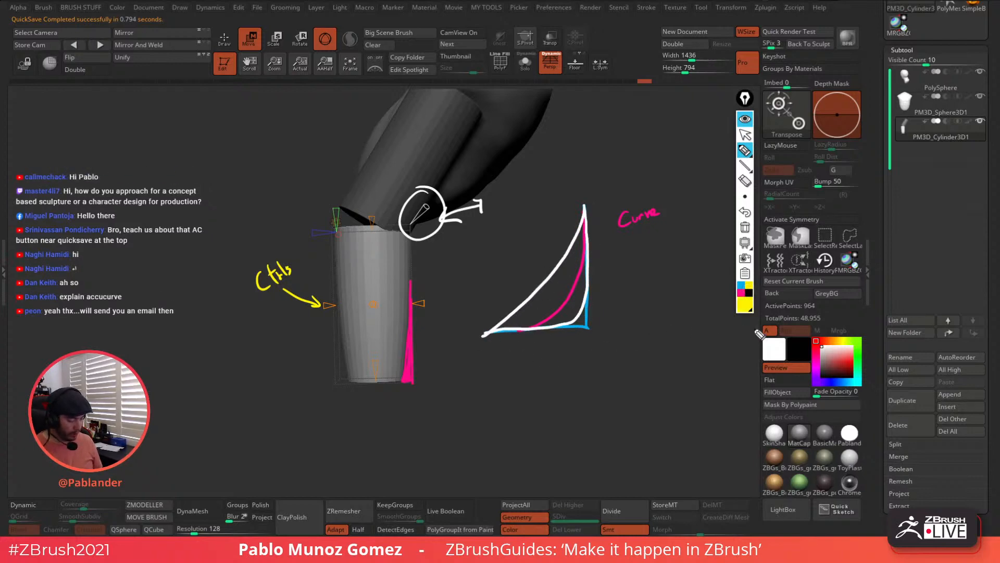
left_click_drag(584, 328, 580, 324)
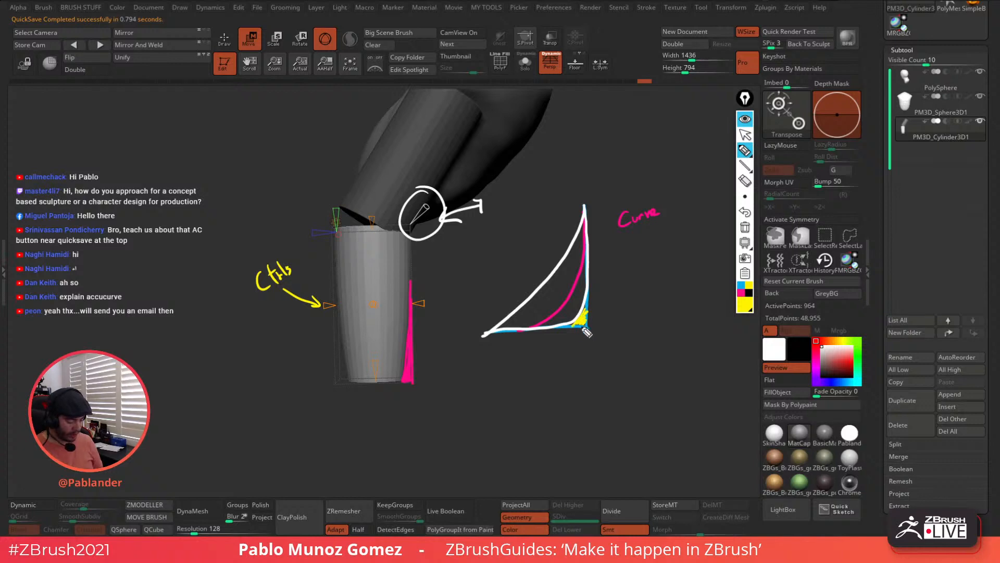
left_click_drag(415, 378, 409, 372)
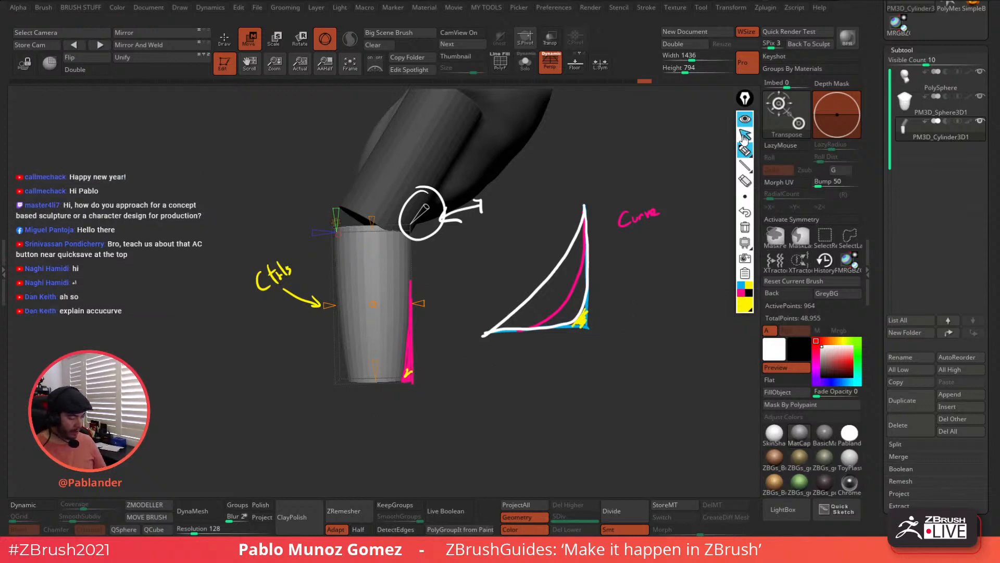
left_click(745, 120)
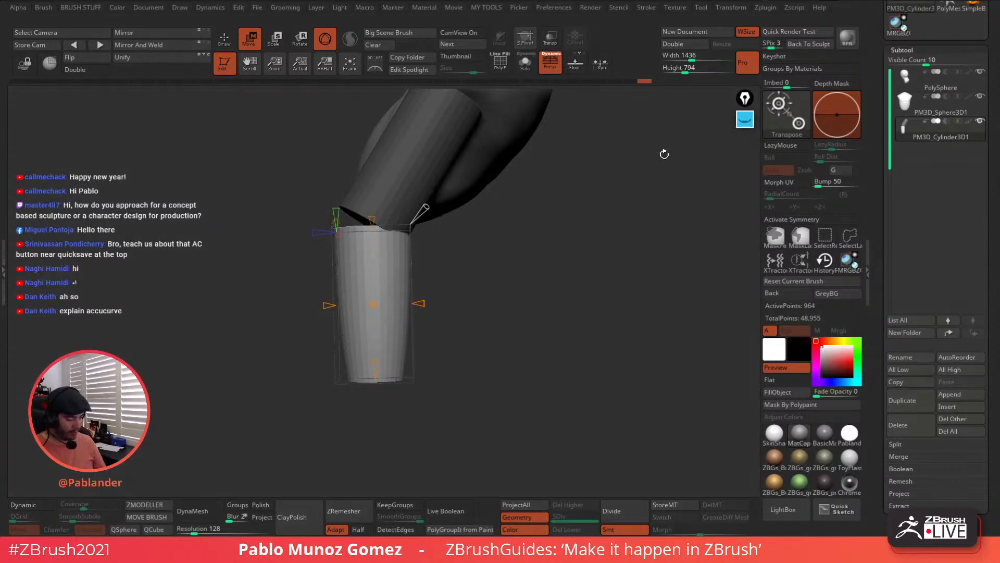
Demonstrate the Taper curve handle by pulling it far outward and pushing it back inward, comparing the forearm with the curve sketch
left_click_drag(477, 242, 505, 253, "alt")
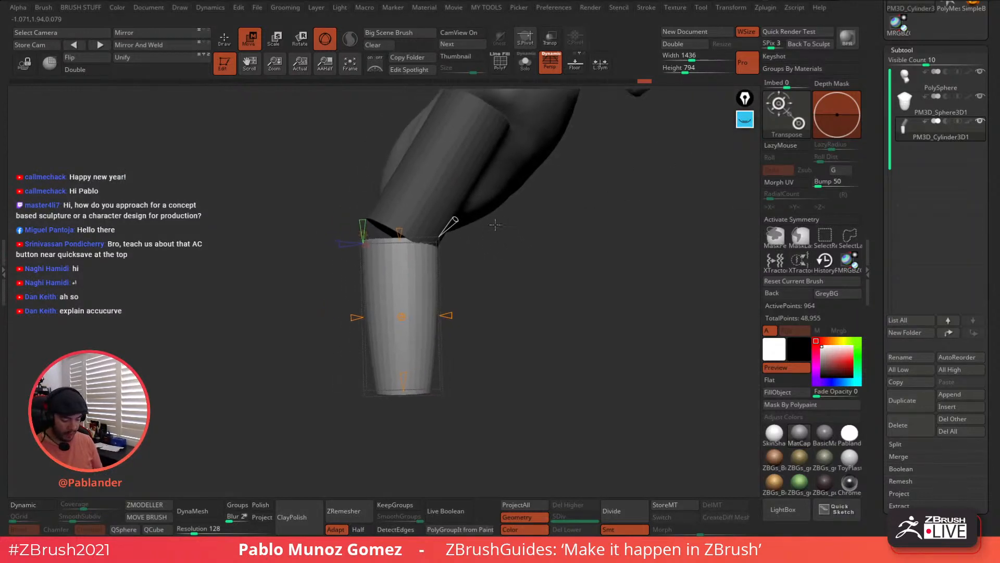
left_click_drag(453, 220, 466, 209)
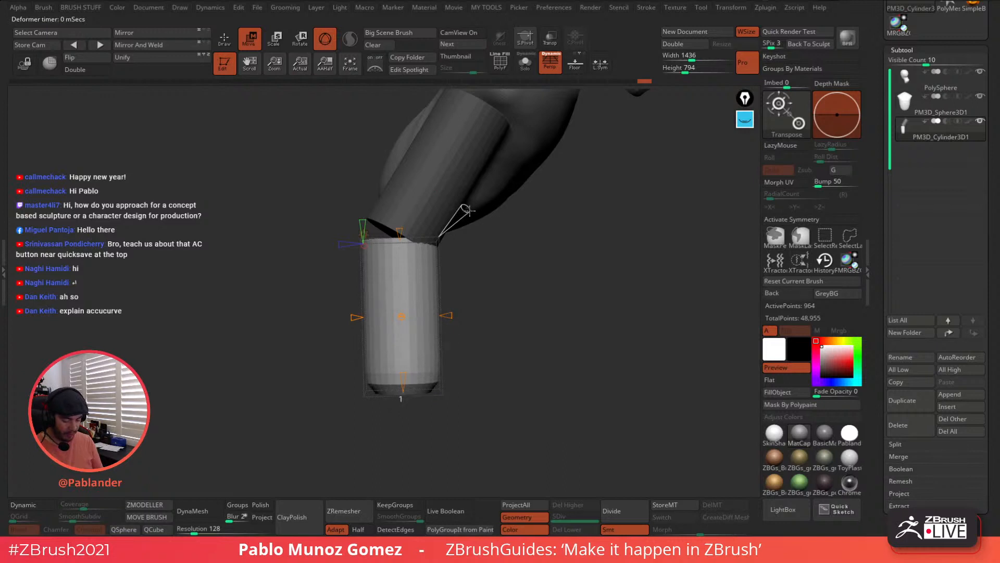
left_click(745, 121)
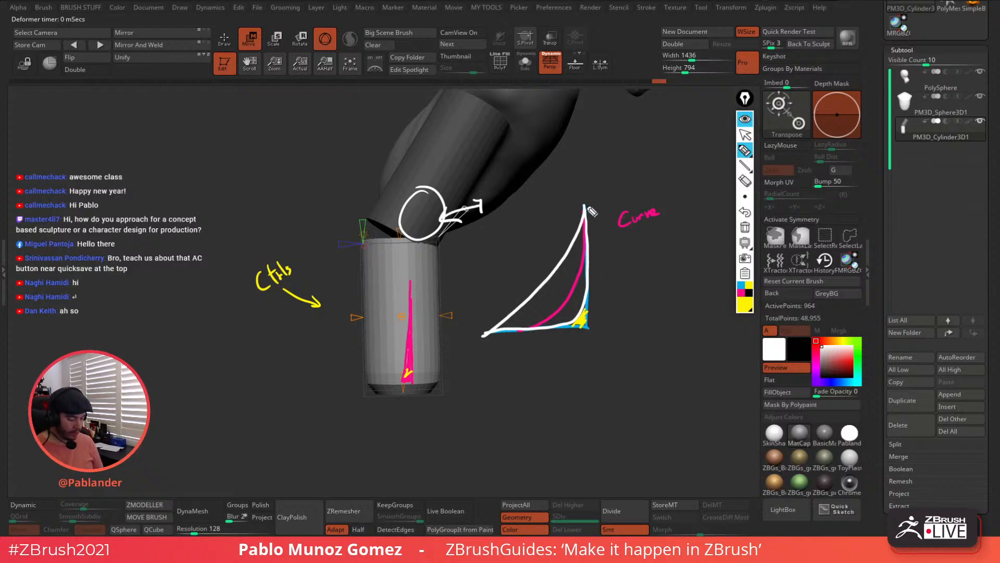
left_click(745, 118)
left_click_drag(465, 211, 445, 230)
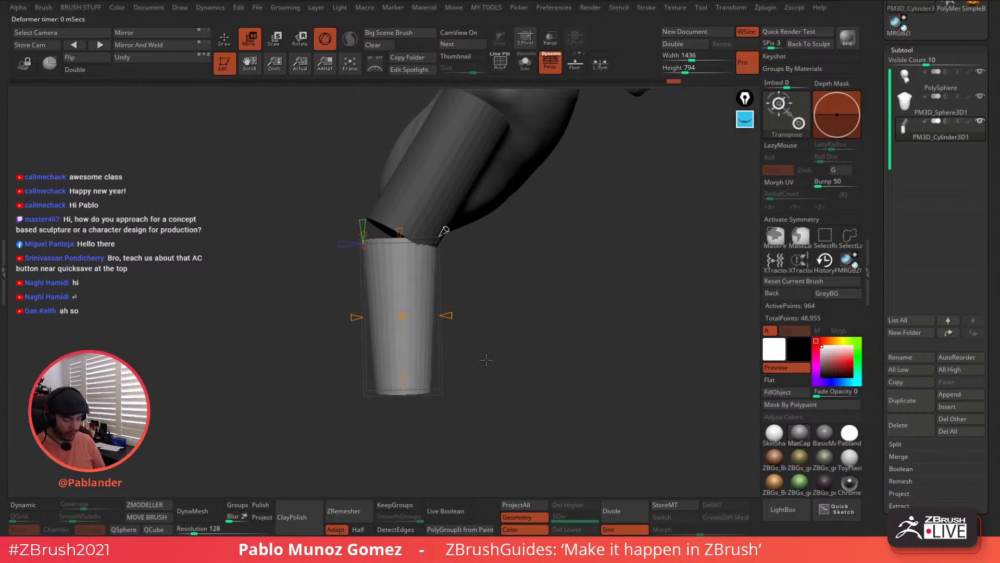
left_click(745, 119)
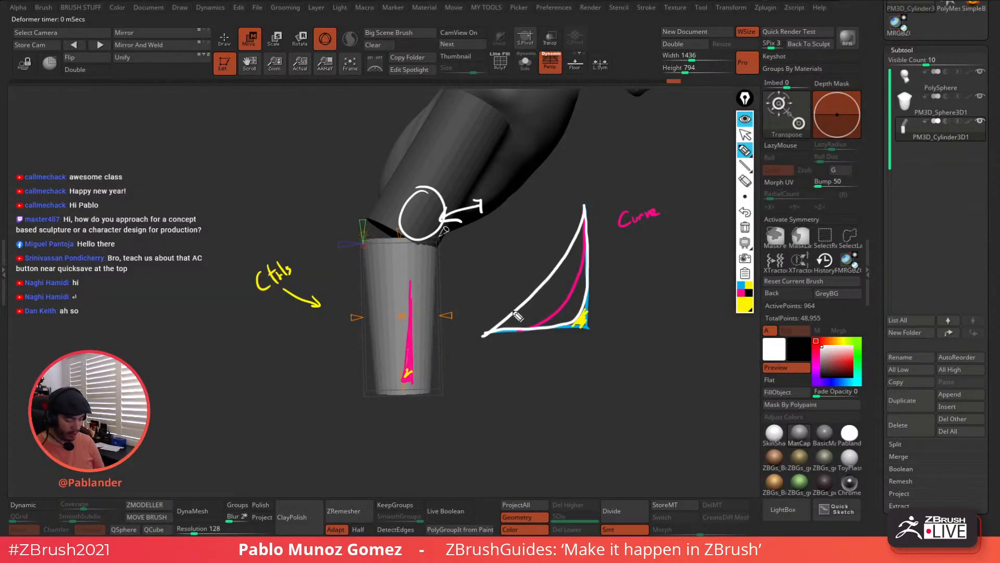
left_click(745, 119)
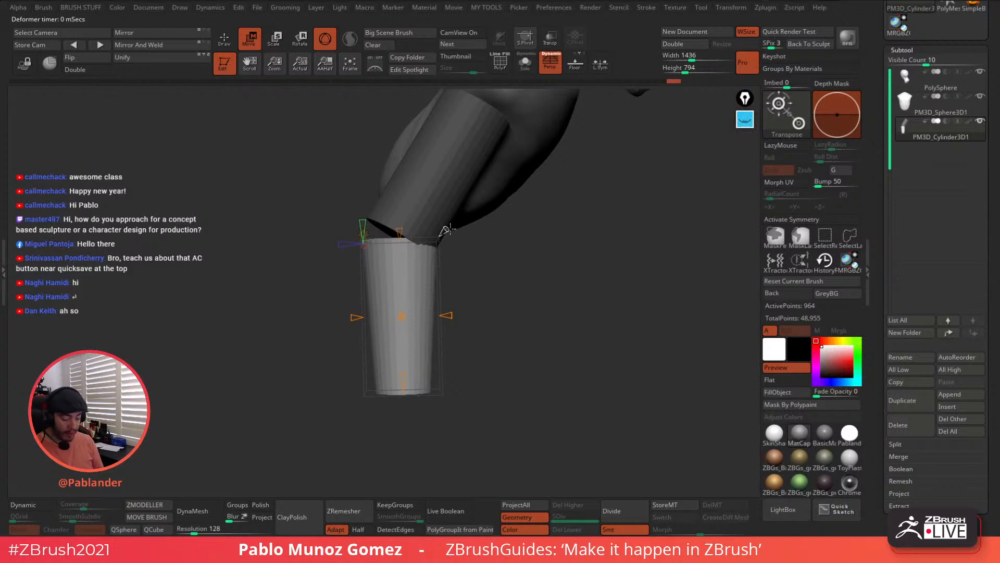
Pull the Taper curve handle moderately outward to round the forearm's lower end, accept the deformer and return to Draw mode
left_click_drag(447, 229, 461, 217)
left_click_drag(492, 279, 536, 285)
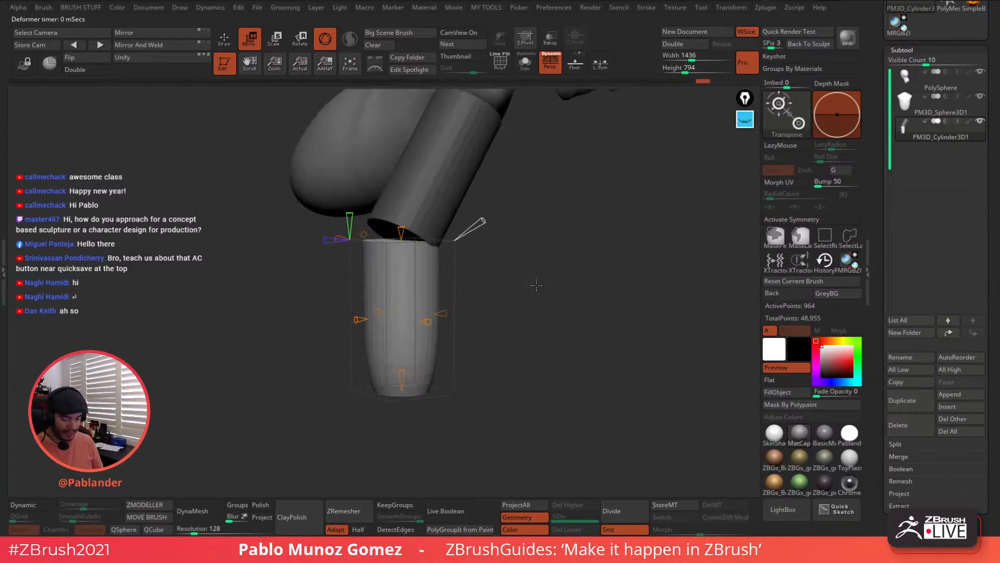
left_click(364, 233)
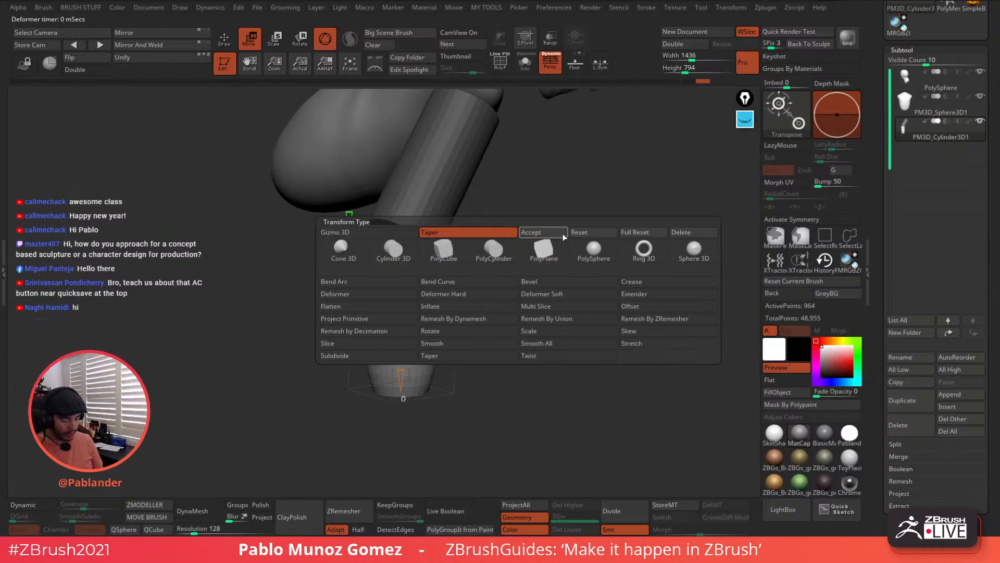
left_click(543, 233)
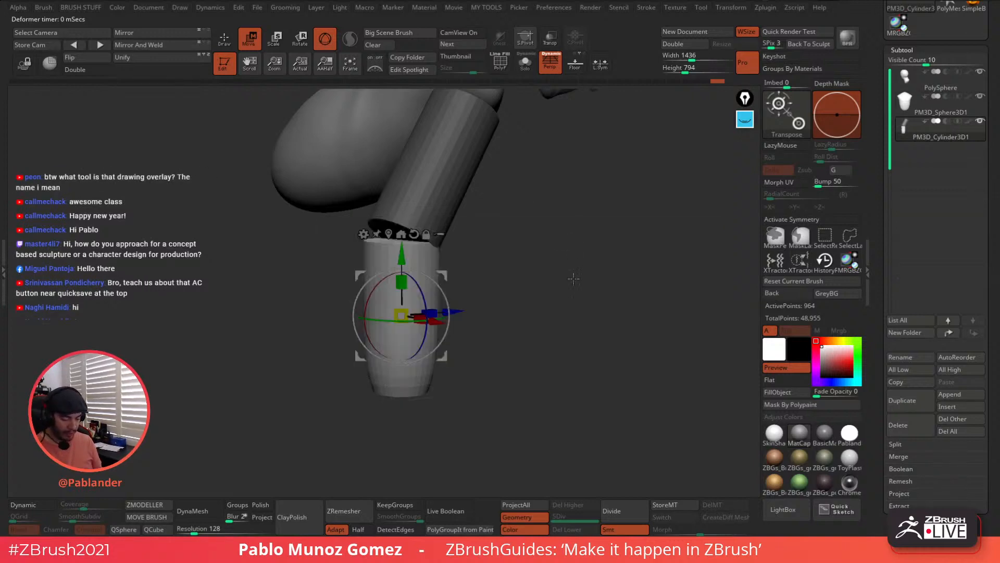
left_click(232, 40)
Pull the forearm's upper rim into the upper arm with an enlarged Move brush to close the elbow gap
mouse_move(555, 311)
left_mouse_down()
mouse_move(553, 321)
mouse_move(546, 302)
mouse_move(529, 307)
left_mouse_up()
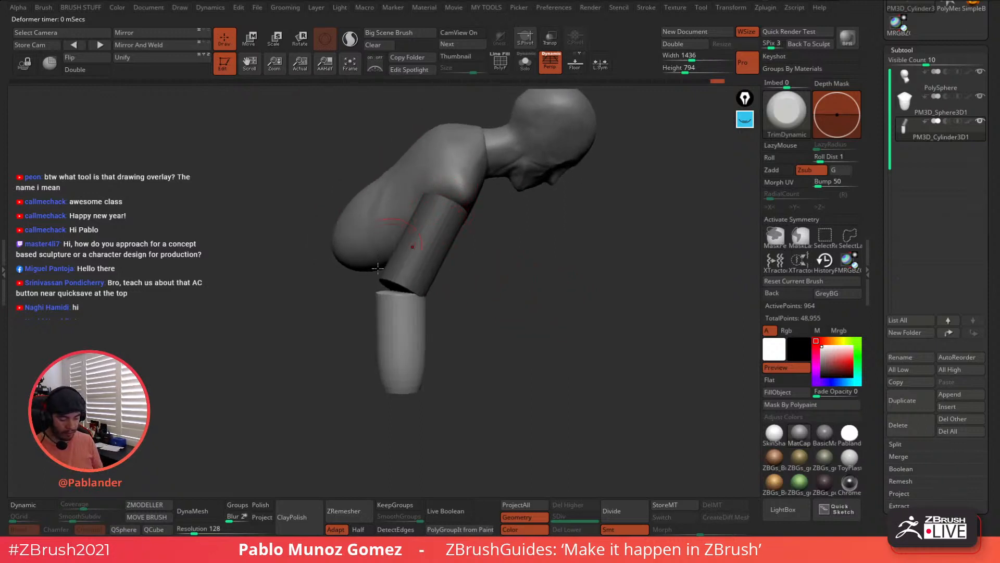
left_click_drag(464, 288, 572, 281)
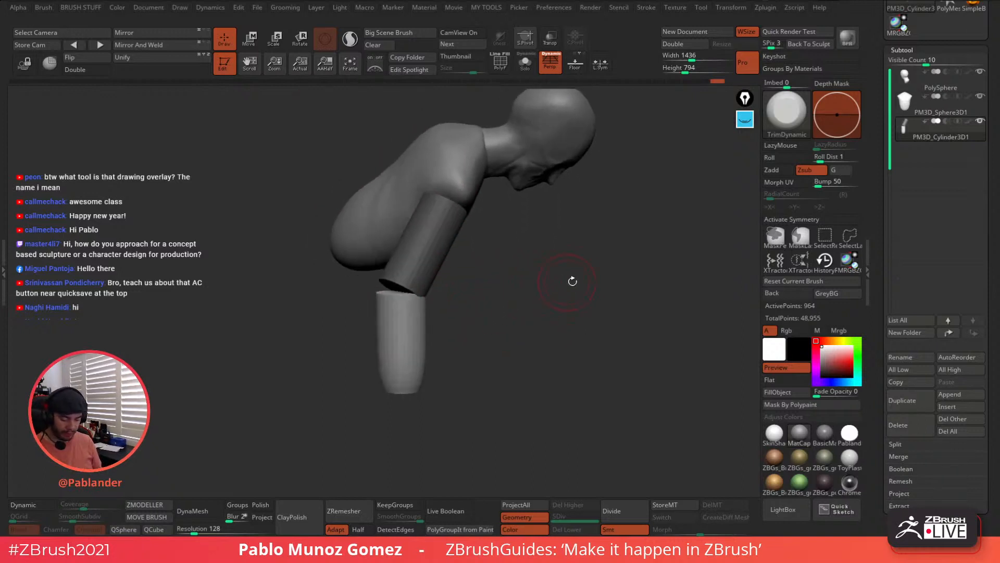
key("b")
left_click(563, 316)
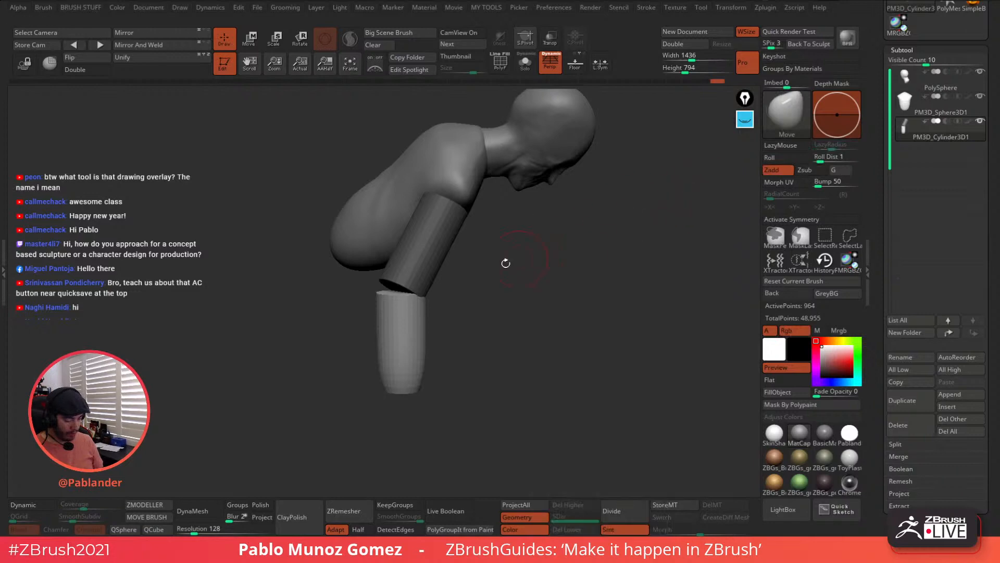
key("space")
mouse_move(504, 262)
left_mouse_down()
mouse_move(481, 272)
mouse_move(490, 267)
left_mouse_up()
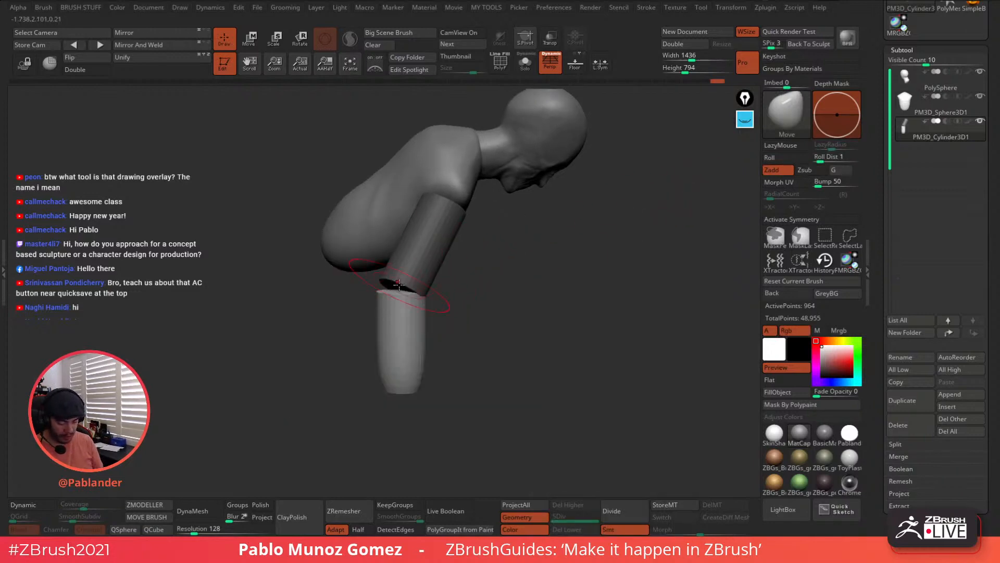
left_click_drag(400, 281, 400, 276)
left_click_drag(495, 273, 436, 292)
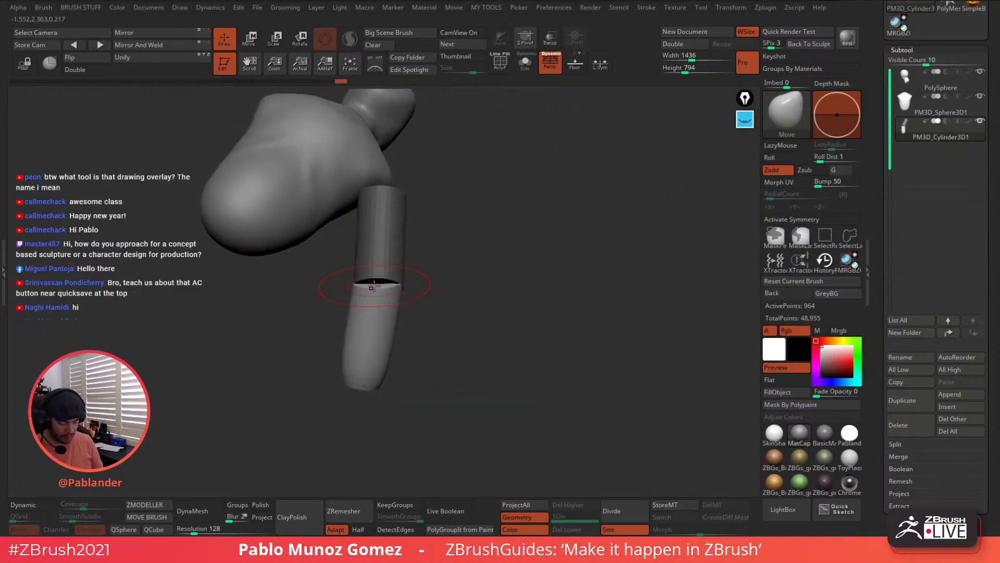
left_click_drag(374, 286, 375, 277)
left_click_drag(457, 258, 417, 278)
left_click_drag(403, 293, 398, 283)
mouse_move(484, 313)
left_mouse_down()
mouse_move(430, 297)
mouse_move(437, 331)
mouse_move(502, 360)
mouse_move(520, 355)
left_mouse_up()
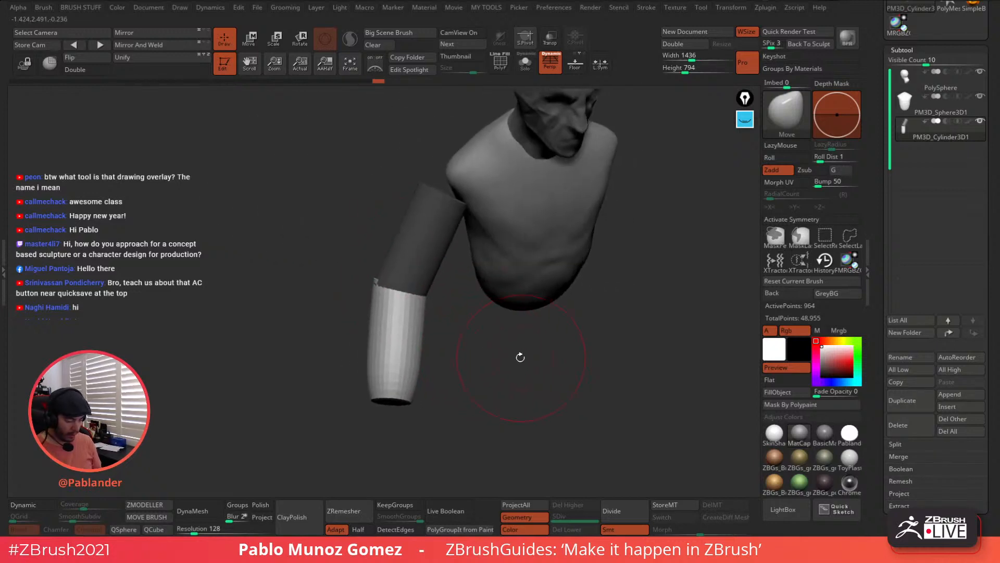
Clear the arm's mask and DynaMesh it at resolution 128, smoothing the elbow seam and the shoulder end
left_click_drag(604, 298, 599, 355, "ctrl")
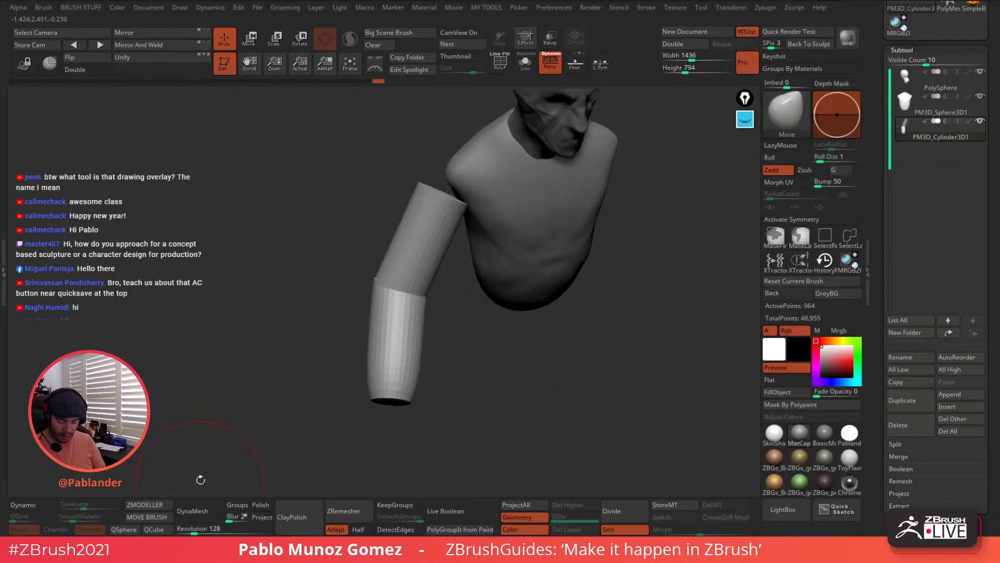
left_click(198, 509)
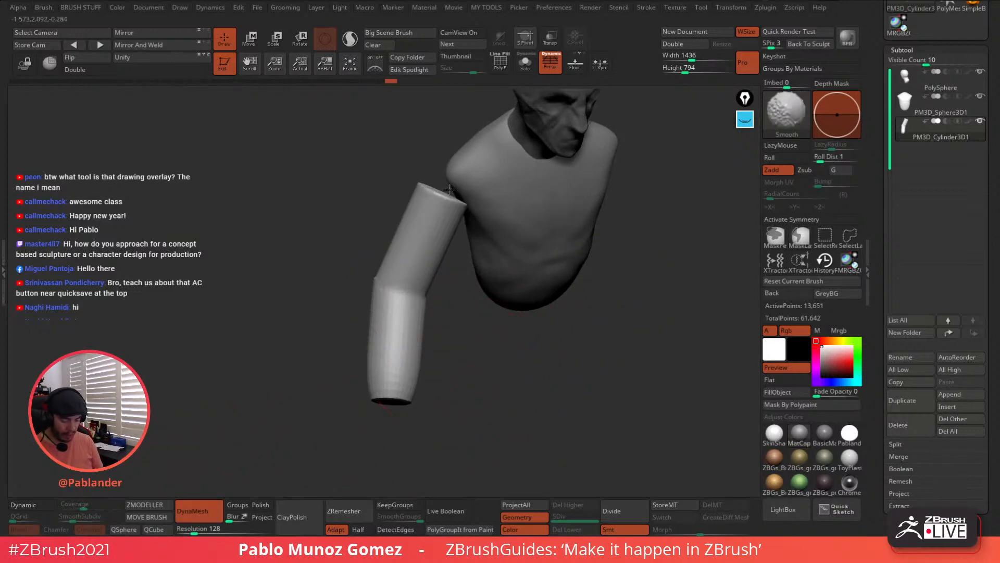
left_click_drag(520, 365, 403, 341)
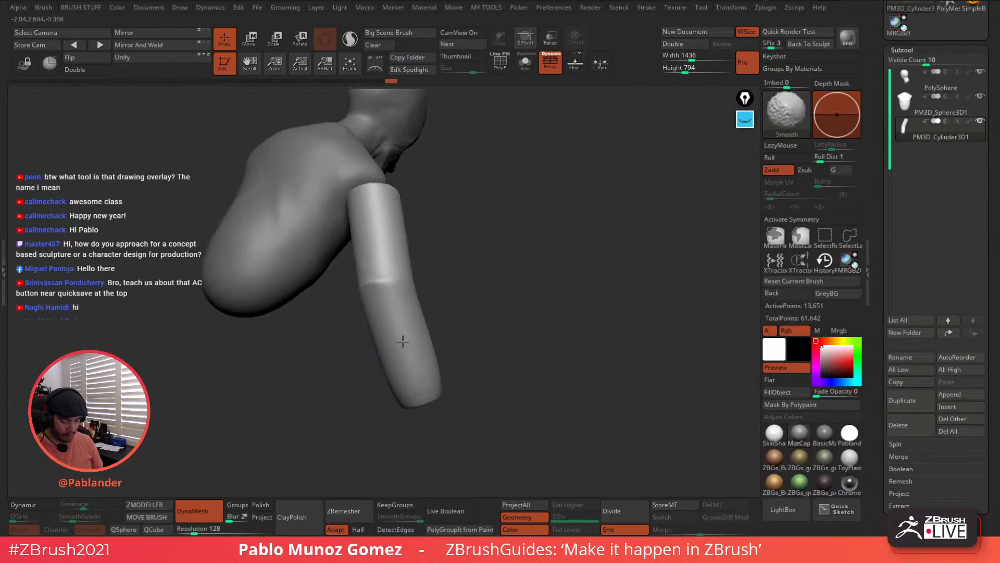
left_click_drag(497, 322, 569, 317)
left_click_drag(470, 372, 427, 225, "shift")
mouse_move(451, 297)
left_mouse_down("shift")
mouse_move(429, 242)
mouse_move(523, 284)
mouse_move(552, 277)
mouse_move(527, 234)
left_mouse_up("shift")
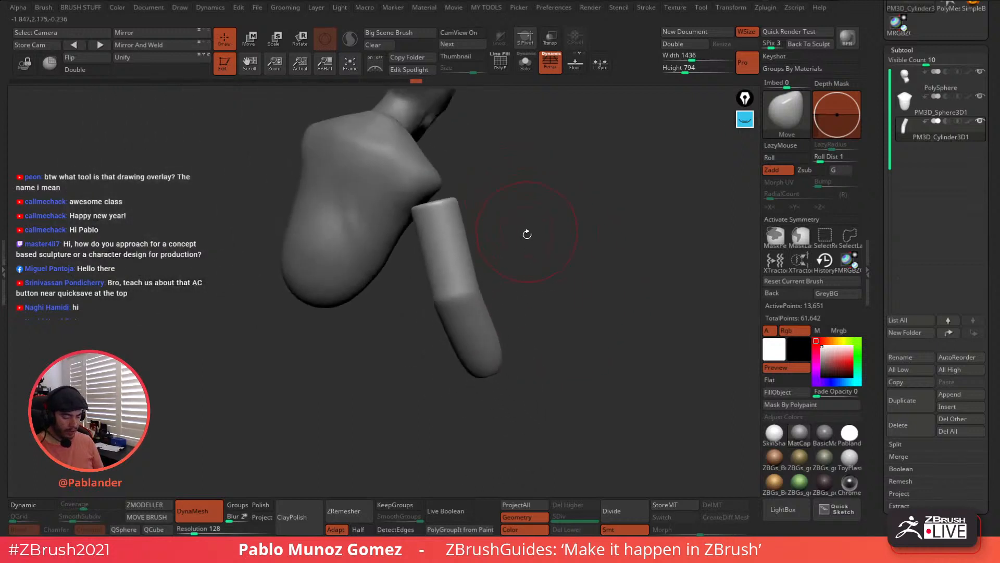
Adjust the elbow bend and the shoulder end of the arm with the Move brush from several angles
left_click_drag(473, 290, 520, 261)
mouse_move(437, 296)
left_mouse_down()
mouse_move(526, 259)
mouse_move(482, 262)
left_mouse_up()
mouse_move(480, 330)
left_mouse_down()
mouse_move(506, 341)
mouse_move(466, 366)
mouse_move(465, 342)
mouse_move(444, 318)
left_mouse_up()
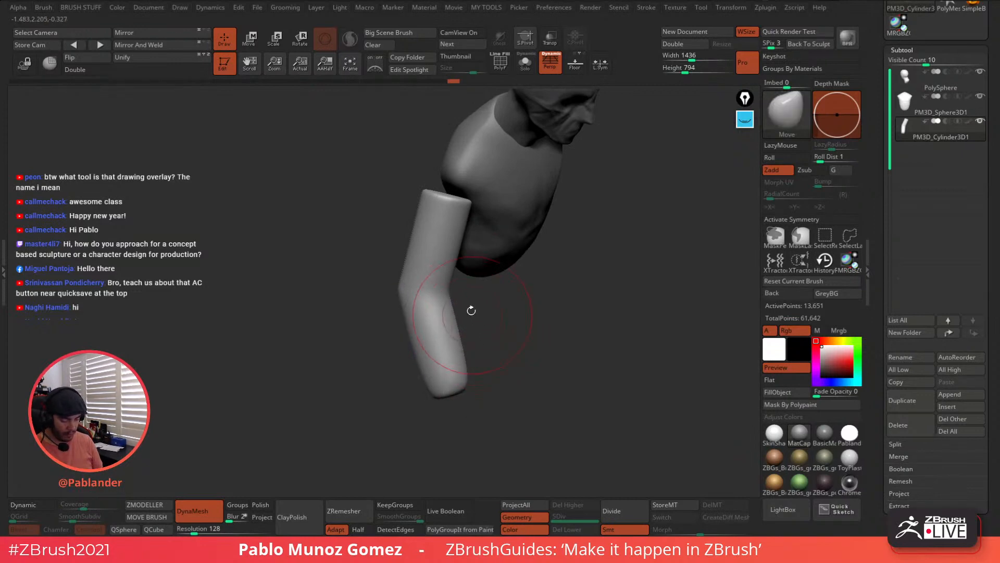
left_click_drag(491, 255, 485, 314)
left_click_drag(463, 250, 483, 237)
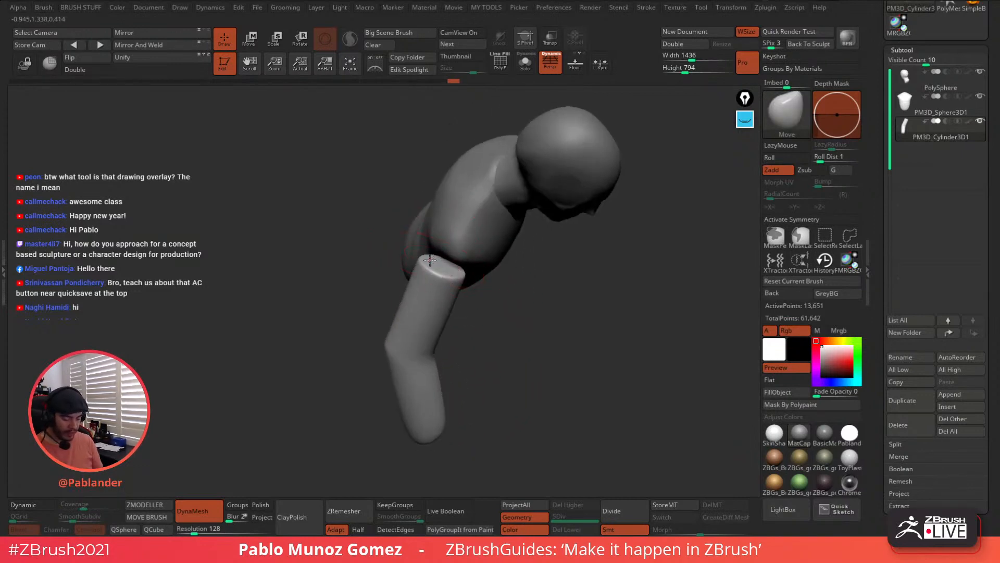
left_click_drag(459, 285, 460, 282)
right_click_drag(459, 281, 478, 239)
right_click_drag(558, 240, 464, 242)
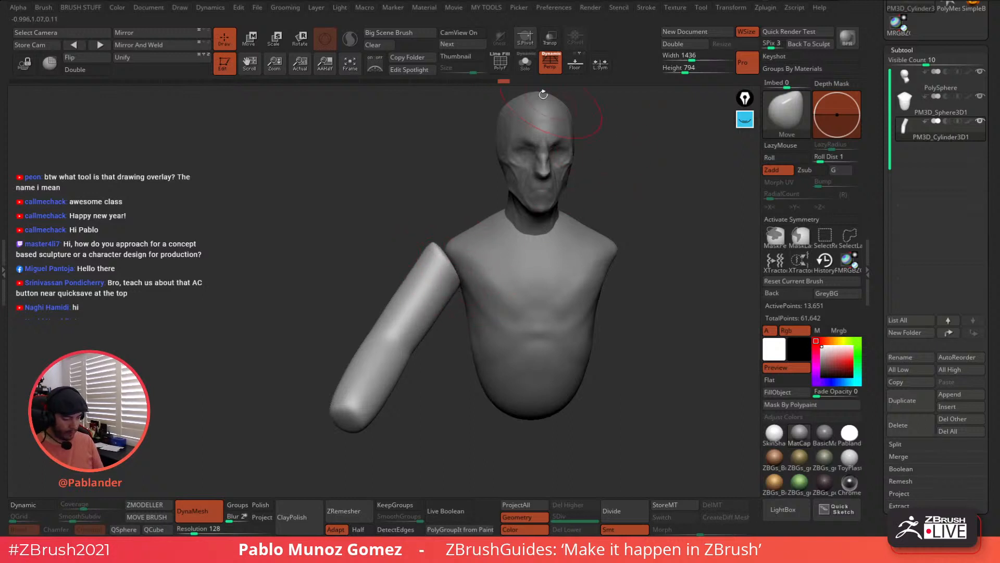
Isolate the arm and shape its shoulder end into a rounded slope with the Move and Smooth brushes
left_click(525, 61)
right_click_drag(458, 287, 476, 281)
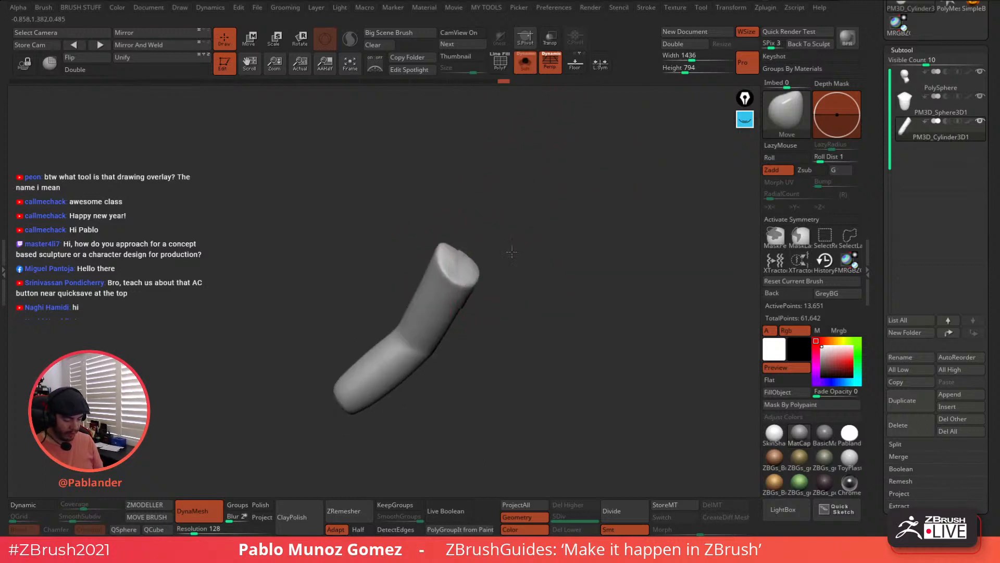
right_click_drag(512, 252, 476, 250)
right_click_drag(533, 227, 462, 257)
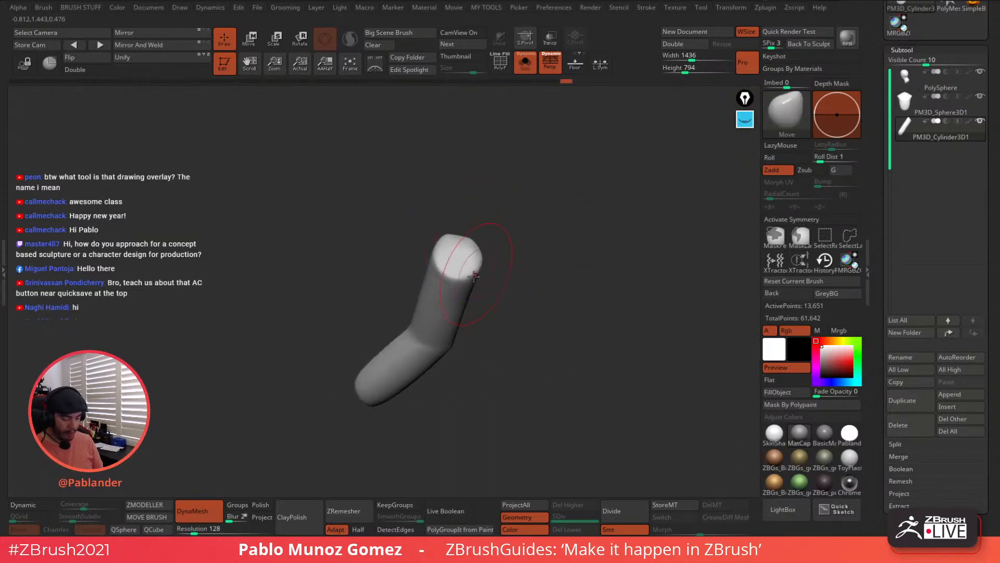
mouse_move(475, 243)
right_mouse_down()
mouse_move(529, 234)
mouse_move(478, 277)
mouse_move(469, 260)
right_mouse_up()
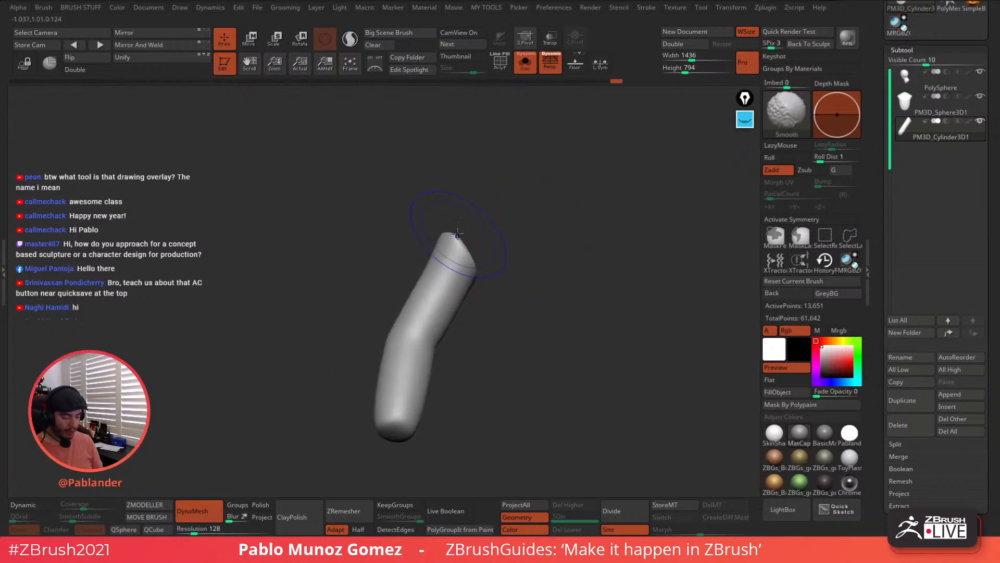
right_click_drag(440, 216, 448, 232)
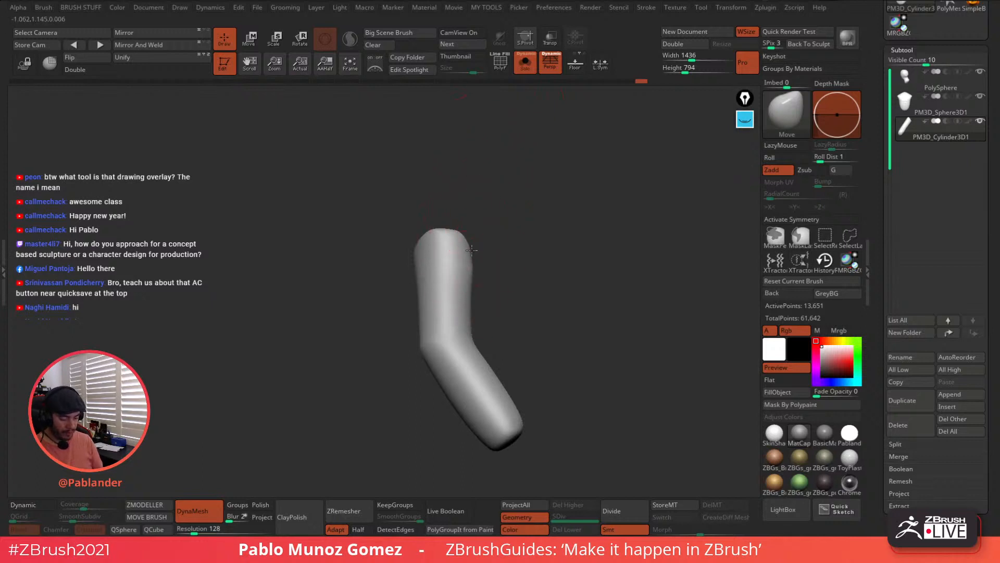
Refine the upper arm's contour below the shoulder with the Move brush and bring the rest of the bust back into display
left_click_drag(428, 237, 423, 237)
left_click_drag(418, 273, 415, 278)
left_click_drag(495, 227, 526, 226)
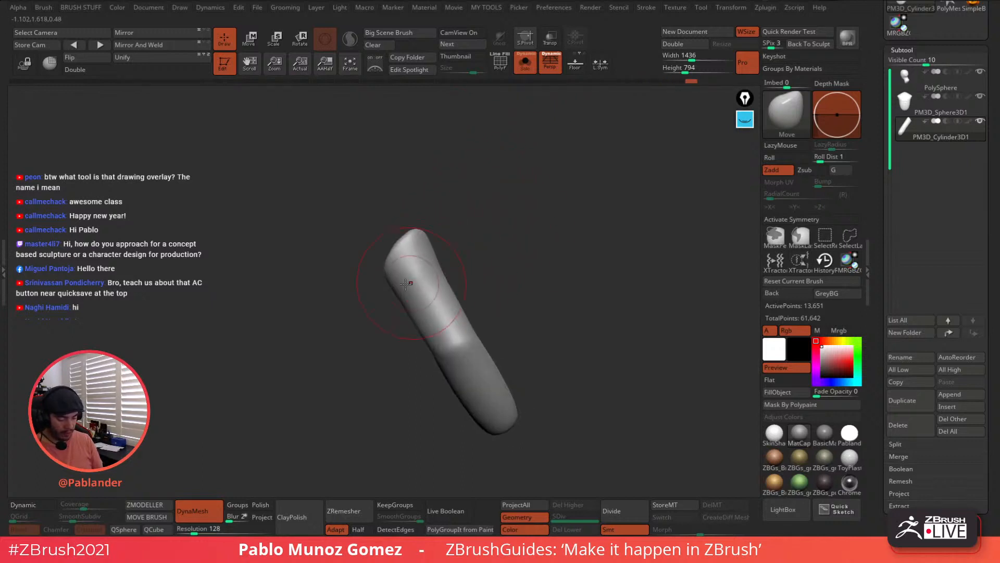
left_click_drag(407, 285, 400, 292)
left_click_drag(493, 258, 525, 251)
left_click_drag(380, 308, 384, 310)
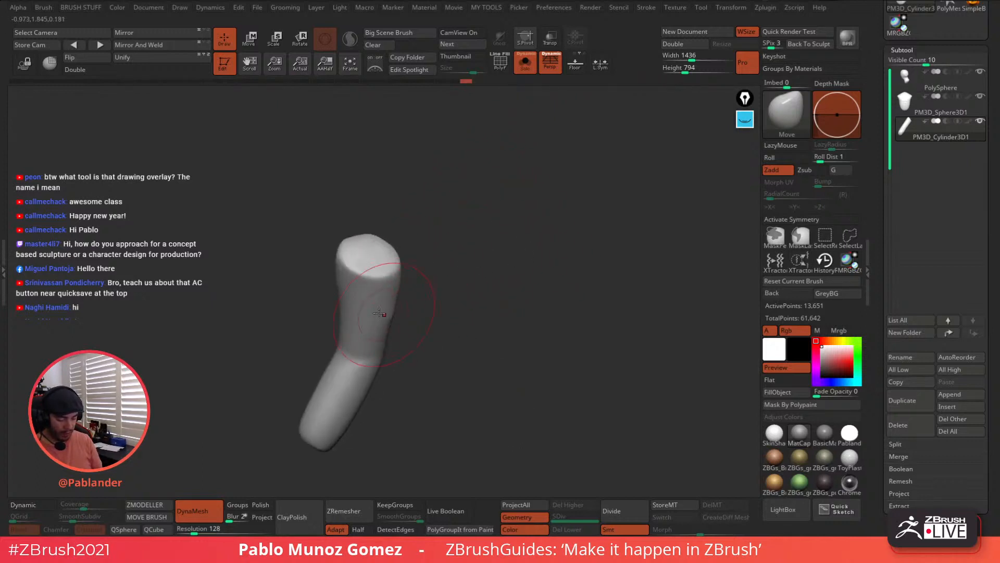
left_click(525, 62)
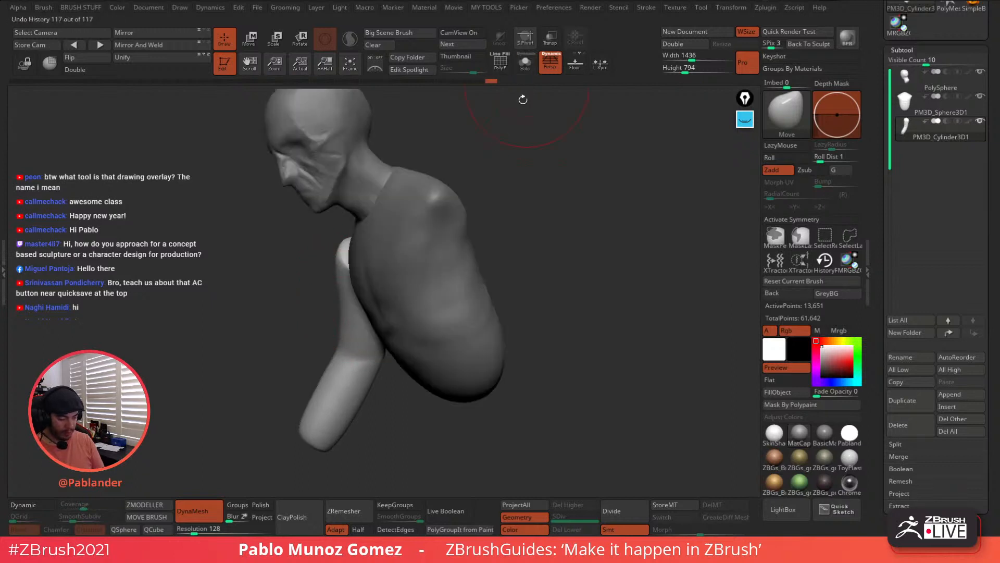
Make the torso the active subtool and turn on X-axis symmetry
right_click_drag(529, 319, 517, 292, "ctrl")
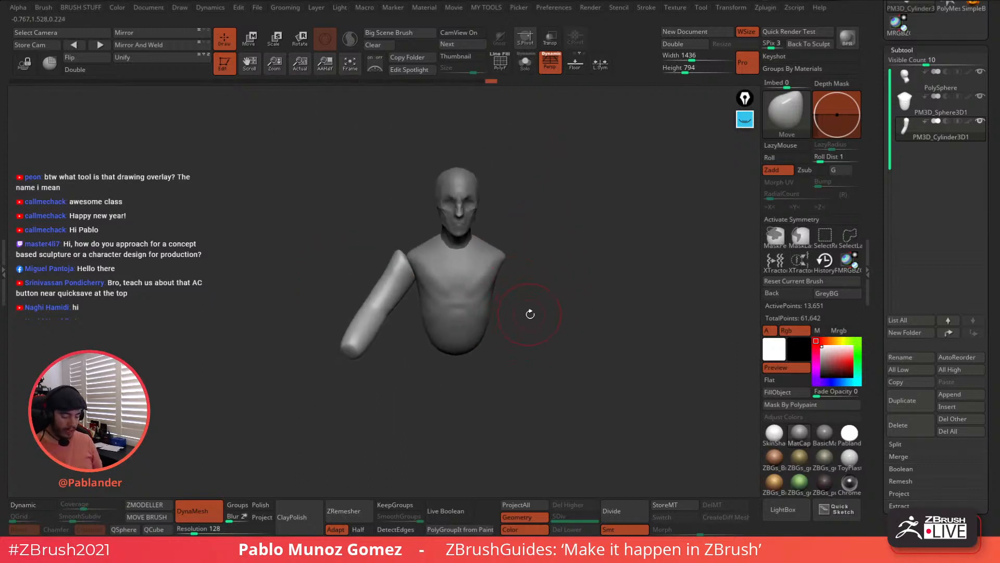
left_click(476, 281, "alt")
key("x")
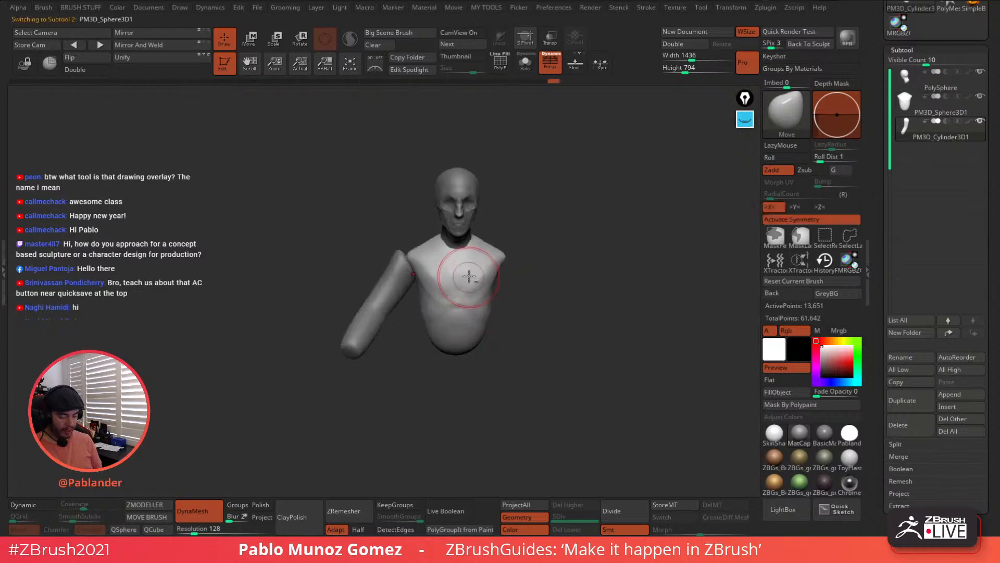
Pull the torso's shoulders slightly outward with the Move brush, and make the arm active to check its fit from the side and back
key("space")
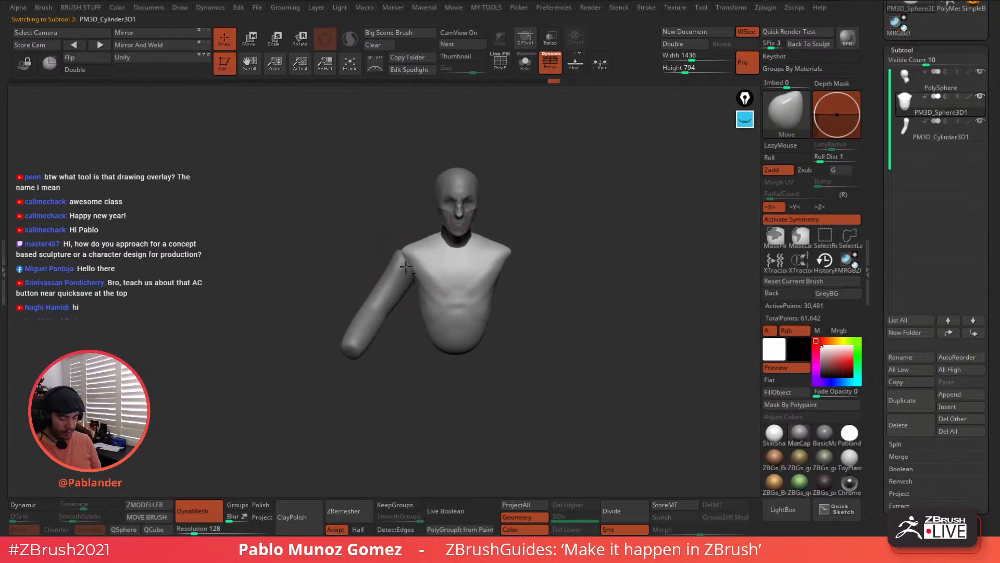
left_click(408, 251, "alt")
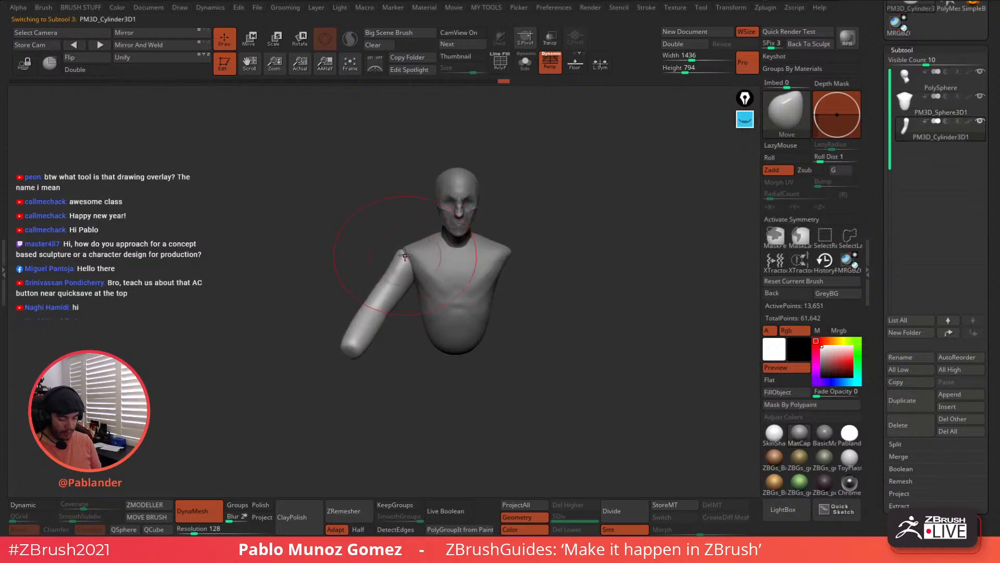
mouse_move(464, 278)
right_mouse_down()
mouse_move(486, 259)
mouse_move(489, 291)
mouse_move(482, 271)
mouse_move(474, 276)
right_mouse_up()
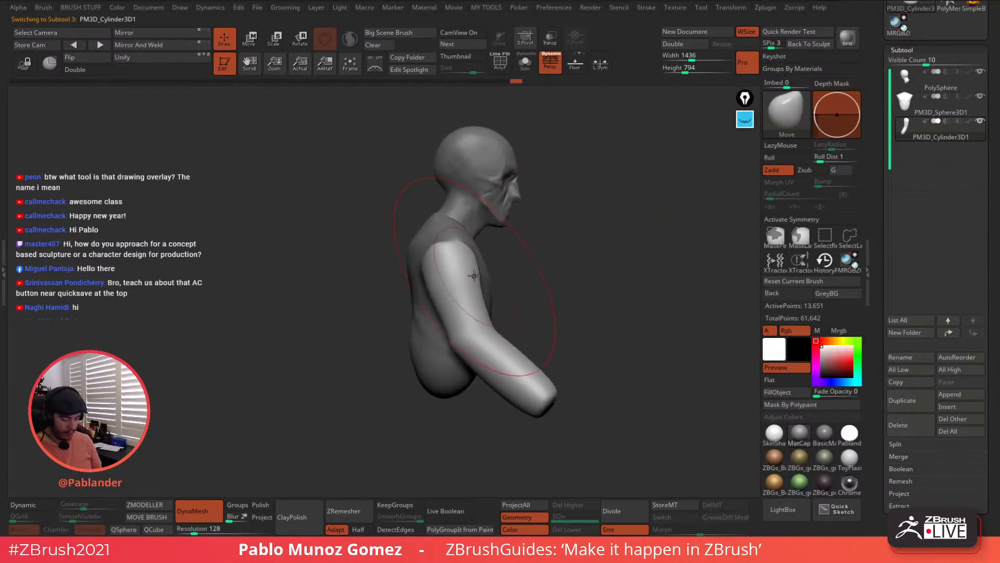
right_click_drag(541, 397, 421, 247)
Make the torso active and refine the back of its shoulder where it meets the arm, using a smaller Move brush
left_click(420, 247, "alt")
left_click(433, 239, "alt")
right_click(433, 239)
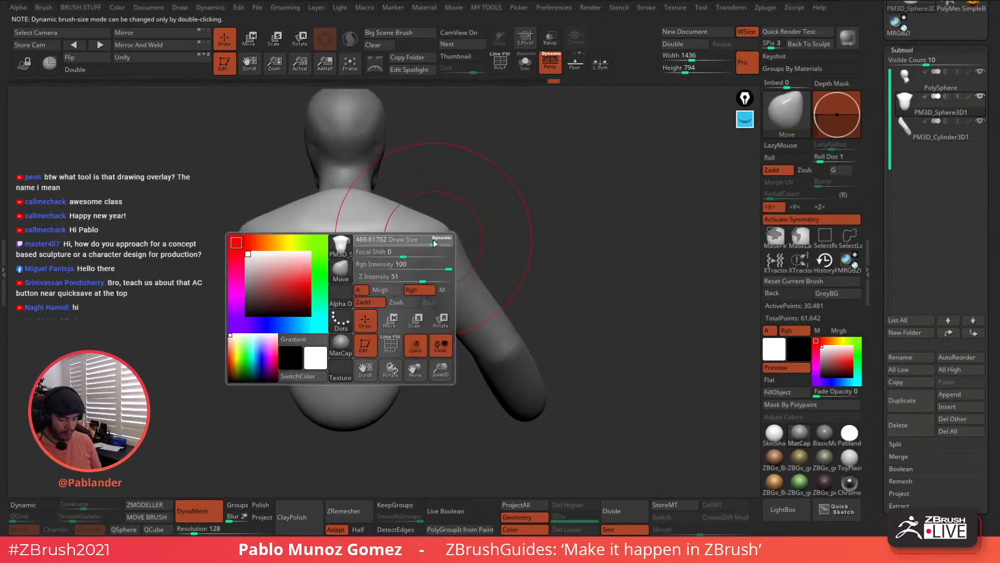
left_click(434, 238, "alt")
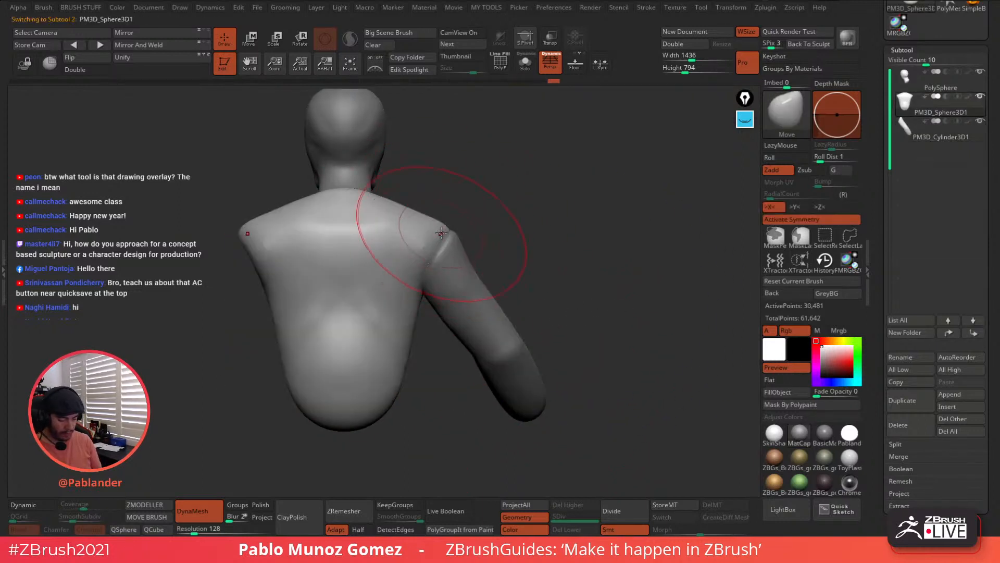
right_click(436, 238)
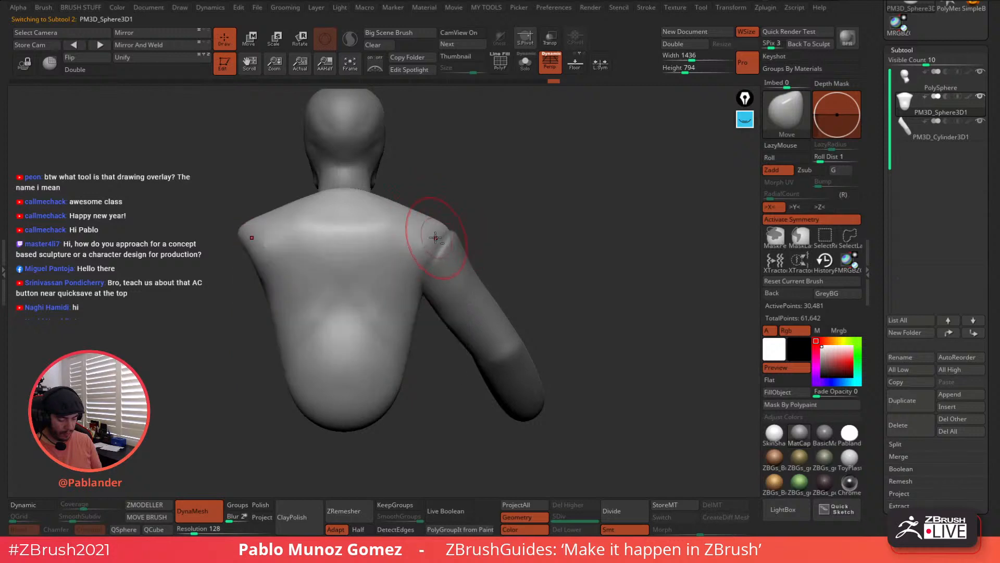
key("shift")
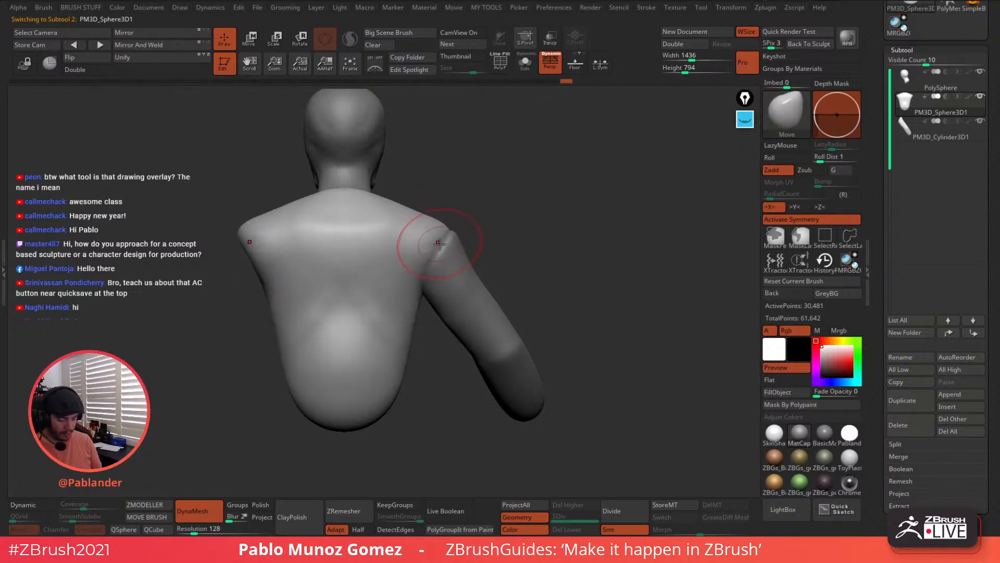
Reshape the back of the torso's shoulder around the top of the arm with the Move brush
mouse_move(471, 225)
left_mouse_down()
mouse_move(449, 246)
mouse_move(437, 235)
left_mouse_up()
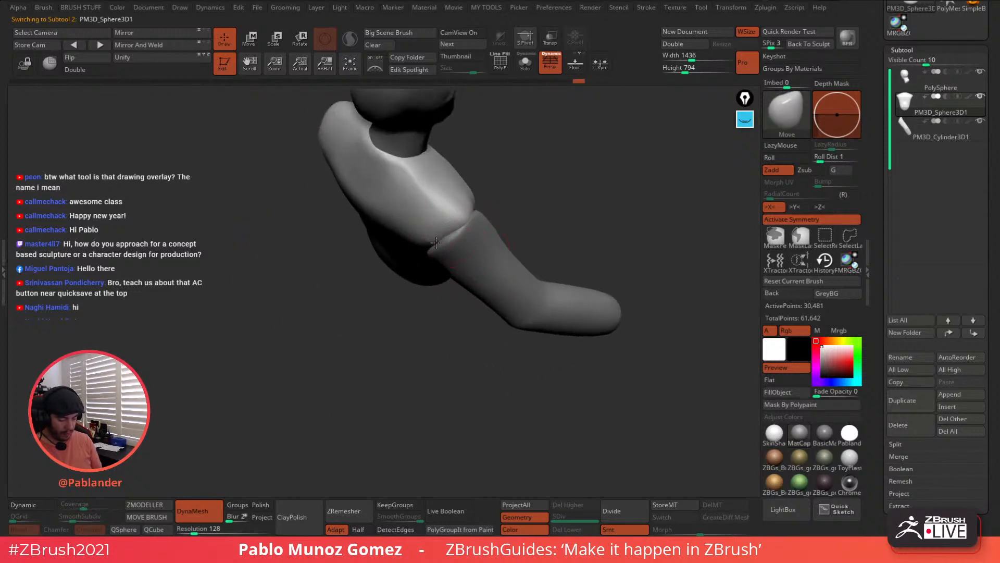
left_click_drag(446, 310, 446, 203)
mouse_move(404, 261)
left_mouse_down()
mouse_move(412, 270)
mouse_move(431, 238)
left_mouse_up()
Build up volume on the back and top of the torso's shoulder with the ClayBuildup brush
key("space")
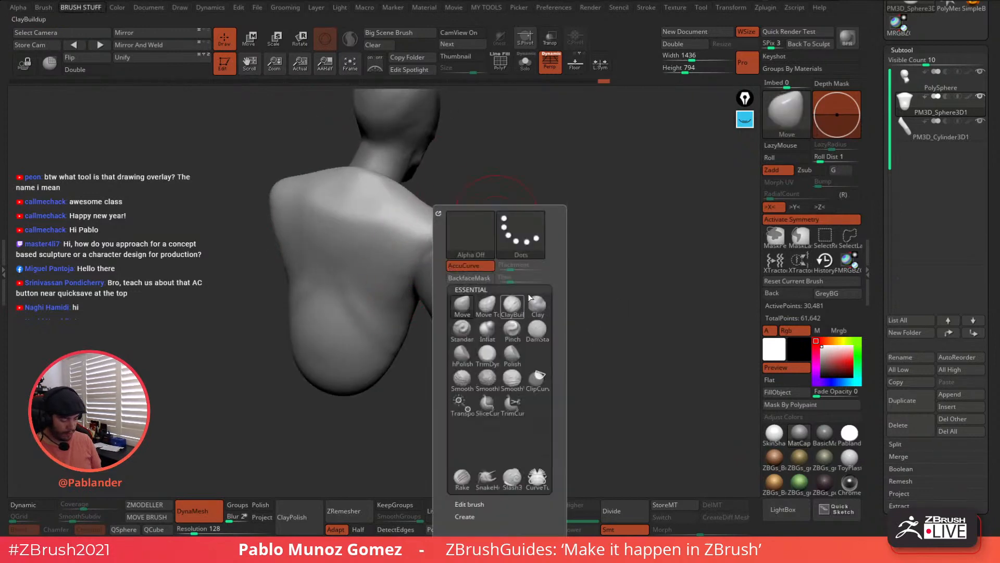
left_click_drag(569, 243, 613, 205, "alt")
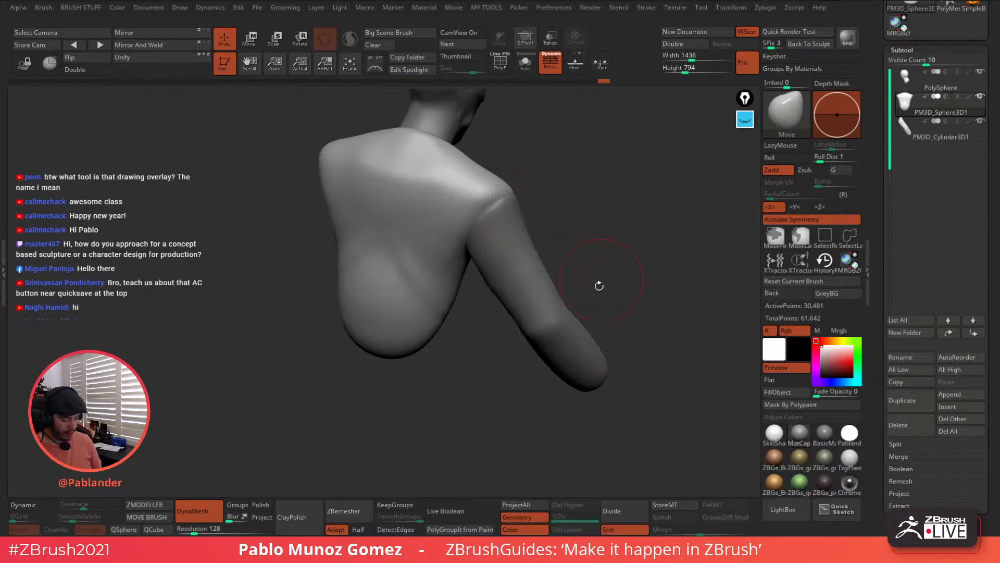
key("space")
left_click(608, 319)
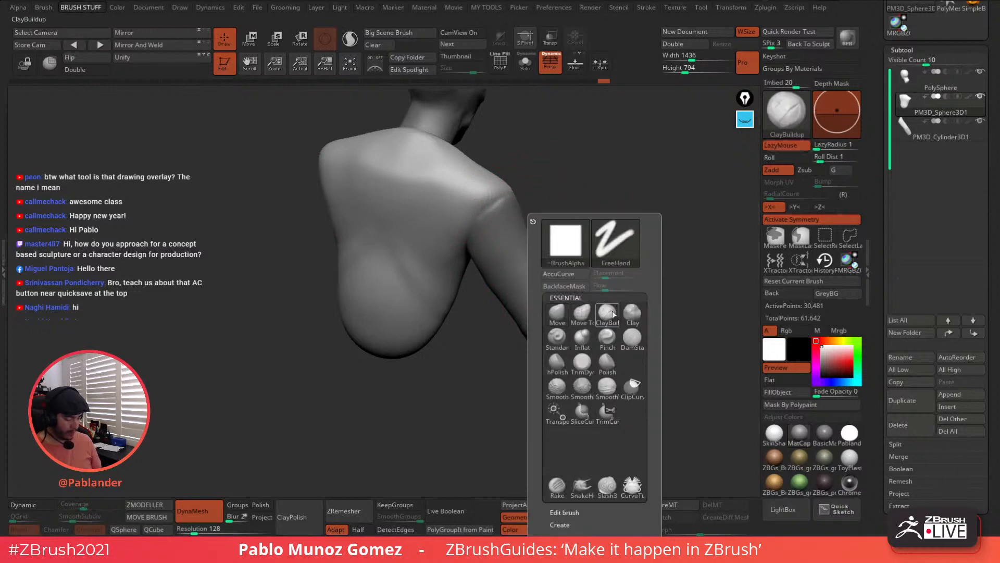
left_click_drag(634, 384, 646, 383)
key("space")
left_click_drag(615, 181, 599, 181)
left_click_drag(478, 203, 467, 210)
mouse_move(504, 178)
left_mouse_down()
mouse_move(482, 203)
mouse_move(527, 194)
mouse_move(473, 206)
mouse_move(490, 198)
left_mouse_up()
mouse_move(557, 222)
left_mouse_down()
mouse_move(563, 239)
mouse_move(532, 238)
left_mouse_up()
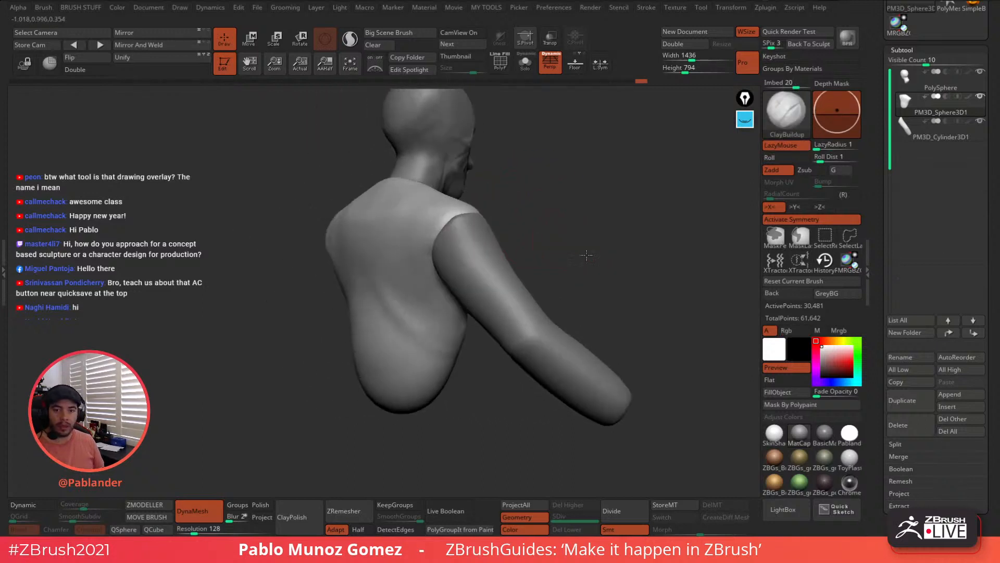
With the torso temporarily isolated in Solo mode, build up and smooth the back of the shoulder where the arm attaches
mouse_move(586, 255)
left_mouse_down()
mouse_move(505, 259)
mouse_move(528, 266)
left_mouse_up()
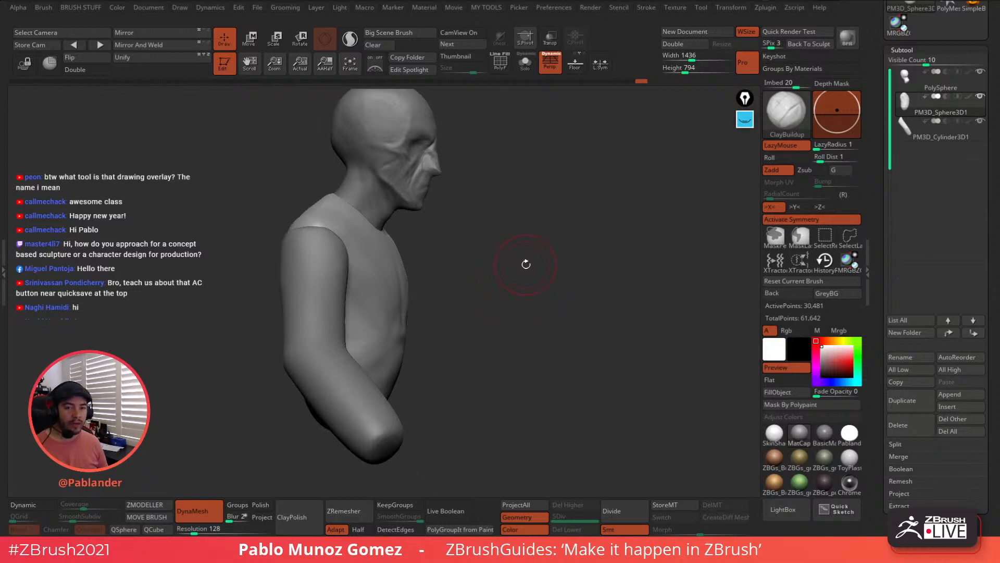
mouse_move(508, 283)
left_mouse_down()
mouse_move(501, 250)
mouse_move(424, 237)
mouse_move(471, 204)
mouse_move(438, 236)
left_mouse_up()
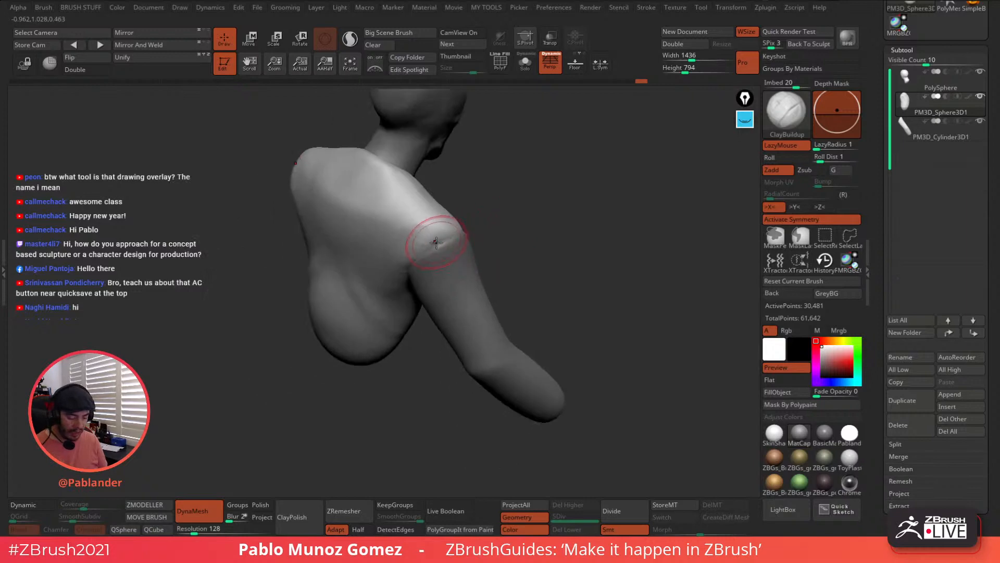
left_click_drag(500, 172, 513, 98)
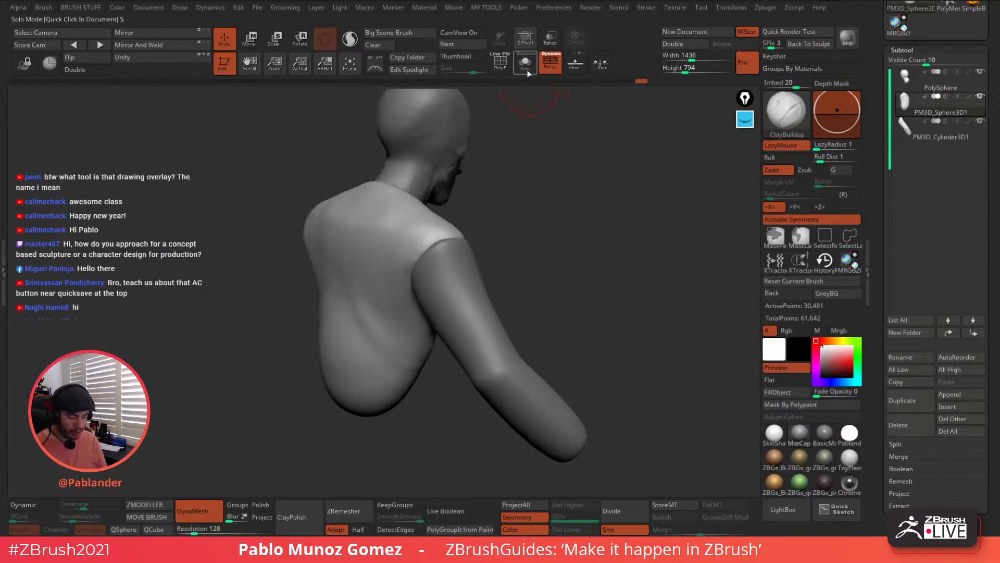
left_click(526, 65)
mouse_move(449, 237)
left_mouse_down()
mouse_move(425, 253)
mouse_move(415, 239)
mouse_move(440, 244)
left_mouse_up()
mouse_move(440, 241)
left_mouse_down("shift")
mouse_move(417, 241)
mouse_move(430, 245)
left_mouse_up("shift")
left_click_drag(516, 237, 497, 230)
left_click_drag(440, 254, 453, 244)
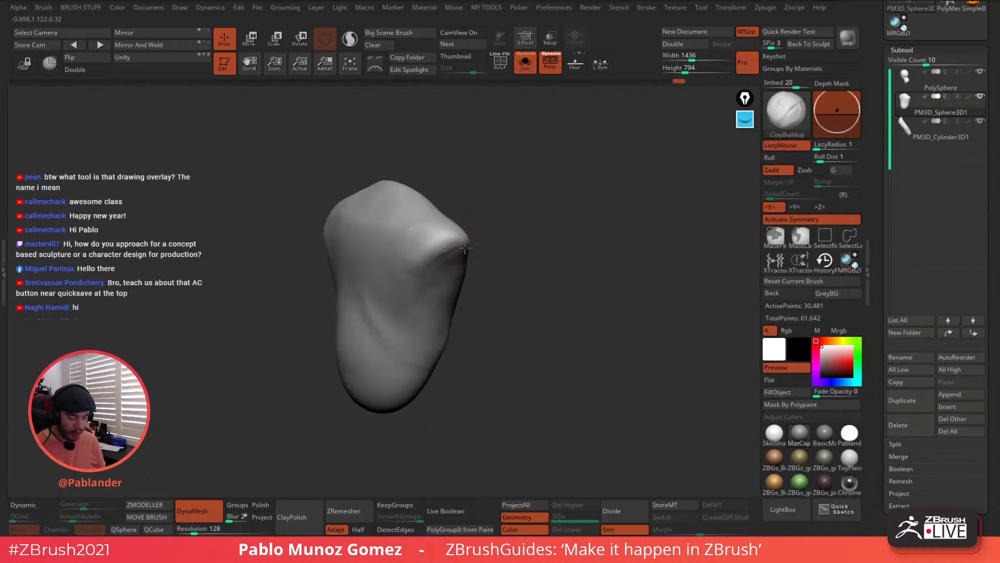
mouse_move(498, 215)
left_mouse_down()
mouse_move(538, 234)
mouse_move(479, 239)
left_mouse_up()
mouse_move(404, 246)
left_mouse_down()
mouse_move(404, 225)
mouse_move(388, 236)
mouse_move(380, 186)
mouse_move(428, 227)
left_mouse_up()
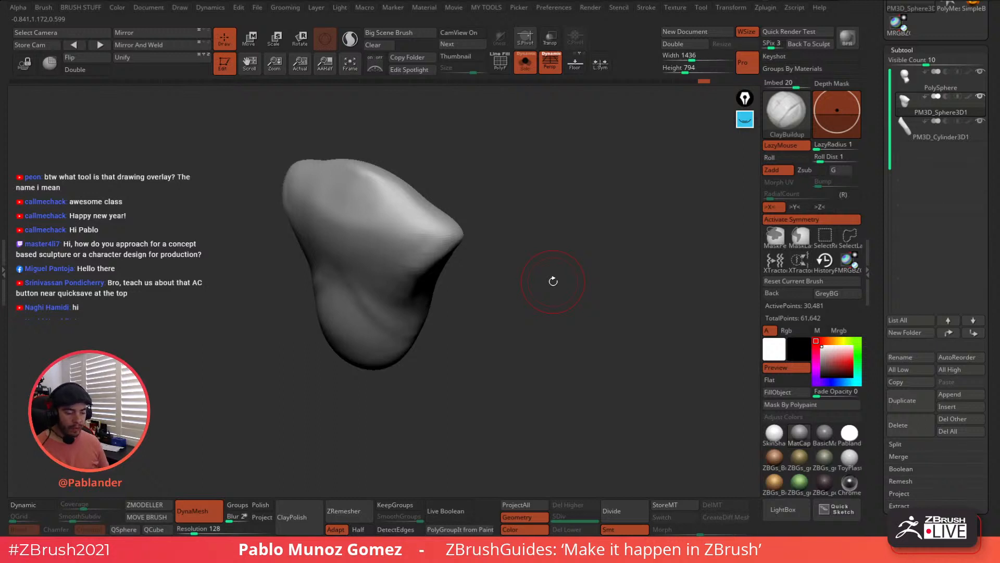
left_click(524, 64)
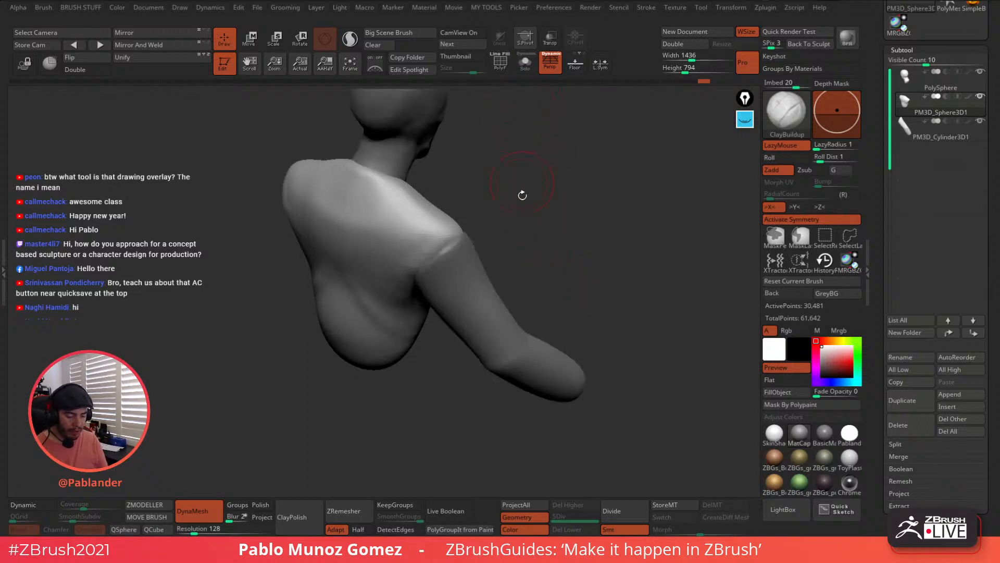
Pull the rear and upper contour of the shoulder over the arm joint with the Move brush
left_click_drag(522, 196, 496, 229)
key("v")
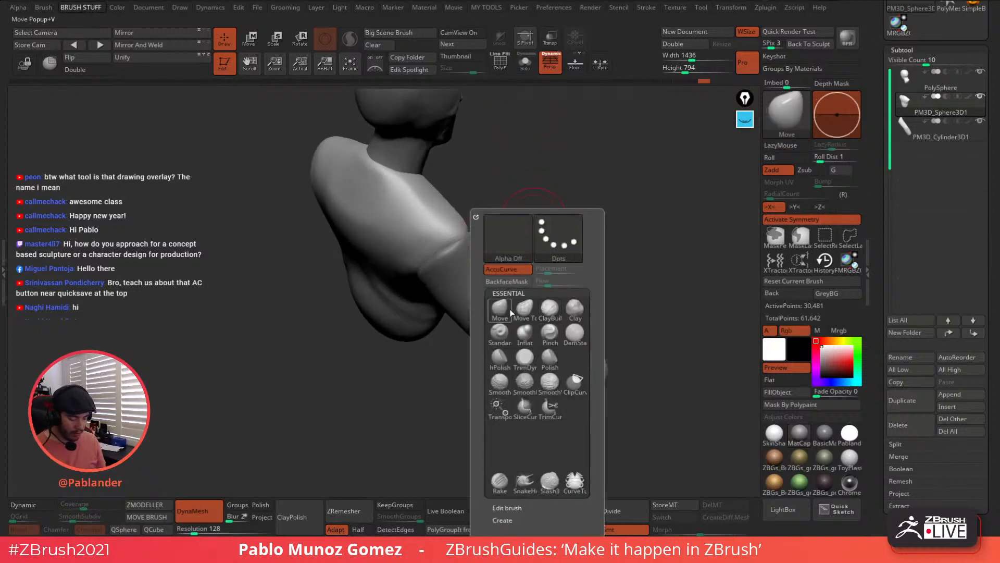
left_click(510, 312)
key("space")
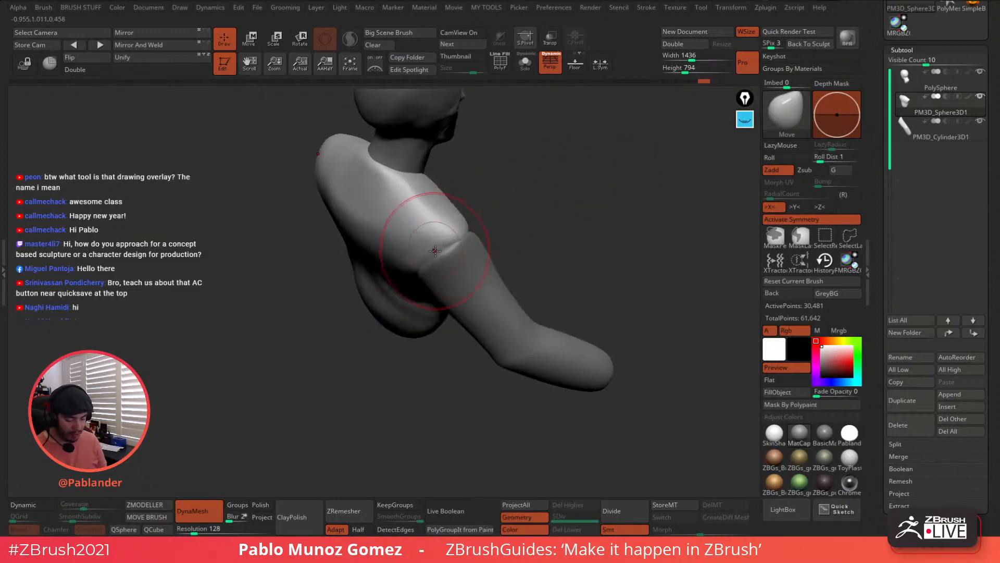
left_click_drag(435, 251, 439, 251)
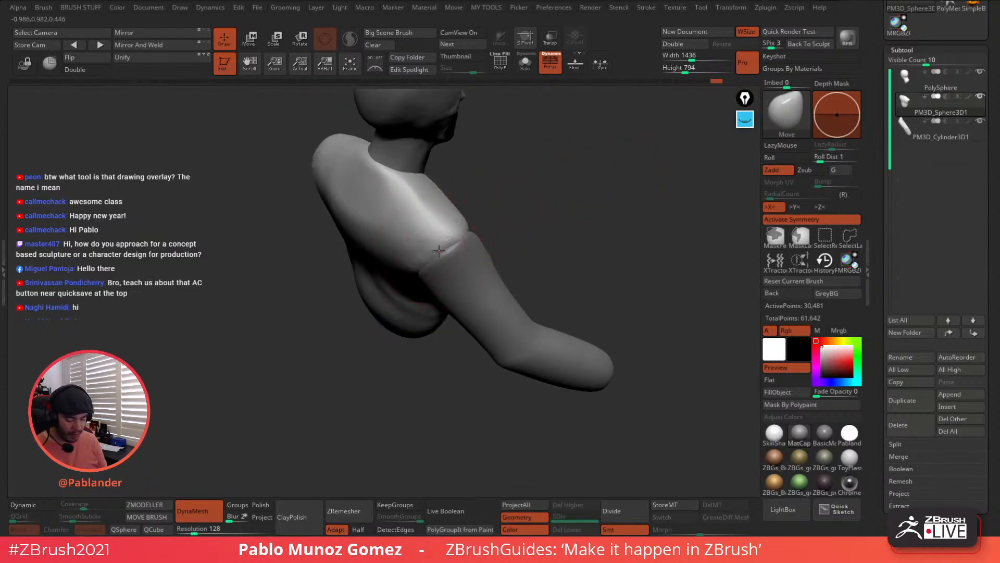
mouse_move(526, 238)
left_mouse_down()
mouse_move(507, 210)
mouse_move(508, 237)
mouse_move(542, 189)
mouse_move(560, 230)
mouse_move(471, 257)
mouse_move(424, 240)
left_mouse_up()
right_click_drag(467, 257, 411, 235)
mouse_move(394, 224)
left_mouse_down()
mouse_move(384, 221)
mouse_move(405, 260)
left_mouse_up()
right_click_drag(433, 258, 460, 273, "ctrl")
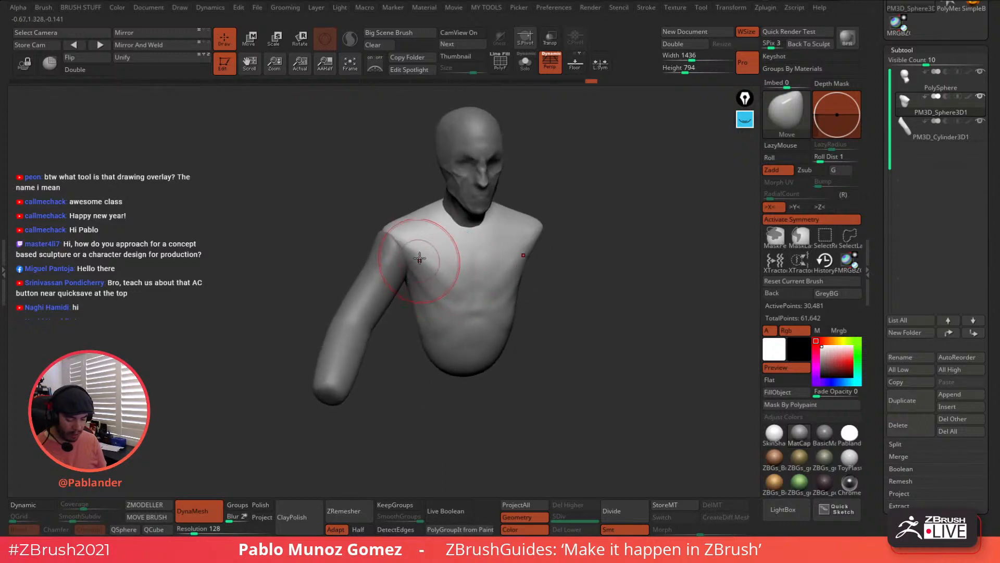
Reshape the front of the armpit and the sides of the rib cage symmetrically with the Move brush
left_click_drag(420, 258, 424, 288)
right_click_drag(482, 325, 452, 317)
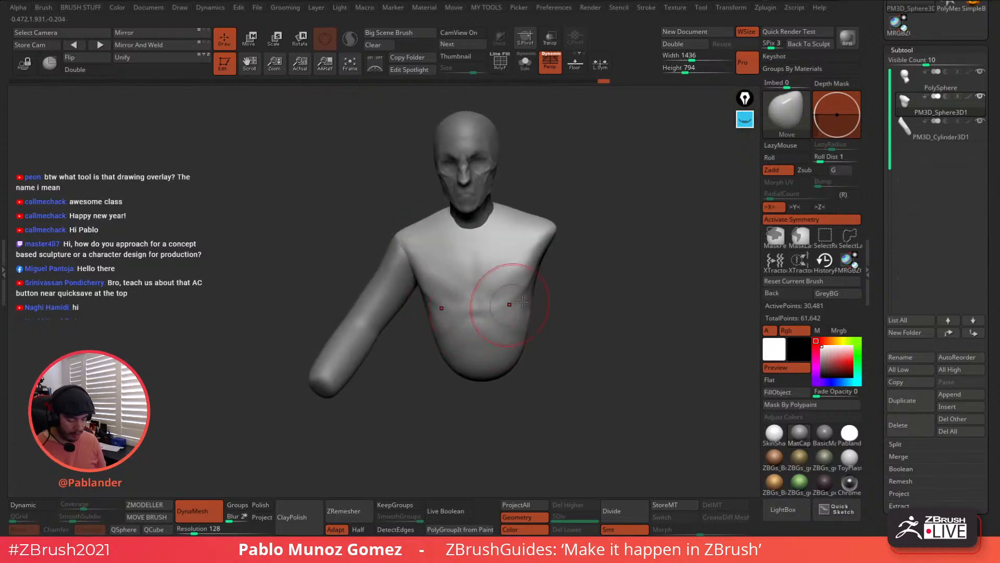
left_click_drag(521, 302, 492, 308)
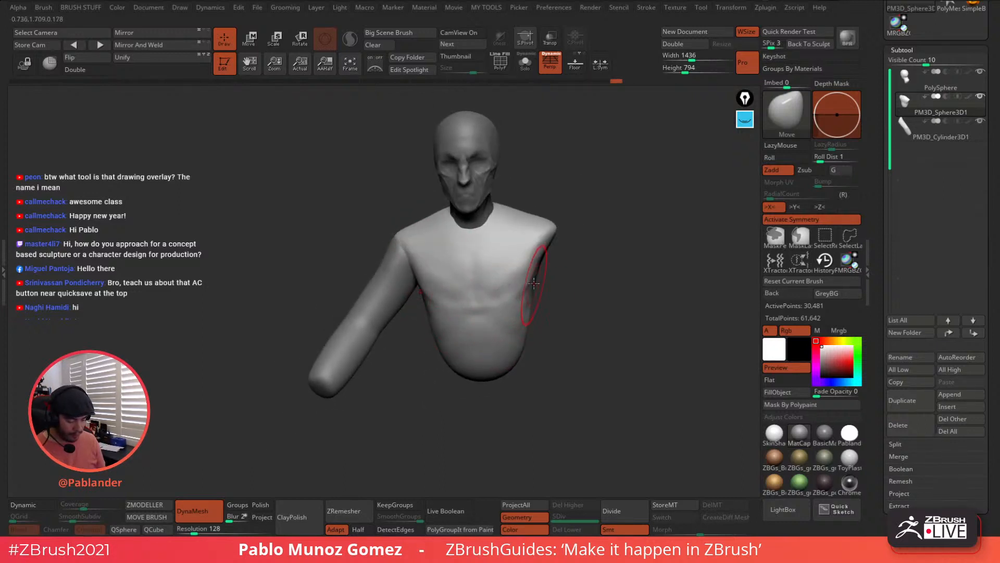
left_click_drag(534, 283, 525, 278)
mouse_move(548, 272)
right_mouse_down()
mouse_move(587, 276)
mouse_move(509, 286)
right_mouse_up()
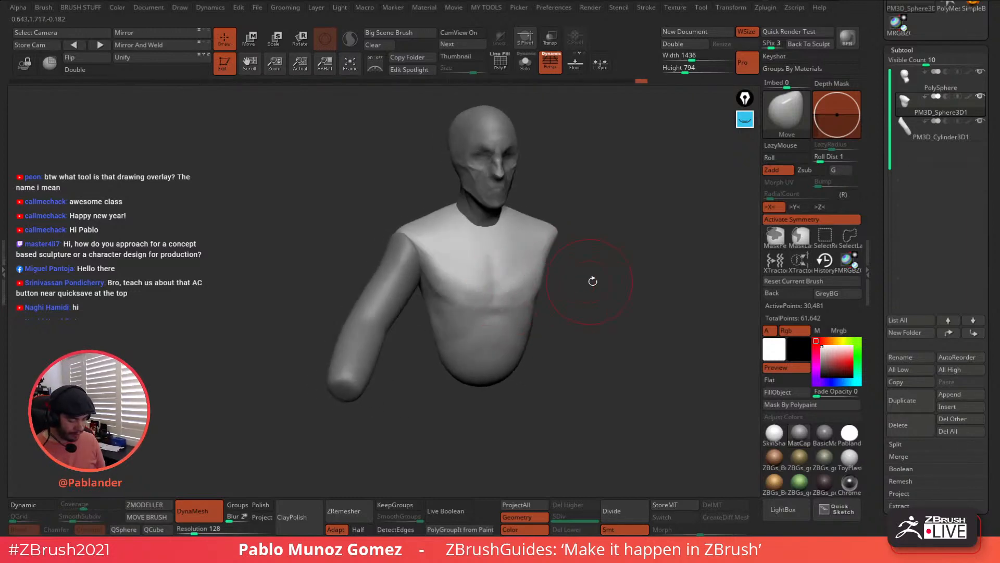
Adjust the outer tip of the armless shoulder with symmetric Move brush strokes
mouse_move(592, 282)
right_mouse_down()
mouse_move(564, 272)
mouse_move(561, 247)
mouse_move(518, 265)
right_mouse_up()
right_click(571, 258)
right_click(527, 257)
left_click_drag(537, 252, 533, 246)
mouse_move(547, 247)
right_mouse_down()
mouse_move(515, 252)
mouse_move(532, 262)
right_mouse_up()
left_click_drag(524, 255, 536, 254)
right_click_drag(537, 253, 559, 252)
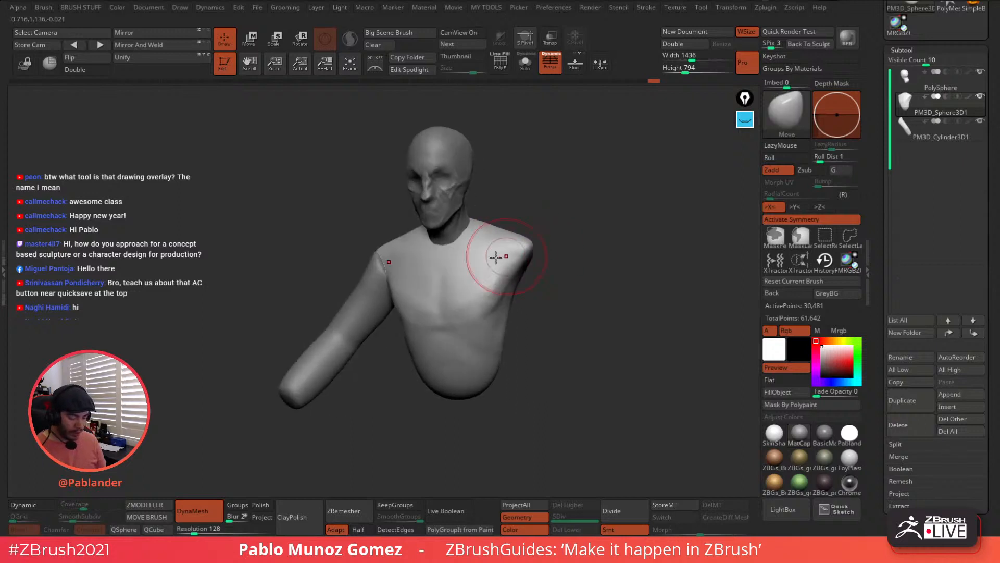
Push in and smooth the front of the torso's shoulder where it overlaps the upper arm
right_click_drag(425, 278, 441, 305)
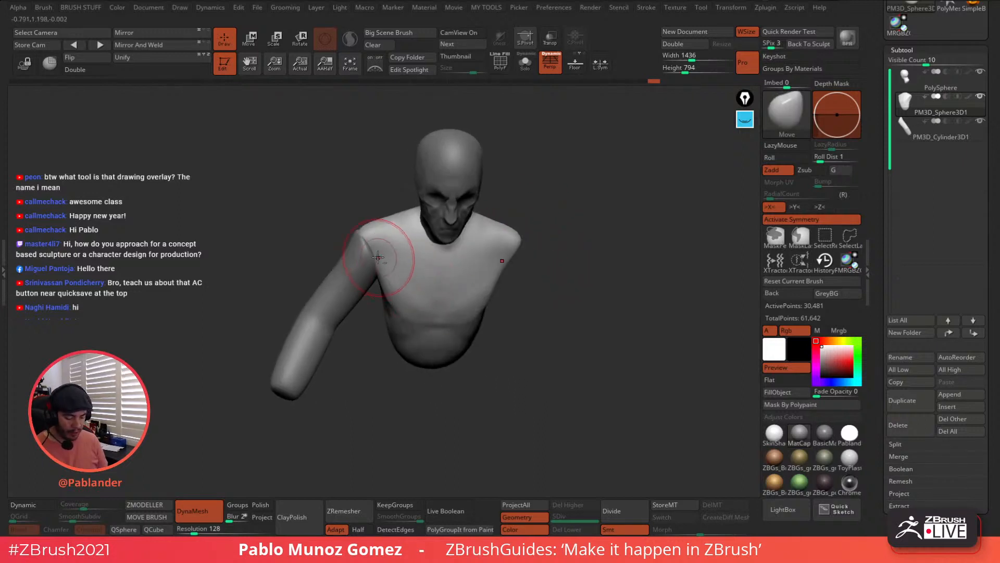
left_click_drag(373, 250, 370, 247)
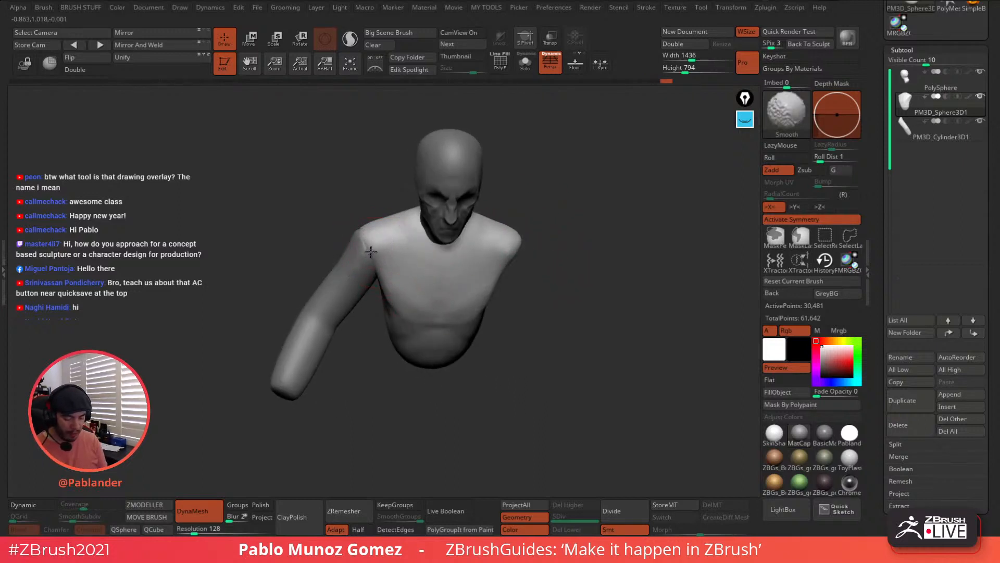
right_click_drag(375, 252, 415, 253, "alt")
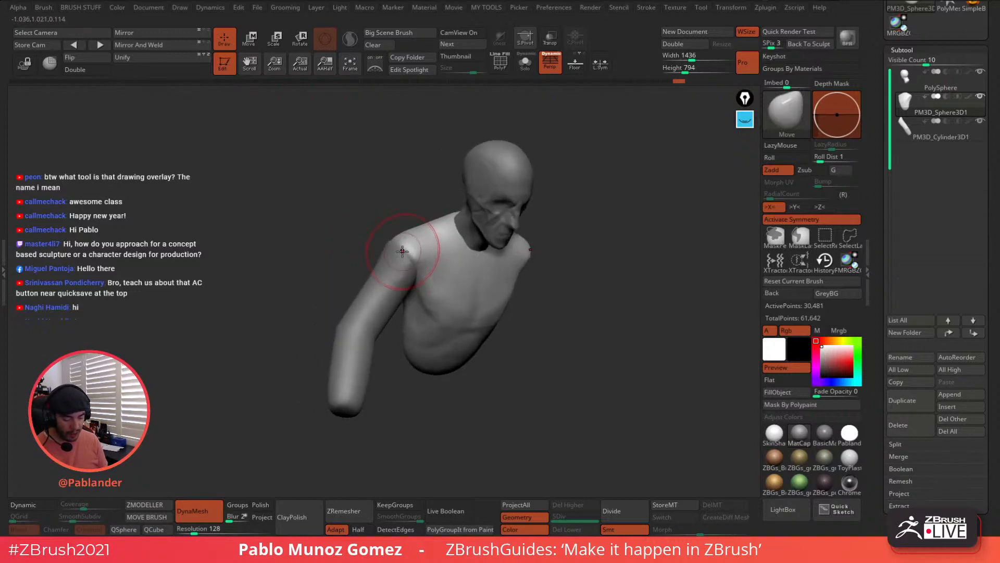
mouse_move(405, 254)
right_mouse_down()
mouse_move(421, 271)
mouse_move(367, 238)
mouse_move(498, 223)
mouse_move(451, 235)
right_mouse_up()
Make the arm the active subtool, nudge its upper end at the shoulder joint, and reactivate the torso
left_click(452, 235, "alt")
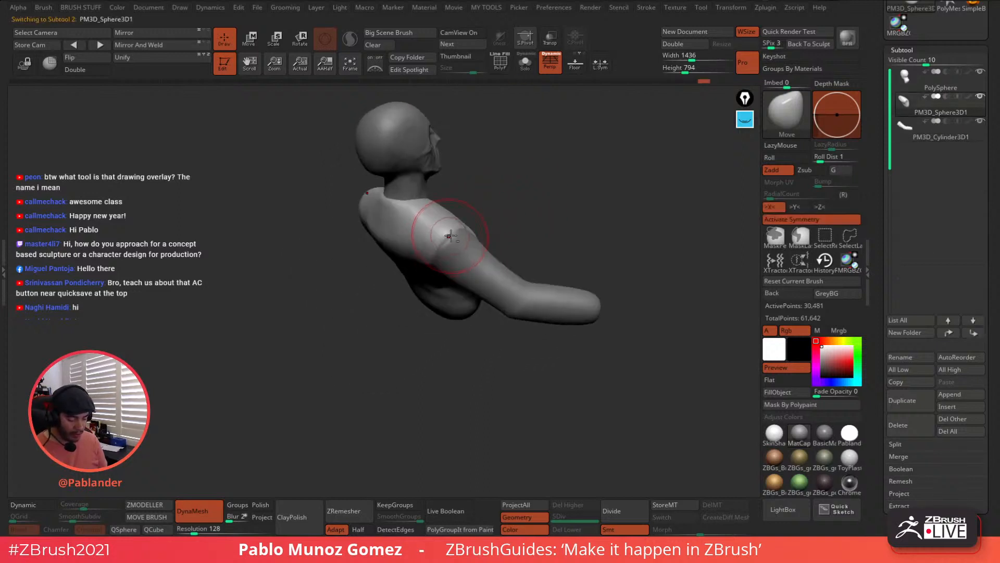
left_click(453, 246, "alt")
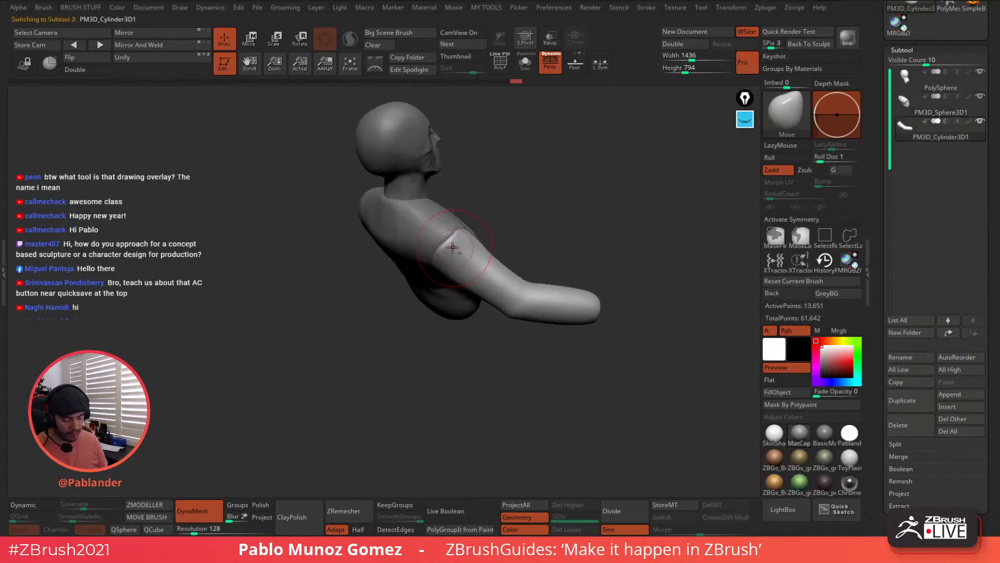
right_click(446, 241)
left_click(446, 237)
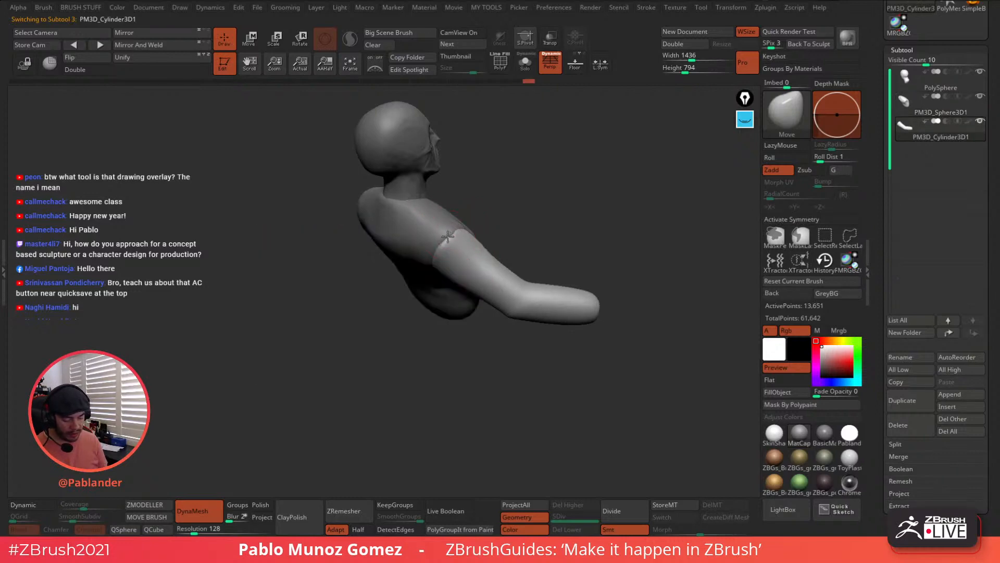
mouse_move(490, 224)
left_mouse_down()
mouse_move(509, 208)
mouse_move(524, 214)
mouse_move(552, 186)
mouse_move(567, 203)
mouse_move(569, 252)
mouse_move(550, 275)
mouse_move(551, 241)
mouse_move(570, 241)
left_mouse_up()
left_click(445, 232, "alt")
Reshape the side profile and fill out the lower part of the torso with a larger Move brush
key("x")
key("space")
left_click_drag(579, 280, 683, 281)
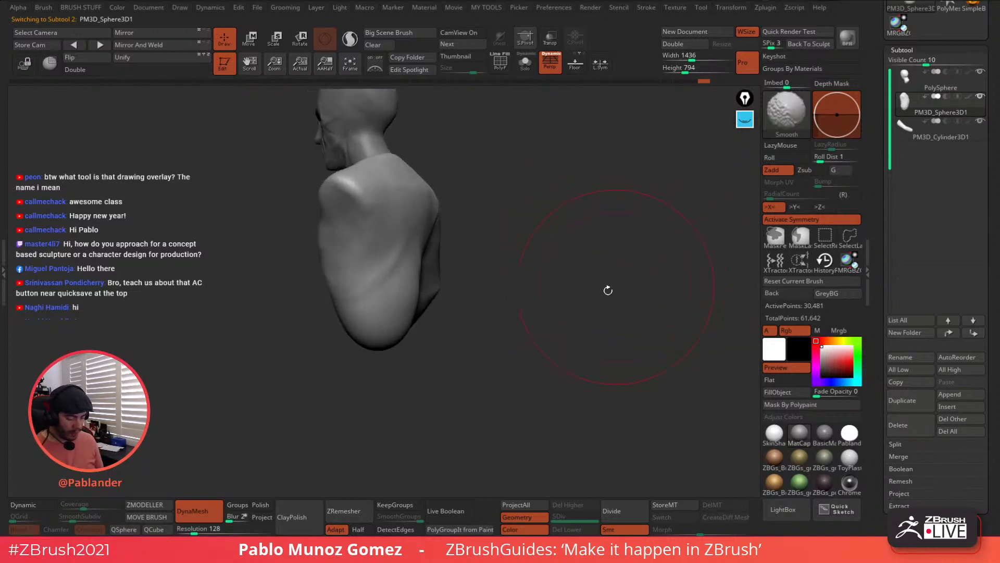
left_click_drag(607, 290, 583, 288)
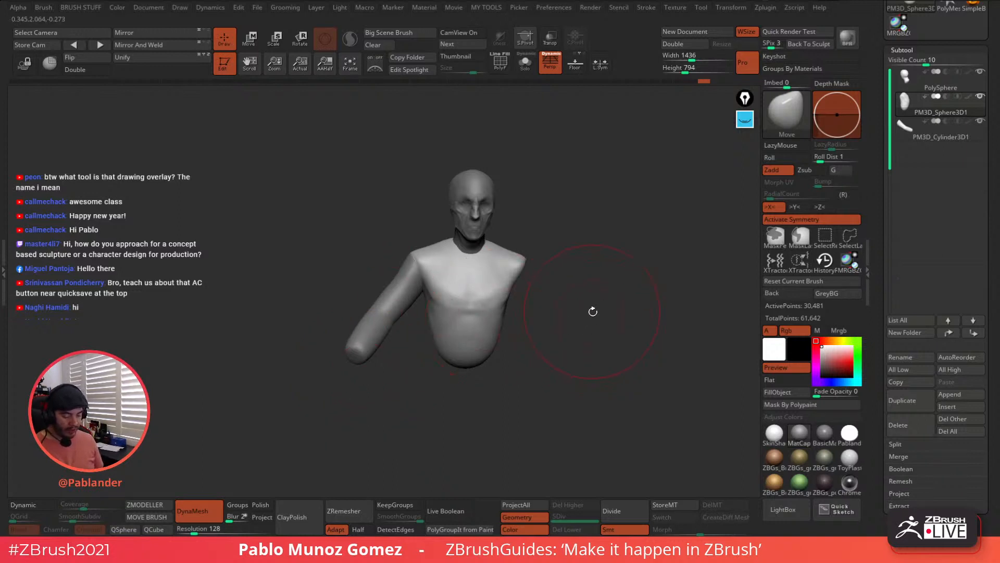
left_click_drag(593, 311, 495, 293)
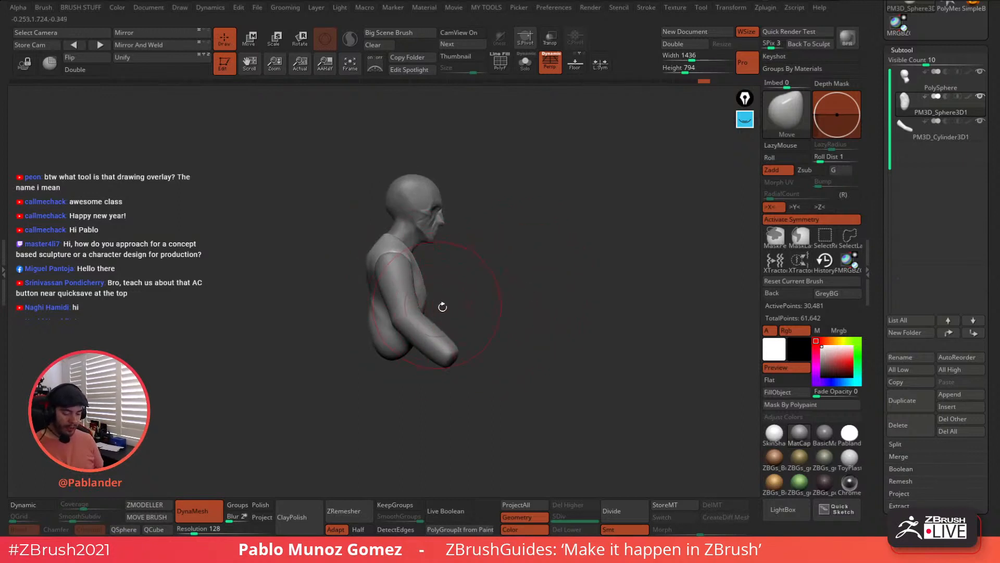
left_click_drag(629, 267, 540, 278)
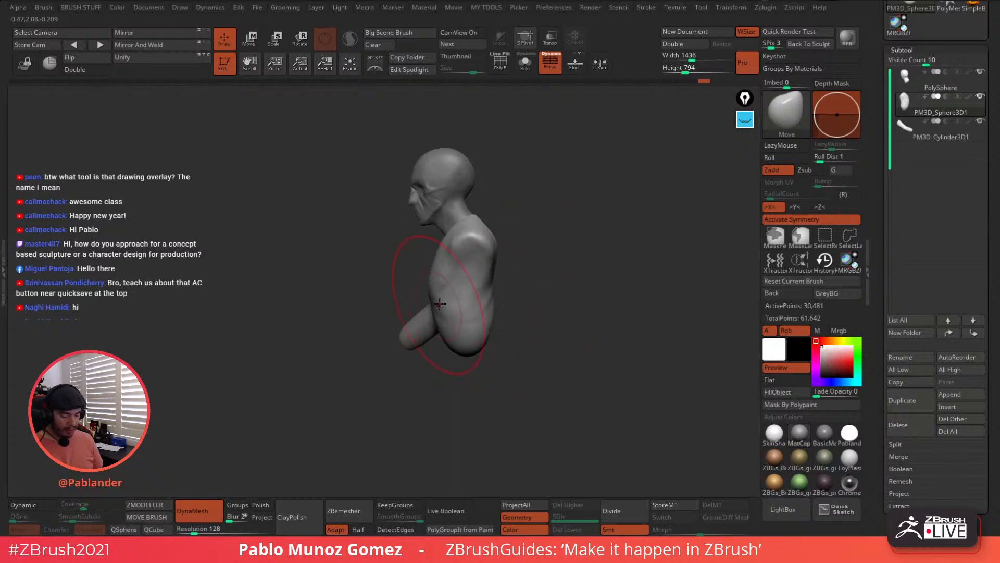
left_click_drag(440, 304, 470, 352)
left_click_drag(492, 300, 496, 276)
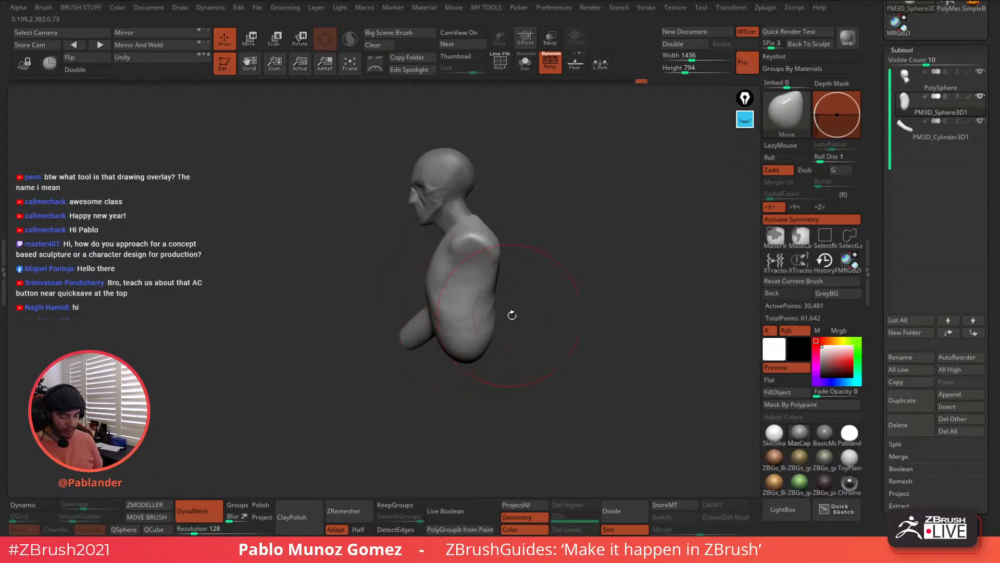
left_click_drag(512, 315, 454, 321)
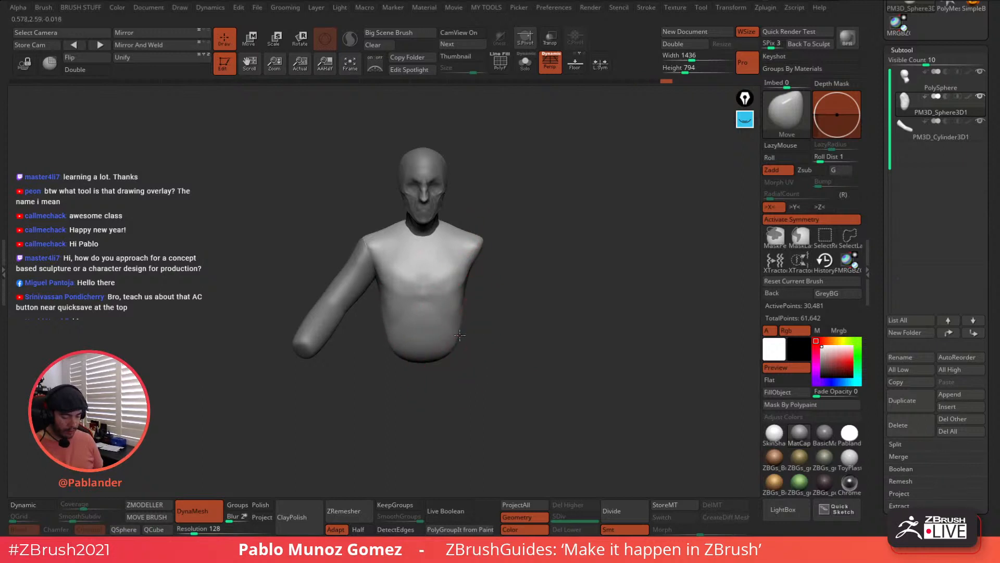
Reduce the Move brush's draw size and check the bust's proportions from the front
mouse_move(504, 284)
left_mouse_down()
mouse_move(628, 268)
mouse_move(538, 261)
mouse_move(547, 232)
mouse_move(552, 257)
mouse_move(585, 296)
mouse_move(577, 326)
mouse_move(601, 316)
left_mouse_up()
key("space")
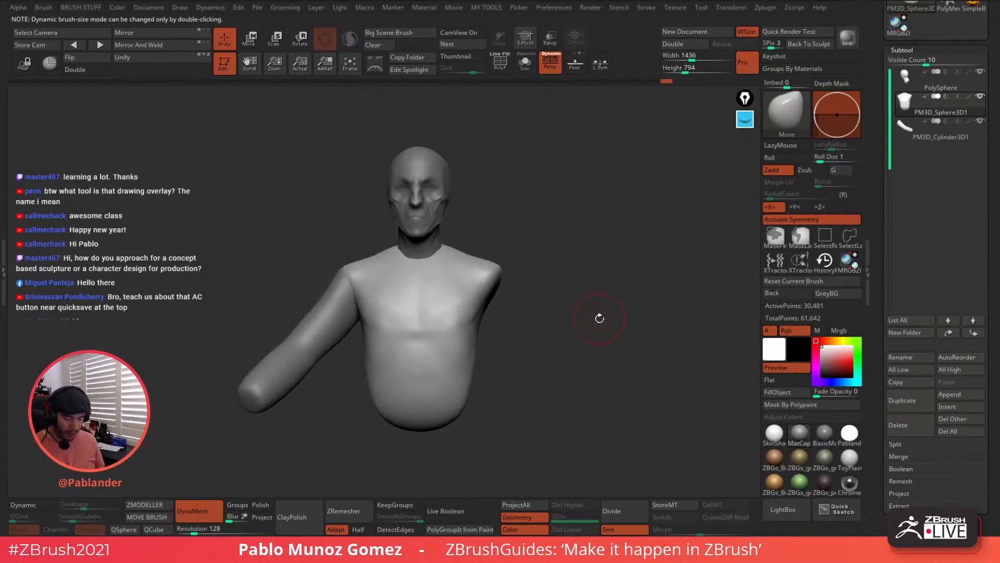
left_click_drag(599, 331, 605, 337)
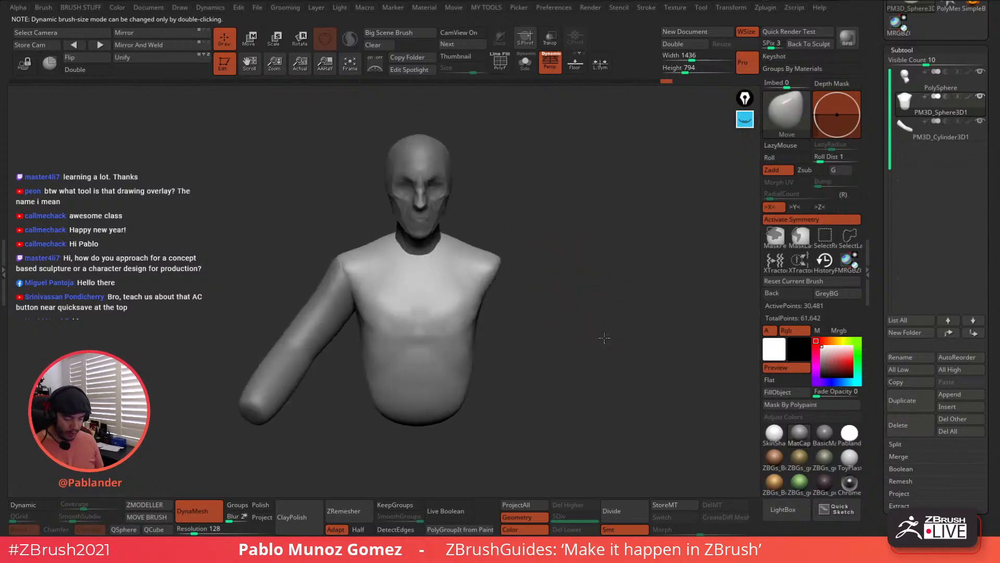
mouse_move(566, 235)
left_mouse_down()
mouse_move(548, 289)
mouse_move(559, 335)
left_mouse_up()
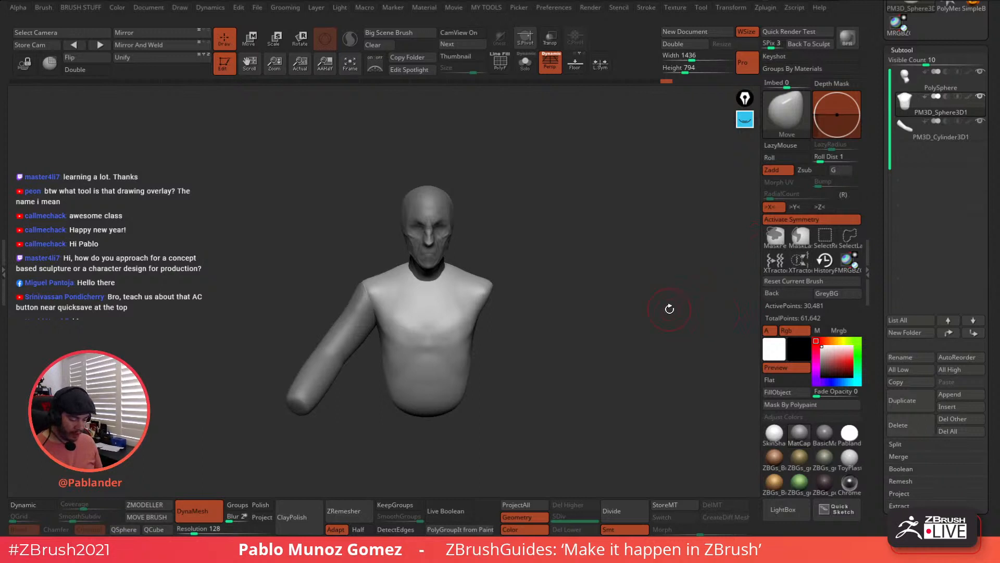
mouse_move(670, 309)
left_mouse_down()
mouse_move(571, 296)
mouse_move(587, 300)
left_mouse_up()
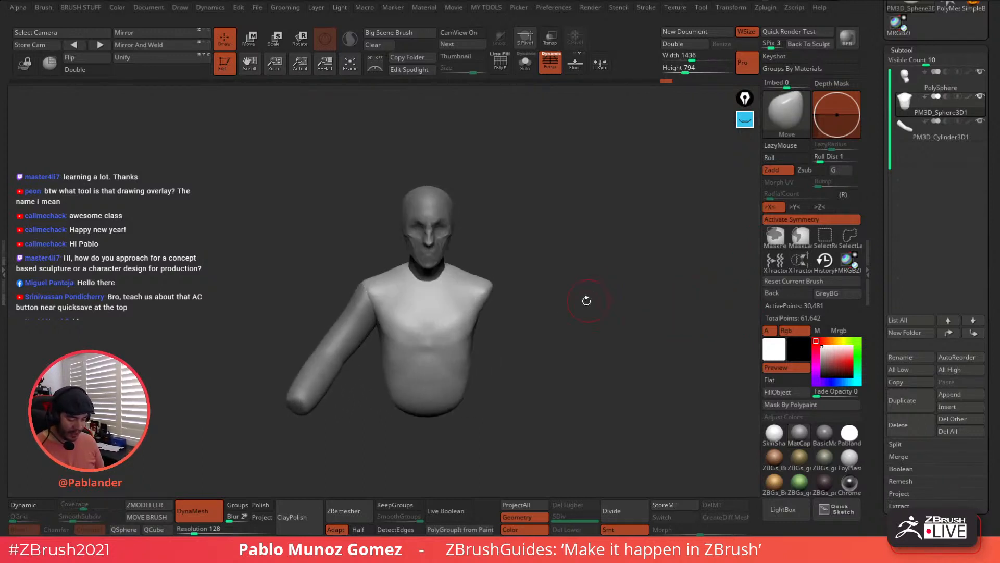
Activate the head subtool and append a Cylinder3D to the bust as a new subtool
left_click(931, 89)
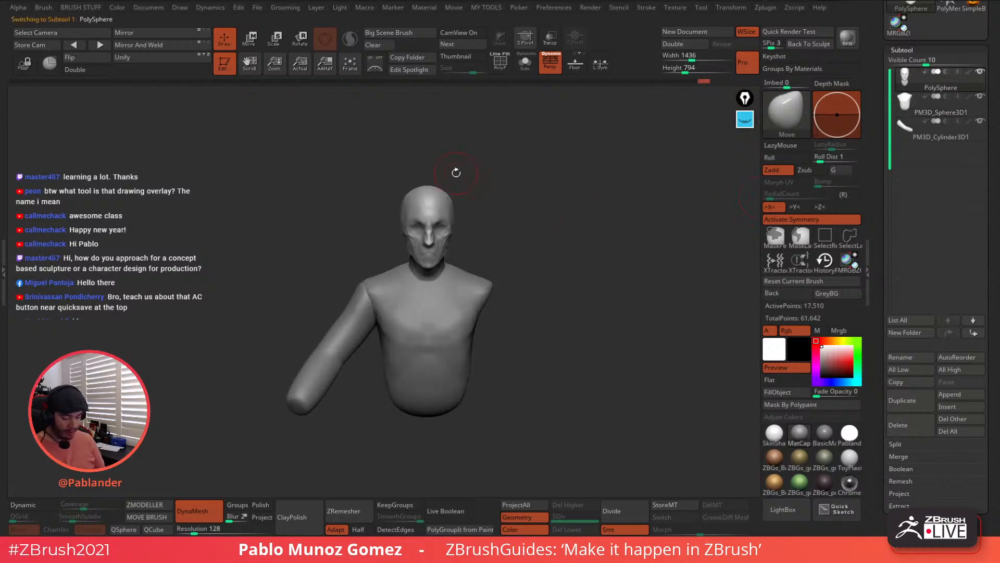
mouse_move(455, 172)
left_mouse_down()
mouse_move(574, 208)
mouse_move(526, 220)
mouse_move(594, 228)
left_mouse_up()
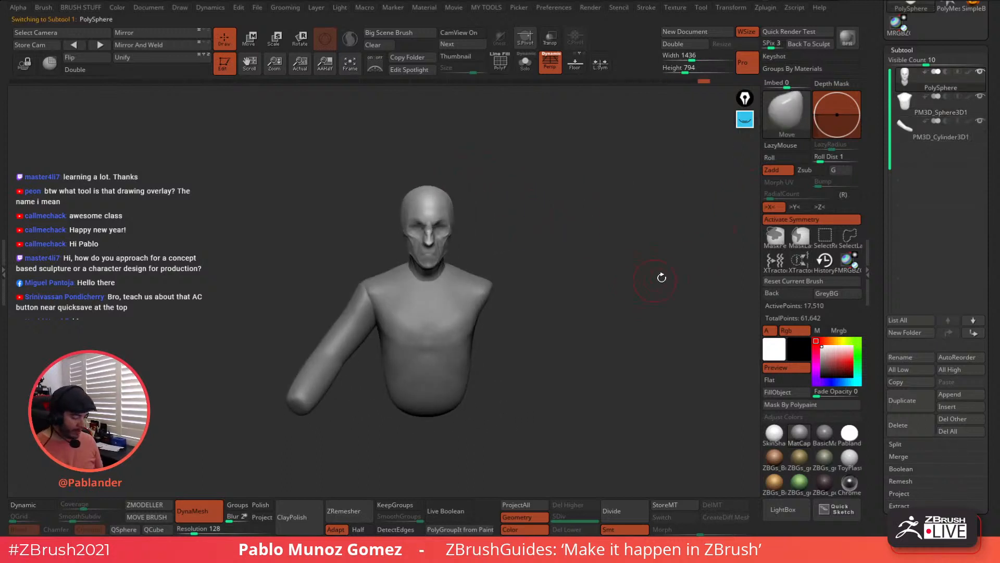
left_click(961, 395)
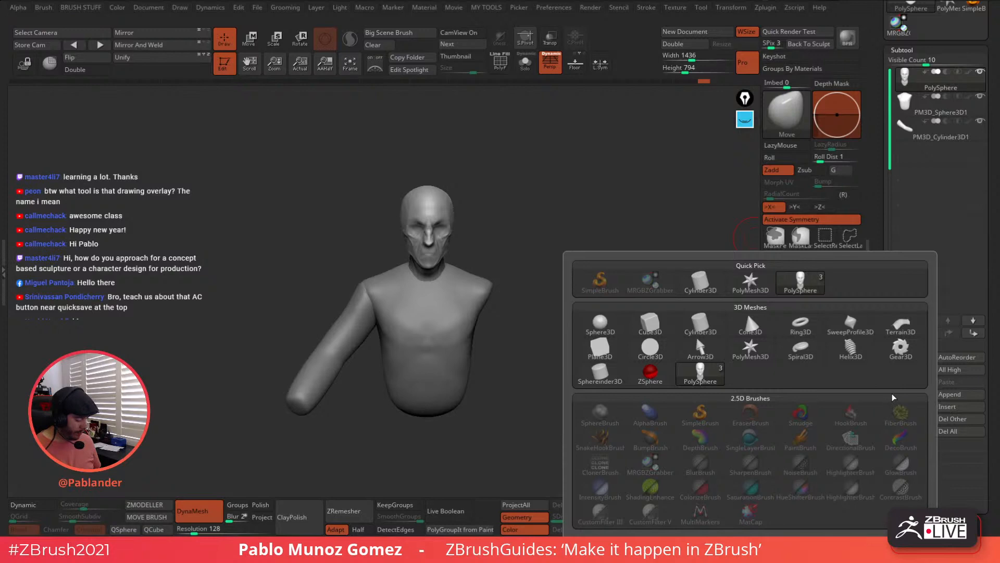
left_click(700, 324)
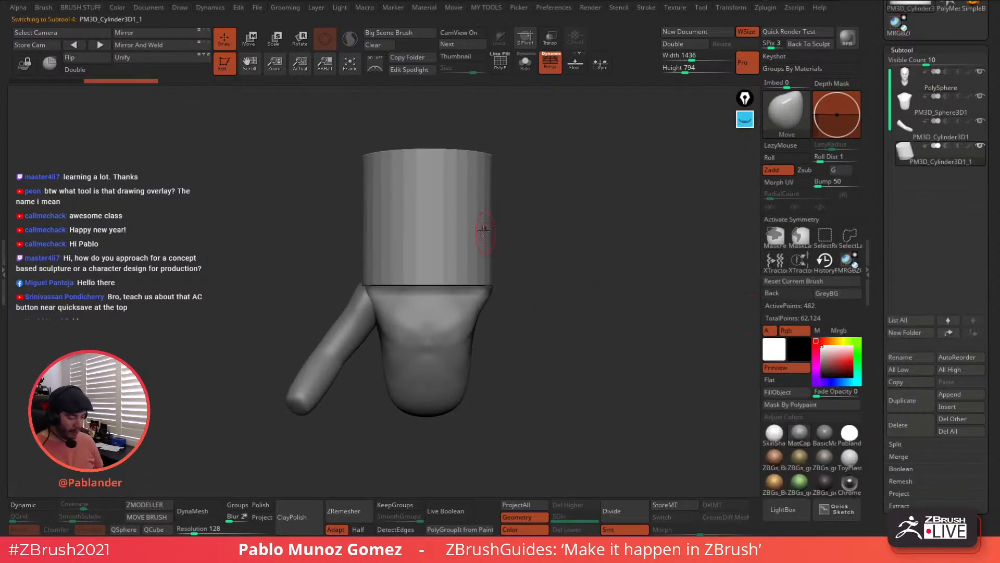
Turn off perspective, then scale down, lower, tilt and flatten the new cylinder into a collar around the neck
key("w")
left_click_drag(523, 186, 588, 183)
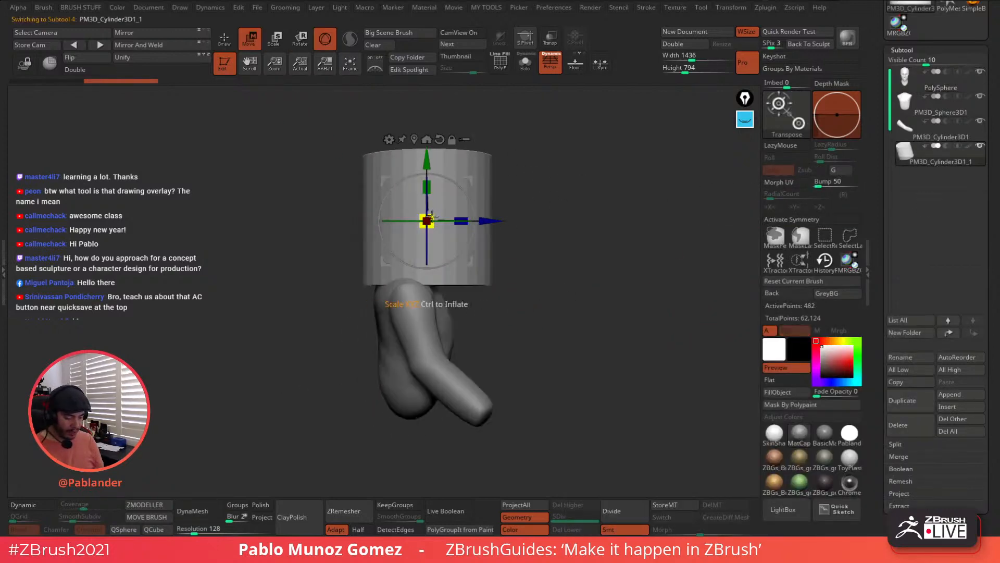
left_click_drag(428, 220, 417, 230)
left_click(550, 62)
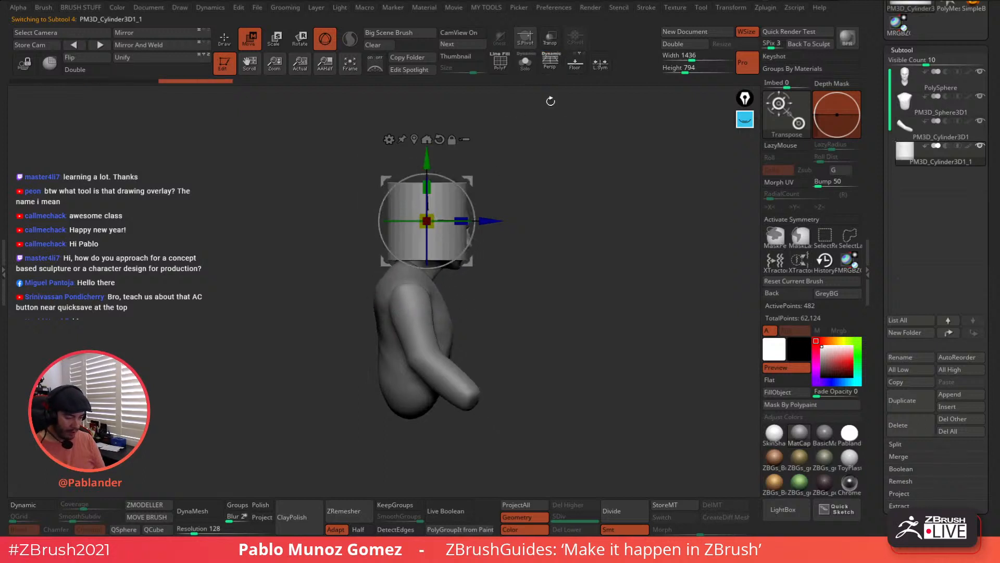
left_click_drag(500, 172, 449, 231)
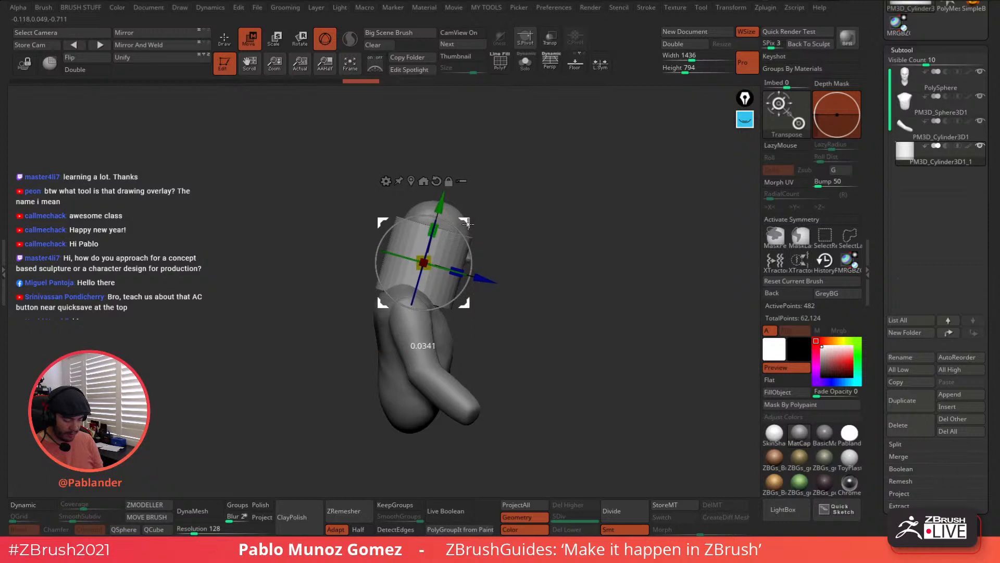
left_click_drag(436, 242, 458, 242)
left_click_drag(464, 233, 464, 234)
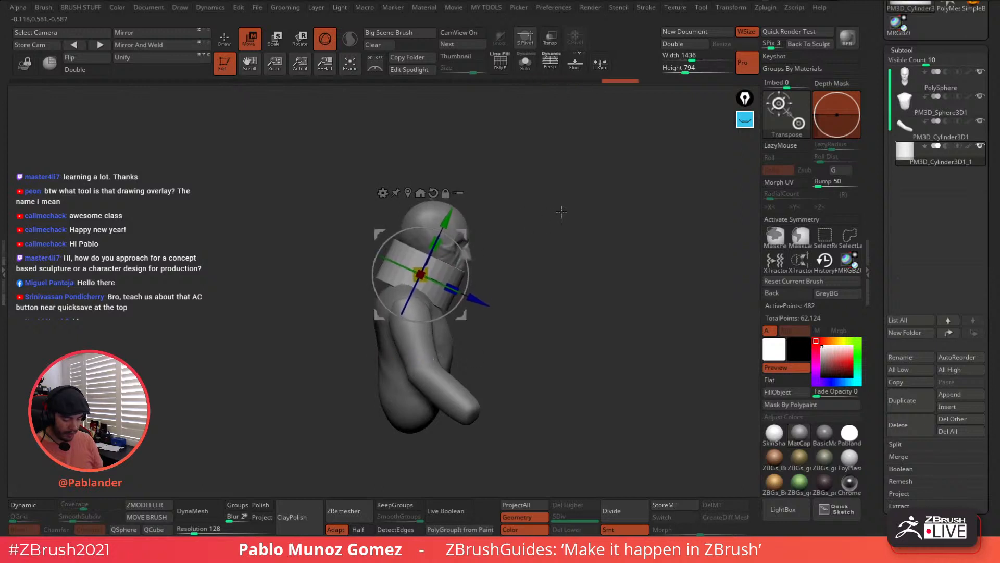
Widen the collar cylinder and lower it onto the shoulders so that it surrounds the lower face and neck
left_click_drag(560, 212, 516, 215)
left_click_drag(425, 271, 429, 268)
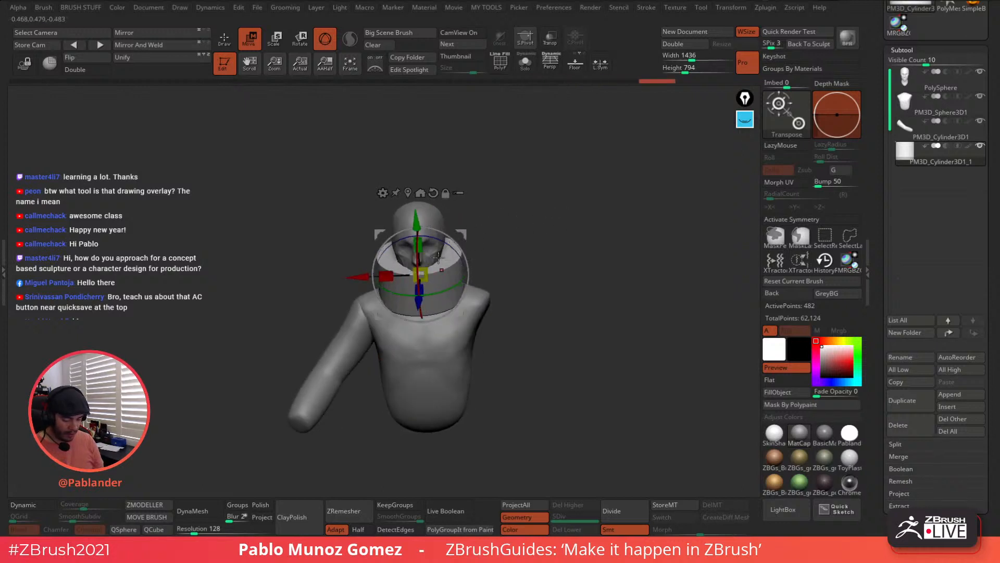
mouse_move(521, 222)
left_mouse_down()
mouse_move(524, 234)
mouse_move(542, 230)
left_mouse_up()
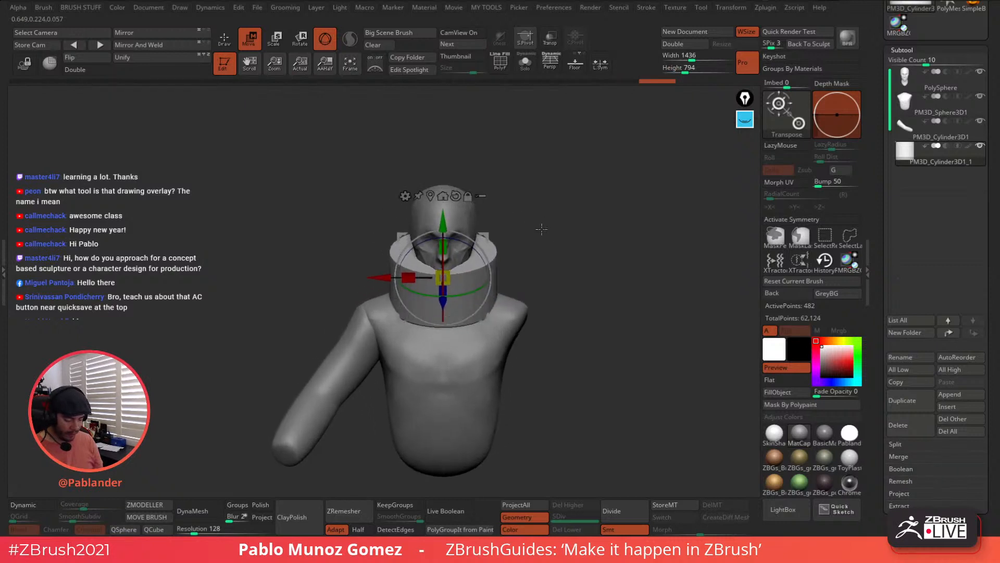
left_click_drag(443, 230, 443, 240)
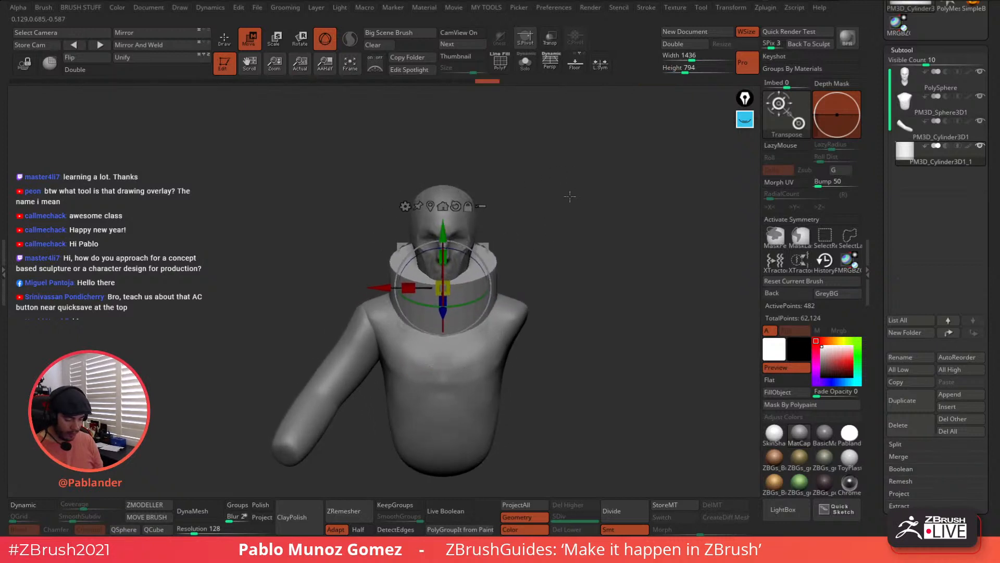
left_click_drag(447, 286, 455, 281)
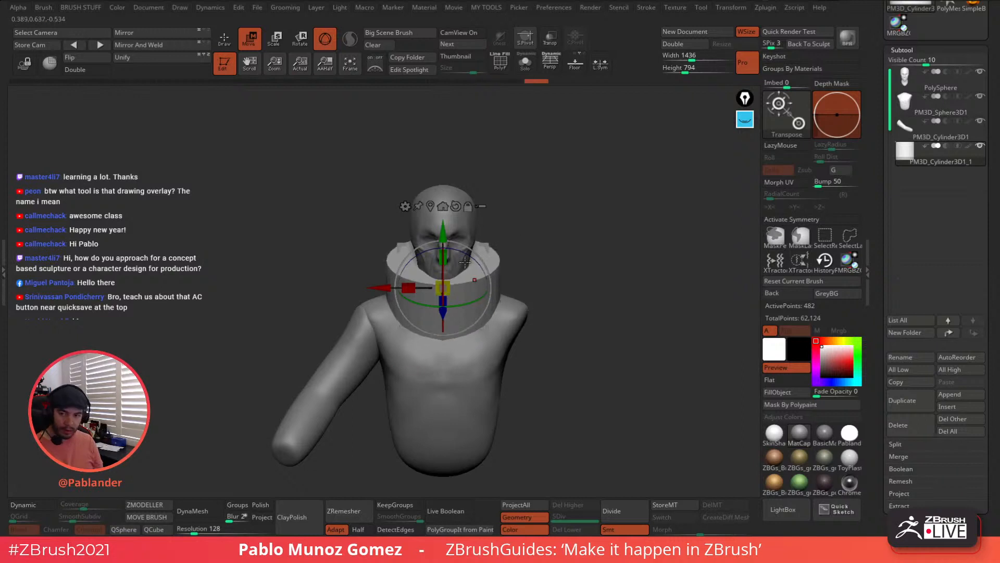
left_click_drag(521, 255, 580, 256)
Return to Draw mode, show the polyframe wireframe and isolate the collar cylinder with Solo
key("q")
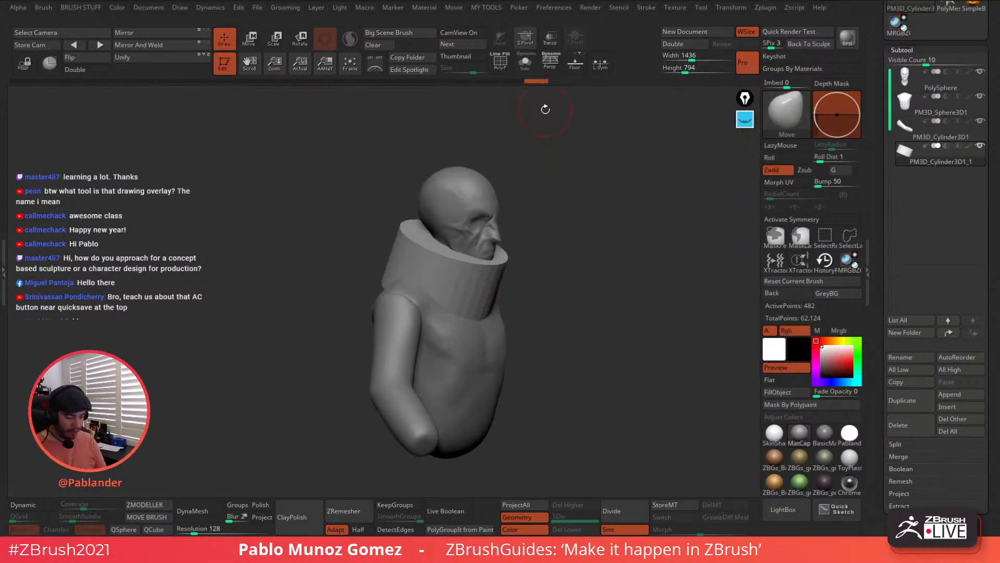
key("shift+f")
left_click(525, 63)
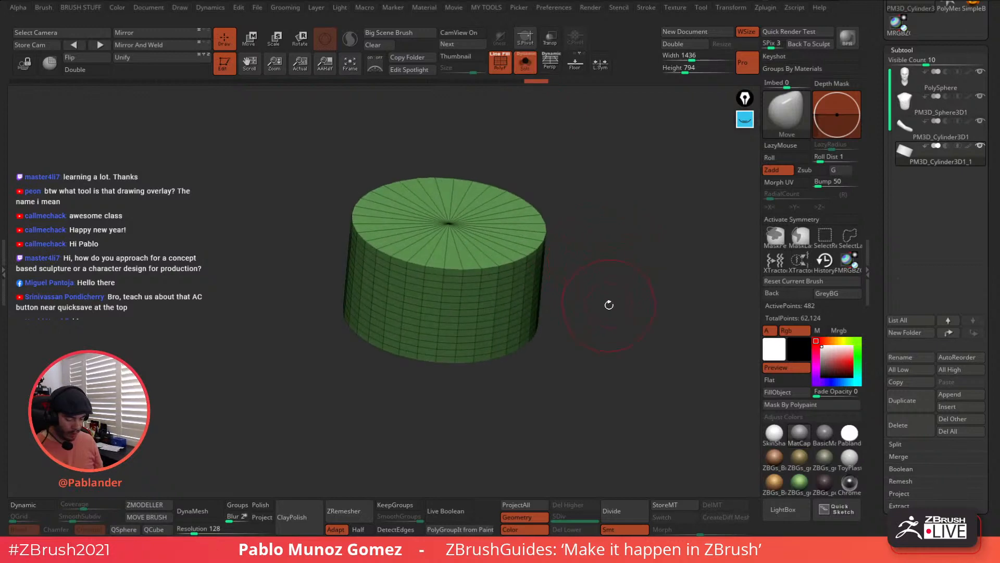
Hide the cylinder's two end caps by selecting their centre points from above with the SelectRect brush
mouse_move(621, 260)
left_mouse_down()
mouse_move(617, 326)
mouse_move(616, 275)
mouse_move(605, 266)
left_mouse_up()
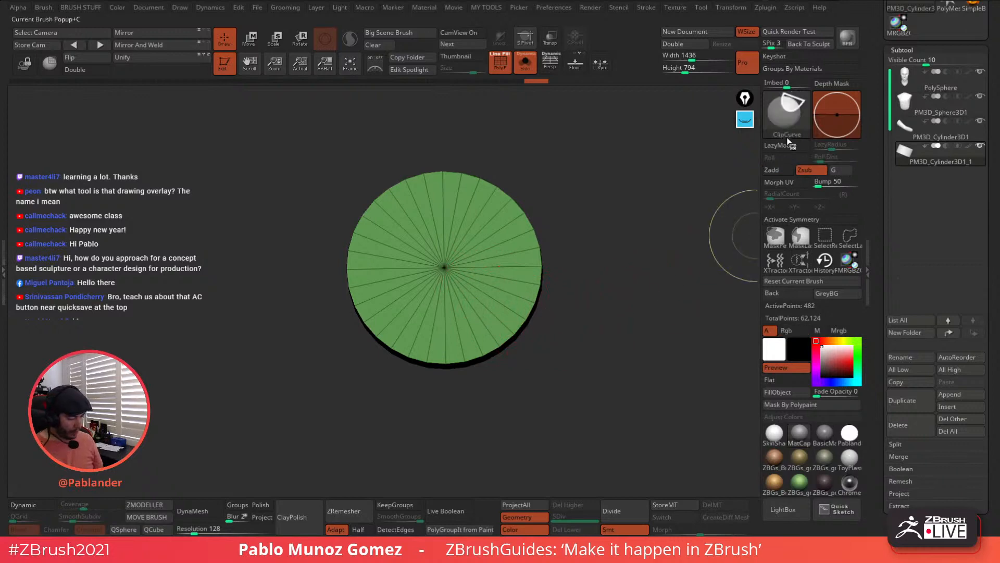
left_click(785, 121)
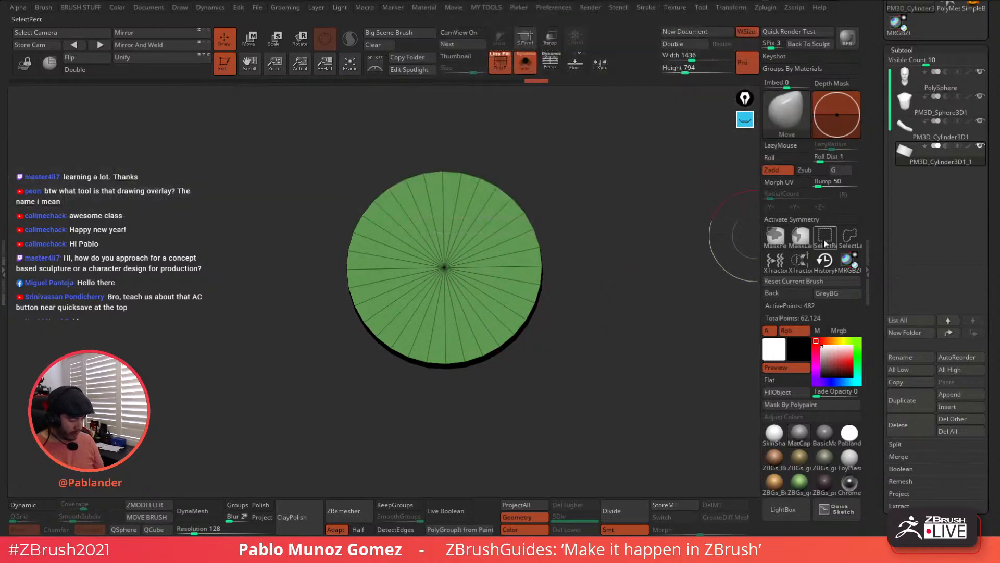
left_click(831, 244, "ctrl+shift")
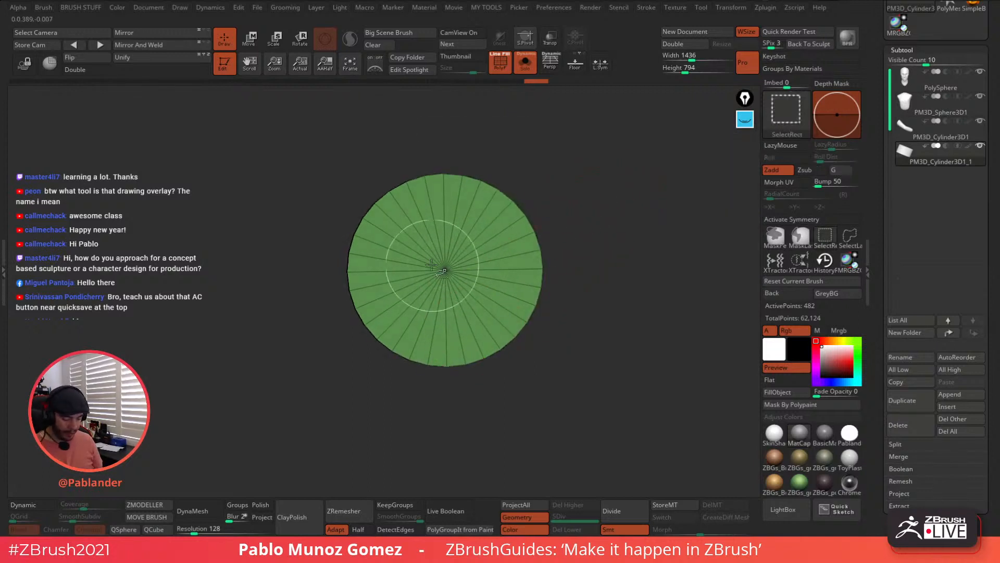
mouse_move(421, 244)
left_mouse_down("ctrl+shift")
mouse_move(478, 292)
mouse_move(468, 280)
mouse_move(487, 312)
mouse_move(499, 257)
mouse_move(465, 302)
mouse_move(471, 294)
left_mouse_up("ctrl+shift")
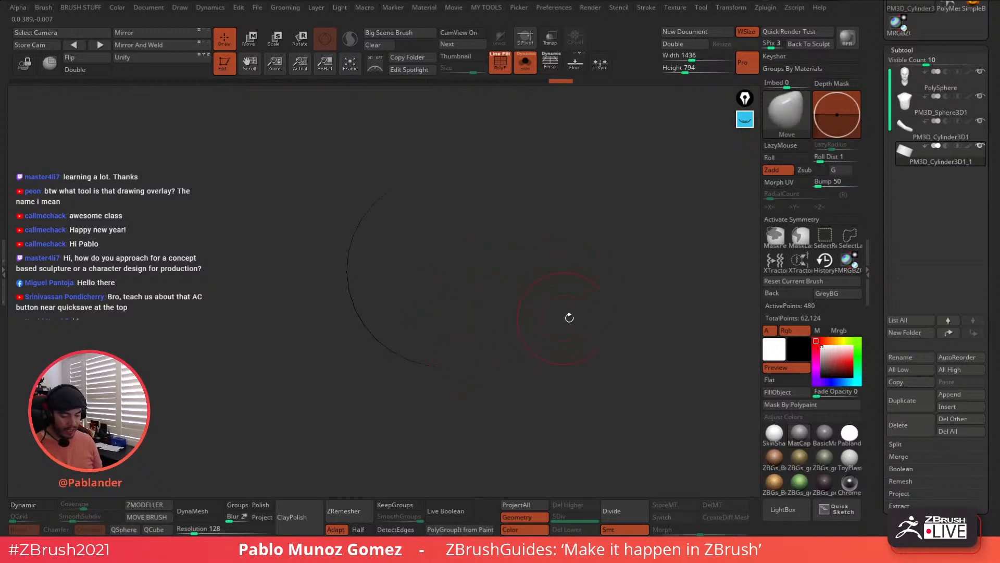
Turn on double-sided display for the collar and delete its hidden end caps with Del Hidden
left_click(88, 71)
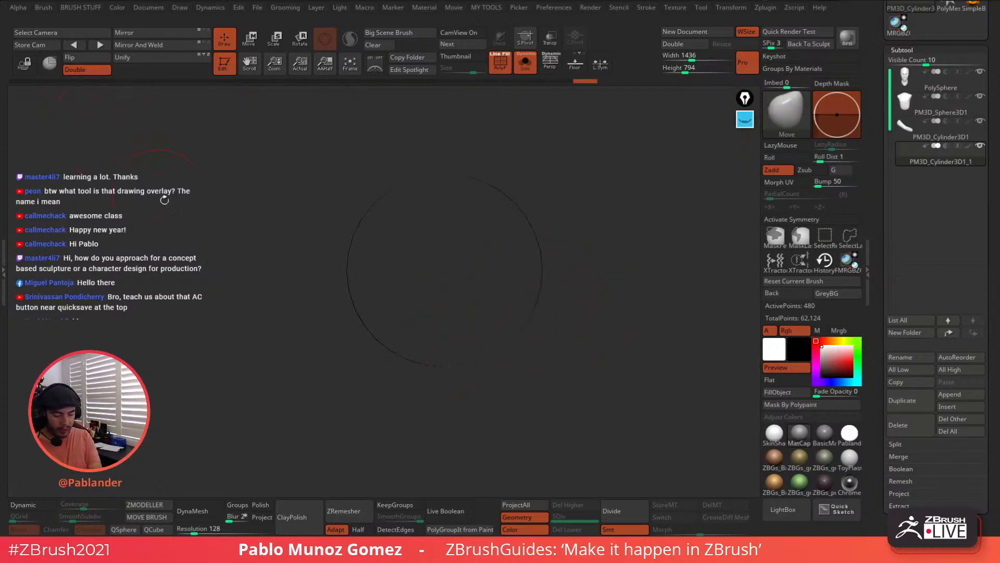
left_click_drag(657, 327, 637, 289)
key("m")
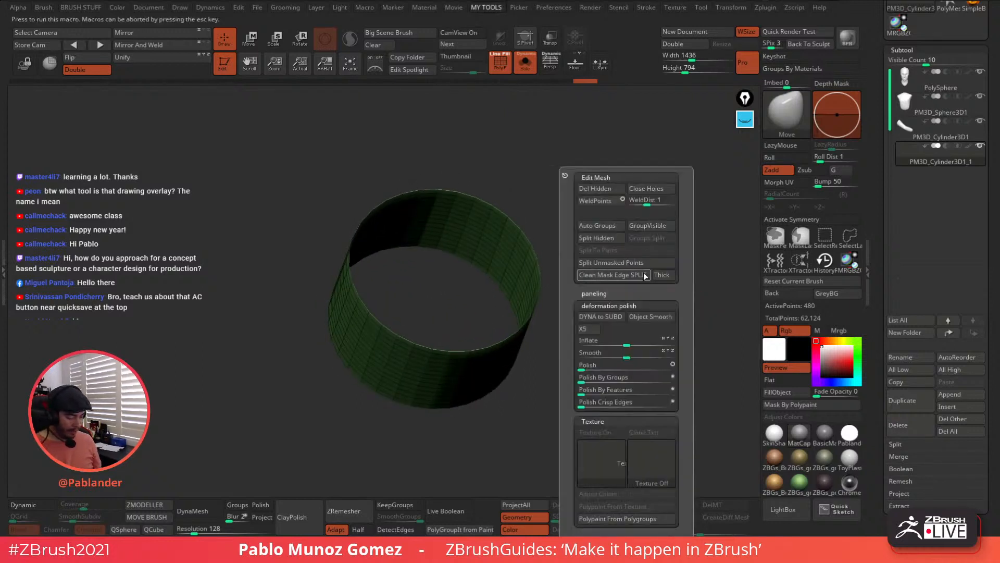
left_click(598, 190)
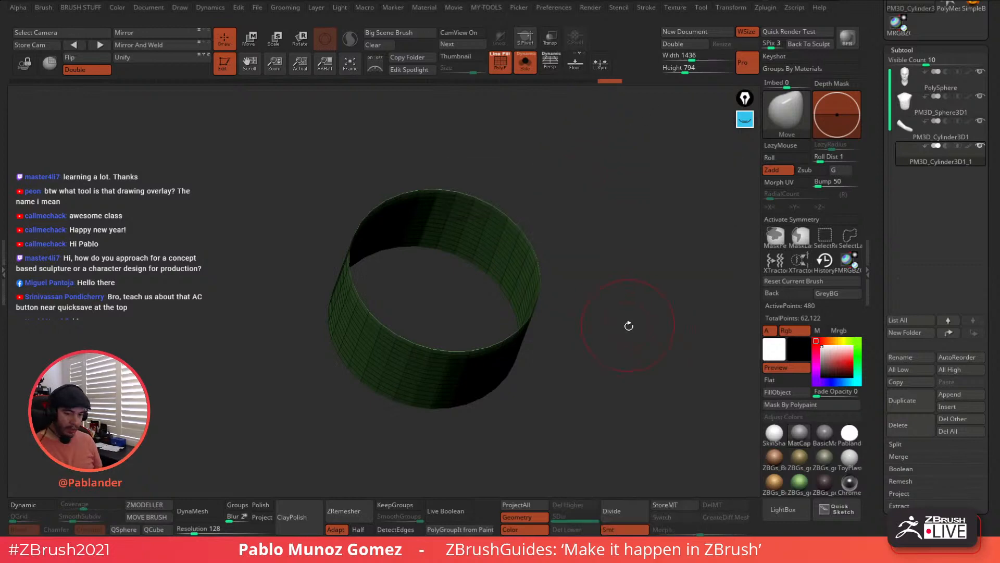
Locate the Del Hidden command among the Modify Topology options of Geometry and in the custom Edit Mesh menu
left_click_drag(880, 363, 881, 307)
left_click(912, 350, "shift")
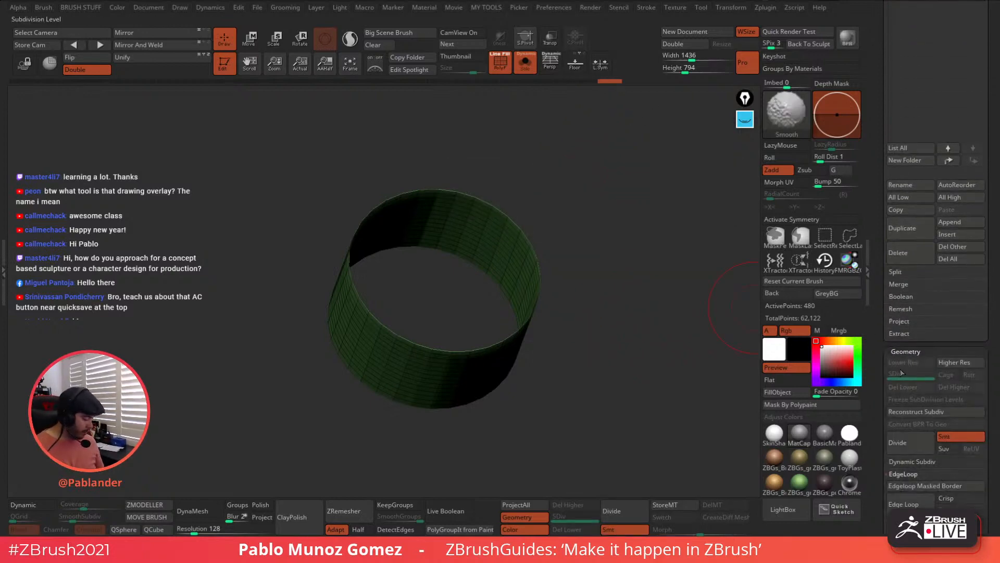
left_click_drag(881, 373, 881, 233)
left_click_drag(872, 484, 875, 363)
left_click(922, 396)
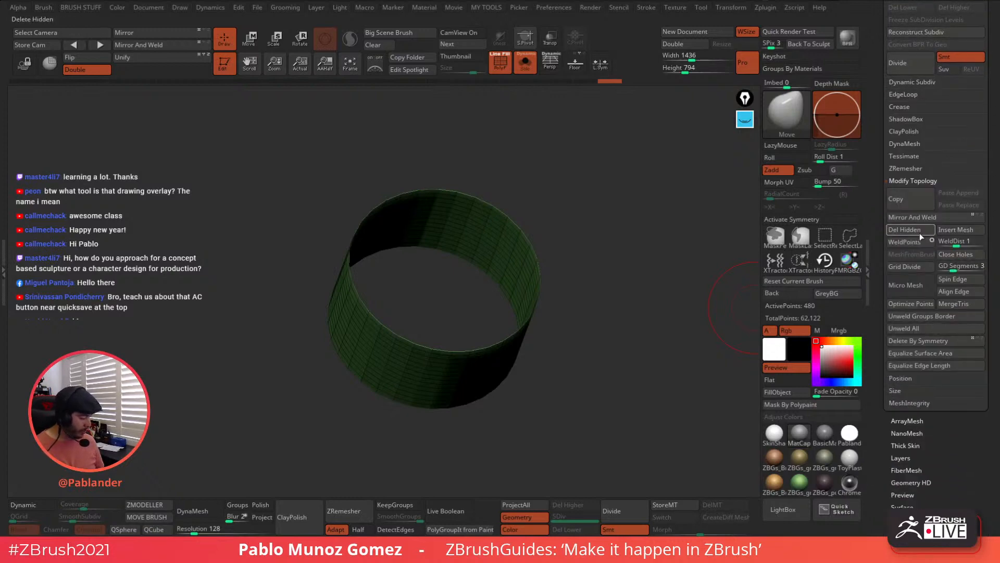
key("1")
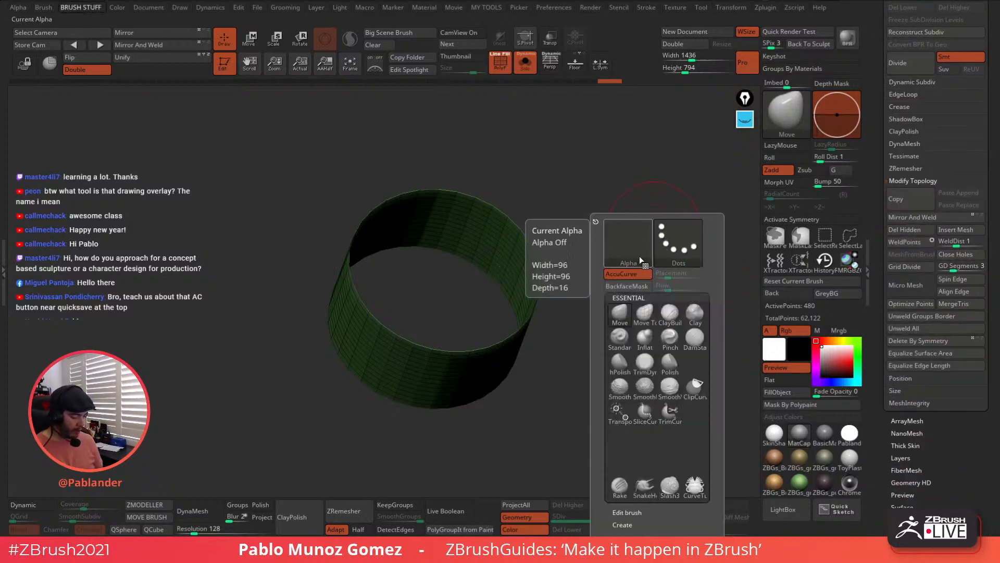
key("2")
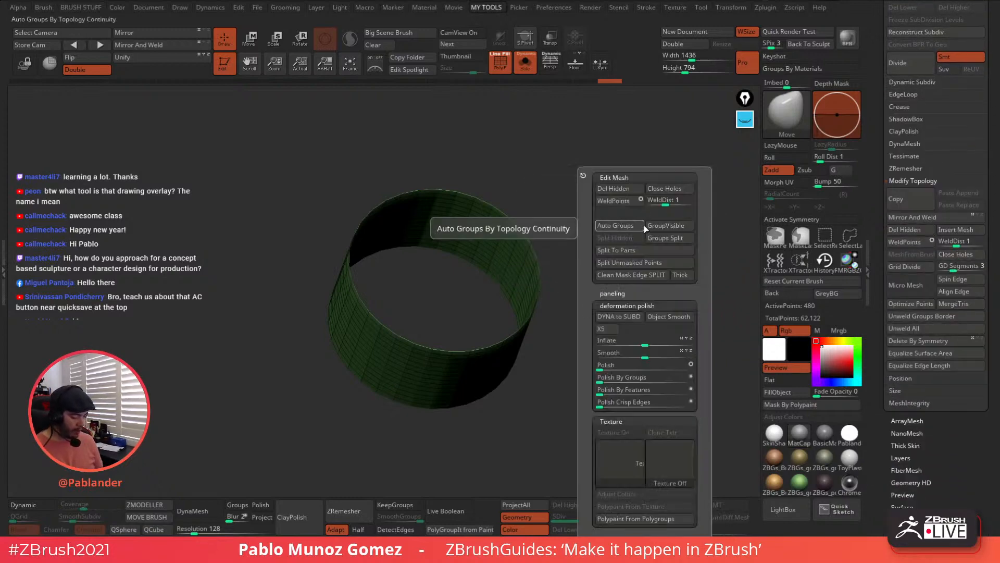
left_click(620, 192)
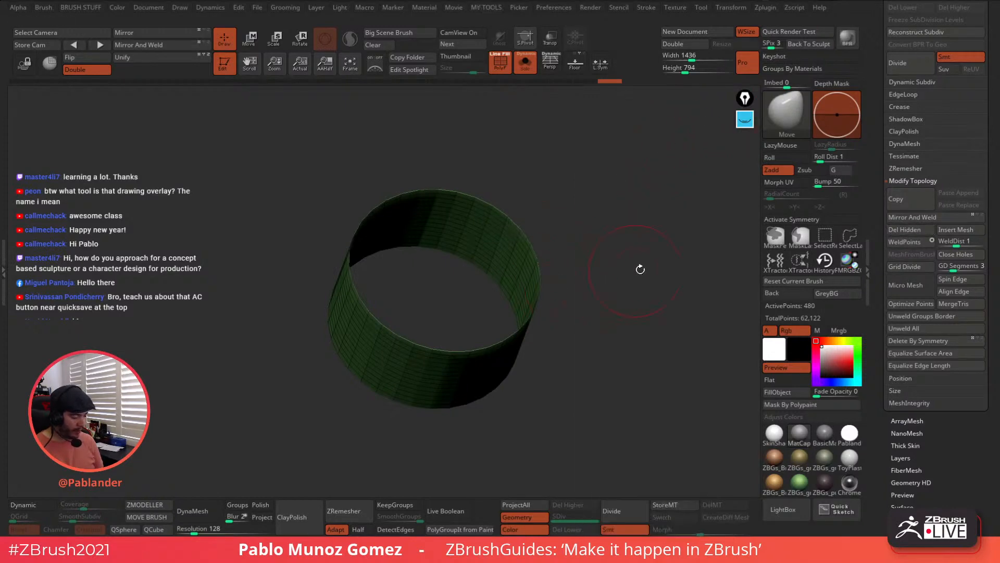
Activate X symmetry, hide the front section of the collar ring and delete it with Del Hidden
left_click_drag(874, 104, 870, 242)
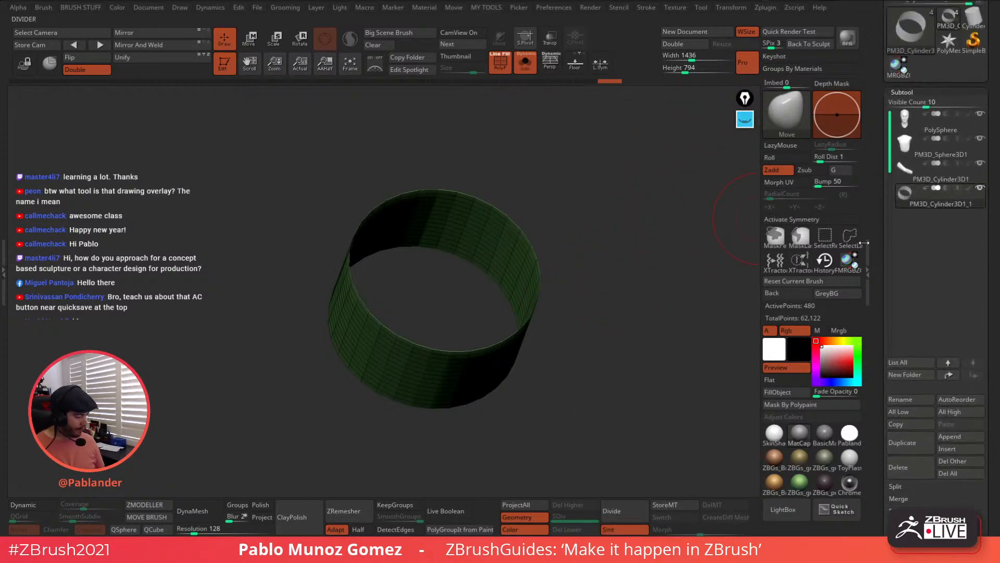
left_click_drag(598, 287, 551, 313)
left_click_drag(472, 283, 545, 252)
left_click_drag(578, 295, 577, 301)
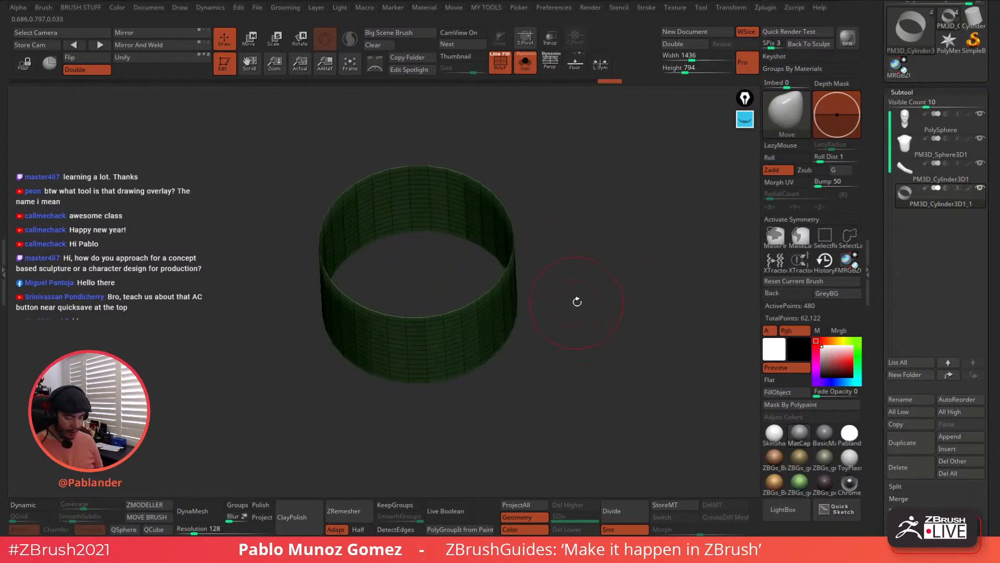
left_click(782, 220)
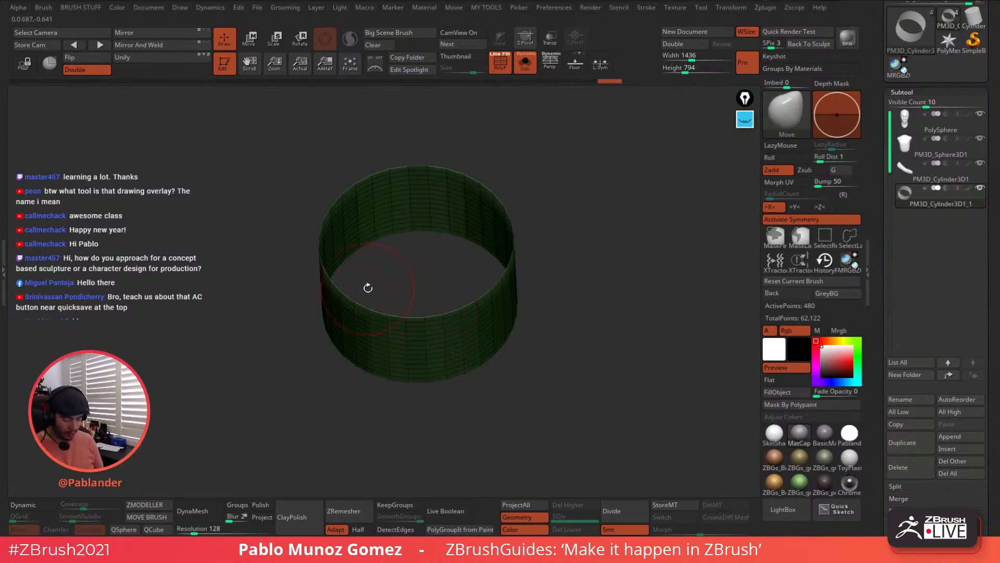
left_click_drag(362, 276, 448, 425, "ctrl+shift")
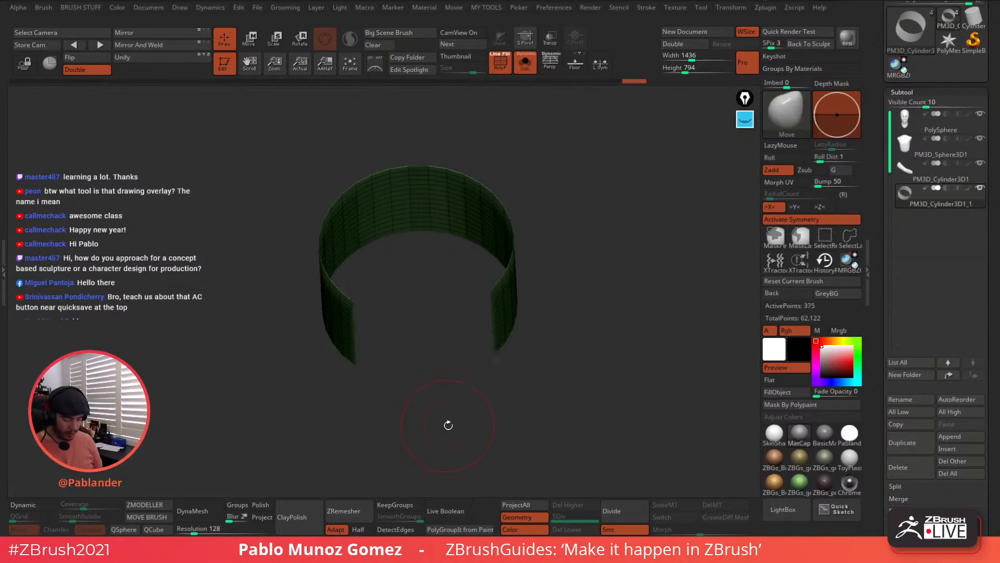
left_click_drag(520, 396, 556, 372)
key("1")
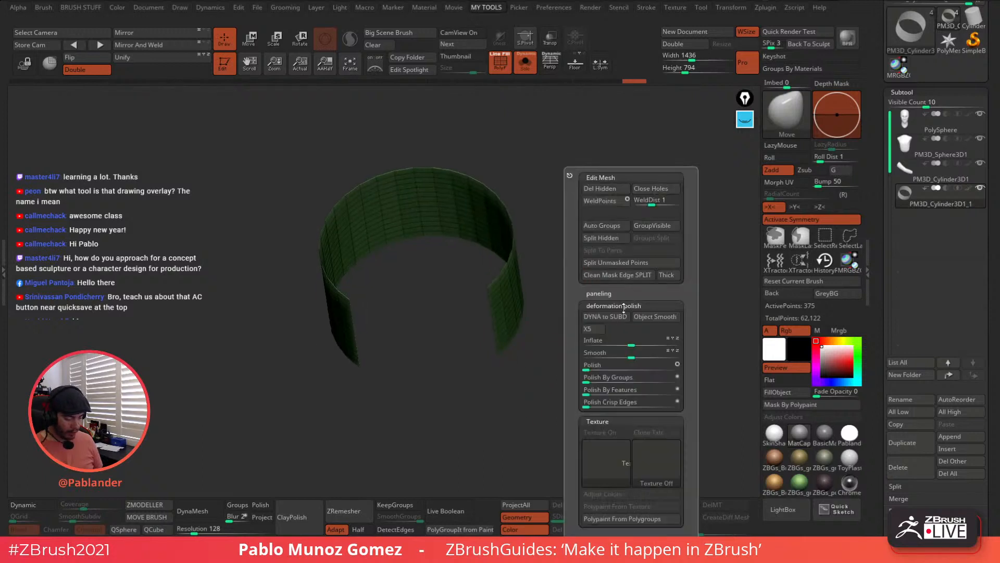
left_click(607, 189)
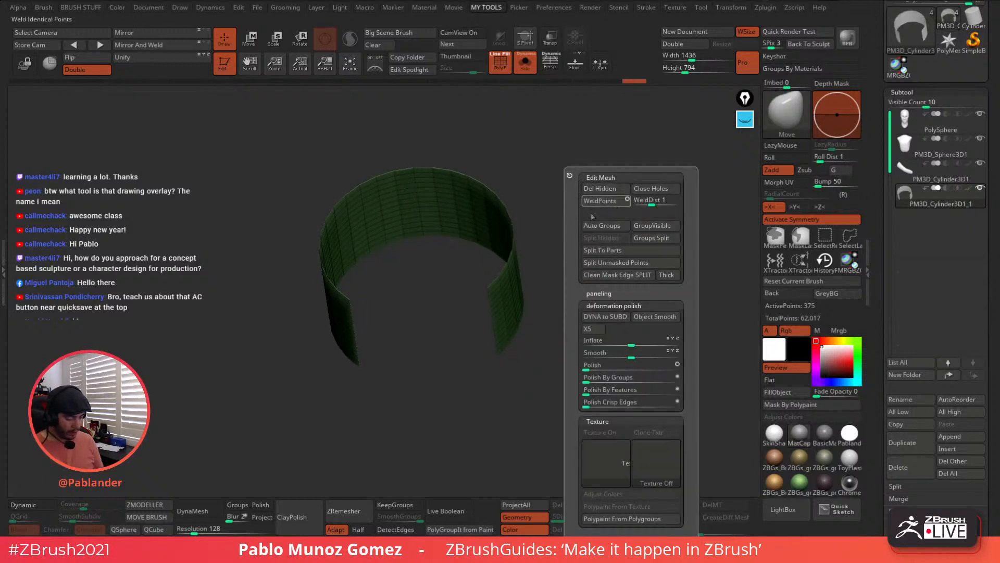
Switch to the ZModeler brush for editing the open collar's polygons
left_click_drag(563, 319, 581, 274)
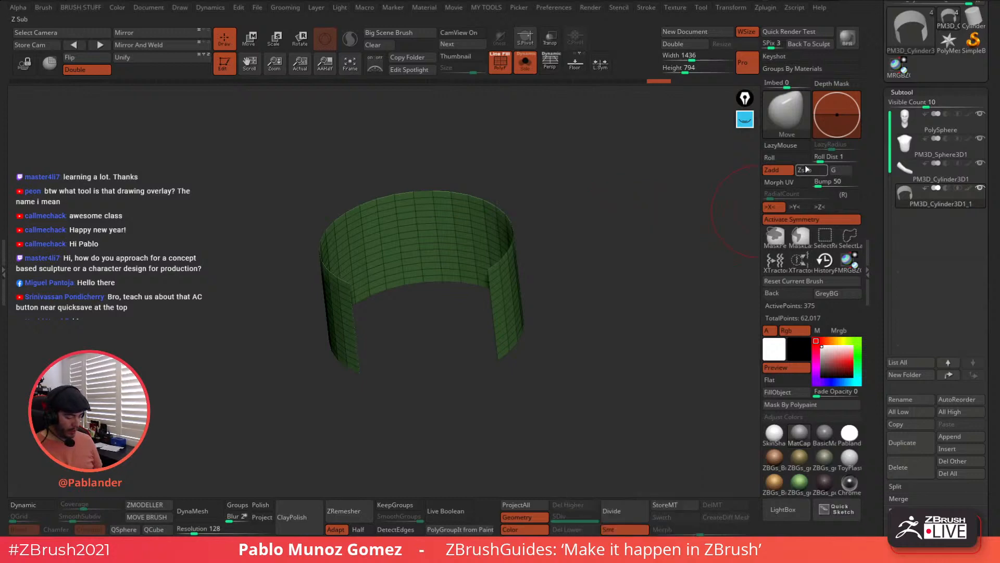
left_click(781, 125)
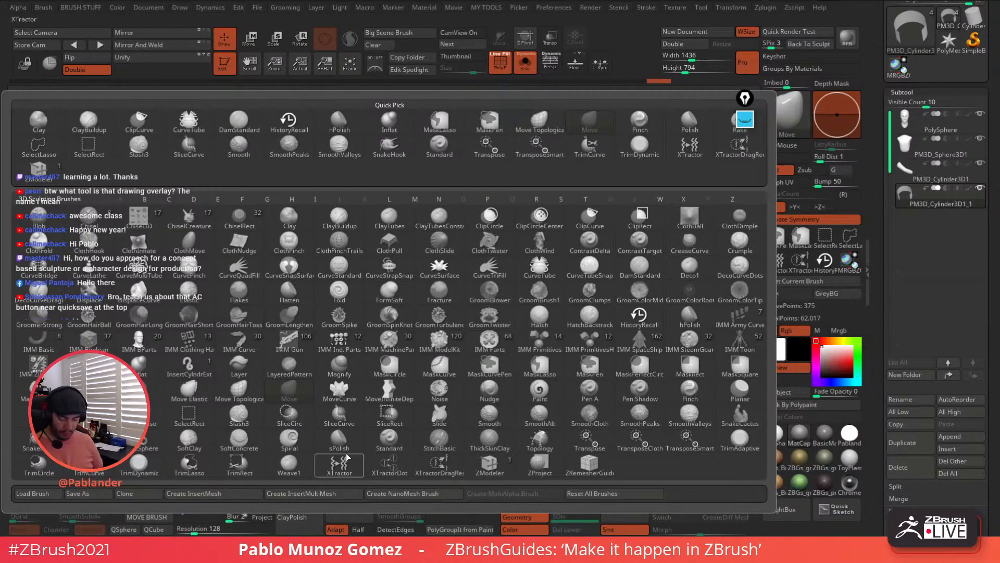
left_click(493, 468)
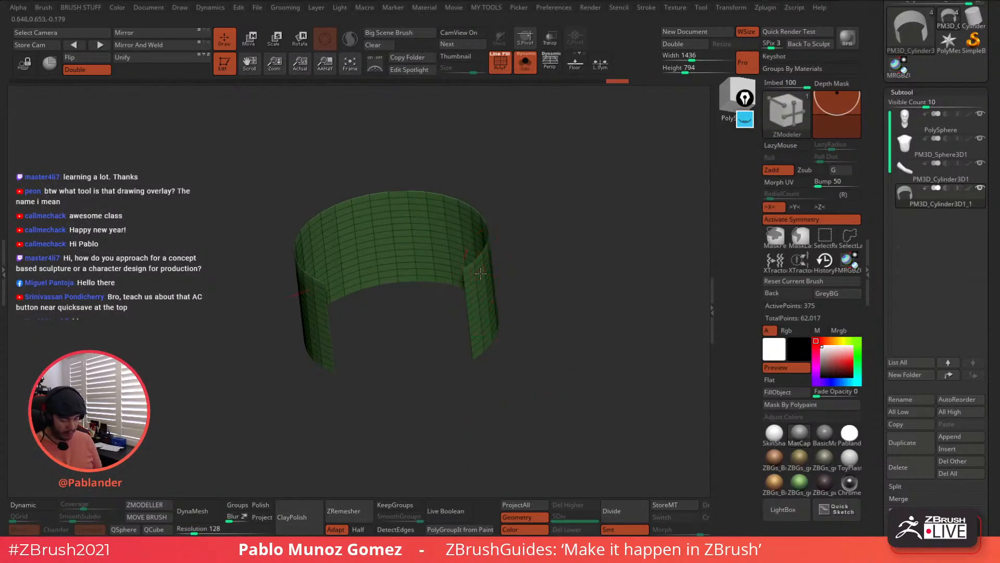
Try extruding the collar's polygons with ZModeler to give it thickness among the other subtools, and undo the extrusion
left_click_drag(484, 282, 504, 275)
left_click_drag(607, 282, 591, 204)
left_click(526, 62)
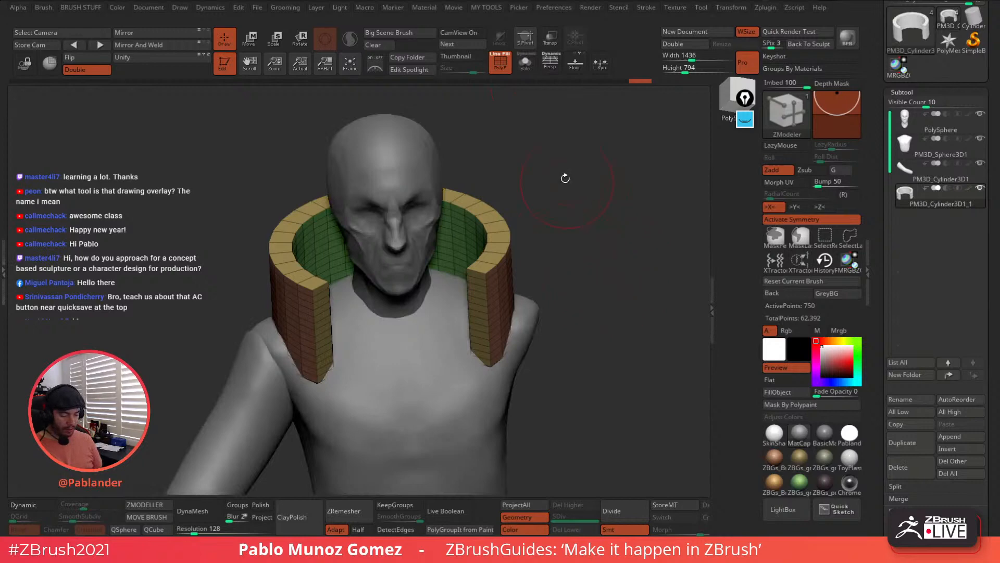
key("shift+f")
key("ctrl+z")
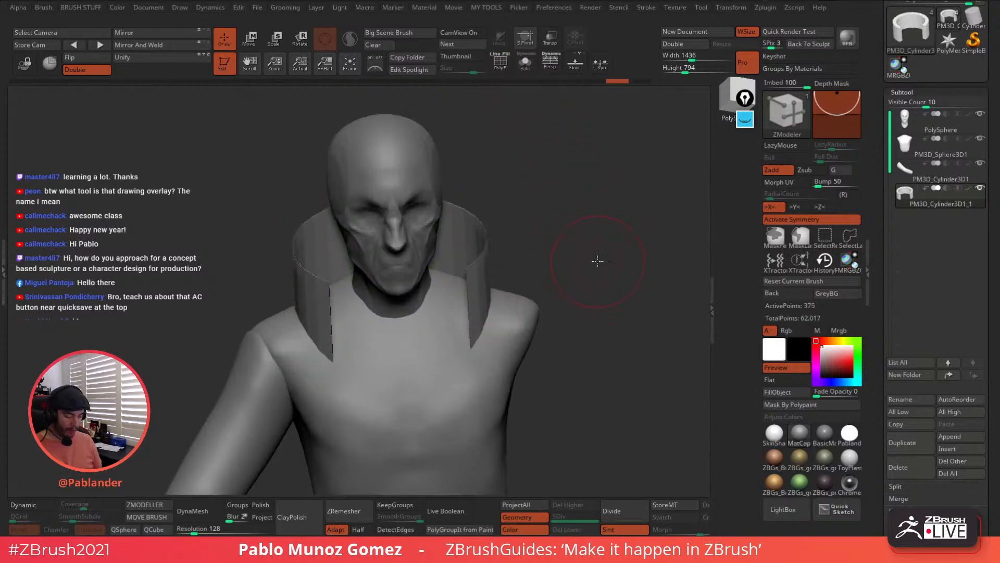
left_click_drag(598, 261, 597, 264)
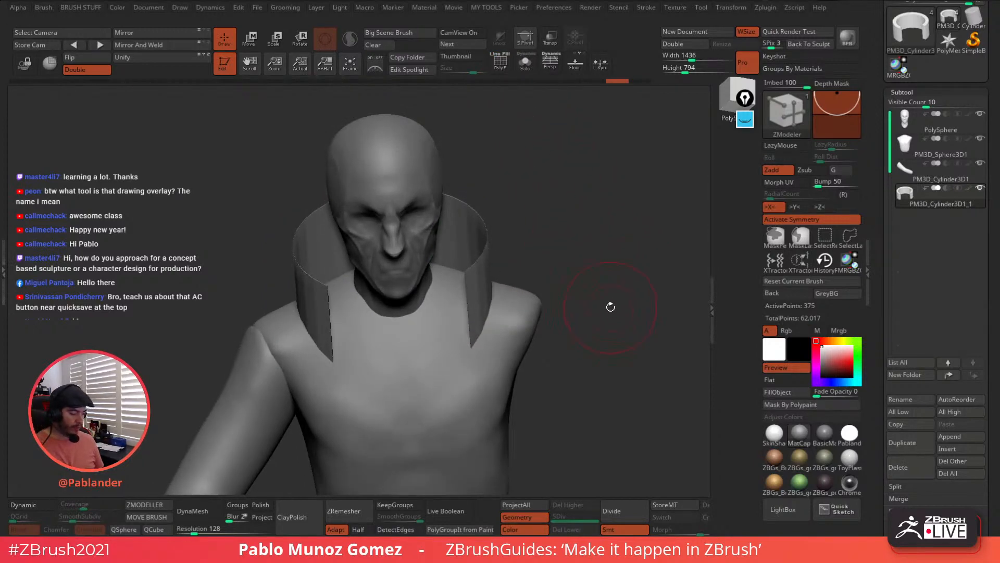
left_click_drag(746, 104, 694, 119)
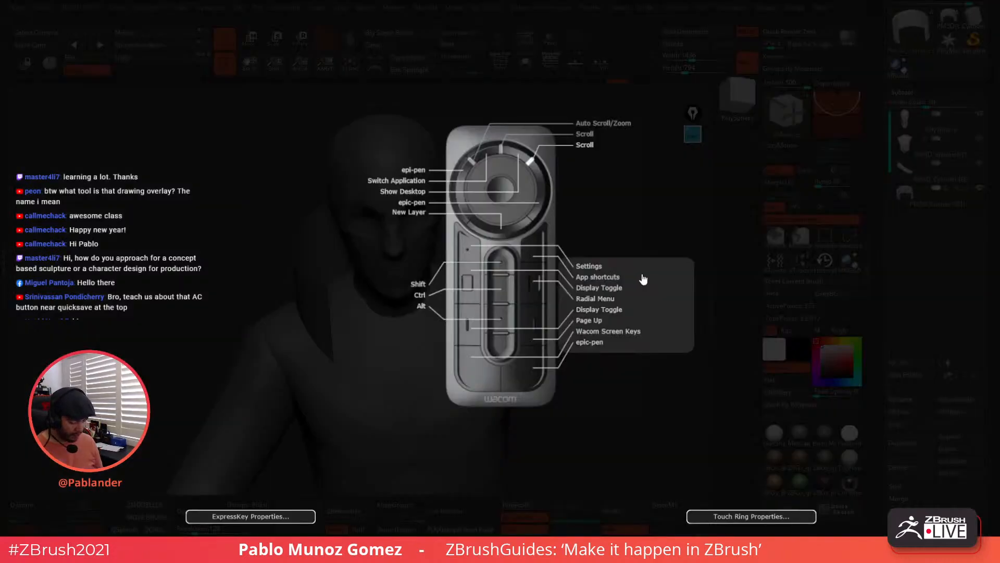
left_click(643, 280)
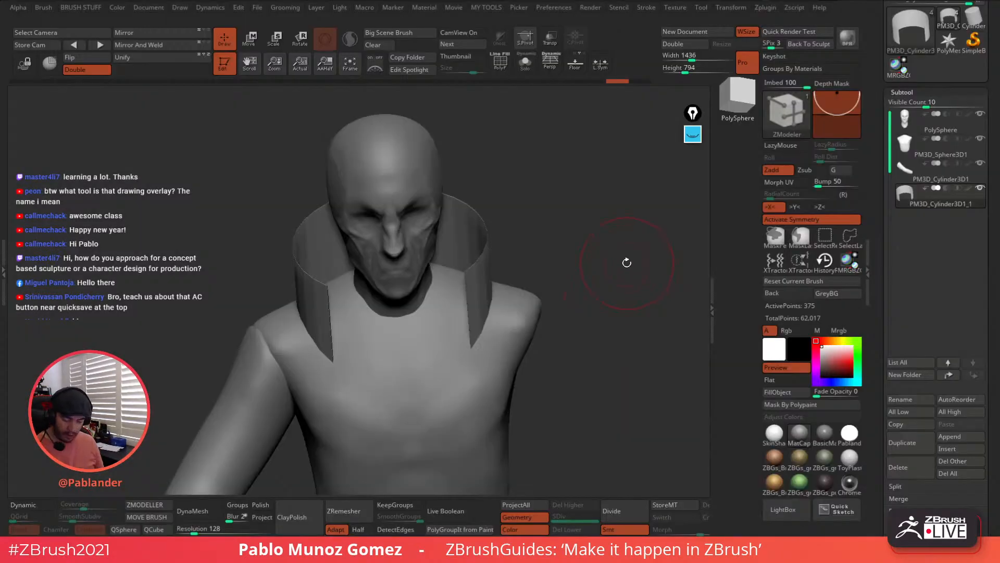
Switch to the Move brush for reshaping the collar
key("b")
key("m")
key("v")
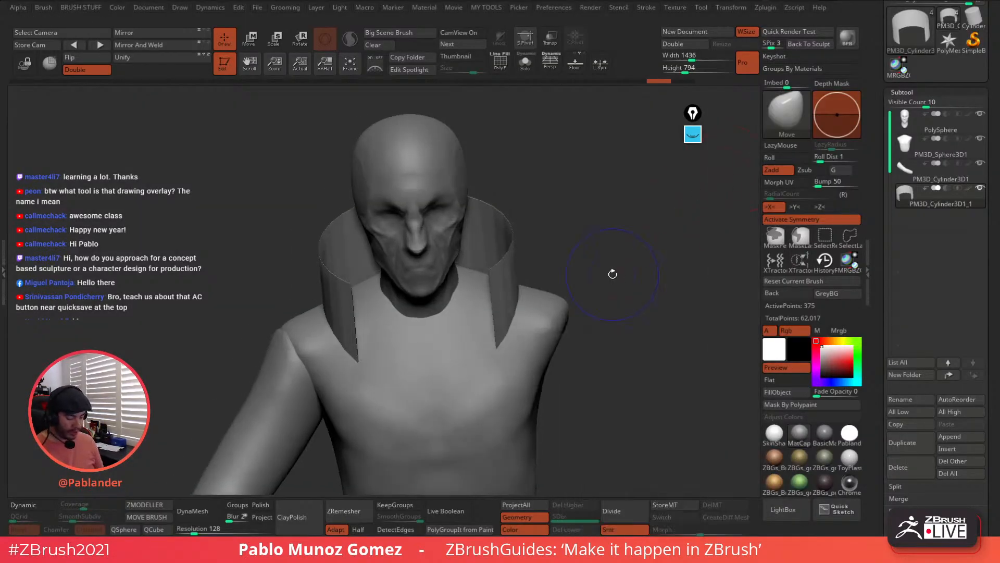
left_click_drag(692, 122, 745, 107)
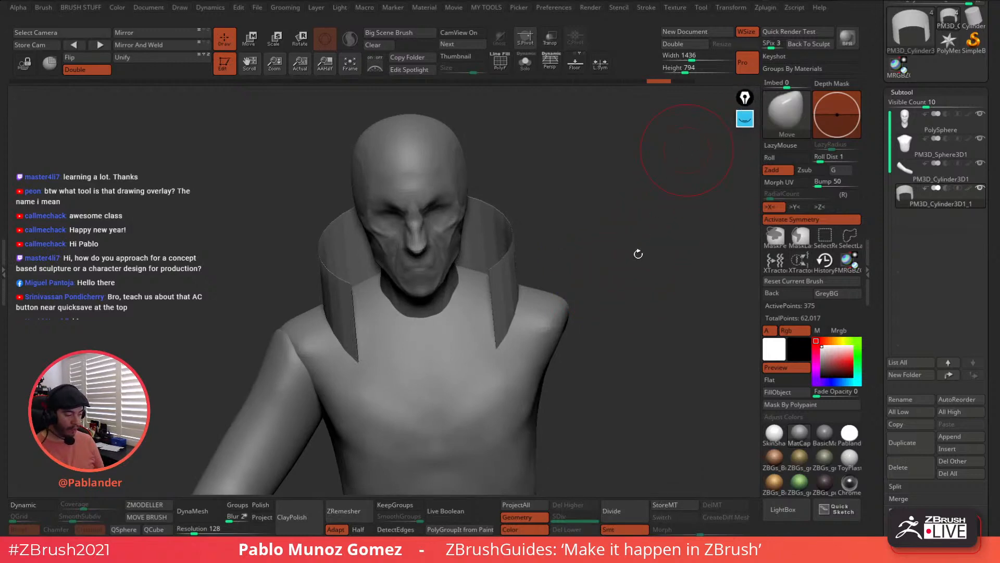
left_click_drag(639, 252, 613, 313)
Turn on Dynamic Subdiv for the collar in the Geometry settings with SmoothSubdiv at 2
left_click_drag(875, 224, 882, 99)
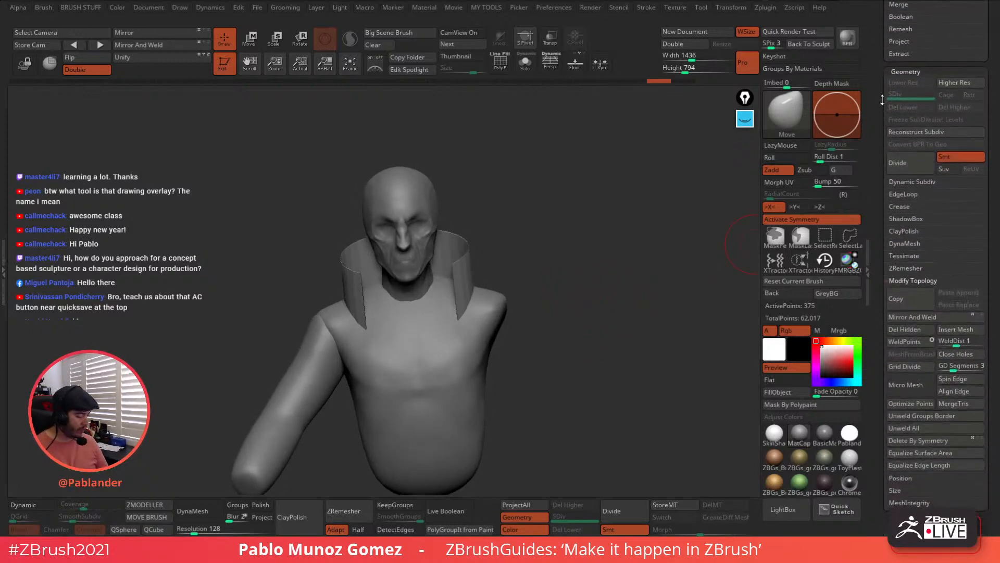
left_click(923, 183)
left_click_drag(673, 280, 656, 300)
left_click(911, 193)
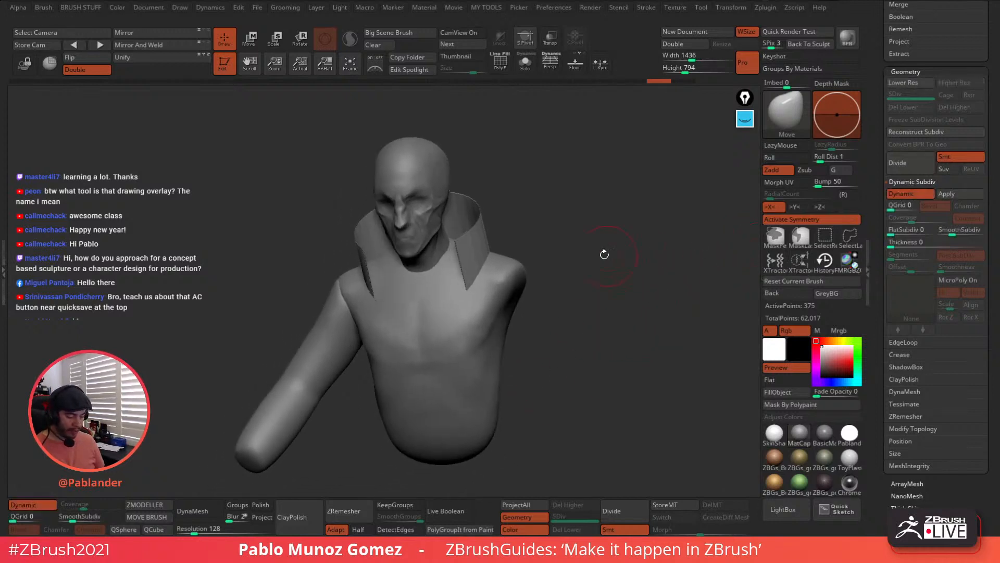
key("shift+f")
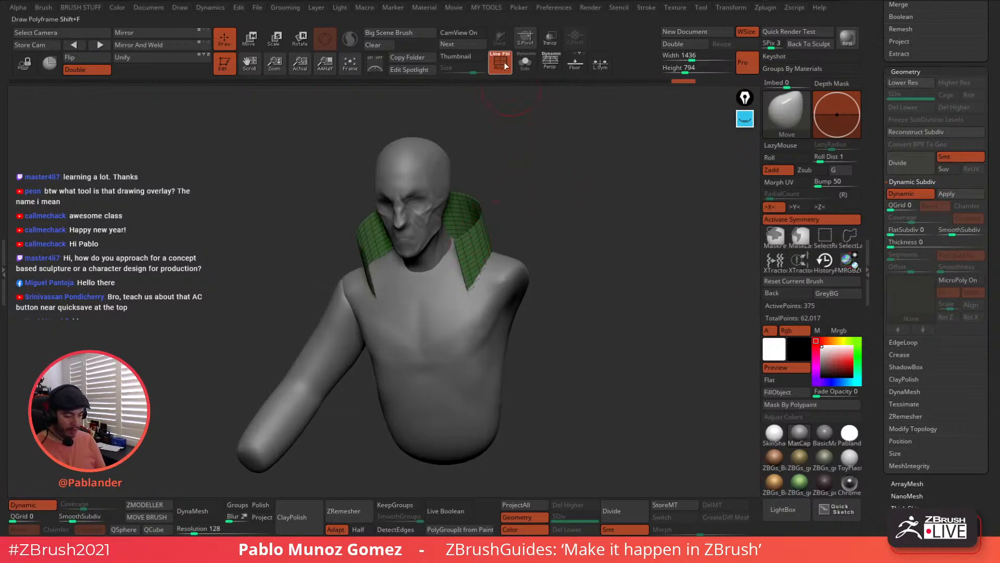
left_click_drag(615, 209, 507, 228)
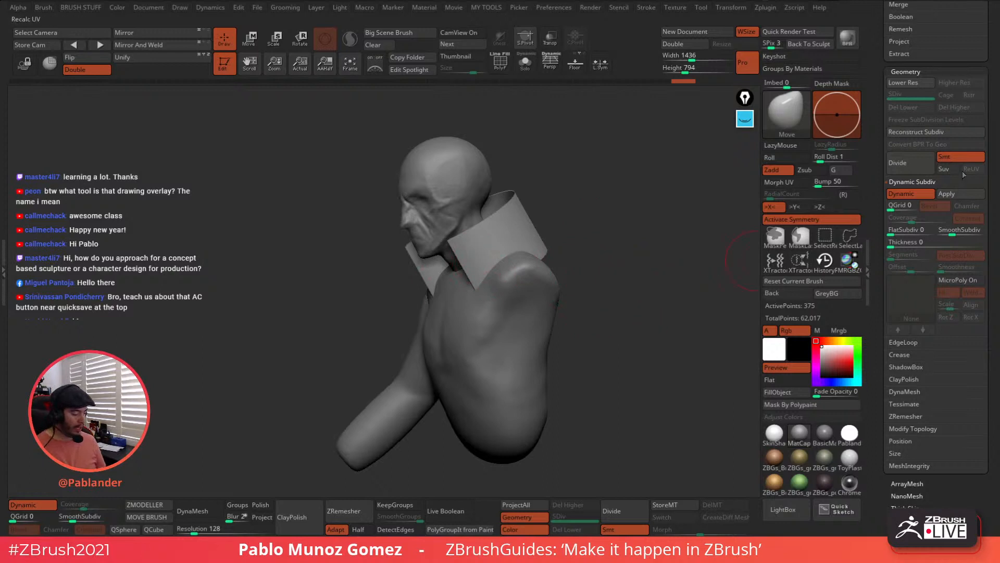
left_click_drag(941, 235, 948, 236)
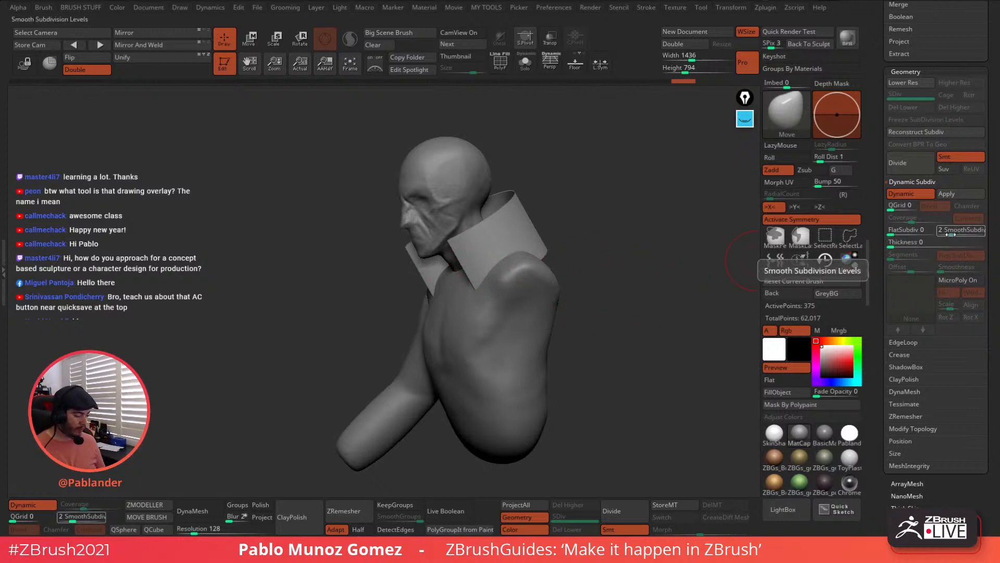
left_click_drag(953, 235, 953, 234)
Set the collar's Dynamic Subdiv Thickness to about 0.04
mouse_move(616, 304)
left_mouse_down("alt")
mouse_move(600, 319)
mouse_move(624, 307)
mouse_move(609, 313)
left_mouse_up("alt")
left_click_drag(568, 277, 634, 298, "alt")
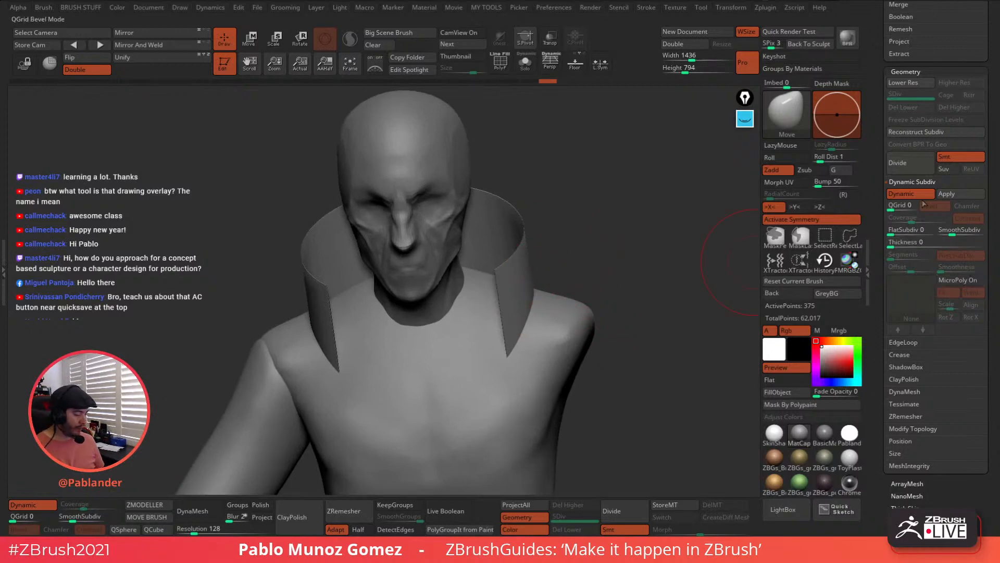
left_click(905, 244)
left_click_drag(893, 245, 899, 244)
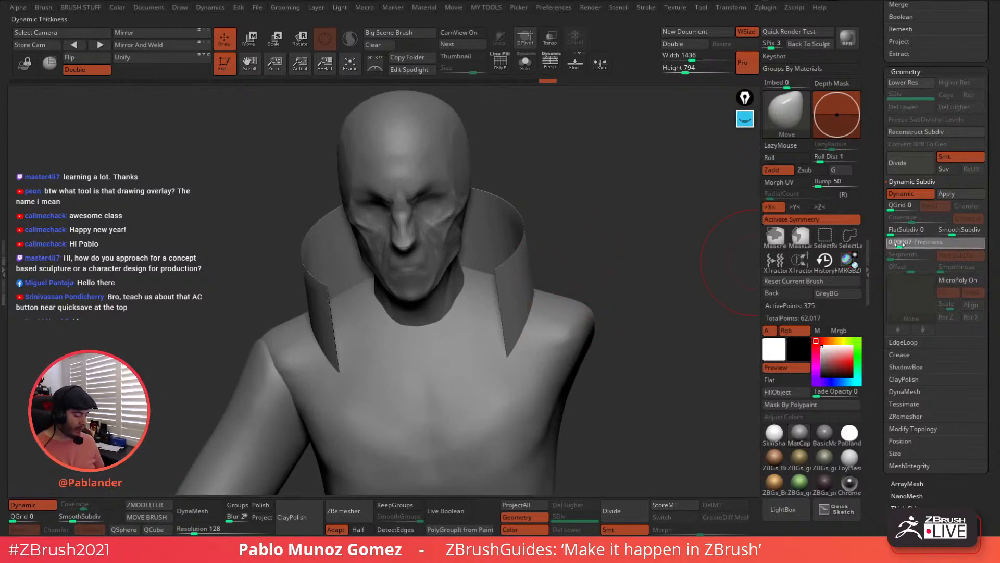
left_click_drag(923, 246, 929, 245)
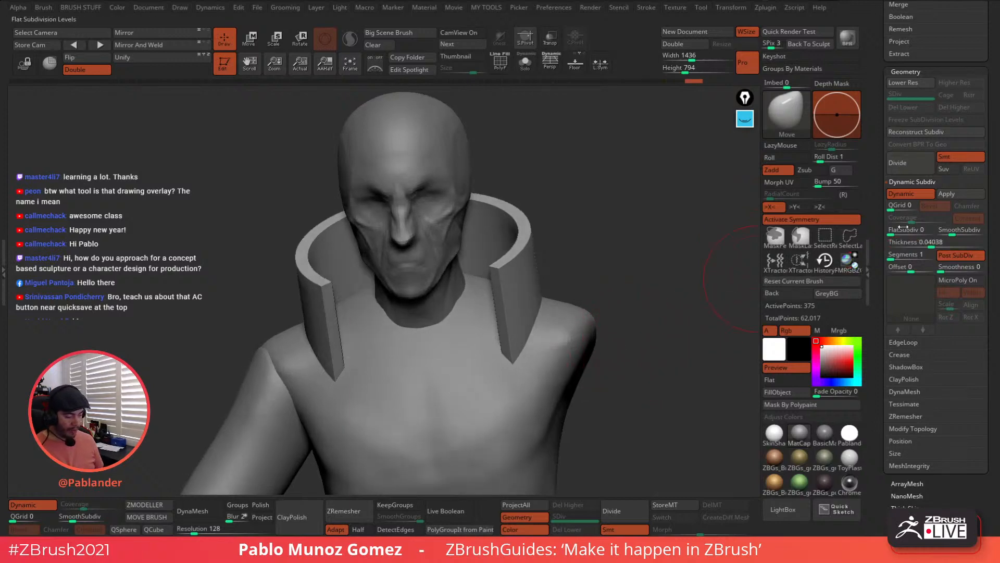
Display the collar's polyframe to examine the dynamic thickness along its rim and front edges
left_click(500, 61)
left_click_drag(592, 290, 639, 283)
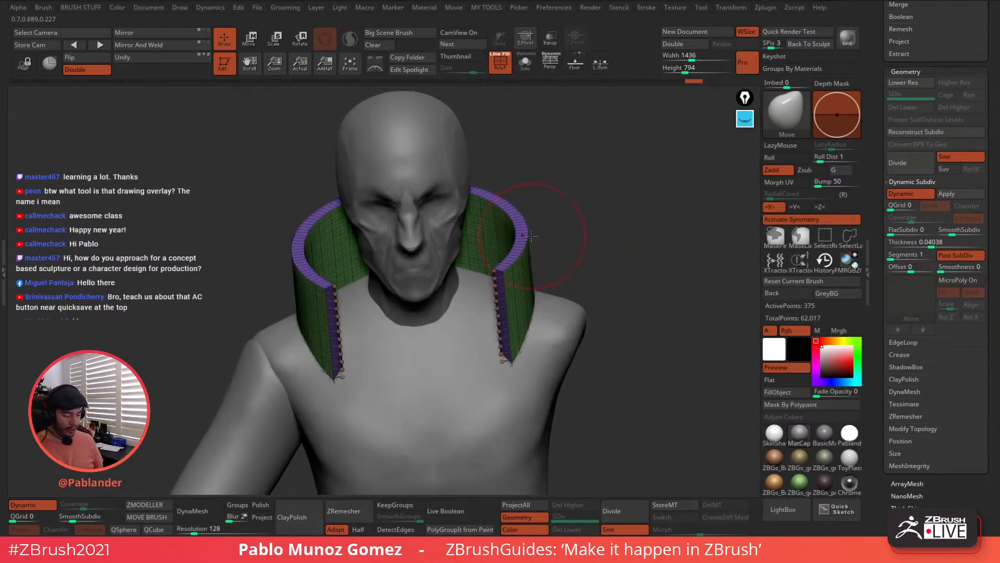
mouse_move(527, 253)
left_mouse_down("shift")
mouse_move(508, 225)
mouse_move(520, 300)
mouse_move(515, 260)
mouse_move(494, 224)
left_mouse_up("shift")
mouse_move(596, 270)
left_mouse_down()
mouse_move(606, 224)
mouse_move(670, 231)
mouse_move(614, 271)
left_mouse_up()
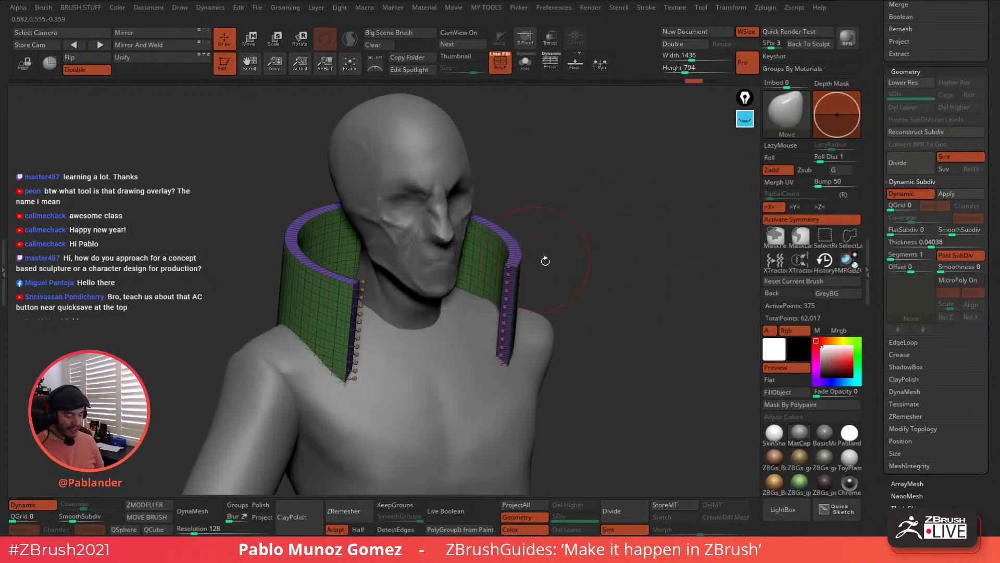
mouse_move(545, 261)
left_mouse_down()
mouse_move(554, 250)
mouse_move(576, 251)
left_mouse_up()
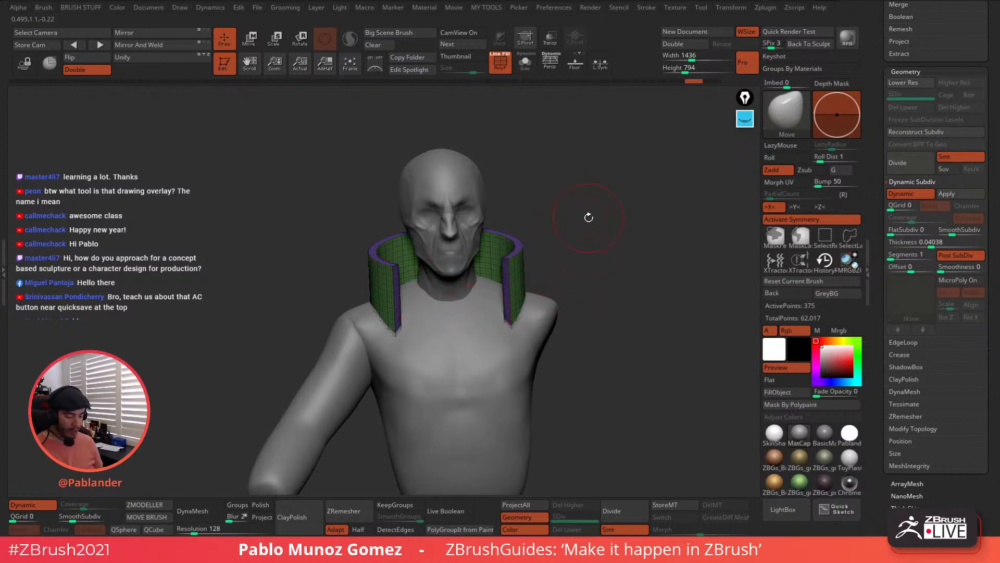
key("shift+f")
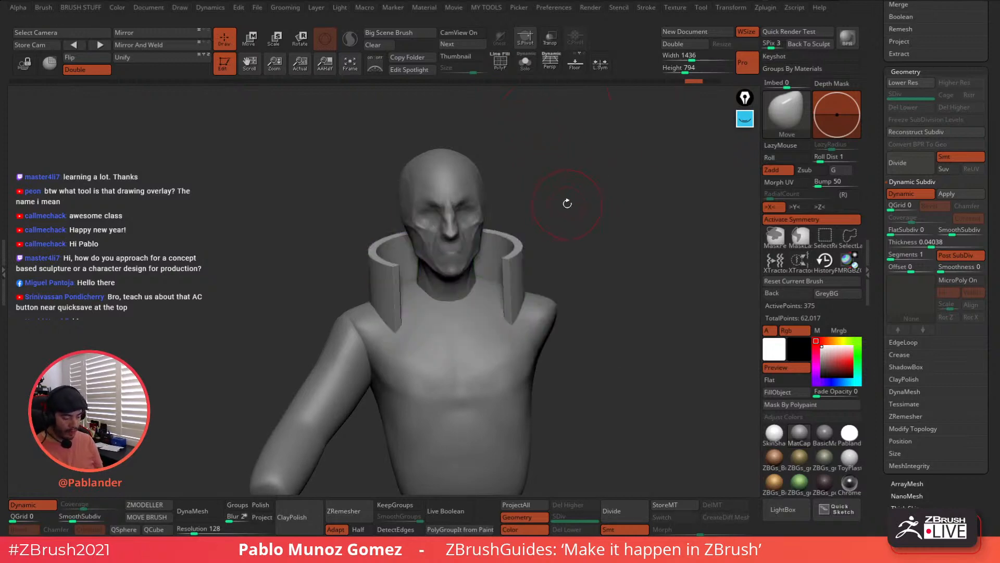
Enlarge the Move brush's Draw Size to about 294 and turn off the collar's Dynamic Subdiv preview
key("space")
key("space")
left_click_drag(569, 201, 584, 200)
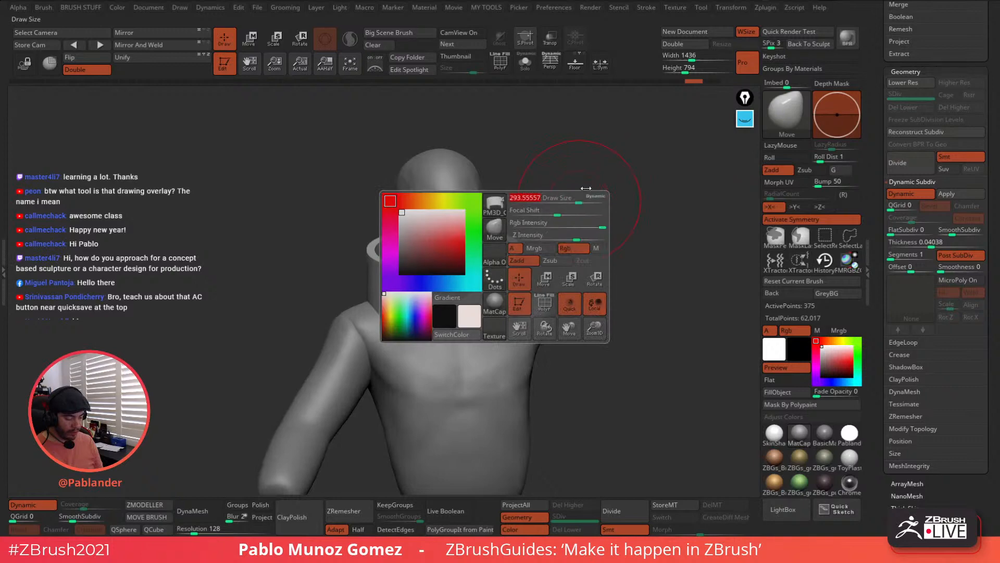
left_click_drag(674, 291, 637, 305)
left_click(912, 196)
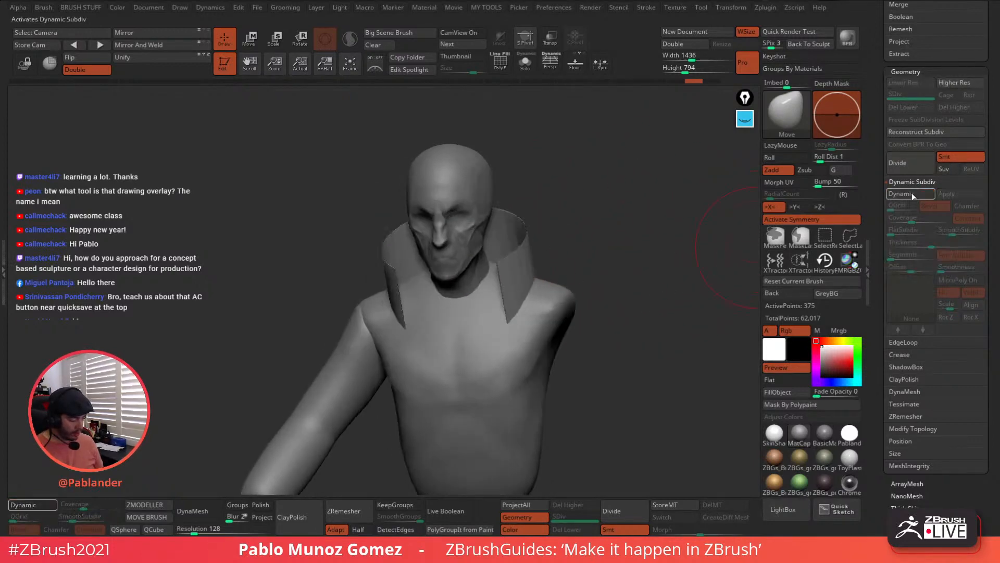
Reshape the collar's front edges and sides around the neck with the Move brush, and turn Dynamic Subdiv back on
mouse_move(507, 322)
left_mouse_down()
mouse_move(474, 322)
mouse_move(501, 297)
mouse_move(493, 295)
left_mouse_up()
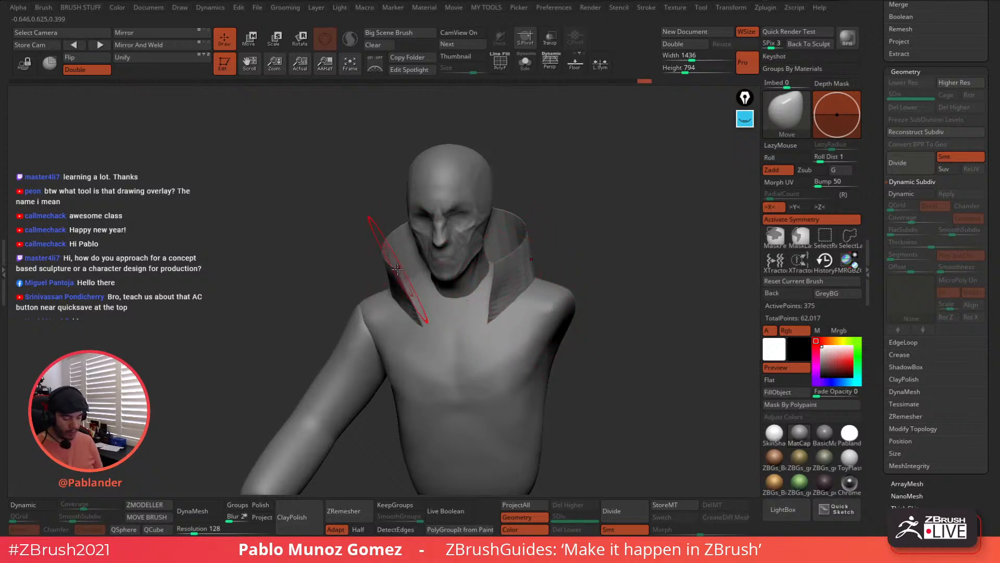
left_click_drag(397, 269, 393, 277)
left_click_drag(576, 224, 609, 227)
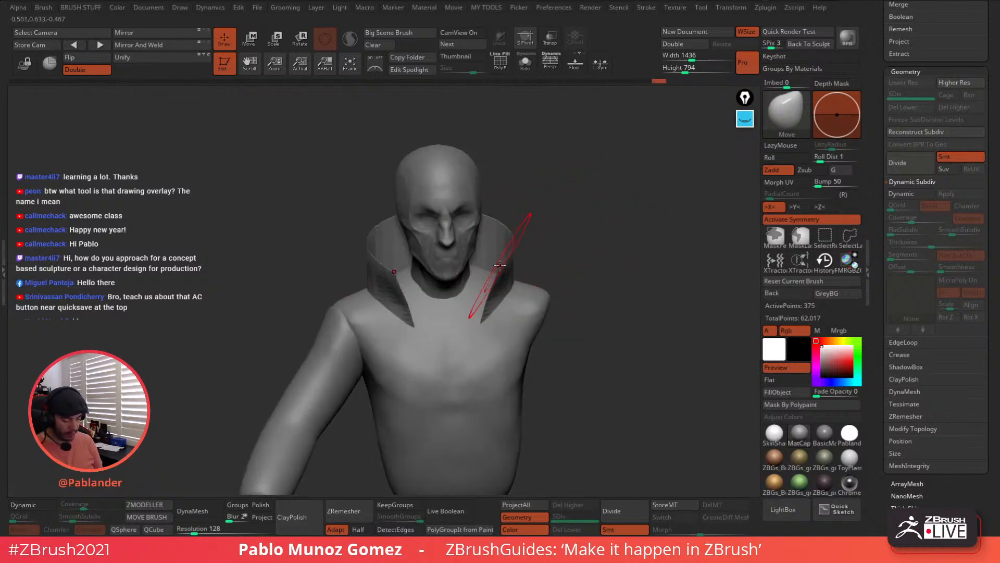
left_click_drag(505, 268, 503, 265)
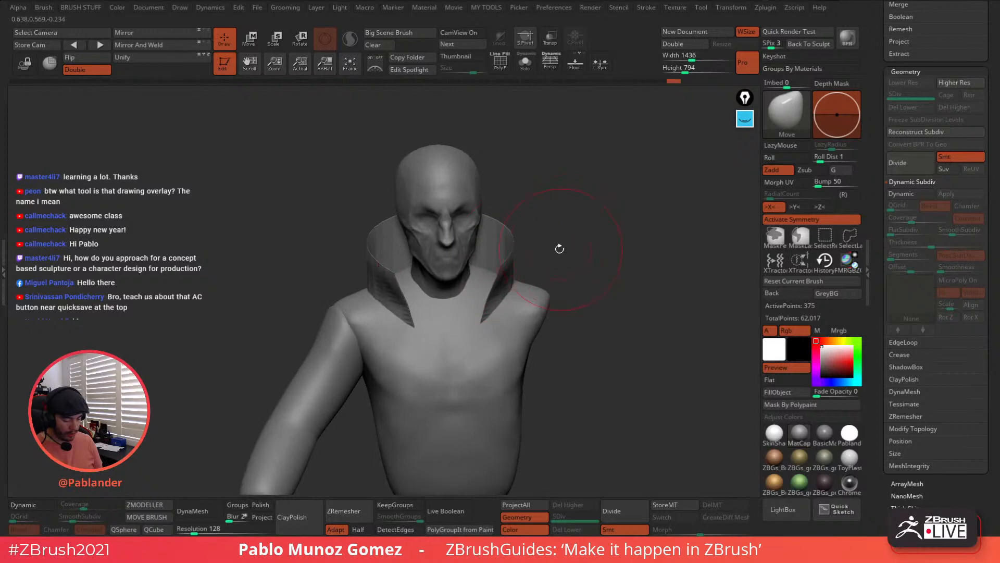
left_click_drag(594, 247, 521, 292)
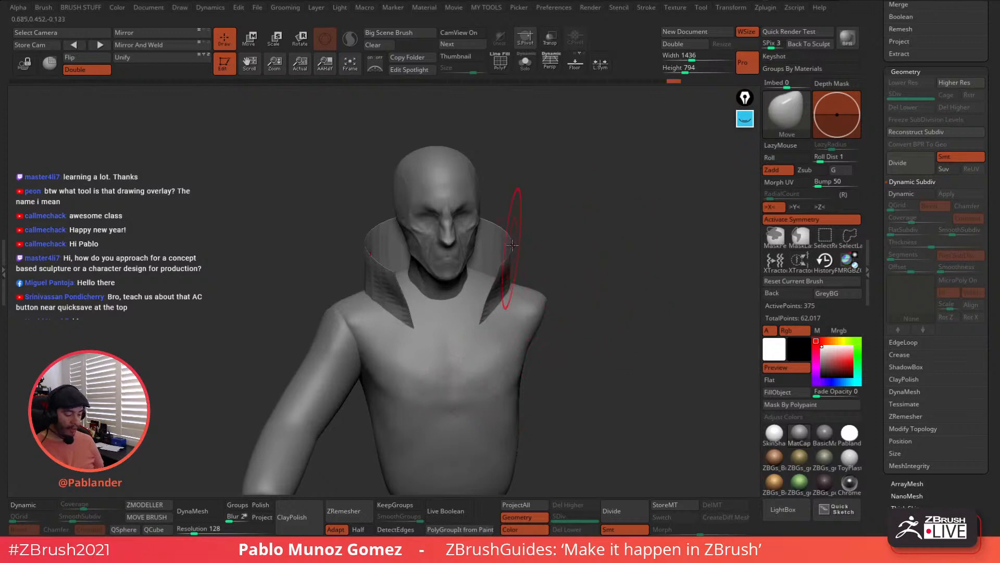
left_click_drag(580, 226, 499, 285)
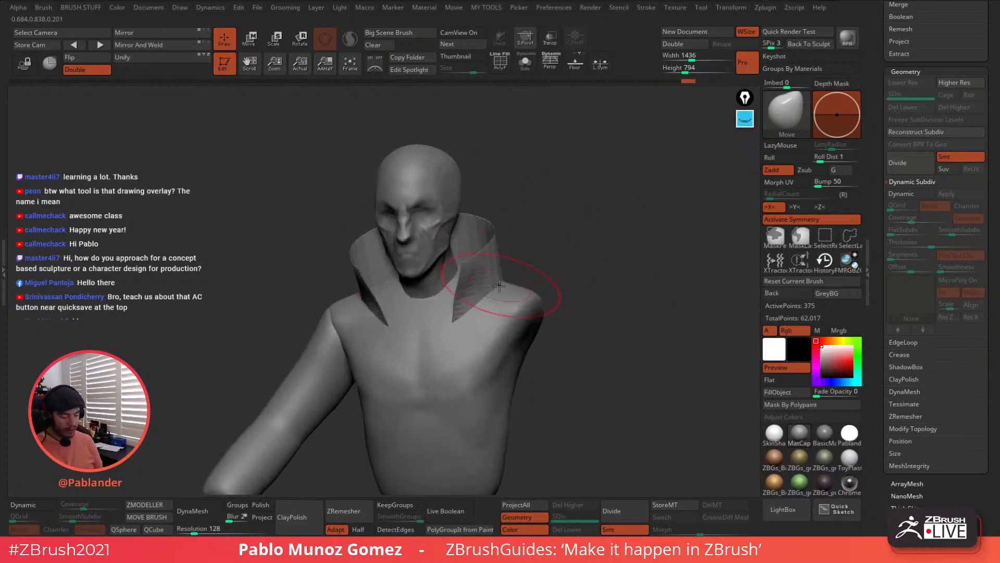
key("d")
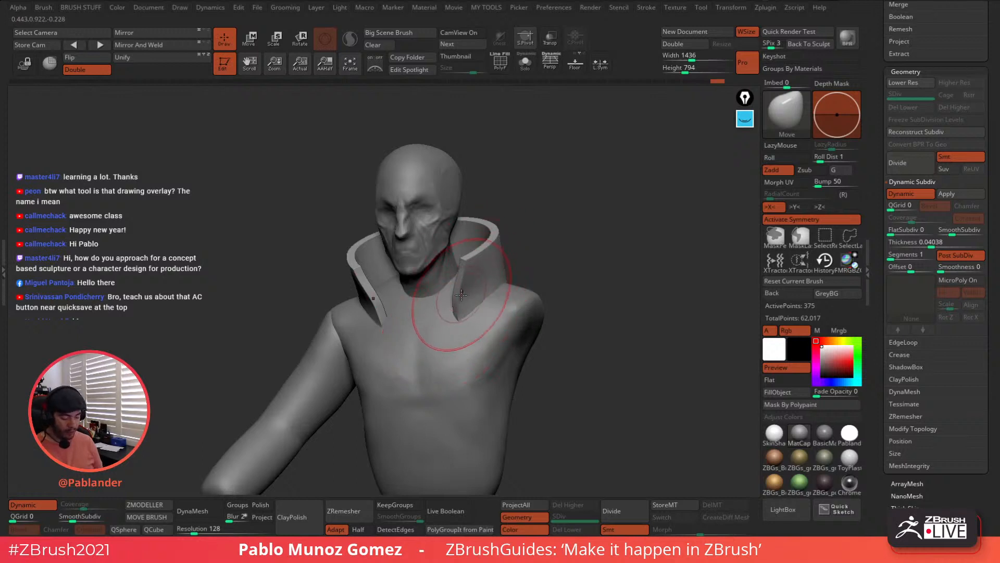
mouse_move(542, 261)
left_mouse_down()
mouse_move(635, 280)
mouse_move(596, 247)
mouse_move(574, 249)
mouse_move(571, 268)
left_mouse_up()
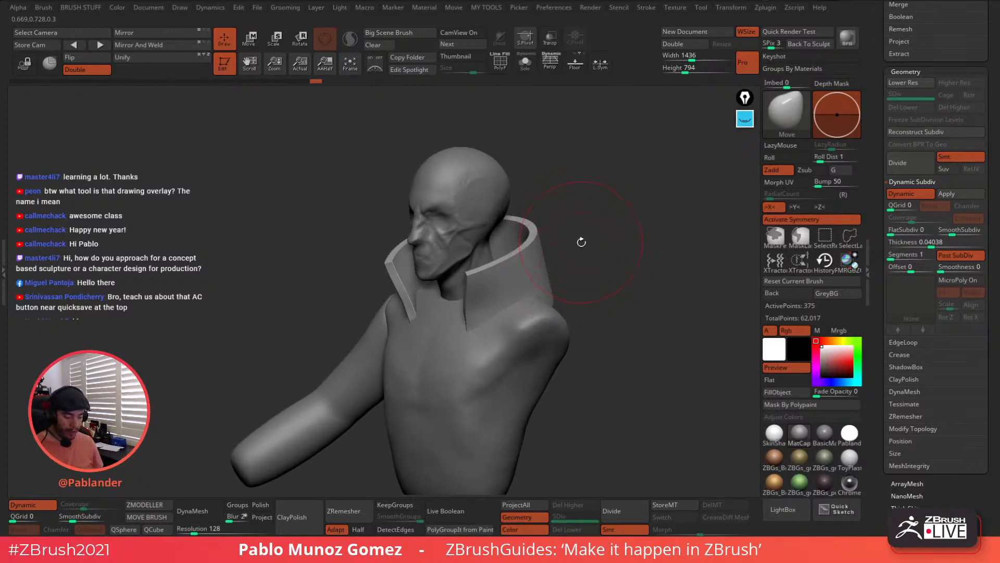
Turn off Dynamic Subdiv and reduce the Move brush's Draw Size for close work on the collar's front corners
left_click(910, 197)
right_click_drag(461, 296, 431, 329, "ctrl")
key("space")
left_click_drag(423, 251, 405, 250)
mouse_move(421, 259)
right_mouse_down("alt")
mouse_move(473, 250)
mouse_move(465, 245)
right_mouse_up("alt")
key("b")
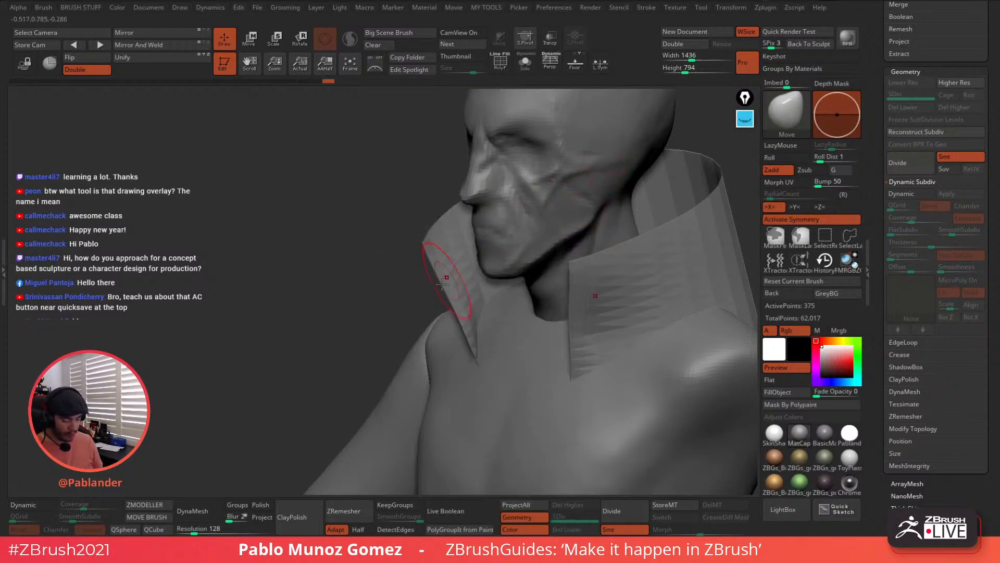
right_click_drag(442, 283, 416, 234)
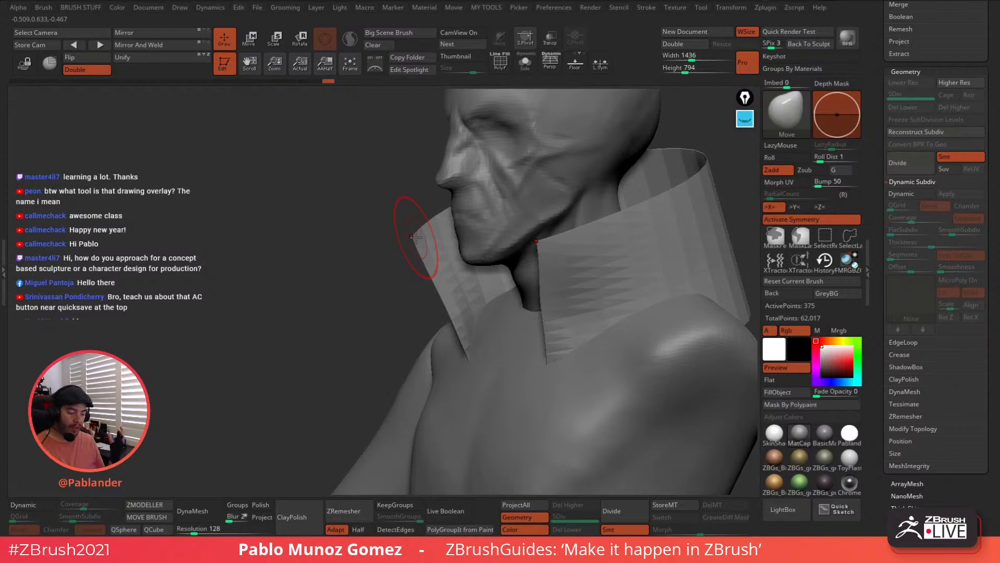
Try pulling the collar's upper front corners outward with the standard Move brush, and undo the strokes
left_click_drag(388, 277, 442, 274)
mouse_move(467, 219)
left_mouse_down()
mouse_move(447, 211)
mouse_move(399, 257)
mouse_move(420, 221)
mouse_move(403, 253)
mouse_move(419, 237)
mouse_move(413, 250)
left_mouse_up()
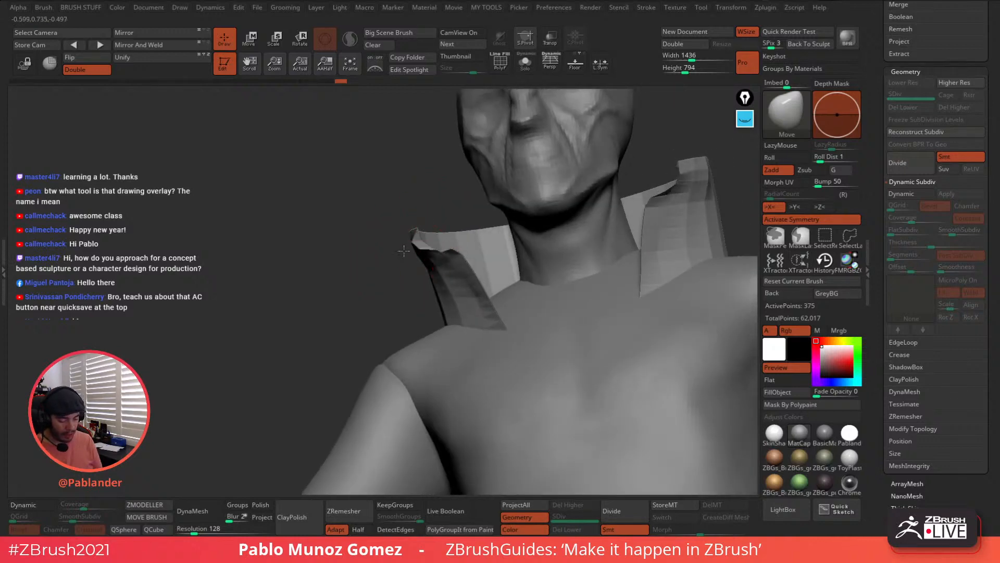
left_click_drag(628, 180, 499, 289)
key("ctrl+z")
key("ctrl+z")
key("ctrl+z")
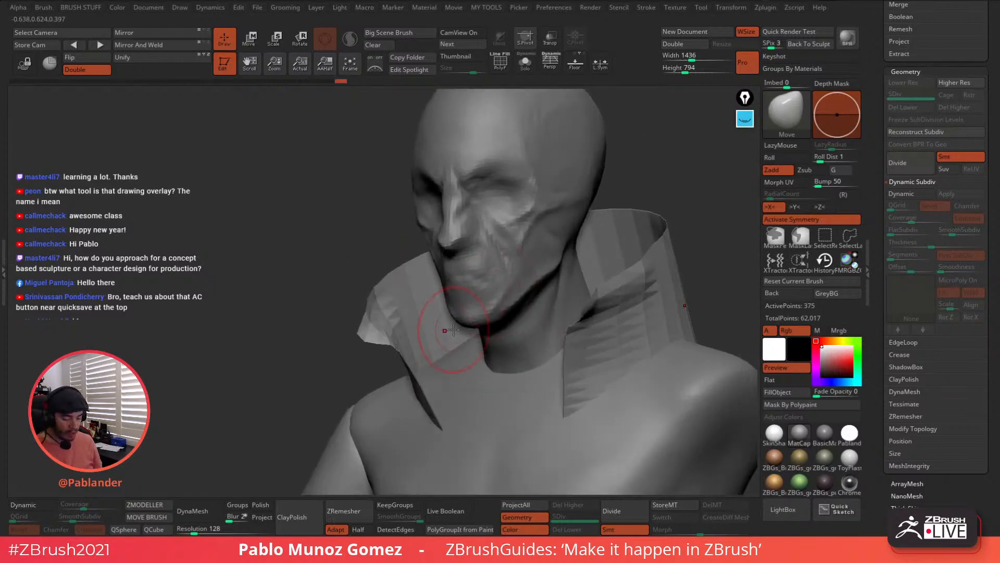
Turn on AccuCurve for the Move brush
right_click_drag(467, 293, 508, 250, "alt")
key("space")
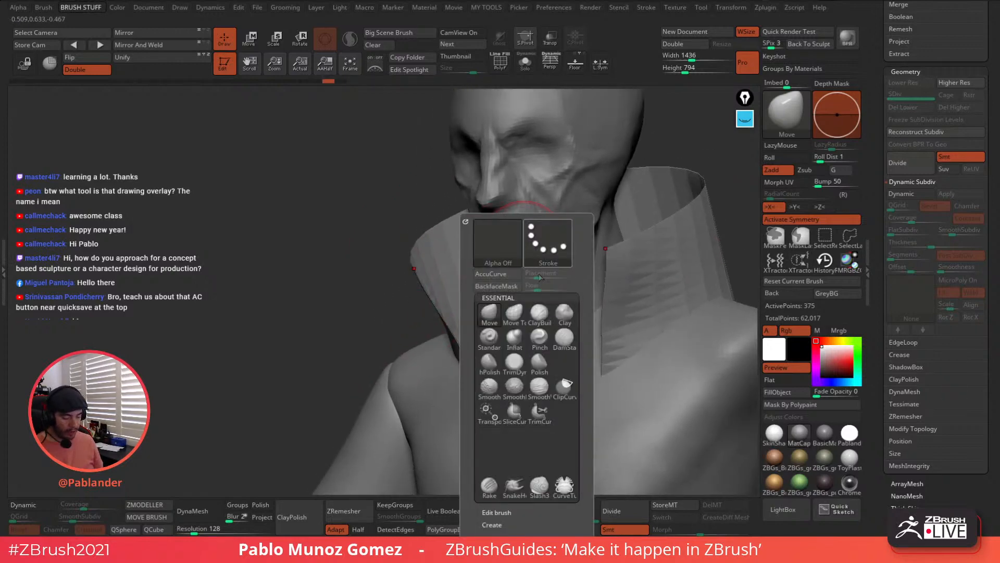
left_click(507, 276)
Try pulling the collar's upper front corners out into sharp points with AccuCurve, and undo the strokes
mouse_move(381, 319)
left_mouse_down()
mouse_move(370, 299)
mouse_move(411, 277)
mouse_move(390, 299)
mouse_move(438, 252)
mouse_move(426, 231)
left_mouse_up()
key("space")
mouse_move(416, 277)
left_mouse_down()
mouse_move(409, 274)
mouse_move(395, 315)
mouse_move(395, 341)
mouse_move(373, 355)
left_mouse_up()
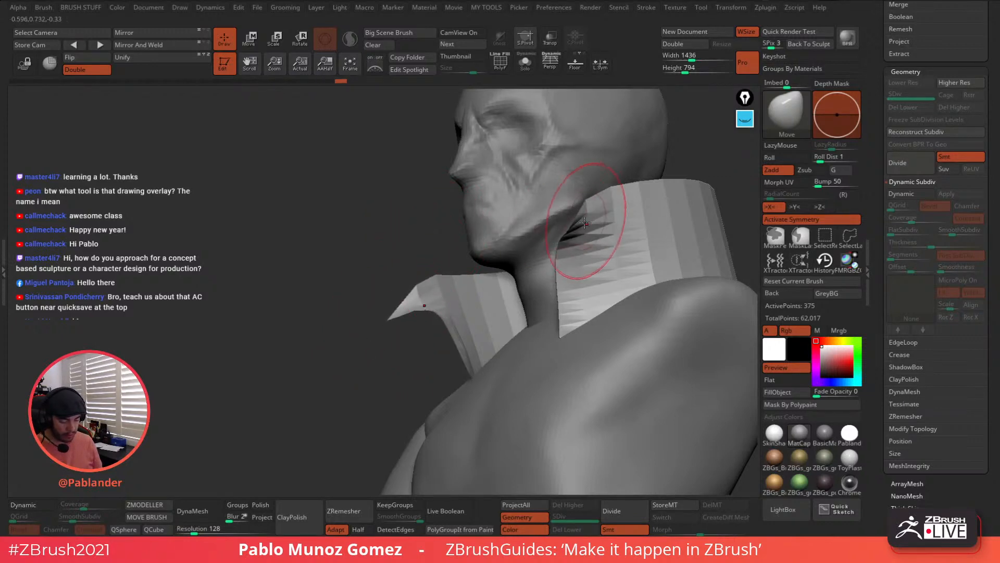
right_click_drag(577, 300, 630, 322)
key("ctrl+z")
key("ctrl+z")
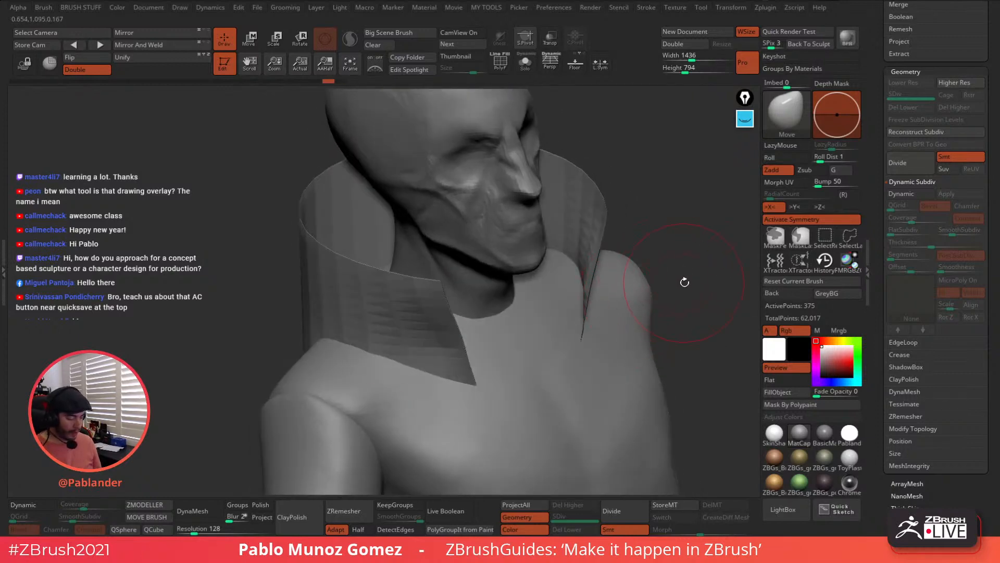
Turn on Dynamic Subdiv and flare the collar's upper front corners outward with the Move brush
left_click(925, 193)
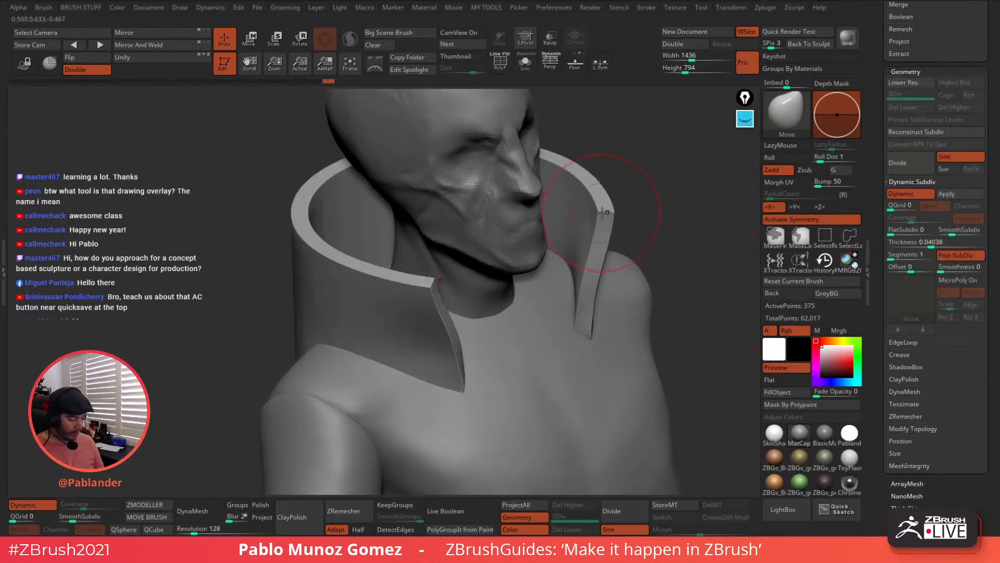
right_click_drag(628, 219, 646, 203)
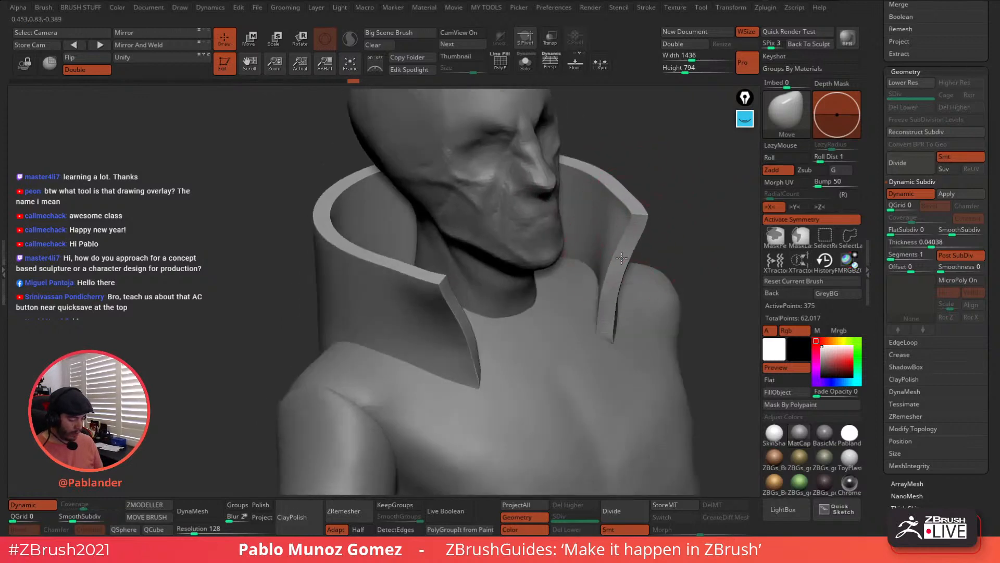
left_click_drag(617, 279, 617, 302)
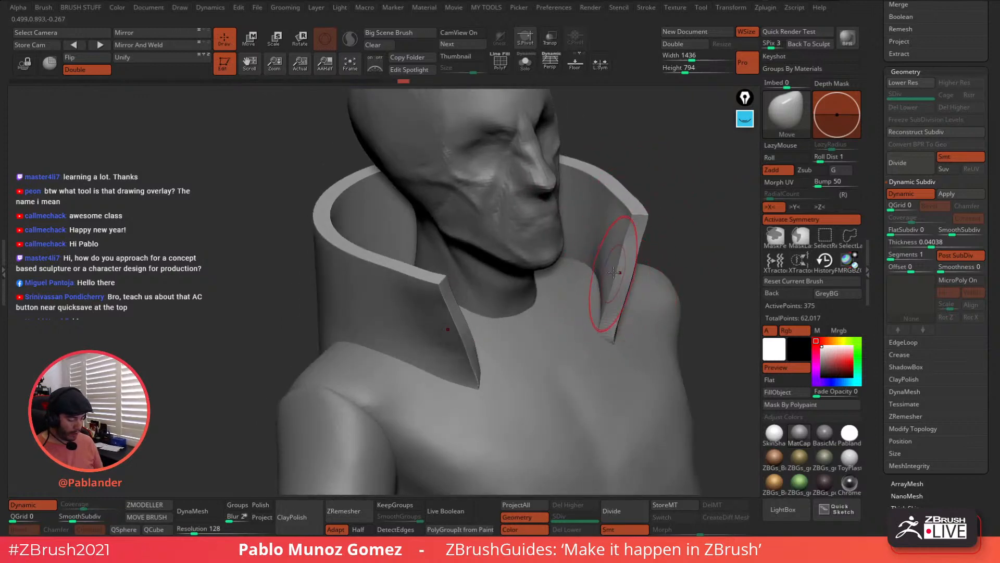
left_click_drag(622, 248, 632, 242)
Refine the collar's slanted front edges and lower front tips with small Move brush strokes
mouse_move(582, 306)
right_mouse_down("ctrl")
mouse_move(547, 336)
mouse_move(591, 302)
mouse_move(577, 300)
right_mouse_up("ctrl")
key("space")
left_click_drag(578, 300, 582, 300)
right_click_drag(571, 306, 547, 257)
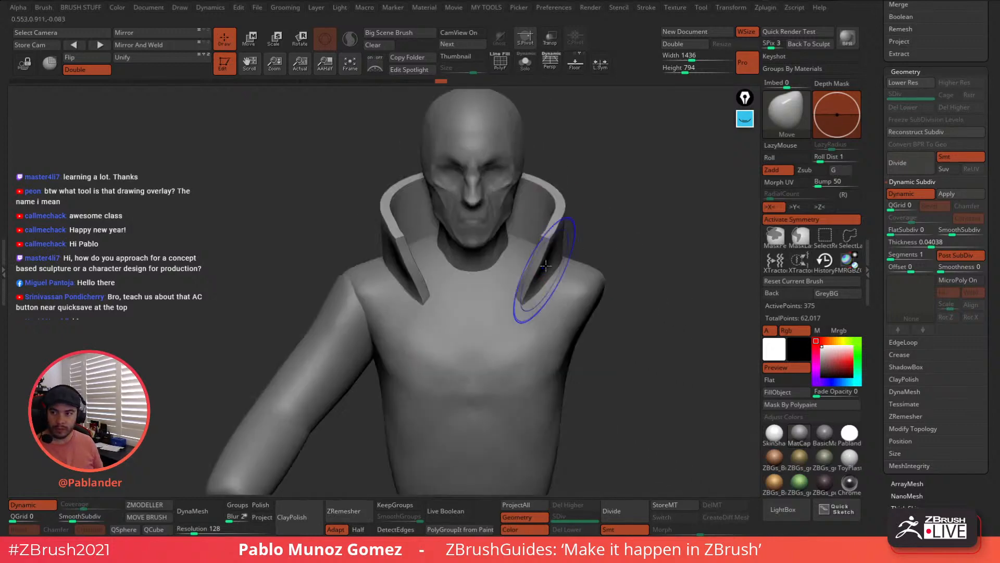
left_click_drag(539, 299, 533, 301)
mouse_move(576, 272)
right_mouse_down()
mouse_move(543, 270)
mouse_move(576, 270)
mouse_move(553, 286)
right_mouse_up()
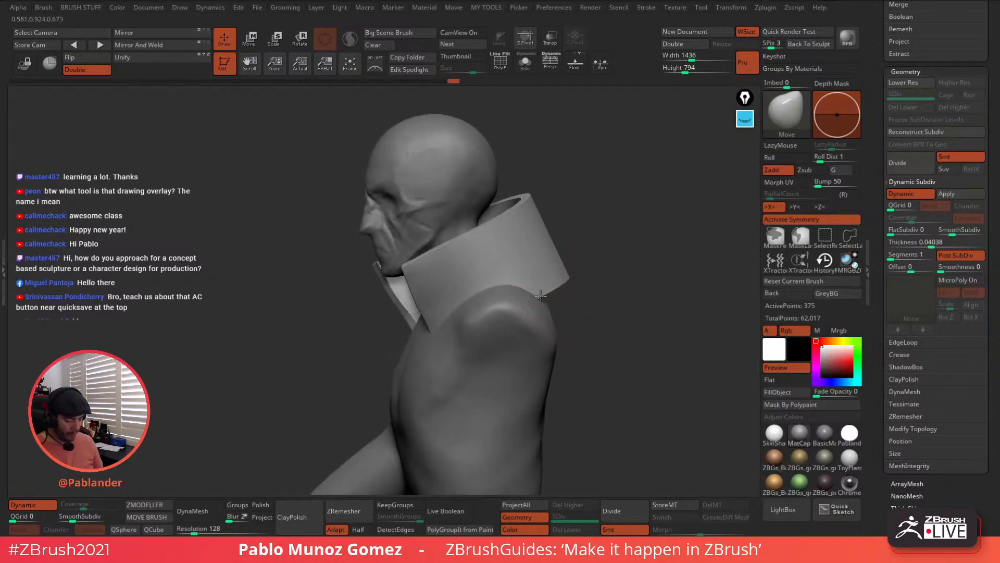
Turn off Dynamic Subdiv, then smooth and pull the collar's back and lower rear edge to fit over the shoulders
left_click(911, 194)
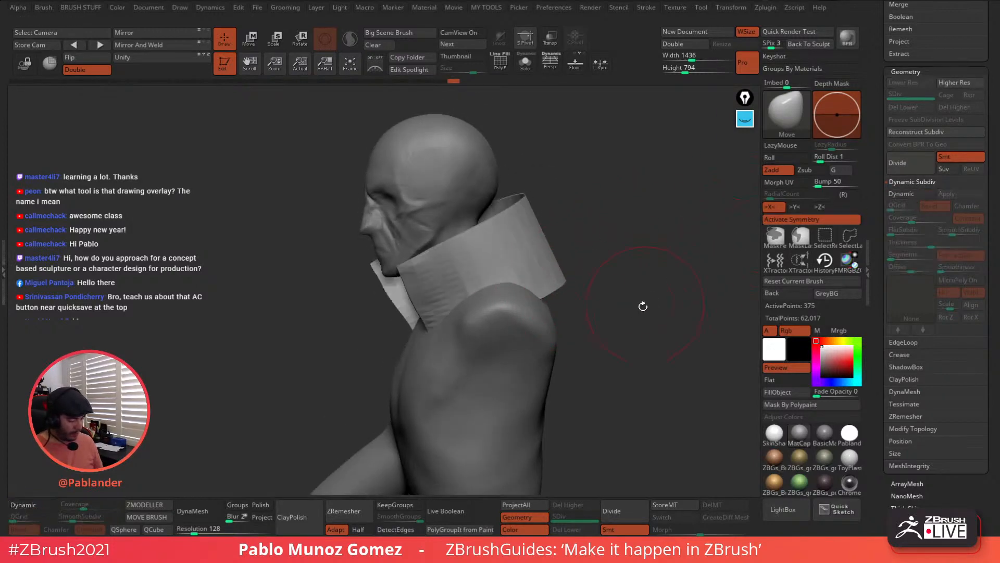
right_click_drag(624, 272, 567, 284)
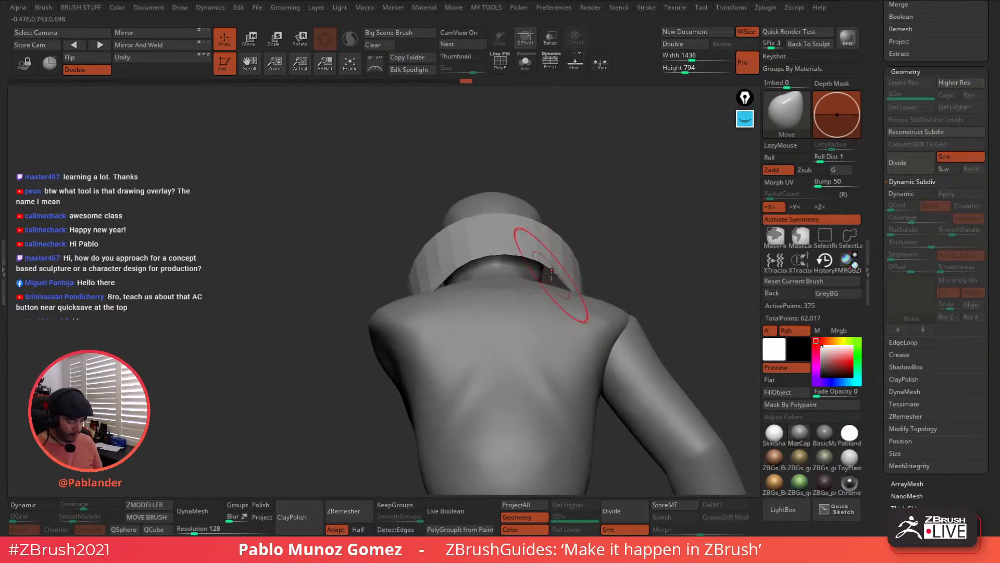
right_click_drag(513, 263, 527, 273)
key("shift")
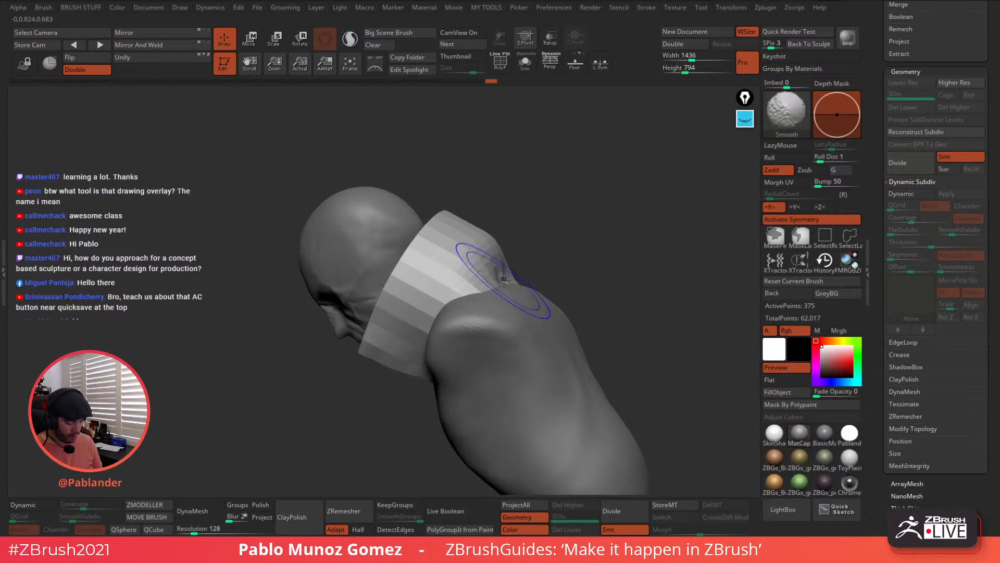
left_click_drag(503, 263, 508, 278, "shift")
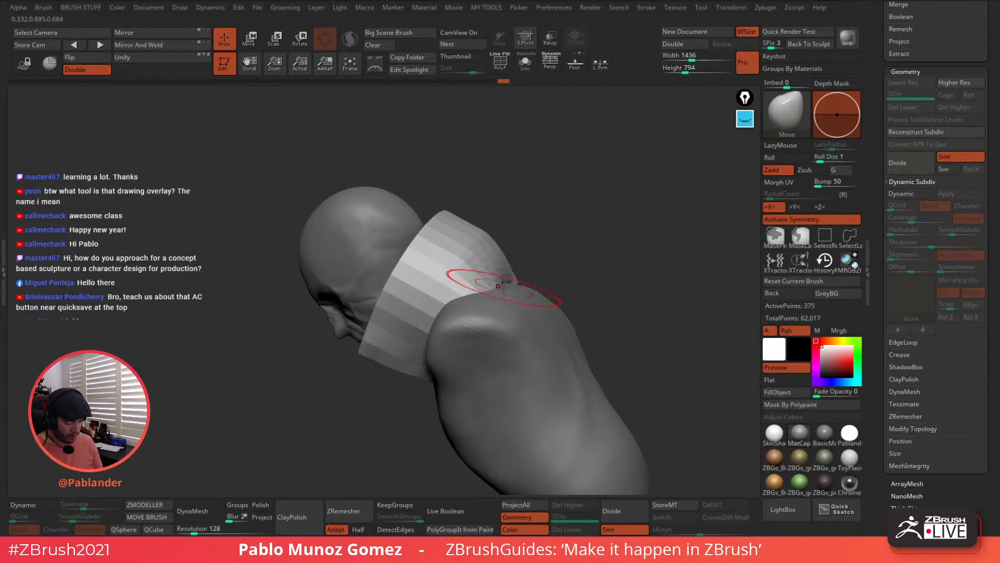
right_click_drag(532, 234, 552, 232)
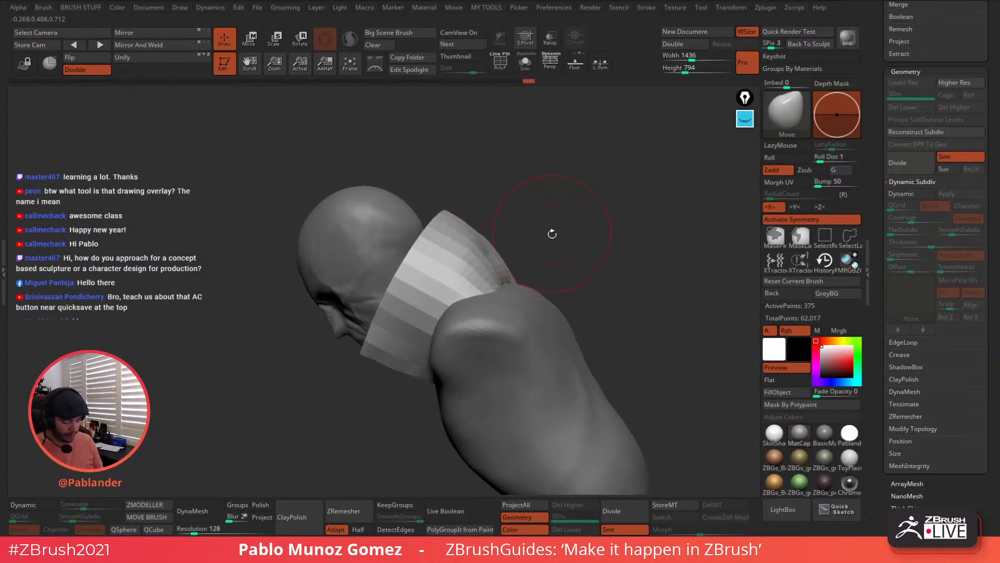
left_click_drag(482, 244, 497, 263, "shift")
right_click_drag(547, 214, 481, 314)
left_click_drag(489, 301, 496, 284)
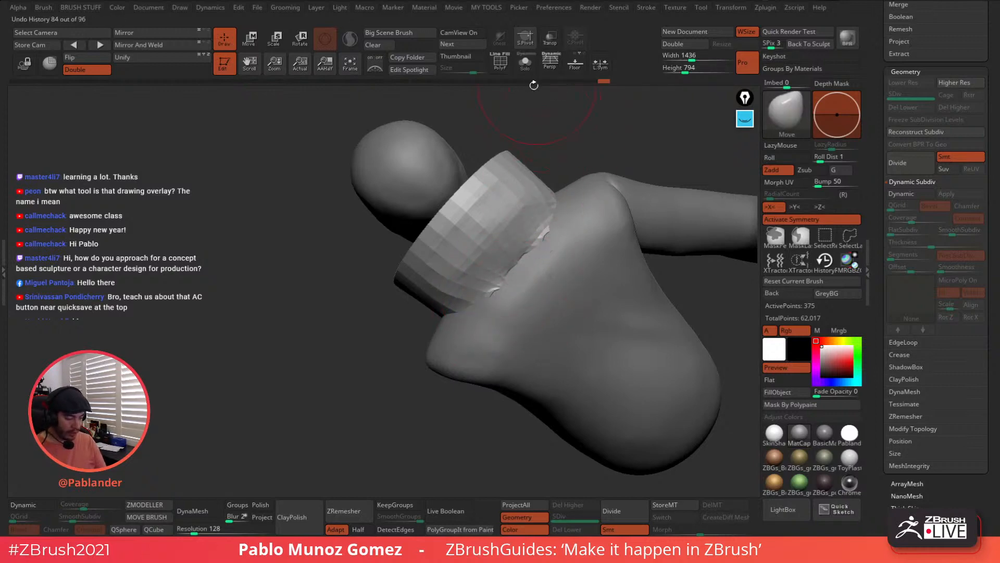
Isolate the collar in Solo mode and smooth its jagged lower rear rim with a smaller Draw Size
right_click_drag(555, 257, 533, 246)
left_click(525, 69)
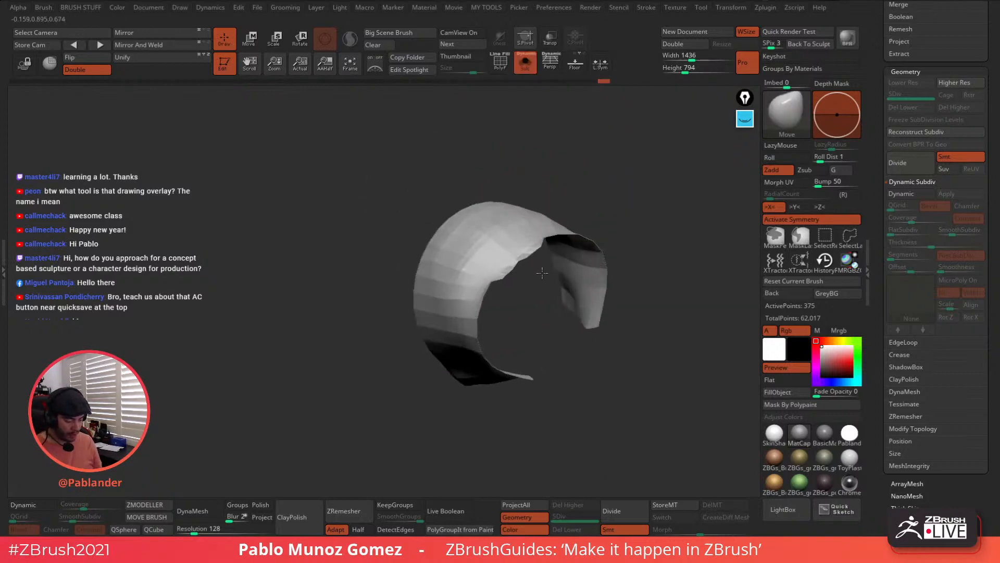
right_click(498, 290)
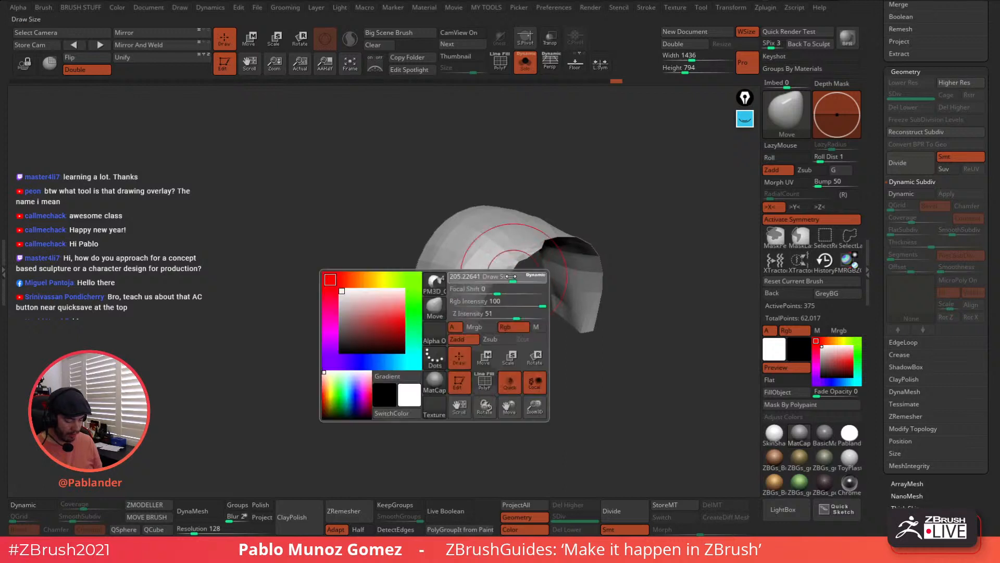
mouse_move(523, 284)
right_mouse_down()
mouse_move(497, 281)
mouse_move(514, 268)
right_mouse_up()
key("shift")
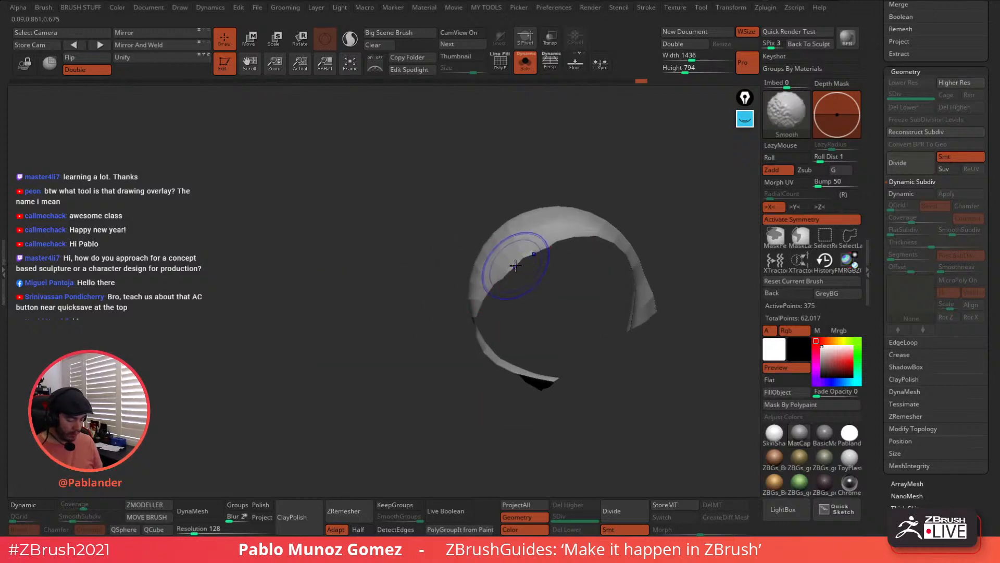
left_click_drag(525, 258, 496, 287, "shift")
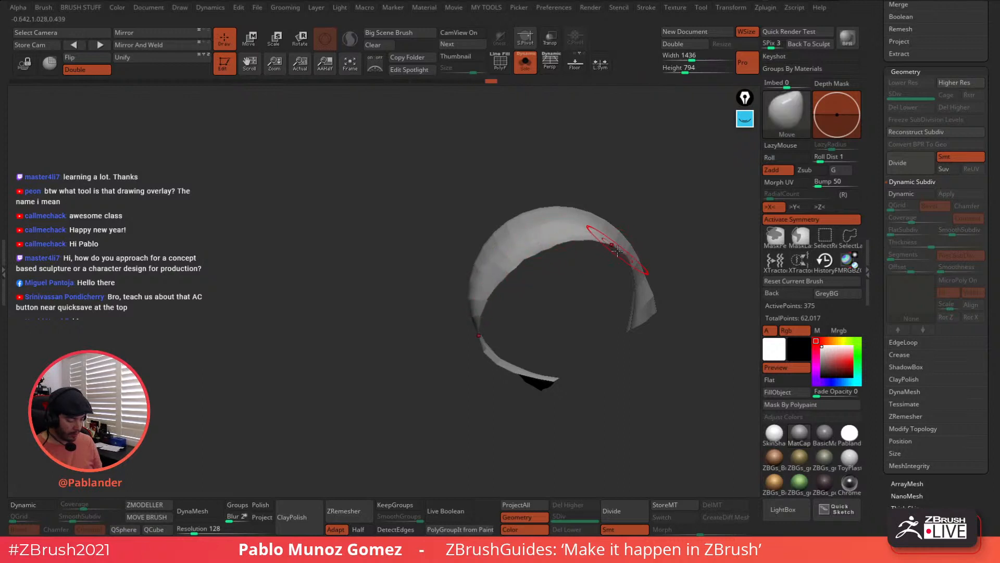
Even out the collar's lower rear edge with Move brush strokes, and show the full bust again
left_click_drag(607, 283, 625, 317)
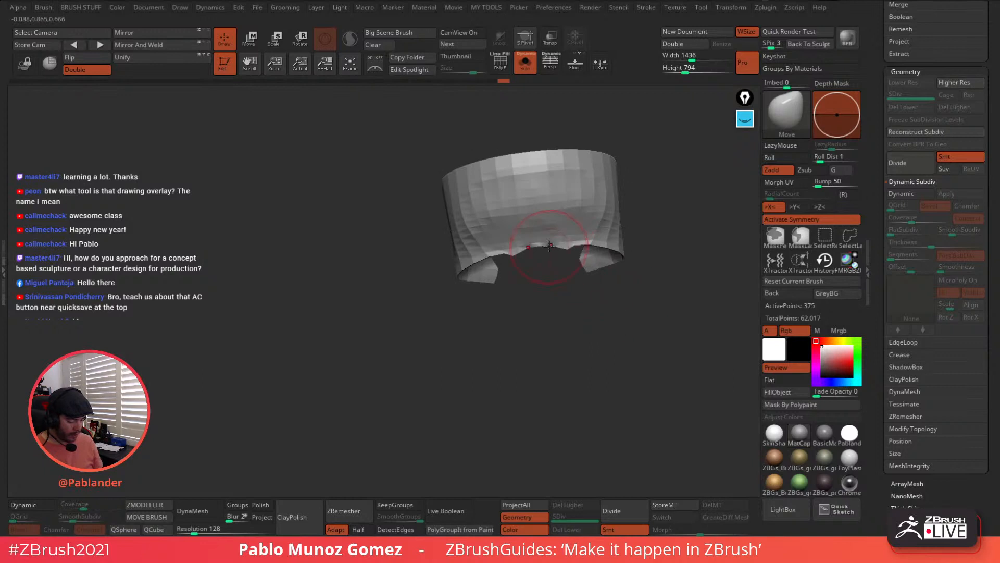
right_click(443, 323)
right_click_drag(443, 323, 509, 270, "ctrl")
left_click_drag(498, 252, 496, 260)
right_click_drag(475, 265, 518, 264)
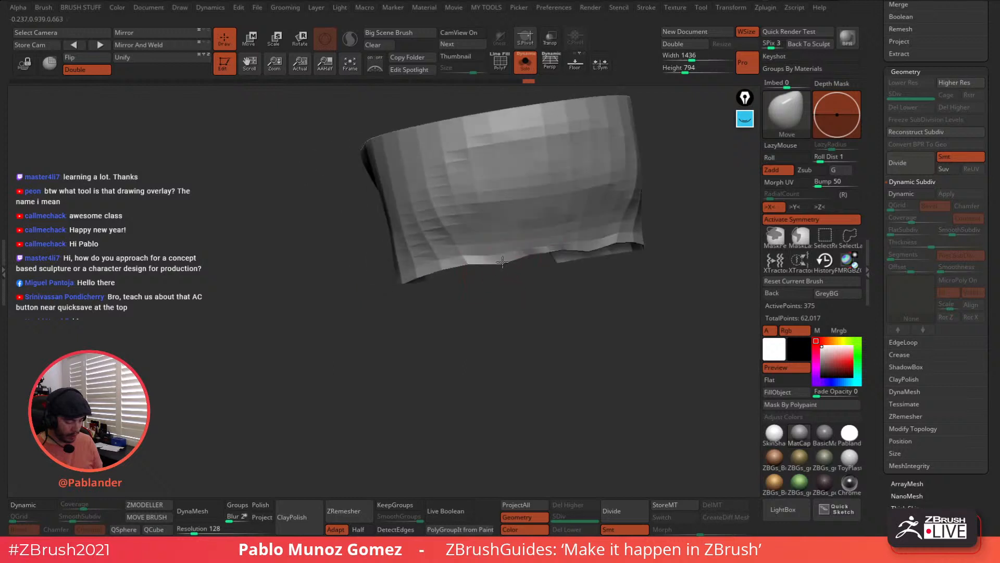
left_click_drag(529, 252, 530, 263)
mouse_move(527, 294)
right_mouse_down()
mouse_move(590, 309)
mouse_move(542, 262)
mouse_move(537, 224)
right_mouse_up()
left_click(525, 62)
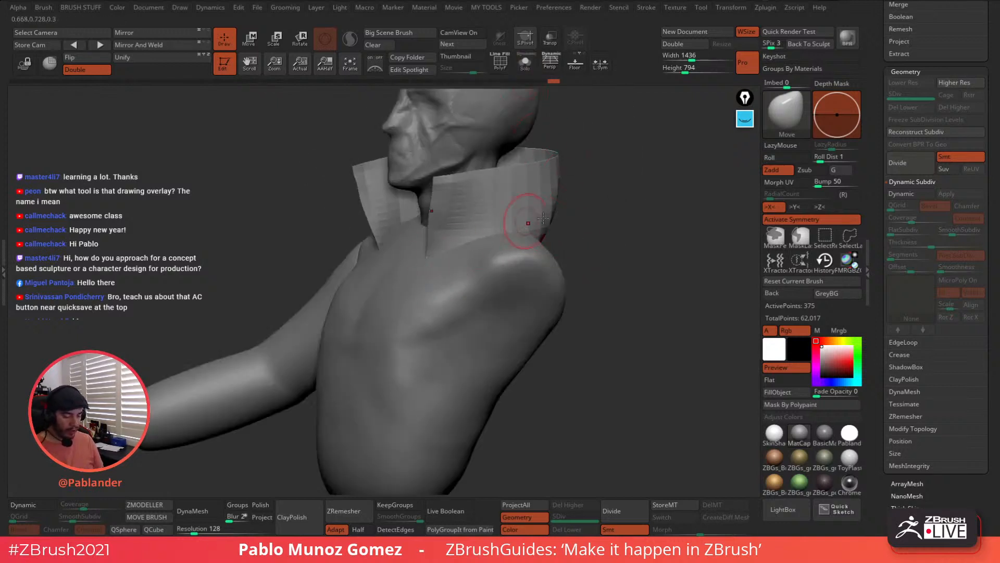
Spread the collar's lower front tips farther apart across the chest with the Move brush
mouse_move(618, 213)
right_mouse_down()
mouse_move(628, 224)
mouse_move(593, 243)
right_mouse_up()
right_click(606, 234)
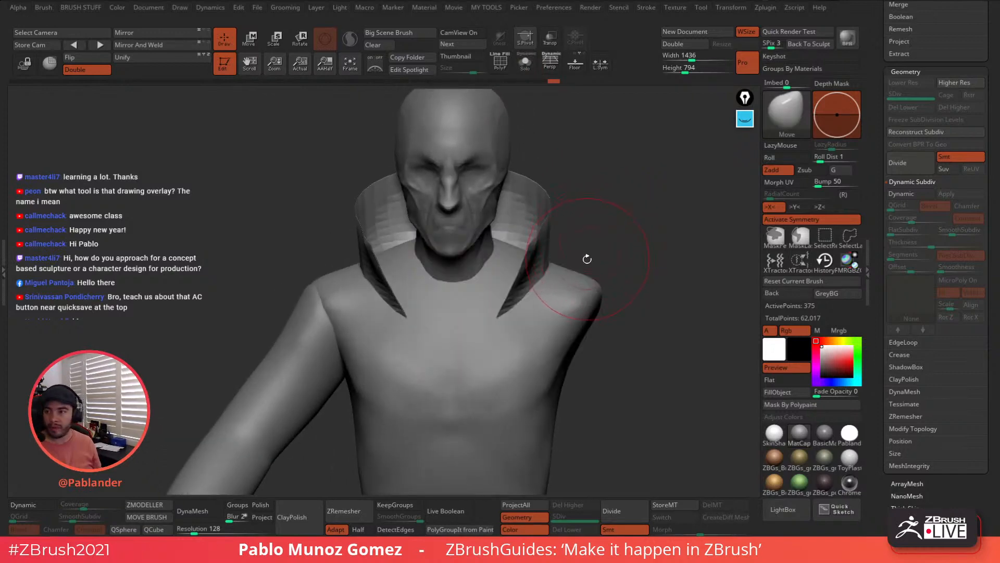
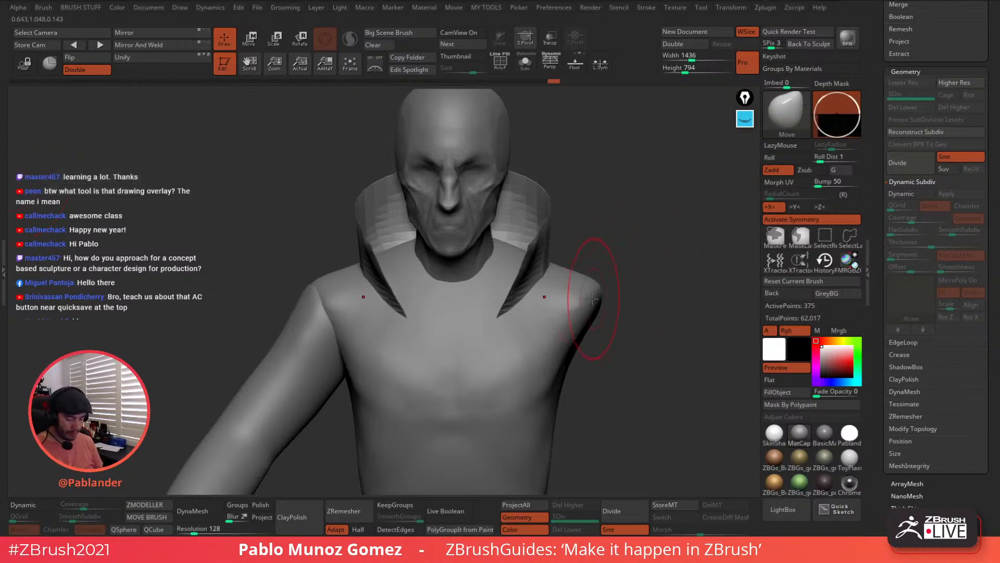
right_click_drag(545, 293, 487, 301)
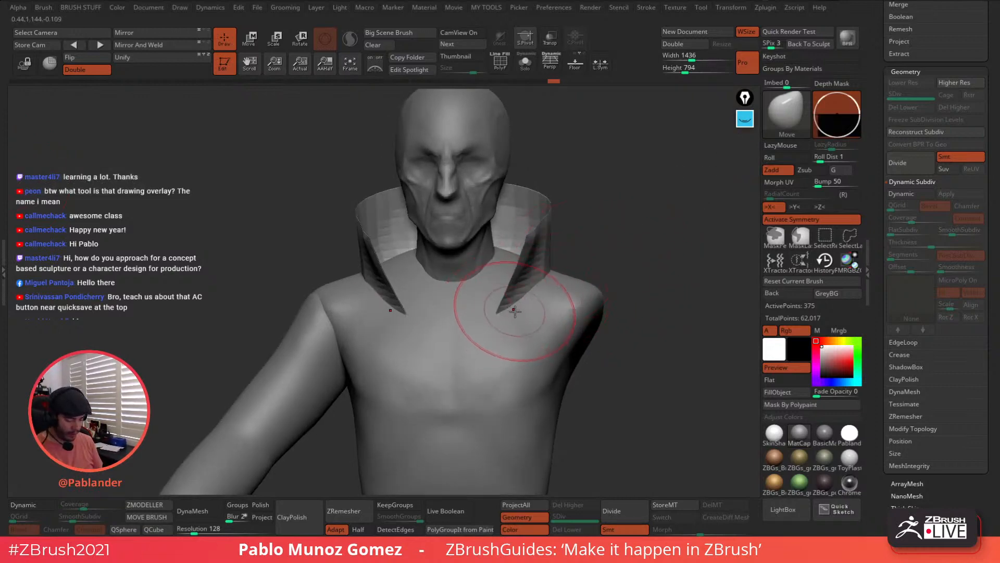
right_click_drag(517, 296, 508, 302)
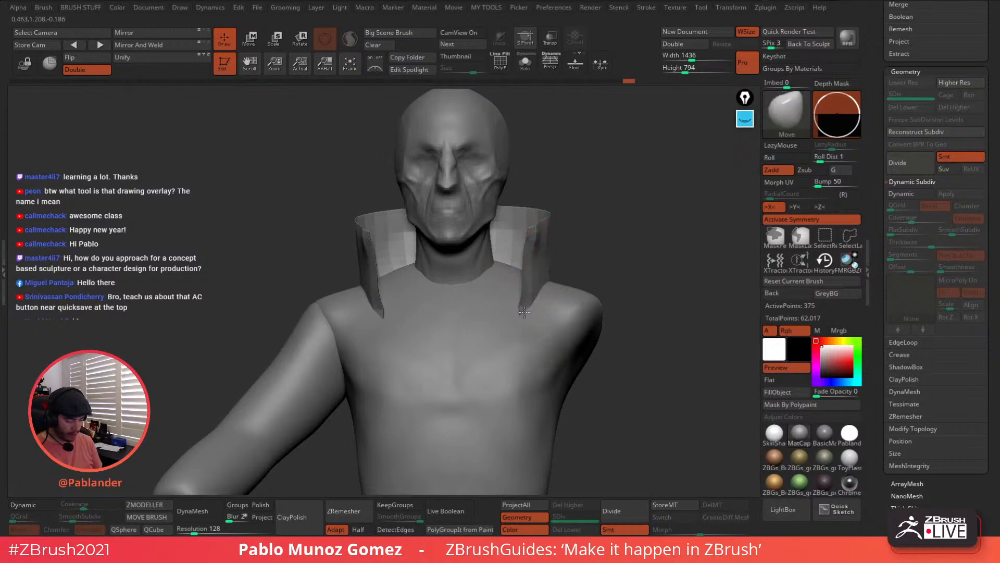
right_click_drag(592, 265, 587, 241)
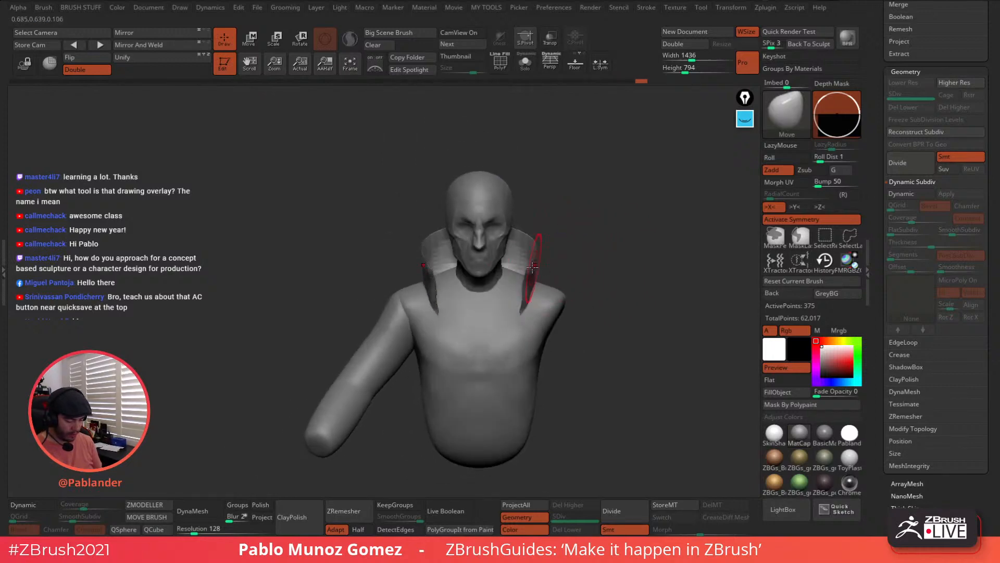
Isolate the collar in Solo mode and turn on PolyFrame to show its wireframe from the side
left_click(525, 63)
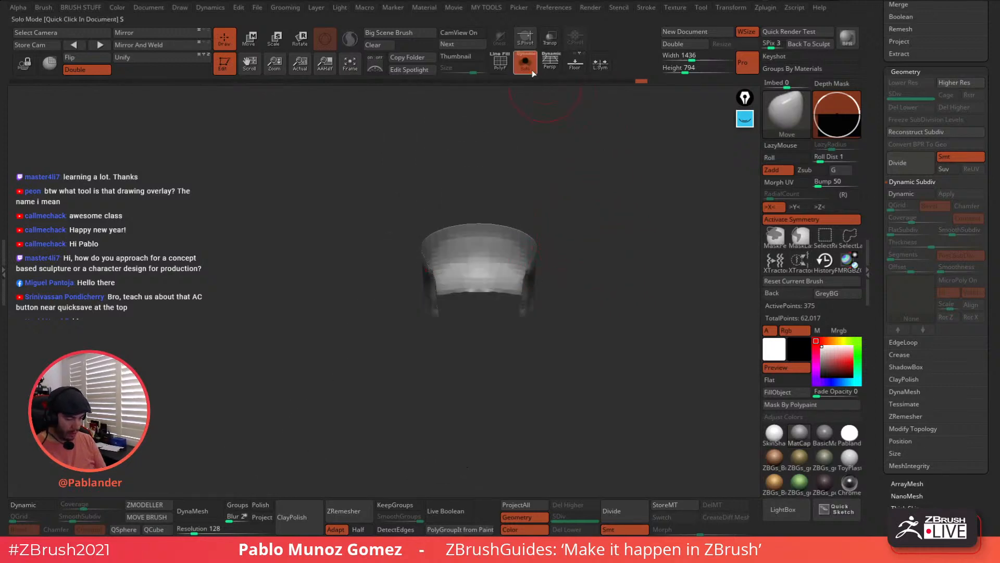
left_click(500, 62)
right_click_drag(541, 239, 524, 297)
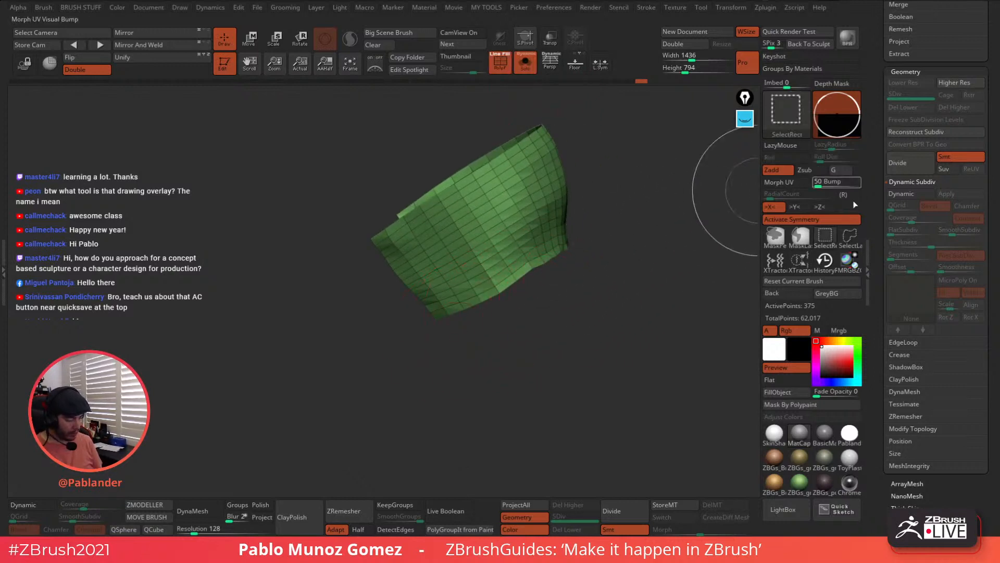
Try isolating the collar's lower front polygons with SelectRect, and restore full visibility
left_click(825, 235)
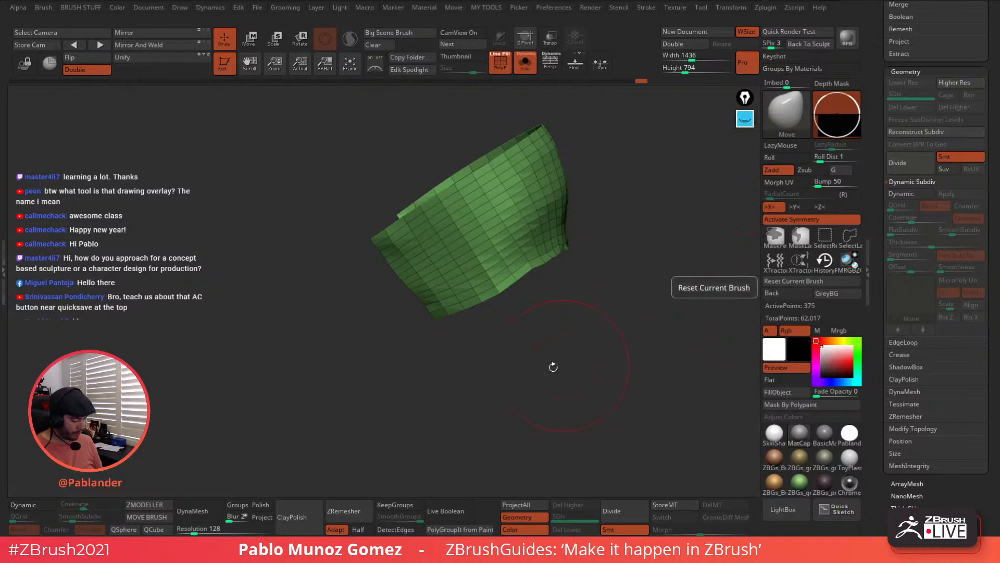
left_click_drag(479, 313, 446, 272, "ctrl+shift")
left_click(534, 343, "ctrl+shift")
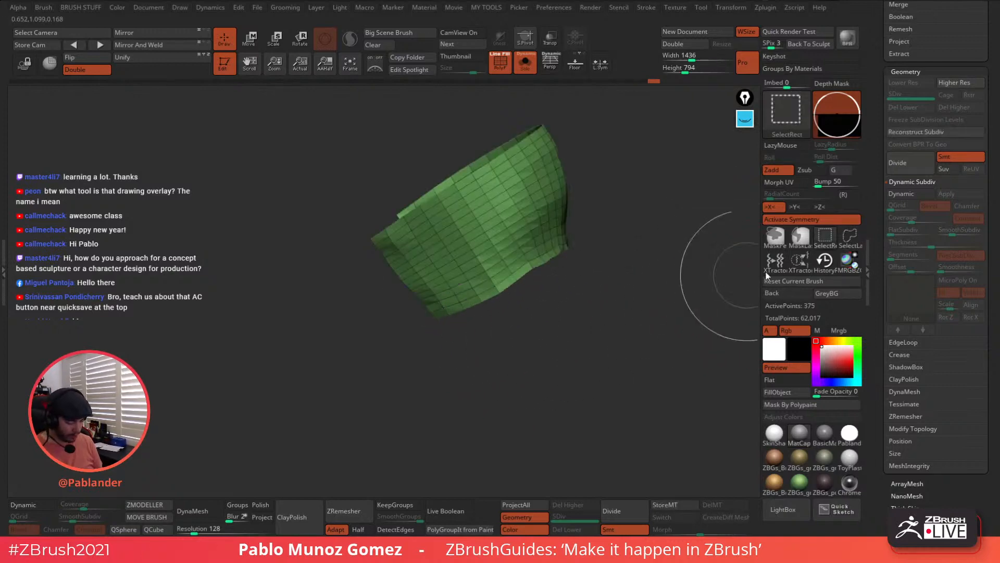
Hide a patch of polygons along the collar's lower edge with SelectLasso, and turn off Solo mode
left_click(848, 239)
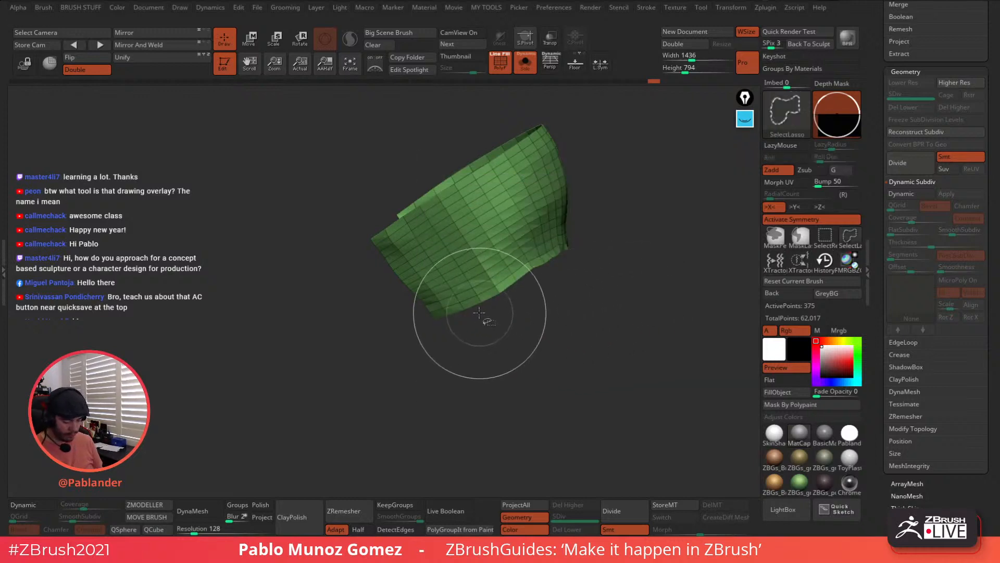
mouse_move(479, 312)
left_mouse_down("ctrl+shift")
mouse_move(459, 279)
mouse_move(423, 283)
mouse_move(410, 325)
left_mouse_up("ctrl+shift")
mouse_move(483, 347)
left_mouse_down()
mouse_move(549, 335)
mouse_move(577, 313)
mouse_move(559, 268)
left_mouse_up()
left_click(525, 61)
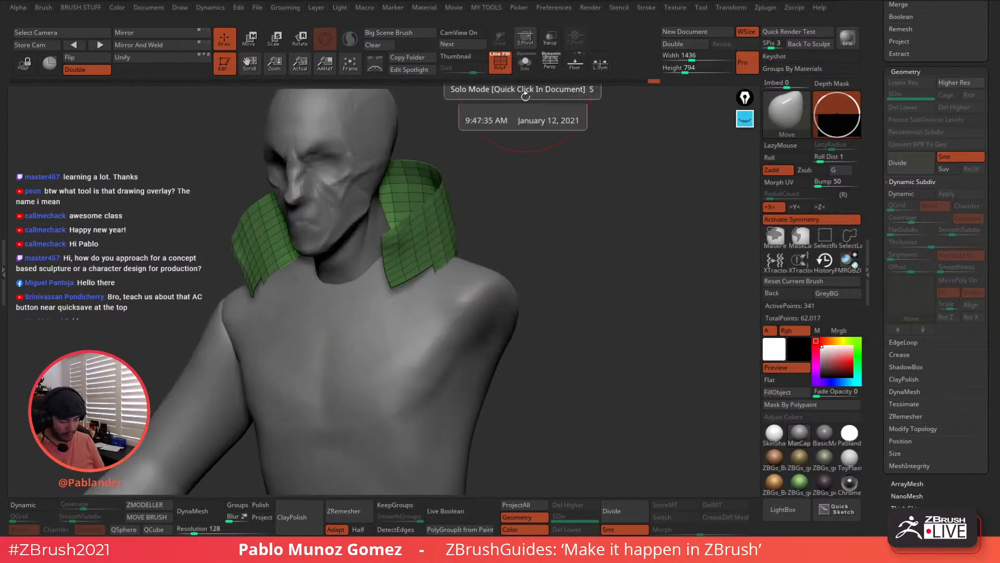
Isolate the collar again, invert its visibility, and use SelectLasso to reduce the hidden patch along the lower edge
left_click_drag(526, 120, 579, 203)
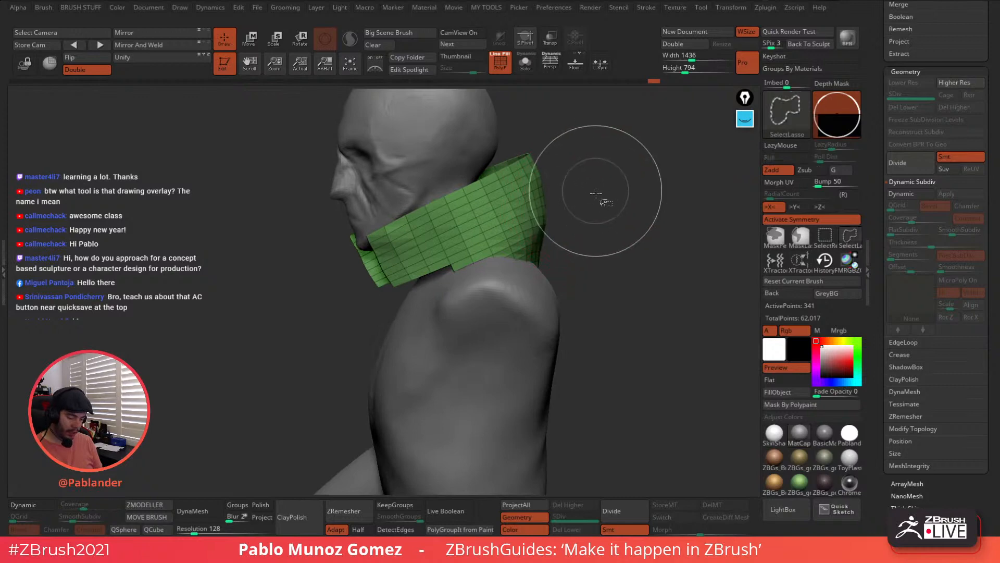
left_click(525, 61)
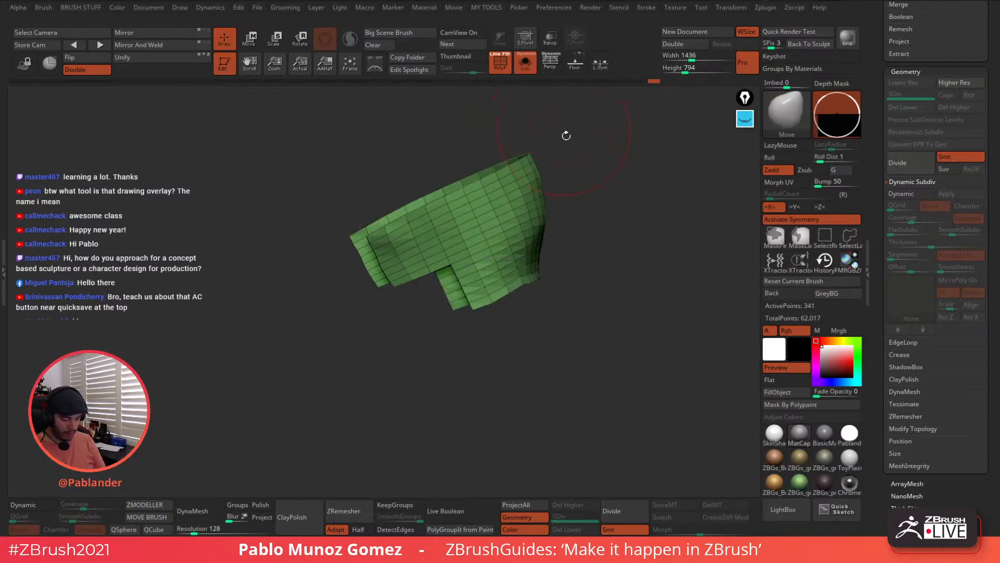
left_click_drag(603, 167, 638, 219)
key("ctrl+shift+z")
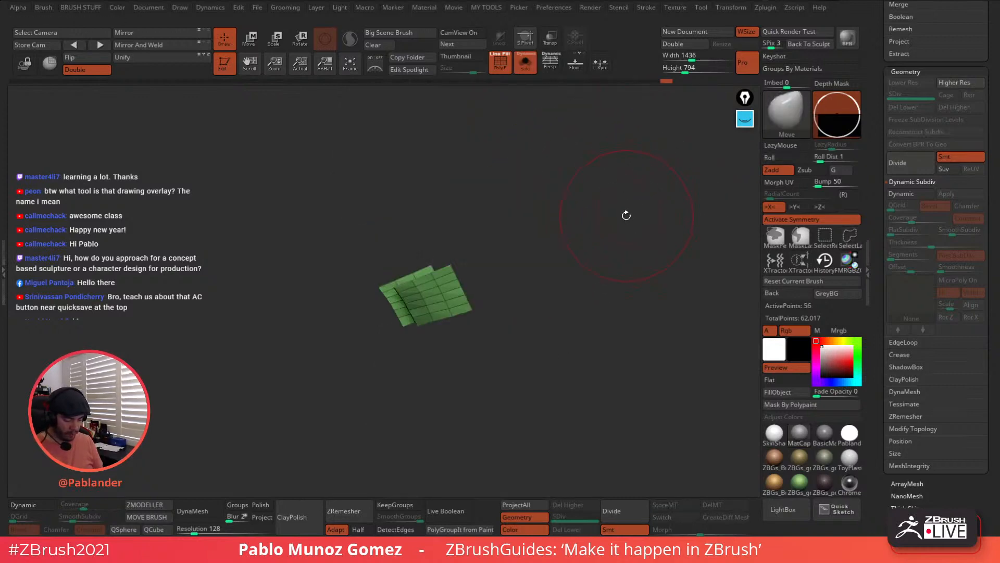
left_click_drag(520, 249, 499, 258)
mouse_move(432, 241)
left_mouse_down("ctrl+alt+shift")
mouse_move(516, 272)
mouse_move(519, 263)
left_mouse_up("ctrl+alt+shift")
left_click(556, 168, "ctrl+shift")
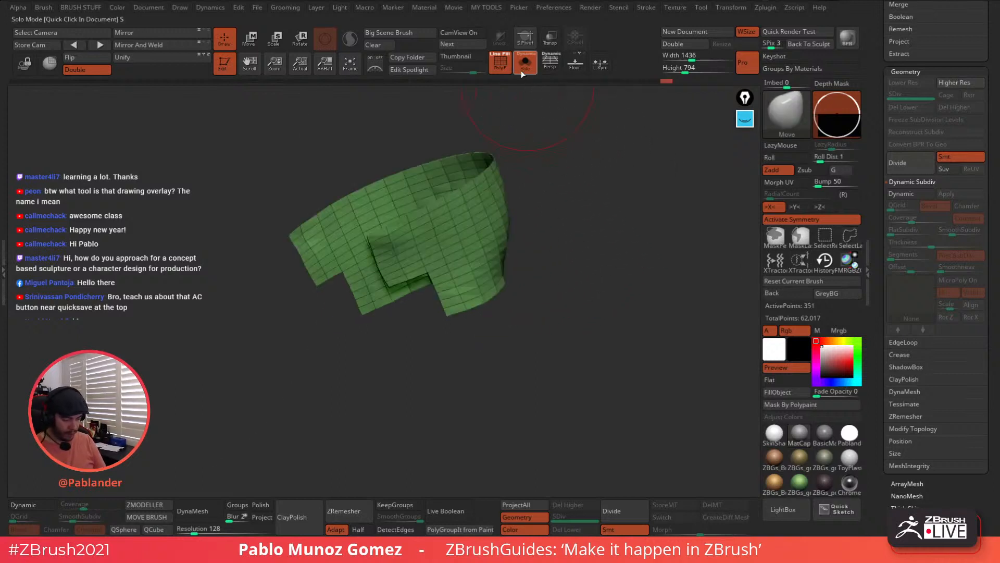
Delete the collar's hidden polygons outside Solo mode, and turn the collar's Dynamic Subdiv thickness back on
key("shift+s")
mouse_move(605, 224)
left_mouse_down()
mouse_move(589, 222)
mouse_move(644, 219)
mouse_move(609, 216)
mouse_move(619, 212)
left_mouse_up()
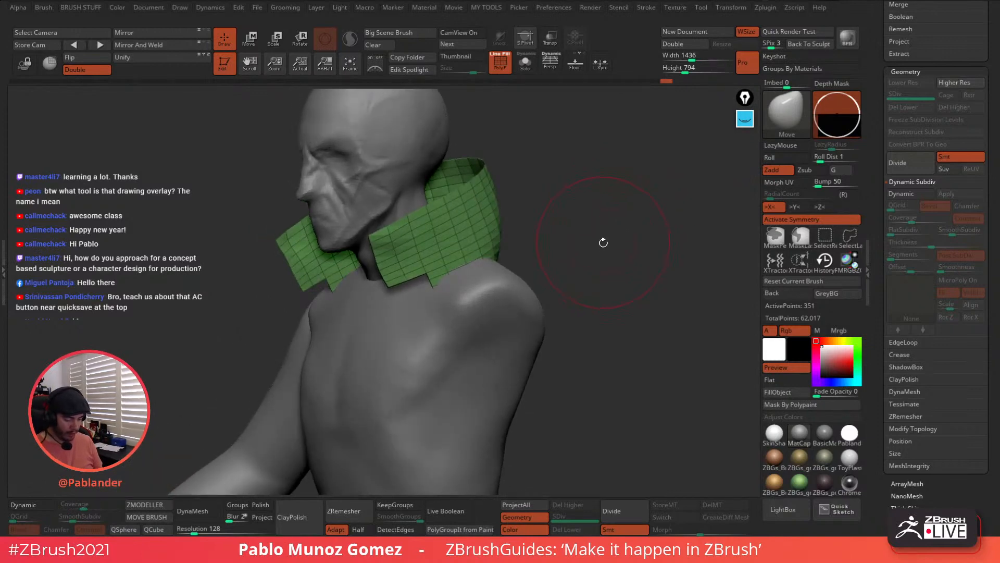
key("1")
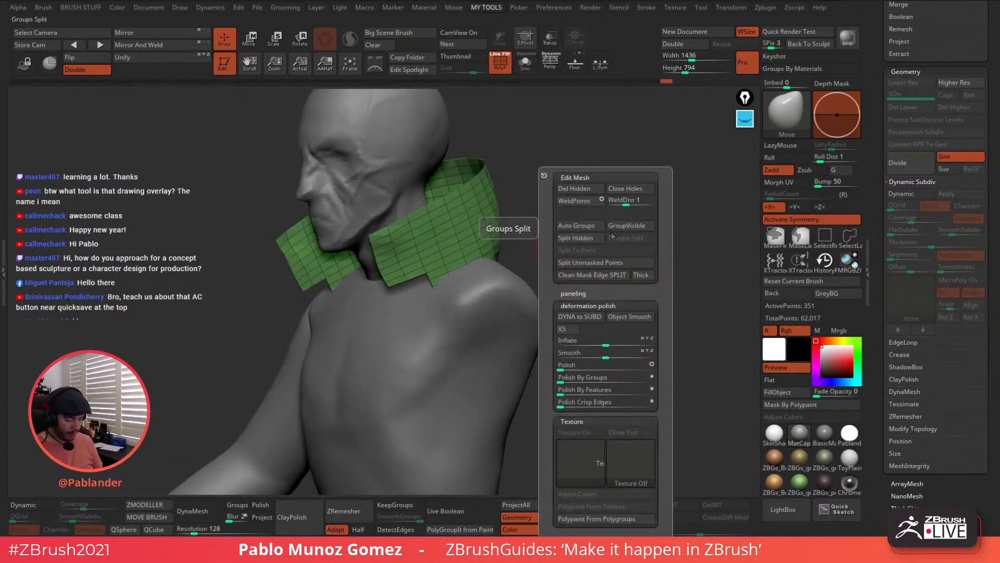
left_click(582, 191)
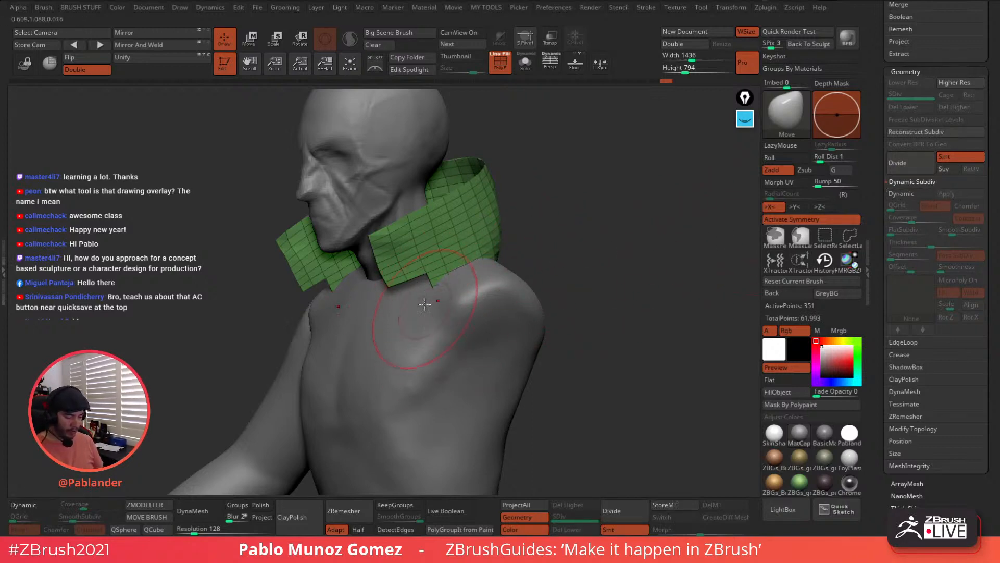
left_click_drag(560, 237, 591, 228, "alt")
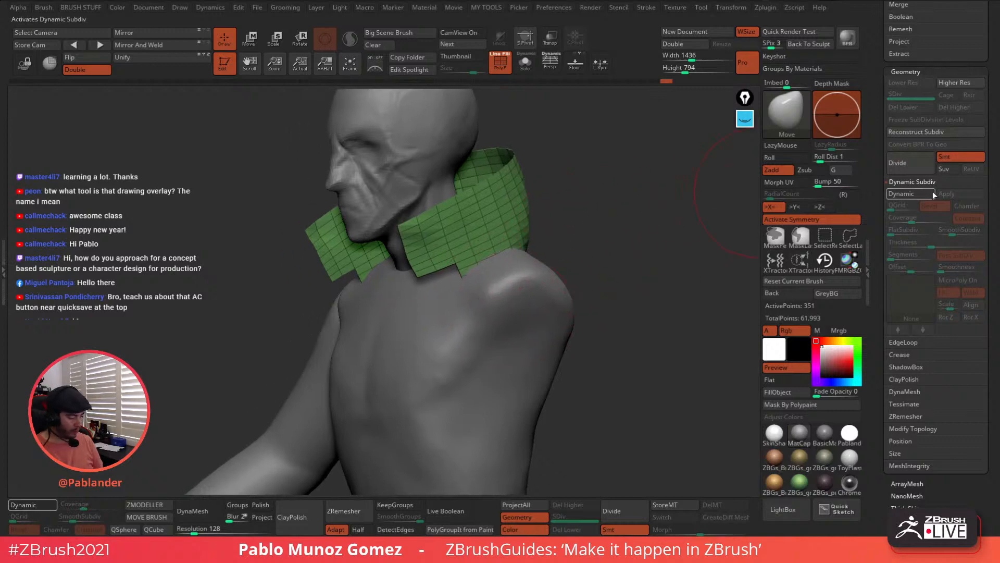
left_click(915, 195)
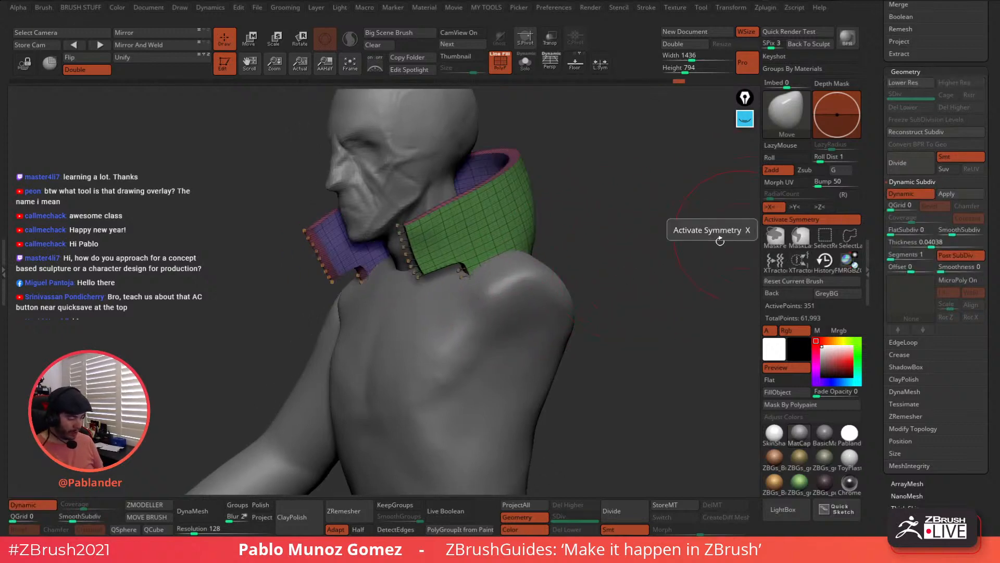
Isolate the collar and push the rear edge of its lower cutout forward with the Move brush
left_click_drag(598, 250, 483, 284)
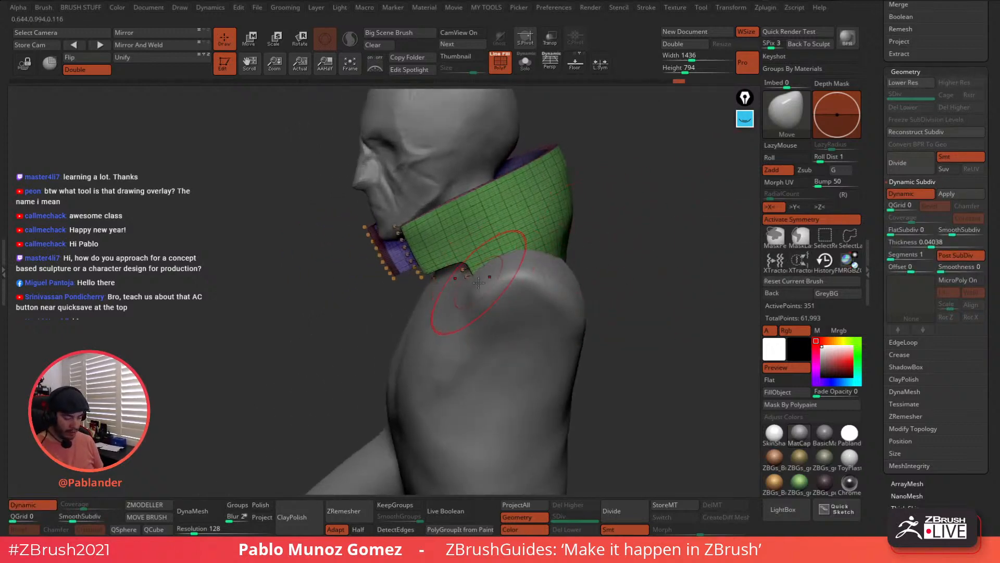
left_click(532, 71)
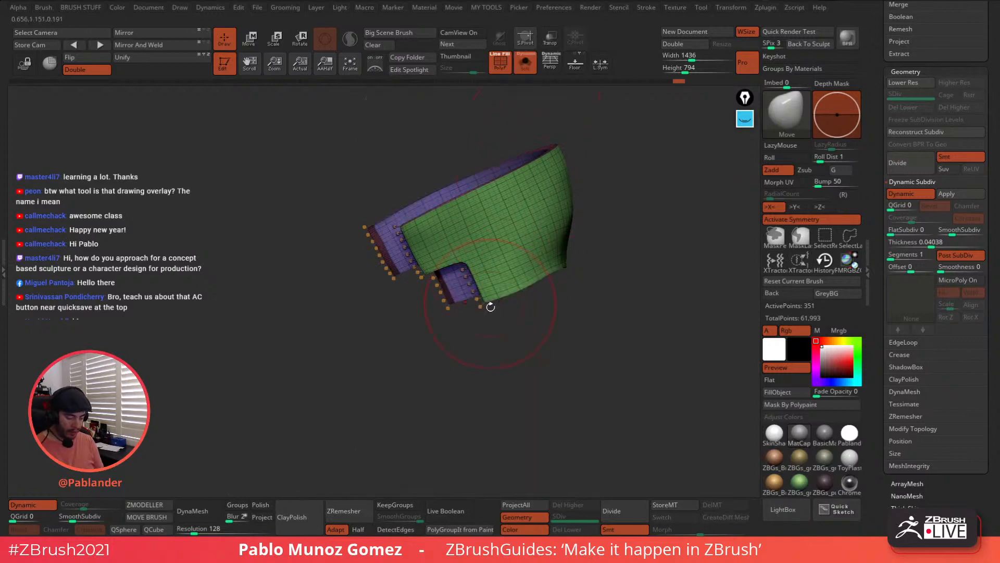
left_click_drag(486, 301, 467, 306)
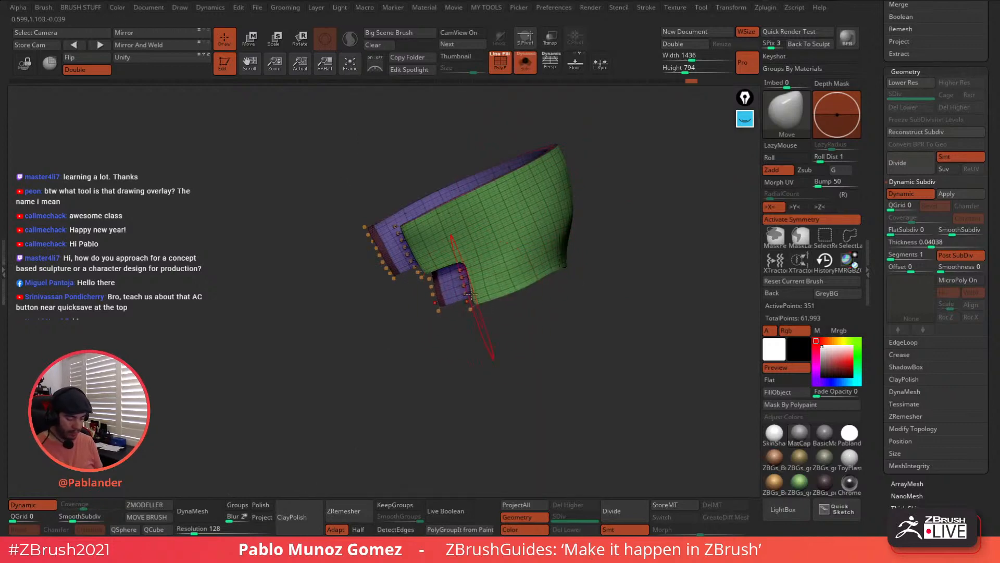
key("space")
left_click_drag(481, 262, 471, 262)
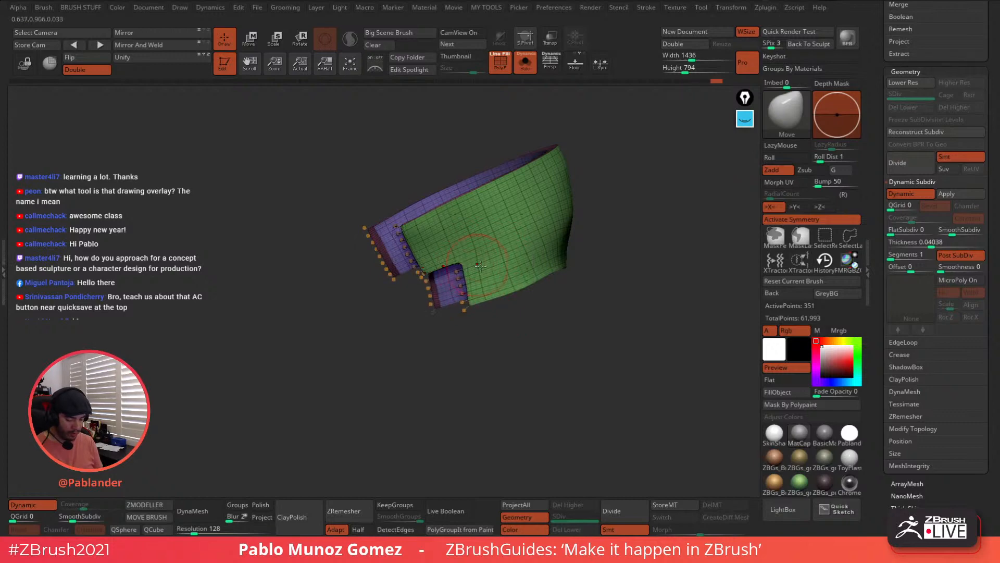
right_click_drag(480, 266, 502, 247)
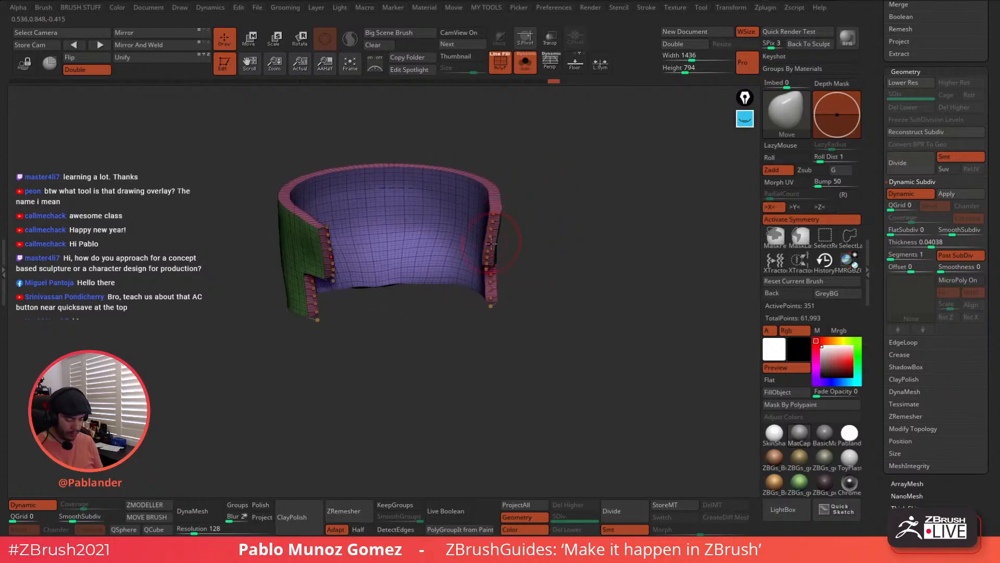
Bring back the whole bust, turn off PolyFrame, and show the collar with Dynamic Subdiv thickness
left_click(911, 194)
left_click(525, 63)
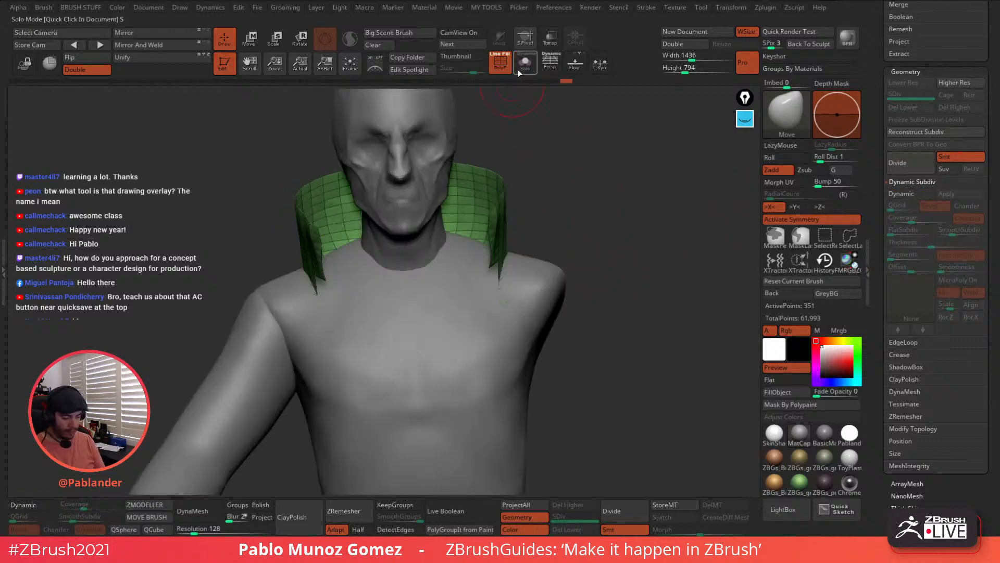
left_click(500, 62)
key("f")
right_click_drag(568, 227, 573, 226, "shift")
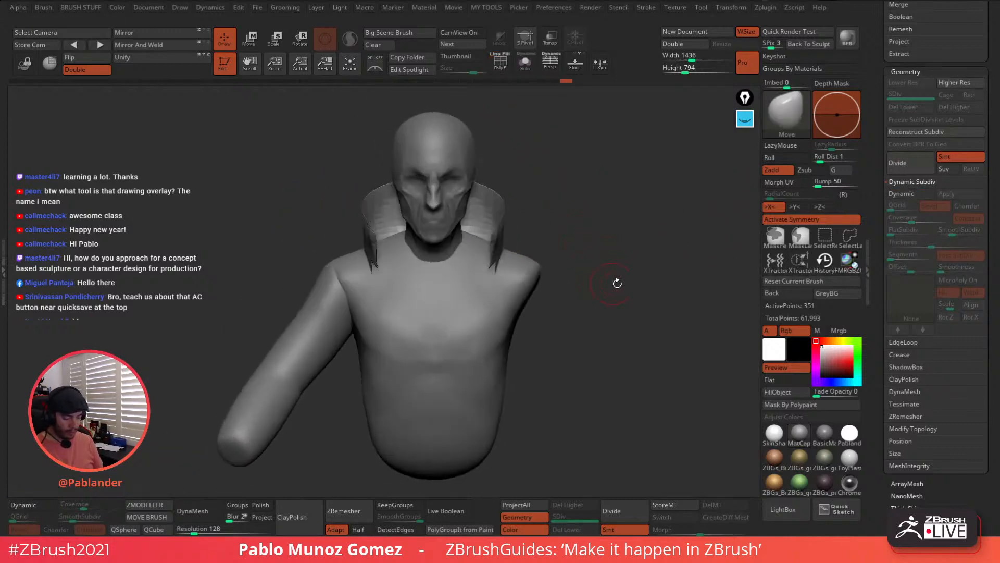
left_click(907, 195)
right_click_drag(600, 297, 578, 301, "ctrl")
Select the arm subtool and duplicate it onto the opposite side of the torso with Mirror And Weld
left_click(378, 309, "alt")
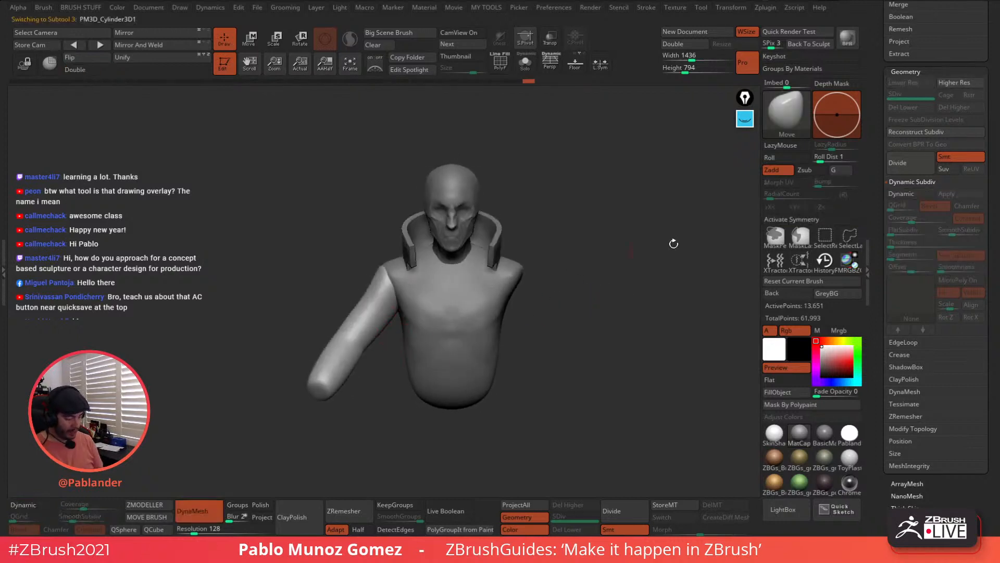
left_click_drag(880, 159, 877, 263)
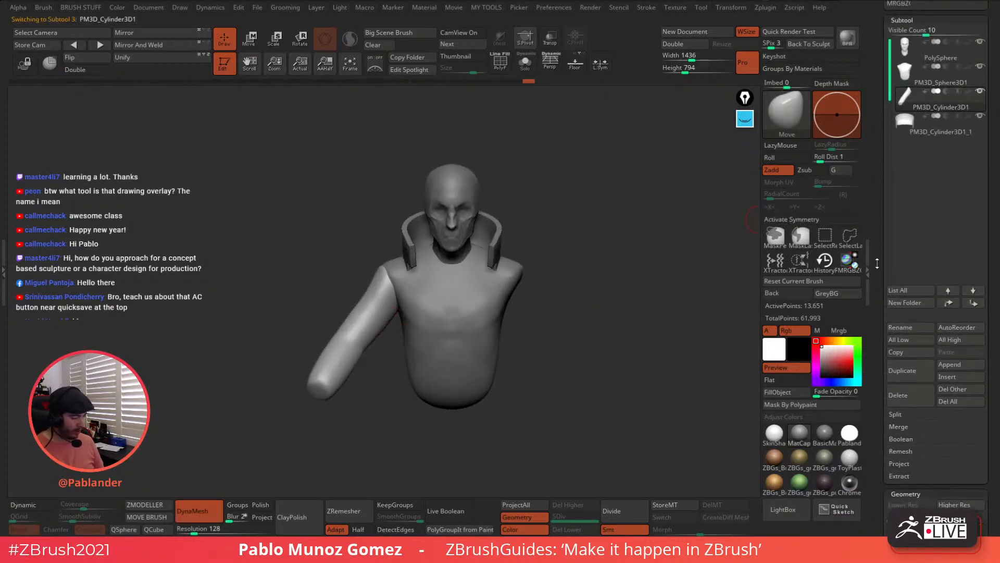
left_click(159, 46)
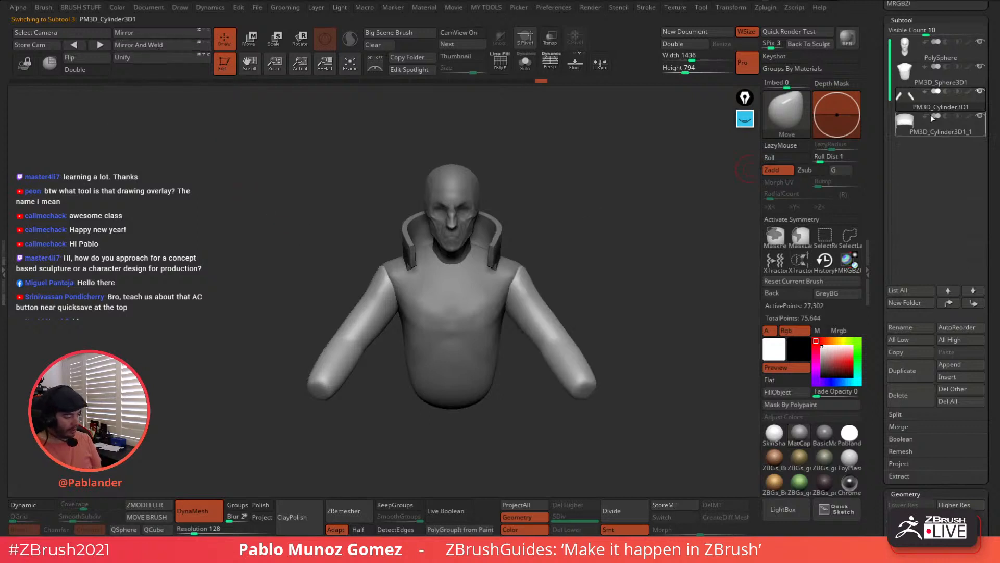
mouse_move(620, 270)
right_mouse_down()
mouse_move(599, 270)
mouse_move(620, 268)
mouse_move(612, 265)
right_mouse_up()
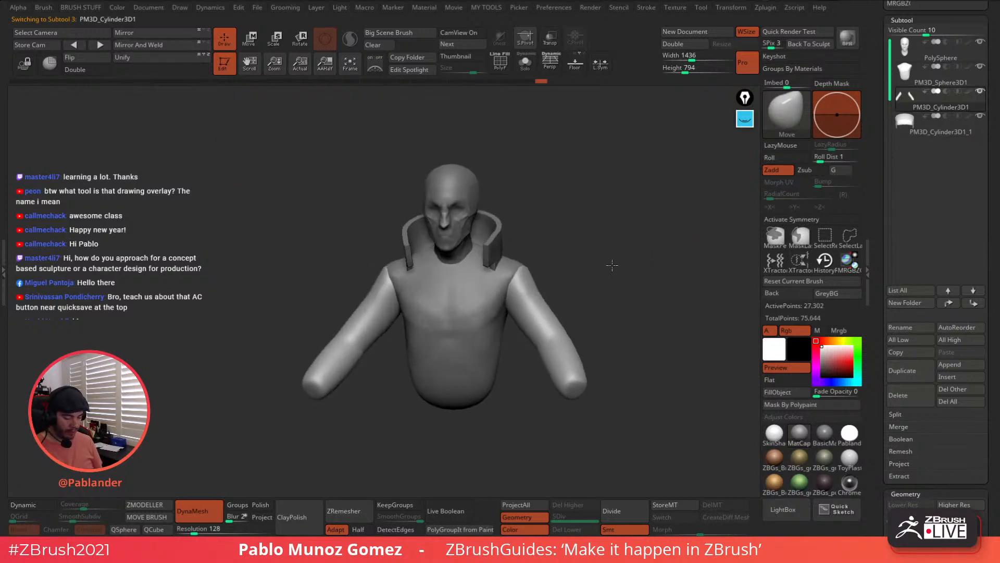
Turn on perspective for the viewport and view the bust from the front
left_click(550, 61)
right_click_drag(623, 199, 600, 226)
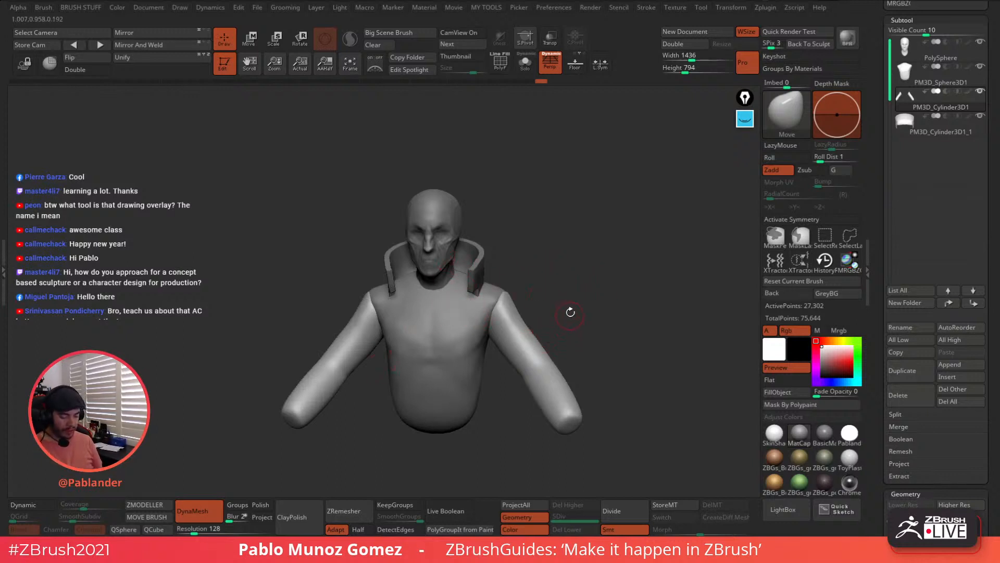
left_click_drag(578, 287, 558, 310)
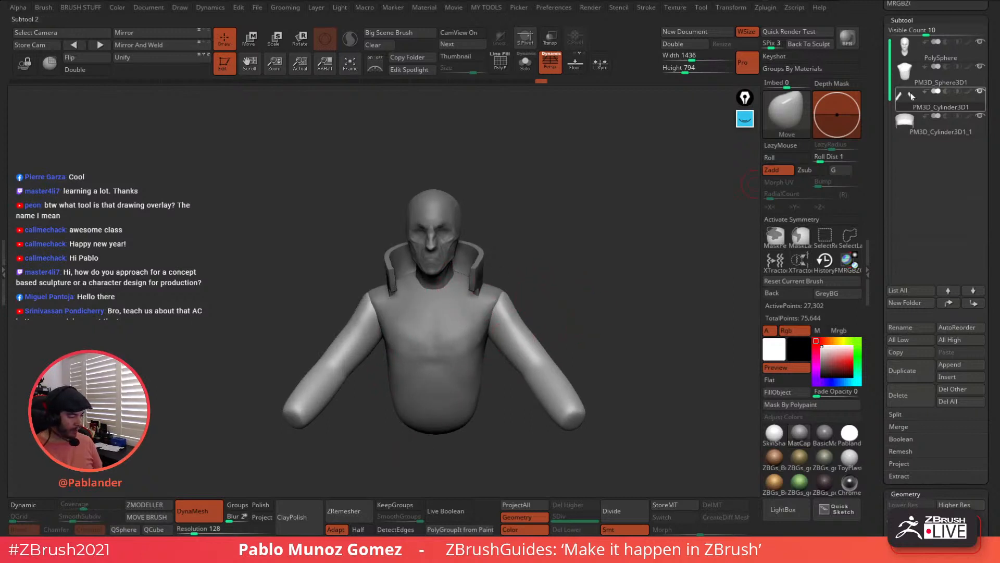
Select the torso subtool, isolate it in Solo mode, undo the last stroke, and switch to the ClayBuildup brush
left_click(913, 77)
key("space")
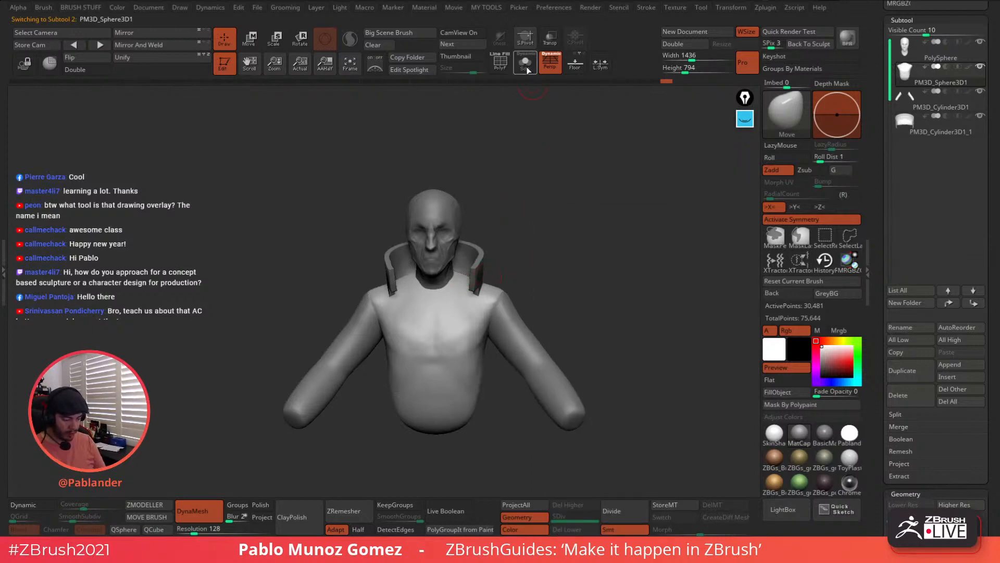
left_click_drag(495, 192, 542, 185, "alt")
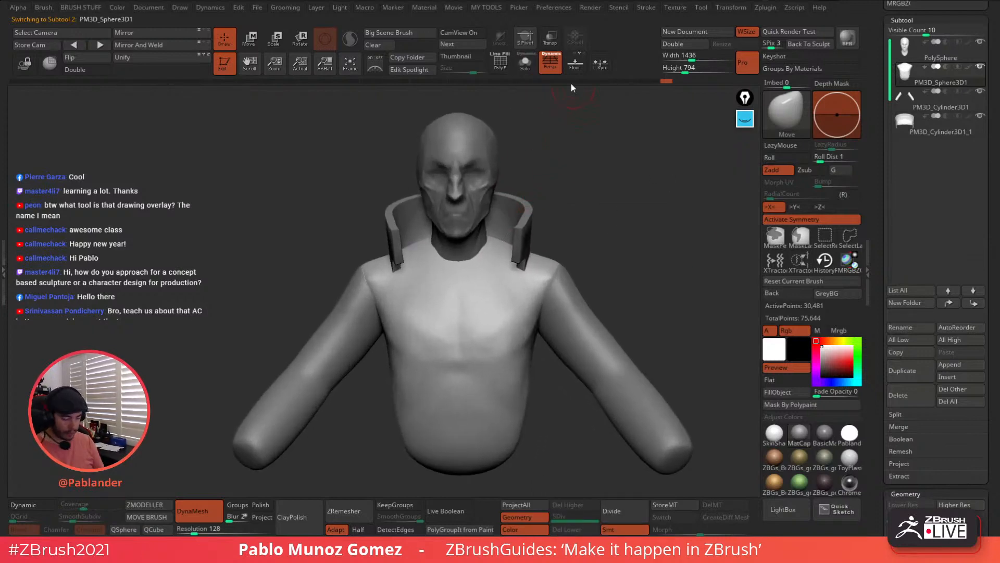
left_click(529, 68)
right_click_drag(483, 255, 511, 241)
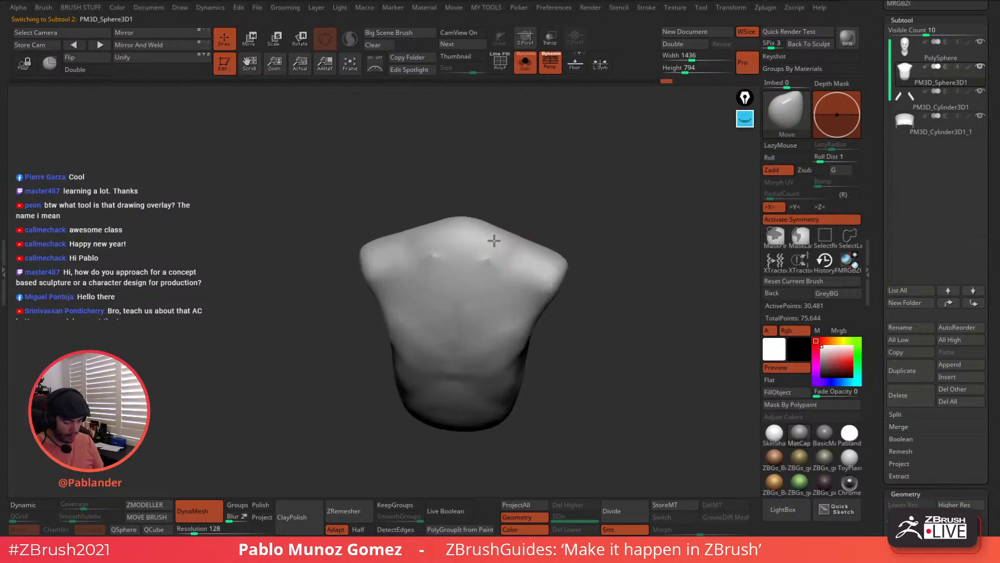
key("ctrl+z")
key("1")
left_click(567, 294)
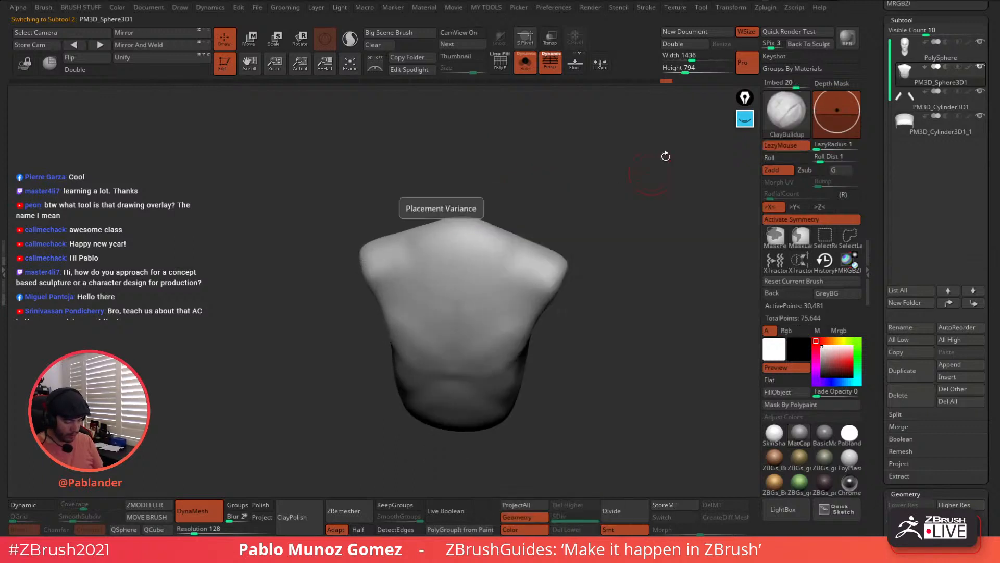
Build up symmetrical raised lapels around the torso's neckline with ClayBuildup, showing the rest of the bust midway
mouse_move(517, 186)
left_mouse_down()
mouse_move(521, 228)
mouse_move(483, 276)
left_mouse_up()
left_click_drag(505, 232, 485, 292)
left_click(528, 67)
right_click_drag(526, 130, 520, 200)
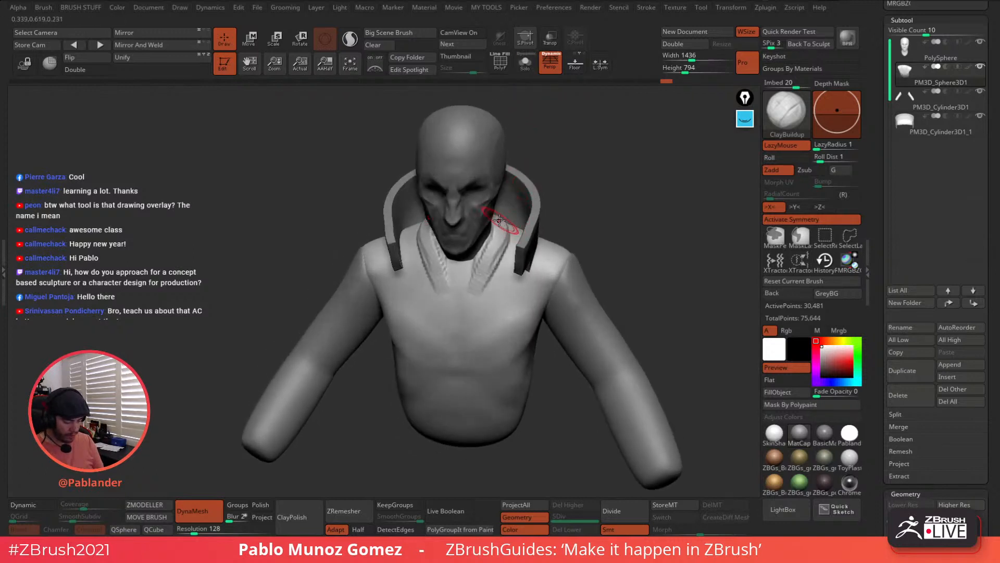
left_click_drag(506, 234, 491, 281)
mouse_move(499, 313)
right_mouse_down()
mouse_move(507, 271)
mouse_move(498, 256)
right_mouse_up()
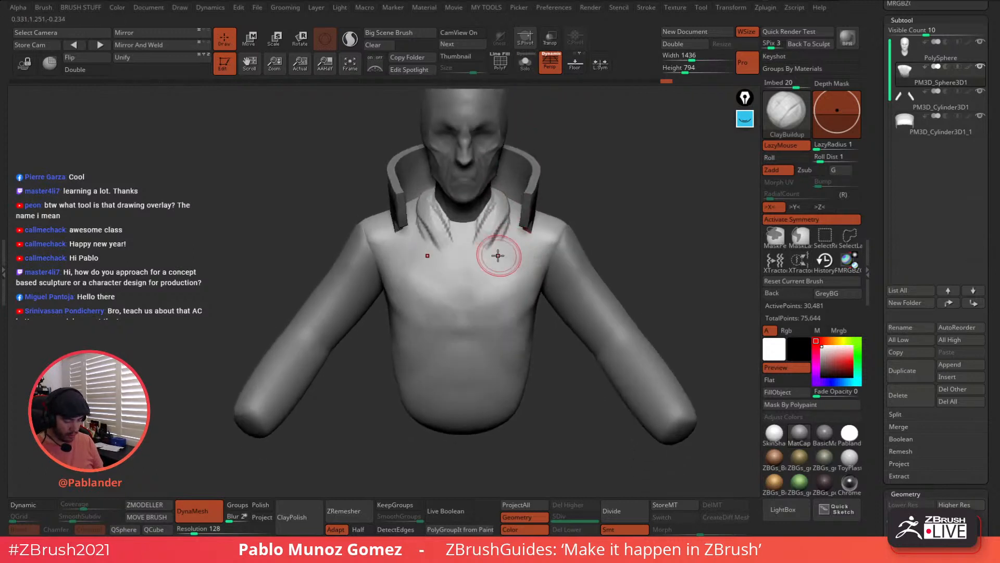
left_click_drag(498, 242, 493, 254)
right_click_drag(502, 260, 496, 228, "alt")
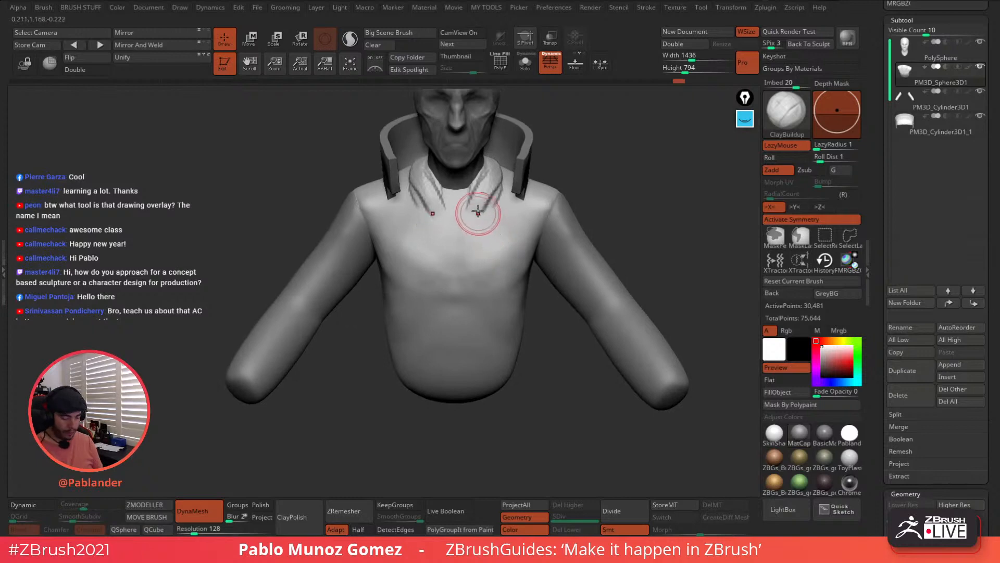
Extend the raised jacket edges from the neckline down the front of the torso, and smooth them
mouse_move(478, 211)
left_mouse_down()
mouse_move(474, 336)
mouse_move(491, 242)
mouse_move(495, 410)
left_mouse_up()
key("shift")
mouse_move(497, 263)
left_mouse_down("shift")
mouse_move(501, 174)
mouse_move(467, 203)
mouse_move(476, 405)
left_mouse_up("shift")
Isolate the torso and carve the jacket opening's lines around the neckline and down the front with DamStandard
key("space")
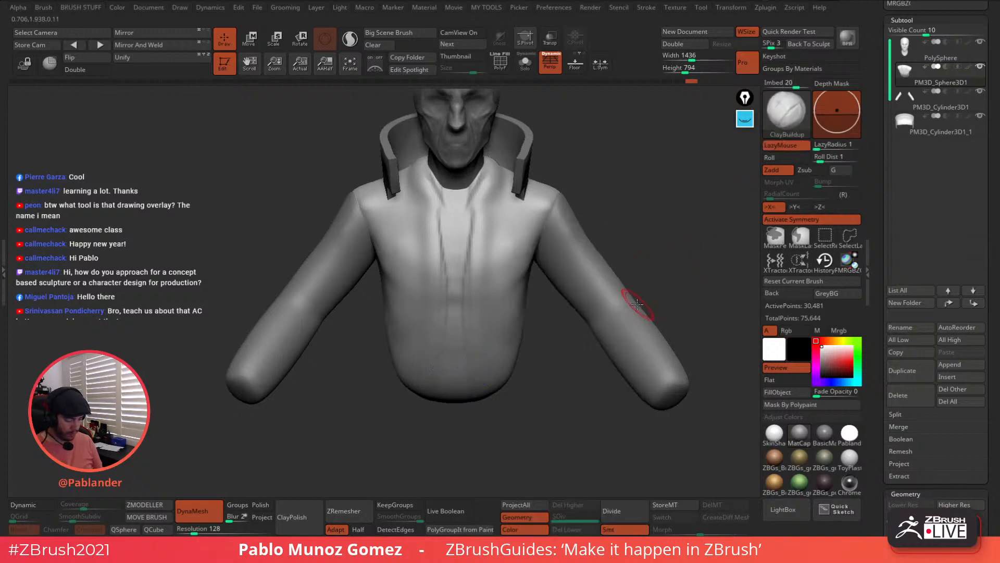
key("space")
left_click(707, 337)
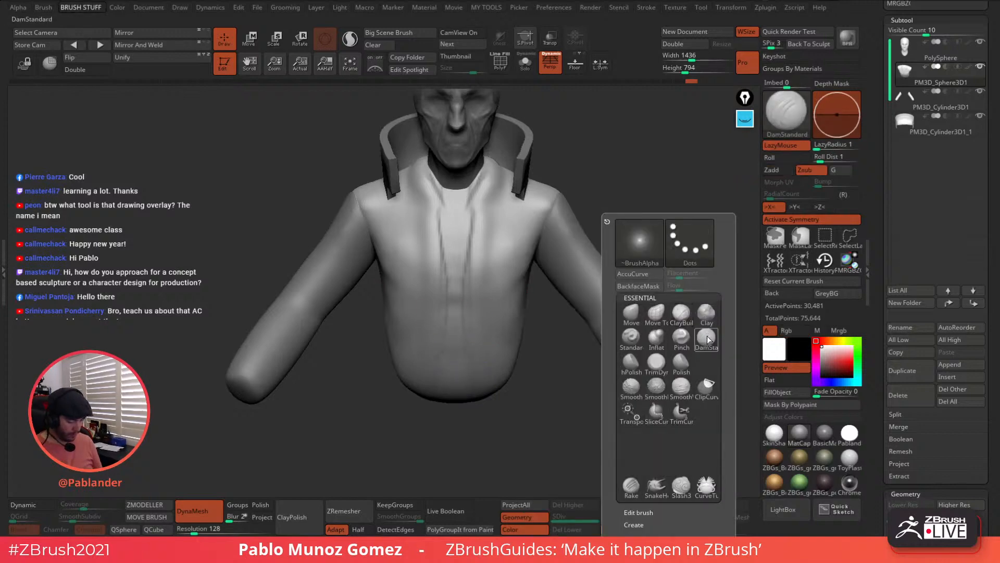
left_click(526, 62)
mouse_move(509, 84)
left_mouse_down()
mouse_move(428, 197)
mouse_move(423, 224)
left_mouse_up()
left_click_drag(461, 196, 428, 230)
left_click_drag(451, 195, 428, 224)
left_click_drag(417, 328, 432, 220)
mouse_move(439, 234)
right_mouse_down("ctrl")
mouse_move(422, 172)
mouse_move(468, 206)
right_mouse_up("ctrl")
left_click_drag(472, 226, 451, 333)
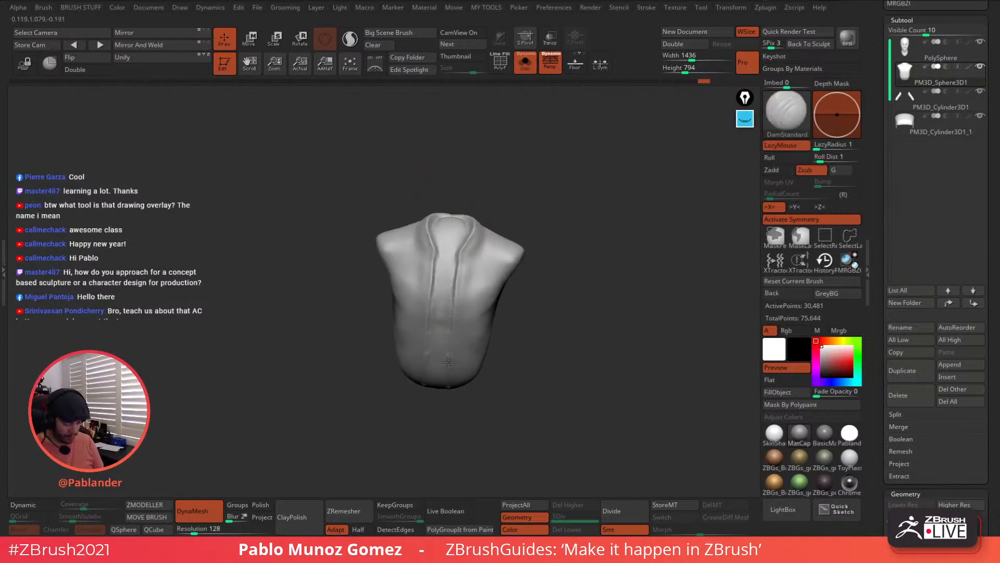
Deepen the crease beneath the lapel with DamStandard, carrying it from the chest around the back of the neck
mouse_move(466, 255)
right_mouse_down("ctrl")
mouse_move(451, 307)
mouse_move(463, 311)
mouse_move(466, 274)
right_mouse_up("ctrl")
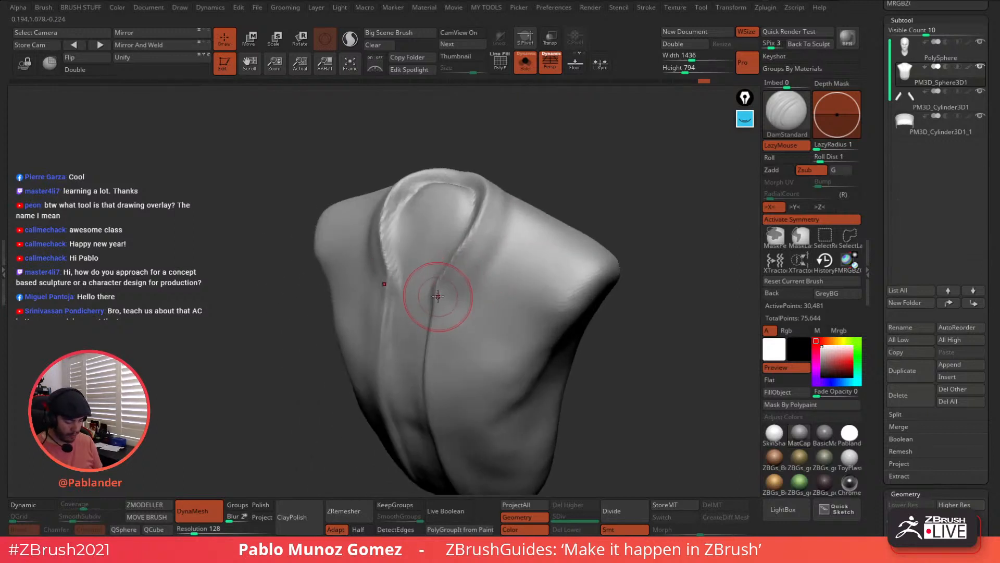
left_click_drag(436, 295, 504, 224)
right_click_drag(516, 222, 479, 242)
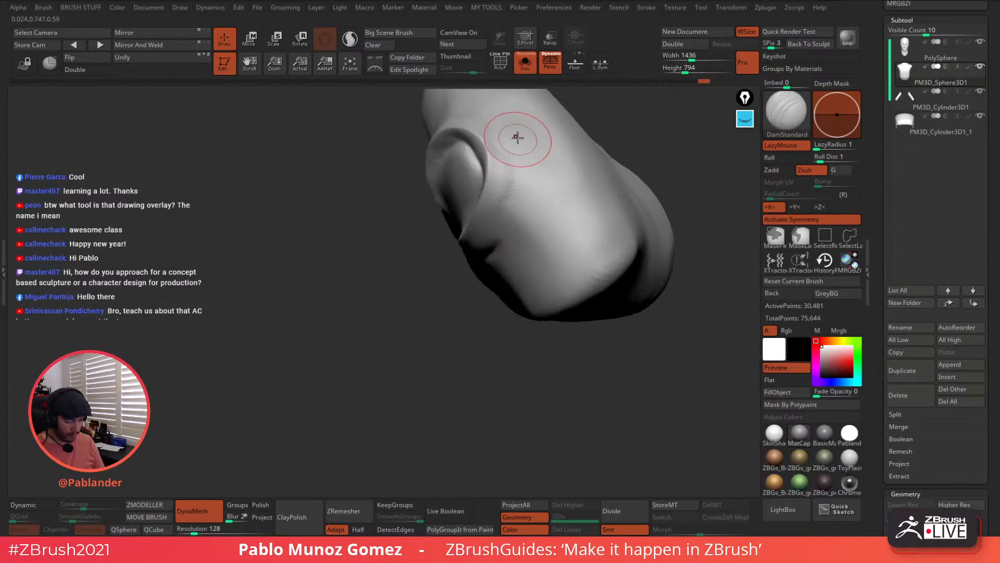
left_click_drag(493, 110, 526, 176)
right_click_drag(501, 243, 531, 179)
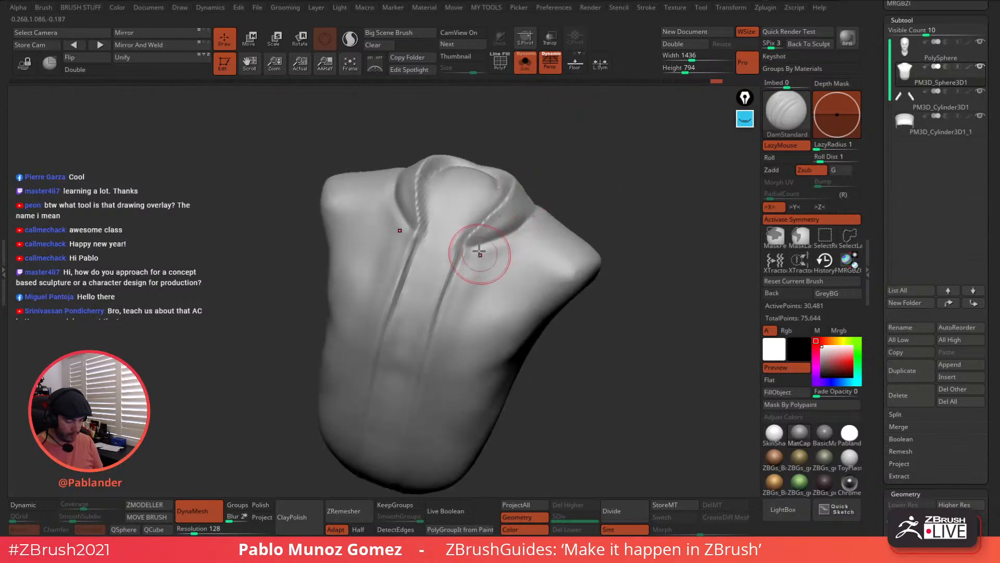
Turn off Solo mode and examine the carved jacket opening against the head and collar from several front angles
left_click(525, 62)
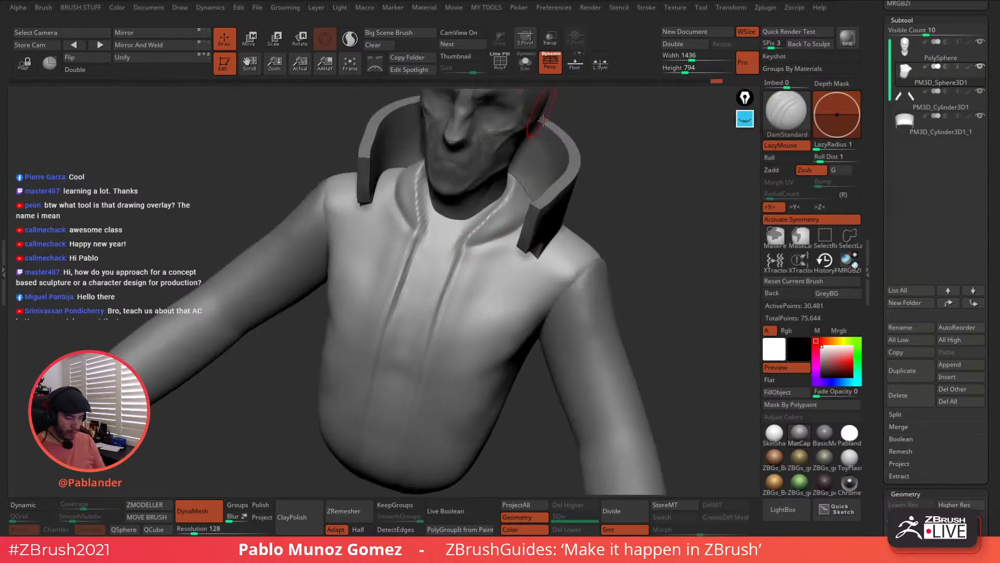
right_click_drag(562, 255, 579, 235)
right_click_drag(476, 327, 474, 255)
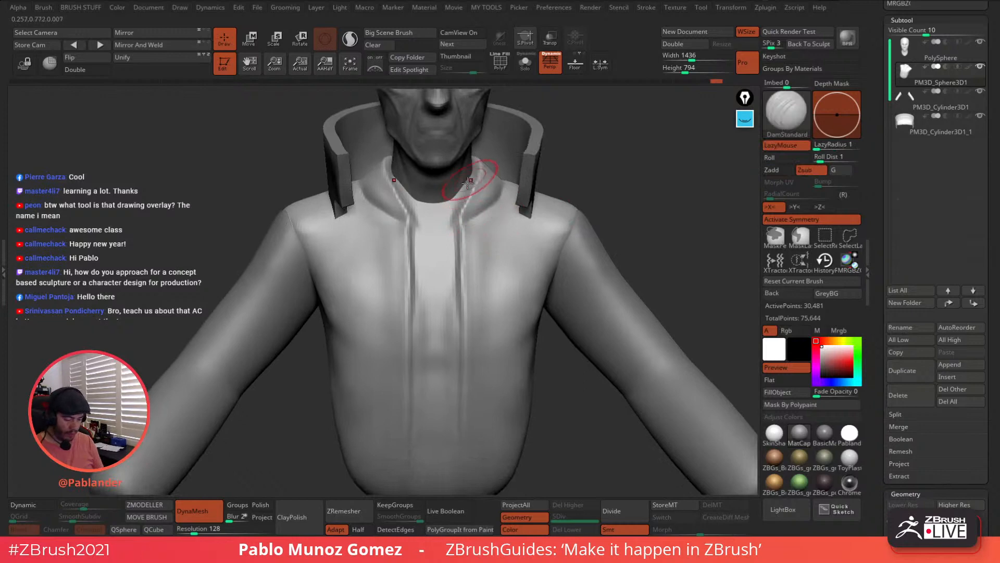
mouse_move(458, 188)
right_mouse_down()
mouse_move(468, 213)
mouse_move(471, 190)
right_mouse_up()
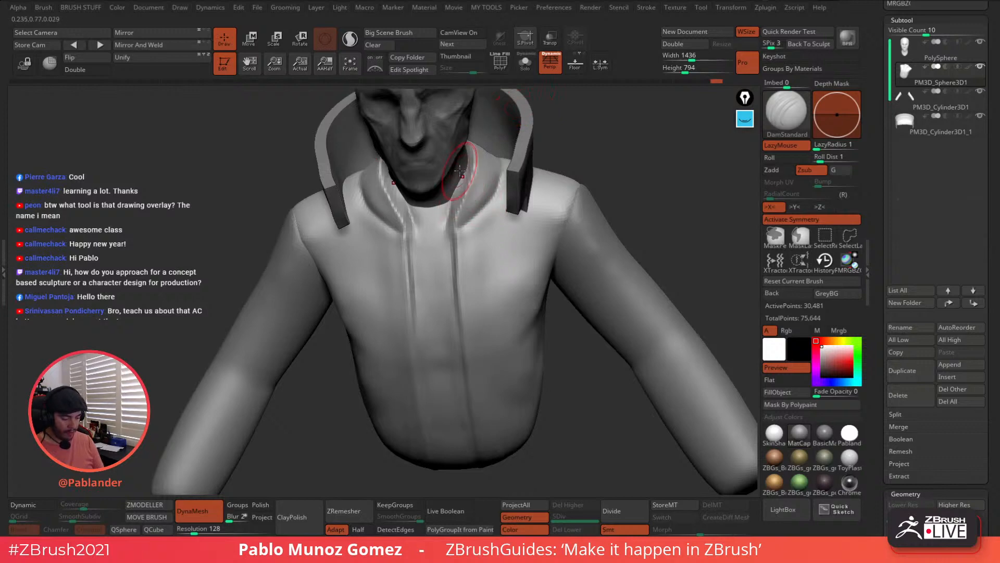
right_click_drag(459, 170, 458, 252)
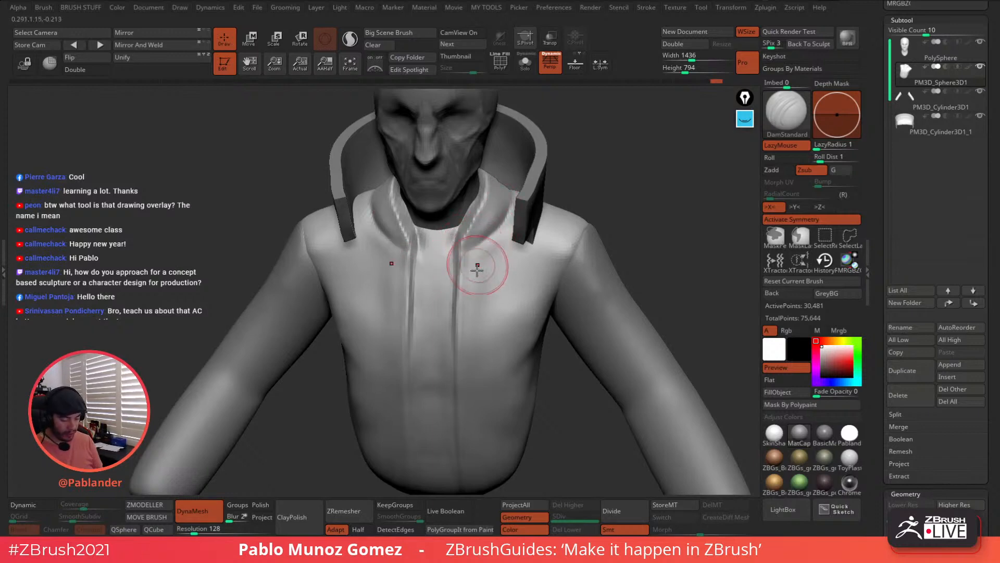
Raise the ridge along the jacket opening with DamStandard and smooth the lower front of the torso
left_click_drag(421, 243, 414, 355, "alt")
mouse_move(446, 340)
right_mouse_down("alt")
mouse_move(450, 291)
mouse_move(438, 329)
right_mouse_up("alt")
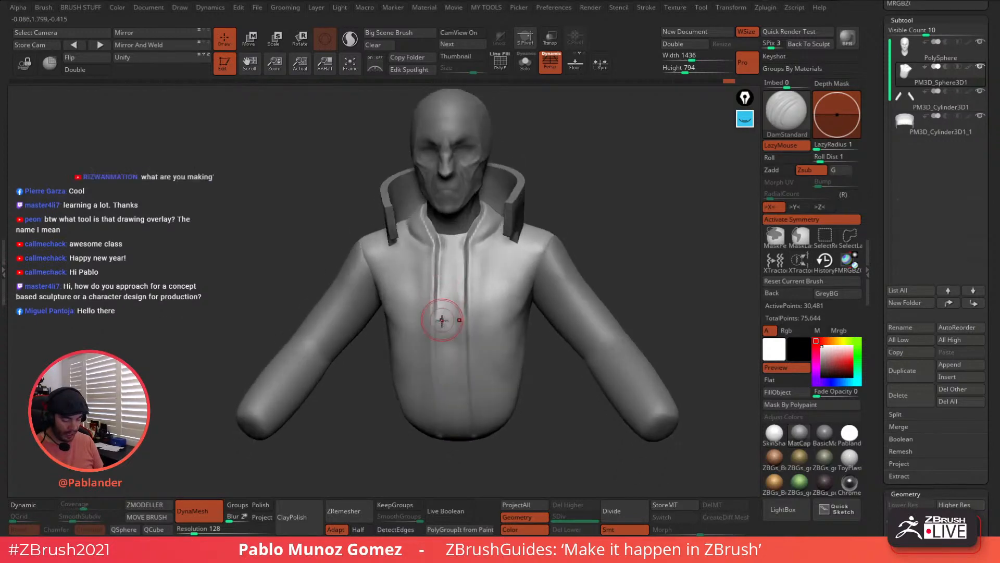
left_click_drag(441, 314, 446, 400, "shift")
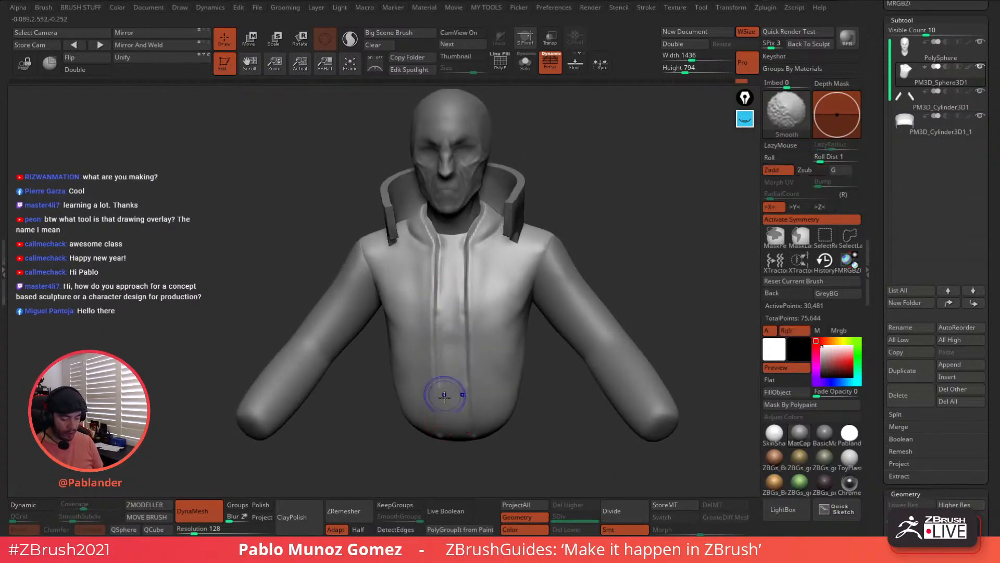
left_click_drag(449, 310, 454, 399, "shift")
right_click_drag(521, 374, 522, 358, "alt")
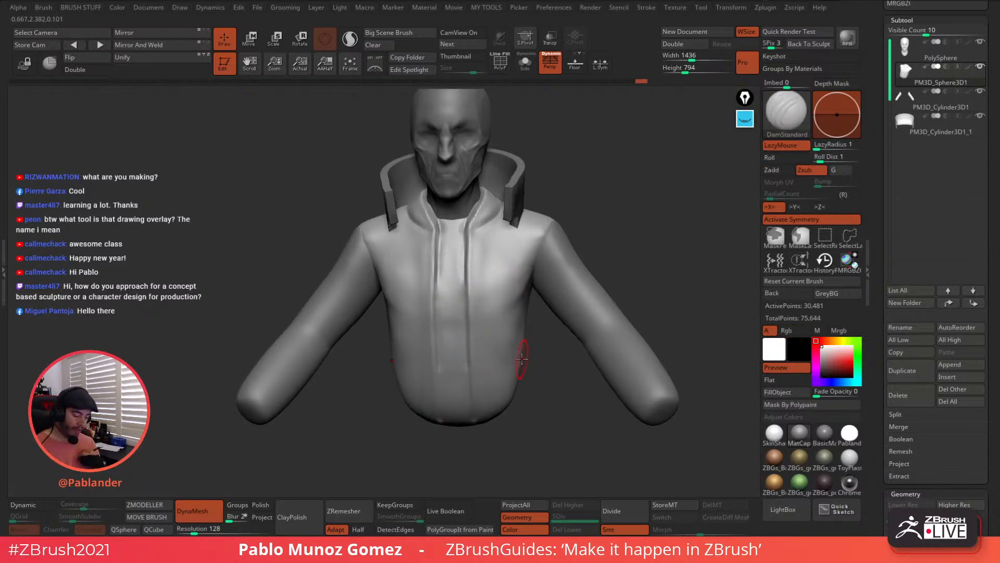
key("shift")
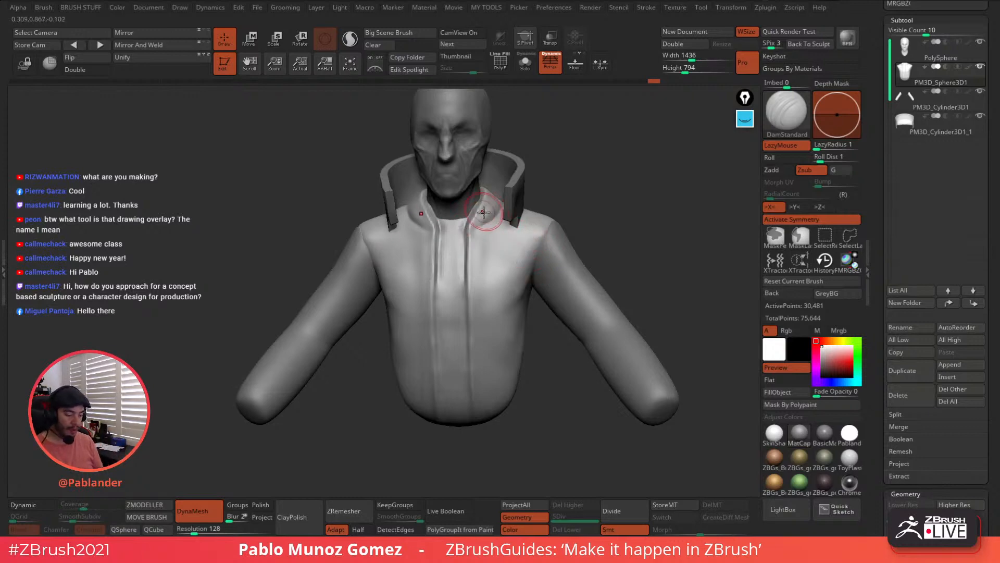
Isolate the torso and remesh it with DynaMesh at resolution 224
left_click(525, 63)
key("f")
right_click_drag(502, 212, 536, 217)
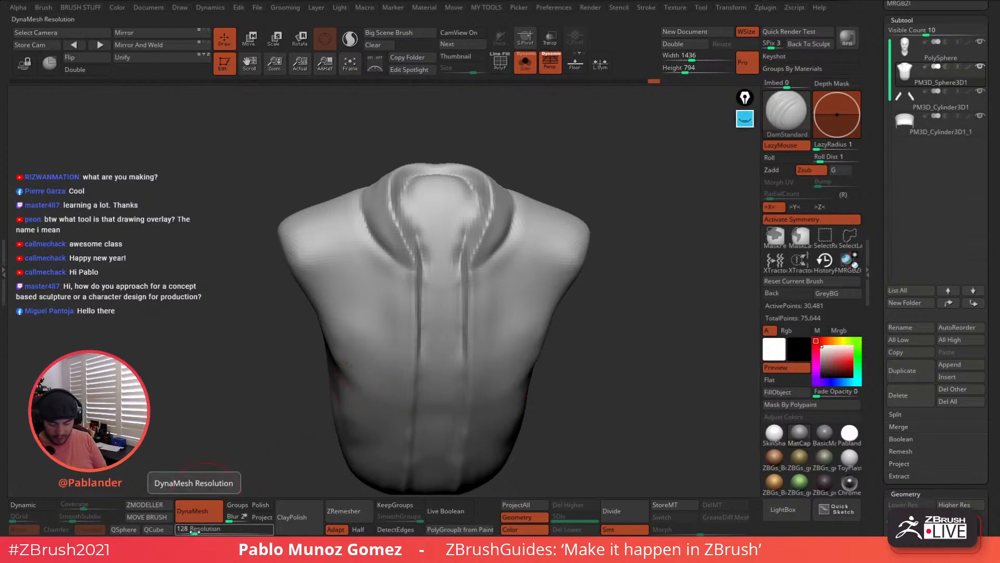
left_click_drag(194, 528, 200, 528)
left_click_drag(207, 431, 283, 440, "ctrl")
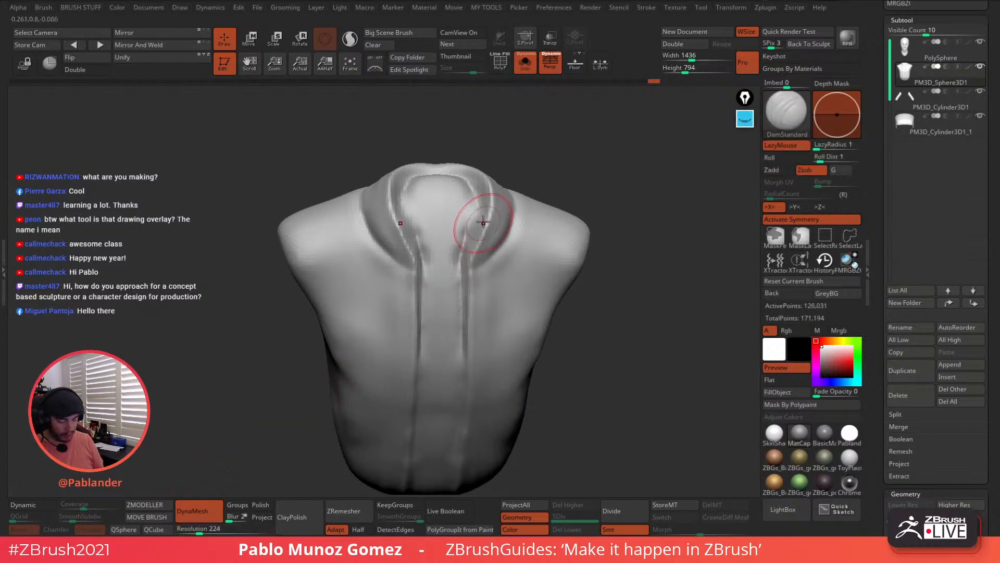
Sharpen the inner lapel creases with DamStandard, running from the neckline onto the chest
left_click_drag(482, 218, 459, 267)
left_click_drag(480, 200, 464, 303)
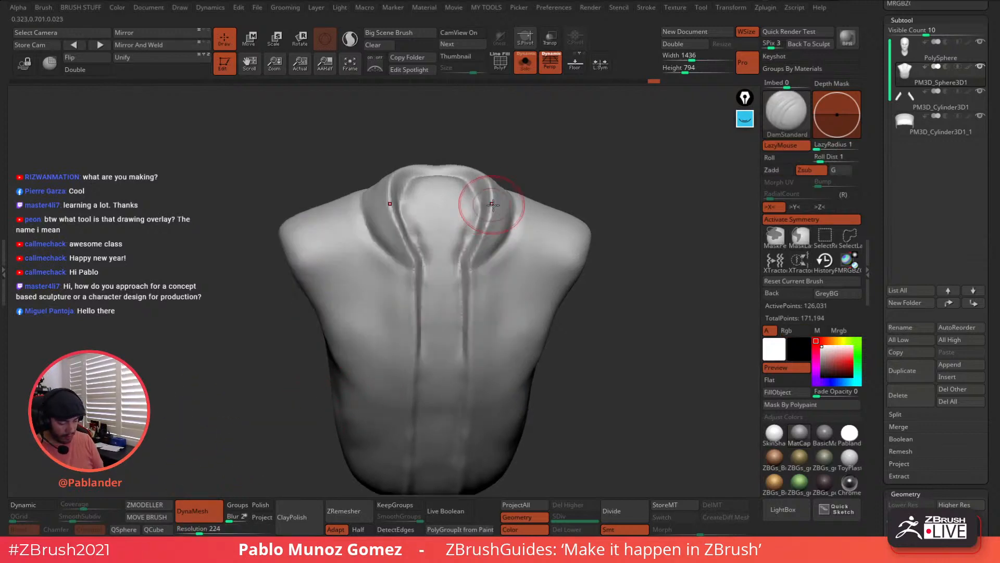
right_click_drag(479, 223, 478, 206)
mouse_move(478, 206)
left_mouse_down()
mouse_move(466, 255)
mouse_move(478, 209)
left_mouse_up()
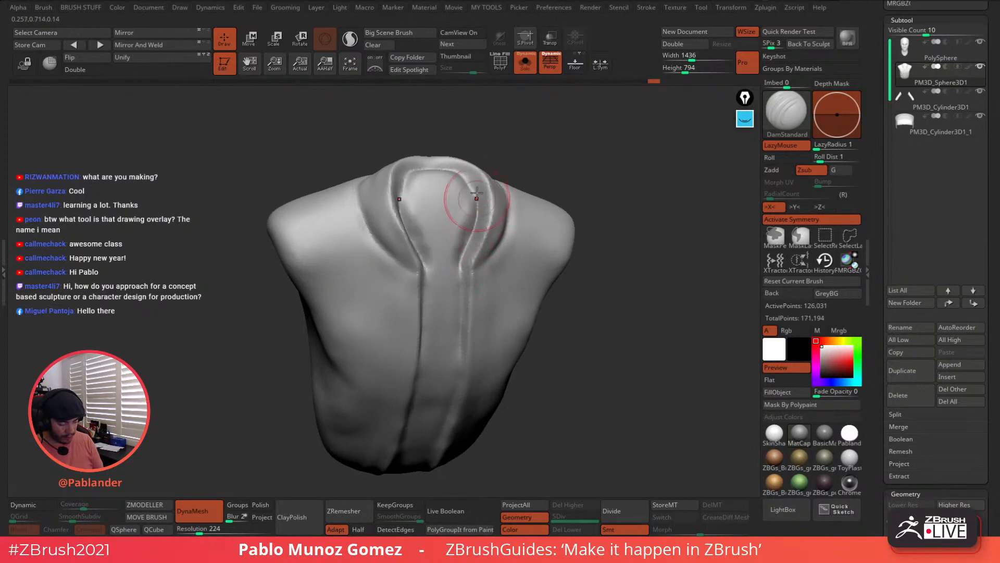
right_click_drag(469, 201, 509, 170)
mouse_move(451, 232)
left_mouse_down()
mouse_move(447, 260)
mouse_move(497, 214)
mouse_move(450, 261)
left_mouse_up()
Carve ribbing across the inner collar band with a smaller DamStandard brush, continuing around the back of the neck
mouse_move(503, 245)
right_mouse_down("ctrl")
mouse_move(487, 293)
mouse_move(494, 266)
right_mouse_up("ctrl")
key("space")
key("space")
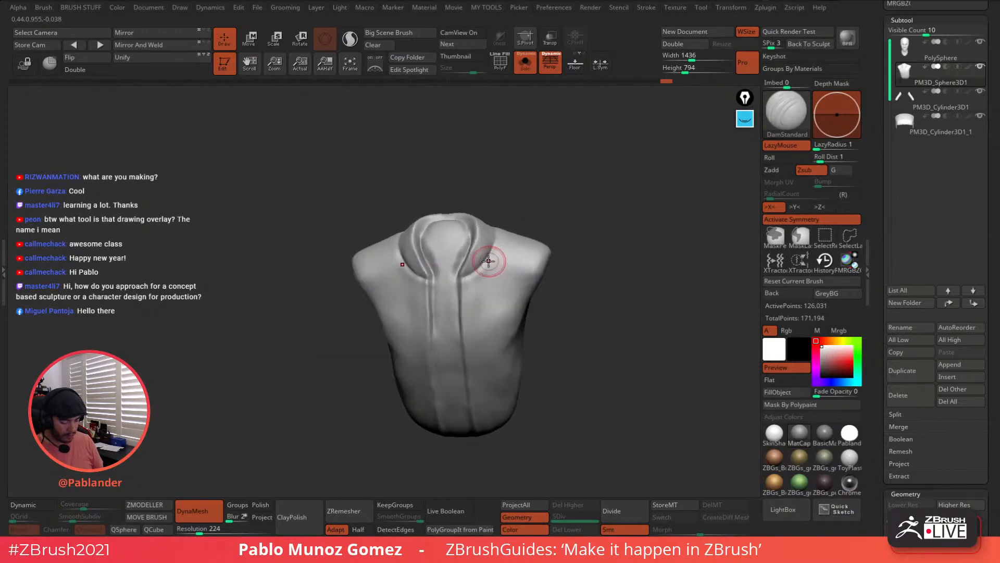
key("space")
right_click_drag(486, 257, 517, 264, "ctrl")
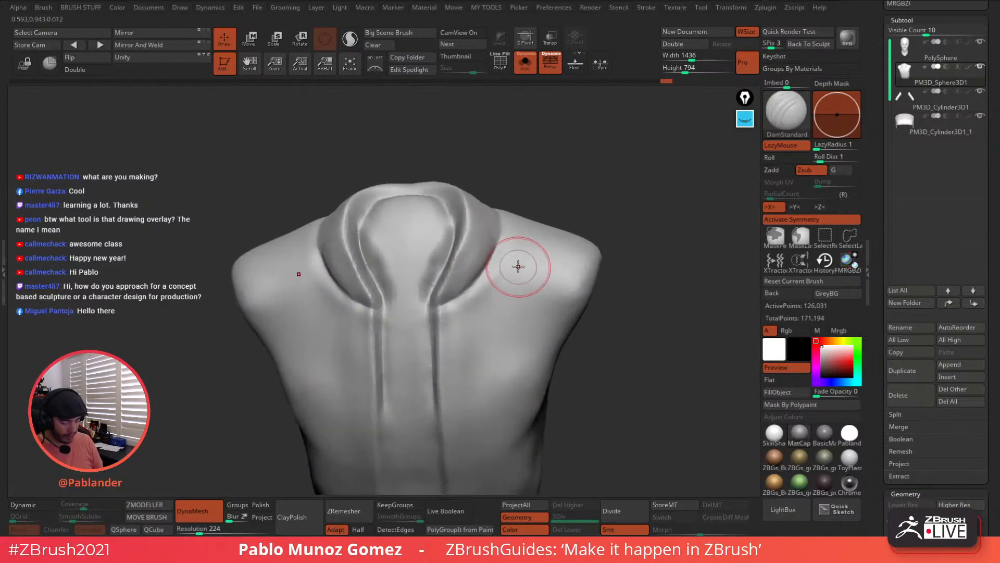
key("space")
left_click_drag(518, 263, 507, 263)
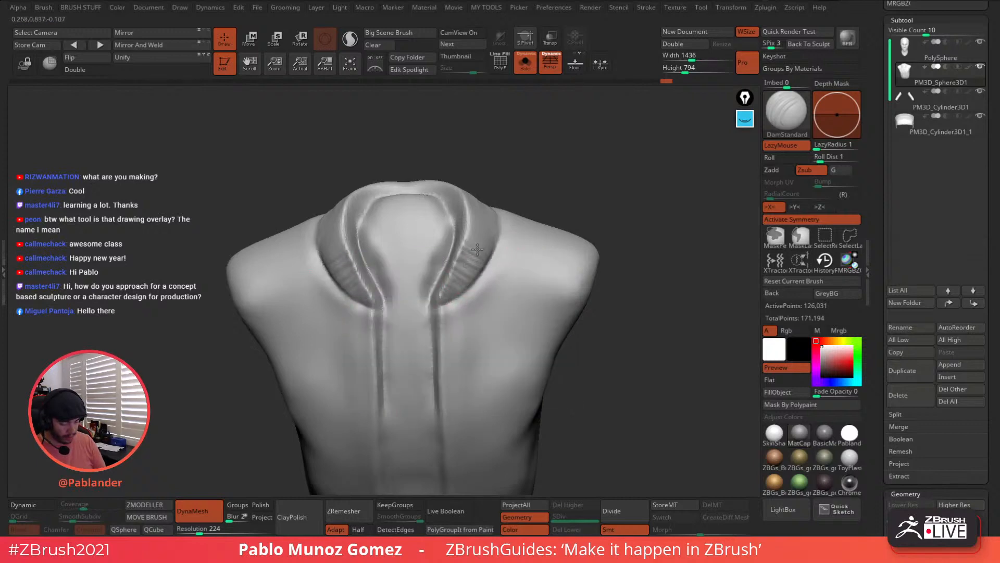
right_click_drag(499, 225, 453, 237)
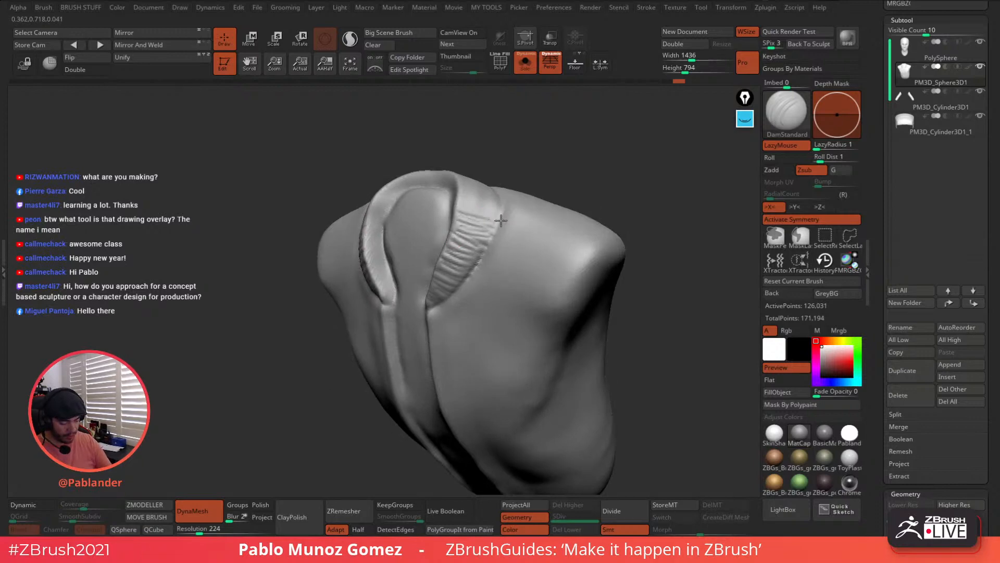
mouse_move(486, 188)
right_mouse_down()
mouse_move(499, 174)
mouse_move(458, 206)
right_mouse_up()
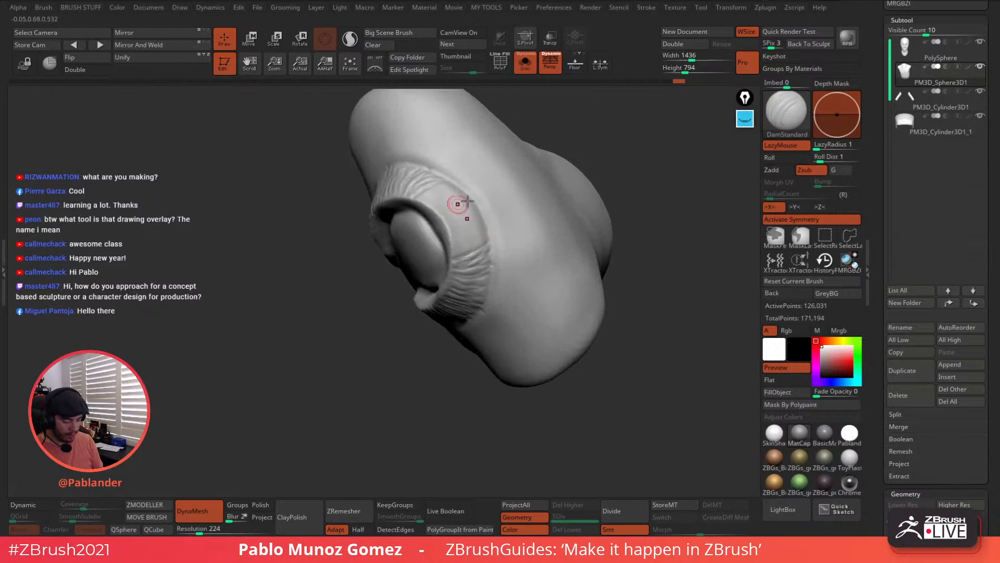
mouse_move(471, 206)
left_mouse_down()
mouse_move(442, 219)
mouse_move(450, 233)
left_mouse_up()
left_click_drag(484, 231, 456, 245)
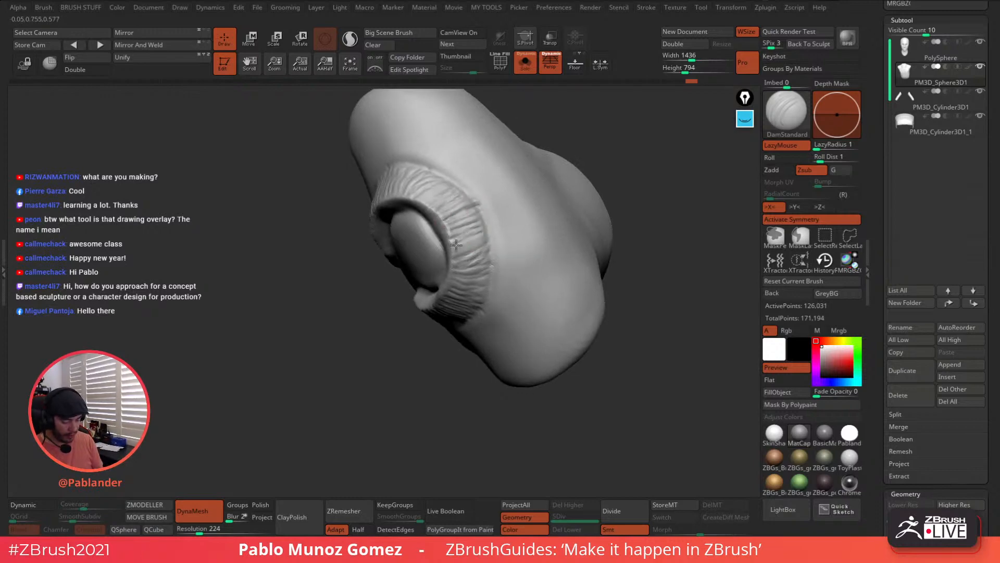
Turn off Solo mode and bring the full bust back to a front view
mouse_move(489, 325)
right_mouse_down()
mouse_move(501, 296)
mouse_move(561, 254)
mouse_move(573, 232)
right_mouse_up()
left_click(526, 63)
right_click_drag(538, 353, 511, 290)
mouse_move(499, 349)
right_mouse_down()
mouse_move(548, 301)
mouse_move(547, 260)
mouse_move(557, 285)
mouse_move(600, 219)
mouse_move(566, 238)
right_mouse_up()
Push the ribbed inner collar toward the outer collar around the neck, using the Move brush at a draw size of about 110
key("b")
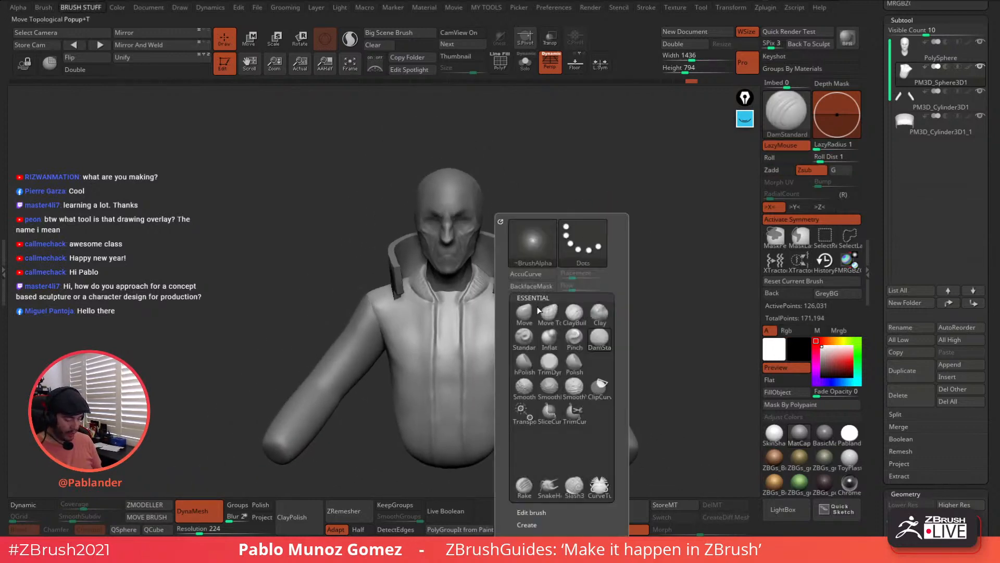
left_click(524, 315)
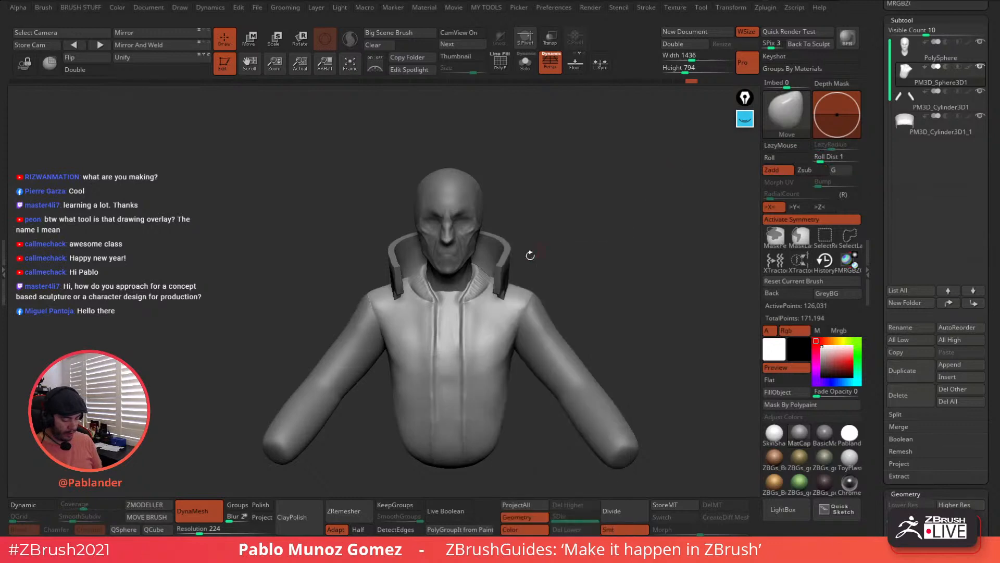
key("space")
left_click_drag(531, 257, 542, 259)
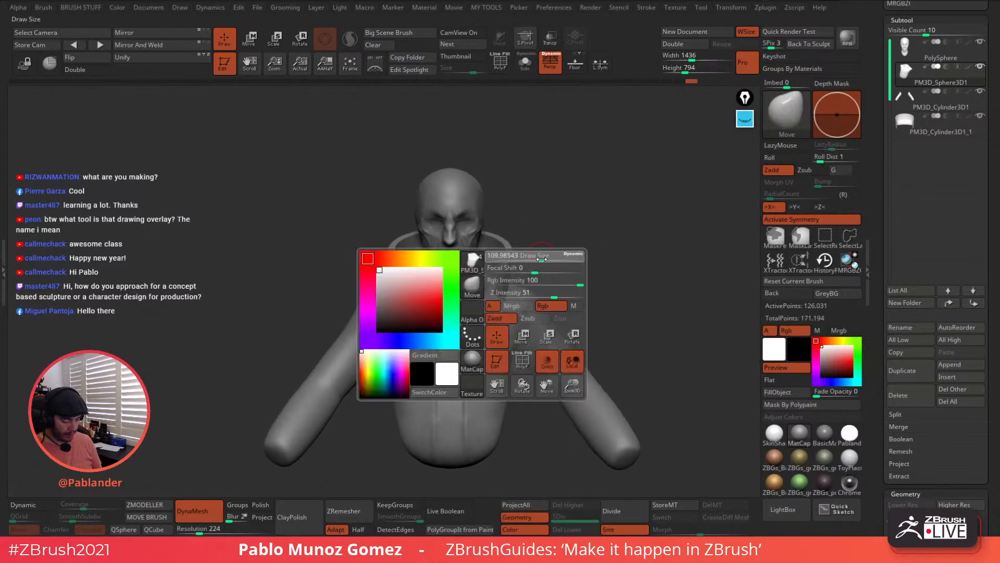
right_click_drag(521, 245, 502, 284)
mouse_move(485, 300)
left_mouse_down()
mouse_move(484, 308)
mouse_move(491, 293)
left_mouse_up()
right_click_drag(496, 284, 492, 302)
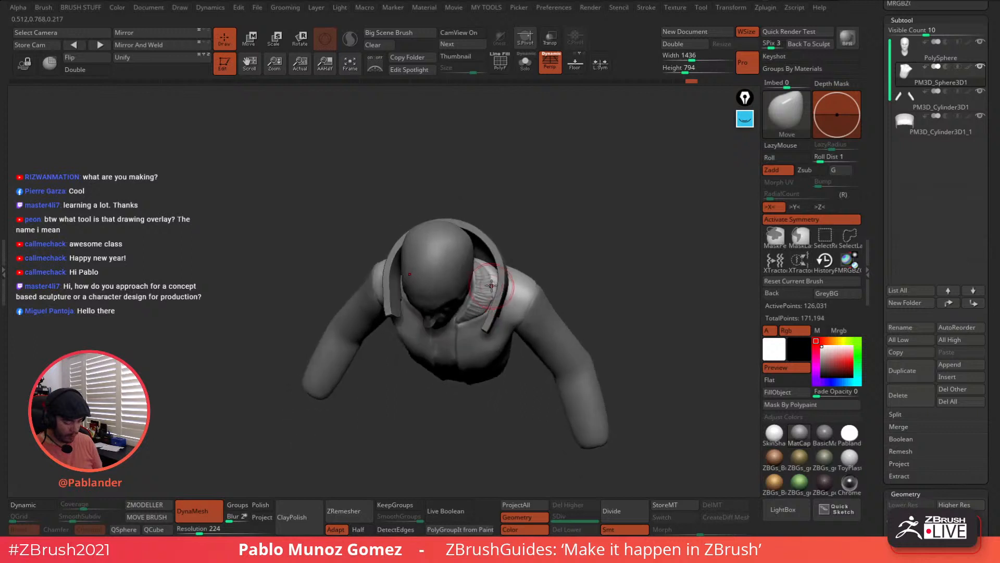
mouse_move(490, 264)
right_mouse_down()
mouse_move(475, 272)
mouse_move(479, 287)
right_mouse_up()
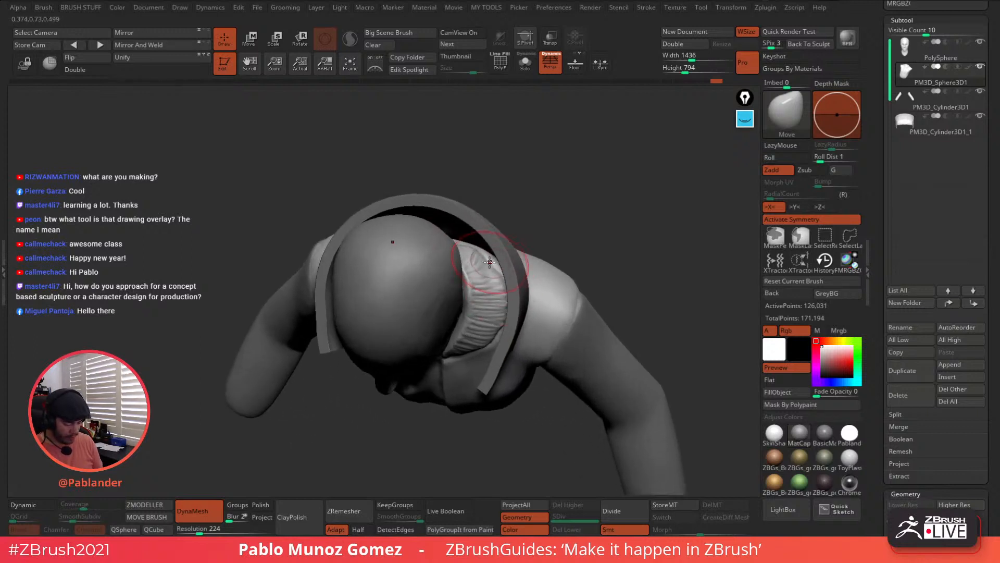
left_click_drag(489, 261, 490, 258)
right_click_drag(487, 243, 469, 248)
left_click_drag(456, 245, 452, 235)
mouse_move(461, 249)
right_mouse_down()
mouse_move(479, 236)
mouse_move(469, 247)
right_mouse_up()
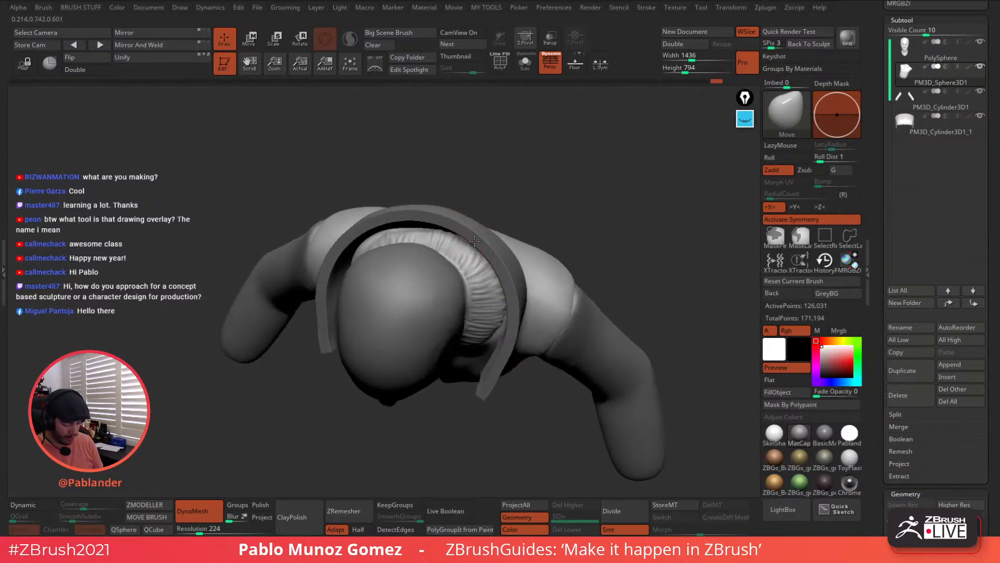
mouse_move(399, 236)
right_mouse_down()
mouse_move(378, 239)
mouse_move(348, 303)
mouse_move(490, 334)
right_mouse_up()
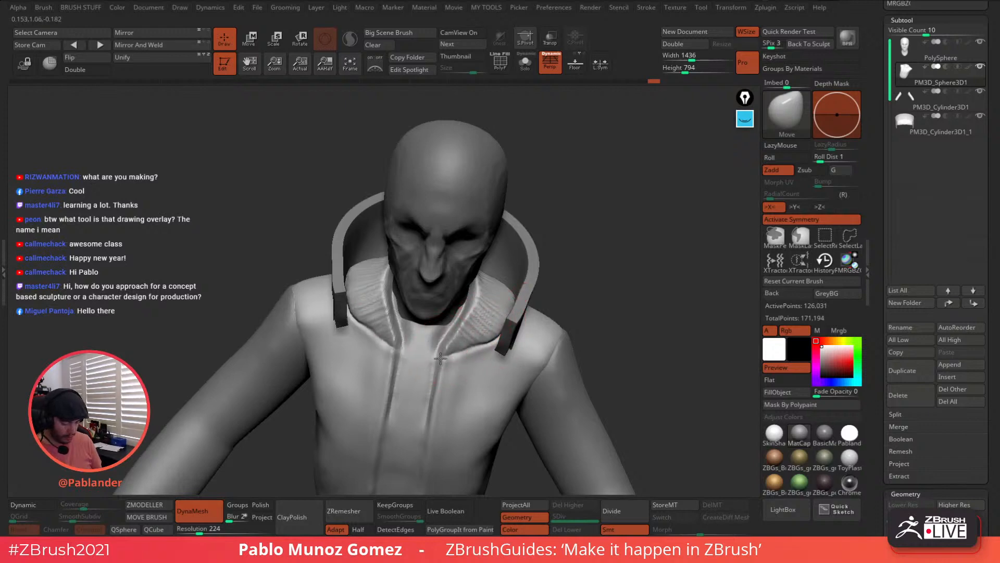
Reshape the front neckline and the inner collar's front edges with the Move brush
right_click_drag(599, 263, 511, 246)
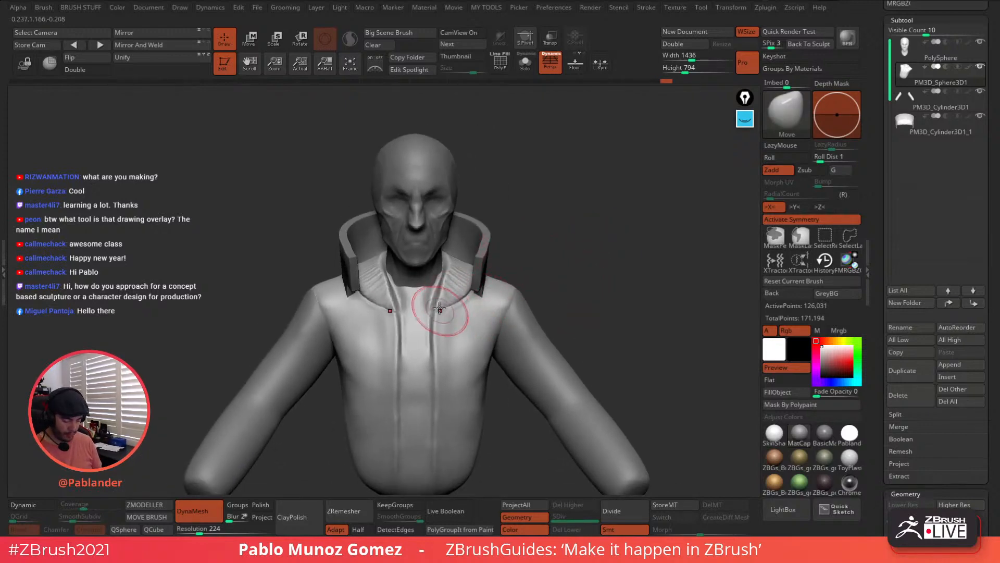
left_click_drag(416, 289, 393, 277)
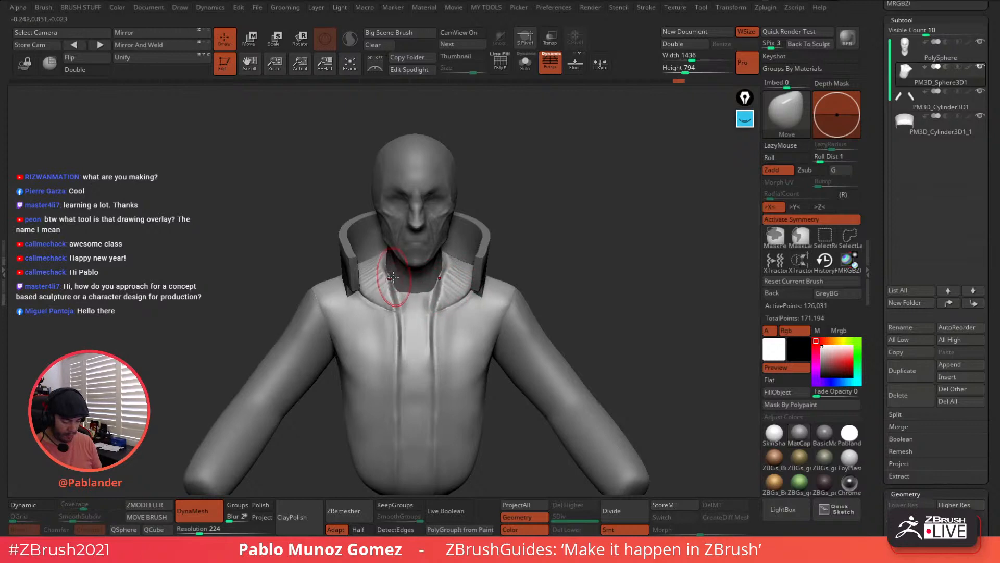
right_click_drag(391, 262, 384, 260)
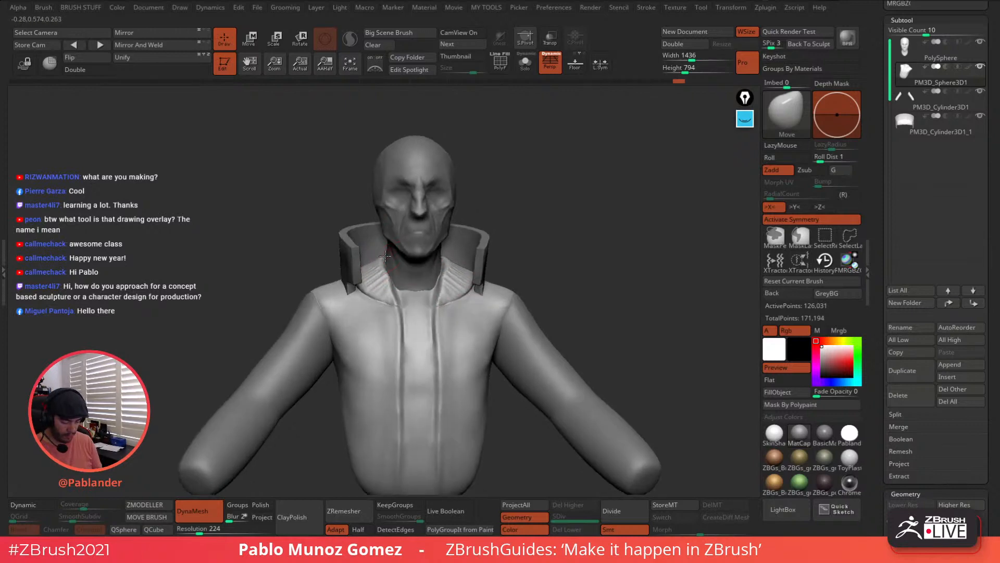
left_click_drag(435, 297, 431, 299)
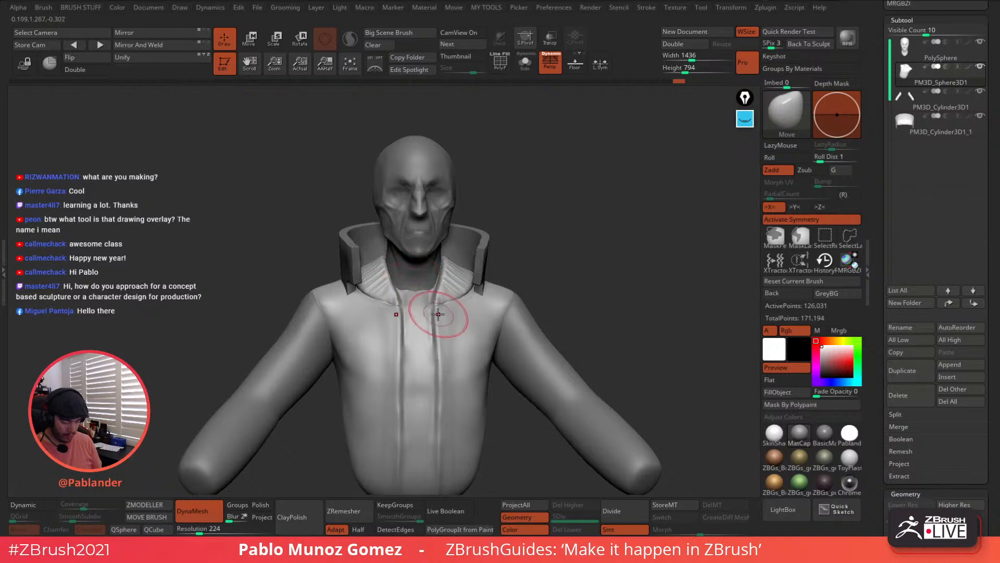
Flare the jacket opening's lines outward toward the hem with the Move brush, and smooth them along the chest
right_click_drag(457, 371, 439, 310, "alt")
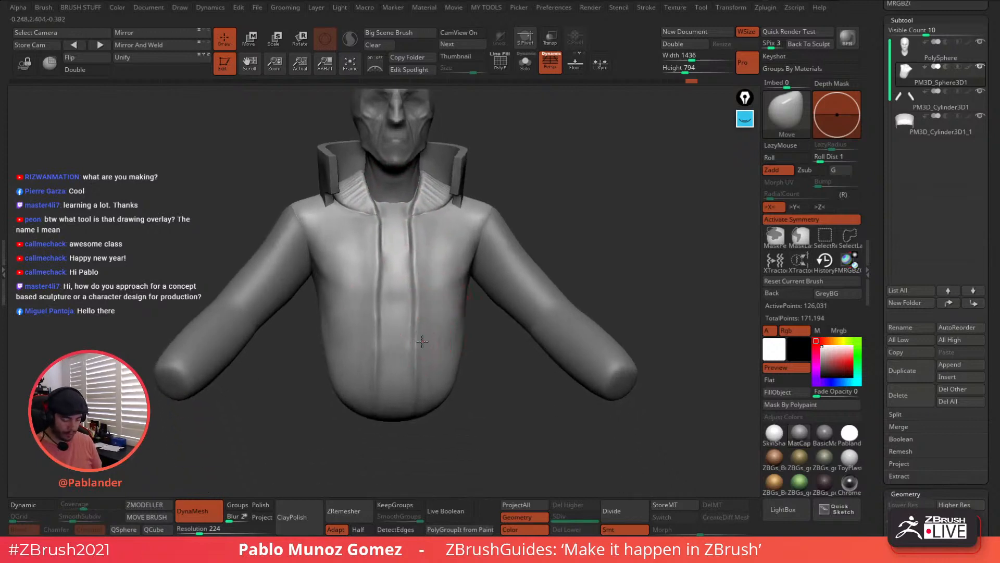
left_click_drag(417, 387, 426, 403)
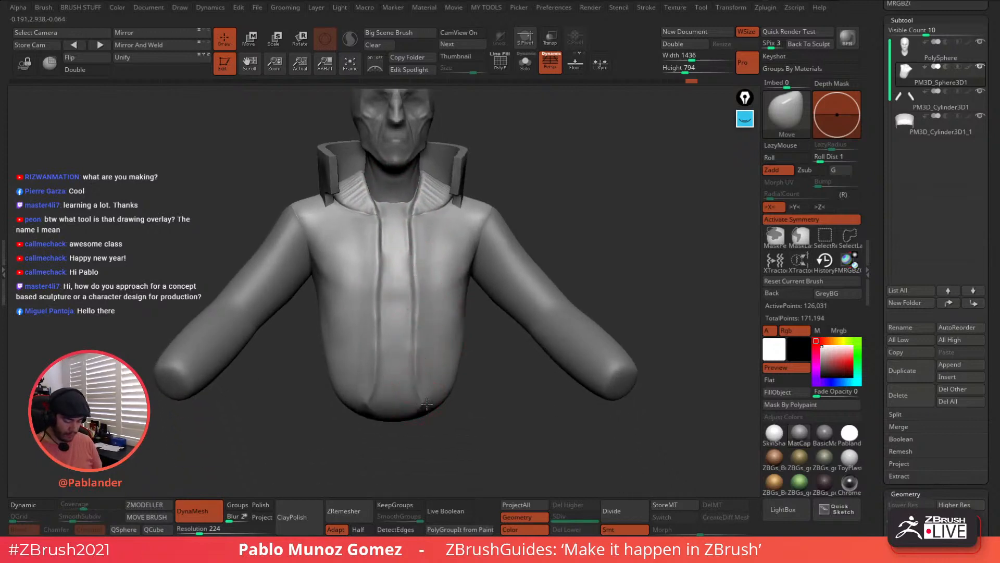
key("space")
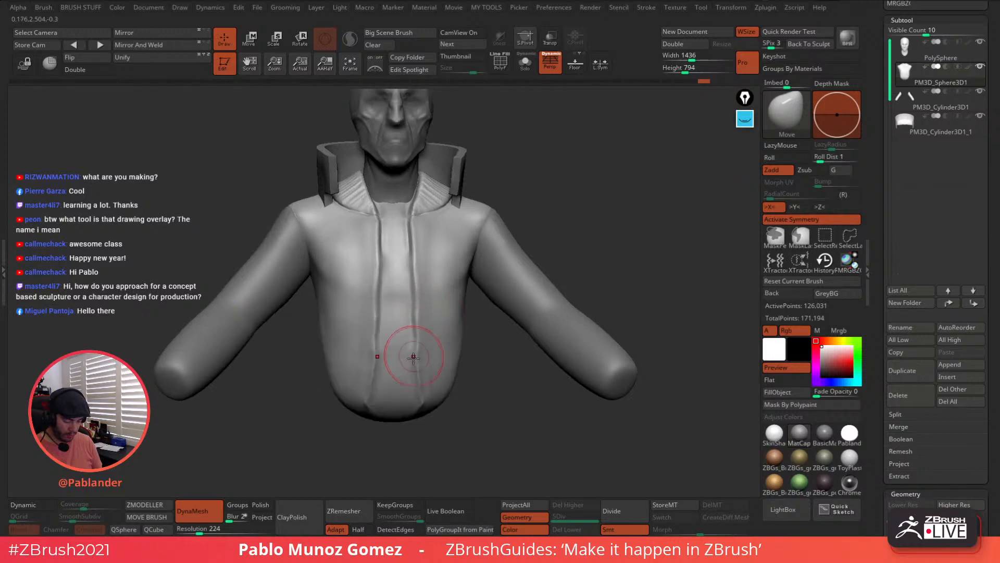
left_click_drag(412, 333, 417, 334, "shift")
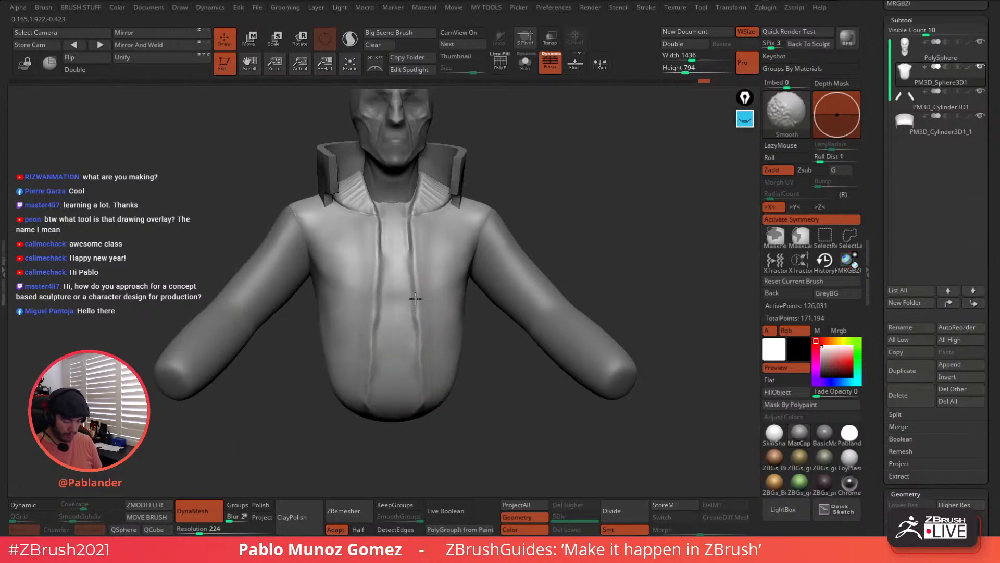
mouse_move(415, 299)
left_mouse_down("shift")
mouse_move(415, 321)
mouse_move(414, 292)
left_mouse_up("shift")
mouse_move(415, 326)
left_mouse_down()
mouse_move(419, 340)
mouse_move(421, 312)
left_mouse_up()
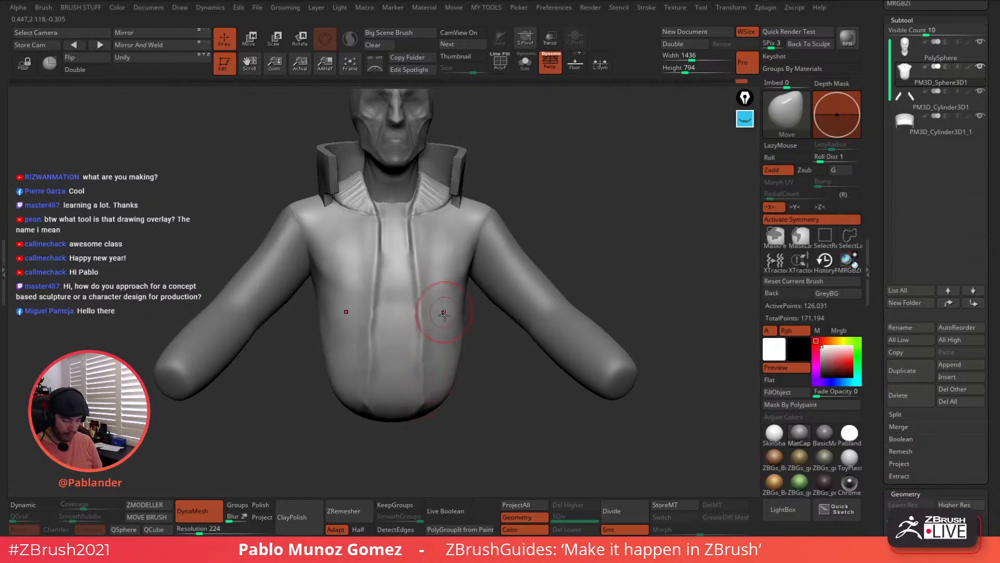
right_click_drag(442, 313, 417, 302)
left_click_drag(423, 274, 427, 260, "shift")
Recarve the jacket opening's lines from the upper chest down toward the hem with DamStandard
key("b")
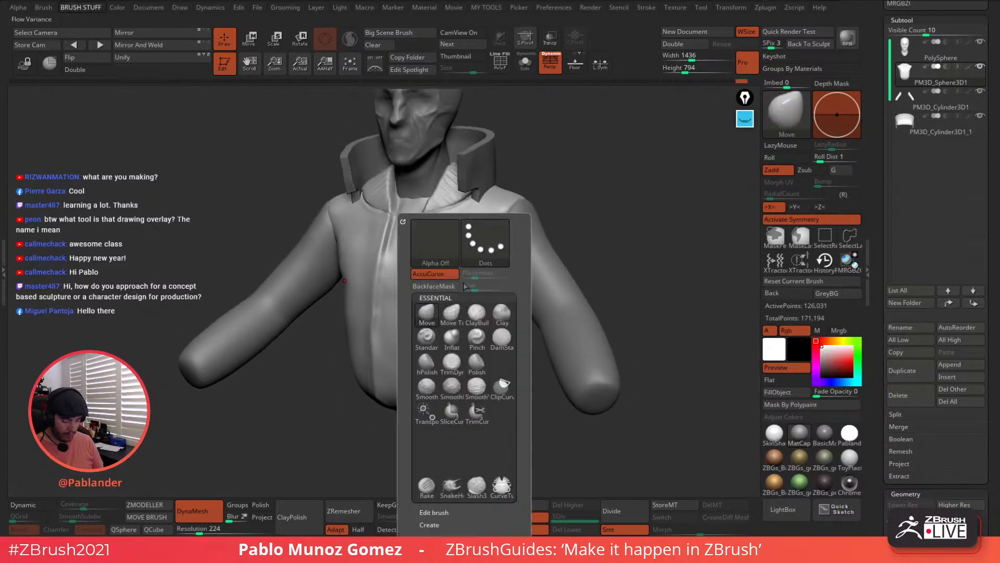
left_click(503, 337)
right_click_drag(576, 219, 413, 244, "shift")
right_click(420, 245)
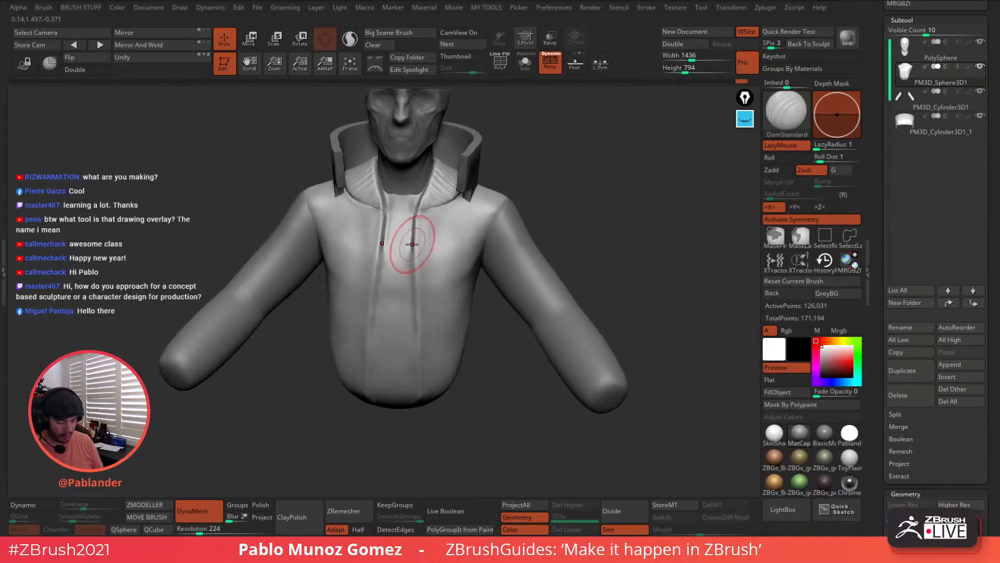
right_click(412, 243)
mouse_move(394, 240)
left_mouse_down()
mouse_move(384, 240)
mouse_move(375, 313)
left_mouse_up()
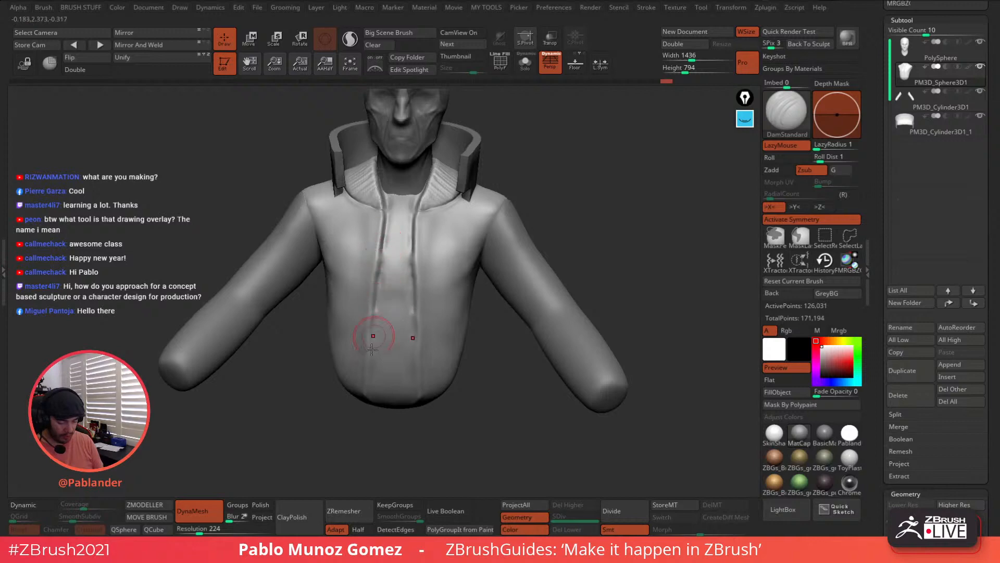
left_click_drag(384, 245, 371, 367)
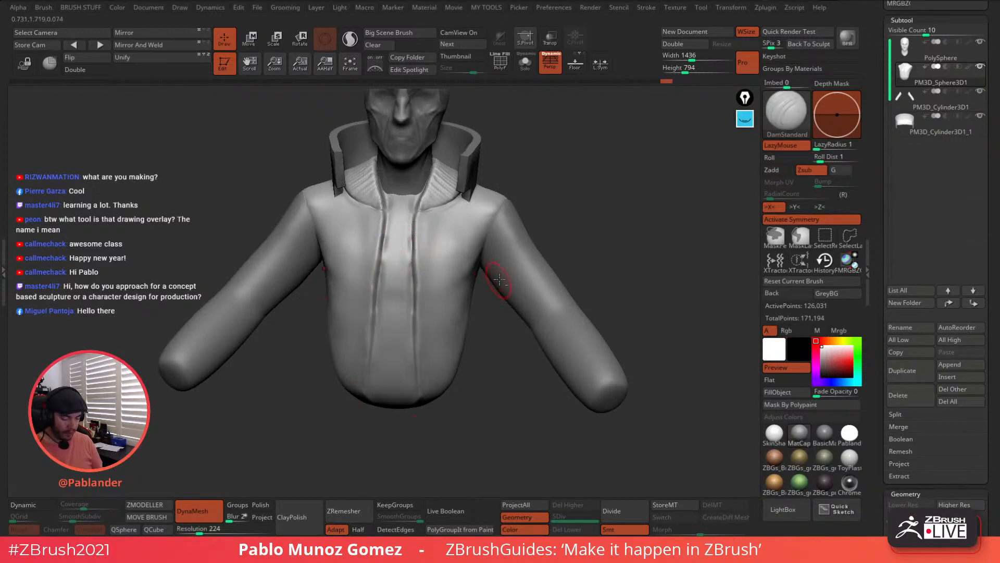
Sharpen the jacket opening's lines from the upper chest down toward the hem with the Pinch brush
key("b")
key("p")
key("i")
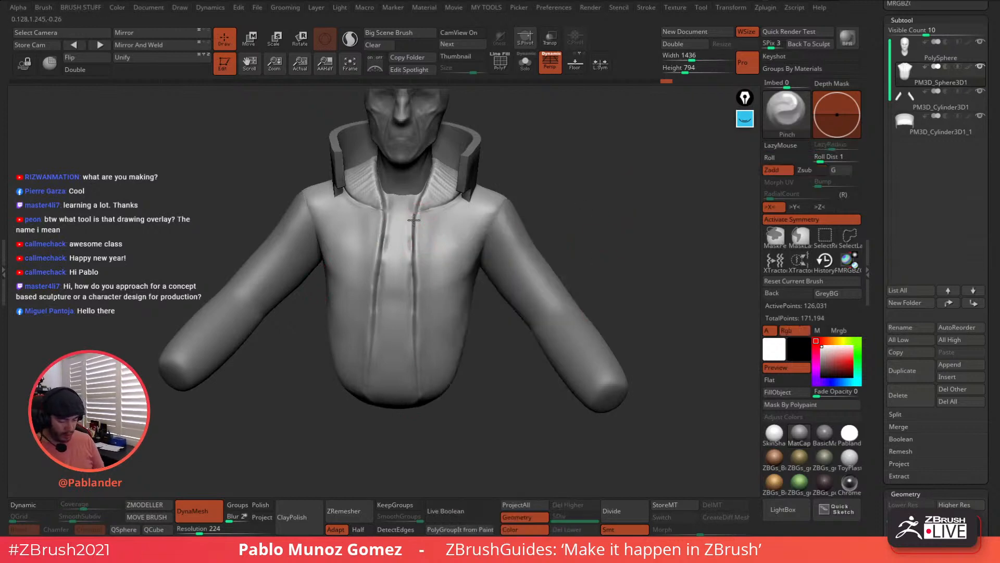
left_click_drag(413, 220, 416, 328)
right_click_drag(418, 319, 421, 307)
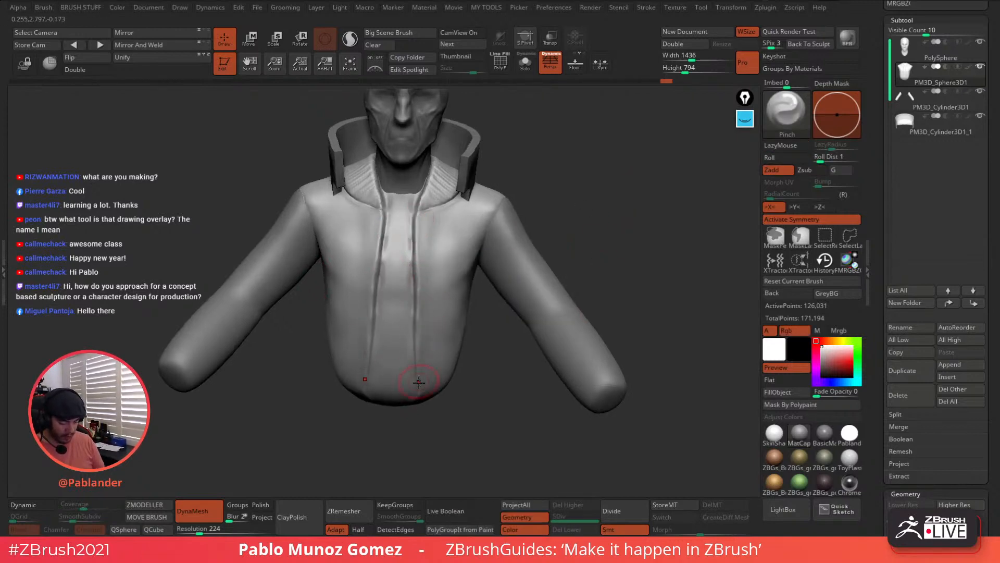
right_click_drag(411, 359, 413, 340)
left_click_drag(411, 250, 412, 329)
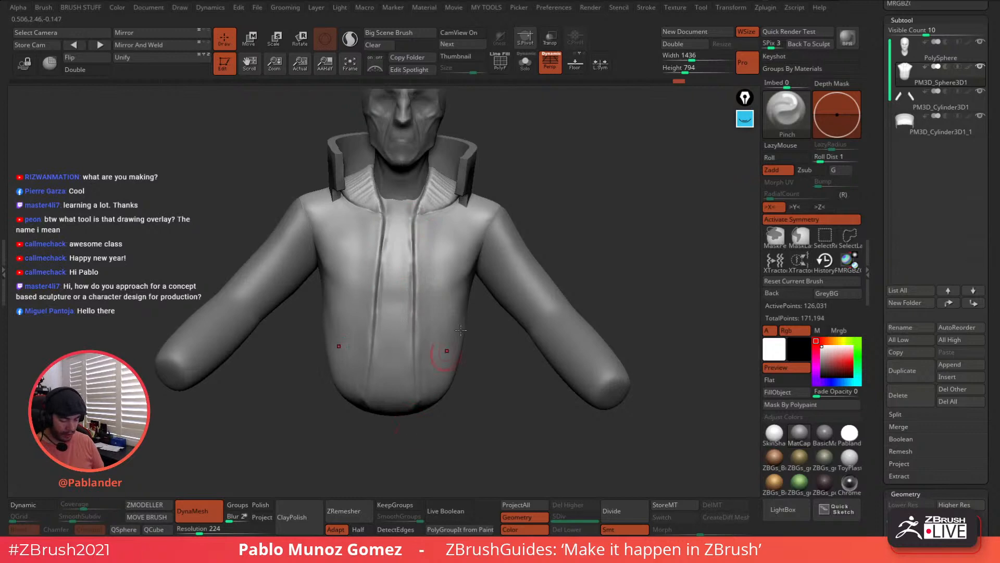
right_click_drag(549, 248, 575, 232, "ctrl")
Carve mirrored seams from the outer collar's front edges down the chest toward the armpits with DamStandard
key("b")
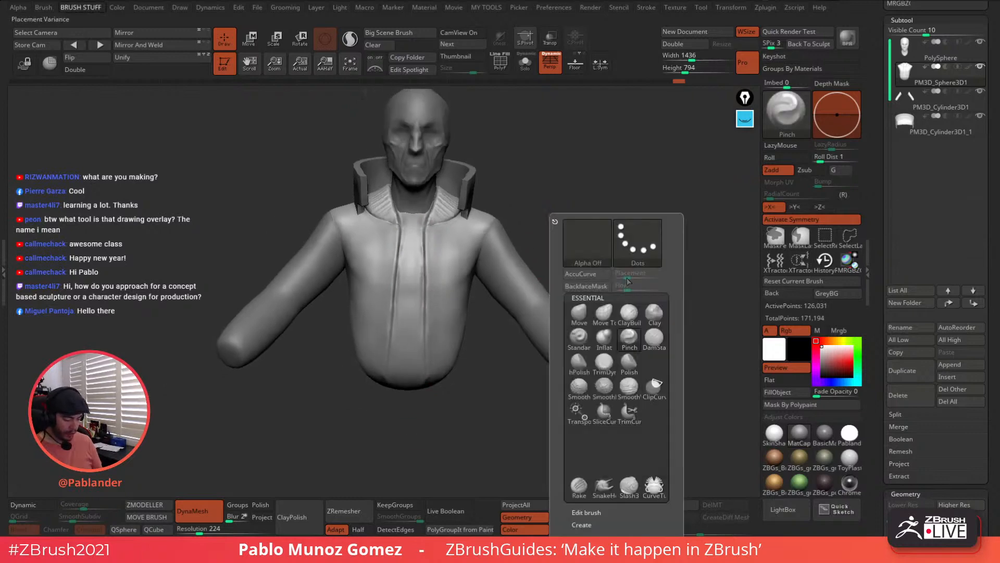
left_click(657, 338)
mouse_move(597, 266)
right_mouse_down()
mouse_move(599, 236)
mouse_move(604, 252)
right_mouse_up()
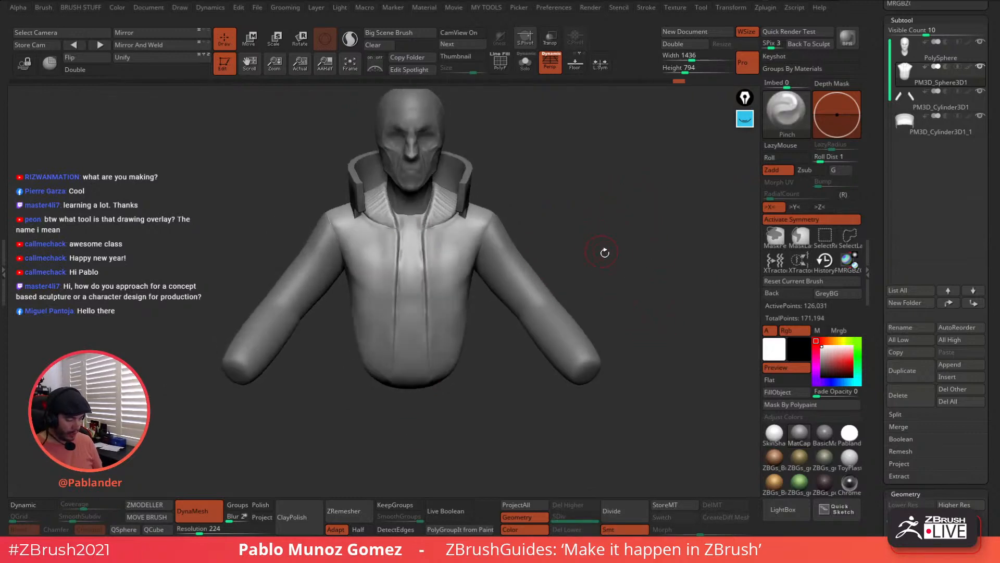
key("b")
left_click(654, 340)
right_click_drag(713, 160, 730, 194)
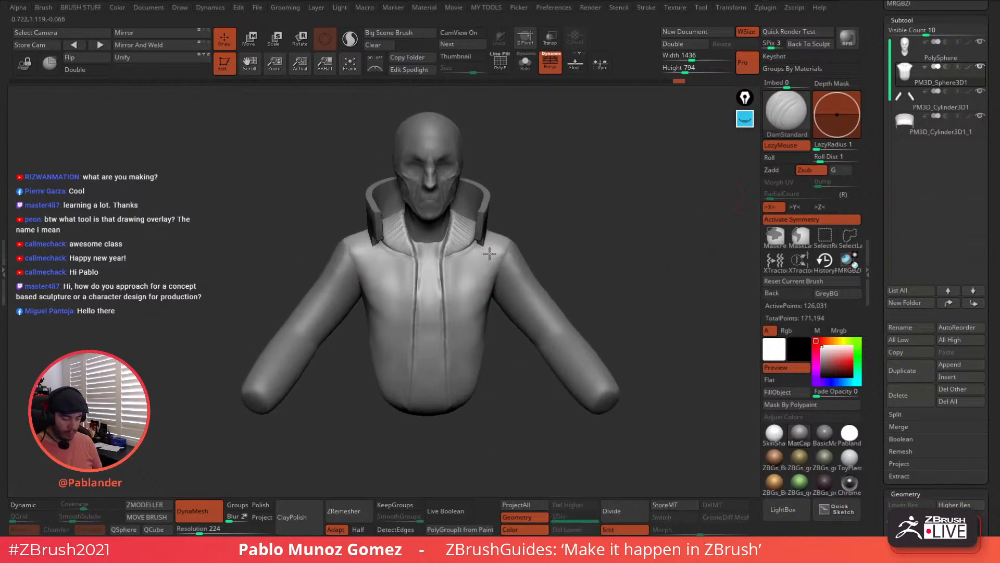
right_click_drag(488, 251, 510, 281, "alt")
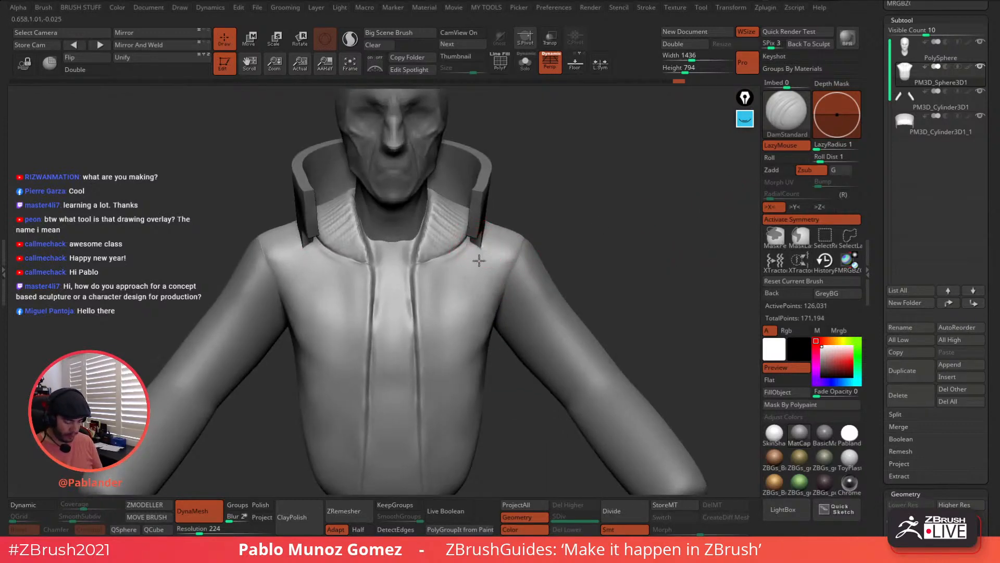
right_click_drag(497, 298, 480, 302)
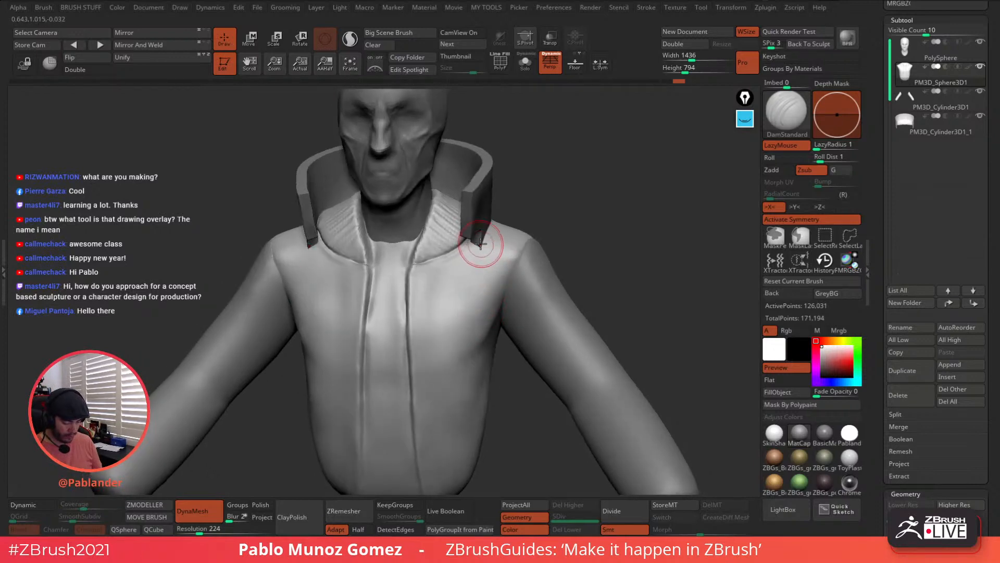
key("space")
left_click_drag(482, 243, 466, 306)
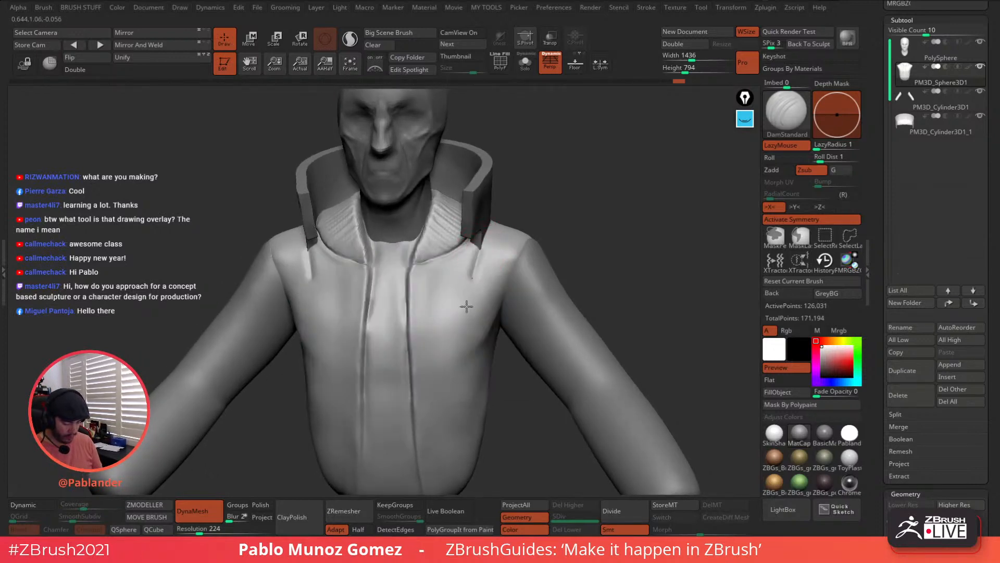
mouse_move(487, 319)
right_mouse_down()
mouse_move(464, 323)
mouse_move(470, 256)
right_mouse_up()
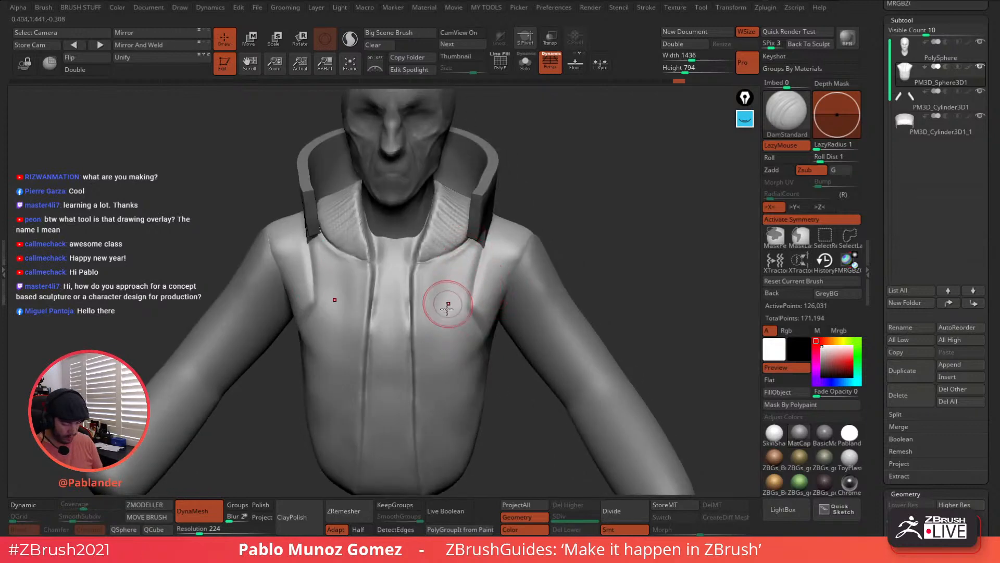
Isolate the jacket torso and carve the double chest seam under the armpits and around to the back
mouse_move(563, 93)
right_mouse_down()
mouse_move(454, 286)
mouse_move(455, 269)
mouse_move(491, 281)
right_mouse_up()
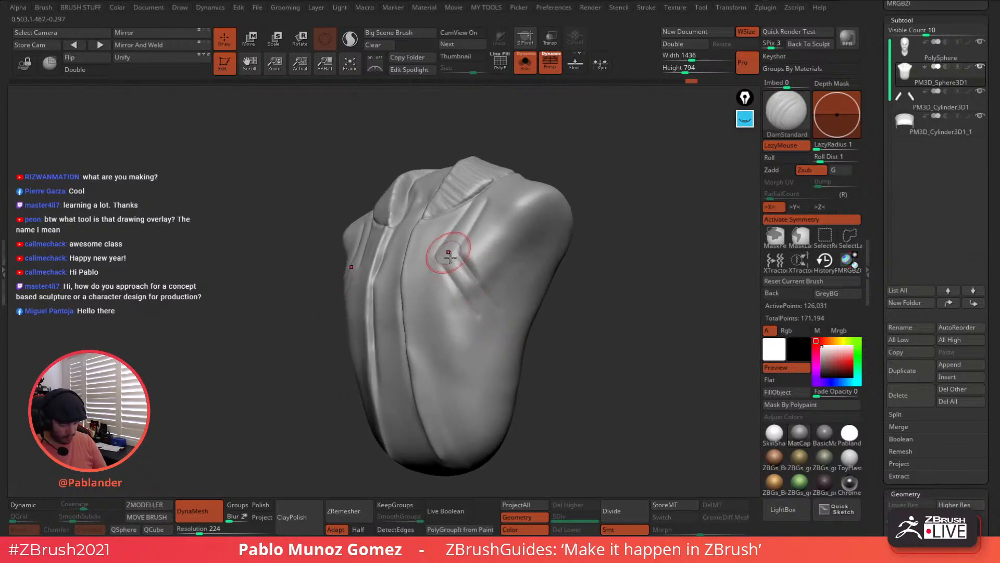
mouse_move(450, 256)
right_mouse_down()
mouse_move(447, 267)
mouse_move(503, 283)
mouse_move(499, 269)
right_mouse_up()
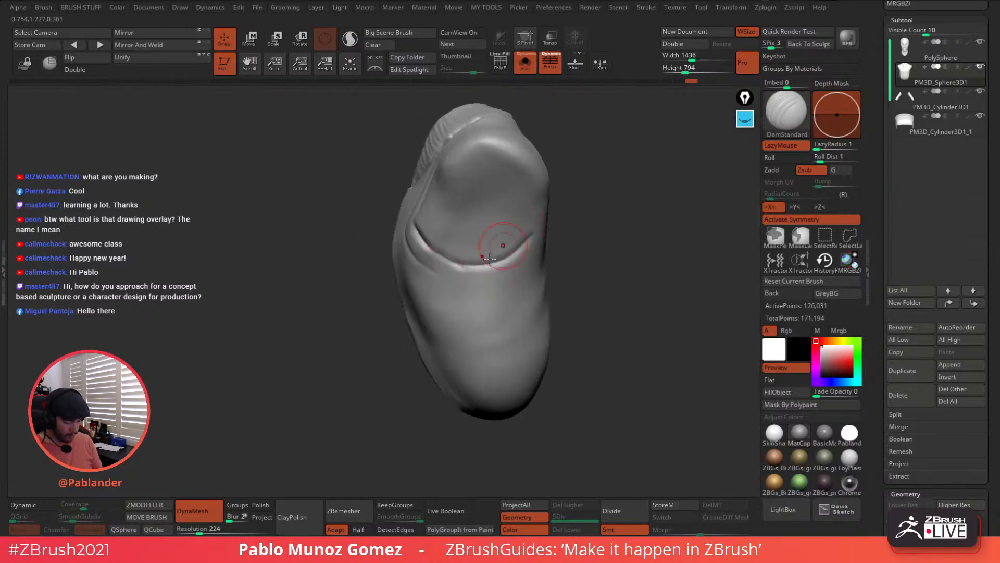
right_click_drag(583, 228, 495, 284)
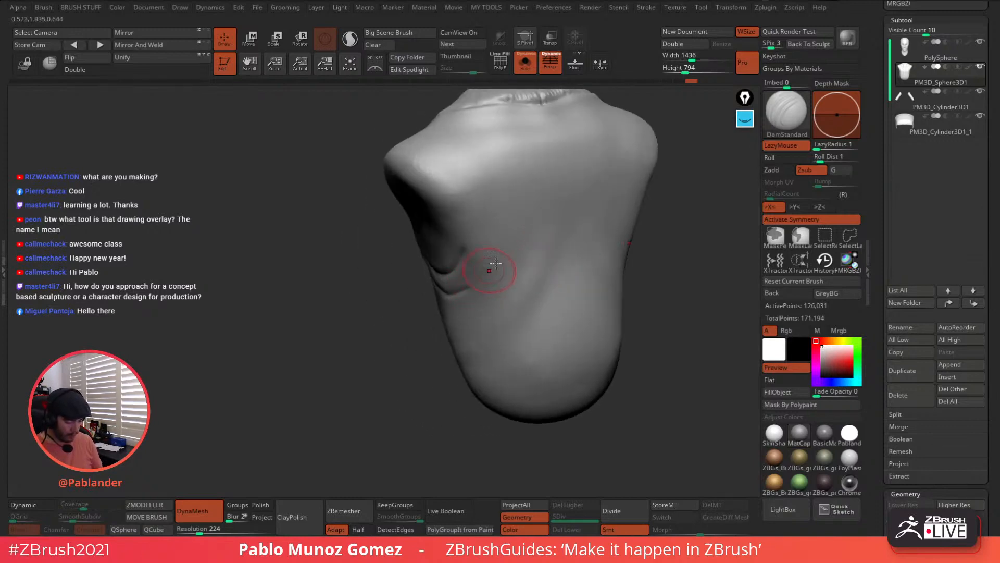
Carve two parallel angled seams across the upper back and join them to the seams coming from under the arms
left_click_drag(511, 225, 558, 209)
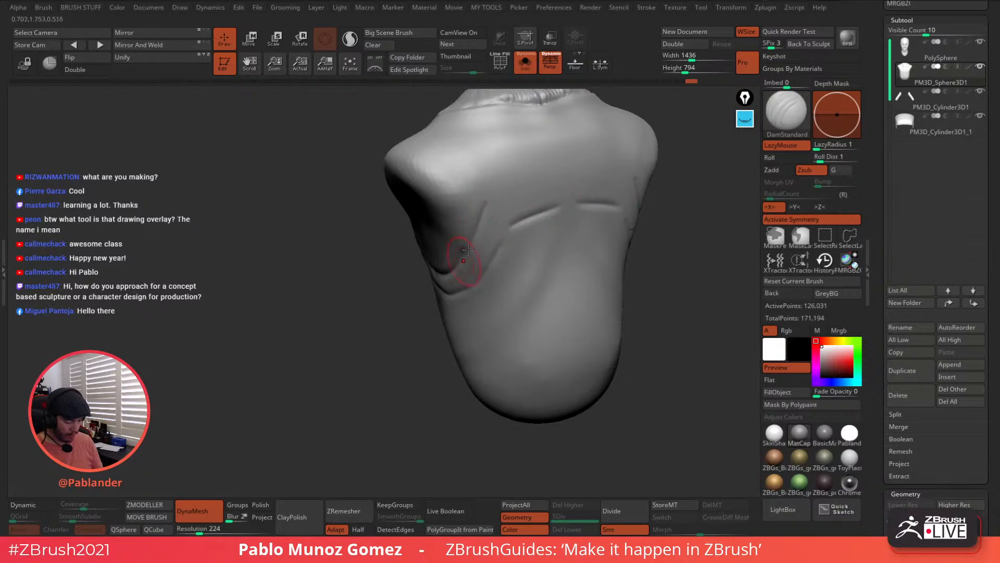
left_click_drag(477, 220, 629, 180)
key("space")
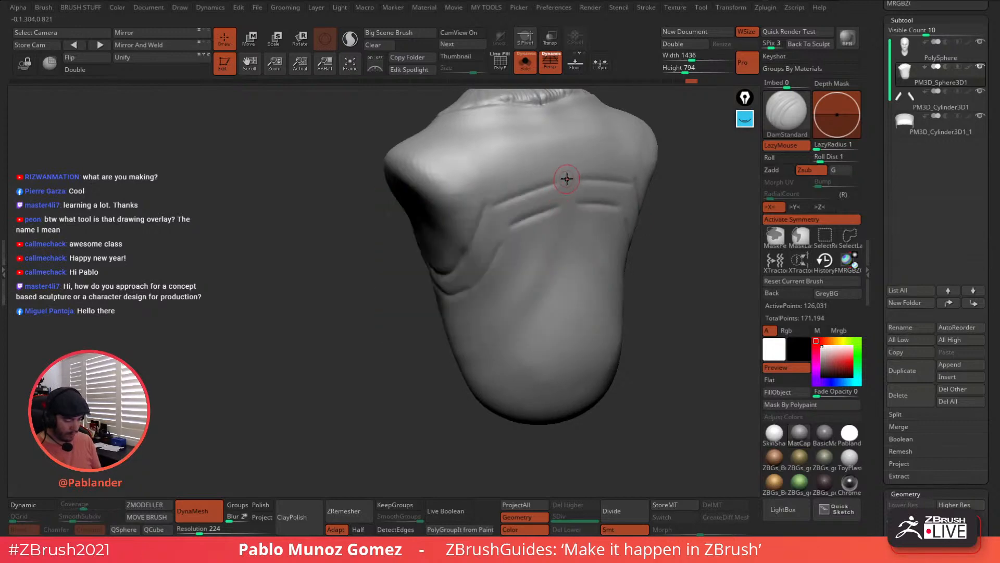
left_click_drag(567, 178, 485, 210)
mouse_move(571, 199)
left_mouse_down()
mouse_move(504, 229)
mouse_move(465, 293)
left_mouse_up()
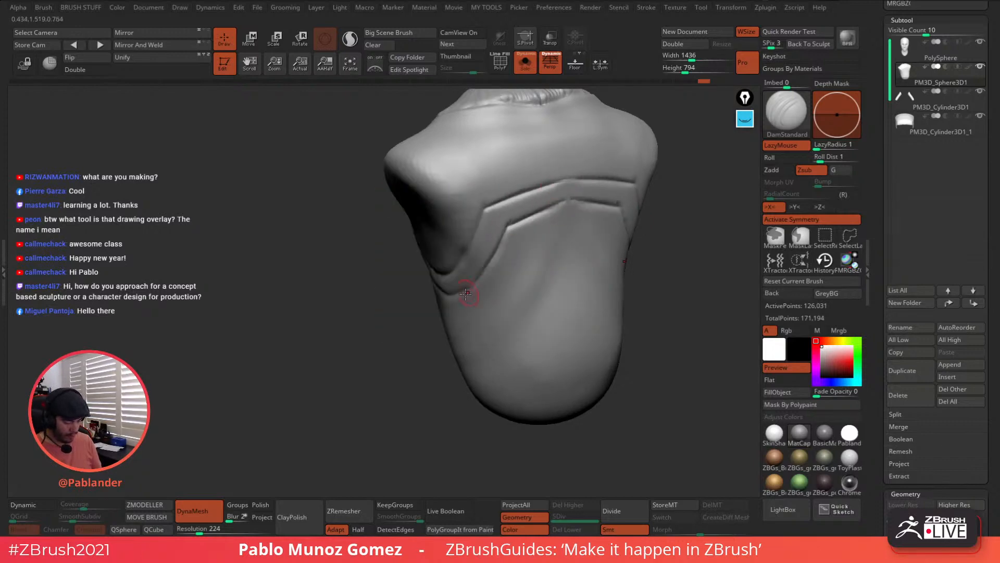
Deepen the double seams around the sides of the torso and up the chest toward the inner collar
right_click_drag(503, 270, 555, 247)
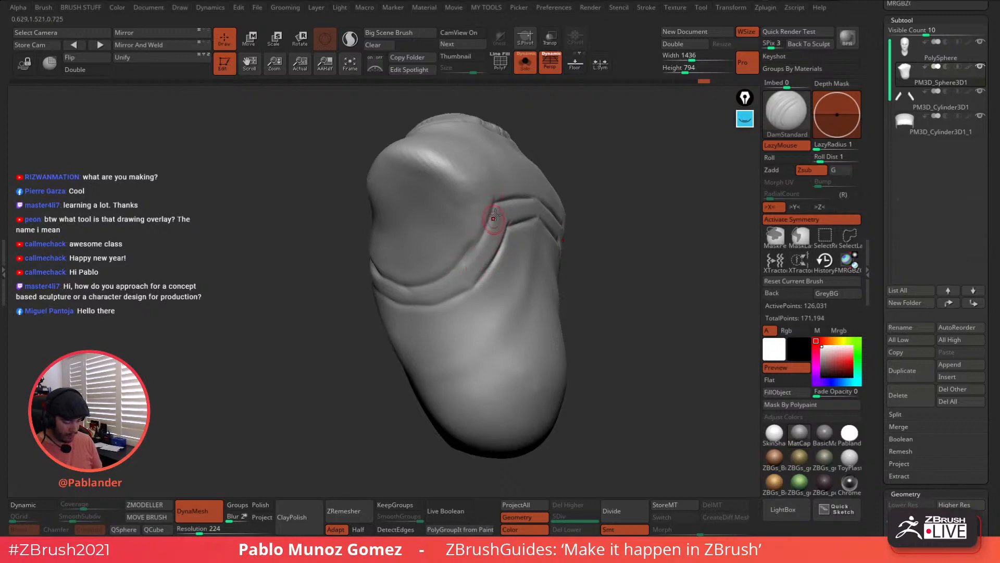
mouse_move(473, 250)
right_mouse_down()
mouse_move(511, 268)
mouse_move(531, 198)
mouse_move(529, 261)
mouse_move(415, 290)
mouse_move(424, 216)
right_mouse_up()
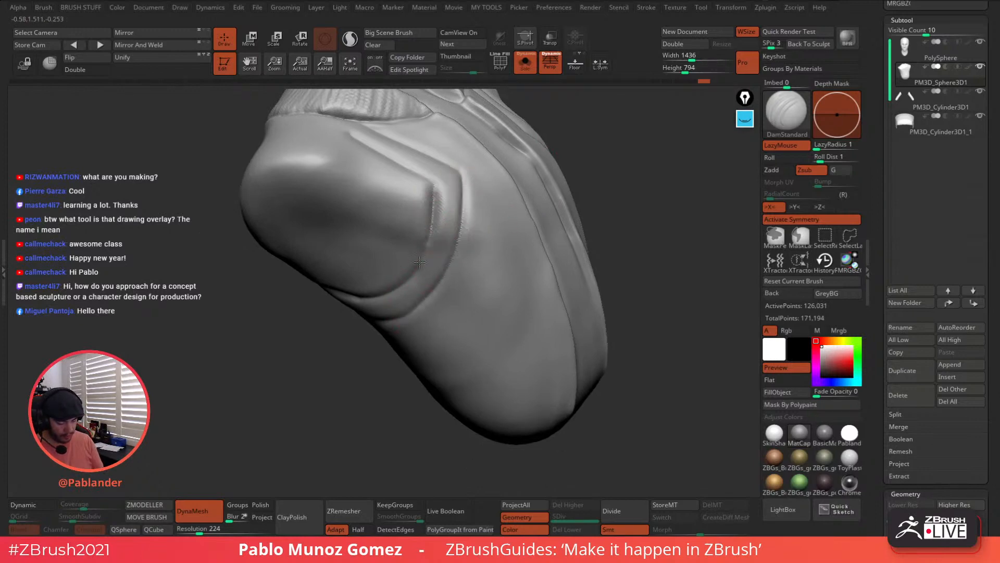
mouse_move(423, 252)
right_mouse_down()
mouse_move(492, 274)
mouse_move(536, 227)
mouse_move(467, 282)
mouse_move(411, 276)
mouse_move(420, 274)
right_mouse_up()
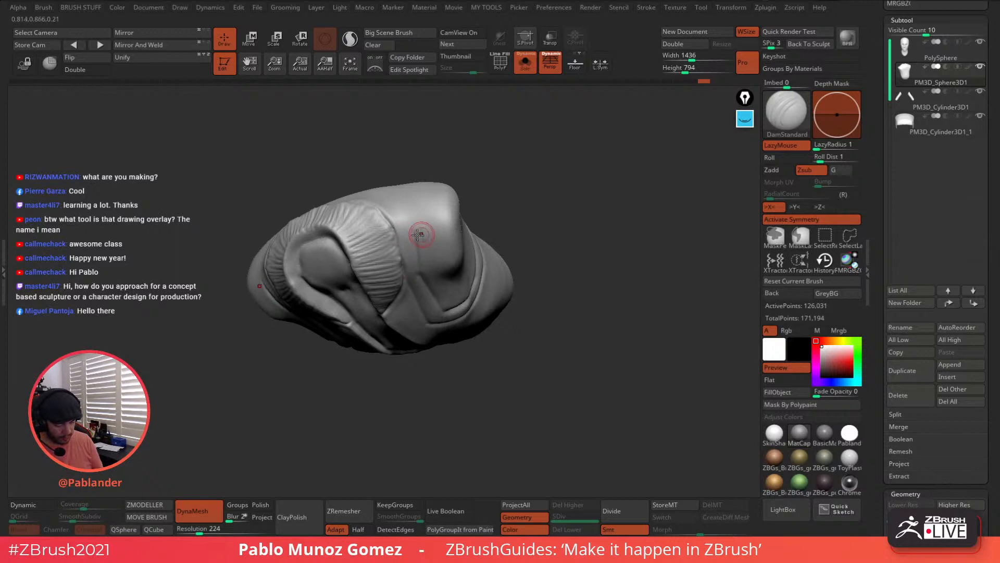
mouse_move(402, 231)
right_mouse_down()
mouse_move(419, 236)
mouse_move(411, 239)
right_mouse_up()
right_click_drag(415, 298, 423, 252)
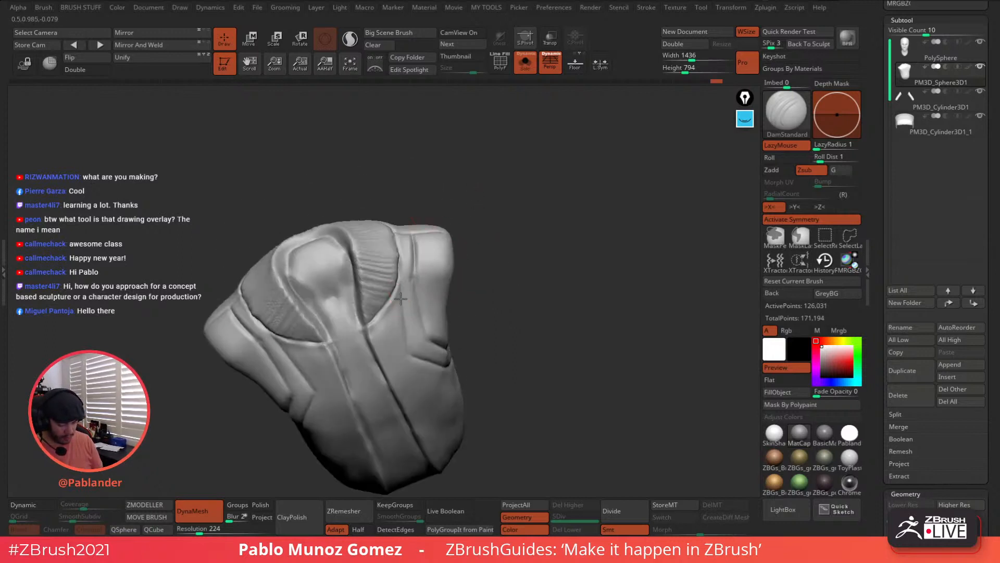
left_click_drag(401, 298, 409, 367)
right_click_drag(448, 317, 508, 244)
right_click_drag(485, 296, 500, 200, "ctrl")
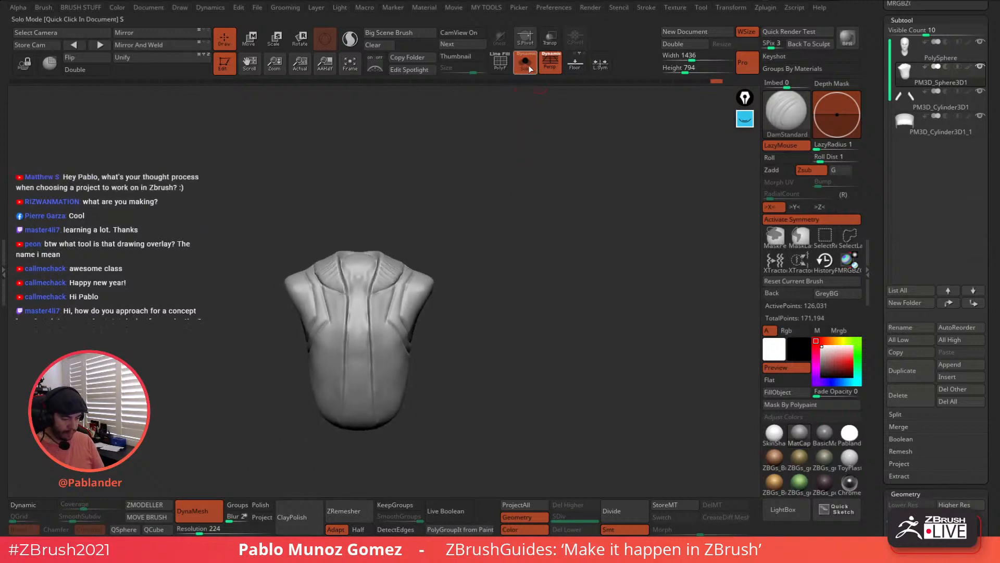
Show all the parts again and carve a seam over the top of the shoulders with DamStandard
left_click(527, 67)
right_click_drag(536, 234, 571, 235)
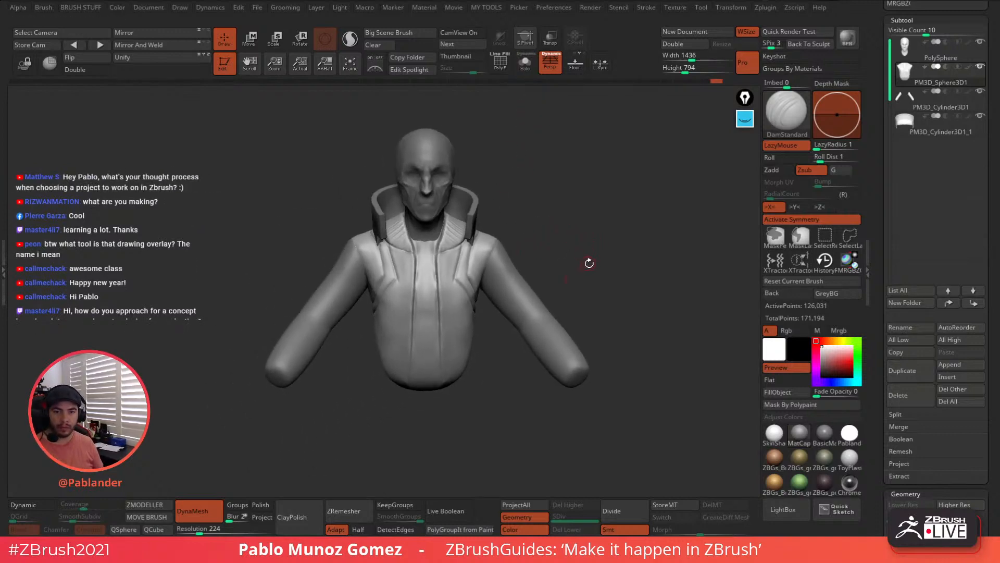
left_click_drag(589, 263, 582, 254)
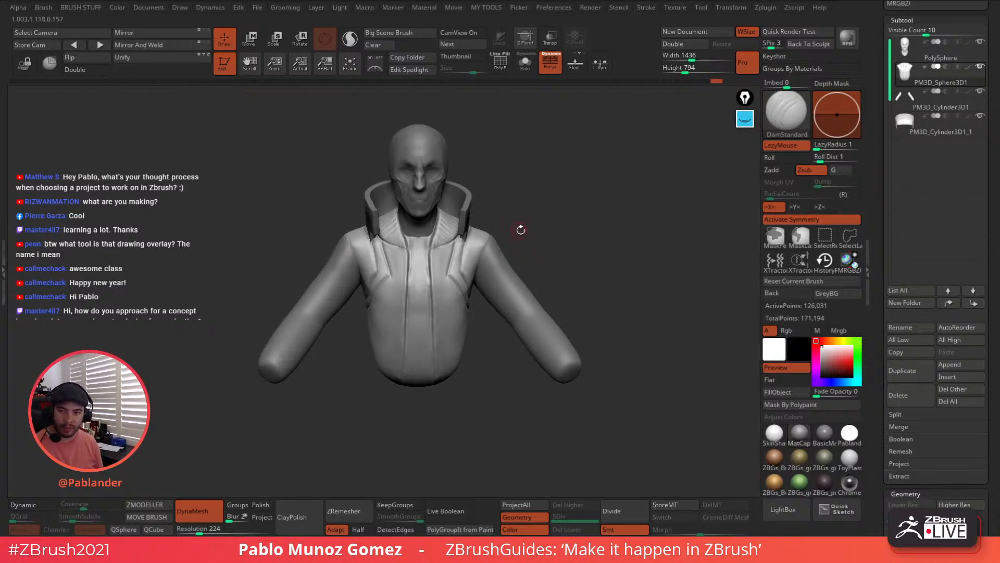
right_click_drag(482, 249, 505, 219)
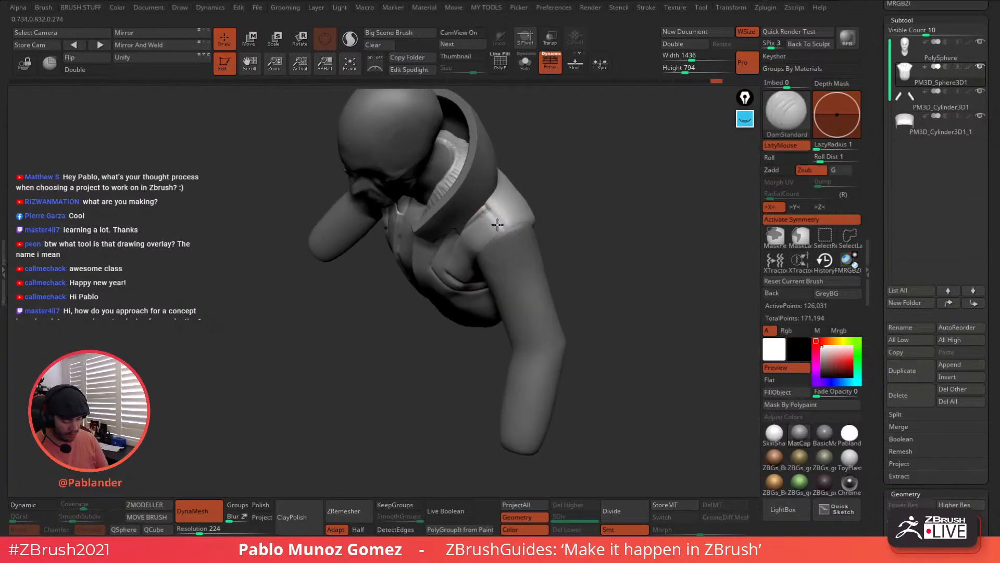
mouse_move(502, 216)
right_mouse_down()
mouse_move(469, 264)
mouse_move(515, 210)
right_mouse_up()
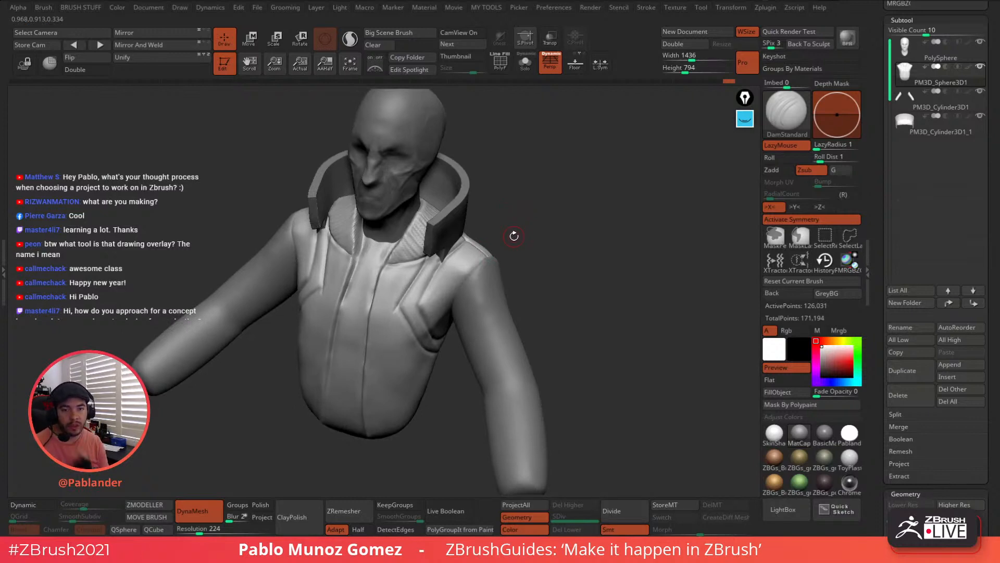
right_click_drag(535, 298, 508, 254)
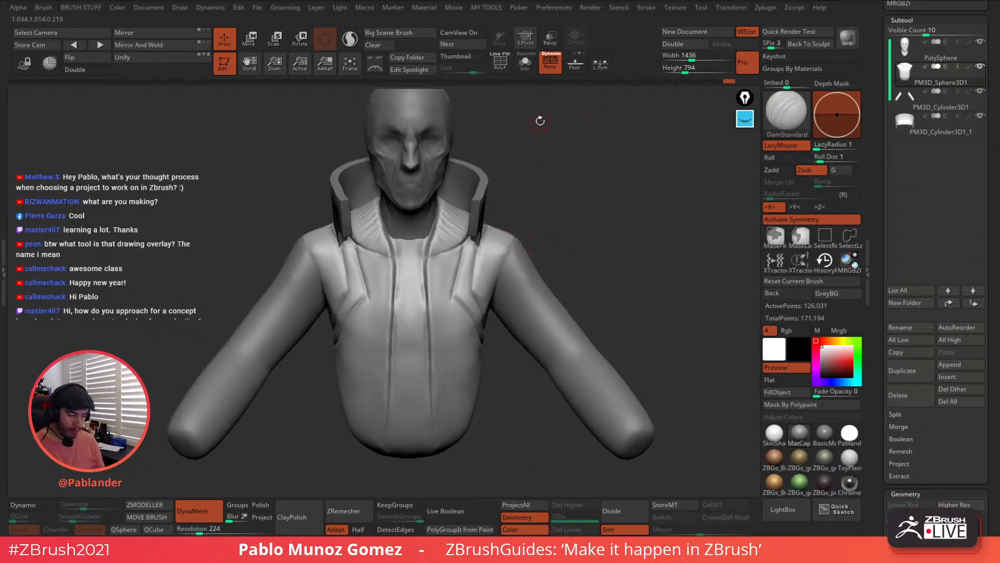
mouse_move(532, 211)
right_mouse_down()
mouse_move(529, 223)
mouse_move(544, 212)
right_mouse_up()
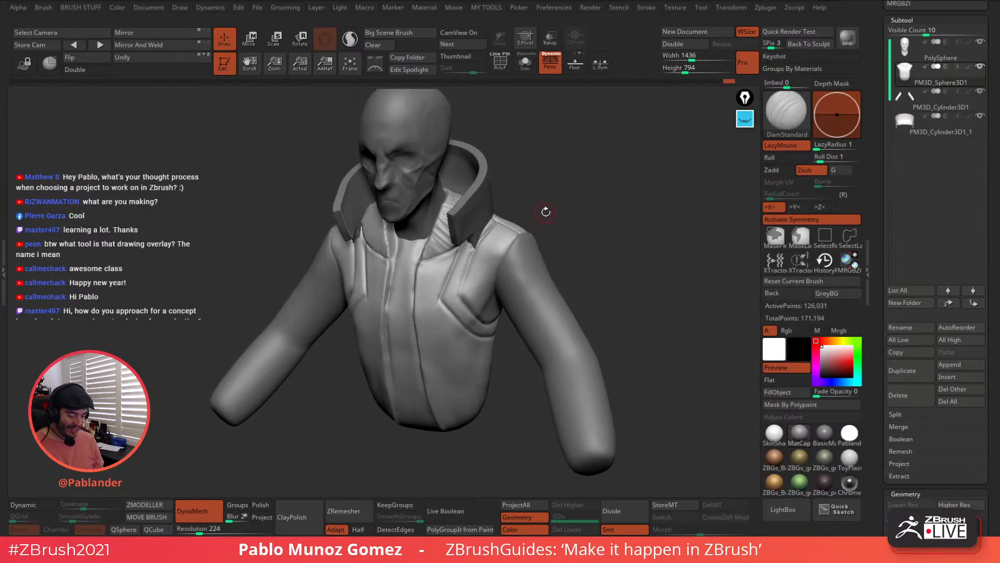
Reshape the outer collar's front edges and sides around the neck with the Move brush
left_click(490, 206, "alt")
key("b")
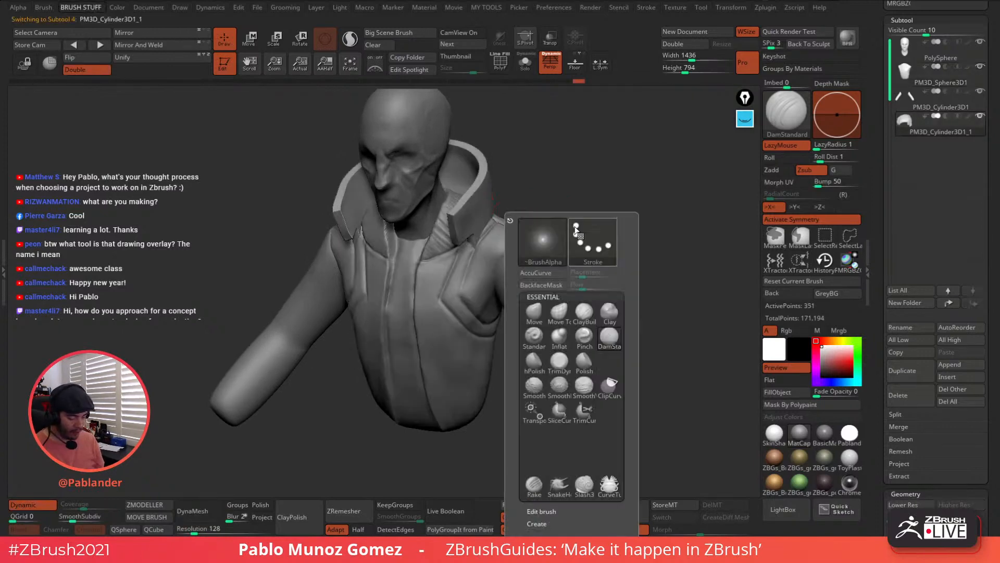
key("m")
key("v")
key("space")
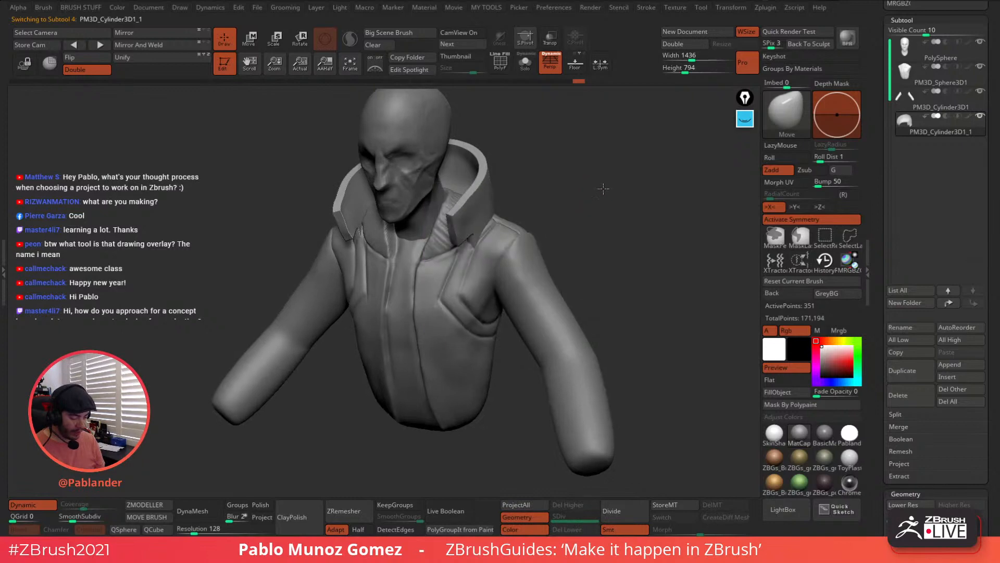
key("space")
left_click_drag(607, 188, 551, 204)
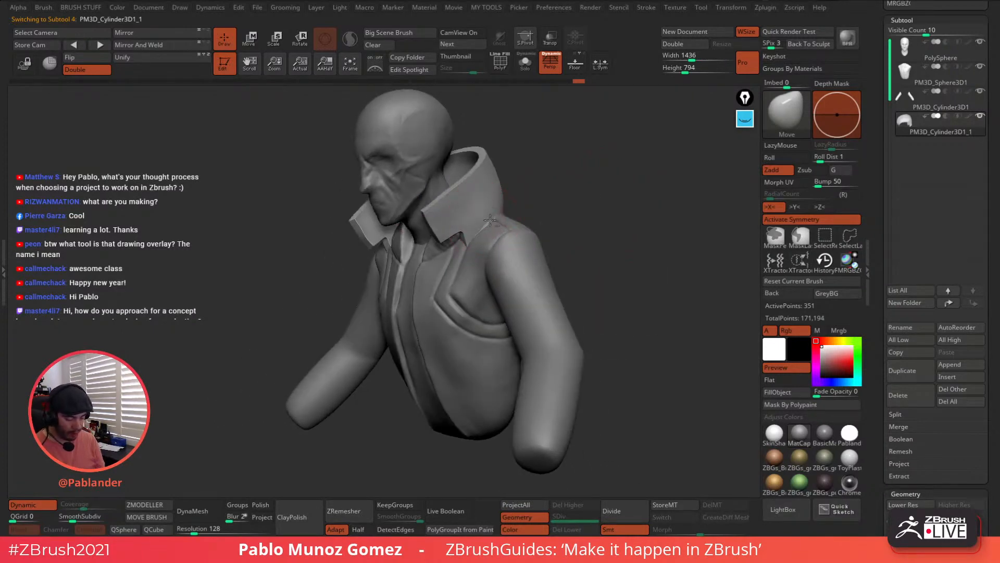
right_click_drag(492, 221, 459, 223)
right_click_drag(549, 206, 486, 218)
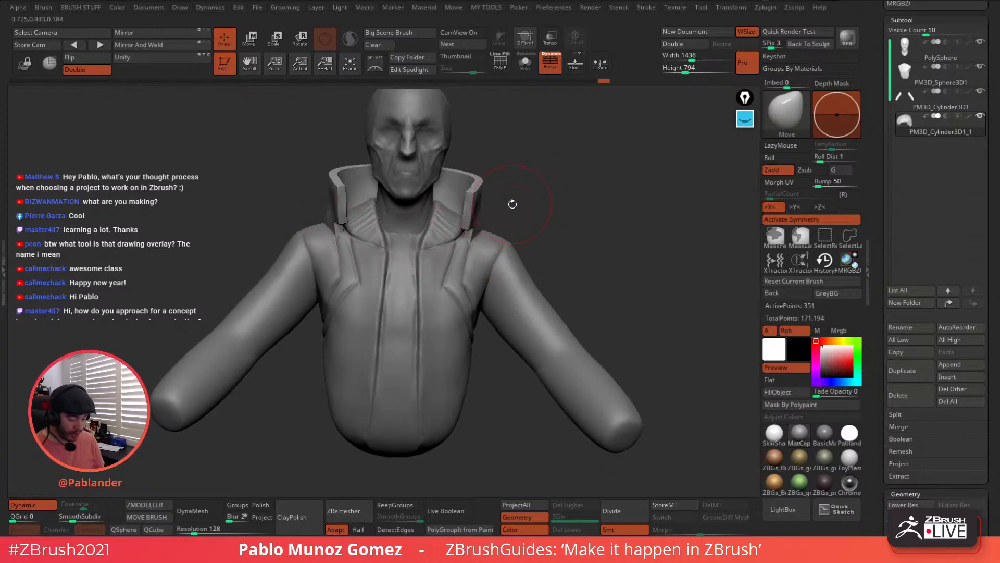
right_click_drag(513, 204, 477, 207)
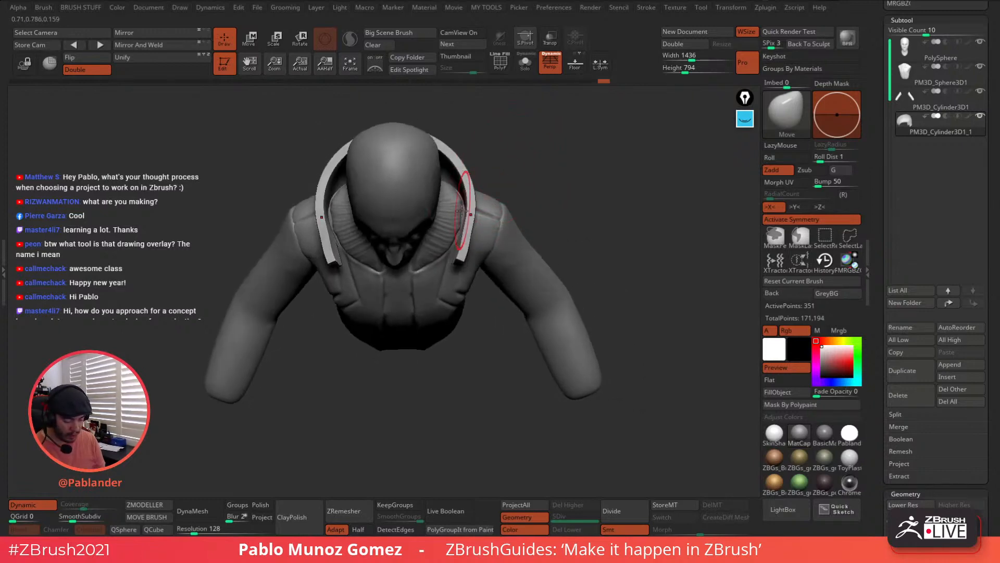
mouse_move(517, 154)
right_mouse_down()
mouse_move(495, 183)
mouse_move(517, 183)
mouse_move(474, 232)
mouse_move(491, 263)
mouse_move(472, 273)
mouse_move(472, 243)
mouse_move(454, 232)
mouse_move(450, 244)
right_mouse_up()
Adjust the jacket's shoulders and inner collar beneath the outer collar with the Move brush
left_click(500, 213, "alt")
right_click(455, 238)
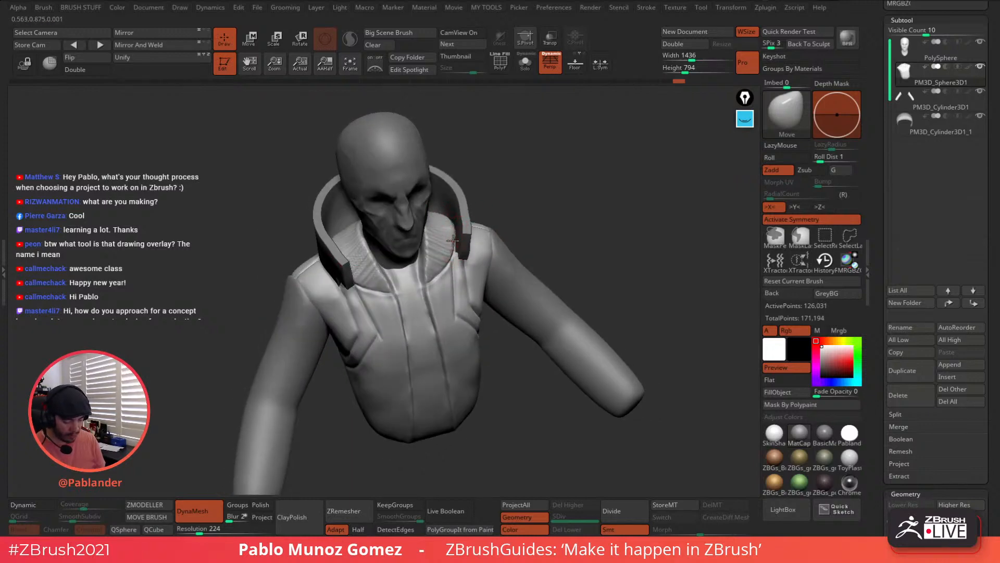
right_click_drag(454, 247, 451, 258)
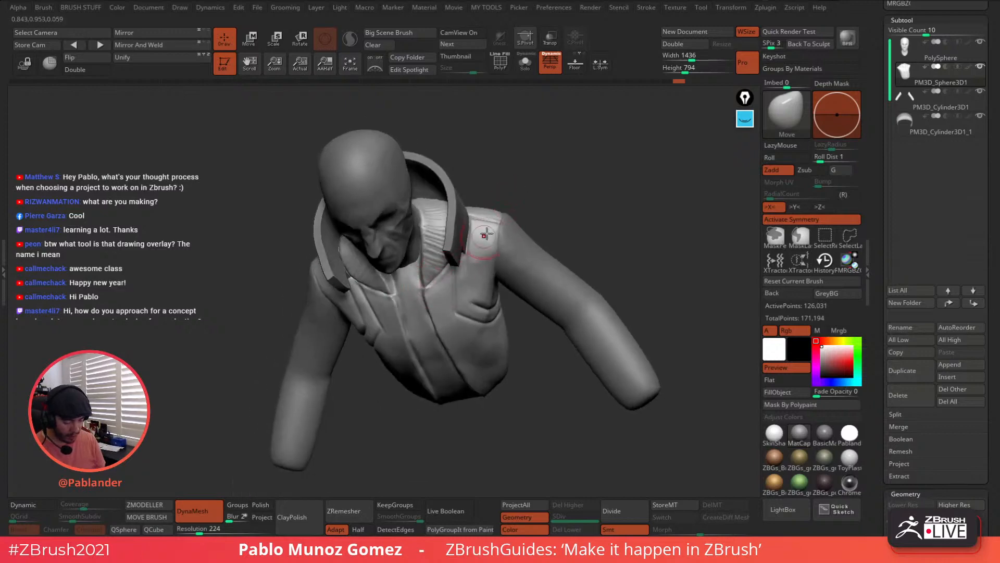
right_click_drag(575, 229, 576, 196, "shift")
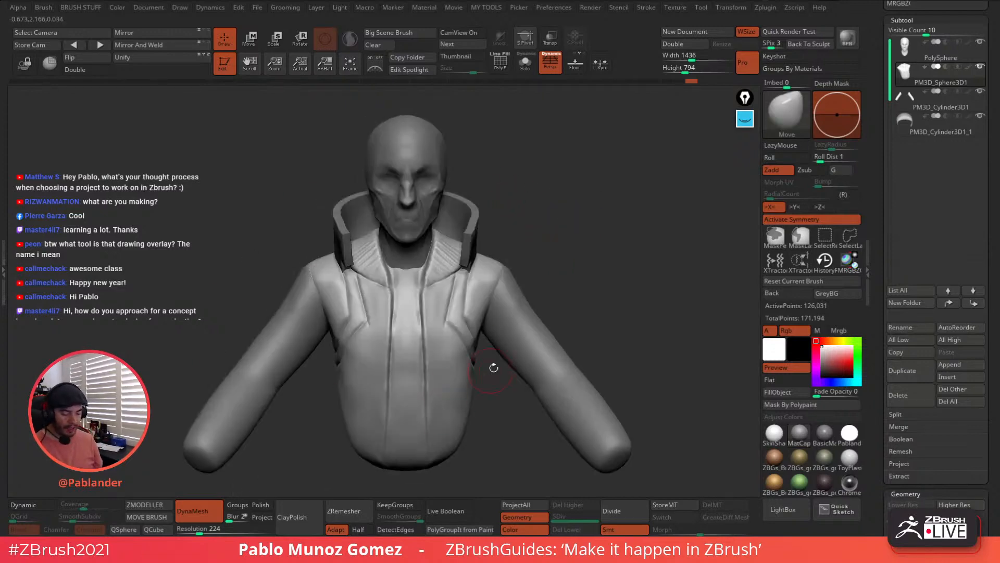
Select the outer collar and flatten its outer surface across the back with the TrimDynamic brush
right_click_drag(567, 296, 556, 294, "ctrl")
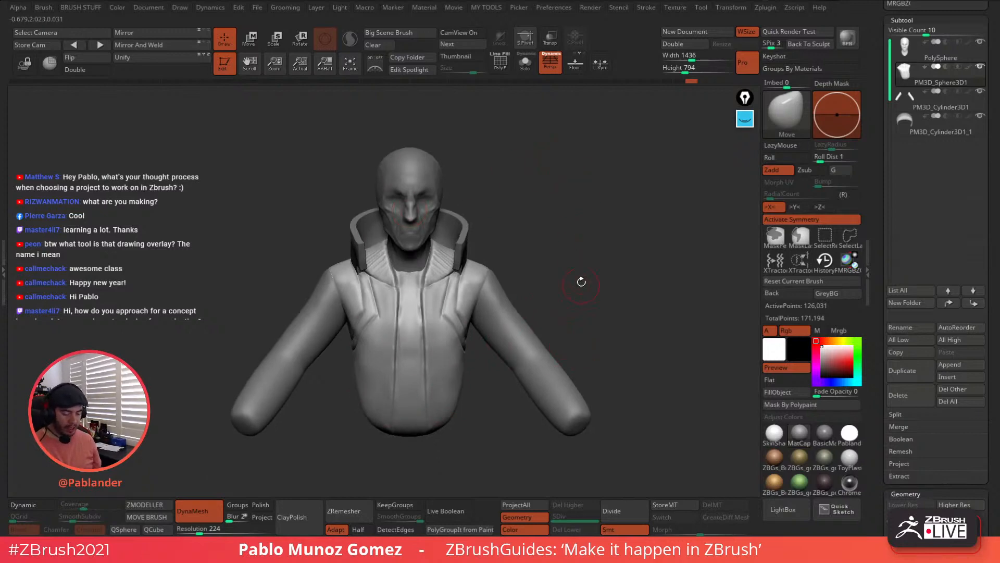
right_click_drag(581, 282, 525, 238)
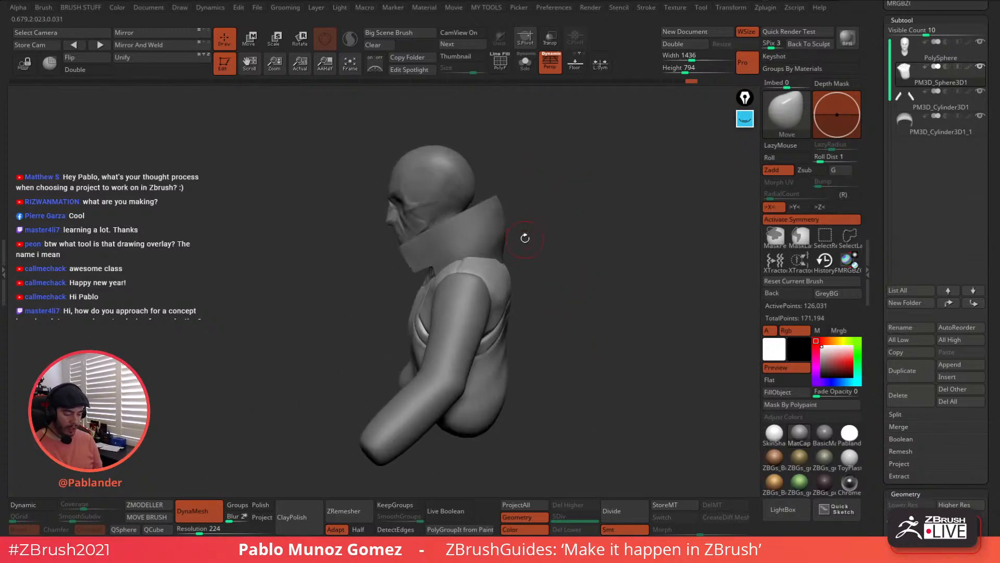
key("m")
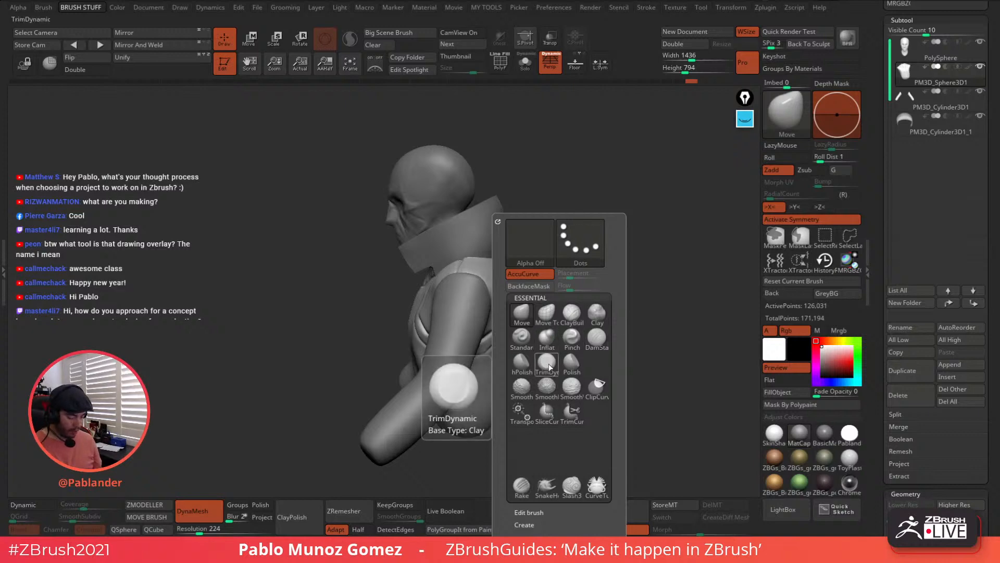
key("space")
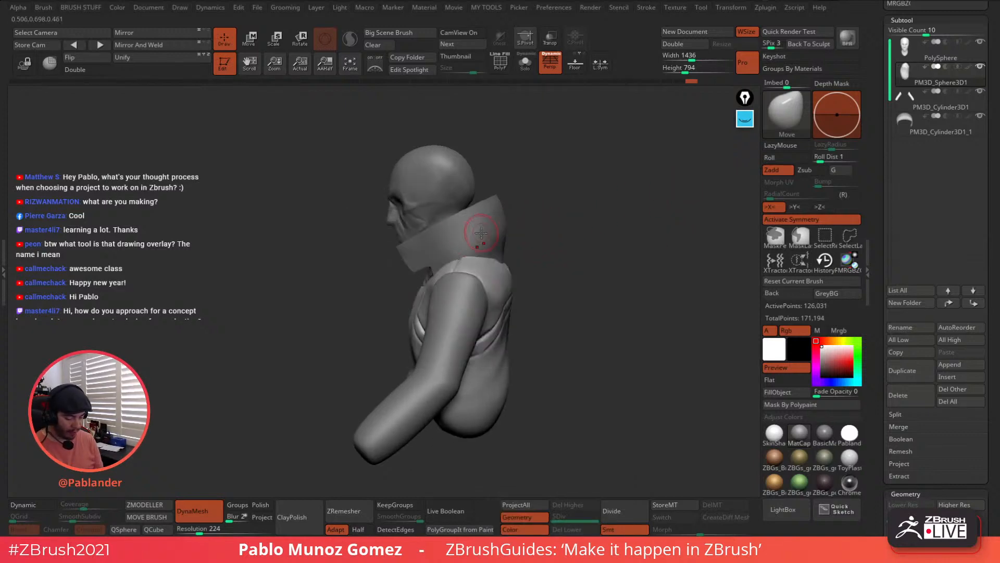
key("space")
right_click_drag(542, 211, 497, 217)
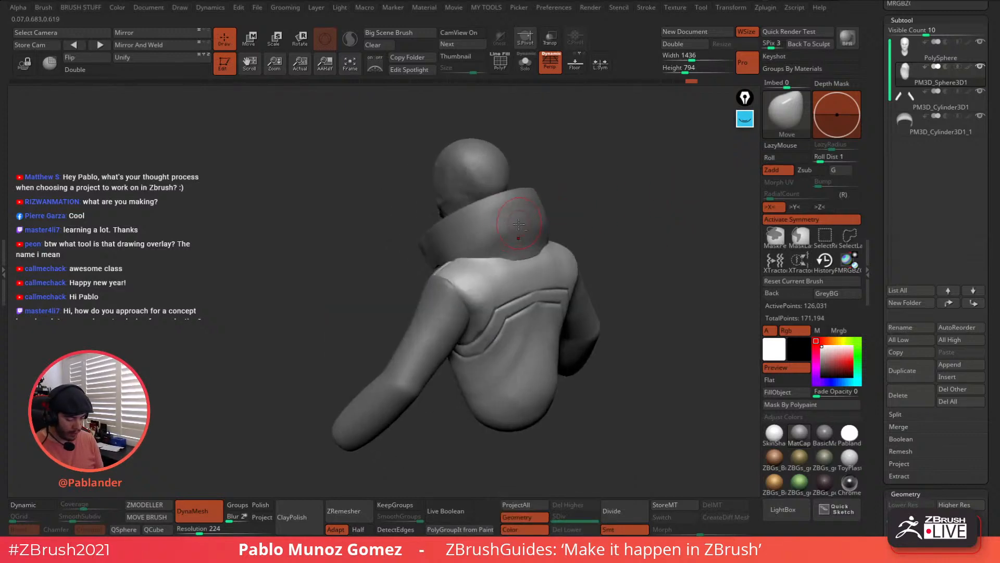
left_click(519, 224, "alt")
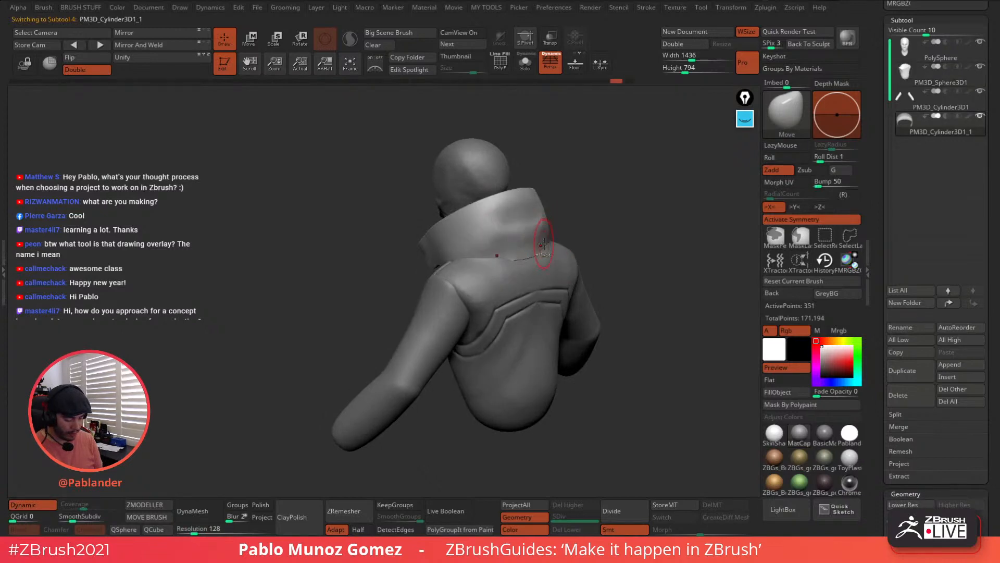
key("b")
key("t")
key("d")
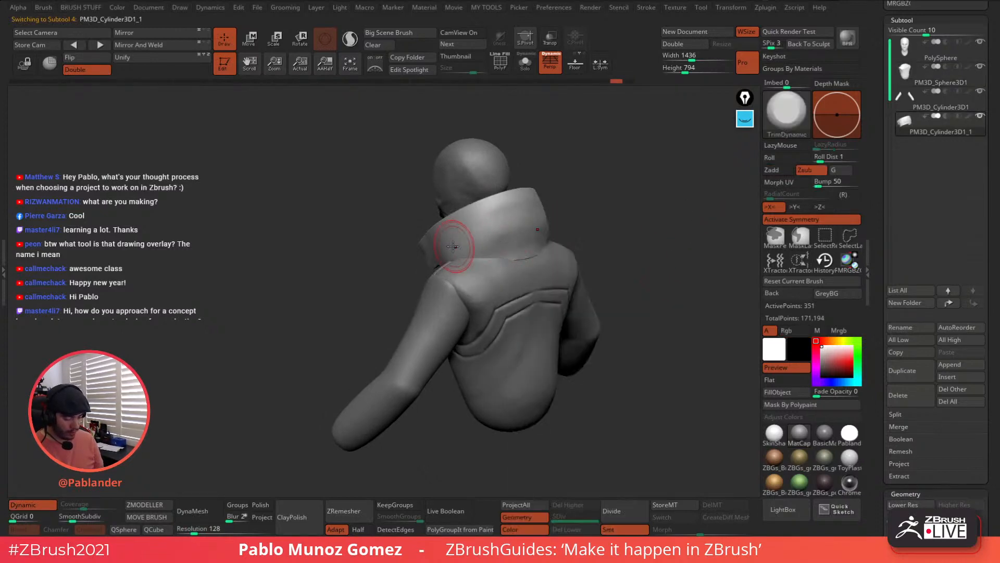
left_click_drag(452, 245, 542, 213)
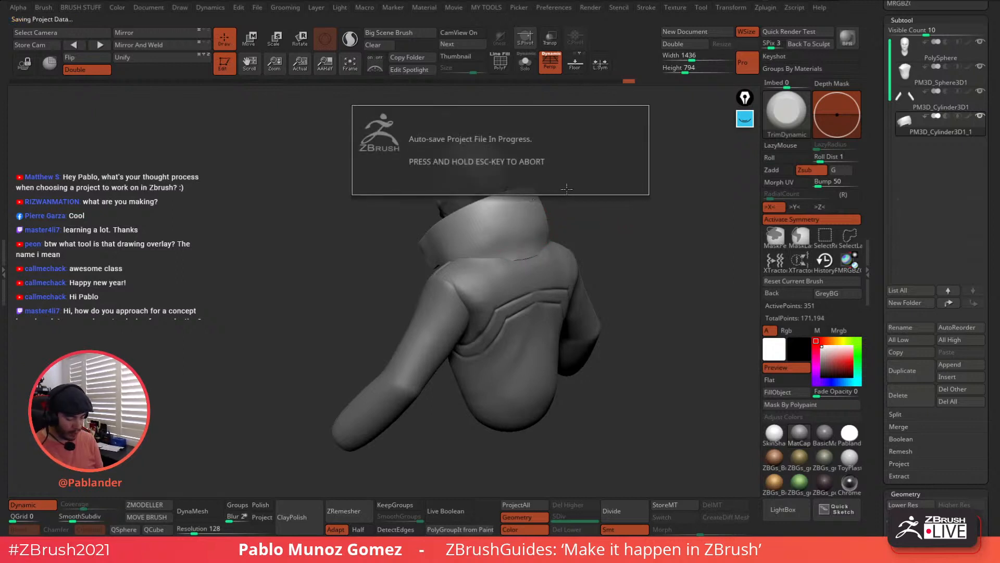
Continue planing the sides and back of the outer collar with TrimDynamic from several angles
left_click_drag(572, 255, 572, 255)
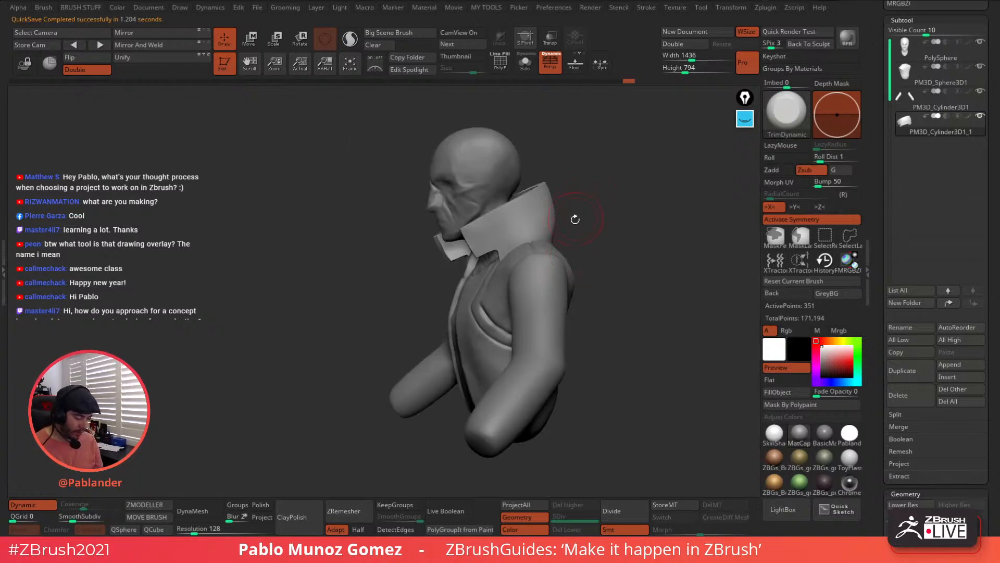
left_click_drag(602, 204, 554, 224)
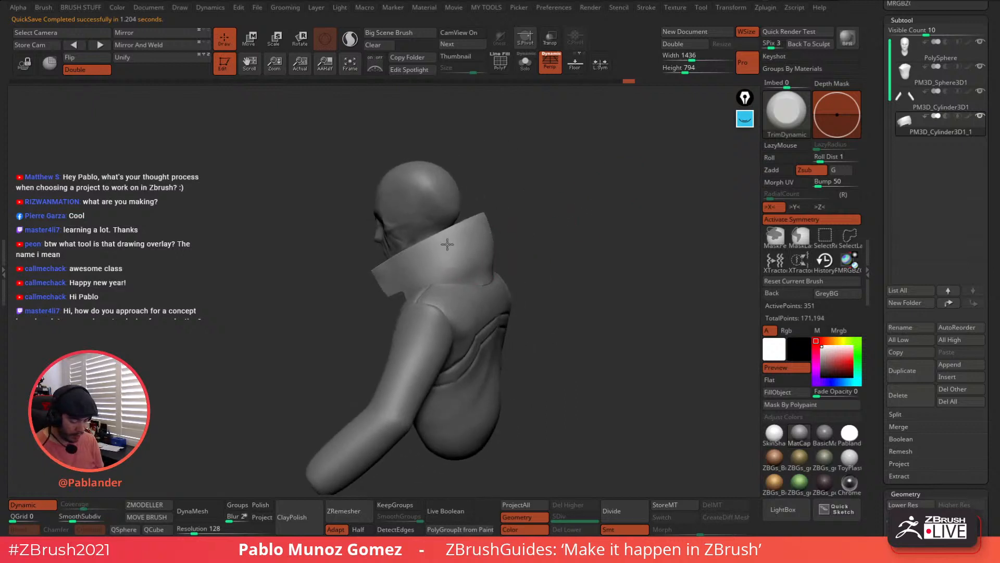
left_click_drag(530, 223, 554, 237)
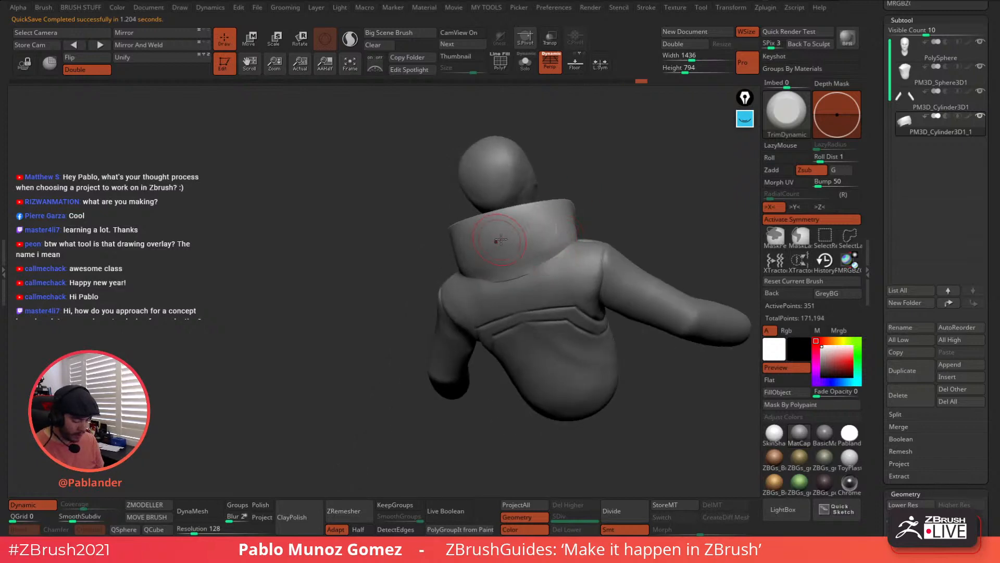
right_click_drag(555, 217, 476, 269, "alt")
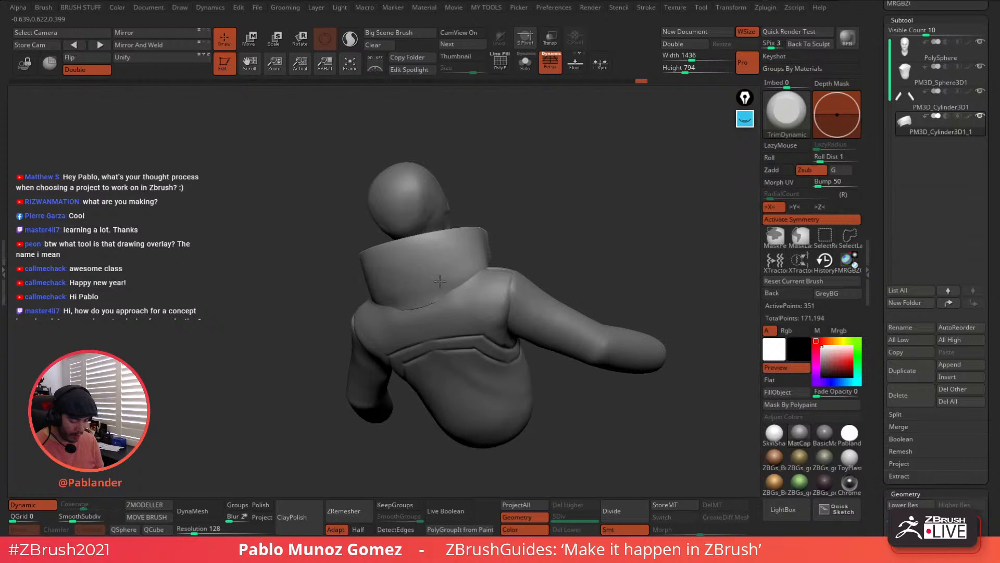
right_click_drag(407, 287, 365, 281)
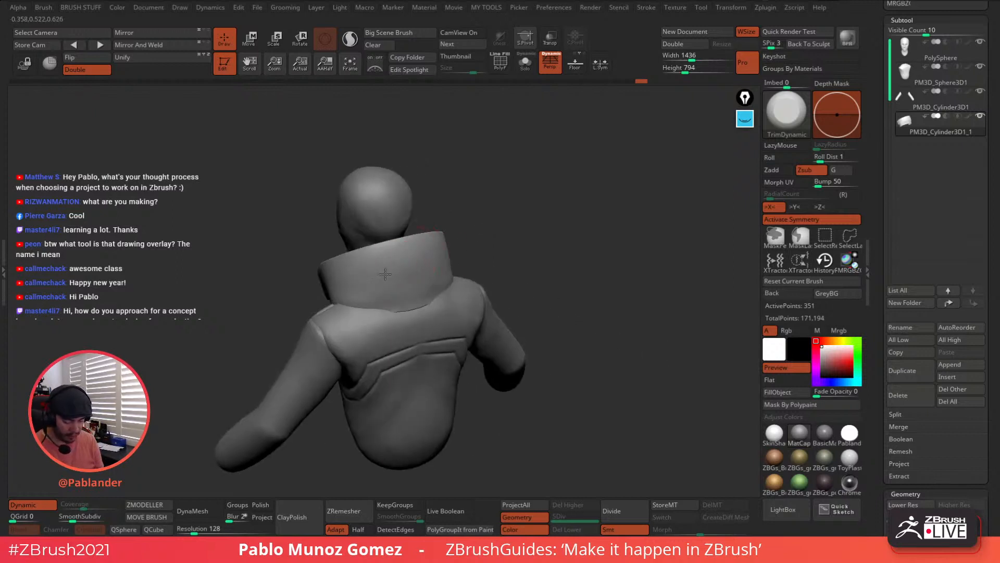
mouse_move(526, 216)
left_mouse_down()
mouse_move(482, 224)
mouse_move(546, 204)
mouse_move(521, 239)
left_mouse_up()
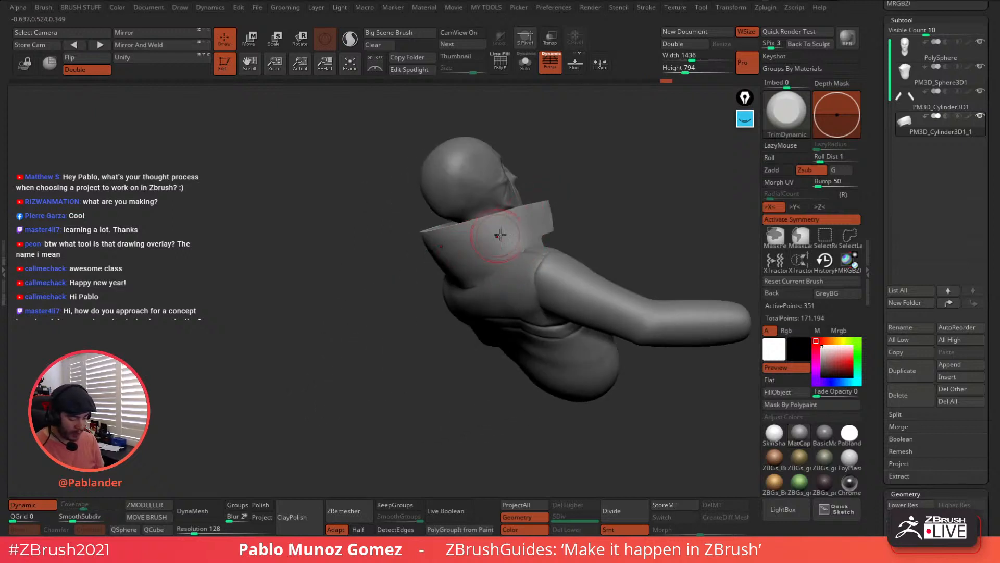
left_click_drag(494, 246, 486, 232)
mouse_move(478, 249)
left_mouse_down()
mouse_move(427, 267)
mouse_move(493, 249)
left_mouse_up()
Pull the jacket's upper back up against the base of the outer collar with a larger Move brush
key("b")
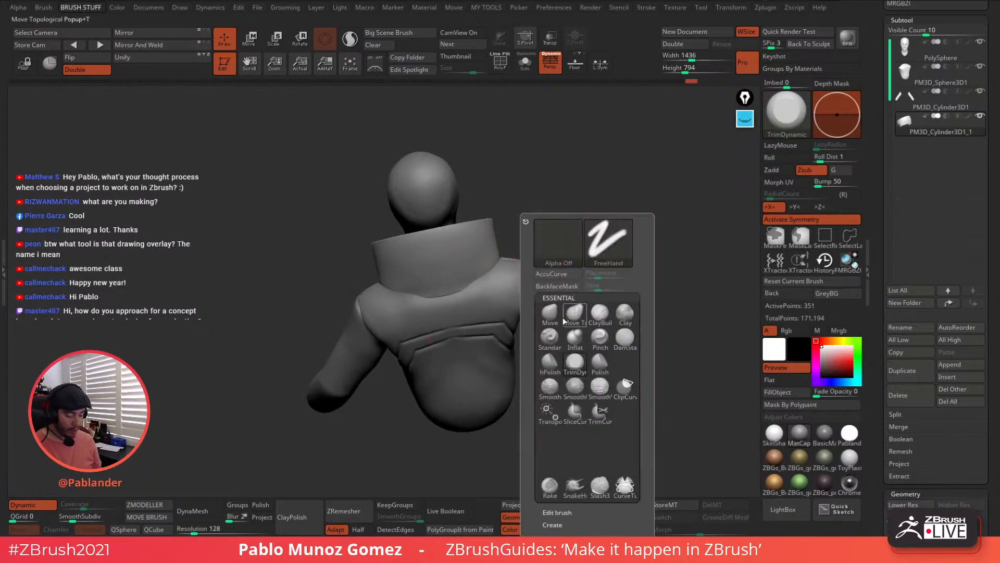
key("m")
key("v")
key("space")
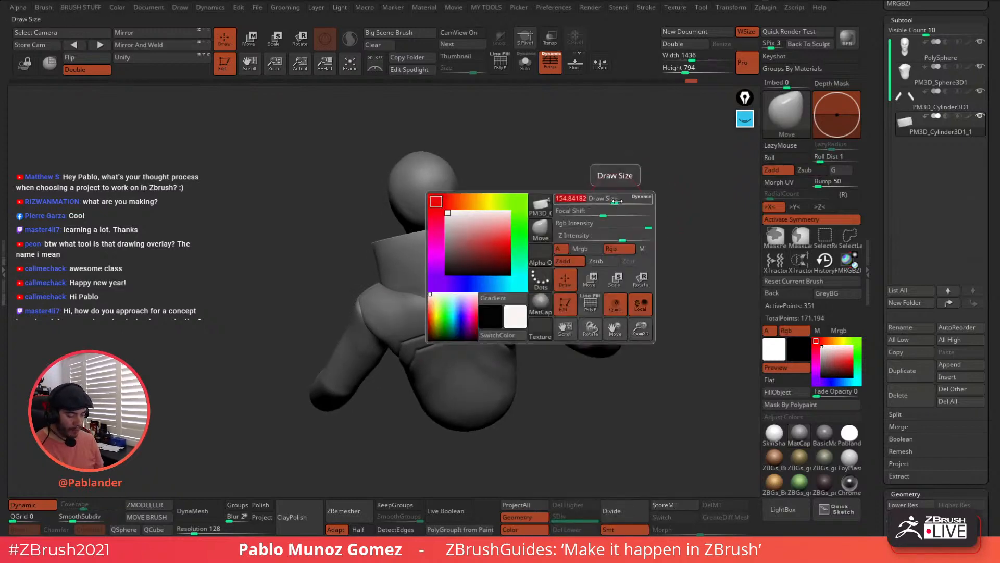
key("space")
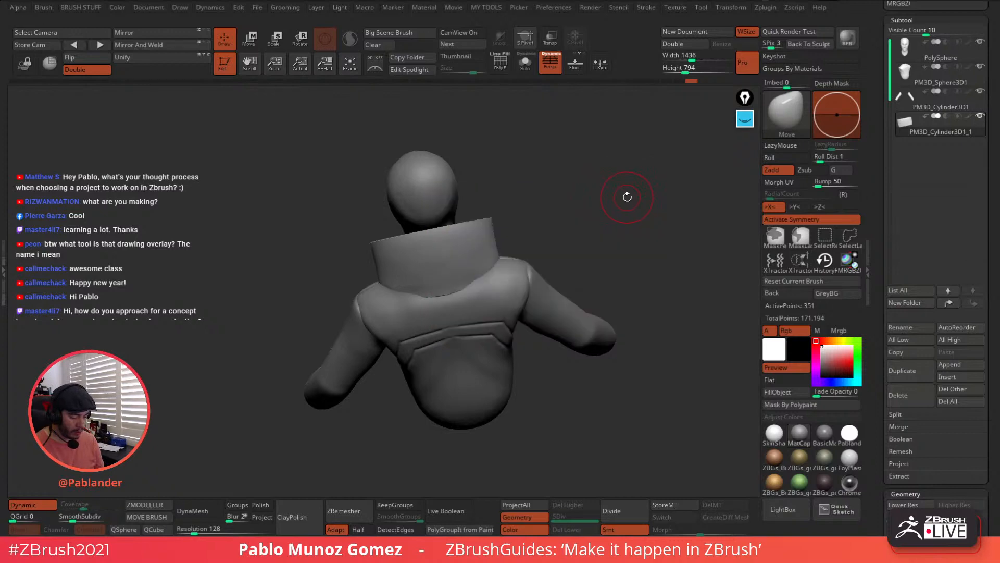
key("space")
mouse_move(623, 196)
left_mouse_down()
mouse_move(604, 214)
mouse_move(599, 190)
left_mouse_up()
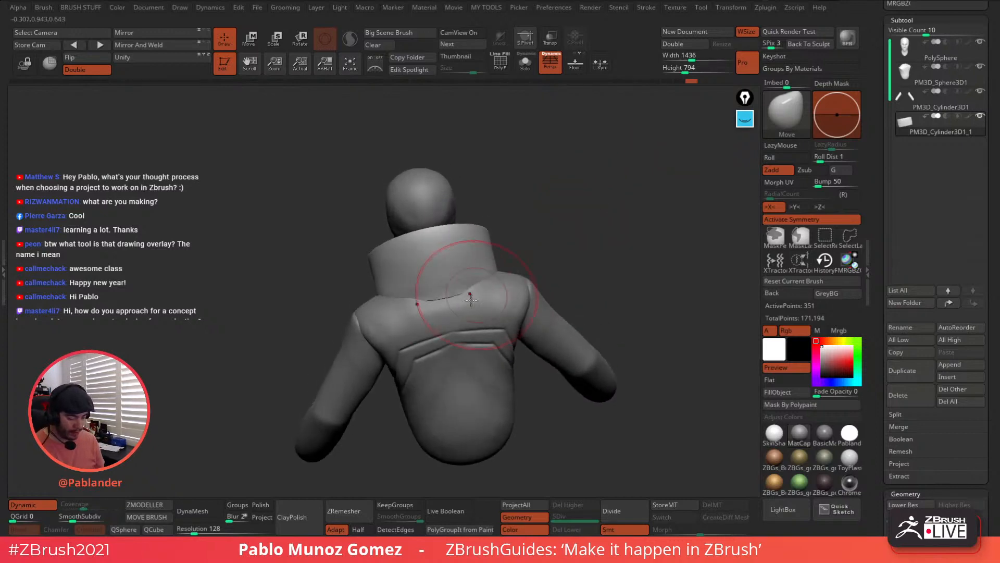
left_click(460, 300, "alt")
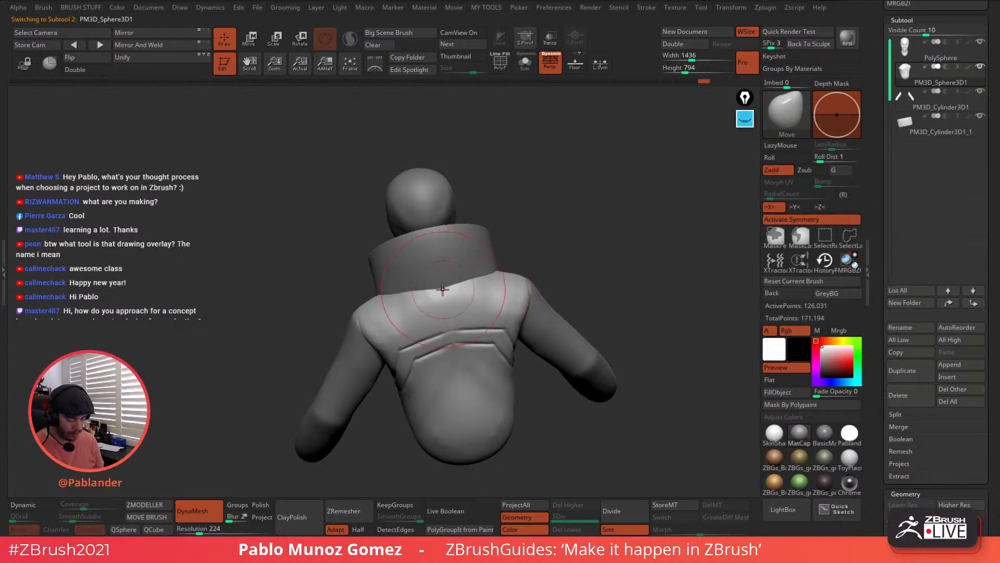
mouse_move(480, 280)
left_mouse_down()
mouse_move(492, 266)
mouse_move(447, 268)
mouse_move(474, 271)
left_mouse_up()
Isolate the jacket, reshape its shoulder line from behind with the Move brush, and show all the parts again
left_click(525, 63)
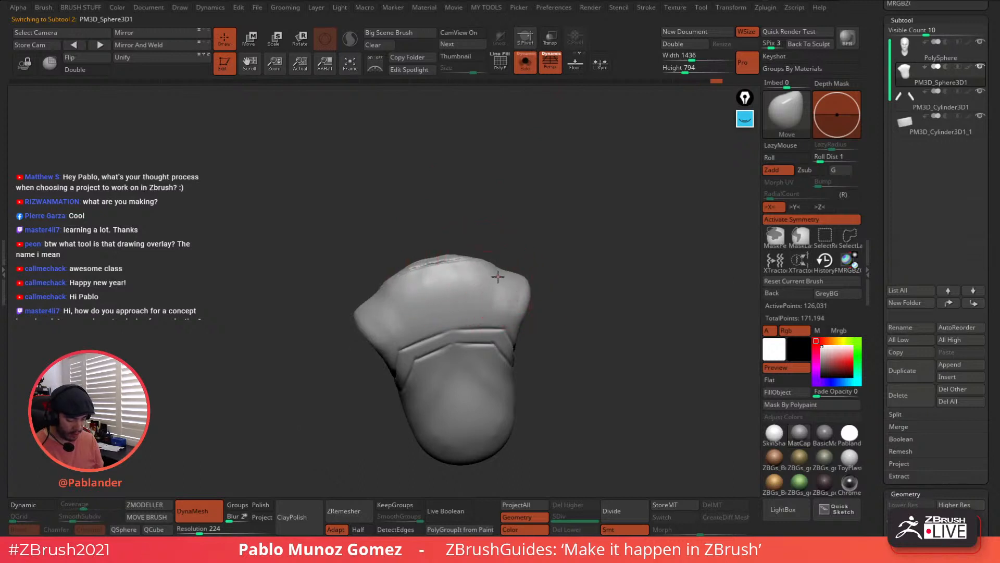
key("space")
key("space")
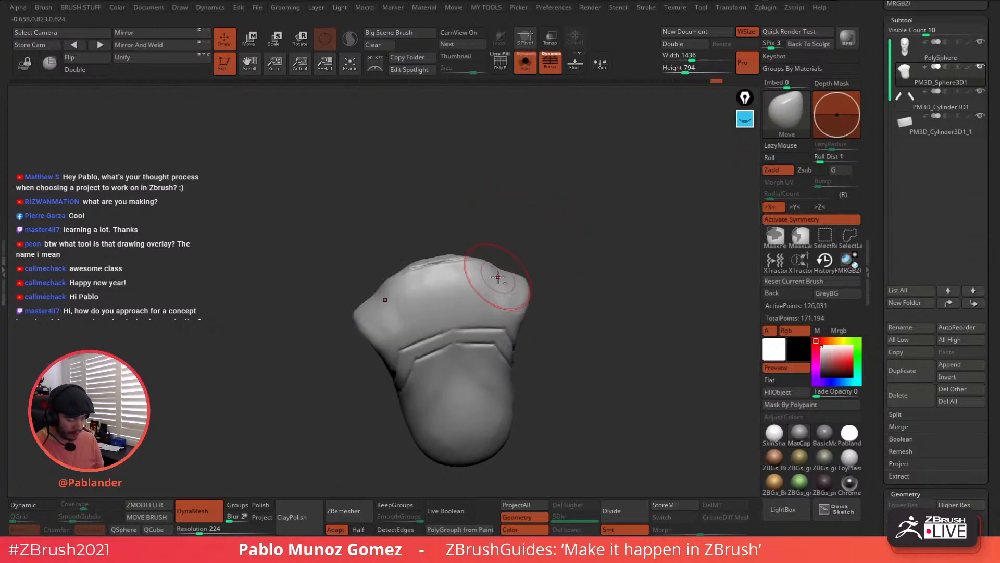
left_click(516, 69)
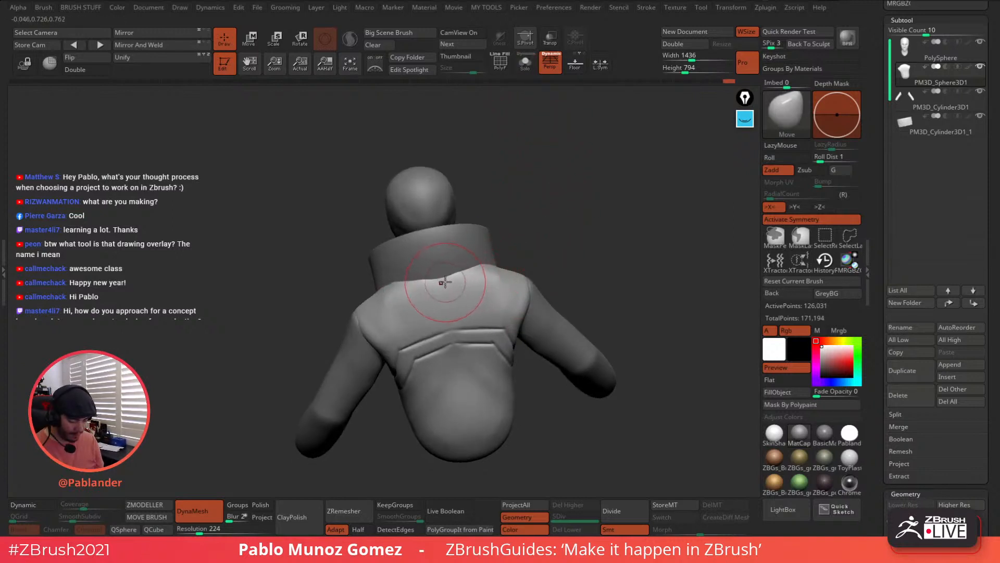
Smooth the jacket's upper back and adjust its profile where it meets the outer collar
left_click_drag(469, 272, 418, 284, "shift")
right_click_drag(418, 285, 477, 292)
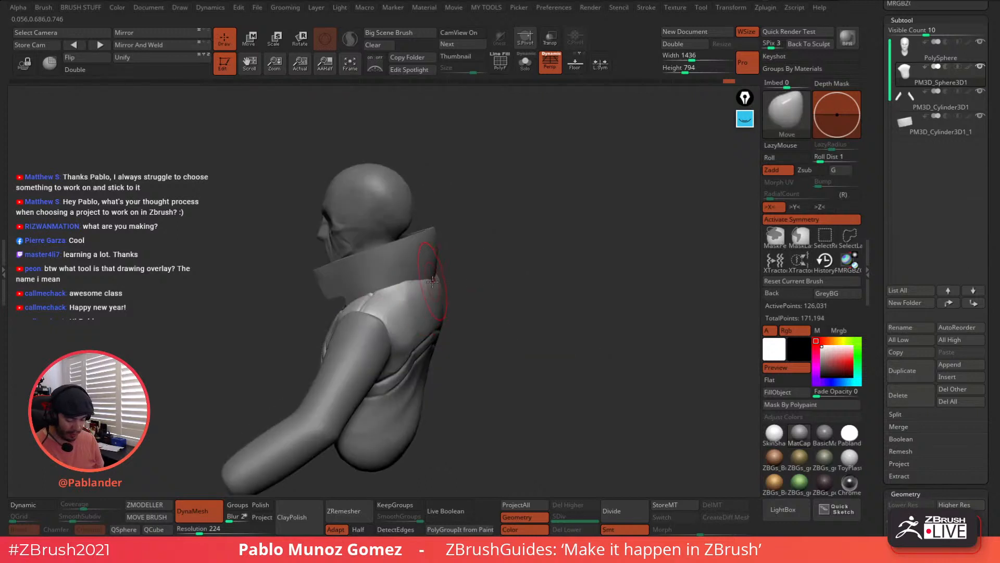
left_click_drag(431, 280, 407, 282)
right_click_drag(496, 275, 464, 247)
left_click_drag(403, 258, 401, 258)
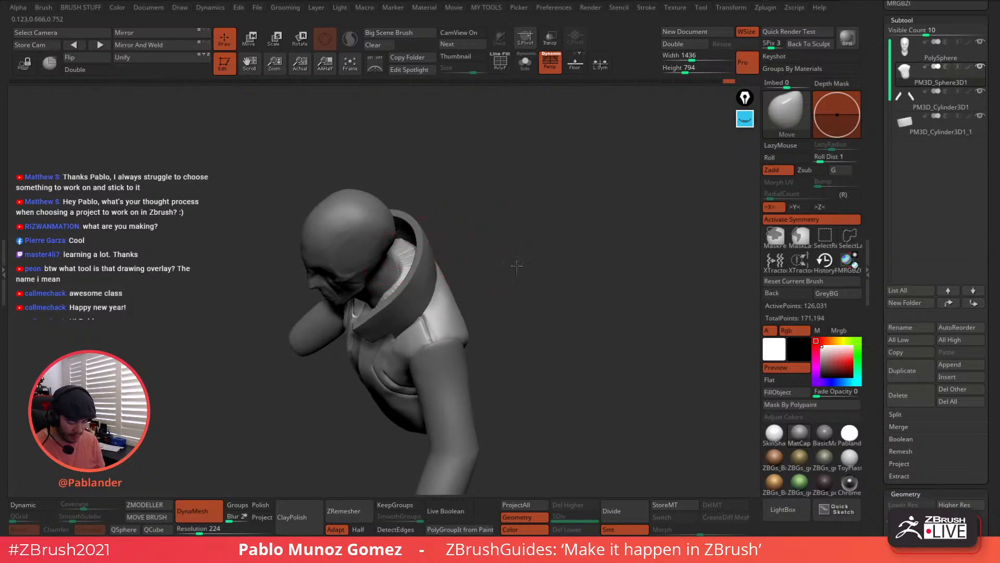
Carve creases on the front of the jacket's shoulders near the armholes with a small DamStandard brush
right_click_drag(517, 266, 551, 197)
right_click_drag(555, 293, 530, 257, "ctrl")
right_click_drag(538, 315, 553, 264, "alt")
right_click_drag(553, 263, 513, 353, "ctrl")
right_click_drag(557, 245, 576, 249, "alt")
mouse_move(576, 249)
right_mouse_down("ctrl")
mouse_move(556, 266)
mouse_move(543, 235)
right_mouse_up("ctrl")
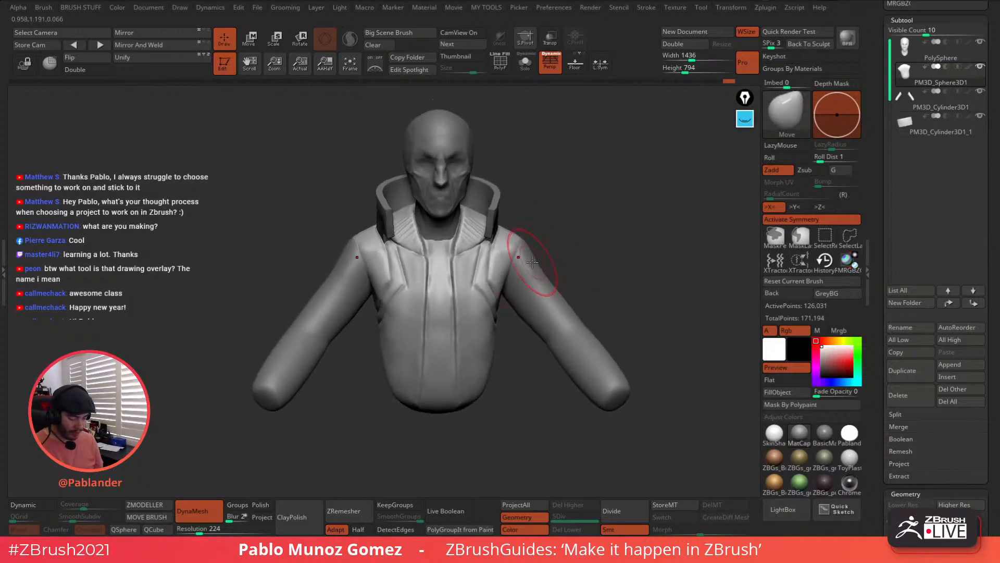
key("b")
key("d")
key("s")
key("space")
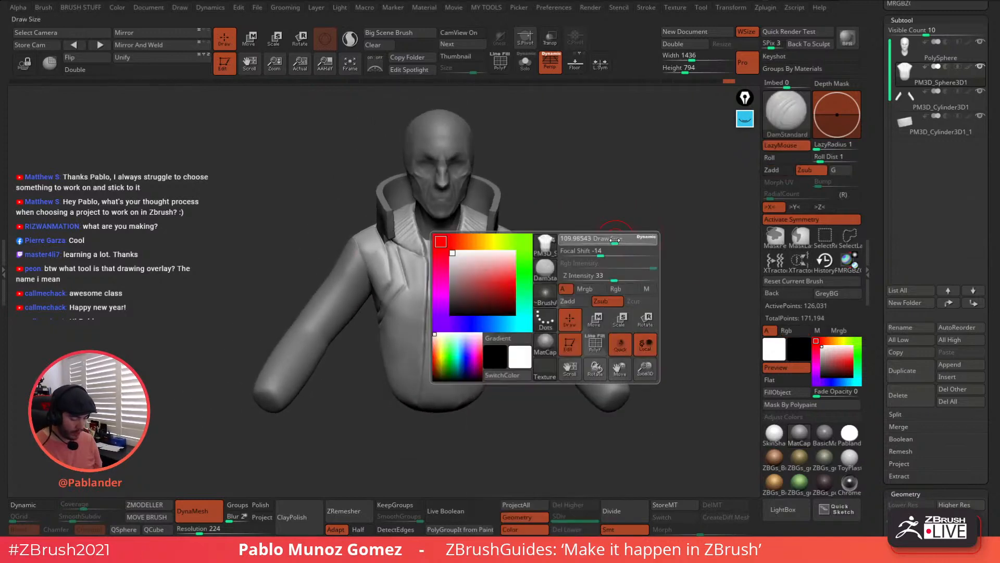
right_click_drag(515, 258, 451, 334)
key("space")
left_click_drag(525, 268, 518, 268)
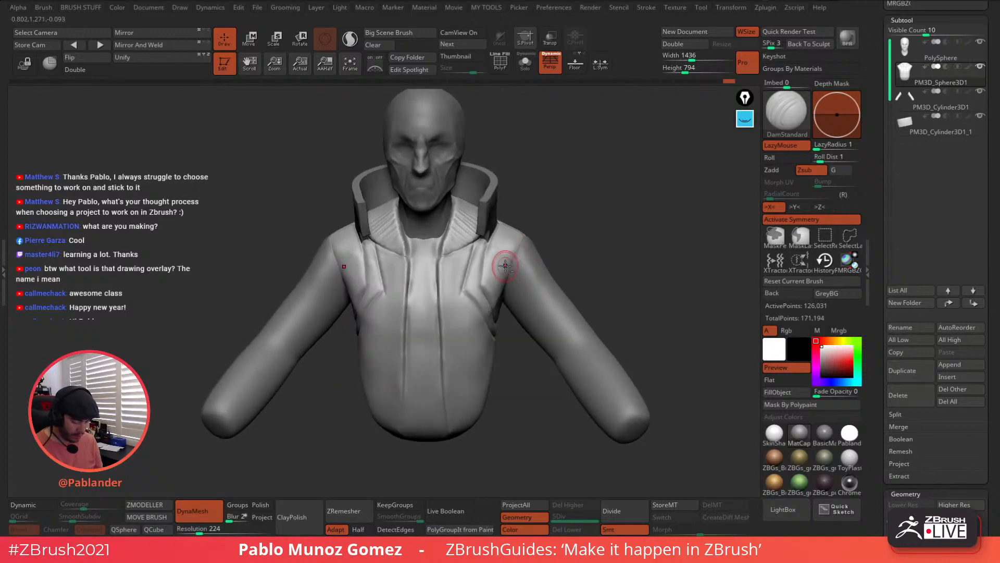
left_click_drag(516, 250, 496, 285)
right_click_drag(446, 315, 442, 321)
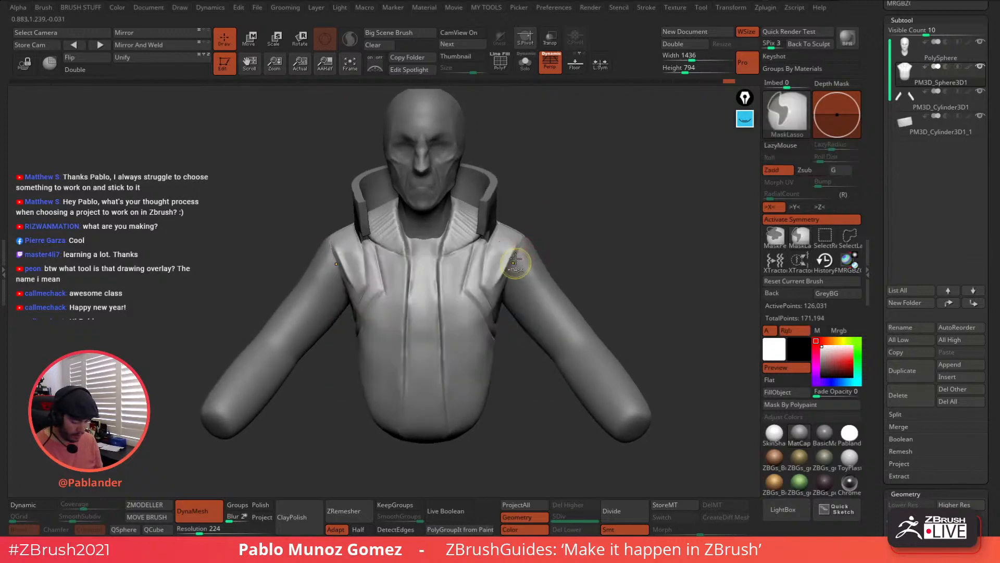
Undo the last shoulder crease and carve short folds beside the armholes again
key("ctrl+z")
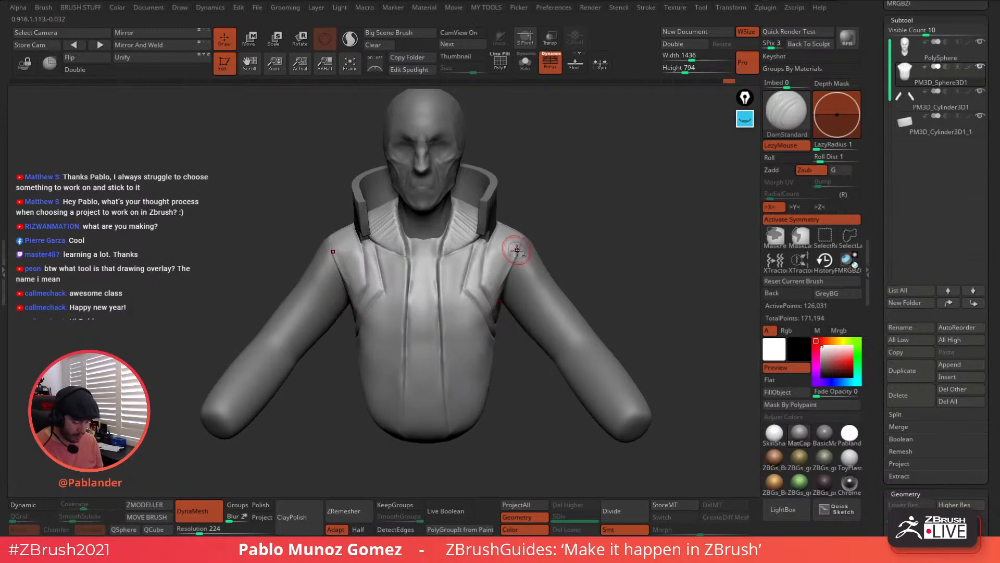
left_click(505, 247)
mouse_move(510, 259)
left_mouse_down()
mouse_move(486, 284)
mouse_move(508, 249)
left_mouse_up()
key("shift")
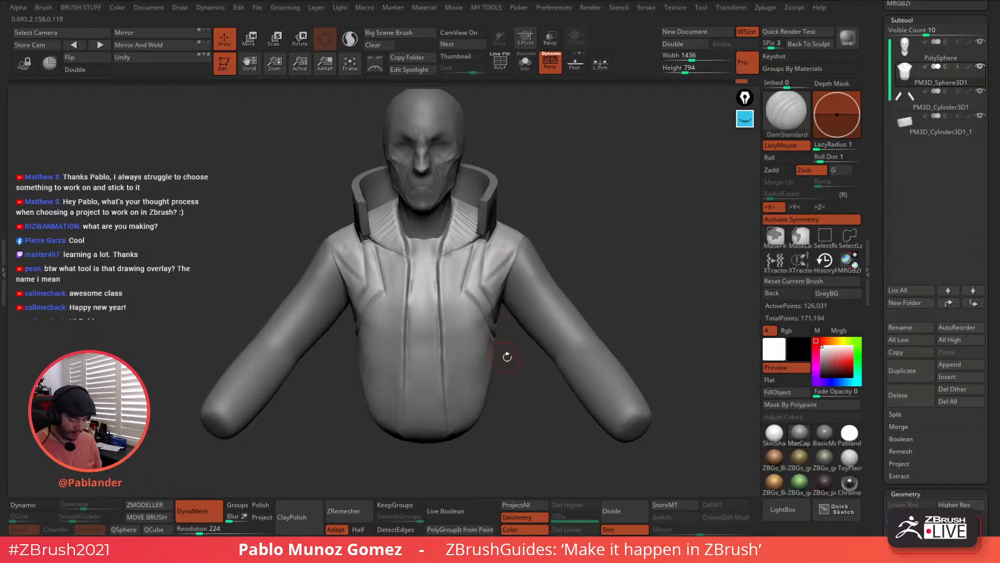
left_click_drag(507, 357, 515, 327)
right_click(508, 292)
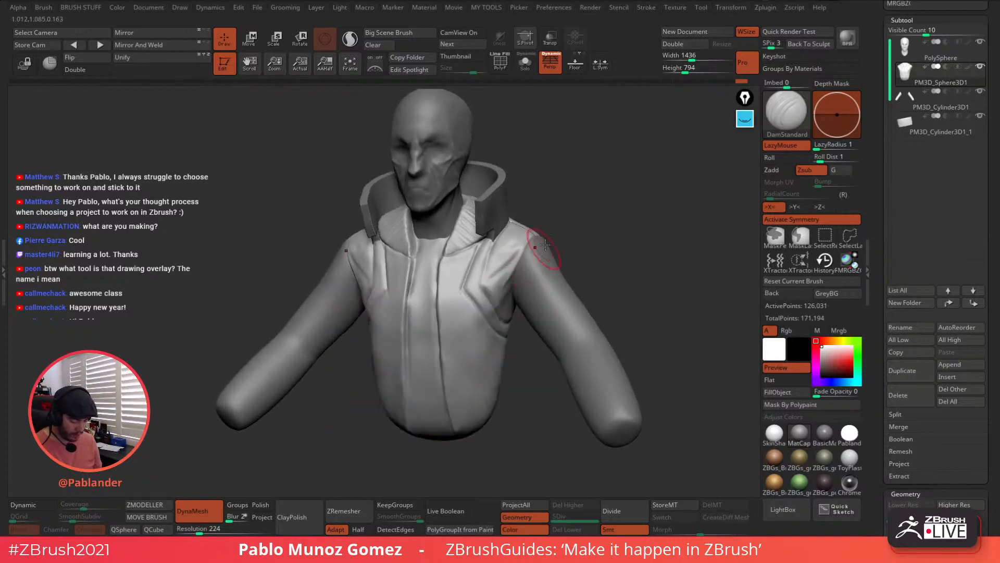
Isolate the jacket, carve cloth folds along the sides of the torso with DamStandard, and show all the parts again
left_click(525, 63)
left_click_drag(540, 112, 522, 274)
right_click(523, 274)
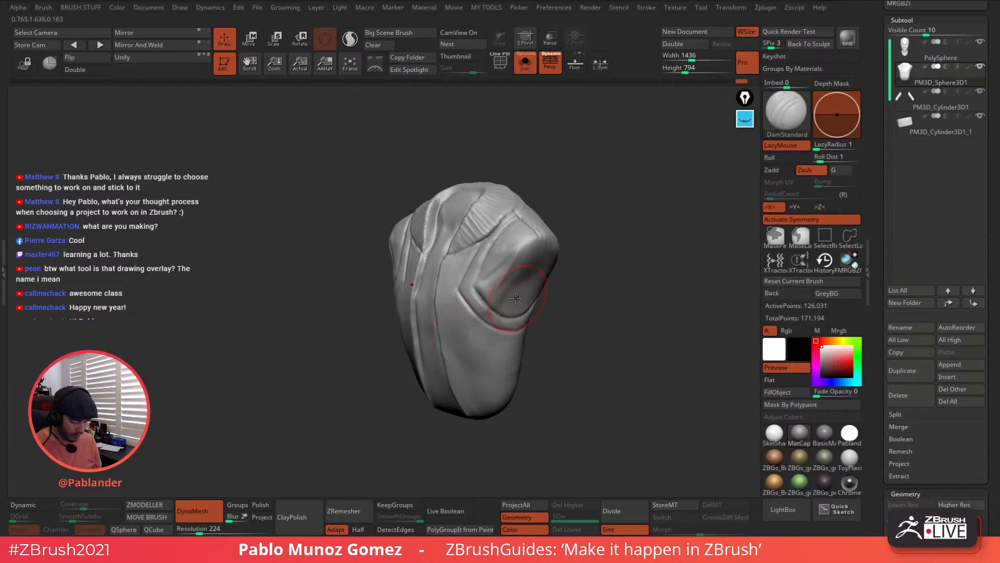
left_click_drag(471, 336, 495, 320)
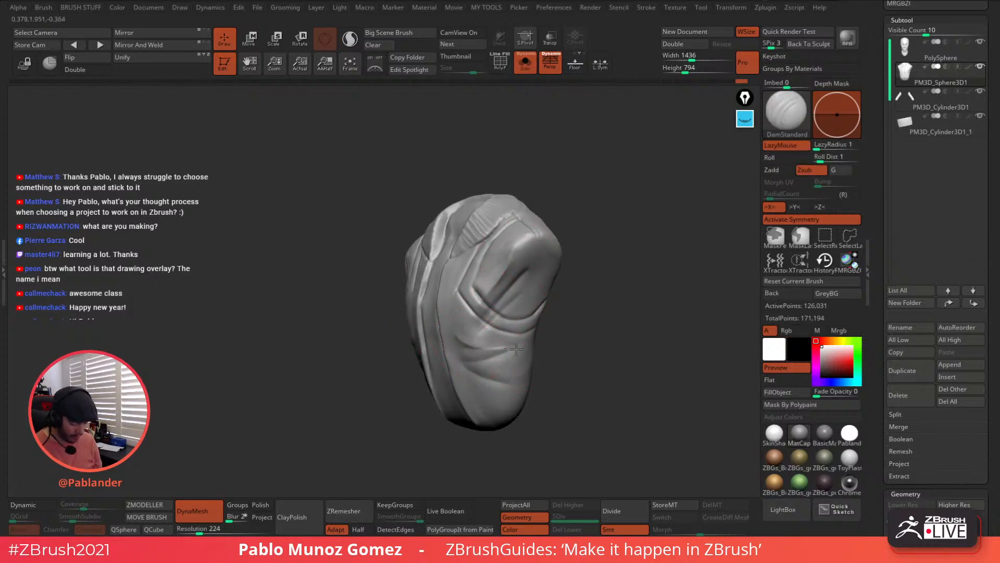
left_click_drag(497, 364, 510, 355)
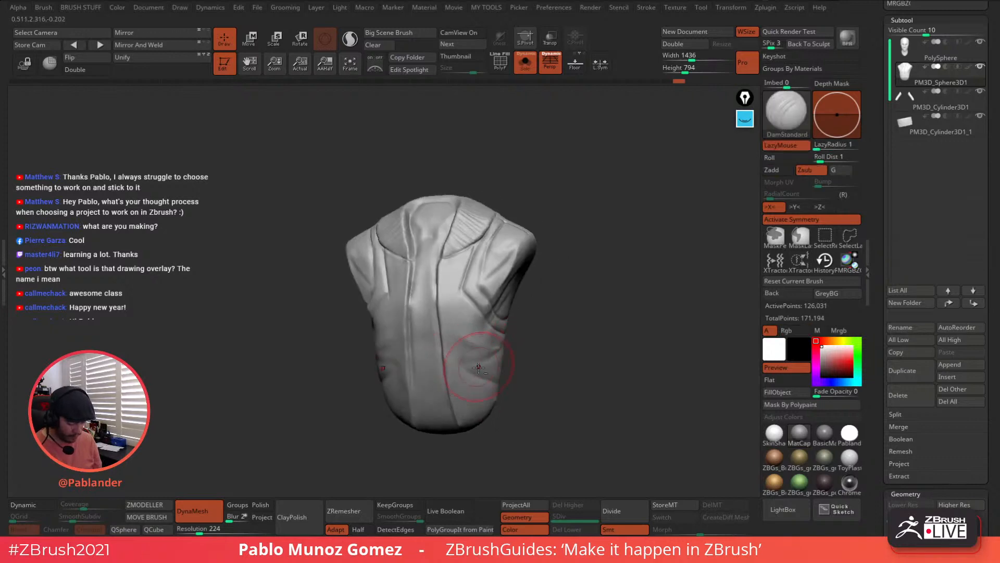
left_click(528, 68)
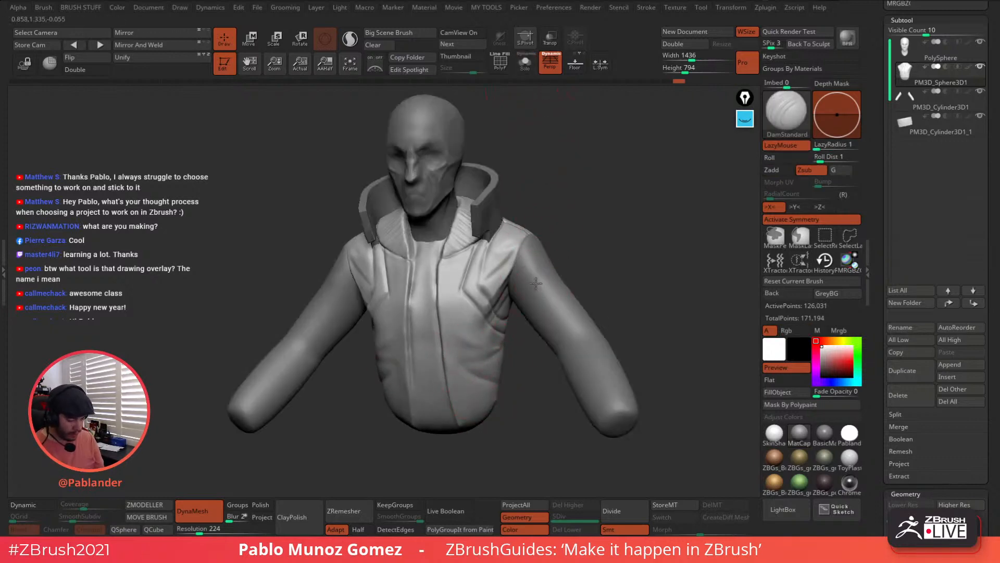
Select the arms, dock the Dynamics settings in the tray and turn on Collision Volume
left_click(553, 249, "alt")
mouse_move(553, 246)
right_mouse_down()
mouse_move(536, 243)
mouse_move(538, 256)
right_mouse_up()
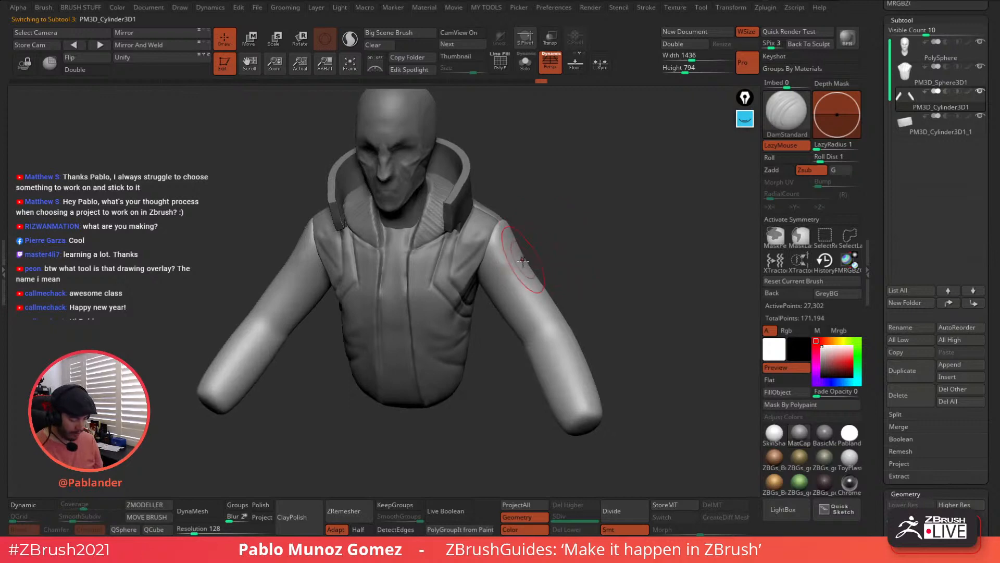
mouse_move(617, 243)
left_mouse_down()
mouse_move(599, 283)
mouse_move(587, 265)
mouse_move(521, 307)
left_mouse_up()
left_click_drag(872, 151, 877, 249)
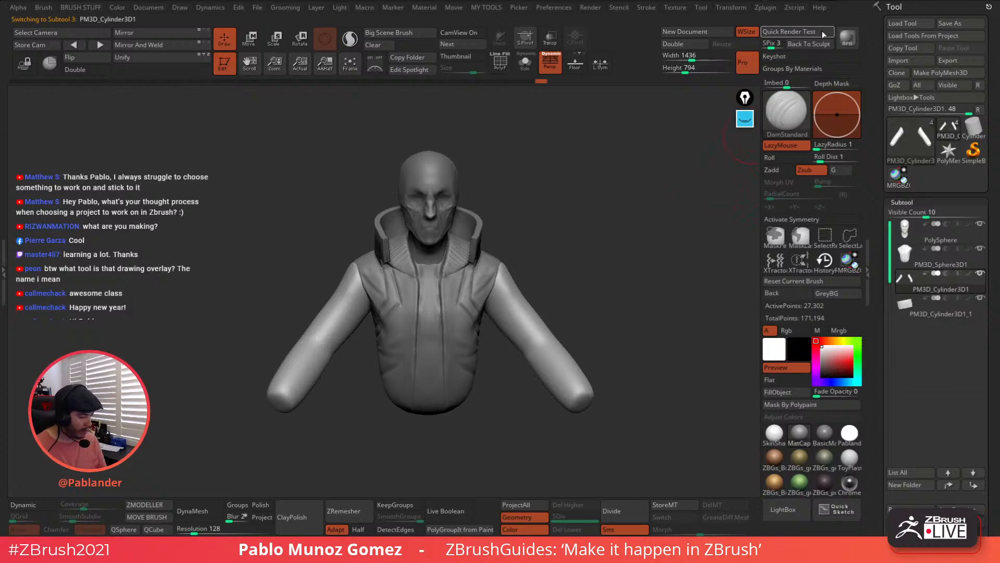
left_click(210, 8)
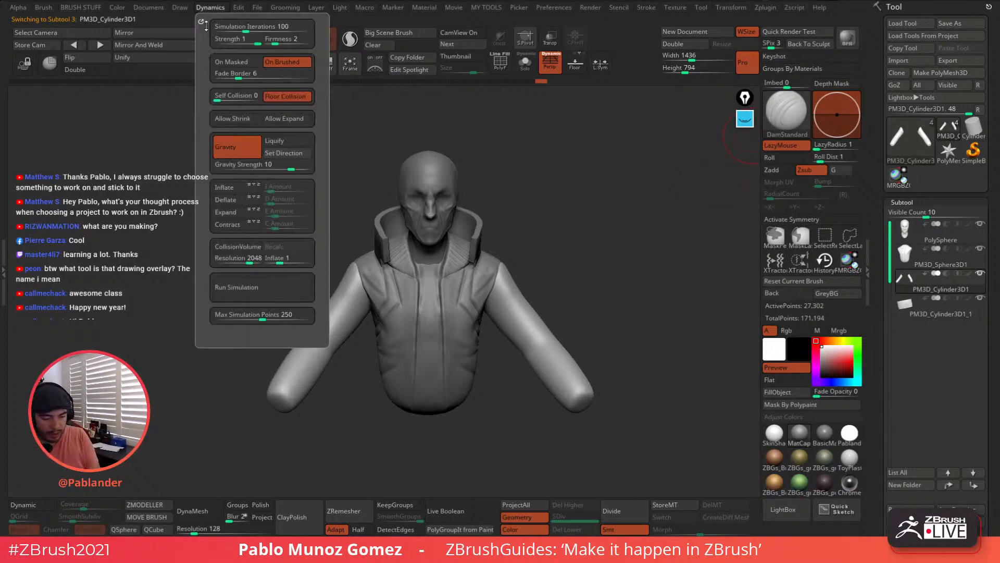
left_click(208, 27)
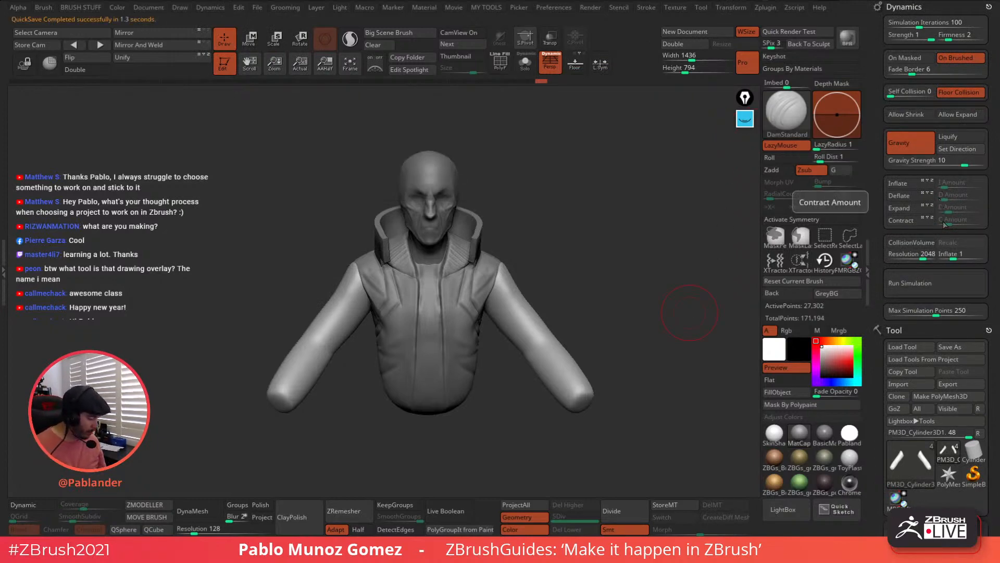
left_click(917, 244)
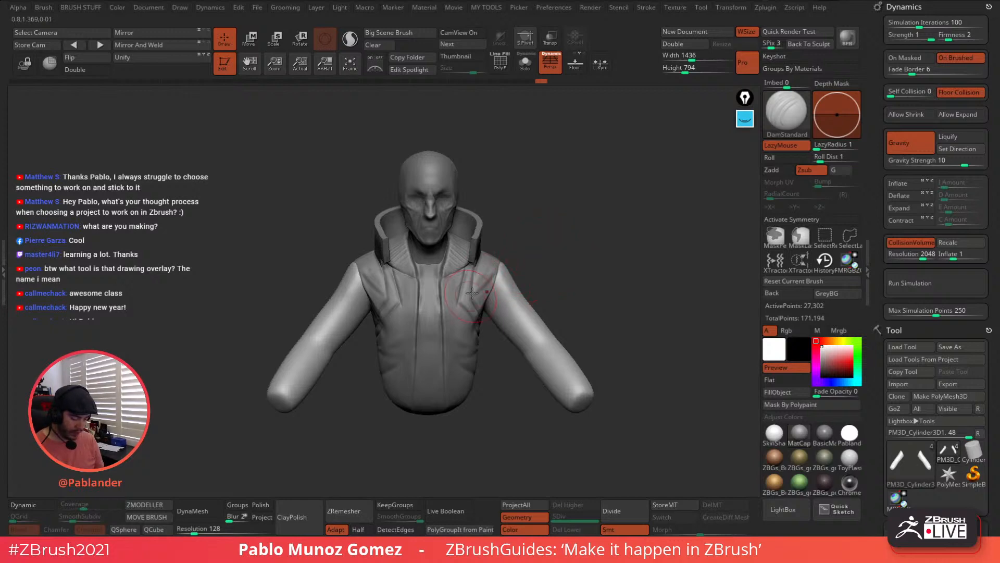
Choose the ClothHook brush and enlarge its draw size to cover the width of the arm
right_click(588, 256)
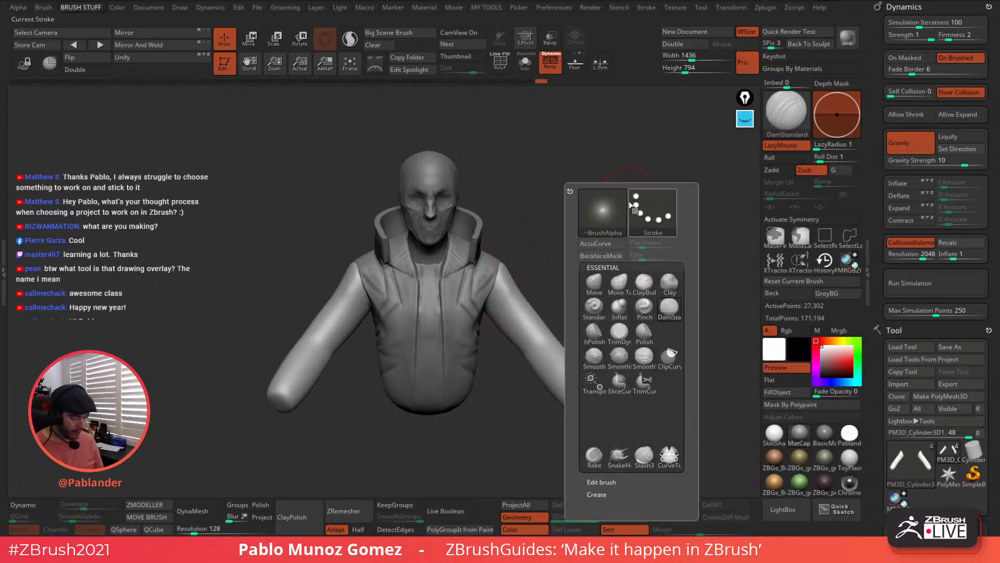
left_click(777, 117)
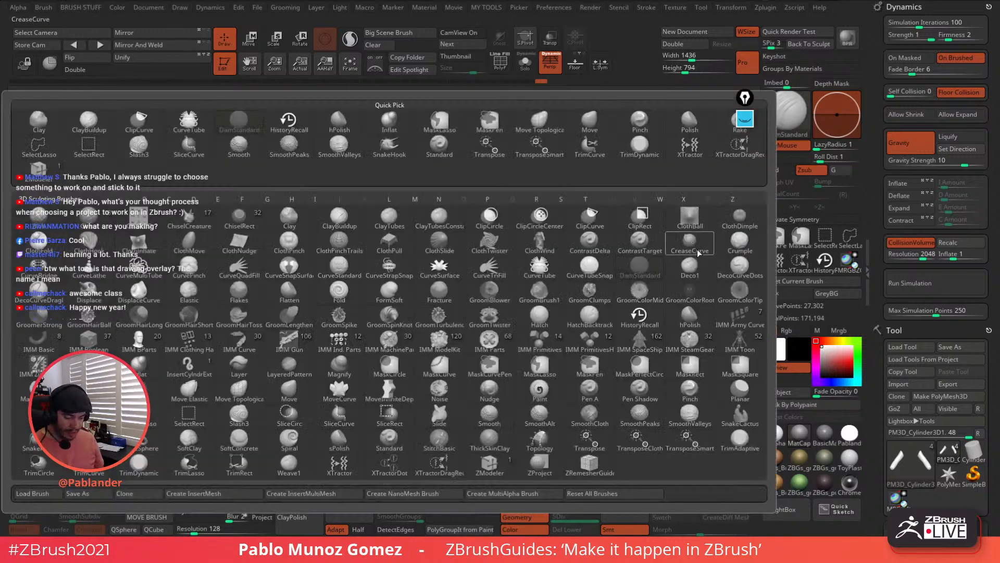
mouse_move(593, 293)
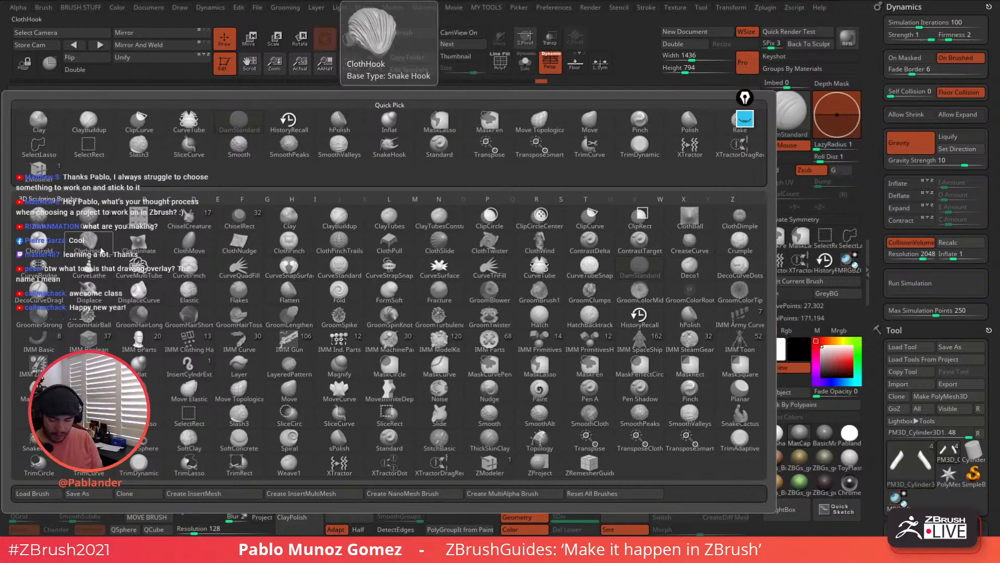
left_click(85, 247)
key("space")
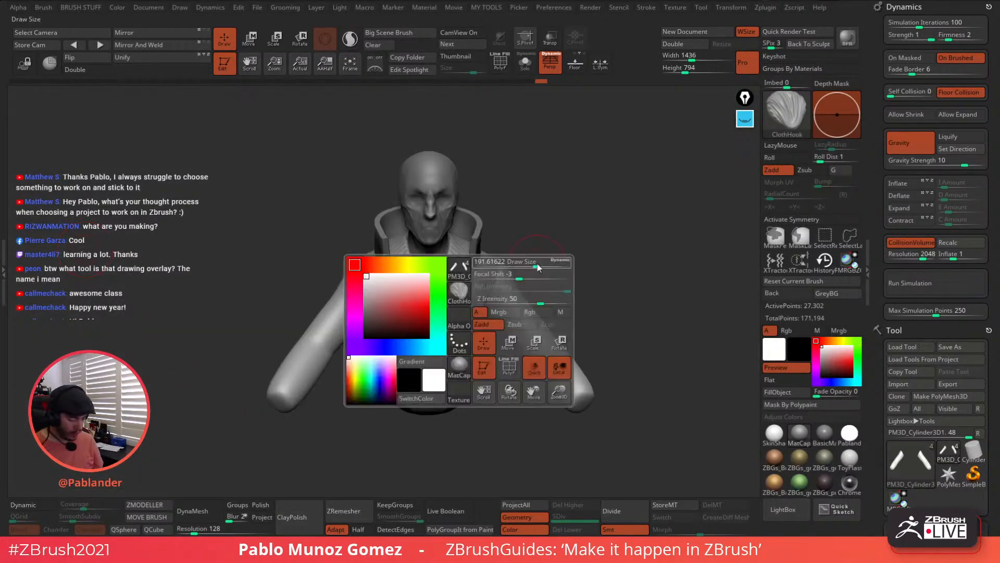
key("space")
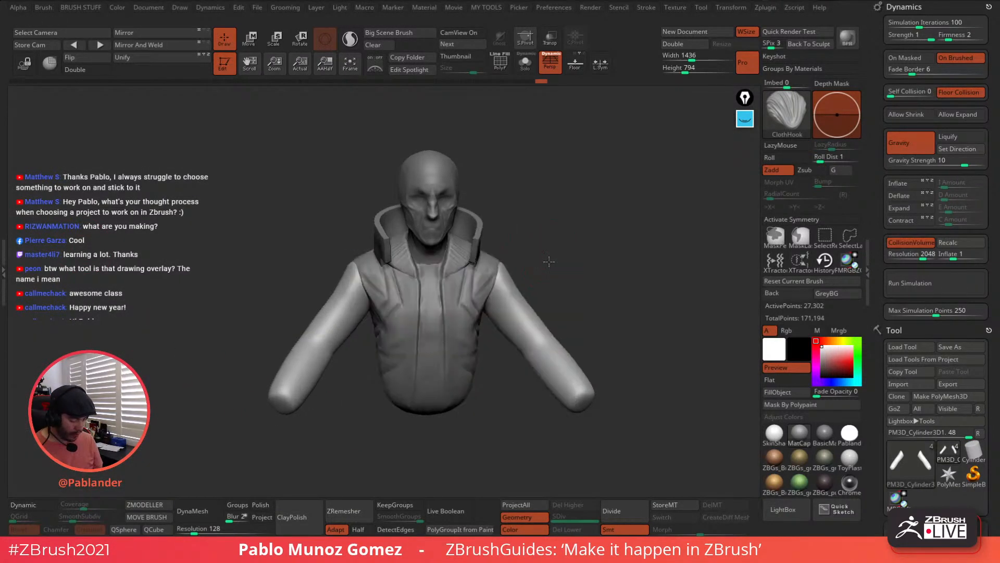
key("space")
left_click_drag(549, 265, 564, 264)
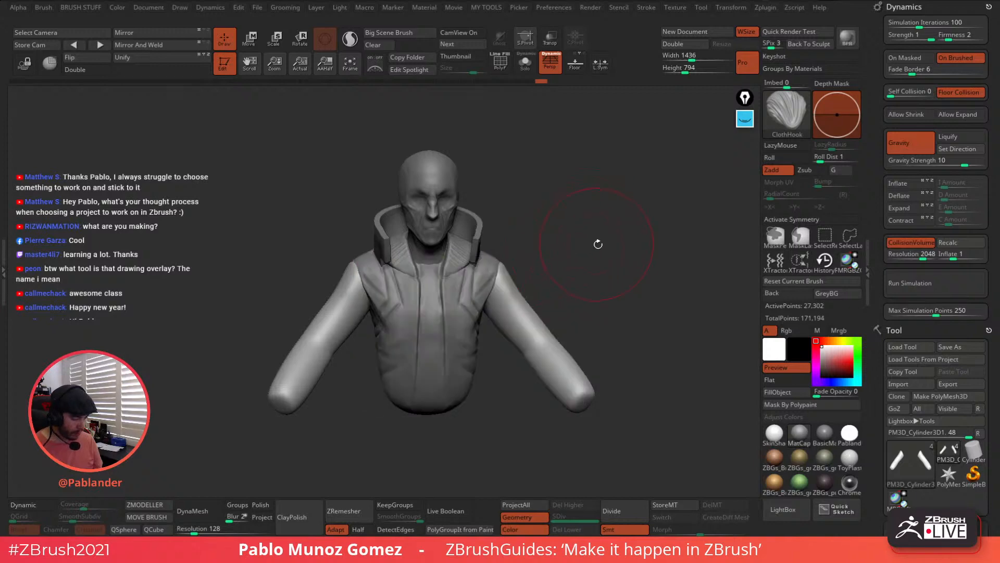
Try pulling cloth folds into both arms near the shoulders with ClothHook, and check the arms in isolation
left_click_drag(514, 293, 506, 274)
key("ctrl+z")
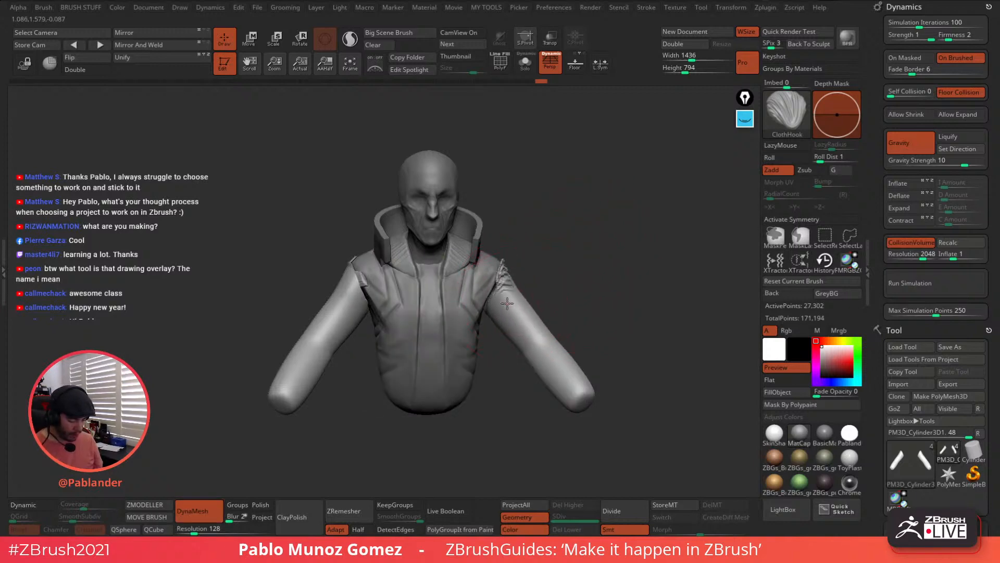
left_click(526, 62)
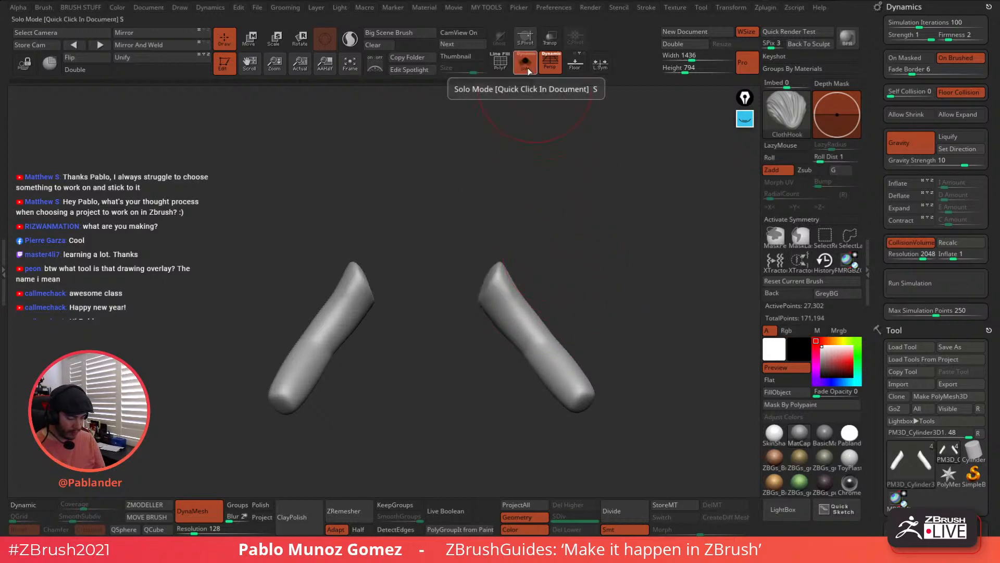
left_click(526, 62)
Isolate the arms, delete the character's left arm, and show all the parts again
left_click(525, 62)
mouse_move(443, 180)
left_mouse_down("ctrl+shift")
mouse_move(536, 417)
mouse_move(644, 379)
mouse_move(603, 259)
left_mouse_up("ctrl+shift")
key("1")
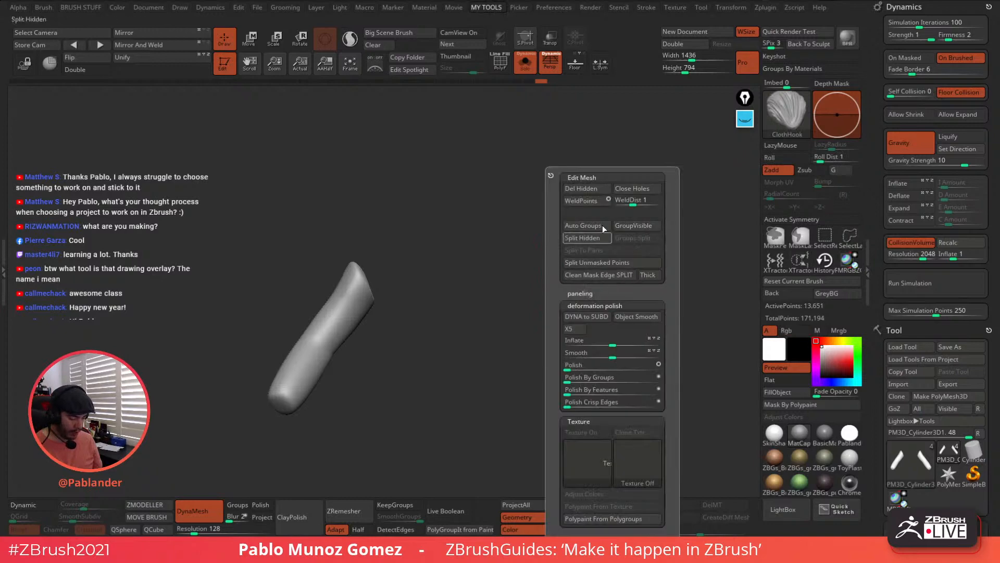
left_click(592, 191)
left_click_drag(422, 273, 528, 248, "alt")
left_click(527, 71)
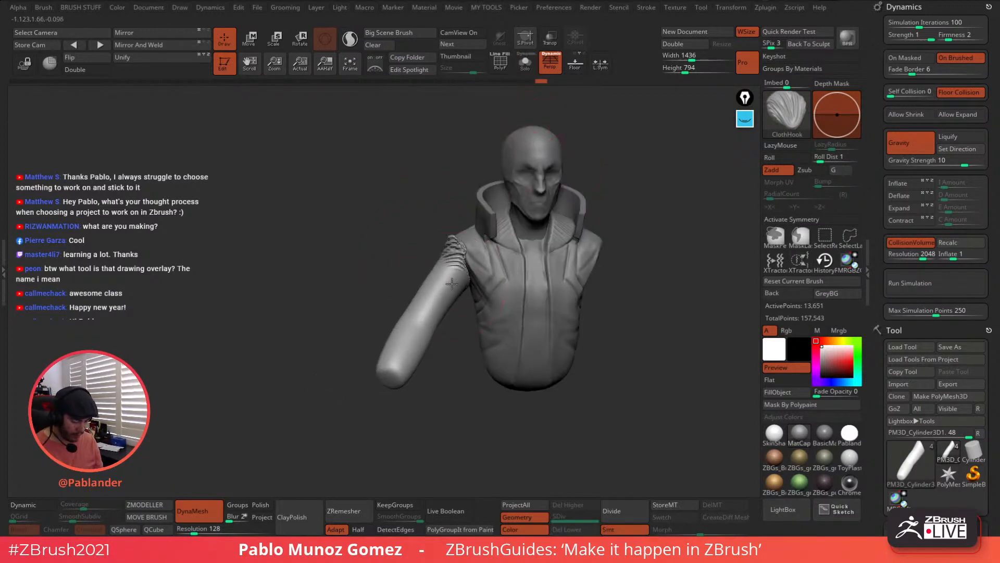
Try pulling folds into the shoulder end of the remaining arm with ClothHook, and undo the strokes
left_click_drag(450, 286, 452, 289)
mouse_move(429, 288)
right_mouse_down()
mouse_move(438, 305)
mouse_move(497, 266)
mouse_move(506, 276)
mouse_move(466, 282)
right_mouse_up()
key("ctrl+z")
key("ctrl+z")
mouse_move(466, 282)
right_mouse_down("ctrl")
mouse_move(464, 336)
mouse_move(424, 339)
right_mouse_up("ctrl")
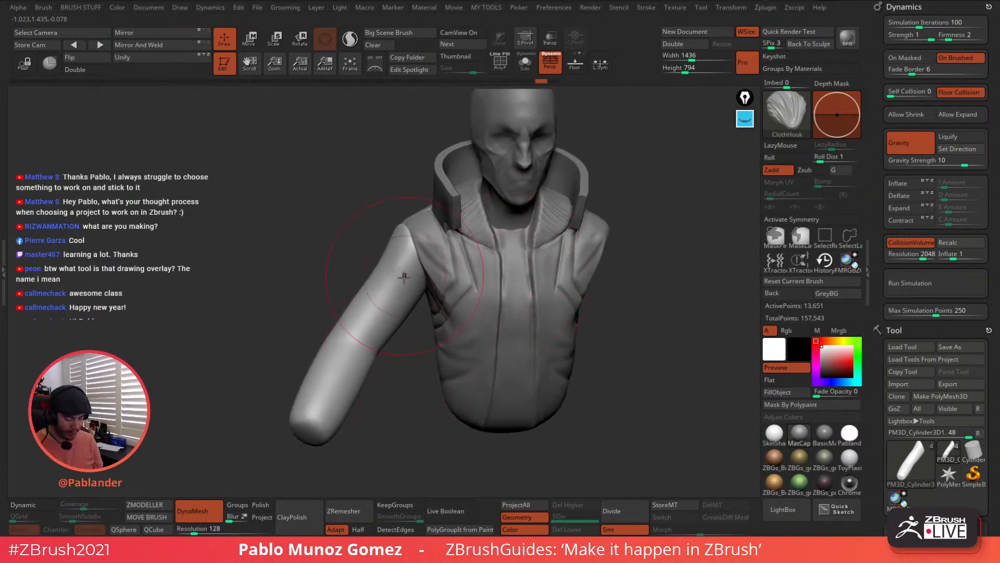
Try several larger ClothHook pulls along the upper arm towards the shoulder, undoing each one
left_click_drag(380, 308, 384, 304)
mouse_move(528, 308)
right_mouse_down()
mouse_move(561, 298)
mouse_move(523, 293)
right_mouse_up()
key("ctrl+z")
right_click_drag(404, 307, 424, 275)
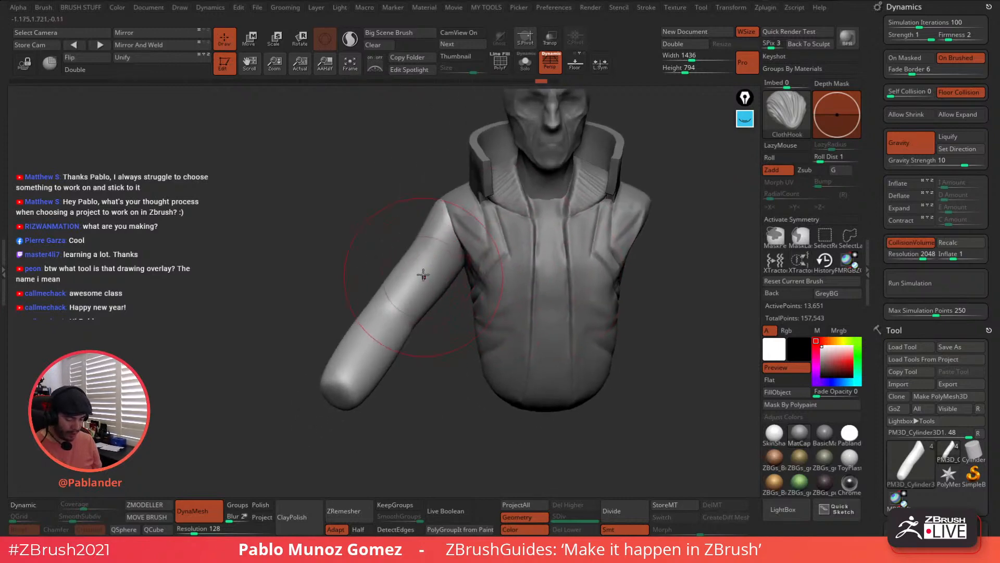
left_click_drag(424, 274, 428, 269)
key("ctrl+z")
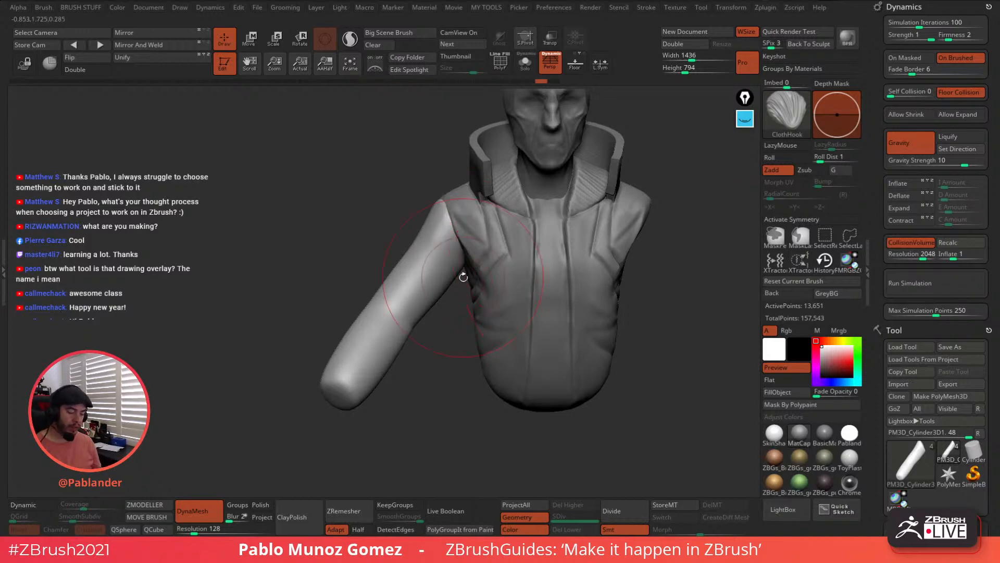
right_click_drag(557, 332, 607, 333)
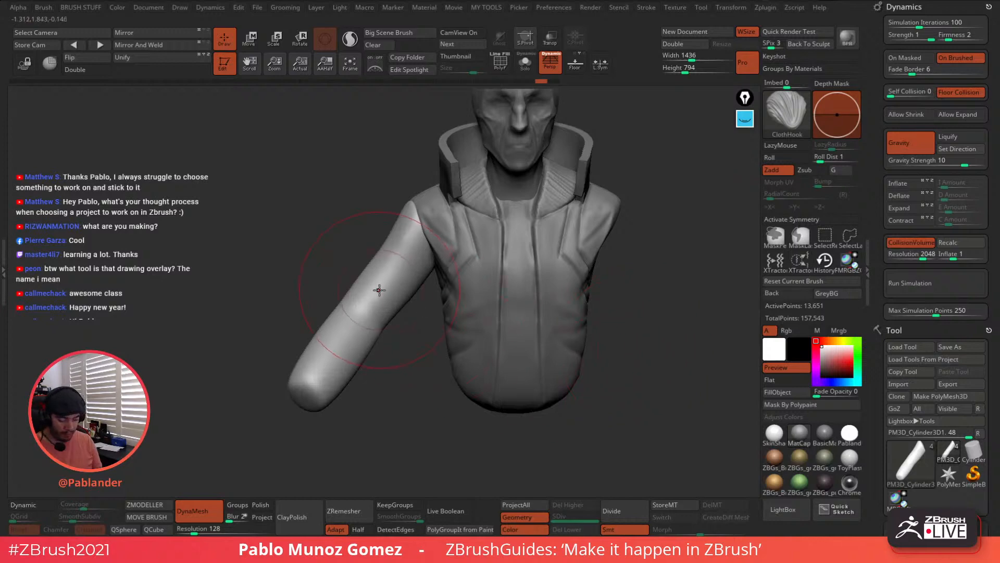
mouse_move(384, 287)
left_mouse_down()
mouse_move(421, 248)
mouse_move(404, 248)
mouse_move(402, 266)
left_mouse_up()
key("ctrl+z")
Reduce the ClothHook draw size and try smaller folds near the armhole, undoing the strokes
key("space")
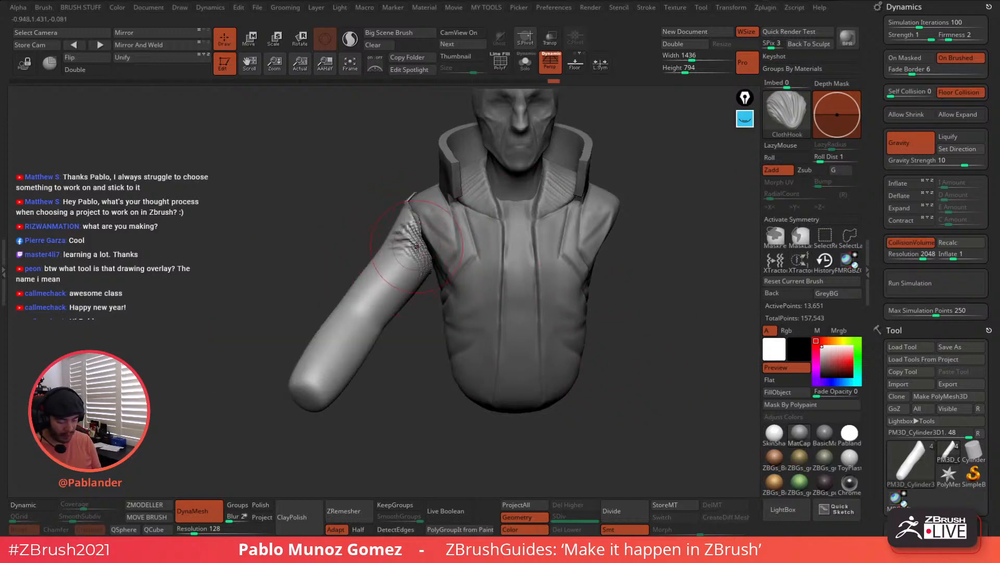
right_click_drag(434, 262, 422, 266)
key("ctrl+z")
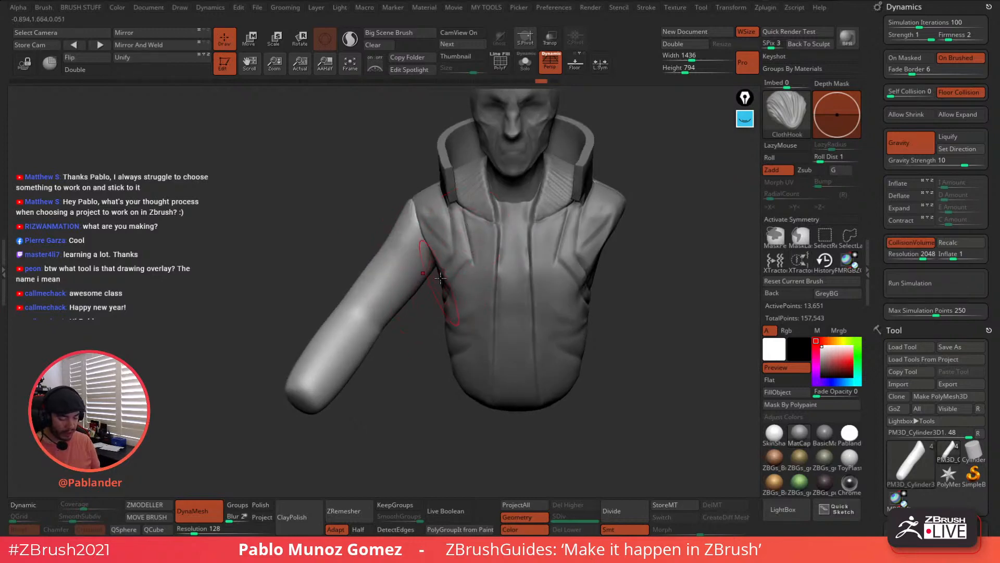
left_click_drag(397, 268, 409, 247)
key("ctrl+z")
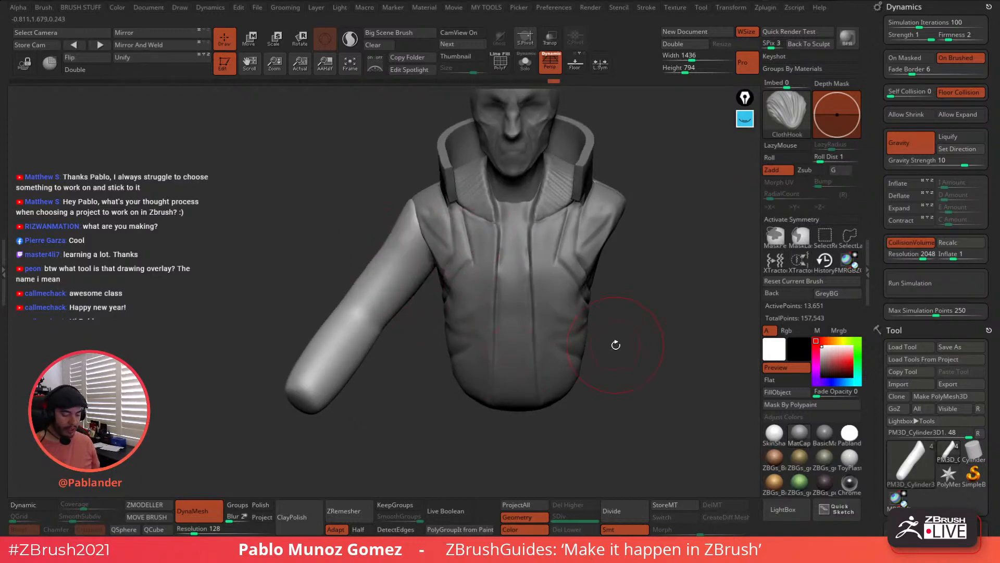
left_click_drag(615, 345, 605, 291)
right_click_drag(413, 263, 402, 281)
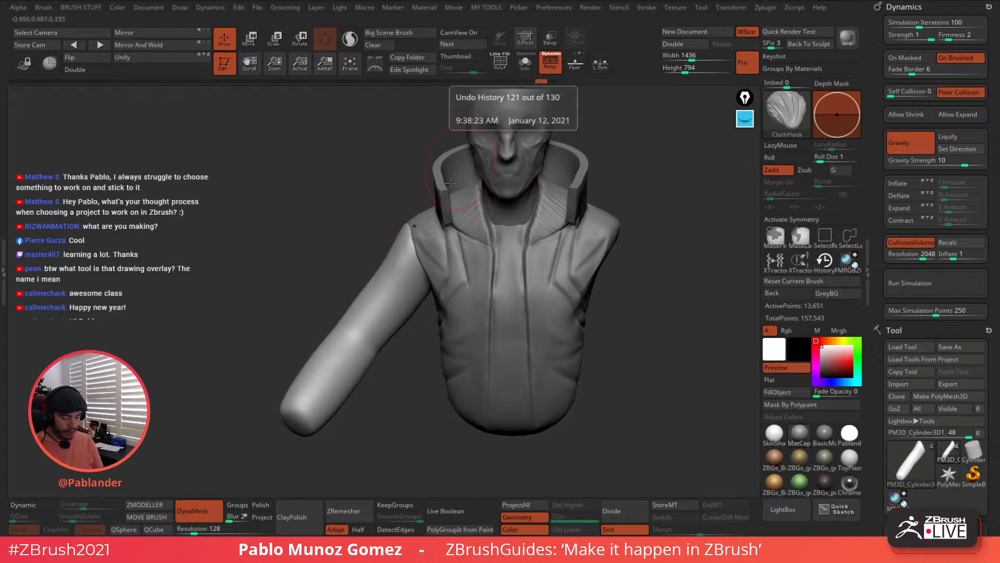
Turn off Collision Volume and try ClothHook folds at the top of the arm again, undoing them
left_click(917, 243)
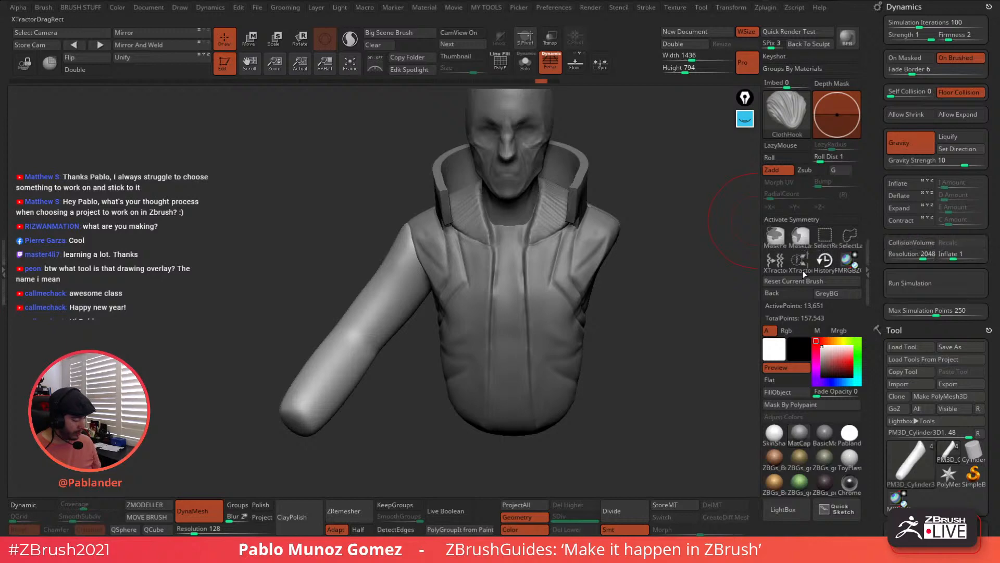
left_click_drag(393, 269, 397, 266)
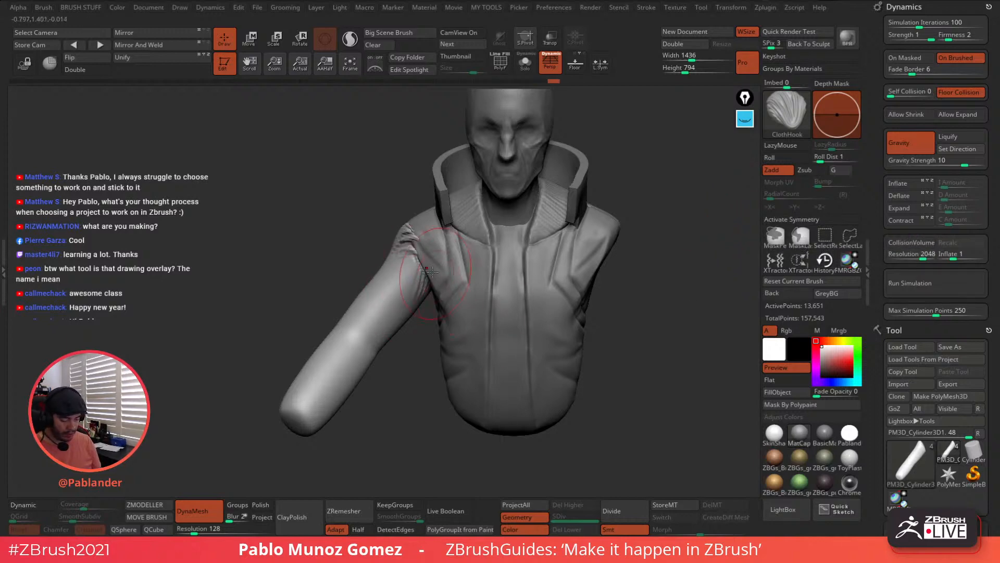
right_click_drag(453, 269, 465, 272)
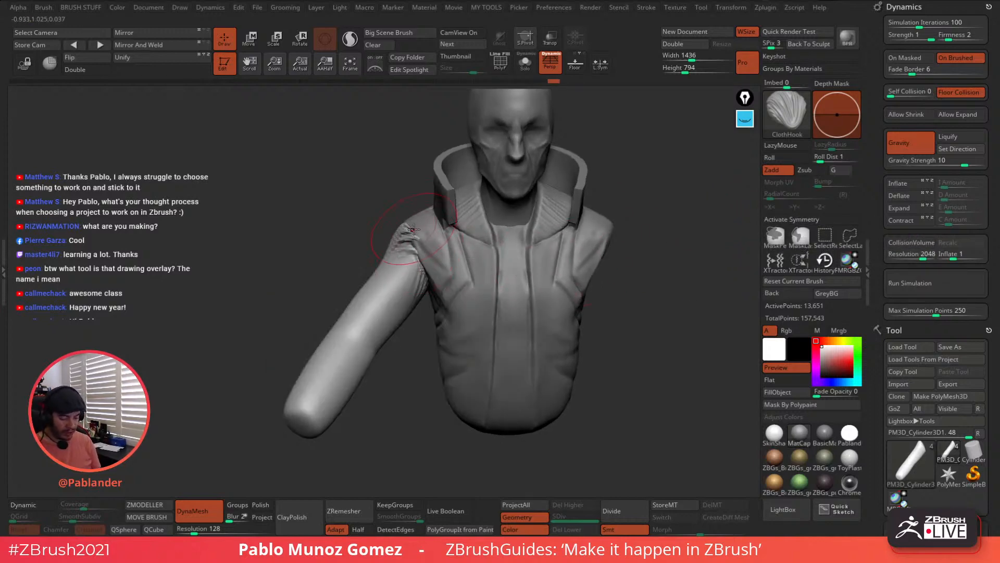
right_click_drag(413, 229, 414, 250)
left_click_drag(423, 255, 426, 267)
left_click_drag(611, 272, 526, 266)
key("ctrl+z")
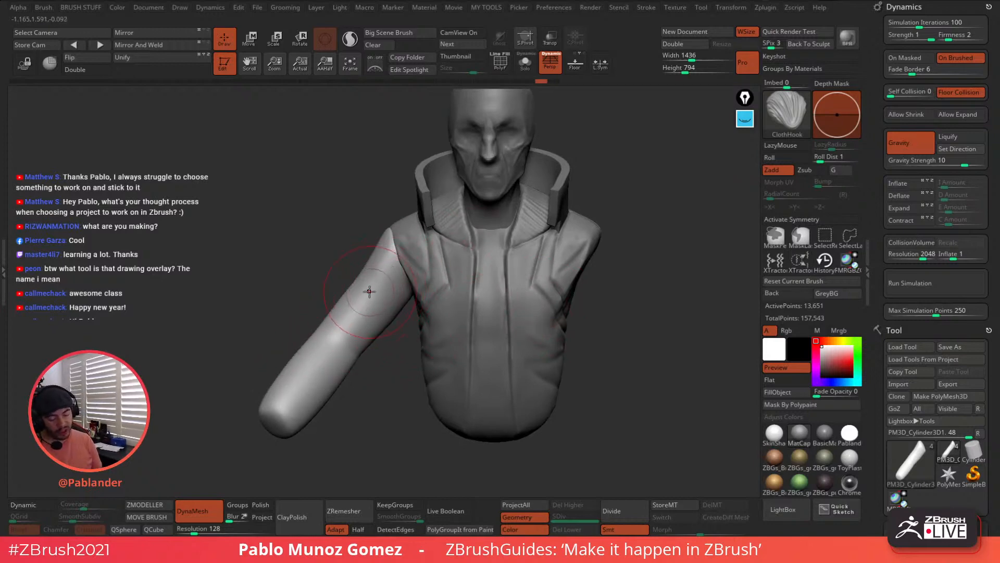
left_click_drag(365, 292, 372, 283)
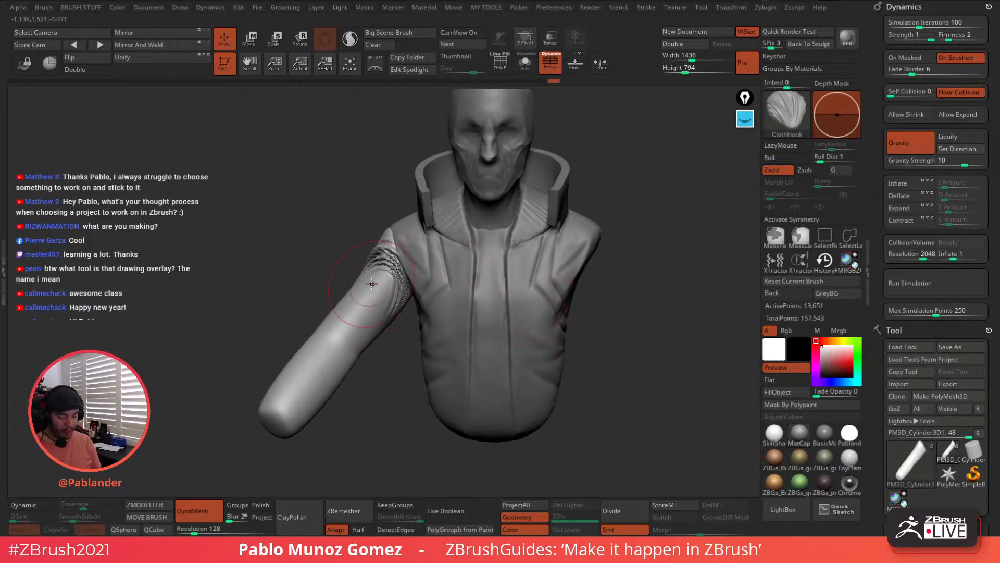
key("ctrl+z")
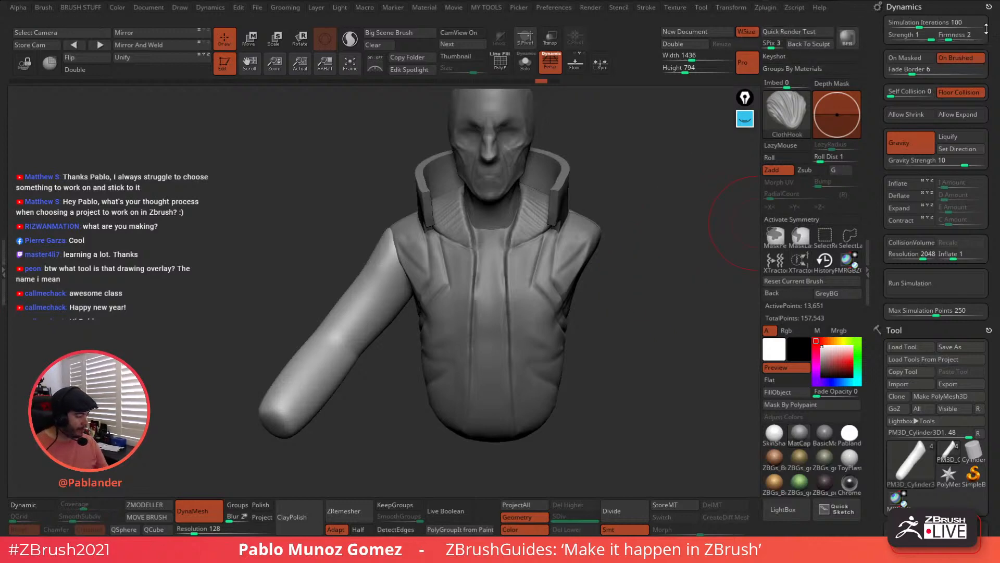
Set the simulation Firmness to 4 and try pulling and smoothing ClothHook folds on the upper arm
left_click(956, 38)
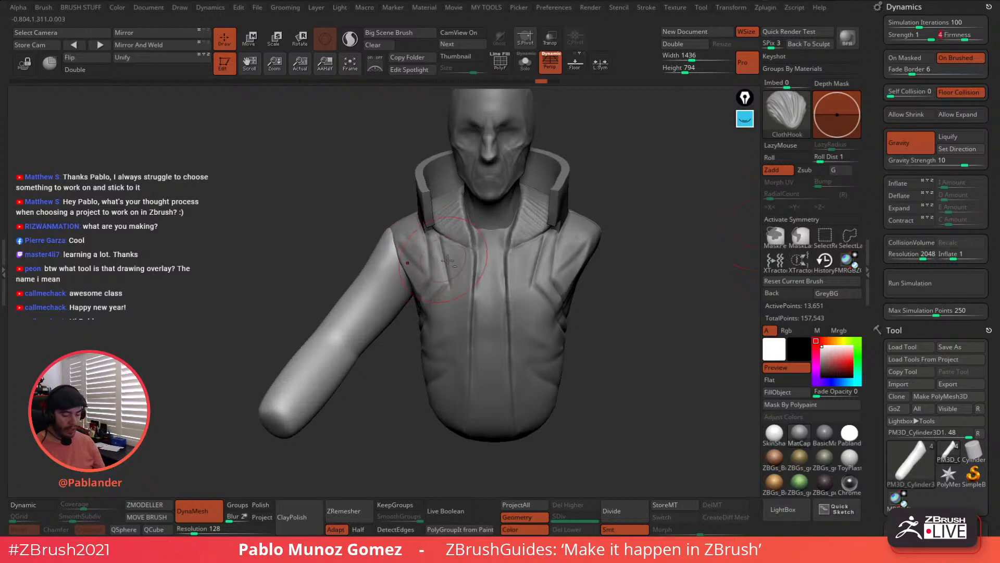
right_click_drag(448, 260, 468, 258, "alt")
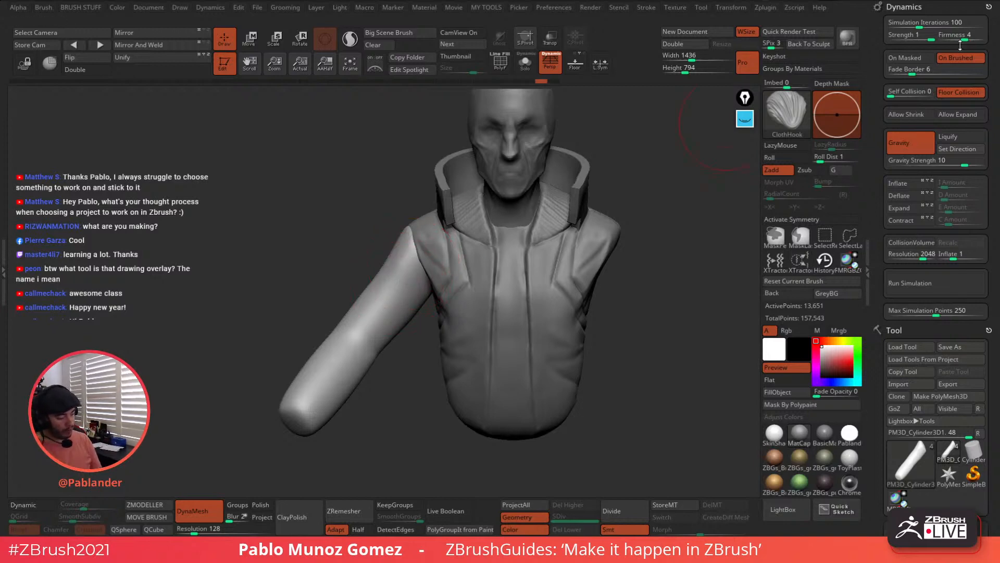
left_click_drag(388, 294, 413, 277)
mouse_move(658, 331)
left_mouse_down()
mouse_move(615, 340)
mouse_move(629, 343)
left_mouse_up()
left_click_drag(407, 310, 413, 285, "shift")
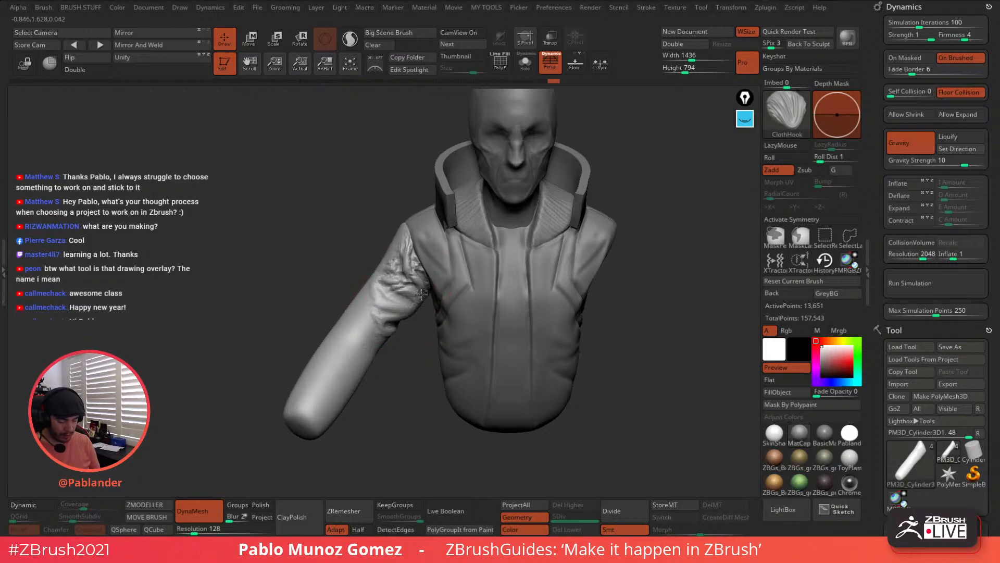
mouse_move(382, 317)
right_mouse_down()
mouse_move(485, 313)
mouse_move(399, 313)
right_mouse_up()
key("ctrl+z")
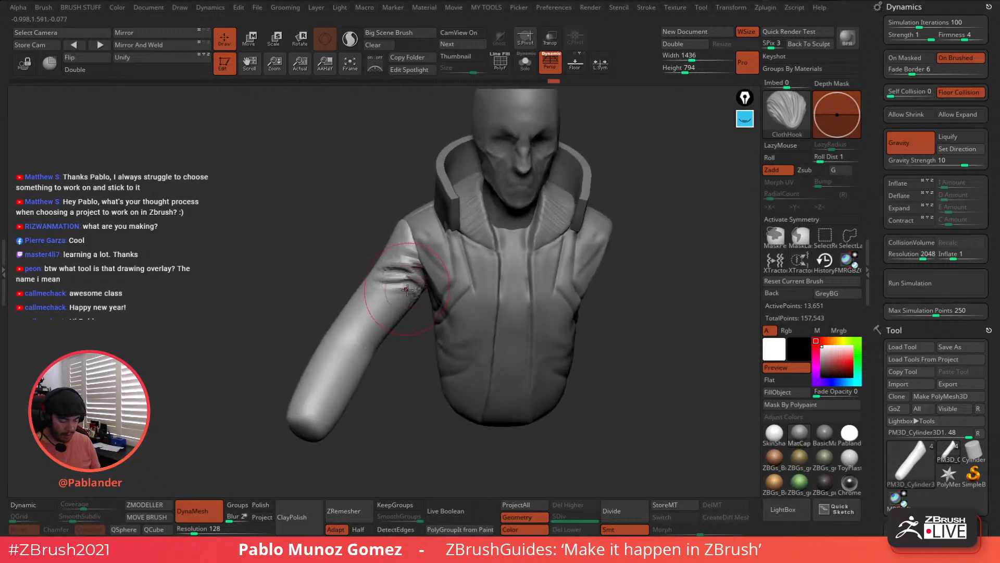
mouse_move(402, 271)
right_mouse_down()
mouse_move(404, 279)
mouse_move(353, 290)
mouse_move(387, 272)
mouse_move(391, 284)
mouse_move(467, 274)
mouse_move(423, 267)
right_mouse_up()
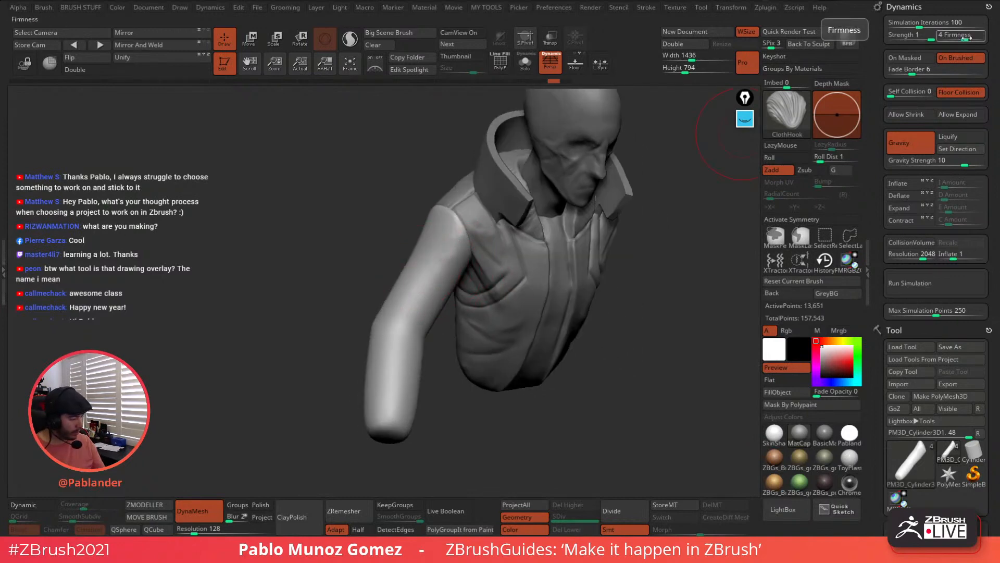
Set the cloth simulation Firmness to 3
left_click_drag(962, 37, 960, 36)
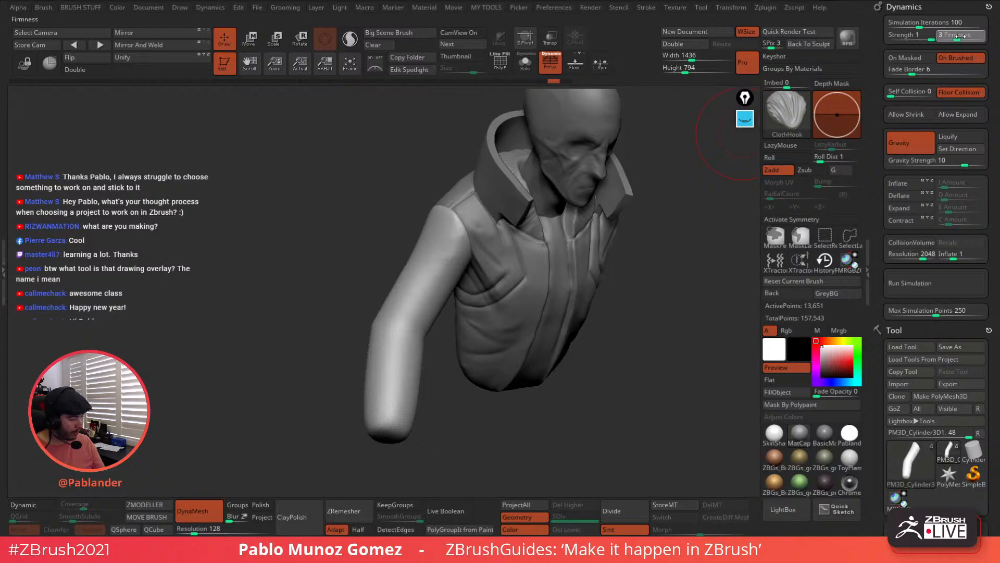
Try pulling a ClothHook fold on the upper arm at Firmness 3, undoing the stroke
left_click(963, 34)
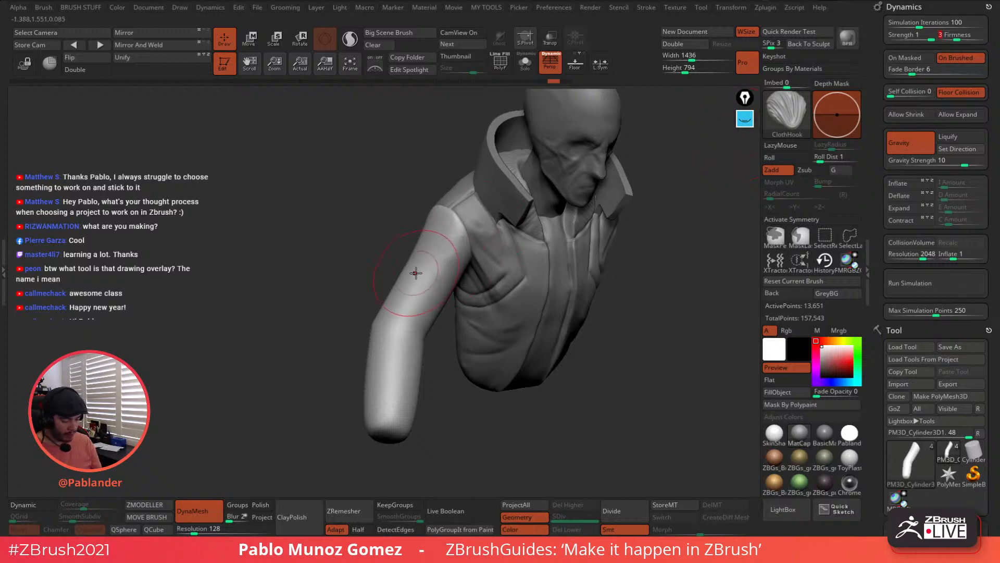
left_click_drag(415, 268, 417, 269)
right_click_drag(540, 321, 487, 287)
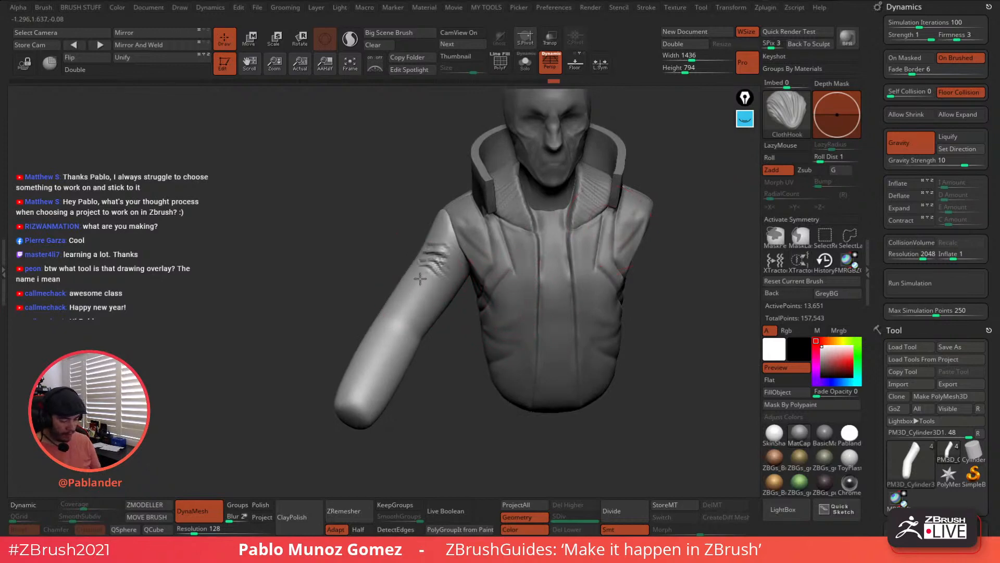
key("ctrl+z")
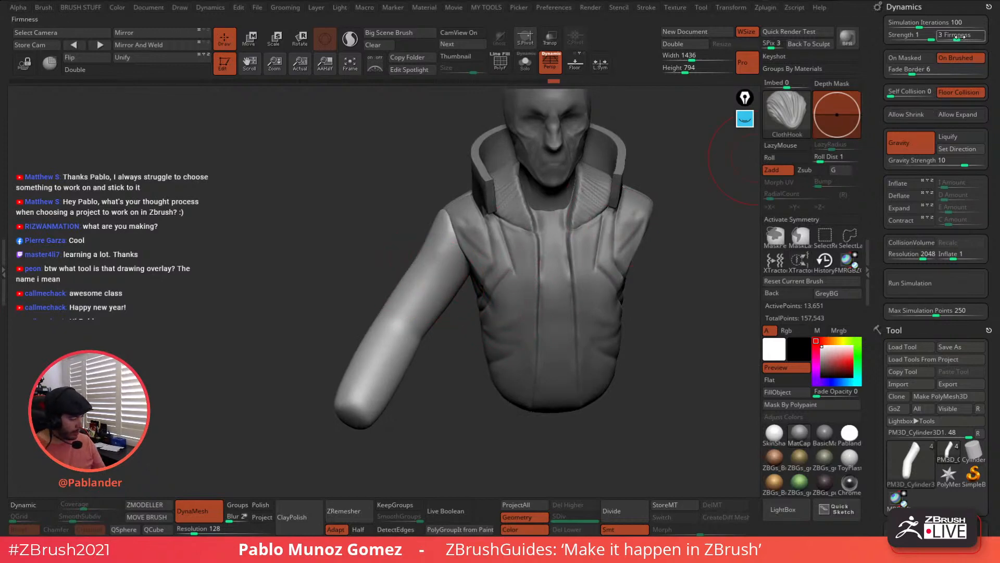
Set Firmness to 4 and Simulation Iterations to 228, try ClothHook folds down the arm, and undo them
left_click(958, 37)
left_click(426, 265)
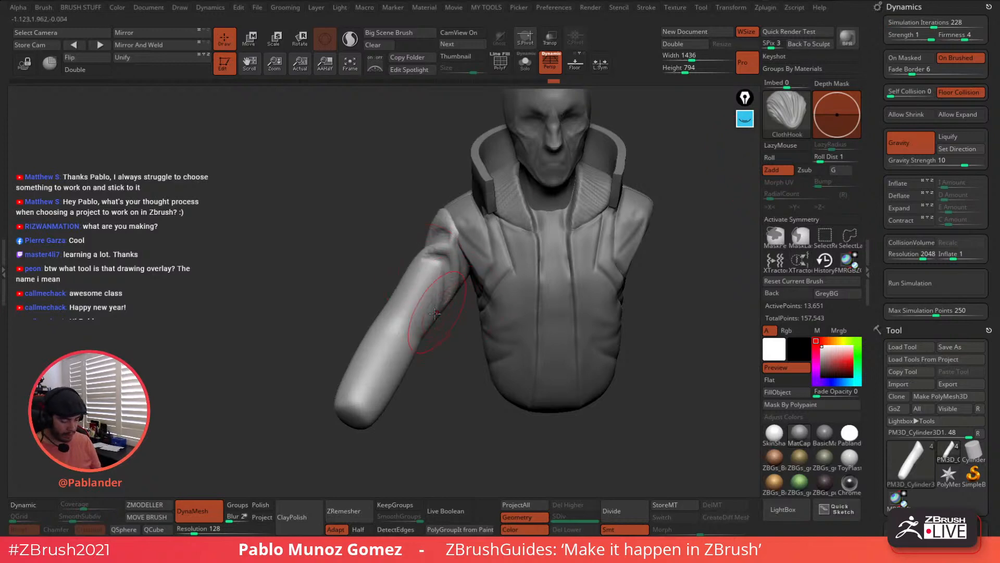
left_click_drag(435, 312, 423, 314)
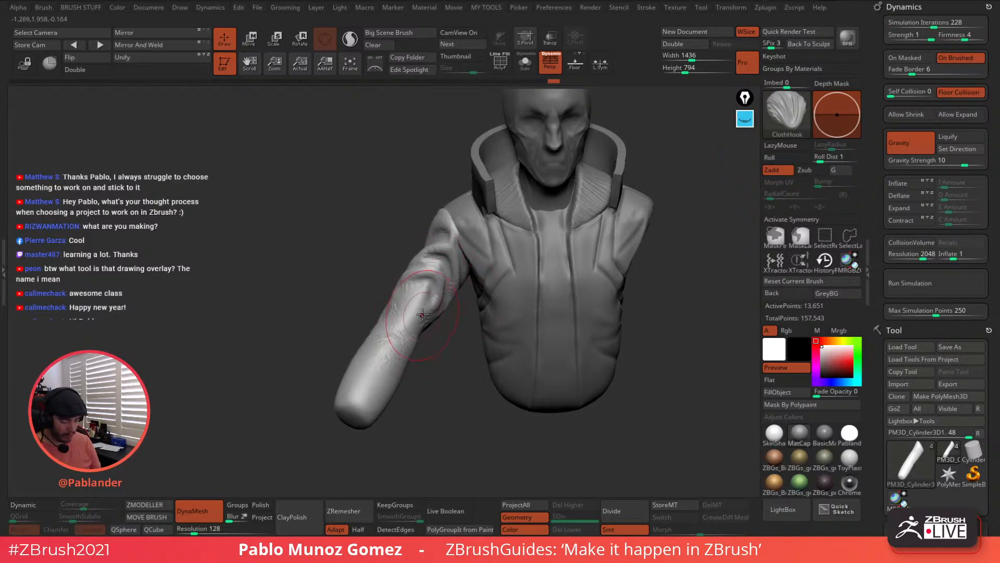
key("ctrl+z")
key("ctrl+z")
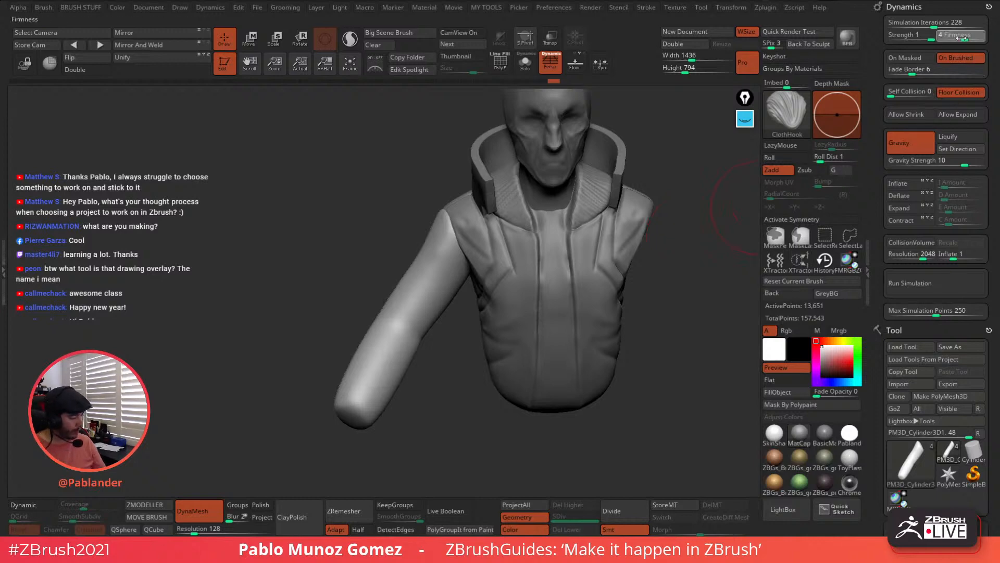
Set Firmness to 3 and Simulation Iterations to 119, and test a ClothHook fold on the upper arm, undoing it
left_click_drag(422, 297, 447, 290)
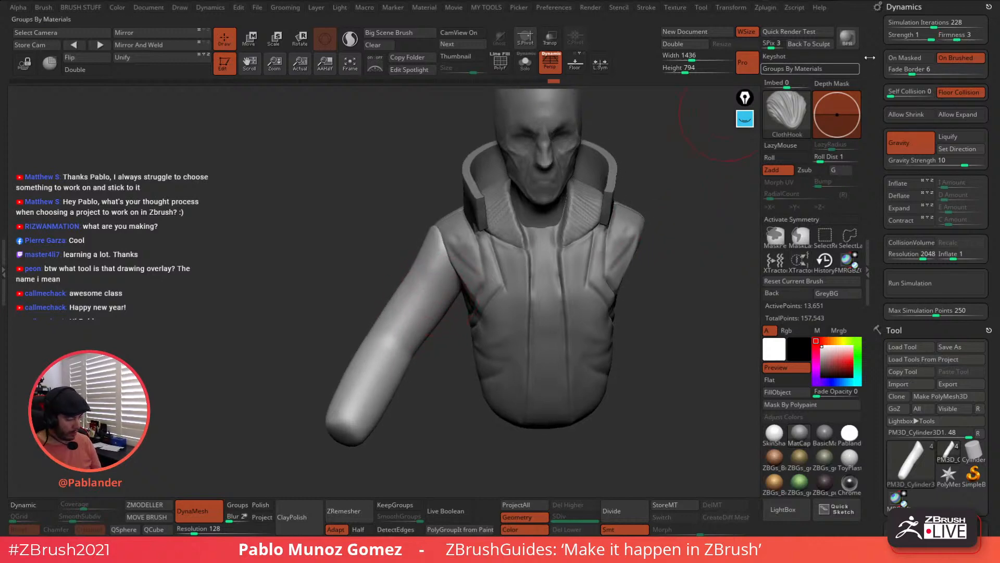
left_click_drag(935, 23, 924, 23)
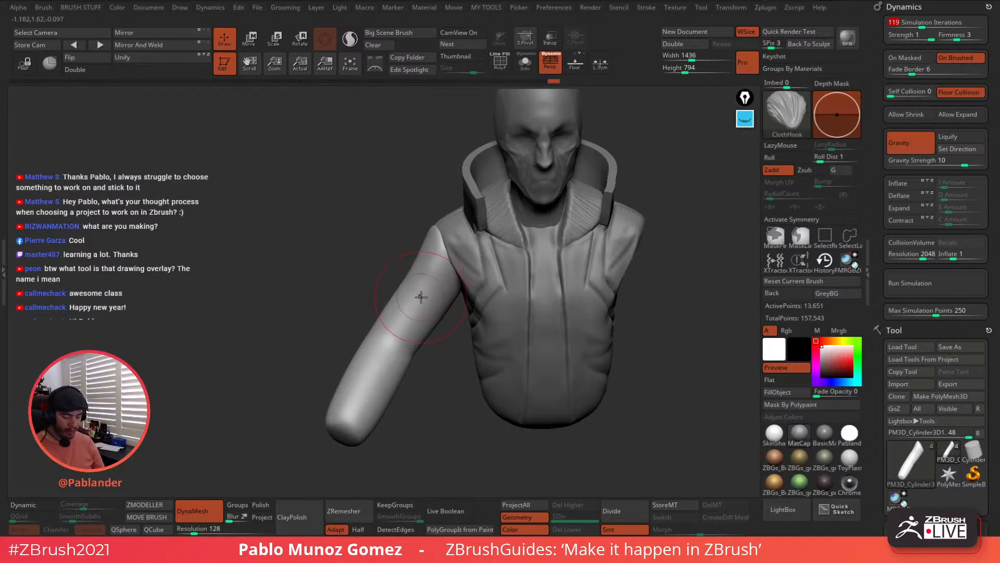
left_click_drag(421, 297, 418, 304)
key("ctrl+z")
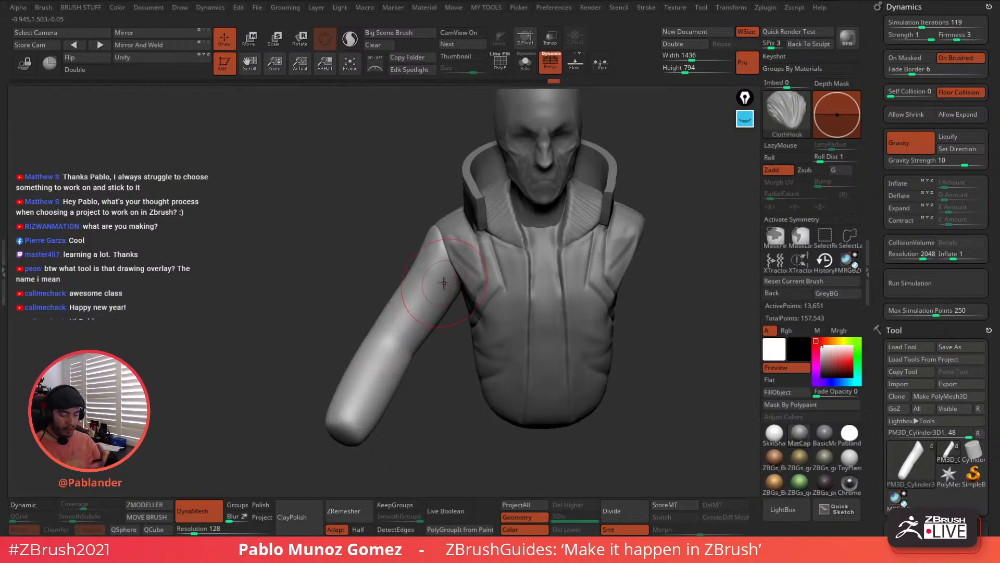
Try a ClothHook pull on the arm with On Brushed turned off, undo it, and re-enable On Brushed
left_click(964, 59)
left_click_drag(435, 288, 366, 241)
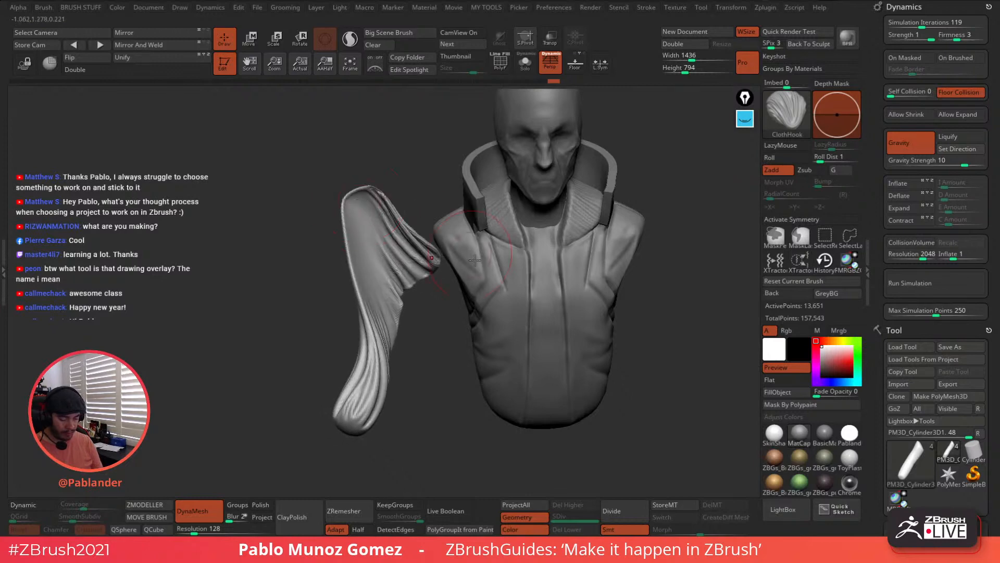
key("ctrl+z")
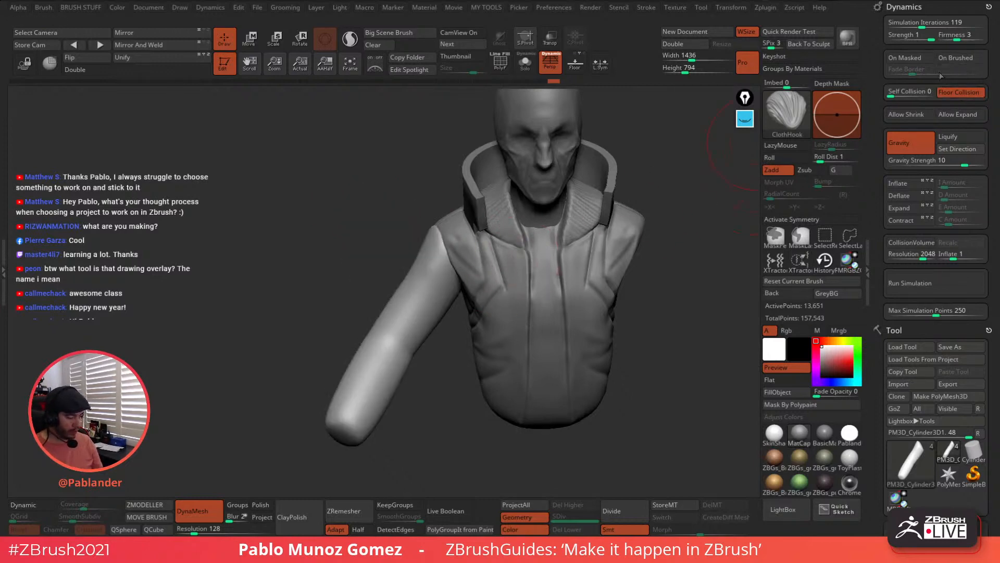
left_click(961, 58)
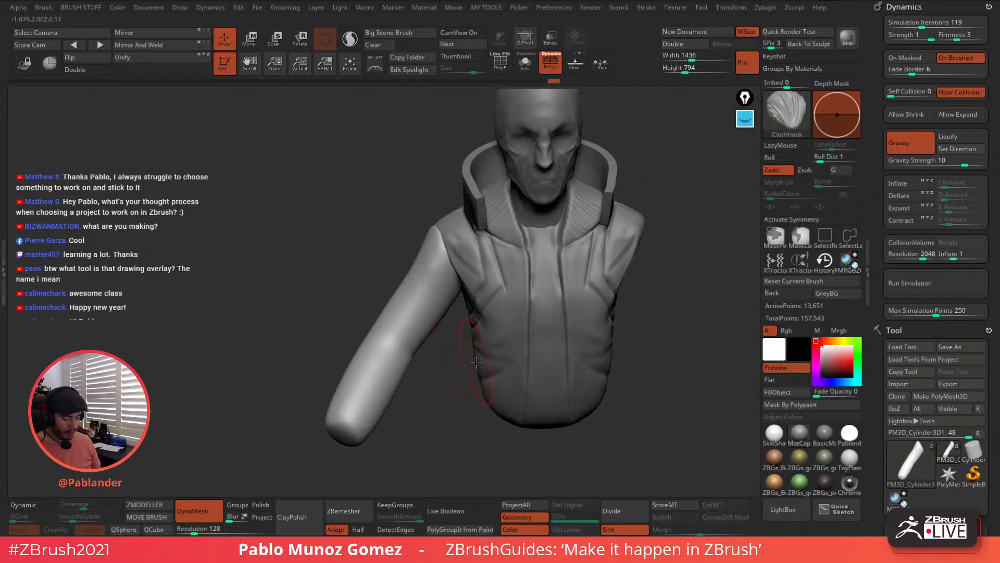
Mask the forearm from the elbow down with the MaskLasso brush and soften the mask's edge
left_click_drag(644, 316, 448, 319)
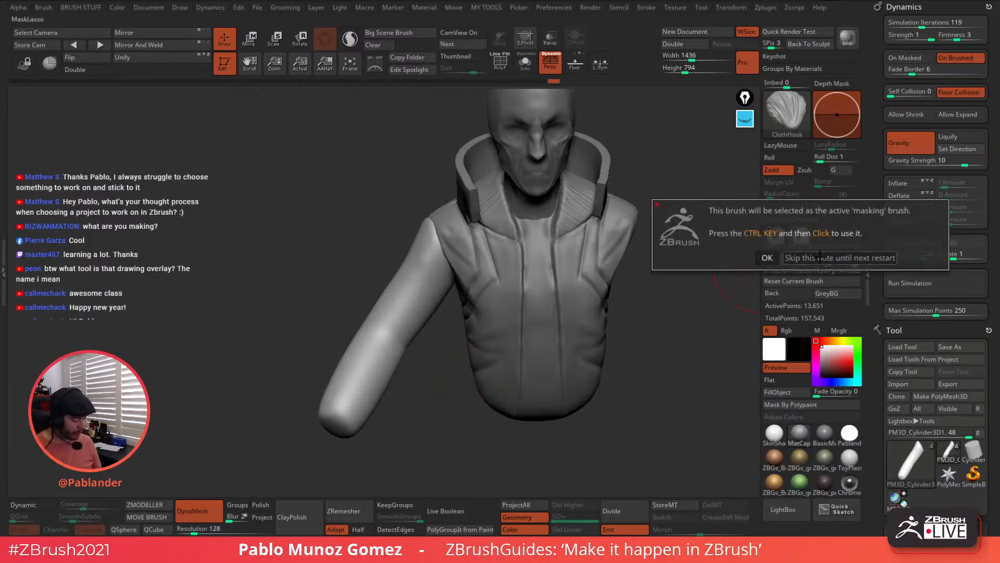
mouse_move(424, 344)
left_mouse_down()
mouse_move(446, 315)
mouse_move(427, 338)
mouse_move(279, 341)
mouse_move(462, 394)
mouse_move(449, 359)
left_mouse_up()
left_click(397, 350, "ctrl")
left_click(398, 349, "ctrl")
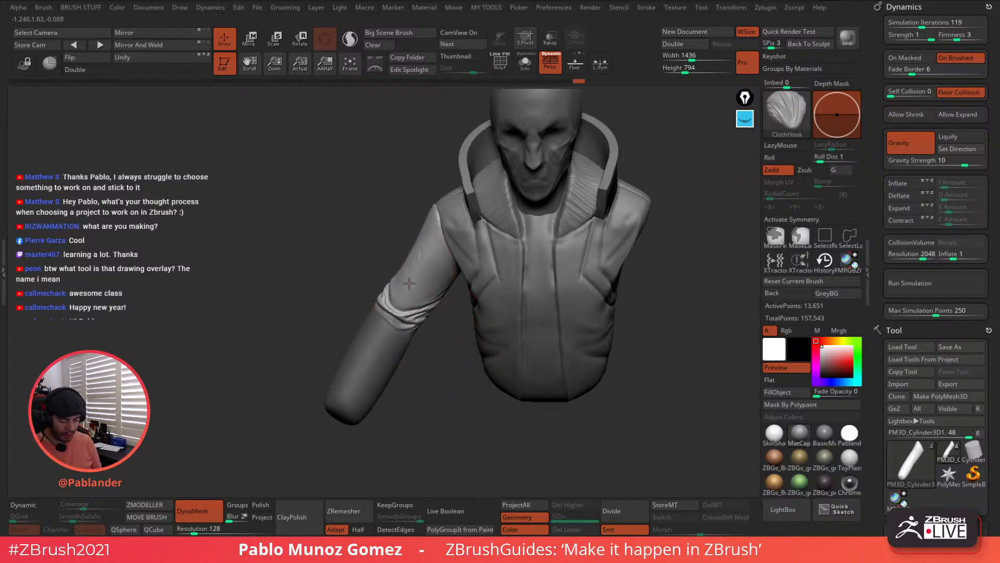
Try bunching ClothHook folds above the masked forearm, undoing them
left_click_drag(436, 333, 441, 329)
key("space")
key("space")
key("space")
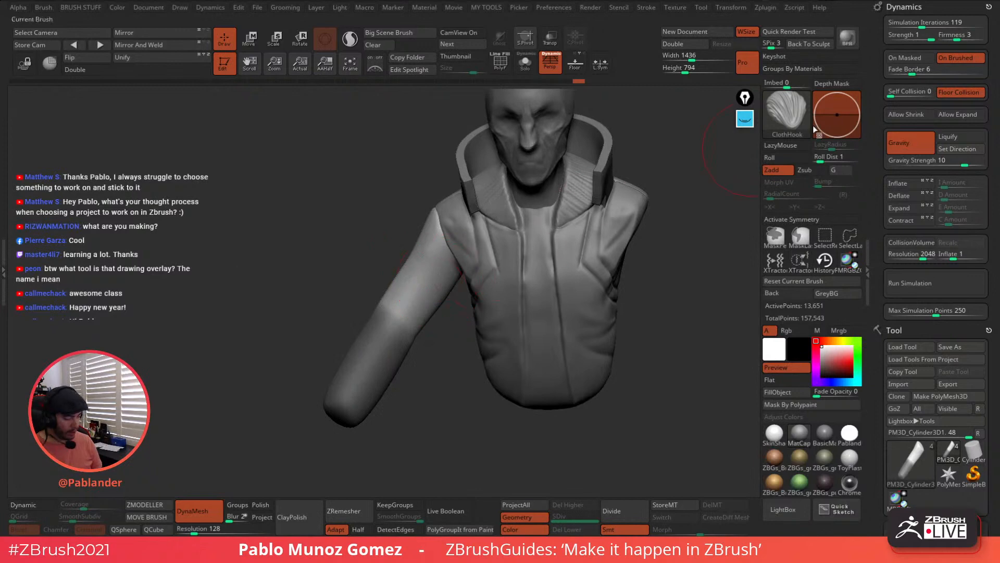
Set Firmness to 4, enlarge the ClothHook draw size, and bunch folds just above the masked forearm
left_click_drag(960, 35, 964, 35)
key("space")
key("space")
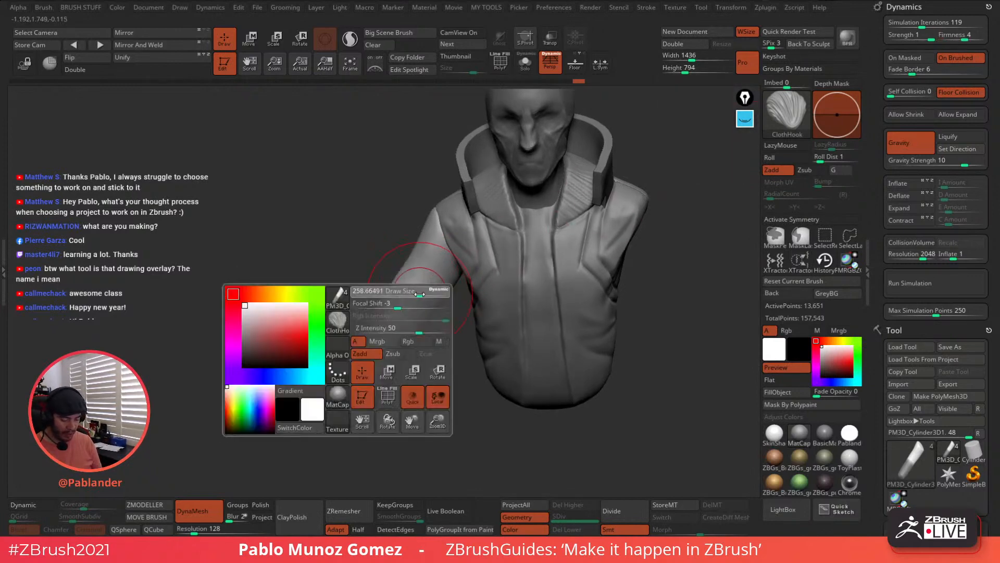
left_click(420, 294)
right_click_drag(420, 294, 424, 284)
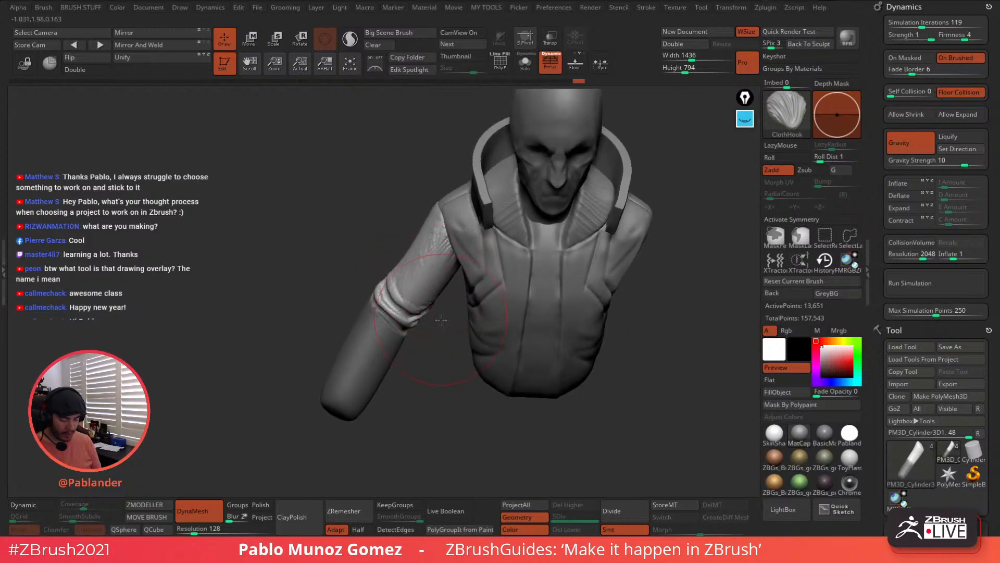
Extend the ClothHook folds around the front and outer side of the sleeve above the elbow
right_click_drag(441, 320, 401, 381)
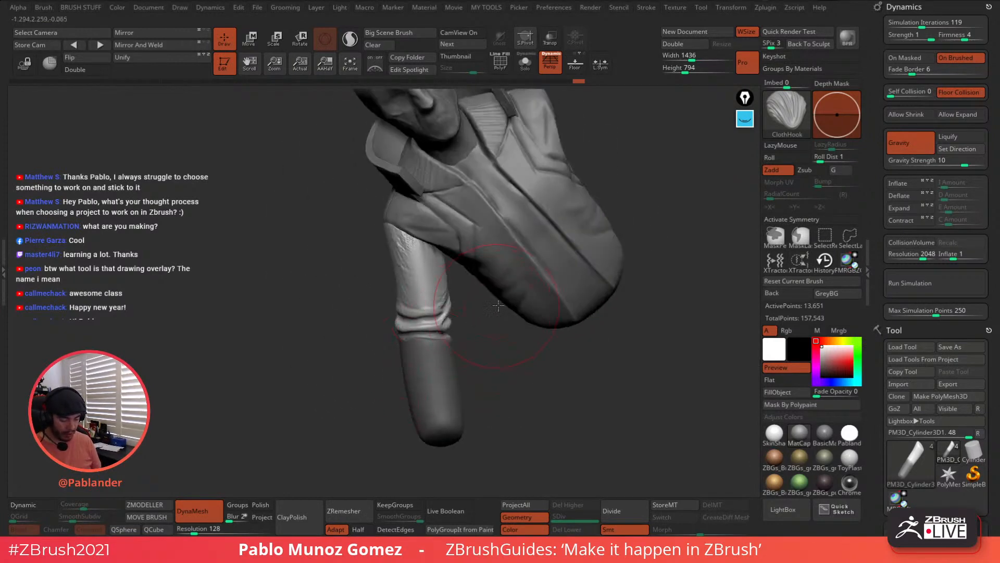
right_click_drag(497, 307, 427, 319)
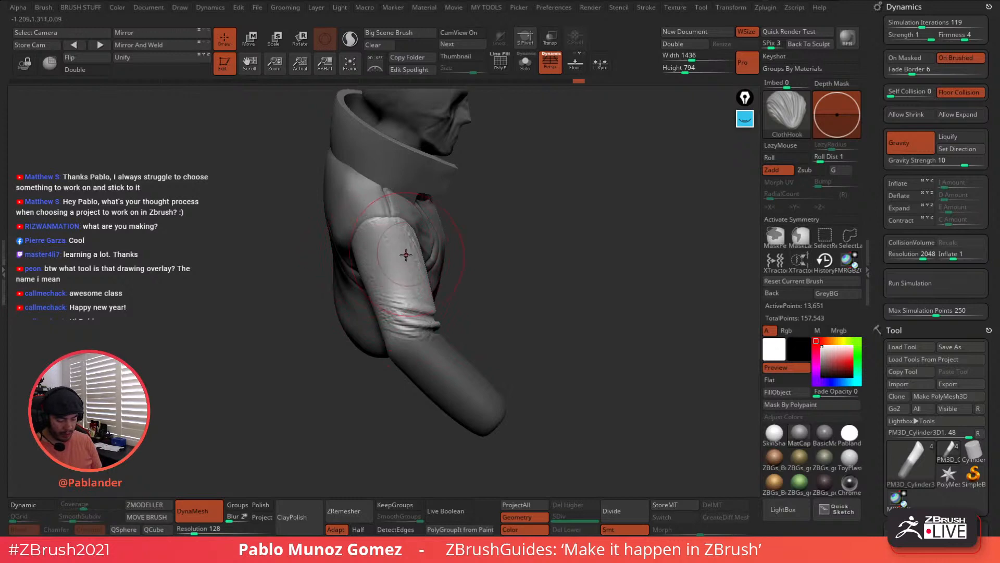
right_click_drag(373, 261, 418, 270)
key("space")
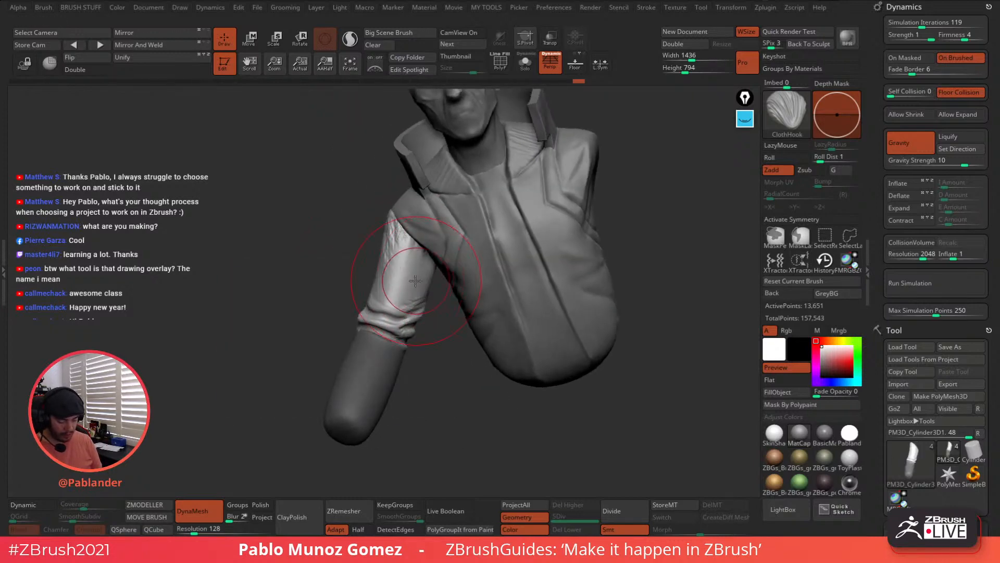
key("space")
left_click_drag(420, 277, 408, 276)
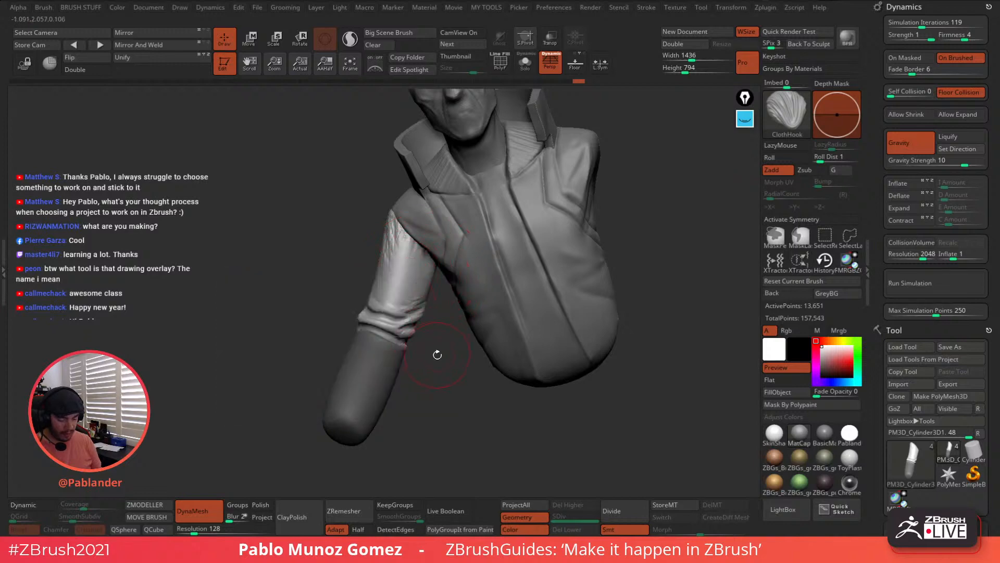
Clear the forearm mask and isolate the sleeve in Solo mode
left_click_drag(436, 364, 475, 386, "ctrl")
left_click(530, 66)
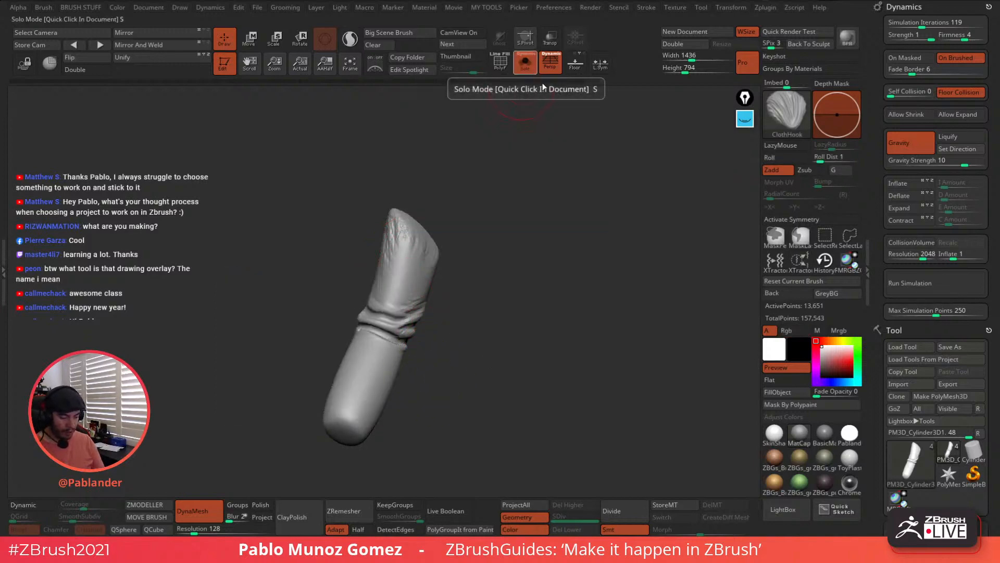
right_click_drag(533, 279, 518, 291)
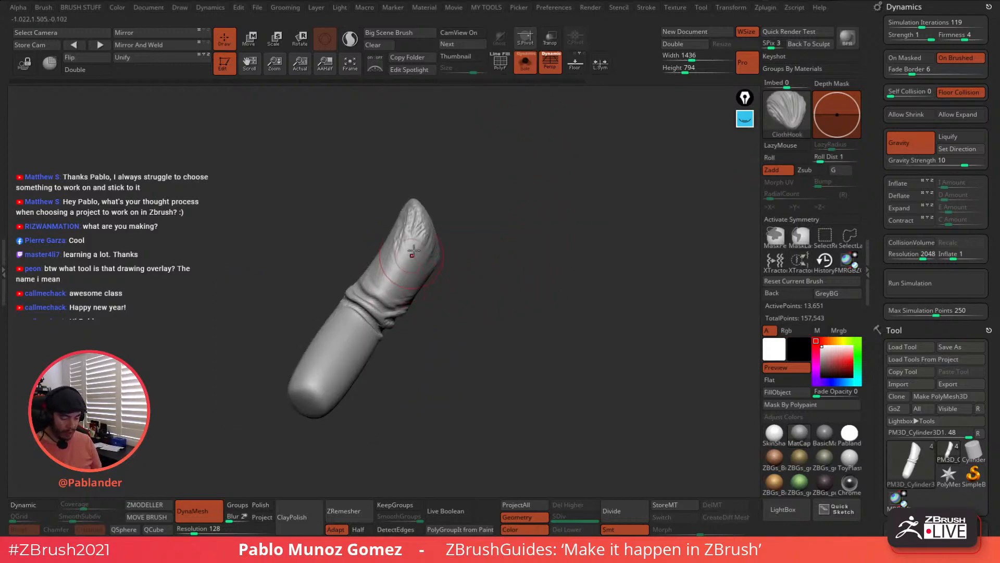
Mask the sleeve from the elbow folds down with MaskLasso and soften the mask's edge
key("ctrl")
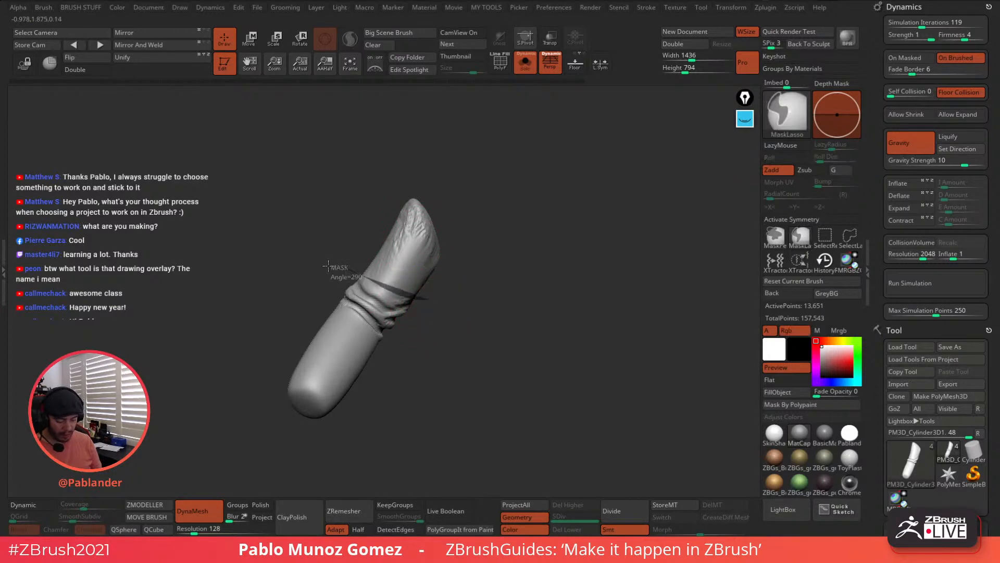
mouse_move(328, 266)
left_mouse_down("ctrl")
mouse_move(448, 412)
mouse_move(428, 300)
left_mouse_up("ctrl")
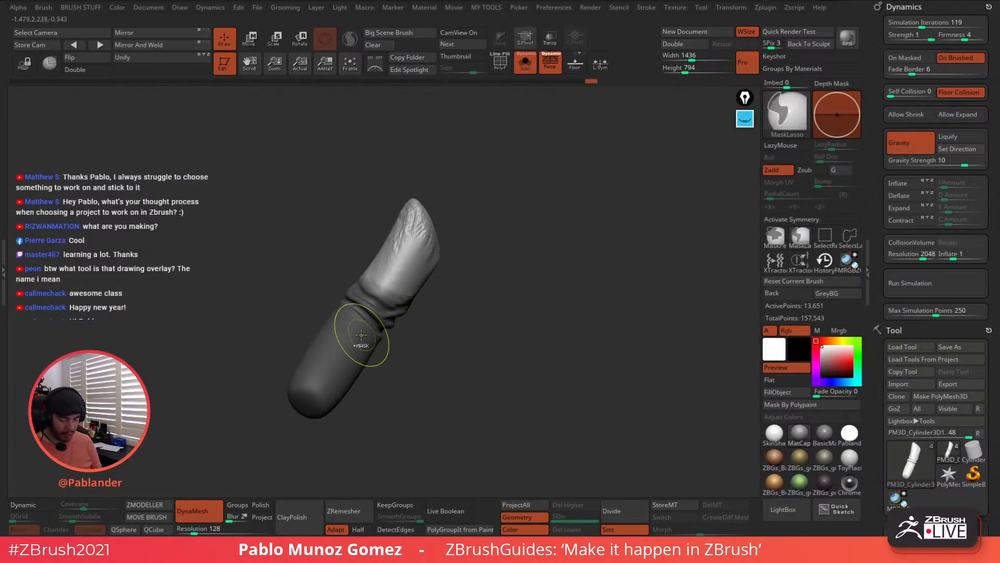
key("space")
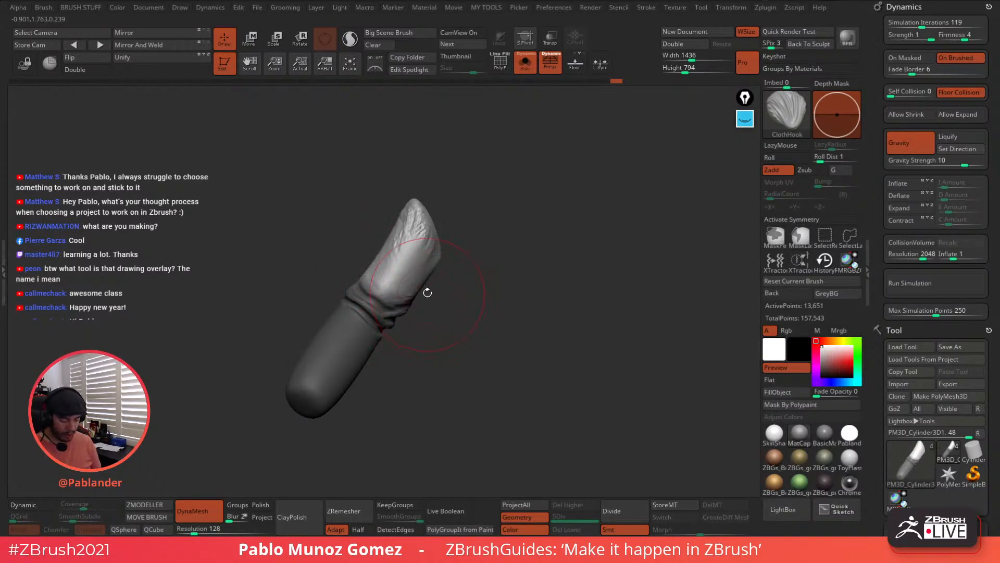
mouse_move(414, 317)
left_mouse_down("ctrl")
mouse_move(255, 338)
mouse_move(368, 382)
left_mouse_up("ctrl")
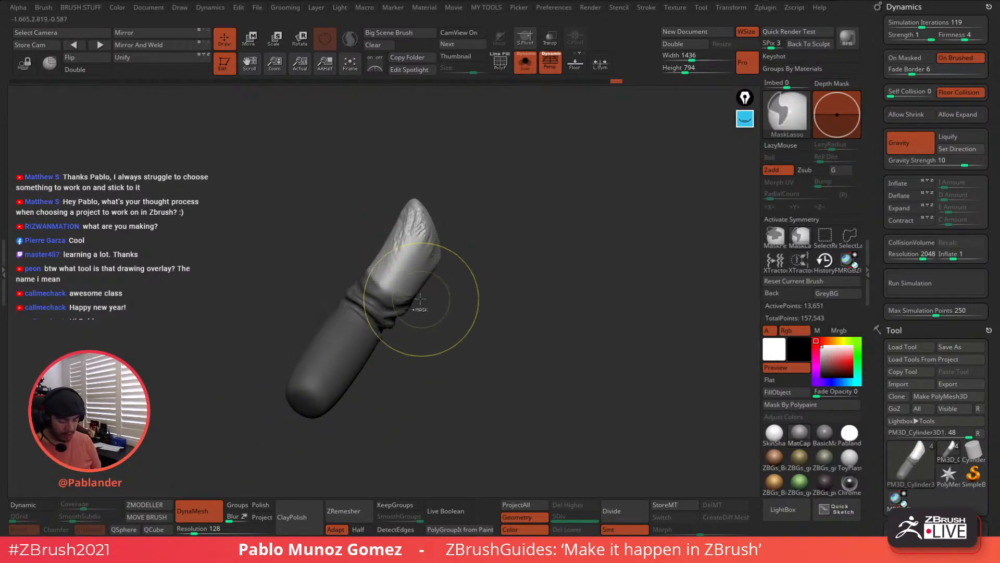
left_click(419, 301, "ctrl")
left_click(448, 309, "ctrl")
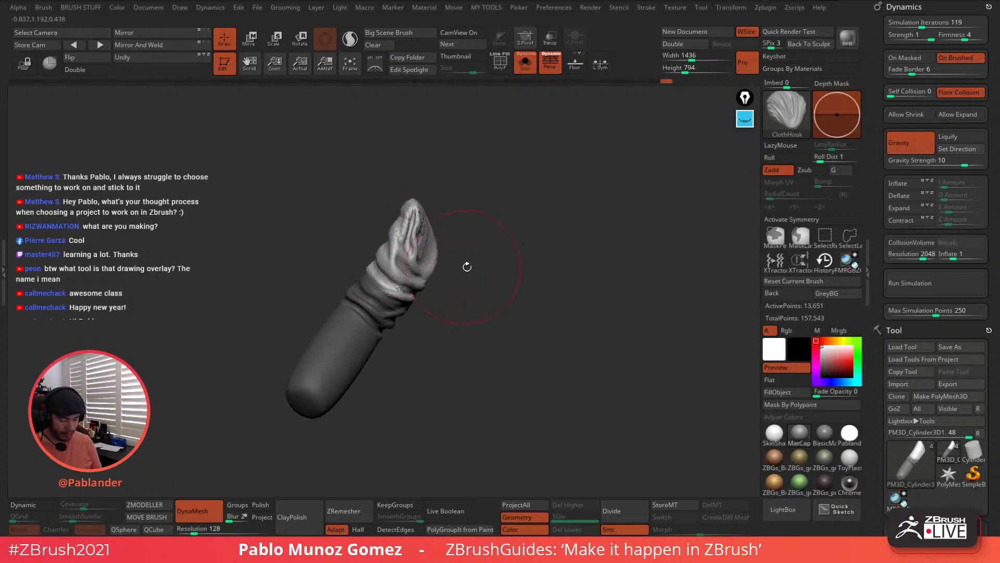
Pull ClothHook folds across the unmasked upper sleeve from the front and side, and clear the mask
left_click_drag(467, 267, 386, 273)
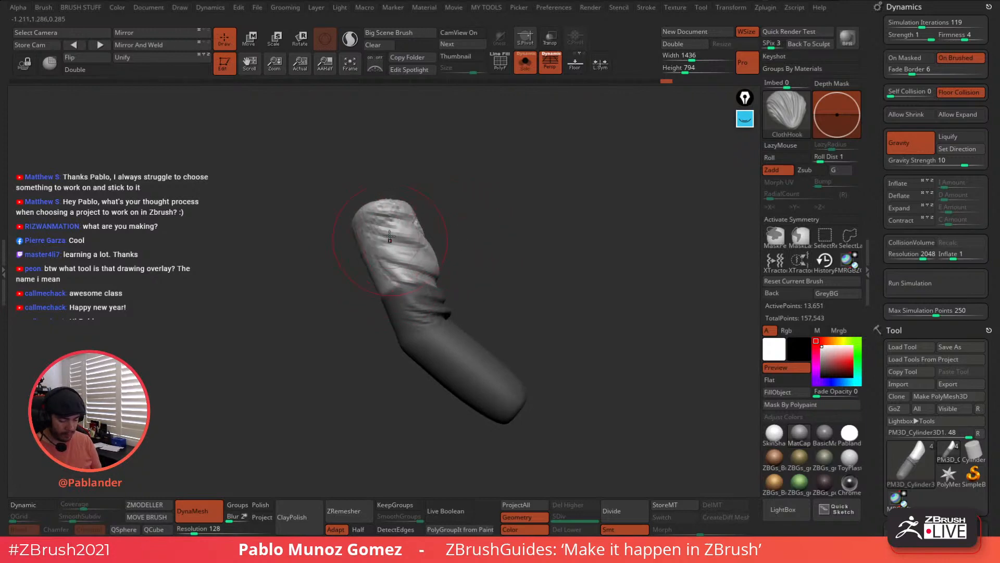
mouse_move(516, 244)
left_mouse_down()
mouse_move(485, 245)
mouse_move(523, 245)
left_mouse_up()
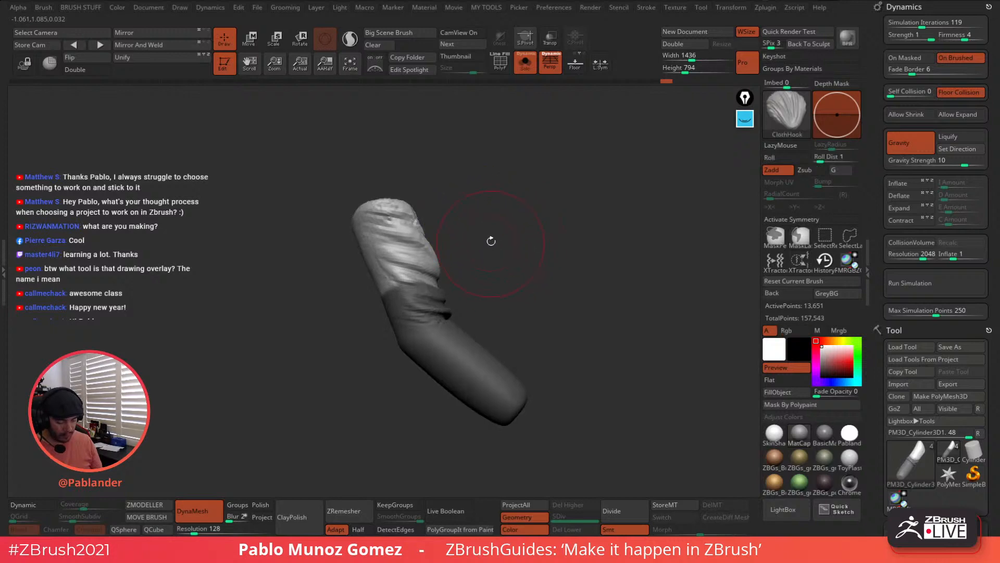
left_click_drag(497, 211, 460, 241, "ctrl")
Reduce the ClothHook draw size and pull smaller folds along the back and outer side of the upper sleeve
key("space")
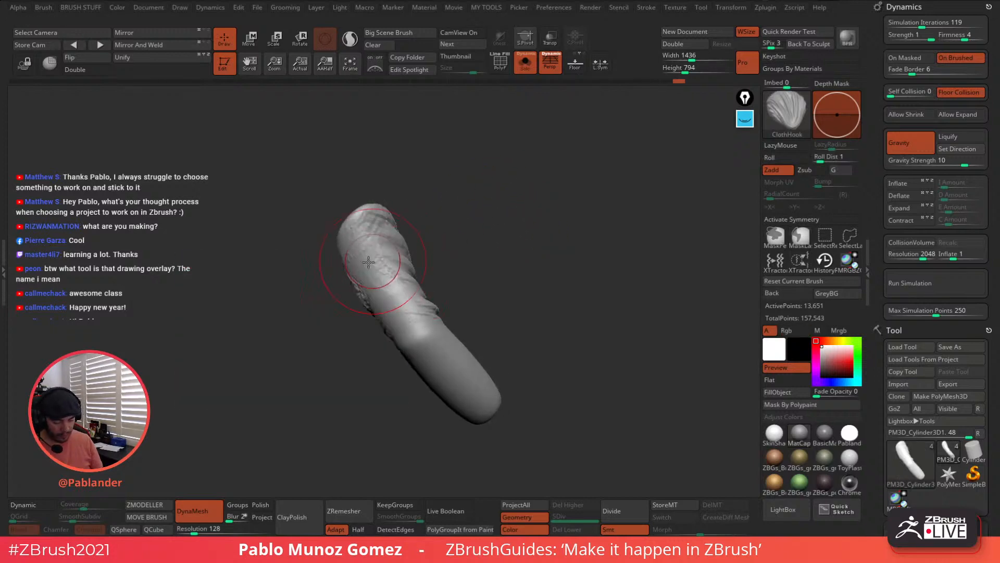
key("space")
left_click_drag(387, 256, 462, 222)
key("space")
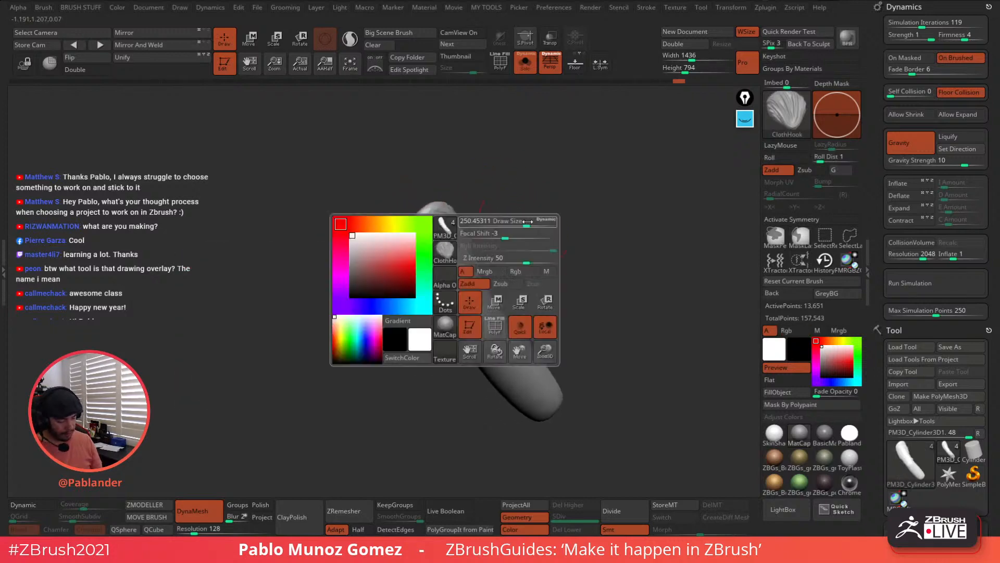
key("space")
left_click_drag(522, 223, 519, 217)
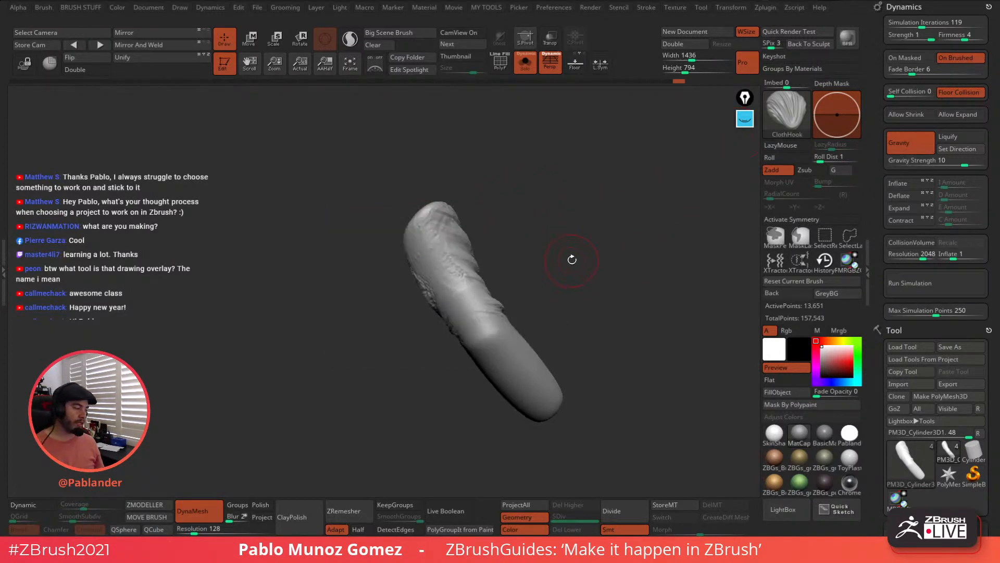
mouse_move(504, 192)
left_mouse_down()
mouse_move(454, 216)
mouse_move(430, 245)
mouse_move(519, 200)
left_mouse_up()
left_click_drag(440, 242, 448, 271)
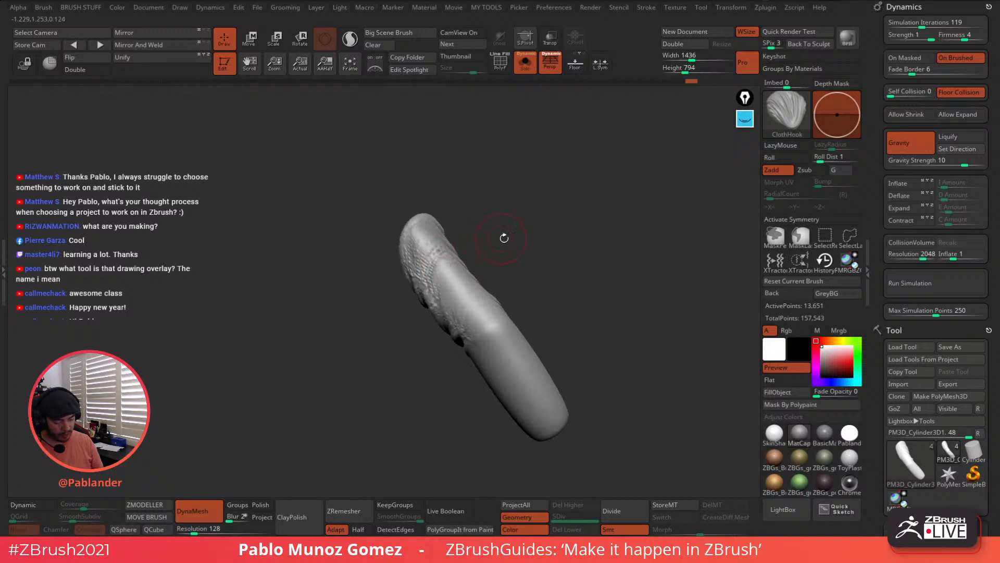
mouse_move(504, 239)
left_mouse_down()
mouse_move(466, 293)
mouse_move(457, 276)
left_mouse_up()
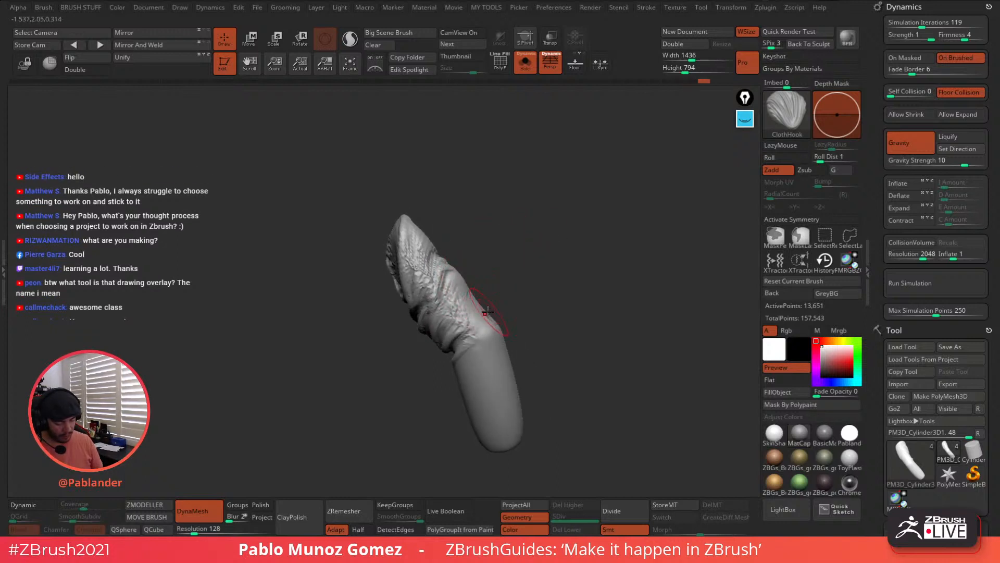
Pull more ClothHook folds on the outer side of the sleeve at the elbow and exit Solo mode
mouse_move(486, 312)
left_mouse_down()
mouse_move(547, 313)
mouse_move(493, 288)
mouse_move(528, 280)
left_mouse_up()
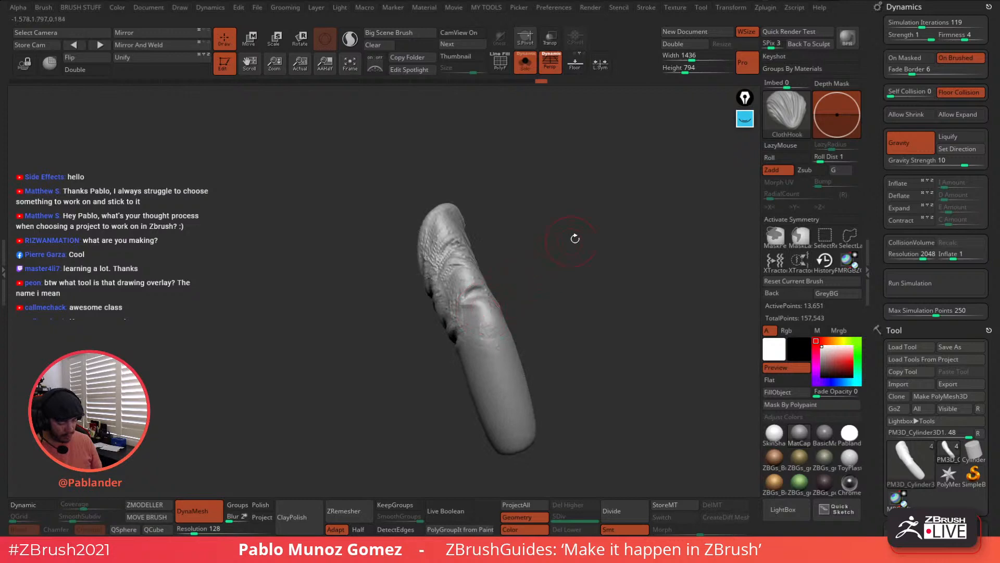
right_click(589, 245)
left_click_drag(620, 217, 633, 207)
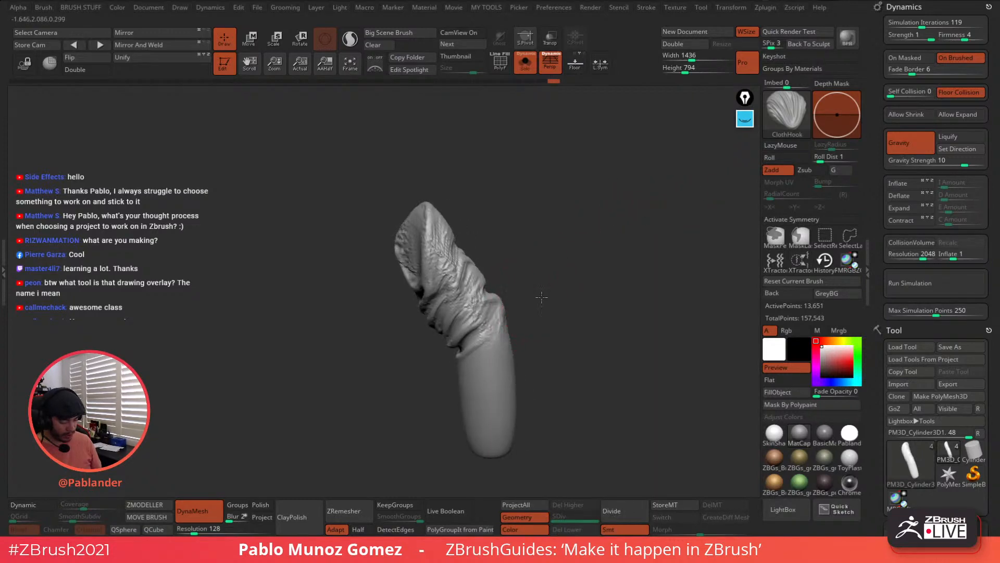
mouse_move(543, 296)
left_mouse_down()
mouse_move(592, 277)
mouse_move(538, 277)
mouse_move(577, 264)
left_mouse_up()
mouse_move(616, 292)
left_mouse_down()
mouse_move(521, 313)
mouse_move(538, 331)
mouse_move(554, 231)
left_mouse_up()
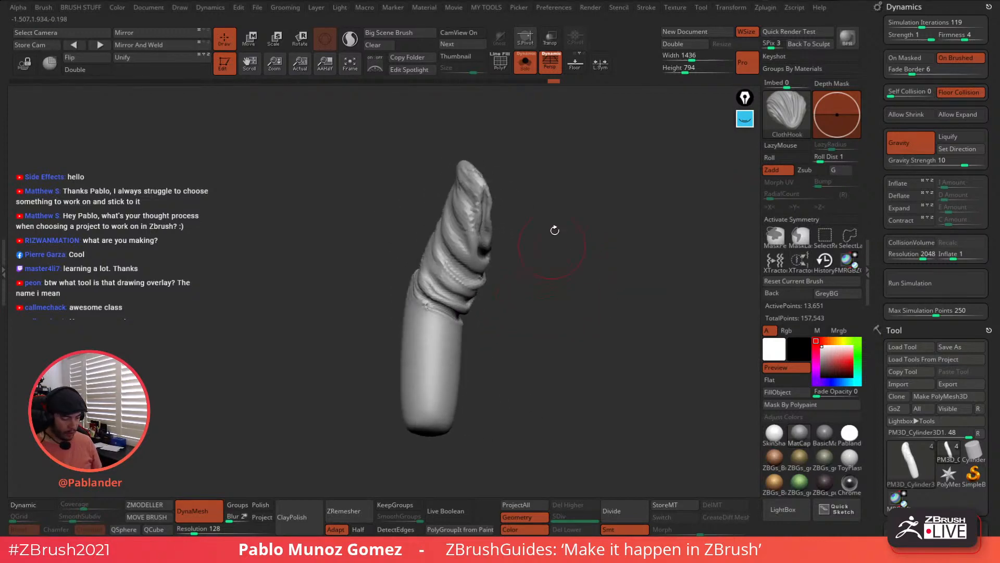
left_click(525, 69)
Mask the upper sleeve with MaskLasso down to the end of the elbow folds, leaving the forearm unmasked
left_click_drag(573, 375, 542, 281, "alt")
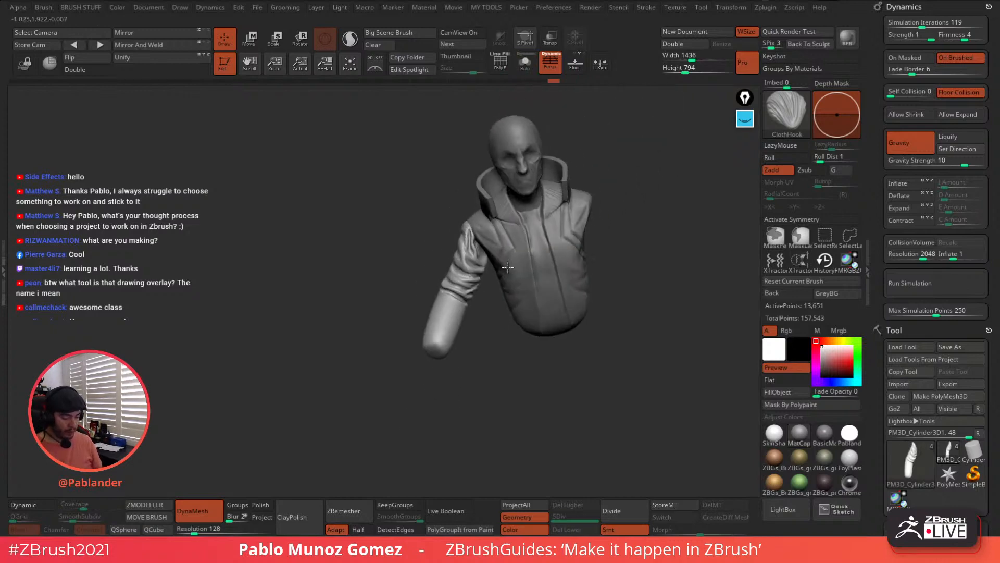
right_click_drag(483, 250, 505, 279)
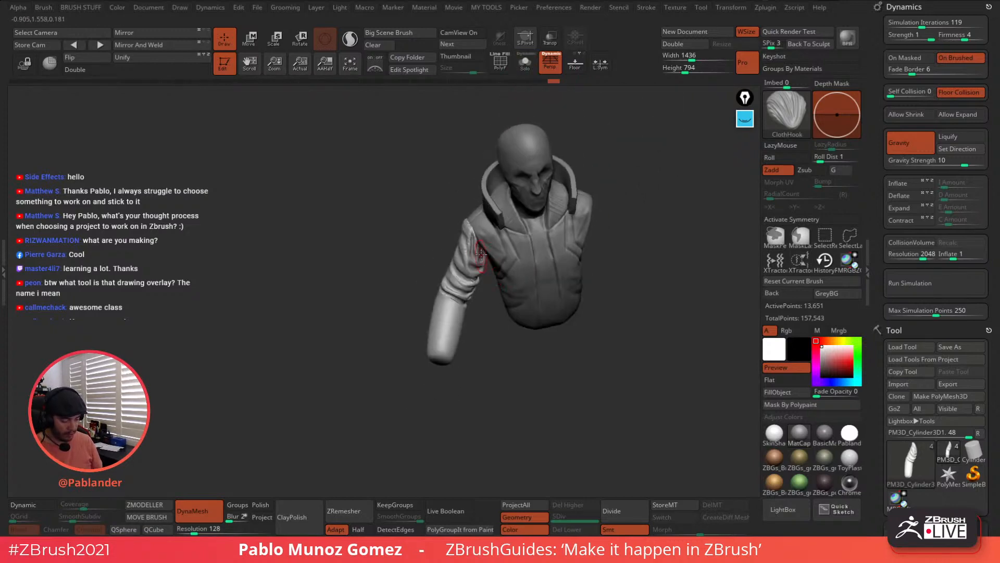
left_click_drag(522, 370, 482, 392, "shift")
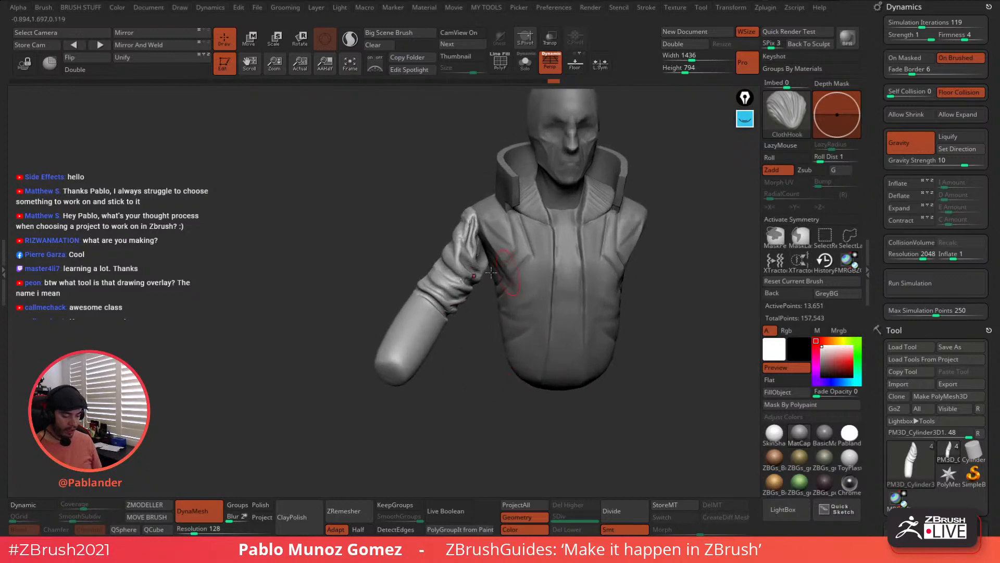
mouse_move(447, 352)
left_mouse_down()
mouse_move(453, 364)
mouse_move(460, 315)
left_mouse_up()
key("ctrl")
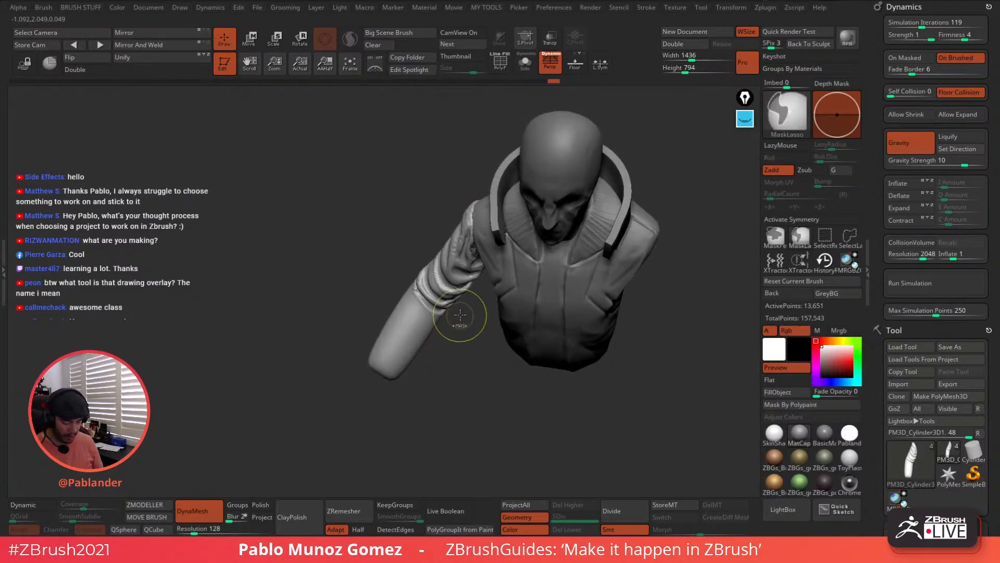
mouse_move(394, 286)
left_mouse_down("ctrl")
mouse_move(588, 200)
mouse_move(521, 315)
left_mouse_up("ctrl")
key("ctrl+z")
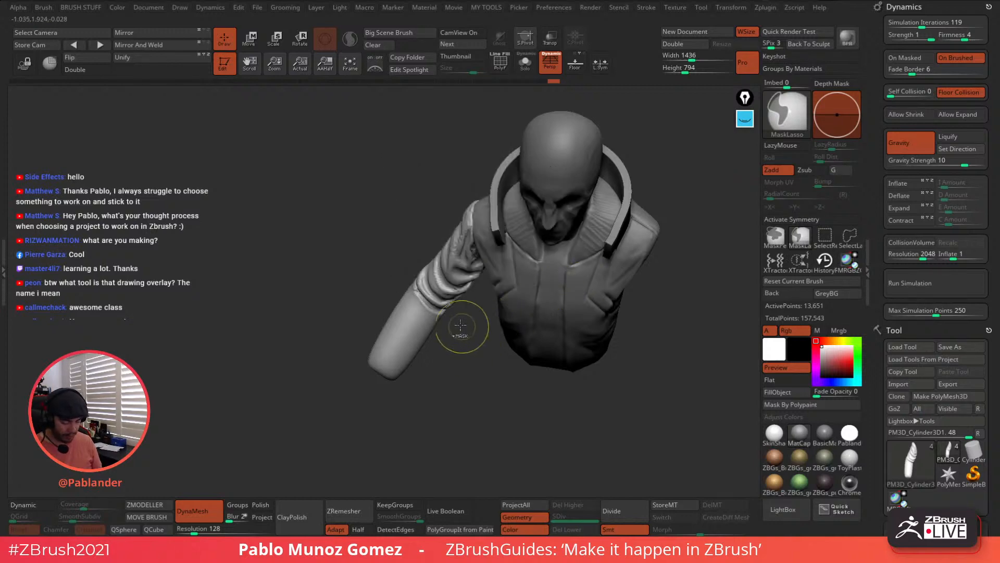
mouse_move(436, 315)
left_mouse_down("ctrl")
mouse_move(482, 175)
mouse_move(570, 361)
mouse_move(503, 349)
left_mouse_up("ctrl")
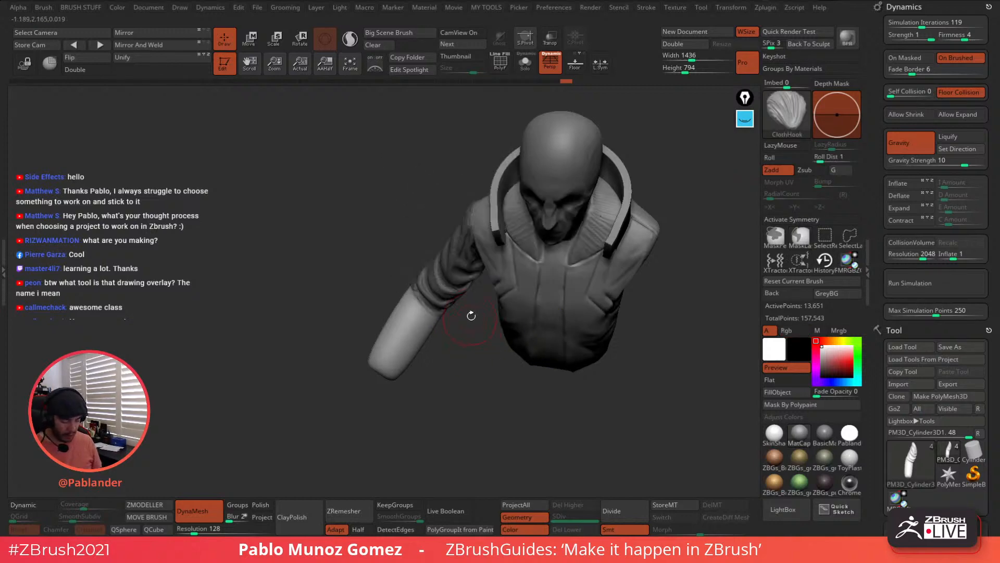
Try to pull ClothHook folds along the unmasked forearm with an enlarged draw size
right_click(469, 313)
right_click(472, 314)
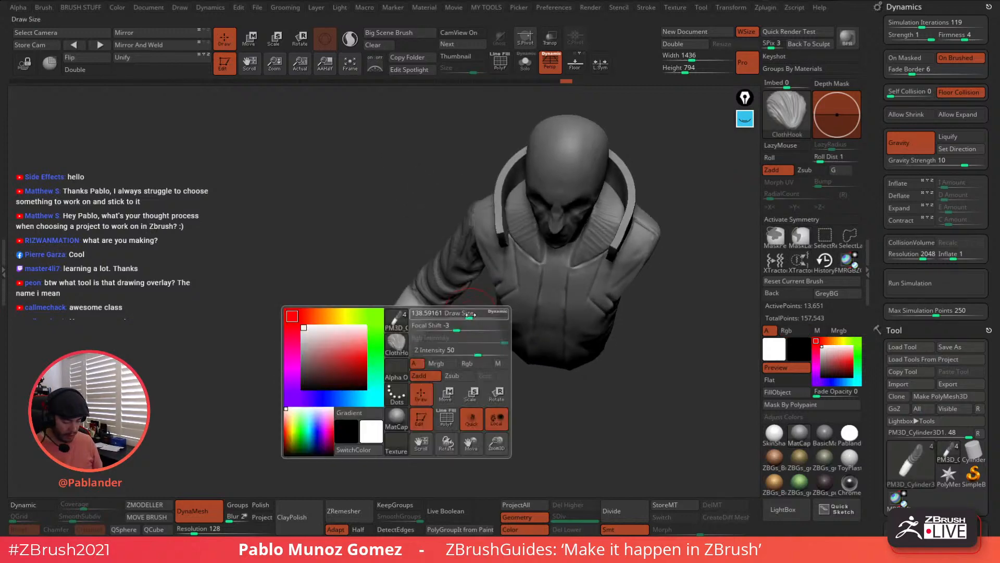
right_click(478, 313)
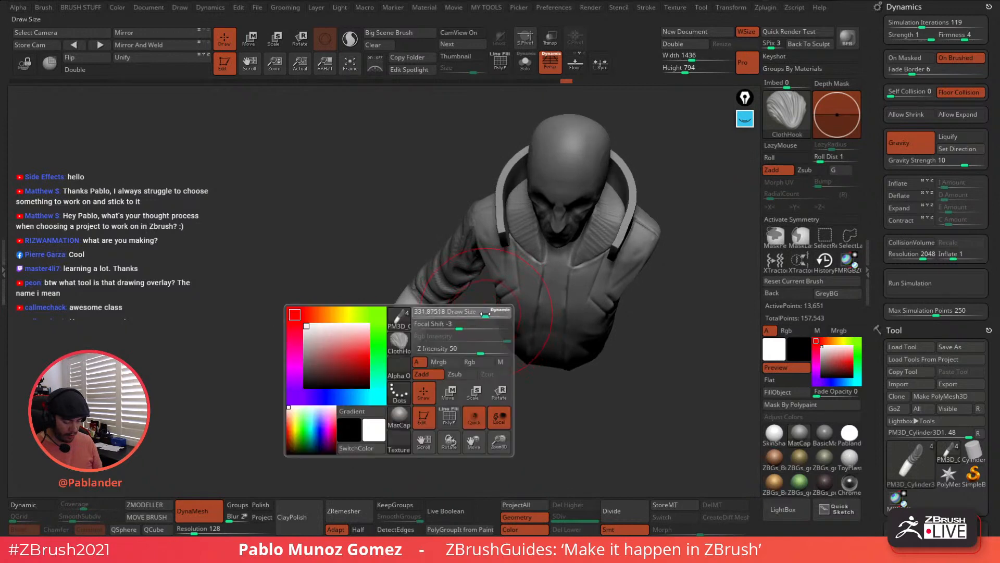
left_click_drag(485, 314, 478, 313)
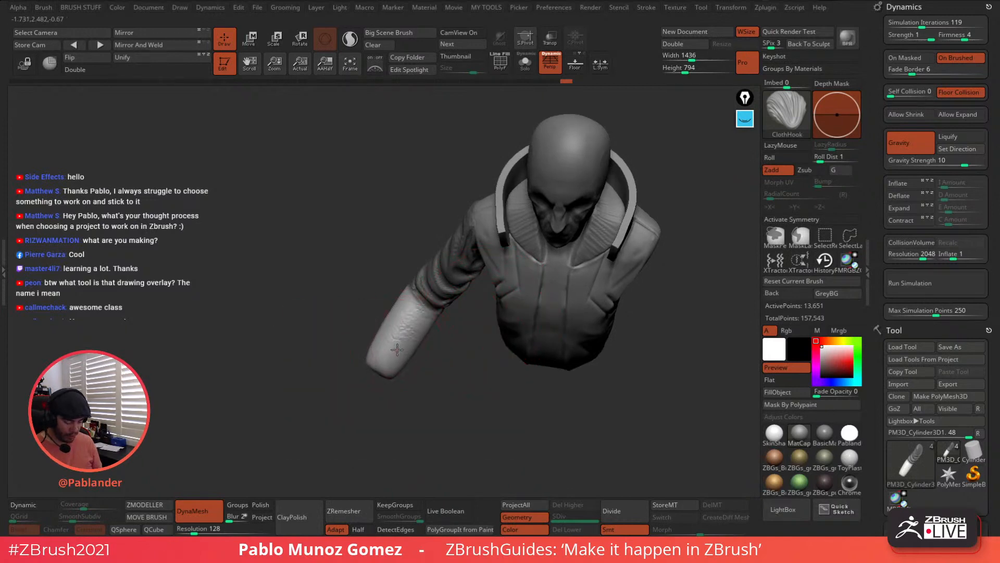
right_click_drag(436, 366, 412, 353)
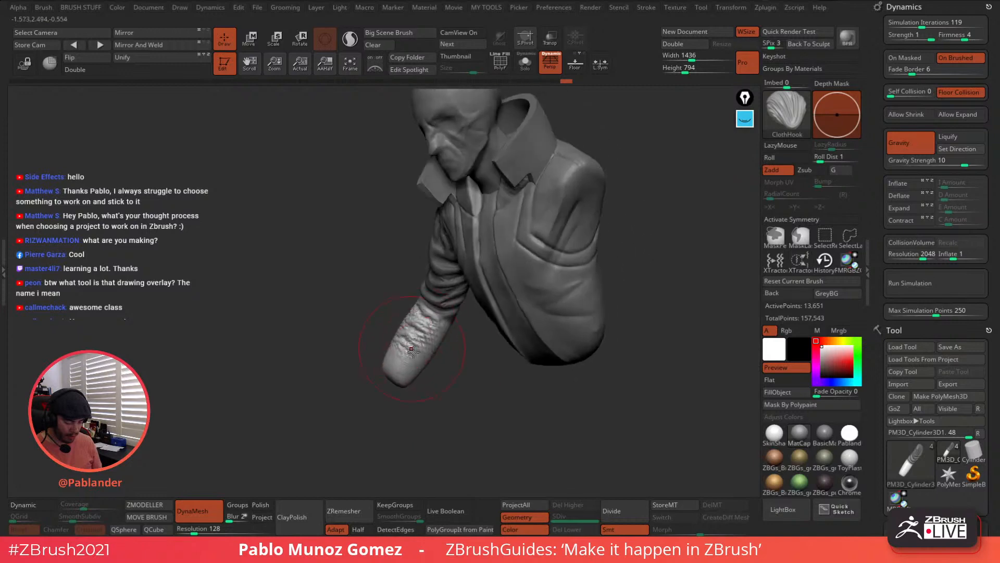
Reduce the ClothHook draw size and pull folds around the unmasked forearm from the front, side and back
right_click(433, 342)
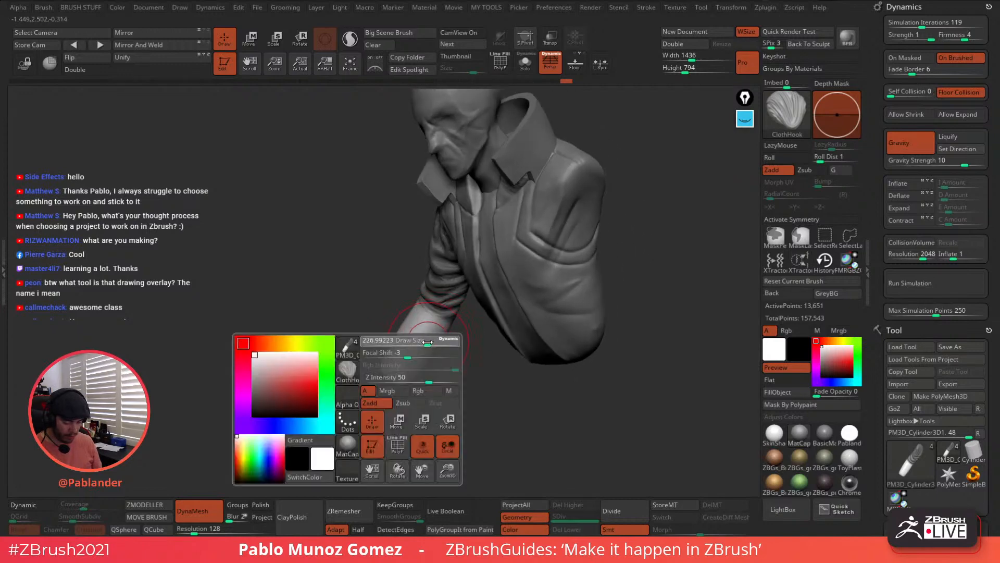
left_click_drag(427, 342, 426, 342)
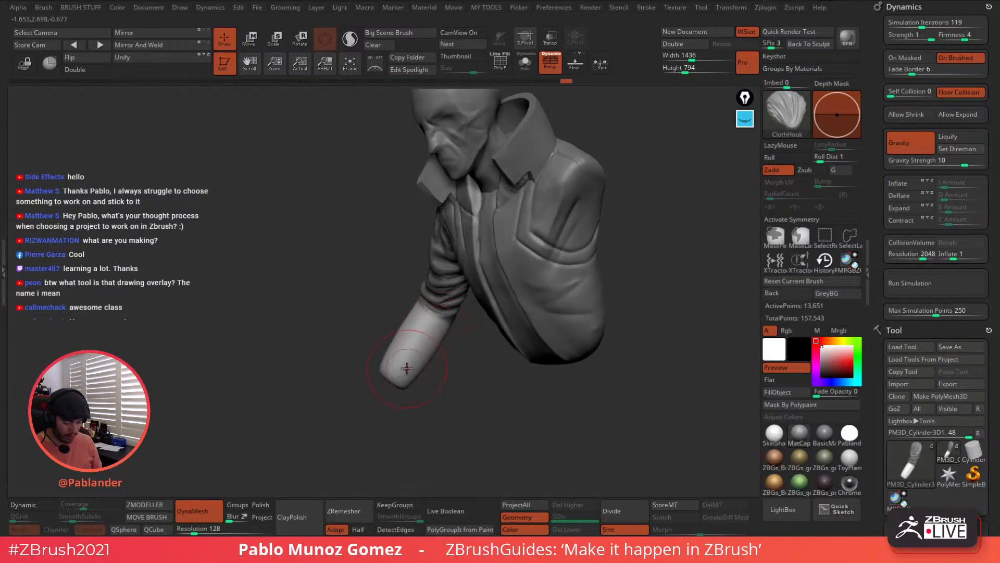
mouse_move(431, 338)
right_mouse_down()
mouse_move(412, 341)
mouse_move(453, 372)
mouse_move(486, 380)
right_mouse_up()
right_click(412, 341)
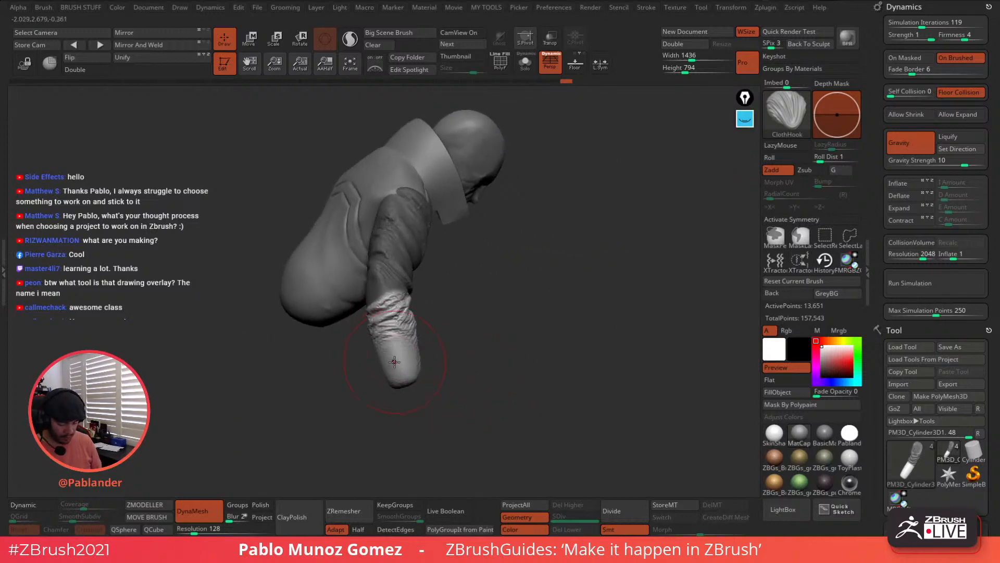
right_click_drag(396, 359, 417, 347)
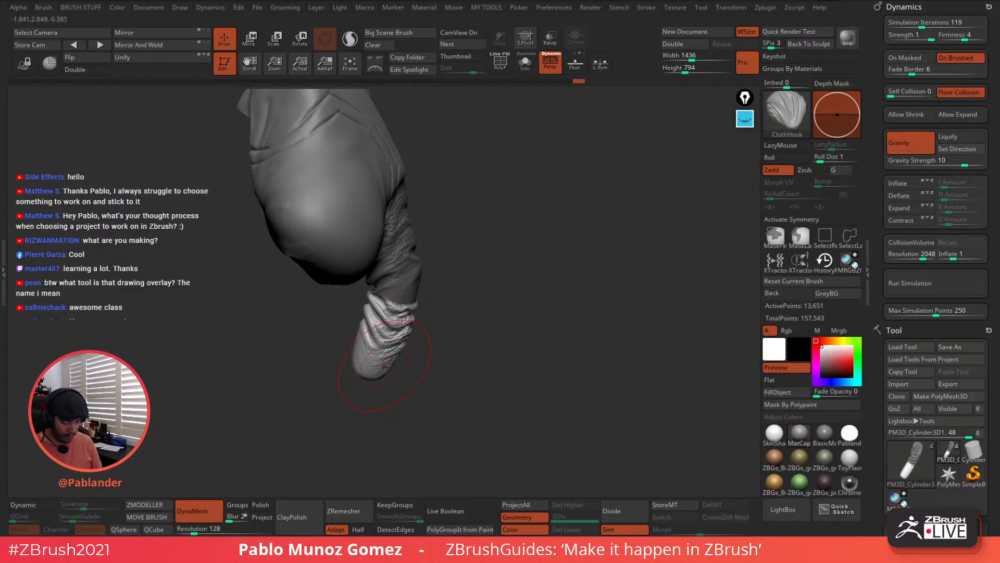
mouse_move(389, 360)
left_mouse_down()
mouse_move(455, 331)
mouse_move(440, 359)
mouse_move(457, 364)
mouse_move(461, 349)
left_mouse_up()
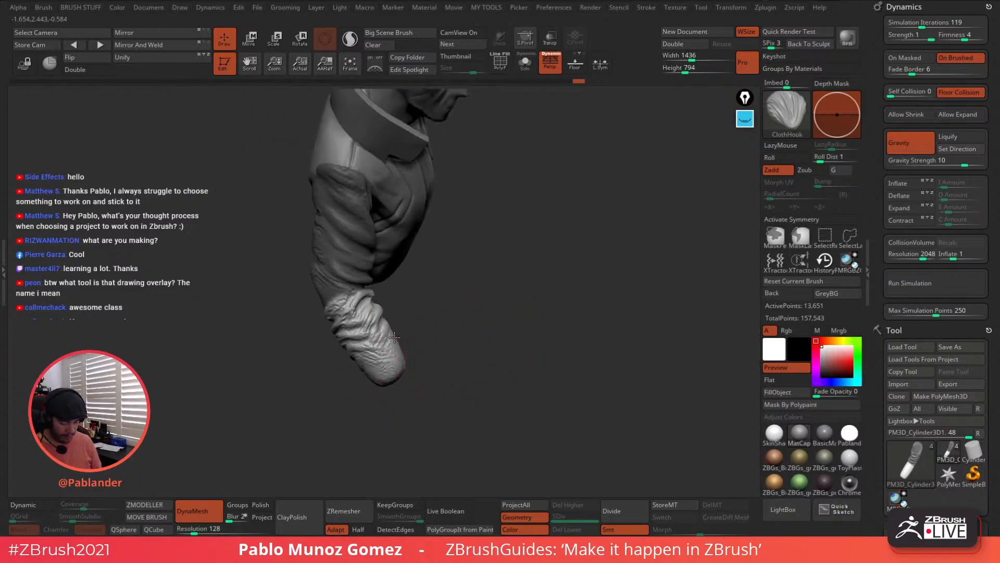
left_click_drag(395, 337, 338, 307)
Clear the sleeve mask and blend the elbow area with further ClothHook folds and the Smooth brush
left_click_drag(432, 295, 466, 286, "ctrl")
key("space")
key("space")
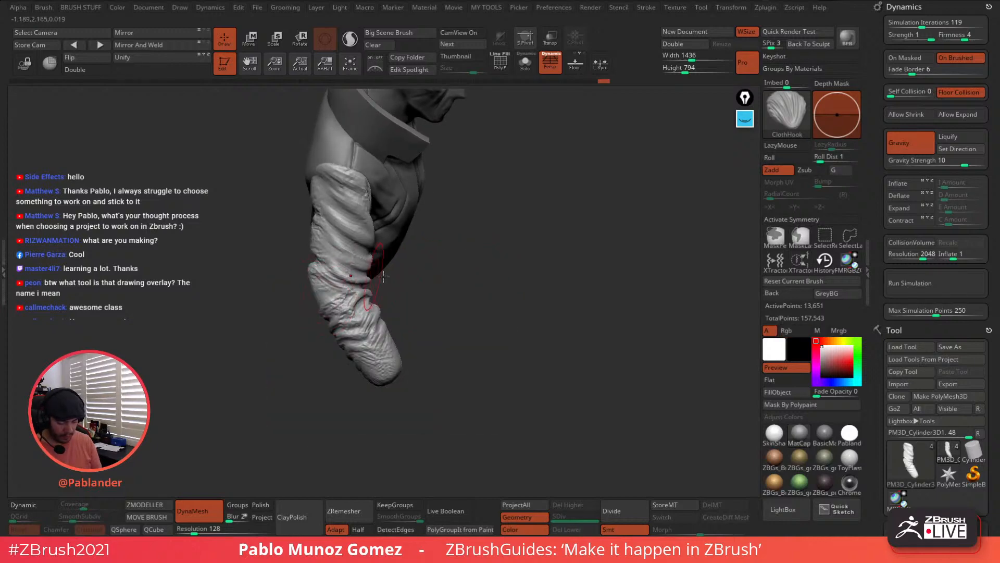
left_click_drag(320, 293, 539, 269)
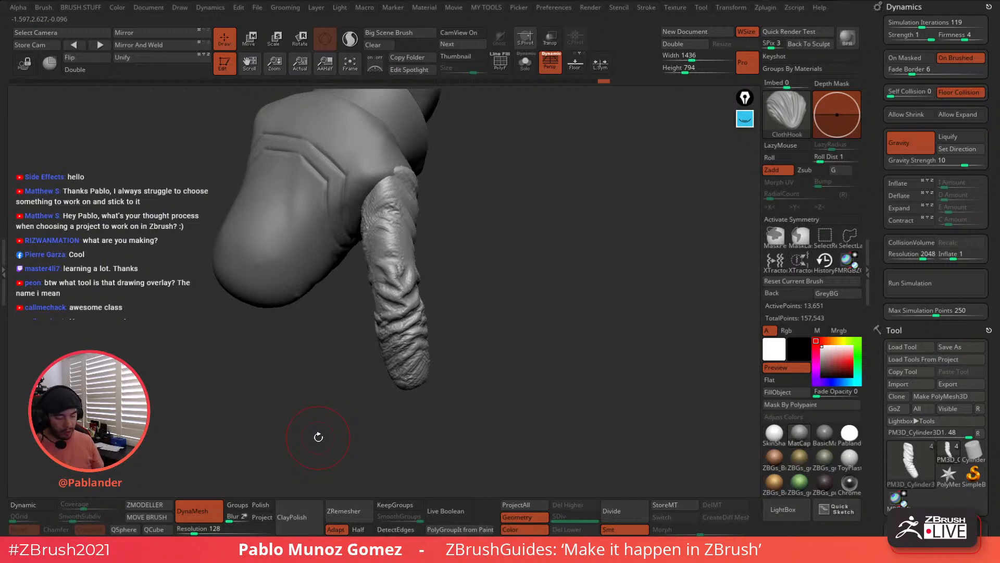
left_click_drag(414, 276, 406, 200)
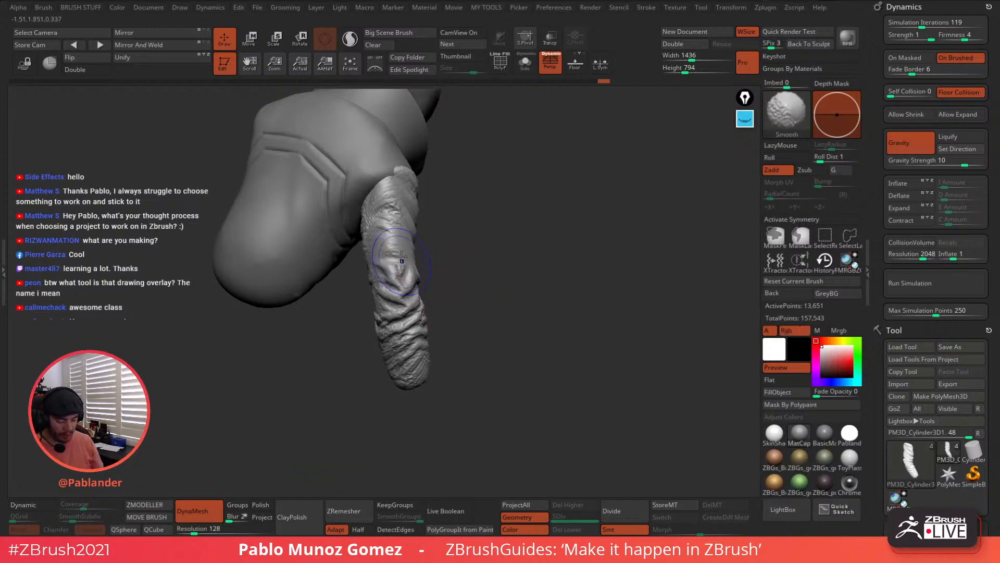
left_click_drag(526, 203, 730, 127)
Annotate the shoulder and elbow tension points and the fold lines between them on the overlay, and clear the marks
left_click(745, 118)
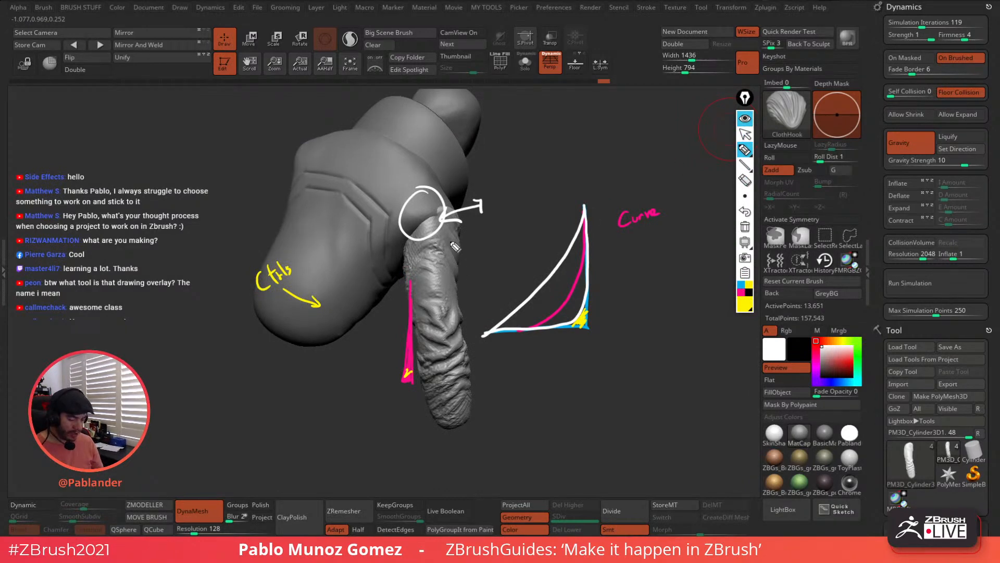
left_click(745, 227)
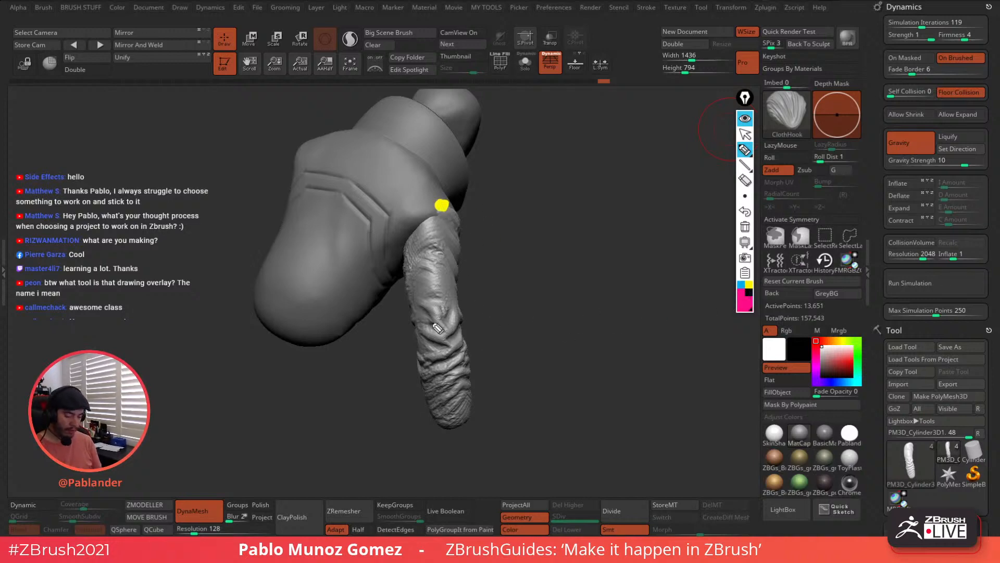
left_click(742, 286)
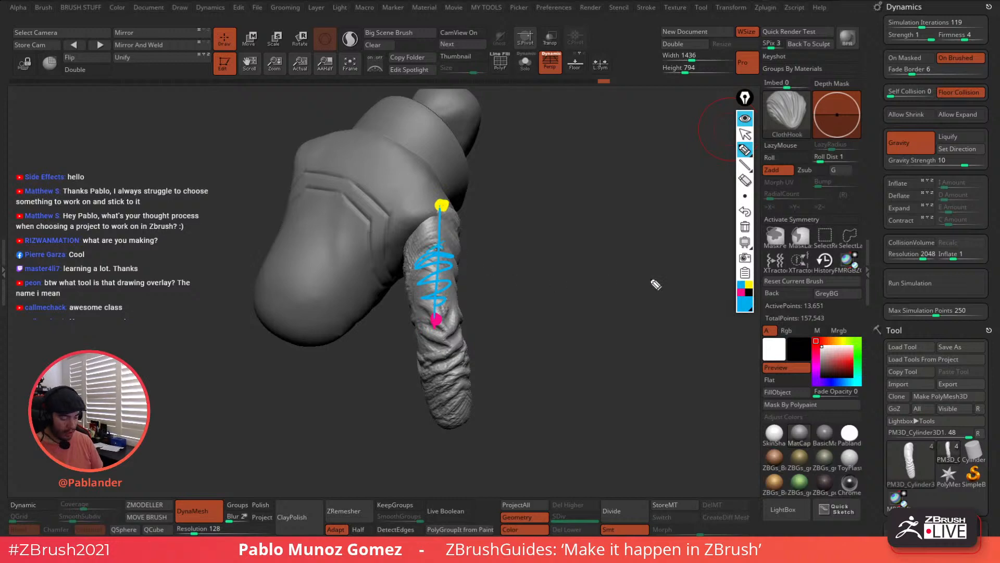
left_click(749, 285)
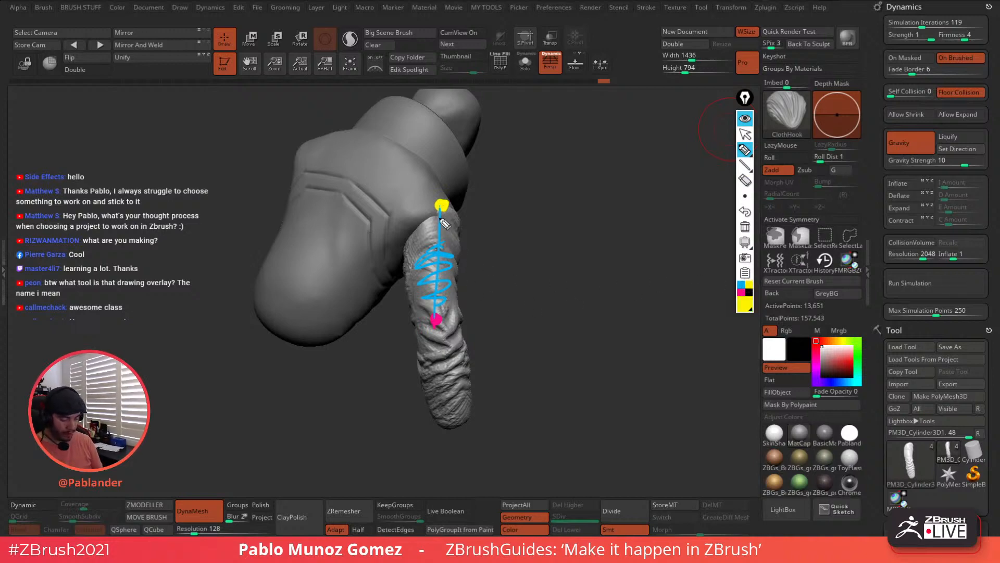
left_click_drag(433, 246, 408, 318)
mouse_move(441, 224)
left_mouse_down()
mouse_move(417, 331)
mouse_move(407, 282)
mouse_move(417, 335)
left_mouse_up()
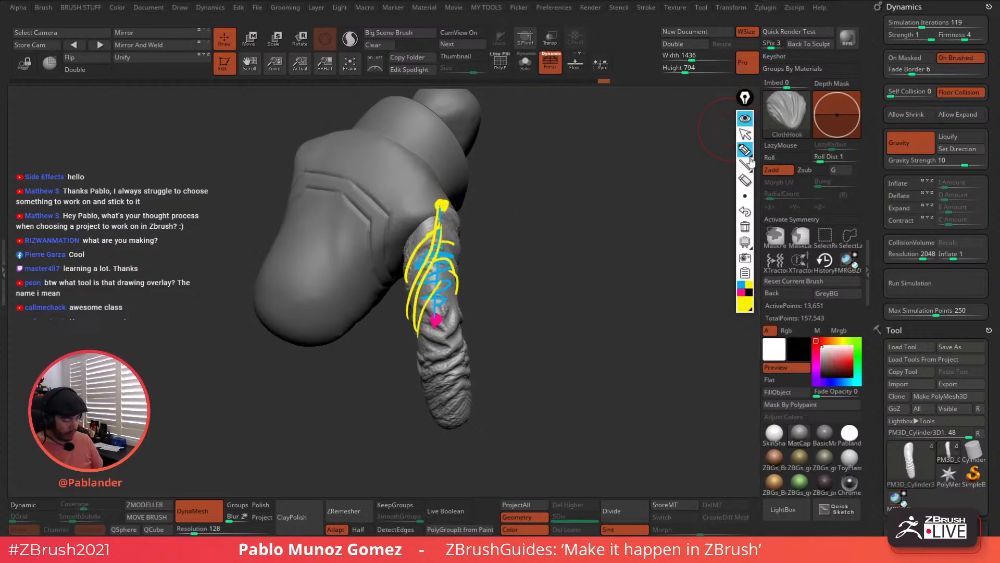
left_click(745, 228)
left_click(745, 119)
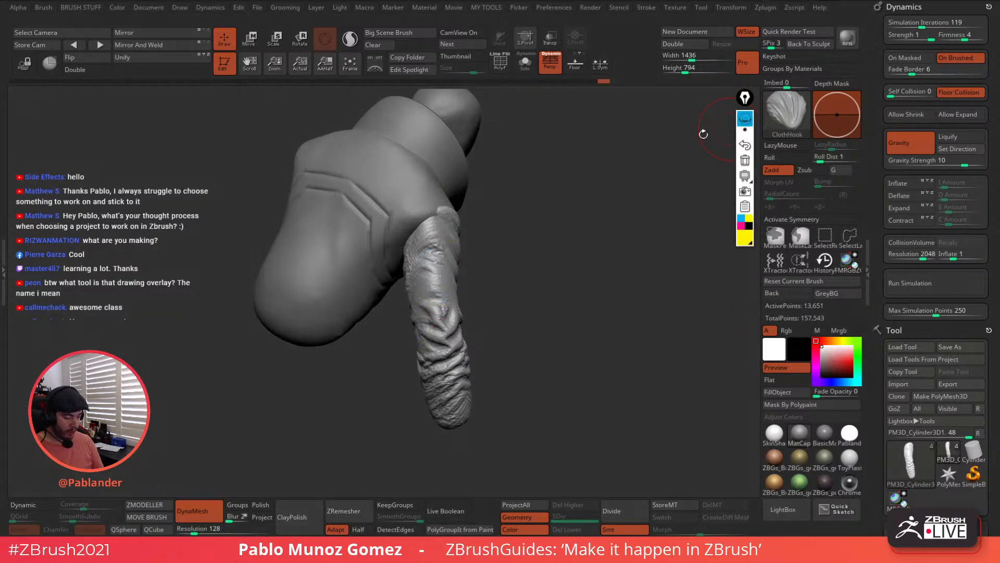
mouse_move(549, 267)
left_mouse_down()
mouse_move(523, 264)
mouse_move(542, 261)
mouse_move(553, 292)
left_mouse_up()
left_click_drag(587, 337, 508, 367)
left_click_drag(531, 336, 583, 270)
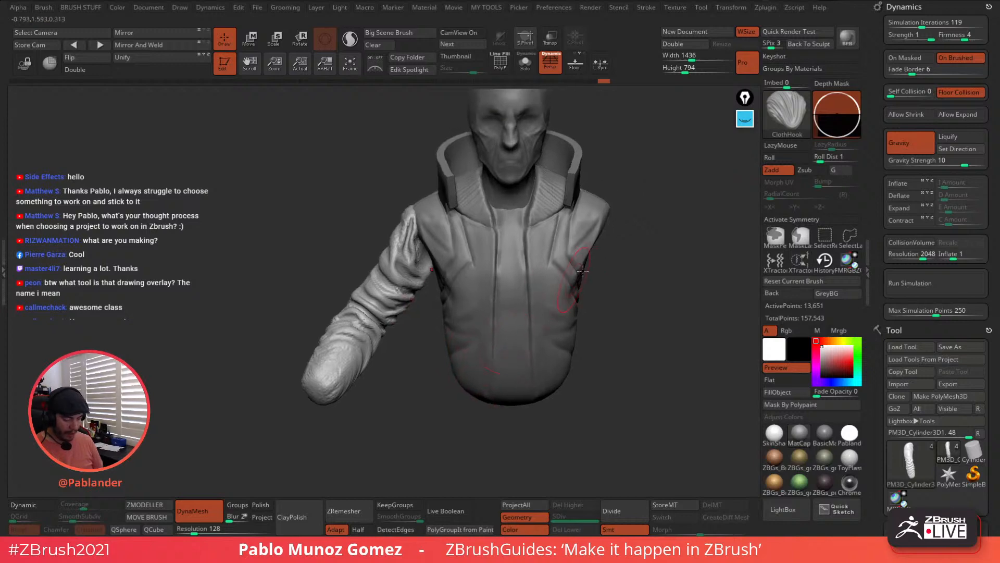
Nudge the inner edge of the sleeve toward the jacket torso at the armpit with the Move brush
key("b")
key("m")
key("v")
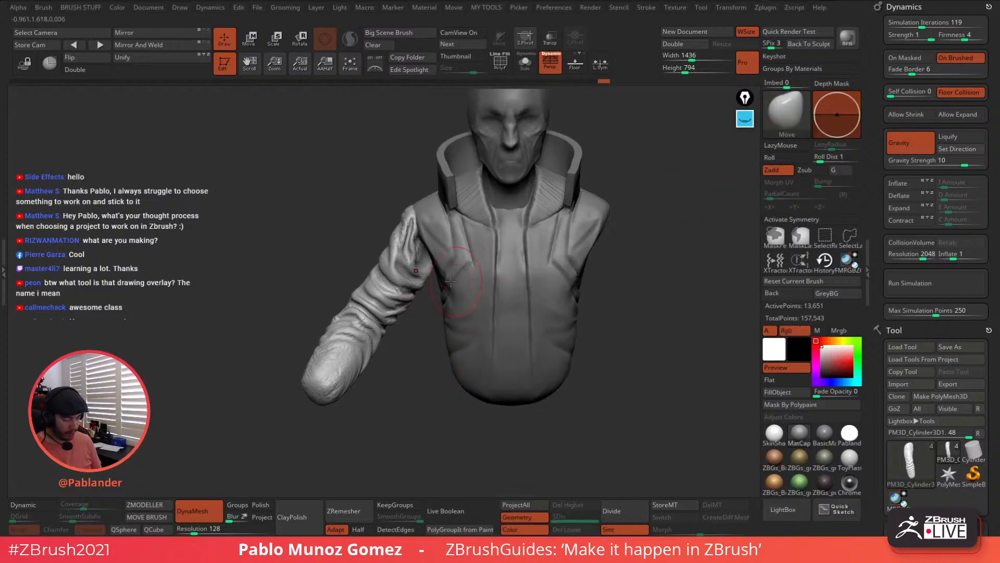
mouse_move(418, 258)
left_mouse_down()
mouse_move(423, 250)
mouse_move(430, 261)
left_mouse_up()
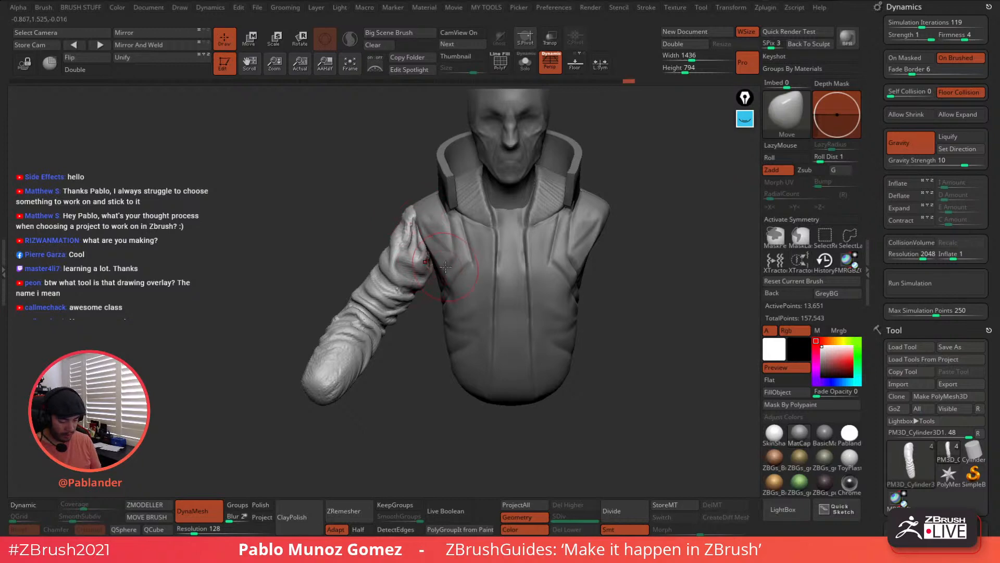
Make the jacket torso the active subtool and pull its armpit area slightly toward the sleeve with the Move brush
right_click_drag(446, 266, 436, 266)
left_click(442, 266, "alt")
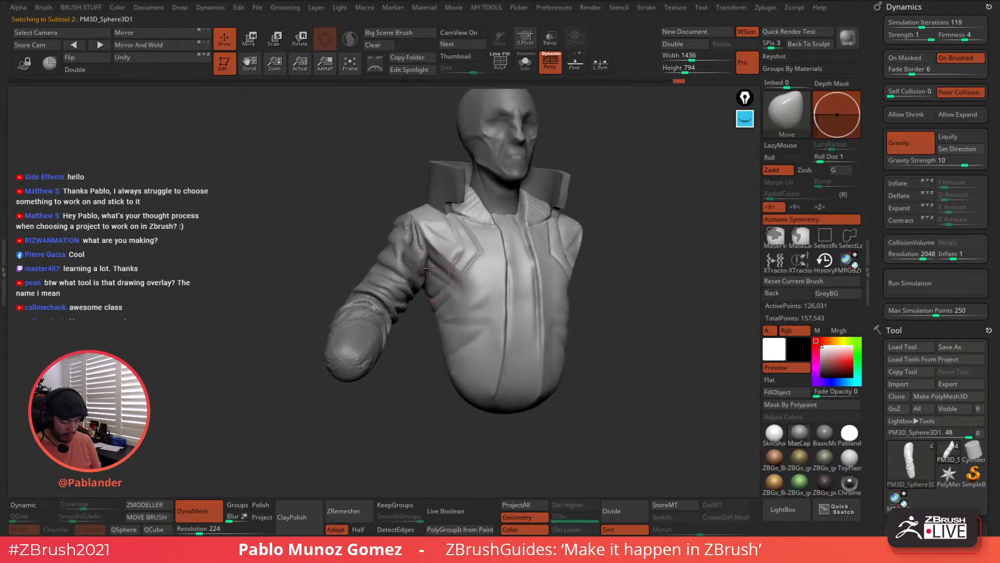
left_click_drag(434, 269, 429, 274)
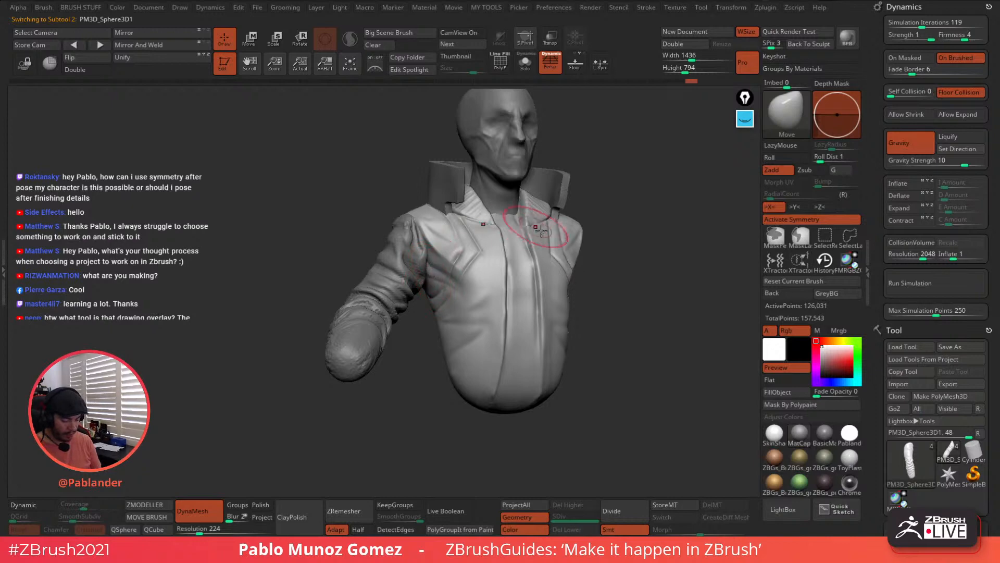
right_click_drag(540, 231, 471, 323)
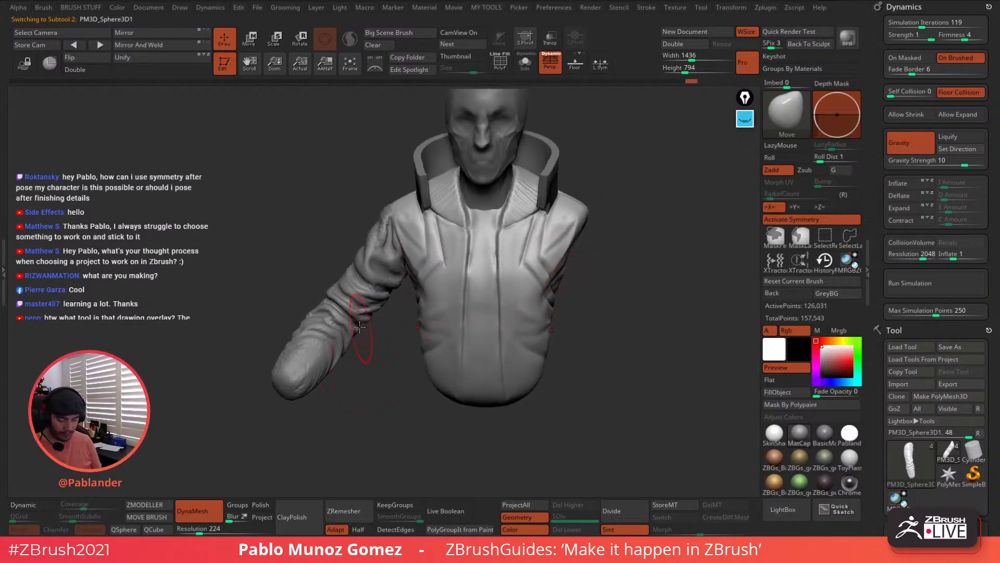
Make the sleeve the active subtool again and push the top of its shoulder slightly downward with the Move brush
left_click(342, 327, "alt")
right_click_drag(344, 329, 459, 354)
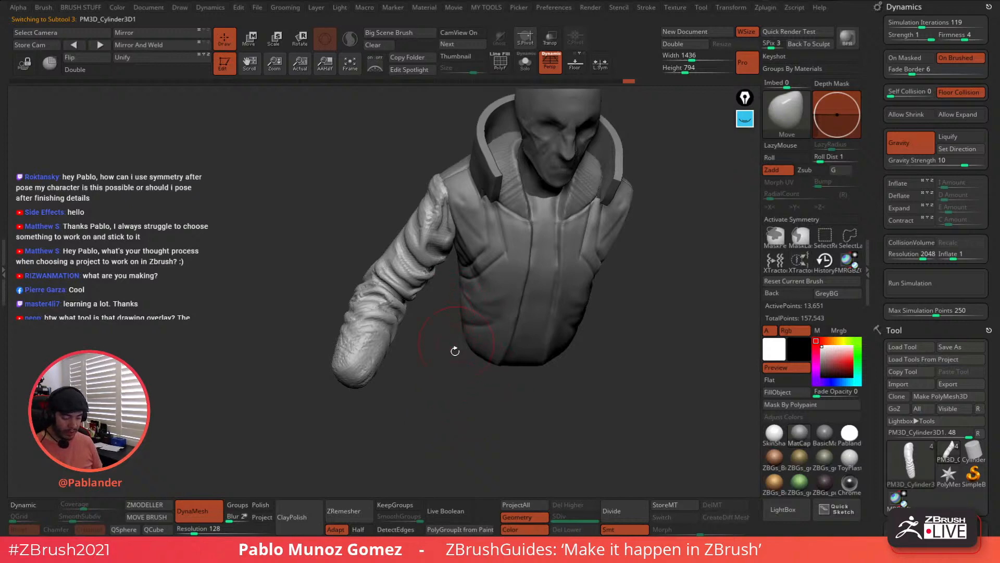
right_click_drag(462, 396, 444, 284)
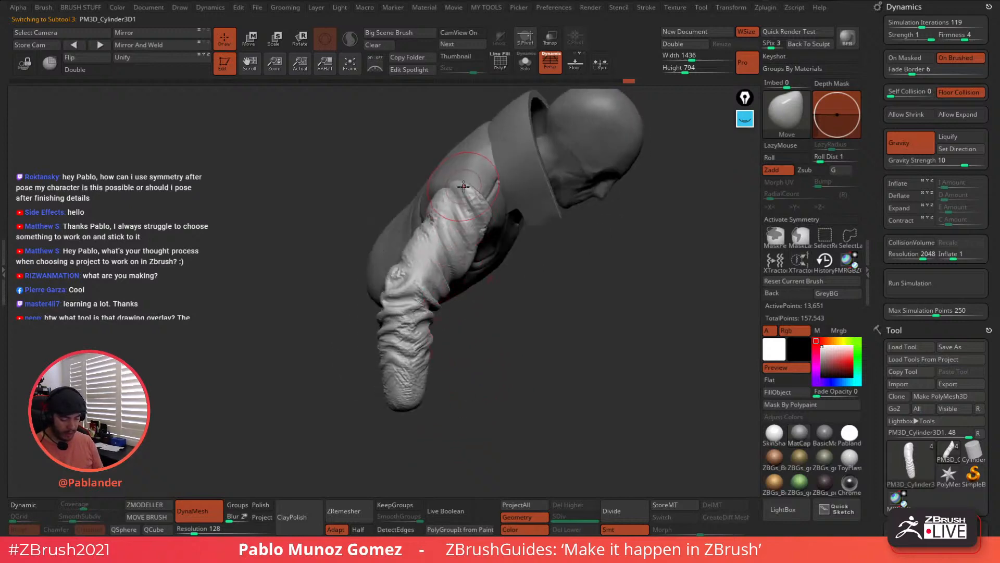
mouse_move(457, 180)
right_mouse_down()
mouse_move(487, 199)
mouse_move(448, 209)
right_mouse_up()
left_click_drag(464, 185, 468, 202)
mouse_move(449, 206)
right_mouse_down()
mouse_move(476, 186)
mouse_move(475, 208)
right_mouse_up()
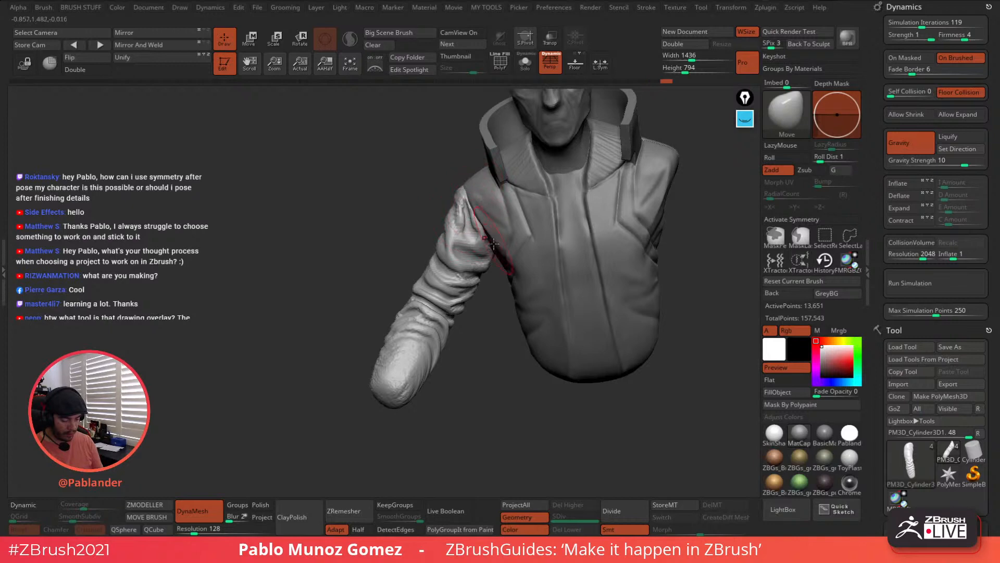
Try to remesh the sleeve with DynaMesh at resolution 128, inspect the folds and undo the remesh
right_click_drag(466, 325, 458, 364)
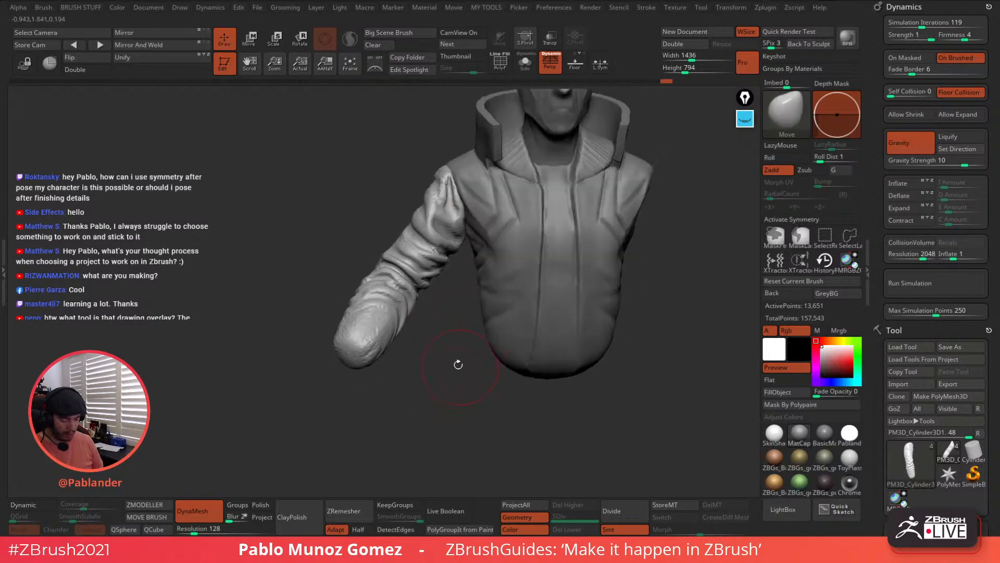
left_click_drag(430, 377, 475, 409, "ctrl")
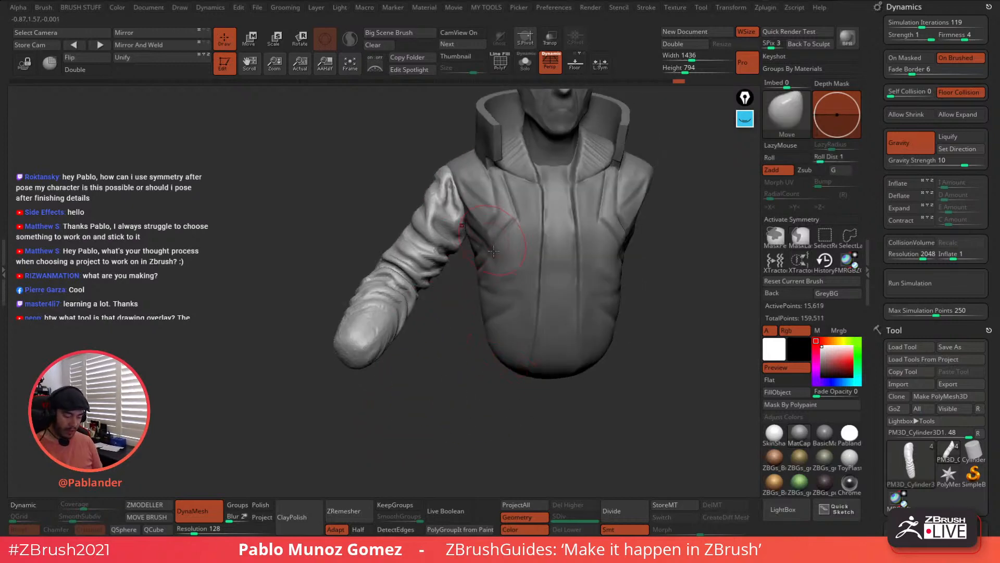
right_click_drag(470, 410, 488, 376)
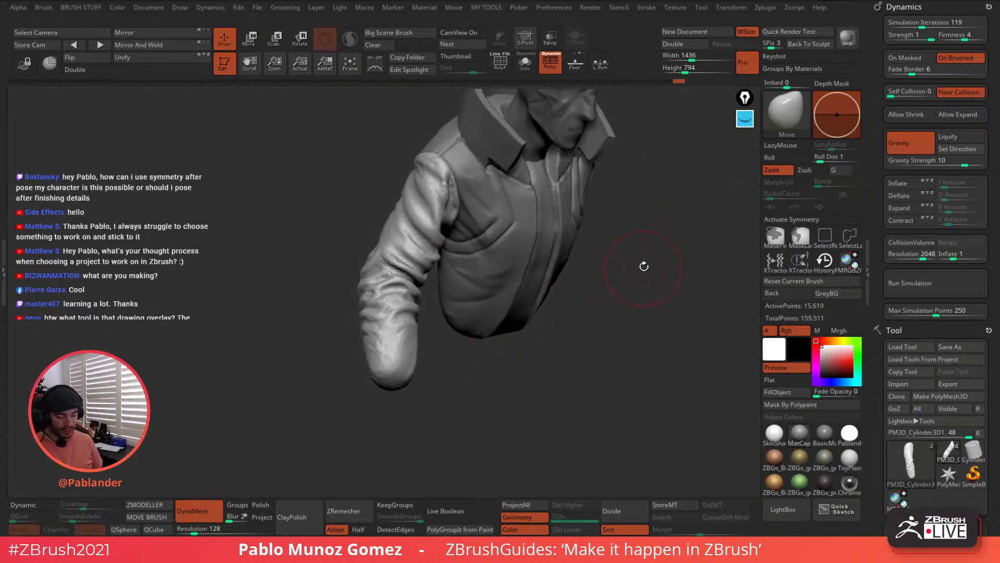
right_click_drag(644, 267, 667, 287)
mouse_move(558, 307)
right_mouse_down()
mouse_move(584, 315)
mouse_move(536, 380)
mouse_move(583, 317)
right_mouse_up()
key("ctrl+z")
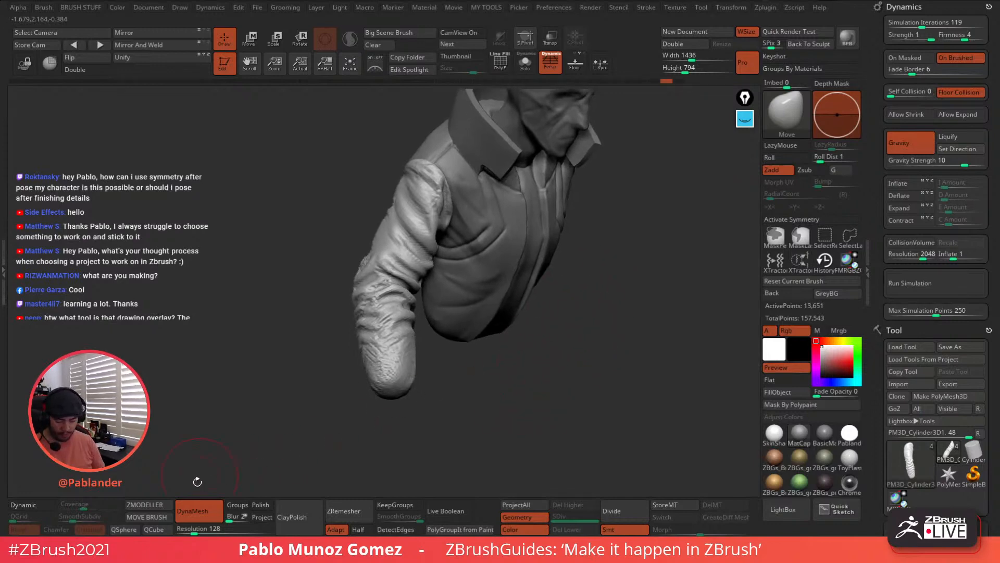
Set the DynaMesh resolution to 216 and remesh the sleeve
left_click(199, 533)
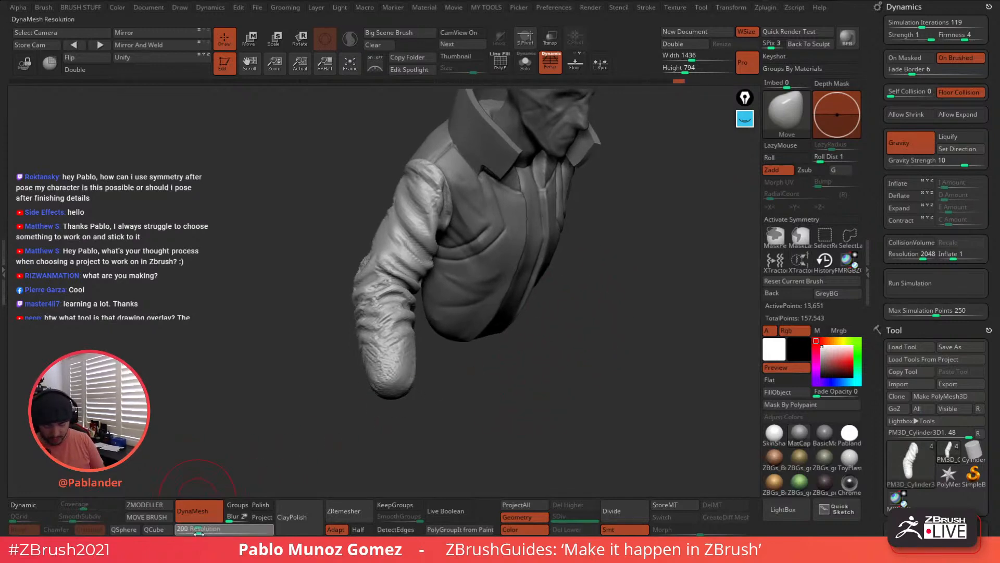
left_click_drag(199, 532, 200, 533)
left_click_drag(228, 380, 253, 400, "ctrl")
Try to smooth the forearm and back folds of the sleeve, then undo the smoothing
mouse_move(495, 276)
right_mouse_down()
mouse_move(442, 297)
mouse_move(445, 348)
mouse_move(524, 310)
right_mouse_up()
mouse_move(367, 308)
left_mouse_down("shift")
mouse_move(335, 353)
mouse_move(351, 335)
left_mouse_up("shift")
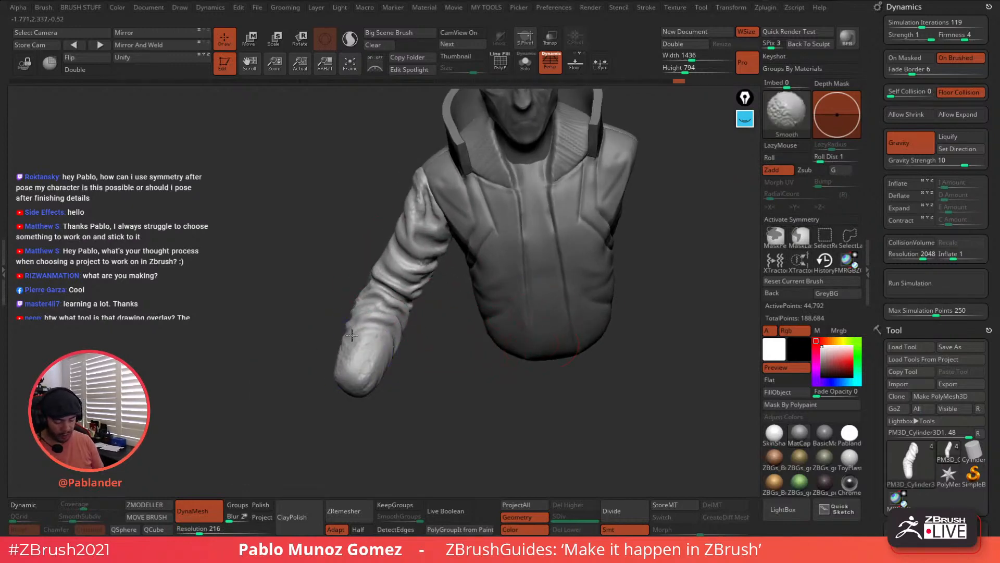
mouse_move(432, 362)
right_mouse_down()
mouse_move(296, 305)
mouse_move(476, 360)
right_mouse_up()
left_click_drag(482, 363, 387, 209, "shift")
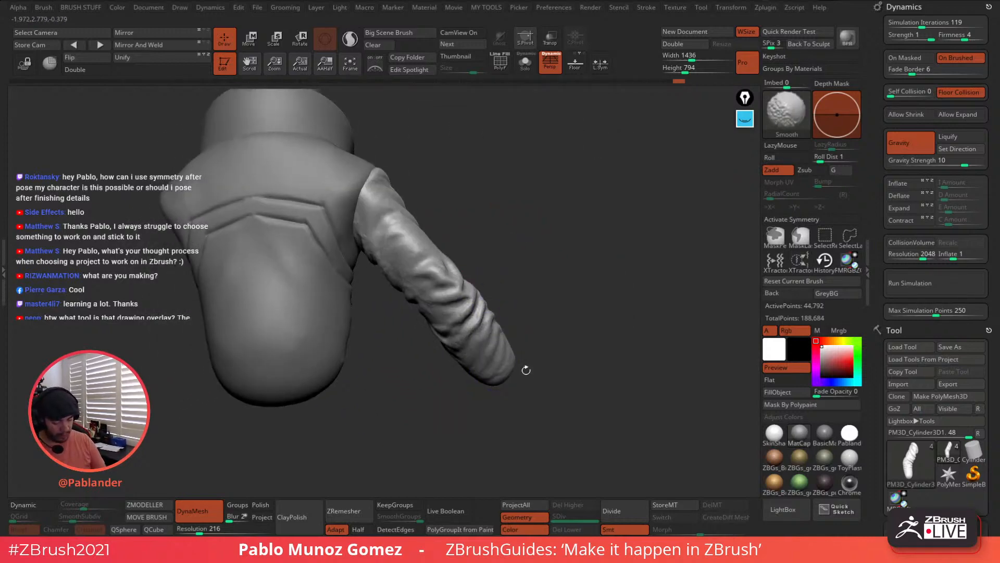
mouse_move(526, 370)
right_mouse_down()
mouse_move(425, 282)
mouse_move(495, 291)
right_mouse_up()
right_click_drag(629, 334, 578, 339)
right_click_drag(587, 295, 567, 320, "alt")
key("ctrl+z")
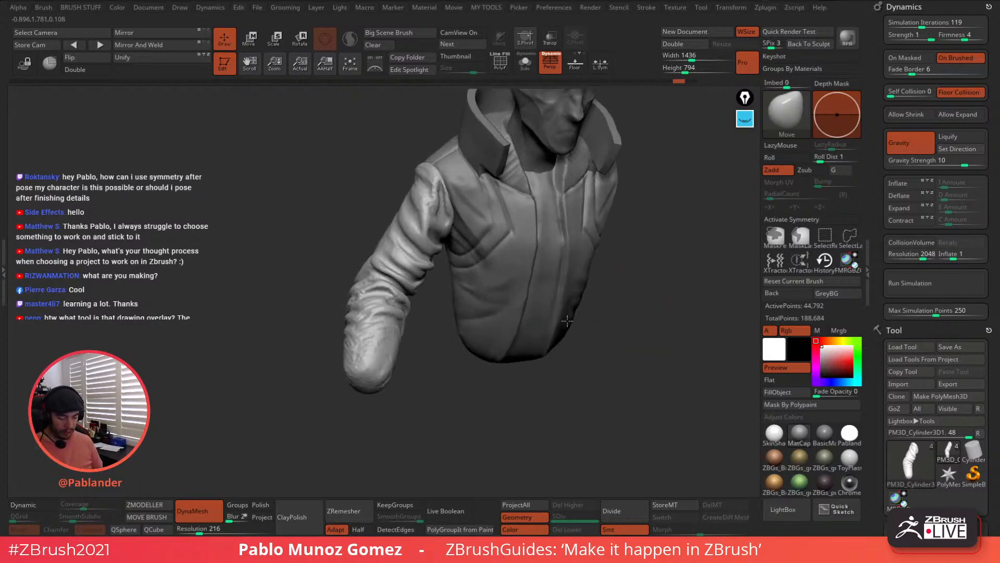
Try to apply ClayPolish to the sleeve and remesh it with DynaMesh, then undo back to the unpolished folds
left_click(298, 515)
key("shift")
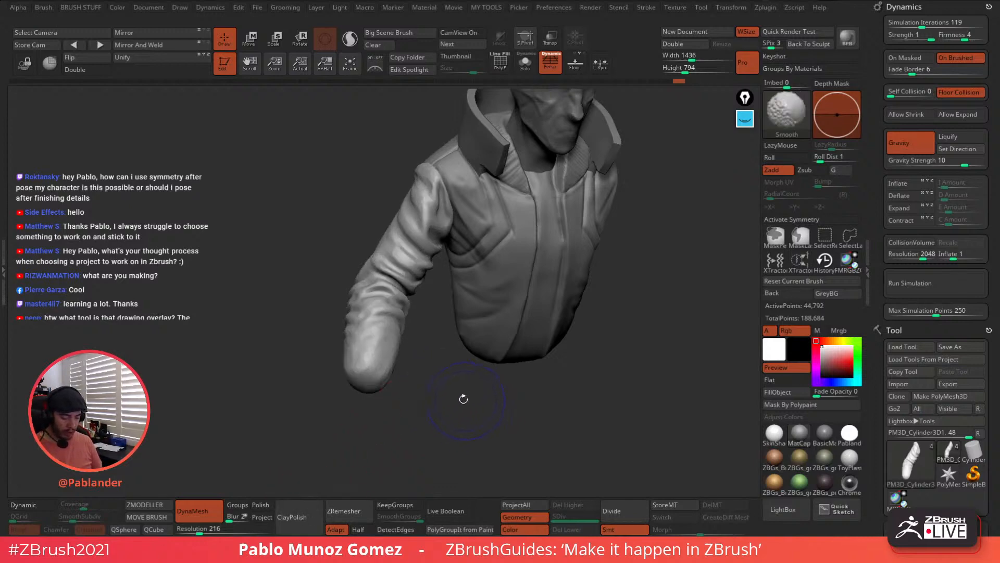
key("ctrl+shift")
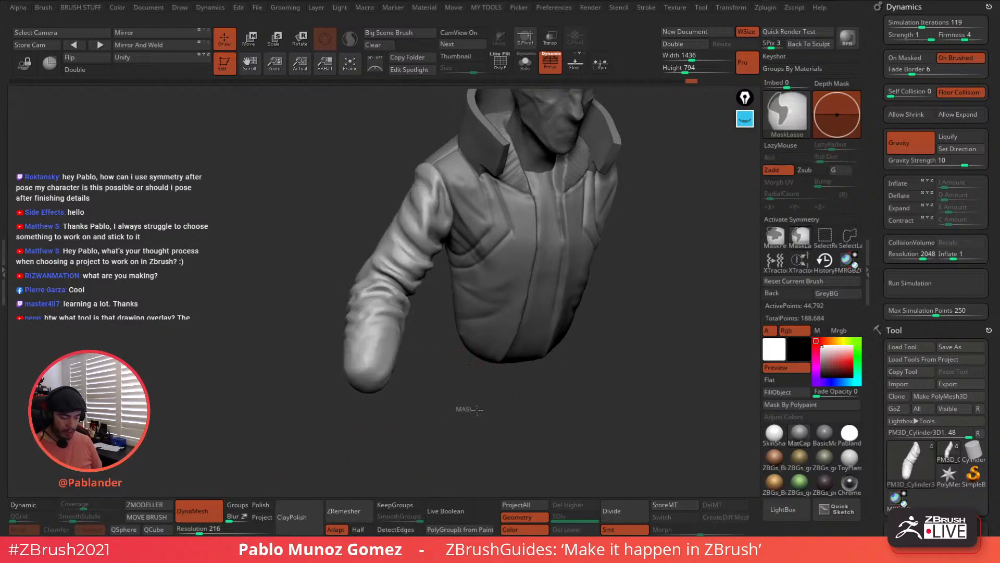
left_click_drag(477, 409, 515, 348)
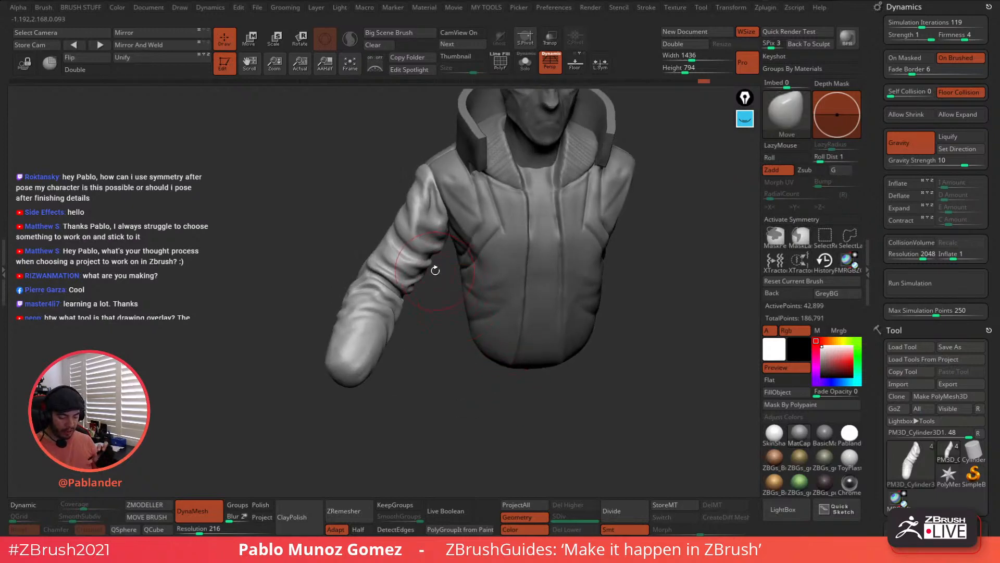
left_click_drag(435, 270, 427, 370)
left_click(435, 357, "ctrl")
key("ctrl+z")
key("ctrl+z")
key("ctrl+z")
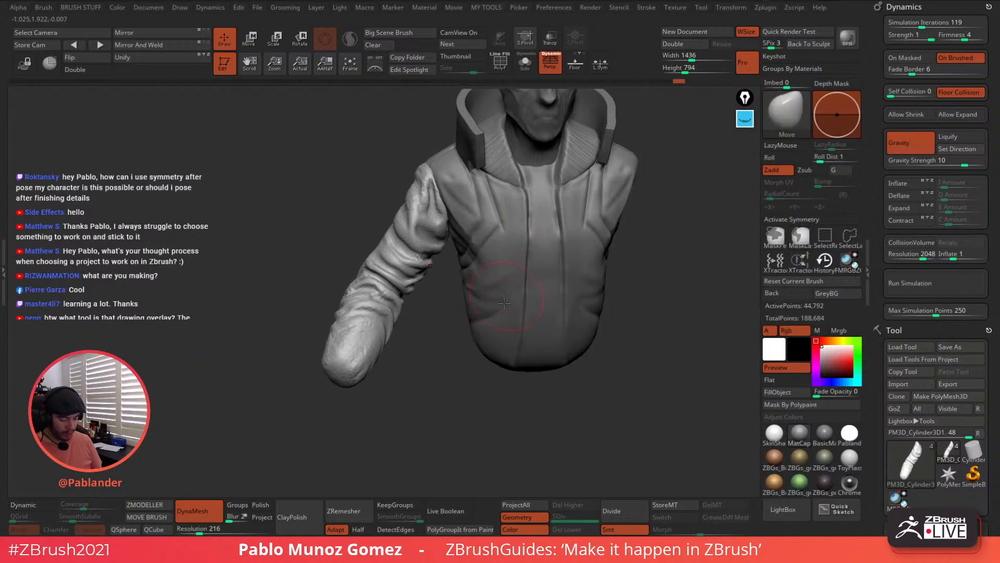
Set the Smooth brush's Z Intensity to 48 and soften the sleeve's front folds from the shoulder down to the forearm
key("space")
key("space")
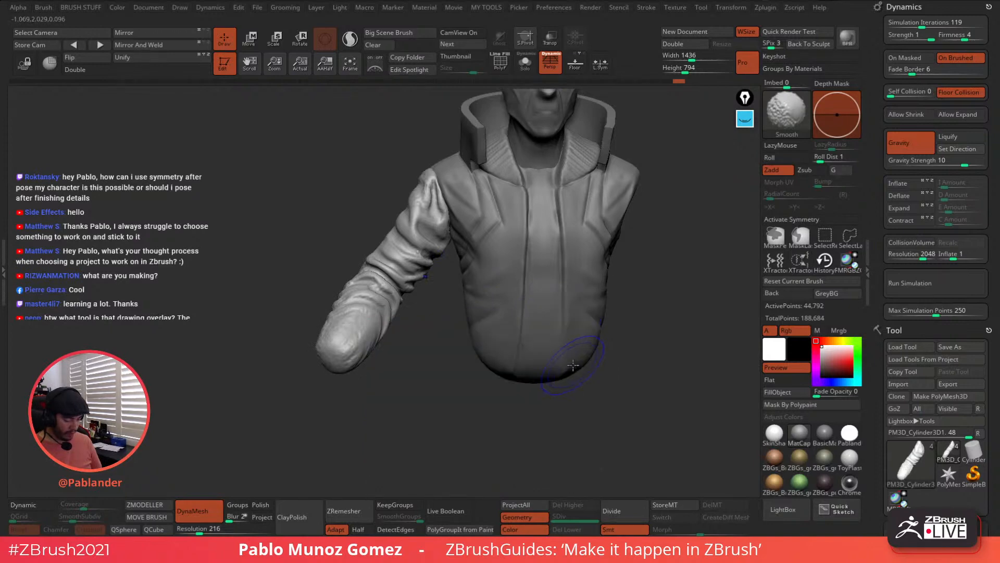
key("space")
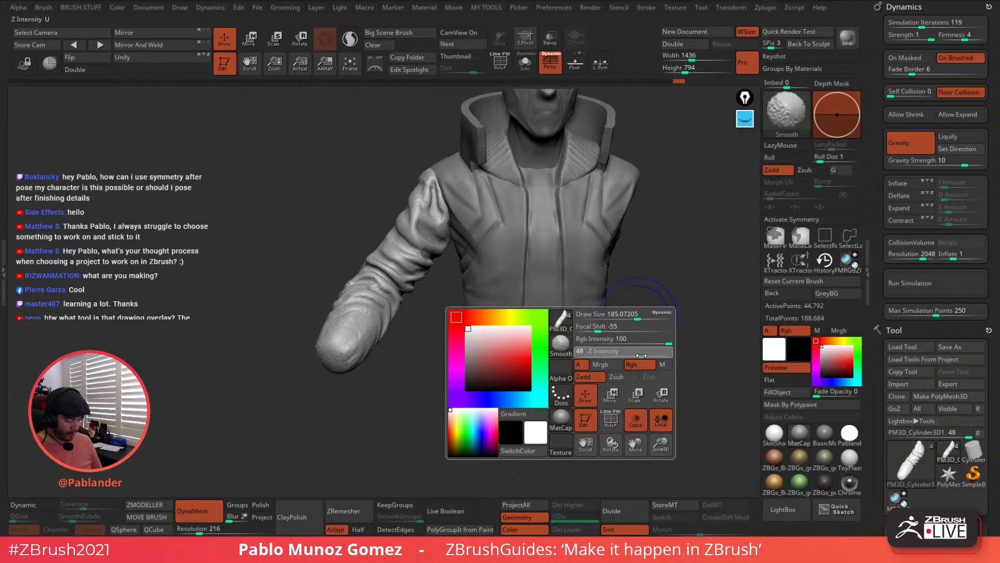
left_click_drag(641, 355, 646, 401, "alt")
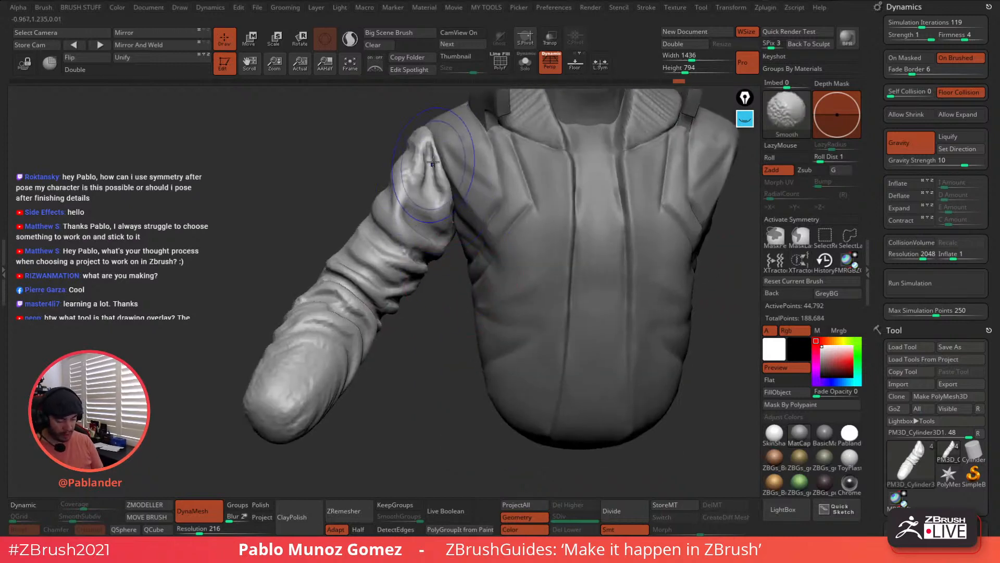
left_click_drag(433, 163, 420, 177, "shift")
mouse_move(412, 229)
left_mouse_down("shift")
mouse_move(351, 300)
mouse_move(299, 327)
mouse_move(313, 341)
left_mouse_up("shift")
left_click_drag(388, 398, 404, 345, "alt")
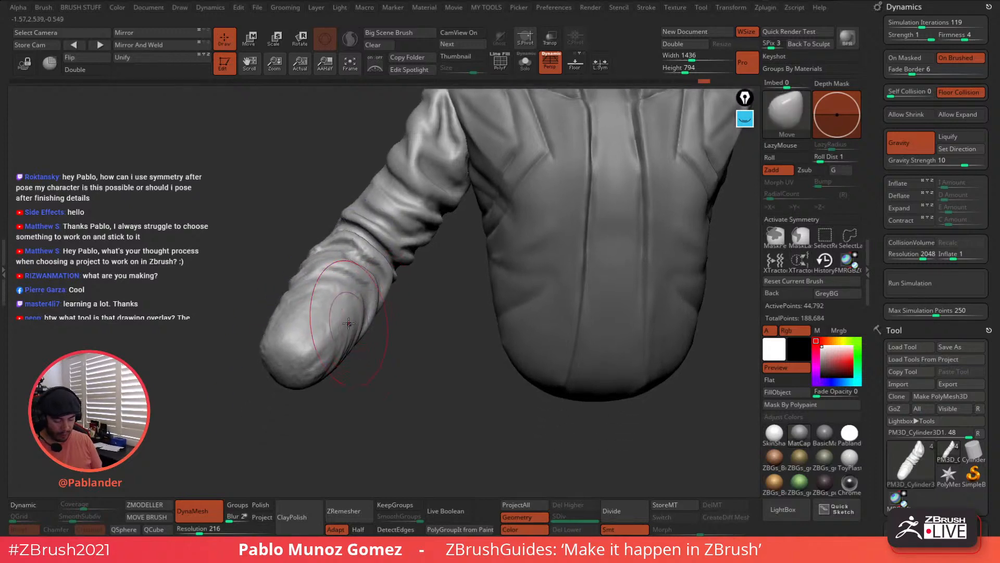
mouse_move(347, 318)
left_mouse_down("shift")
mouse_move(284, 339)
mouse_move(302, 344)
left_mouse_up("shift")
Smooth the rough folds around the elbow and along the outer side of the forearm
left_click_drag(408, 348, 374, 365)
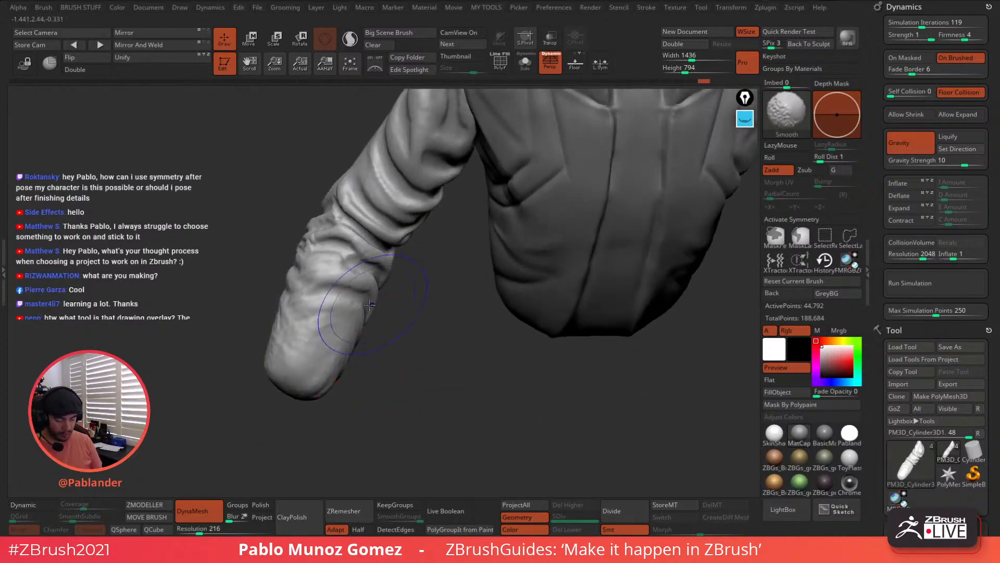
left_click_drag(340, 266, 354, 243)
mouse_move(370, 333)
left_mouse_down()
mouse_move(379, 293)
mouse_move(438, 260)
left_mouse_up()
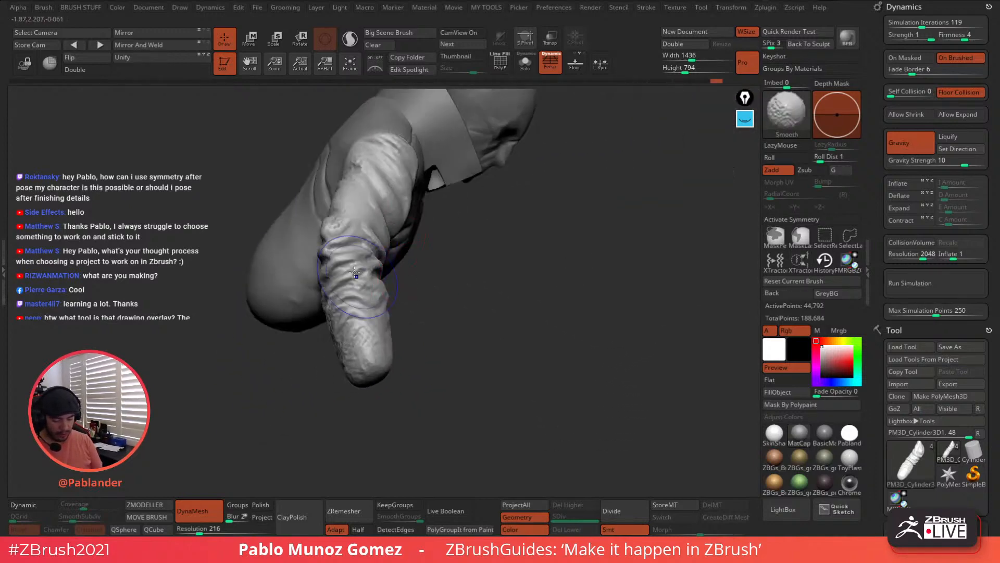
mouse_move(354, 272)
left_mouse_down("shift")
mouse_move(366, 360)
mouse_move(341, 312)
mouse_move(358, 260)
left_mouse_up("shift")
left_click_drag(339, 344, 341, 312, "shift")
left_click_drag(401, 255, 495, 258)
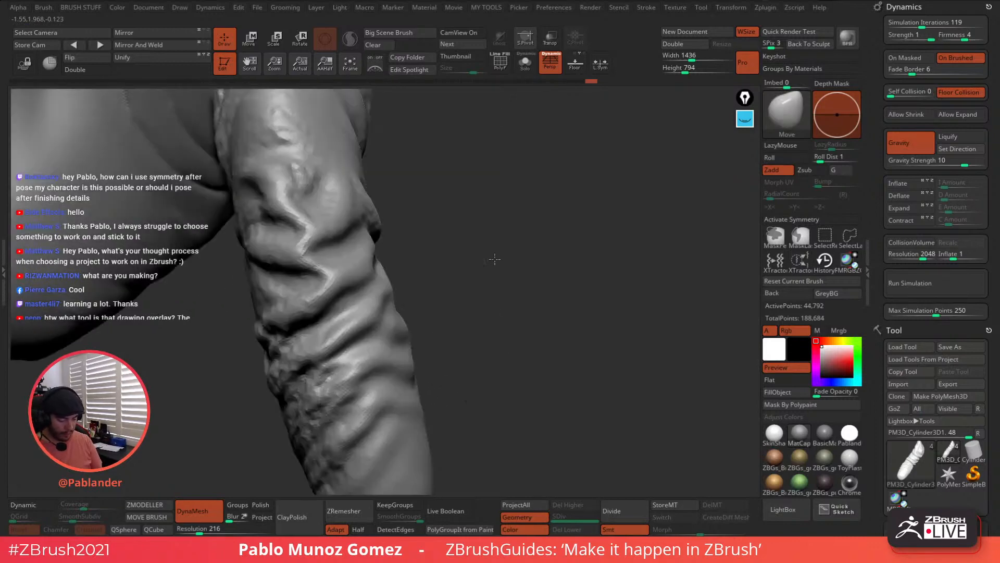
Examine the sleeve's folds and how the sleeve fits the jacket torso from the back, side and front
key("f")
key("f")
key("f")
key("f")
left_click_drag(495, 259, 438, 204, "alt")
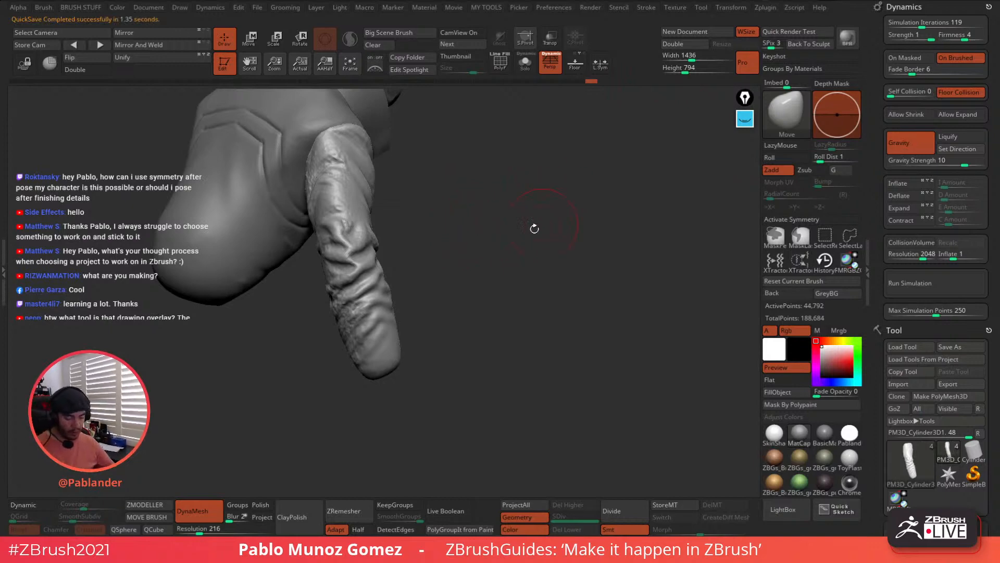
left_click_drag(535, 228, 689, 211)
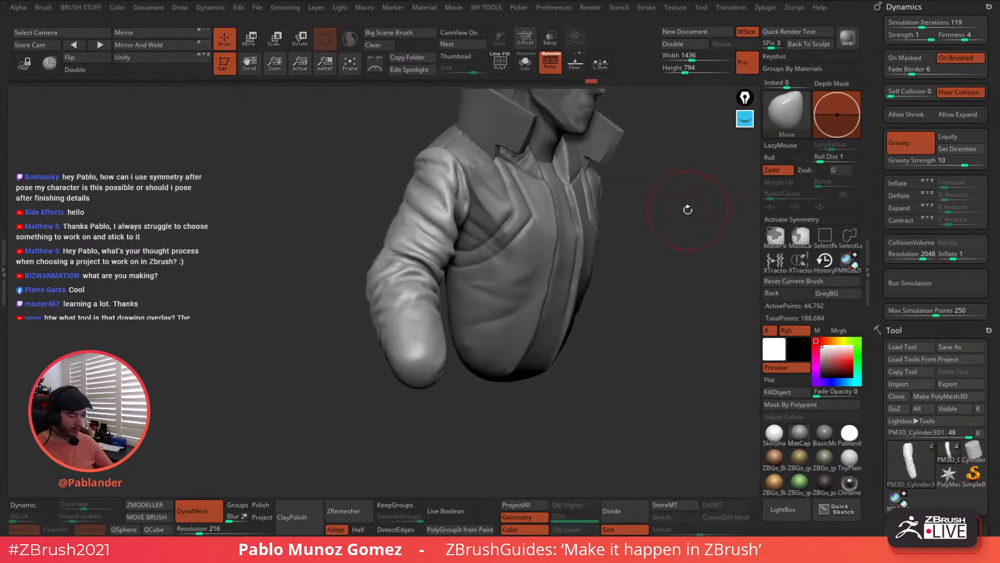
left_click_drag(652, 275, 700, 137)
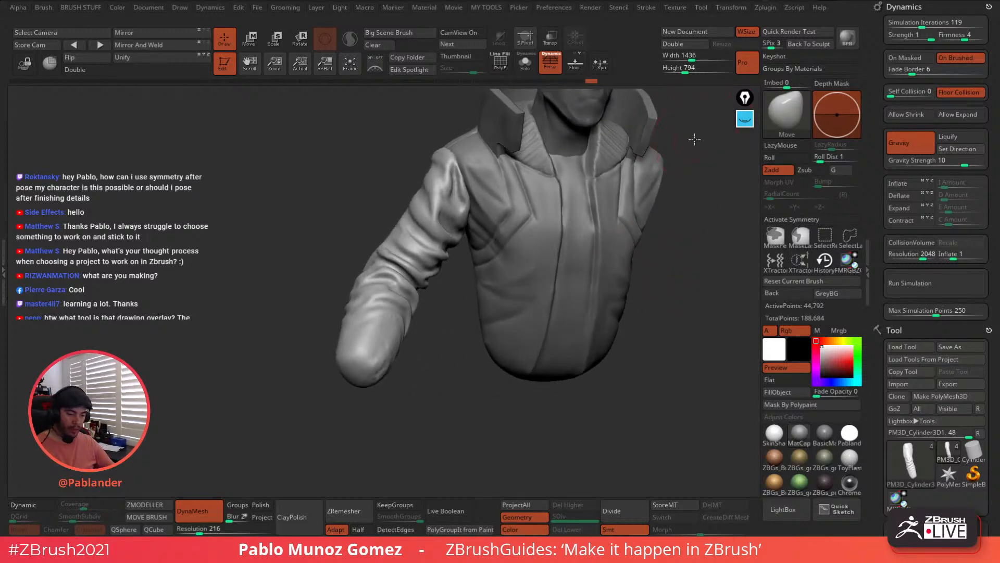
left_click_drag(695, 139, 609, 129)
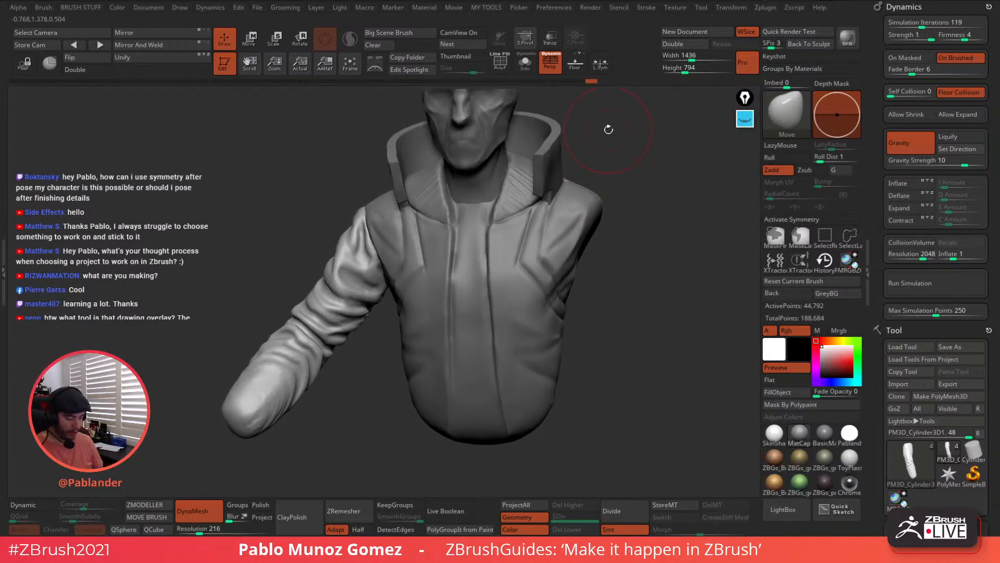
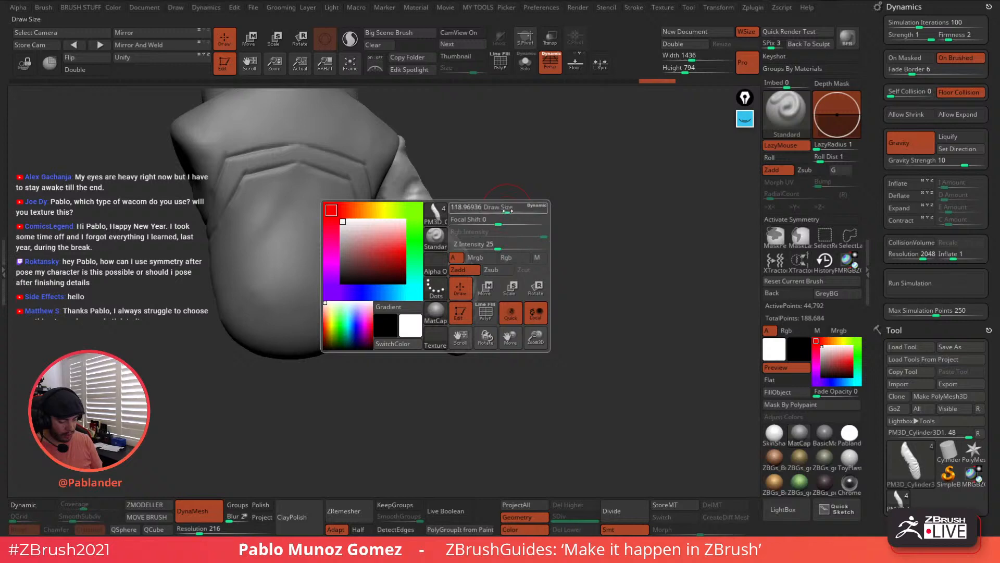
Smooth the folds along the back of the sleeve and its inner side down to the forearm
key("shift")
left_click_drag(403, 227, 375, 224, "shift")
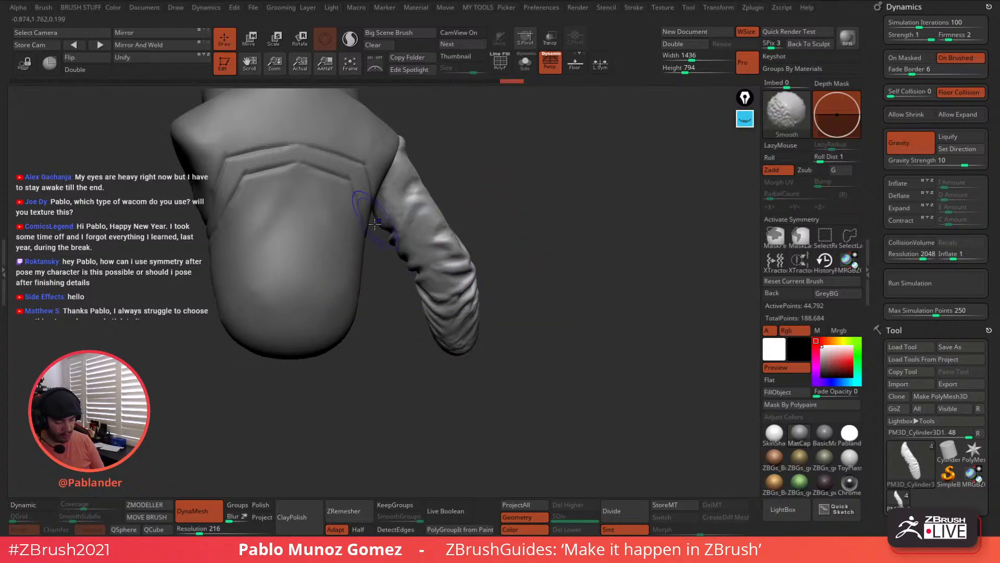
mouse_move(428, 280)
left_mouse_down("shift")
mouse_move(464, 339)
mouse_move(583, 209)
left_mouse_up("shift")
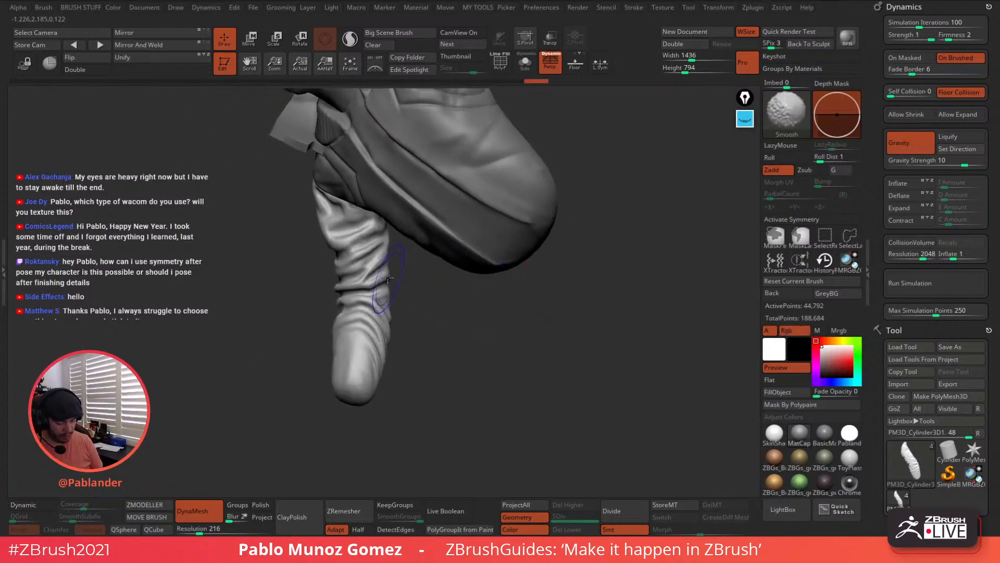
left_click_drag(381, 292, 379, 358, "shift")
mouse_move(560, 284)
left_mouse_down()
mouse_move(576, 309)
mouse_move(547, 314)
mouse_move(600, 291)
mouse_move(573, 281)
left_mouse_up()
key("b")
key("s")
key("m")
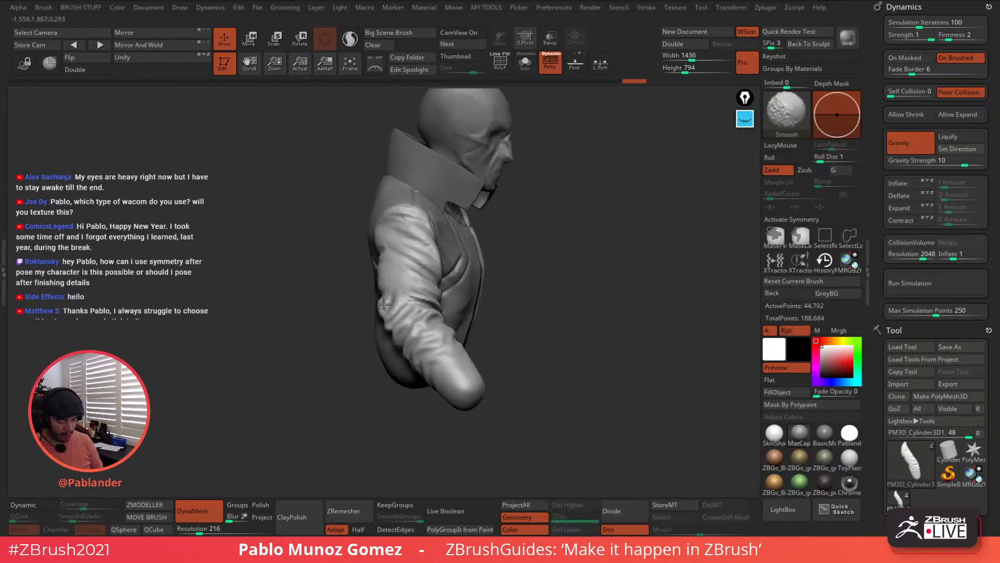
Choose the DamStandard brush, carve a crease across the back of the upper sleeve, and isolate the sleeve in Solo mode
key("b")
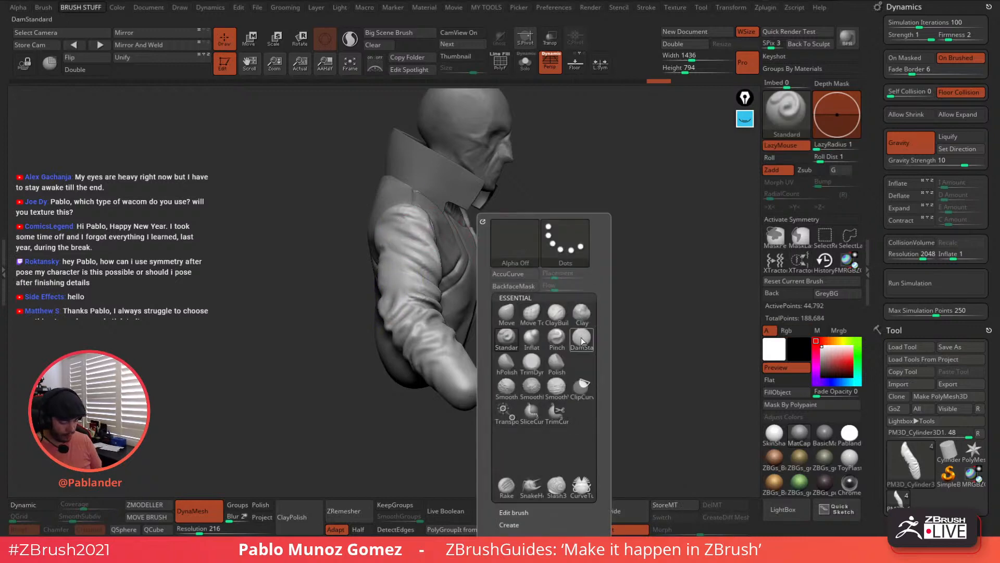
key("d")
key("s")
right_click(550, 310)
mouse_move(516, 284)
right_mouse_down()
mouse_move(505, 279)
mouse_move(577, 256)
right_mouse_up()
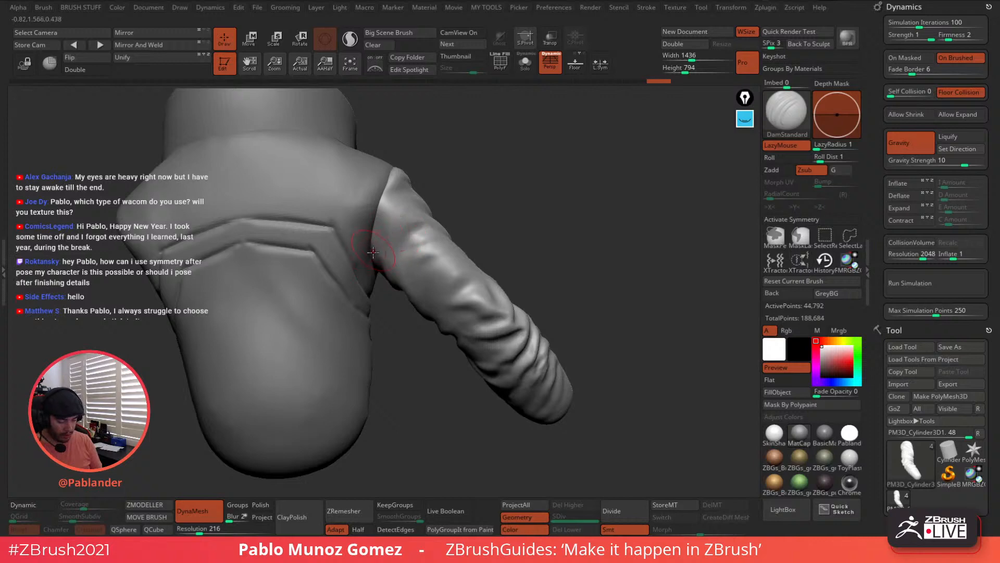
left_click_drag(373, 252, 409, 207)
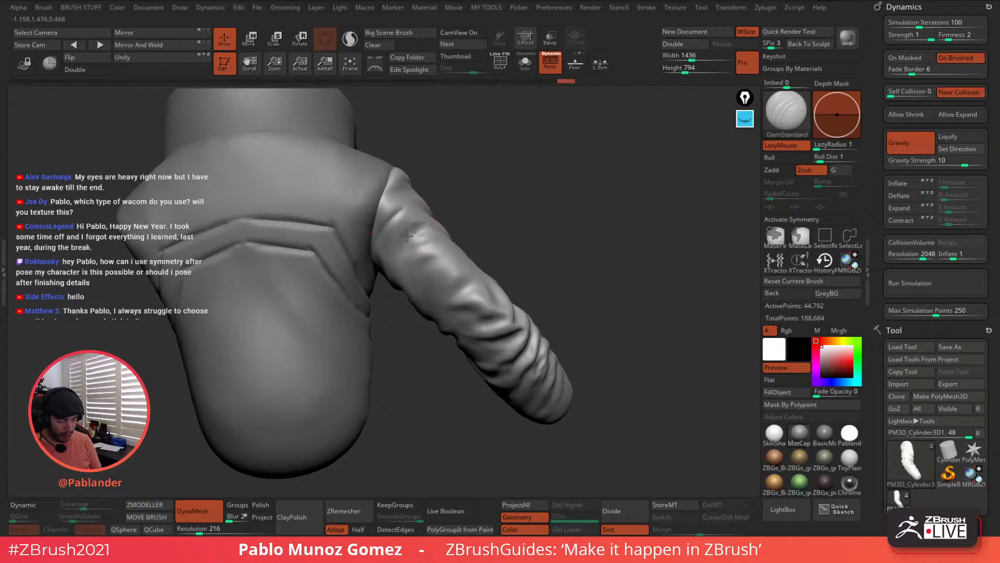
left_click(525, 61)
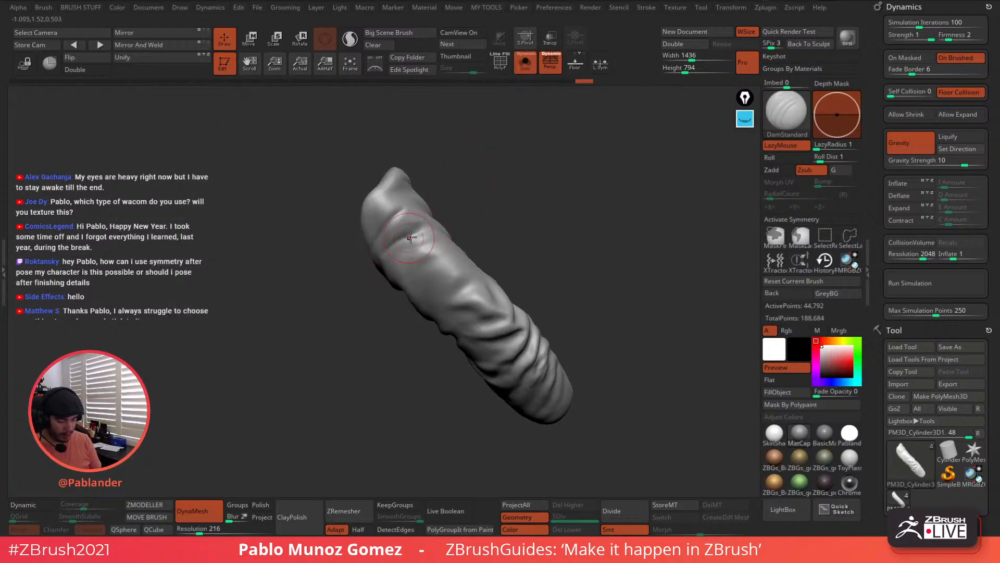
Carve creases along the sleeve's upper folds, around the armpit and across its inner side below the shoulder opening
right_click_drag(385, 252, 444, 238)
key("space")
left_click_drag(473, 229, 441, 250)
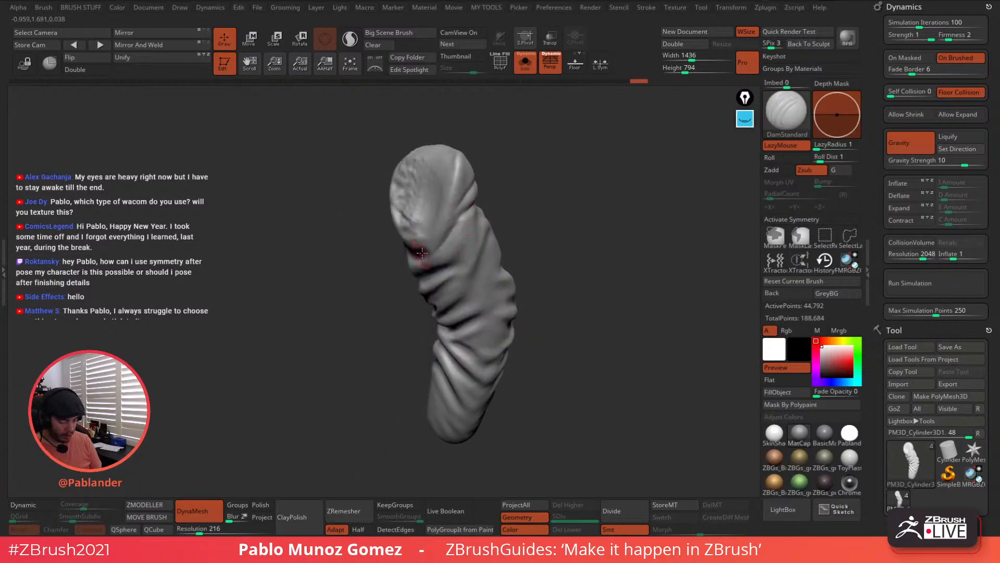
mouse_move(421, 252)
right_mouse_down()
mouse_move(423, 224)
mouse_move(378, 199)
mouse_move(383, 258)
mouse_move(392, 263)
right_mouse_up()
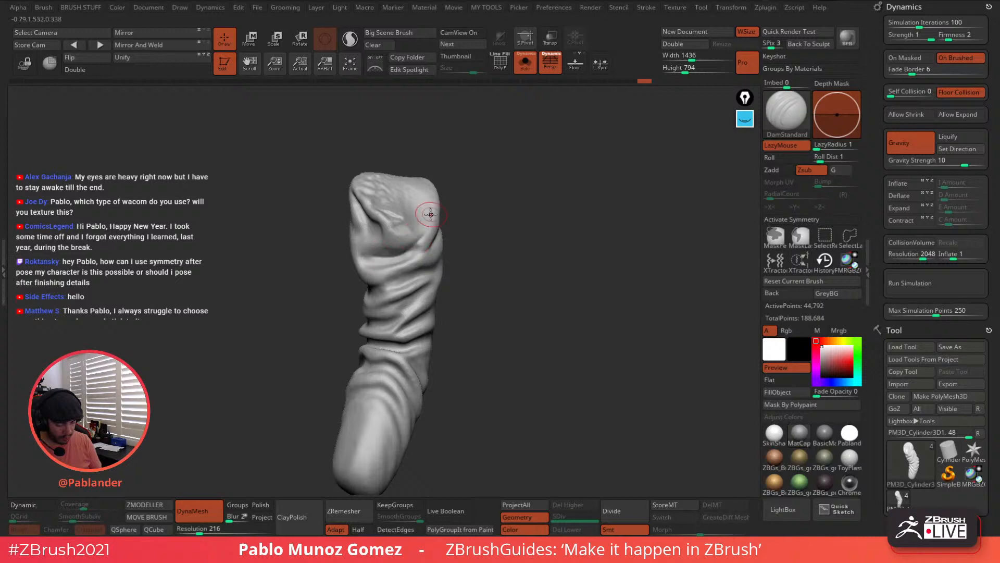
mouse_move(427, 218)
right_mouse_down()
mouse_move(402, 252)
mouse_move(480, 238)
mouse_move(390, 287)
right_mouse_up()
left_click_drag(367, 284, 412, 289)
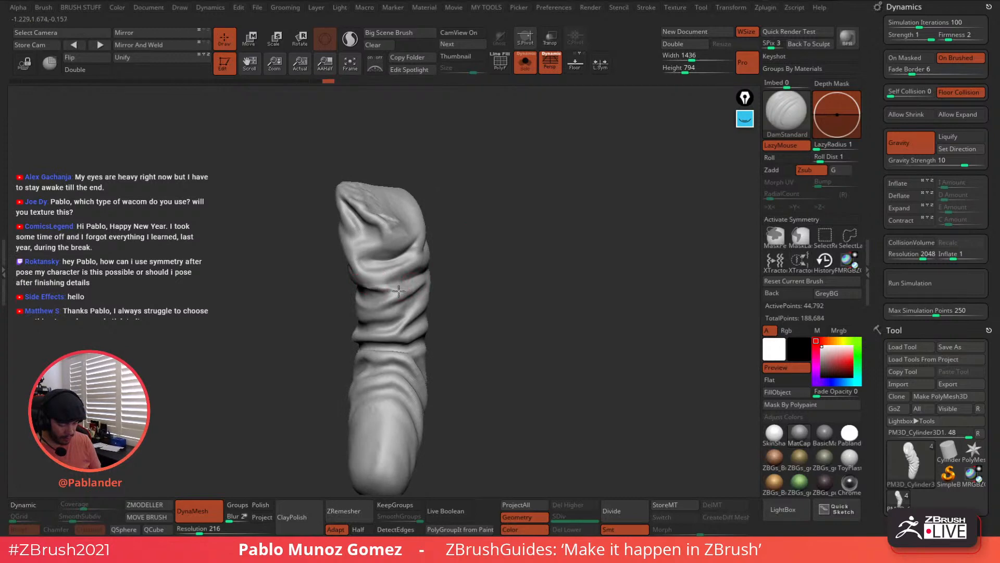
Deepen the diagonal fold creases on the front and outer side of the upper sleeve, softening them where needed
right_click_drag(424, 270, 477, 251)
left_click_drag(475, 252, 465, 271)
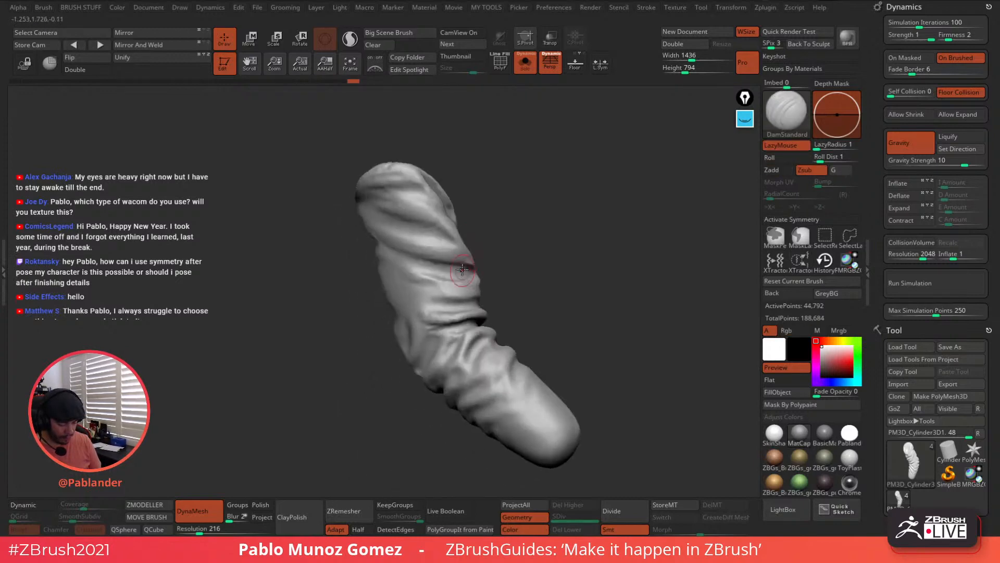
mouse_move(465, 270)
right_mouse_down()
mouse_move(430, 226)
mouse_move(476, 246)
mouse_move(412, 296)
mouse_move(402, 256)
right_mouse_up()
left_click_drag(409, 231, 406, 306)
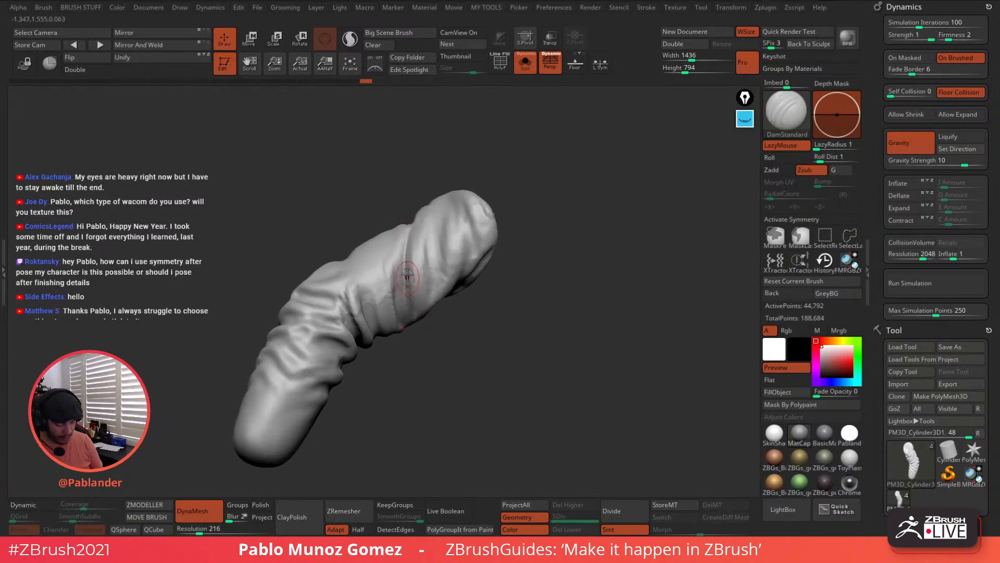
right_click_drag(406, 306, 420, 228)
mouse_move(398, 219)
left_mouse_down()
mouse_move(391, 241)
mouse_move(381, 233)
left_mouse_up()
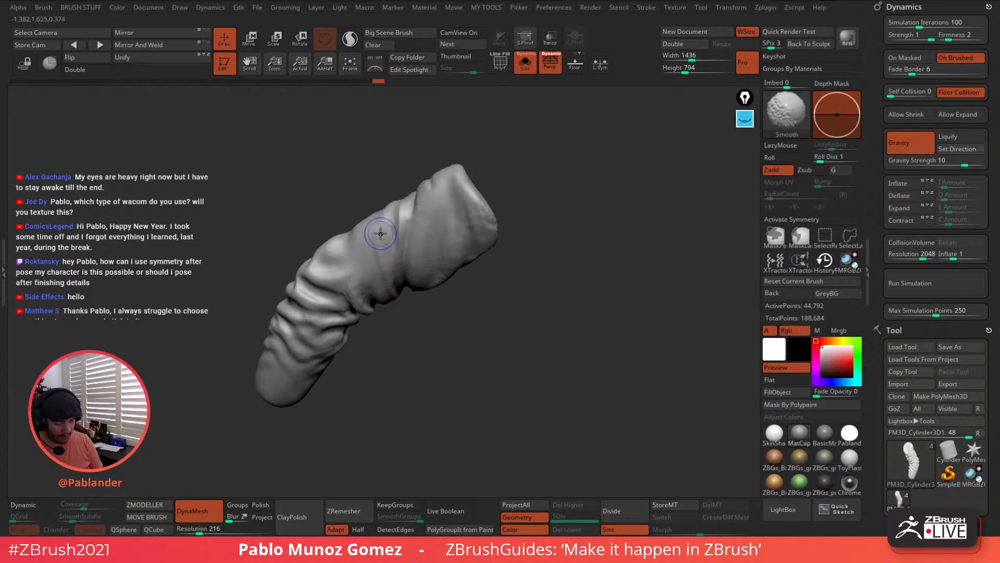
Define the creases between the upper-arm folds and the elbow on the sleeve's front and outer side
right_click_drag(381, 234, 384, 252)
mouse_move(360, 259)
left_mouse_down()
mouse_move(400, 306)
mouse_move(374, 276)
mouse_move(383, 284)
left_mouse_up()
mouse_move(383, 284)
right_mouse_down()
mouse_move(405, 254)
mouse_move(472, 311)
right_mouse_up()
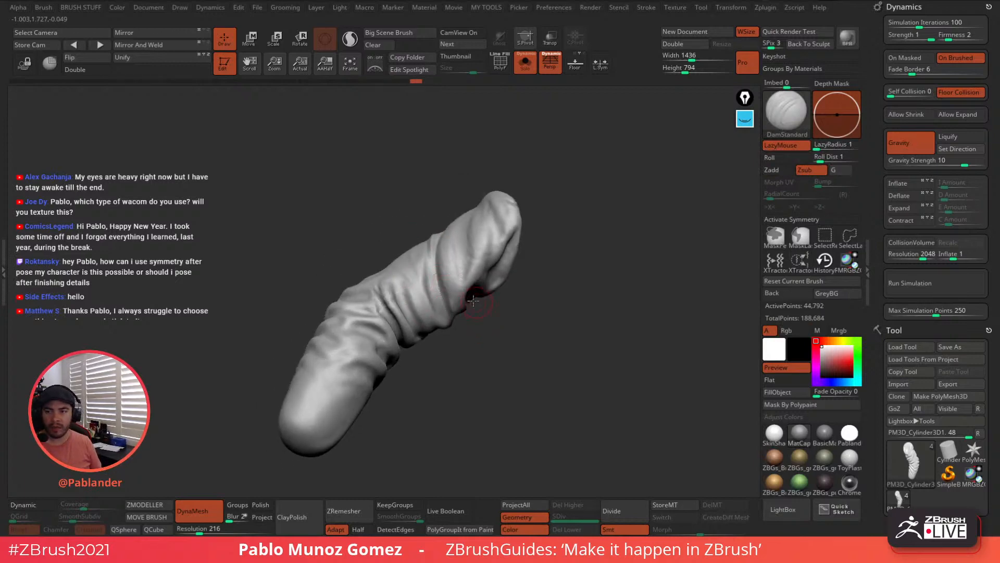
mouse_move(405, 306)
right_mouse_down()
mouse_move(543, 267)
mouse_move(562, 248)
mouse_move(541, 276)
mouse_move(540, 242)
right_mouse_up()
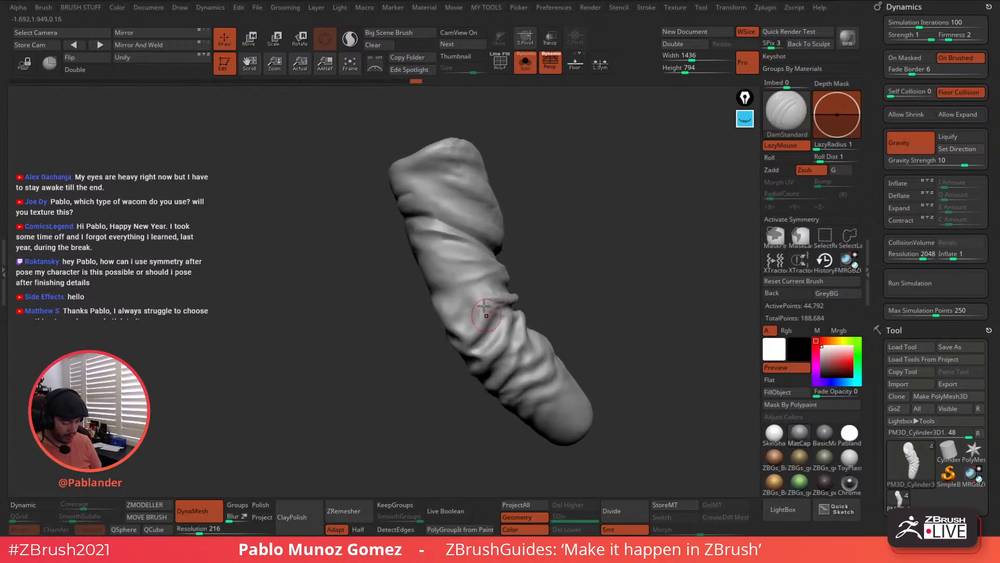
left_click_drag(477, 332, 491, 288)
Carve diagonal creases across the back of the upper sleeve down towards the elbow and smooth their ends
key("shift")
mouse_move(521, 271)
right_mouse_down()
mouse_move(551, 250)
mouse_move(534, 217)
mouse_move(526, 222)
right_mouse_up()
left_click_drag(462, 238, 400, 276)
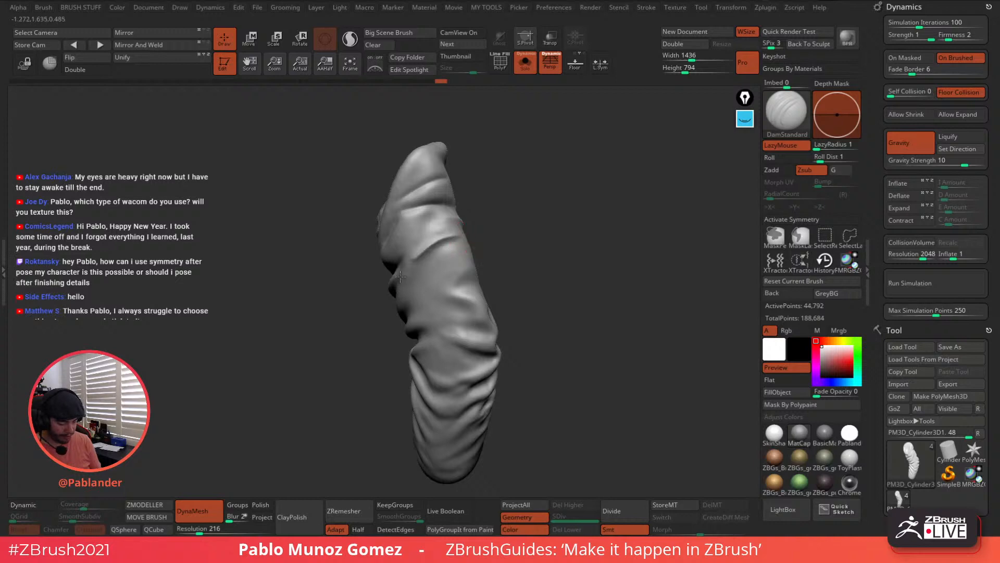
key("shift")
right_click_drag(471, 218, 484, 267)
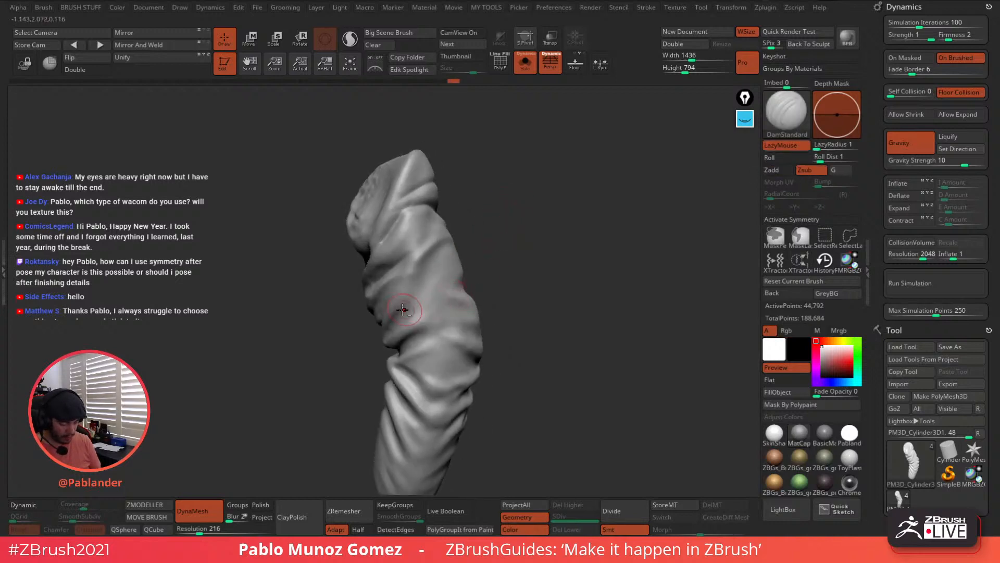
left_click_drag(462, 276, 394, 326)
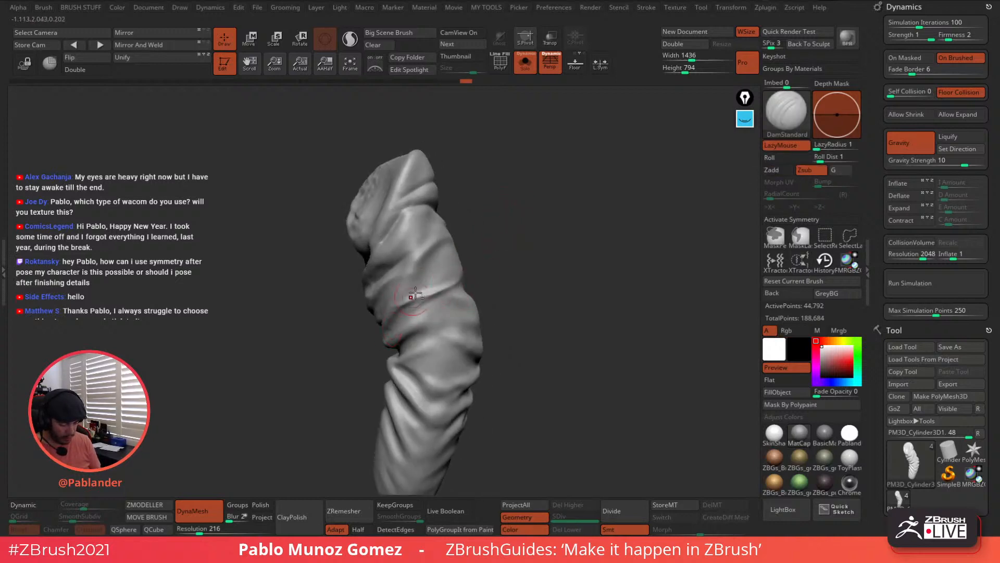
key("shift")
key("shift")
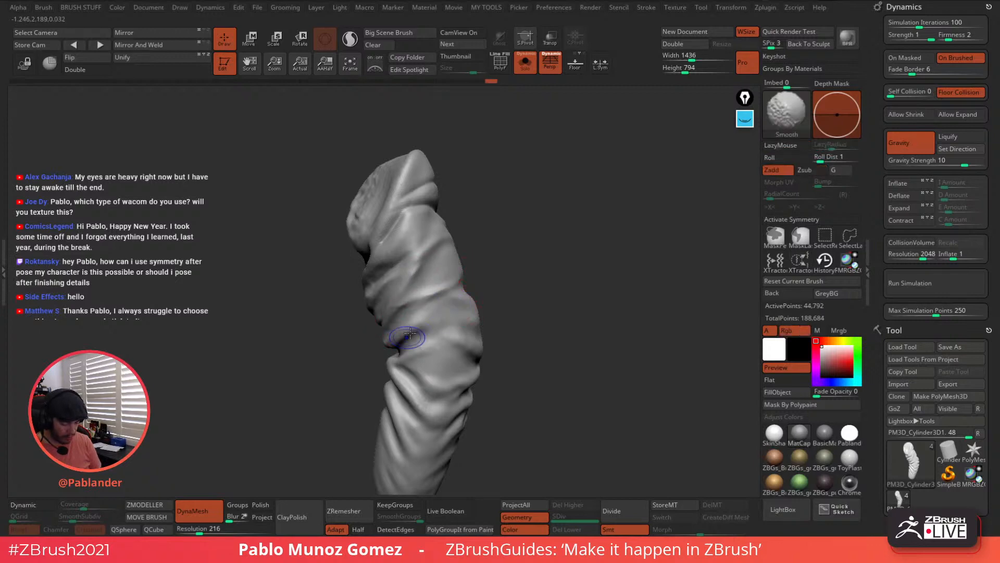
Sharpen the folds at the back of the elbow and along the forearm, blending the creases with light smoothing
mouse_move(444, 326)
right_mouse_down("alt")
mouse_move(473, 261)
mouse_move(509, 308)
mouse_move(510, 274)
right_mouse_up("alt")
right_click_drag(510, 273, 479, 286)
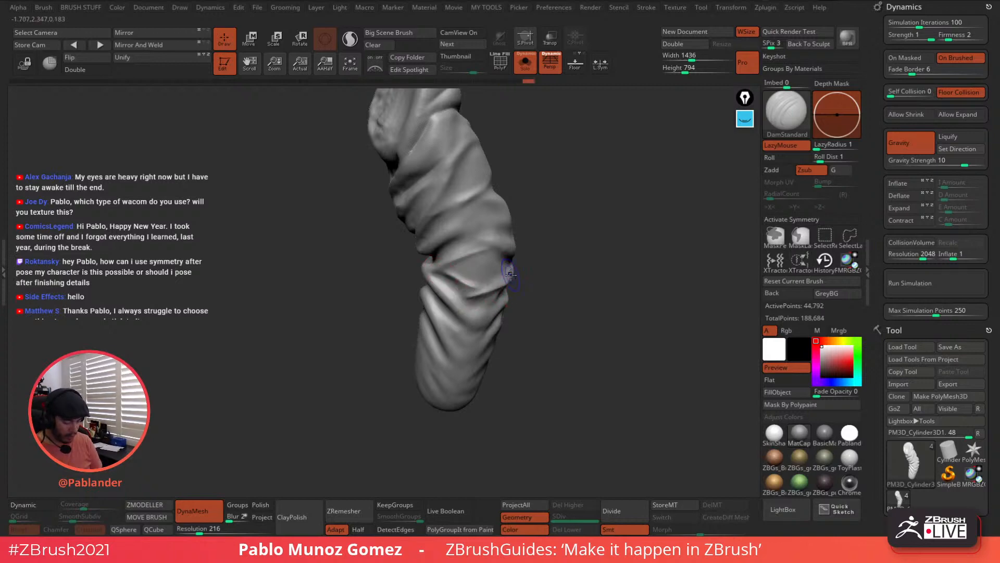
key("shift")
mouse_move(490, 247)
right_mouse_down()
mouse_move(565, 228)
mouse_move(541, 271)
mouse_move(510, 273)
right_mouse_up()
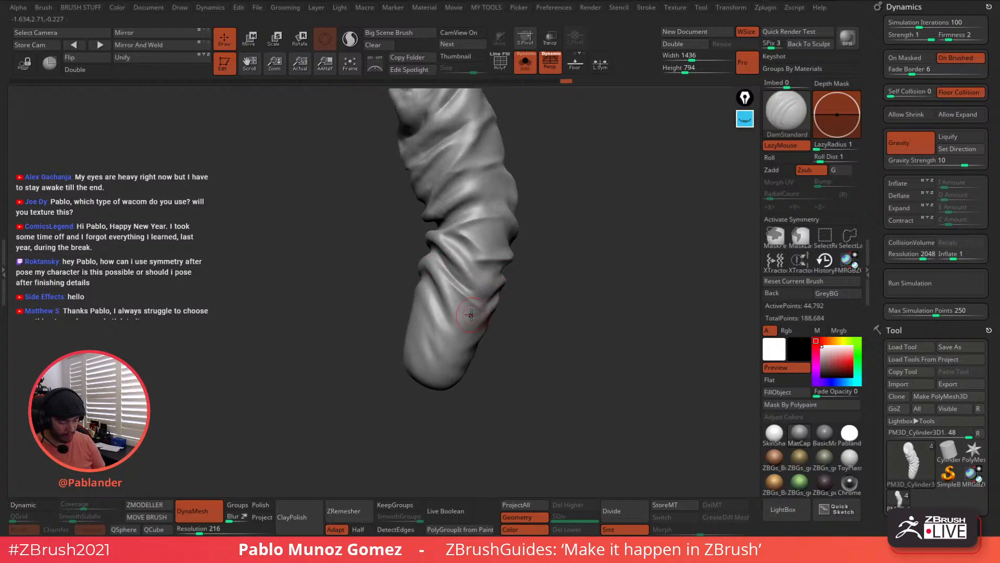
left_click_drag(471, 314, 465, 307, "shift")
mouse_move(452, 314)
right_mouse_down()
mouse_move(482, 317)
mouse_move(518, 268)
mouse_move(532, 291)
mouse_move(482, 254)
right_mouse_up()
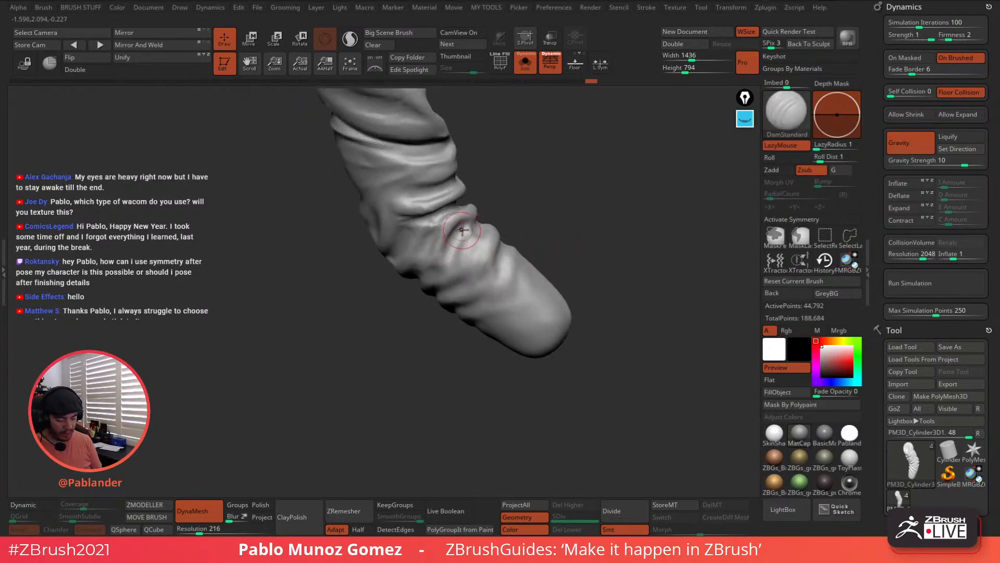
Deepen the compression folds around the bend of the elbow and smooth the creases into the surrounding cloth
mouse_move(455, 241)
right_mouse_down()
mouse_move(470, 249)
mouse_move(468, 224)
mouse_move(491, 221)
mouse_move(525, 250)
right_mouse_up()
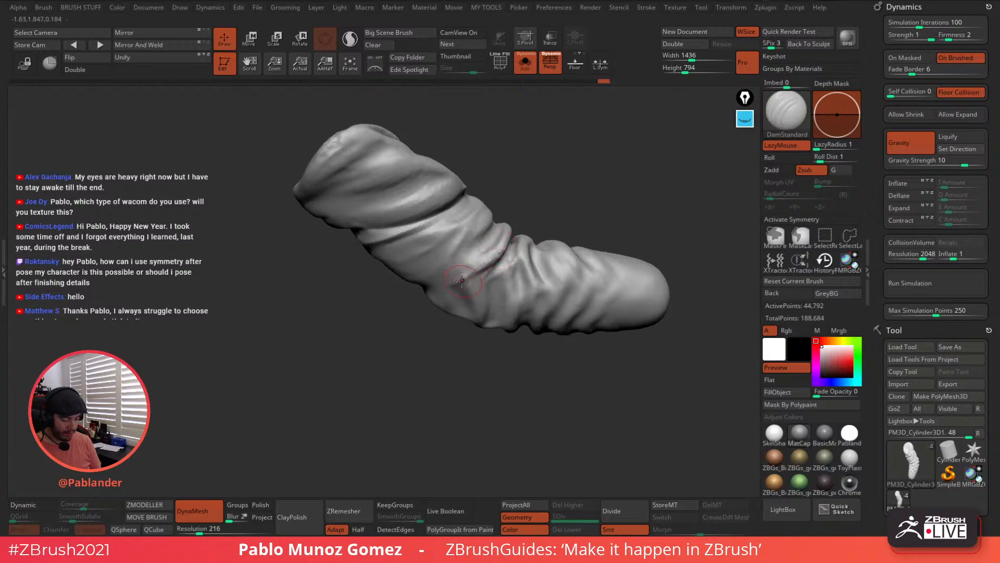
right_click_drag(462, 281, 496, 297)
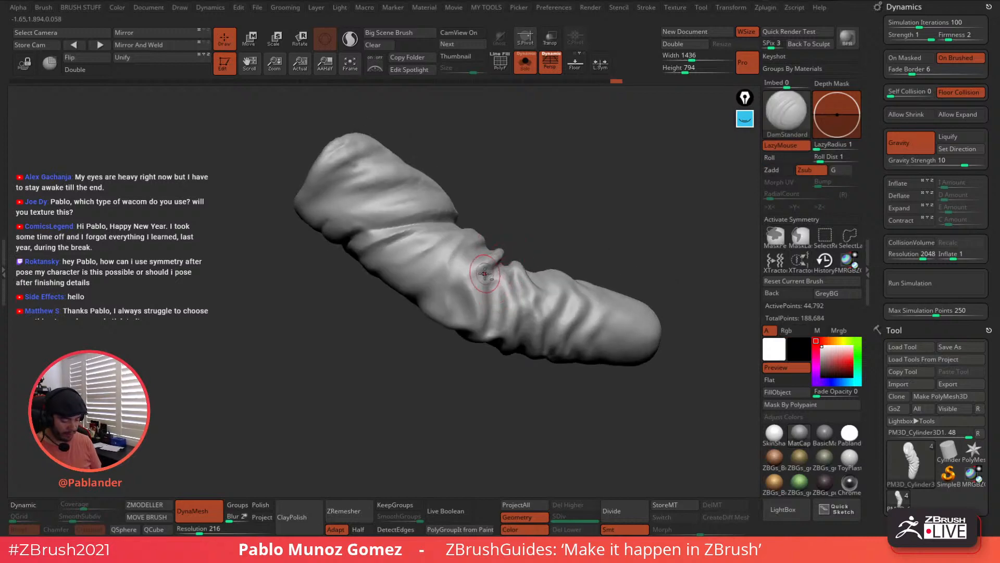
key("shift")
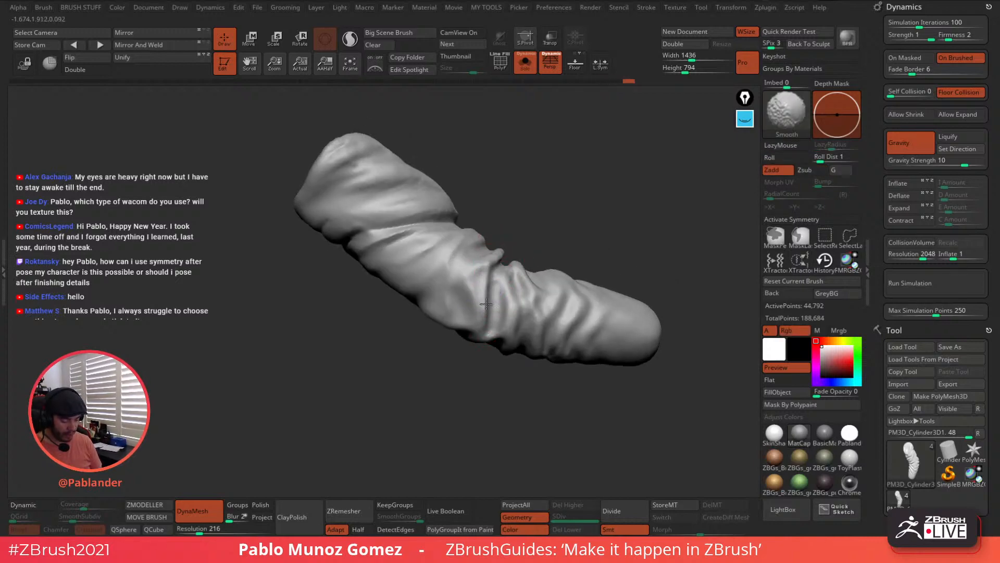
mouse_move(486, 304)
right_mouse_down()
mouse_move(516, 214)
mouse_move(504, 261)
mouse_move(465, 292)
right_mouse_up()
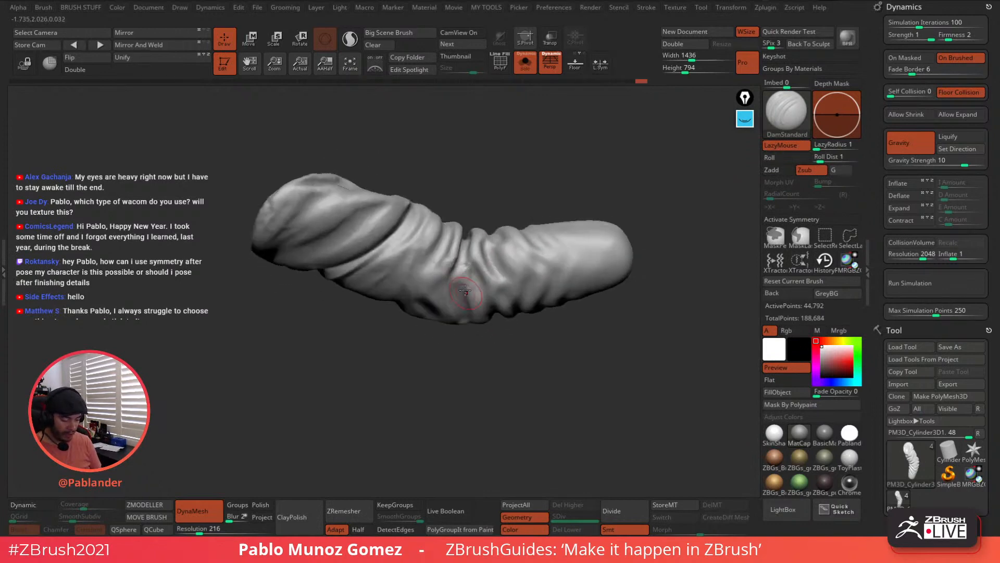
key("shift")
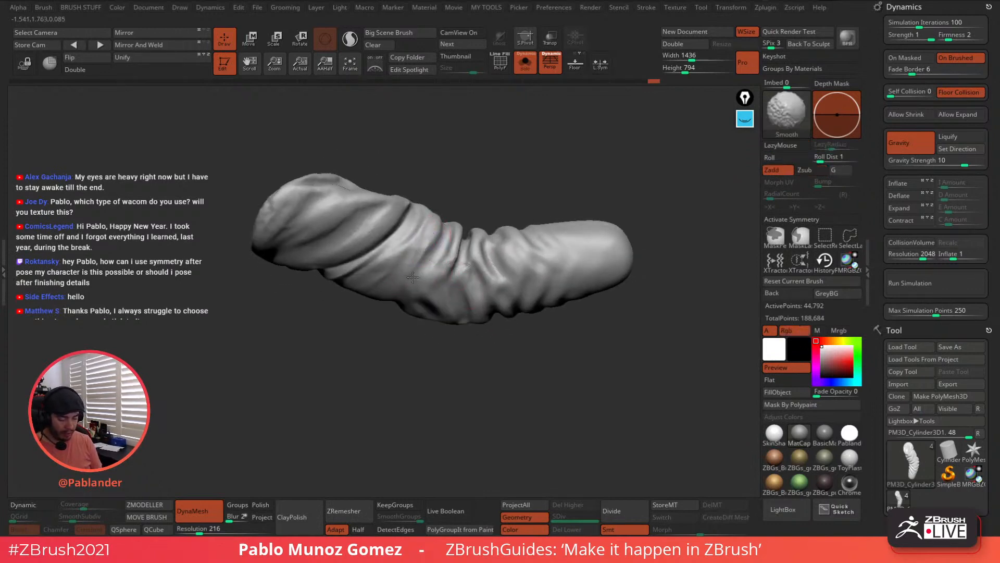
Carve diagonal creases near the sleeve's shoulder end and smooth their transitions into the upper-arm folds
mouse_move(395, 239)
right_mouse_down()
mouse_move(512, 211)
mouse_move(490, 260)
mouse_move(478, 224)
right_mouse_up()
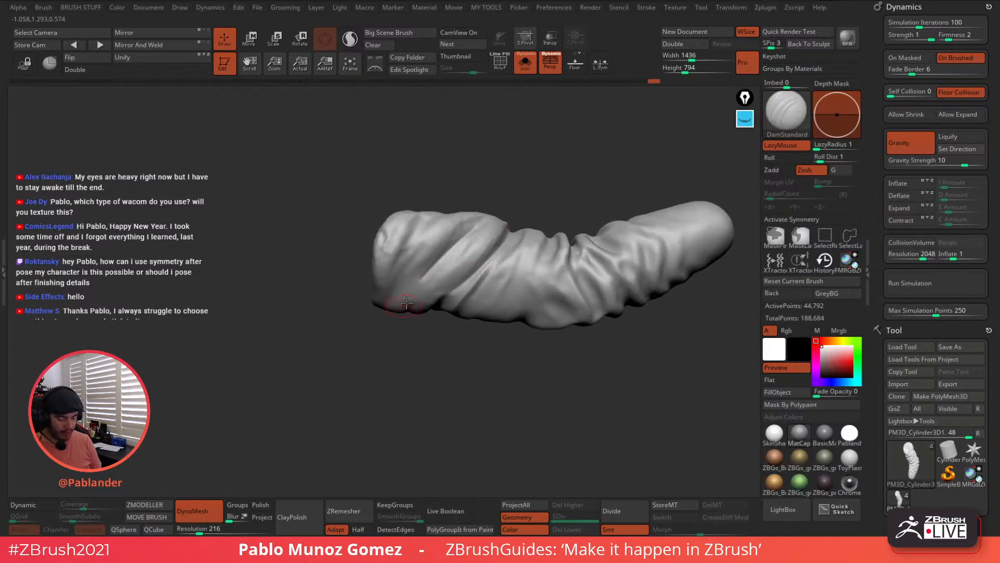
key("shift")
right_click_drag(446, 252, 448, 269)
left_click_drag(441, 266, 406, 306)
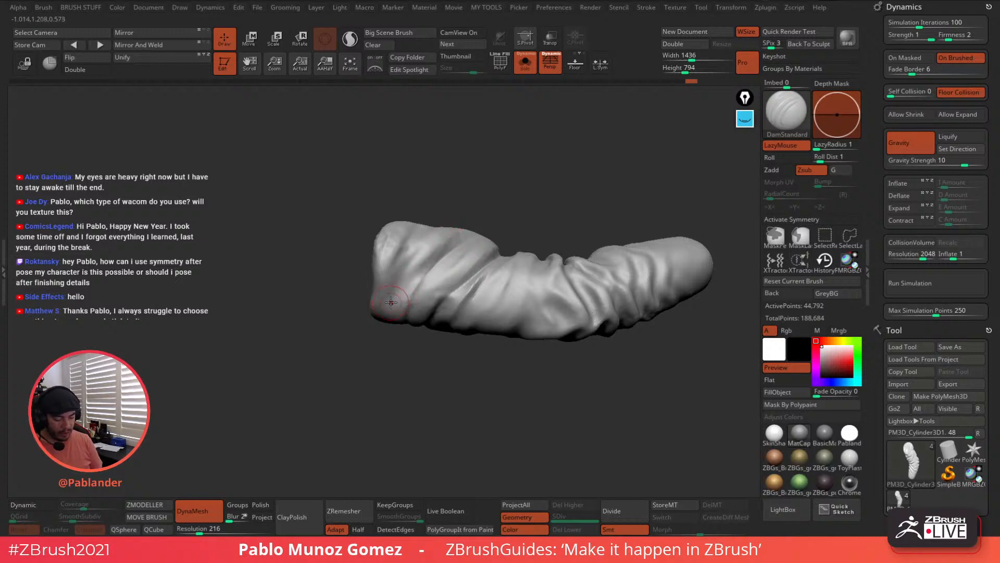
key("shift")
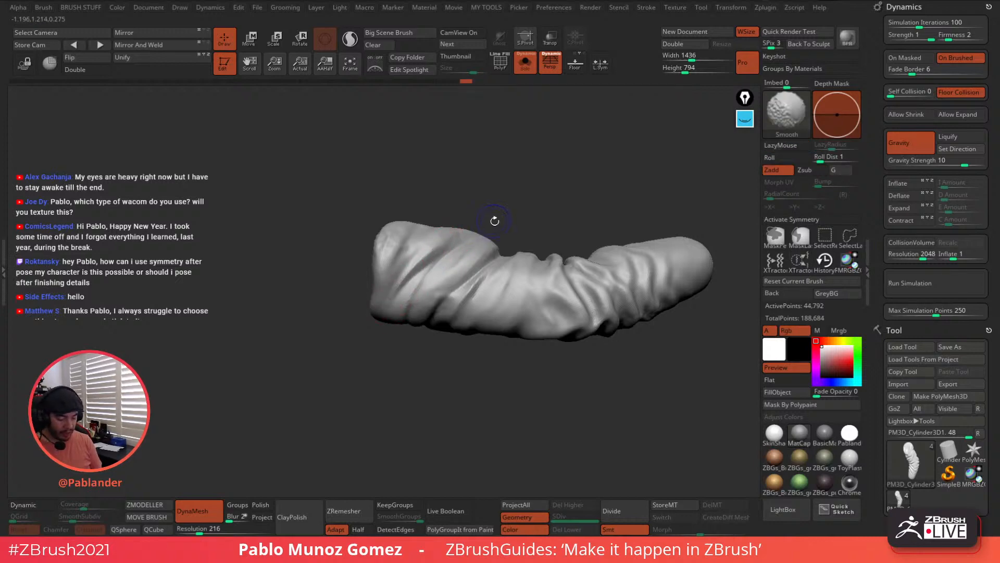
right_click_drag(494, 221, 457, 276)
right_click_drag(517, 269, 442, 222)
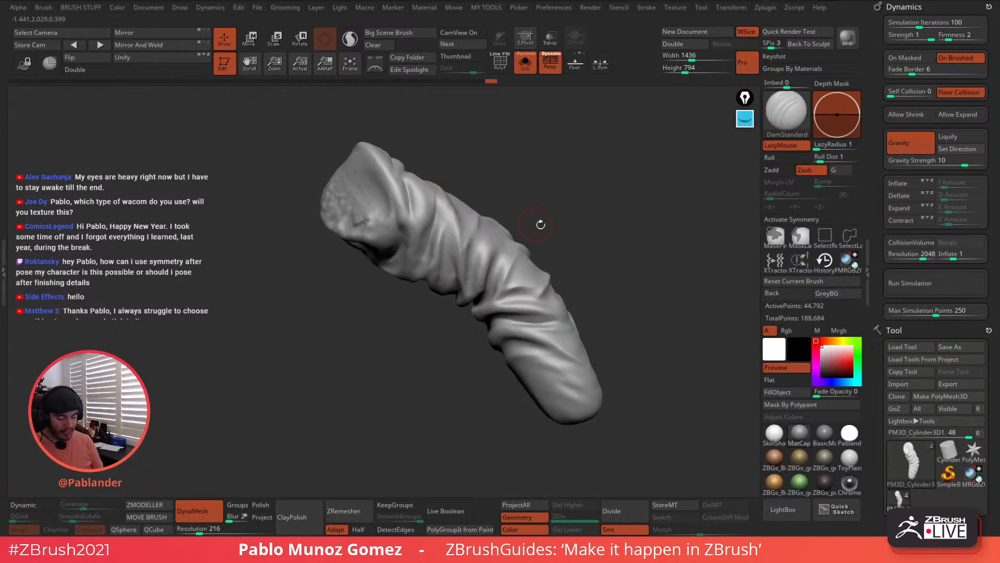
Carve and refine the fold creases on the forearm and the inner side of the elbow
mouse_move(540, 224)
right_mouse_down()
mouse_move(586, 256)
mouse_move(591, 296)
mouse_move(629, 242)
mouse_move(557, 326)
mouse_move(545, 204)
mouse_move(578, 356)
mouse_move(496, 284)
right_mouse_up()
left_click_drag(521, 270, 471, 310)
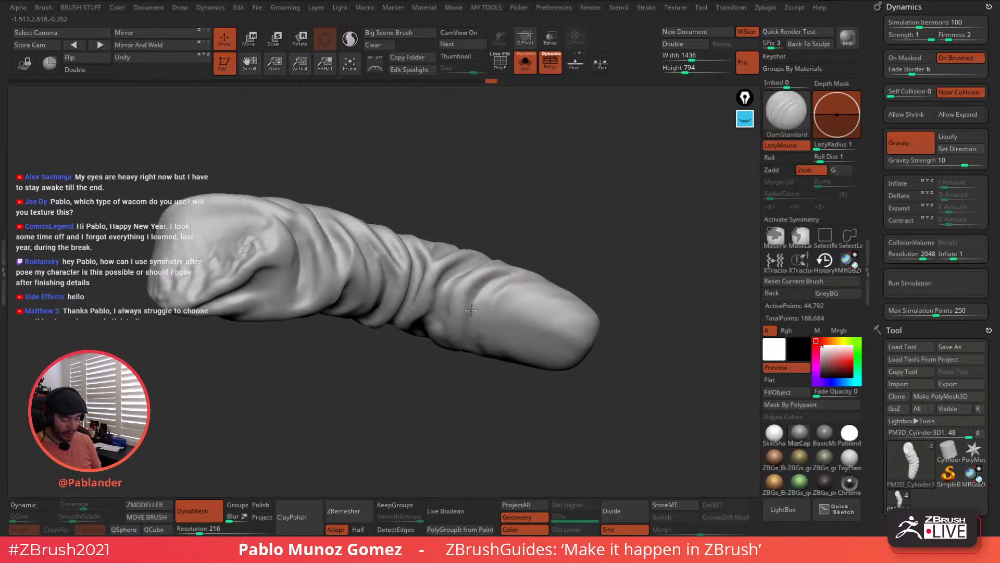
mouse_move(473, 367)
right_mouse_down()
mouse_move(513, 312)
mouse_move(527, 270)
mouse_move(490, 325)
mouse_move(502, 350)
mouse_move(472, 359)
mouse_move(462, 335)
right_mouse_up()
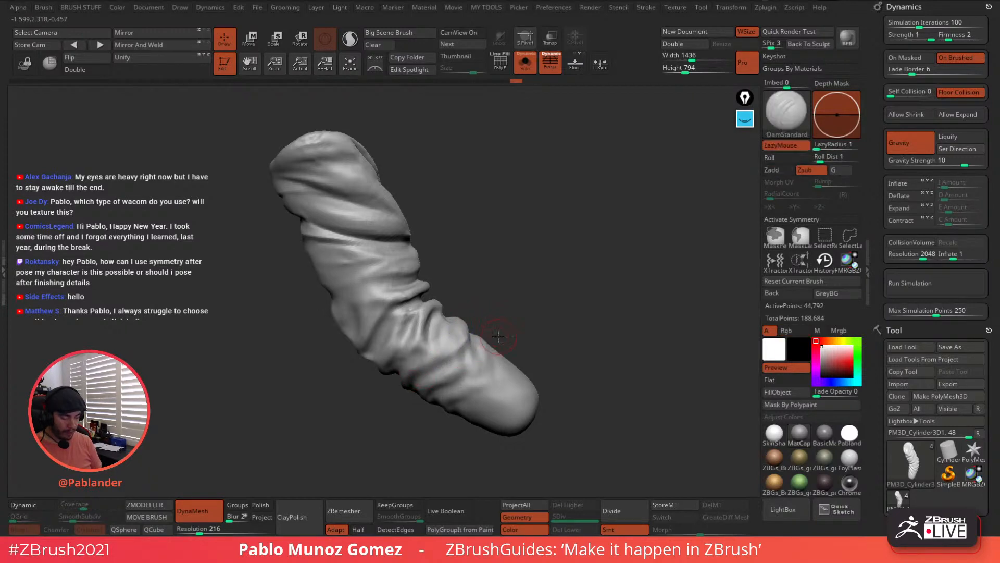
mouse_move(500, 332)
right_mouse_down()
mouse_move(501, 304)
mouse_move(542, 248)
mouse_move(545, 280)
mouse_move(500, 290)
mouse_move(550, 347)
mouse_move(508, 310)
mouse_move(540, 308)
mouse_move(507, 313)
mouse_move(560, 302)
mouse_move(566, 271)
right_mouse_up()
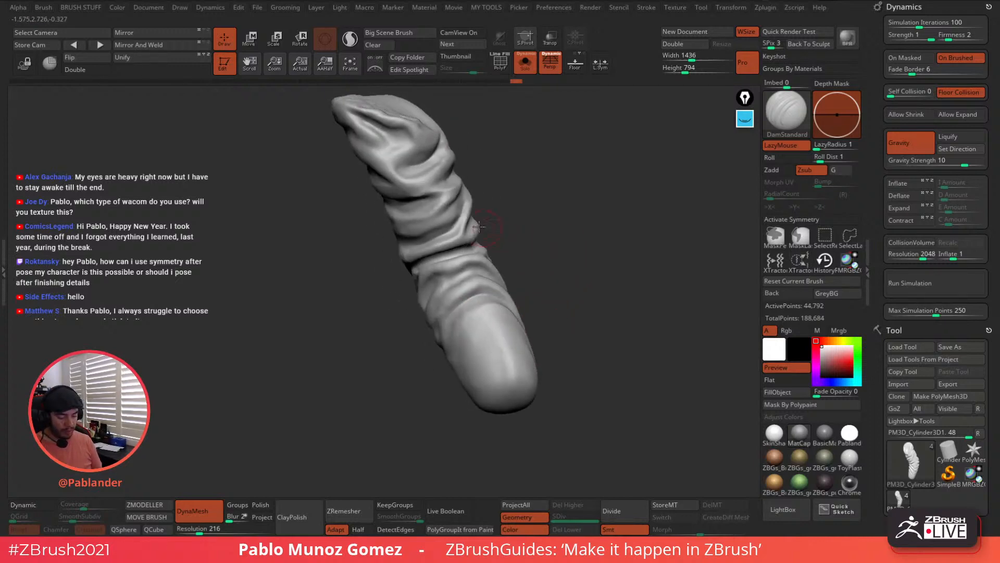
right_click_drag(478, 226, 456, 259)
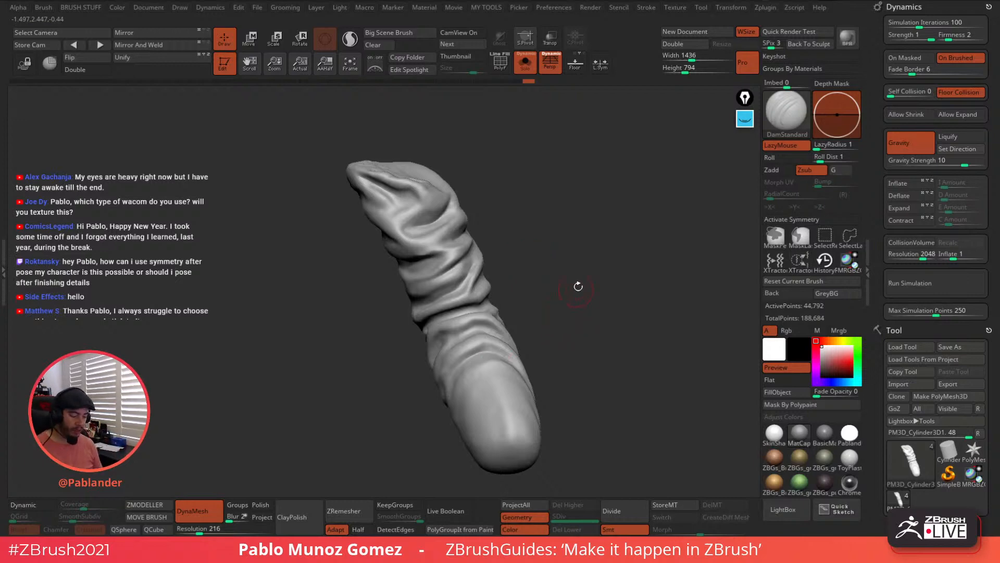
Build up volume on the folds near the sleeve's shoulder end with the Clay brush and smooth it into the cloth
left_click_drag(561, 232, 589, 231)
key("b")
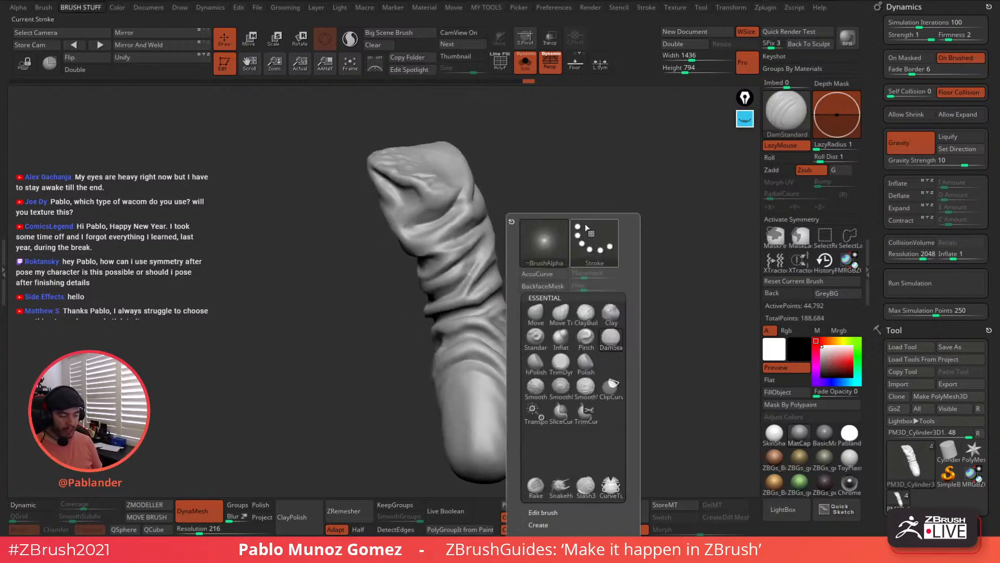
left_click(612, 314)
left_click_drag(625, 201, 631, 167)
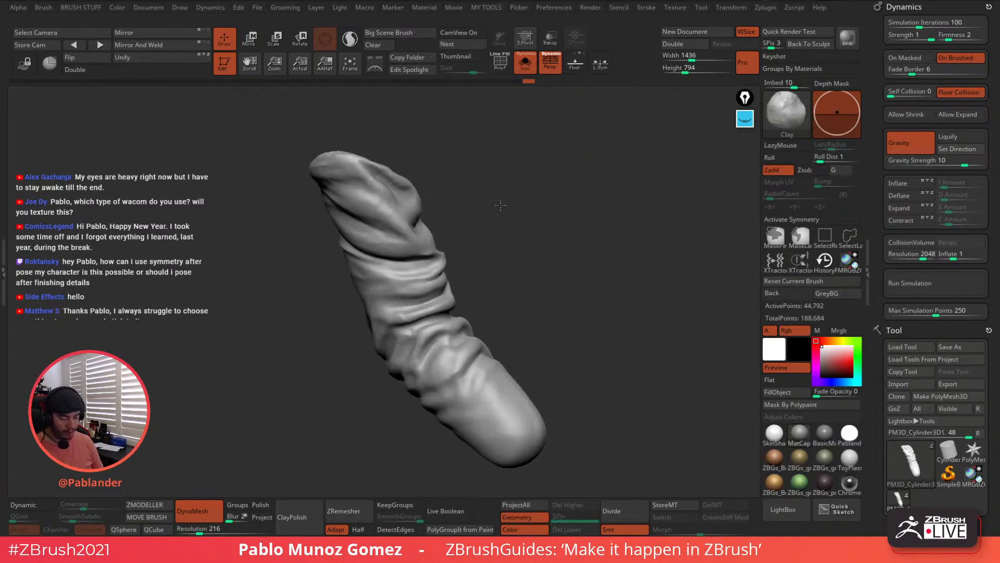
left_click_drag(504, 205, 534, 183)
left_click_drag(399, 201, 400, 199)
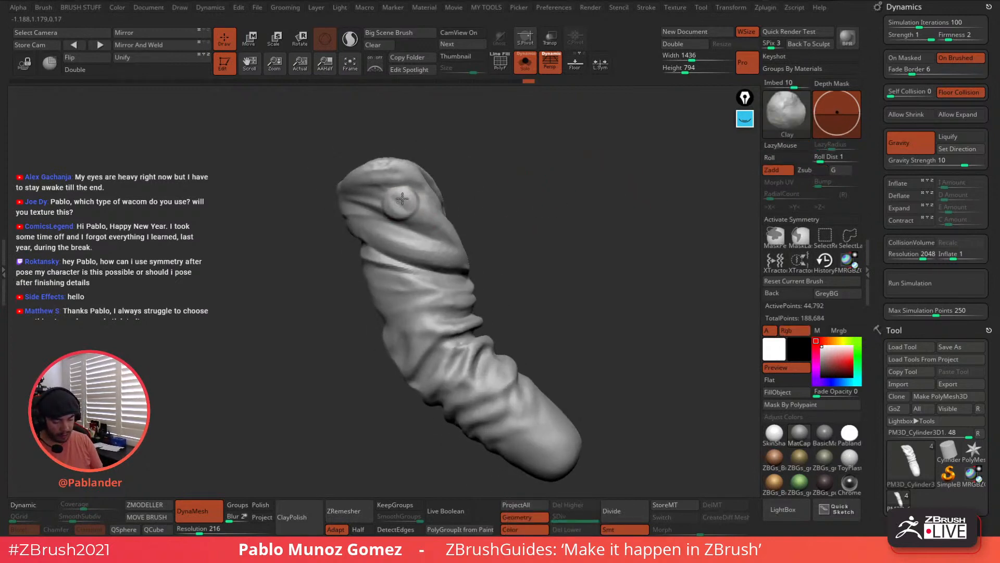
left_click_drag(389, 239, 387, 238)
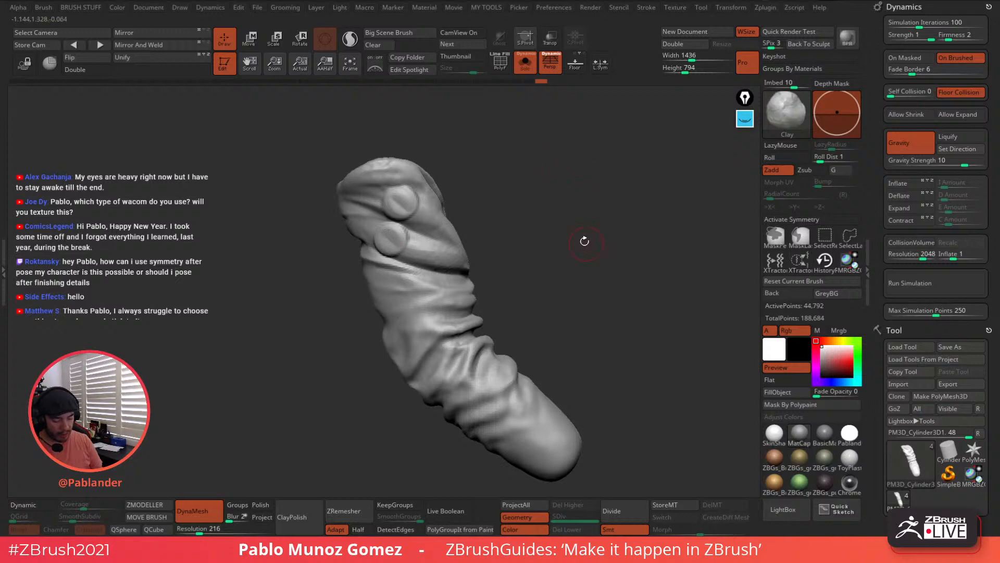
left_click_drag(583, 197, 600, 282)
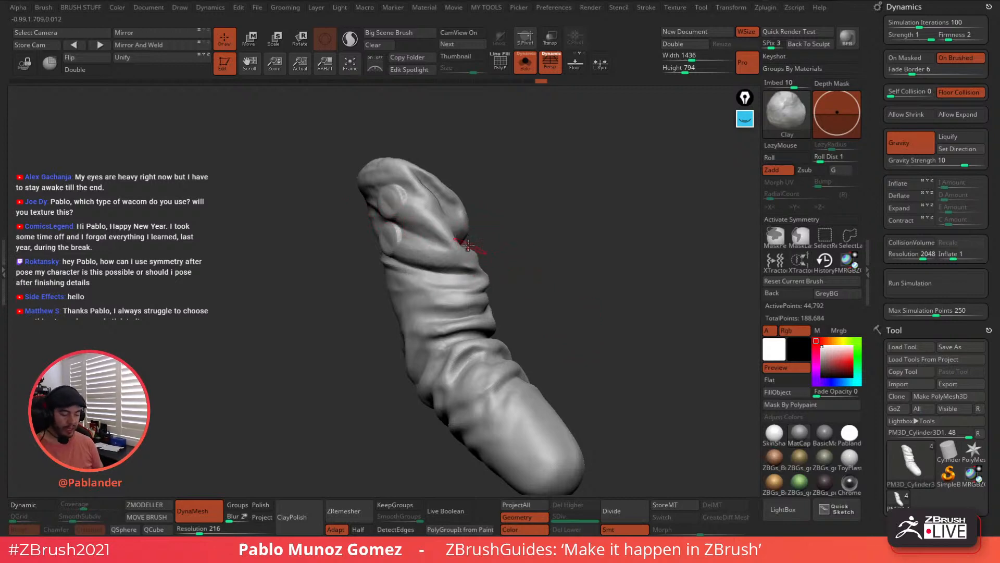
left_click_drag(392, 233, 405, 193, "shift")
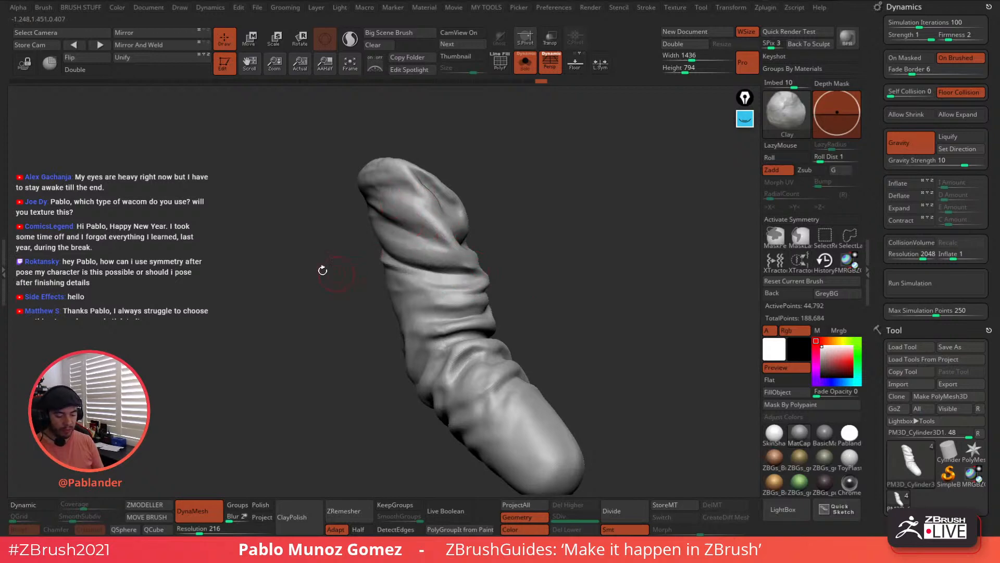
mouse_move(557, 248)
left_mouse_down()
mouse_move(550, 258)
mouse_move(480, 272)
mouse_move(440, 257)
mouse_move(425, 233)
mouse_move(458, 271)
mouse_move(428, 267)
mouse_move(455, 234)
left_mouse_up()
left_click_drag(542, 229, 482, 264)
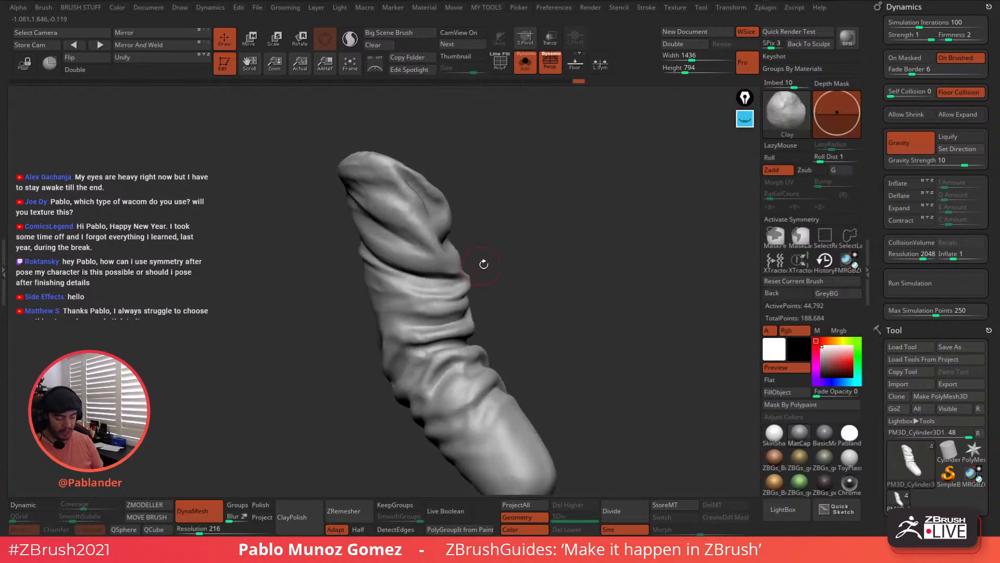
Raise the diagonal fold ridges across the upper arm using the Standard brush
key("space")
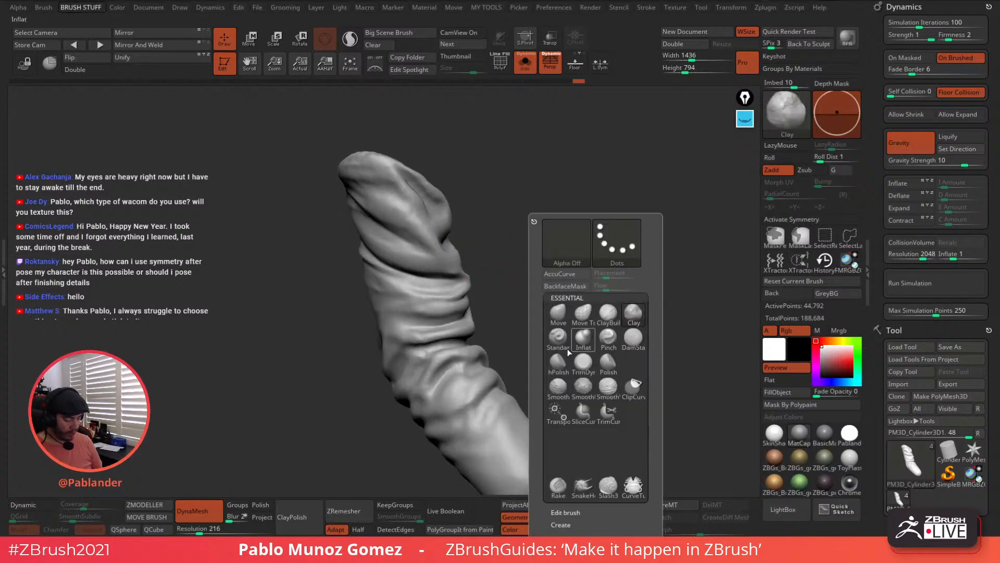
left_click(558, 336)
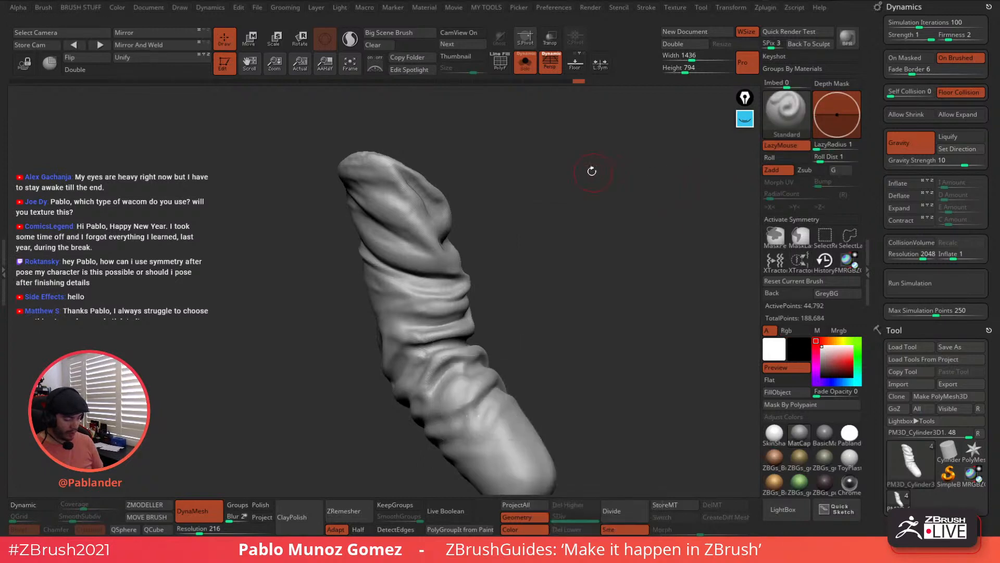
key("space")
left_click_drag(585, 172, 573, 189)
mouse_move(554, 219)
left_mouse_down()
mouse_move(499, 281)
mouse_move(486, 267)
left_mouse_up()
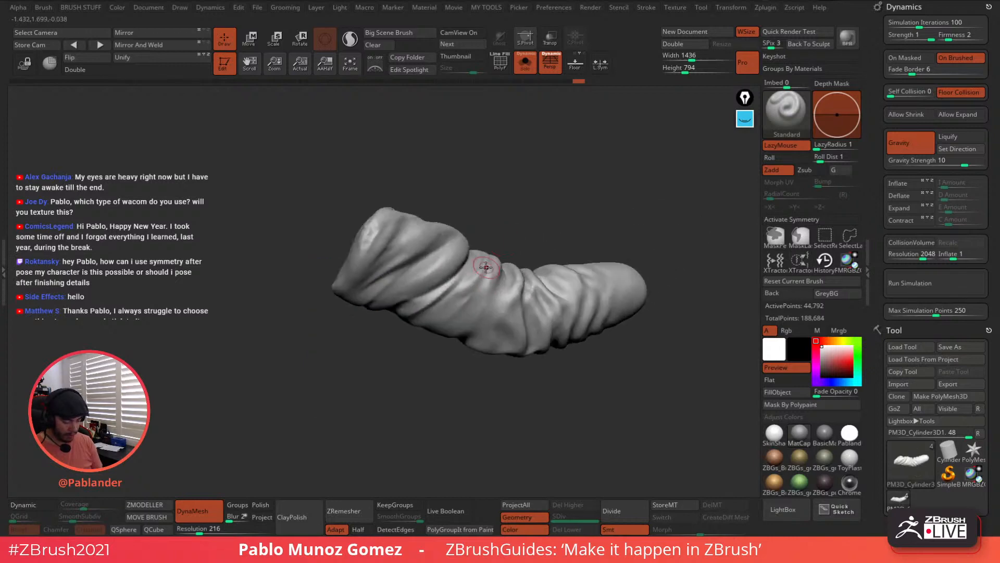
mouse_move(446, 298)
left_mouse_down()
mouse_move(479, 262)
mouse_move(446, 251)
mouse_move(445, 268)
left_mouse_up()
mouse_move(372, 289)
left_mouse_down()
mouse_move(416, 264)
mouse_move(410, 257)
left_mouse_up()
mouse_move(472, 217)
left_mouse_down()
mouse_move(481, 242)
mouse_move(469, 233)
mouse_move(433, 269)
mouse_move(447, 257)
left_mouse_up()
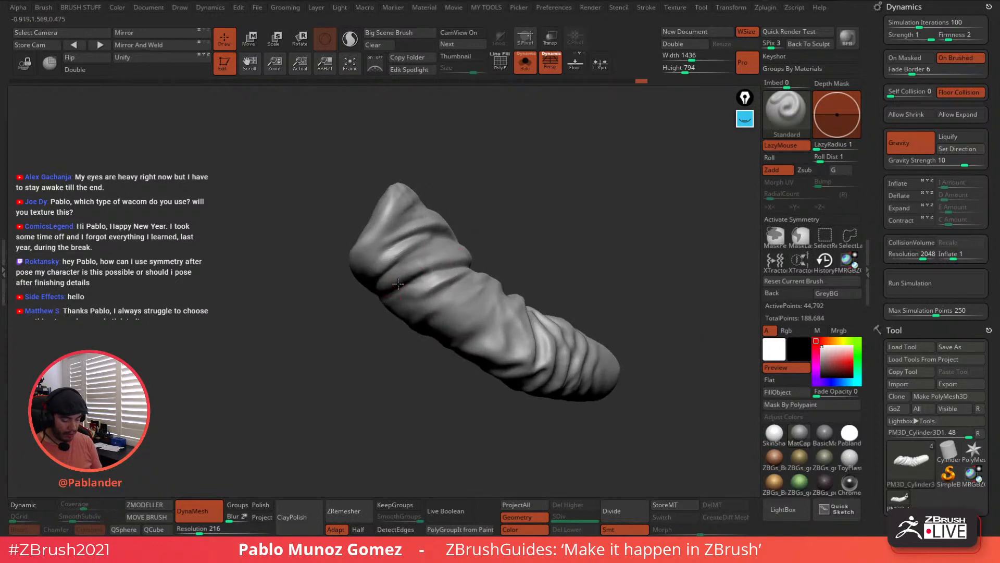
mouse_move(397, 284)
left_mouse_down()
mouse_move(472, 219)
mouse_move(458, 234)
mouse_move(472, 225)
mouse_move(472, 274)
left_mouse_up()
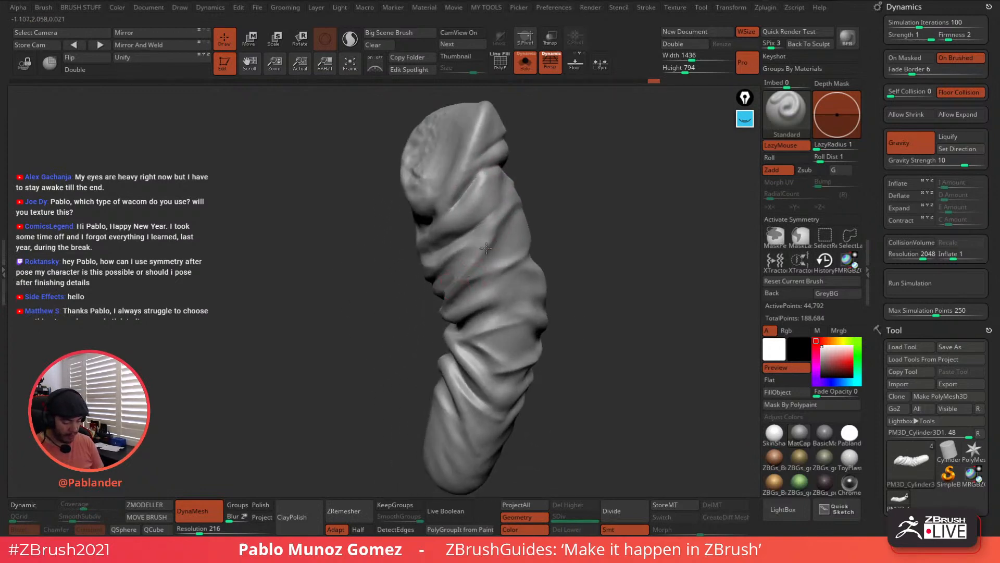
Carve the valleys between the upper-arm folds and strengthen their ridges around the sleeve with the Standard brush
left_click_drag(513, 210, 480, 267, "alt")
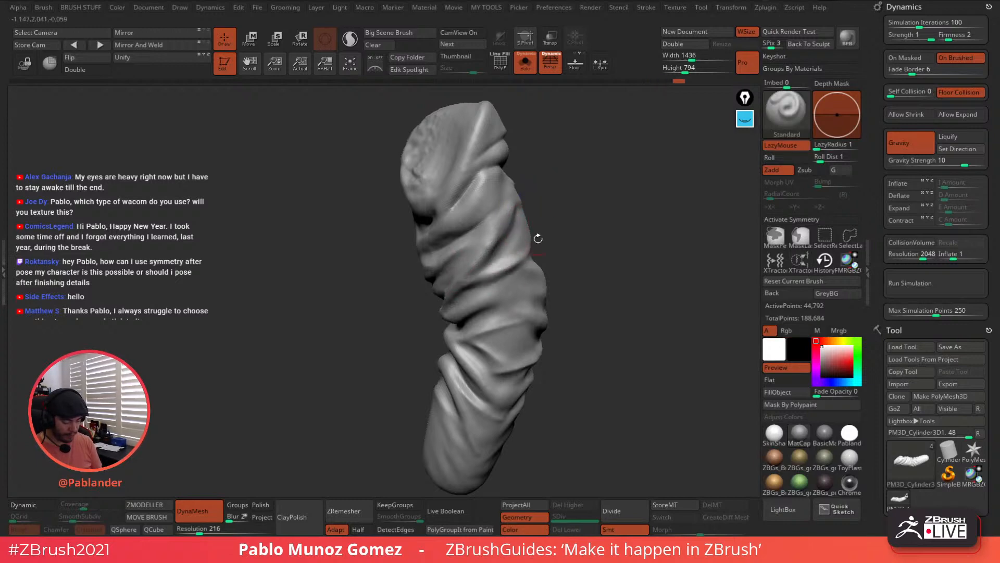
mouse_move(554, 241)
left_mouse_down()
mouse_move(537, 224)
mouse_move(482, 278)
left_mouse_up()
mouse_move(526, 205)
left_mouse_down("alt")
mouse_move(466, 262)
mouse_move(504, 234)
left_mouse_up("alt")
right_click_drag(476, 261, 500, 239)
left_click_drag(514, 223, 471, 250)
mouse_move(451, 270)
right_mouse_down()
mouse_move(425, 278)
mouse_move(352, 342)
mouse_move(542, 272)
mouse_move(476, 282)
right_mouse_up()
mouse_move(476, 282)
left_mouse_down()
mouse_move(442, 300)
mouse_move(469, 267)
left_mouse_up()
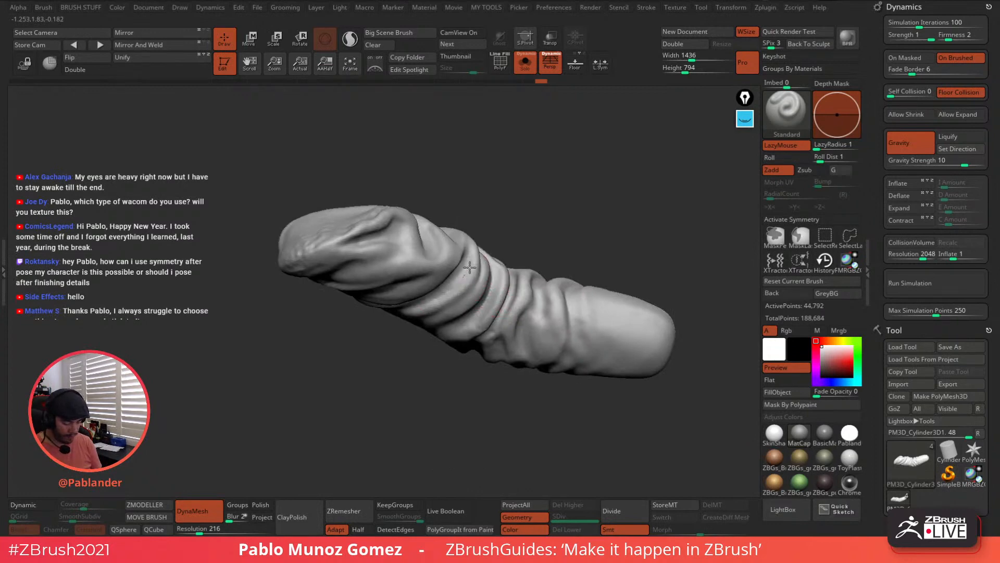
Extend the fold ridges from the upper arm into the compressed cloth around the elbow
right_click_drag(478, 252, 485, 269)
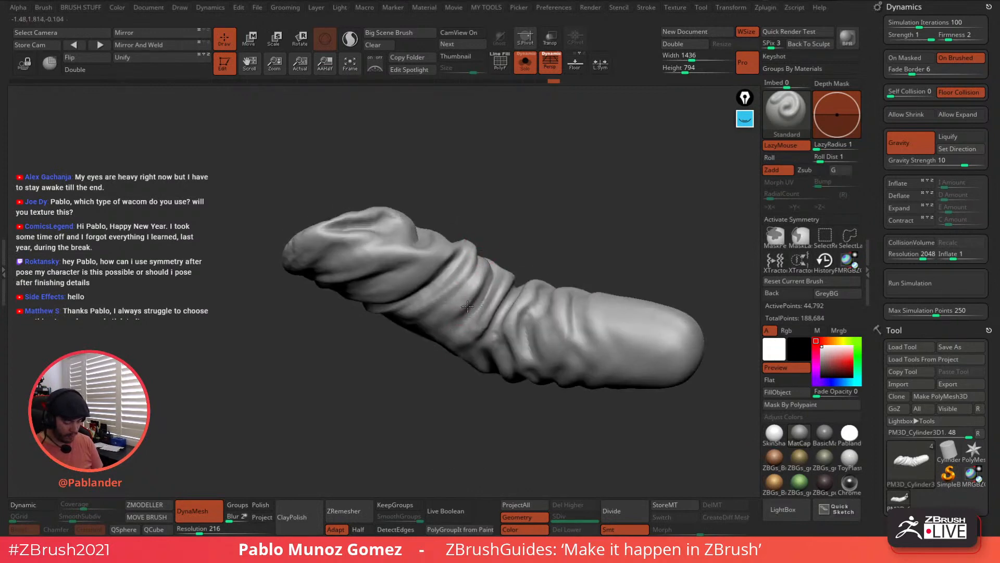
right_click_drag(440, 330, 461, 346)
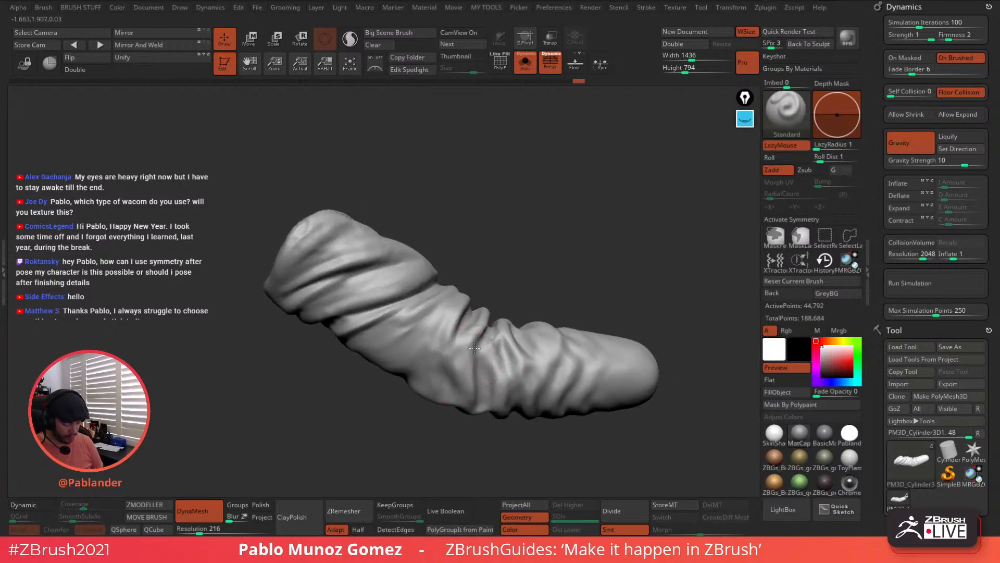
mouse_move(474, 348)
right_mouse_down()
mouse_move(507, 364)
mouse_move(509, 341)
mouse_move(474, 295)
mouse_move(471, 319)
right_mouse_up()
mouse_move(503, 290)
right_mouse_down()
mouse_move(479, 346)
mouse_move(469, 312)
right_mouse_up()
Define the folds running from the elbow into the forearm with Standard brush strokes
key("space")
key("shift")
key("l")
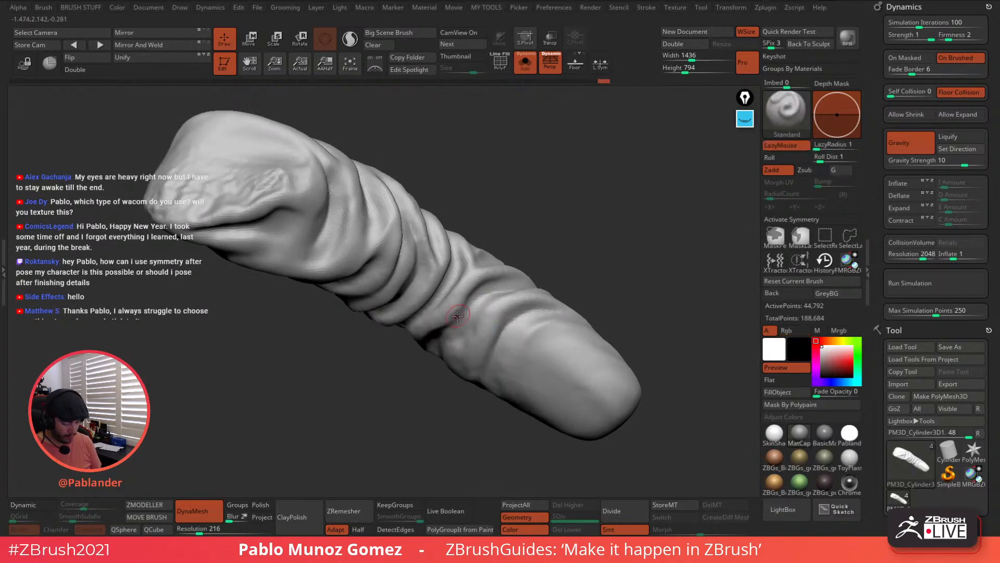
right_click_drag(510, 295, 475, 312)
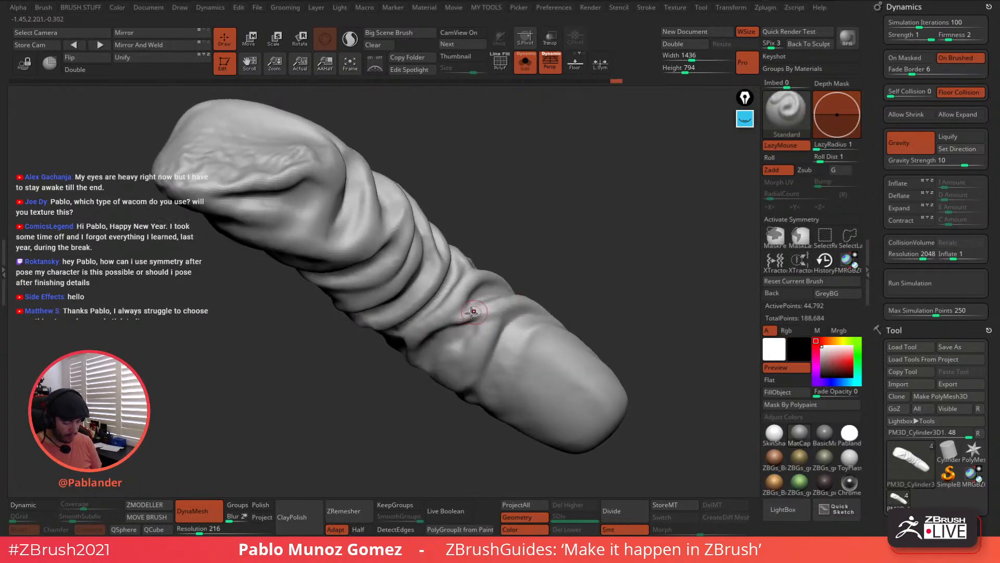
right_click_drag(472, 311, 456, 313)
right_click_drag(511, 296, 469, 313)
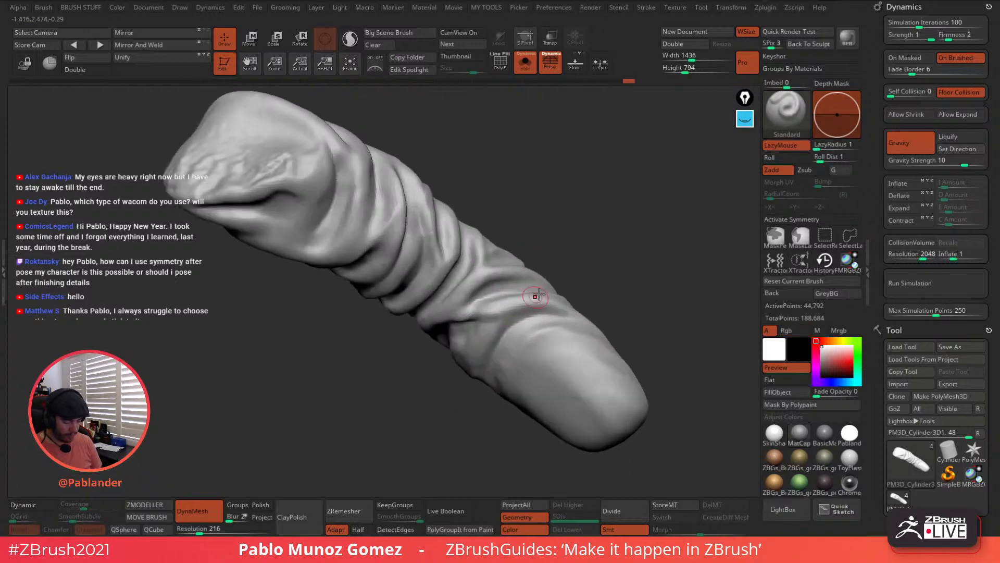
Add volume to the folds just below the elbow with the Clay brush and re-DynaMesh the sleeve
key("b")
key("c")
key("l")
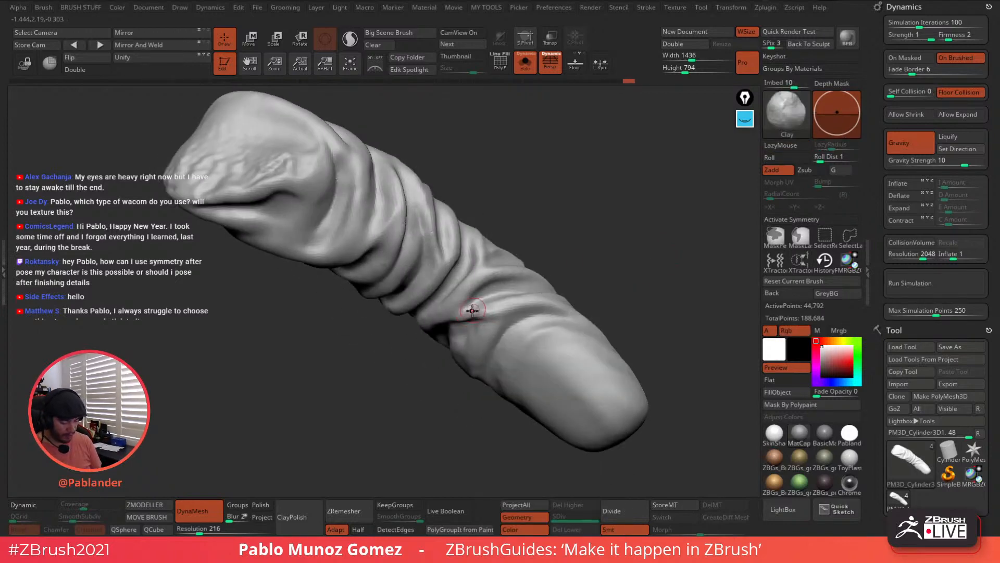
mouse_move(509, 297)
right_mouse_down()
mouse_move(489, 312)
mouse_move(503, 309)
right_mouse_up()
right_click_drag(589, 252, 587, 268)
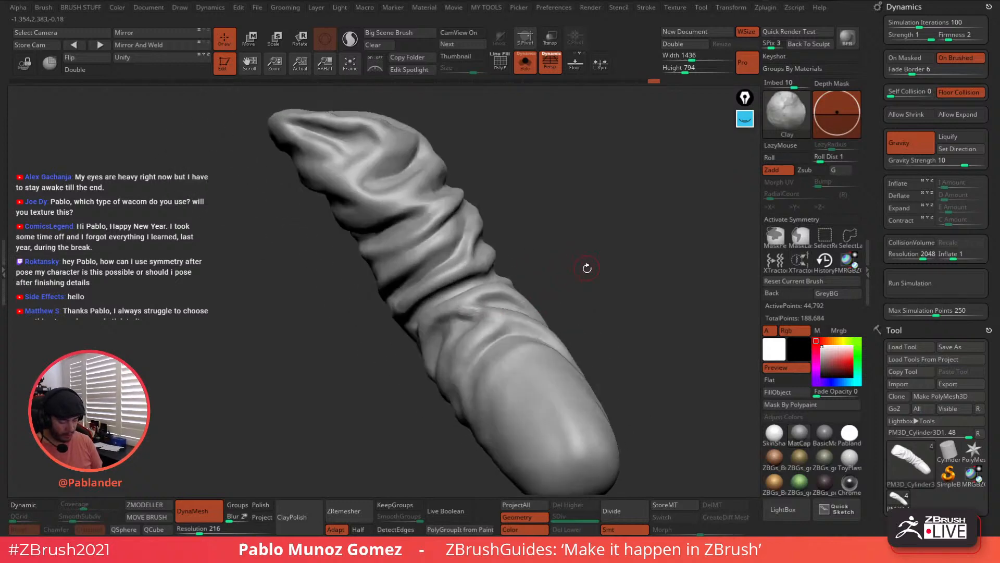
left_click_drag(584, 207, 619, 275, "ctrl")
mouse_move(570, 254)
right_mouse_down()
mouse_move(559, 305)
mouse_move(593, 312)
right_mouse_up()
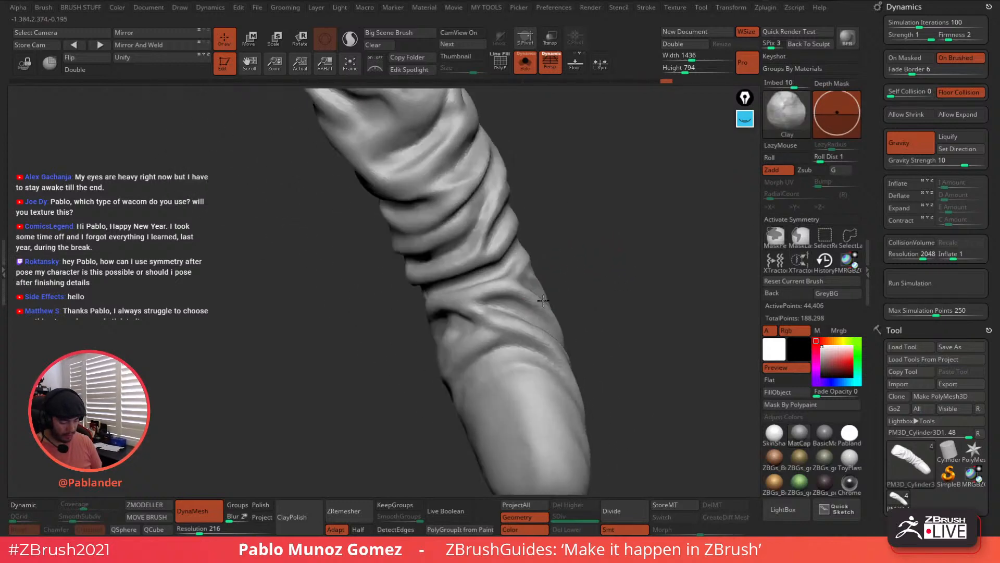
Sculpt thin fold ridges across the start of the forearm with the Standard brush
key("b")
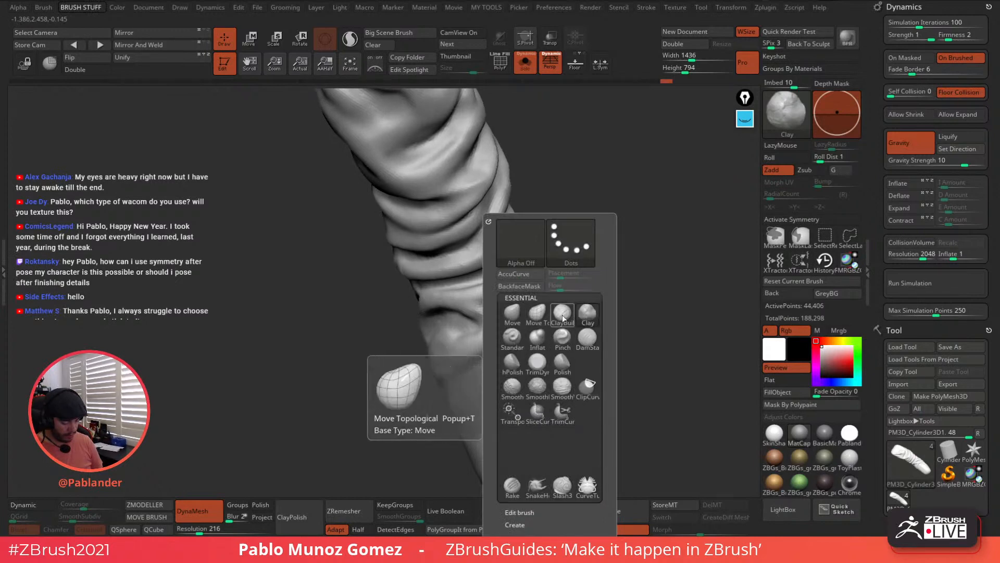
left_click(512, 338)
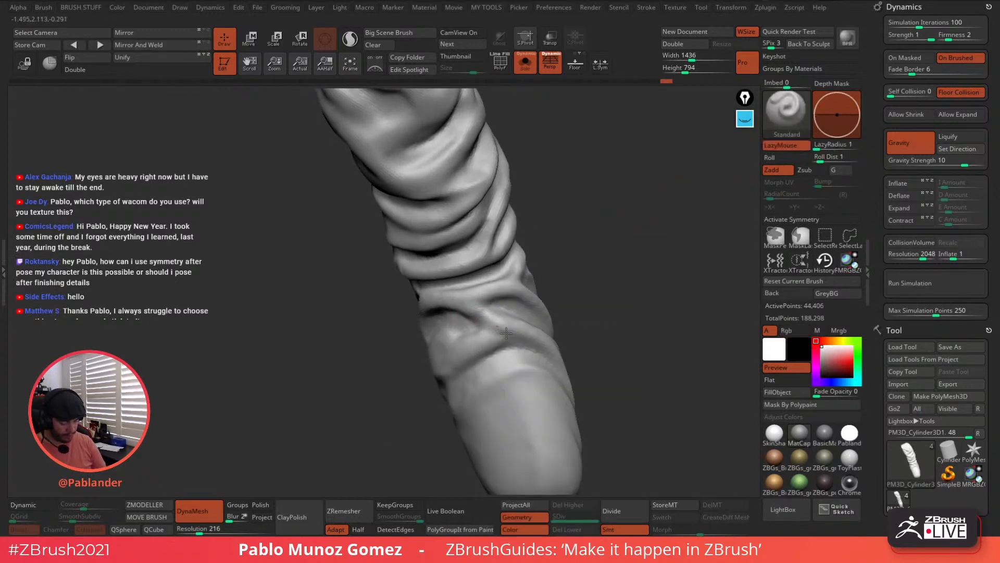
mouse_move(469, 325)
right_mouse_down()
mouse_move(592, 371)
mouse_move(558, 313)
right_mouse_up()
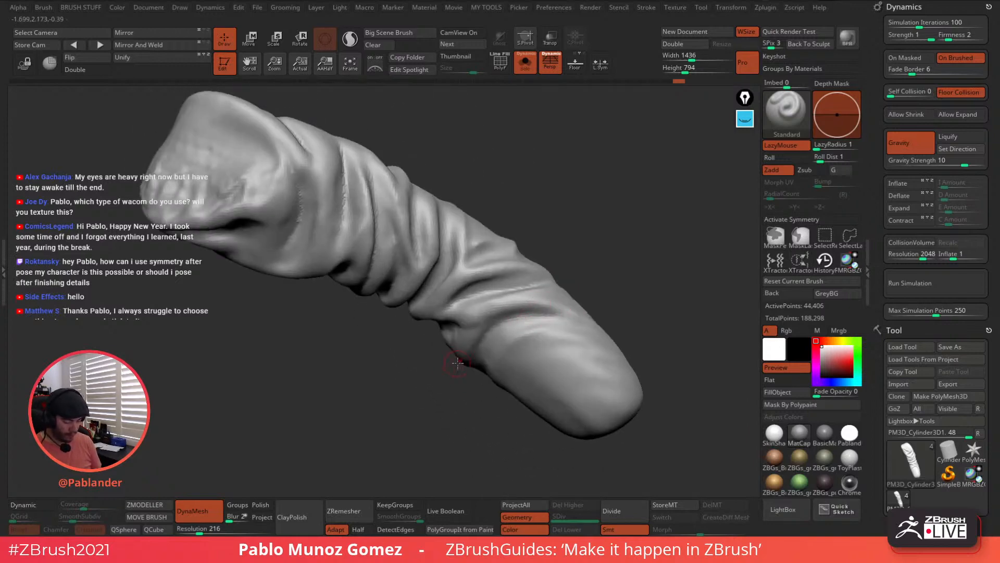
left_click_drag(503, 311, 565, 311)
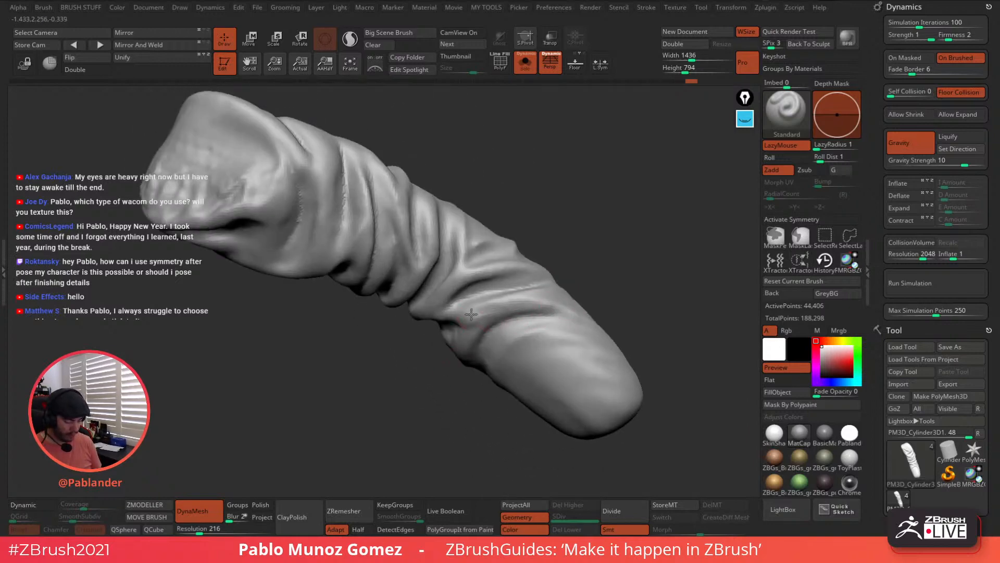
mouse_move(463, 312)
right_mouse_down()
mouse_move(566, 251)
mouse_move(476, 284)
mouse_move(484, 245)
mouse_move(475, 196)
mouse_move(468, 288)
right_mouse_up()
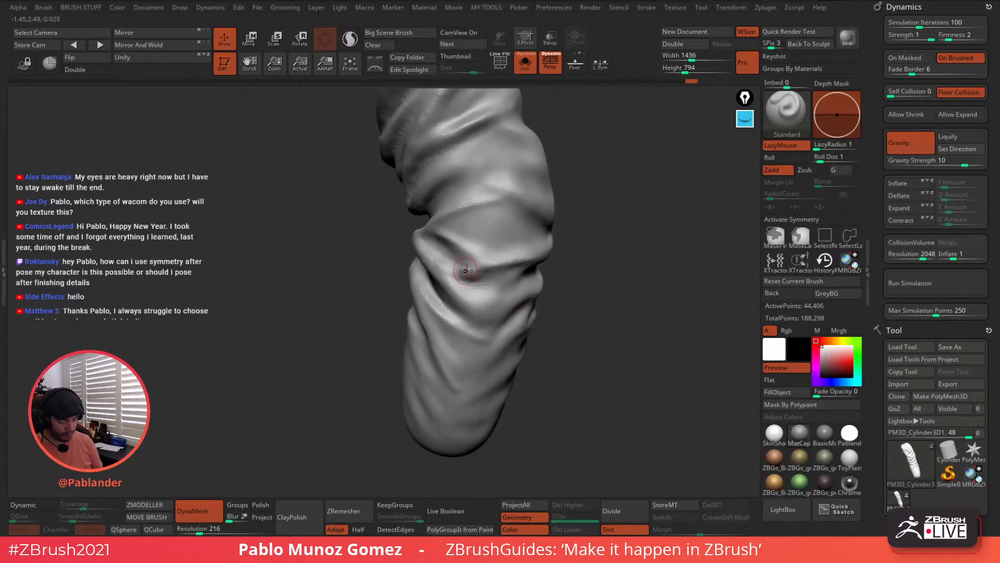
Smooth the fold intersections on the outer side of the elbow and touch up the ridges around them
key("shift")
key("shift")
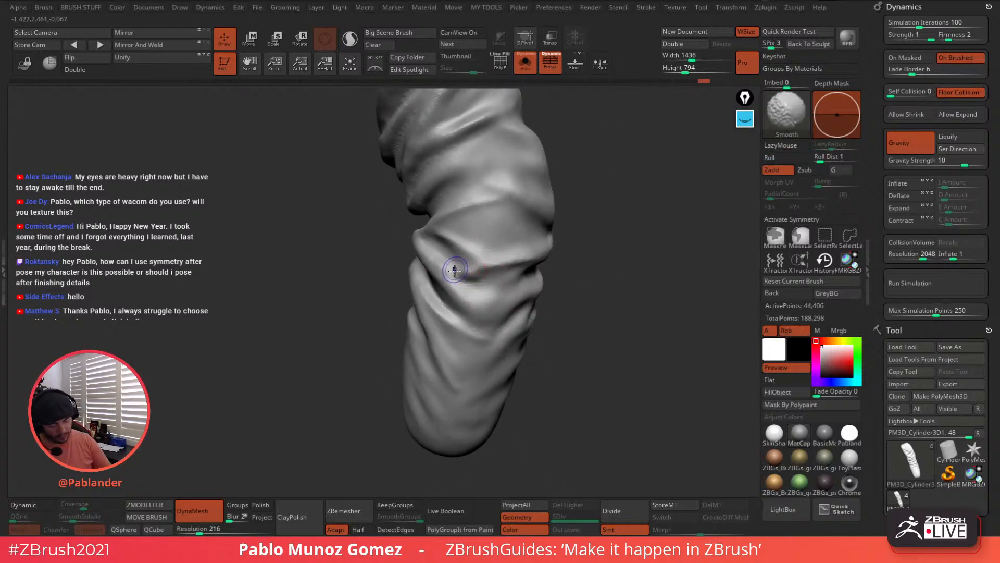
mouse_move(437, 260)
left_mouse_down()
mouse_move(485, 268)
mouse_move(443, 262)
left_mouse_up()
key("shift")
right_click_drag(450, 260, 491, 217)
left_click_drag(491, 216, 493, 204)
mouse_move(493, 204)
right_mouse_down()
mouse_move(529, 211)
mouse_move(517, 234)
mouse_move(522, 182)
mouse_move(541, 174)
right_mouse_up()
Set the Standard brush's draw size to about 39 and strengthen the broad folds across the outer elbow
key("space")
left_click_drag(535, 199, 559, 210)
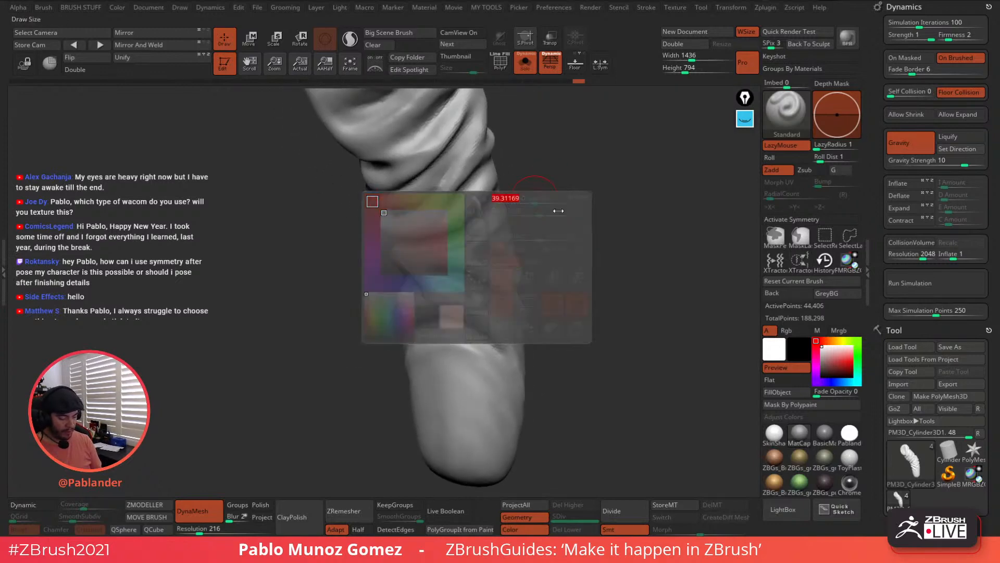
right_click_drag(558, 210, 485, 228)
mouse_move(436, 244)
left_mouse_down()
mouse_move(496, 205)
mouse_move(509, 217)
left_mouse_up()
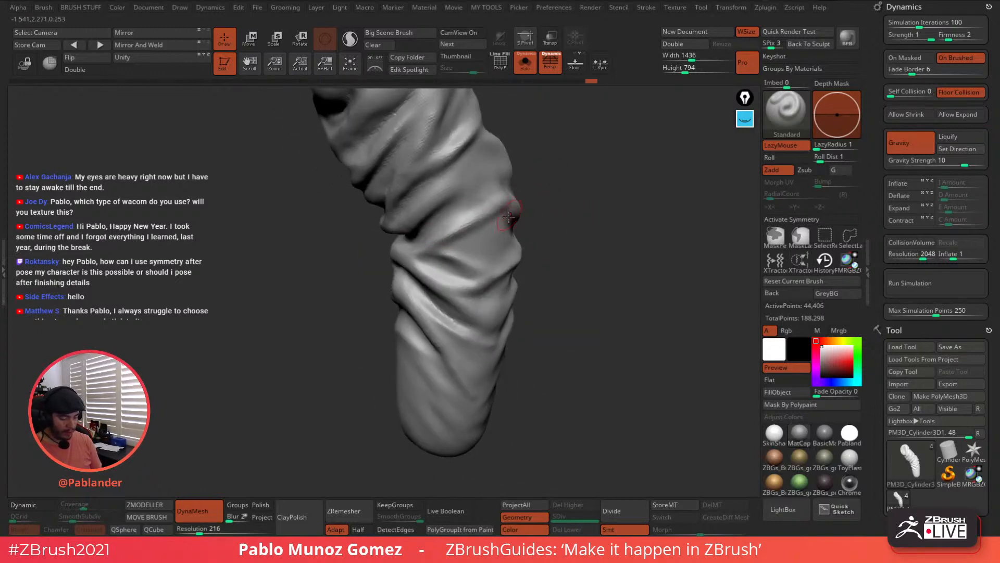
right_click_drag(557, 228, 542, 198)
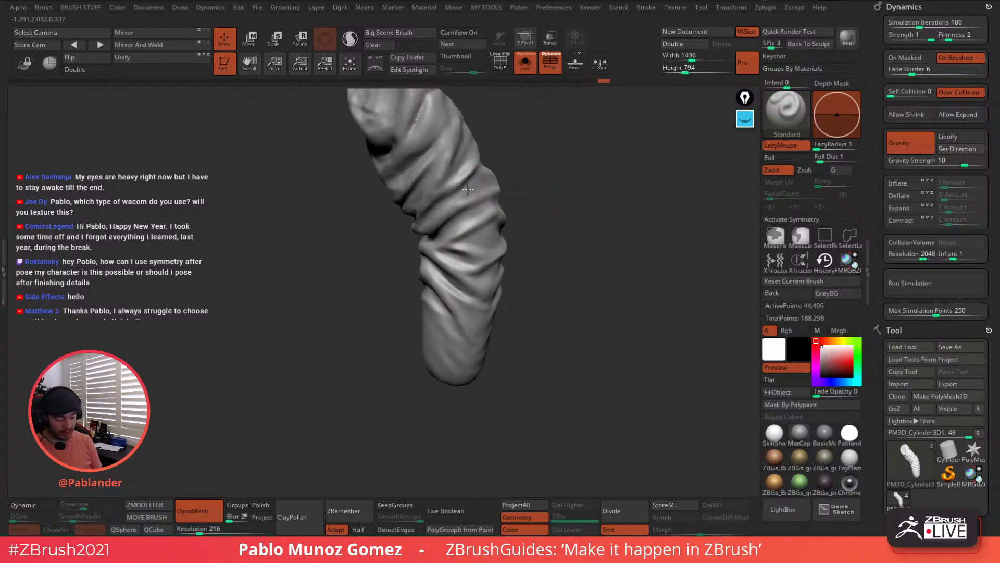
Sculpt and smooth the diagonal fold ridges below the elbow and at the start of the forearm with the Standard brush
key("shift")
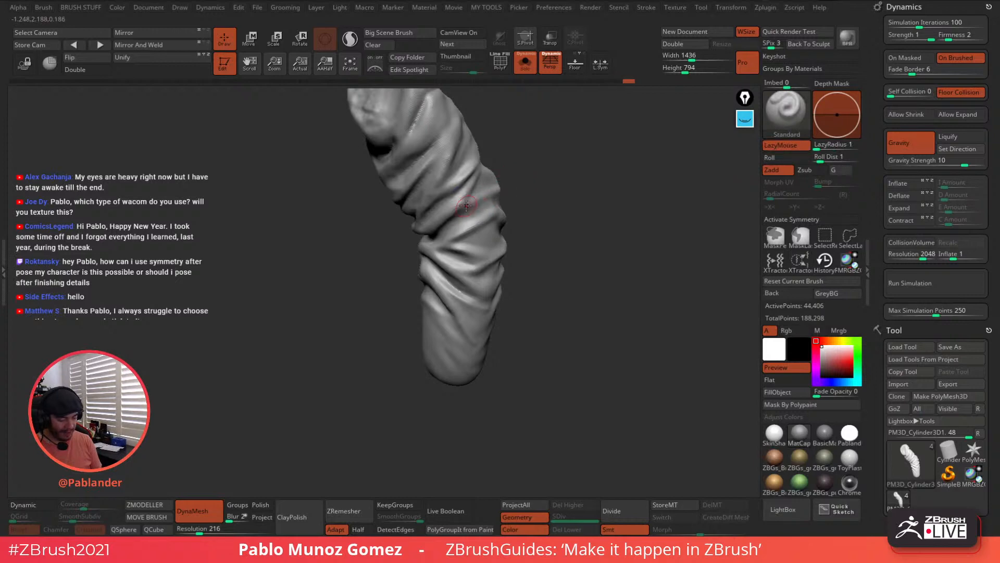
right_click_drag(480, 190, 526, 206)
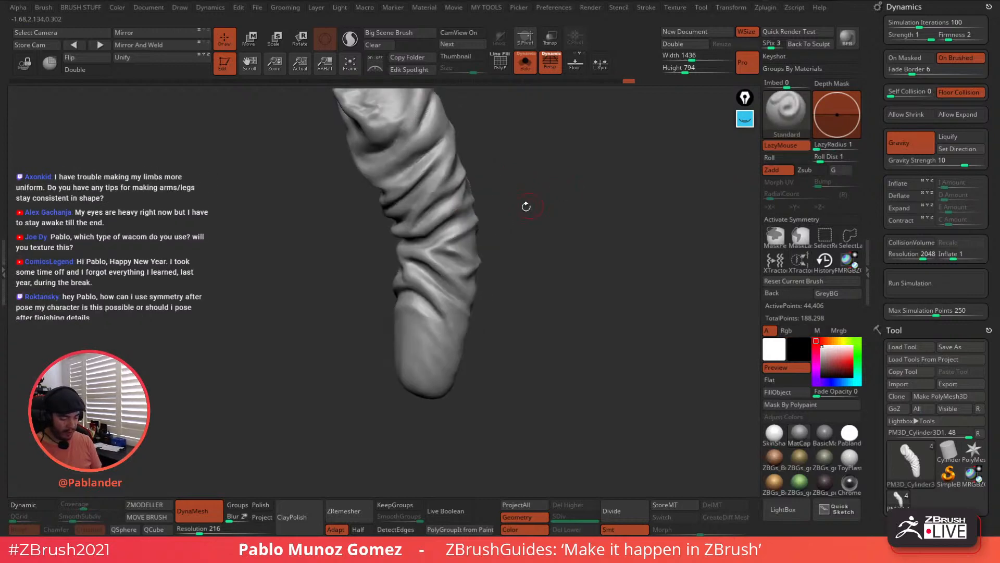
left_click_drag(441, 309, 450, 324)
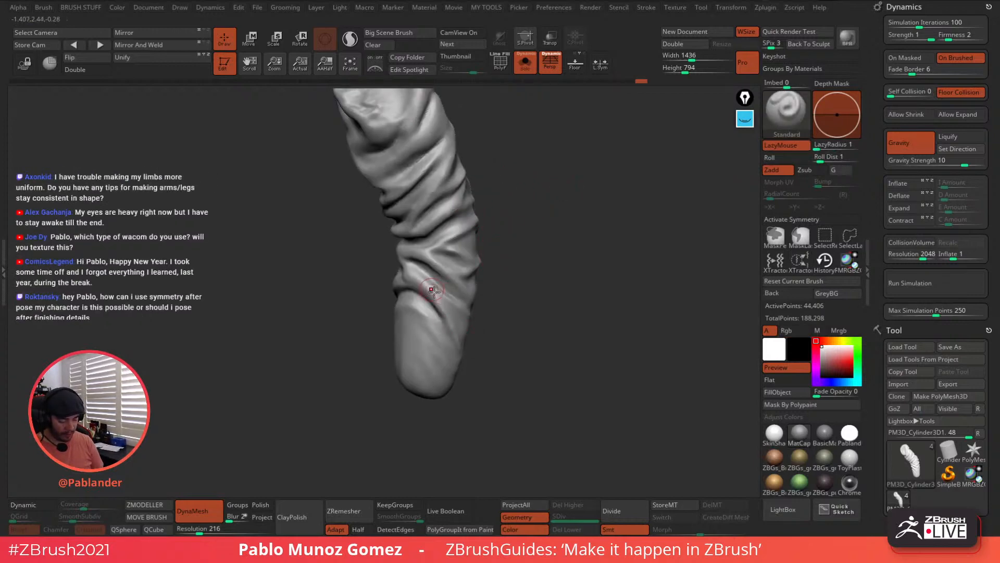
right_click_drag(526, 304, 444, 299)
key("shift")
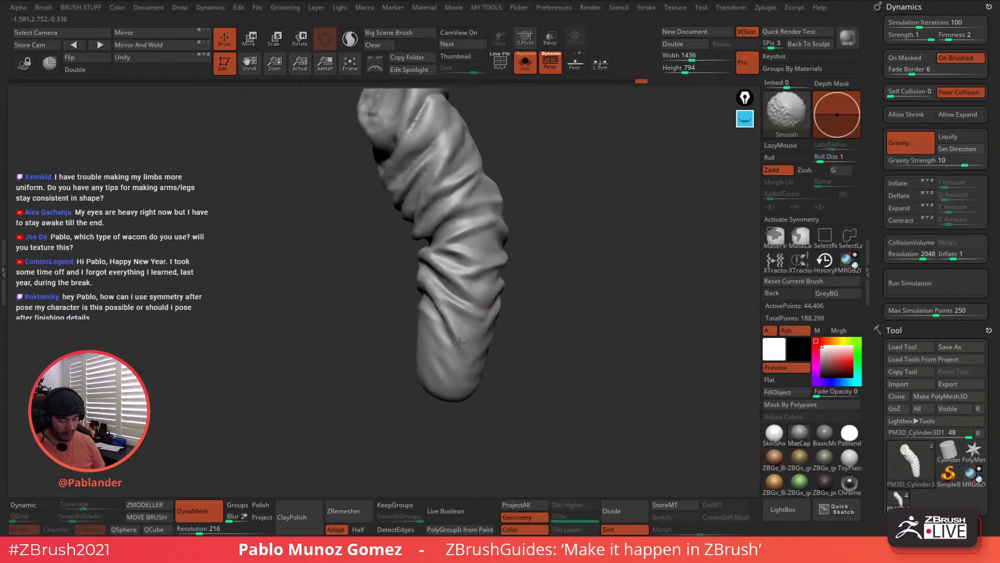
mouse_move(459, 342)
right_mouse_down()
mouse_move(424, 302)
mouse_move(483, 290)
right_mouse_up()
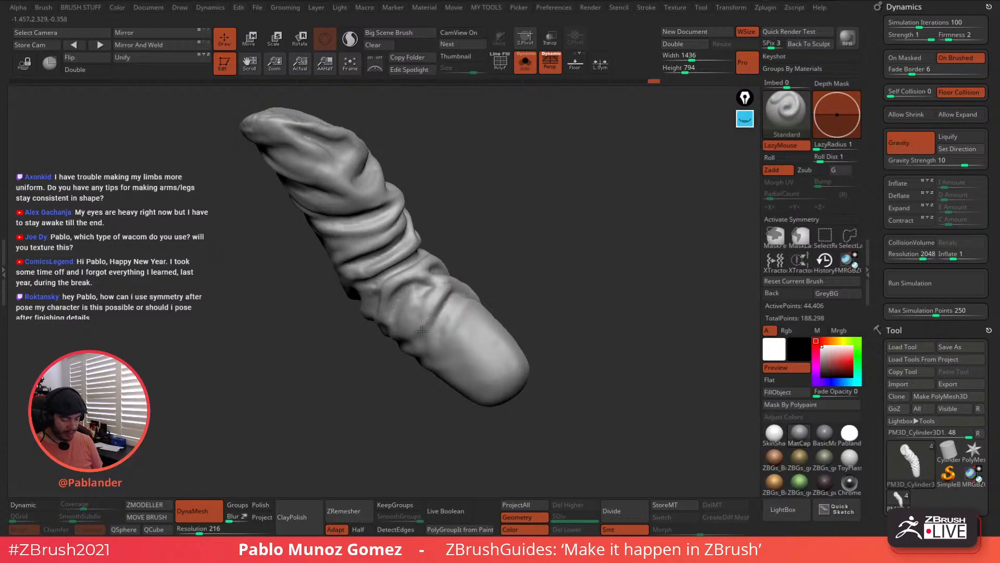
Sculpt diagonal folds down the outer side of the upper arm towards the elbow with the Standard brush
mouse_move(503, 250)
right_mouse_down()
mouse_move(525, 279)
mouse_move(534, 273)
mouse_move(523, 289)
mouse_move(525, 236)
mouse_move(476, 223)
mouse_move(471, 284)
mouse_move(463, 258)
mouse_move(446, 250)
mouse_move(375, 276)
mouse_move(404, 245)
mouse_move(414, 248)
mouse_move(377, 254)
right_mouse_up()
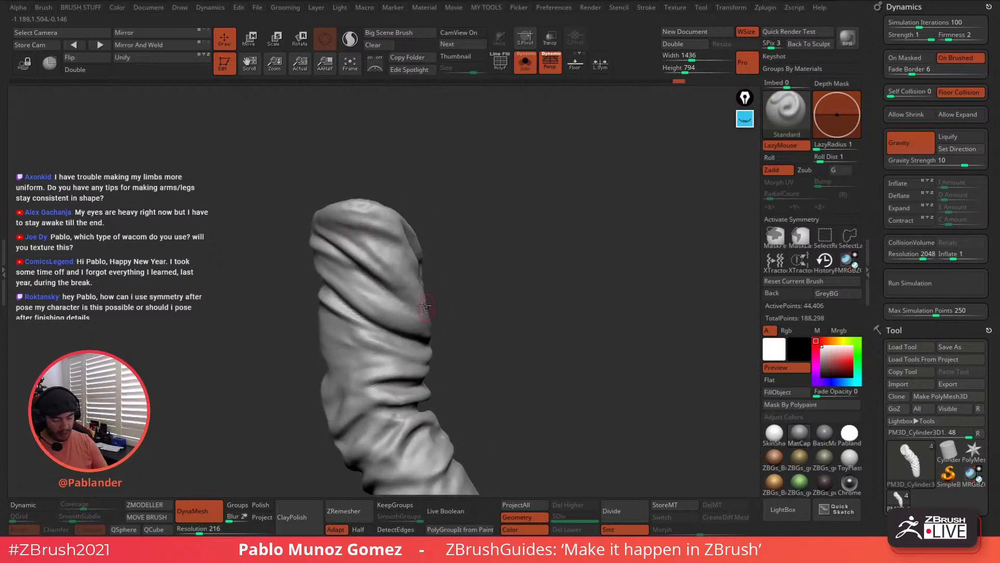
right_click_drag(431, 302, 575, 240)
left_click_drag(500, 226, 465, 255)
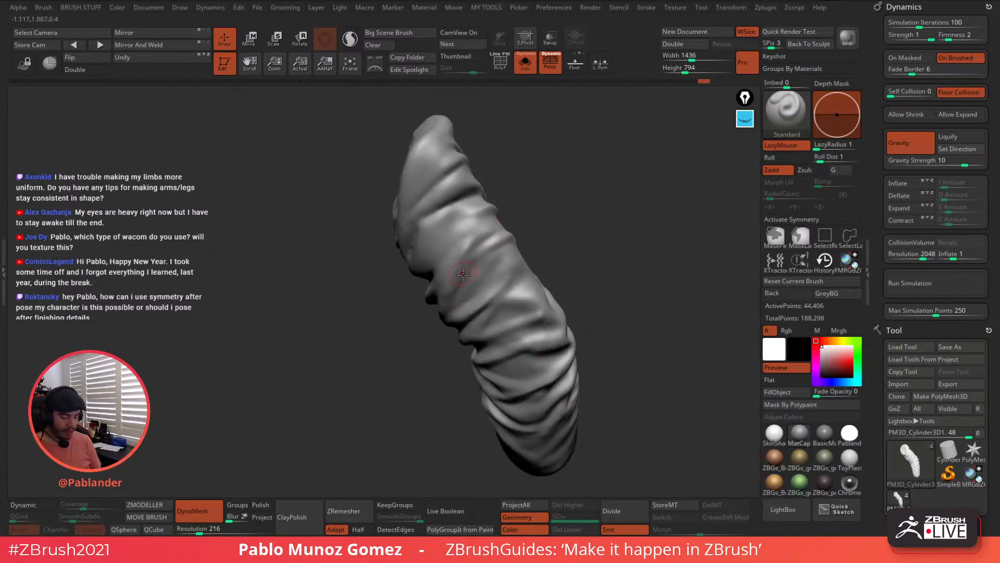
right_click_drag(462, 274, 458, 237)
left_click_drag(458, 219, 423, 276)
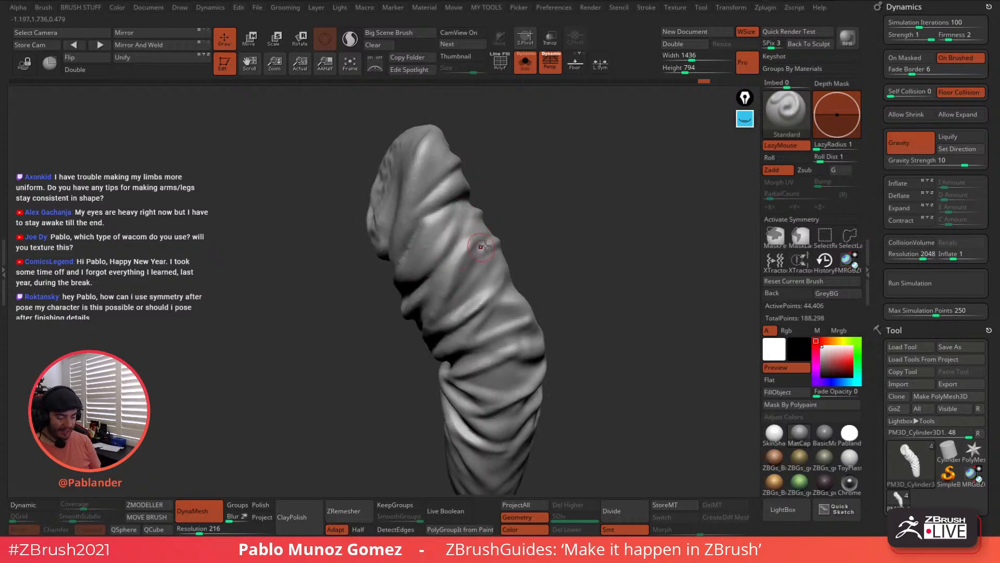
left_click_drag(484, 245, 436, 319)
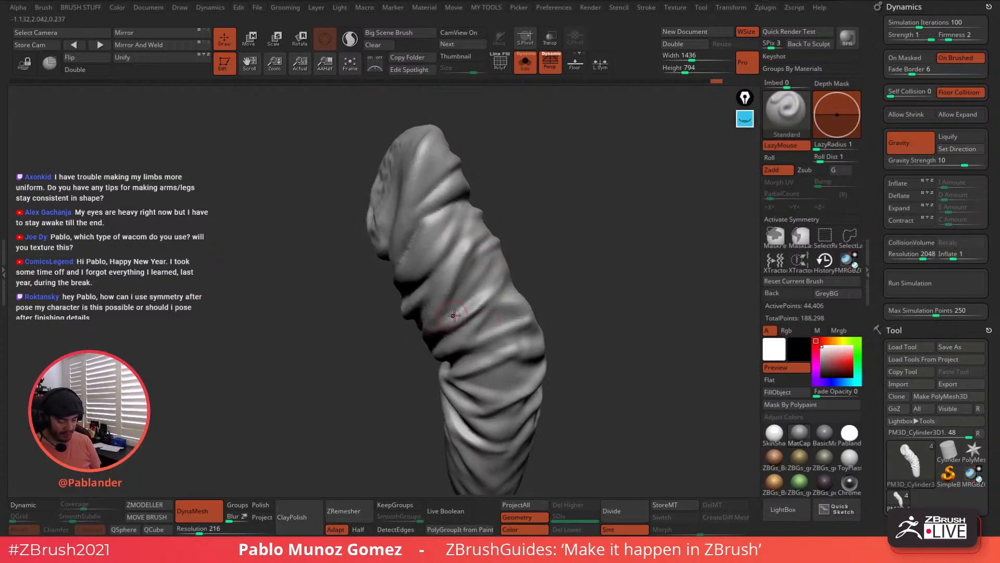
right_click_drag(454, 315, 444, 319)
left_click_drag(524, 295, 513, 292)
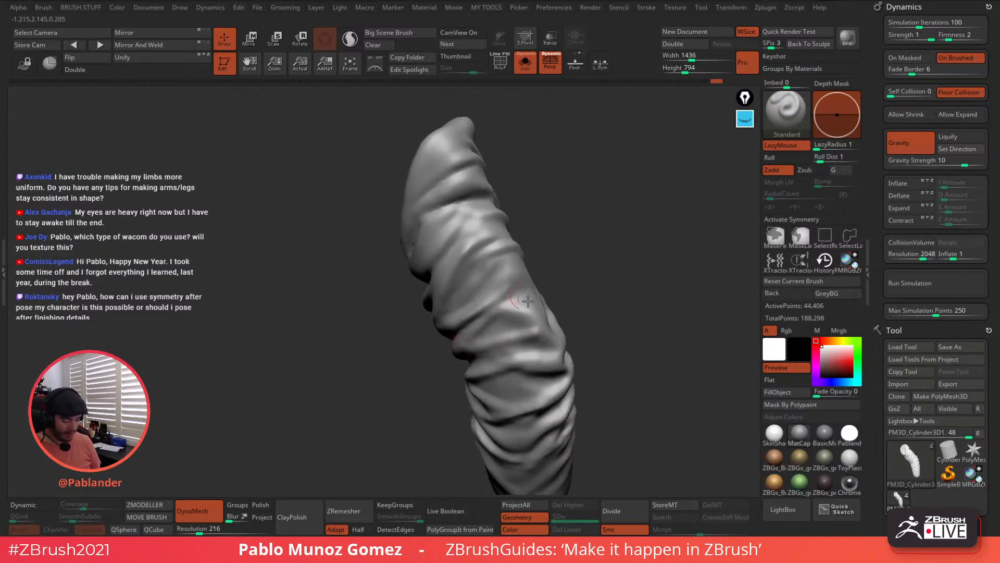
left_click_drag(476, 338, 538, 320)
Smooth the upper-arm folds where they run around the sleeve
mouse_move(504, 286)
right_mouse_down()
mouse_move(549, 259)
mouse_move(493, 229)
mouse_move(394, 243)
right_mouse_up()
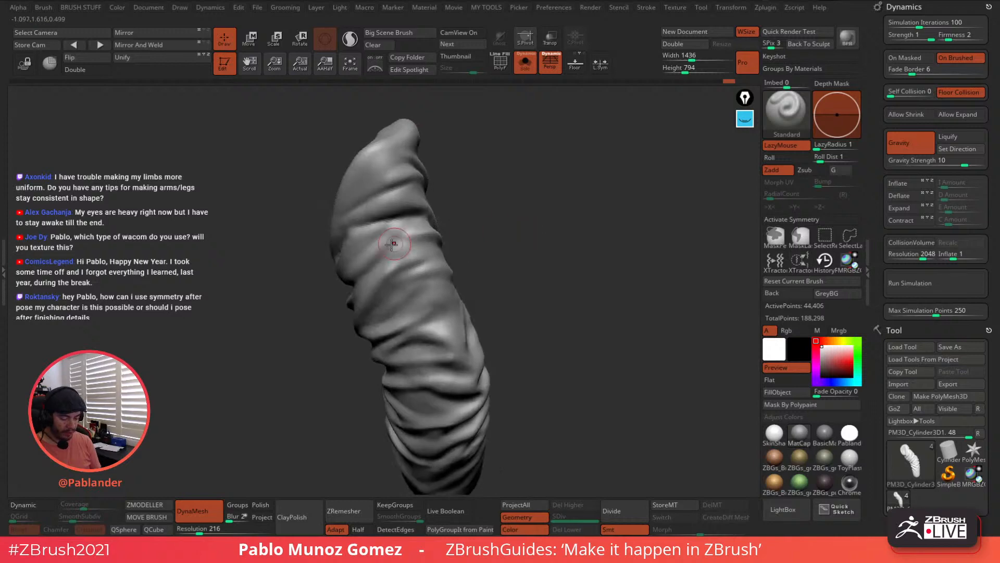
key("shift")
mouse_move(496, 311)
right_mouse_down()
mouse_move(585, 295)
mouse_move(511, 308)
right_mouse_up()
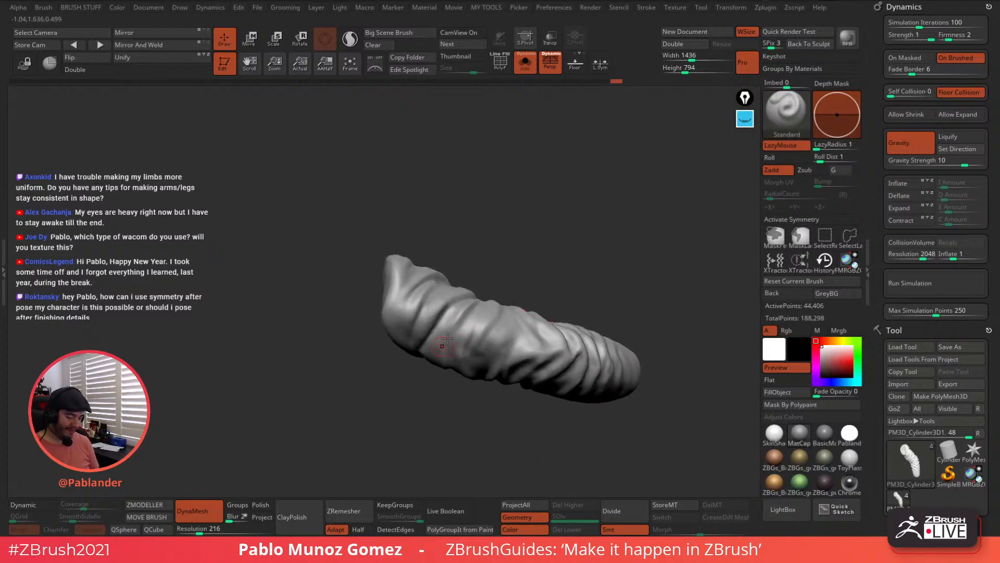
mouse_move(597, 282)
right_mouse_down()
mouse_move(560, 329)
mouse_move(531, 320)
right_mouse_up()
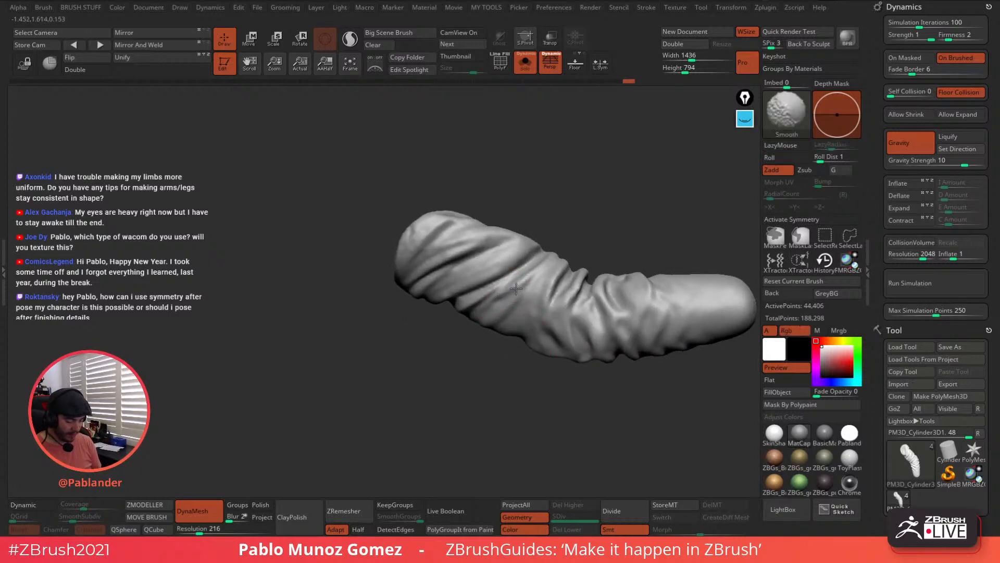
Show the full bust again and duplicate the sleeve onto the other side with Mirror And Weld
mouse_move(500, 299)
right_mouse_down()
mouse_move(534, 266)
mouse_move(529, 92)
mouse_move(546, 304)
mouse_move(548, 245)
mouse_move(345, 191)
right_mouse_up()
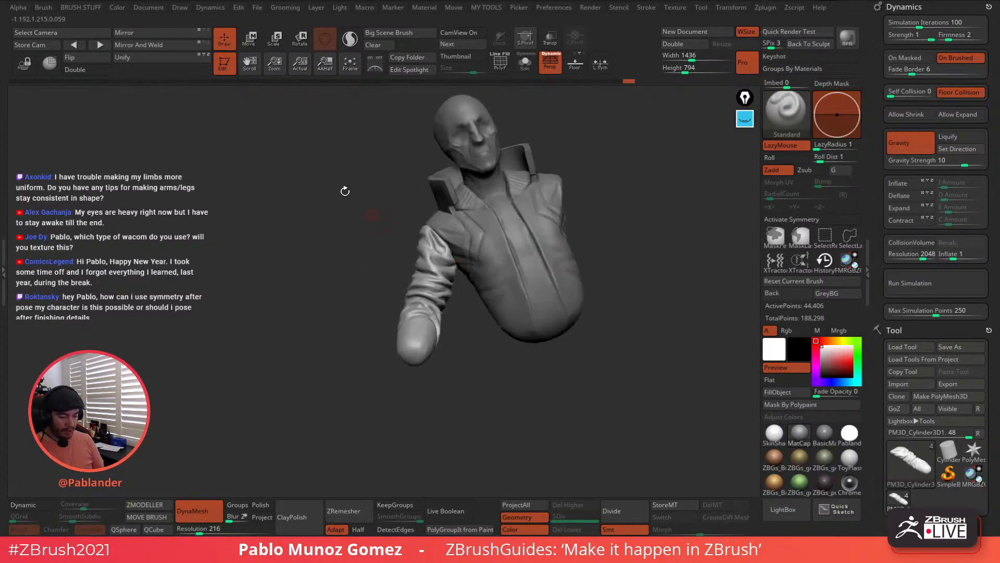
left_click(160, 48)
right_click_drag(488, 317, 546, 335)
right_click_drag(603, 280, 478, 287, "alt")
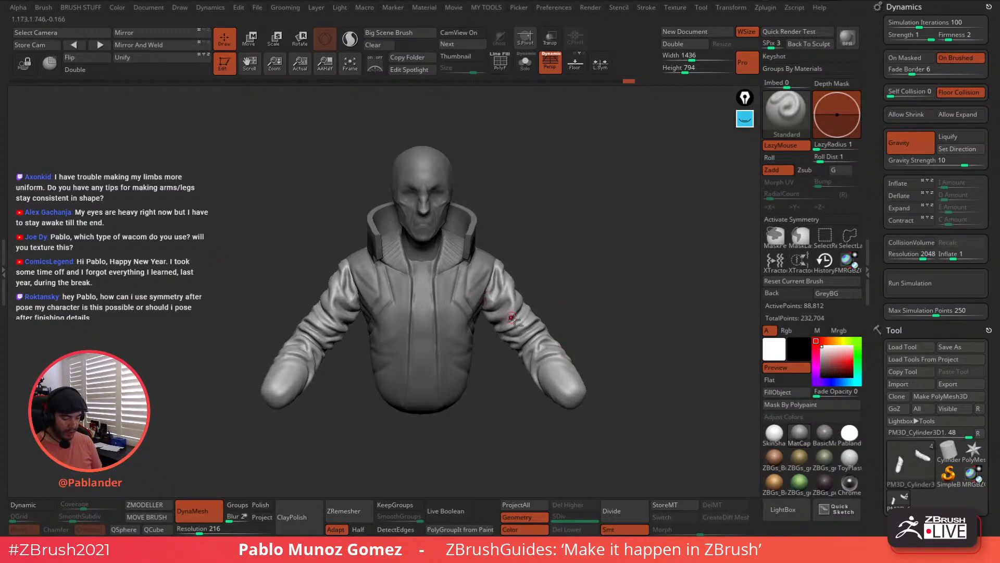
Make the jacket torso the active subtool with X symmetry on and choose the ClothNudge brush
left_click(477, 297, "alt")
key("x")
key("b")
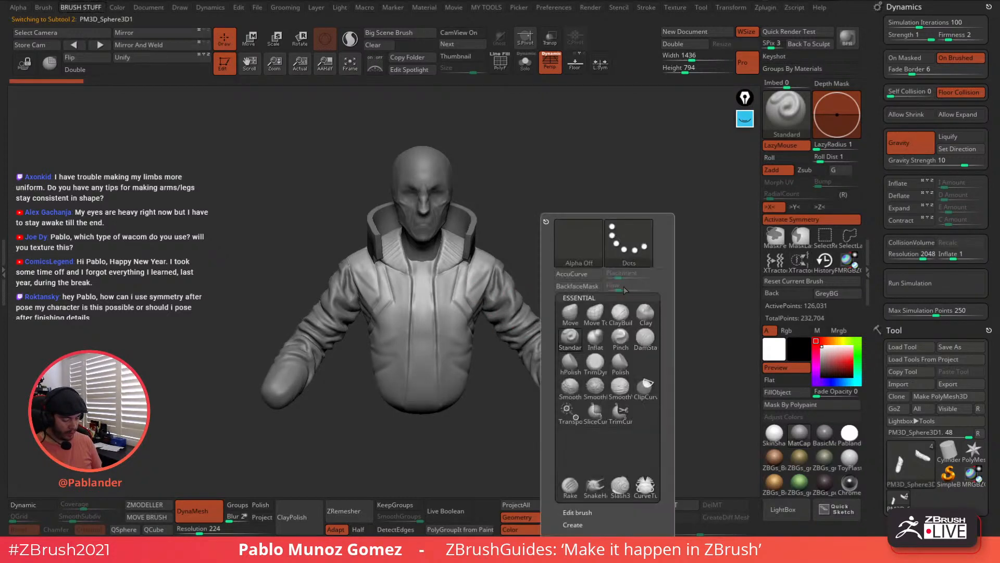
left_click(788, 118)
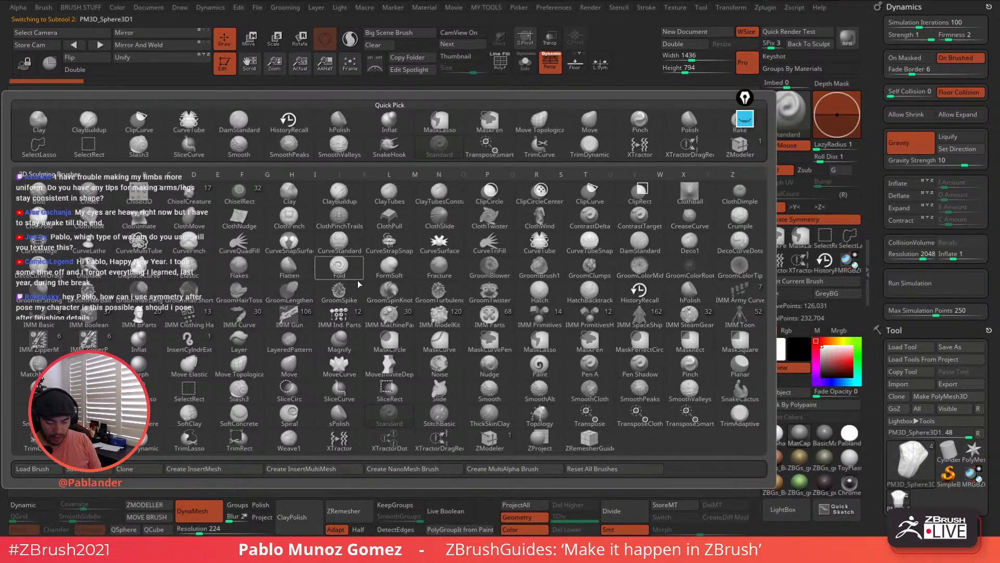
mouse_move(376, 294)
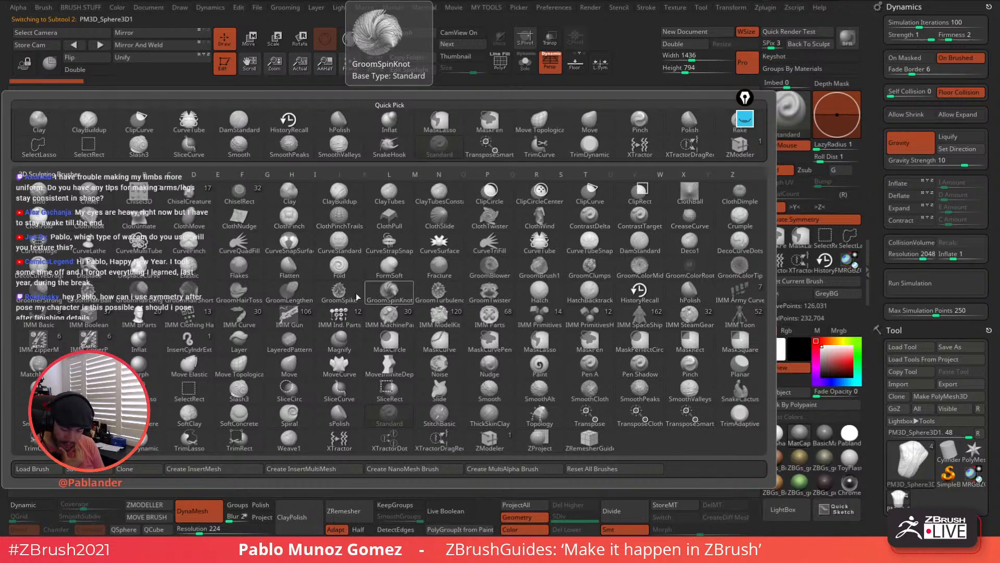
left_click(244, 219)
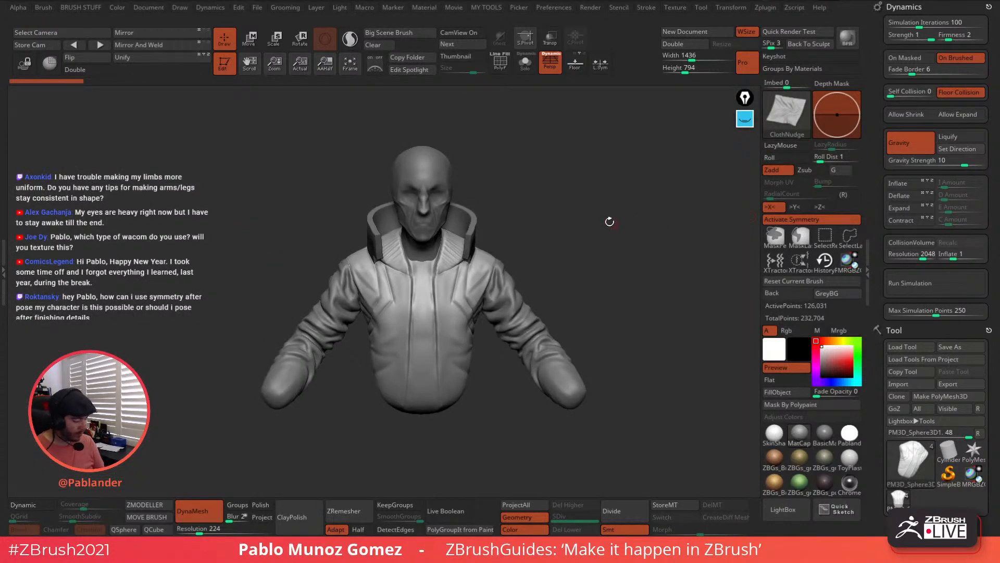
Set the ClothNudge brush's draw size to about 128
key("space")
key("space")
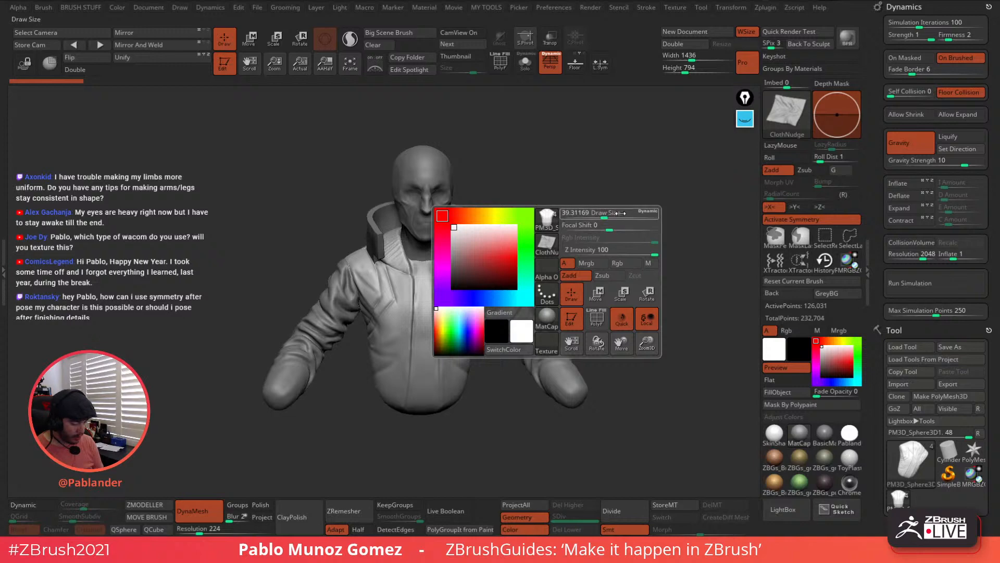
left_click(619, 214)
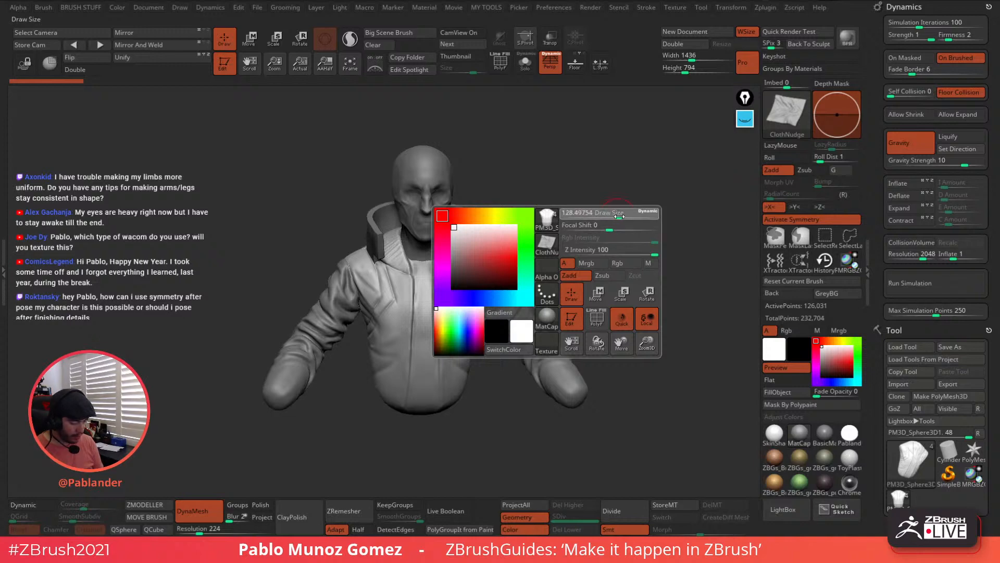
key("b")
mouse_move(701, 190)
left_mouse_down()
mouse_move(636, 189)
mouse_move(612, 251)
mouse_move(612, 242)
left_mouse_up()
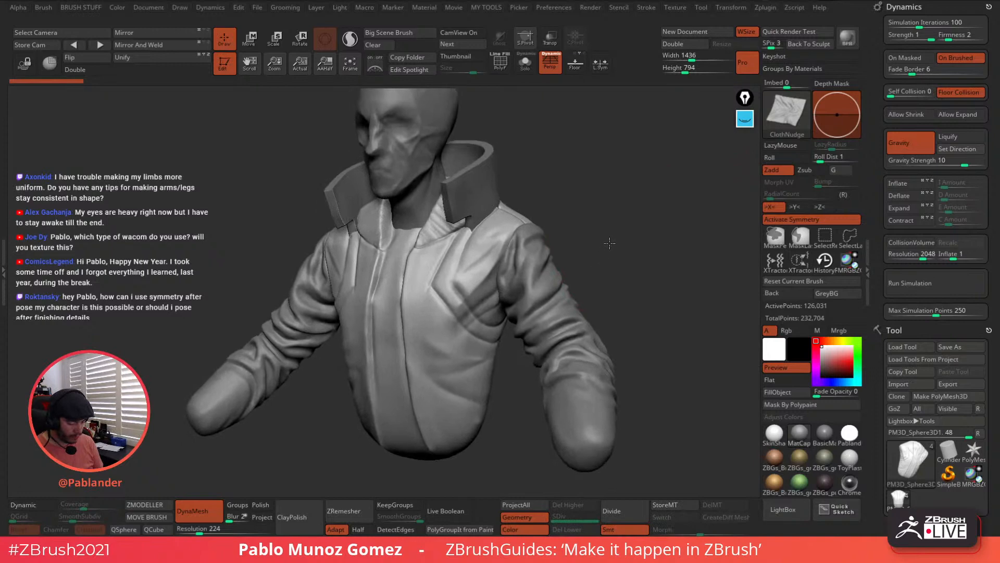
Set the cloth dynamics Firmness to 4
left_click(961, 36)
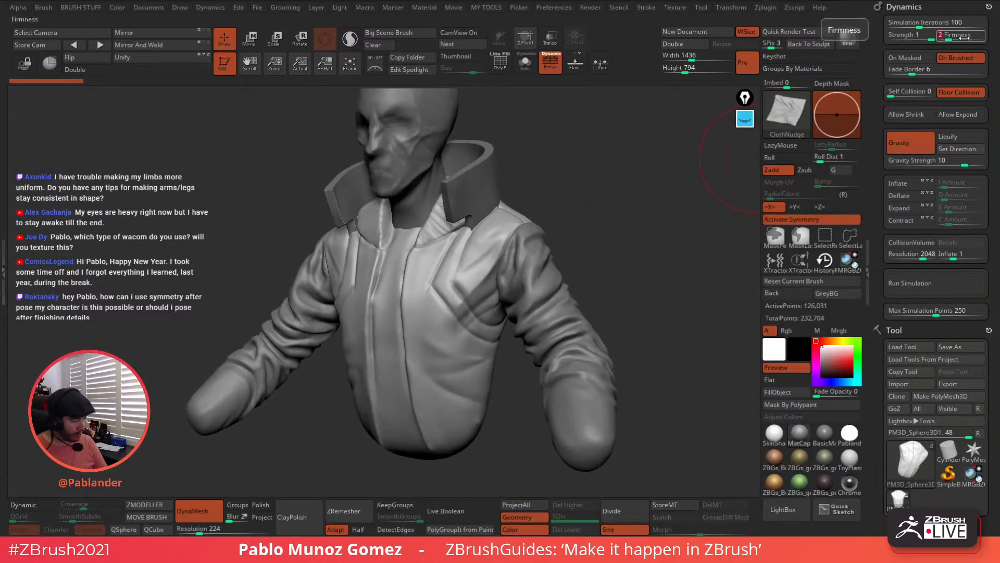
type("3")
key("Return")
left_click(963, 39)
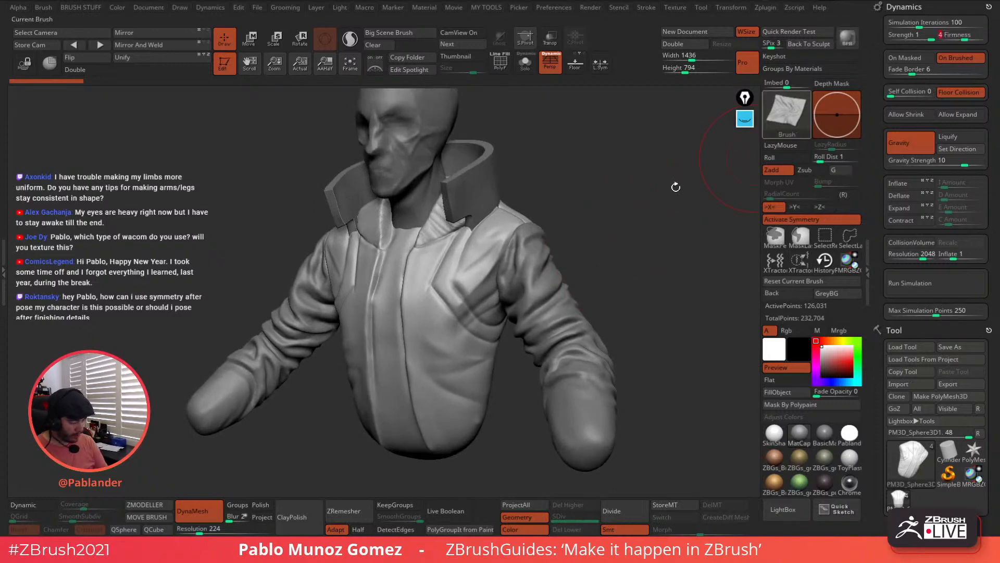
Try a ClothNudge stroke down the jacket's chest and undo it
mouse_move(472, 268)
left_mouse_down()
mouse_move(482, 316)
mouse_move(452, 311)
left_mouse_up()
key("ctrl+z")
key("ctrl+z")
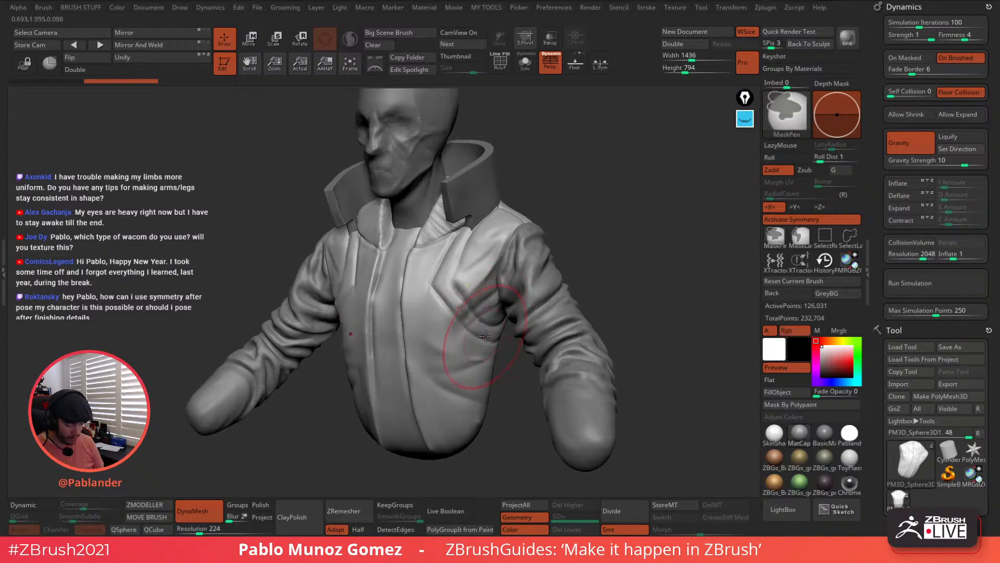
Push cloth wrinkles across the jacket's front and sides from the chest to the waist with ClothNudge, and smooth them
mouse_move(485, 339)
left_mouse_down()
mouse_move(495, 333)
mouse_move(473, 348)
mouse_move(440, 333)
left_mouse_up()
mouse_move(433, 290)
left_mouse_down()
mouse_move(418, 346)
mouse_move(429, 374)
mouse_move(418, 379)
mouse_move(444, 320)
left_mouse_up()
left_click_drag(480, 284, 461, 334)
right_click_drag(451, 332, 491, 333)
mouse_move(484, 336)
left_mouse_down()
mouse_move(443, 348)
mouse_move(433, 393)
left_mouse_up()
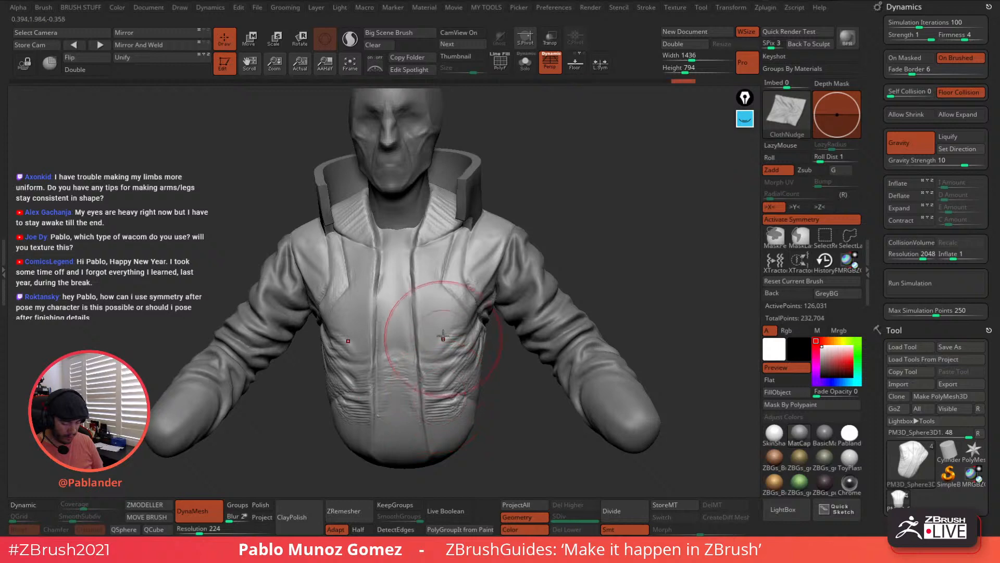
mouse_move(443, 333)
left_mouse_down()
mouse_move(424, 376)
mouse_move(436, 420)
mouse_move(454, 415)
mouse_move(447, 363)
mouse_move(475, 314)
mouse_move(472, 346)
left_mouse_up()
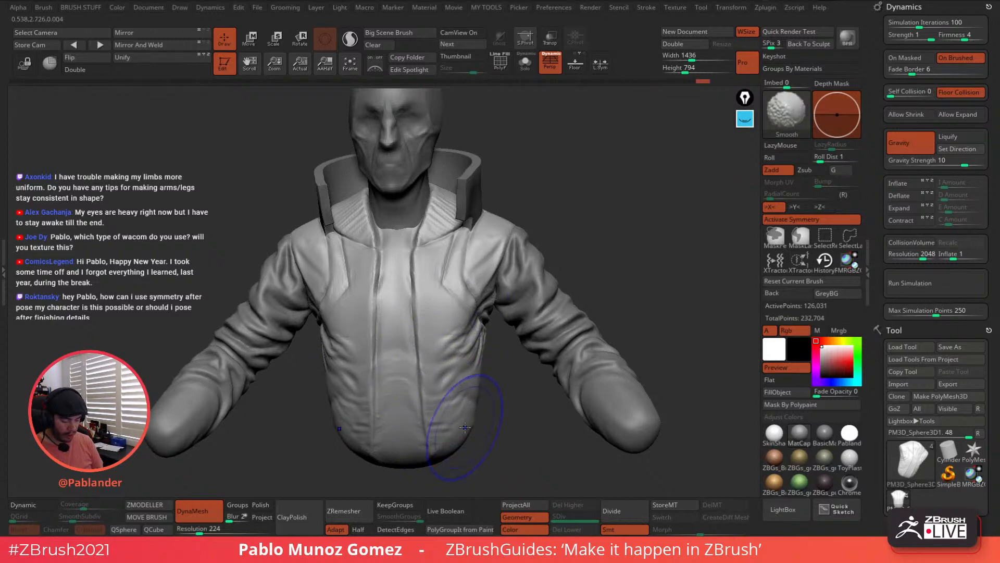
left_click_drag(488, 391, 344, 386)
Nudge cloth wrinkles across the jacket's back below the shoulder blades and smooth the harsh creases
left_click_drag(573, 317, 509, 292)
mouse_move(483, 331)
left_mouse_down()
mouse_move(468, 311)
mouse_move(447, 327)
left_mouse_up()
key("space")
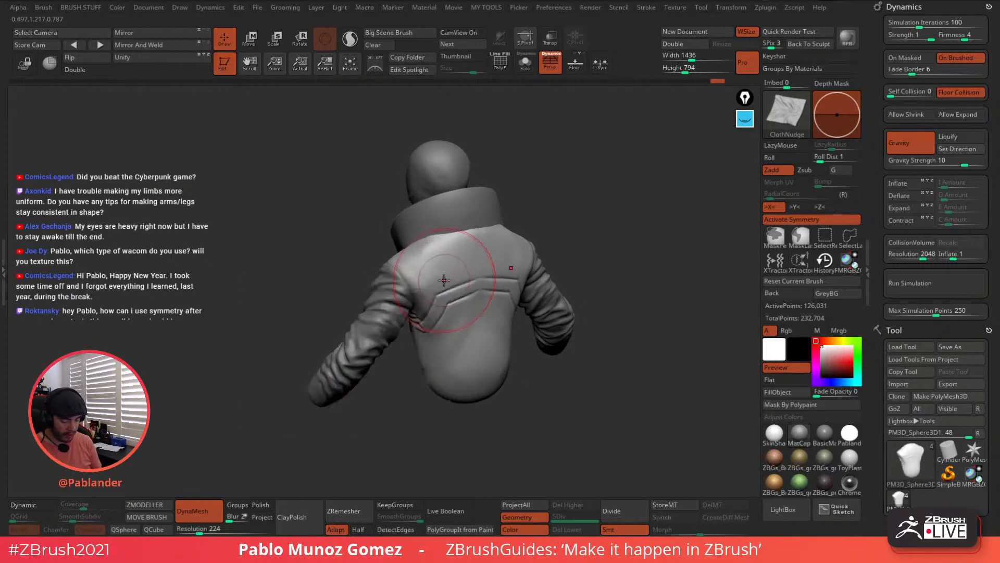
mouse_move(447, 280)
left_mouse_down()
mouse_move(439, 291)
mouse_move(460, 315)
mouse_move(452, 334)
mouse_move(455, 299)
mouse_move(462, 322)
mouse_move(470, 313)
mouse_move(449, 299)
left_mouse_up()
left_click_drag(465, 313, 490, 322, "shift")
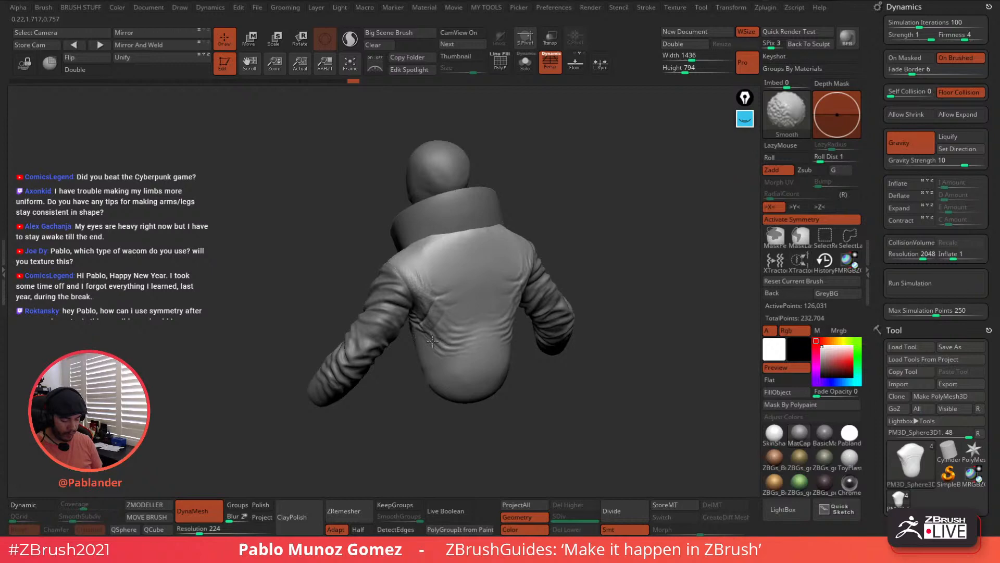
left_click_drag(432, 339, 436, 330, "shift")
left_click_drag(443, 275, 431, 271, "shift")
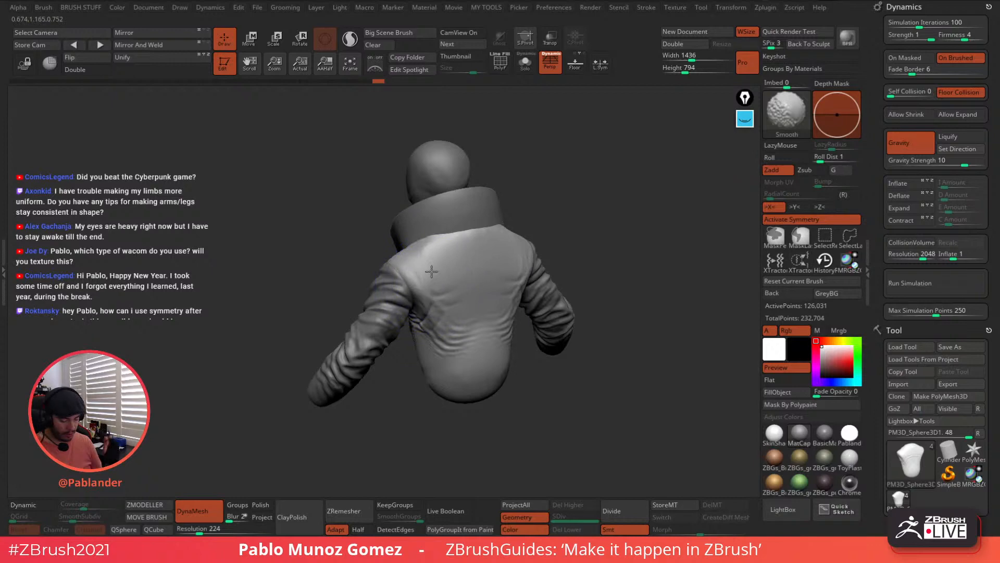
Gather more ClothNudge wrinkles on the jacket's rear side below the armpit
right_click_drag(475, 301, 511, 310)
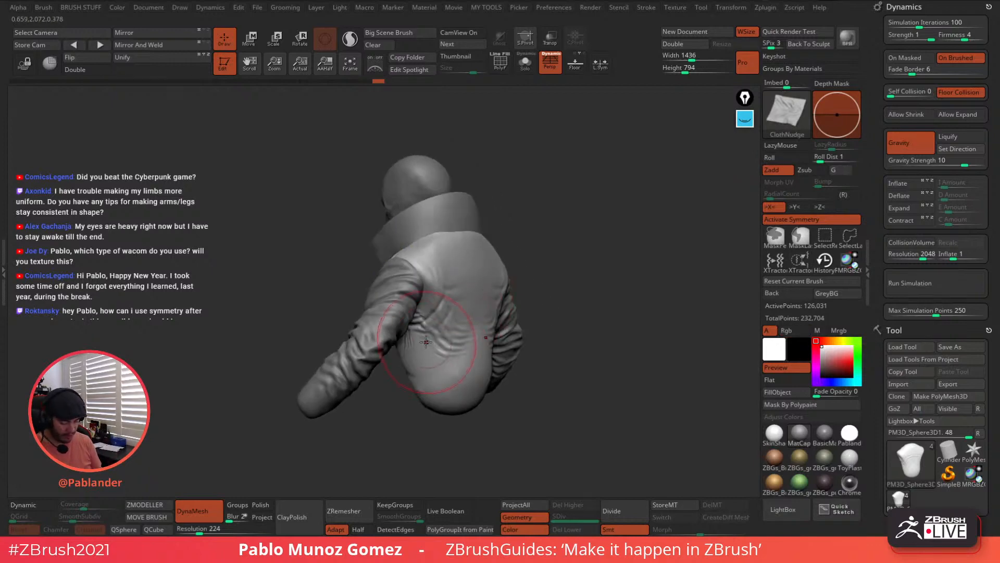
left_click_drag(426, 341, 424, 351)
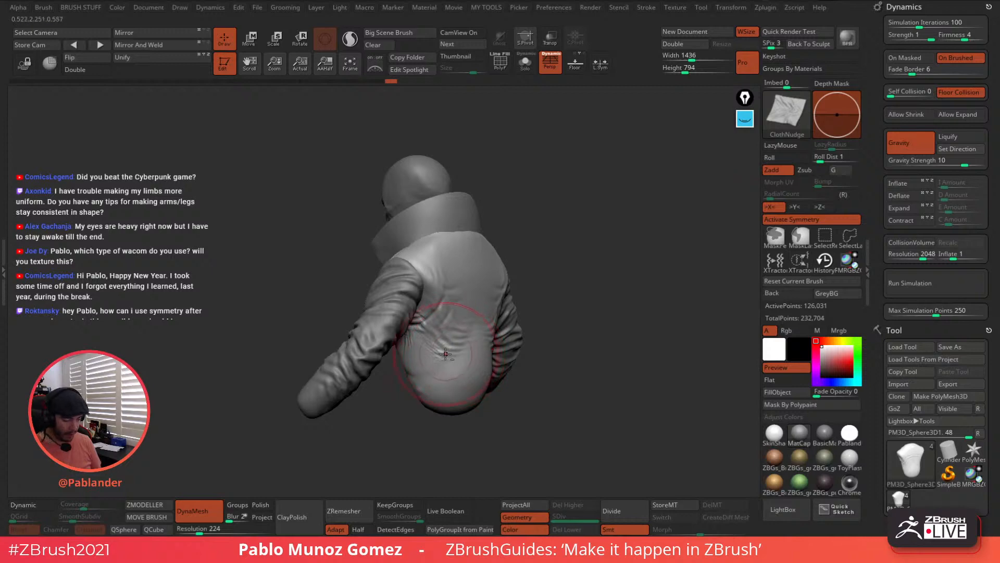
right_click_drag(446, 354, 442, 335)
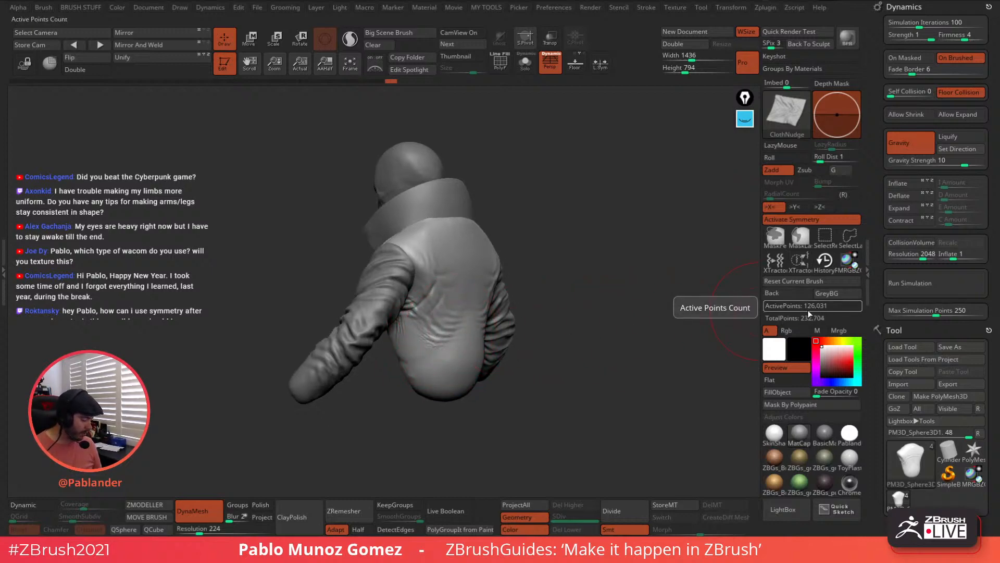
Isolate the jacket to smooth the harsh wrinkles under the armpit, and soften the creases on its lower front with all parts shown
mouse_move(544, 358)
right_mouse_down()
mouse_move(563, 326)
mouse_move(536, 335)
mouse_move(497, 312)
mouse_move(491, 241)
right_mouse_up()
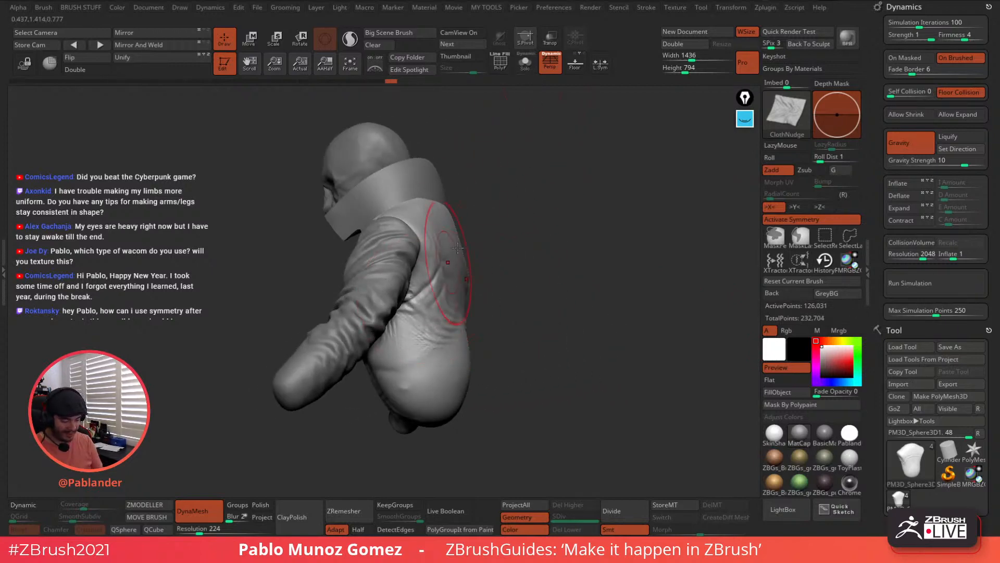
left_click(524, 64)
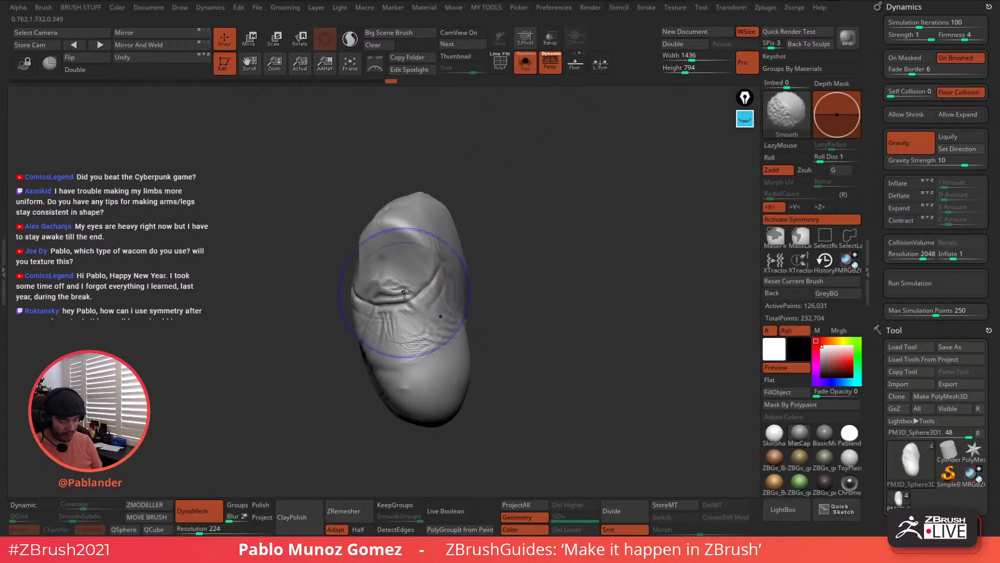
mouse_move(412, 340)
left_mouse_down("shift")
mouse_move(437, 348)
mouse_move(458, 316)
left_mouse_up("shift")
mouse_move(458, 316)
right_mouse_down()
mouse_move(552, 296)
mouse_move(581, 268)
mouse_move(666, 267)
mouse_move(567, 303)
mouse_move(594, 309)
mouse_move(545, 317)
mouse_move(560, 313)
right_mouse_up()
left_click(525, 67)
right_click_drag(581, 245, 589, 294, "shift")
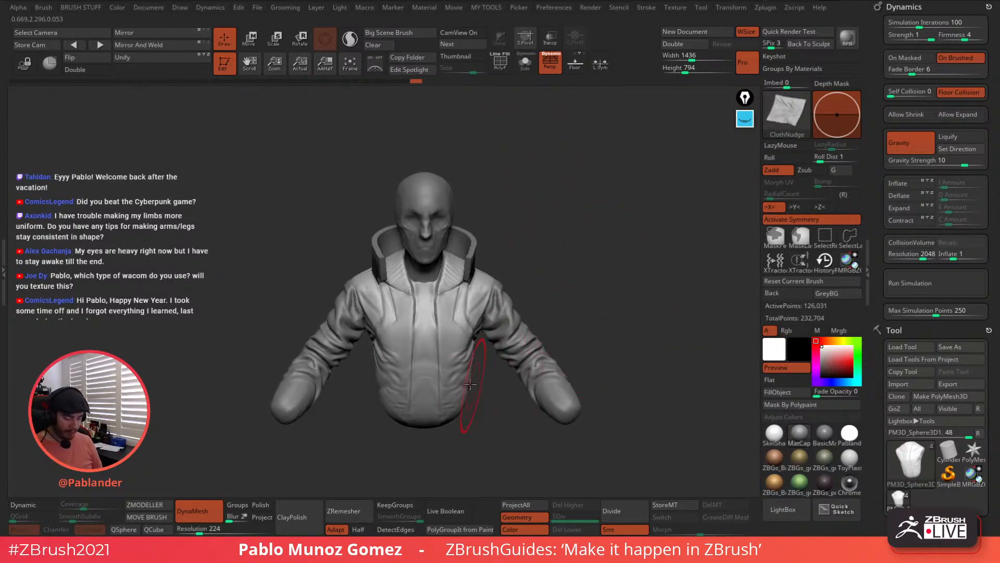
left_click_drag(453, 369, 449, 400, "shift")
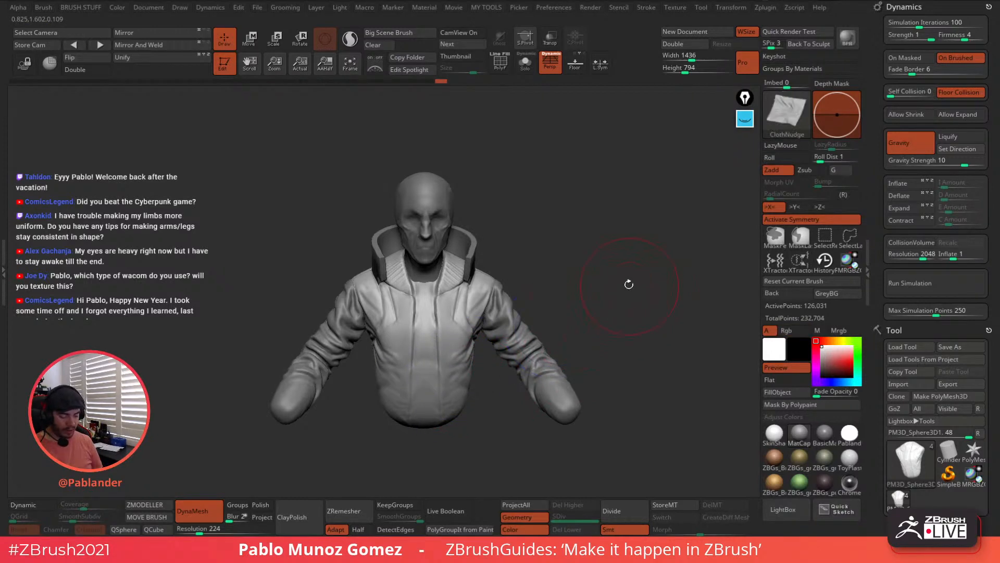
Examine the wrinkled jacket bust from the front, above and three-quarter angles
mouse_move(612, 288)
right_mouse_down("ctrl")
mouse_move(594, 256)
mouse_move(572, 256)
right_mouse_up("ctrl")
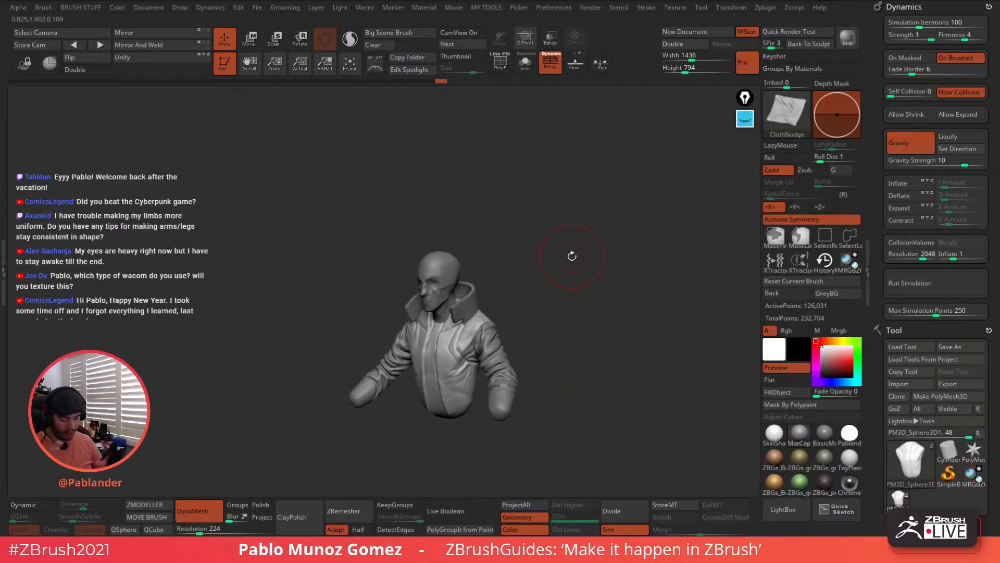
mouse_move(592, 323)
left_mouse_down()
mouse_move(603, 328)
mouse_move(595, 327)
left_mouse_up()
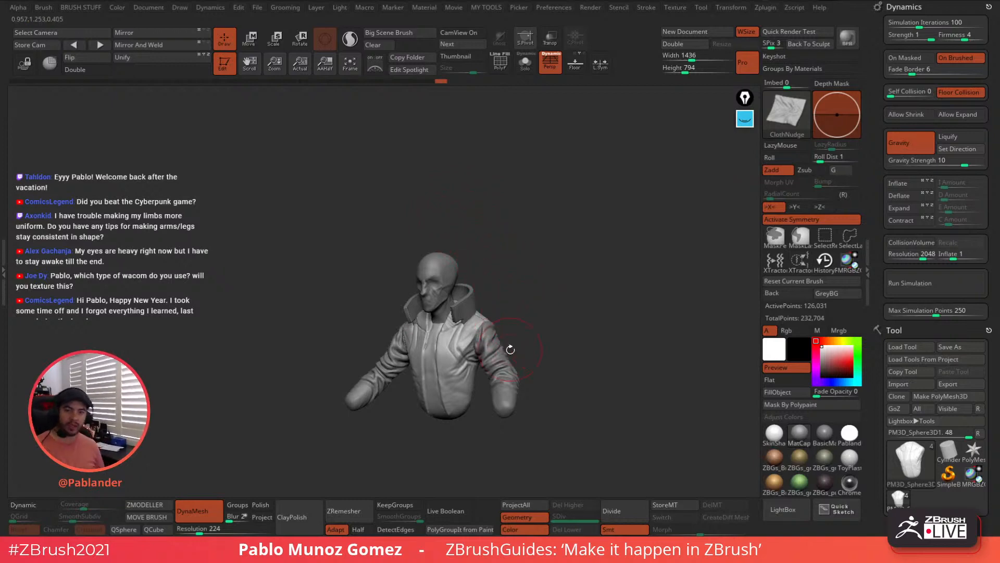
mouse_move(511, 349)
right_mouse_down()
mouse_move(552, 332)
mouse_move(575, 337)
mouse_move(563, 300)
right_mouse_up()
mouse_move(563, 300)
right_mouse_down("ctrl")
mouse_move(574, 350)
mouse_move(587, 360)
right_mouse_up("ctrl")
right_click_drag(596, 257, 603, 261)
key("space")
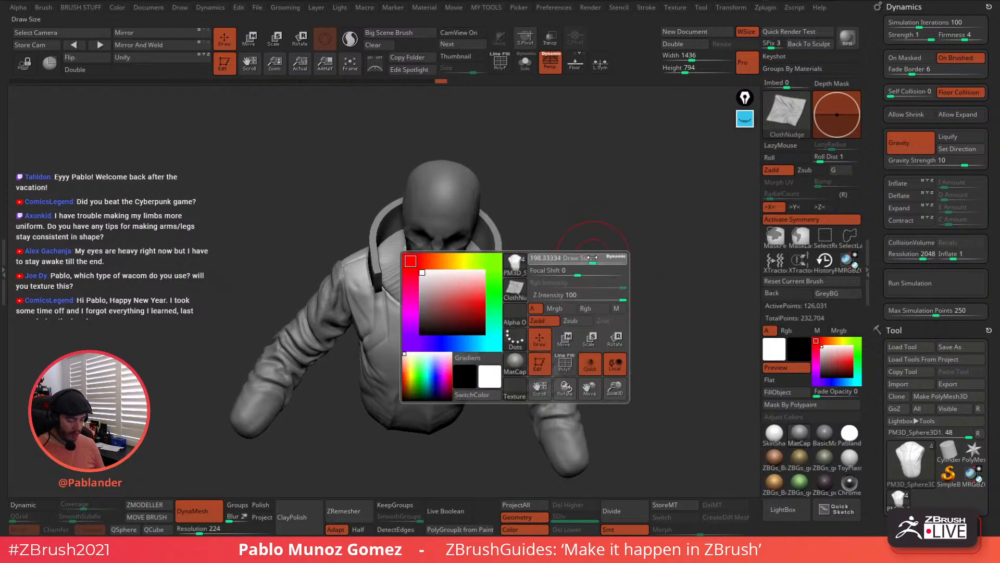
left_click_drag(592, 257, 589, 258)
mouse_move(612, 261)
right_mouse_down("shift")
mouse_move(603, 234)
mouse_move(590, 258)
right_mouse_up("shift")
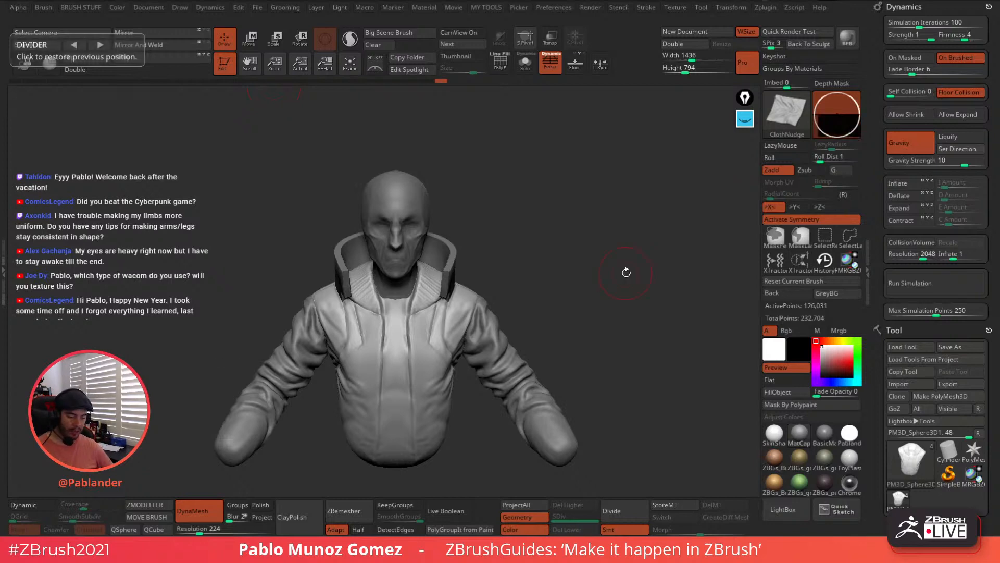
left_click_drag(472, 199, 485, 205, "alt")
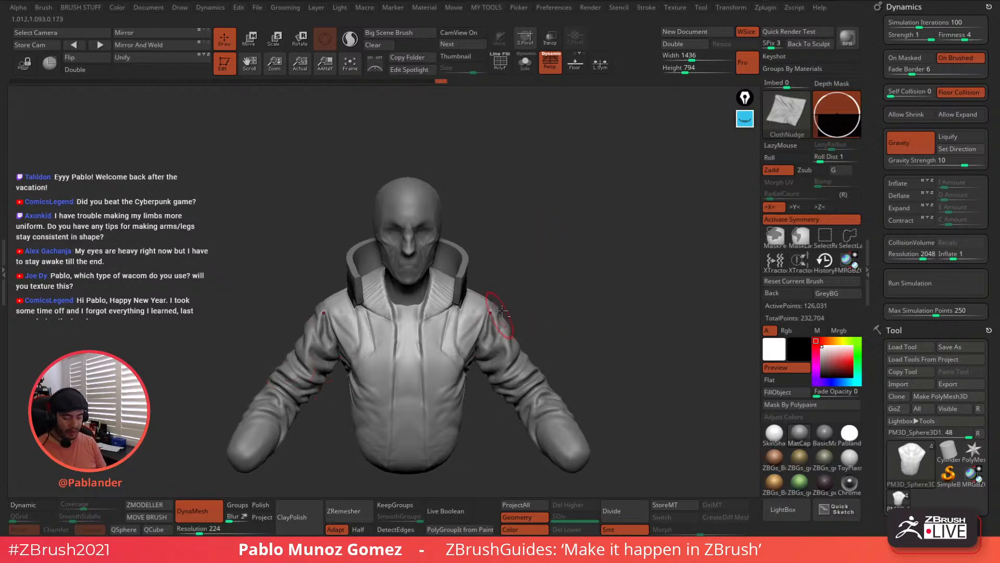
mouse_move(516, 307)
left_mouse_down("alt")
mouse_move(508, 287)
mouse_move(522, 236)
left_mouse_up("alt")
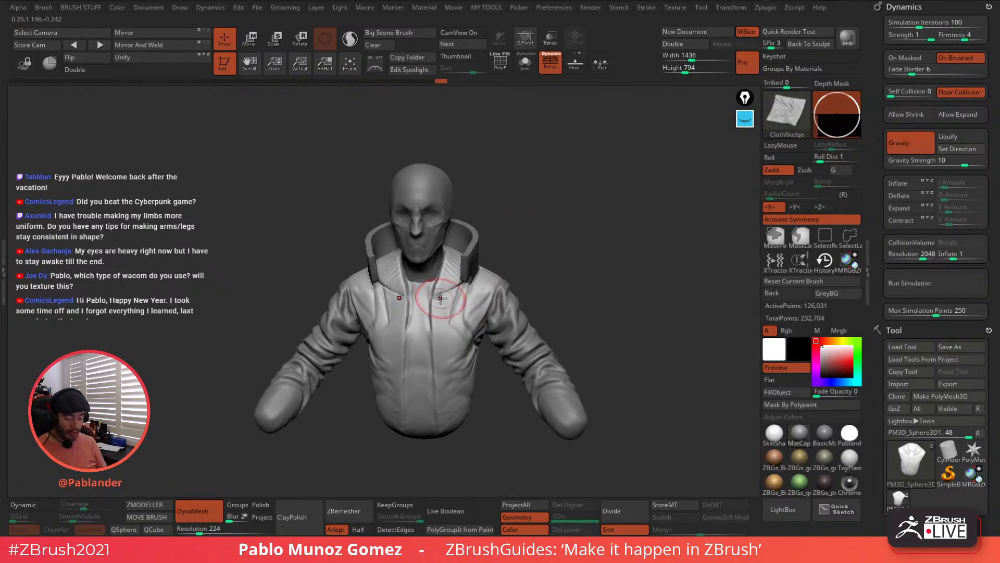
left_click(737, 8)
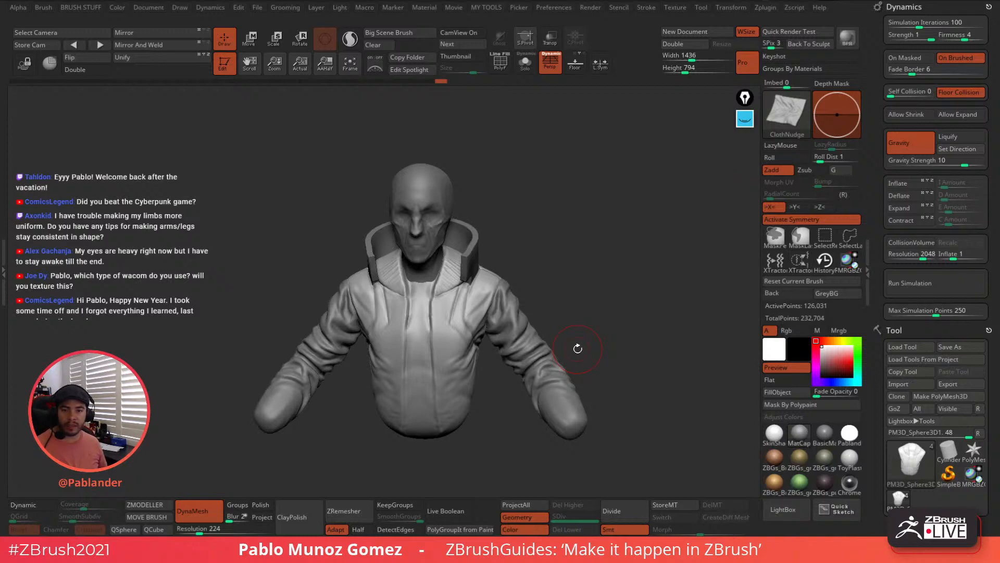
mouse_move(578, 349)
left_mouse_down()
mouse_move(603, 264)
mouse_move(620, 291)
left_mouse_up()
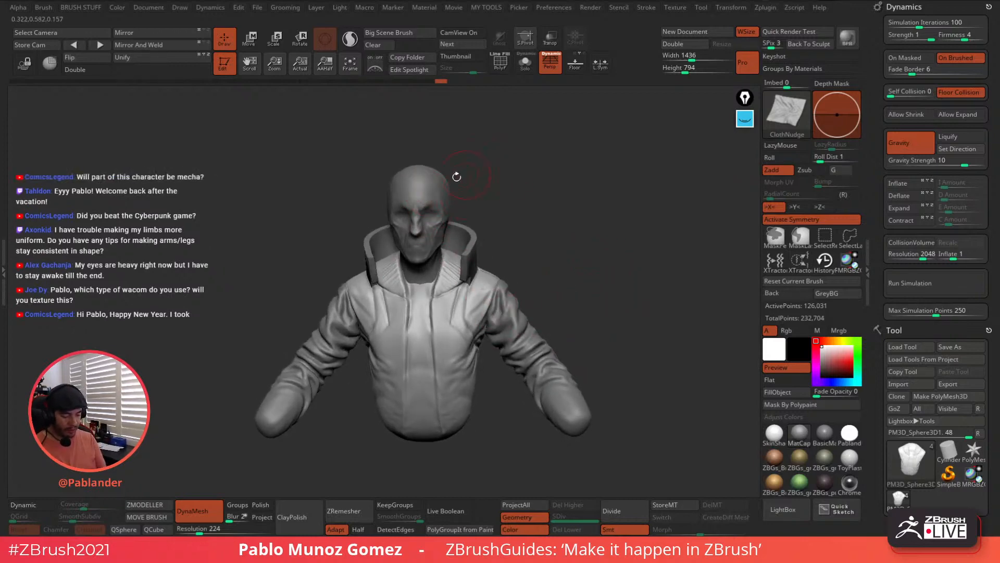
Make the head the active subtool and show it alone
left_click(426, 193, "alt")
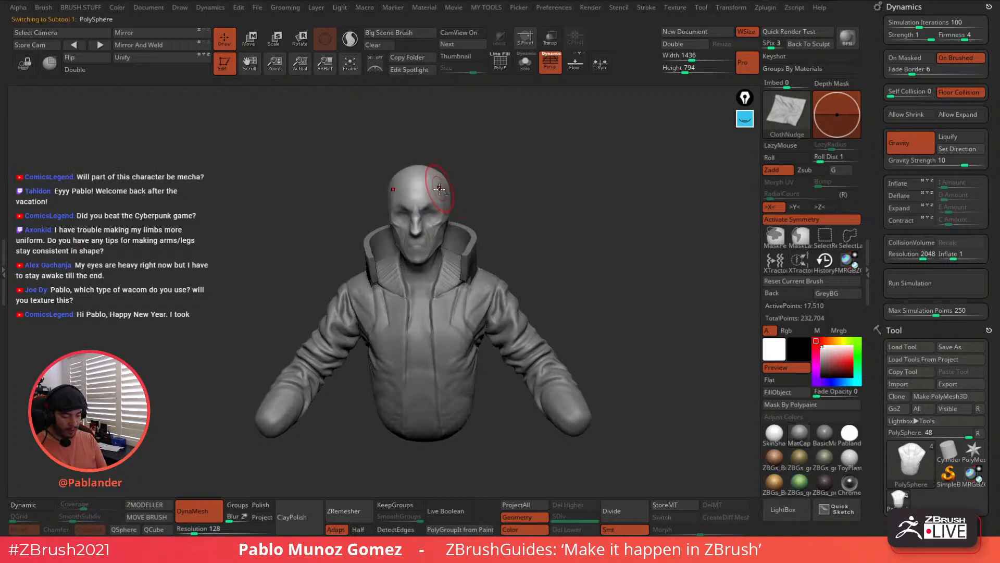
left_click(526, 67)
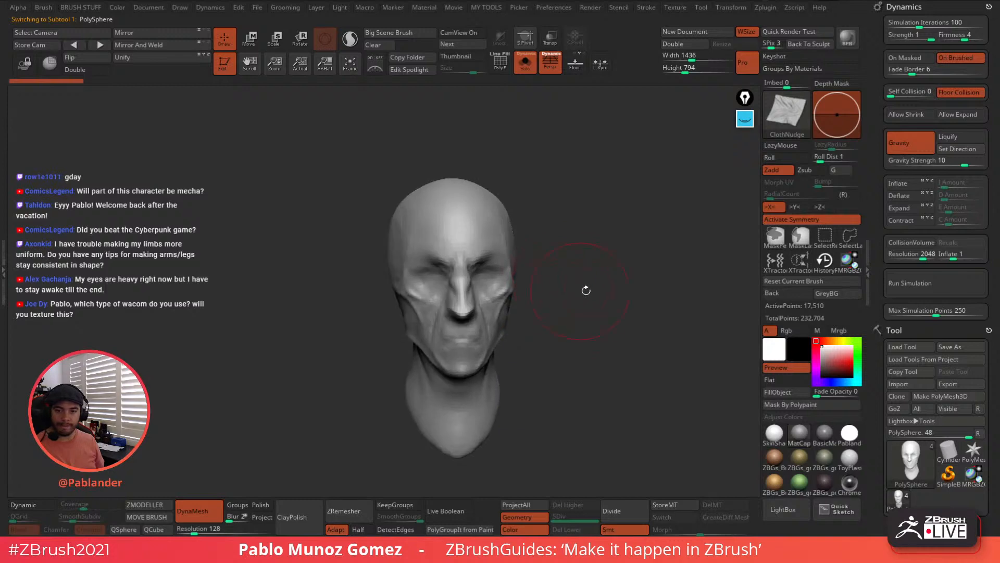
left_click_drag(594, 286, 623, 306)
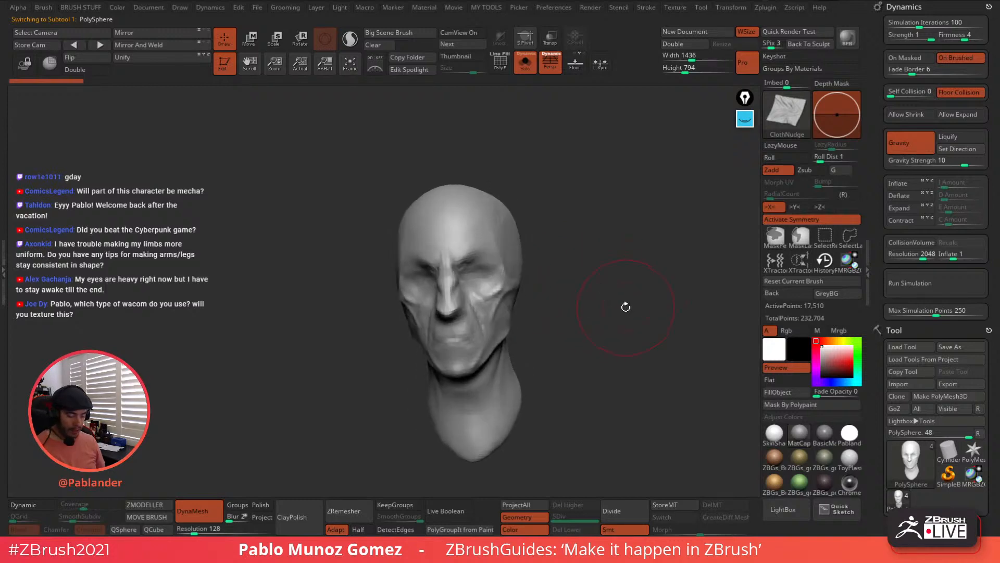
left_click_drag(623, 342, 611, 326)
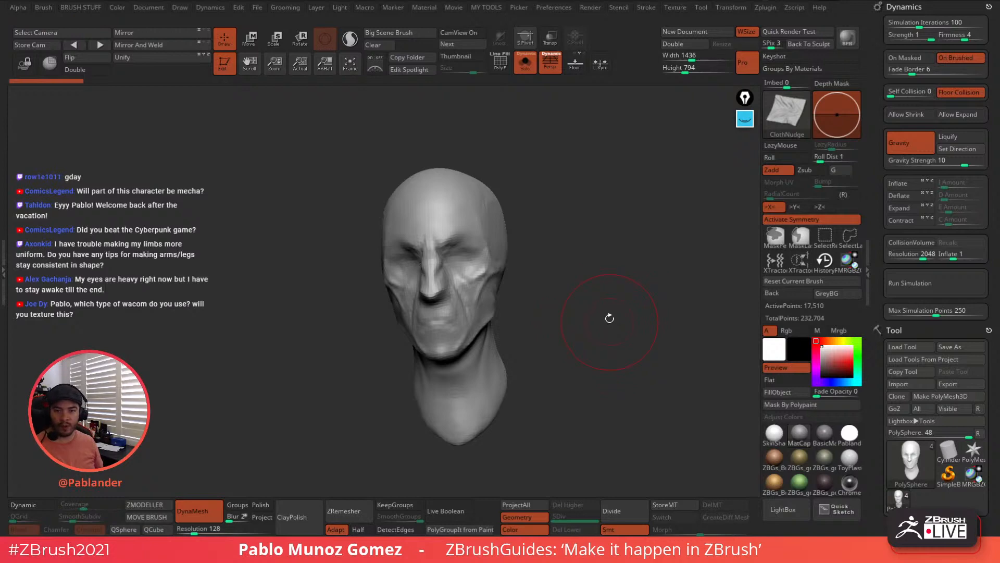
left_click_drag(598, 343, 524, 384)
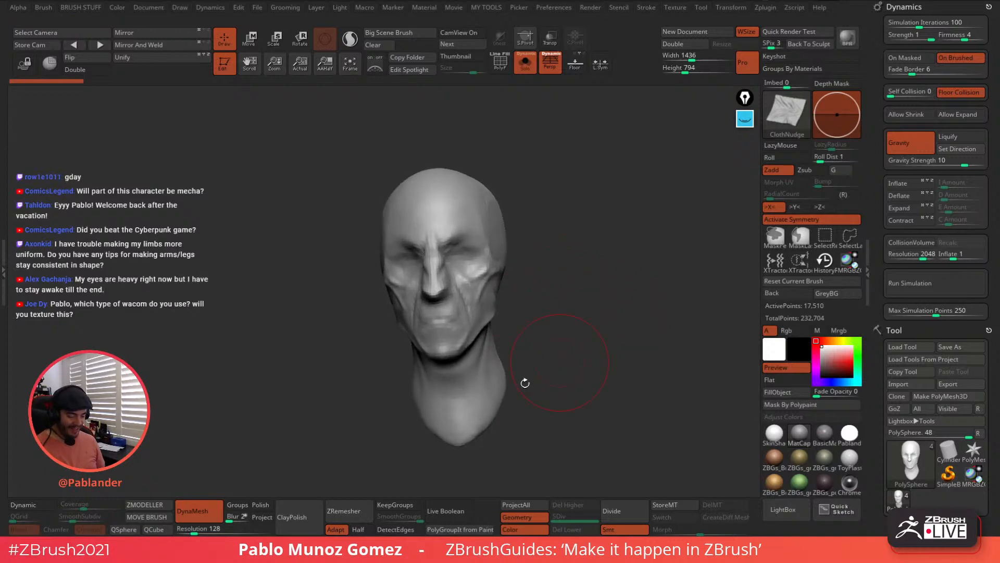
Set the head's DynaMesh resolution to 272 and remesh it
left_click(201, 530)
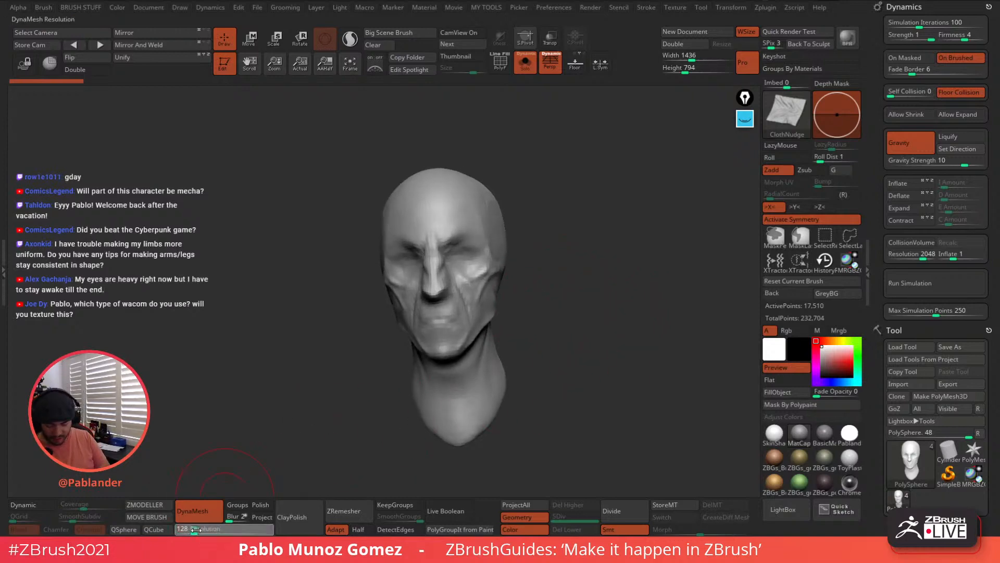
type("272")
key("Return")
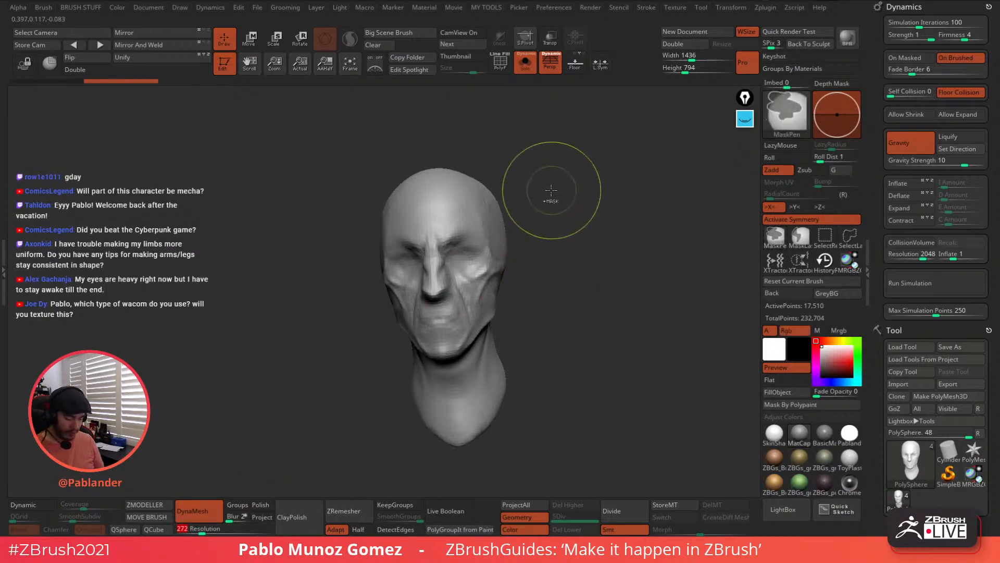
Choose the ClayBuildup brush with a smaller draw size and build up the cheek beside the nose and below the eye
key("space")
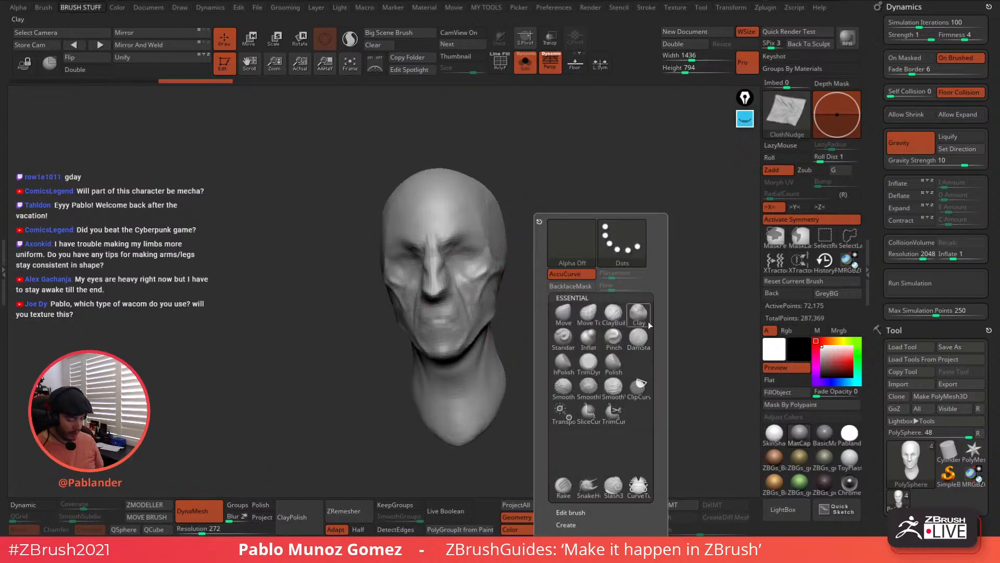
left_click(614, 314)
key("space")
left_click_drag(672, 212, 654, 212)
right_click_drag(557, 256, 498, 295, "ctrl")
mouse_move(495, 290)
left_mouse_down()
mouse_move(471, 271)
mouse_move(477, 282)
left_mouse_up()
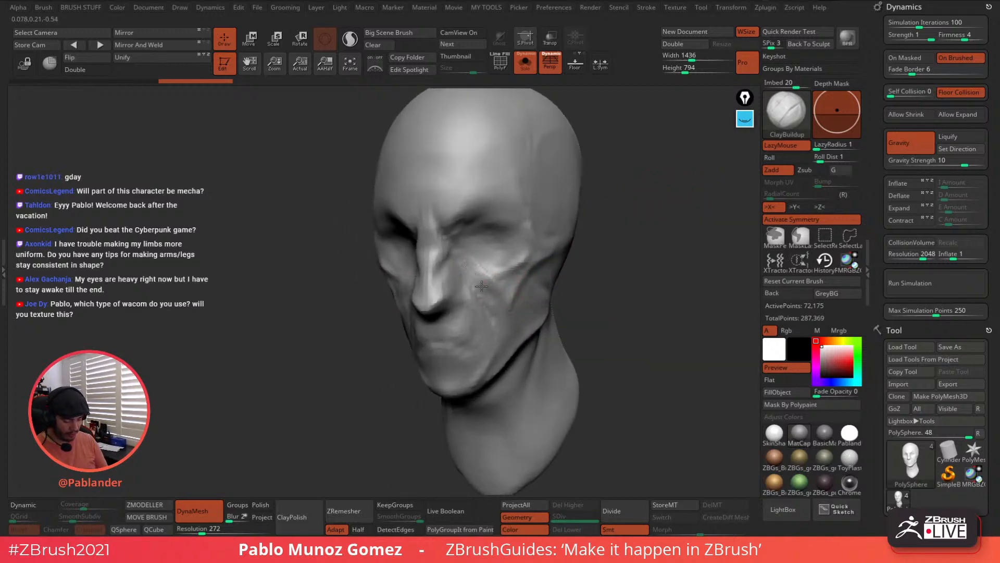
mouse_move(454, 244)
left_mouse_down()
mouse_move(484, 282)
mouse_move(495, 268)
mouse_move(497, 284)
mouse_move(514, 272)
mouse_move(518, 281)
mouse_move(492, 290)
mouse_move(505, 285)
mouse_move(507, 297)
mouse_move(482, 268)
mouse_move(510, 303)
mouse_move(506, 273)
mouse_move(501, 287)
mouse_move(518, 271)
left_mouse_up()
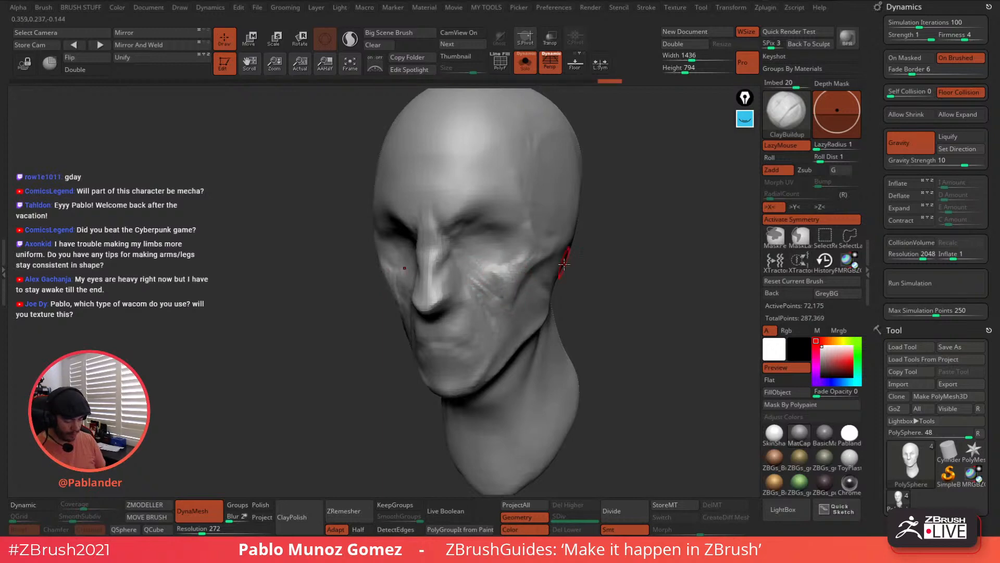
Adjust the ClayBuildup draw size and sculpt the cheekbone and the side of the face
right_click_drag(565, 259, 544, 264)
key("space")
mouse_move(545, 264)
left_mouse_down()
mouse_move(528, 270)
mouse_move(568, 250)
left_mouse_up()
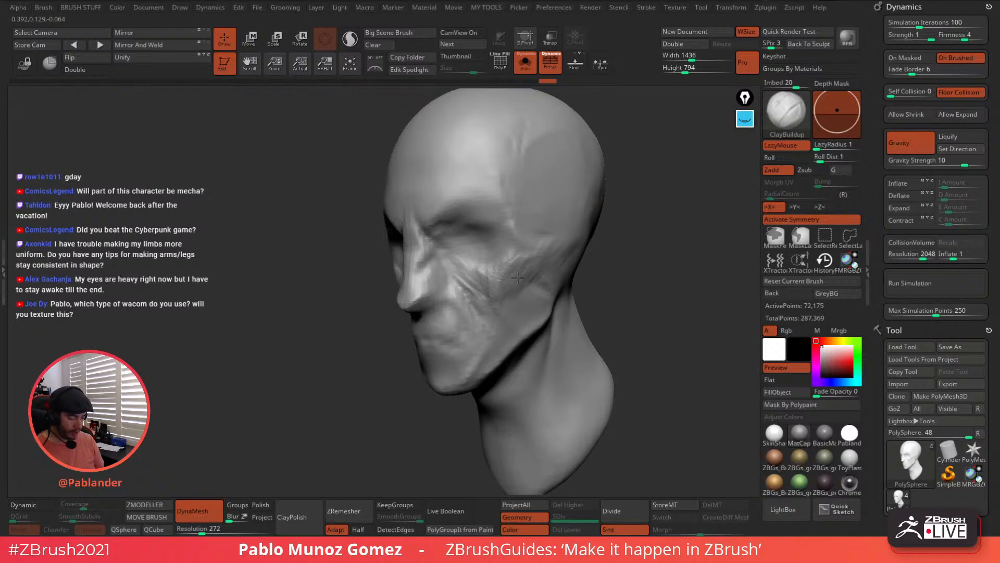
key("space")
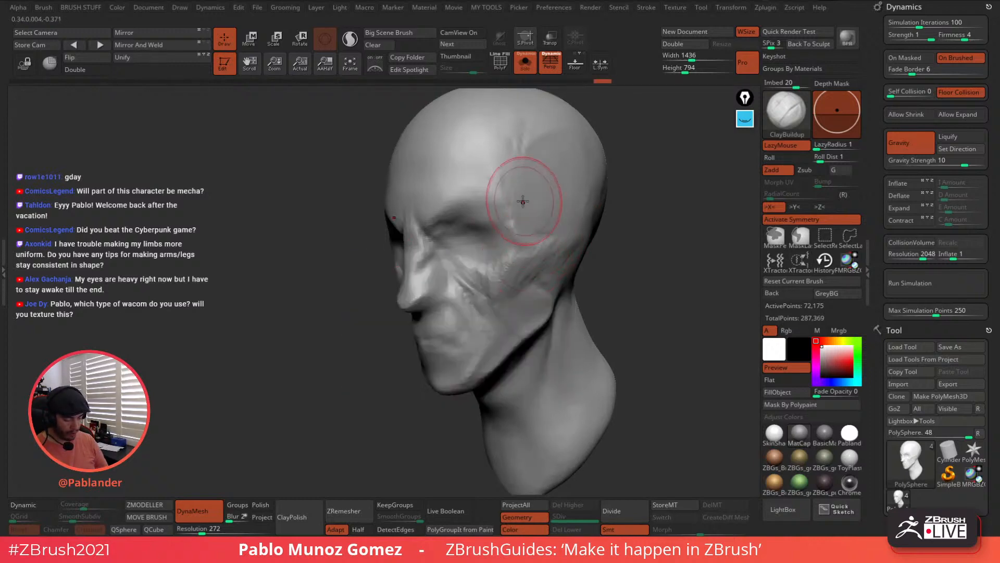
mouse_move(514, 223)
left_mouse_down()
mouse_move(512, 258)
mouse_move(525, 256)
mouse_move(515, 276)
mouse_move(542, 230)
mouse_move(567, 271)
mouse_move(512, 300)
mouse_move(532, 293)
mouse_move(522, 310)
left_mouse_up()
Add ClayBuildup strokes over the cheek and jaw, and carve into the side of the face near the jaw corner
right_click_drag(522, 309, 515, 229)
right_click_drag(518, 302, 583, 240)
mouse_move(507, 277)
left_mouse_down()
mouse_move(484, 275)
mouse_move(500, 314)
mouse_move(494, 304)
left_mouse_up()
right_click_drag(540, 313, 529, 299, "ctrl")
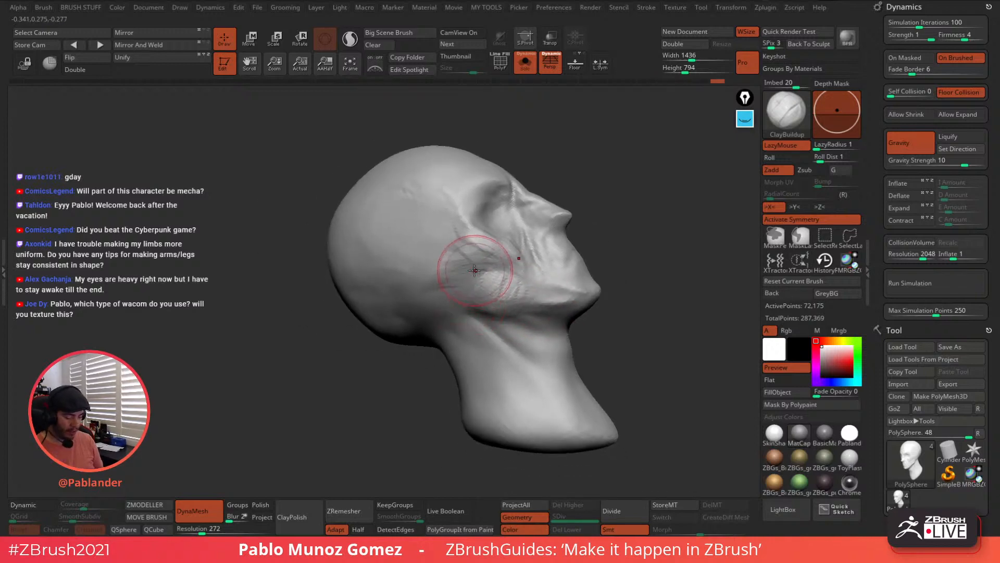
mouse_move(473, 269)
left_mouse_down("alt")
mouse_move(437, 305)
mouse_move(432, 273)
mouse_move(466, 276)
left_mouse_up("alt")
right_click_drag(586, 279, 521, 292)
left_click_drag(513, 252, 522, 271)
right_click_drag(531, 234, 536, 228)
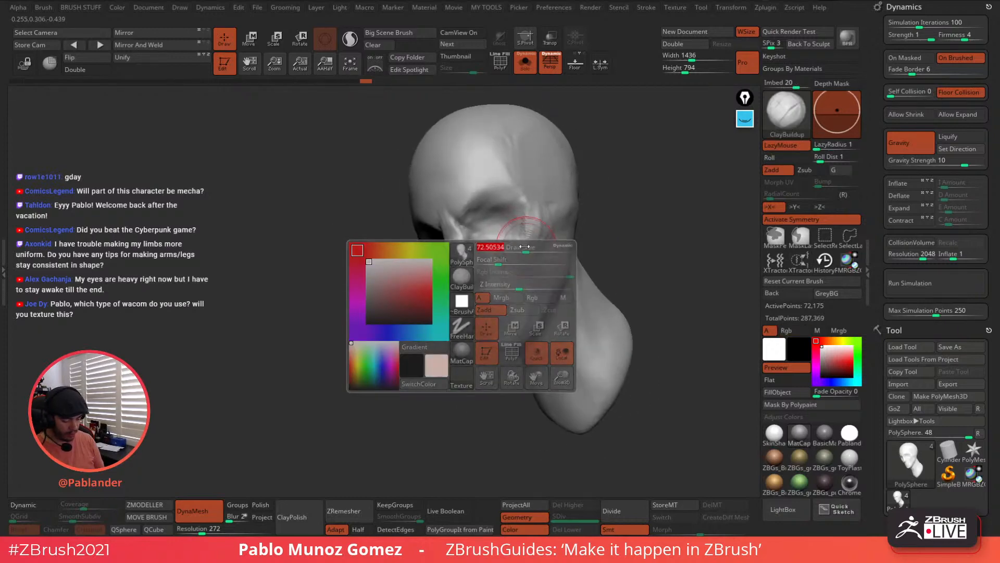
Try the Clay brush with a Roll Distance of 6 and reset the distance to 1
key("b")
key("b")
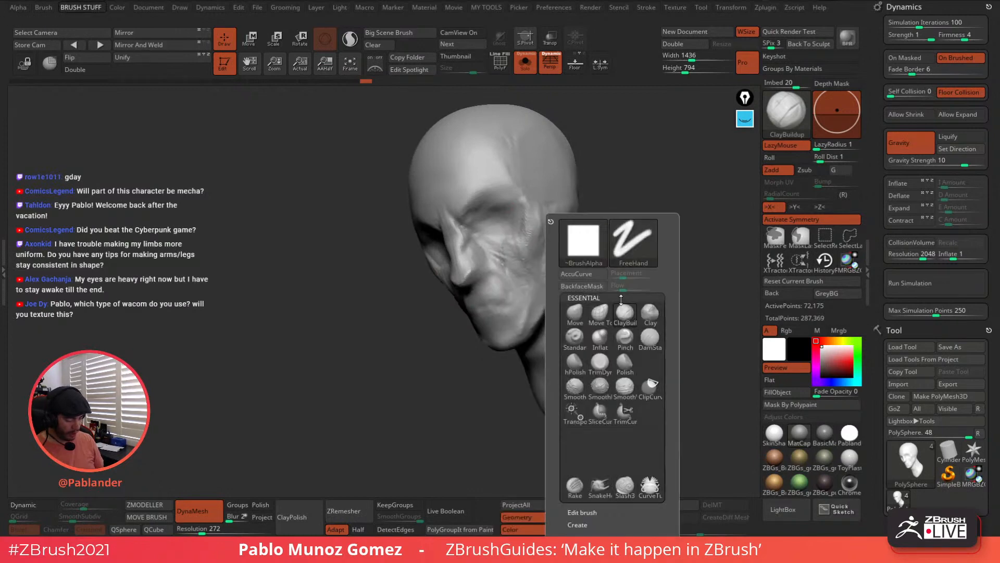
left_click(645, 315)
left_click_drag(827, 159, 830, 160)
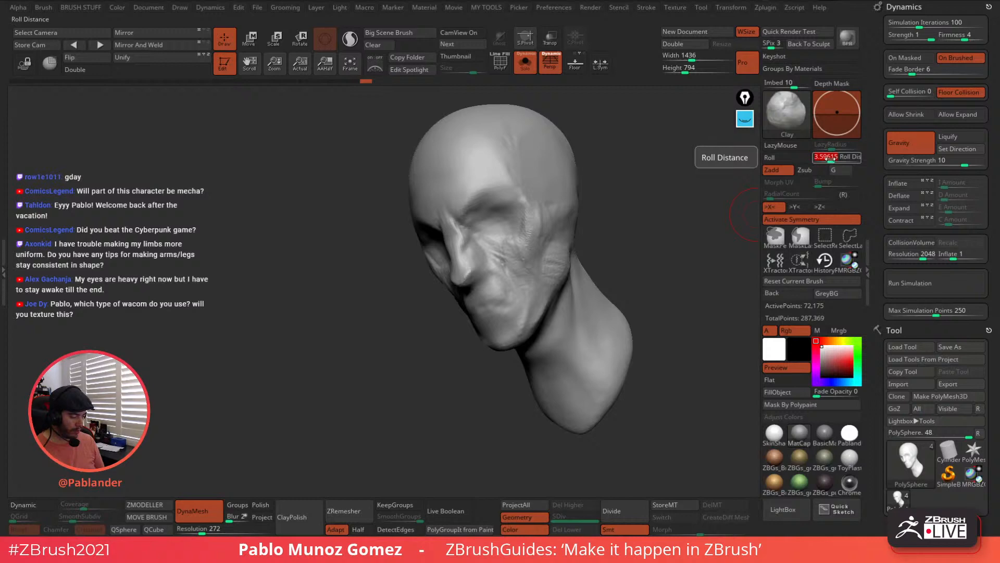
type("6")
key("Return")
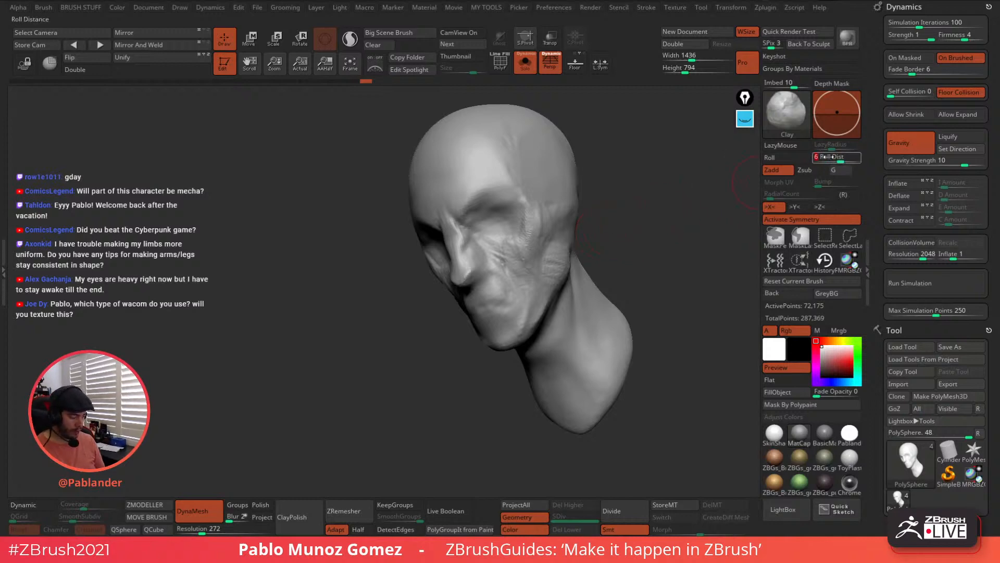
left_click(835, 160)
type("1")
key("Return")
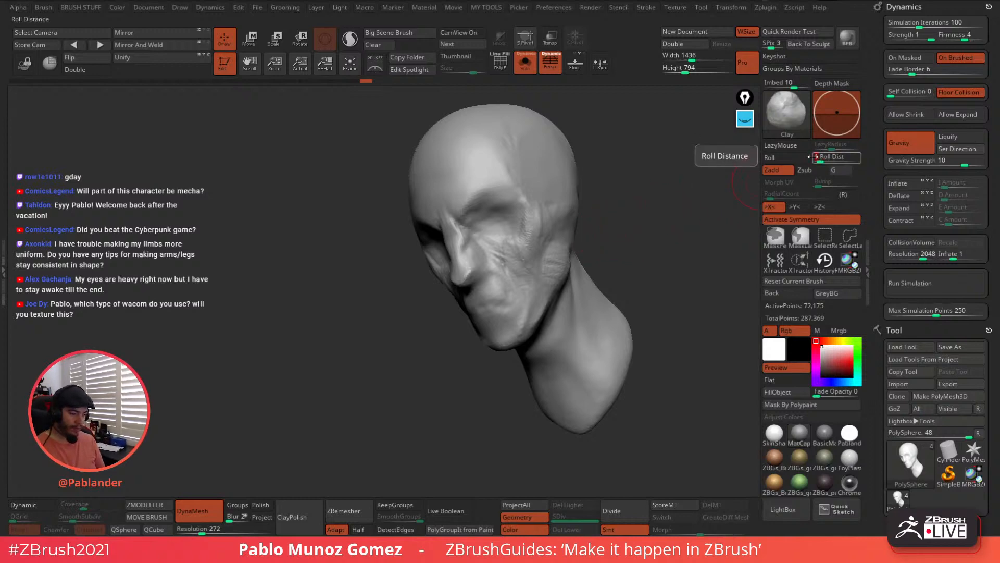
Return to the ClayBuildup brush after trying ClayTubesConst, and set its Roll Distance to 6
key("space")
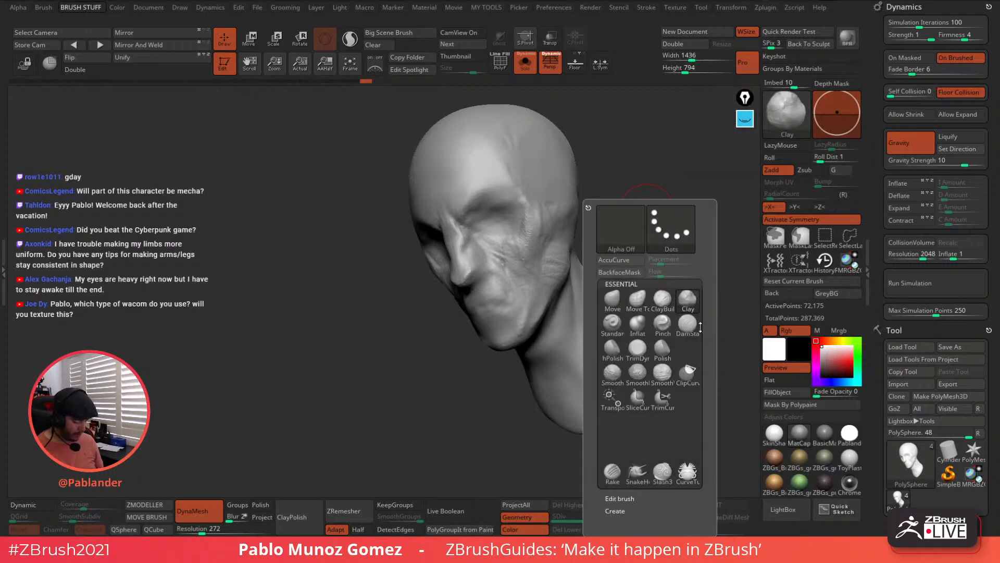
left_click(786, 121)
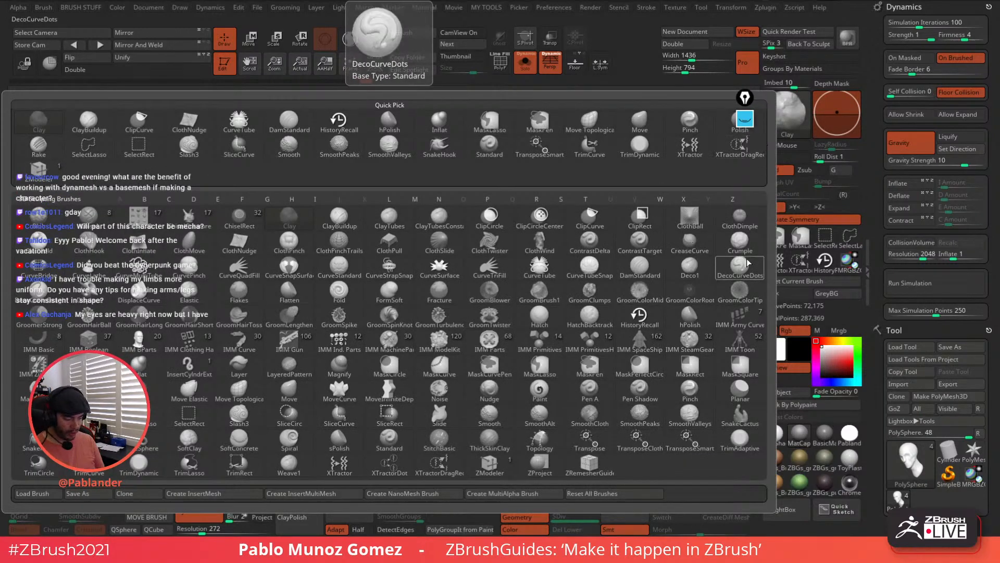
left_click(412, 222)
left_click(775, 127)
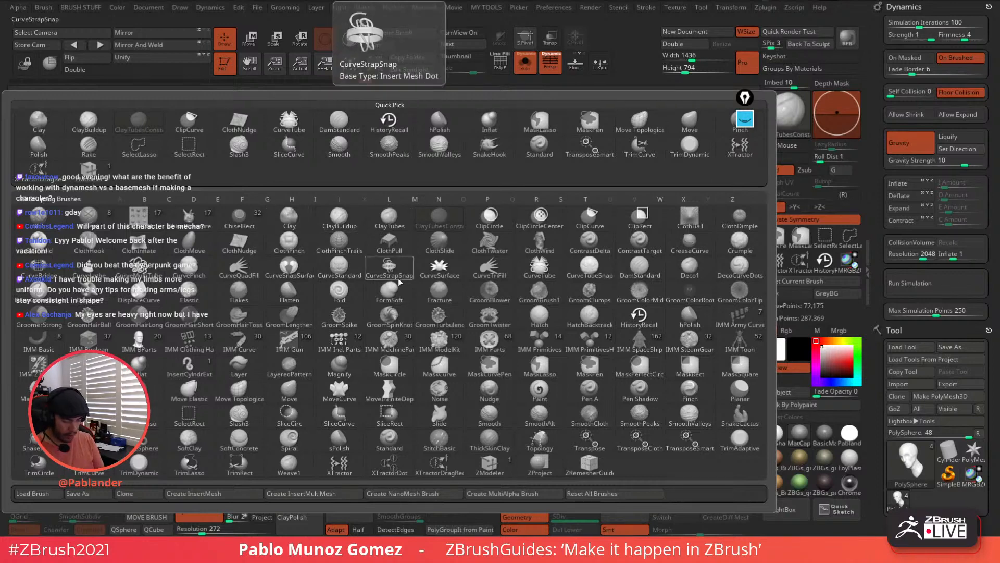
left_click(341, 223)
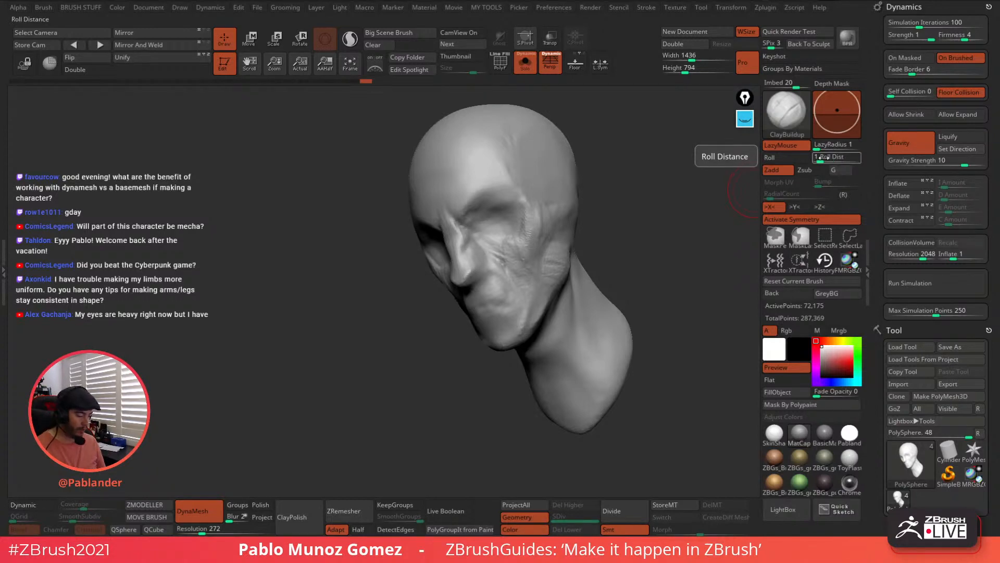
left_click_drag(837, 160, 840, 163)
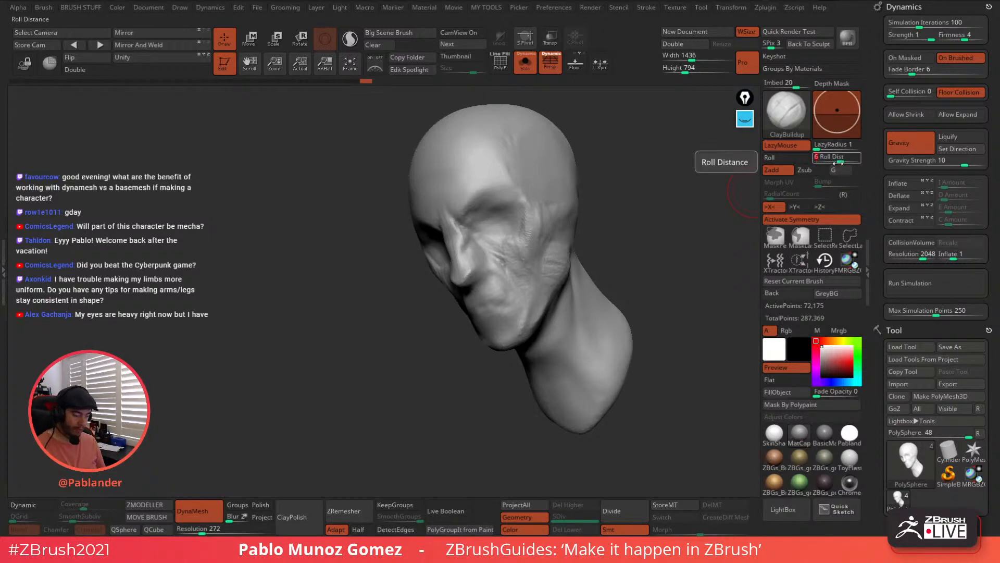
Sculpt the cheek, jaw and area beside the mouth with ClayBuildup strokes
left_click_drag(623, 269, 600, 272, "alt")
right_click_drag(537, 282, 530, 268)
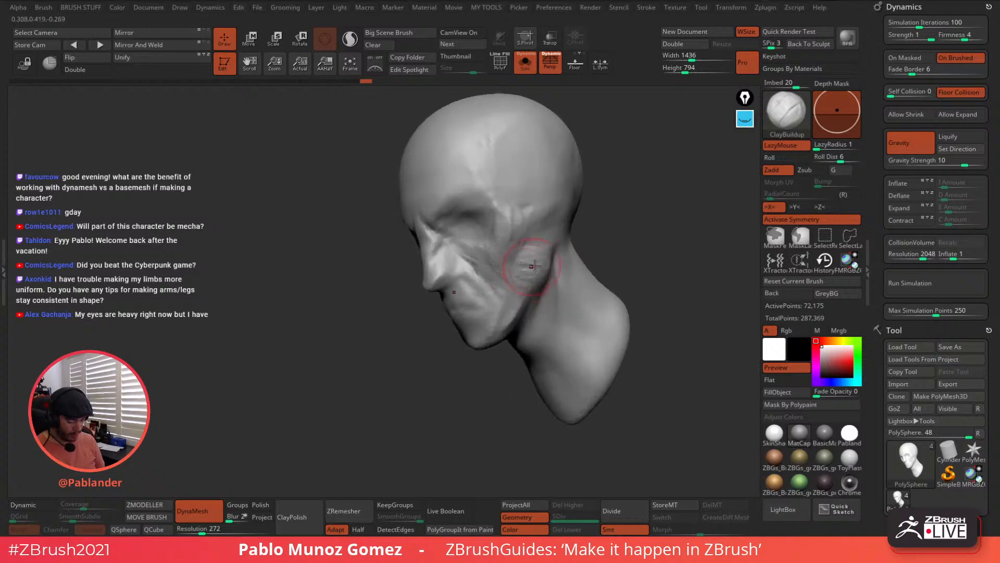
mouse_move(531, 268)
left_mouse_down()
mouse_move(532, 256)
mouse_move(539, 266)
mouse_move(519, 269)
mouse_move(536, 252)
mouse_move(525, 267)
mouse_move(539, 268)
mouse_move(508, 321)
mouse_move(511, 299)
mouse_move(491, 313)
mouse_move(491, 334)
left_mouse_up()
right_click_drag(461, 333, 486, 297)
left_click_drag(486, 298, 487, 288)
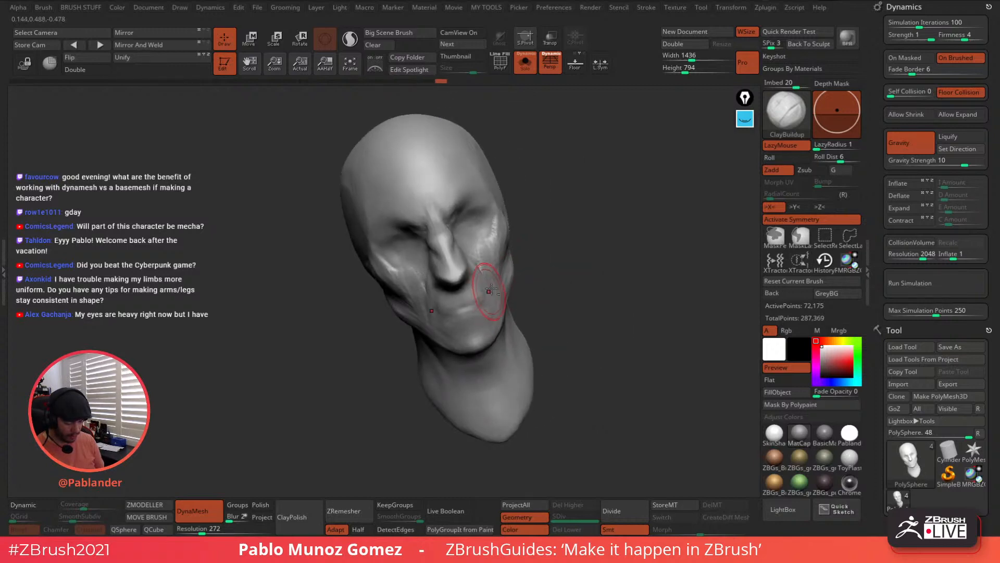
right_click_drag(486, 289, 511, 266)
mouse_move(458, 298)
left_mouse_down()
mouse_move(479, 301)
mouse_move(440, 326)
left_mouse_up()
left_click_drag(430, 267, 436, 308)
Adjust the ClayBuildup draw size and build up the brow, outer eye socket and cheek
right_click_drag(435, 304, 498, 247)
right_click(469, 248)
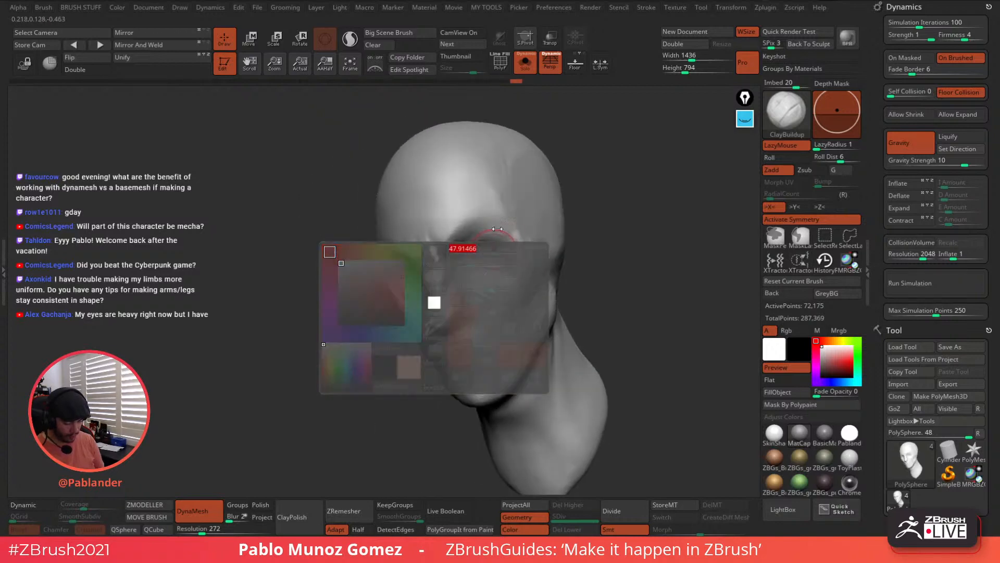
left_click_drag(464, 253, 483, 237)
mouse_move(506, 227)
left_mouse_down()
mouse_move(515, 258)
mouse_move(507, 276)
mouse_move(483, 249)
mouse_move(508, 271)
left_mouse_up()
right_click_drag(505, 246, 489, 249)
left_click_drag(508, 248, 440, 302)
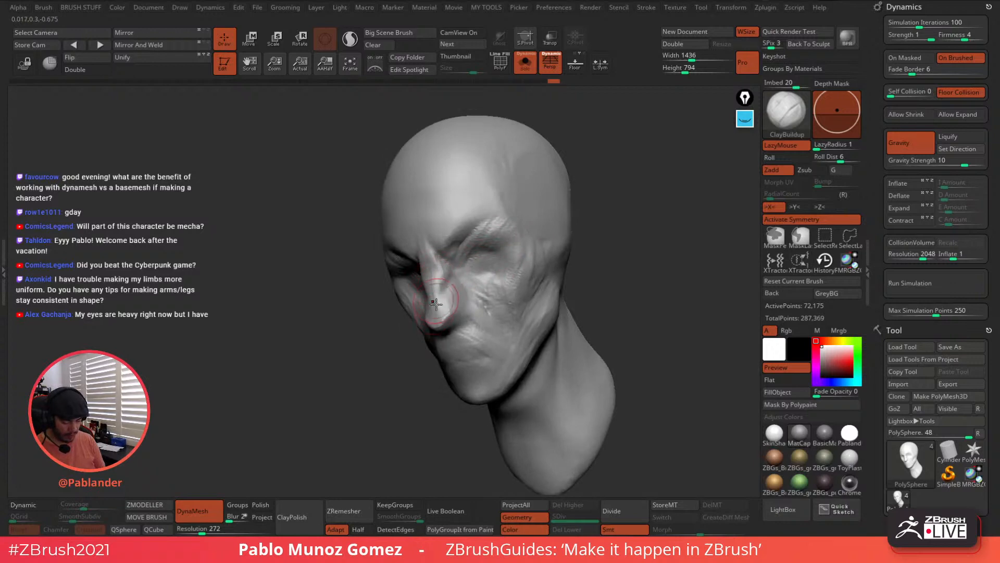
Shape the nose and the cheek area beside it with ClayBuildup strokes
right_click_drag(439, 293, 453, 294)
mouse_move(452, 294)
left_mouse_down()
mouse_move(443, 301)
mouse_move(432, 263)
mouse_move(438, 299)
left_mouse_up()
right_click_drag(462, 271, 449, 265)
left_click_drag(447, 264, 441, 313)
mouse_move(443, 311)
right_mouse_down()
mouse_move(540, 245)
mouse_move(477, 255)
right_mouse_up()
mouse_move(477, 255)
left_mouse_down()
mouse_move(475, 302)
mouse_move(464, 266)
mouse_move(456, 312)
mouse_move(490, 284)
mouse_move(471, 276)
left_mouse_up()
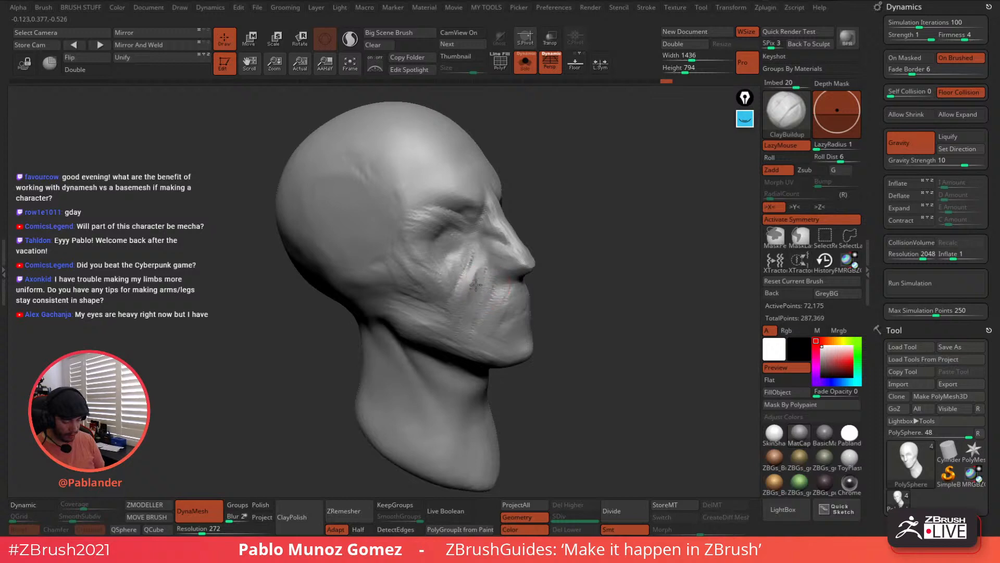
Carve in between the eyebrows, then add strokes over the lower forehead, brow and eye
mouse_move(472, 277)
right_mouse_down()
mouse_move(551, 284)
mouse_move(536, 257)
mouse_move(490, 323)
right_mouse_up()
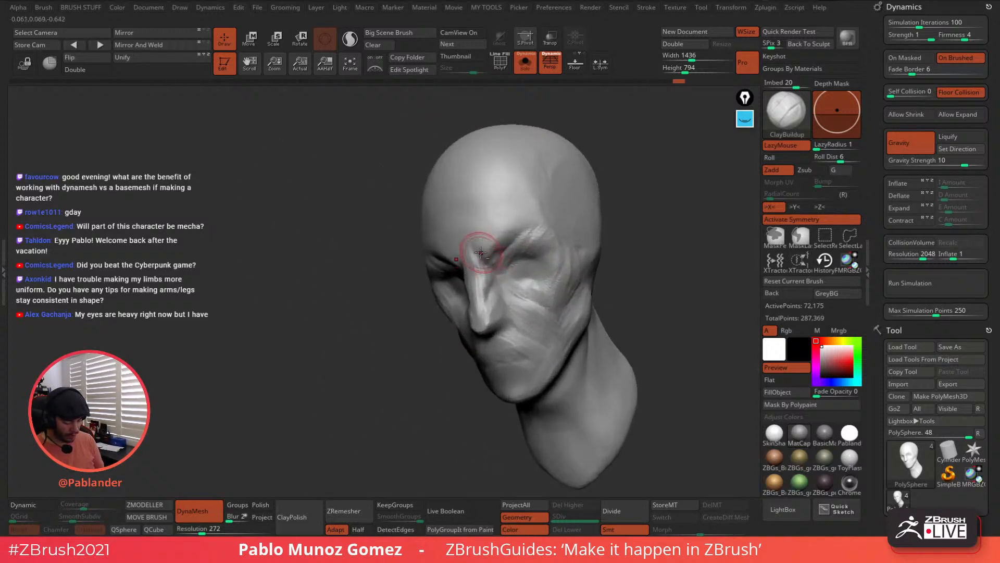
mouse_move(501, 248)
left_mouse_down("alt")
mouse_move(487, 250)
mouse_move(513, 238)
mouse_move(497, 240)
mouse_move(505, 248)
mouse_move(479, 232)
left_mouse_up("alt")
mouse_move(480, 232)
left_mouse_down()
mouse_move(473, 227)
mouse_move(504, 235)
left_mouse_up()
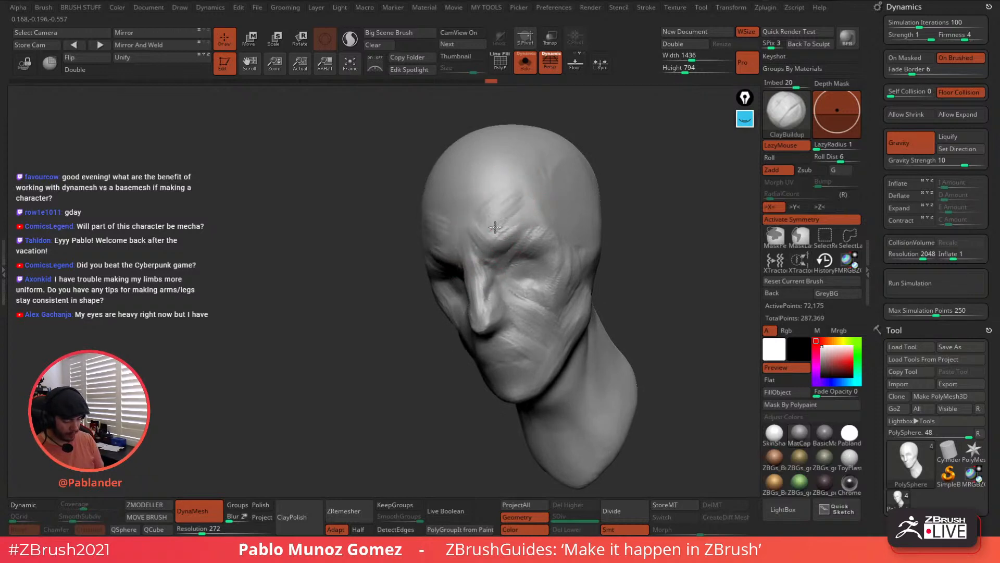
right_click_drag(546, 235, 531, 249)
left_click_drag(536, 226, 542, 260)
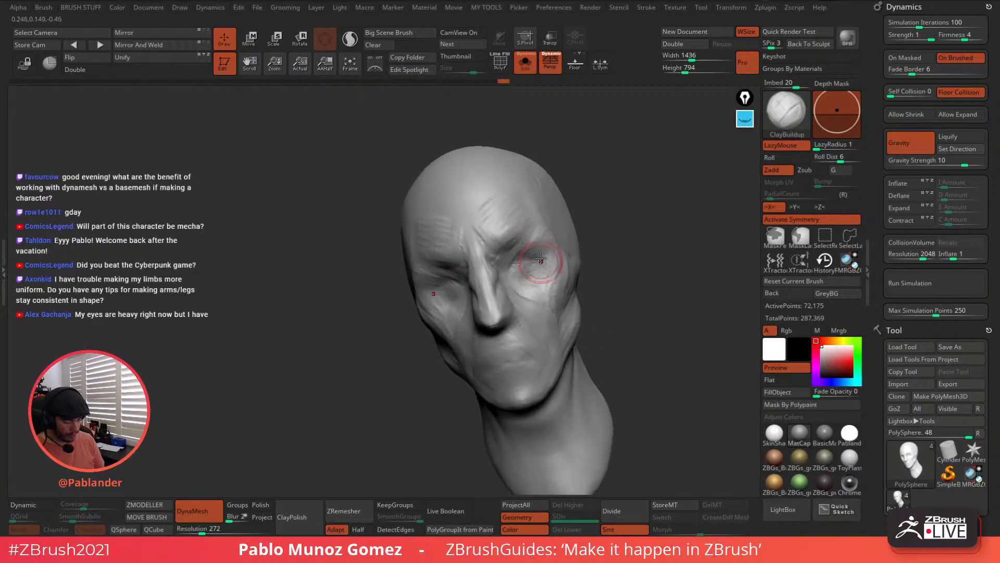
Build up the area below the eye, the cheekbone and the back of the jaw
right_click_drag(556, 262, 550, 268)
left_click_drag(544, 301, 524, 304)
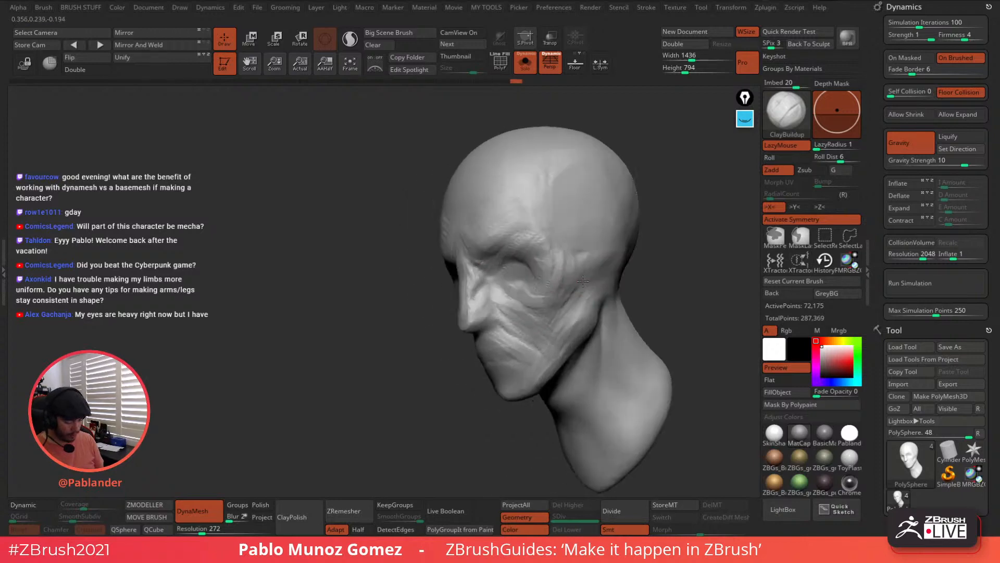
right_click_drag(532, 299, 578, 271)
mouse_move(592, 263)
left_mouse_down()
mouse_move(557, 319)
mouse_move(587, 304)
left_mouse_up()
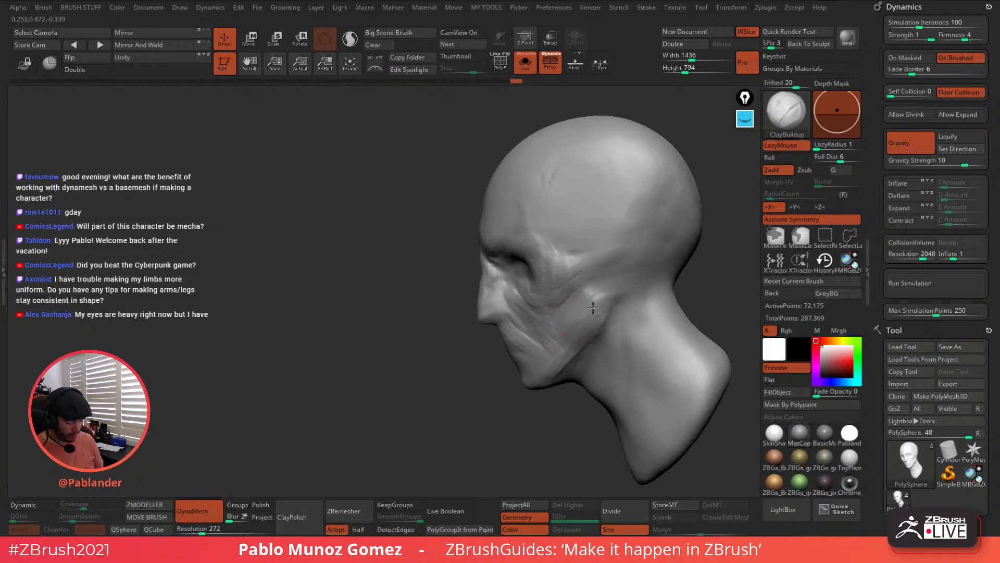
right_click_drag(587, 304, 593, 256)
mouse_move(593, 255)
left_mouse_down()
mouse_move(565, 299)
mouse_move(516, 334)
left_mouse_up()
Build up the chin and the area just below the mouth corners
right_click_drag(517, 334, 568, 354)
left_click_drag(531, 324, 508, 342)
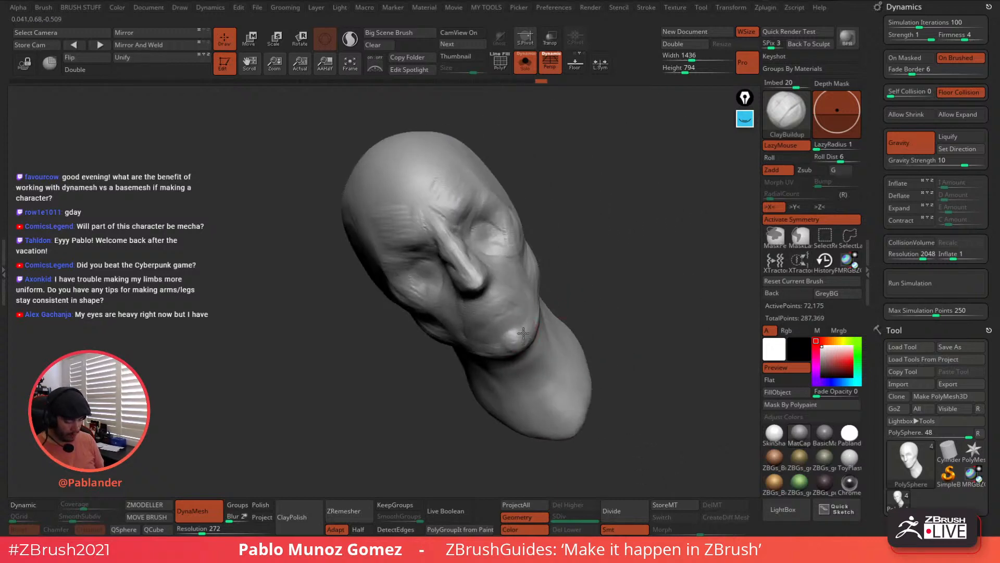
mouse_move(520, 335)
right_mouse_down()
mouse_move(537, 302)
mouse_move(536, 313)
right_mouse_up()
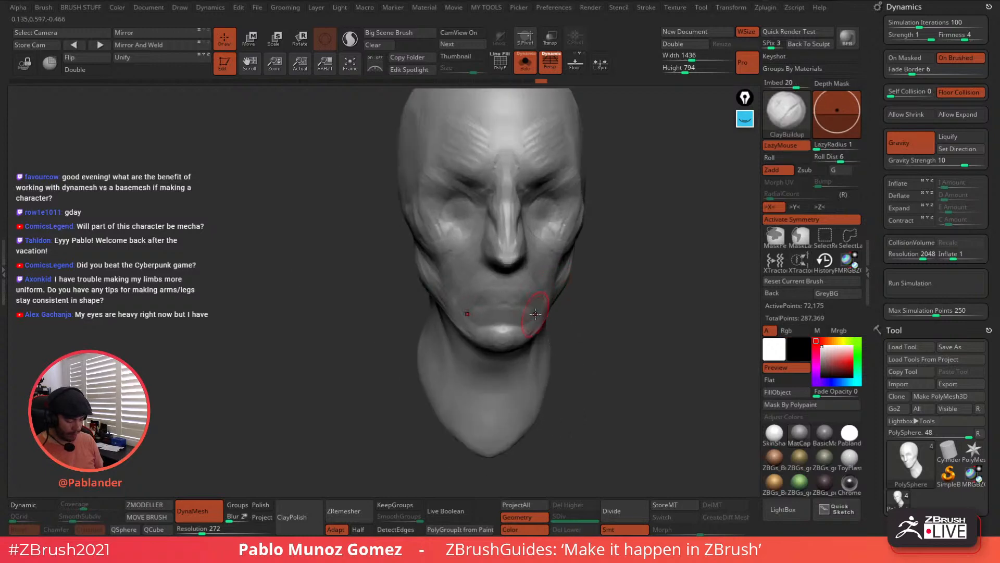
left_click_drag(521, 320, 509, 329)
right_click_drag(511, 328, 609, 274)
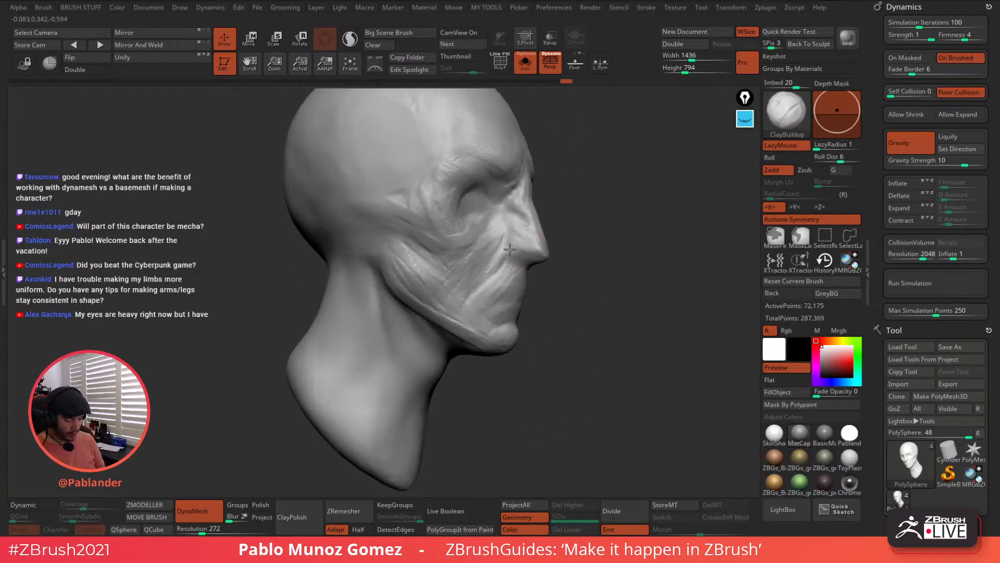
Reduce the brush size and sculpt the nostril wing, nose base and side of the nose bridge
mouse_move(661, 246)
right_mouse_down()
mouse_move(475, 239)
mouse_move(556, 244)
mouse_move(538, 252)
right_mouse_up()
key("space")
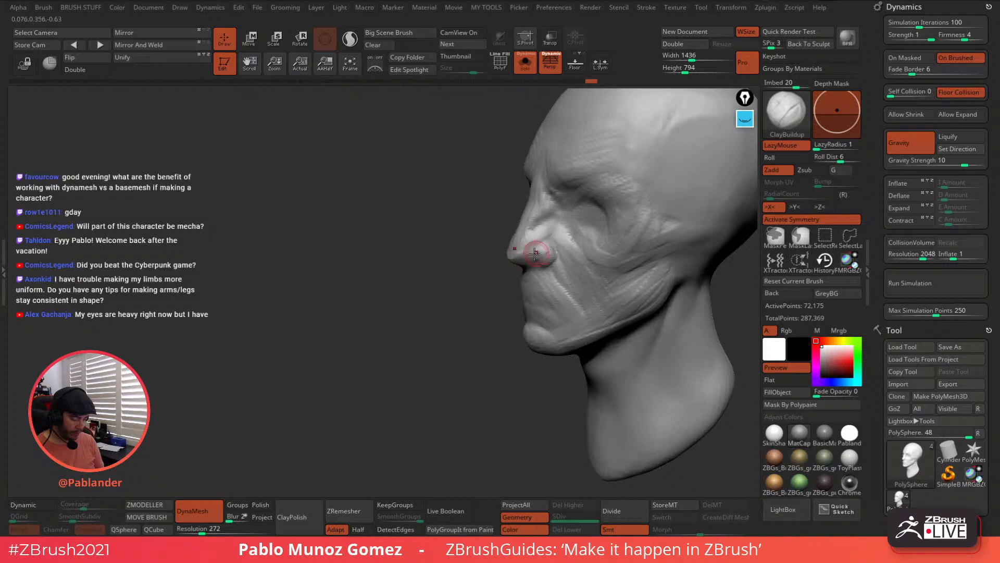
left_click_drag(541, 248, 536, 248)
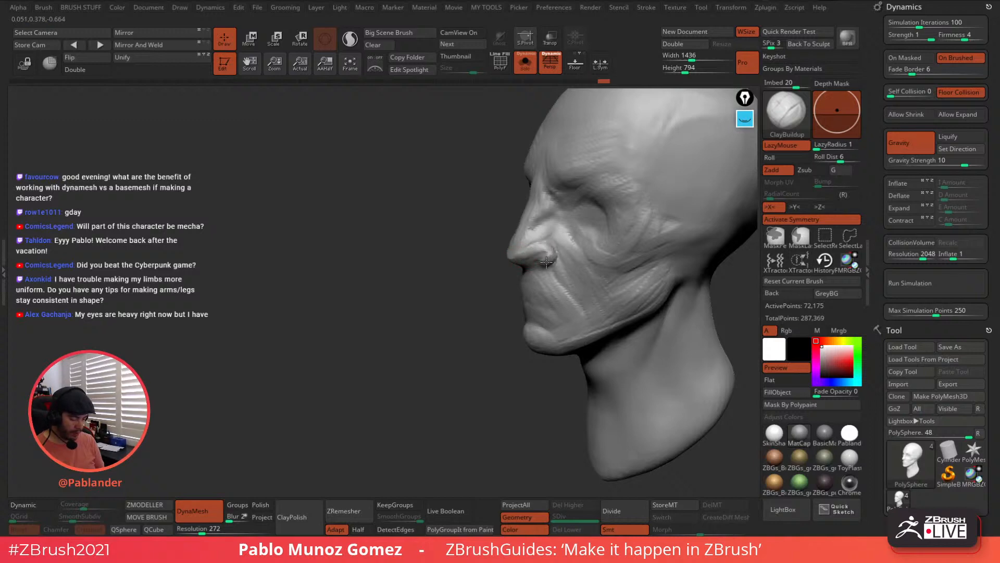
right_click_drag(543, 254, 531, 261)
left_click_drag(531, 260, 536, 266)
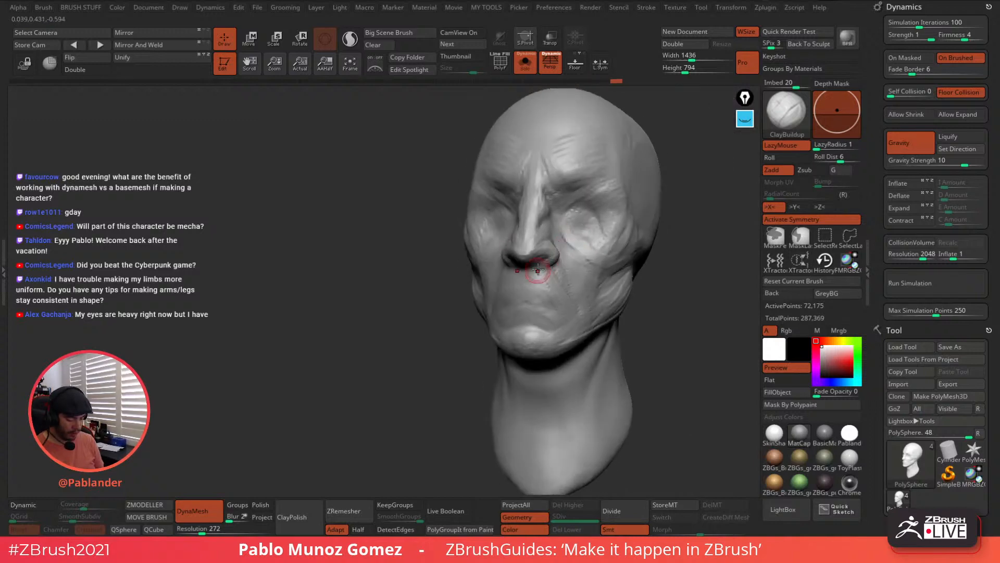
mouse_move(536, 266)
right_mouse_down()
mouse_move(571, 262)
mouse_move(530, 254)
right_mouse_up()
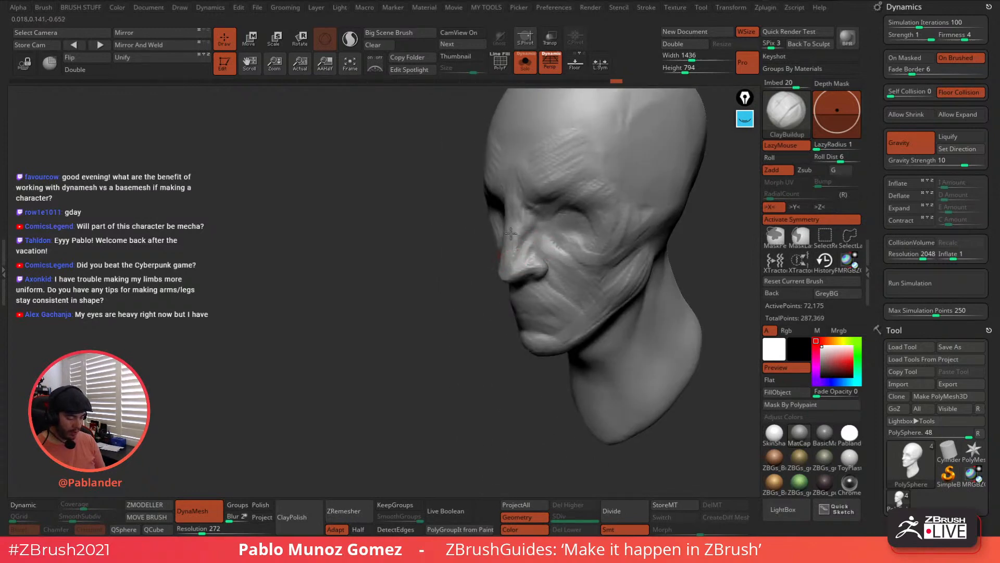
left_click_drag(523, 214, 516, 241)
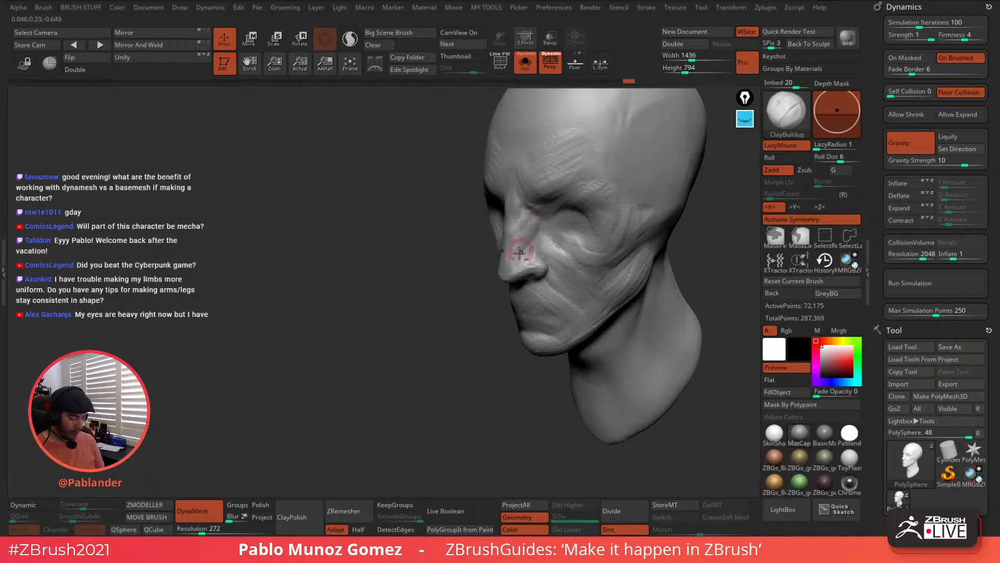
Refine the side and underside of the nose, and carve in around the nostril
mouse_move(520, 252)
right_mouse_down()
mouse_move(534, 237)
mouse_move(525, 257)
right_mouse_up()
right_click_drag(531, 208, 541, 229)
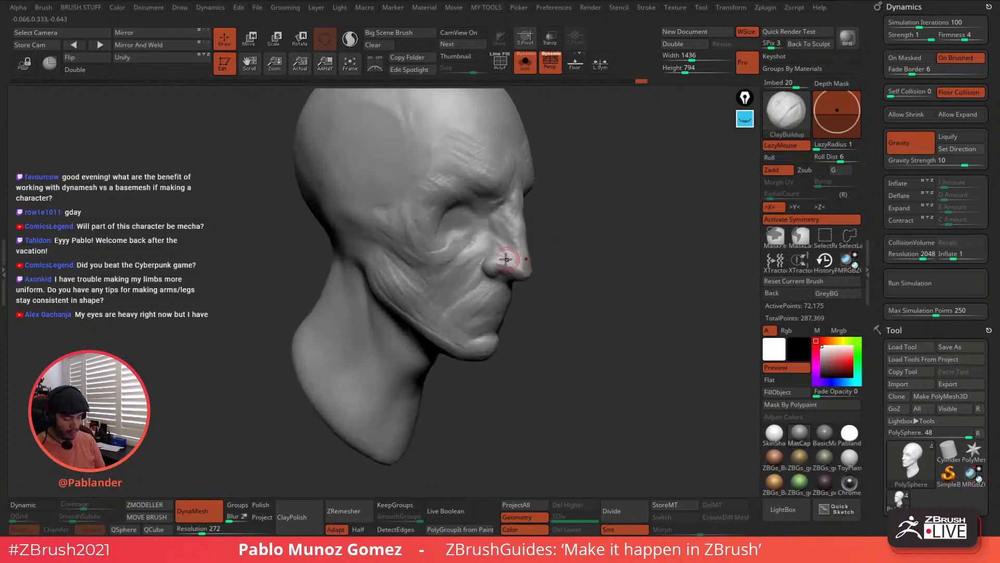
mouse_move(509, 261)
left_mouse_down()
mouse_move(498, 256)
mouse_move(508, 263)
left_mouse_up()
right_click_drag(576, 239, 554, 224)
mouse_move(567, 257)
right_mouse_down()
mouse_move(545, 267)
mouse_move(577, 254)
right_mouse_up()
left_click_drag(548, 268, 543, 277)
mouse_move(542, 285)
right_mouse_down()
mouse_move(528, 275)
mouse_move(542, 281)
right_mouse_up()
left_click_drag(528, 290, 521, 280, "alt")
mouse_move(542, 282)
right_mouse_down()
mouse_move(530, 276)
mouse_move(534, 286)
mouse_move(537, 268)
right_mouse_up()
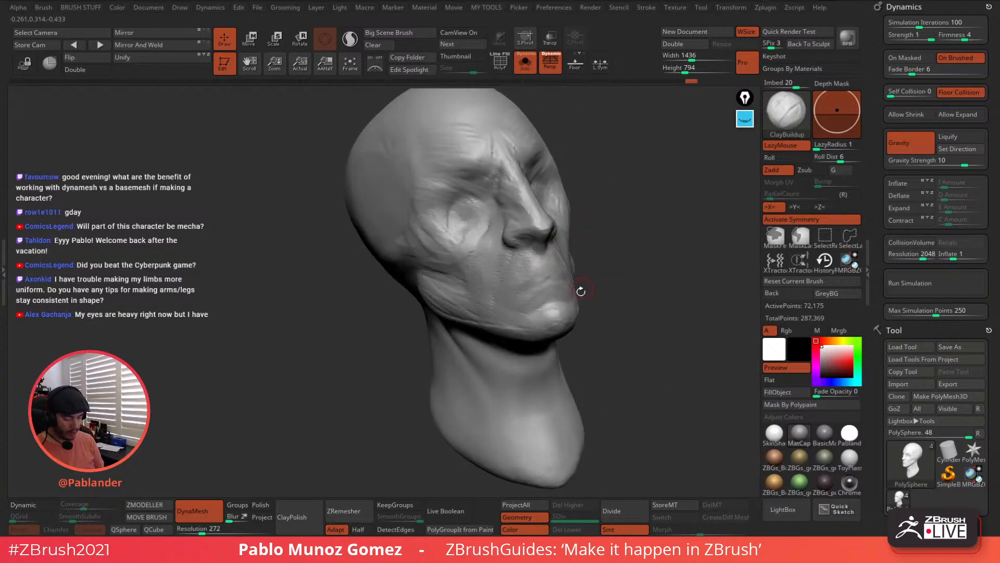
Add clay to form the eye volume inside the socket, undoing the first stroke and redoing it
right_click_drag(581, 291, 549, 285, "ctrl")
right_click_drag(624, 263, 571, 290, "alt")
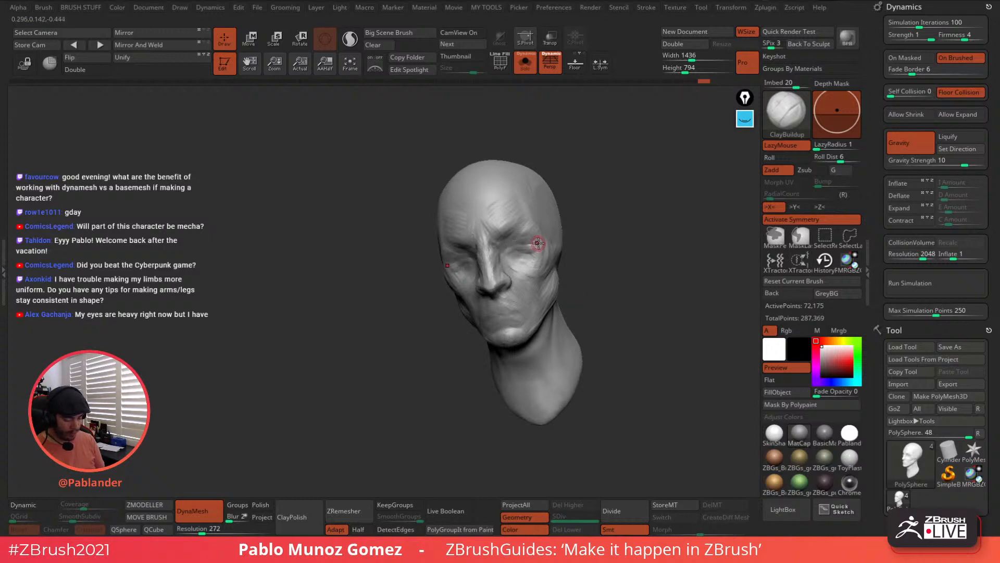
right_click_drag(490, 308, 485, 311)
left_click_drag(502, 255, 527, 255)
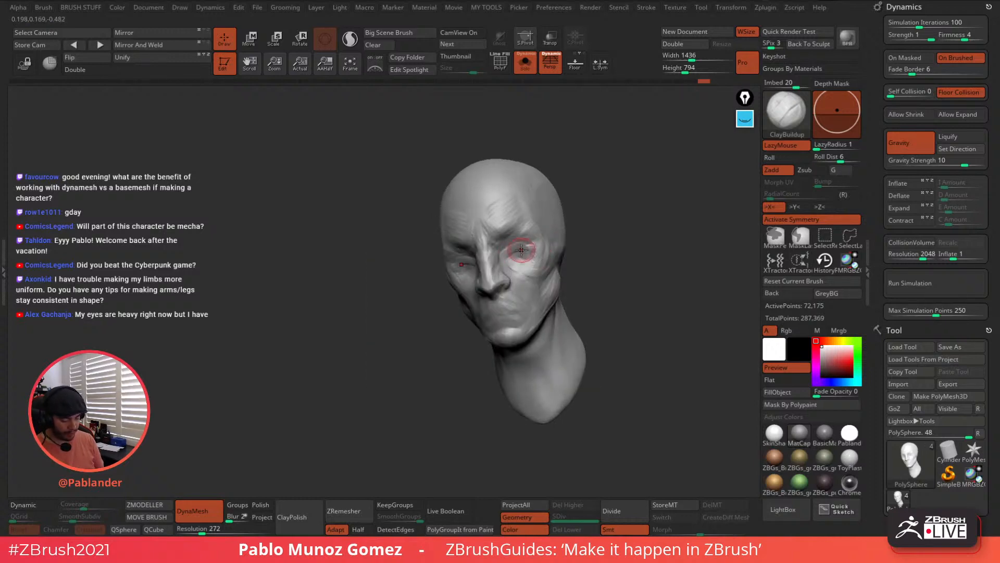
key("ctrl+z")
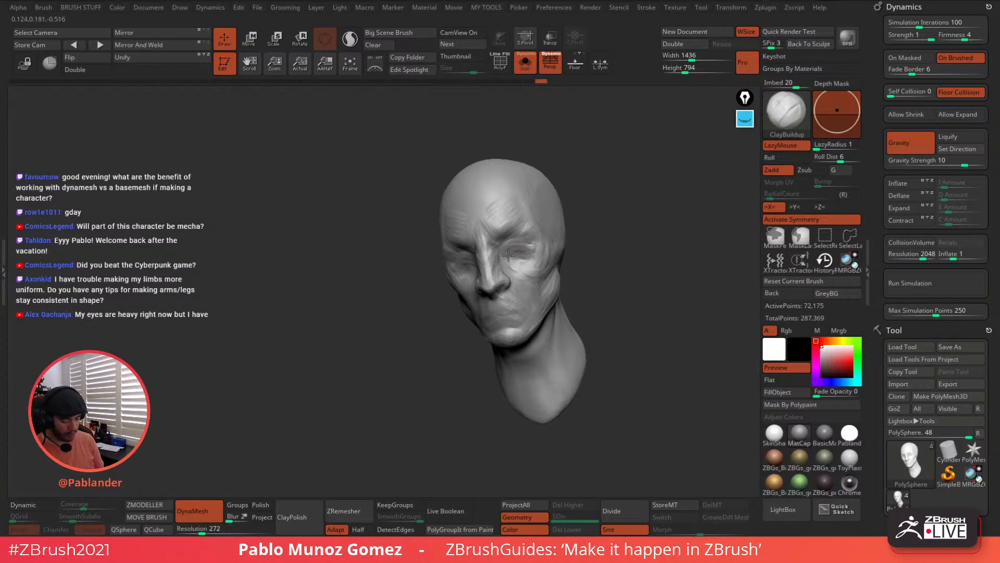
left_click_drag(508, 255, 530, 260)
right_click_drag(516, 266, 526, 265)
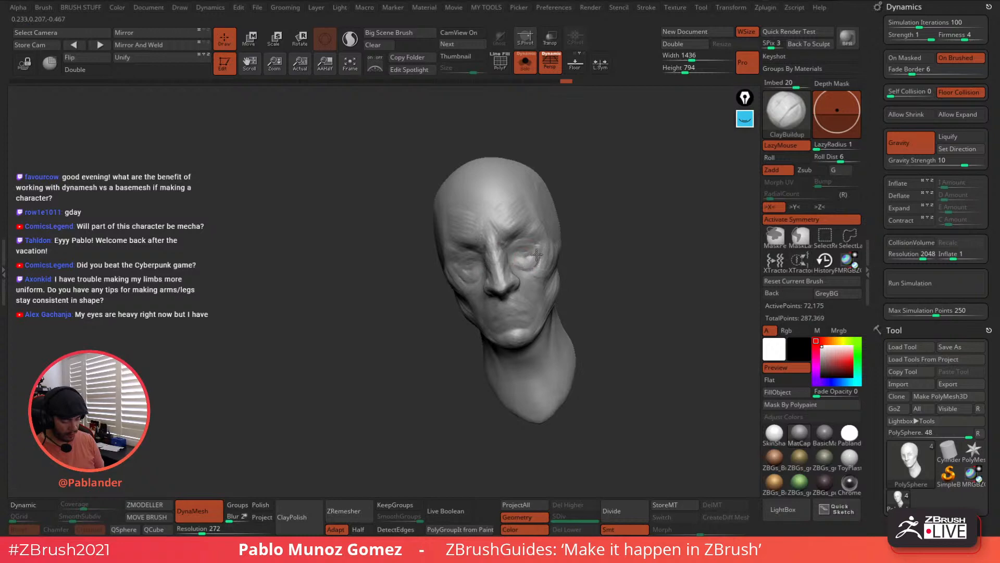
left_click_drag(536, 255, 542, 248)
left_click_drag(621, 236, 584, 250, "shift")
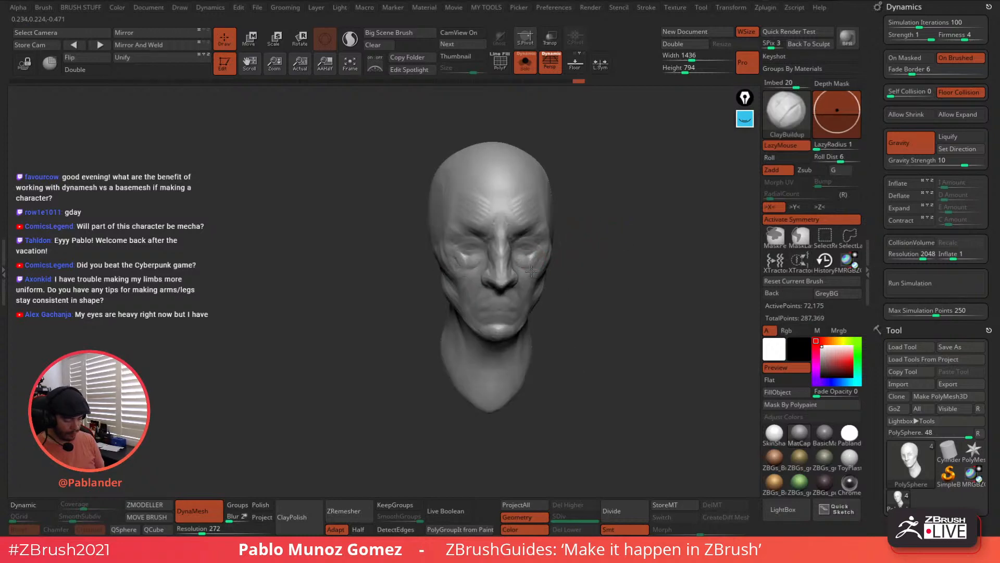
Refine the eye bags, outer eye corners and brow with ClayBuildup strokes
left_click_drag(532, 271, 541, 263)
left_click_drag(621, 248, 569, 261)
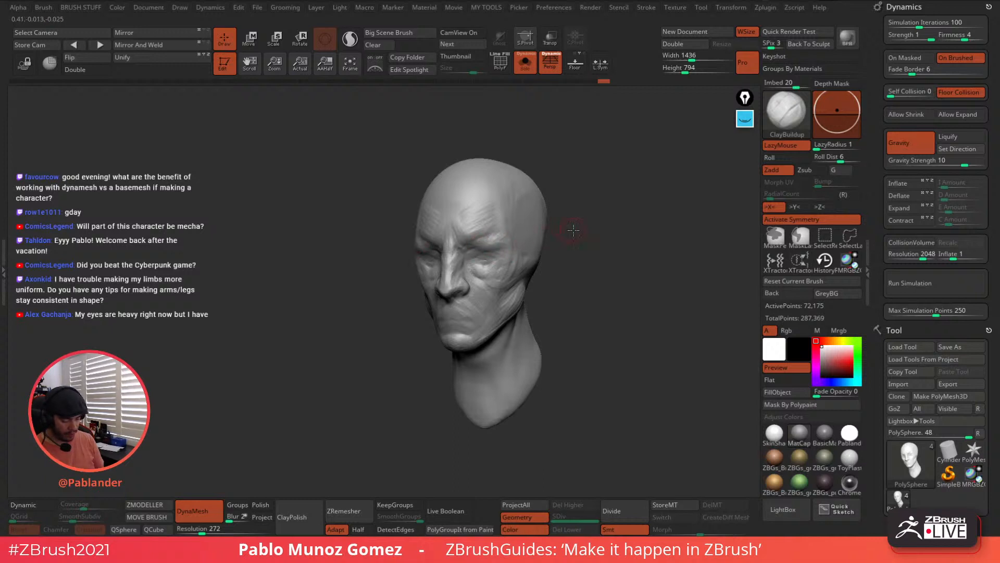
left_click_drag(573, 230, 552, 233, "shift")
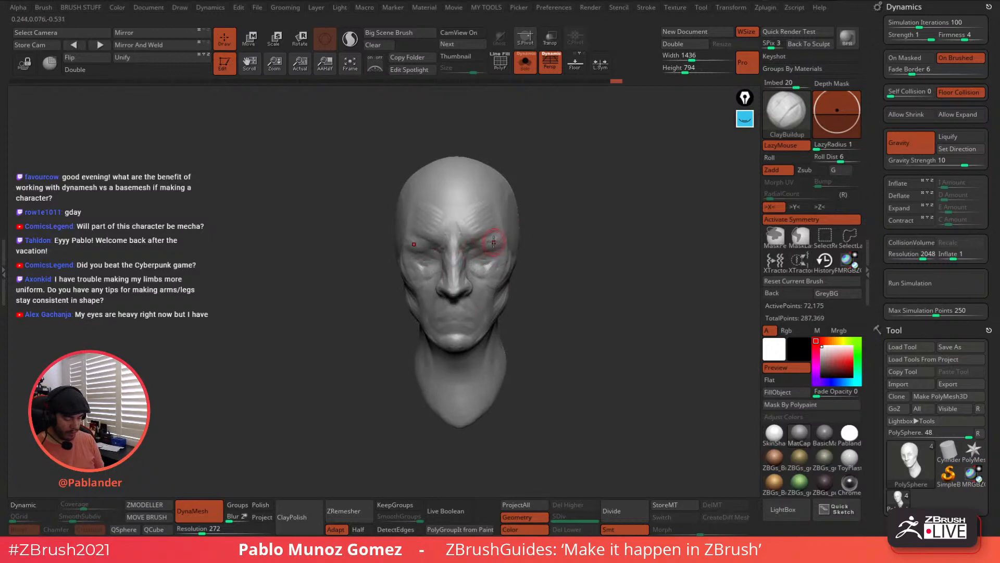
right_click_drag(493, 242, 488, 211)
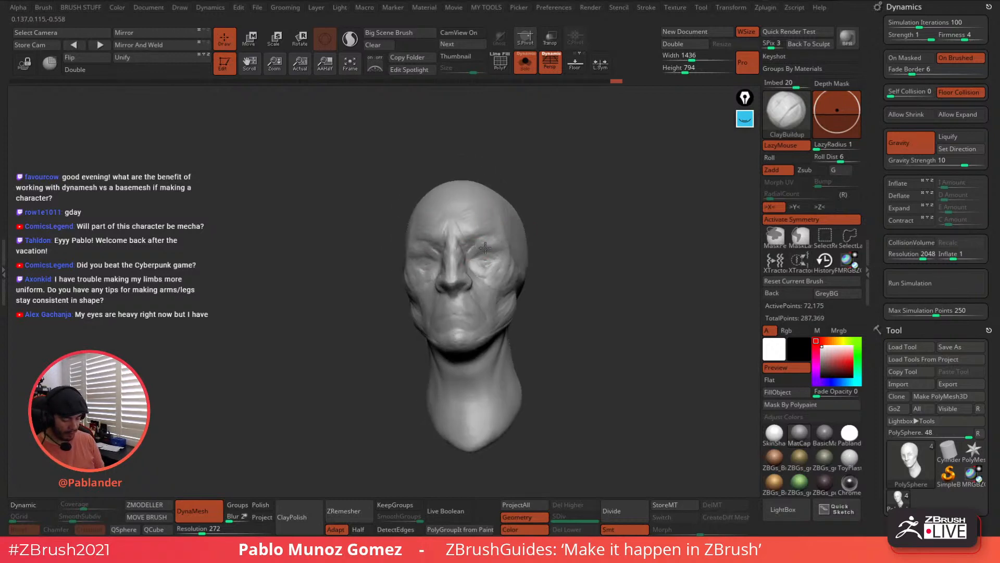
left_click_drag(485, 247, 499, 256)
mouse_move(566, 242)
left_mouse_down()
mouse_move(565, 281)
mouse_move(524, 279)
left_mouse_up()
mouse_move(487, 229)
left_mouse_down()
mouse_move(454, 241)
mouse_move(452, 260)
left_mouse_up()
Build up the eyelids over the eye and repeat the last stroke
right_click_drag(468, 259, 469, 284, "ctrl")
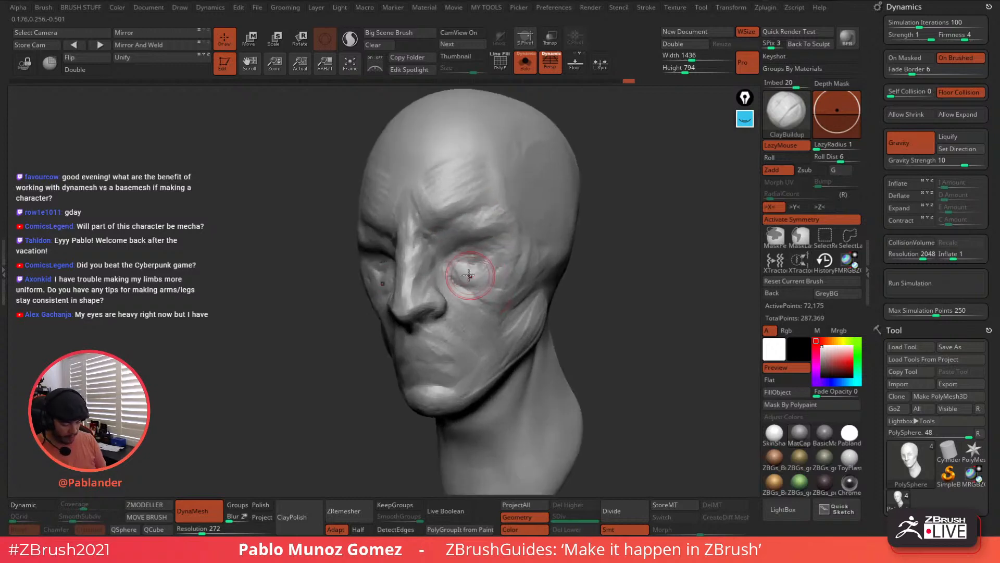
mouse_move(492, 249)
left_mouse_down()
mouse_move(460, 254)
mouse_move(504, 256)
left_mouse_up()
right_click_drag(512, 255, 552, 258)
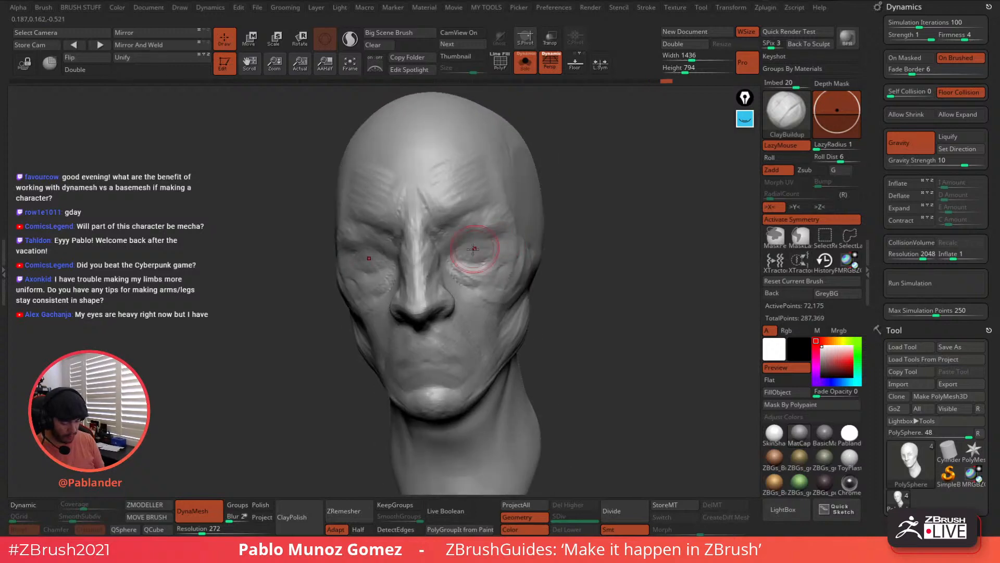
left_click_drag(489, 252, 502, 257)
key("1")
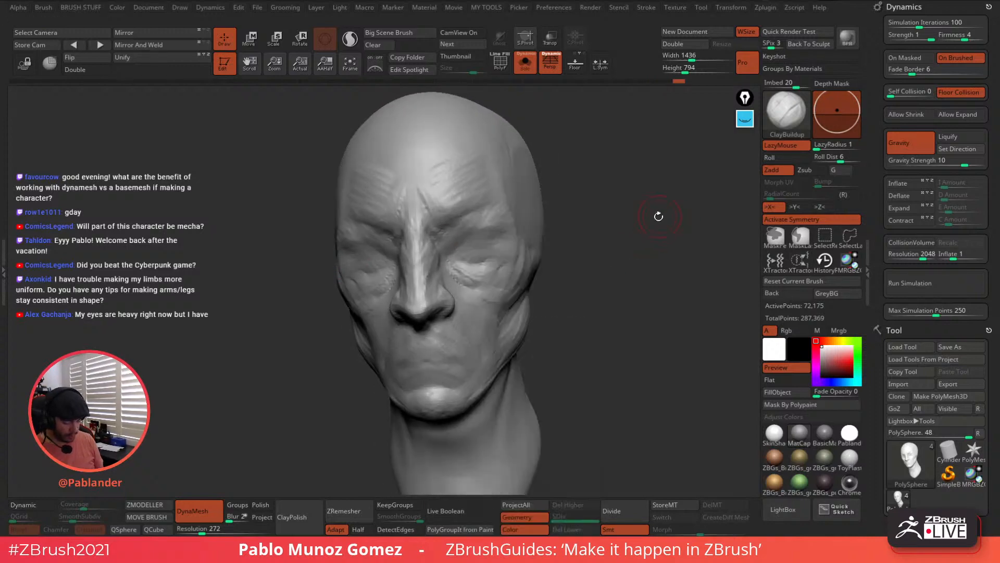
Switch to the DamStandard brush, try carving a crease along the upper eyelid, and undo the last change
right_click_drag(659, 217, 641, 227)
key("space")
left_click(641, 228)
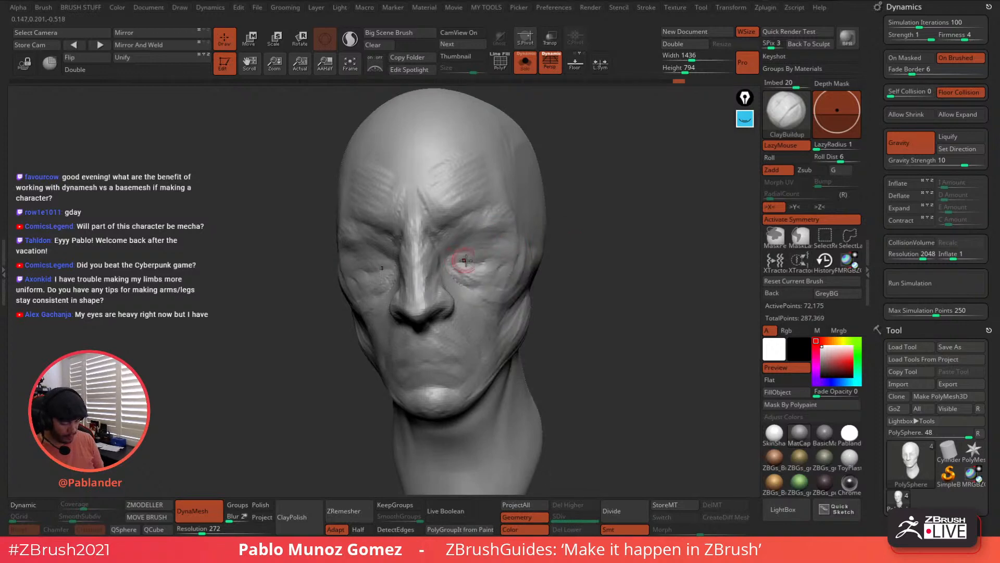
key("b")
key("d")
key("s")
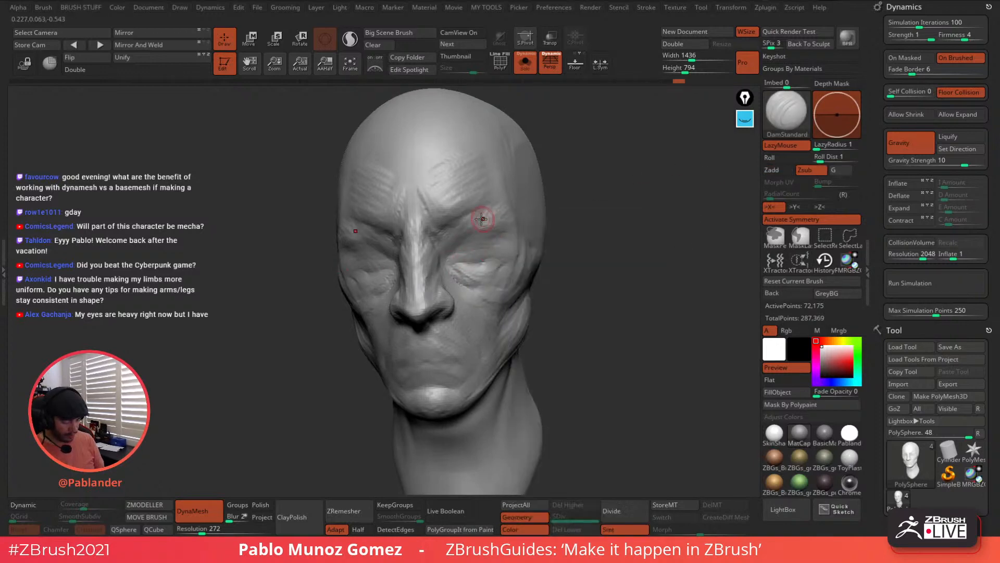
mouse_move(455, 236)
left_mouse_down()
mouse_move(441, 247)
mouse_move(485, 239)
left_mouse_up()
right_click(447, 232)
key("shift")
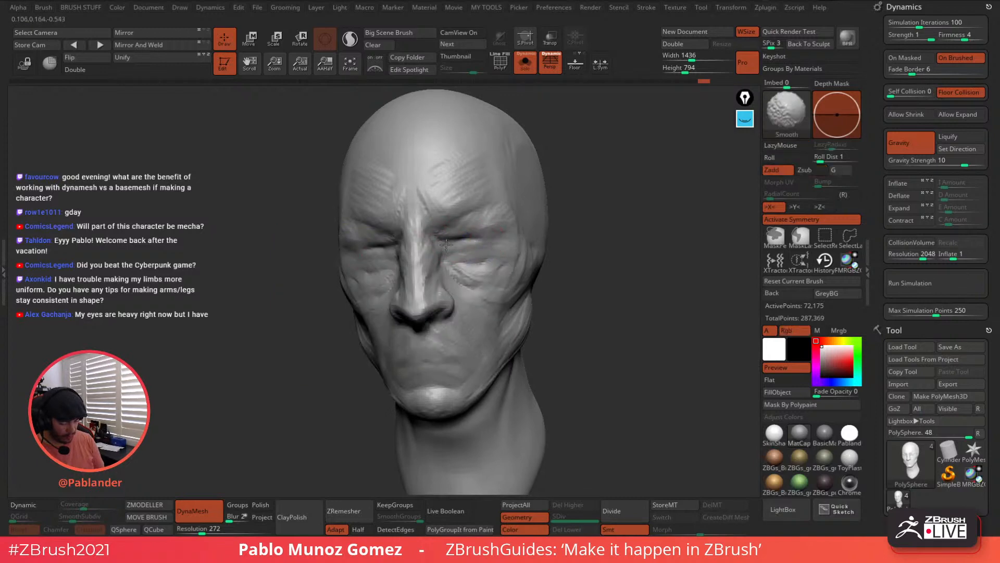
key("ctrl+z")
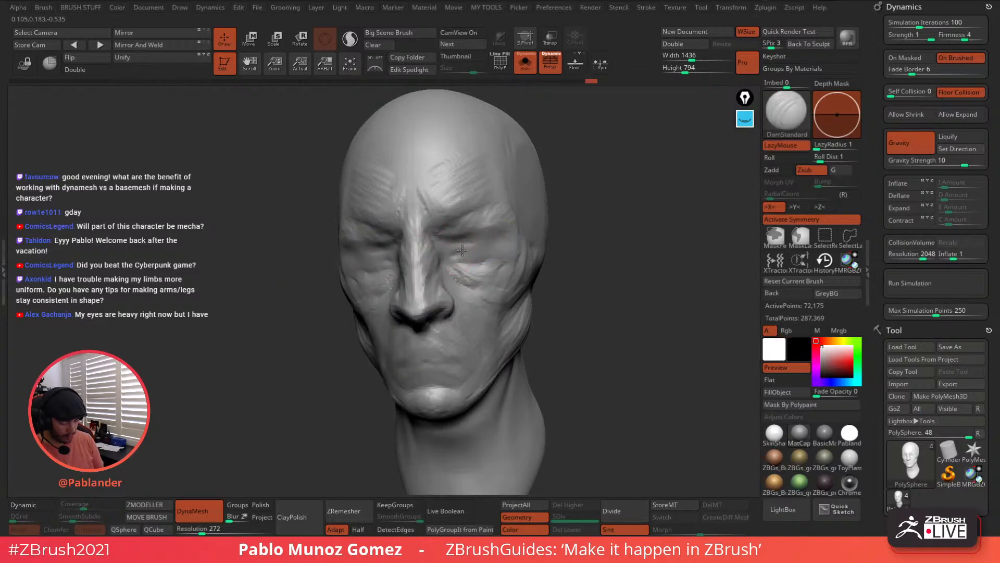
Carve the eyelid creases, the outer eye corner and the fold below the eye with DamStandard strokes
mouse_move(462, 251)
left_mouse_down()
mouse_move(490, 247)
mouse_move(477, 236)
mouse_move(480, 252)
left_mouse_up()
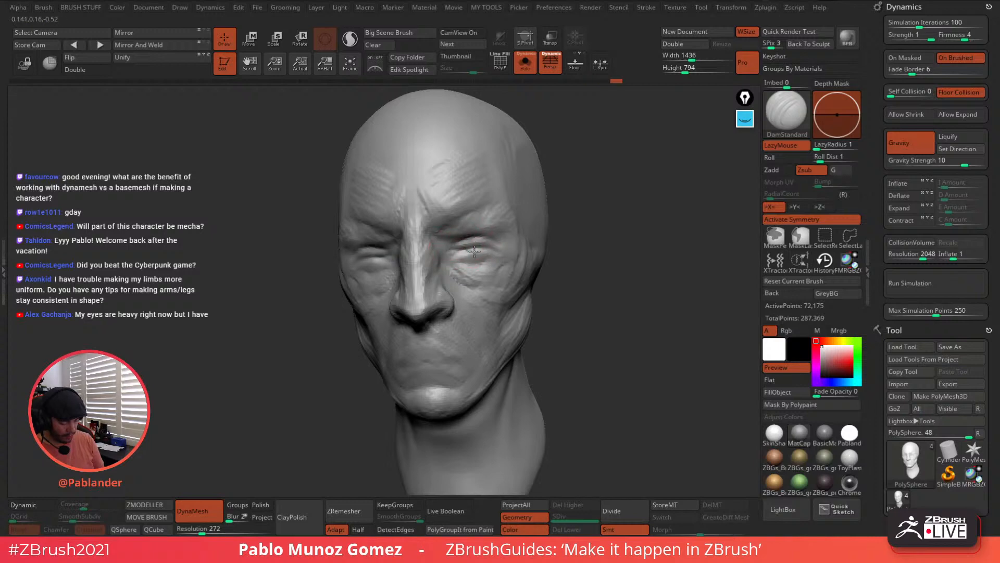
mouse_move(469, 249)
right_mouse_down()
mouse_move(549, 225)
mouse_move(604, 228)
mouse_move(578, 229)
mouse_move(573, 252)
mouse_move(544, 249)
right_mouse_up()
left_click_drag(543, 248, 527, 250)
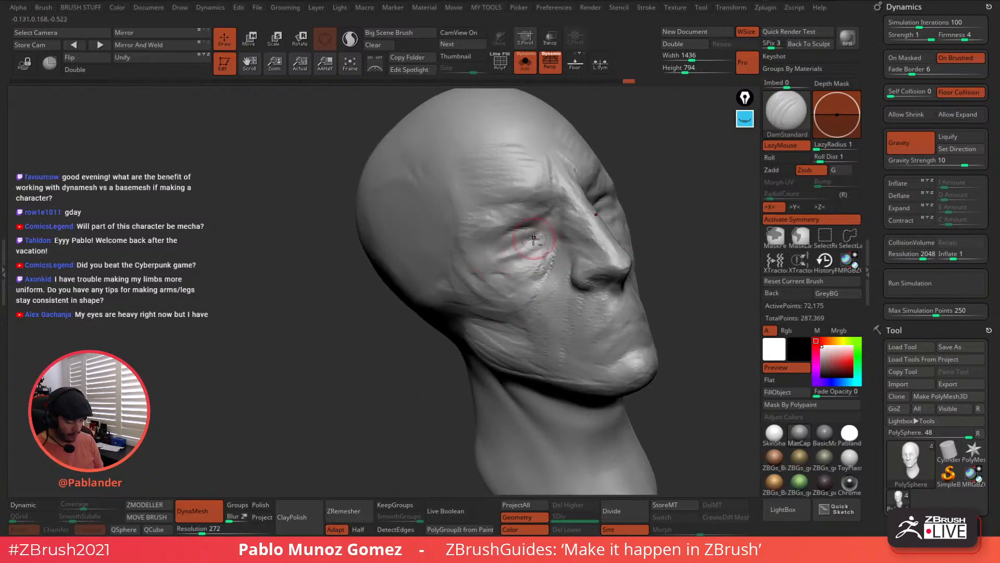
left_click_drag(499, 244, 514, 228)
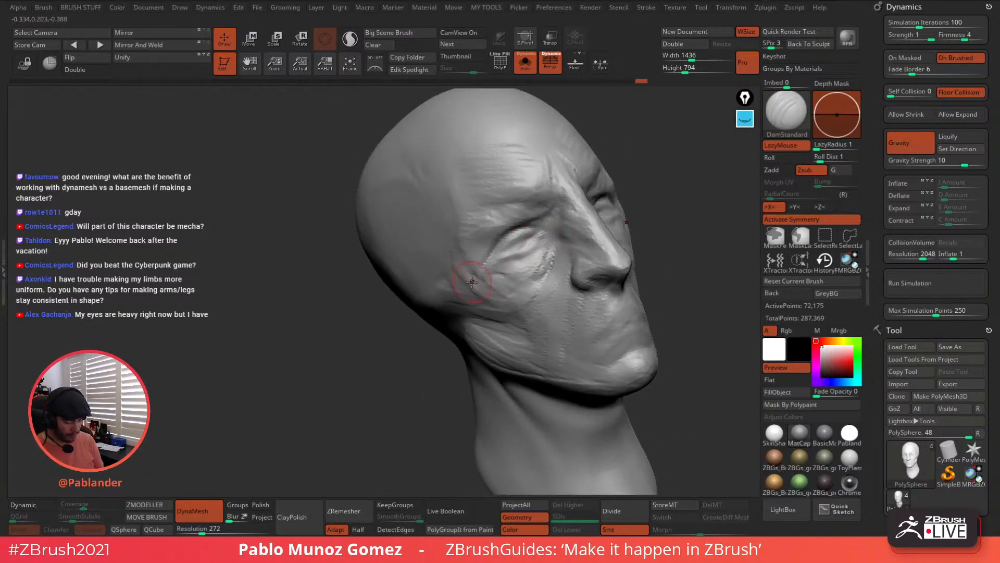
left_click_drag(489, 259, 537, 229)
mouse_move(586, 210)
right_mouse_down()
mouse_move(547, 222)
mouse_move(579, 236)
right_mouse_up()
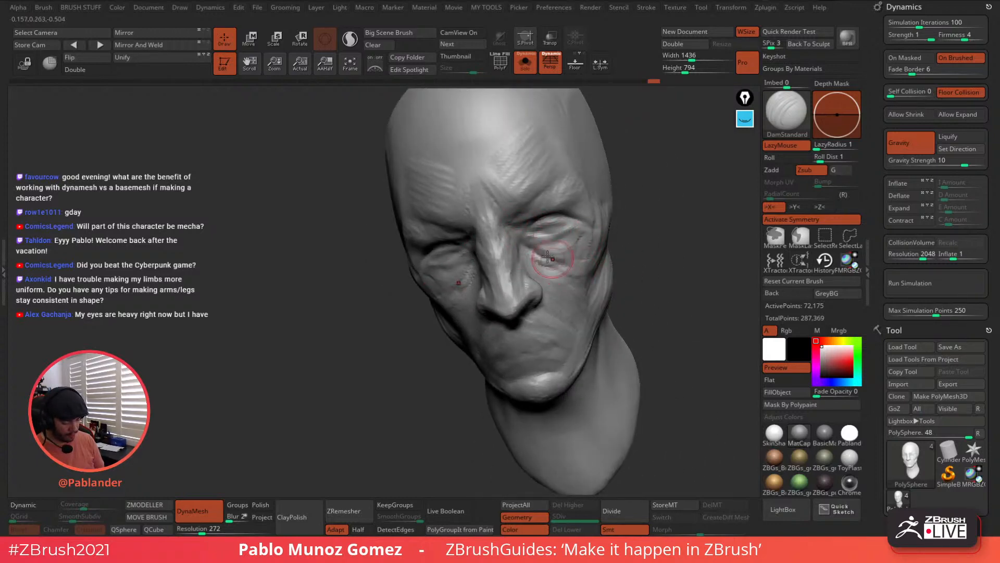
left_click_drag(549, 256, 583, 233)
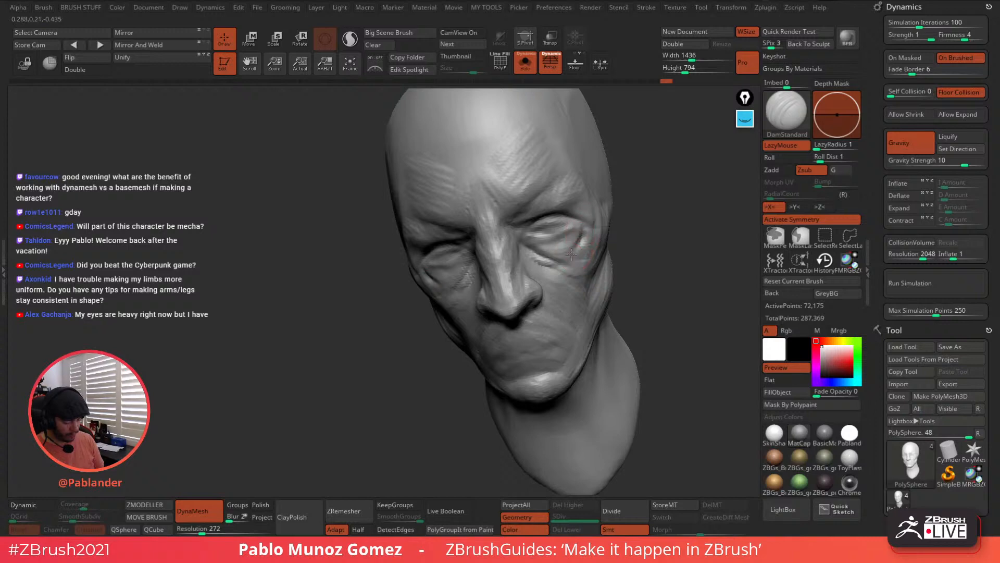
Adjust the DamStandard brush size and carve the mouth line and the corner of the mouth
right_click_drag(554, 278, 667, 277)
right_click_drag(481, 315, 521, 273)
right_click_drag(463, 261, 476, 263)
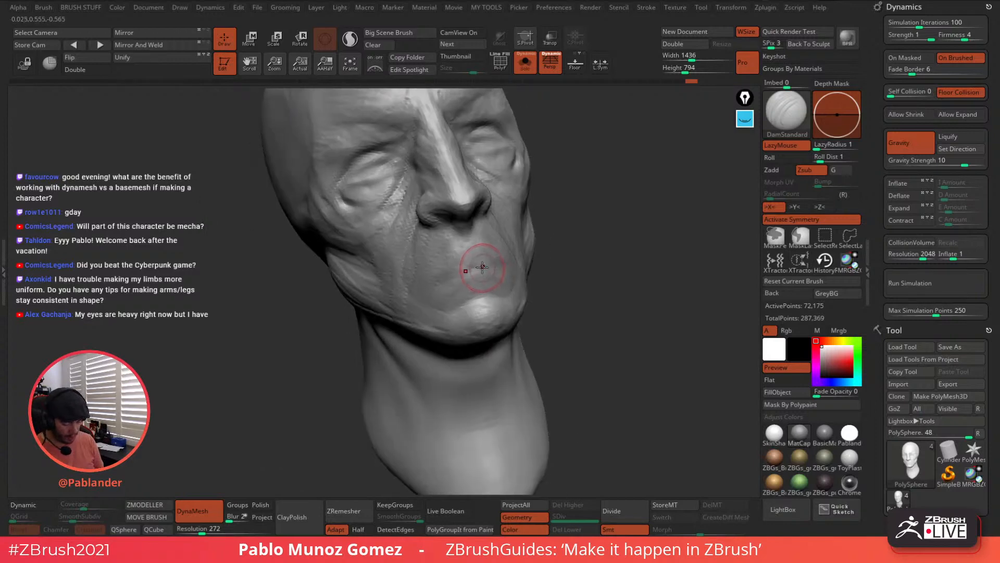
key("space")
left_click_drag(476, 267, 470, 266)
right_click_drag(505, 245, 502, 297)
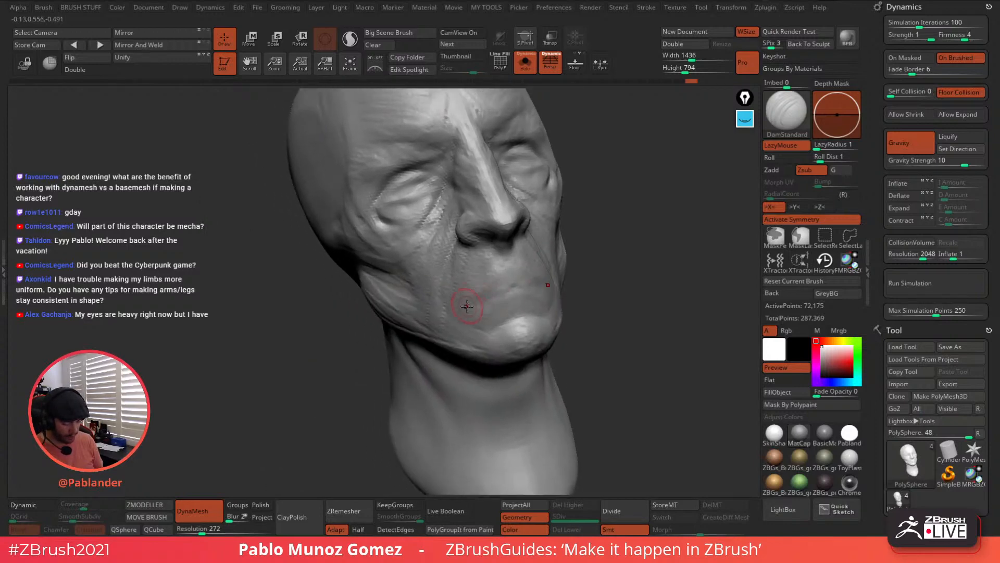
left_click_drag(471, 300, 472, 288)
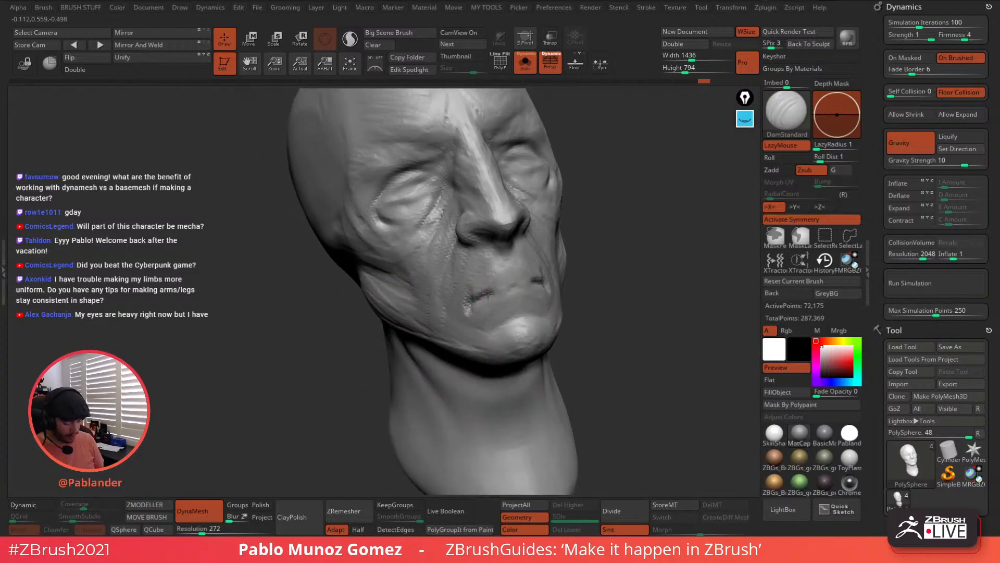
Define the upper and lower lips by carving around their edges and smoothing the surface between them
right_click_drag(536, 272, 525, 282)
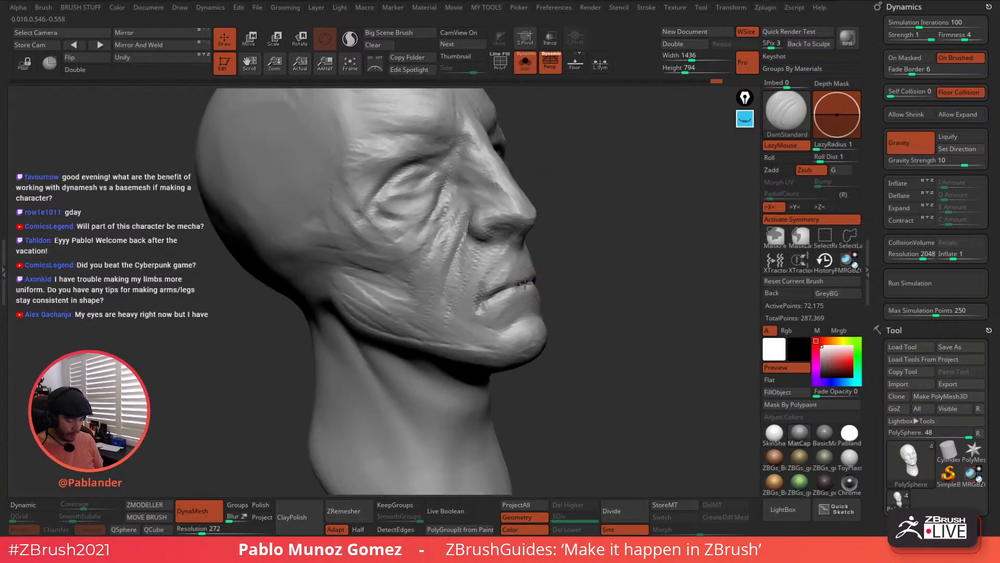
left_click_drag(494, 296, 533, 266, "shift")
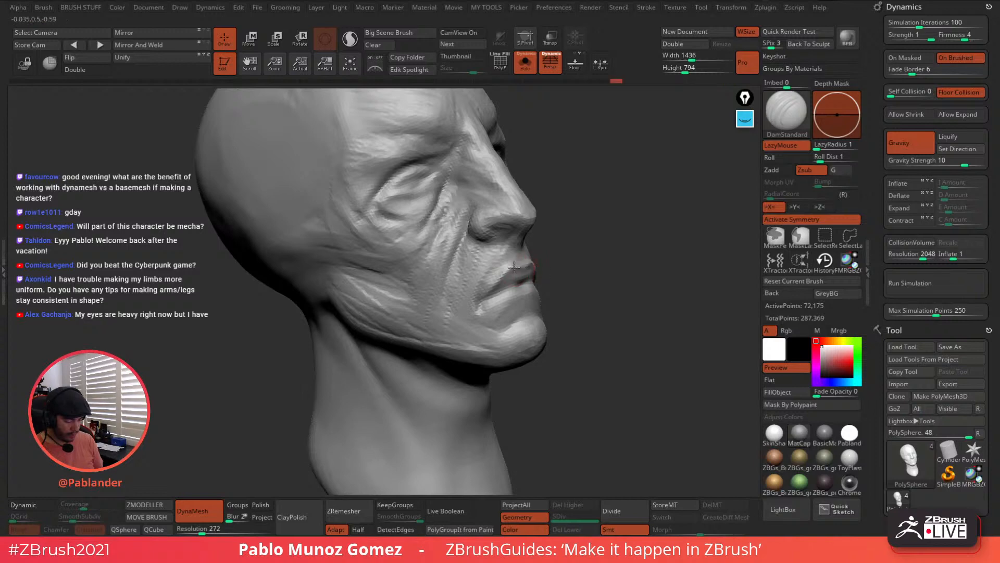
mouse_move(568, 263)
right_mouse_down()
mouse_move(525, 285)
mouse_move(566, 278)
mouse_move(506, 290)
right_mouse_up()
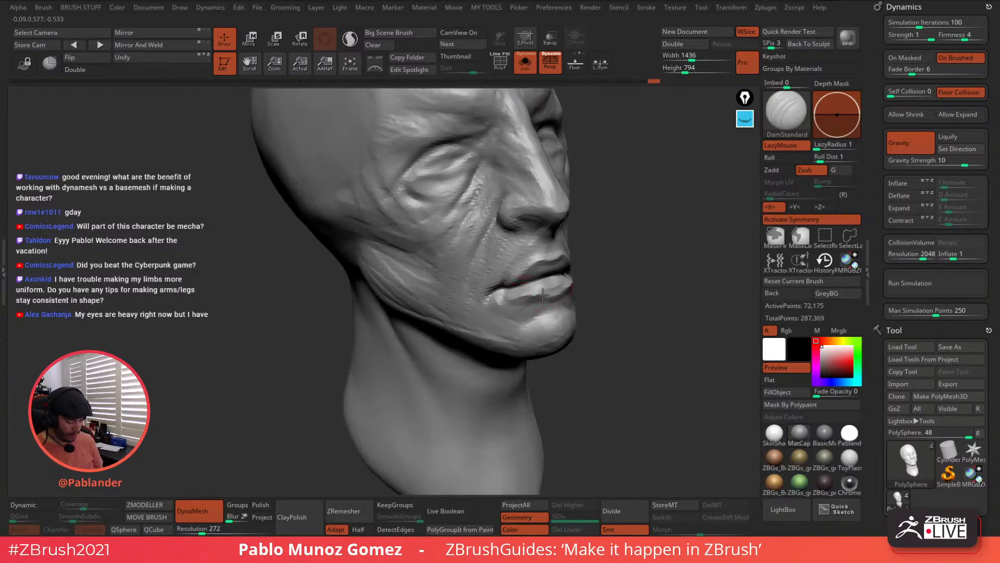
right_click_drag(596, 272, 553, 313)
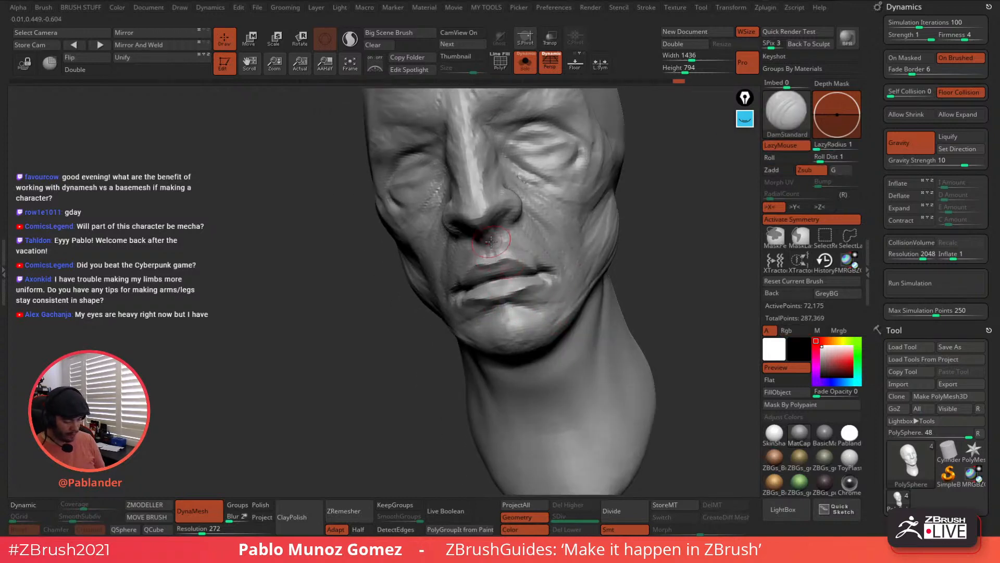
Change the brush size and carve the creases beside the mouth corner and down the cheek
right_click_drag(535, 235, 495, 359)
right_click(490, 368)
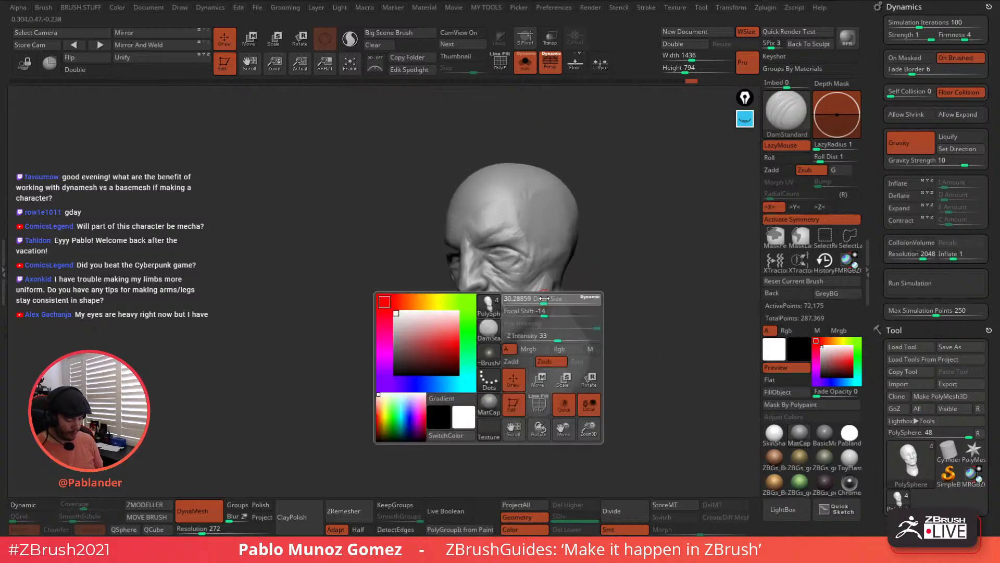
right_click_drag(551, 294, 524, 333, "ctrl")
left_click_drag(514, 327, 494, 345)
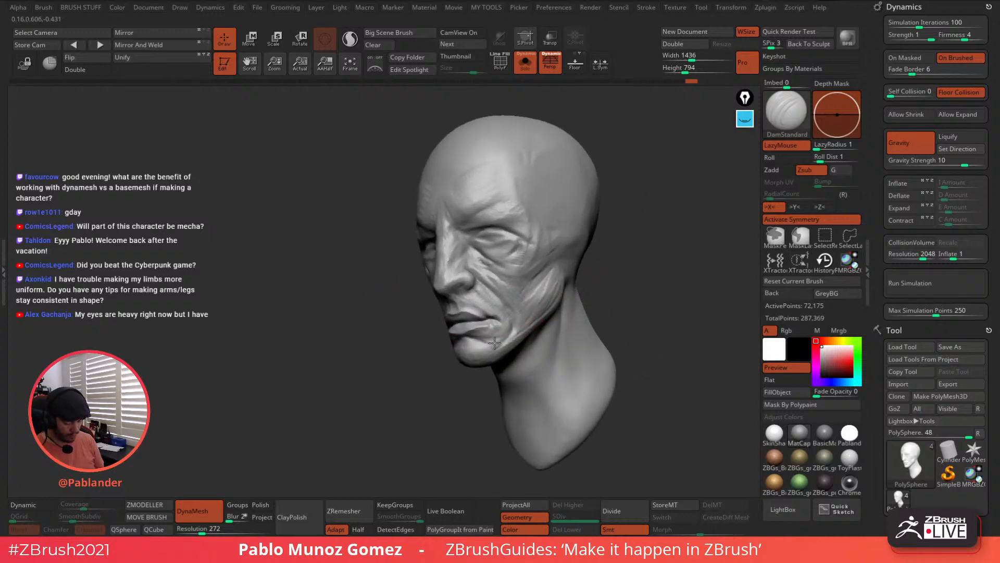
left_click_drag(515, 289, 519, 325)
Switch to the ClayBuildup brush and build up the cheek and the fold between nose and mouth
mouse_move(532, 295)
right_mouse_down()
mouse_move(557, 290)
mouse_move(513, 279)
mouse_move(482, 303)
mouse_move(503, 286)
mouse_move(480, 290)
right_mouse_up()
key("b")
key("c")
key("b")
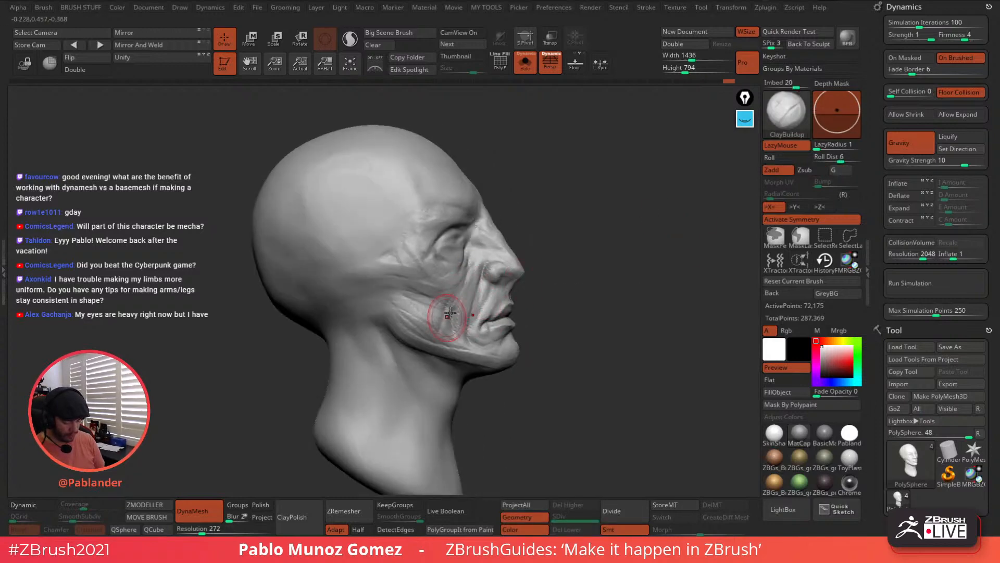
mouse_move(447, 347)
right_mouse_down()
mouse_move(516, 318)
mouse_move(542, 292)
mouse_move(539, 310)
mouse_move(543, 302)
right_mouse_up()
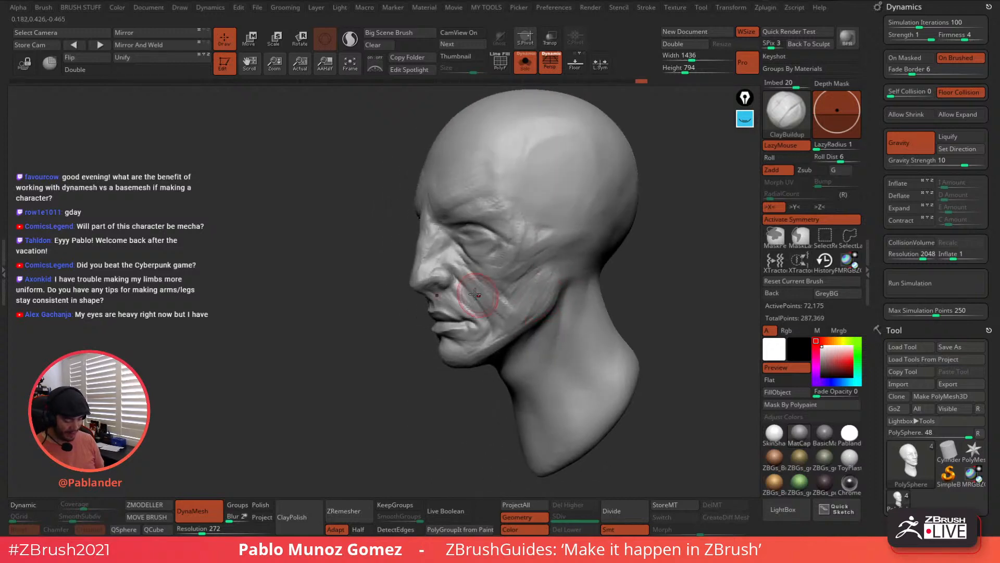
left_click_drag(474, 295, 493, 311)
mouse_move(519, 311)
right_mouse_down()
mouse_move(560, 314)
mouse_move(482, 304)
right_mouse_up()
Resize the ClayBuildup brush and add volume around the mouth corners and above the upper lip
key("space")
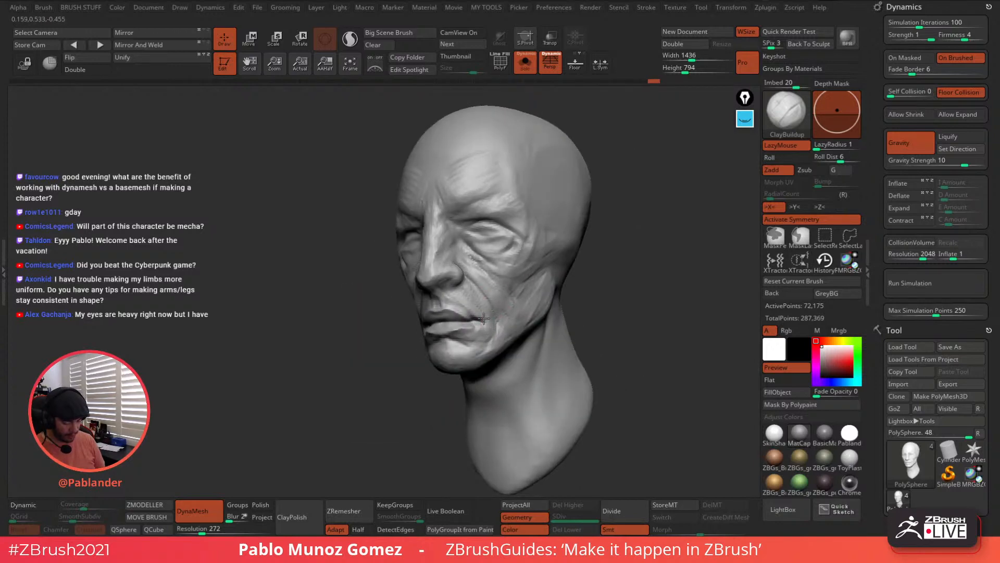
left_click_drag(487, 313, 490, 310)
right_click_drag(490, 309, 540, 302)
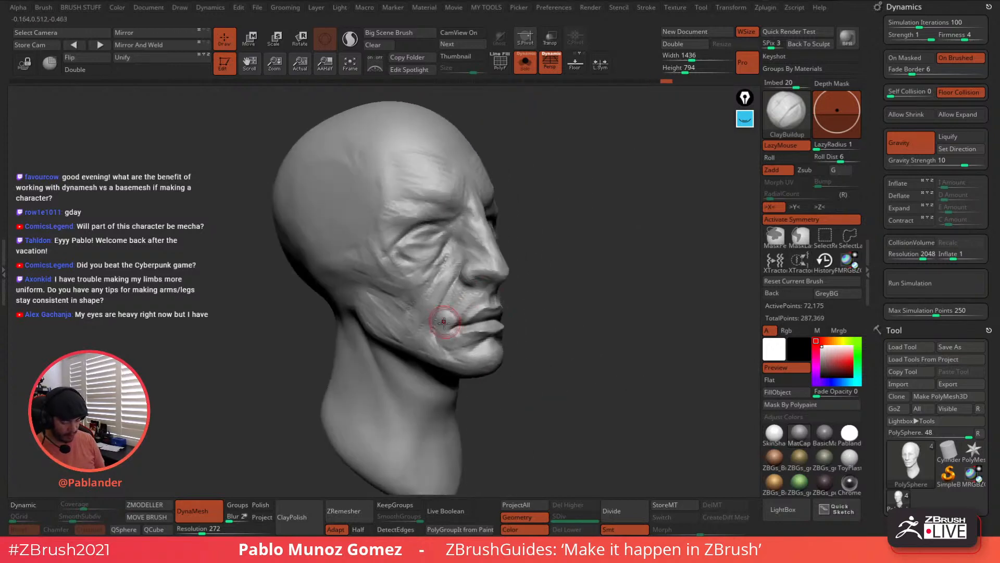
mouse_move(450, 305)
left_mouse_down()
mouse_move(452, 315)
mouse_move(454, 286)
mouse_move(452, 306)
mouse_move(467, 293)
left_mouse_up()
mouse_move(471, 300)
right_mouse_down("alt")
mouse_move(516, 255)
mouse_move(524, 266)
right_mouse_up("alt")
mouse_move(512, 277)
left_mouse_down()
mouse_move(532, 264)
mouse_move(512, 280)
mouse_move(516, 259)
mouse_move(498, 250)
left_mouse_up()
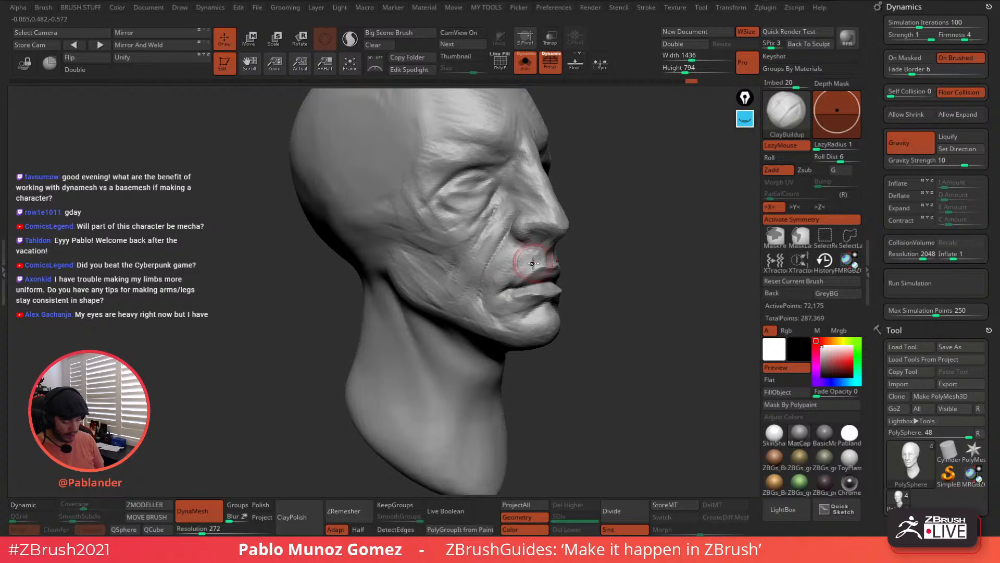
Build up the area beside the chin and the fold running from the nose to the mouth corner
right_click_drag(535, 264, 464, 272)
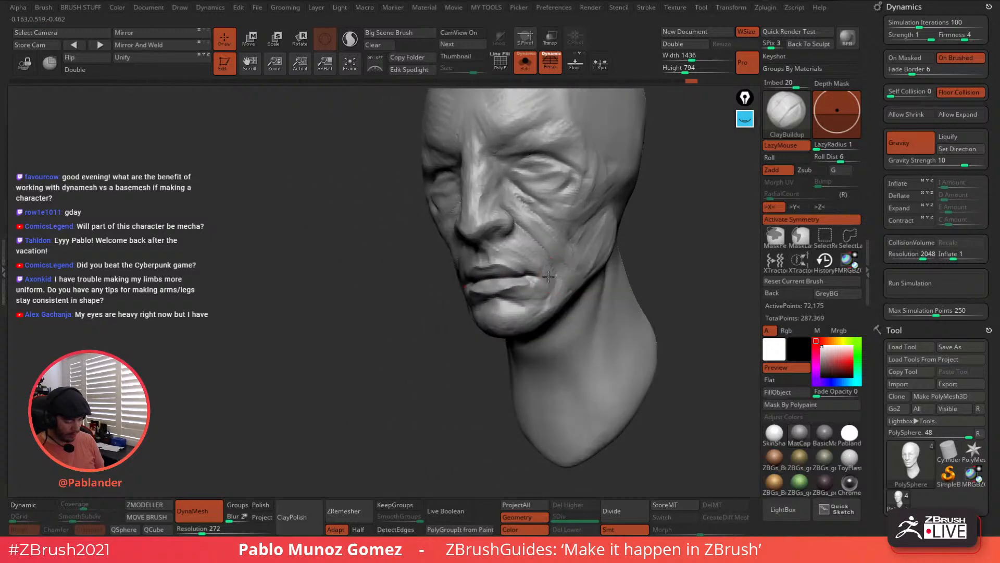
mouse_move(544, 275)
left_mouse_down()
mouse_move(510, 292)
mouse_move(528, 282)
mouse_move(519, 298)
mouse_move(536, 305)
mouse_move(516, 308)
left_mouse_up()
right_click_drag(563, 279, 526, 274)
mouse_move(521, 270)
left_mouse_down()
mouse_move(508, 242)
mouse_move(540, 280)
left_mouse_up()
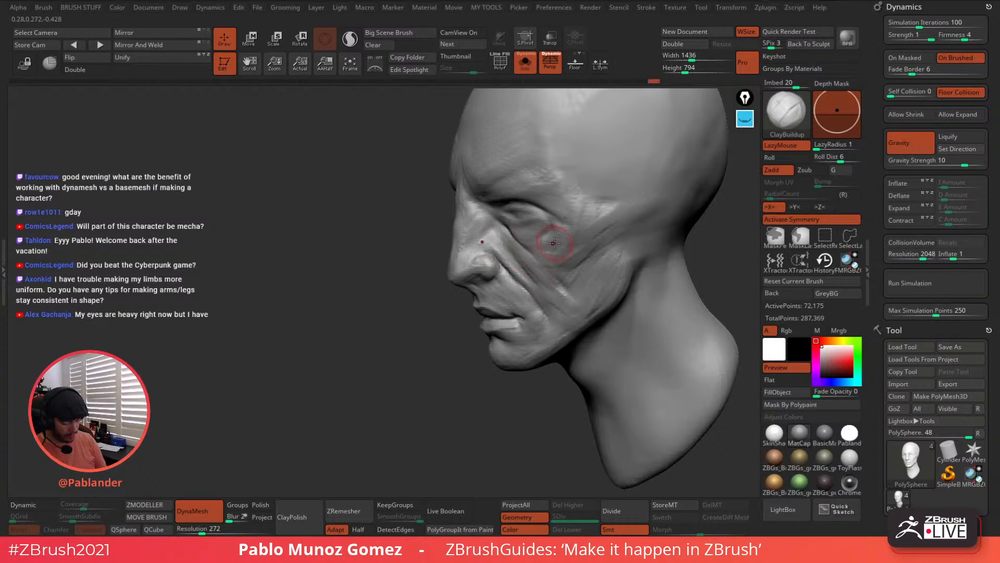
Smooth the cheek below the eye and refine the cheekbone and hollow cheek with clay strokes
right_click_drag(535, 256, 566, 243)
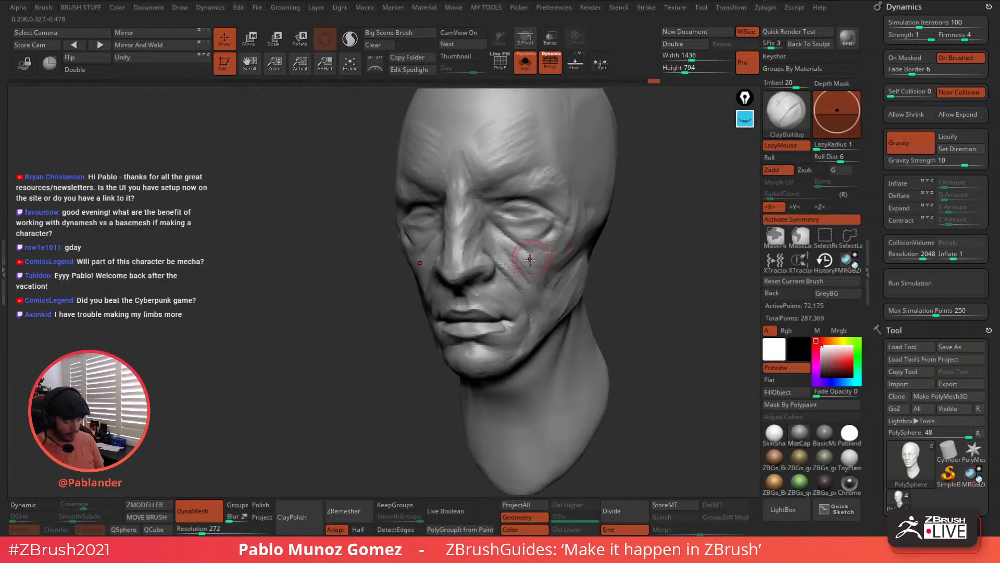
mouse_move(537, 257)
left_mouse_down("shift")
mouse_move(523, 249)
mouse_move(550, 255)
mouse_move(553, 241)
mouse_move(542, 280)
left_mouse_up("shift")
right_click_drag(553, 256, 566, 245)
mouse_move(566, 245)
left_mouse_down()
mouse_move(557, 263)
mouse_move(526, 267)
mouse_move(536, 259)
mouse_move(547, 282)
mouse_move(553, 249)
mouse_move(568, 247)
mouse_move(557, 271)
left_mouse_up()
right_click_drag(560, 265, 597, 247)
mouse_move(548, 279)
left_mouse_down()
mouse_move(554, 270)
mouse_move(560, 281)
left_mouse_up()
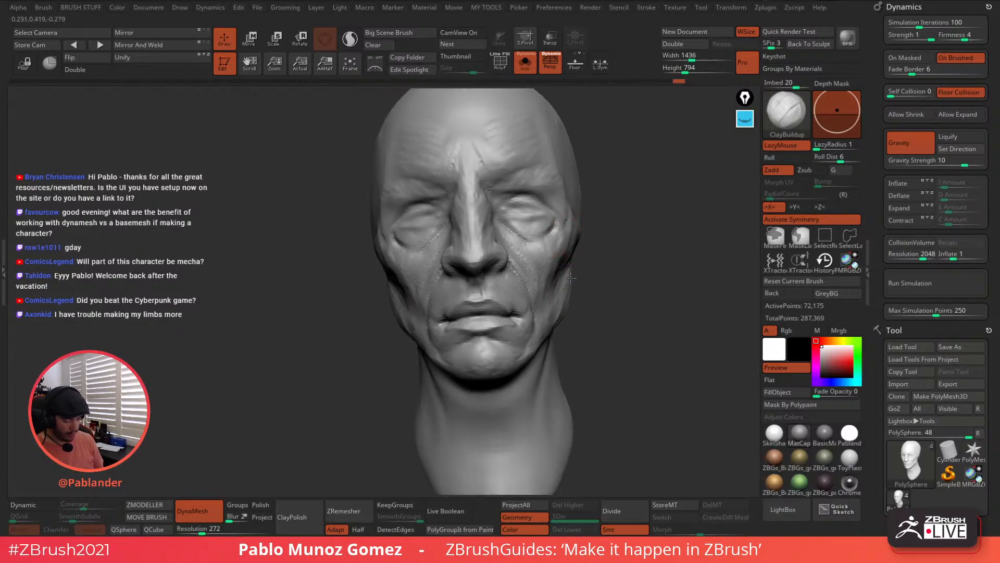
Smooth the transition from the jaw to the neck and the side of the face
mouse_move(568, 296)
right_mouse_down("alt")
mouse_move(571, 266)
mouse_move(522, 318)
right_mouse_up("alt")
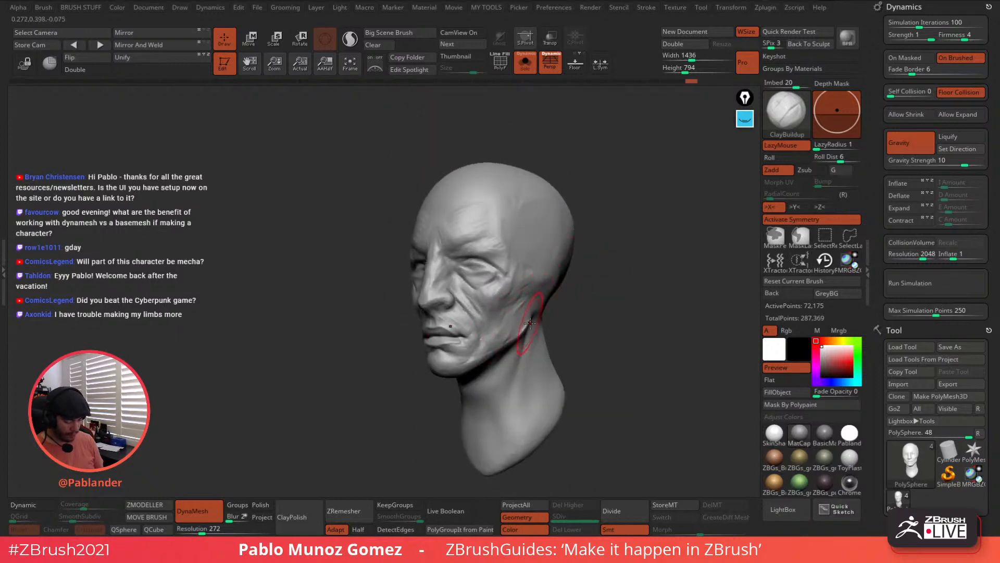
key("shift")
mouse_move(529, 323)
left_mouse_down("shift")
mouse_move(535, 299)
mouse_move(512, 285)
left_mouse_up("shift")
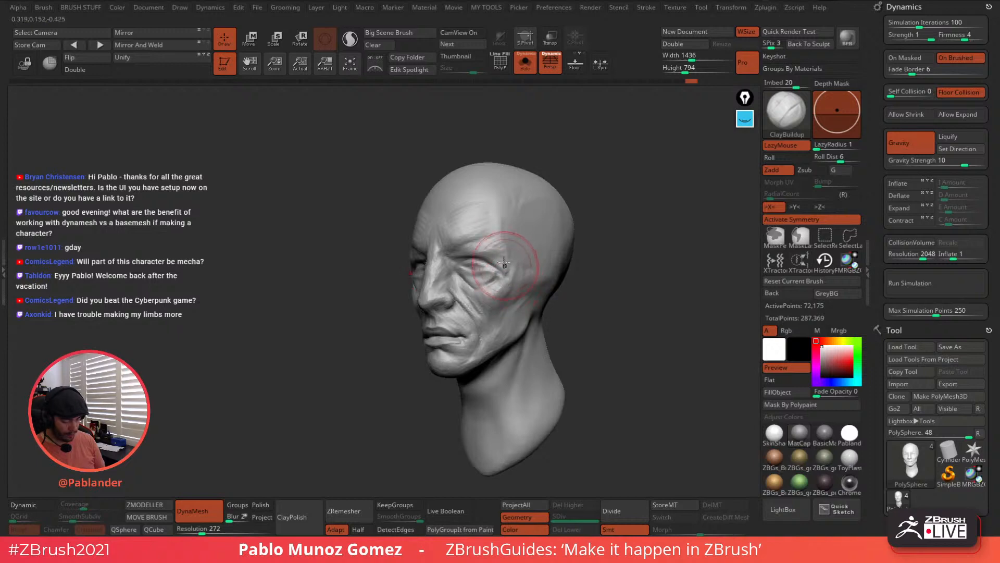
mouse_move(508, 265)
right_mouse_down("shift")
mouse_move(513, 275)
mouse_move(497, 270)
right_mouse_up("shift")
Switch to the Move brush and reshape the brow above the eyes and the bridge of the nose
key("space")
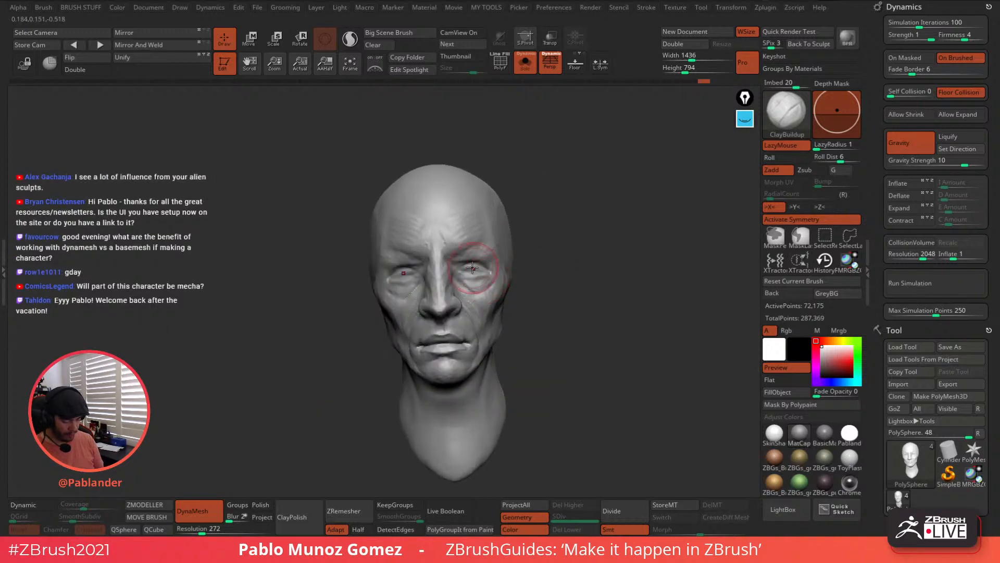
key("b")
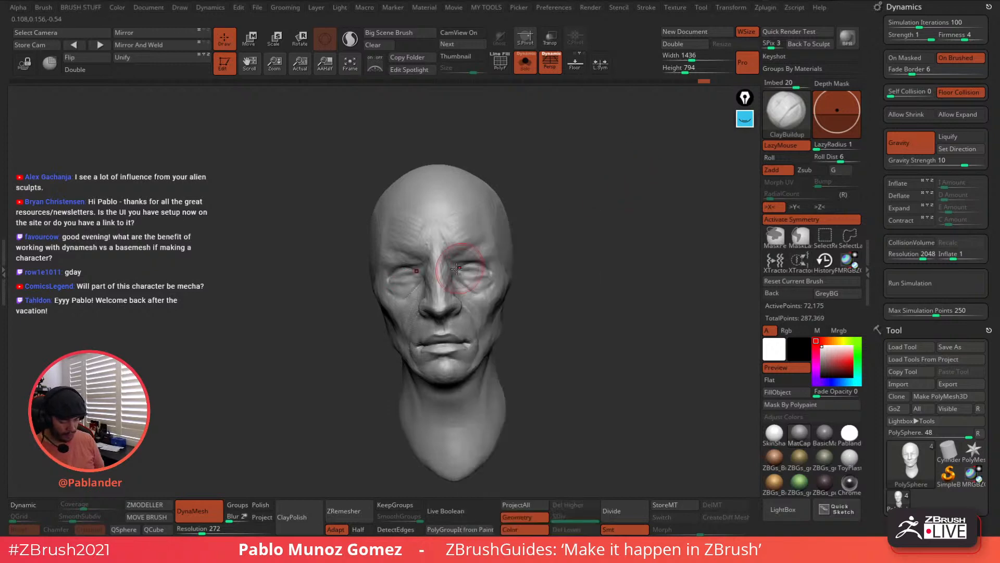
right_click_drag(452, 272, 449, 284)
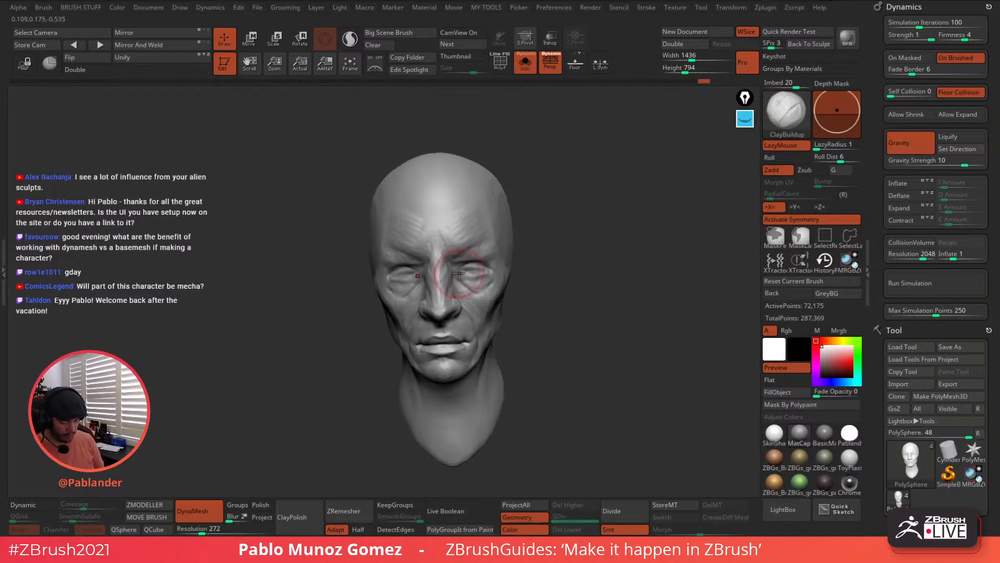
key("b")
key("m")
key("v")
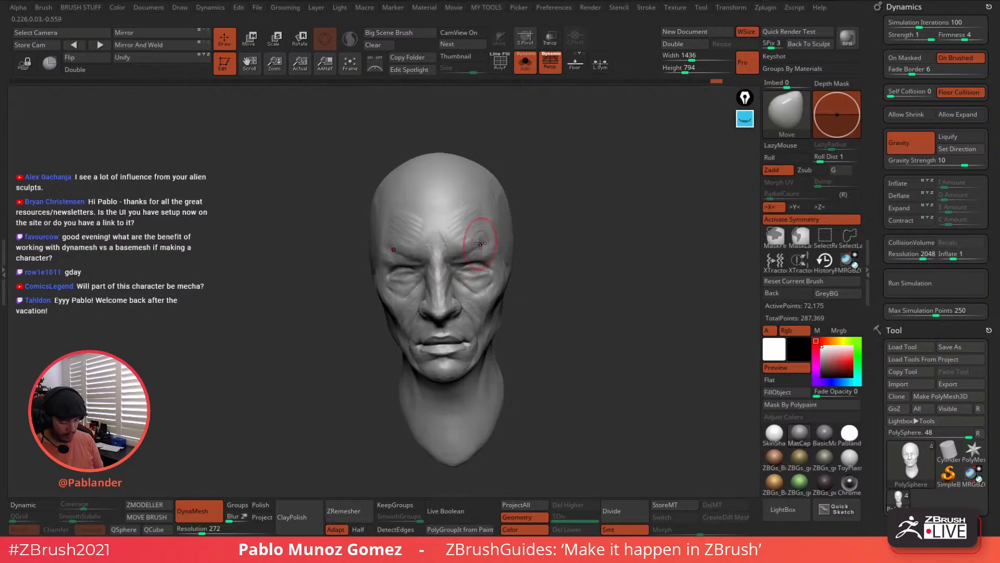
left_click_drag(492, 250, 495, 260)
mouse_move(508, 260)
right_mouse_down()
mouse_move(495, 268)
mouse_move(505, 252)
mouse_move(487, 242)
right_mouse_up()
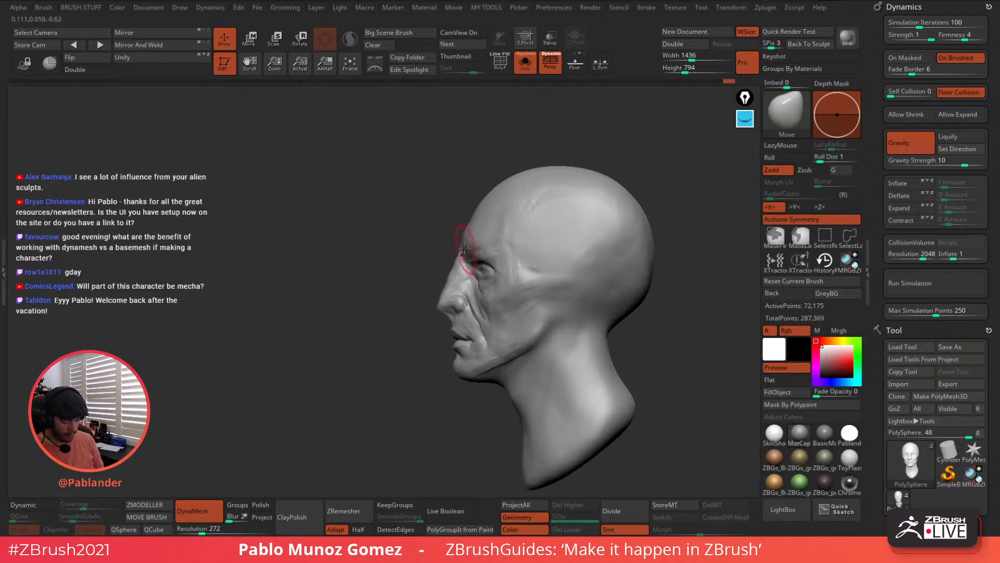
left_click_drag(454, 262, 461, 269)
Adjust the nose profile and the cheek beside the mouth with the Move brush
mouse_move(441, 303)
left_mouse_down()
mouse_move(460, 302)
mouse_move(455, 329)
left_mouse_up()
right_click_drag(455, 327, 472, 313)
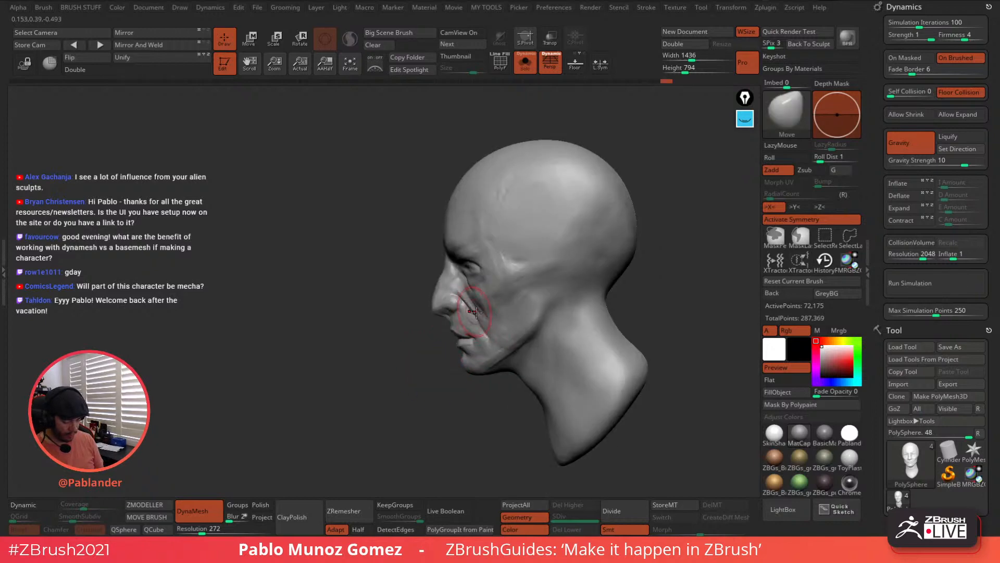
mouse_move(480, 315)
left_mouse_down()
mouse_move(473, 305)
mouse_move(485, 336)
left_mouse_up()
mouse_move(489, 313)
right_mouse_down()
mouse_move(519, 284)
mouse_move(562, 276)
right_mouse_up()
Resize the Move brush and adjust the silhouette of the skull and jaw in profile
right_click(470, 350)
mouse_move(513, 318)
right_mouse_down()
mouse_move(558, 280)
mouse_move(516, 314)
mouse_move(489, 308)
mouse_move(473, 337)
mouse_move(551, 277)
right_mouse_up()
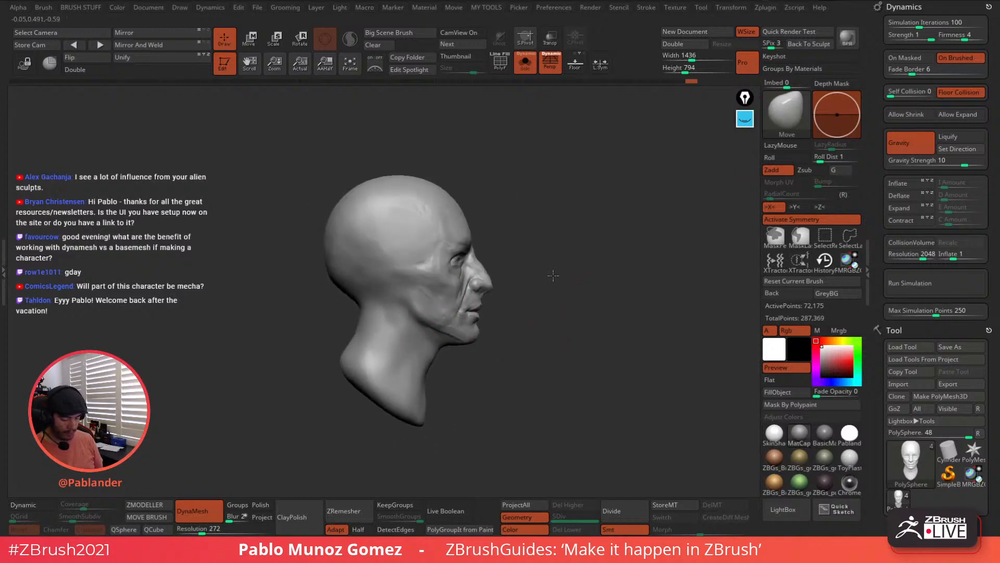
key("space")
left_click_drag(544, 280, 564, 279)
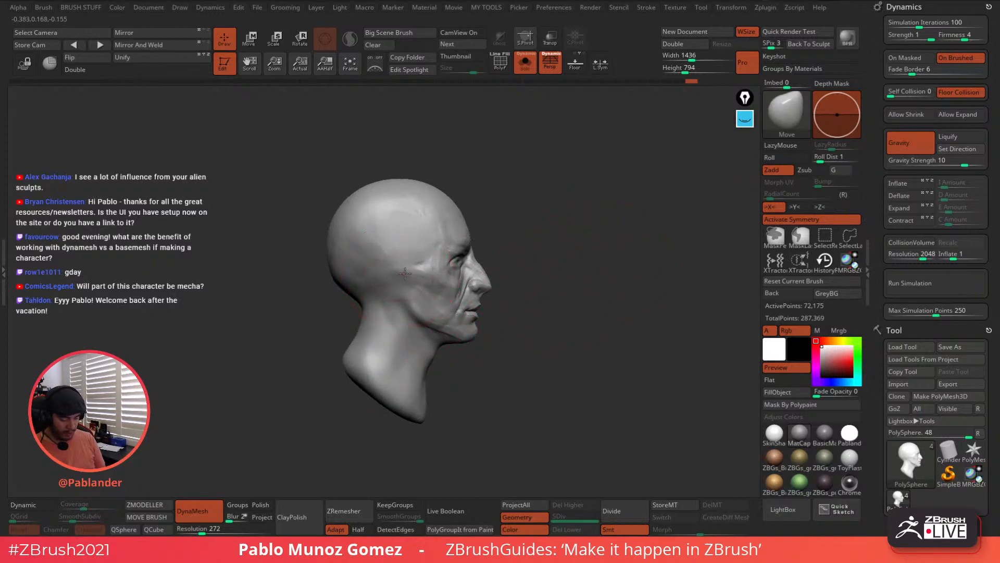
Turn off Solo mode to show the head together with the jacket and view the whole character
mouse_move(583, 249)
left_mouse_down()
mouse_move(551, 252)
mouse_move(583, 251)
mouse_move(516, 221)
left_mouse_up()
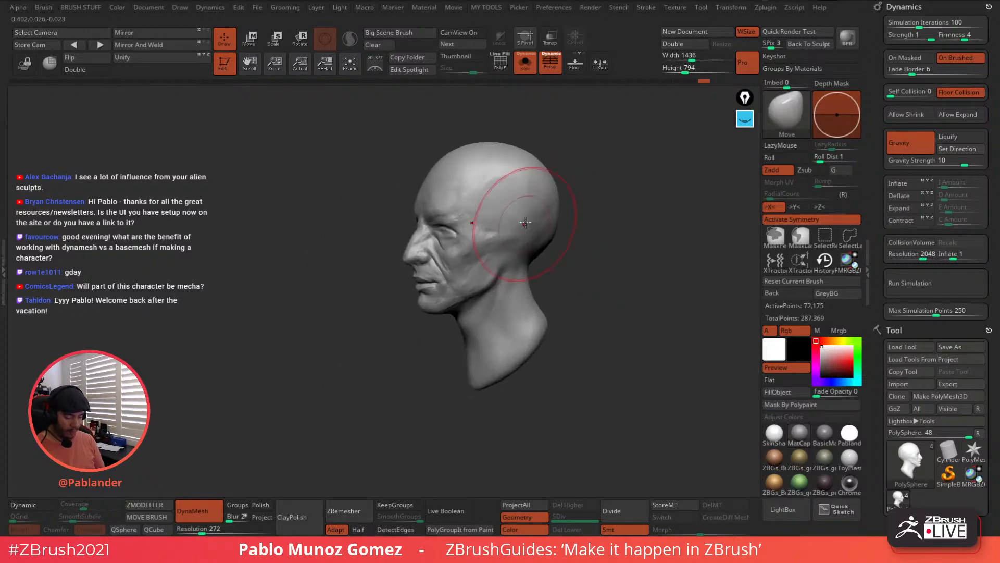
mouse_move(601, 257)
left_mouse_down()
mouse_move(641, 266)
mouse_move(593, 278)
mouse_move(572, 258)
mouse_move(543, 260)
mouse_move(541, 230)
mouse_move(595, 274)
left_mouse_up()
left_click(526, 66)
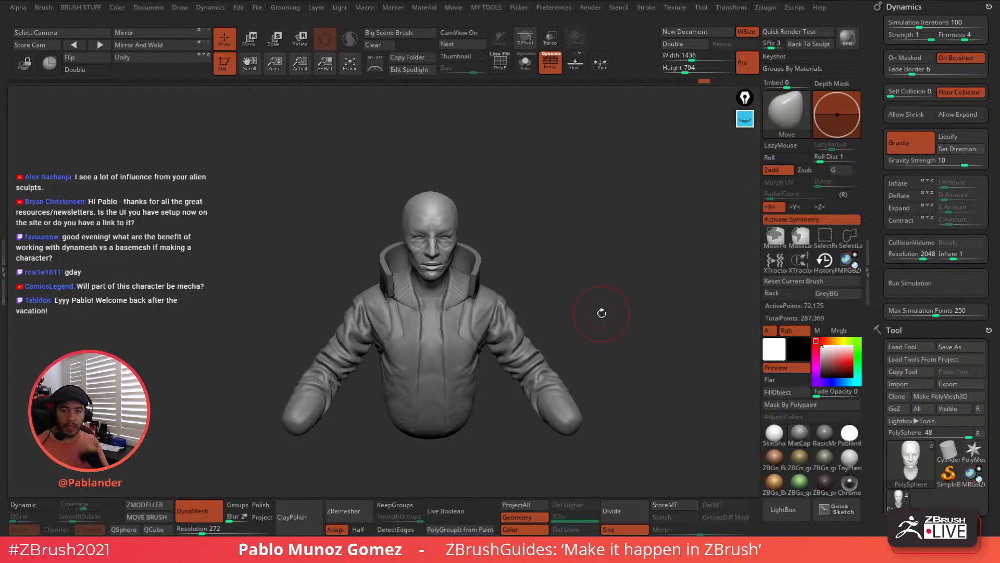
Collapse the Dynamics settings, expand the subtool list and set its visible count to 7
left_click_drag(598, 318, 587, 306)
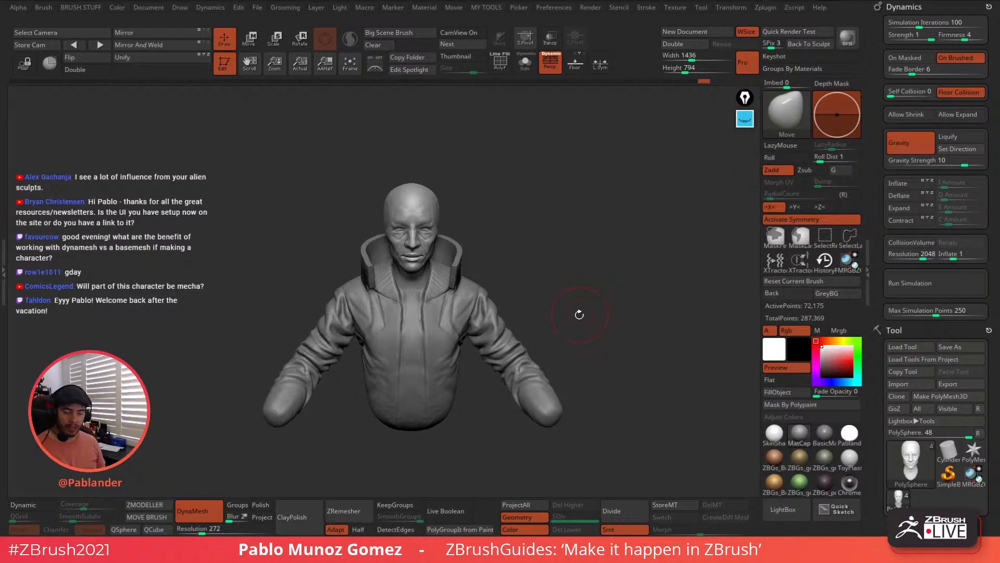
mouse_move(579, 314)
left_mouse_down()
mouse_move(592, 332)
mouse_move(589, 319)
left_mouse_up()
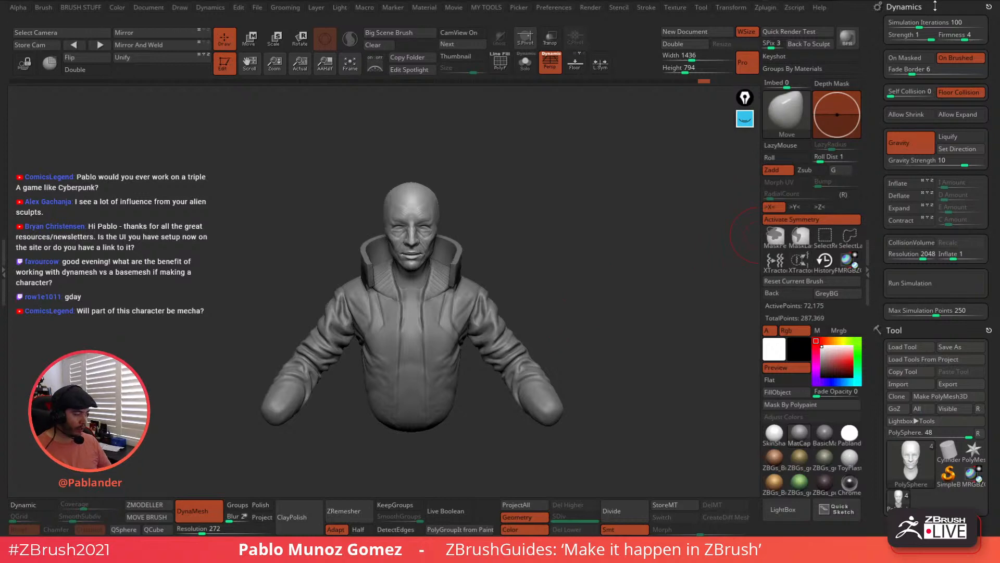
left_click(916, 6)
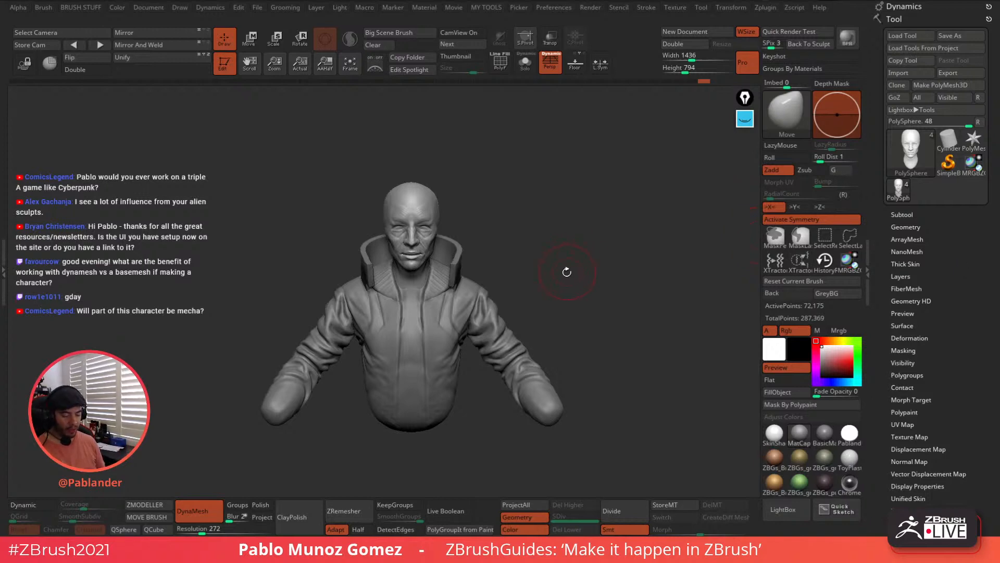
left_click_drag(578, 267, 568, 290, "alt")
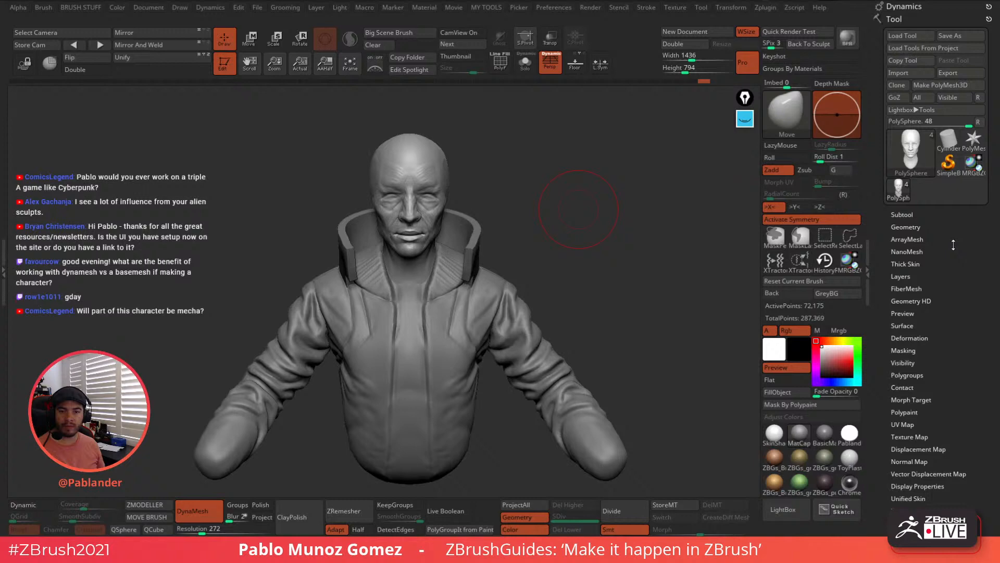
mouse_move(614, 251)
left_mouse_down()
mouse_move(614, 286)
mouse_move(620, 275)
left_mouse_up()
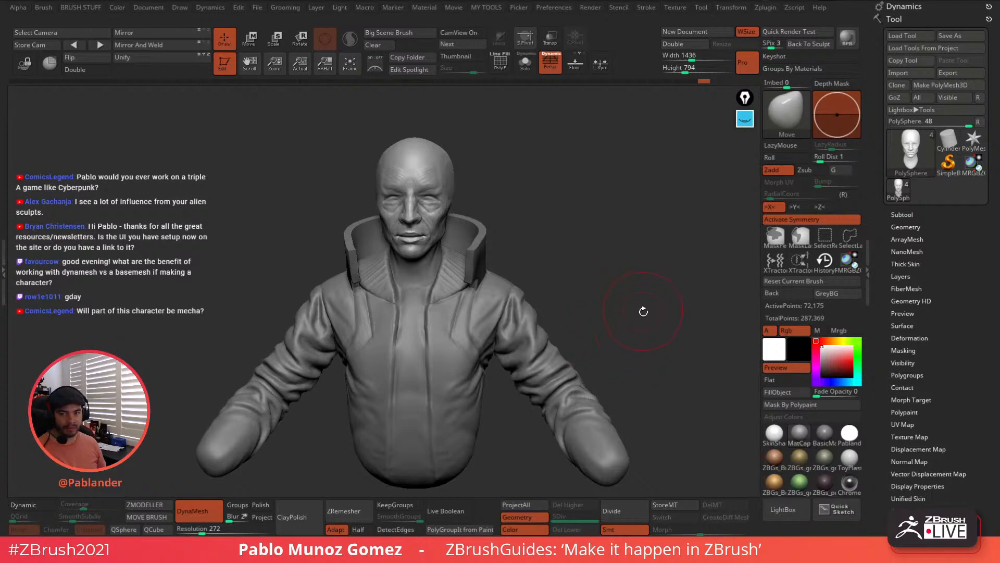
left_click(928, 214)
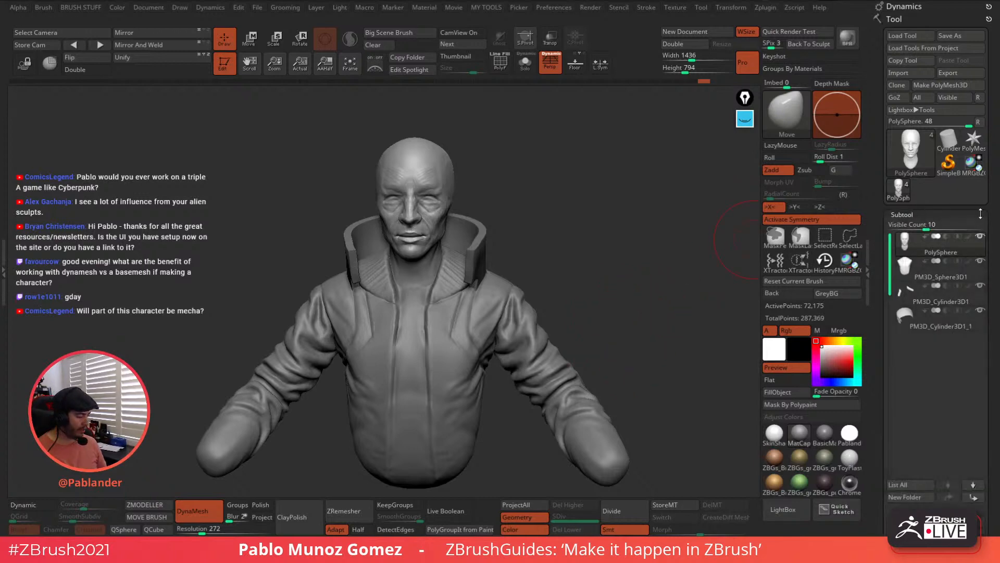
scroll(928, 208, "down", 1)
left_click_drag(930, 205, 913, 206)
left_click_drag(877, 248, 877, 239)
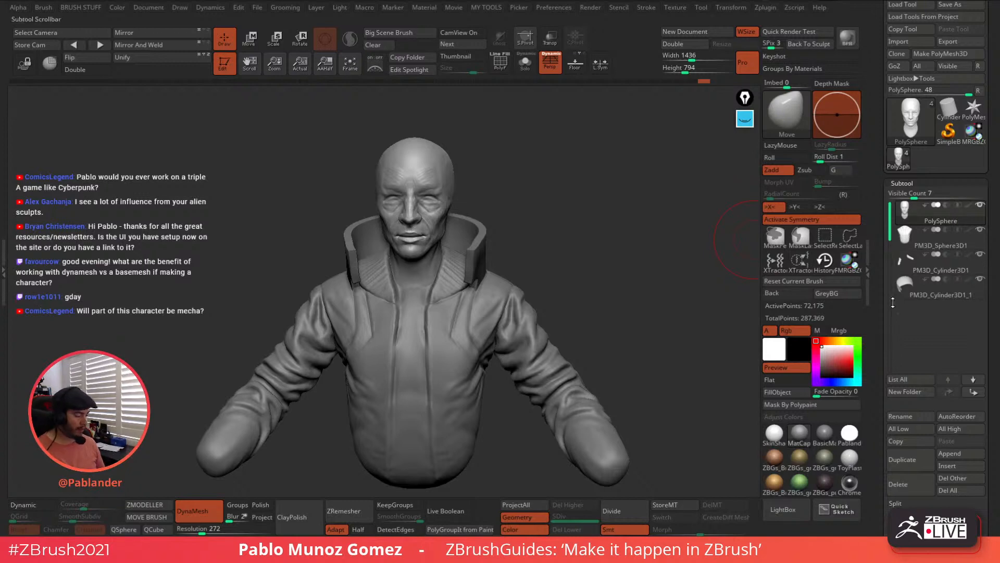
Select the head subtool and append a Cylinder3D primitive to the character
scroll(878, 261, "down", 1)
scroll(878, 301, "down", 1)
scroll(878, 301, "down", 1)
left_click(938, 194)
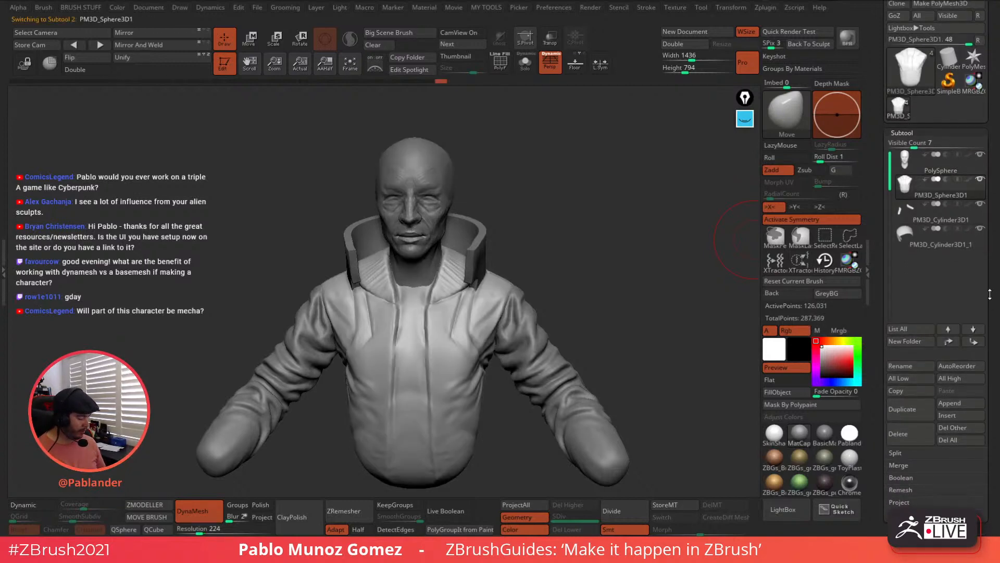
left_click(964, 167)
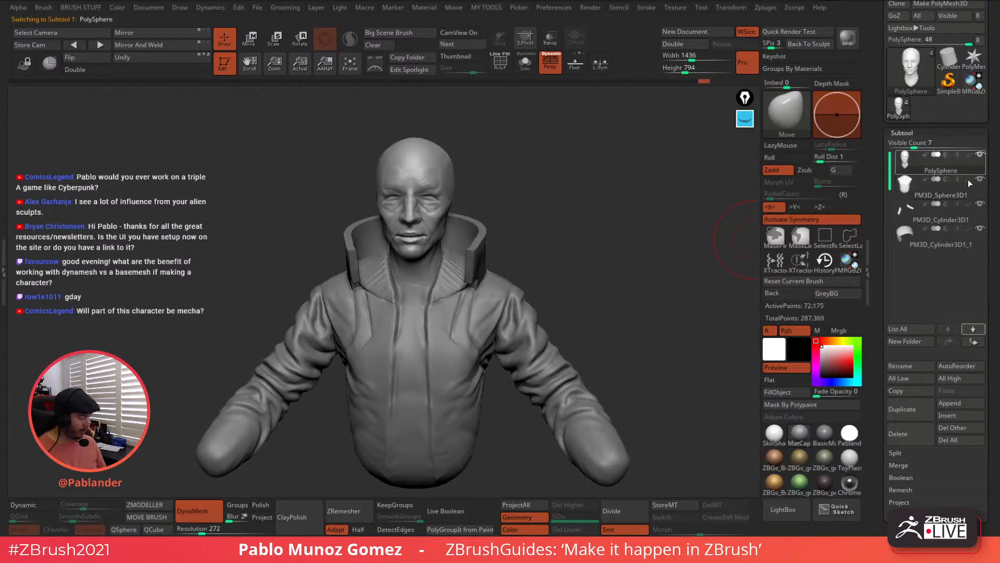
left_click(968, 402)
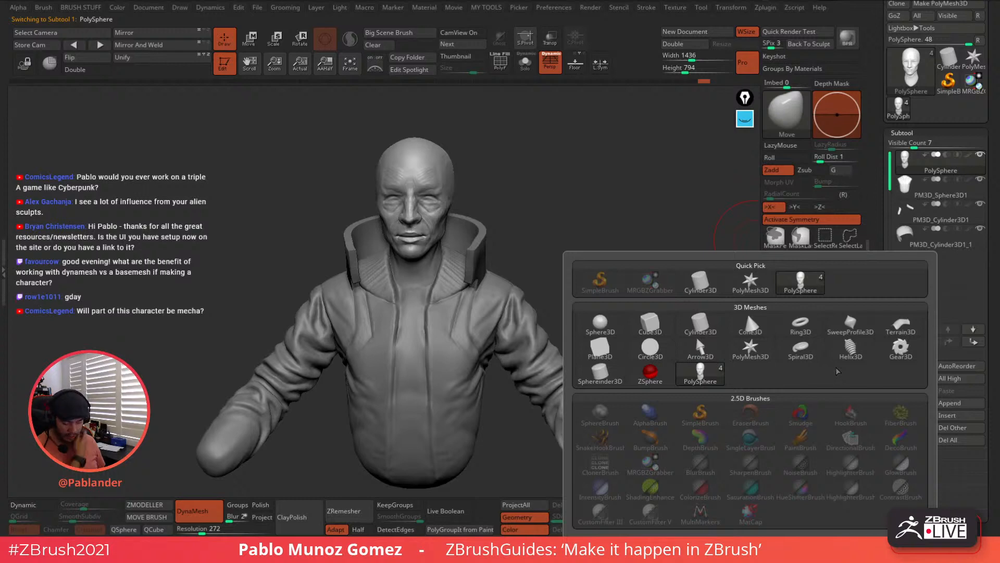
left_click(700, 327)
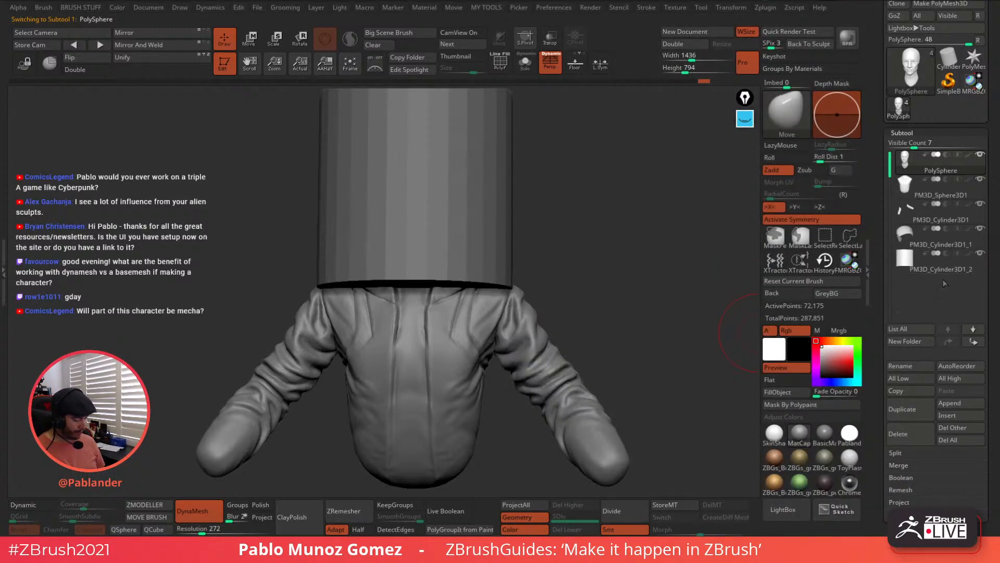
Switch to the Move gizmo, select the new cylinder and place it first in the subtool list
left_click_drag(641, 301, 618, 292, "alt")
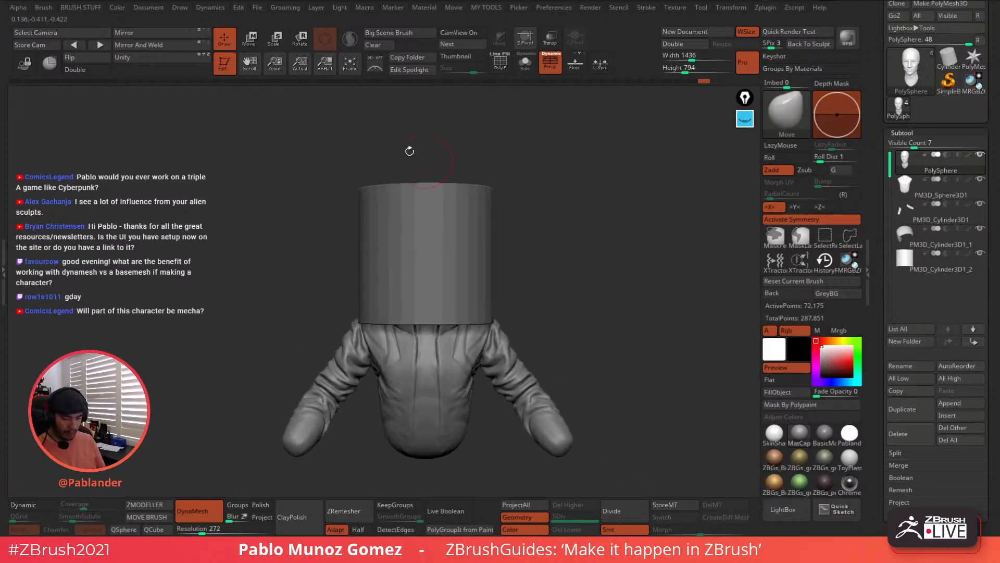
left_click(250, 40)
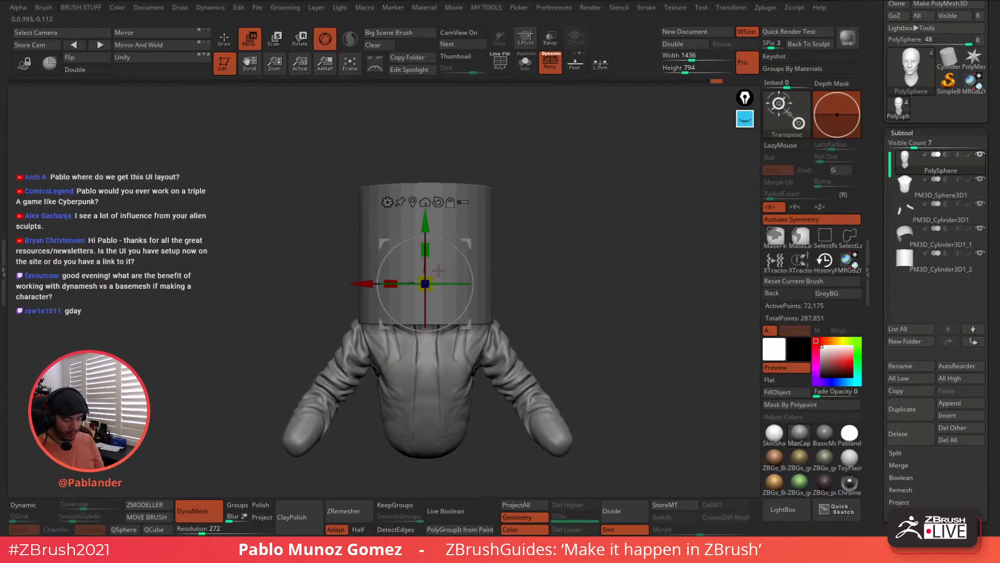
left_click(527, 69)
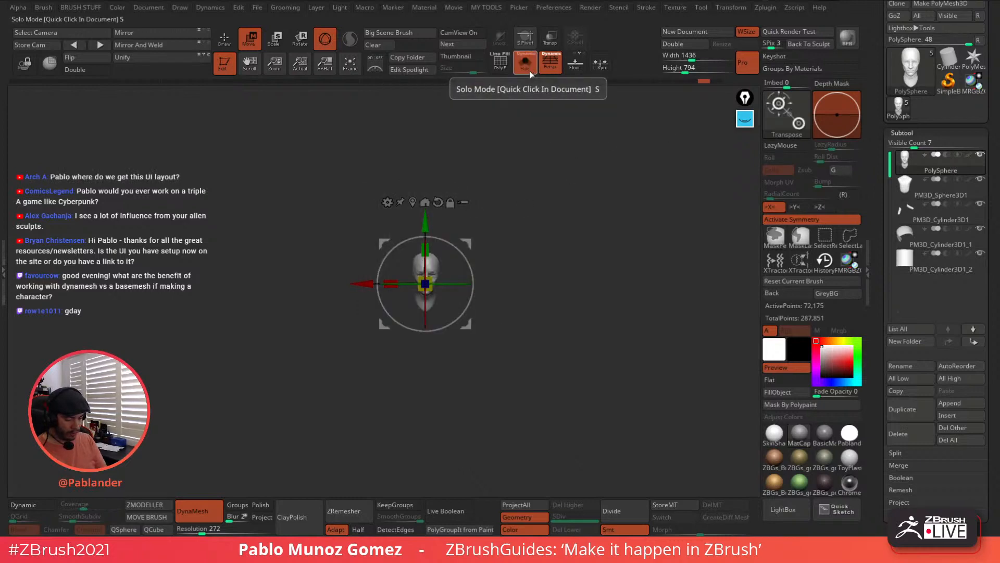
left_click(527, 69)
left_click(981, 181)
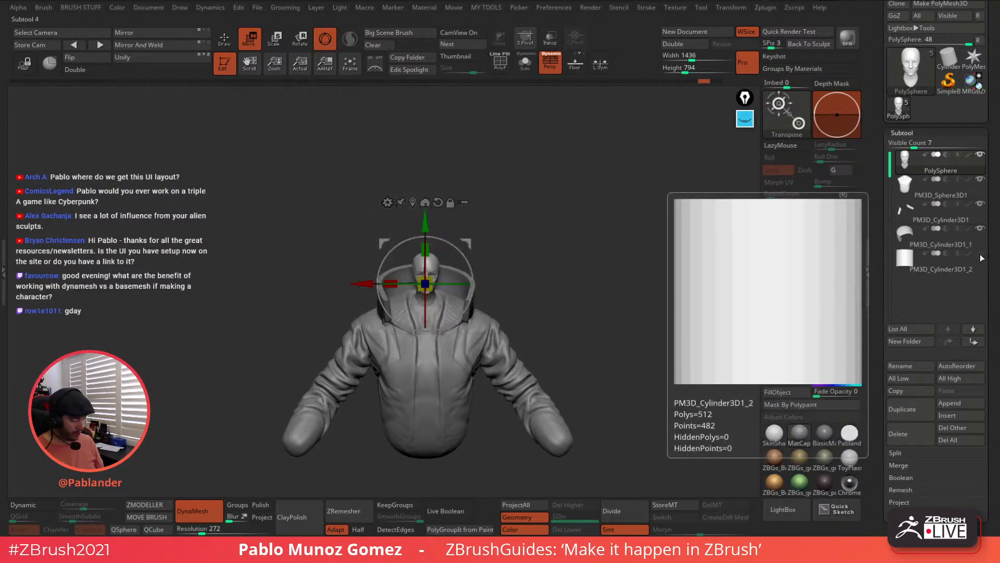
left_click(974, 239)
left_click(983, 255)
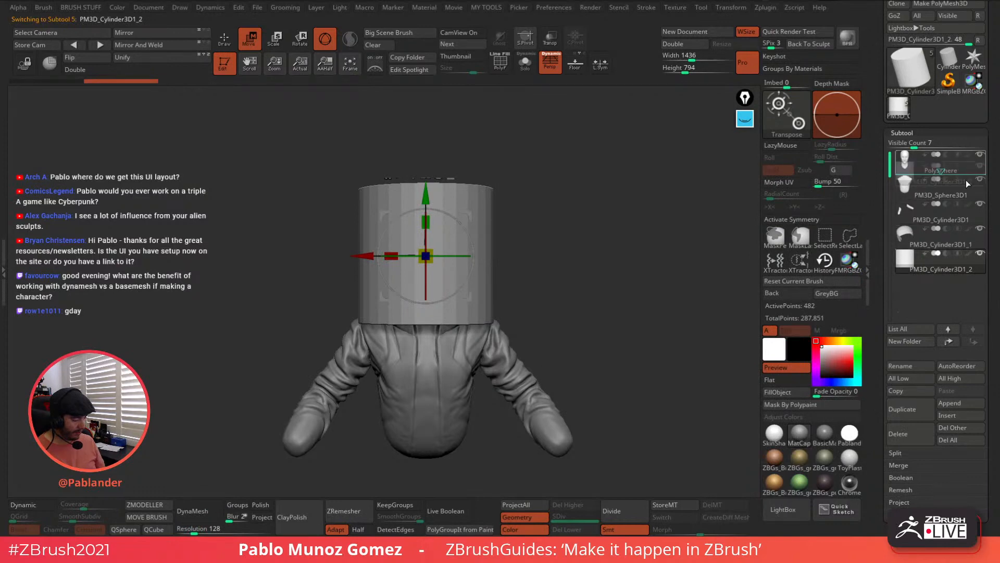
left_click_drag(966, 171, 967, 161)
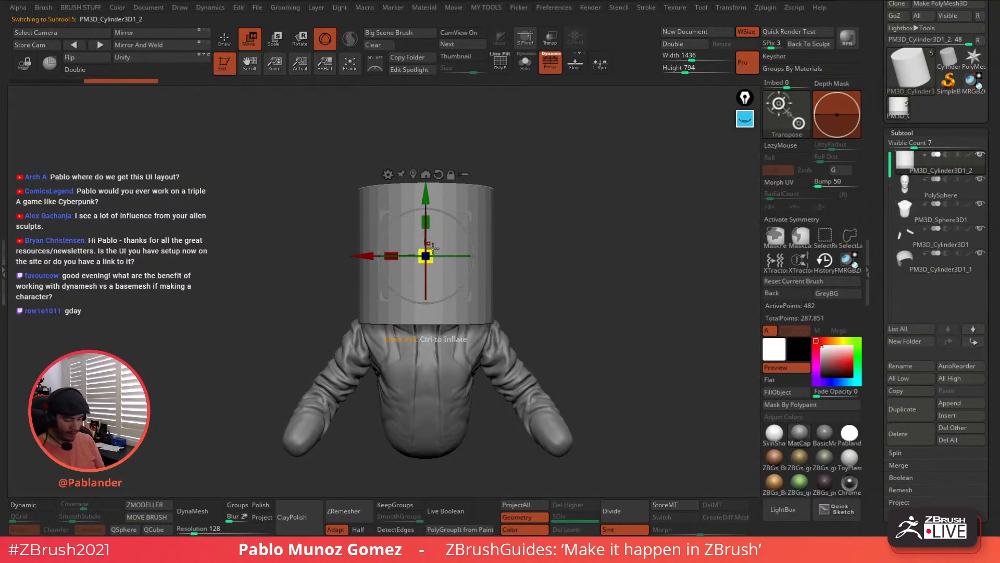
Scale the cylinder down uniformly to roughly the head's size and hide the jacket and collar subtools
left_click_drag(428, 252, 426, 280)
left_click_drag(530, 216, 554, 230, "alt")
left_click(980, 203)
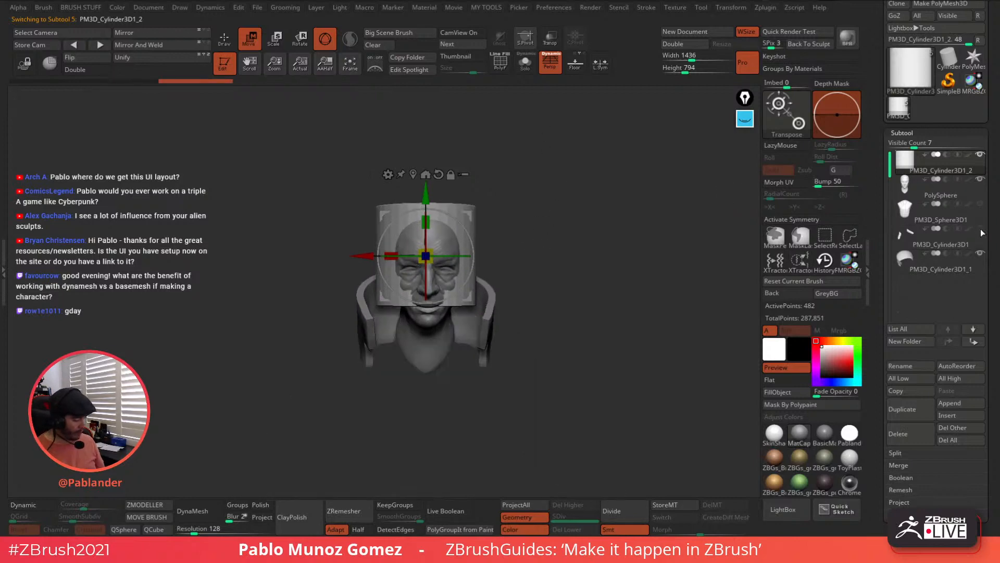
left_click(980, 254)
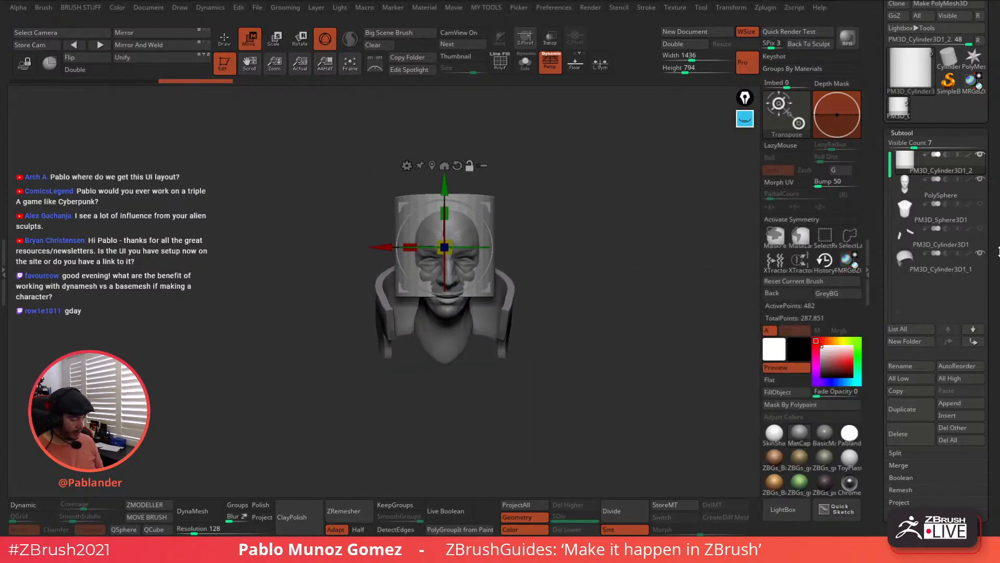
Position the cylinder over the face in profile view and tilt it to follow the head
left_click_drag(542, 236, 547, 251, "alt")
left_click_drag(547, 251, 572, 240)
left_click_drag(410, 243, 411, 249)
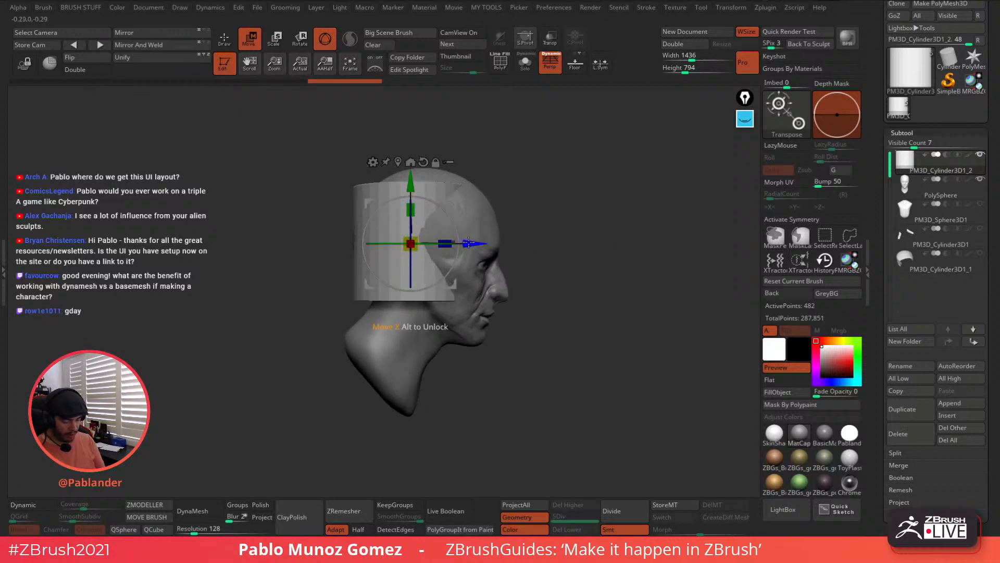
left_click_drag(470, 242, 494, 245)
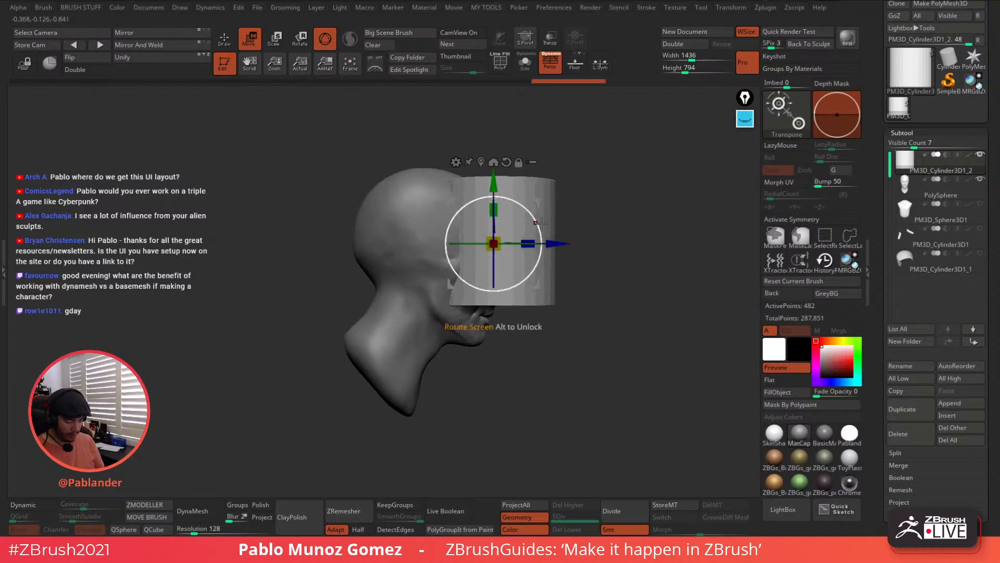
left_click_drag(536, 226, 541, 241)
left_click_drag(533, 204, 491, 210)
Turn on transparency and fine-tune the cylinder's tilt and overall scale around the head
left_click(550, 38)
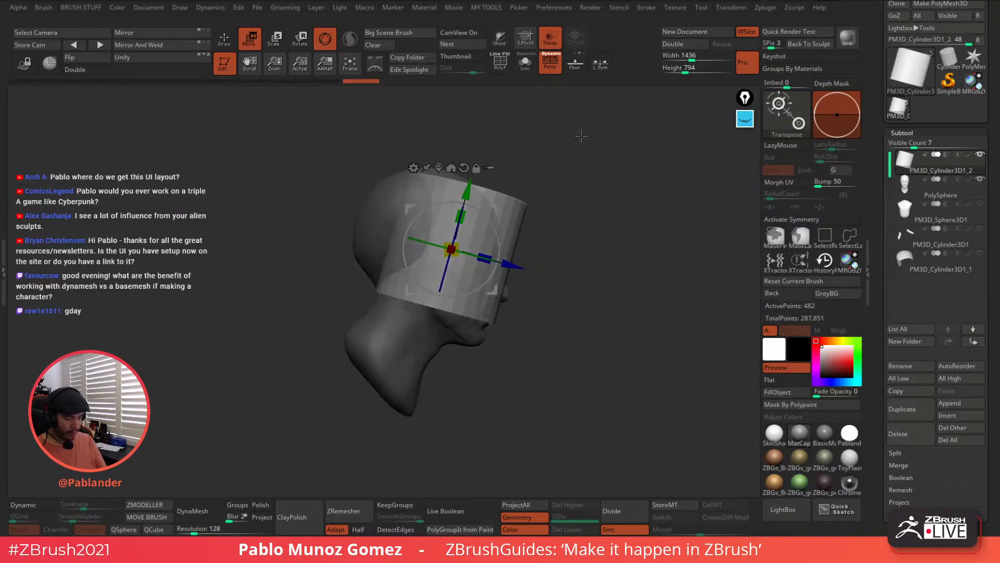
right_click_drag(579, 177, 565, 232, "ctrl")
left_click_drag(499, 232, 497, 224)
right_click_drag(598, 196, 566, 204)
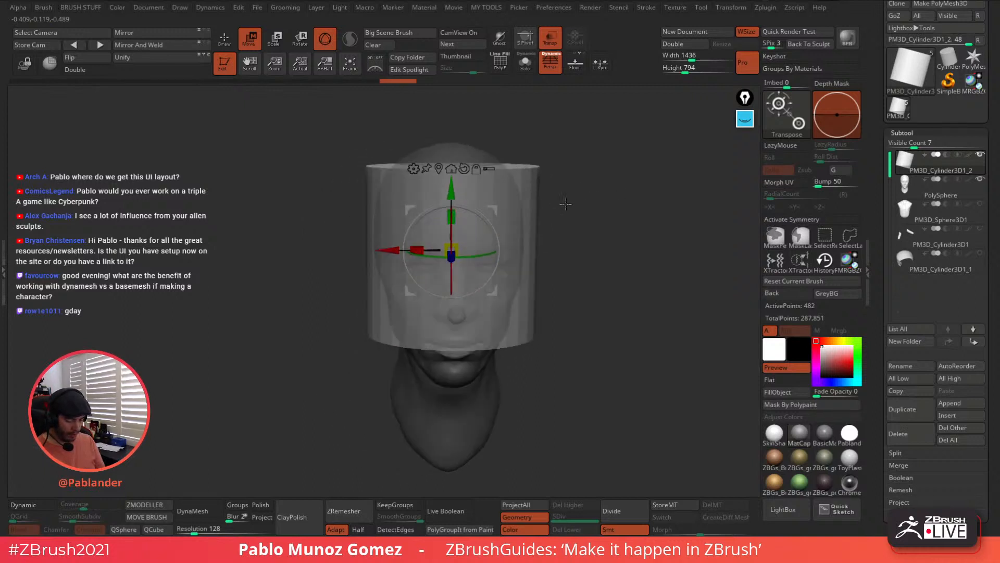
left_click_drag(452, 247, 450, 252)
right_click_drag(589, 227, 592, 287)
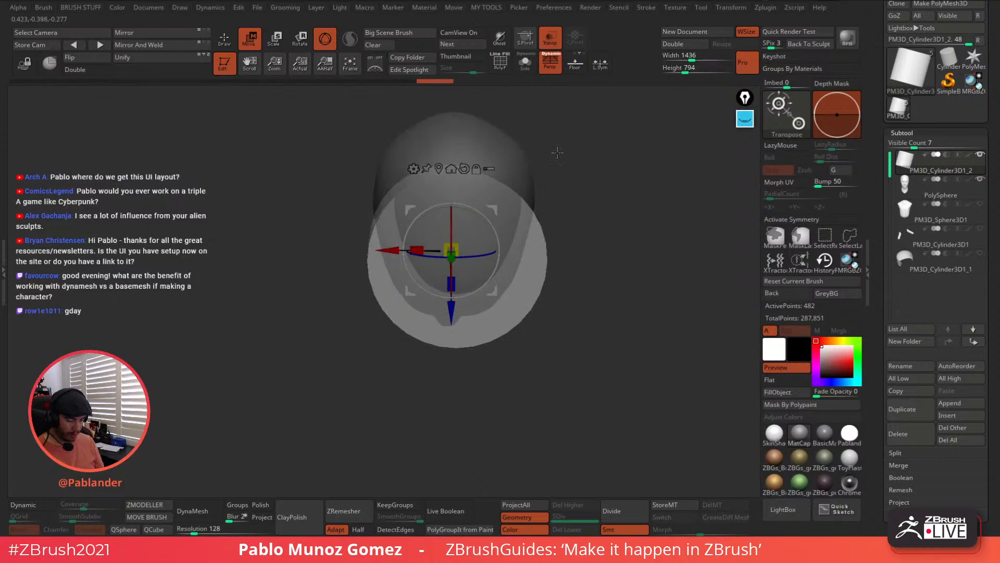
Turn off perspective and nudge the cylinder back toward the face, then slightly in profile, to fit the head
left_click(550, 66)
right_click_drag(553, 107, 550, 149, "alt")
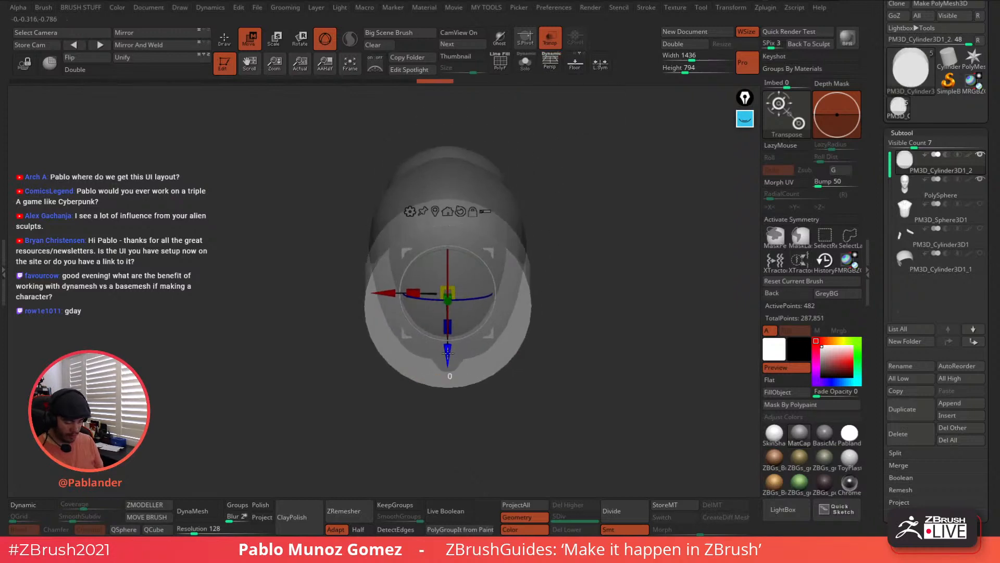
left_click_drag(448, 353, 447, 345)
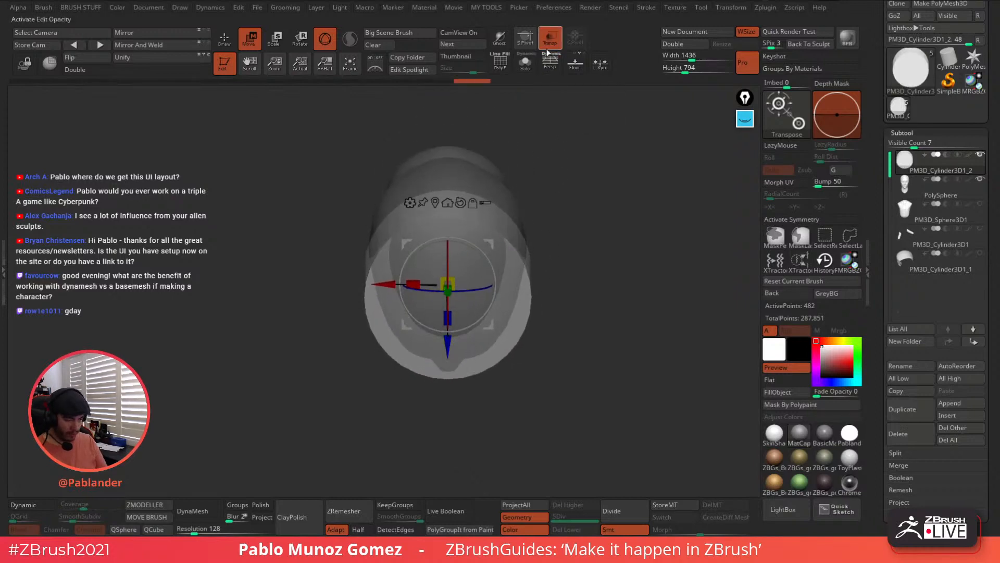
right_click_drag(520, 300, 520, 233)
right_click_drag(522, 364, 528, 232, "alt")
right_click_drag(529, 232, 571, 259)
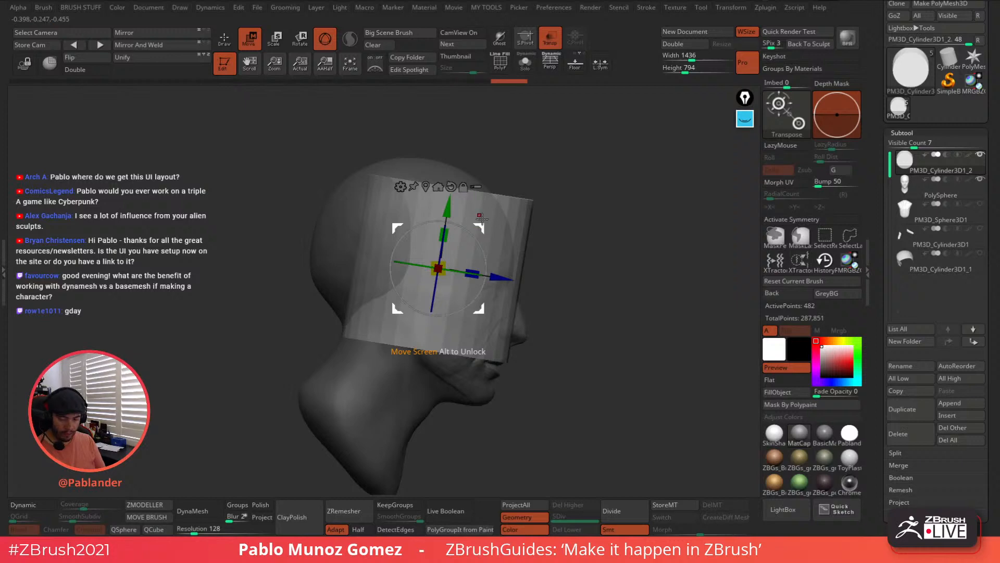
left_click_drag(482, 225, 482, 223)
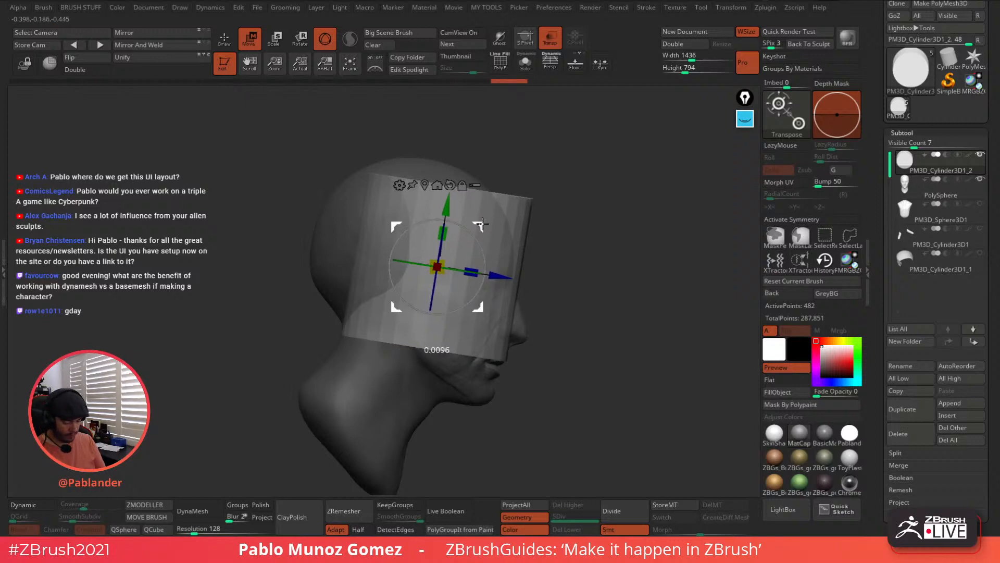
left_click_drag(619, 192, 553, 204)
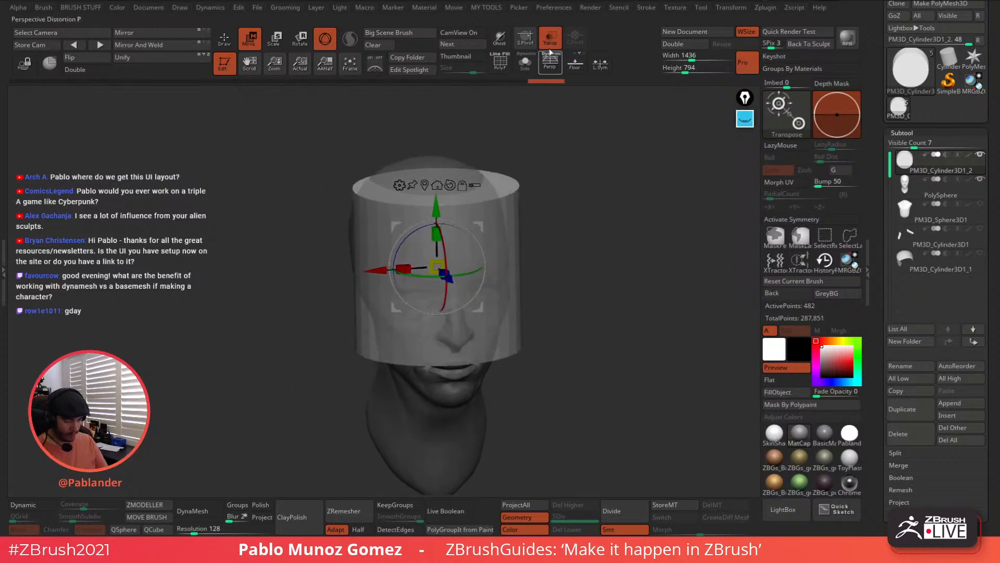
Return to Draw mode with transparency off and display the cylinder's polyframe
key("q")
key("ctrl+shift+t")
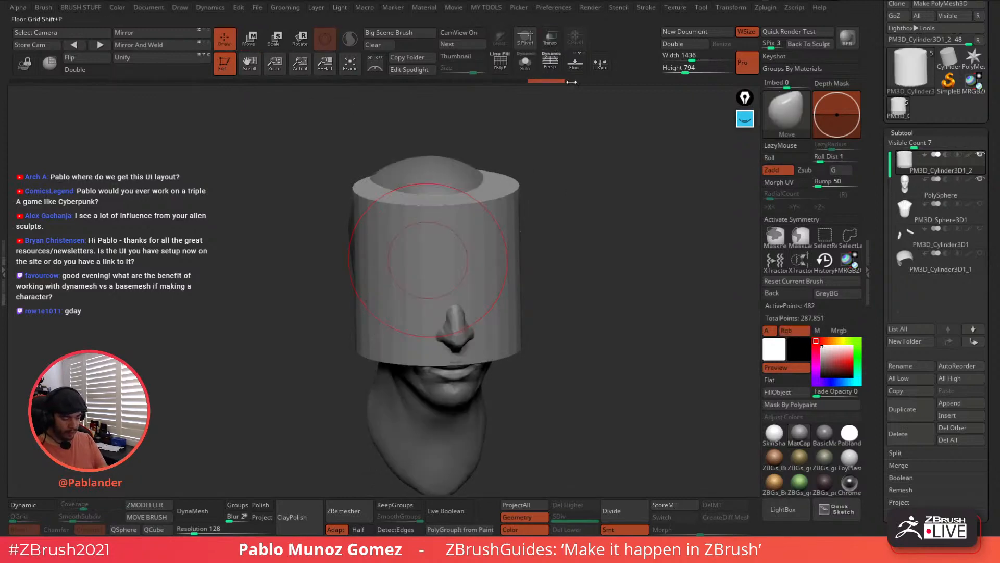
mouse_move(594, 248)
left_mouse_down()
mouse_move(564, 245)
mouse_move(605, 241)
mouse_move(596, 249)
mouse_move(615, 261)
left_mouse_up()
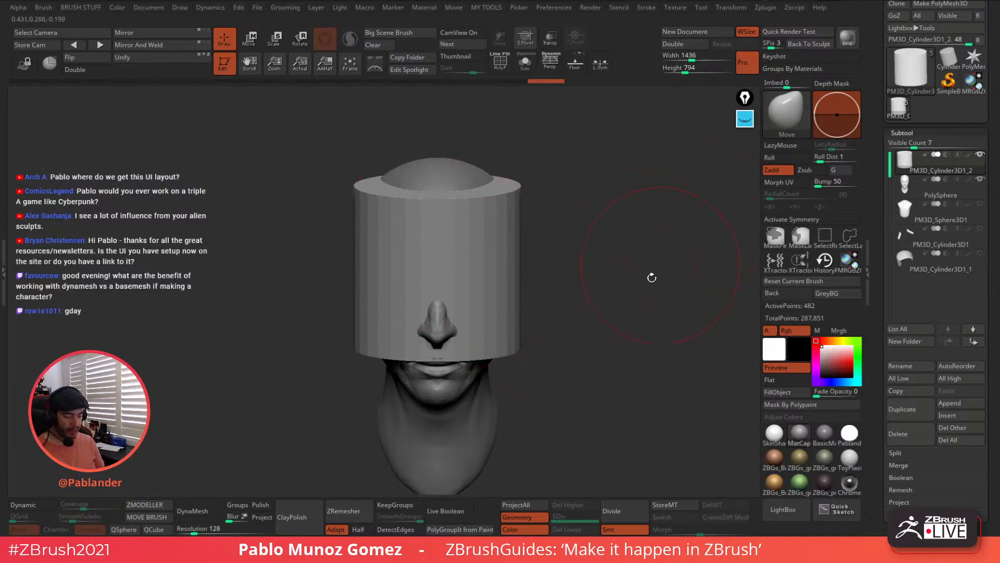
left_click(500, 62)
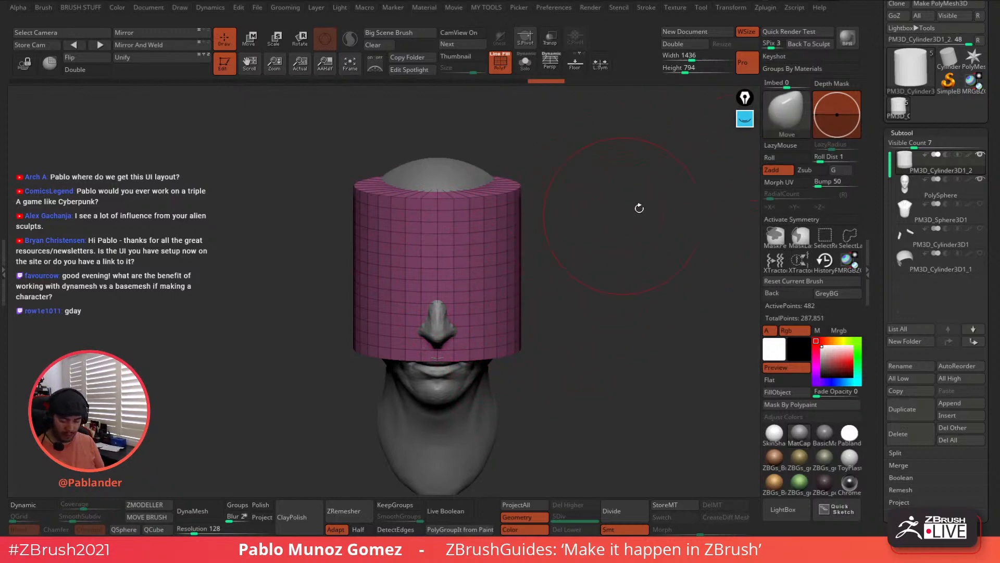
Switch to the ZModeler brush and set its point action to Slice Mesh
left_click(788, 112)
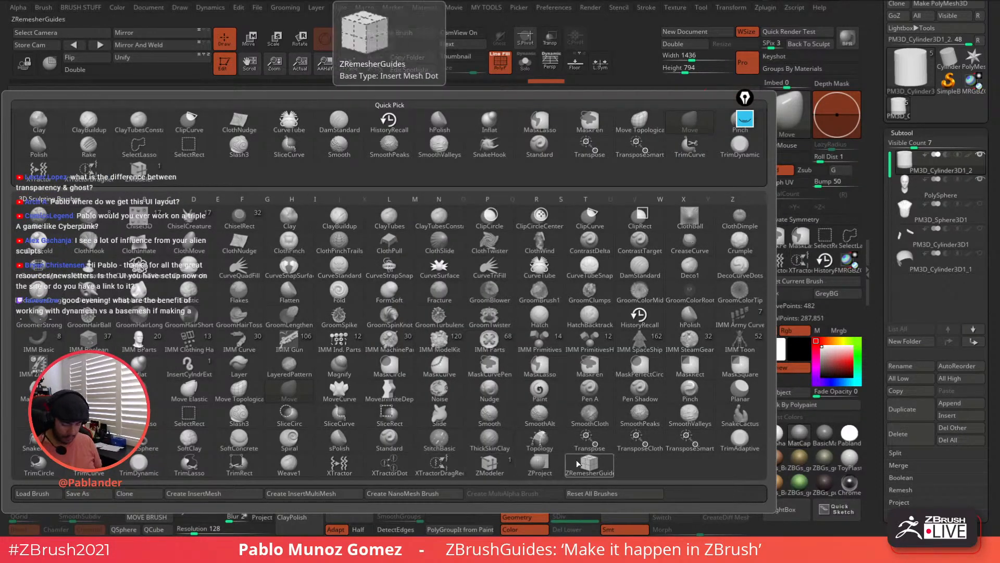
left_click(489, 465)
key("space")
mouse_move(587, 245)
left_mouse_down()
mouse_move(567, 245)
mouse_move(557, 284)
left_mouse_up()
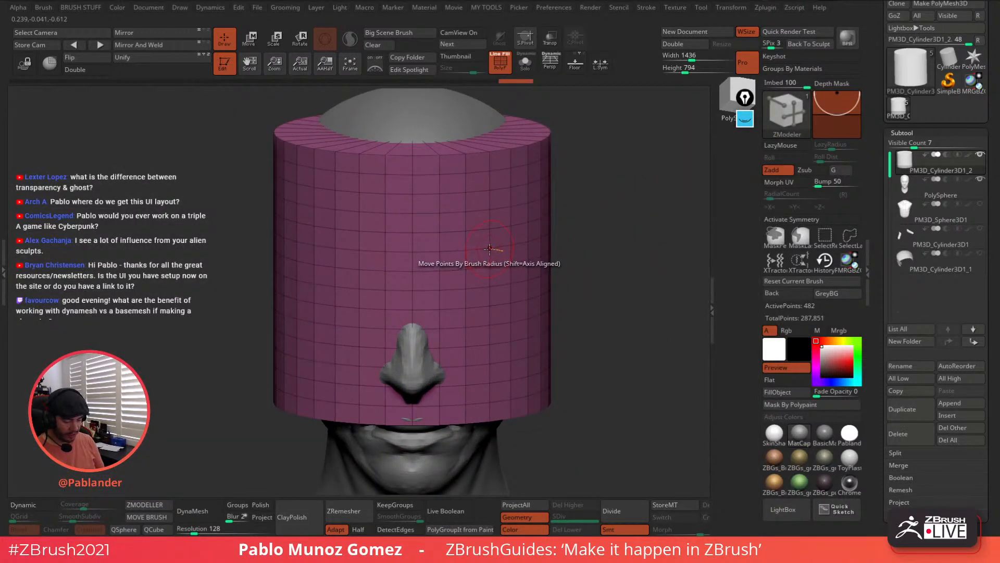
key("space")
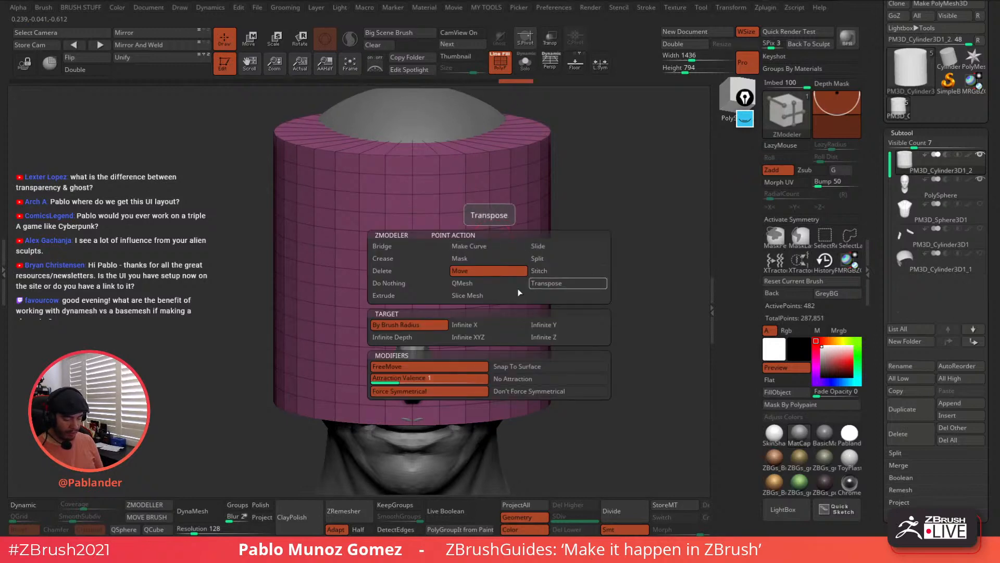
left_click(488, 296)
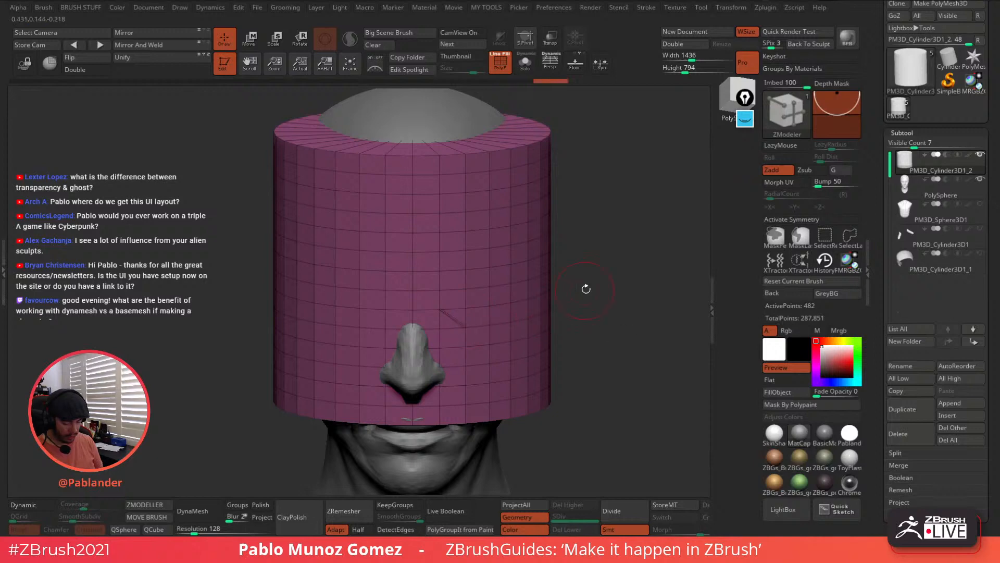
Slice the visor's lower outline into the cylinder, running from beside the nose across the cheek and up toward the back edge
right_click_drag(449, 312, 591, 297, "alt")
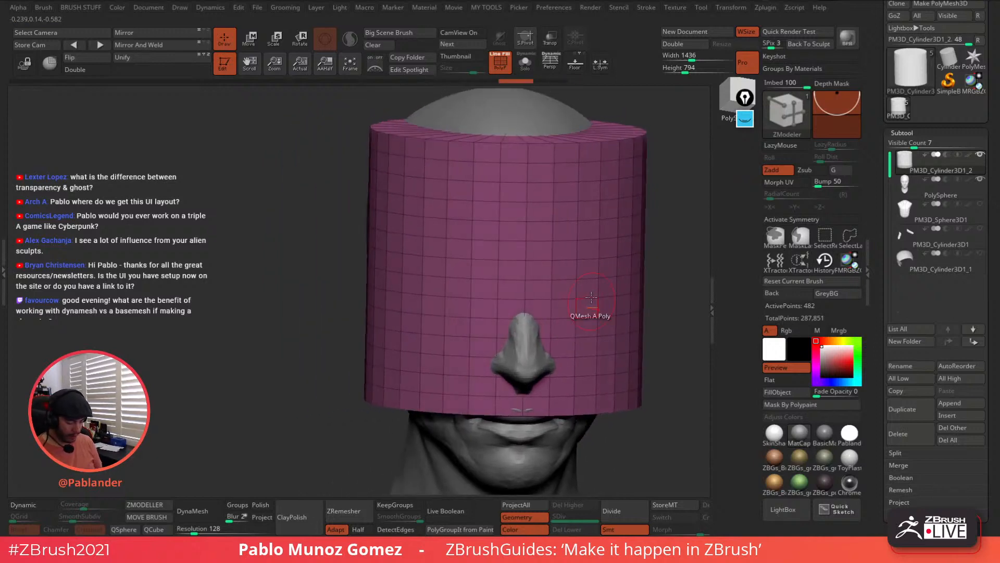
left_click(491, 316)
key("ctrl+z")
key("ctrl+z")
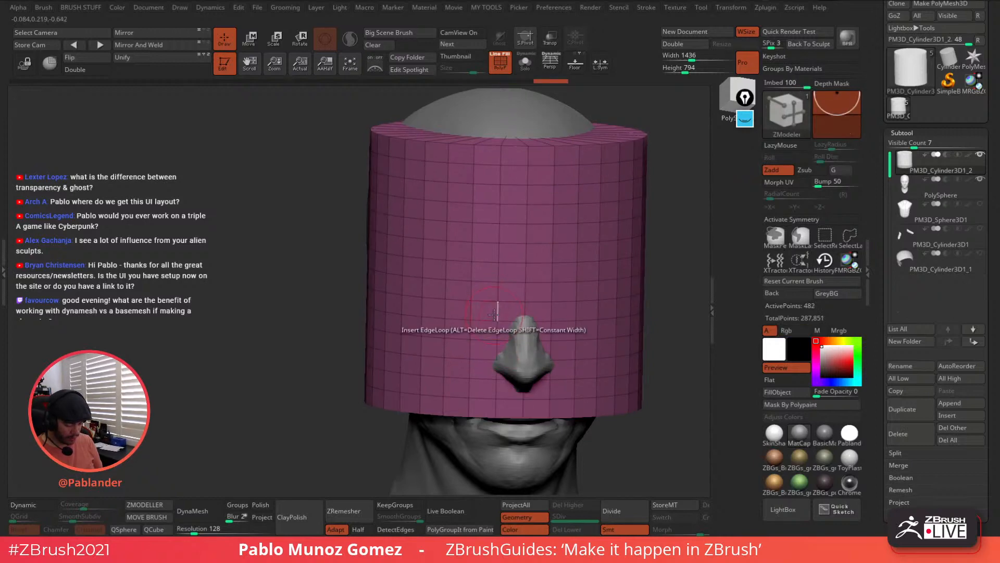
left_click(470, 341)
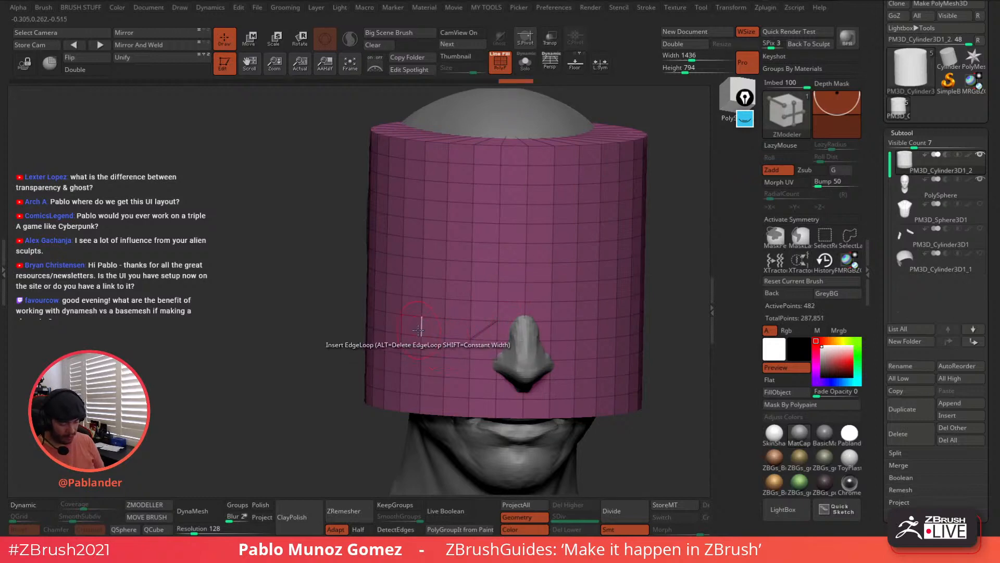
mouse_move(423, 303)
right_mouse_down()
mouse_move(451, 299)
mouse_move(436, 303)
right_mouse_up()
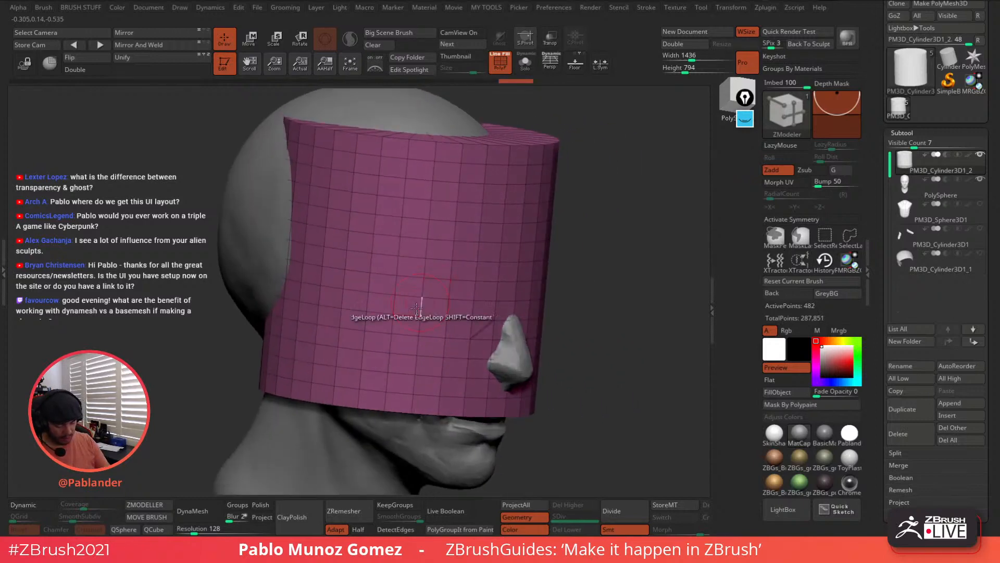
left_click(391, 327)
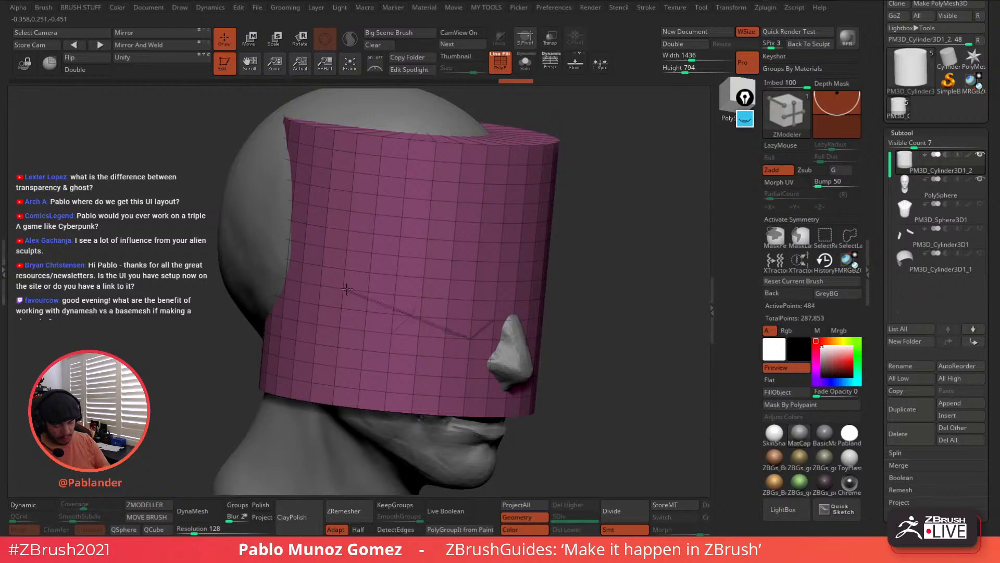
mouse_move(373, 318)
left_mouse_down()
mouse_move(380, 326)
mouse_move(351, 278)
mouse_move(290, 247)
left_mouse_up()
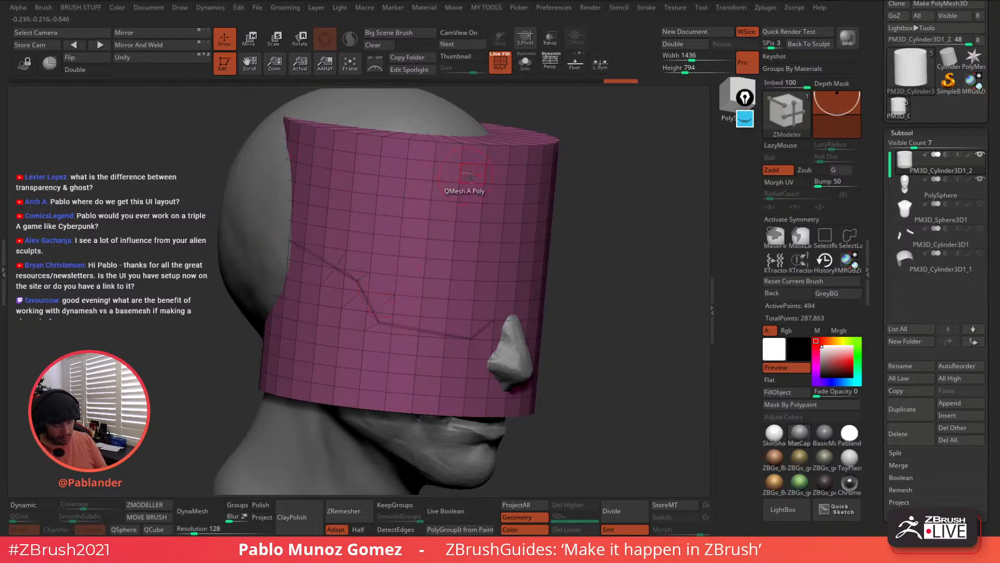
Slice the visor's upper outline from the back edge of the cylinder along the temple and across the forehead
left_click_drag(570, 226, 521, 219)
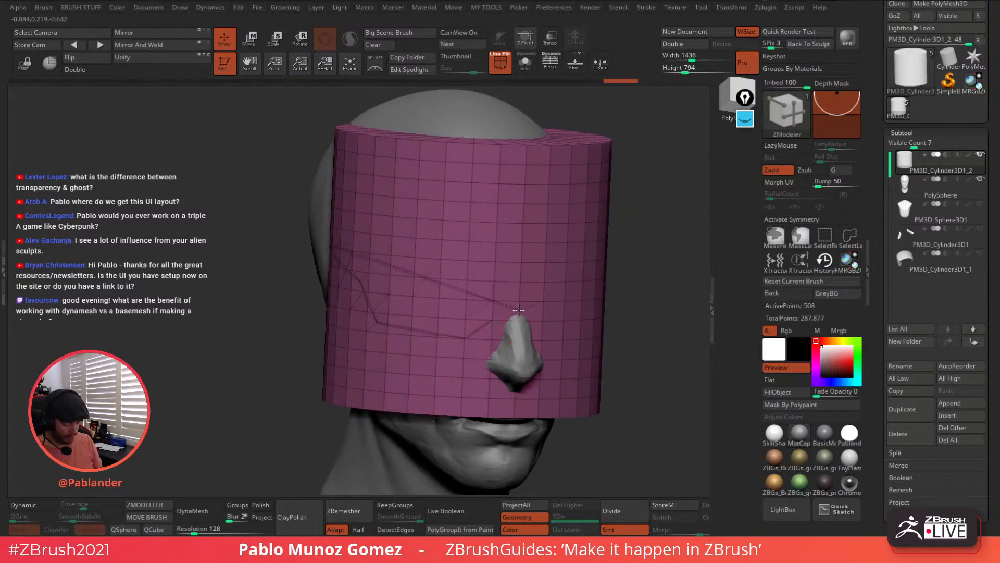
left_click_drag(511, 287, 433, 244)
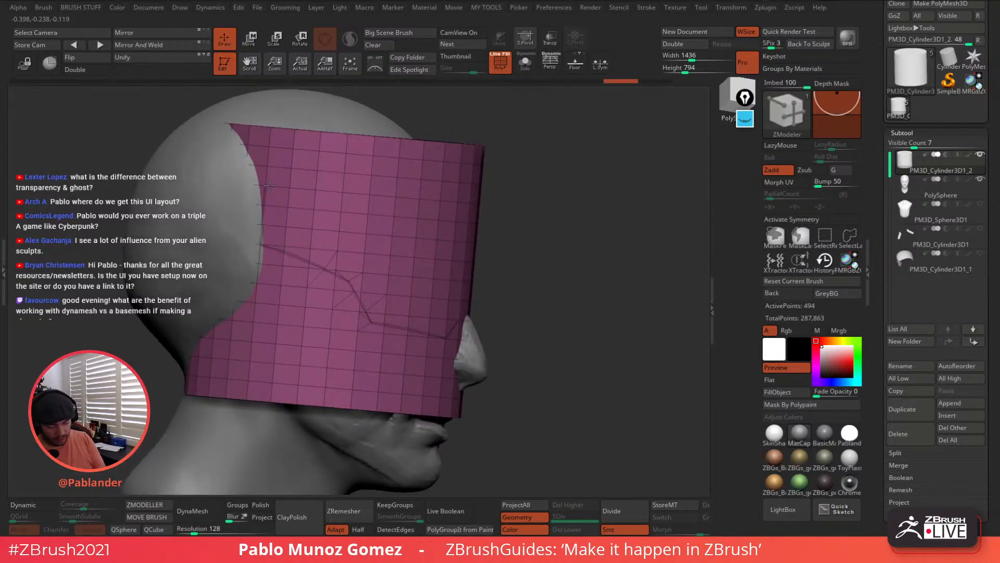
left_click_drag(270, 185, 441, 202)
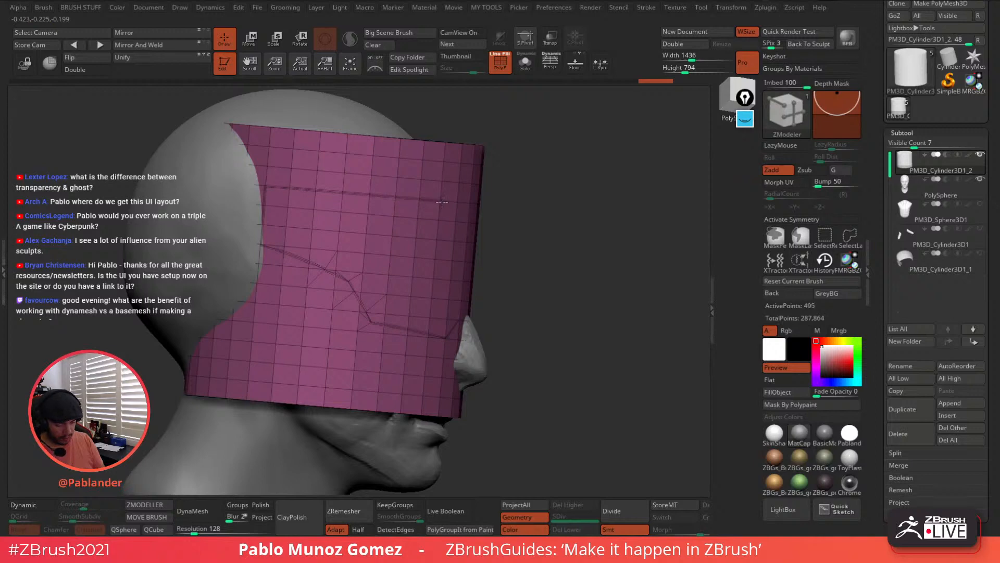
right_click_drag(456, 201, 432, 216)
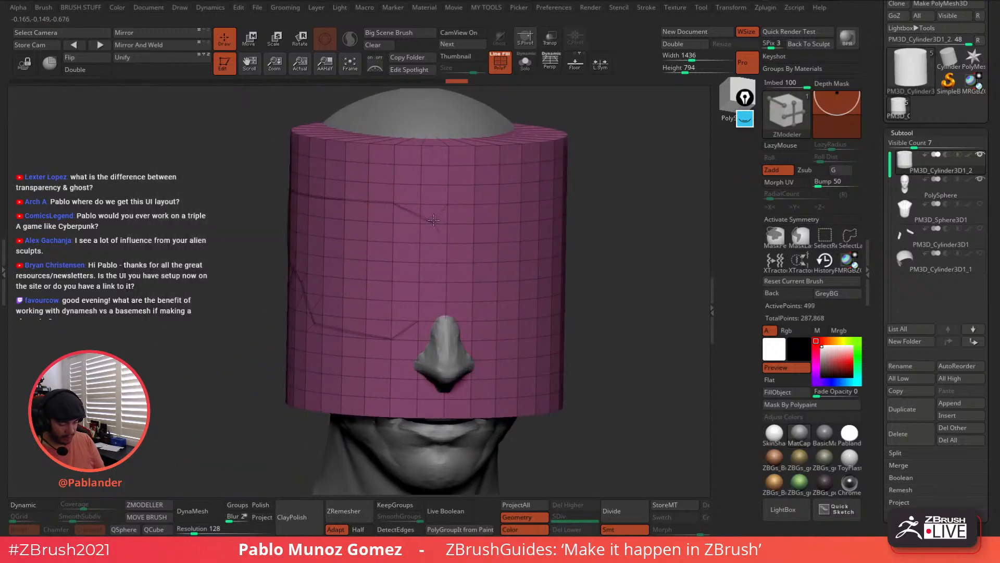
left_click(456, 213)
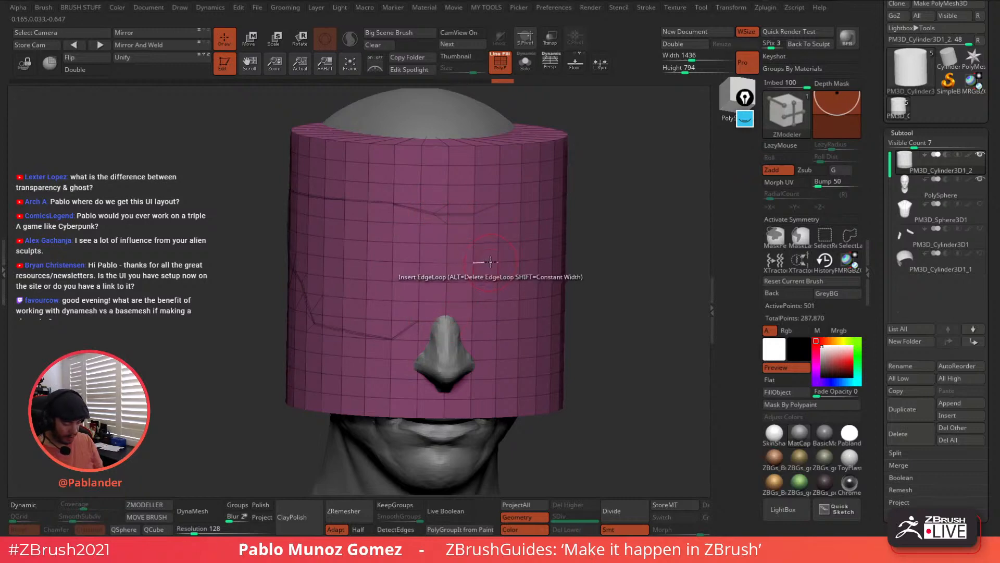
key("ctrl+z")
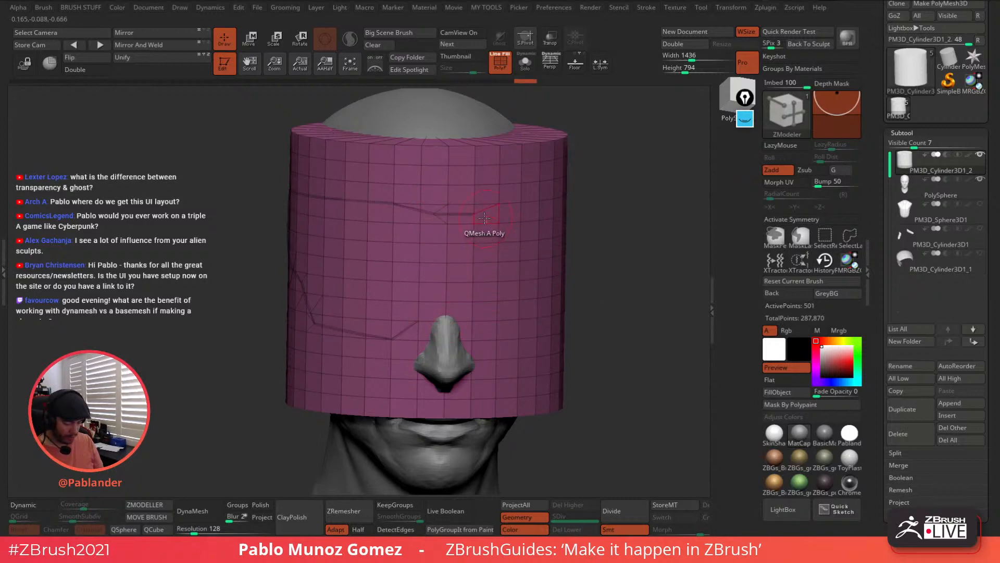
Slice the outline down around the opposite eye and back over the nose bridge to meet the lower line
left_click(508, 289)
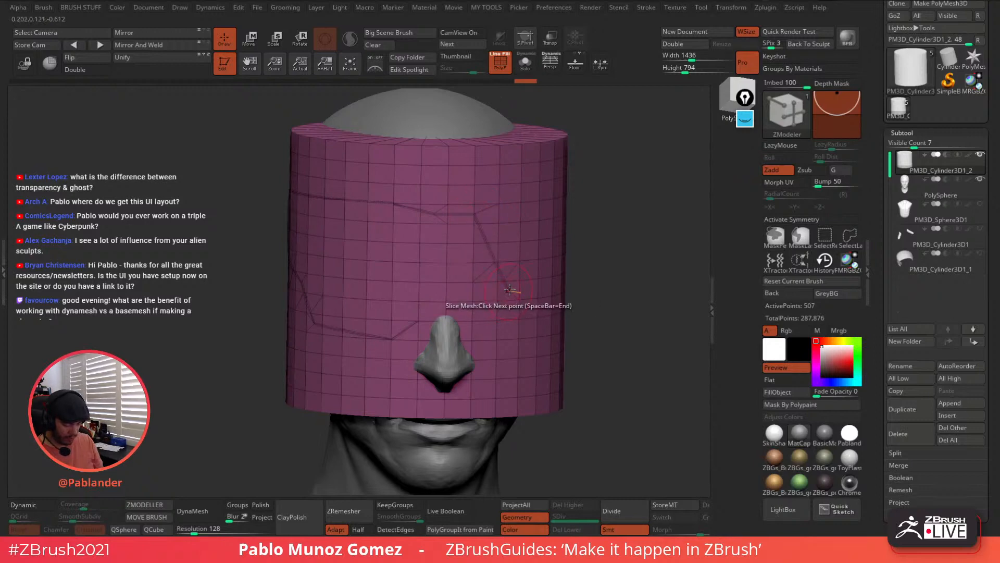
left_click(486, 329)
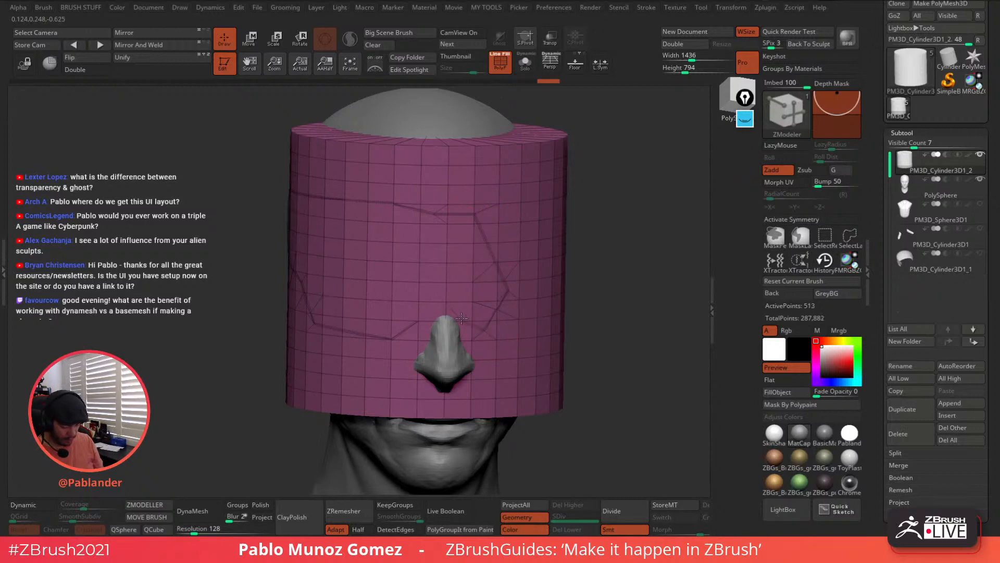
left_click(446, 313)
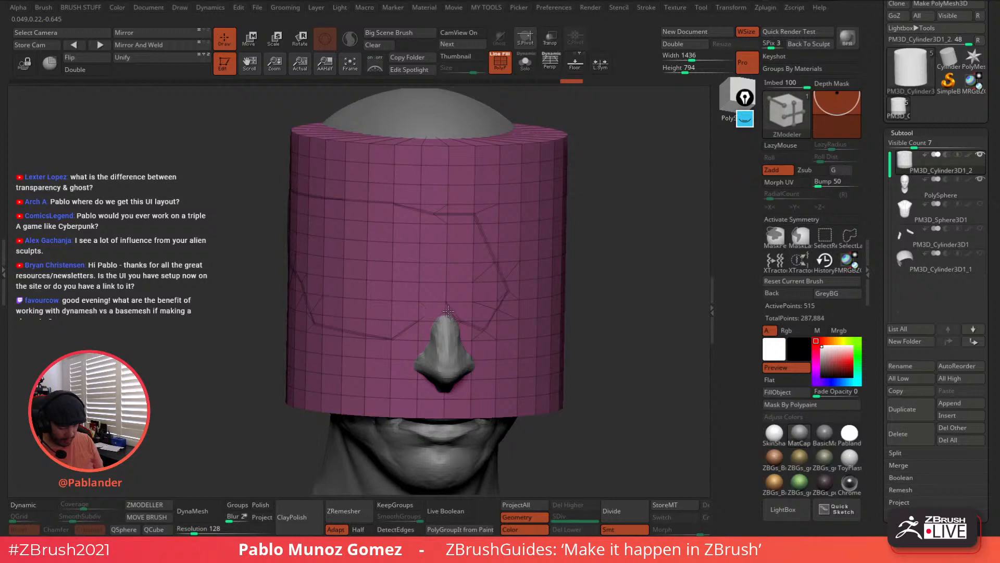
left_click(448, 312)
left_click(423, 316)
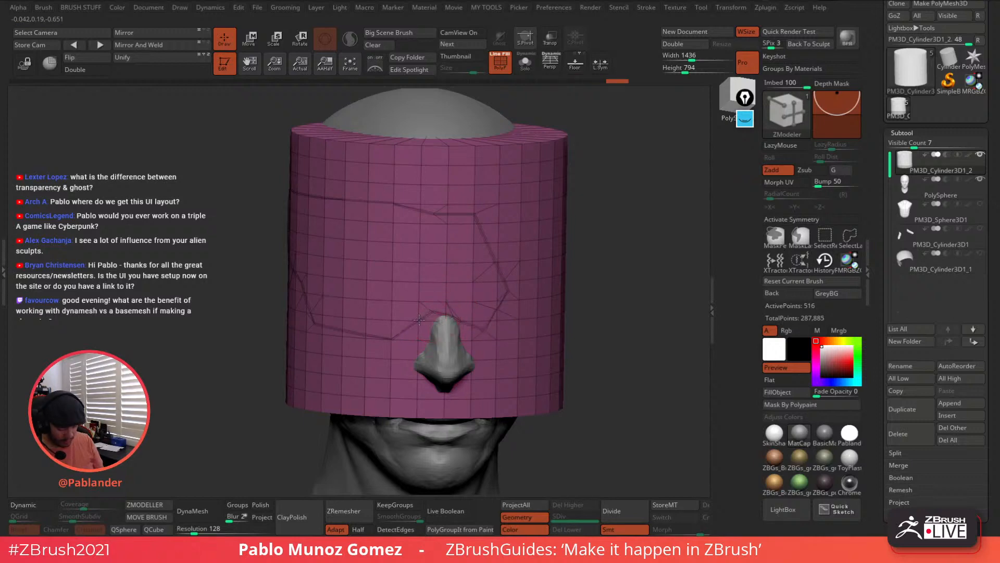
left_click(417, 320)
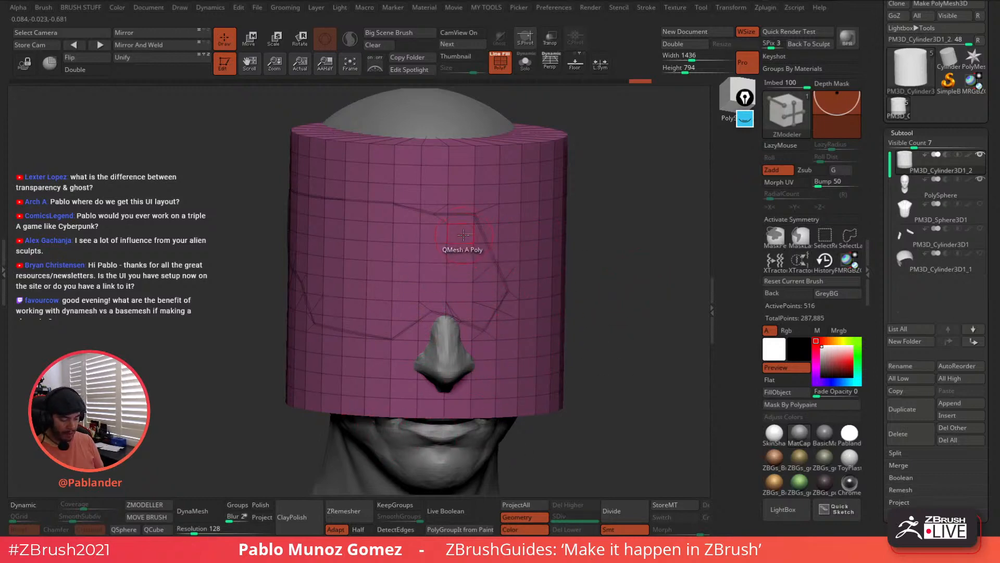
Set the ZModeler polygon action to PolyGroup with Fill as its target
key("space")
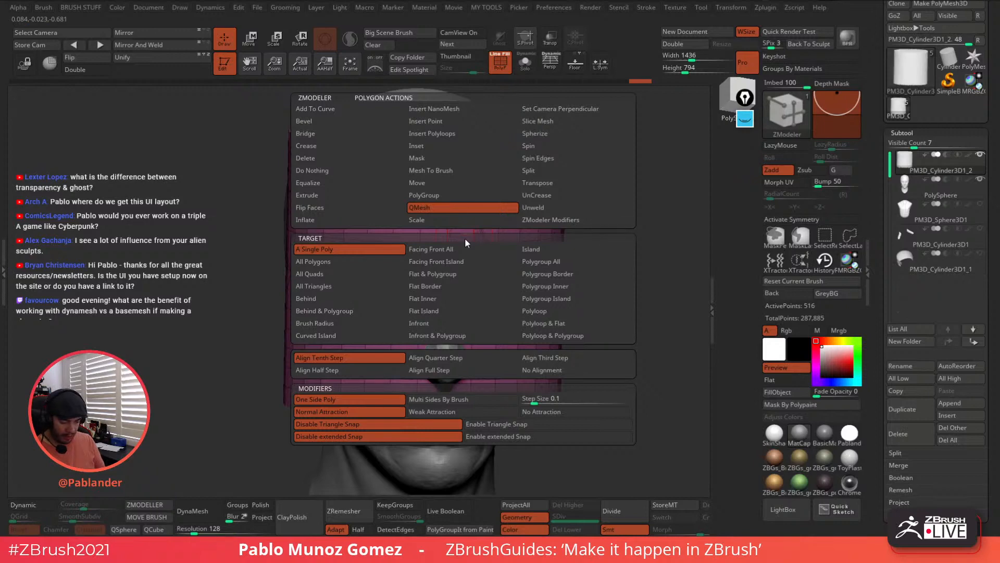
left_click(528, 146)
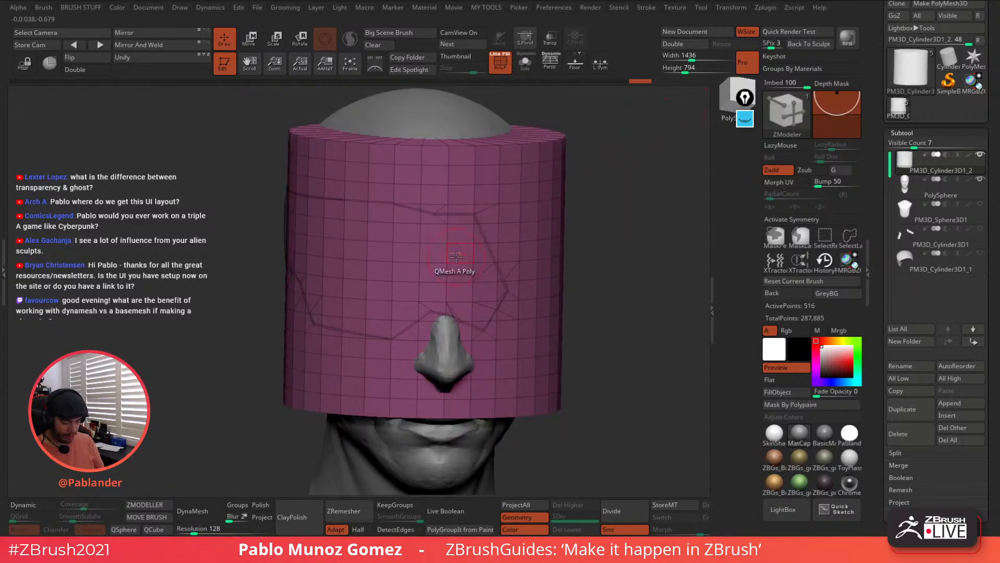
key("space")
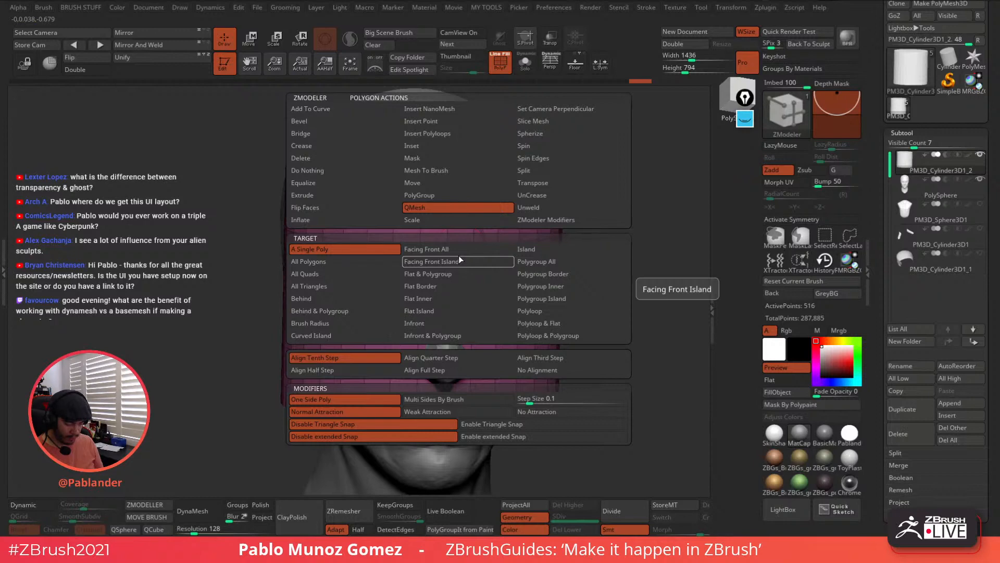
left_click(445, 196)
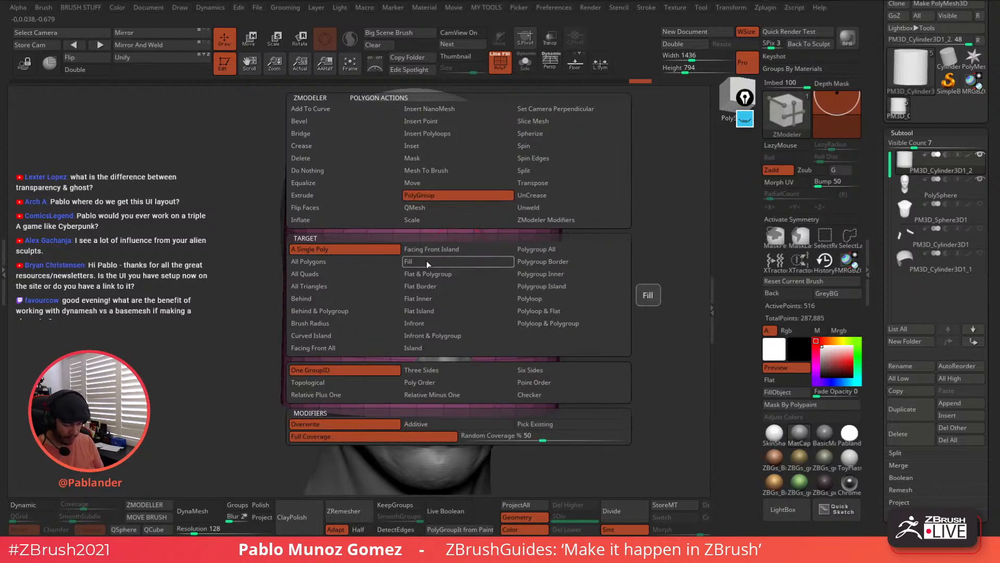
left_click(424, 261)
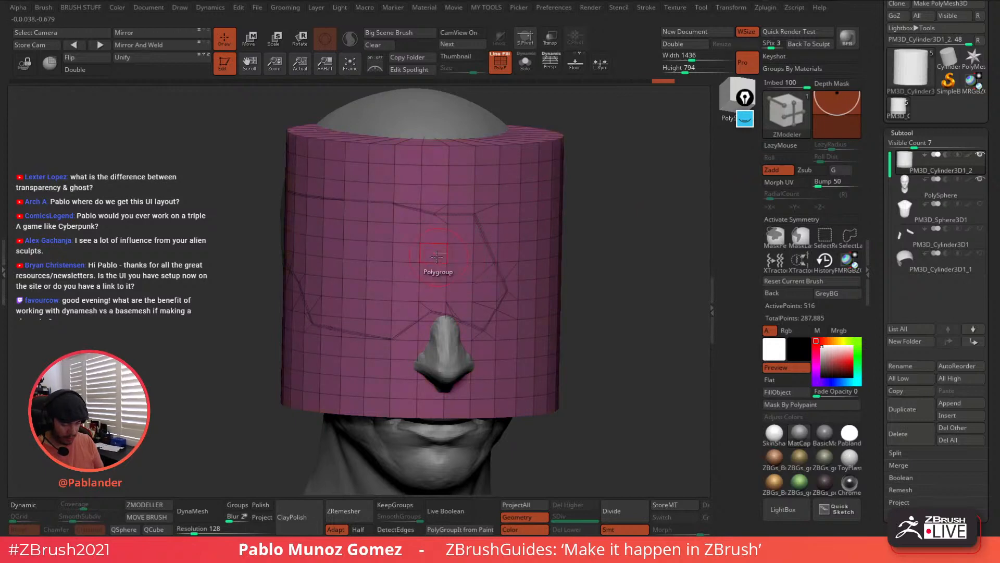
Isolate the cylinder with Solo and try to fill the area inside the sliced outline with a new polygroup
key("space")
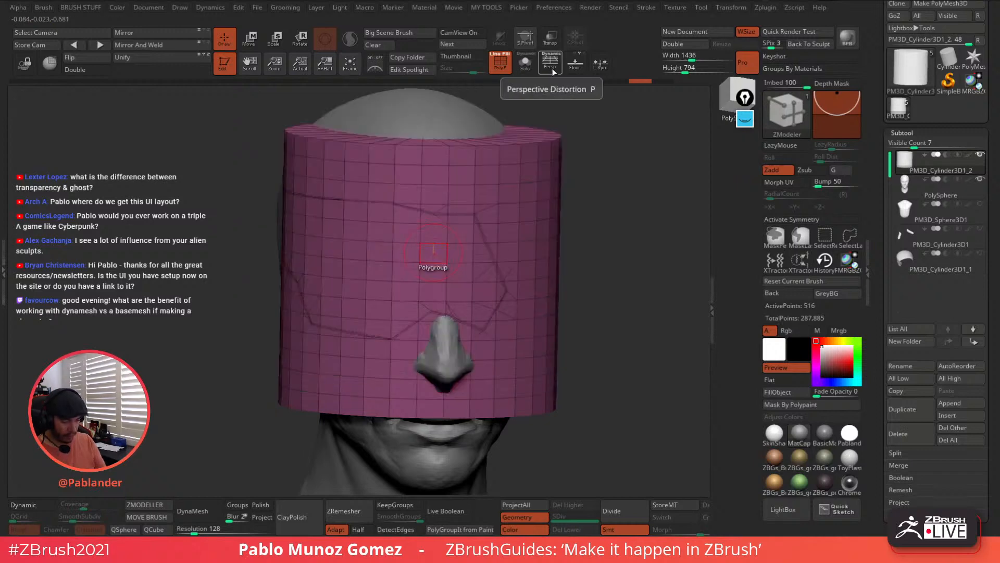
left_click(525, 64)
left_click_drag(523, 151, 521, 176)
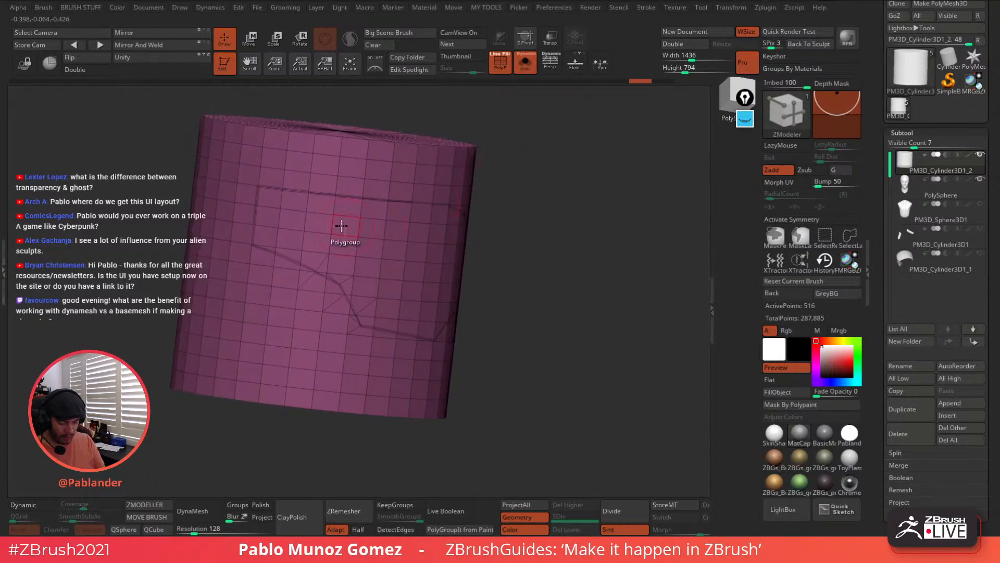
left_click_drag(588, 237, 558, 235)
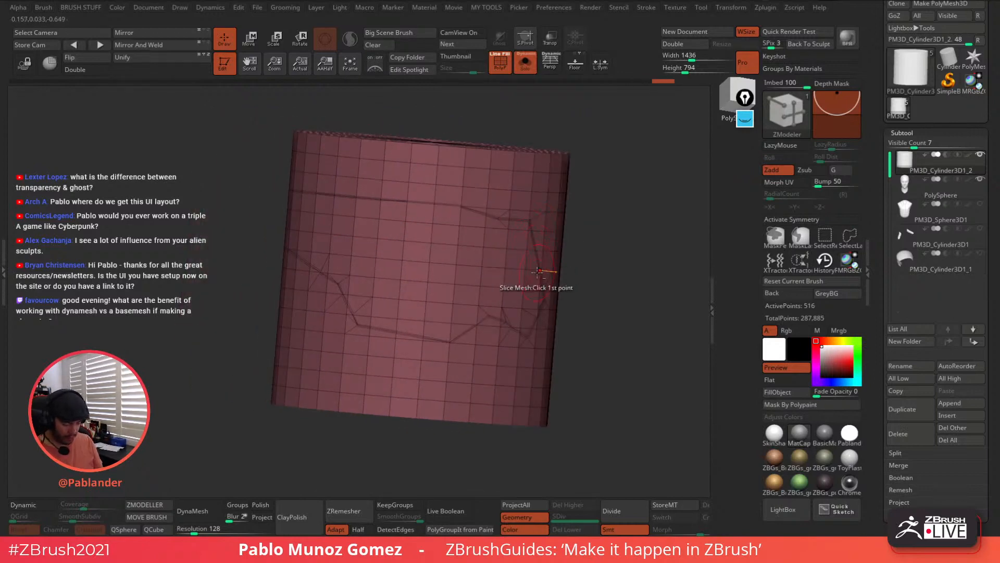
left_click_drag(593, 282, 594, 302, "alt")
Try to polygroup the area inside the sliced outline, changing the PolyGroup target from Fill to Flat & Polygroup
key("space")
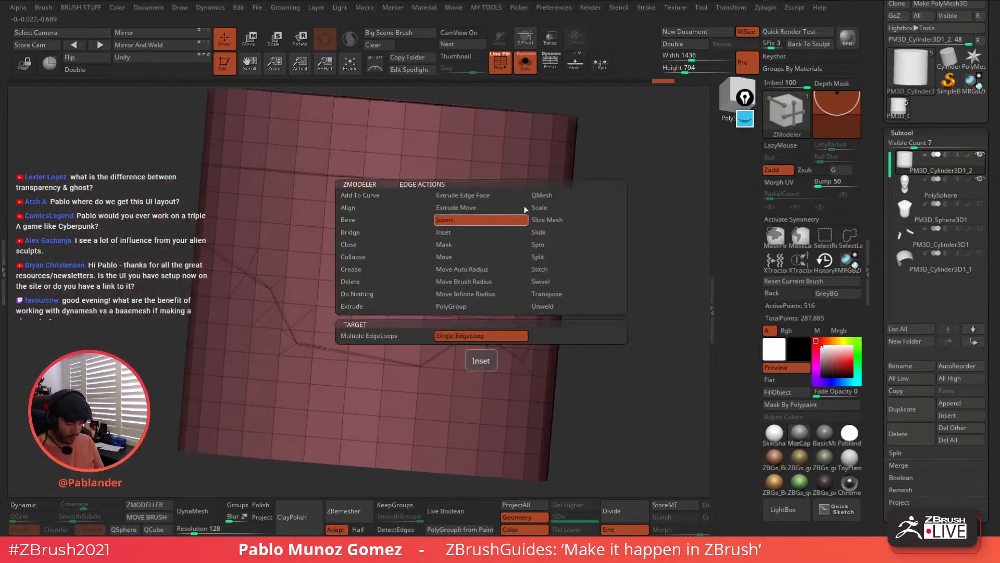
left_click(465, 266)
key("space")
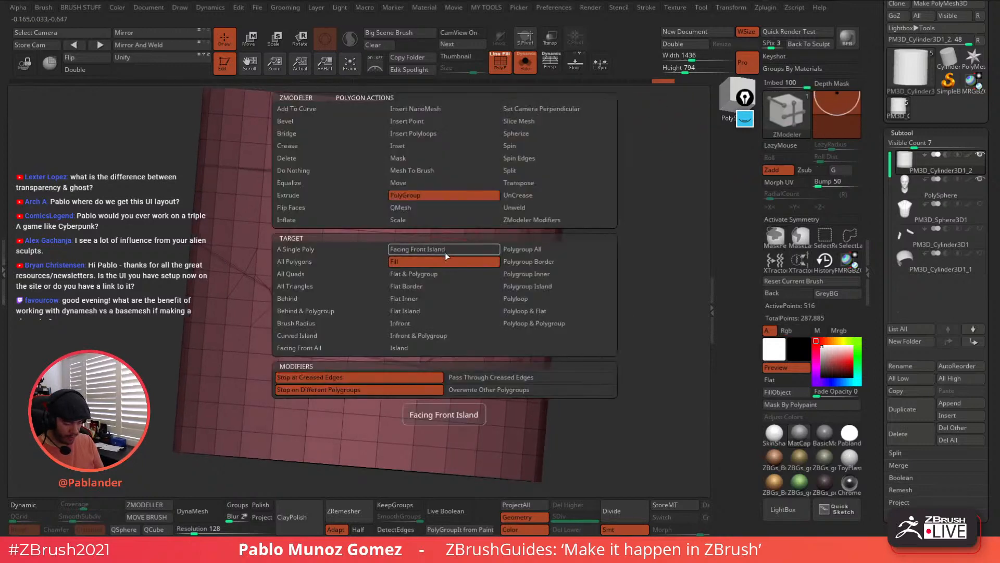
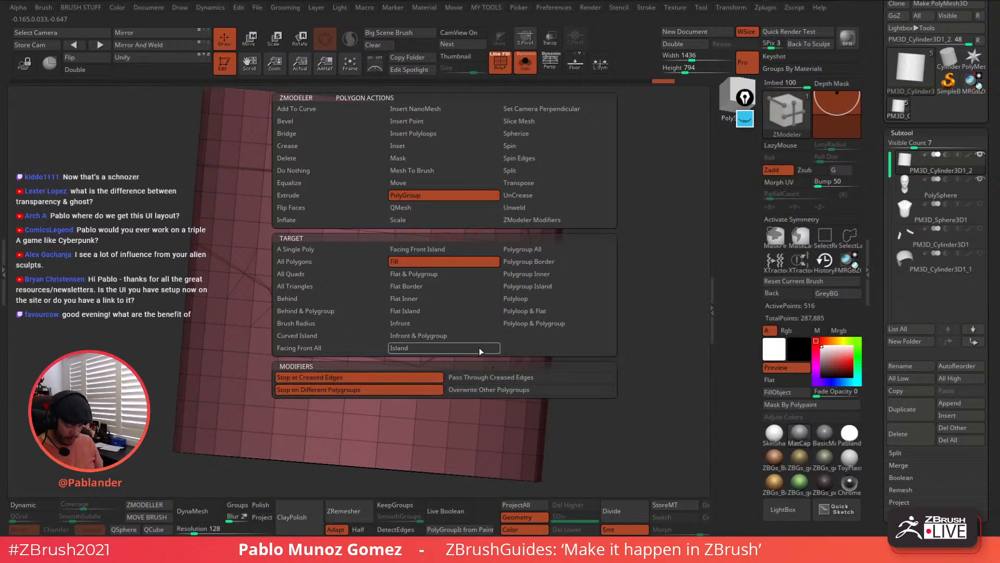
left_click_drag(668, 244, 612, 394)
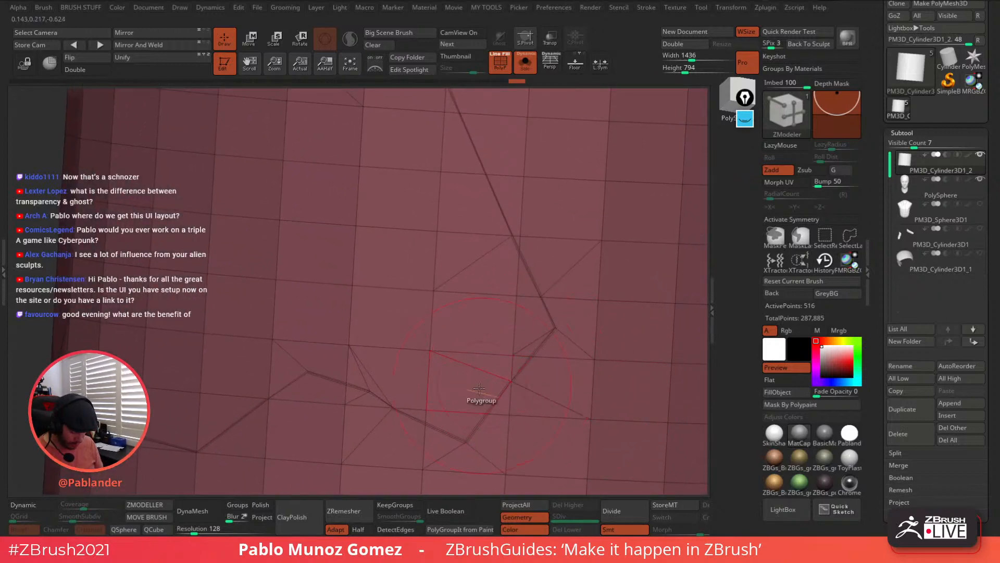
key("space")
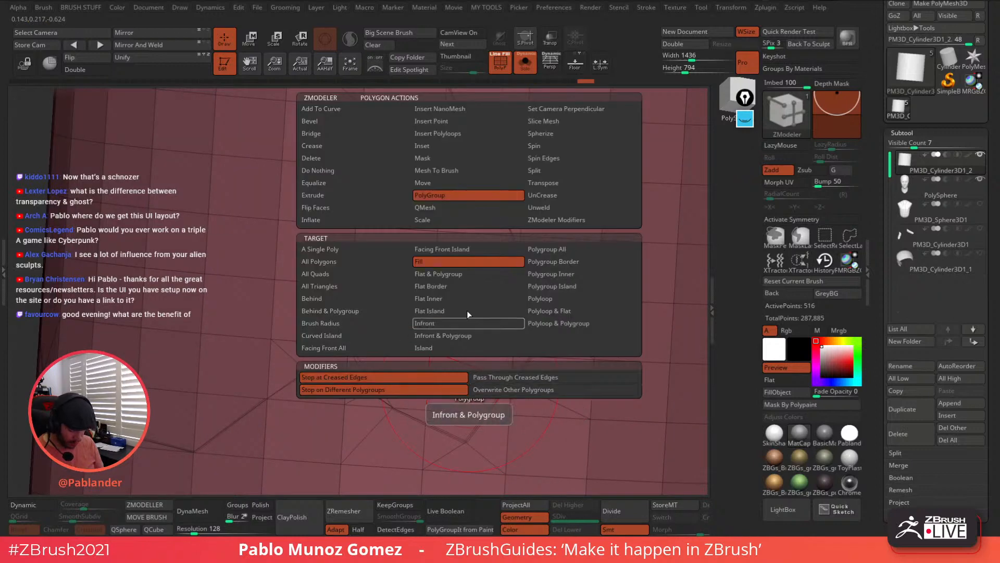
left_click(483, 248)
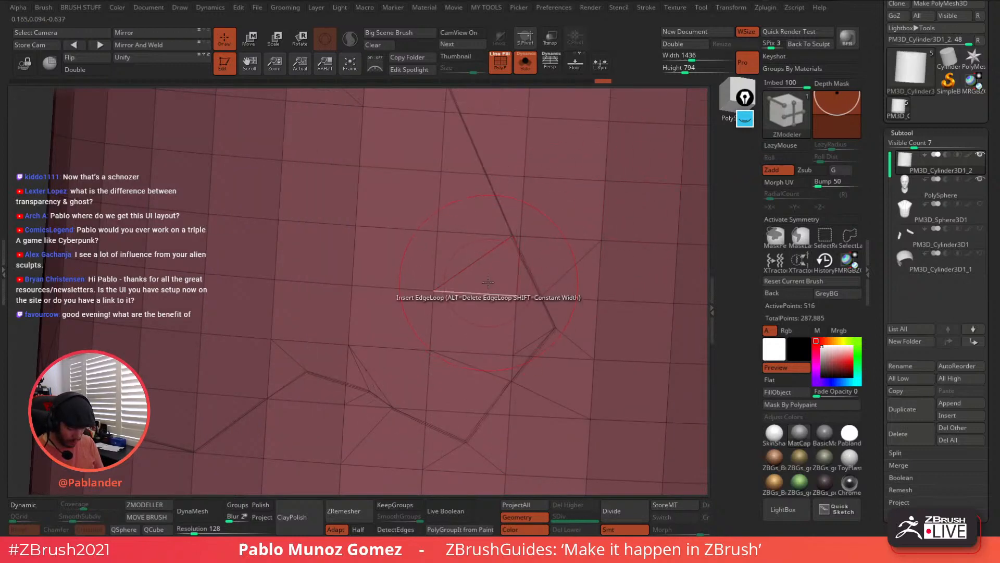
key("space")
left_click(487, 264)
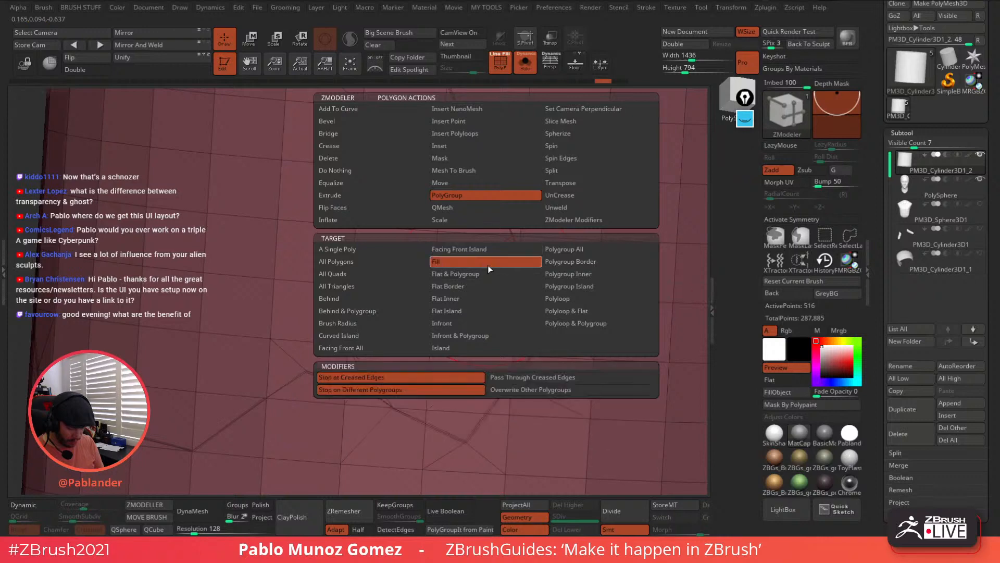
key("space")
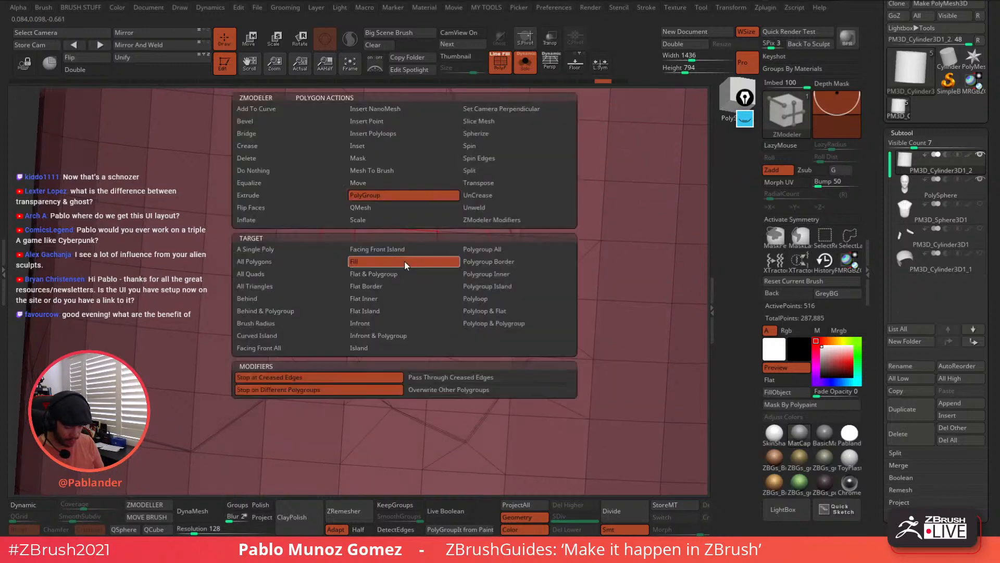
left_click(401, 276)
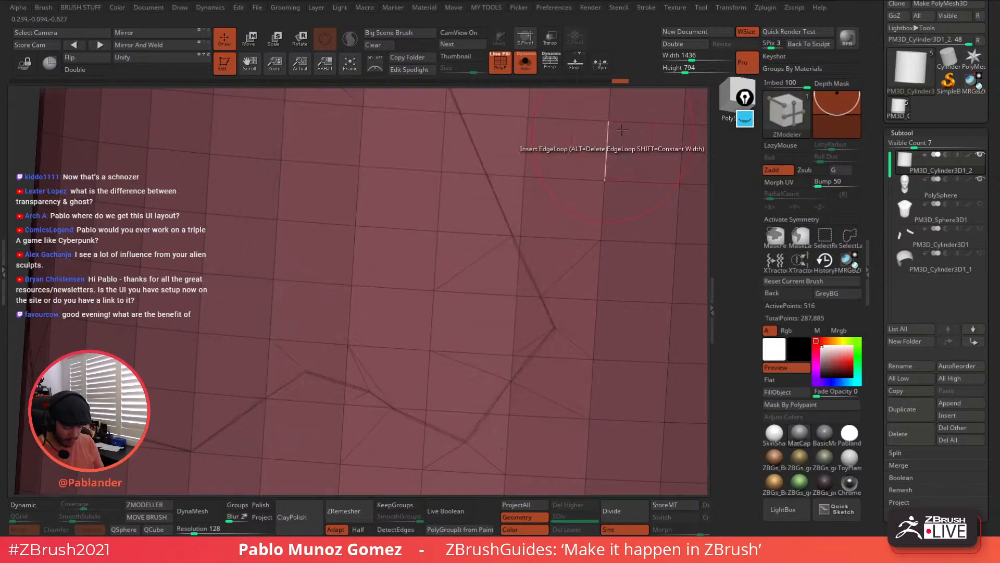
Mirror and weld the sliced cylinder to make the visor outline symmetrical, and inspect it from several angles
mouse_move(398, 259)
right_mouse_down("ctrl")
mouse_move(404, 217)
mouse_move(457, 278)
mouse_move(528, 266)
right_mouse_up("ctrl")
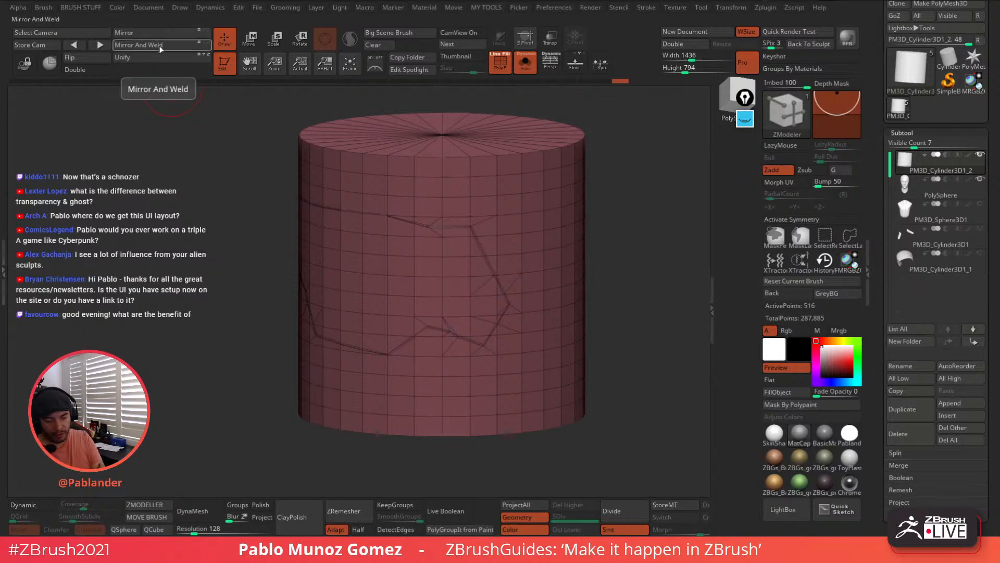
left_click(139, 47)
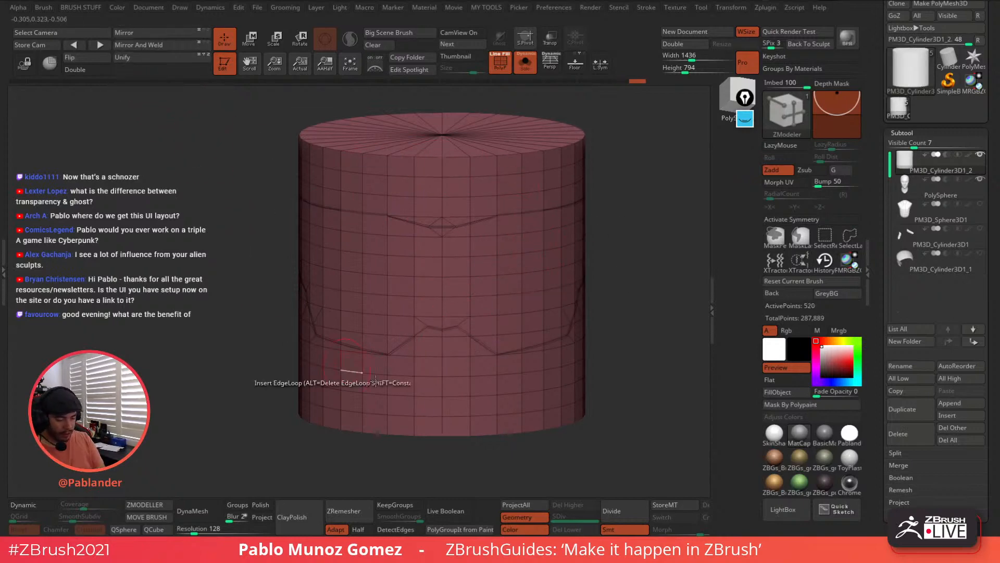
right_click_drag(559, 323, 579, 300, "ctrl")
right_click_drag(579, 300, 600, 287)
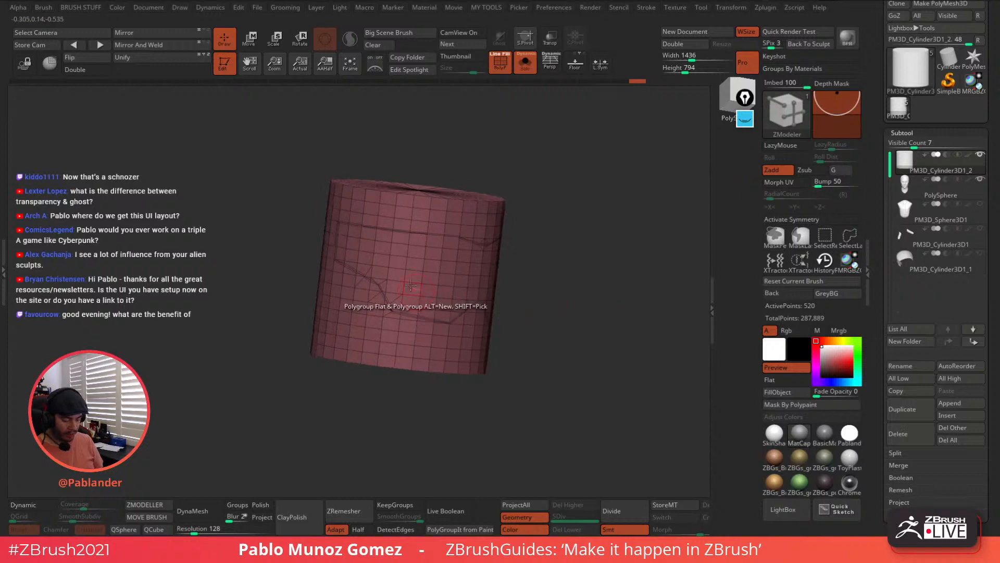
right_click_drag(541, 280, 547, 294)
right_click_drag(576, 263, 531, 272)
right_click_drag(552, 272, 578, 274)
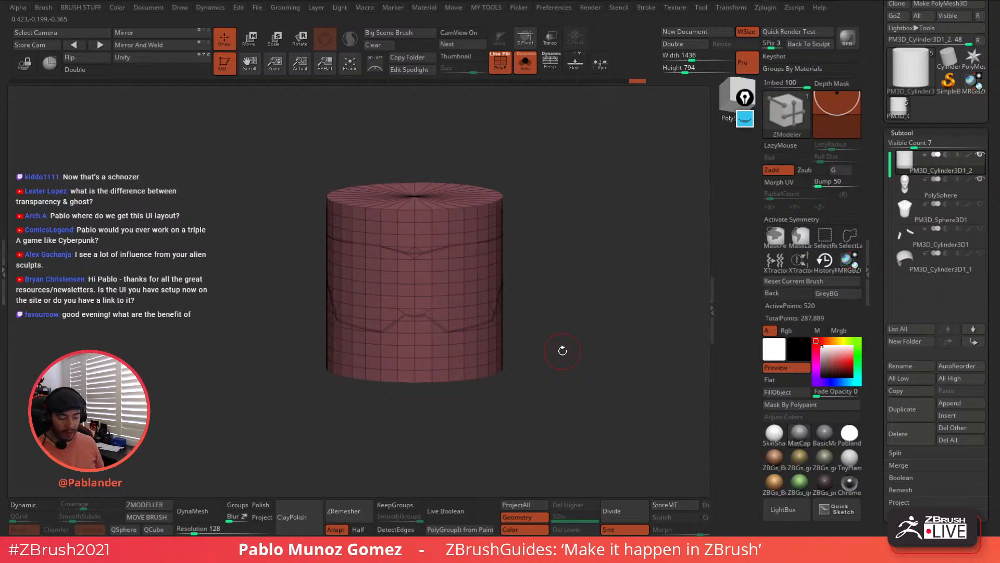
Undo the mirroring, the polygroup fill and all visor slices back to the plain cylinder
key("ctrl+z")
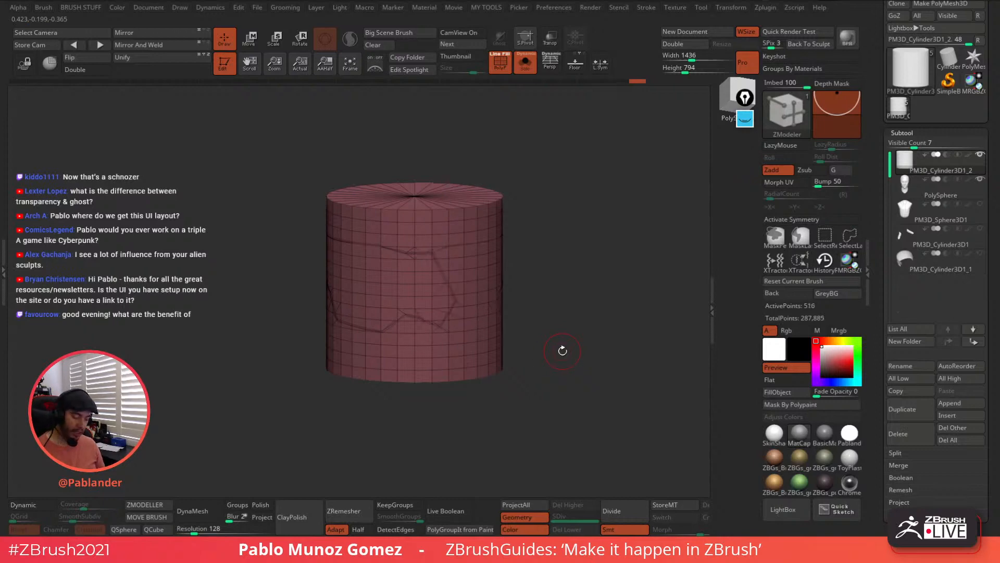
key("ctrl+z")
key("ctrl+z")
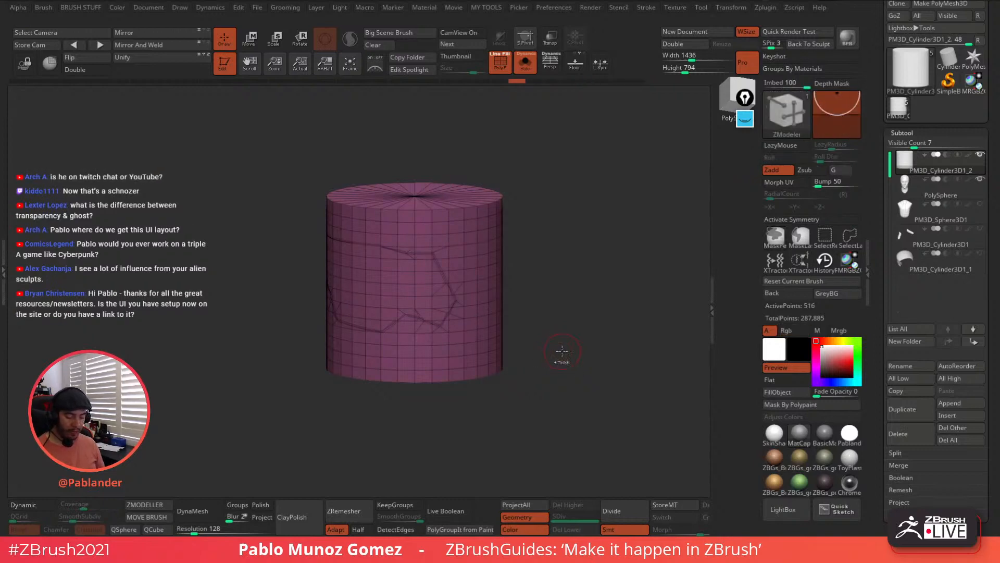
key("ctrl+z")
key("ctrl+z")
key("ctrl+z")
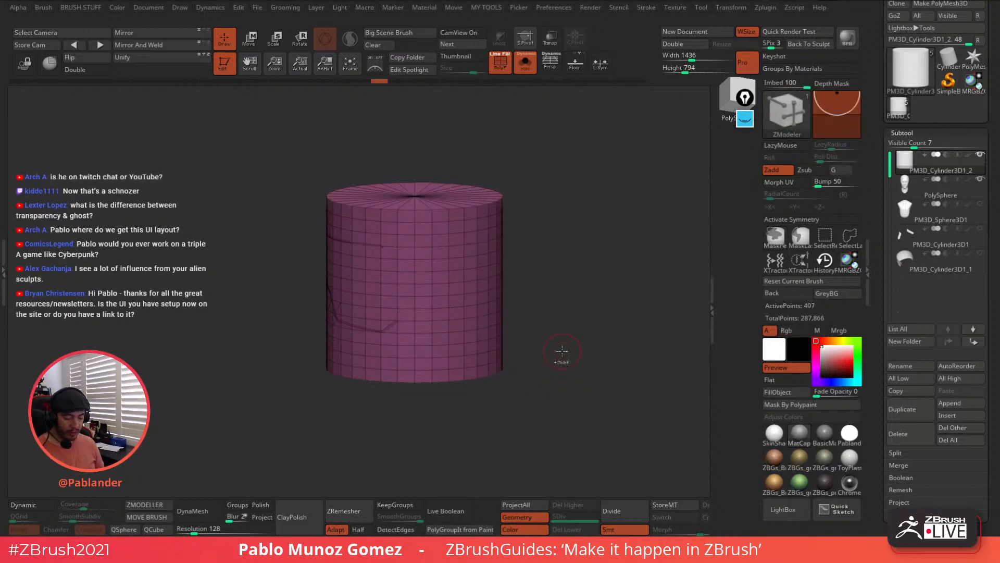
key("ctrl+z")
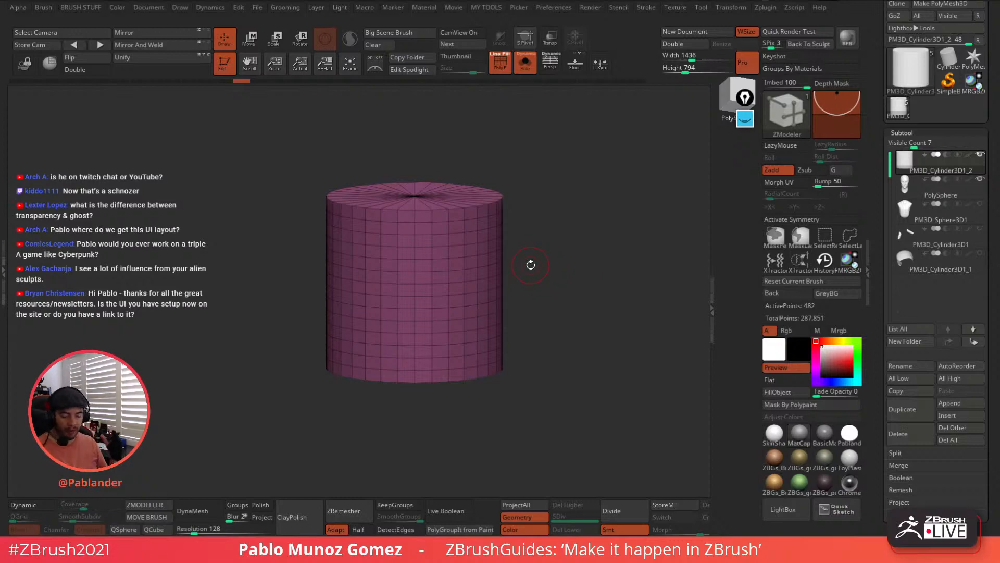
Turn off the polyframe and Solo display to show the head, and choose the ClipCurve brush
key("shift+f")
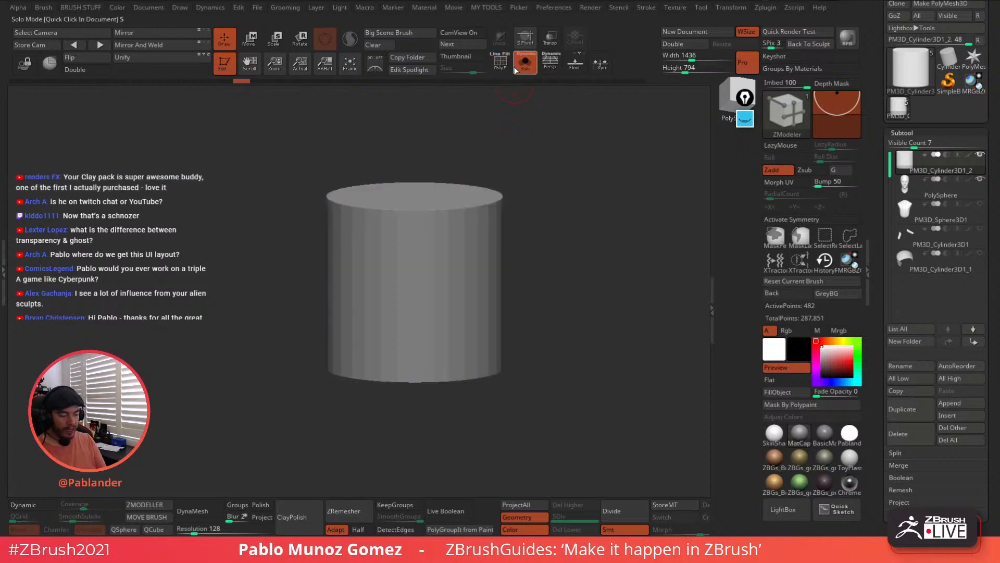
left_click(525, 63)
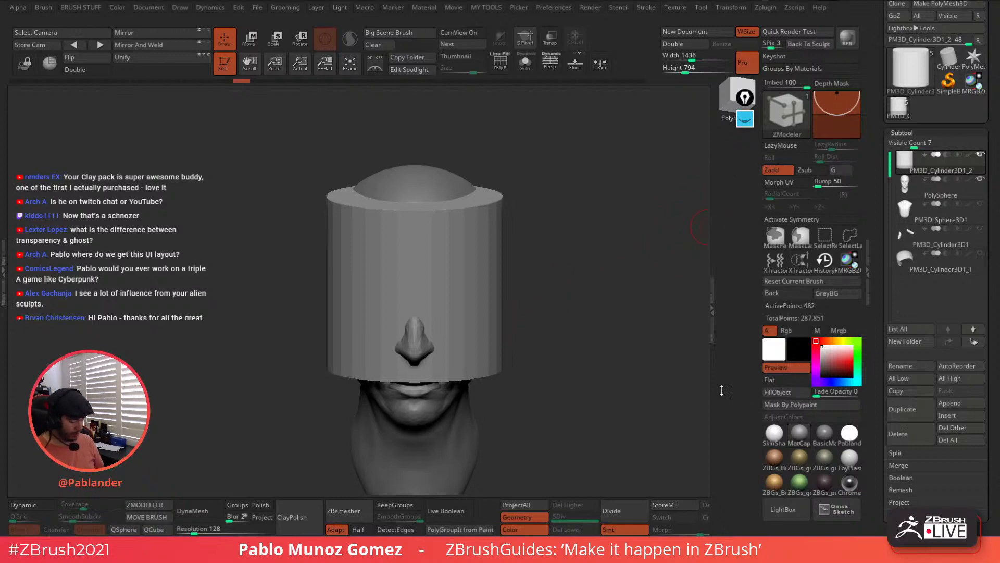
left_click(787, 114, "ctrl+shift")
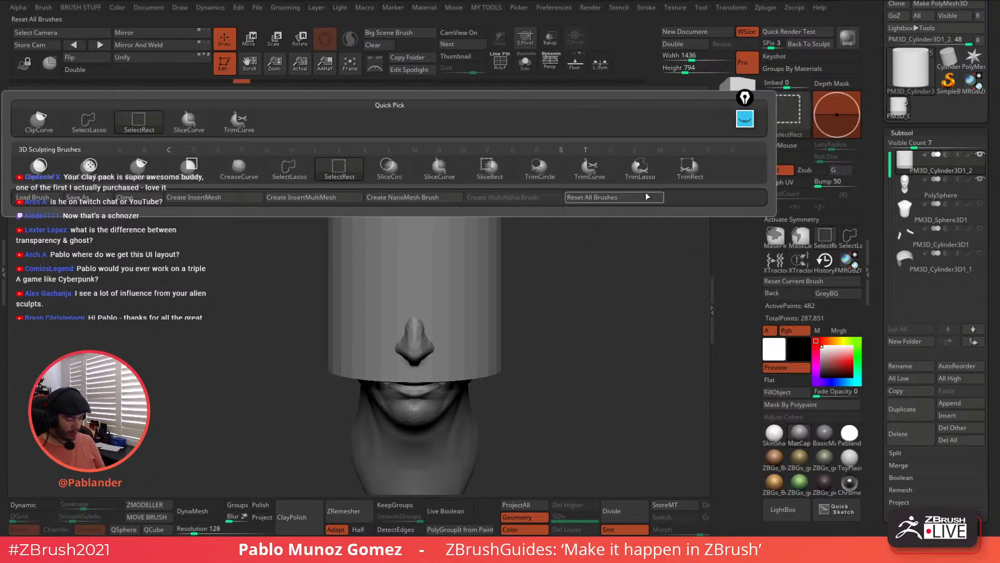
left_click(401, 174)
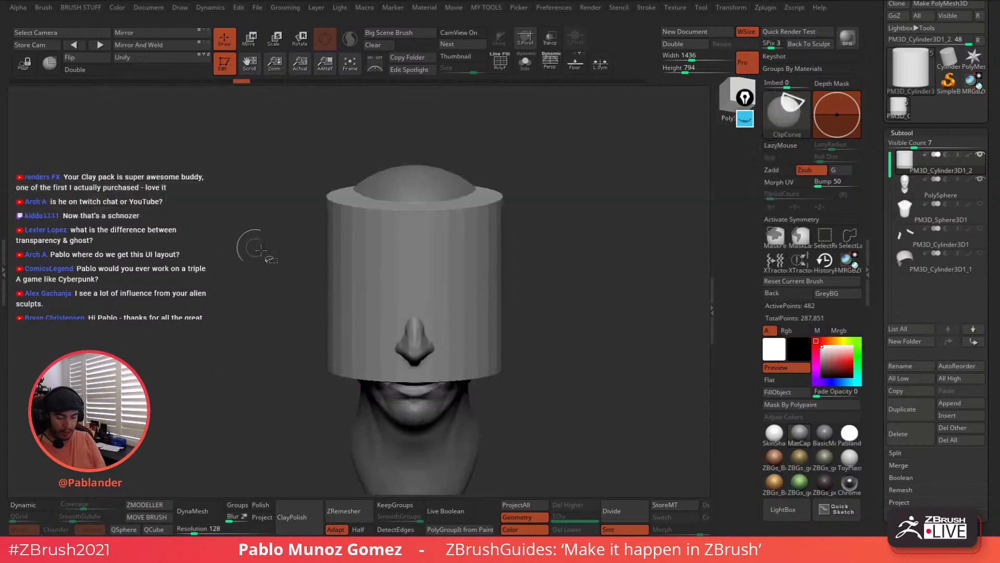
Switch to the Move brush and activate symmetry across X
key("b")
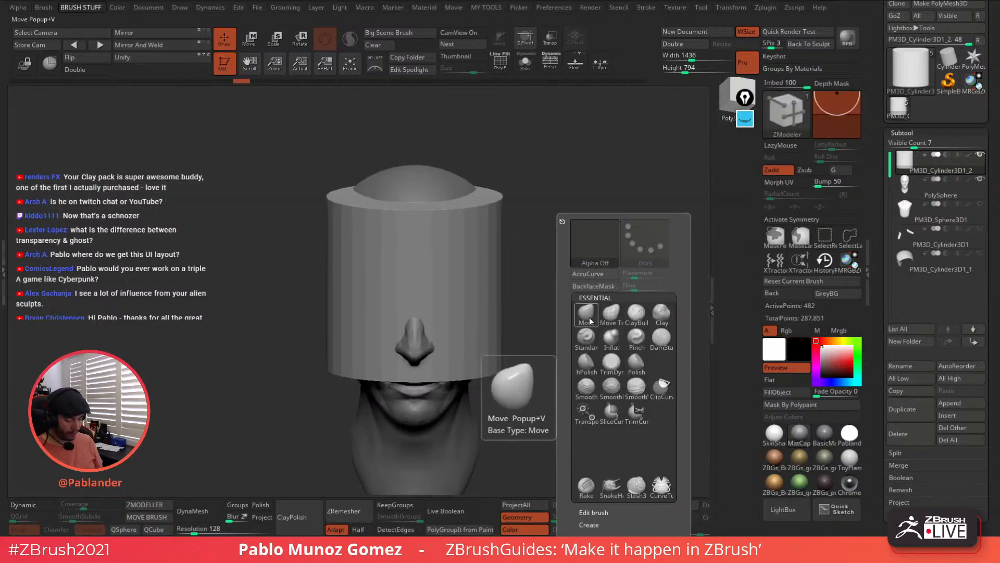
left_click(590, 321)
left_click(824, 221)
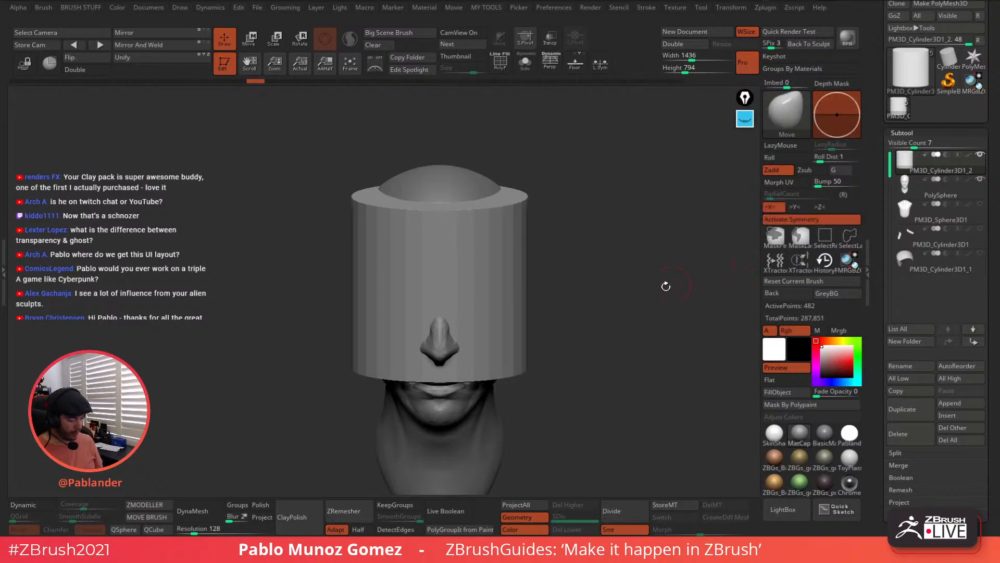
In side view, clip the cylinder's upper part at the brow and its underside along the cheek, front and back
left_click_drag(665, 286, 586, 296)
left_click_drag(606, 235, 641, 258)
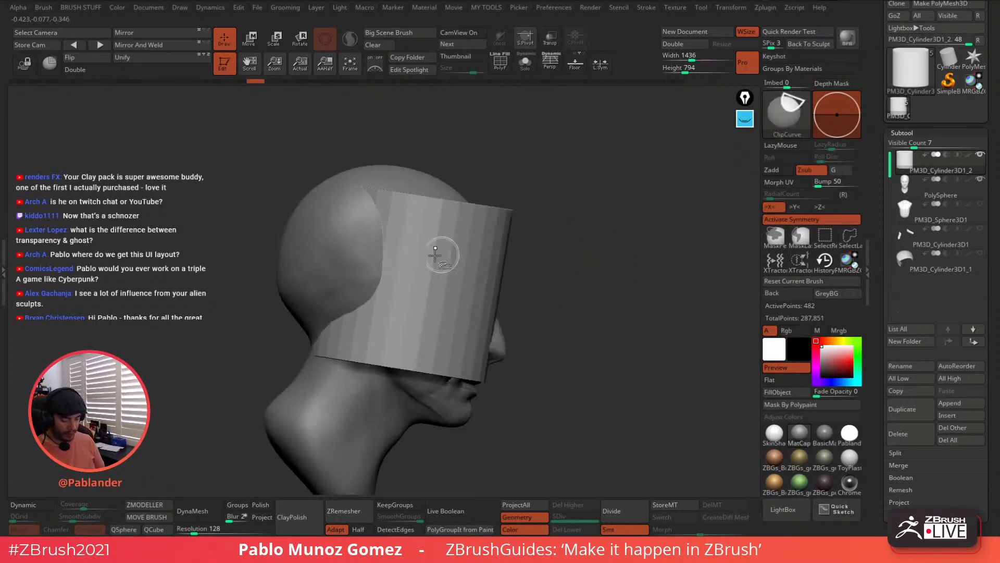
mouse_move(222, 202)
left_mouse_down("ctrl+shift")
mouse_move(558, 242)
mouse_move(560, 262)
left_mouse_up("ctrl+shift")
left_click_drag(535, 330, 409, 374, "ctrl+shift")
mouse_move(417, 373)
left_mouse_down("ctrl+shift")
mouse_move(264, 326)
mouse_move(275, 331)
left_mouse_up("ctrl+shift")
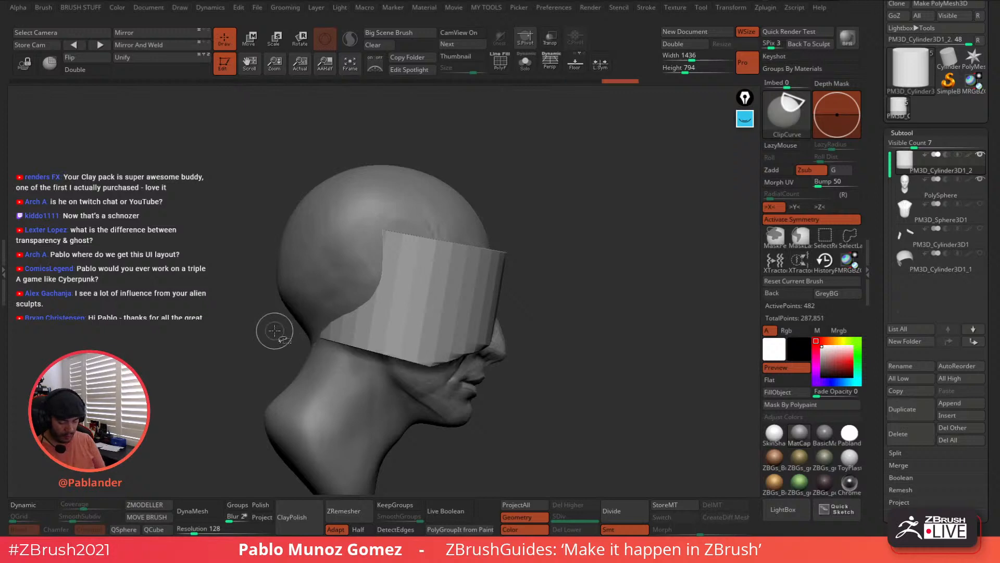
DynaMesh the visor at resolution 128 and clip away its lower rear corner along an angled line
left_click(206, 513)
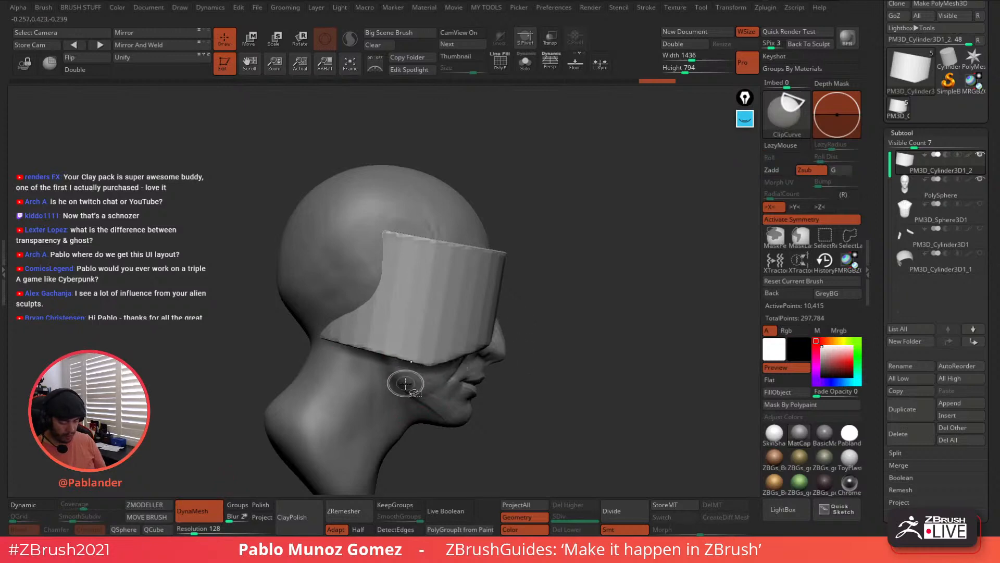
mouse_move(409, 391)
left_mouse_down("ctrl+shift")
mouse_move(400, 320)
mouse_move(398, 340)
mouse_move(321, 274)
mouse_move(289, 263)
mouse_move(313, 237)
left_mouse_up("ctrl+shift")
key("ctrl+z")
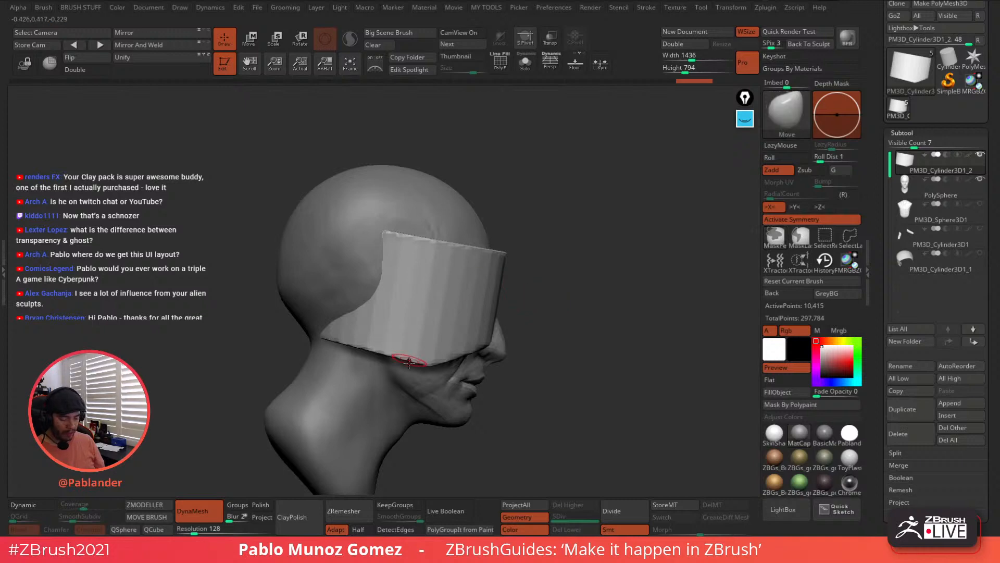
left_click_drag(411, 393, 396, 322, "ctrl+shift")
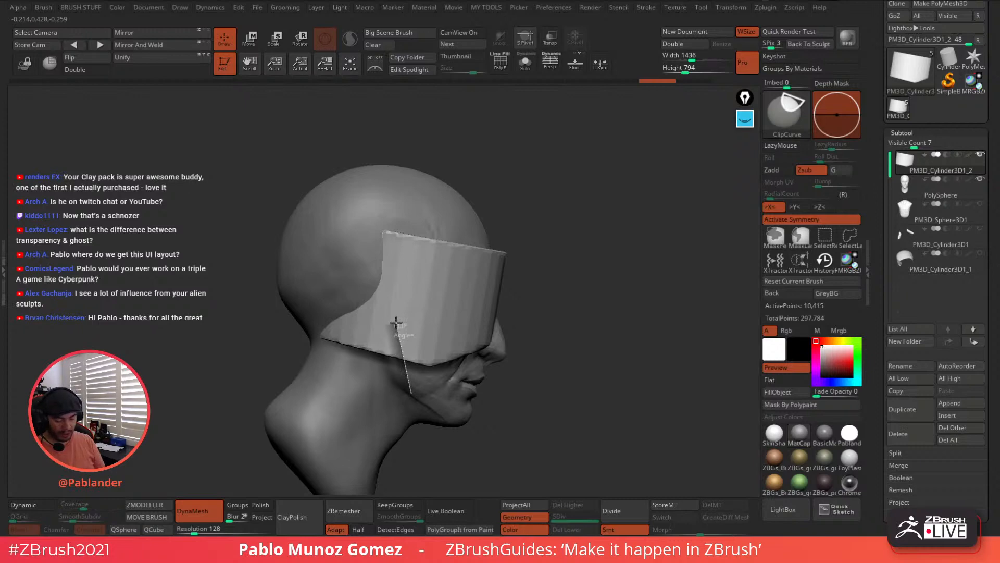
mouse_move(396, 323)
left_mouse_down("ctrl+shift")
mouse_move(333, 279)
mouse_move(321, 260)
mouse_move(381, 301)
mouse_move(310, 245)
mouse_move(333, 295)
mouse_move(294, 354)
mouse_move(313, 270)
mouse_move(303, 262)
left_mouse_up("ctrl+shift")
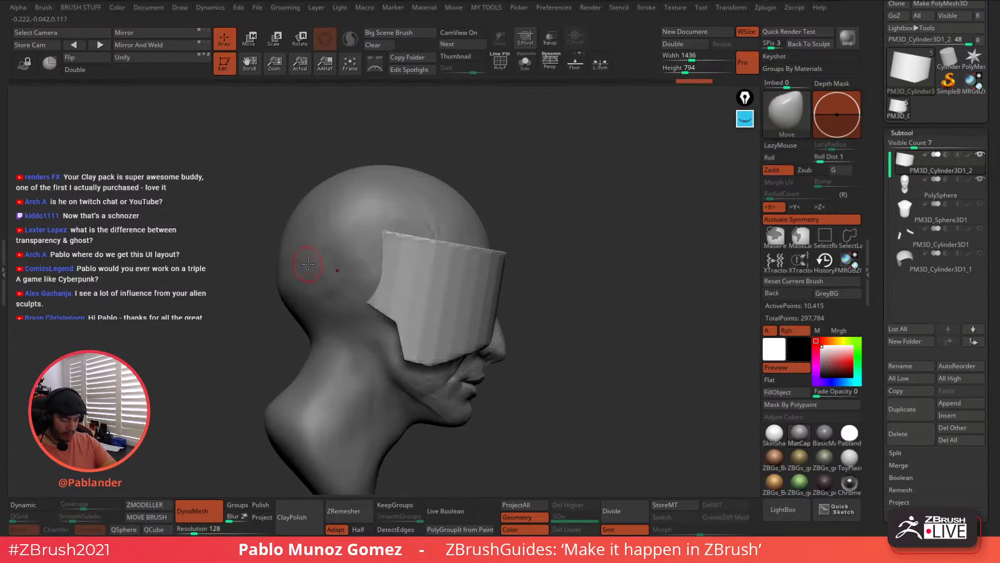
Clip the visor's sides from the front so they taper inward toward the cheeks
left_click_drag(608, 284, 632, 228)
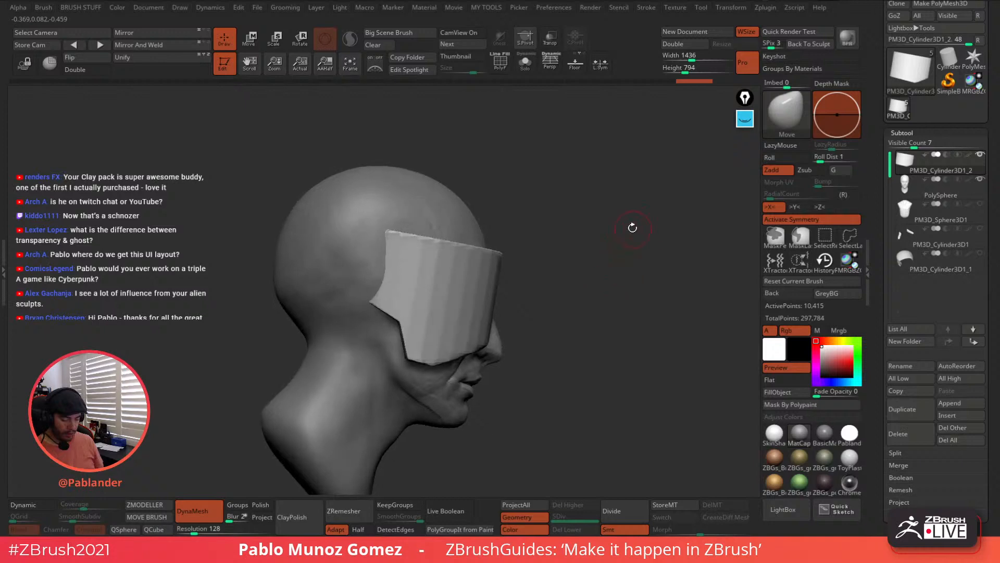
left_click_drag(558, 229, 592, 228)
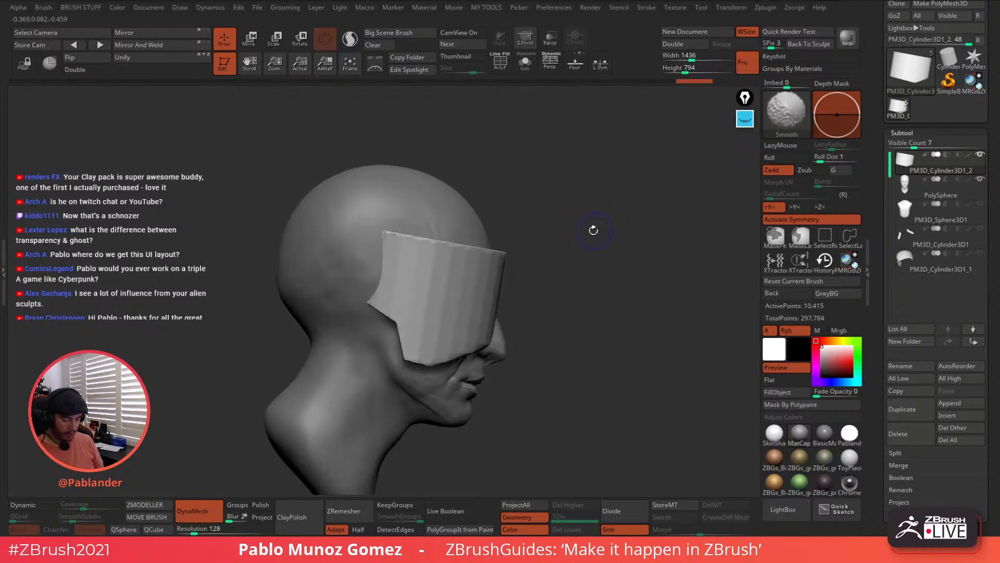
mouse_move(320, 252)
left_mouse_down("ctrl+shift")
mouse_move(504, 248)
mouse_move(482, 254)
mouse_move(506, 253)
mouse_move(567, 330)
left_mouse_up("ctrl+shift")
left_click_drag(603, 290, 547, 301, "shift")
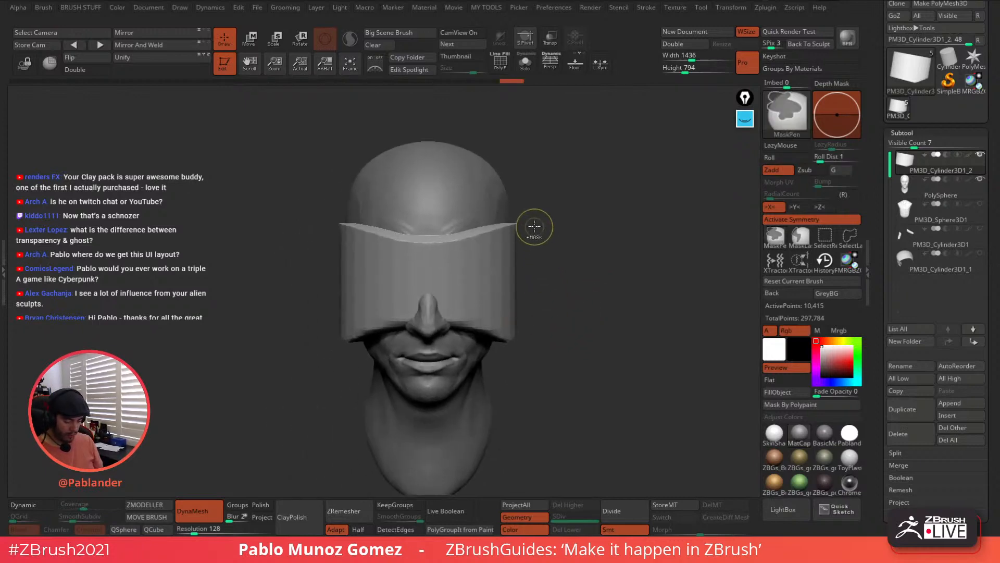
left_click_drag(526, 217, 495, 355)
mouse_move(573, 357)
left_mouse_down()
mouse_move(543, 339)
mouse_move(581, 357)
mouse_move(572, 371)
mouse_move(536, 286)
left_mouse_up()
left_click_drag(535, 251, 536, 286)
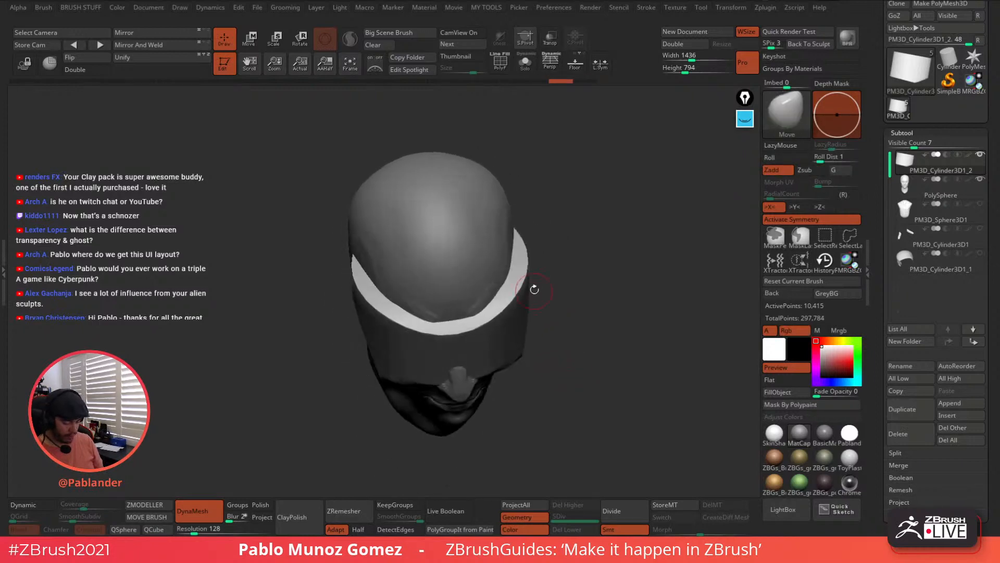
Update the DynaMesh of the clipped visor and raise the DynaMesh resolution to 232
mouse_move(536, 244)
left_mouse_down("ctrl+shift")
mouse_move(502, 382)
mouse_move(510, 390)
mouse_move(595, 295)
mouse_move(598, 313)
mouse_move(608, 280)
left_mouse_up("ctrl+shift")
left_click_drag(590, 182, 650, 336, "ctrl")
left_click_drag(196, 530, 201, 531)
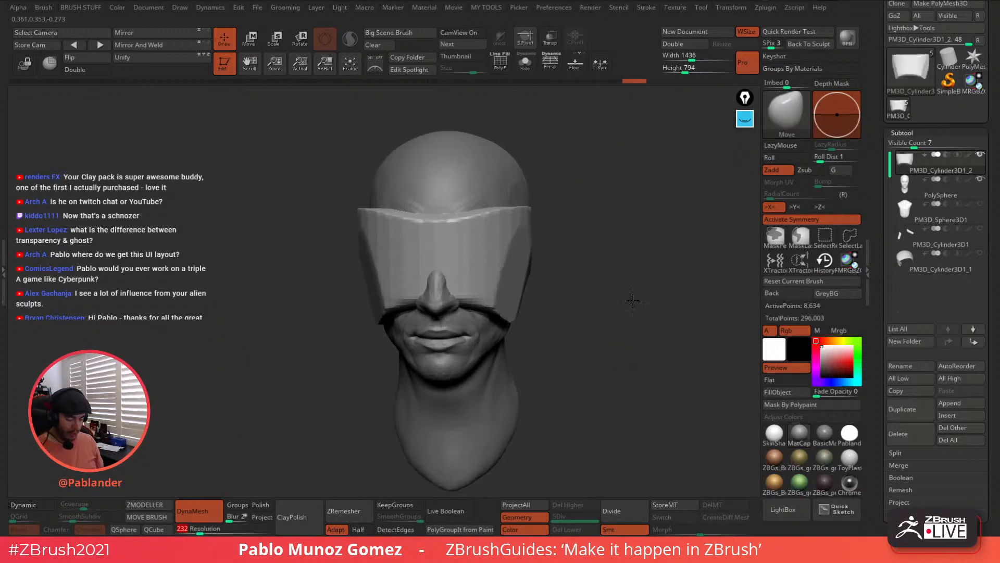
left_click_drag(618, 309, 630, 297)
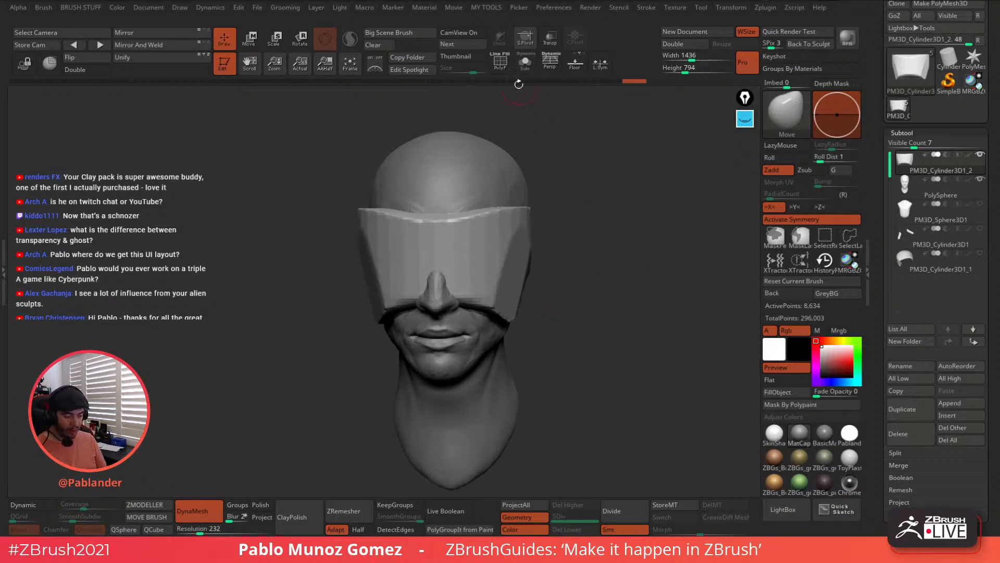
Raise the visor's DynaMesh resolution to 296 and enable its Polish option
left_click(500, 61)
left_click(500, 61)
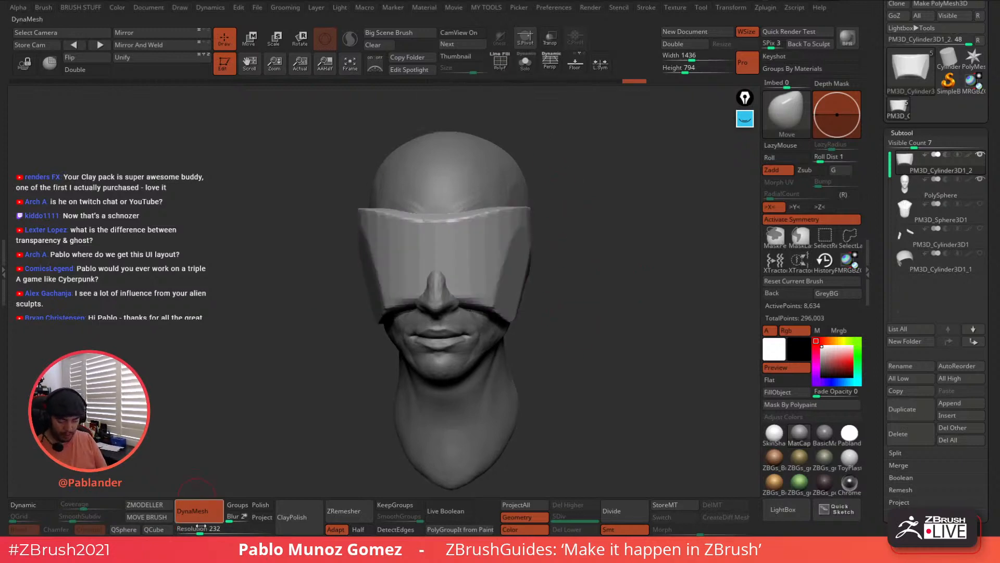
left_click_drag(198, 527, 203, 529)
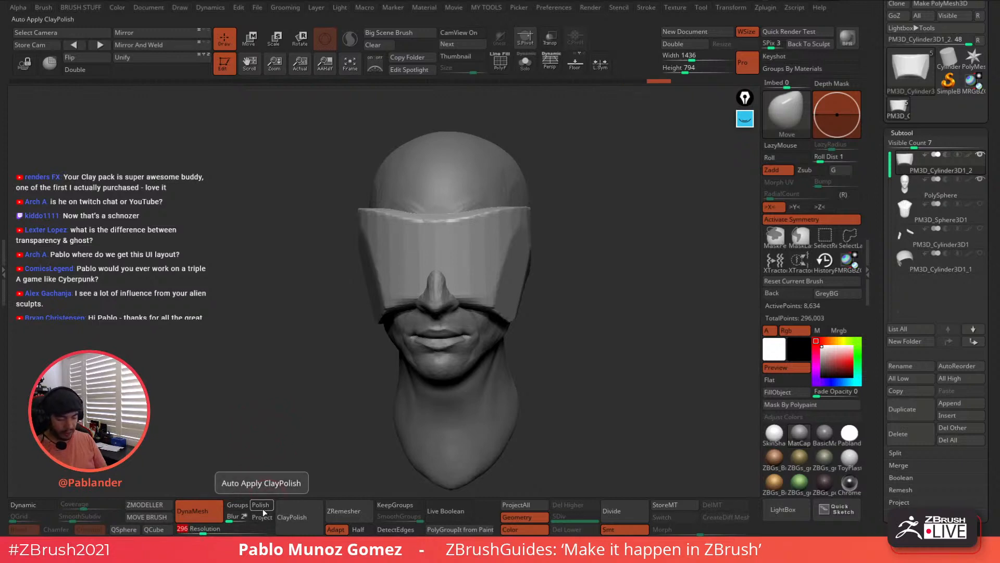
left_click(260, 506)
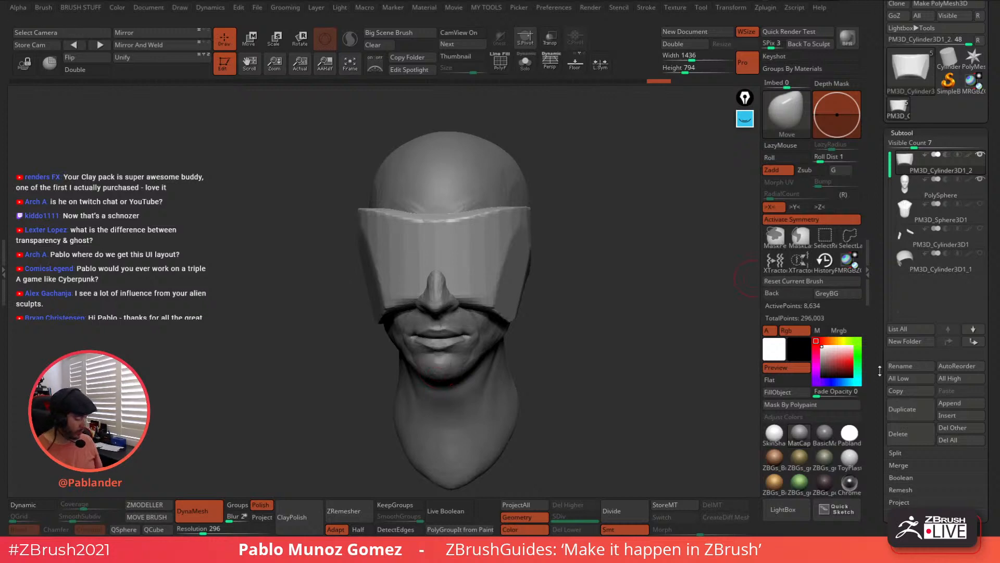
Examine the visor's full DynaMesh settings among the geometry options
left_click_drag(880, 370, 880, 274)
left_click(944, 295)
left_click_drag(938, 285, 936, 207)
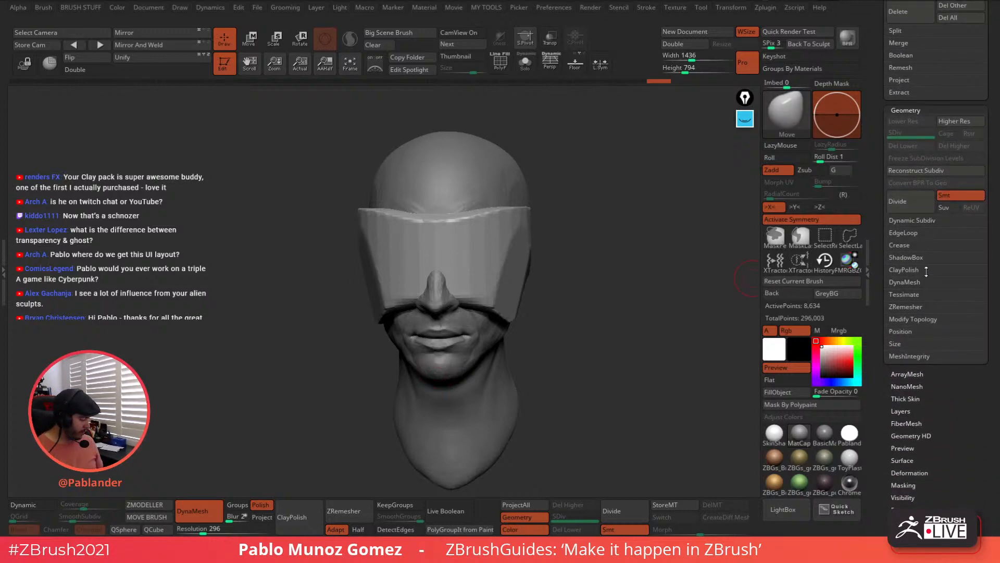
left_click(933, 282)
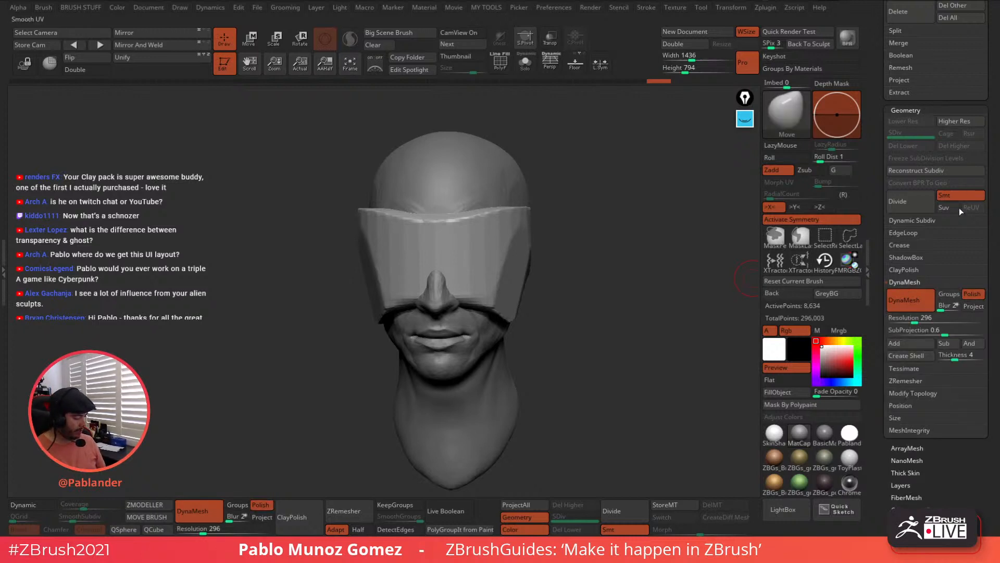
left_click(917, 110)
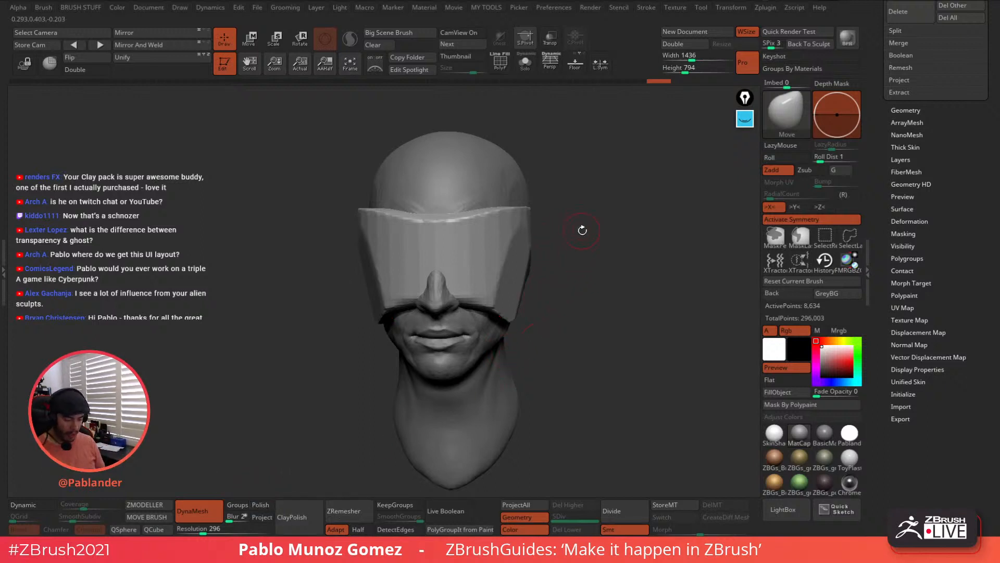
DynaMesh the visor at resolution 296 and inspect its wireframe and faceted side surface
mouse_move(569, 167)
left_mouse_down("ctrl")
mouse_move(586, 274)
mouse_move(638, 284)
mouse_move(631, 289)
left_mouse_up("ctrl")
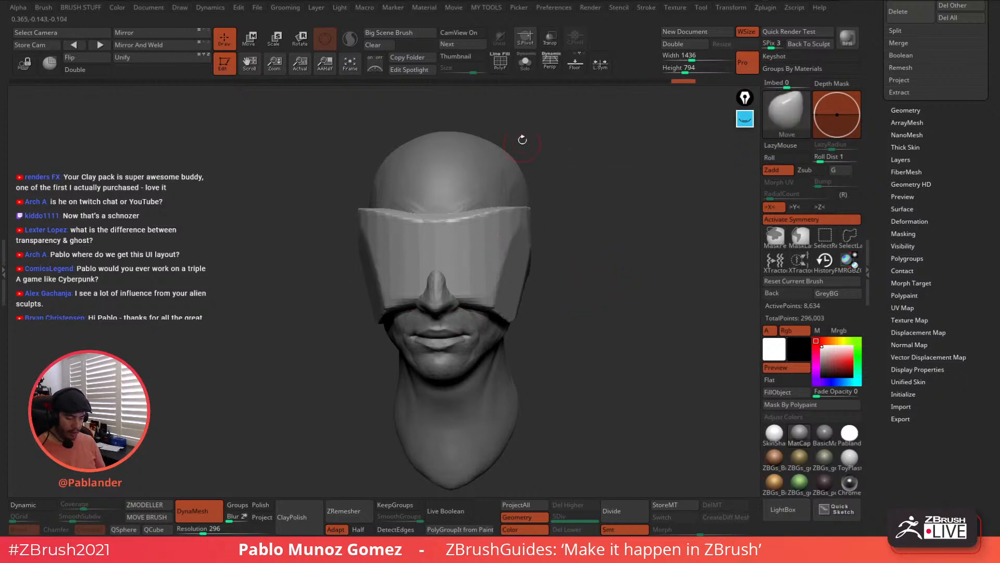
left_click(502, 65)
left_click(502, 65)
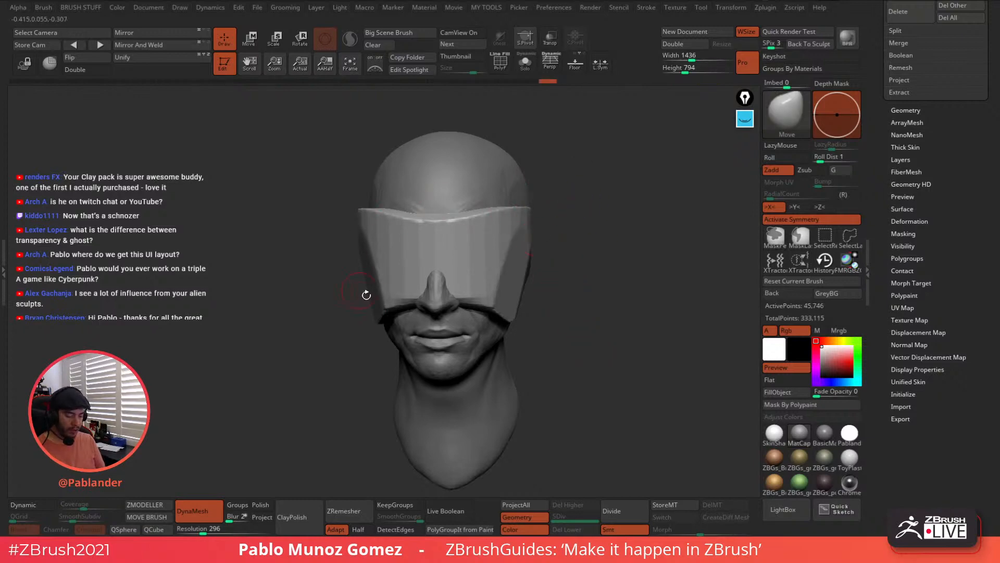
left_click_drag(536, 236, 598, 279)
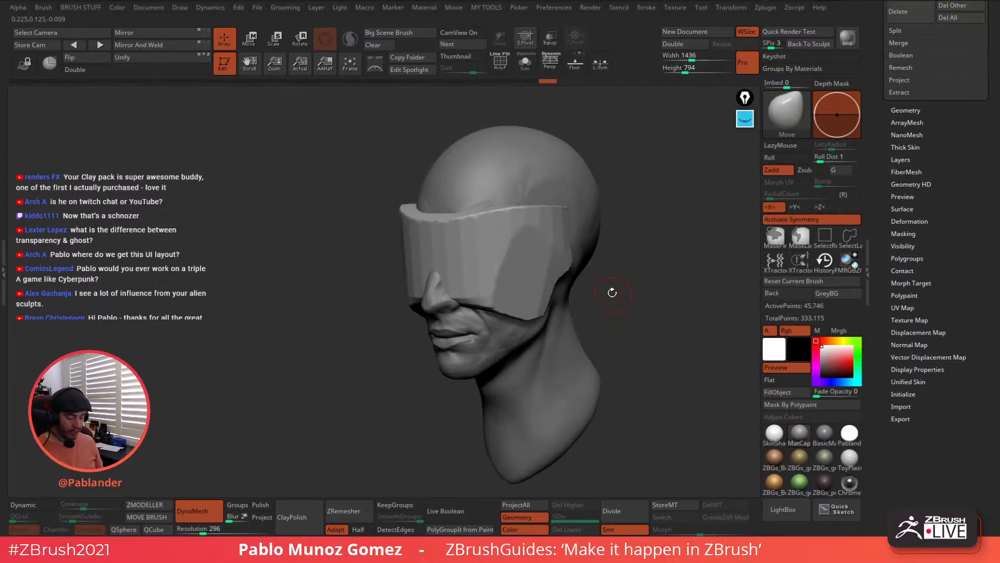
Undo the last DynaMesh, enable Polish and DynaMesh the visor again at resolution 296
key("ctrl+z")
left_click(257, 505)
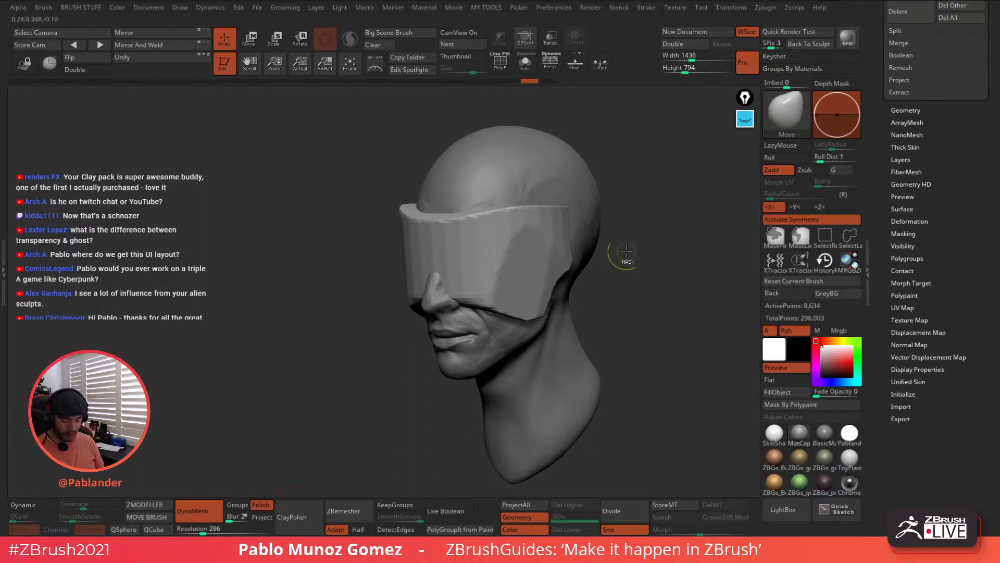
mouse_move(642, 194)
left_mouse_down("ctrl")
mouse_move(652, 254)
mouse_move(697, 320)
left_mouse_up("ctrl")
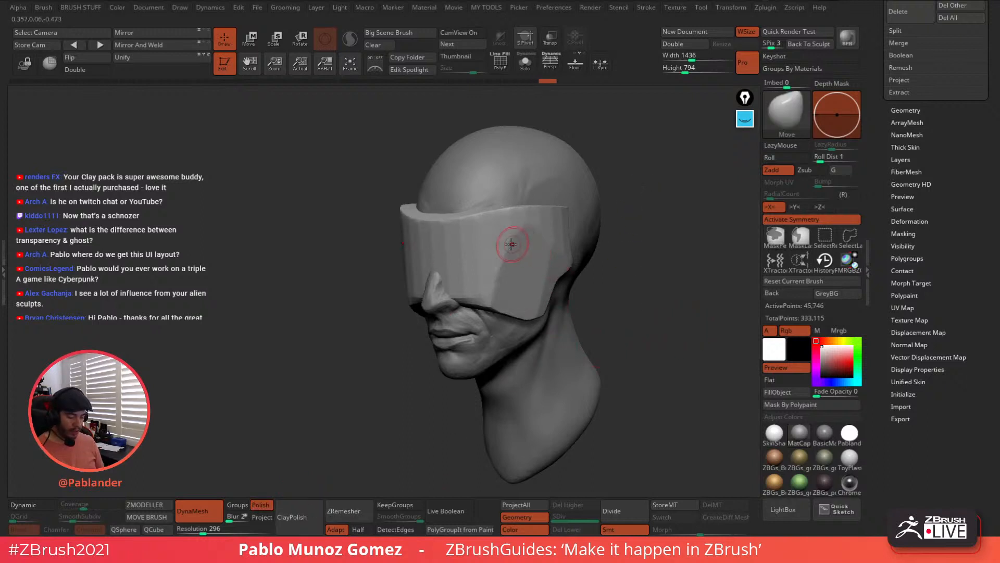
Smooth the visor's faceted front, sides and lower rear corners with the Smooth brush
mouse_move(498, 240)
right_mouse_down()
mouse_move(548, 262)
mouse_move(531, 240)
right_mouse_up()
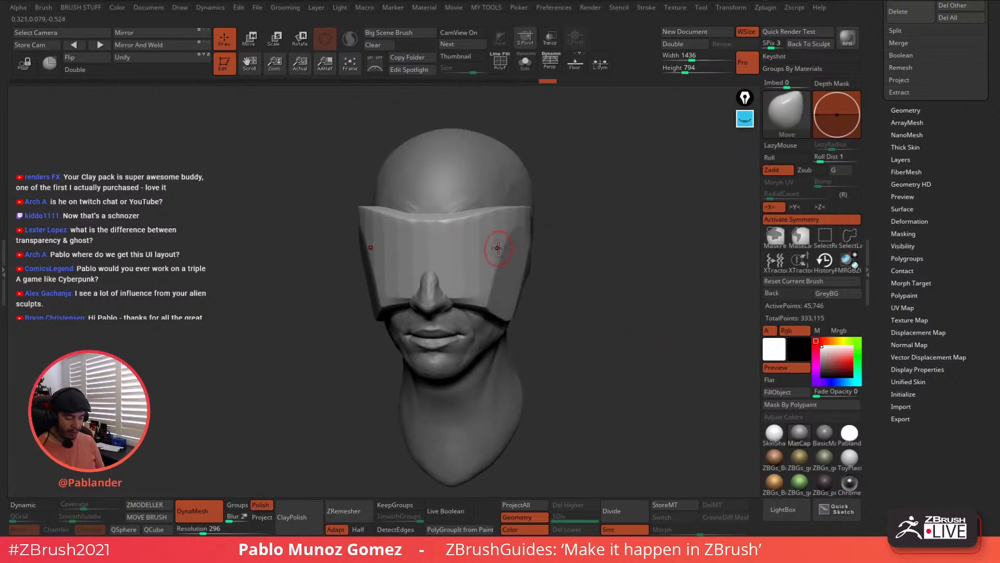
key("shift")
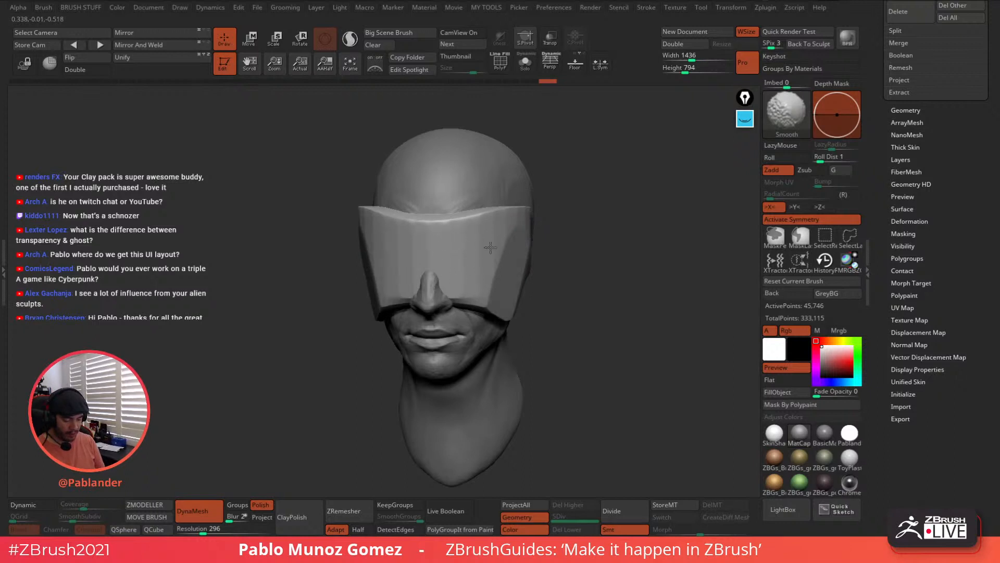
right_click(498, 287)
key("shift")
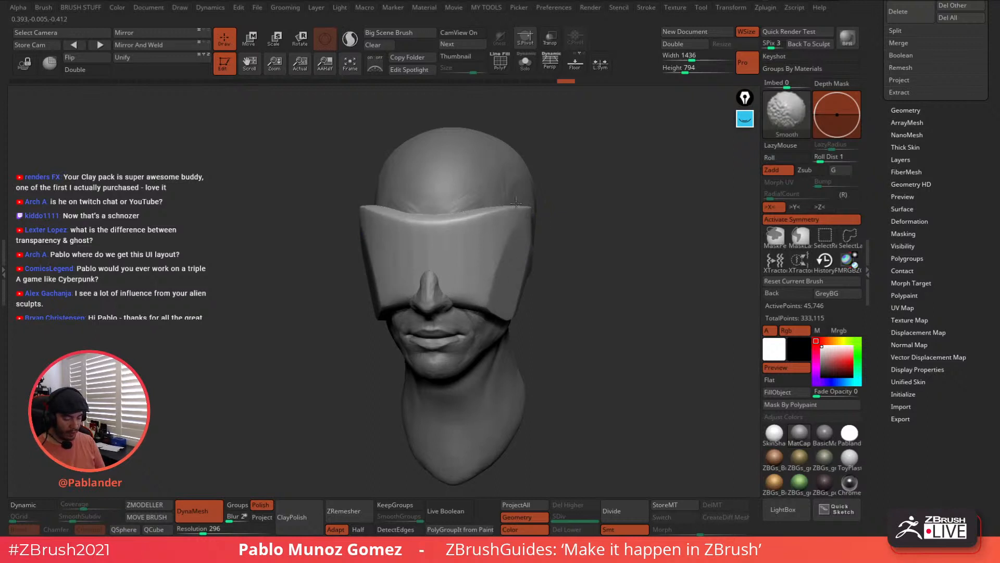
right_click_drag(501, 322, 470, 298)
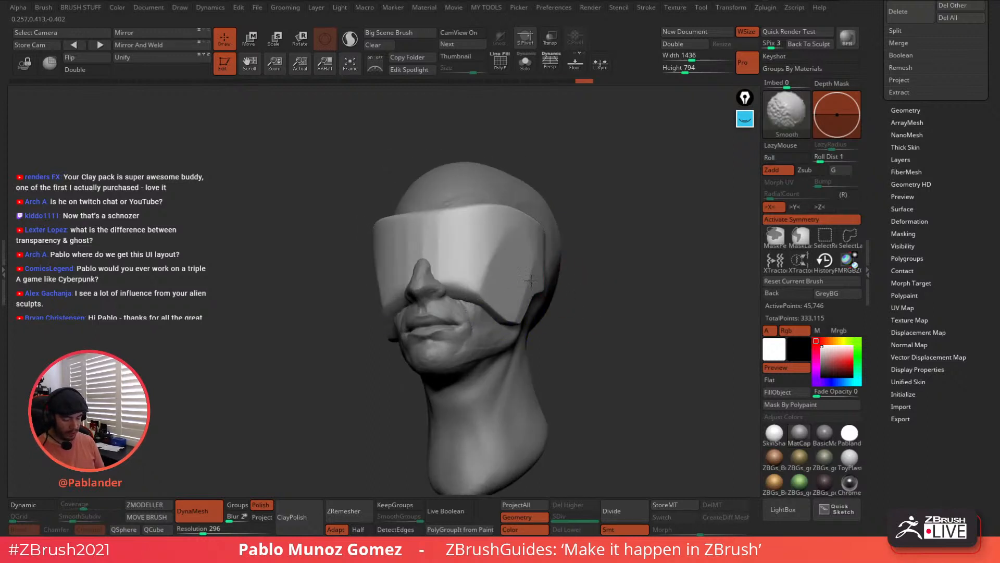
right_click_drag(531, 280, 568, 246)
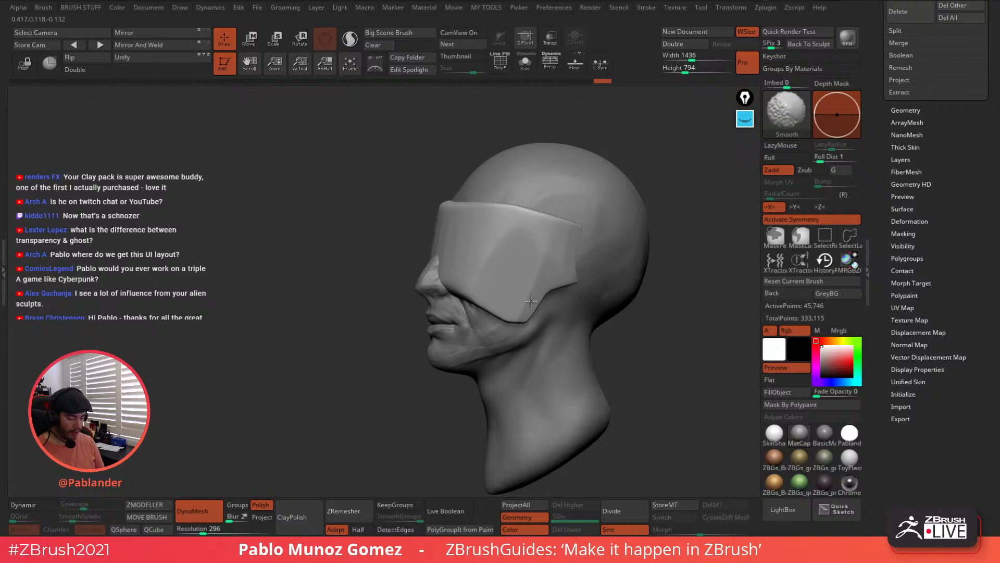
left_click_drag(531, 301, 509, 311, "shift")
mouse_move(509, 312)
right_mouse_down()
mouse_move(563, 295)
mouse_move(576, 311)
mouse_move(592, 283)
right_mouse_up()
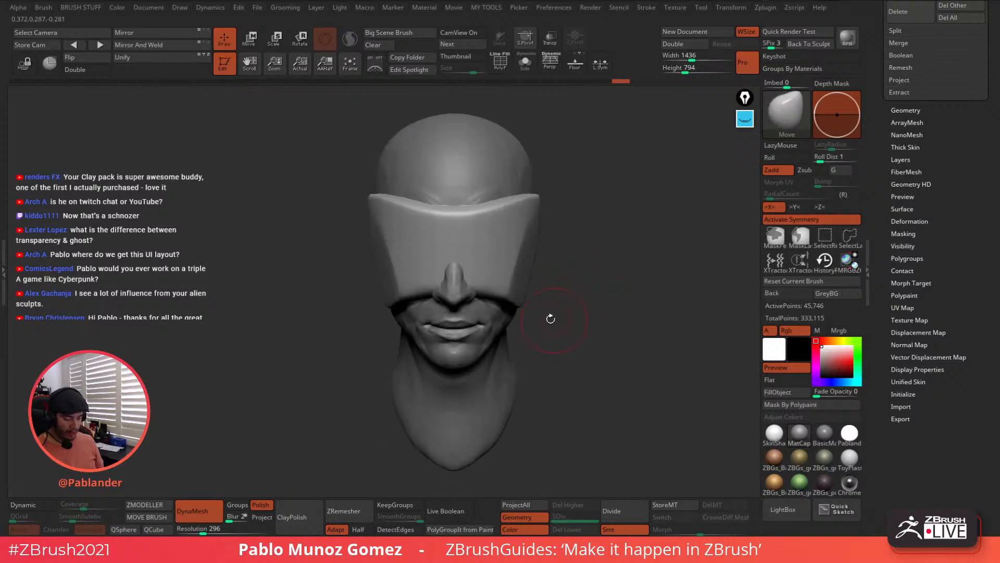
Isolate the visor and paint a symmetrical mask over the nose area at the middle of its lower front
left_click(526, 63)
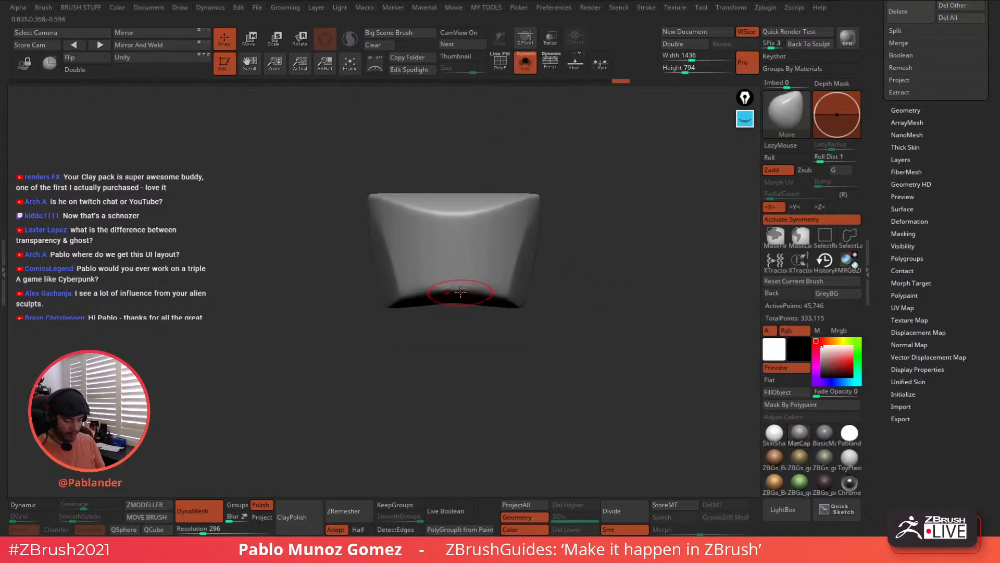
left_click(525, 63)
key("f")
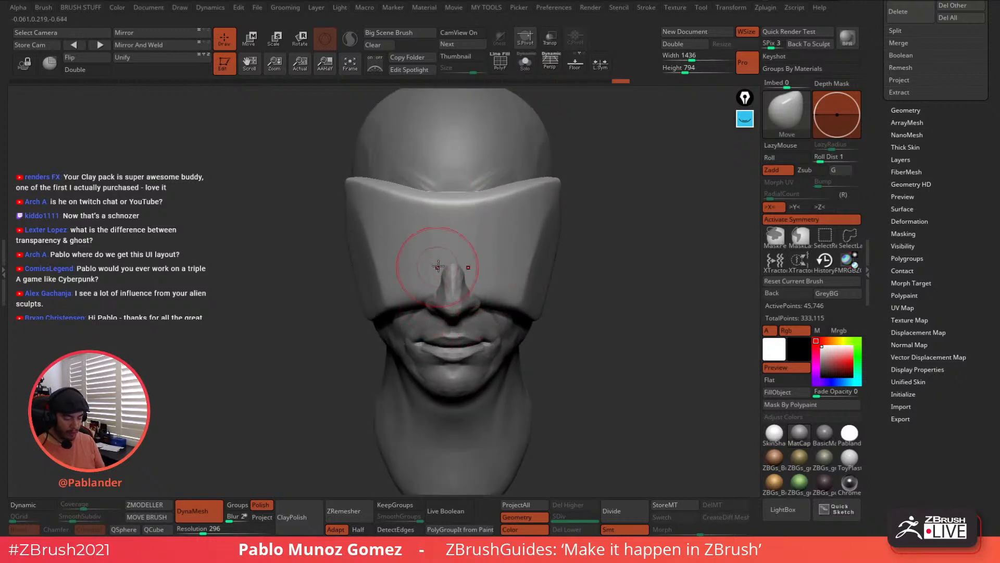
left_click(531, 67)
key("space")
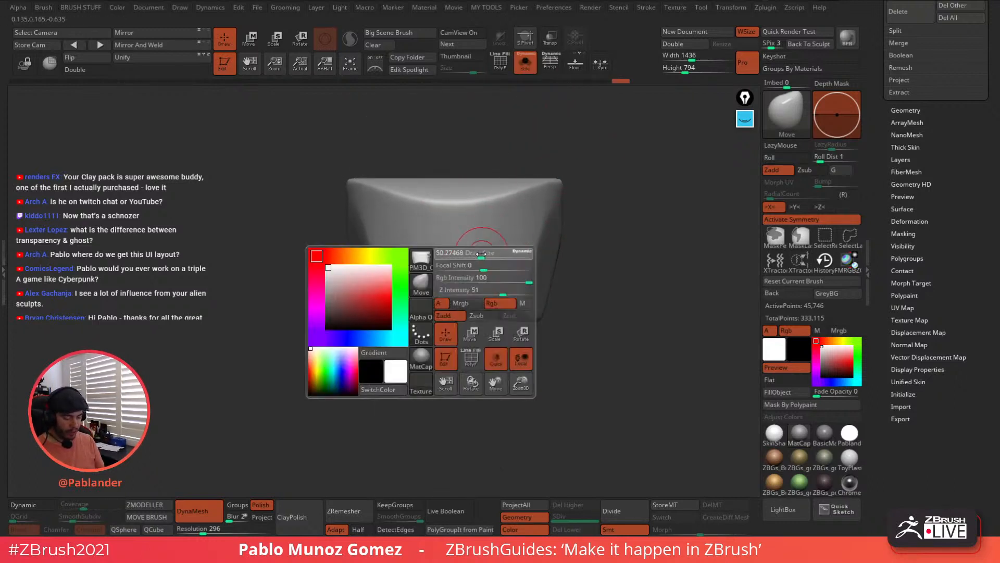
left_click(452, 285, "ctrl")
right_click_drag(452, 294, 458, 263)
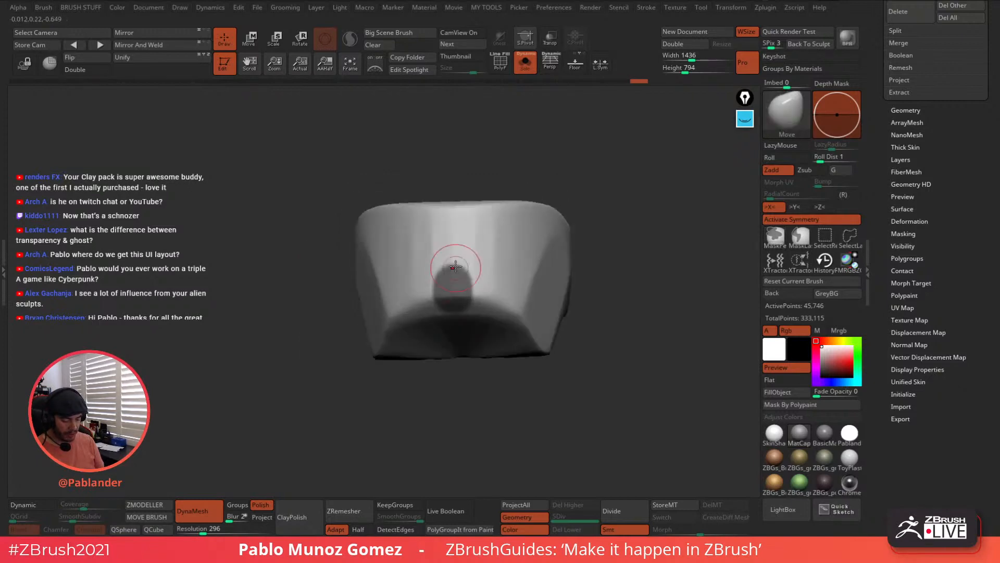
left_click(454, 291, "ctrl")
mouse_move(459, 315)
left_mouse_down("ctrl")
mouse_move(455, 268)
mouse_move(461, 318)
left_mouse_up("ctrl")
Check the nose mask against the head and invert it so that only the nose area stays unmasked
left_click(527, 65)
right_click_drag(527, 196, 528, 228)
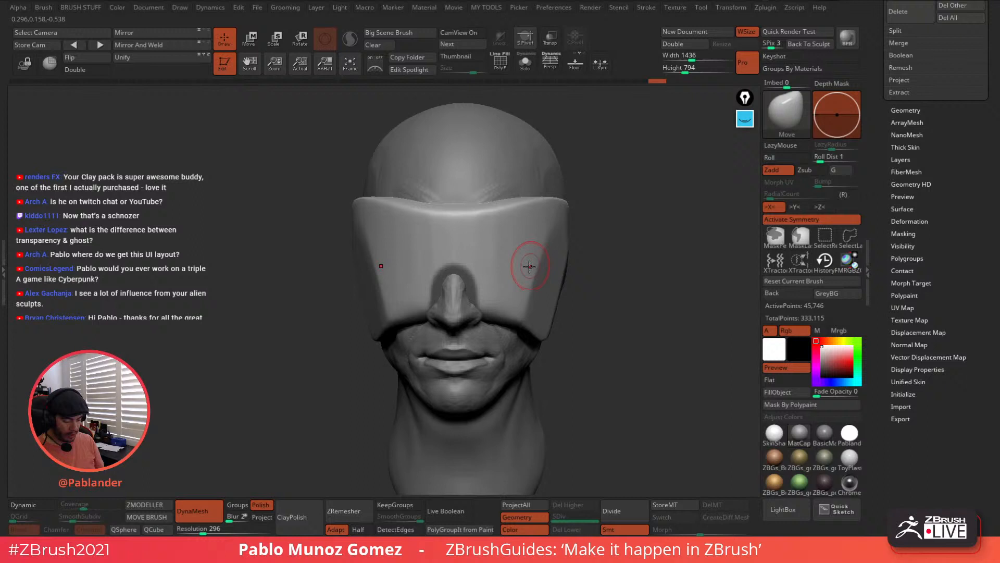
left_click(527, 65)
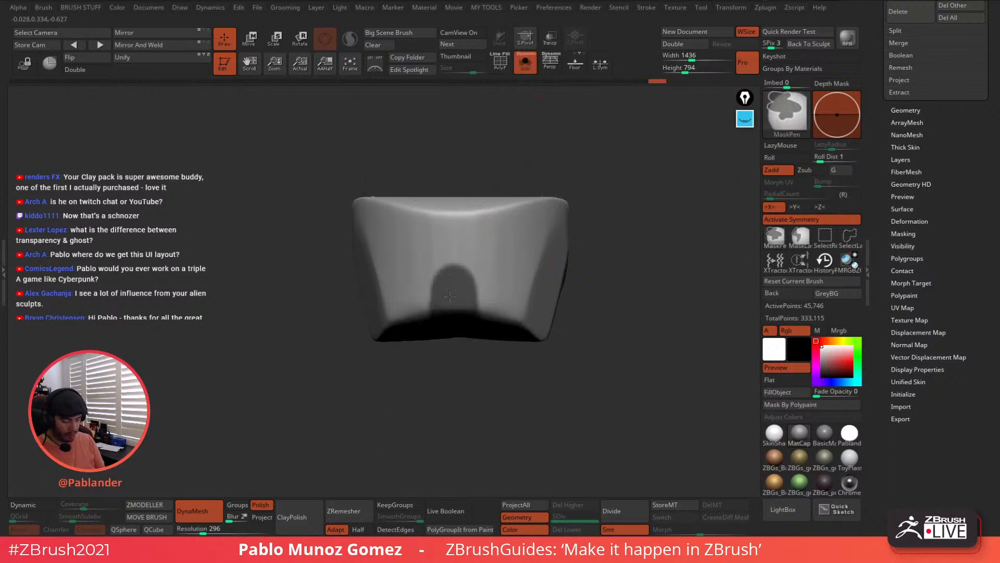
left_click(525, 63)
left_click(605, 244, "ctrl")
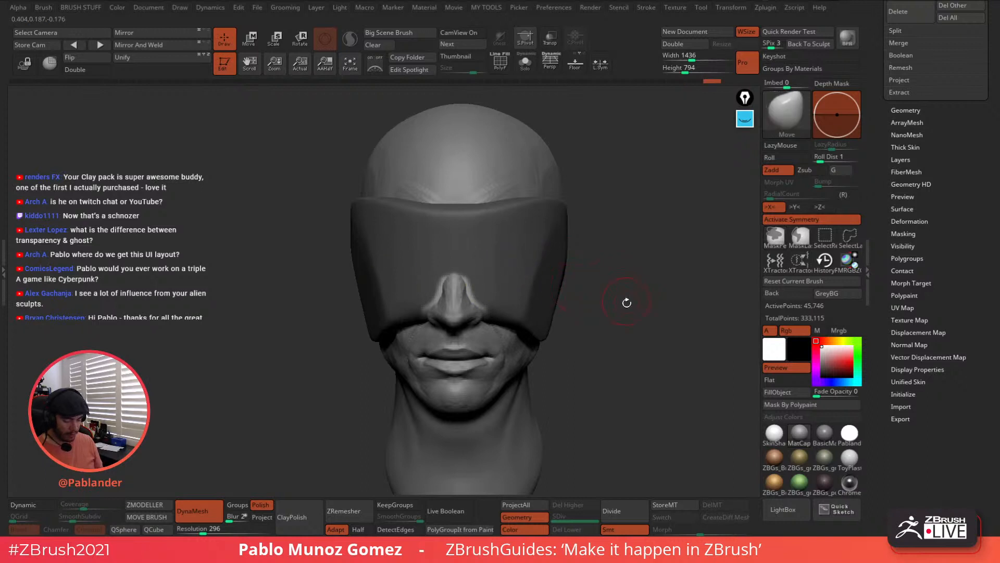
left_click_drag(617, 300, 641, 290, "ctrl")
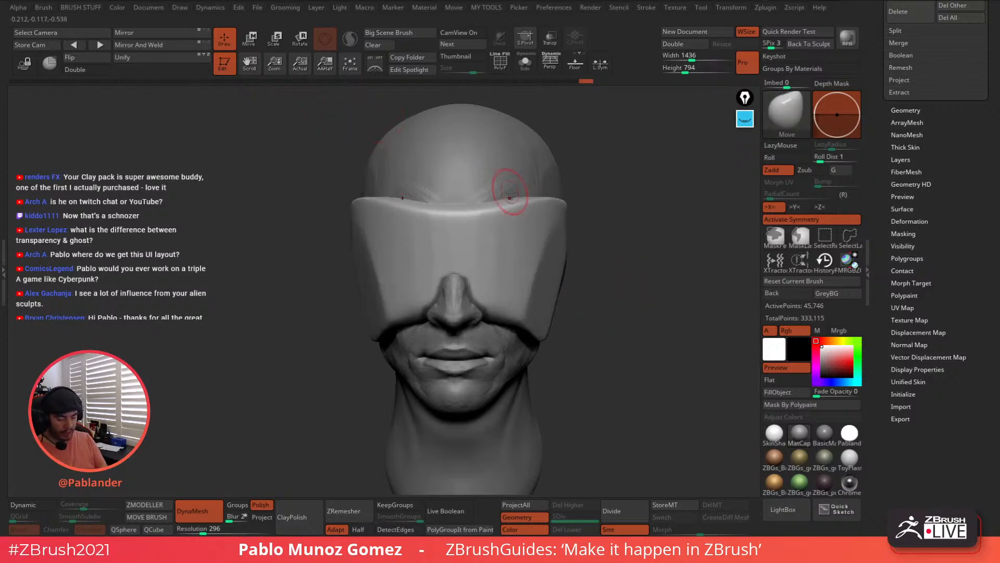
left_click(600, 169, "ctrl")
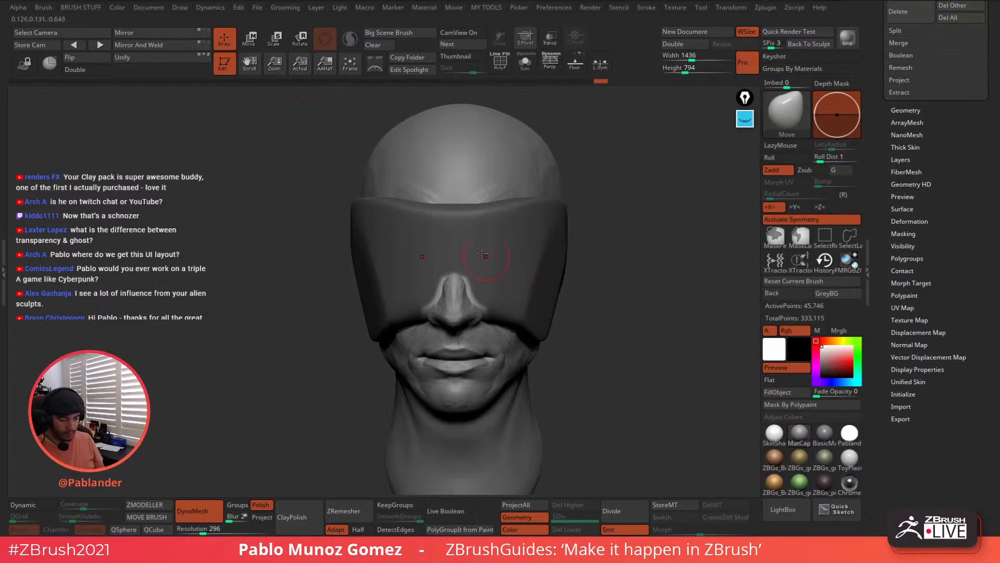
Push the unmasked nose area of the visor backward along the depth axis to form a nose recess
left_click(250, 38)
right_click_drag(541, 211, 590, 222)
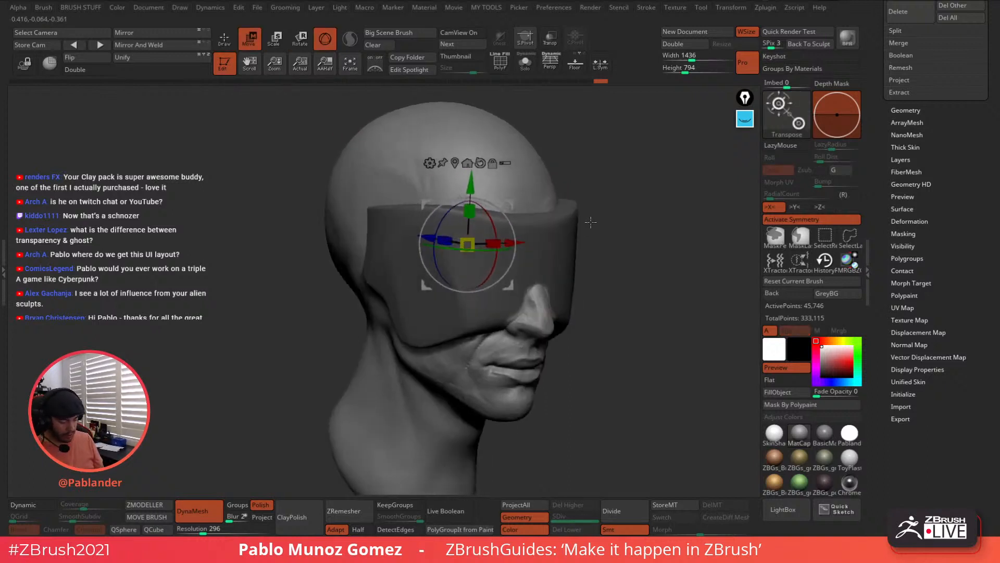
left_click_drag(427, 237, 400, 232)
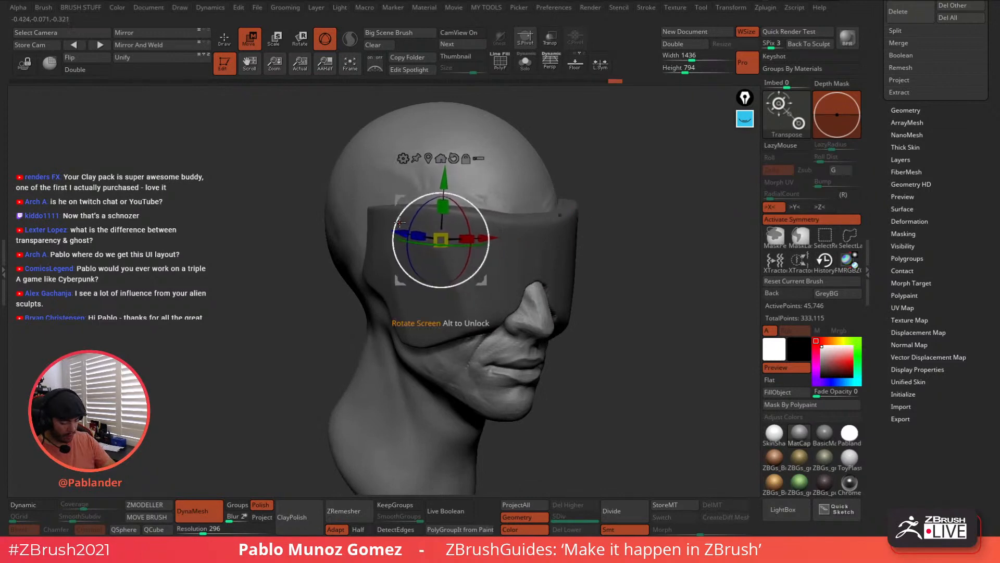
mouse_move(630, 224)
right_mouse_down()
mouse_move(609, 221)
mouse_move(593, 199)
right_mouse_up()
left_click(232, 50)
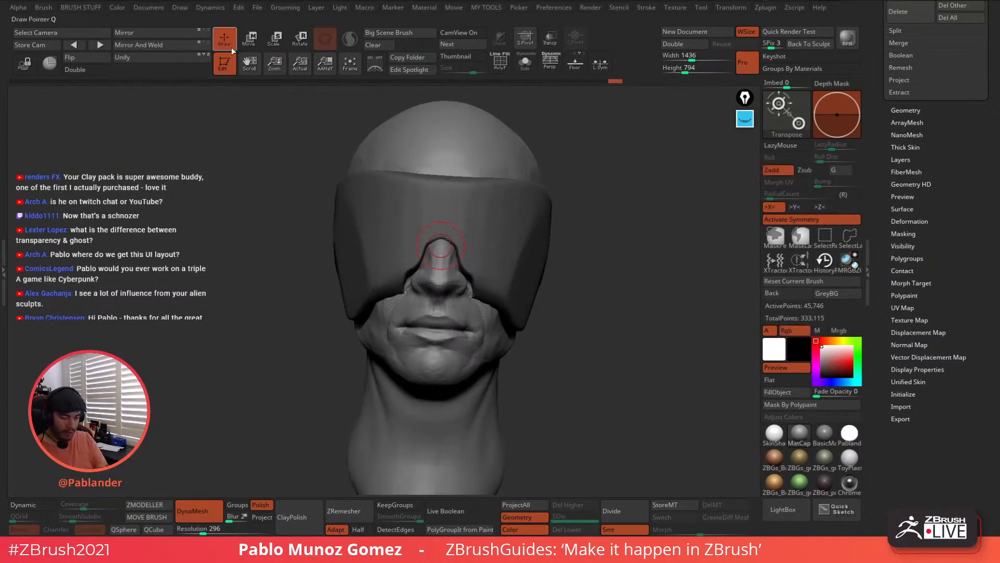
Isolate the visor, update its DynaMesh with the nose recess and smooth the recess's lower rear edge
left_click(520, 67)
mouse_move(598, 260)
left_mouse_down()
mouse_move(598, 220)
mouse_move(614, 248)
mouse_move(562, 271)
left_mouse_up()
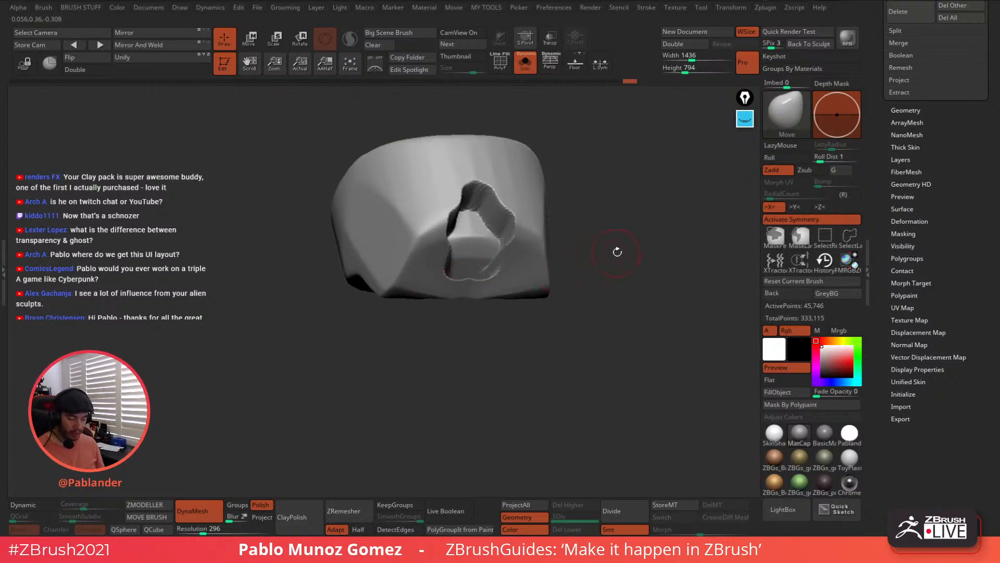
left_click_drag(594, 213, 647, 301, "ctrl")
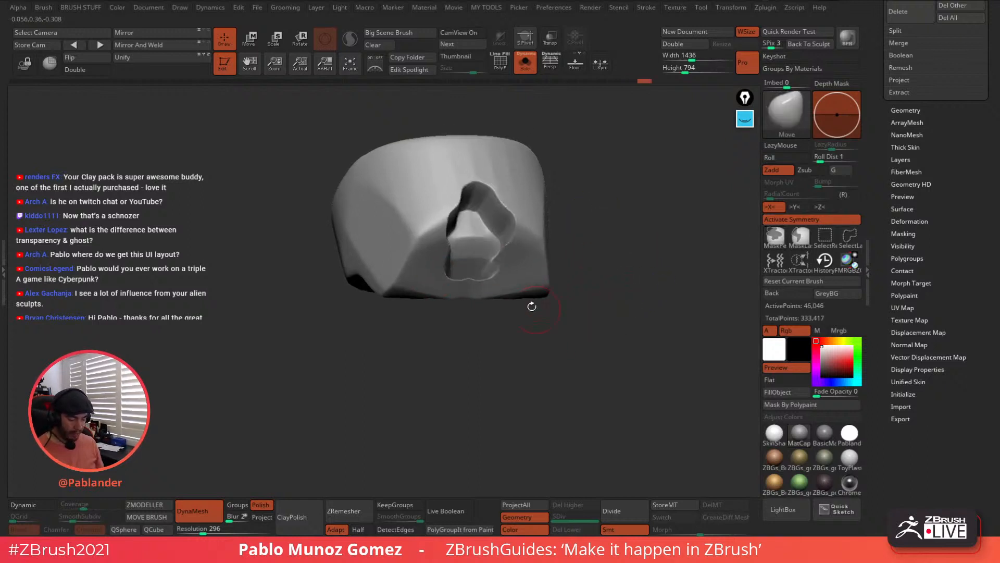
left_click_drag(494, 262, 490, 269, "shift")
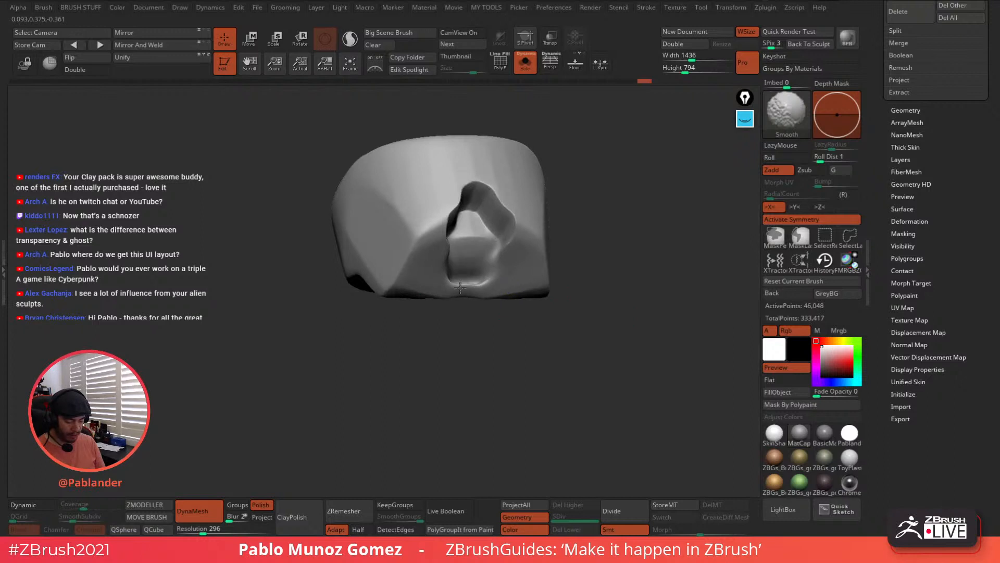
left_click_drag(537, 329, 509, 303)
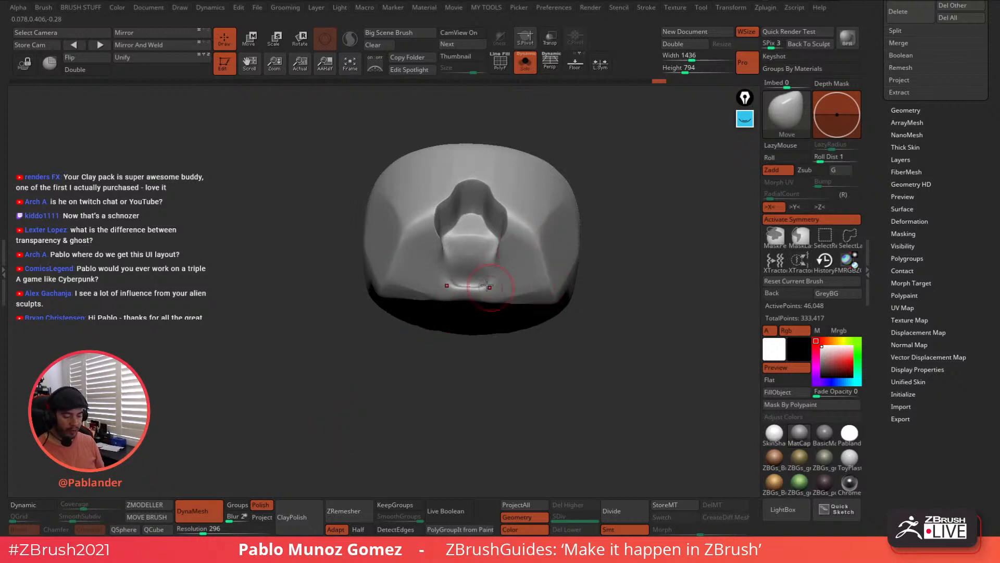
Bring the head back into view and inspect the visor's wireframe and its fit around the nose
left_click(506, 70)
left_click(524, 65)
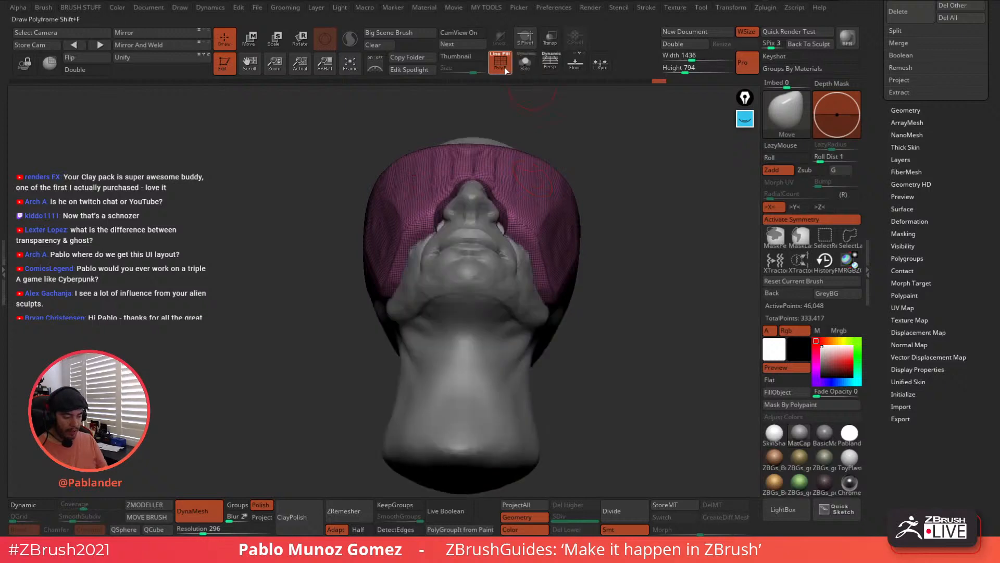
left_click(504, 66)
right_click_drag(469, 259, 540, 234)
right_click_drag(531, 196, 557, 205)
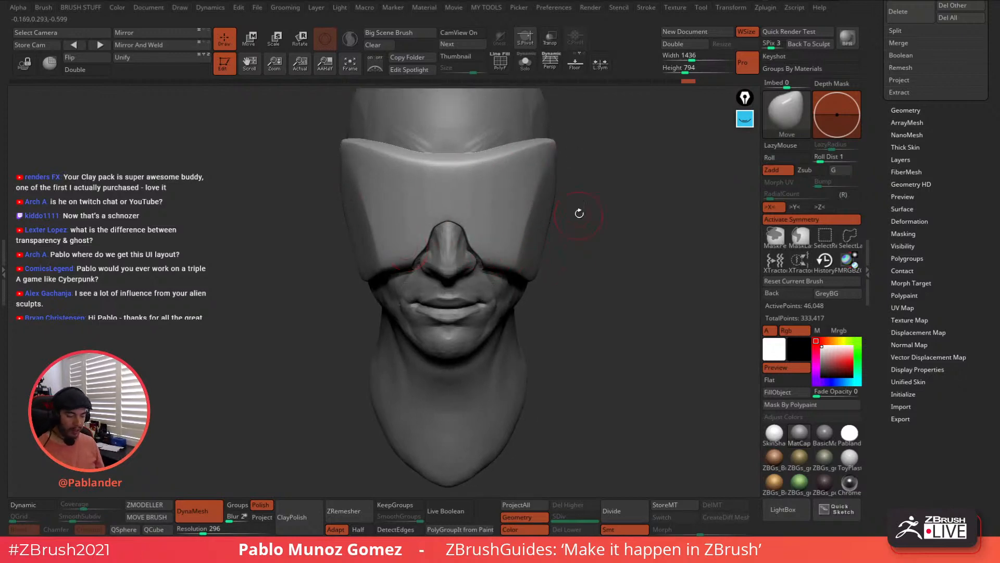
Make the head see-through with transparency and reshape the visor's lower side edge with the Move brush in side view
key("space")
left_click_drag(580, 210, 591, 208)
mouse_move(587, 288)
left_mouse_down("alt")
mouse_move(606, 226)
mouse_move(595, 245)
left_mouse_up("alt")
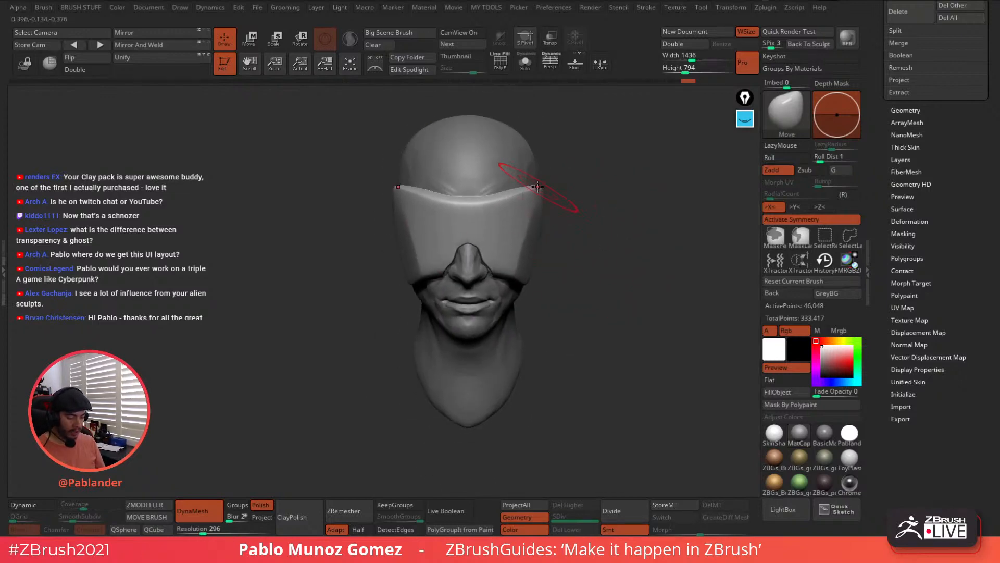
left_click_drag(571, 164, 597, 219, "alt")
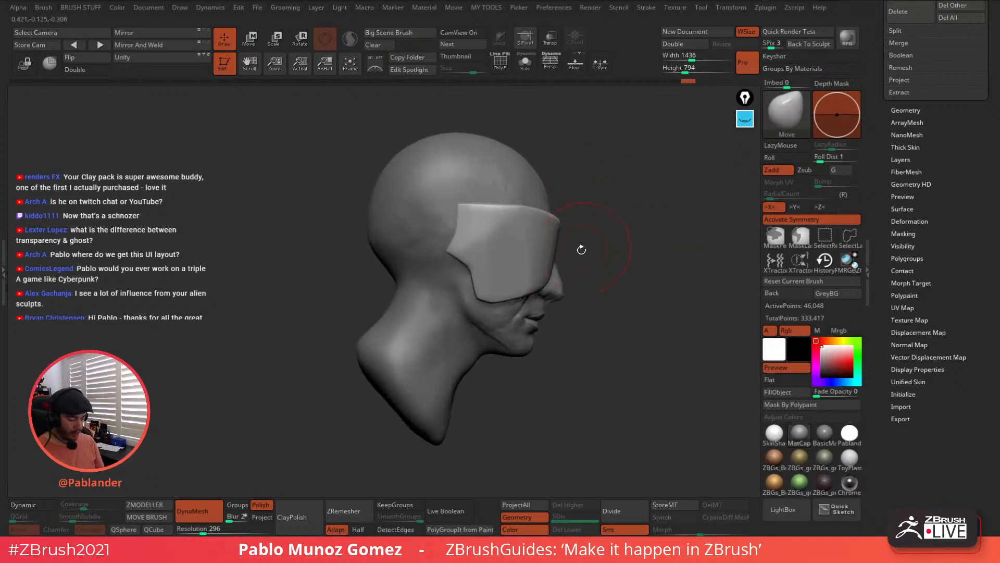
left_click(550, 38)
left_click_drag(586, 122, 566, 208)
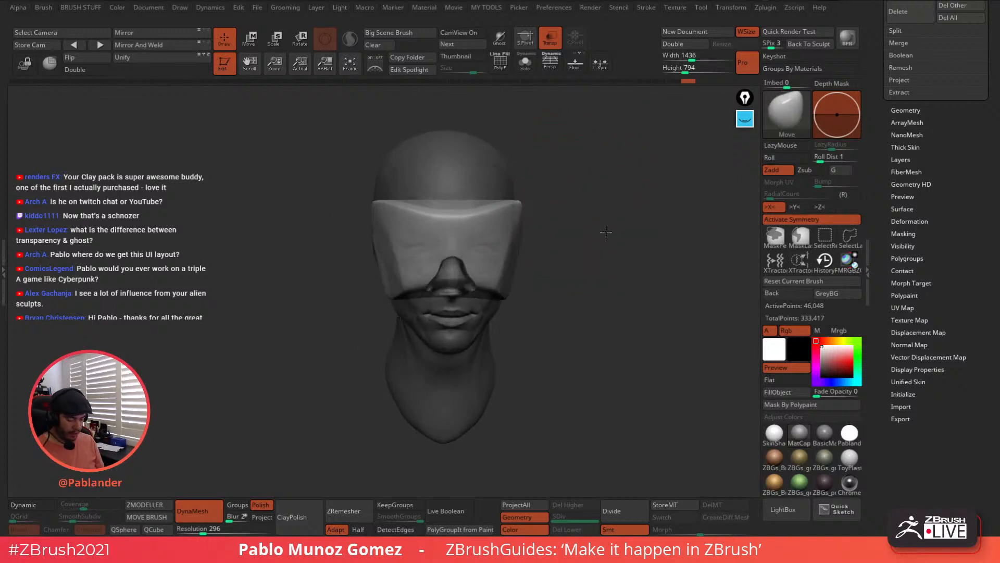
left_click_drag(602, 226, 616, 252)
mouse_move(677, 250)
left_mouse_down("alt")
mouse_move(648, 243)
mouse_move(423, 301)
mouse_move(426, 290)
left_mouse_up("alt")
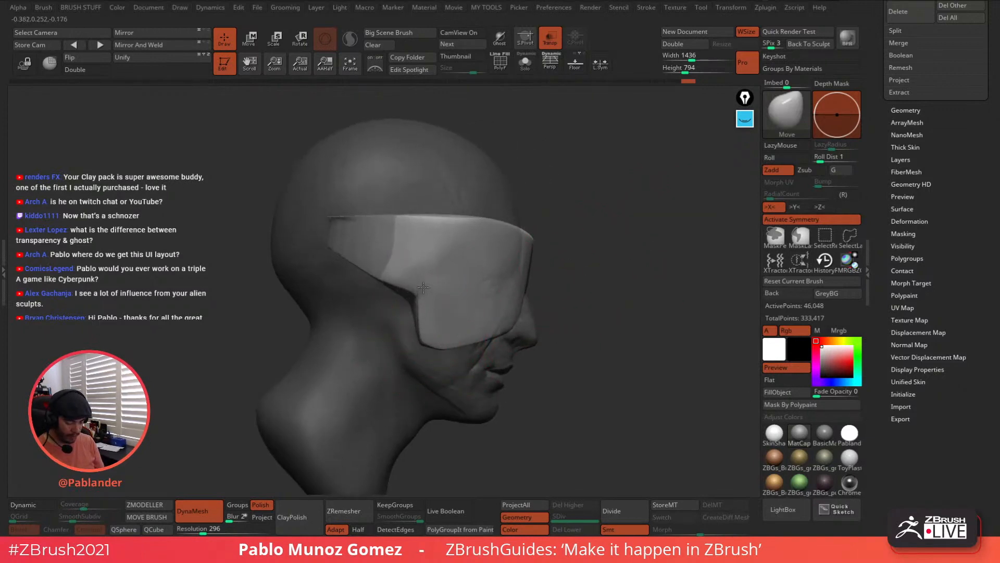
mouse_move(420, 336)
left_mouse_down()
mouse_move(446, 345)
mouse_move(480, 337)
left_mouse_up()
mouse_move(569, 277)
left_mouse_down()
mouse_move(585, 293)
mouse_move(592, 273)
left_mouse_up()
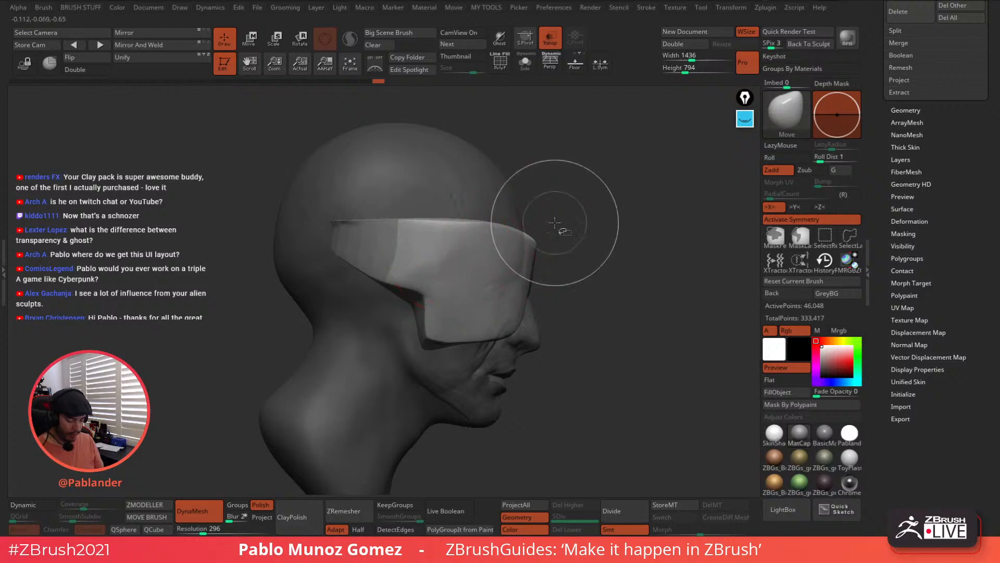
Trim the visor's upper edge flat with ClipCurve along a slightly forward-sloping line in side view, and turn transparency off
mouse_move(260, 236)
left_mouse_down("ctrl+shift")
mouse_move(492, 237)
mouse_move(564, 282)
mouse_move(569, 251)
left_mouse_up("ctrl+shift")
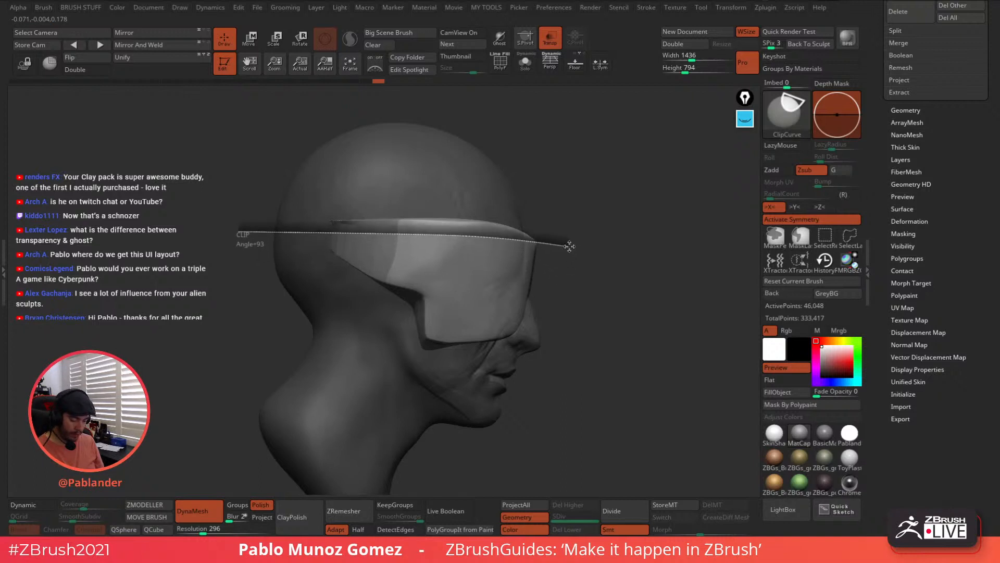
mouse_move(282, 229)
left_mouse_down("ctrl+shift")
mouse_move(597, 256)
mouse_move(597, 278)
mouse_move(576, 255)
mouse_move(581, 301)
left_mouse_up("ctrl+shift")
left_click(547, 44)
left_click(548, 43)
left_click(550, 44)
left_click_drag(597, 251, 595, 275)
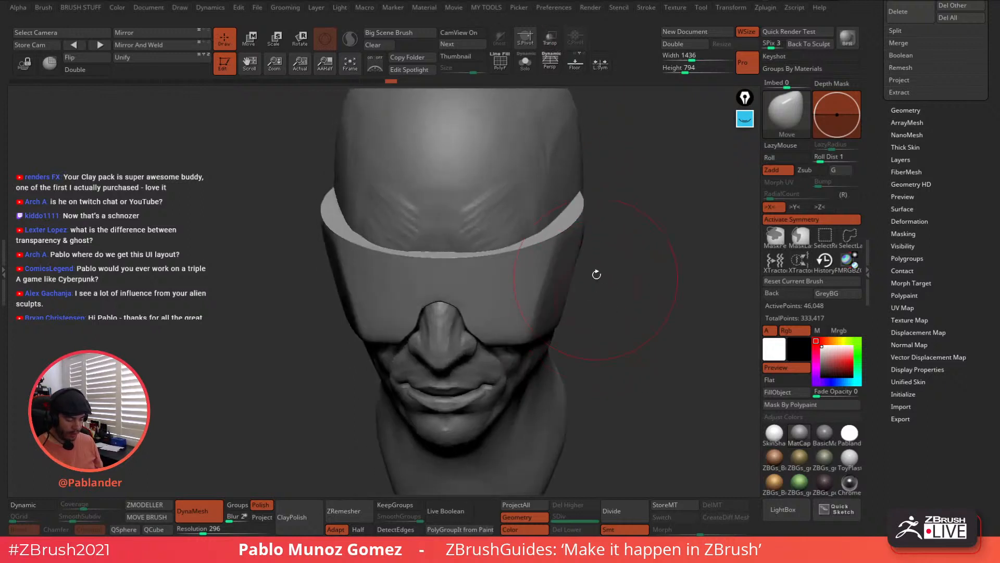
Clear the mask, update the visor's DynaMesh and smooth its upper front edge
left_click(636, 227, "ctrl")
left_click_drag(629, 244, 672, 305, "ctrl")
left_click_drag(552, 255, 461, 258, "shift")
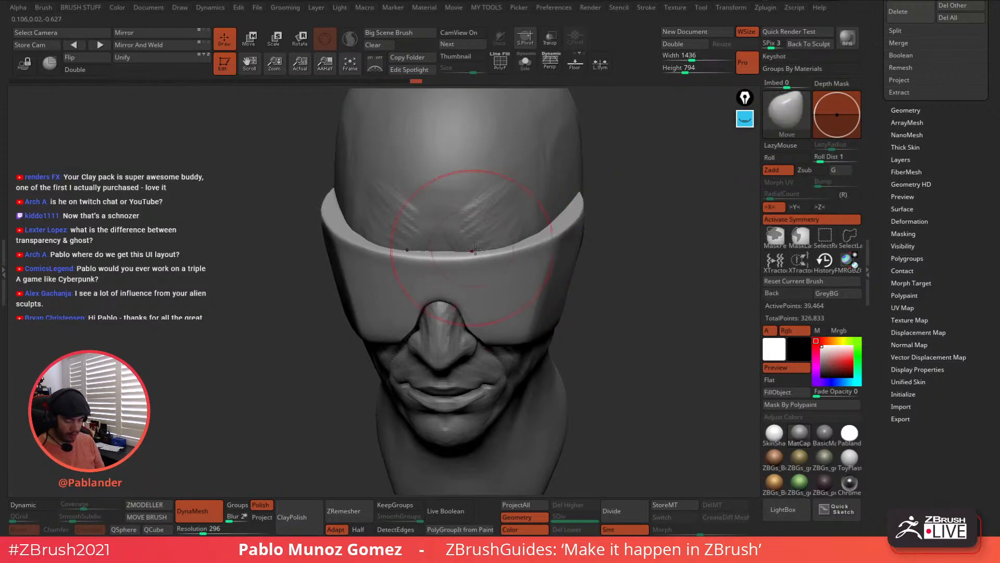
Adjust the outline of the visor's side arm at the temple with the Move brush
left_click_drag(594, 318, 579, 286, "alt")
right_click(530, 278)
mouse_move(530, 285)
right_mouse_down()
mouse_move(529, 268)
mouse_move(578, 283)
mouse_move(602, 261)
mouse_move(593, 255)
mouse_move(580, 289)
mouse_move(609, 268)
right_mouse_up()
right_click(599, 249)
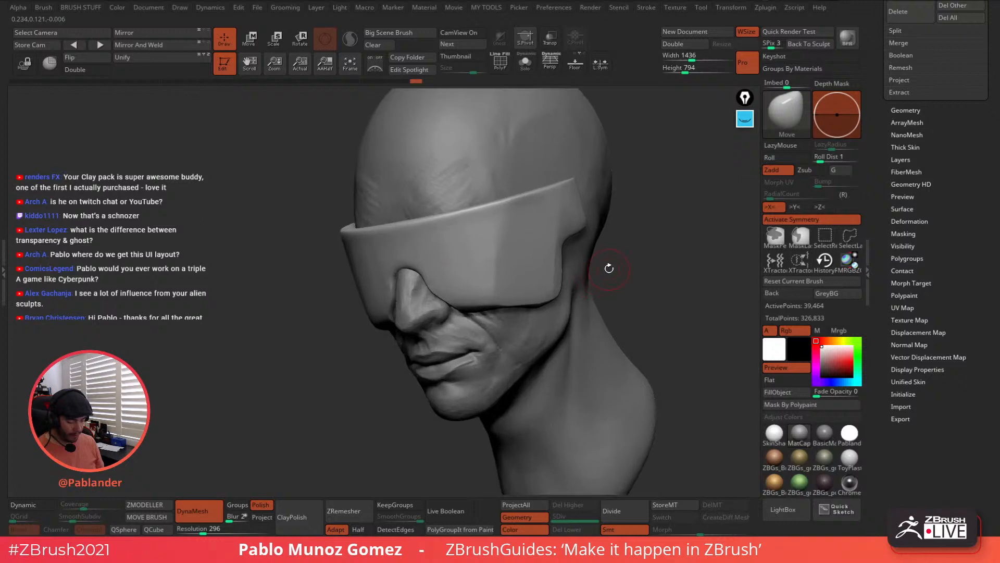
right_click(625, 276)
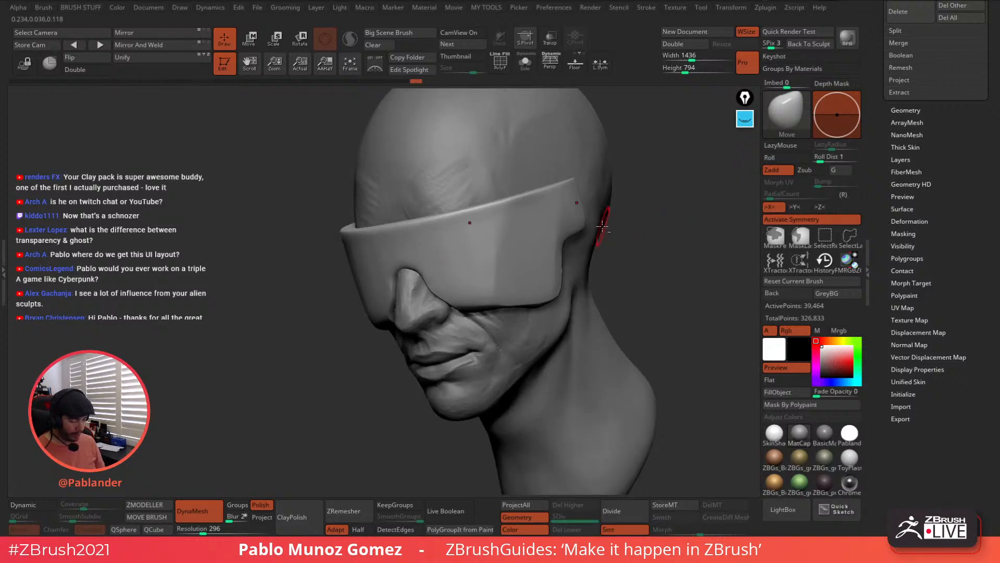
mouse_move(602, 228)
right_mouse_down()
mouse_move(590, 242)
mouse_move(547, 238)
right_mouse_up()
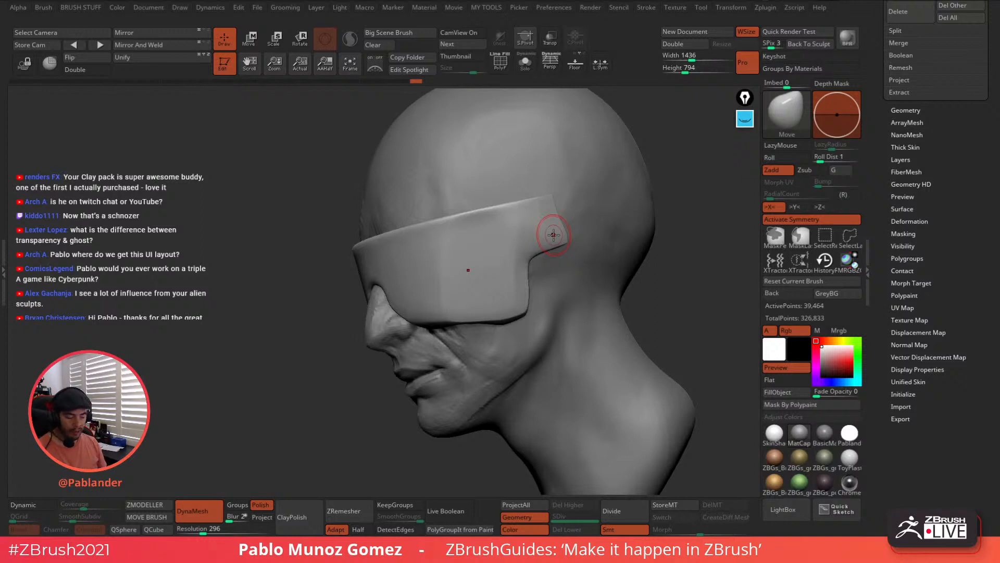
left_click_drag(554, 234, 567, 243)
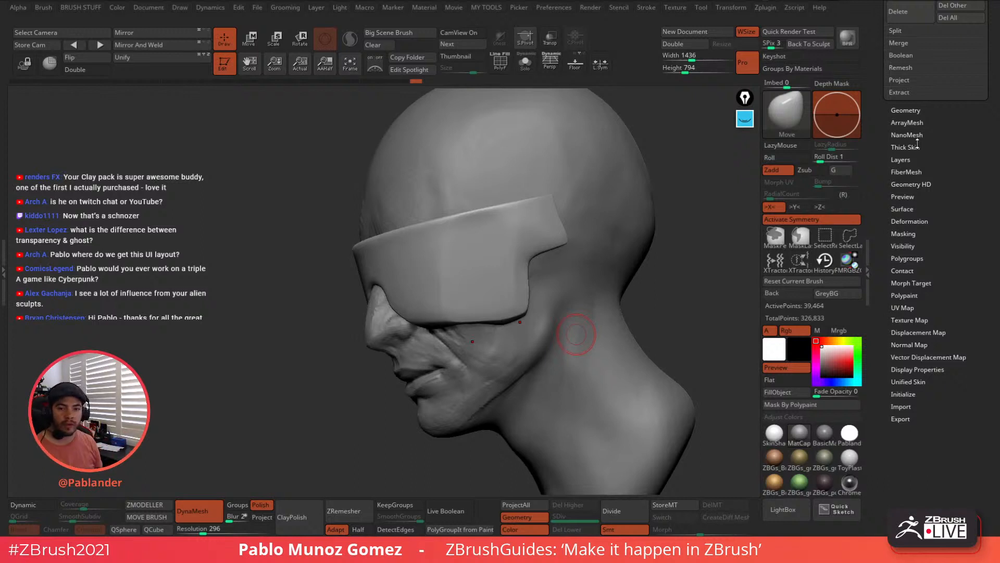
Switch to the DamStandard brush and carve a stepped line along the visor's side panel from the arm downward
mouse_move(587, 306)
right_mouse_down()
mouse_move(656, 299)
mouse_move(505, 258)
right_mouse_up()
key("b")
left_click(620, 346)
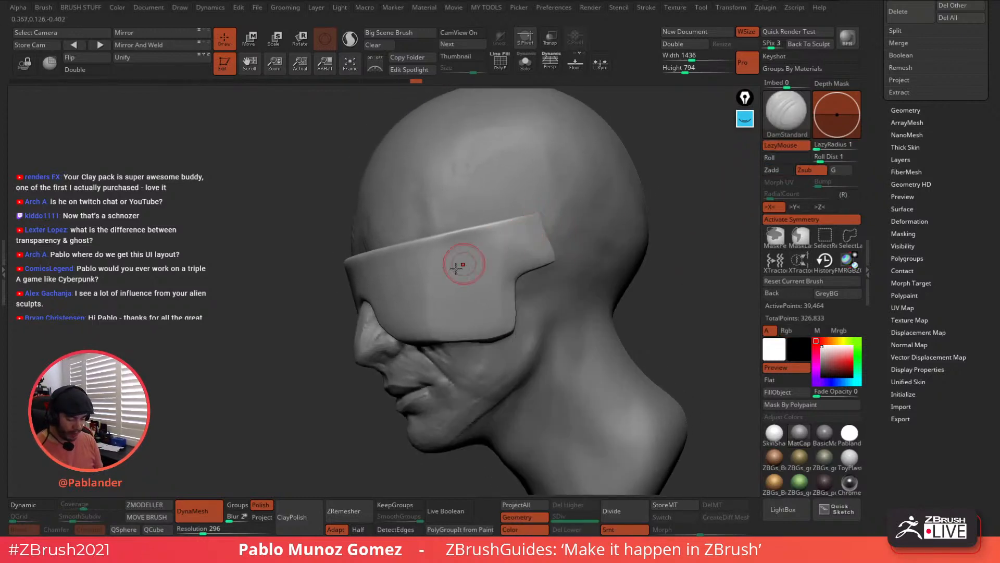
left_click_drag(386, 295, 439, 301)
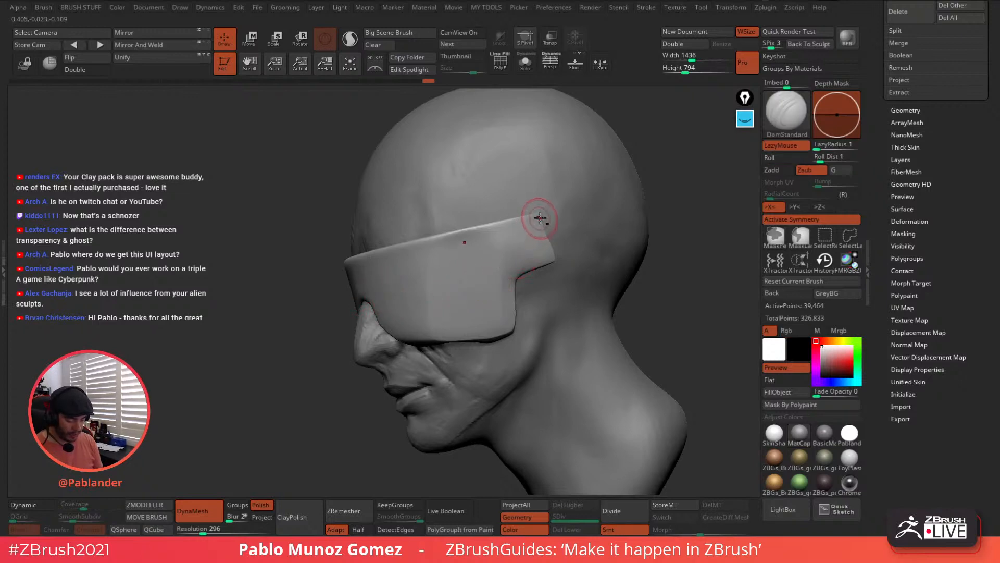
mouse_move(539, 218)
left_mouse_down("alt")
mouse_move(489, 257)
mouse_move(468, 291)
left_mouse_up("alt")
right_click_drag(480, 302, 476, 297)
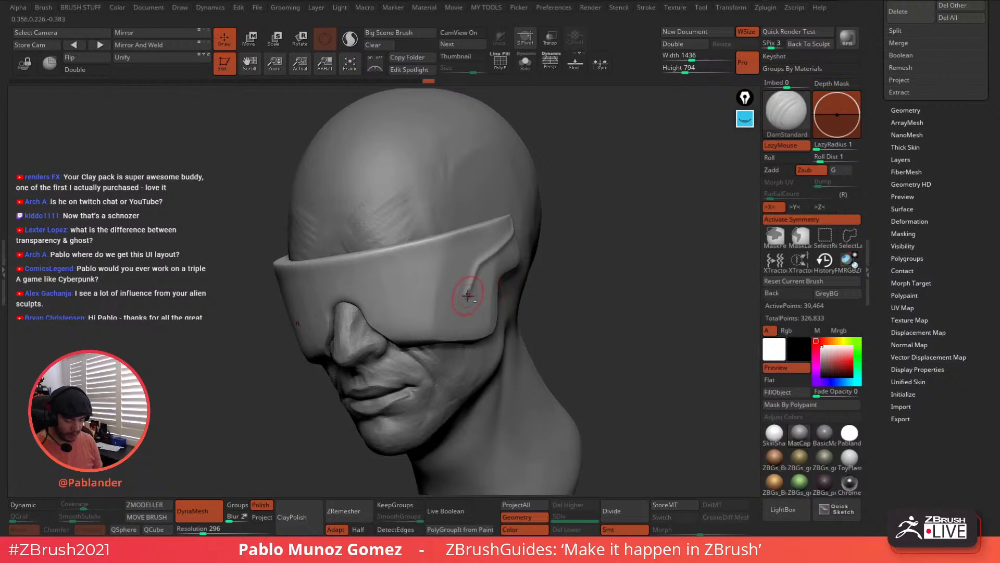
Carve a groove along the visor's lower edge beside the nose, joining the side panel line, and undo the stray stroke
mouse_move(362, 306)
left_mouse_down()
mouse_move(393, 315)
mouse_move(465, 304)
left_mouse_up()
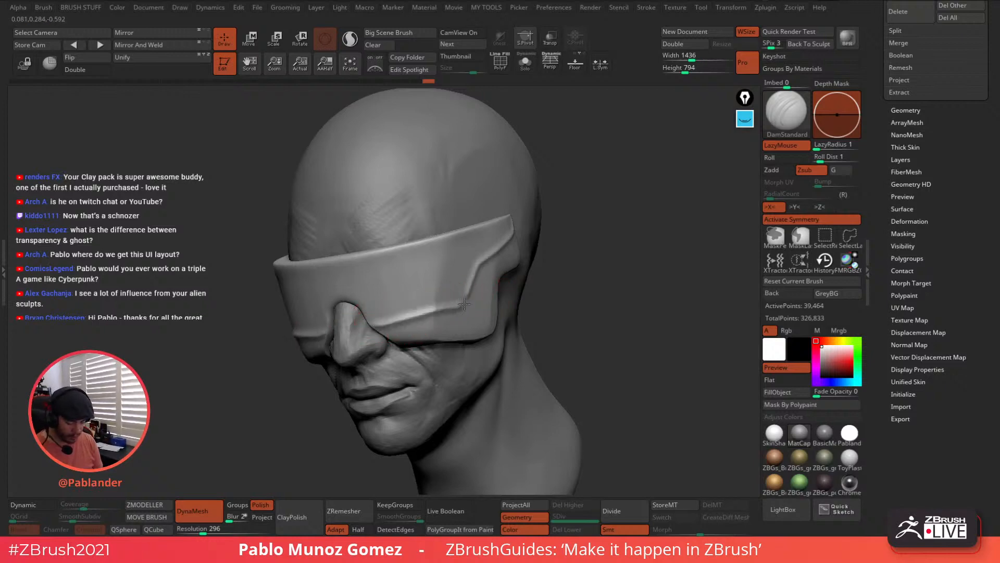
mouse_move(484, 281)
right_mouse_down()
mouse_move(495, 307)
mouse_move(540, 276)
mouse_move(502, 224)
right_mouse_up()
key("ctrl+z")
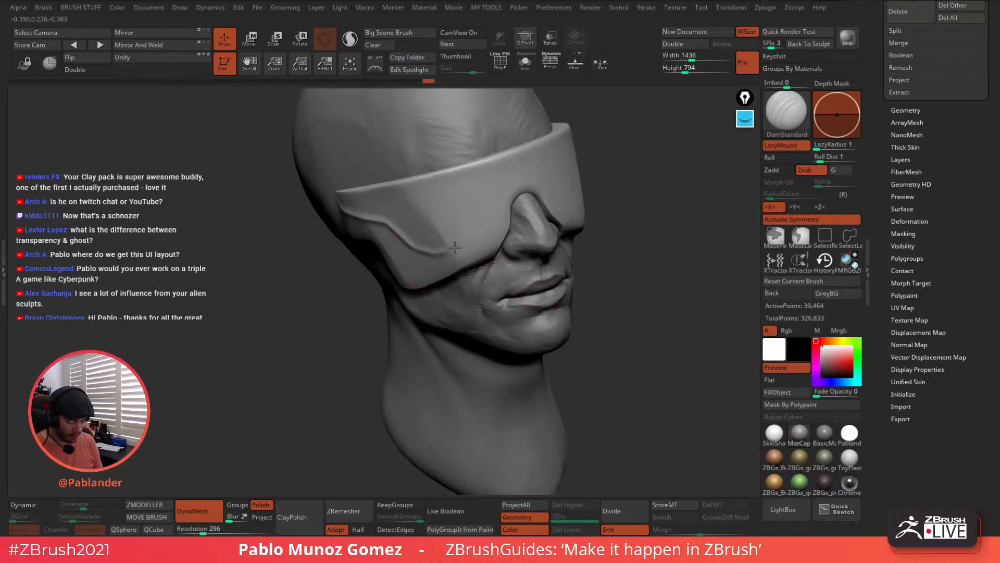
right_click_drag(608, 207, 543, 266)
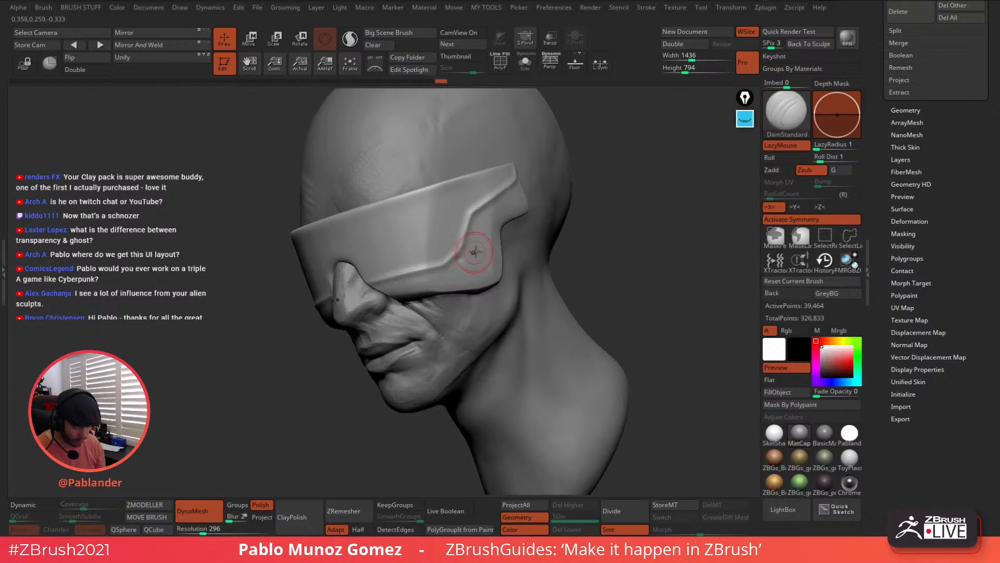
Carve a small dent where the side and lower grooves meet, and cut a short seam across the lower rim
right_click(475, 252)
left_click_drag(474, 253, 462, 261)
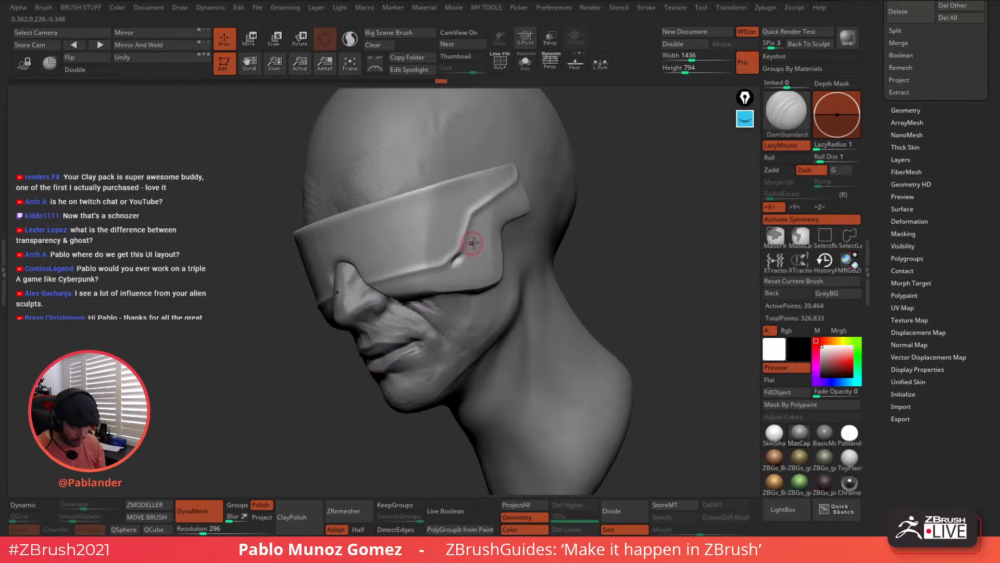
mouse_move(454, 271)
right_mouse_down()
mouse_move(533, 232)
mouse_move(487, 246)
right_mouse_up()
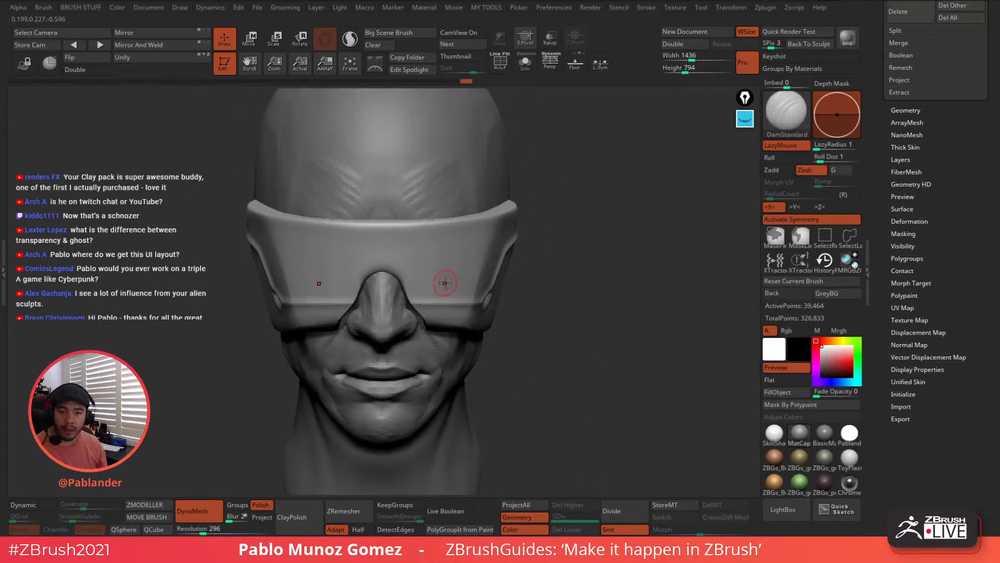
mouse_move(452, 272)
right_mouse_down()
mouse_move(521, 265)
mouse_move(540, 231)
mouse_move(529, 232)
mouse_move(521, 259)
mouse_move(466, 283)
right_mouse_up()
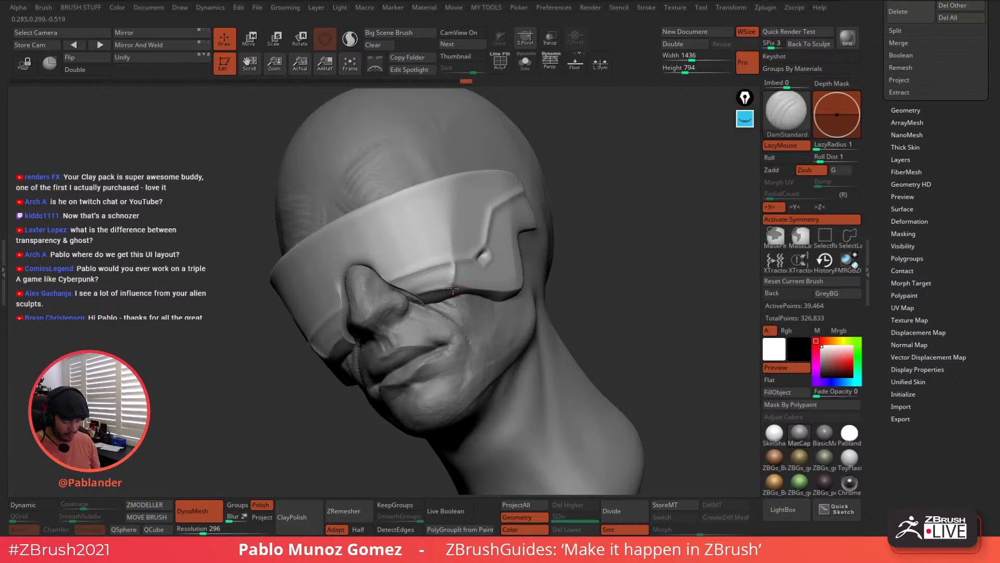
mouse_move(453, 288)
right_mouse_down()
mouse_move(434, 256)
mouse_move(450, 230)
right_mouse_up()
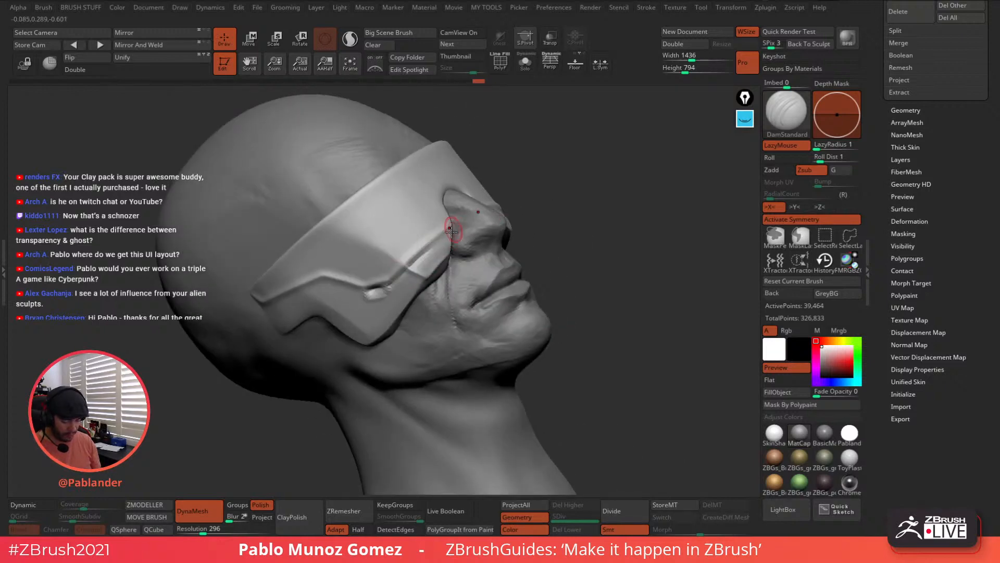
right_click_drag(425, 260, 417, 237)
Reselect the visor subtool and carve a second line along the lower edge of its side arm, undoing the unwanted stroke
left_click(370, 360, "alt")
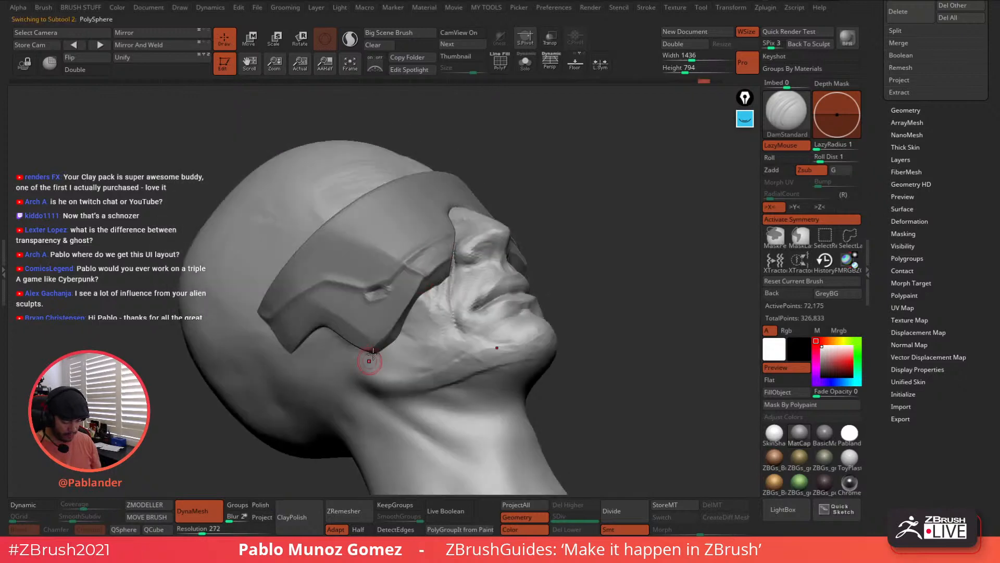
mouse_move(370, 360)
right_mouse_down()
mouse_move(545, 257)
mouse_move(552, 241)
mouse_move(508, 244)
right_mouse_up()
left_click(572, 240, "alt")
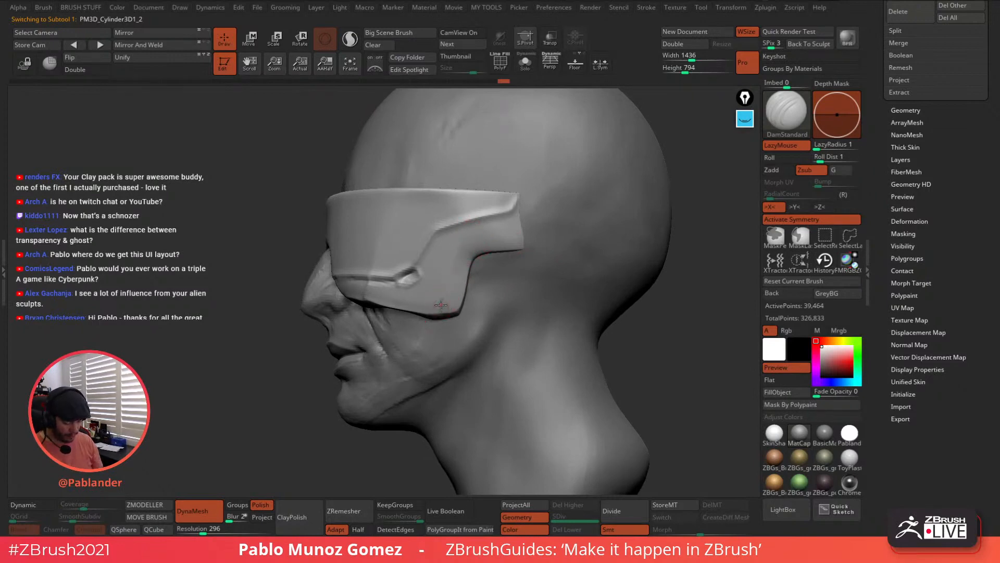
mouse_move(460, 244)
left_mouse_down()
mouse_move(521, 222)
mouse_move(525, 246)
left_mouse_up()
key("ctrl+z")
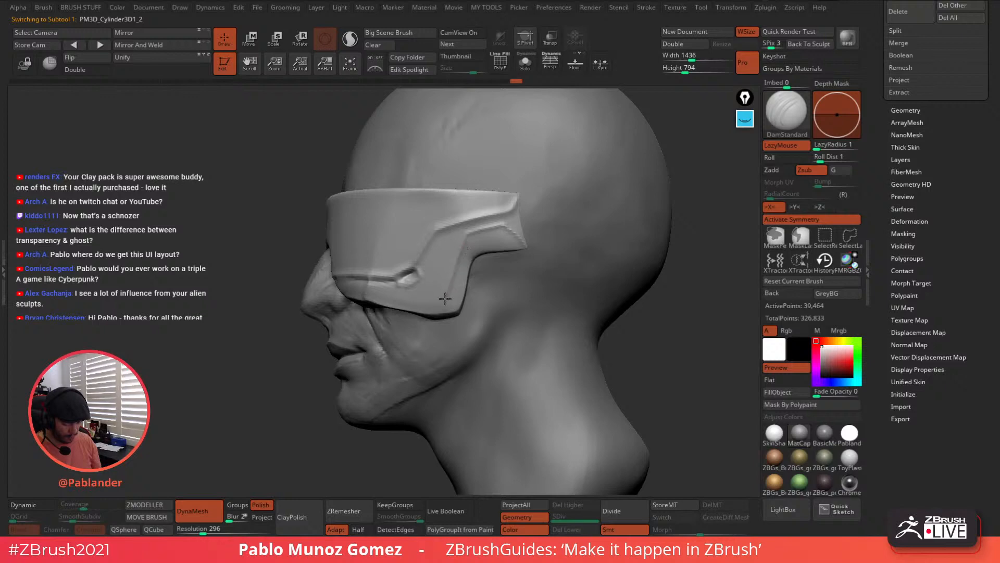
Deepen the visor's side grooves and add small dents near the rear tip and inner corner of the arm
right_click_drag(445, 298, 492, 256)
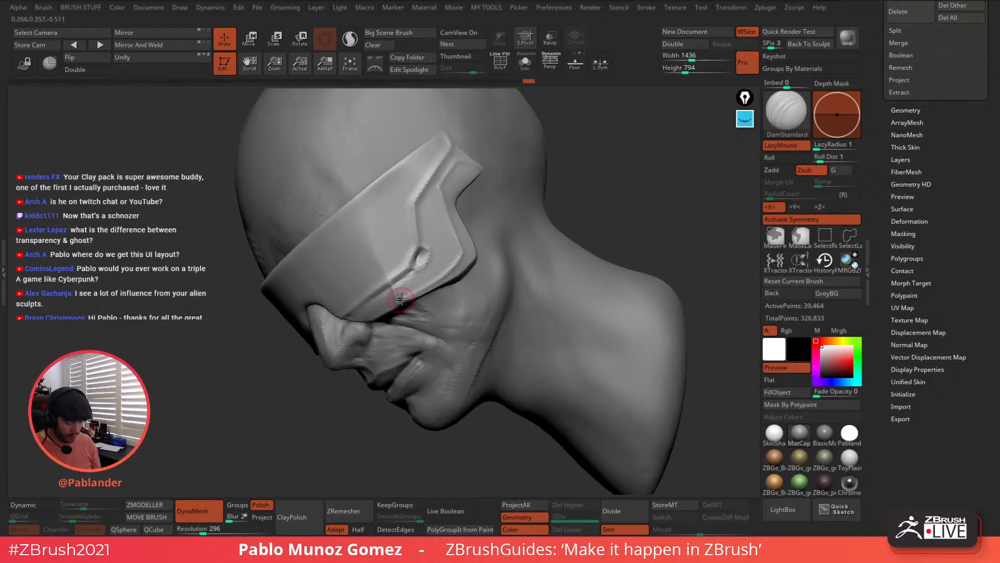
mouse_move(403, 297)
right_mouse_down()
mouse_move(478, 233)
mouse_move(454, 166)
right_mouse_up()
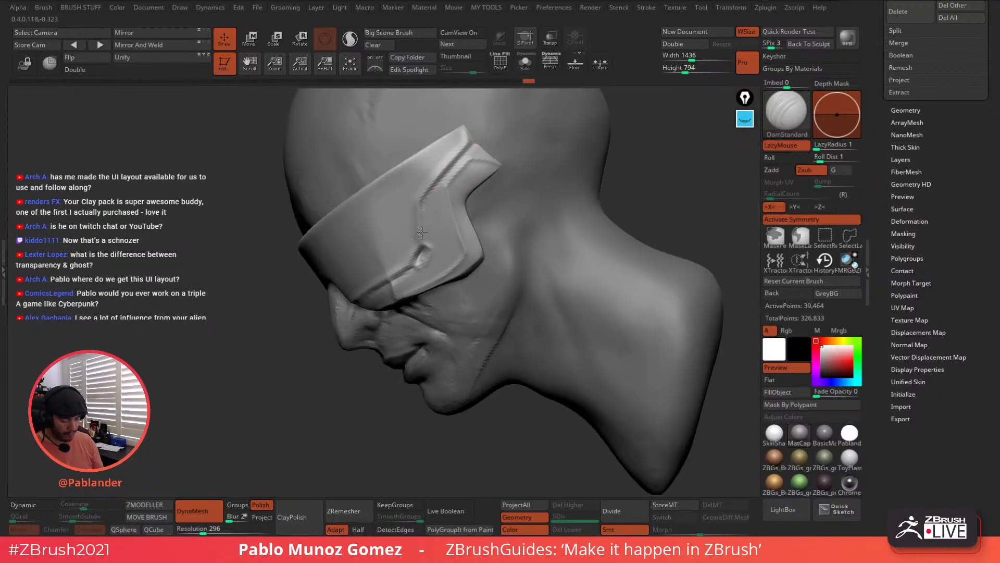
mouse_move(458, 230)
right_mouse_down()
mouse_move(517, 253)
mouse_move(492, 198)
right_mouse_up()
left_click_drag(496, 196, 500, 193)
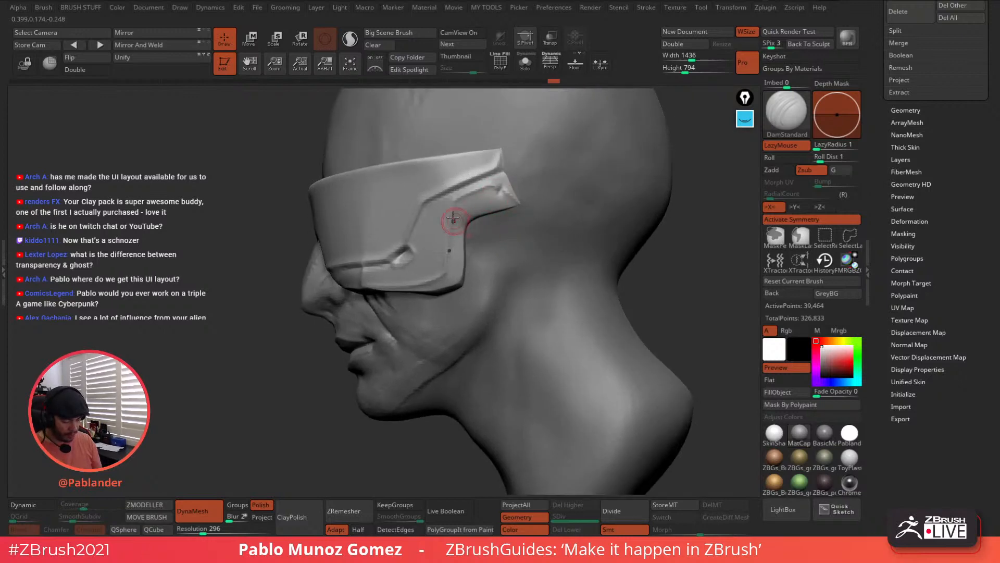
left_click_drag(454, 217, 455, 210)
Show the collar and jacket subtools and check the visor against the whole bust from the front
right_click_drag(518, 278, 583, 312)
left_click_drag(559, 310, 553, 321)
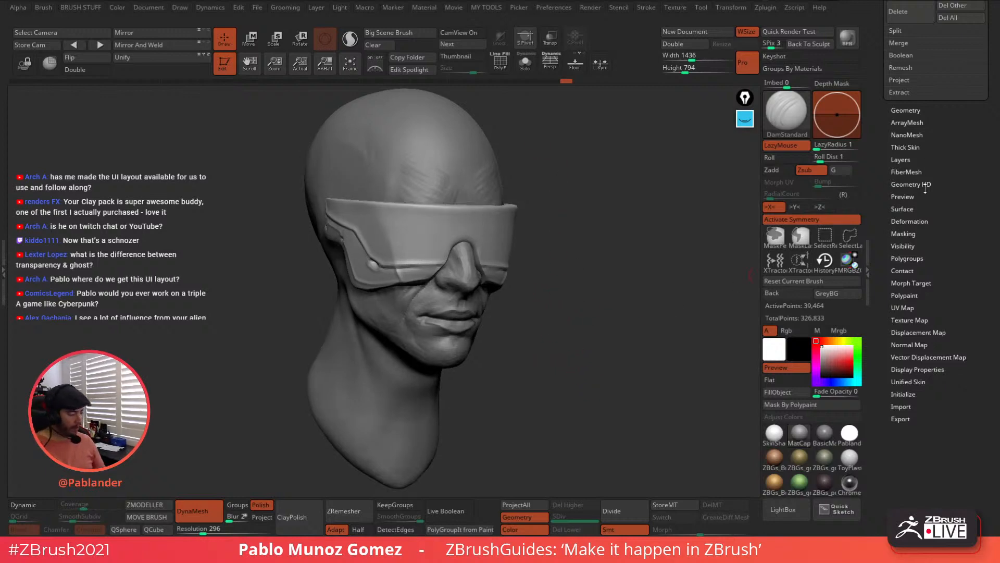
scroll(925, 188, "up", 5)
left_click(979, 99)
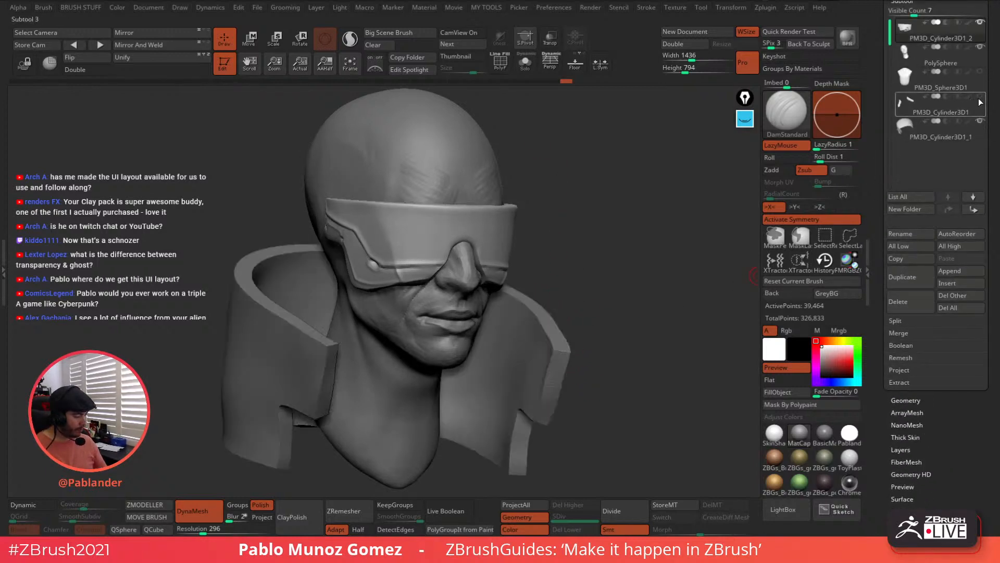
left_click(981, 72)
left_click_drag(586, 350, 490, 216, "alt")
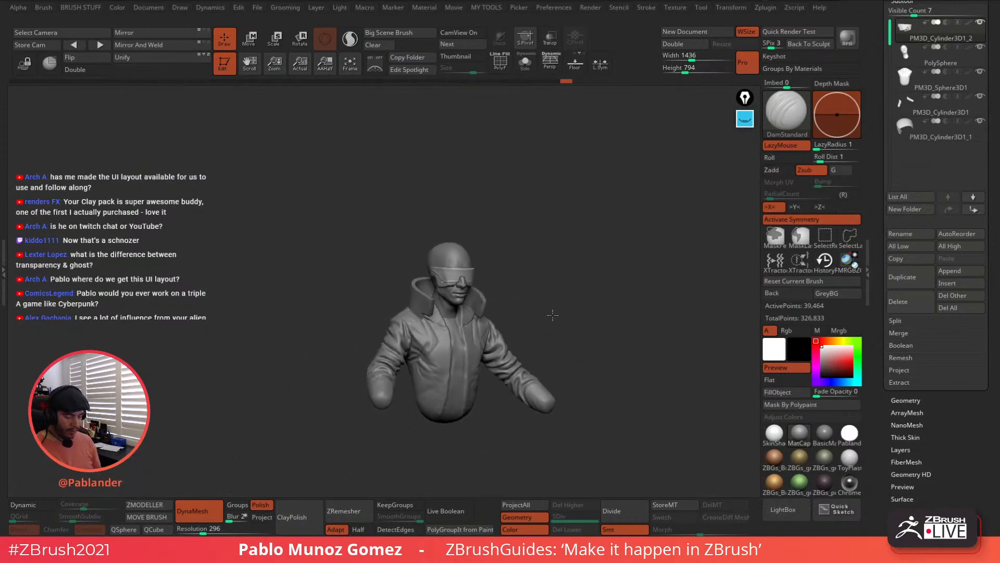
left_click_drag(551, 315, 556, 271, "shift")
left_click_drag(605, 334, 583, 325)
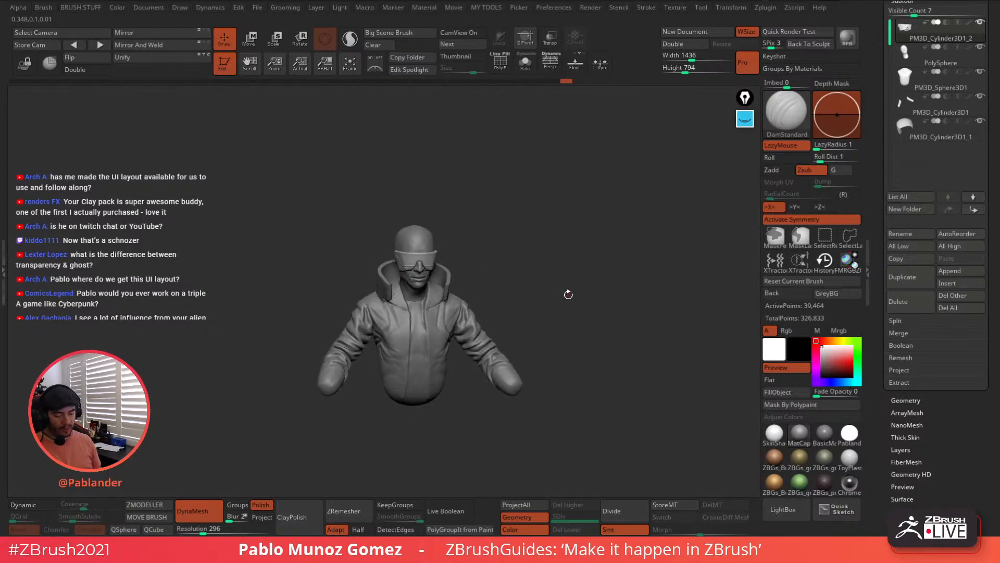
left_click_drag(422, 277, 446, 302)
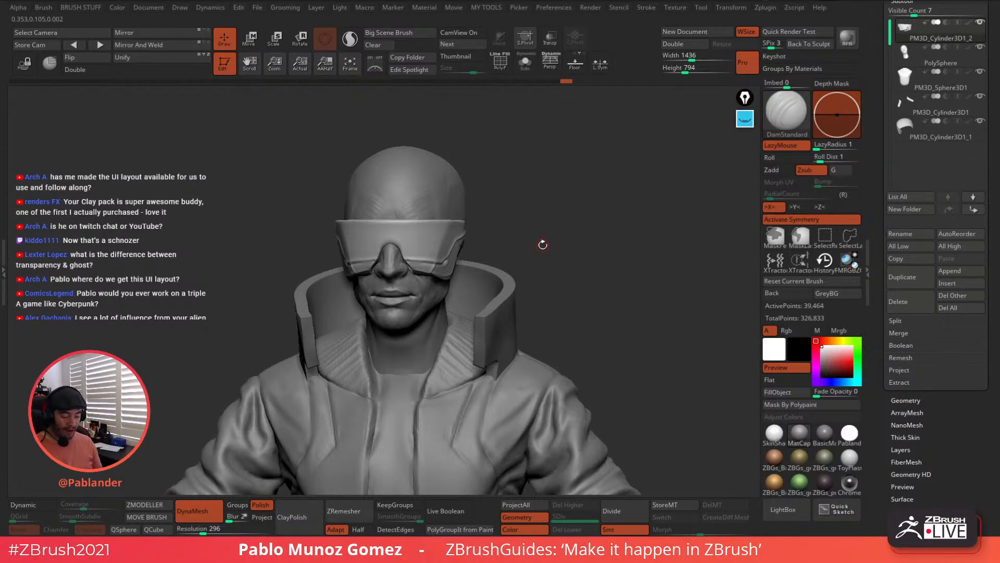
left_click_drag(578, 237, 542, 245)
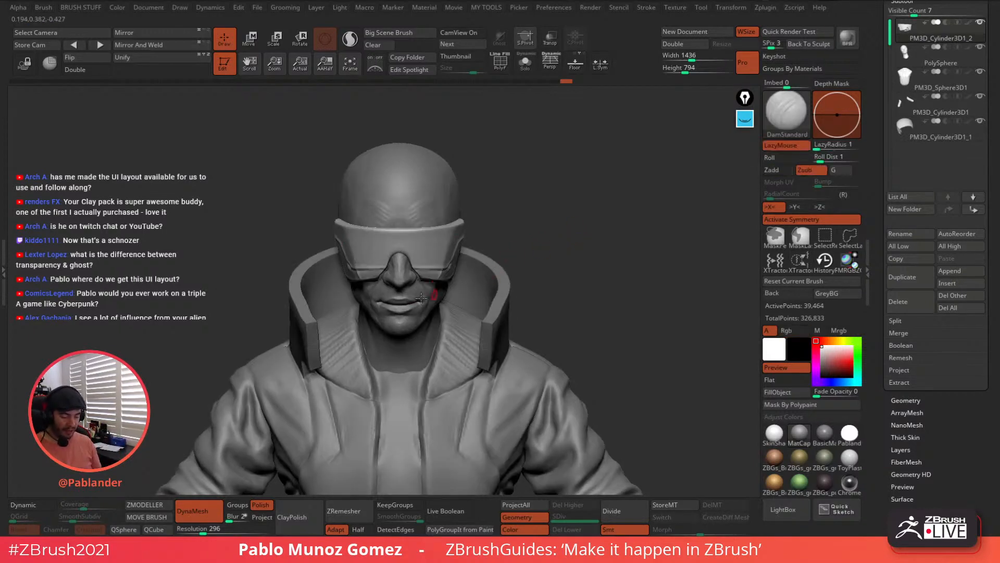
Switch to the Move brush and check the visor's fit around the temples, selecting the head and returning to the visor subtool
key("space")
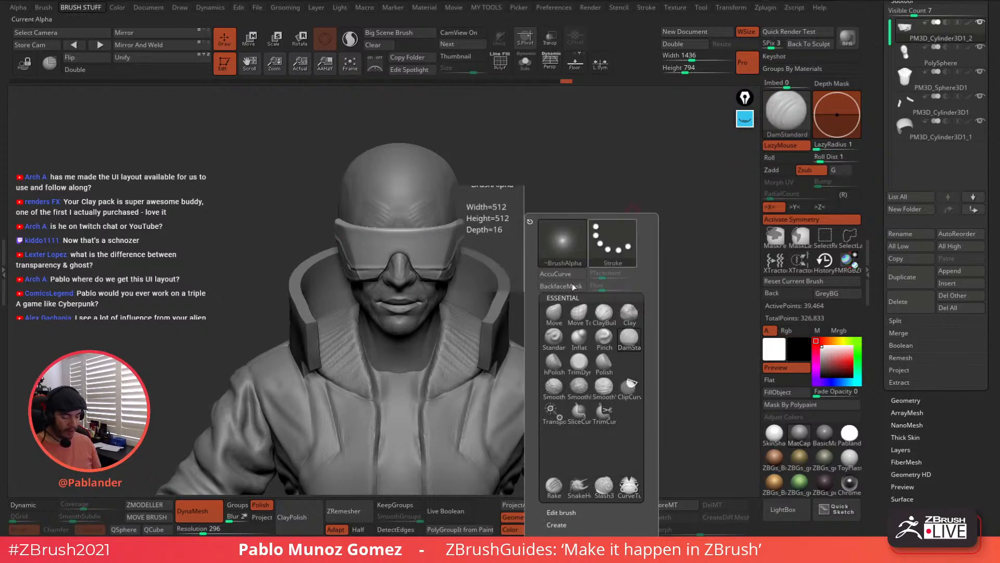
left_click(556, 319)
key("space")
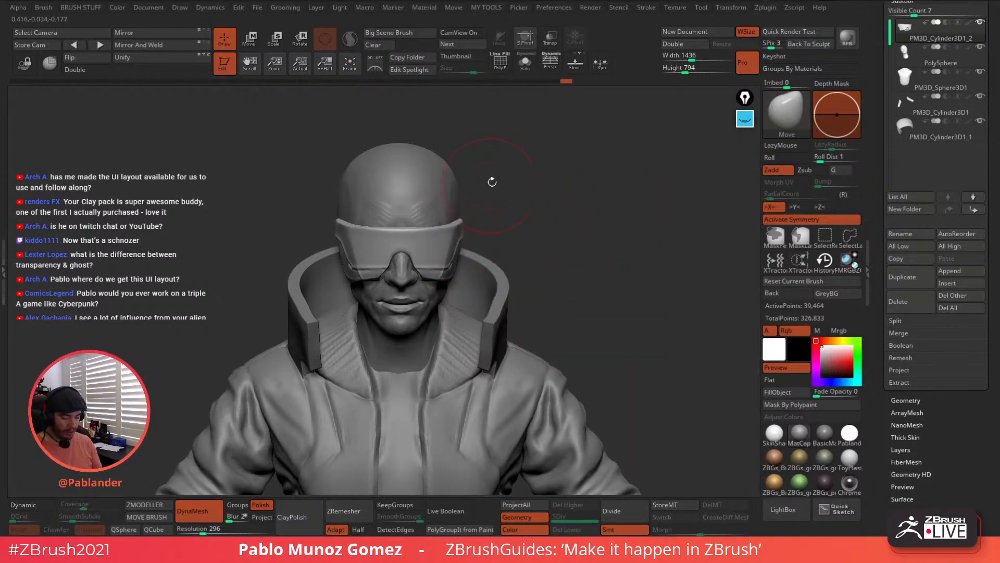
left_click_drag(492, 181, 465, 210)
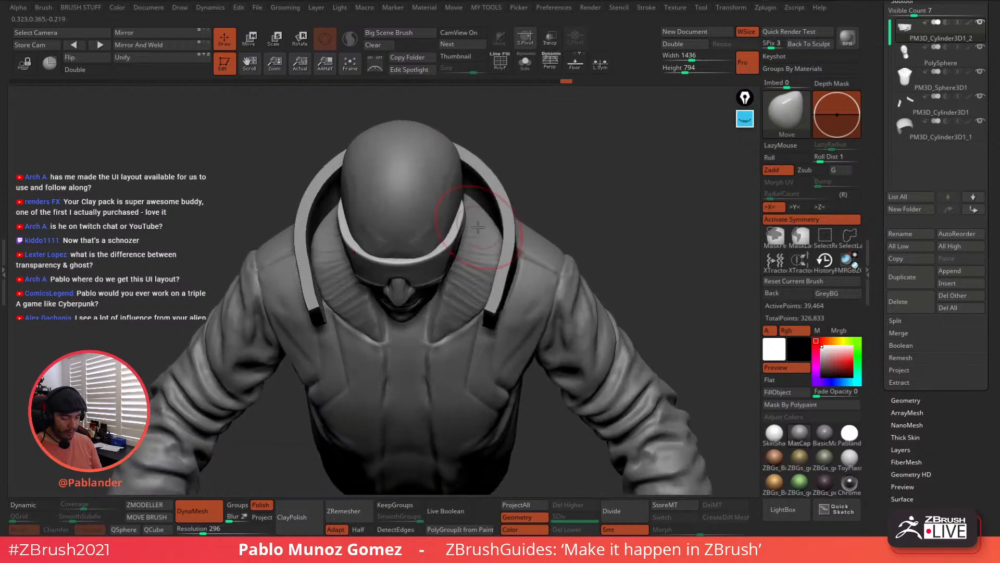
left_click(443, 234, "alt")
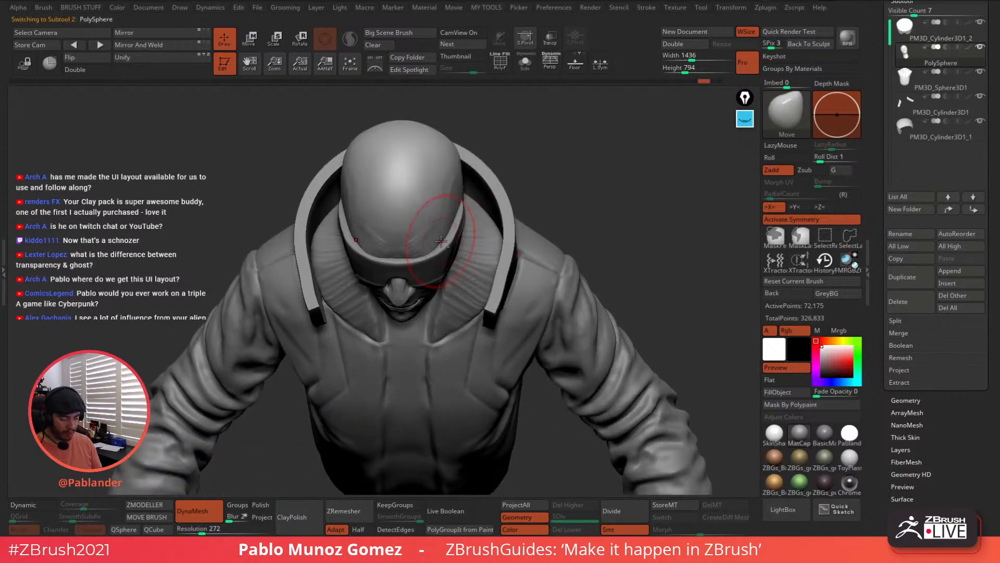
mouse_move(465, 232)
right_mouse_down()
mouse_move(459, 211)
mouse_move(480, 169)
mouse_move(469, 216)
right_mouse_up()
left_click(452, 215, "alt")
right_click_drag(483, 248, 481, 175)
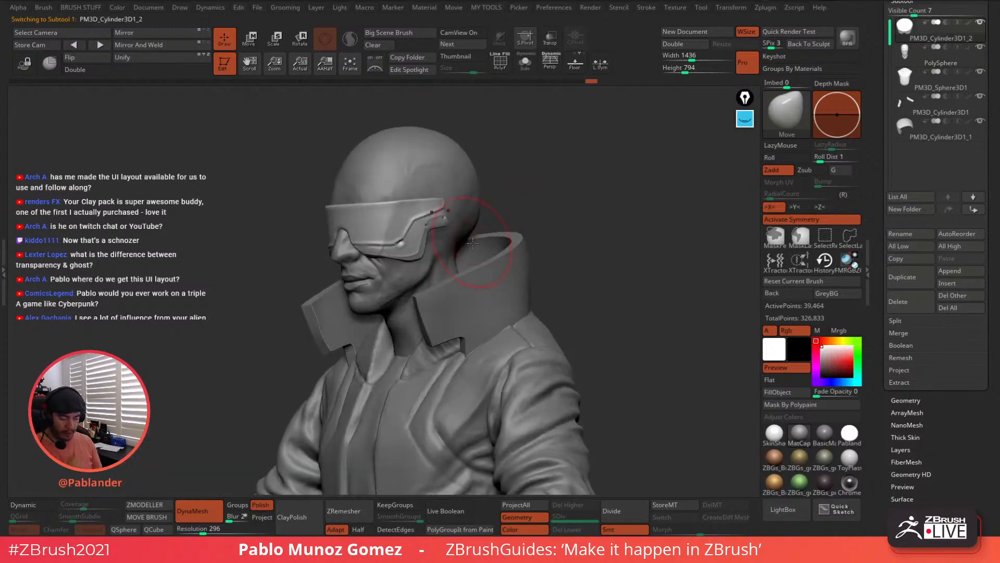
Extend the visor's side arm backward past the temple and square off its rear end with the Move brush
right_click_drag(487, 212, 458, 210, "alt")
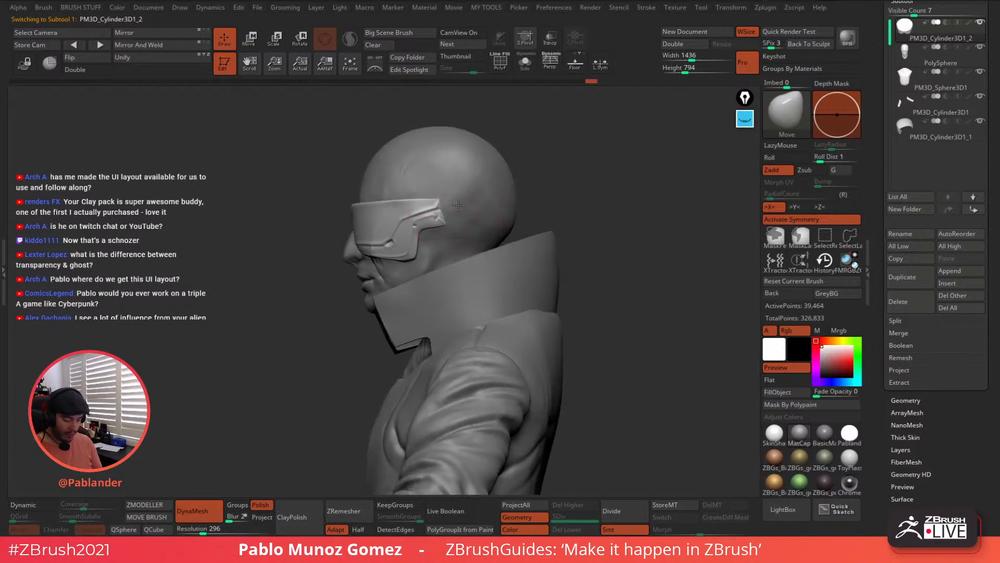
left_click(477, 208, "alt")
left_click(448, 215, "alt")
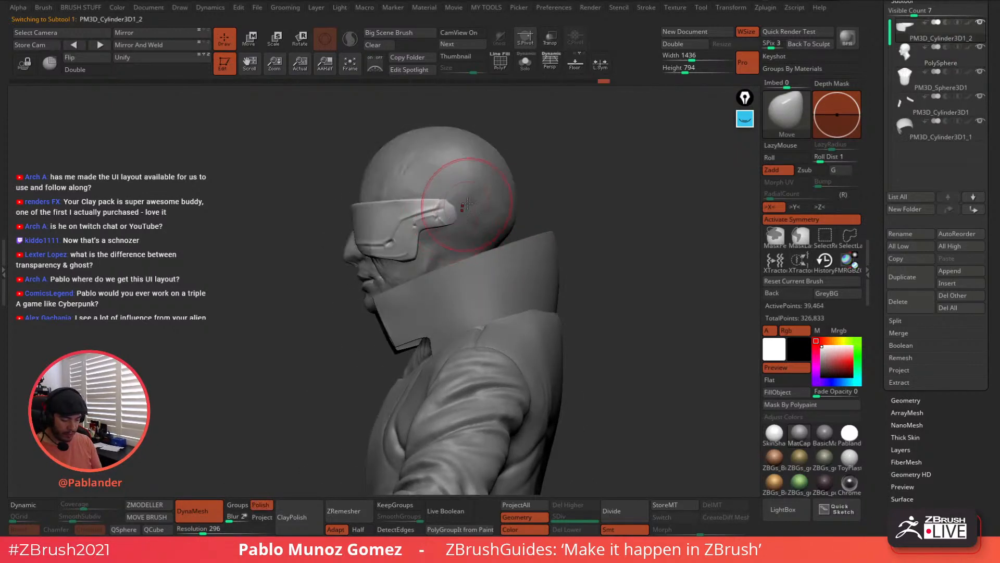
right_click_drag(463, 204, 402, 272, "ctrl")
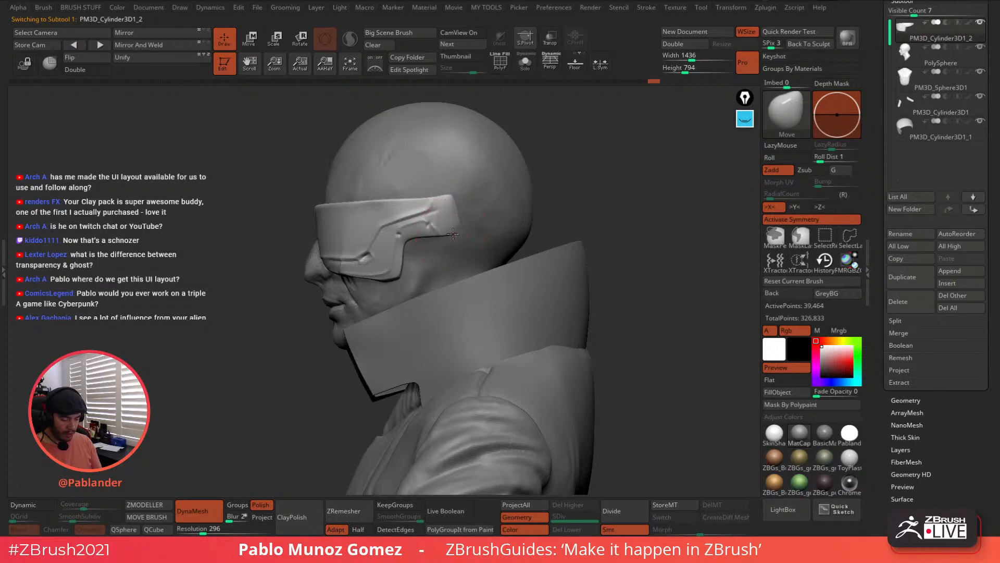
Straighten the rear end of the visor's side arm with the Move brush and check it from the front
left_click_drag(457, 213, 451, 198)
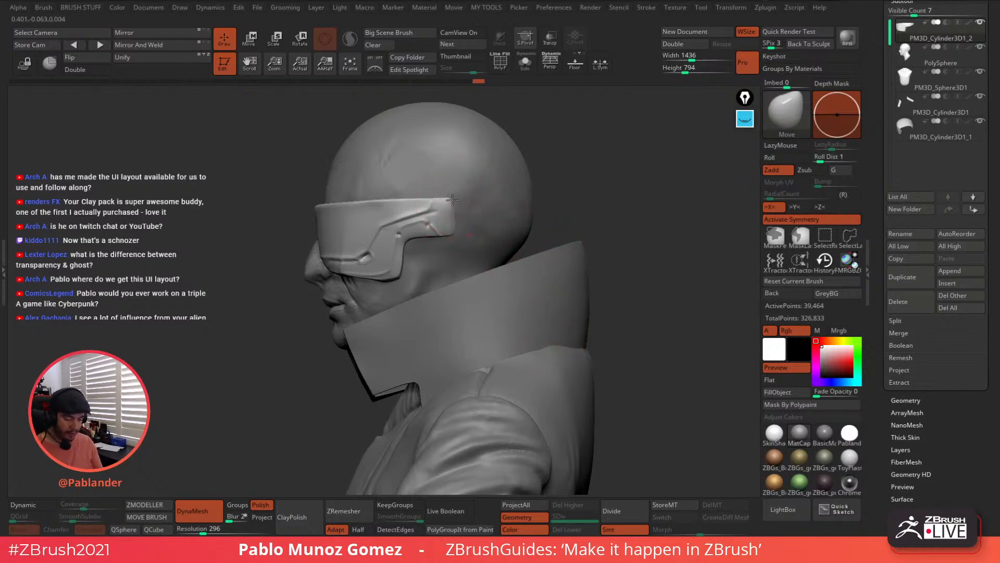
left_click_drag(449, 233, 448, 226)
right_click_drag(540, 314, 476, 260, "ctrl")
mouse_move(477, 261)
right_mouse_down()
mouse_move(539, 282)
mouse_move(482, 286)
right_mouse_up()
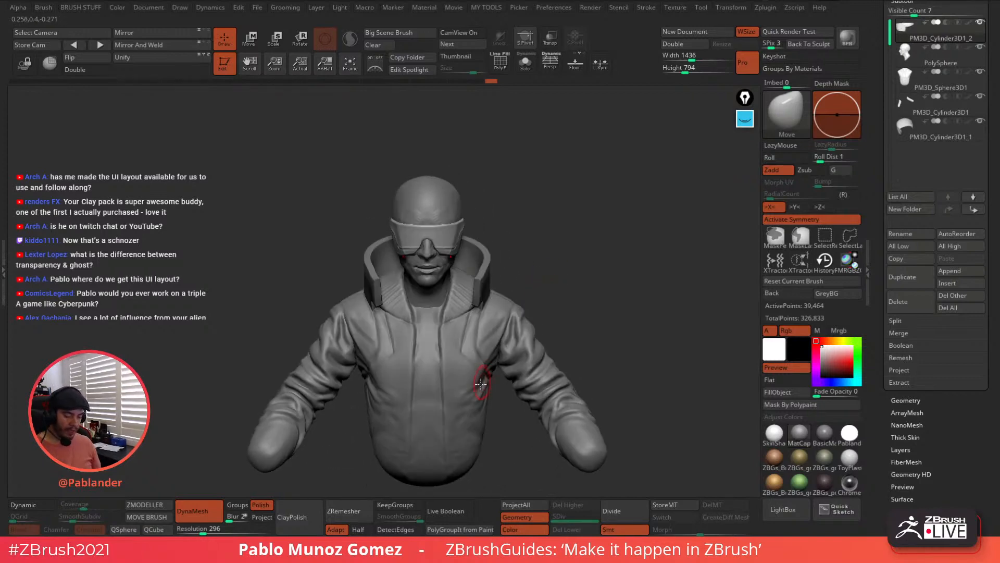
right_click_drag(462, 273, 446, 314, "ctrl")
Select the jacket, head and visor subtools in turn and examine the whole bust's proportions from the front
left_click(422, 336, "alt")
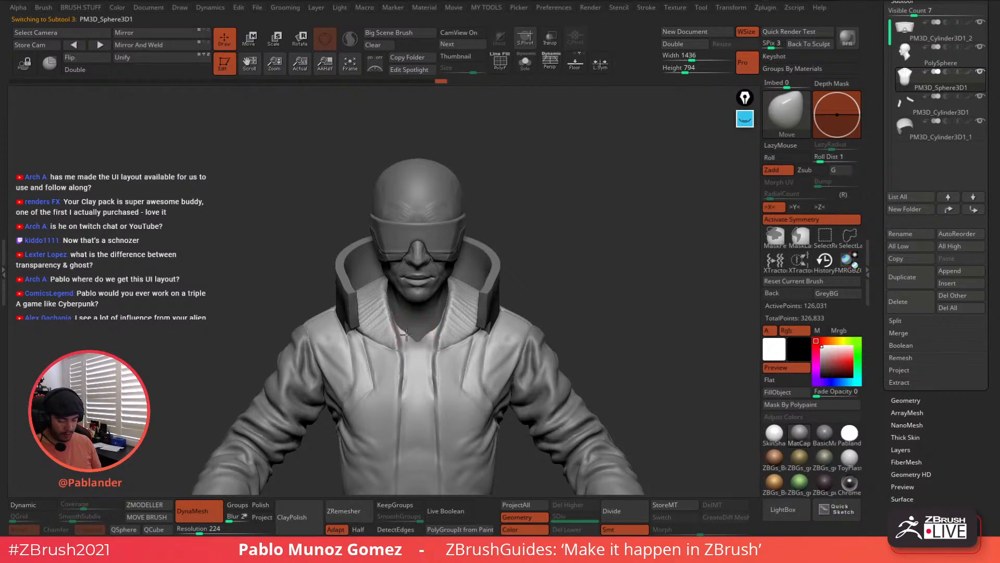
left_click(414, 323, "alt")
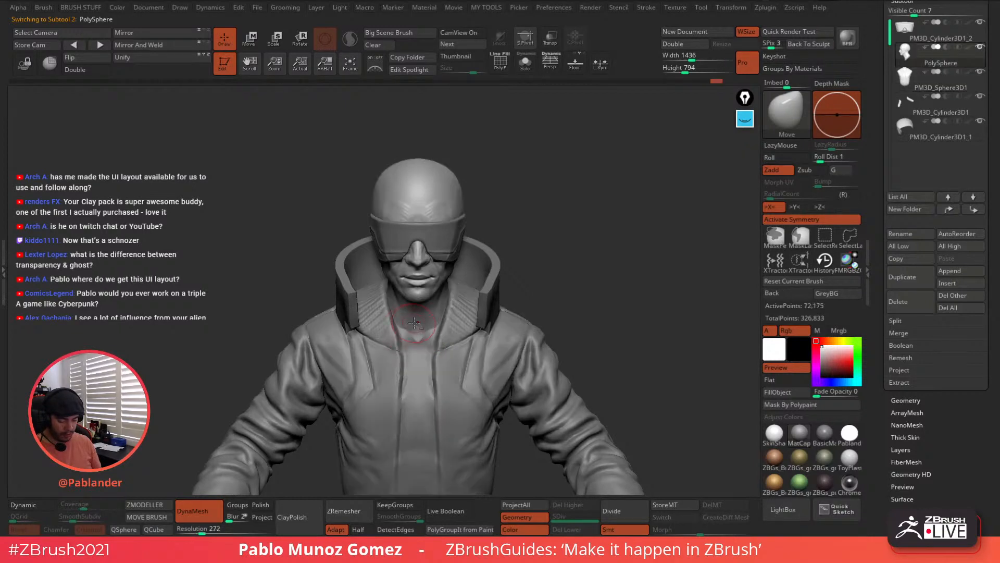
left_click(430, 357, "alt")
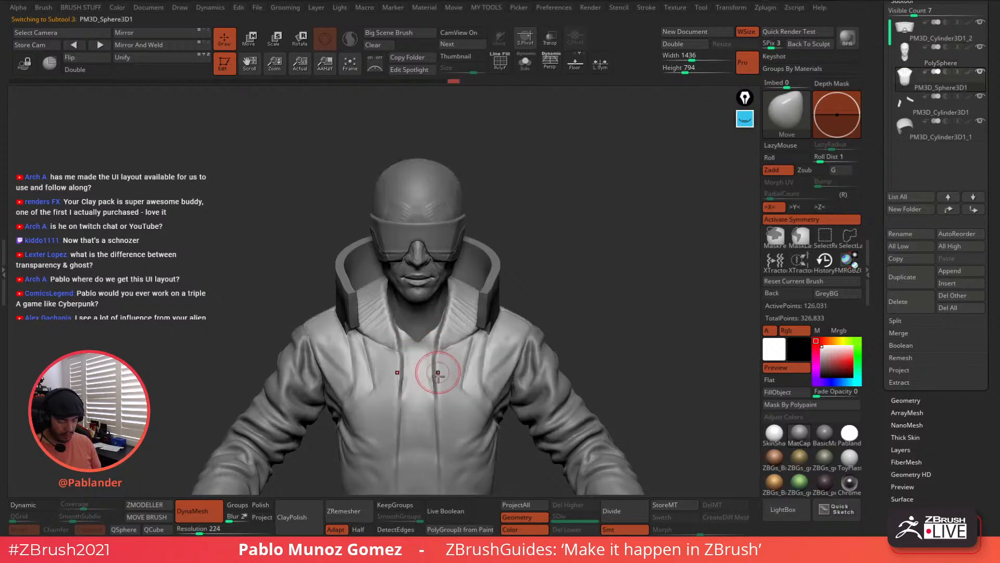
left_click(475, 261, "alt")
left_click_drag(525, 278, 551, 329)
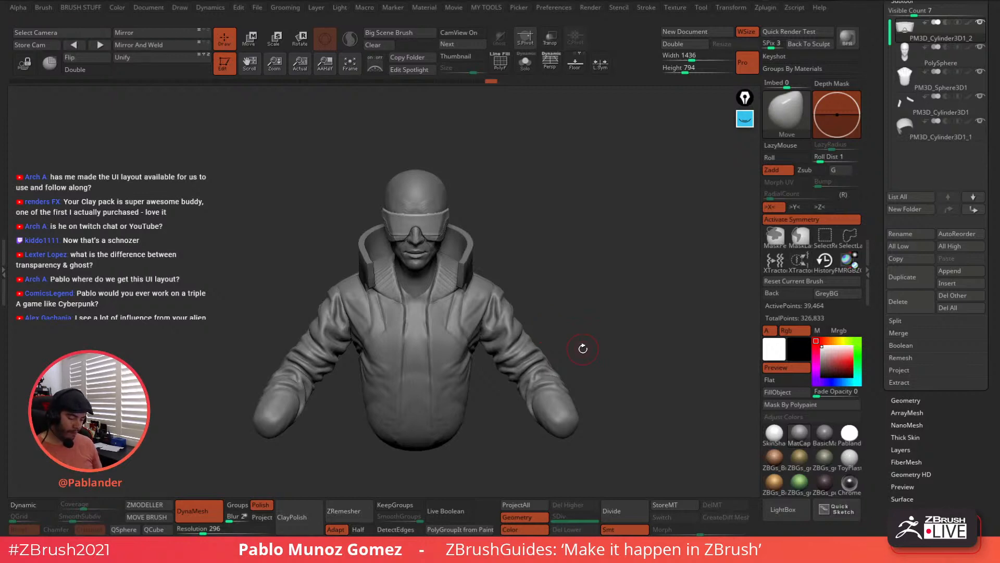
mouse_move(583, 349)
left_mouse_down()
mouse_move(547, 353)
mouse_move(604, 333)
mouse_move(575, 331)
mouse_move(618, 324)
mouse_move(578, 264)
left_mouse_up()
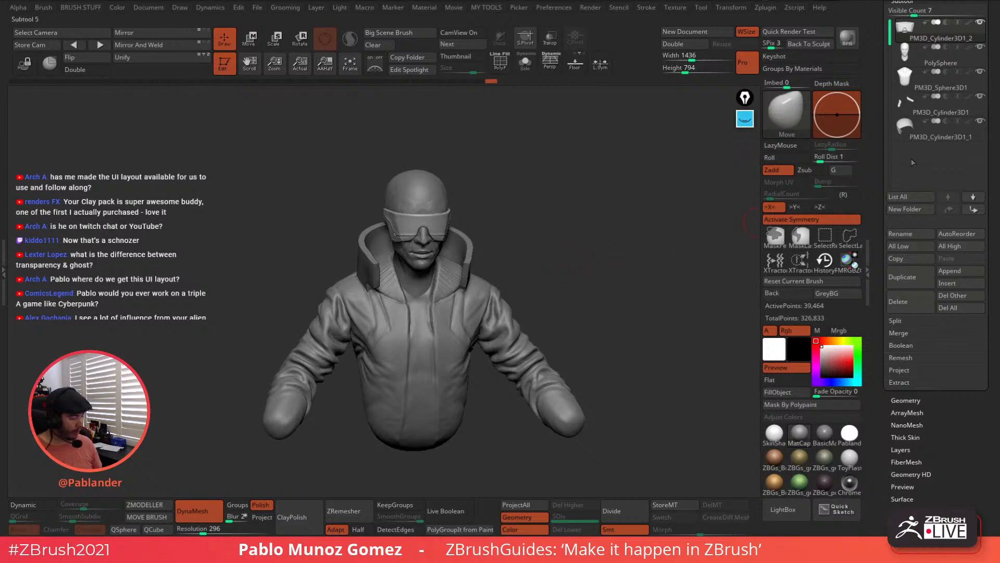
Append a Cube3D subtool, select it and convert it to a low-poly QCube
left_click(950, 270)
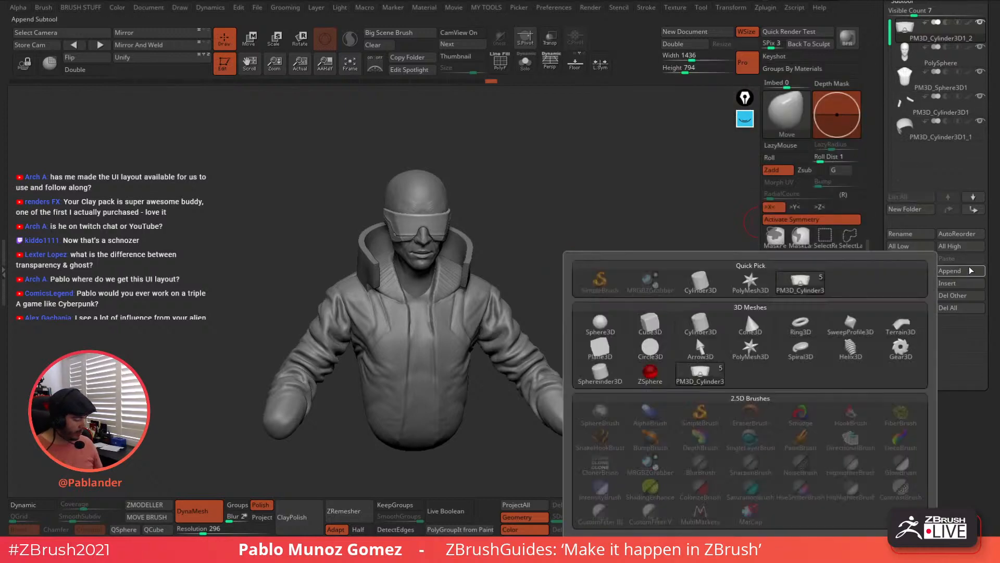
left_click(650, 324)
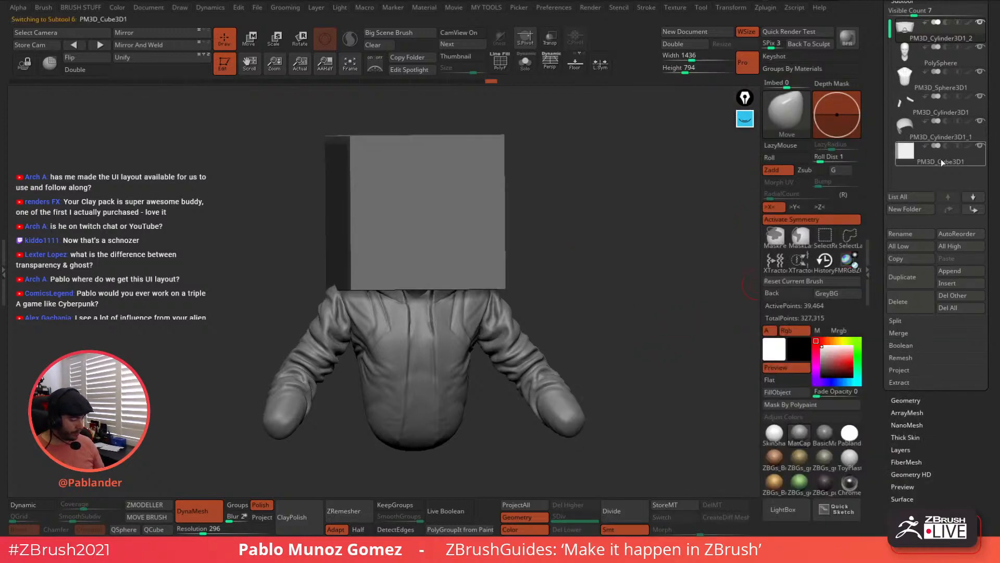
left_click(154, 529)
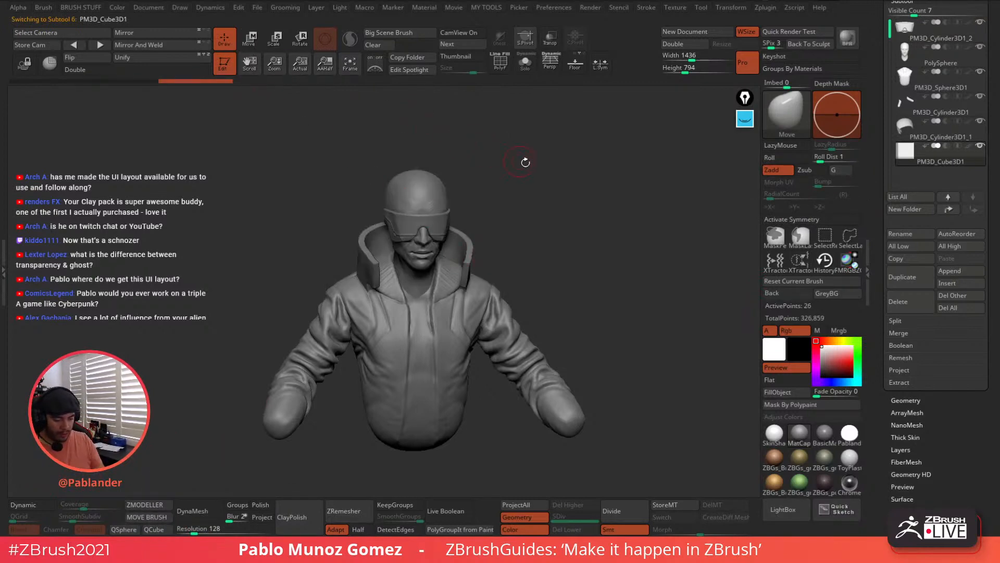
Move the cube out in front of the face and stretch it front to back into an elongated block with the gizmo
left_click_drag(525, 162, 370, 112)
left_click(250, 39)
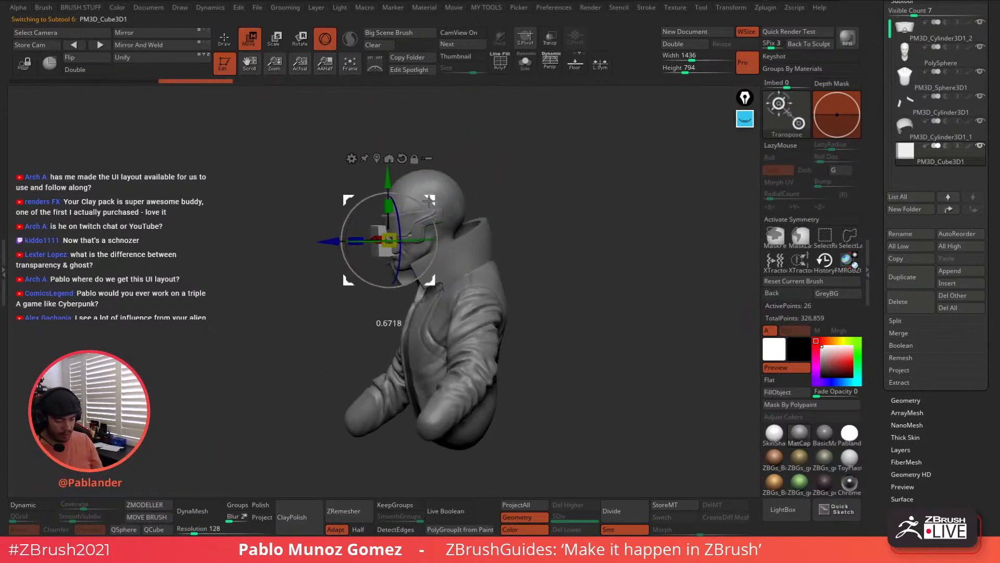
left_click_drag(429, 201, 542, 246)
left_click_drag(498, 282, 463, 288)
left_click_drag(565, 234, 565, 251, "alt")
left_click_drag(470, 281, 504, 282)
left_click_drag(558, 241, 542, 265, "alt")
mouse_move(579, 310)
left_mouse_down("alt")
mouse_move(615, 298)
mouse_move(582, 292)
left_mouse_up("alt")
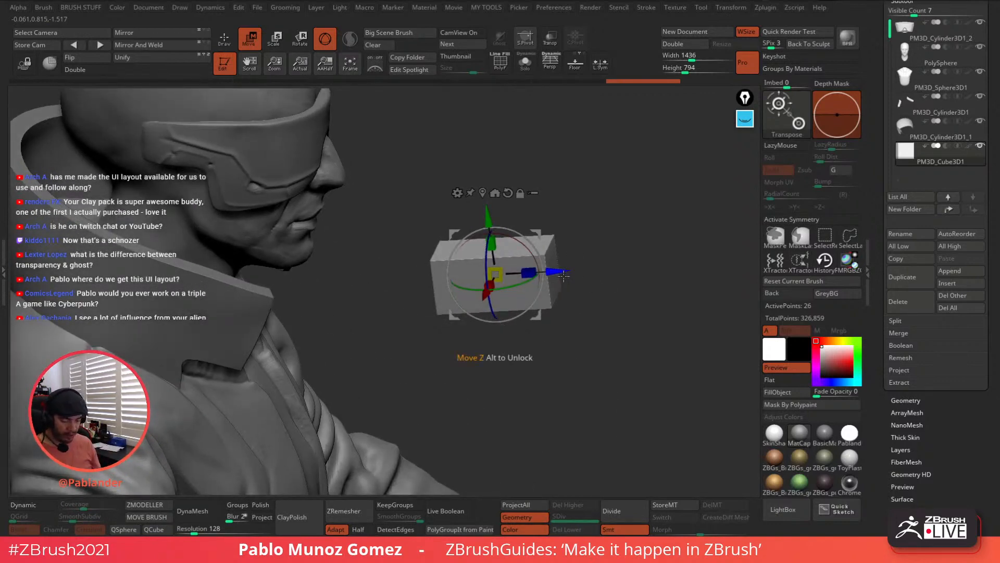
left_click_drag(483, 360, 502, 352)
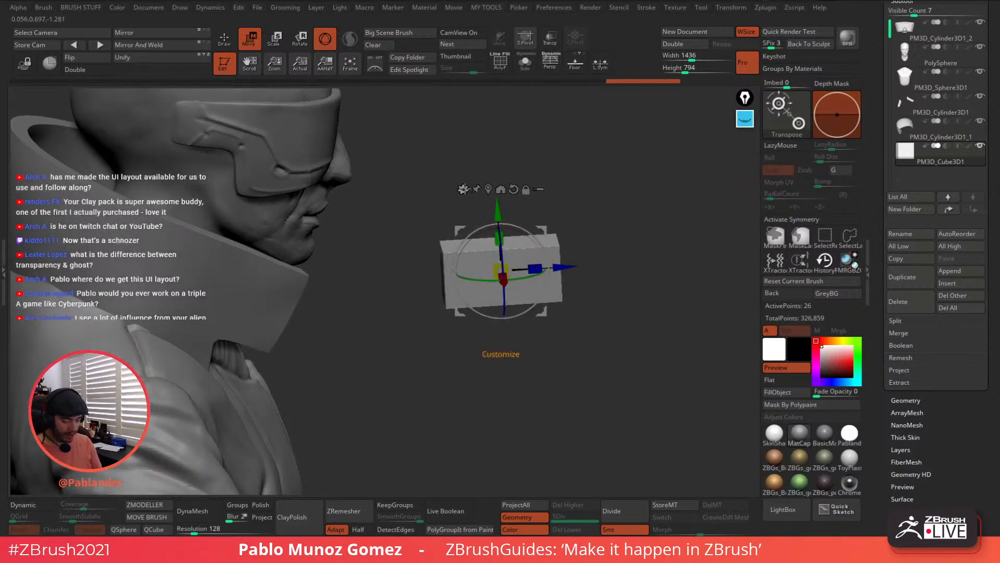
Apply a Taper deformer to the block so one long side becomes narrower, and accept the deformation
left_click(463, 189)
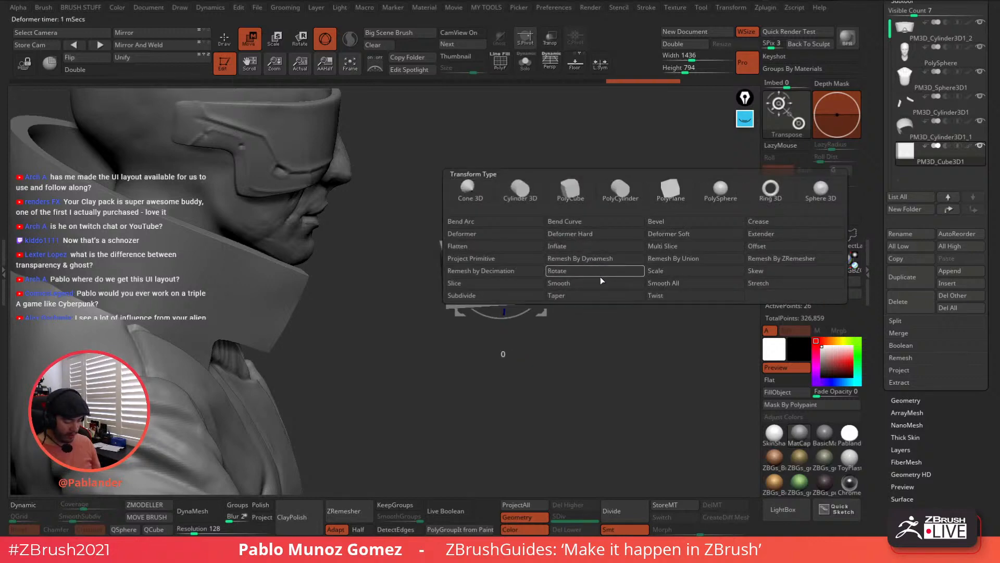
left_click(593, 295)
left_click_drag(602, 267, 518, 345)
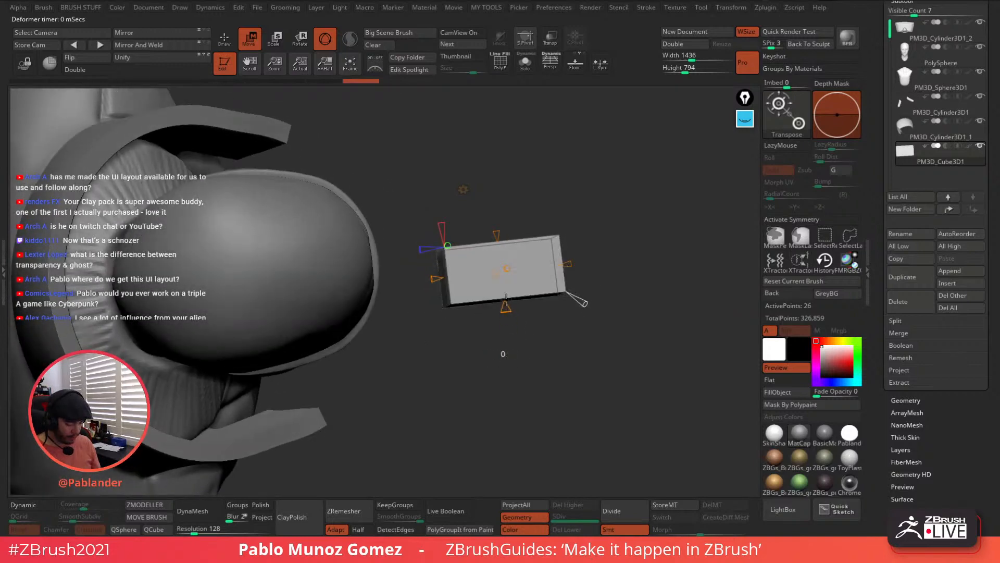
left_click_drag(506, 290, 576, 298)
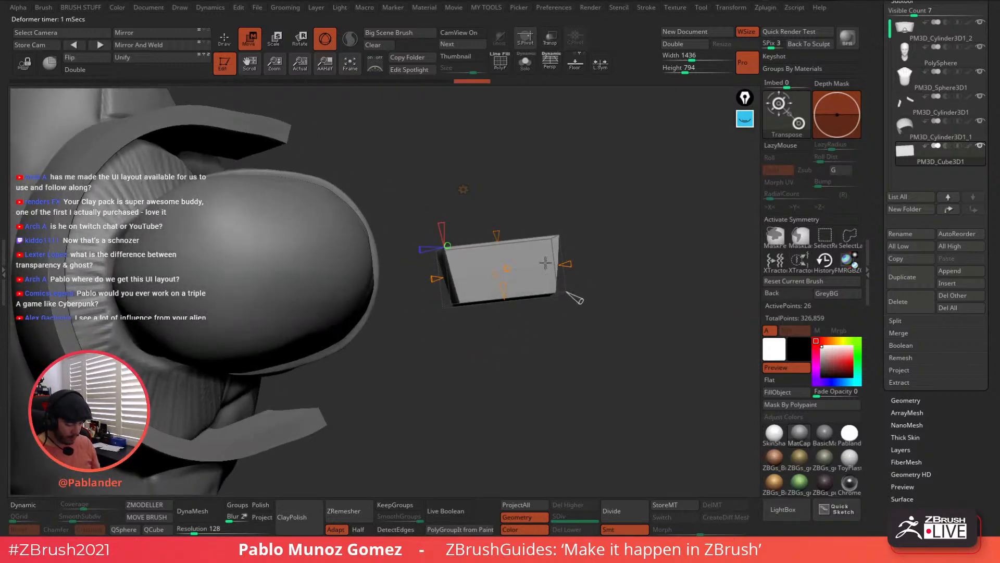
left_click(463, 189)
left_click(644, 186)
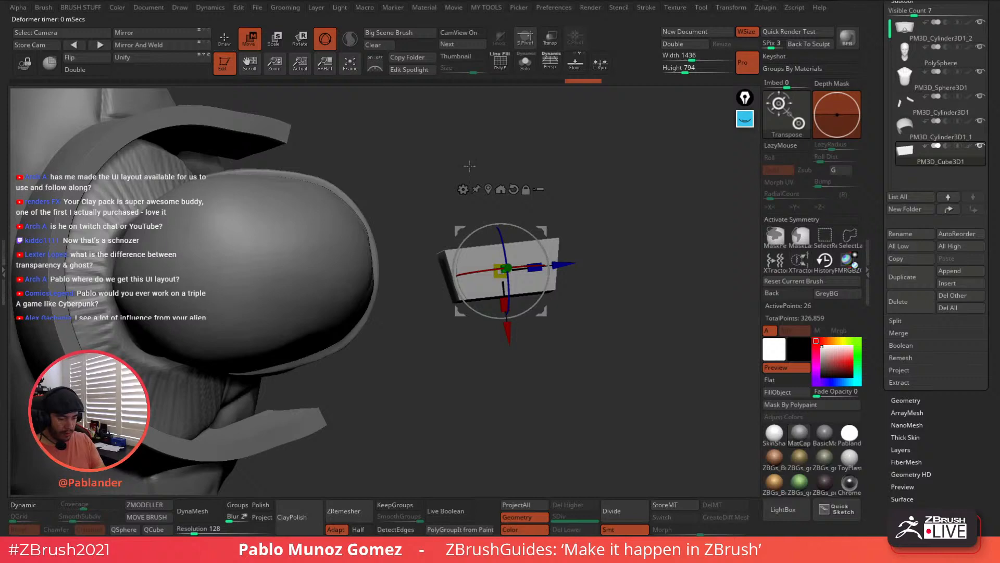
Show the block's polyframe and insert supporting edge loops close to its edges with the ZModeler brush
key("q")
key("shift+f")
key("b")
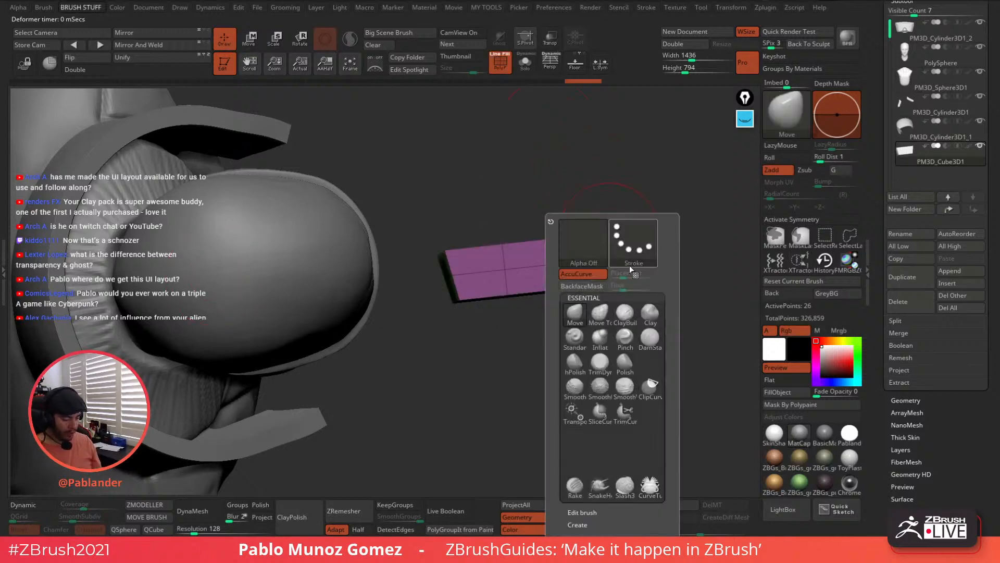
left_click(785, 114)
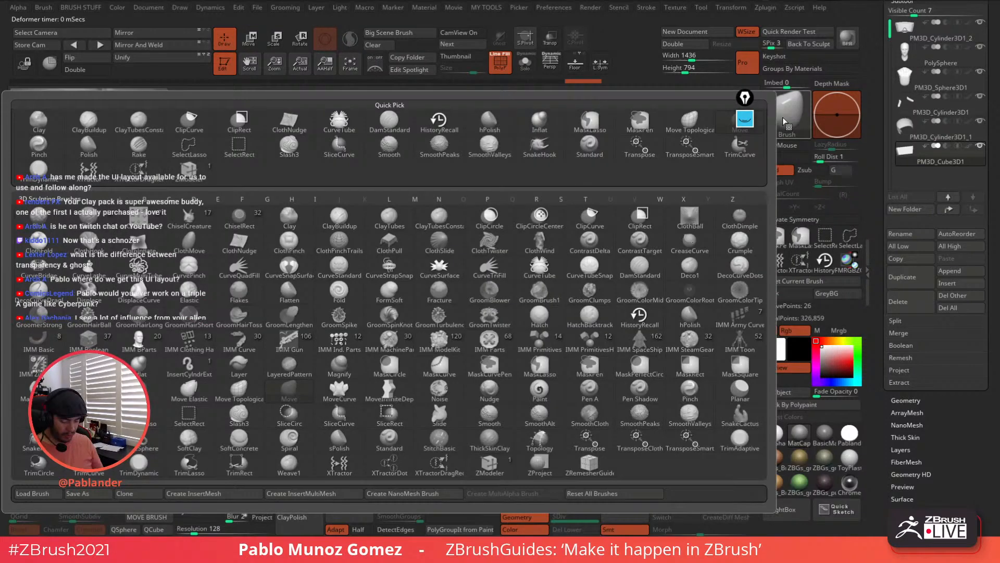
left_click(495, 469)
key("space")
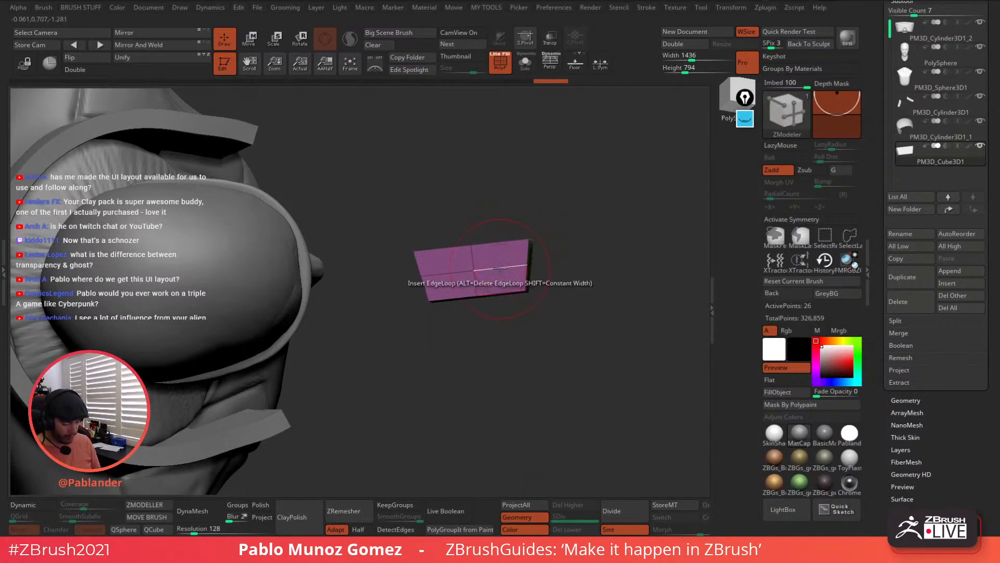
left_click_drag(501, 268, 449, 275)
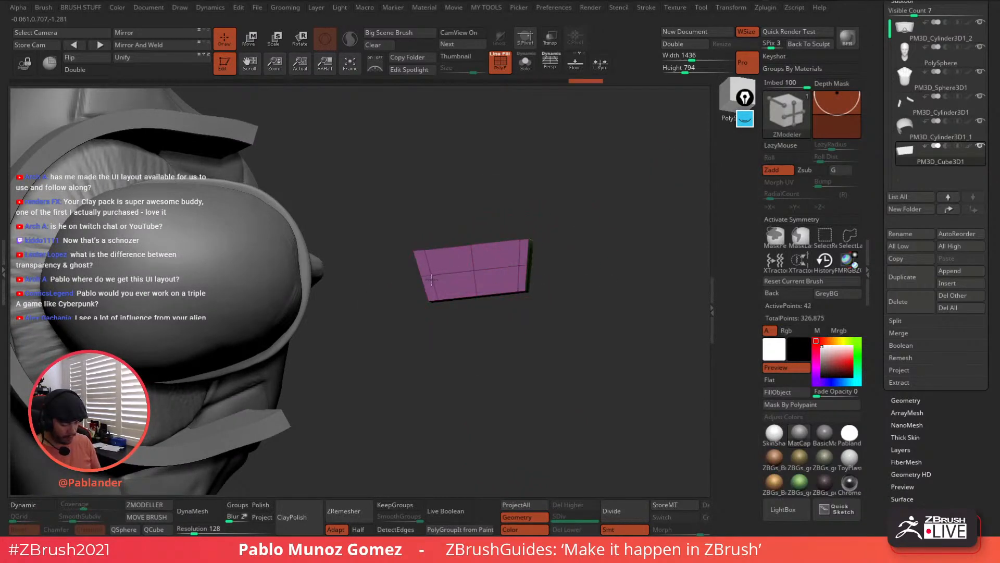
left_click(471, 250)
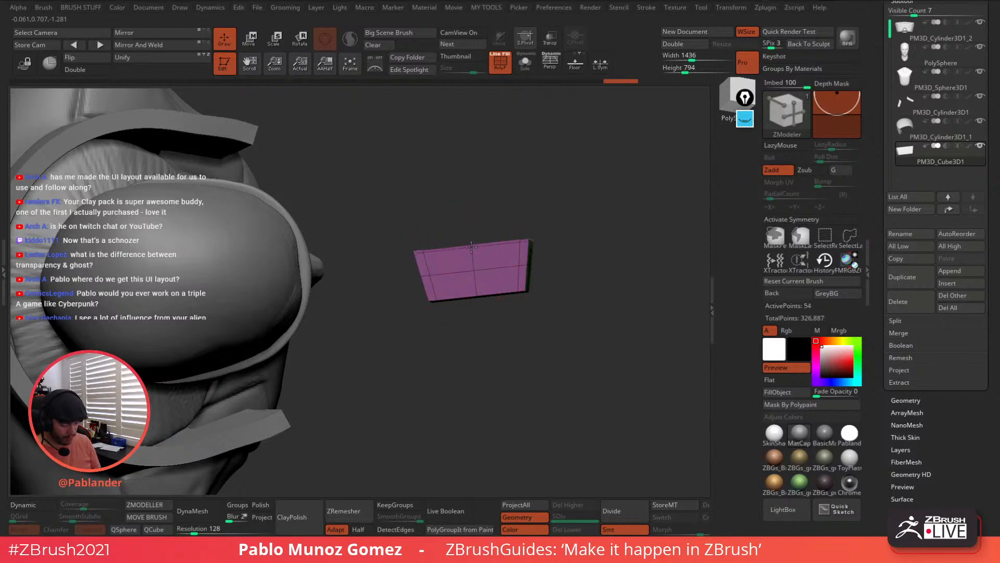
left_click(474, 280)
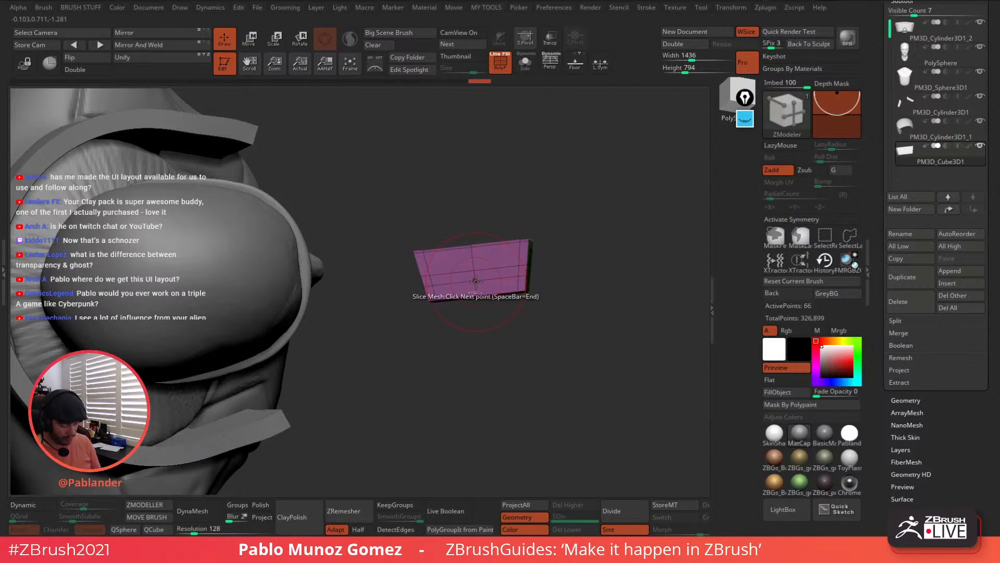
key("ctrl+shift+z")
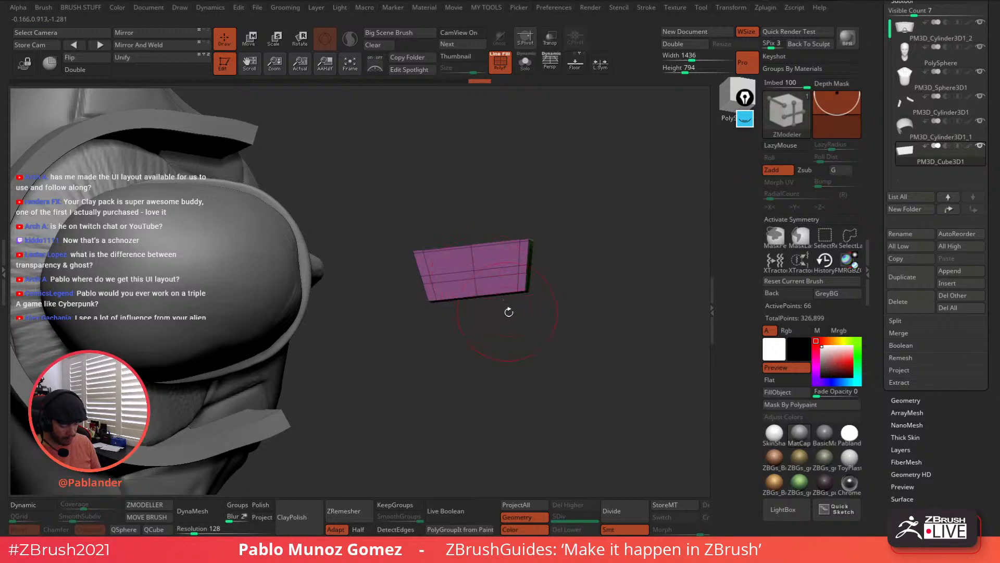
left_click_drag(508, 311, 526, 317)
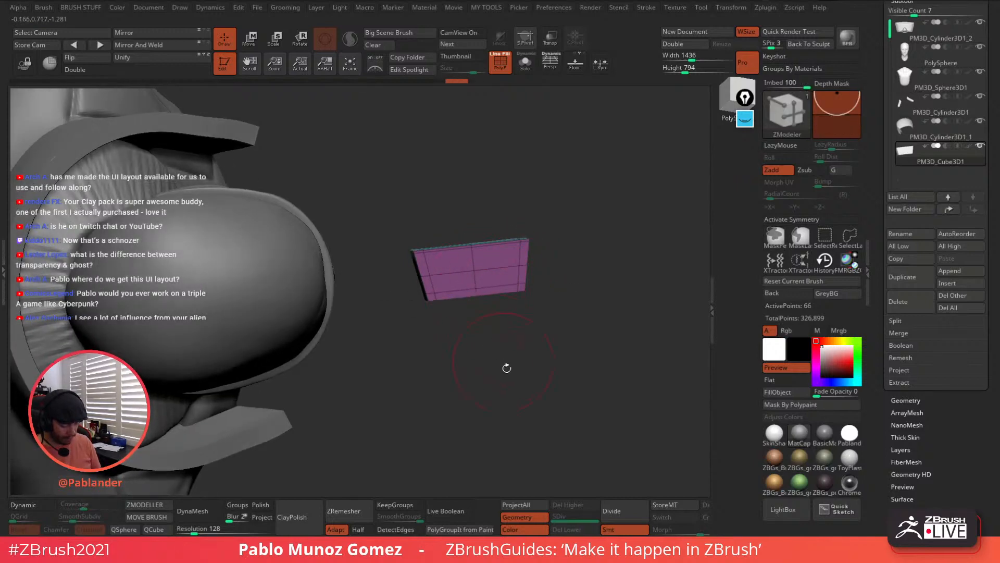
left_click_drag(507, 368, 516, 302)
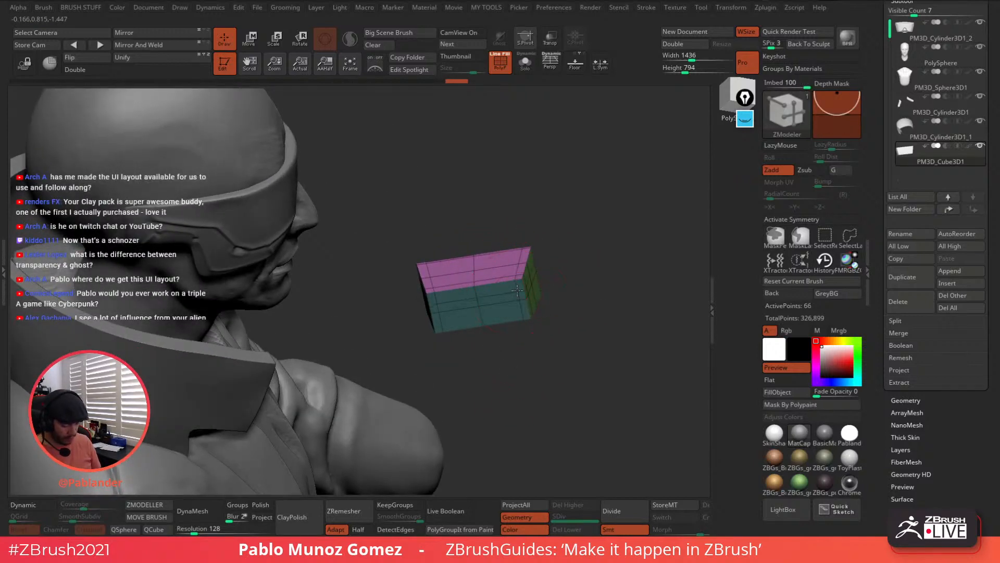
left_click(520, 311)
Enable Dynamic Subdiv on the block and set SmoothSubdiv to 3, checking the rounded shape without the polyframe
left_click(905, 401)
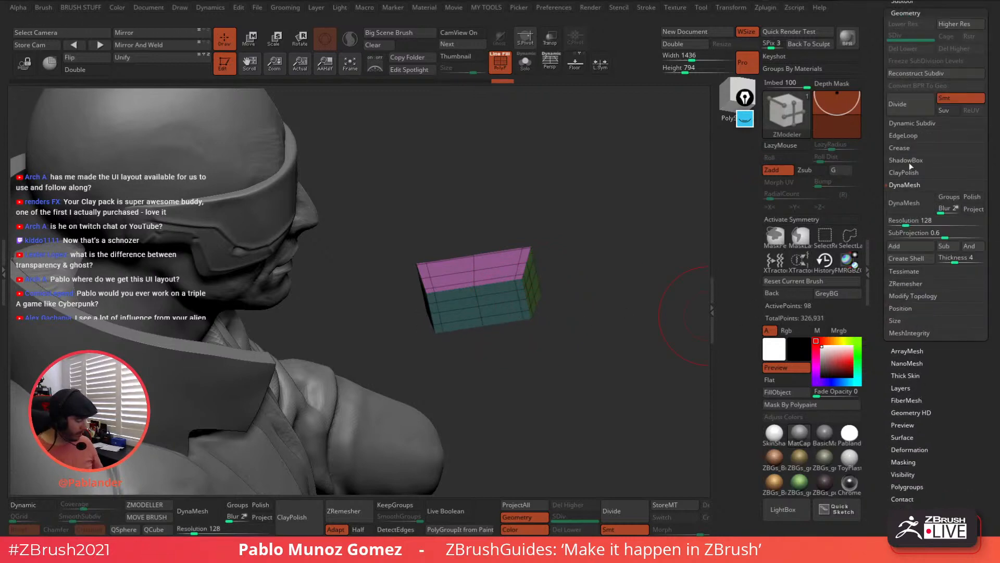
left_click(913, 124)
left_click(915, 135)
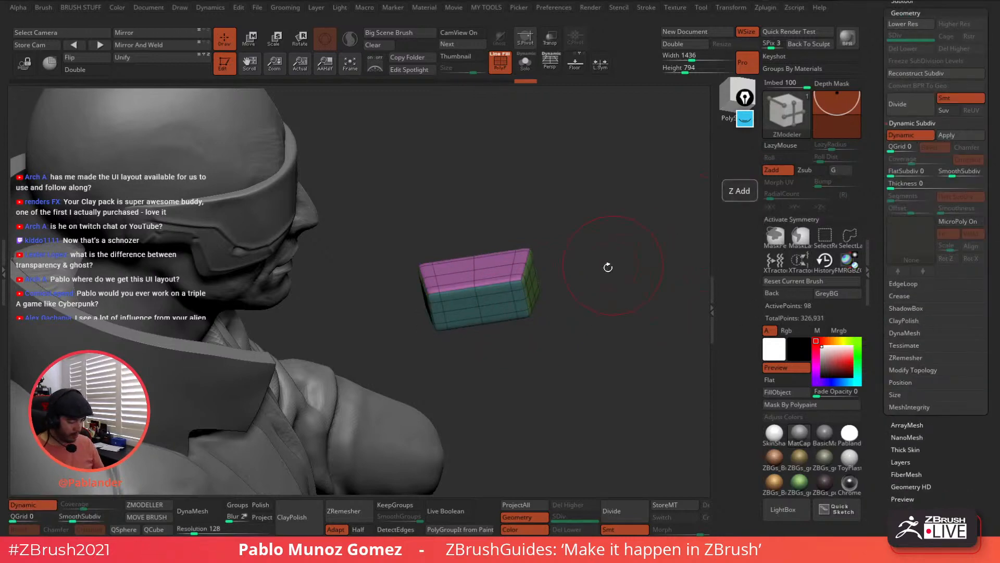
left_click_drag(608, 268, 590, 261)
key("shift+f")
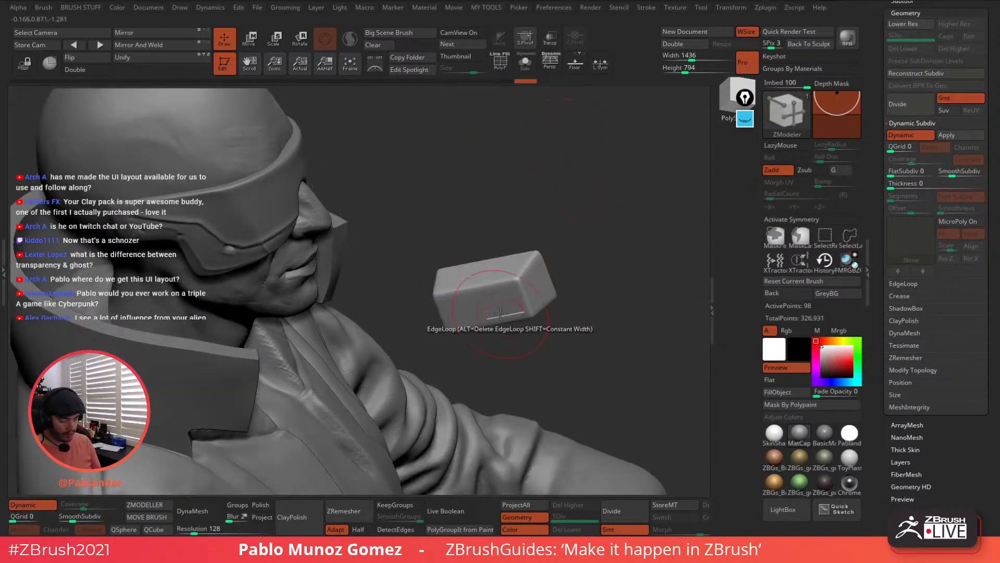
left_click(252, 47)
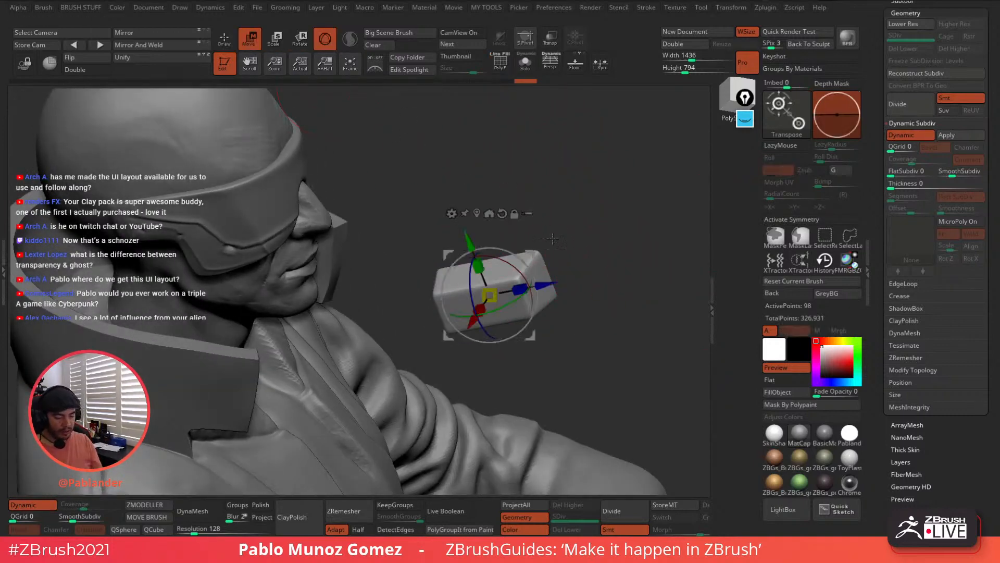
left_click_drag(553, 239, 586, 223, "shift")
left_click_drag(591, 266, 591, 311)
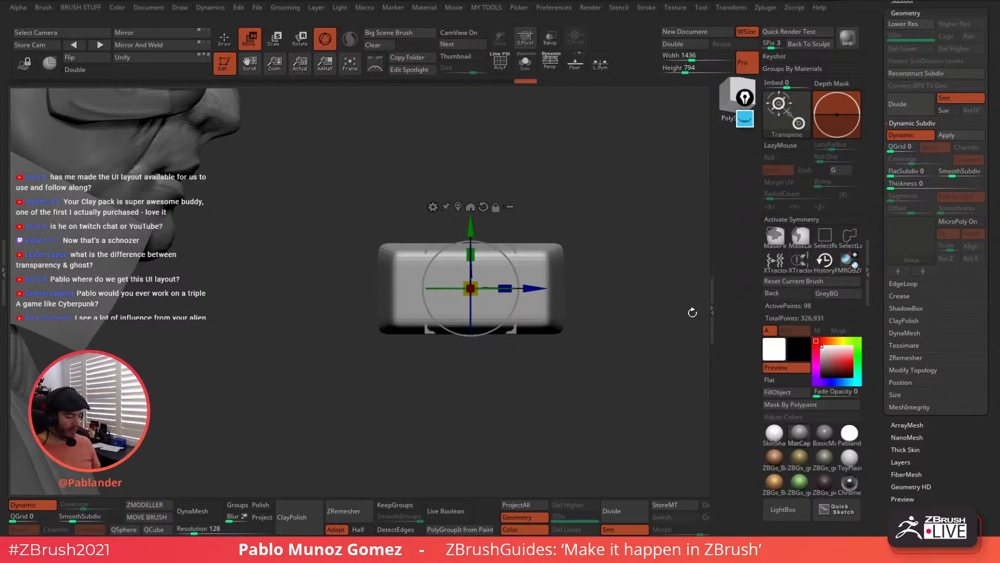
left_click_drag(953, 173, 959, 173)
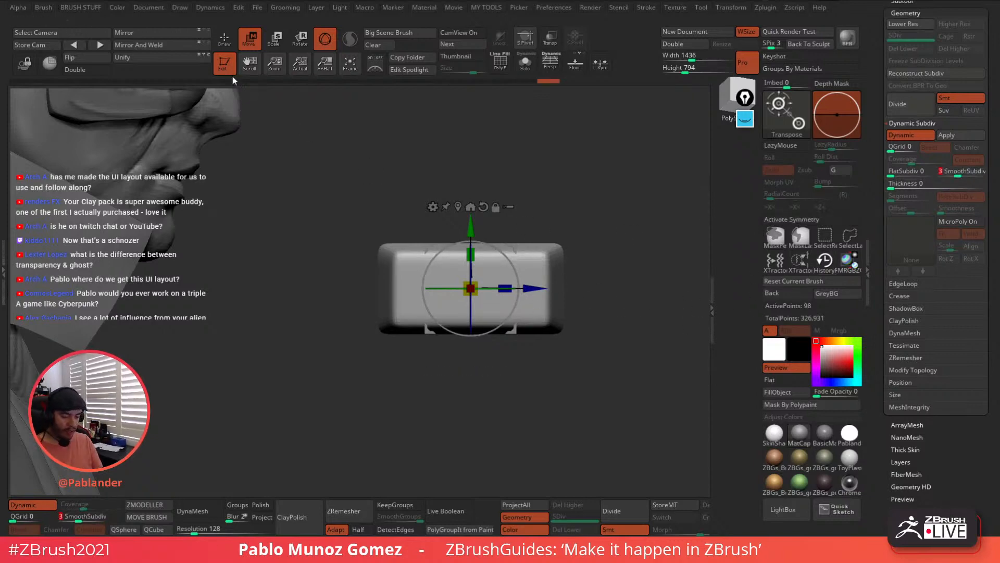
Show the block's polyframe and set ZModeler's polygon action to QMesh with A Single Poly as the target
left_click(225, 40)
left_click(500, 61)
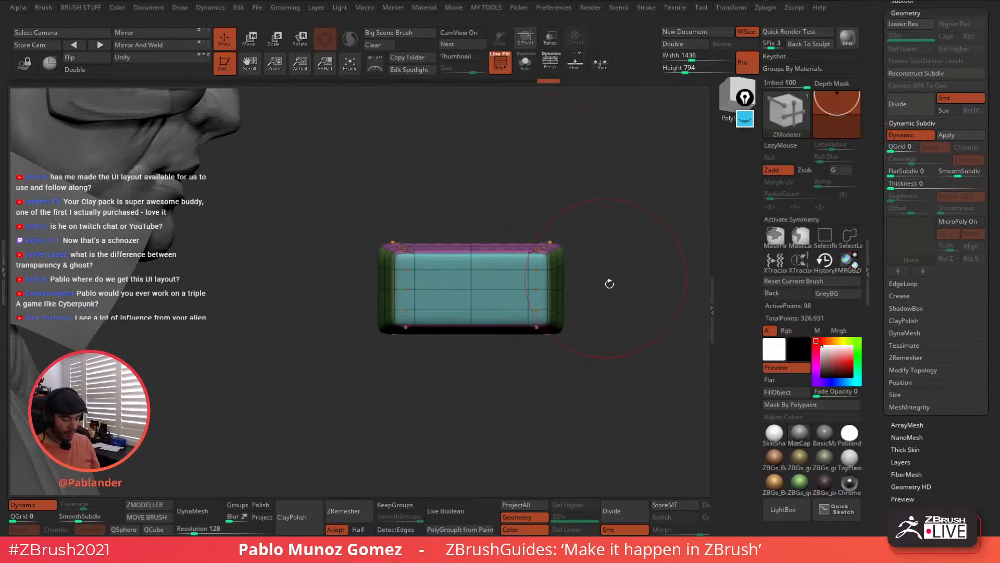
left_click_drag(607, 284, 549, 273, "alt")
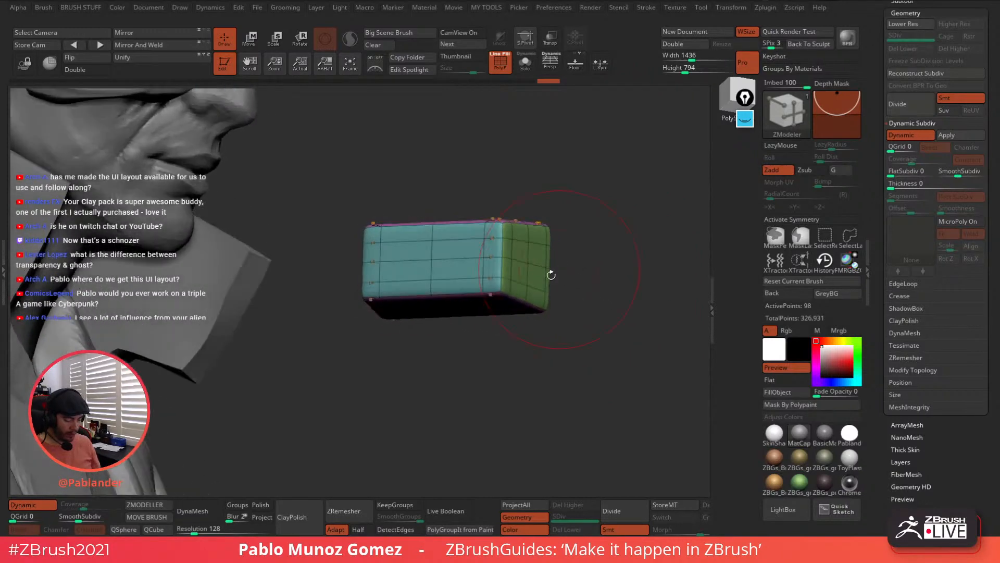
key("space")
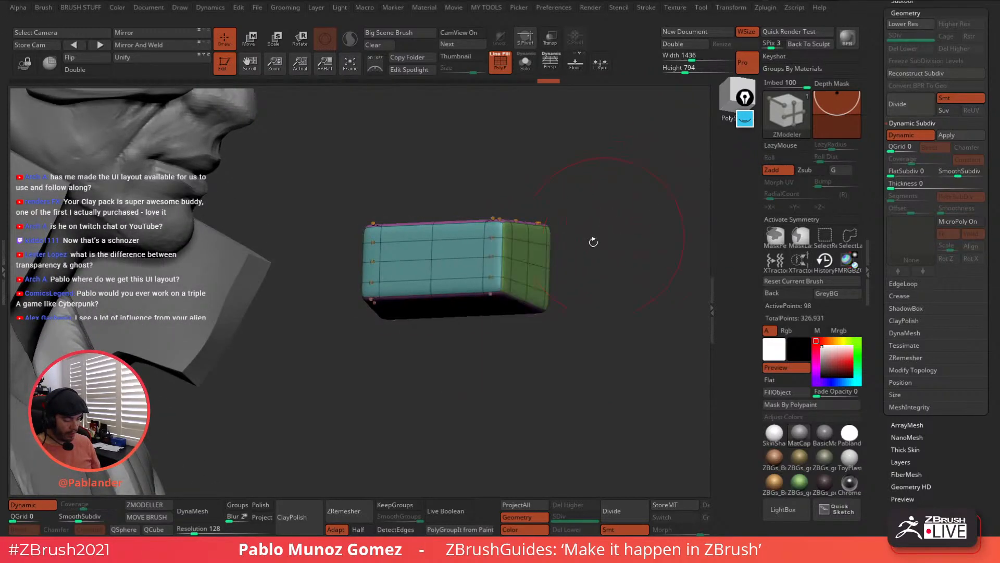
key("space")
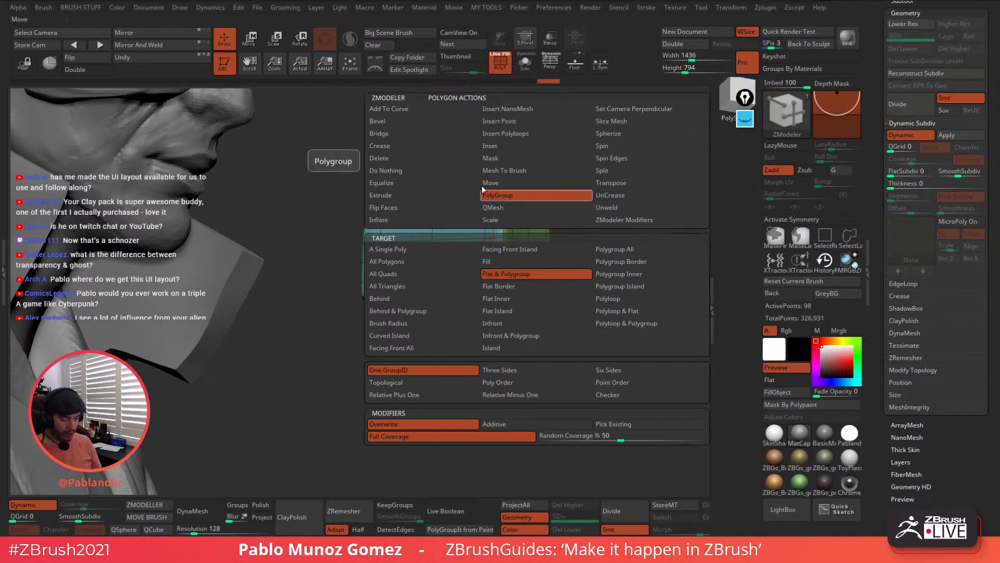
left_click(527, 208)
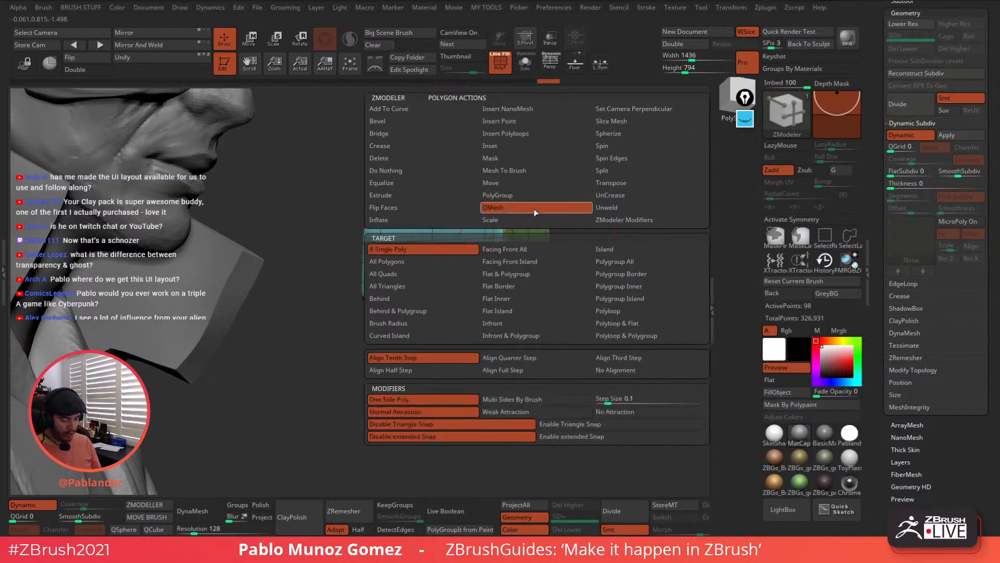
Reduce the draw size and mark the middle polygons on both end faces and their adjoining side strips as a temporary polygroup
key("space")
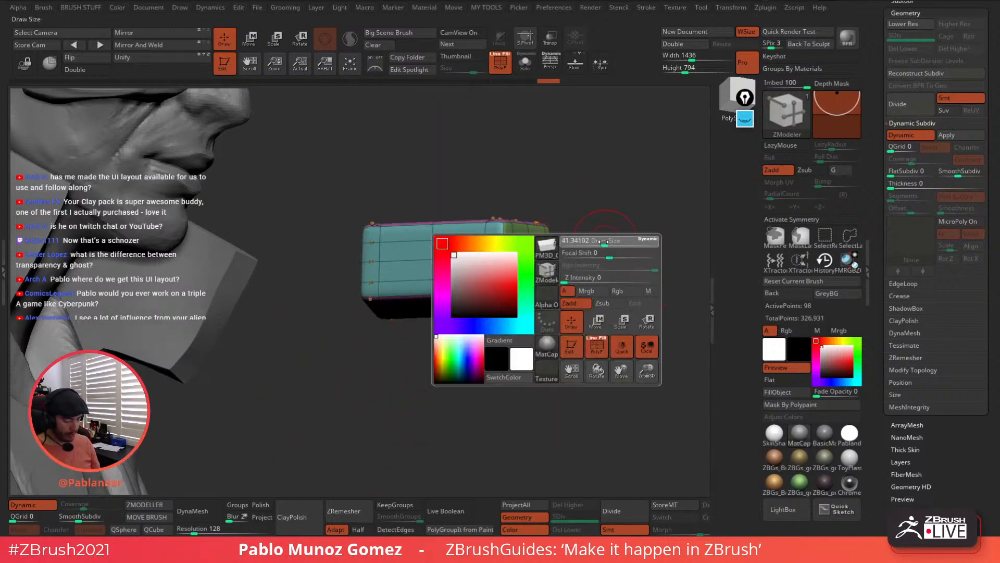
mouse_move(615, 241)
left_mouse_down()
mouse_move(578, 241)
mouse_move(598, 266)
mouse_move(613, 240)
left_mouse_up()
right_click(598, 267)
left_click_drag(593, 236, 620, 247)
left_click_drag(521, 249, 547, 249, "alt")
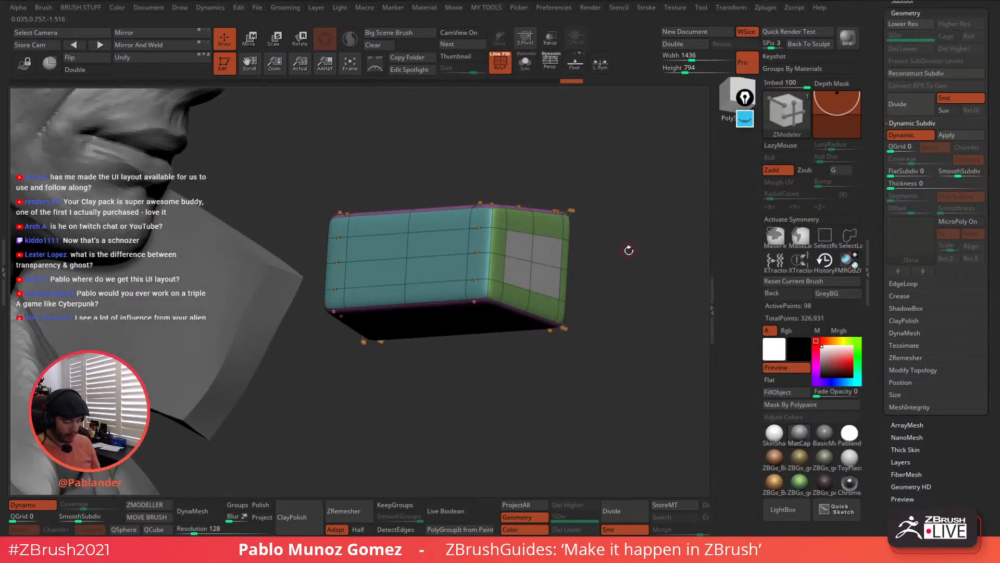
left_click_drag(629, 250, 544, 227)
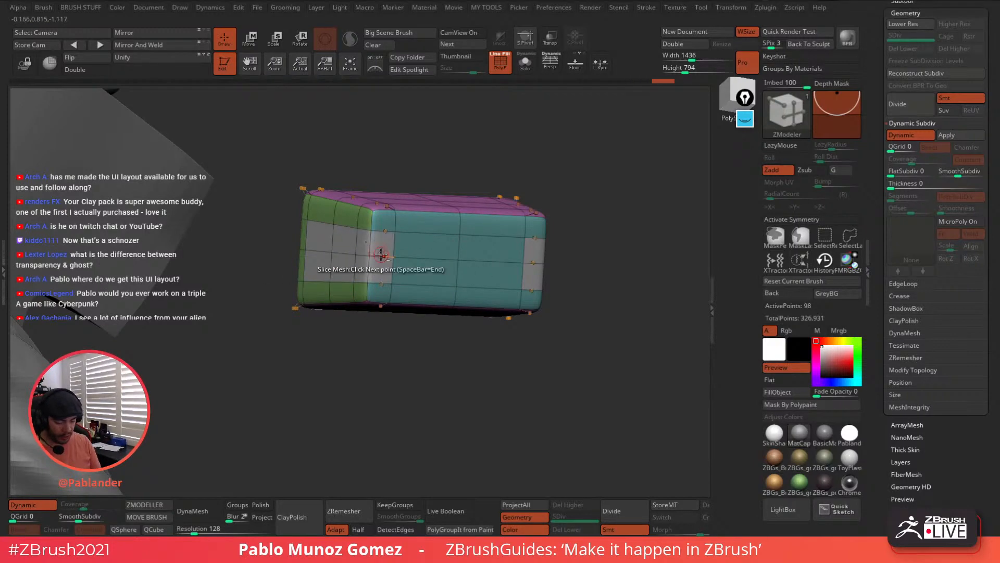
right_click_drag(380, 253, 583, 312)
Try to recess the marked end polygons inward with QMesh, setting the target to Polygroup All
left_click_drag(555, 243, 555, 244)
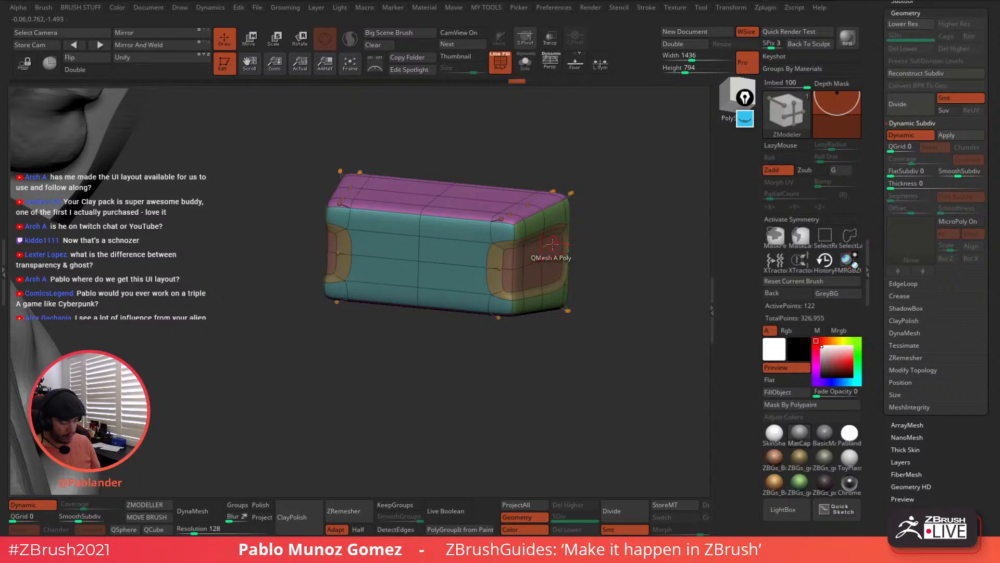
key("space")
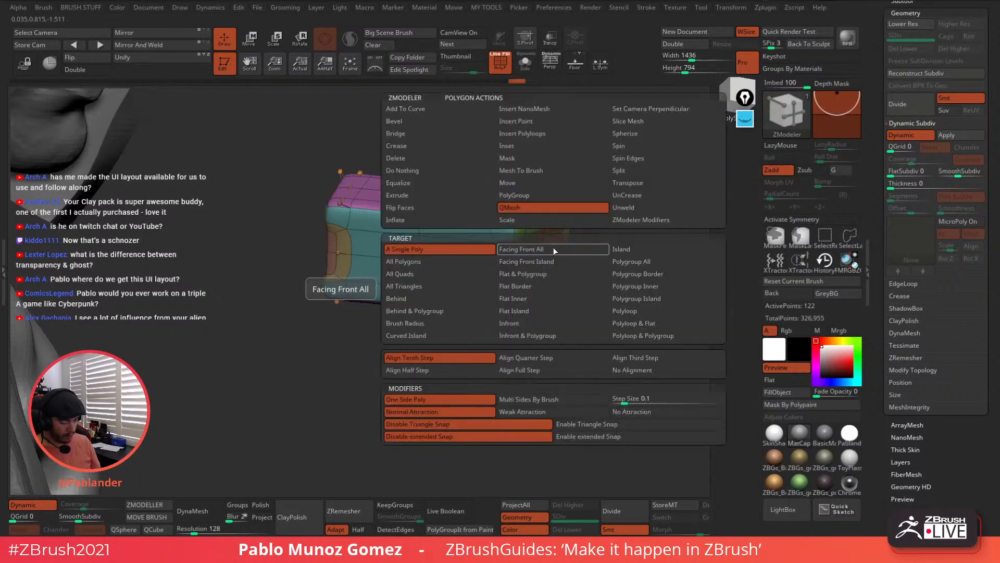
left_click(646, 262)
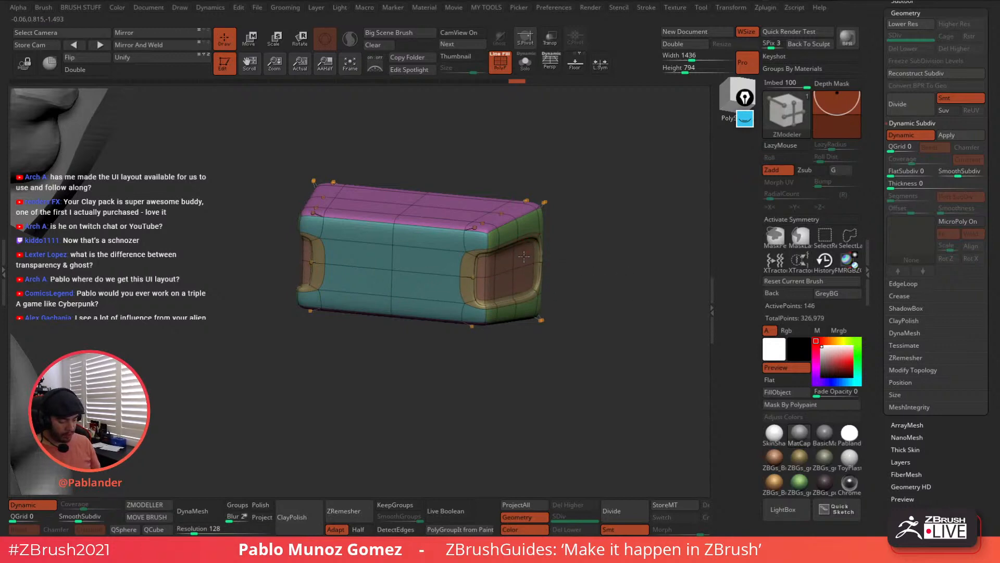
Insert supporting edge loops around the recessed ends, checking the shape with Dynamic Subdiv on and off and without the polyframe
left_click(480, 228)
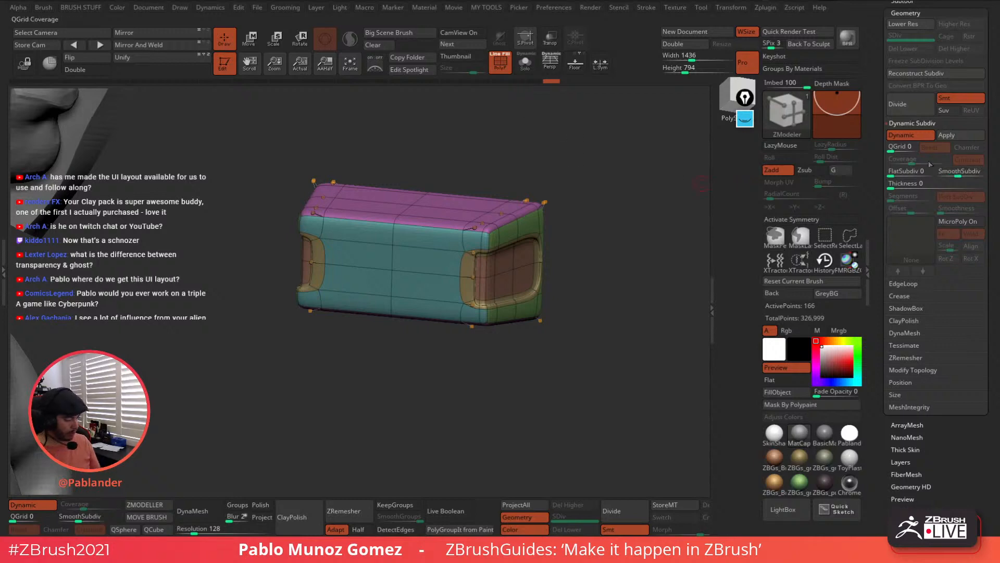
key("shift+d")
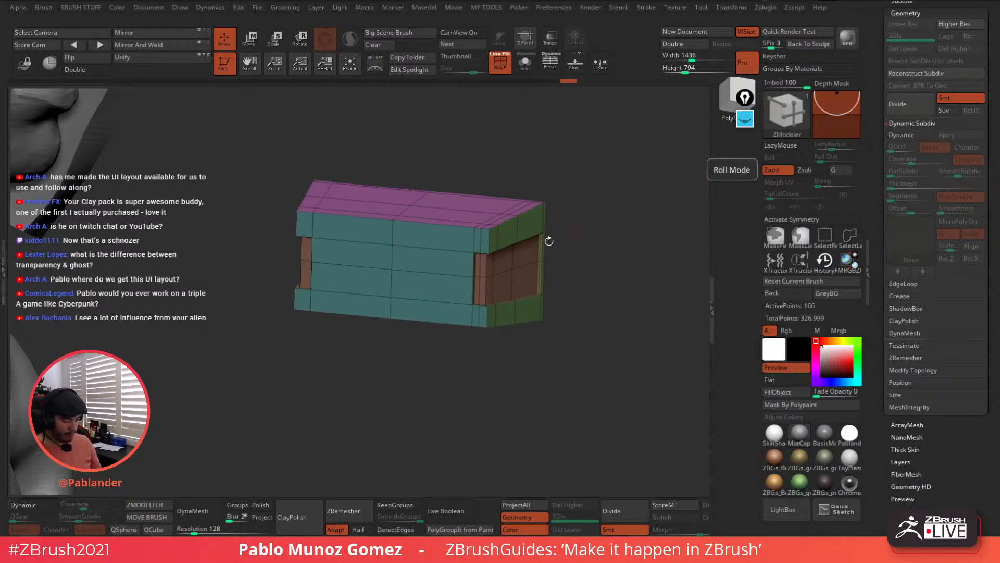
left_click_drag(549, 241, 500, 229)
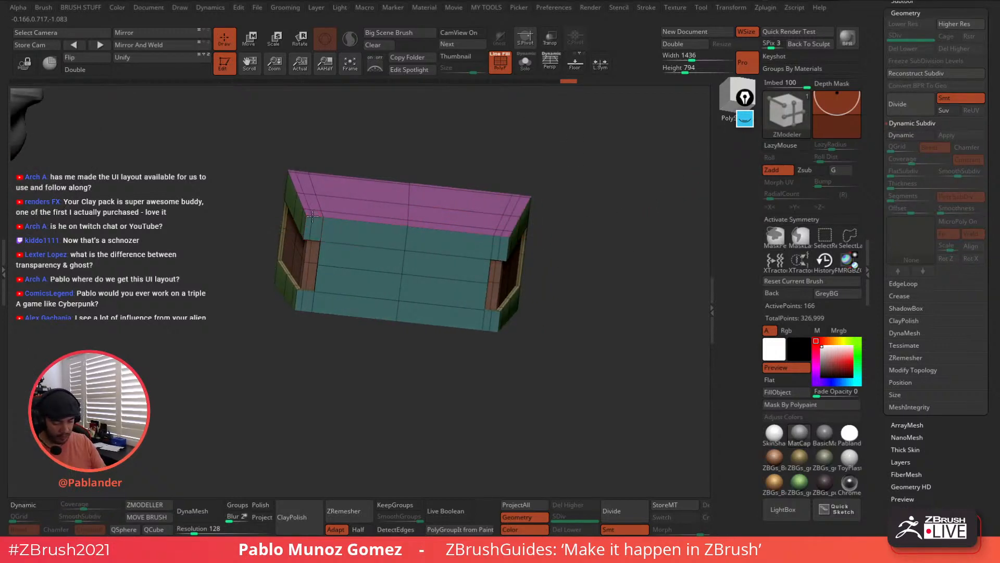
left_click_drag(314, 215, 463, 259)
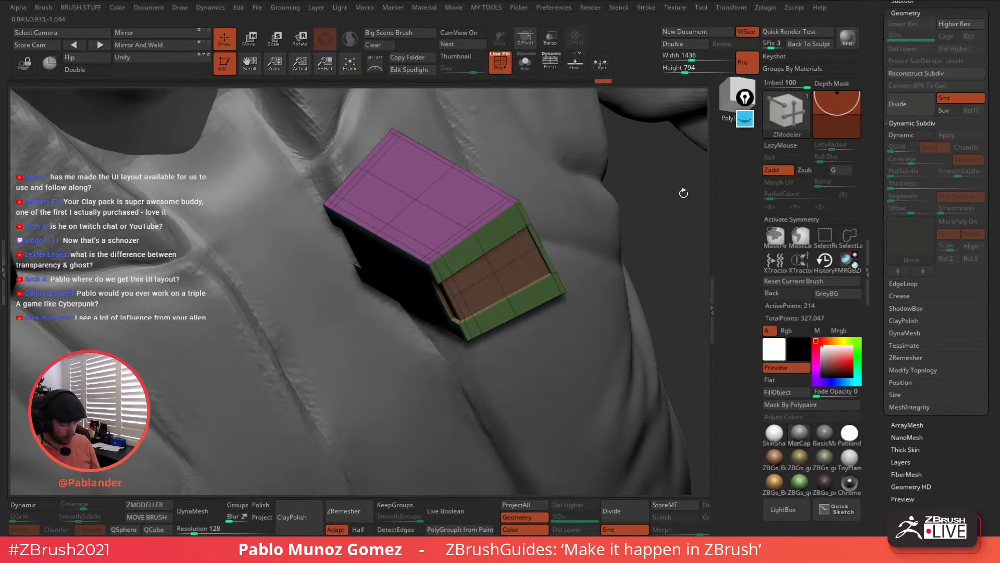
key("d")
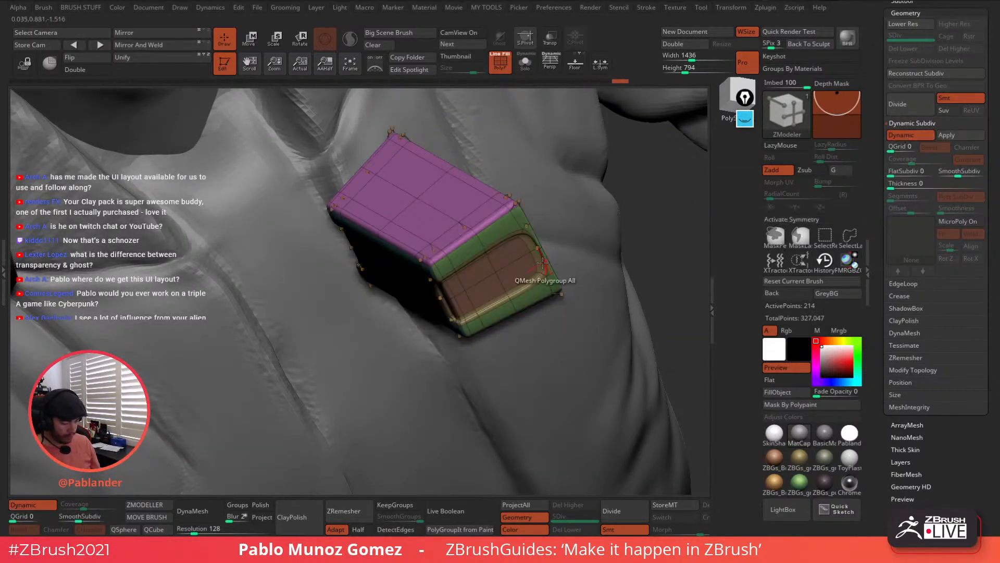
left_click(519, 261)
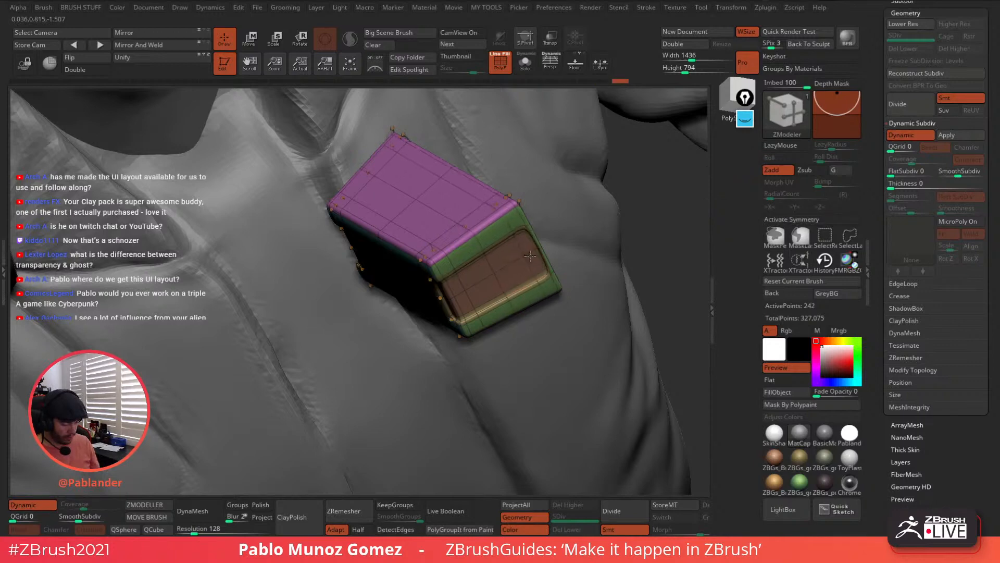
mouse_move(550, 303)
left_mouse_down()
mouse_move(571, 241)
mouse_move(580, 255)
left_mouse_up()
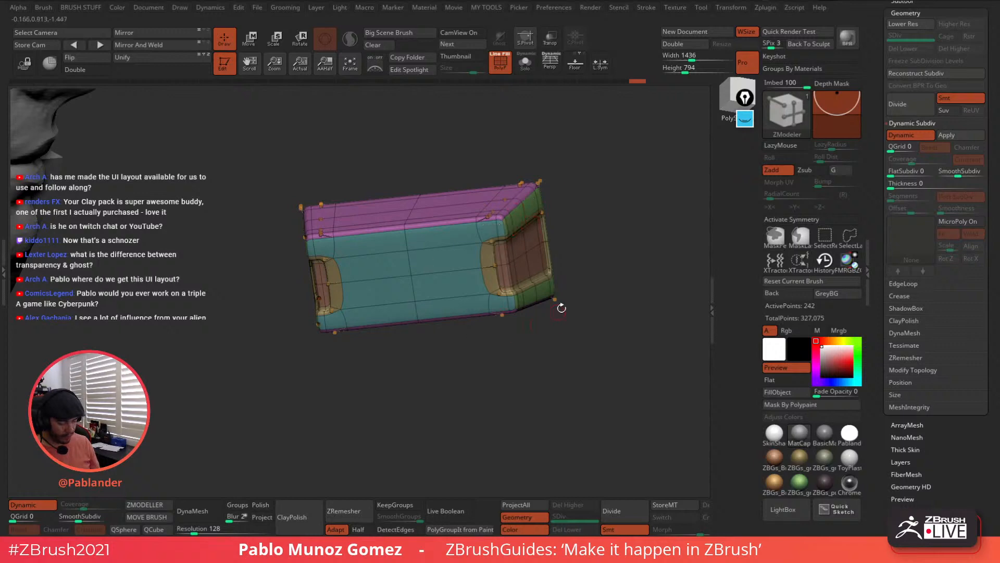
mouse_move(566, 351)
left_mouse_down()
mouse_move(556, 328)
mouse_move(548, 342)
mouse_move(609, 237)
mouse_move(582, 252)
mouse_move(578, 321)
left_mouse_up()
left_click(503, 71)
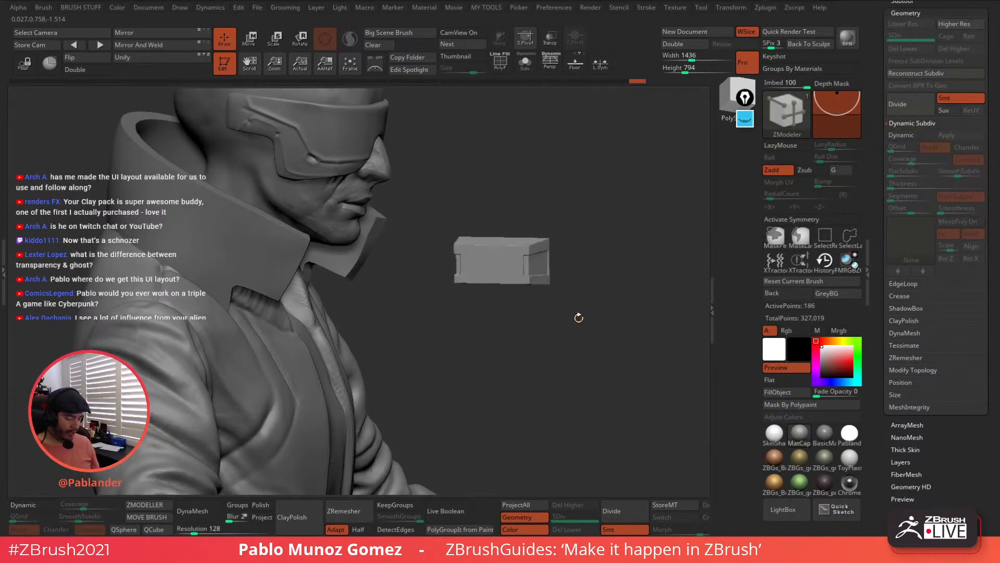
Undo the recesses and their edge loops, back to the plain rounded block, checking it with the polyframe
key("ctrl+z")
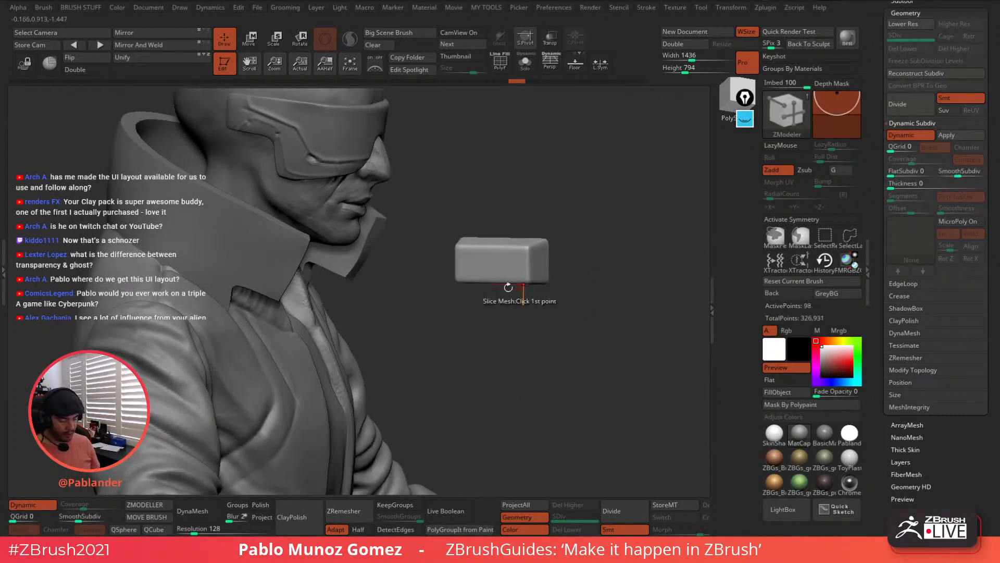
left_click(500, 72)
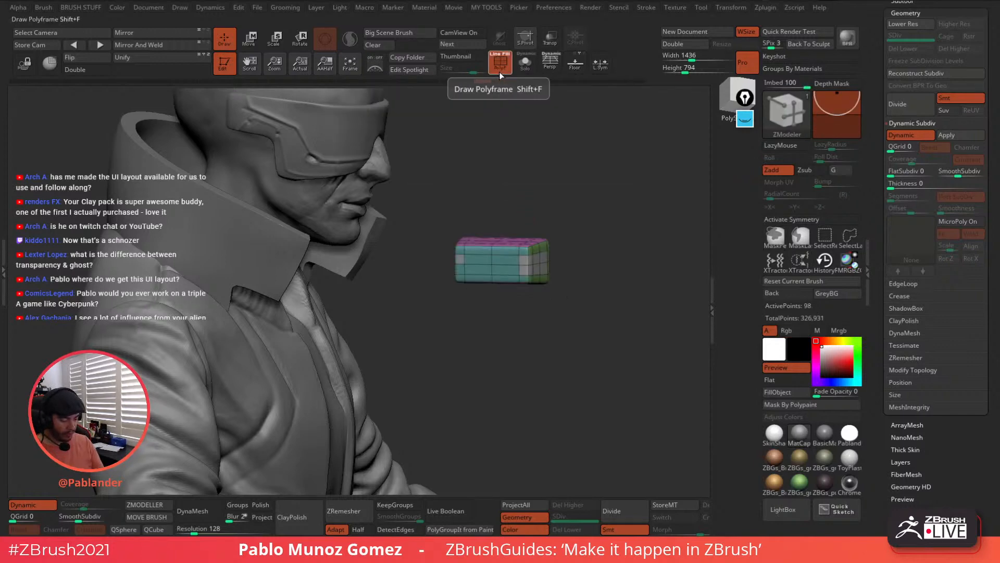
left_click(500, 68)
From a side view, move the block close to the chin, tilt its front end downward and slightly adjust its height
left_click_drag(535, 140, 571, 201)
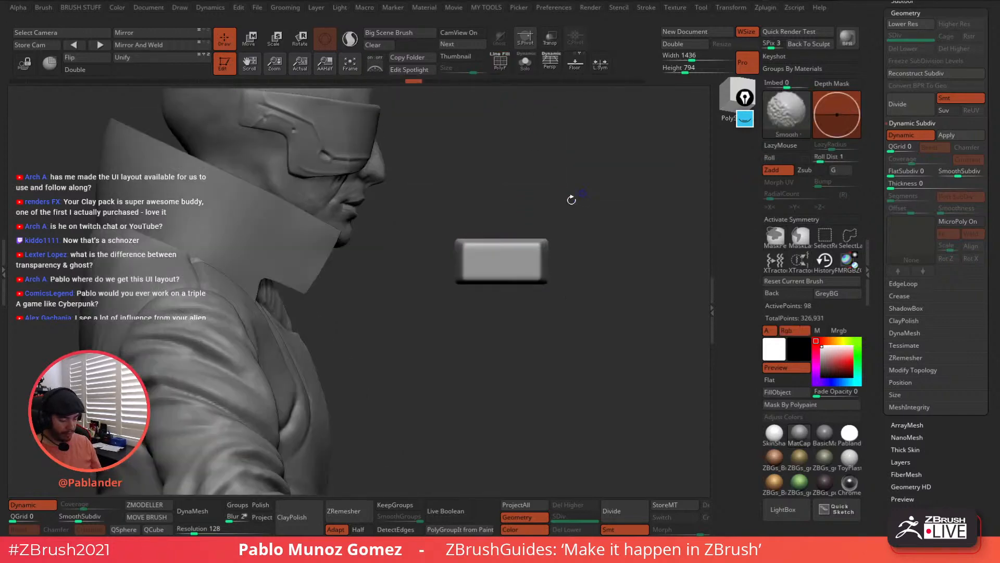
key("w")
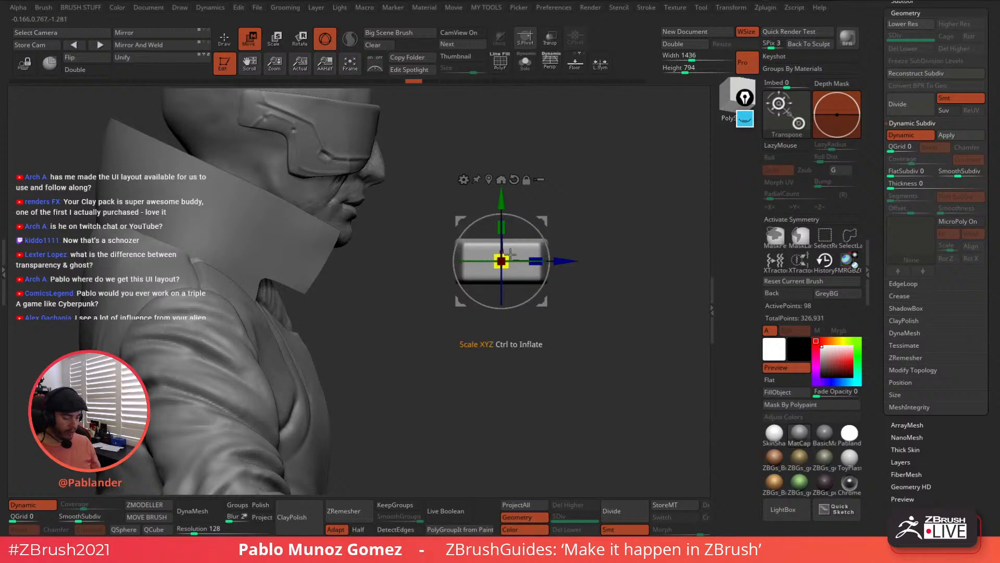
left_click_drag(508, 255, 549, 258)
left_click_drag(543, 224, 450, 190)
left_click_drag(419, 232, 425, 235)
left_click_drag(419, 196, 419, 195)
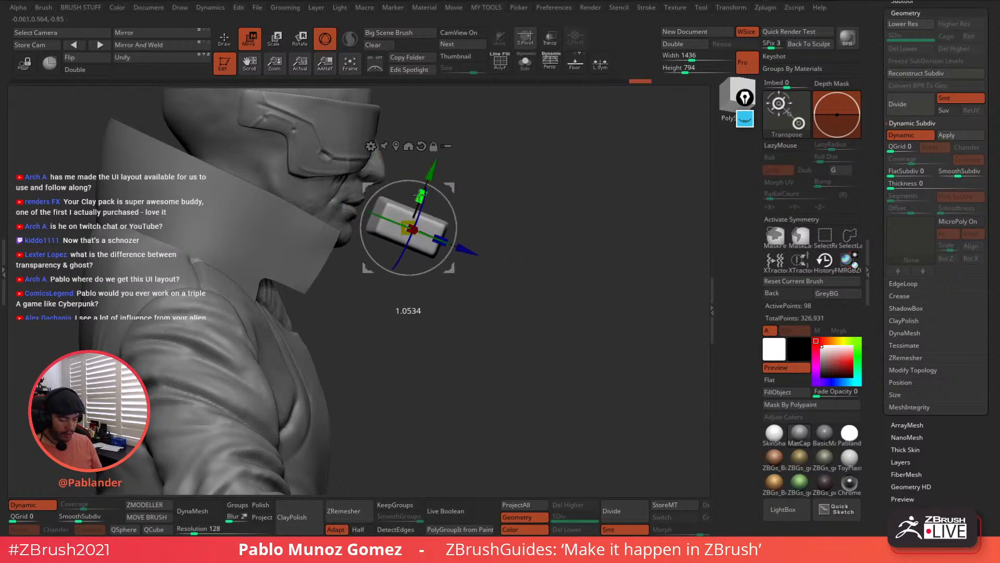
From the front, shift the block to one side of the mouth, just inside the raised collar
left_click_drag(481, 174, 359, 185)
left_click_drag(455, 188, 384, 173)
left_click_drag(340, 216, 347, 207)
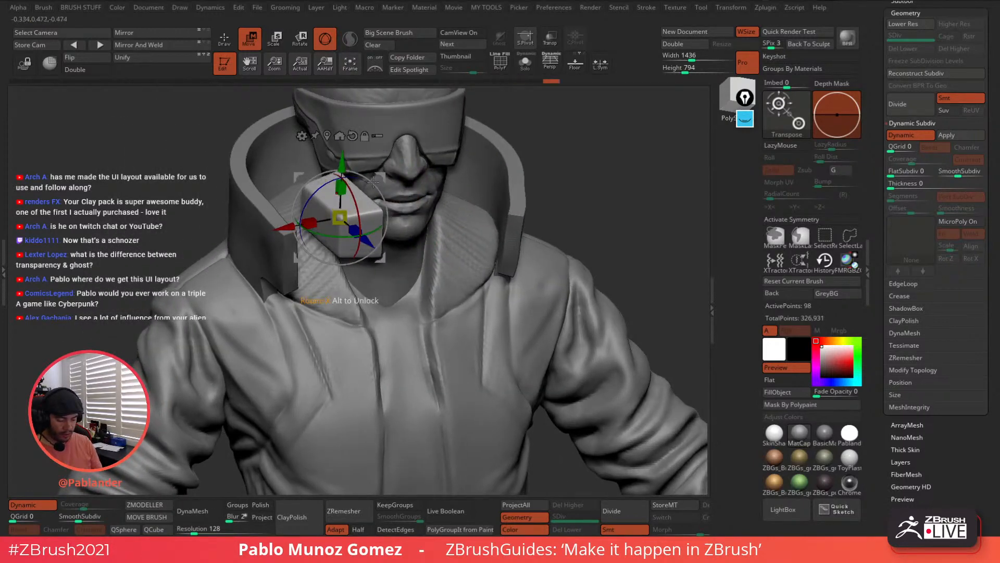
right_click_drag(383, 177, 411, 175)
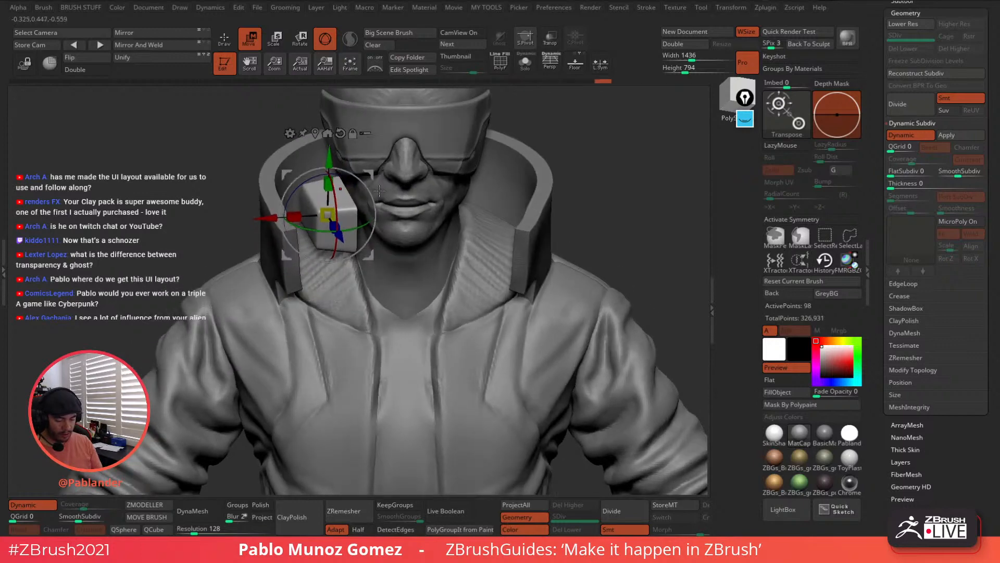
Return to draw mode and choose the Move brush
key("q")
key("b")
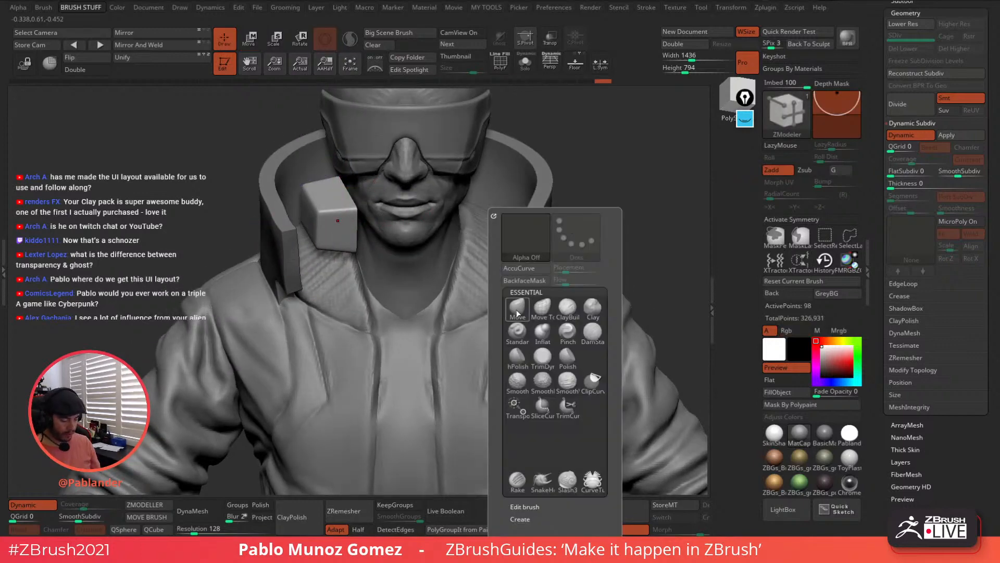
key("b")
left_click(501, 314)
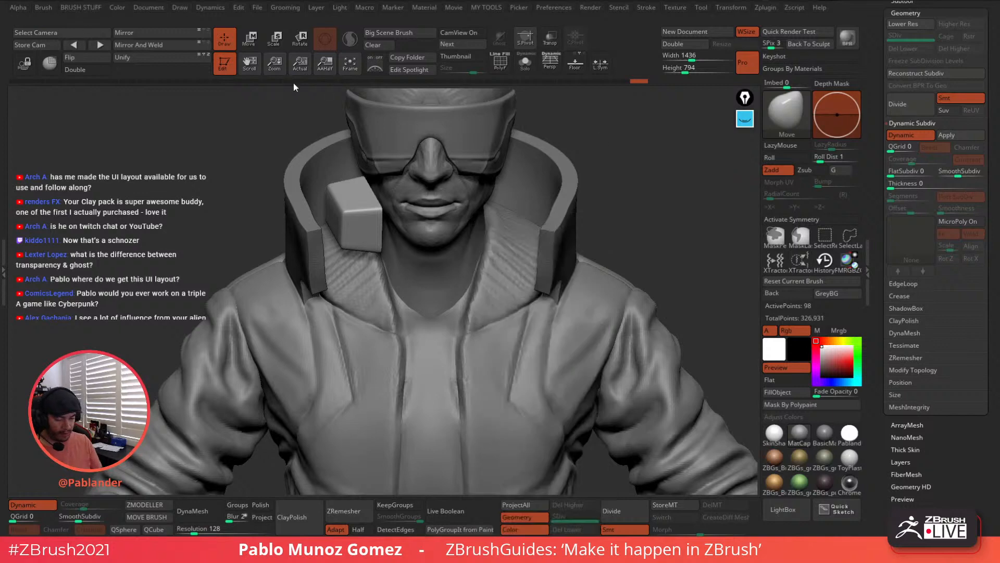
Rotate and reposition the block with the gizmo so it sits at an angle against the collar's inner side
left_click(256, 42)
right_click_drag(494, 235, 469, 229, "alt")
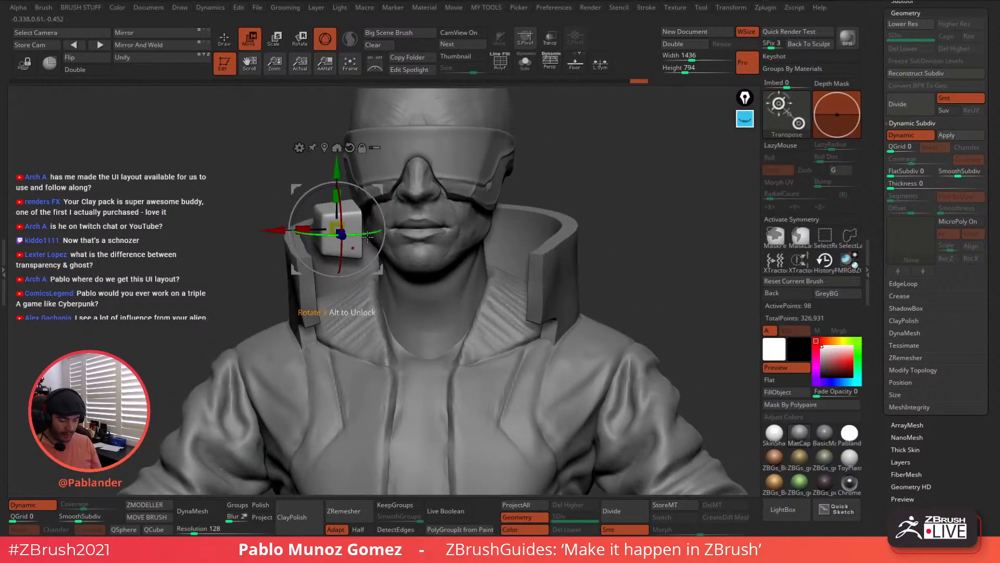
left_click_drag(383, 190, 393, 208)
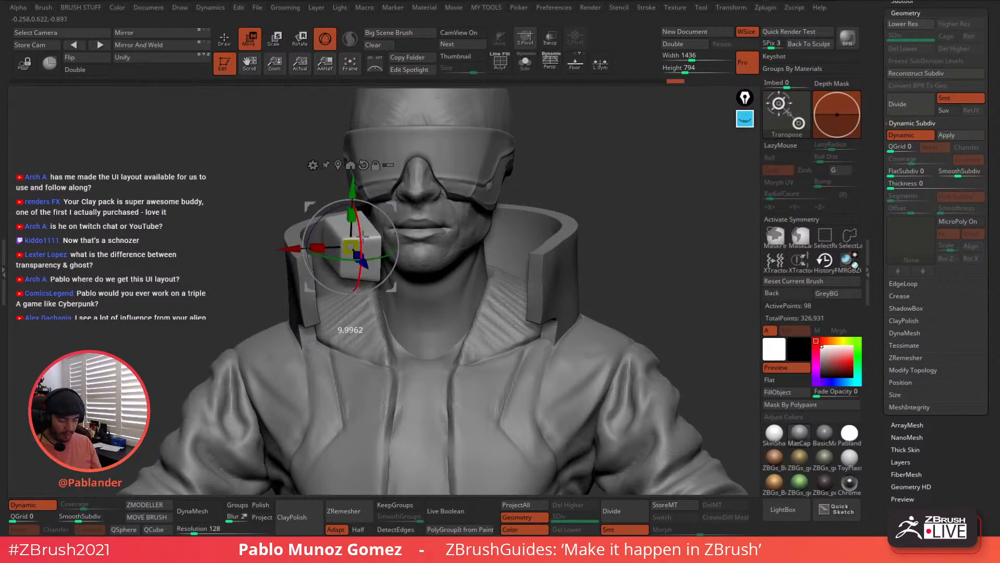
right_click_drag(363, 236, 413, 163)
left_click_drag(372, 156, 386, 182)
right_click_drag(388, 181, 507, 193)
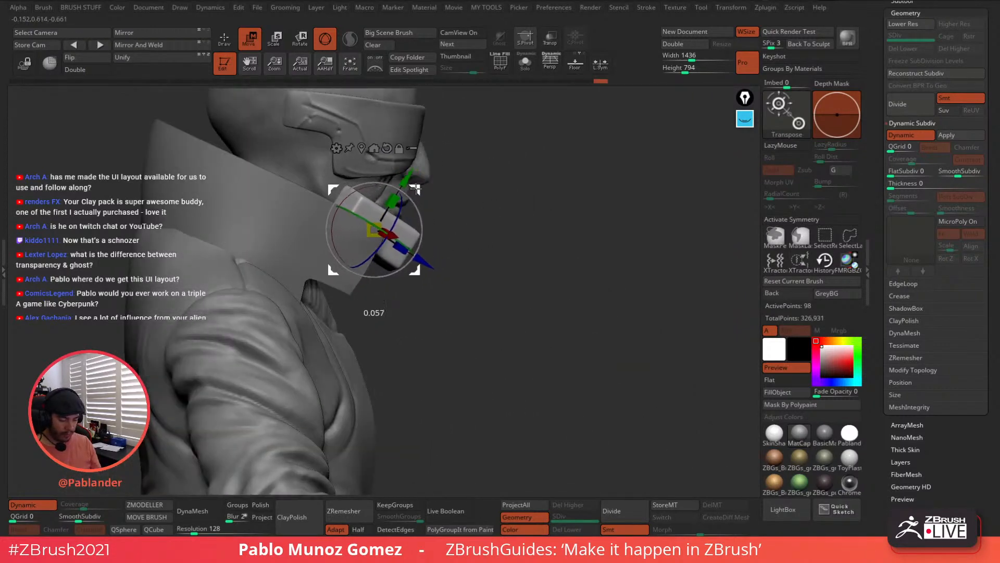
Fine-tune the block's position and tilt beside the jaw, and check it against the whole bust in draw mode
left_click_drag(415, 188, 432, 194)
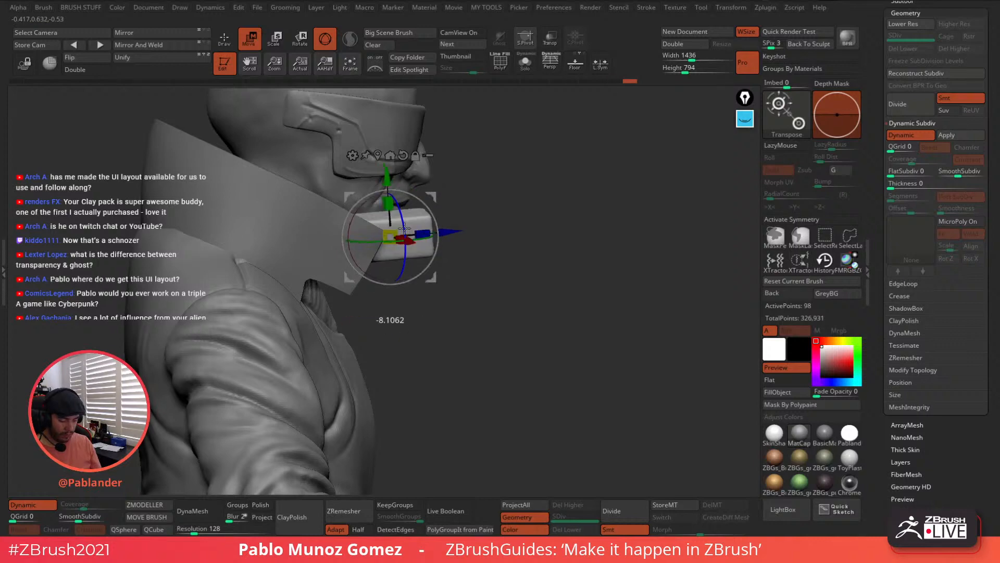
right_click_drag(423, 193, 446, 219)
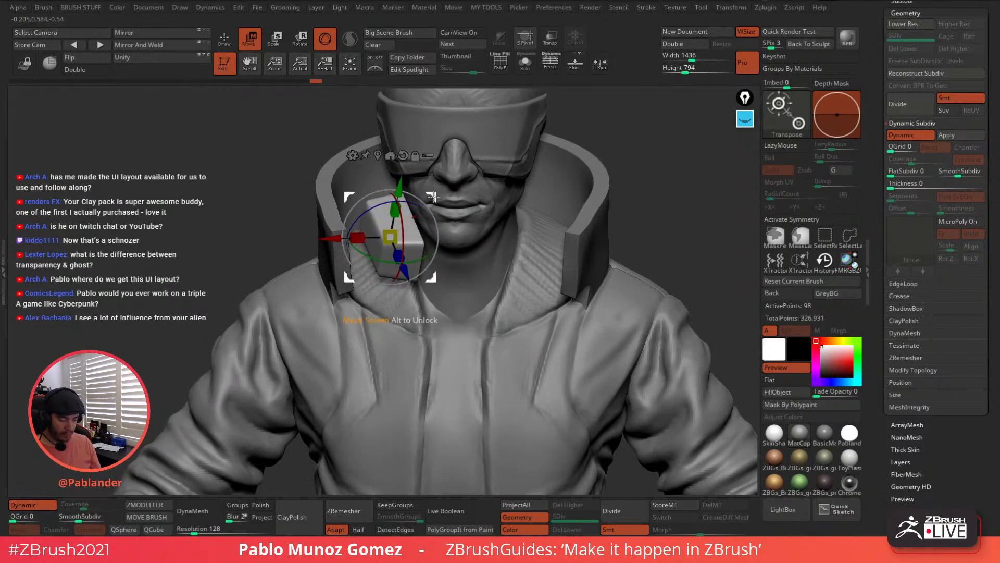
left_click_drag(435, 189, 434, 189)
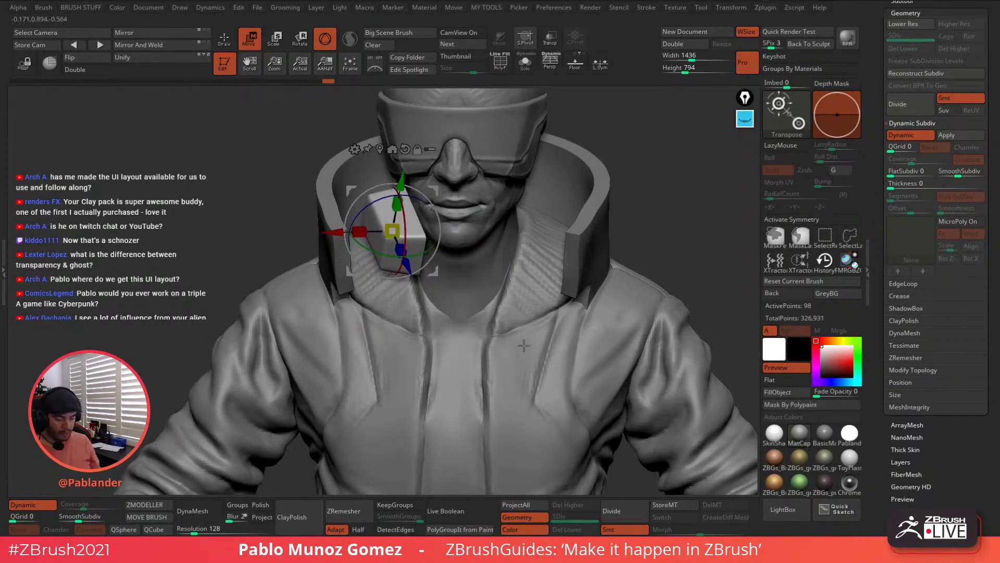
key("f")
left_click(225, 39)
mouse_move(579, 224)
left_mouse_down()
mouse_move(567, 217)
mouse_move(601, 222)
left_mouse_up()
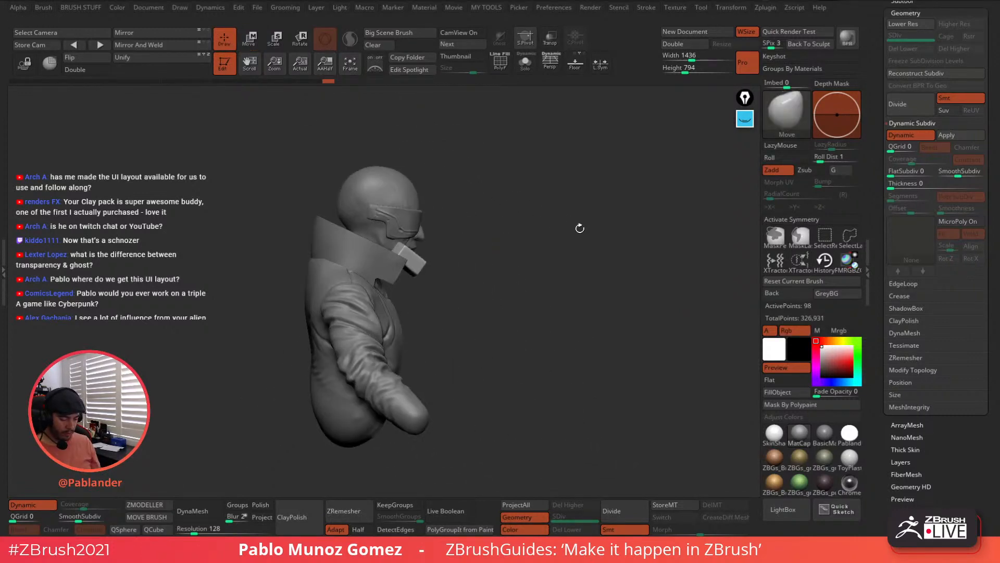
Isolate the block in Solo and apply its dynamic subdivision as real subdivision levels
left_click(525, 63)
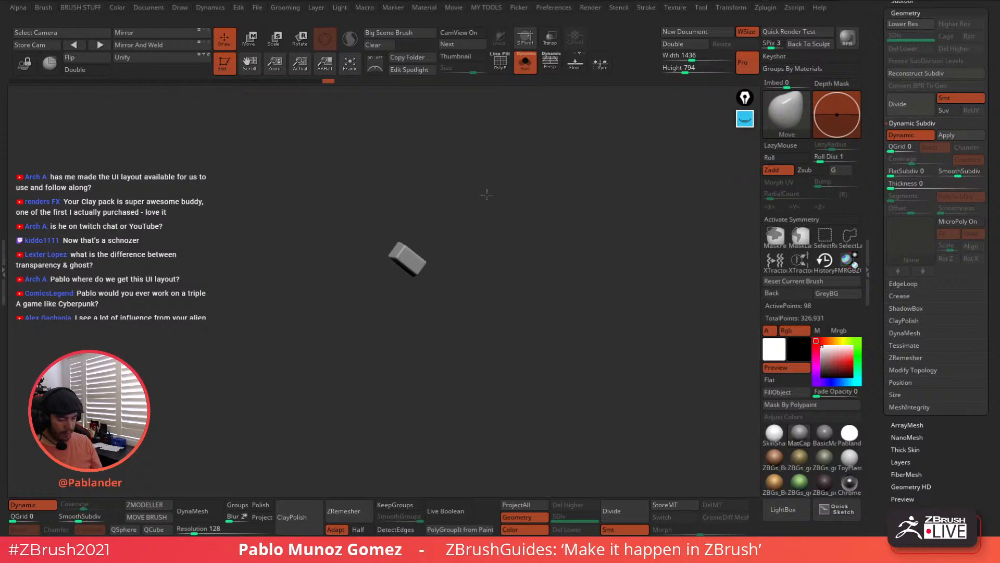
left_click_drag(487, 195, 485, 258)
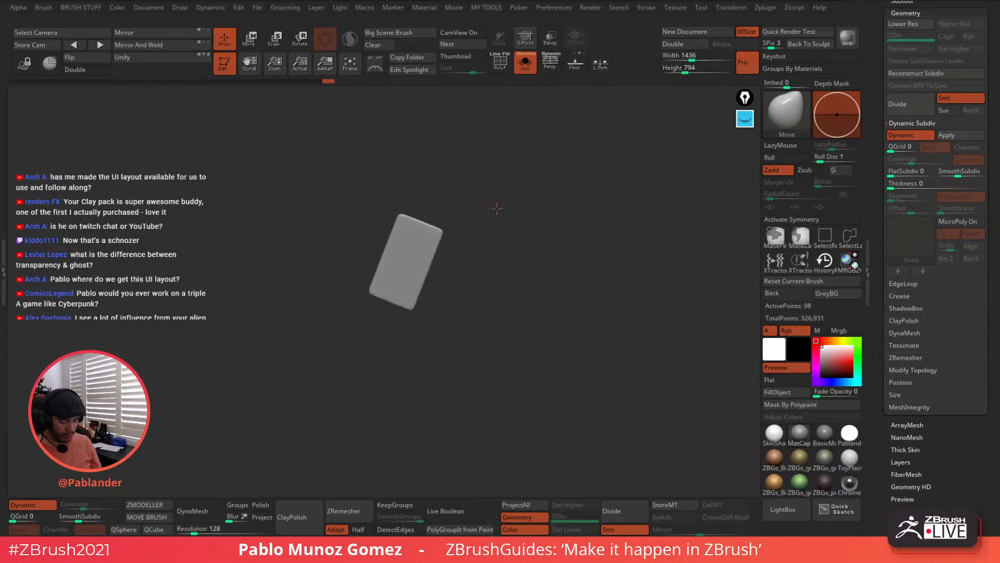
left_click_drag(496, 209, 526, 200)
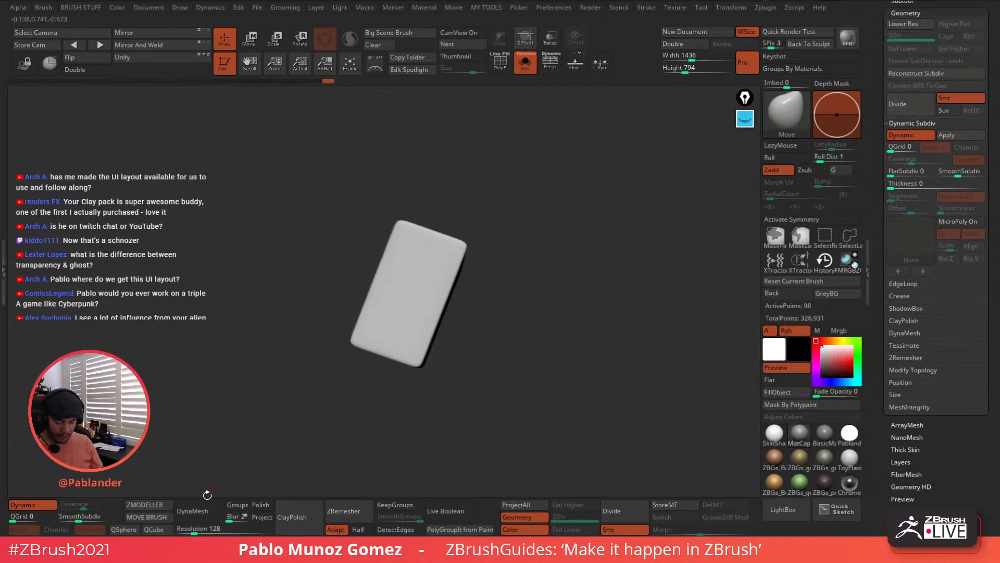
left_click(961, 135)
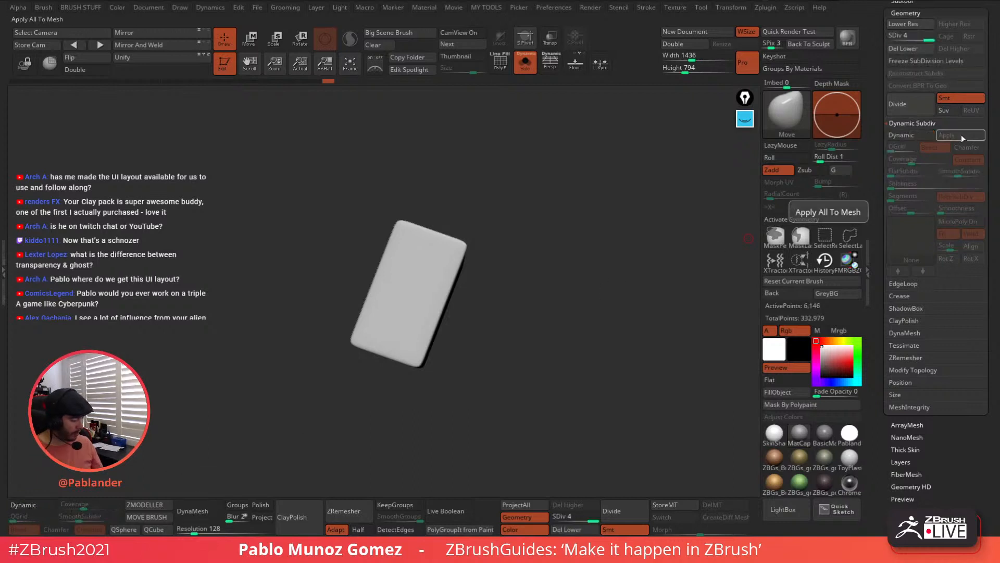
left_click(192, 510)
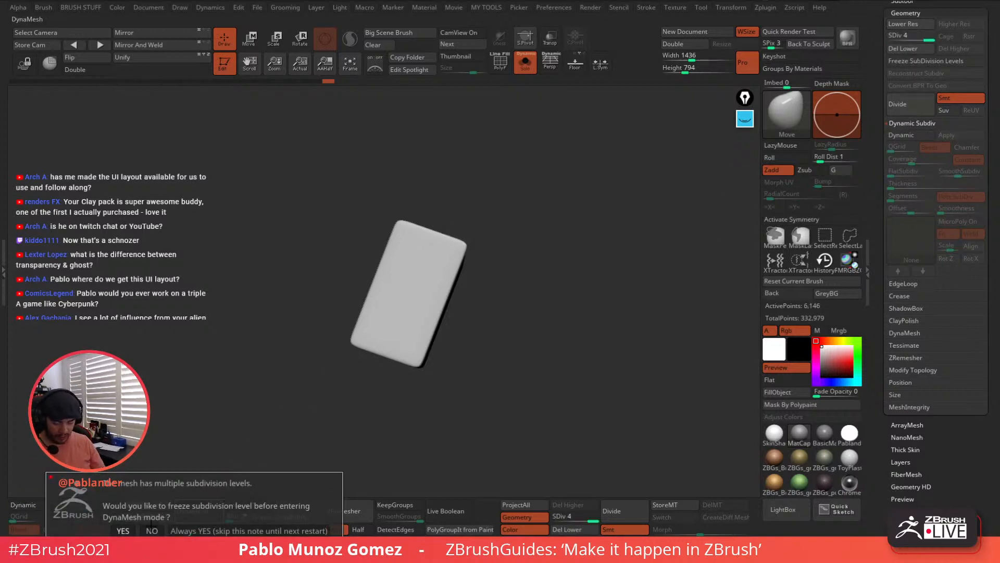
left_click(151, 531)
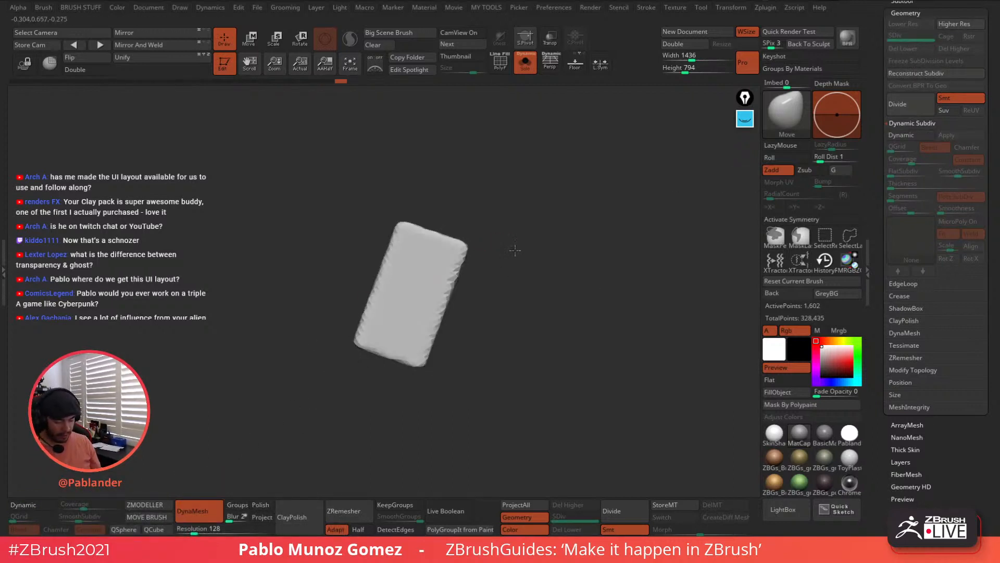
key("ctrl+z")
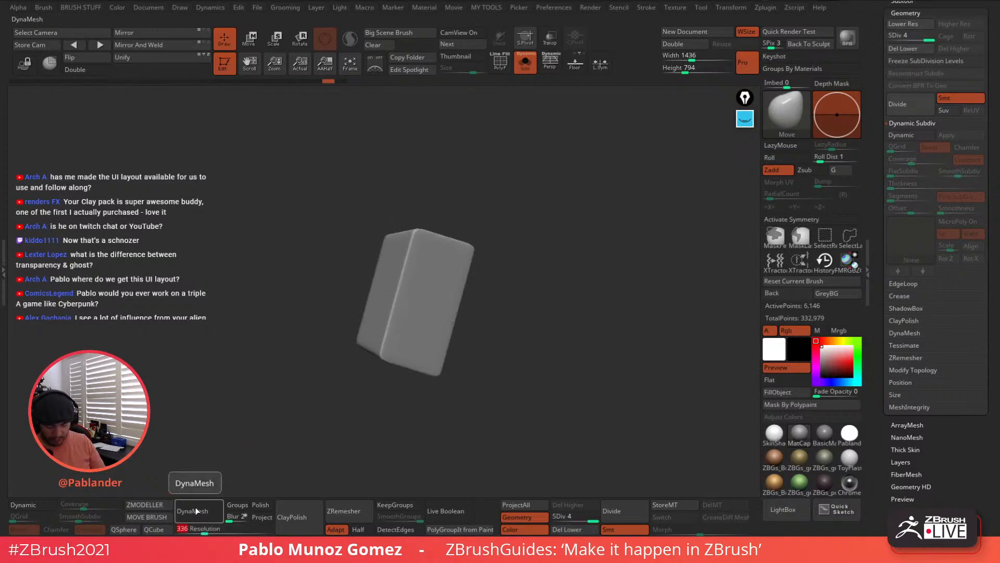
DynaMesh the block at resolution 336 without freezing subdivision levels, and set MaskLasso as the masking brush
left_click(201, 510)
left_click(153, 530)
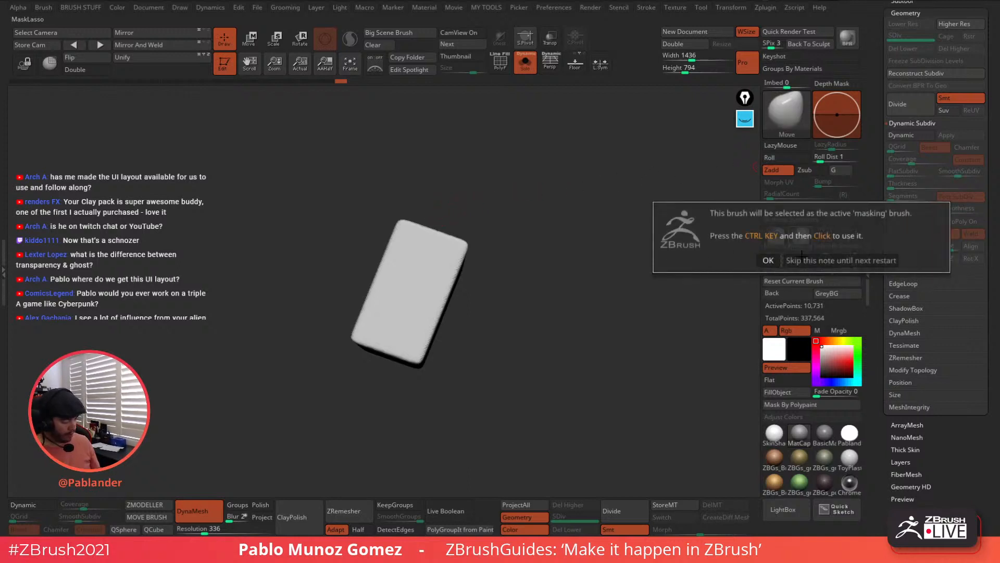
key("ctrl")
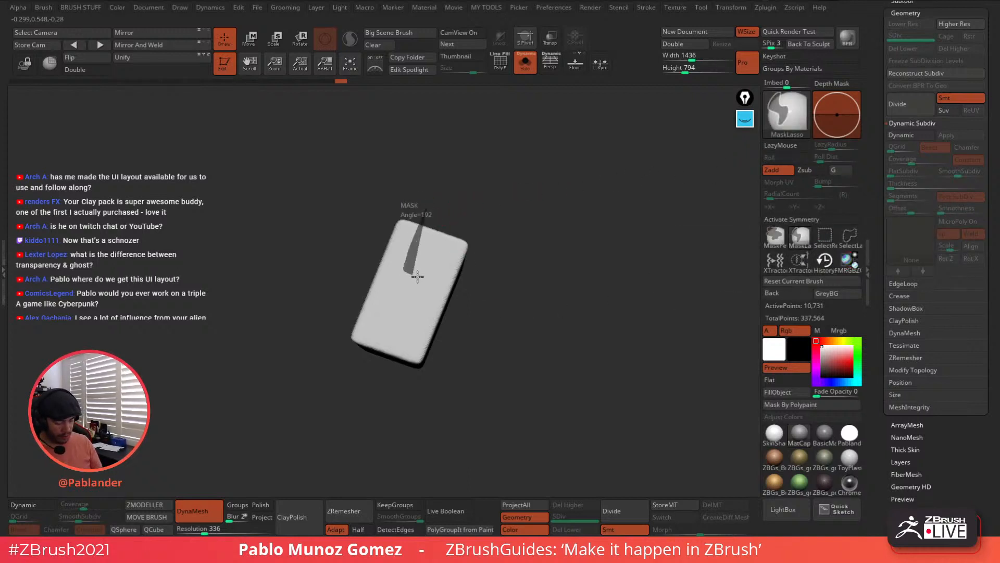
Lasso-mask the block so that only a small rectangular patch on one end face stays unmasked
left_click_drag(418, 276, 453, 211, "ctrl")
mouse_move(403, 273)
left_mouse_down("ctrl")
mouse_move(440, 280)
mouse_move(460, 208)
left_mouse_up("ctrl")
left_click_drag(539, 186, 534, 197)
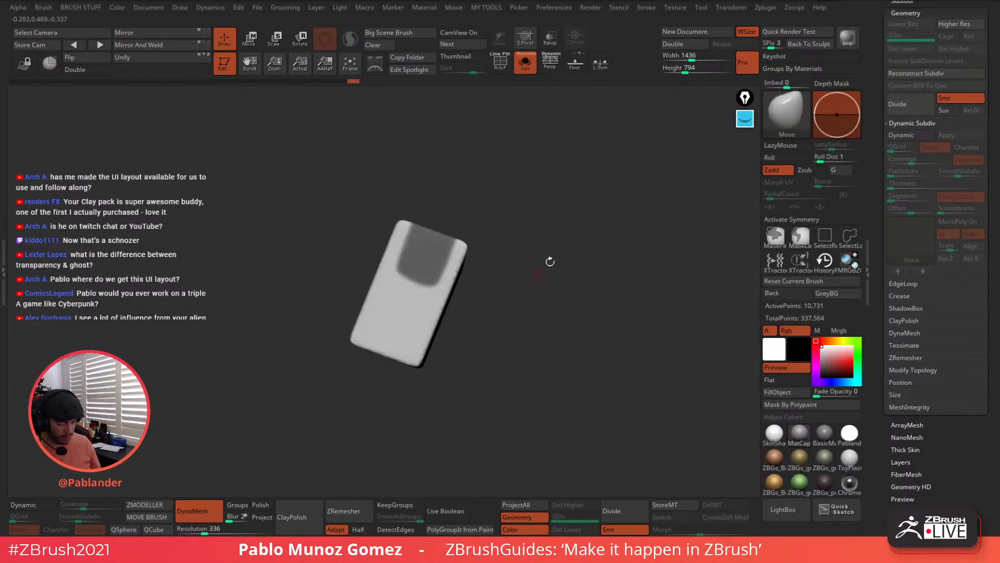
mouse_move(550, 261)
left_mouse_down()
mouse_move(573, 230)
mouse_move(536, 284)
mouse_move(532, 256)
left_mouse_up()
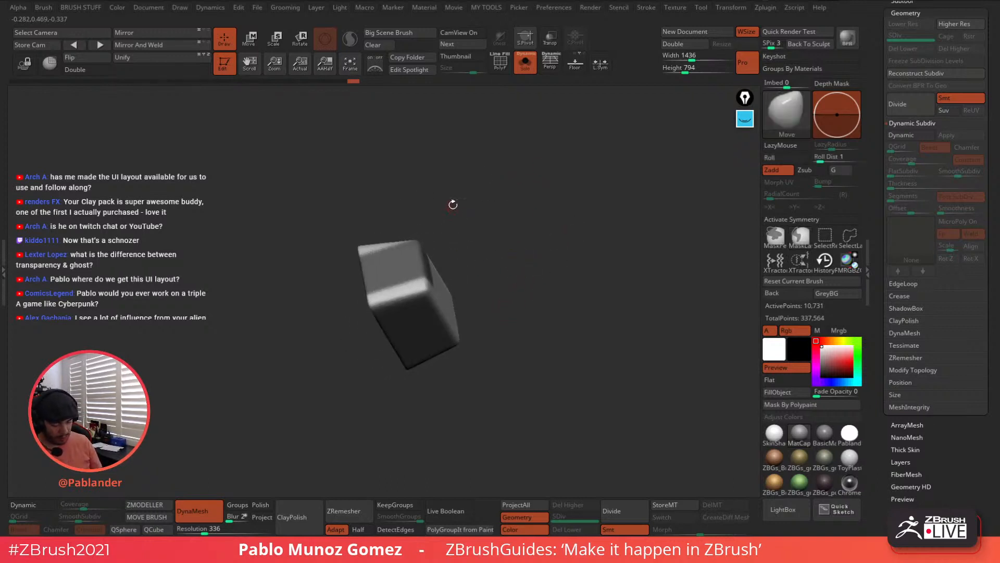
mouse_move(453, 204)
left_mouse_down()
mouse_move(482, 248)
mouse_move(450, 270)
mouse_move(415, 236)
left_mouse_up()
mouse_move(388, 304)
left_mouse_down("ctrl")
mouse_move(469, 335)
mouse_move(465, 318)
left_mouse_up("ctrl")
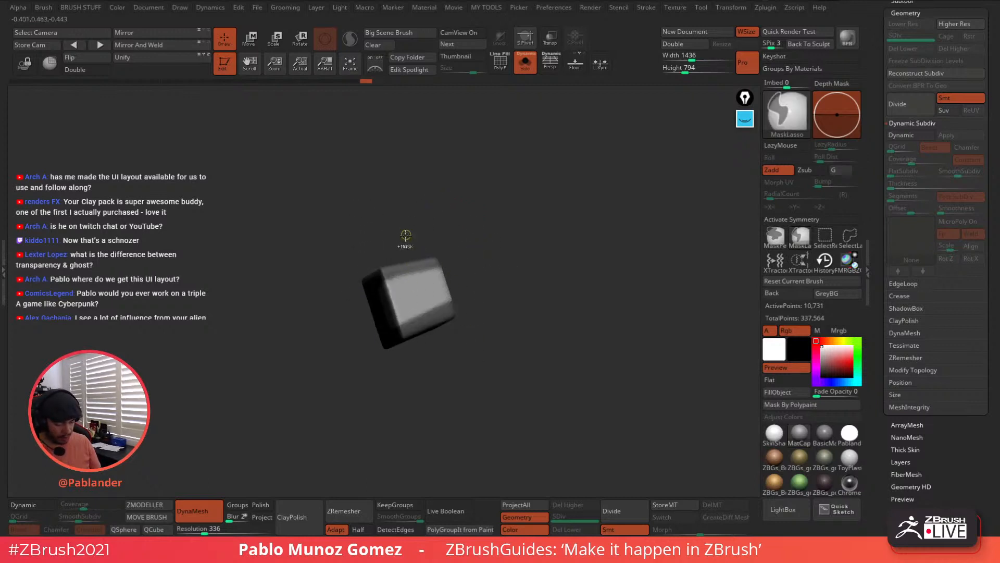
mouse_move(409, 239)
left_mouse_down("ctrl")
mouse_move(483, 247)
mouse_move(478, 240)
left_mouse_up("ctrl")
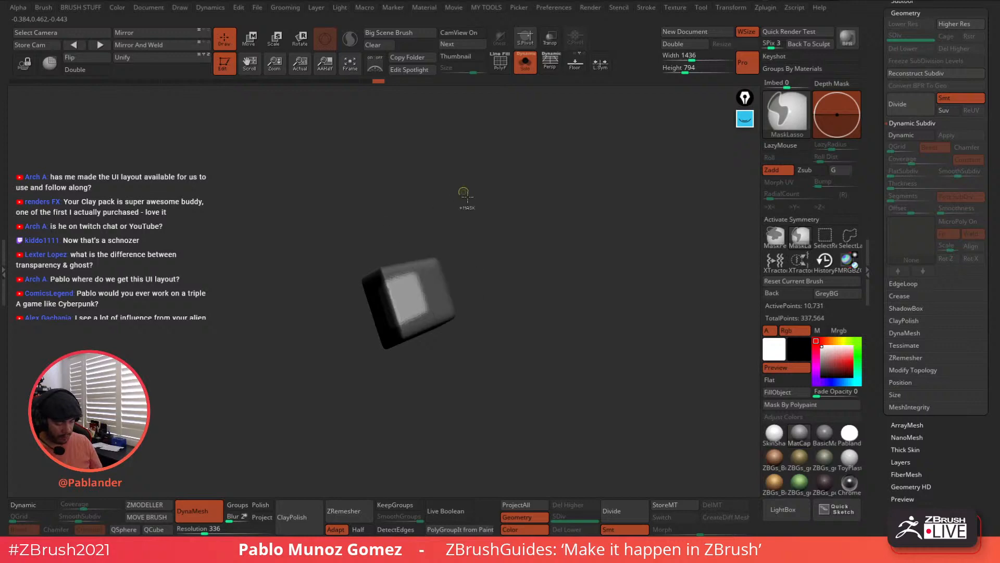
mouse_move(462, 196)
left_mouse_down()
mouse_move(554, 247)
mouse_move(588, 237)
mouse_move(469, 281)
mouse_move(615, 278)
left_mouse_up()
Show the whole bust and pull the unmasked patch out about 0.26 along the gizmo's Z axis, toward the neck
left_click(525, 63)
key("w")
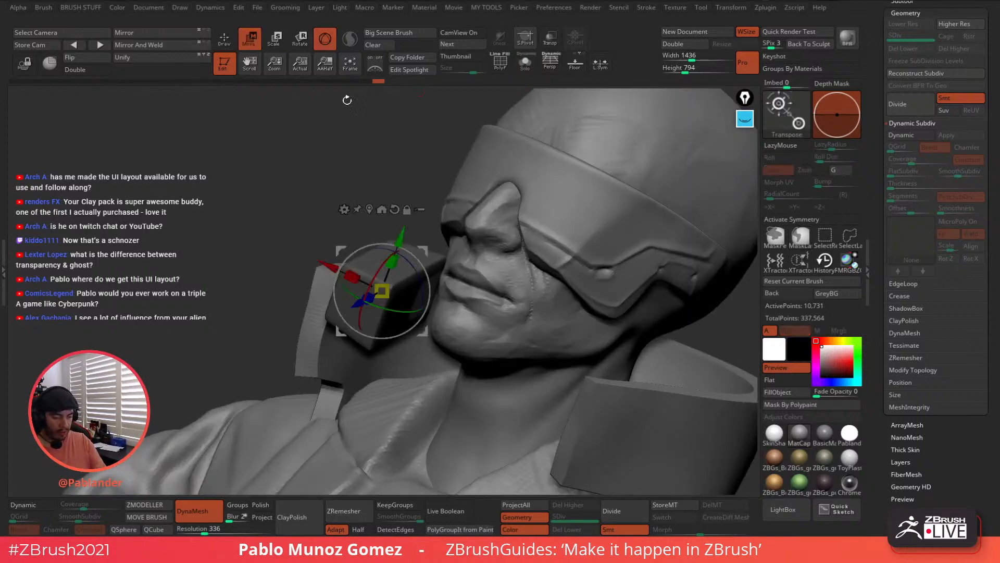
left_click_drag(346, 98, 338, 302)
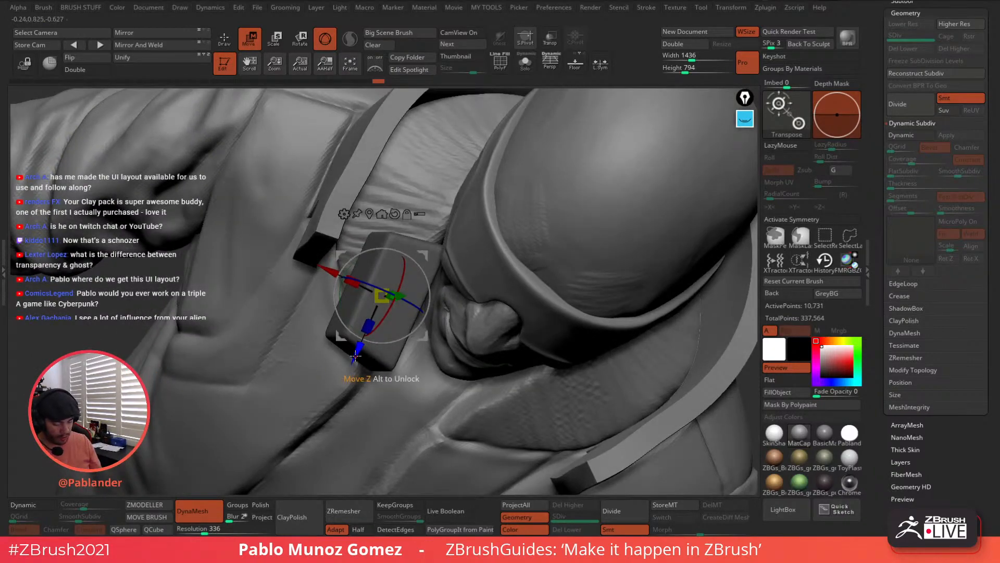
left_click_drag(355, 356, 390, 274)
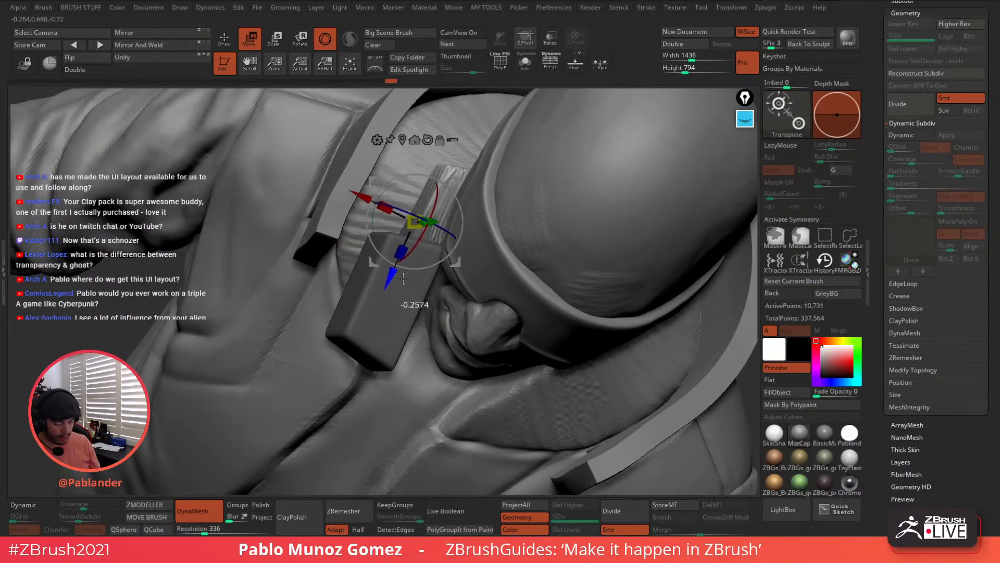
right_click_drag(401, 266, 565, 274, "ctrl")
left_click_drag(474, 338, 459, 324)
Clear the mask in draw mode and re-DynaMesh the block with Polish enabled to even out the stretched arm
left_click(225, 38)
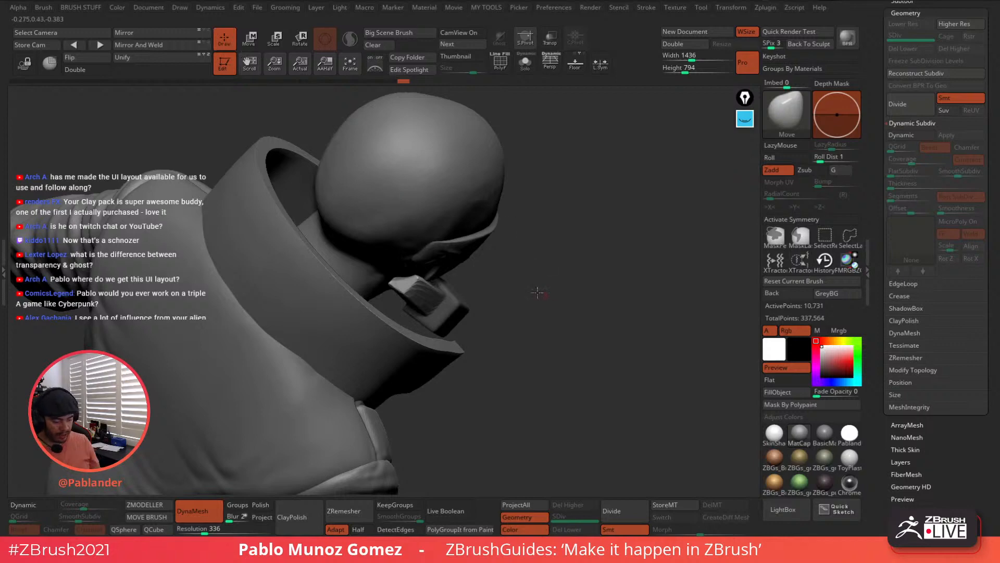
right_click_drag(538, 293, 524, 243)
left_click_drag(544, 280, 578, 299, "ctrl")
right_click_drag(578, 299, 561, 277)
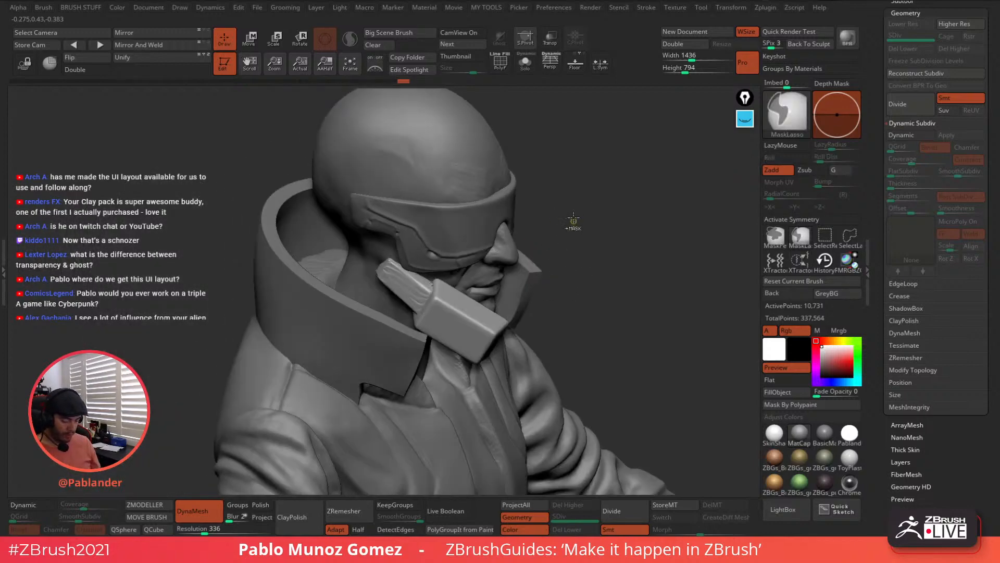
left_click_drag(579, 200, 620, 289, "ctrl")
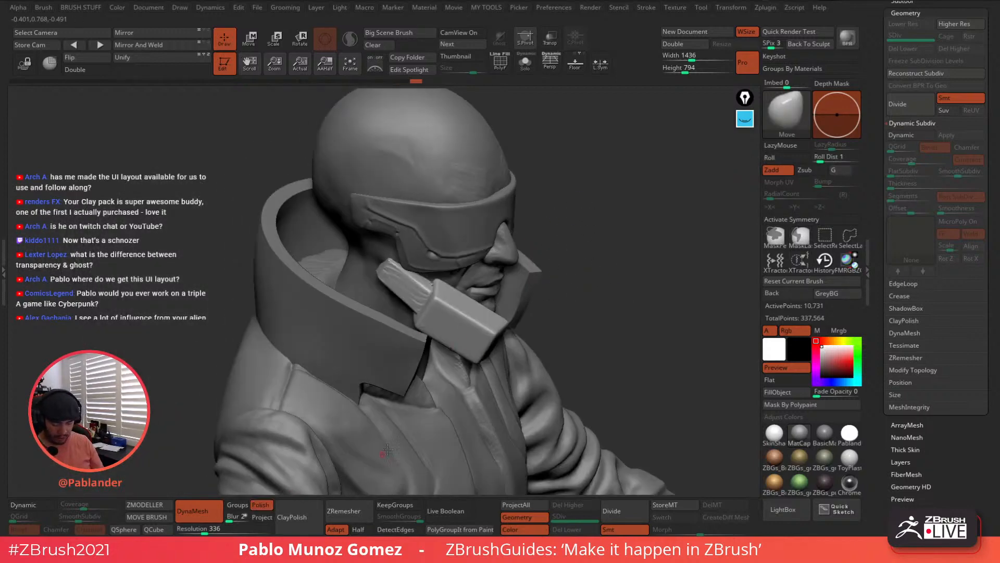
left_click_drag(575, 204, 655, 254, "ctrl")
right_click_drag(585, 264, 513, 276)
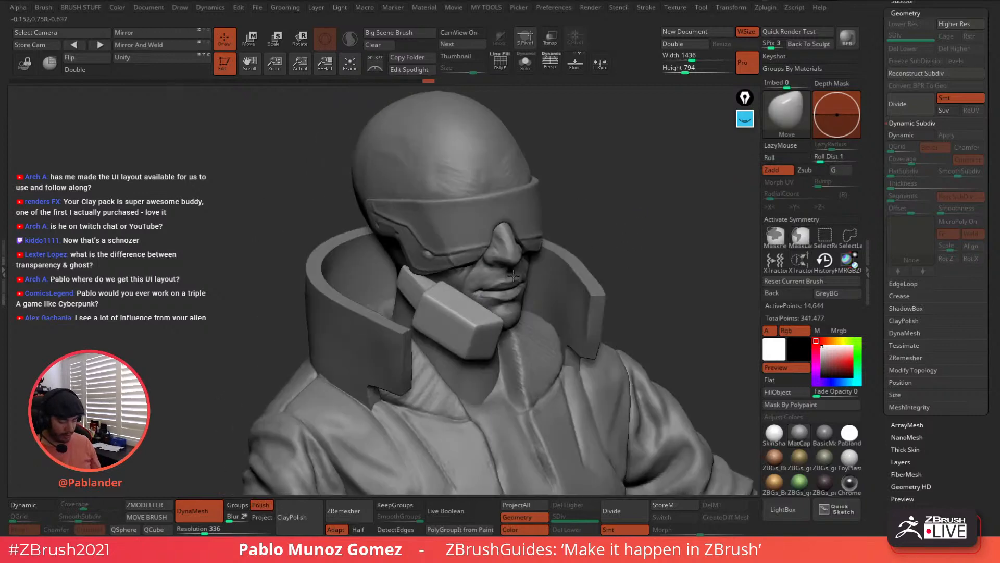
Mirror and weld the block to the other side of the face, and check the pair around the bust
right_click_drag(520, 323, 323, 170, "shift")
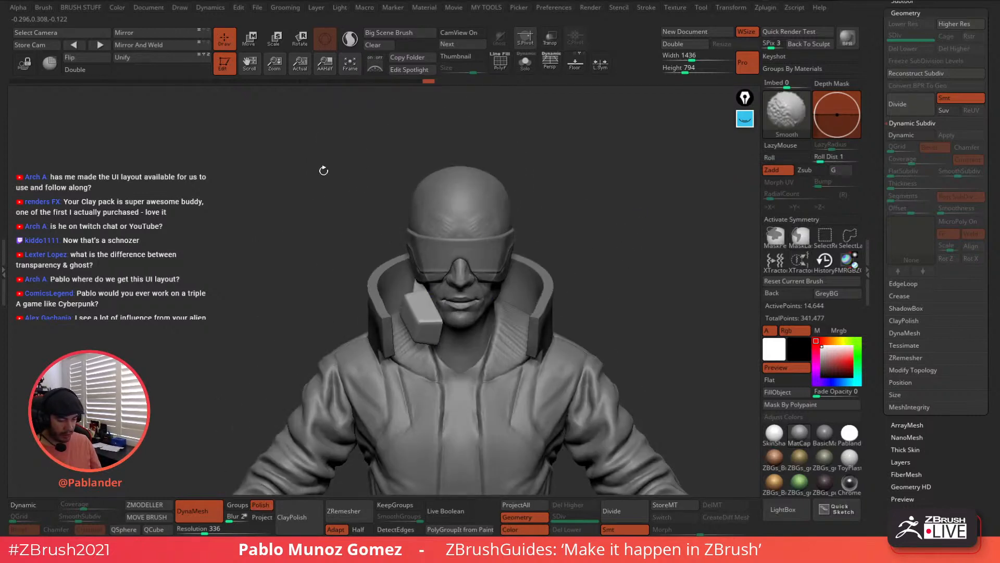
left_click(158, 49)
right_click_drag(599, 261, 545, 253, "ctrl")
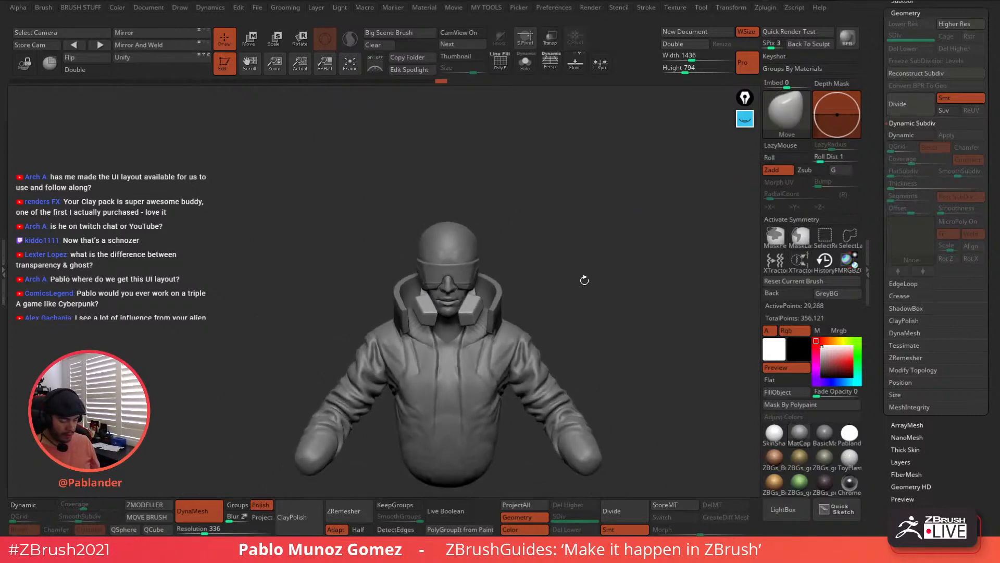
right_click_drag(582, 287, 501, 308)
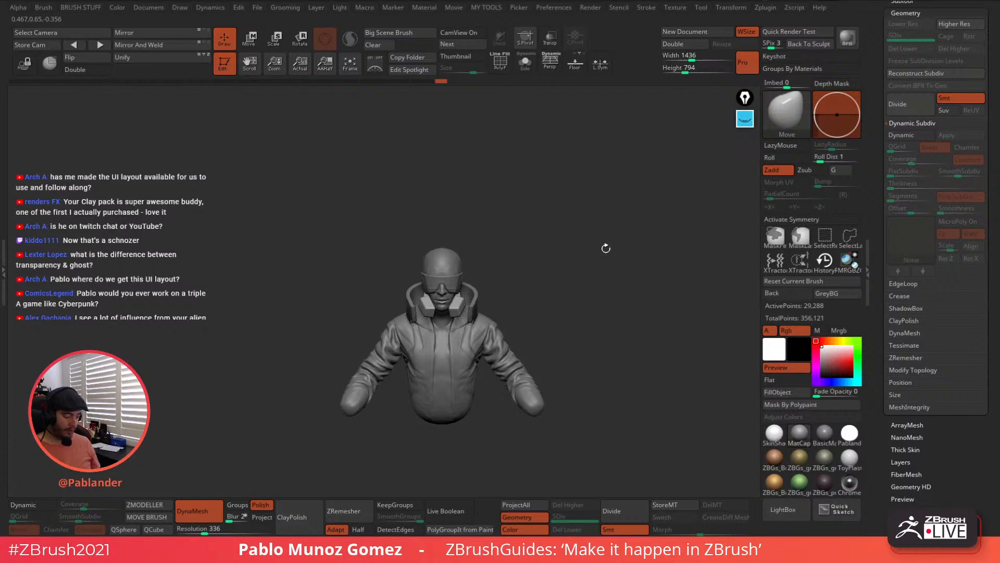
right_click(606, 248)
left_click_drag(634, 244, 627, 245)
mouse_move(565, 297)
right_mouse_down("ctrl")
mouse_move(587, 311)
mouse_move(630, 297)
right_mouse_up("ctrl")
mouse_move(437, 413)
right_mouse_down()
mouse_move(599, 302)
mouse_move(626, 268)
mouse_move(460, 264)
mouse_move(459, 245)
right_mouse_up()
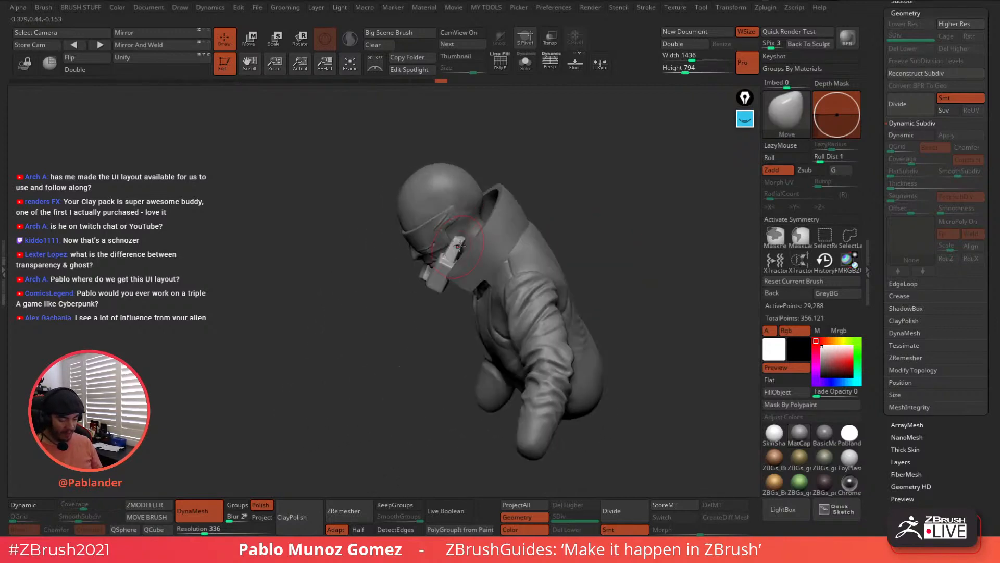
Activate X symmetry and shift both jaw blocks about 0.065 back toward the collar with the gizmo
left_click(830, 219)
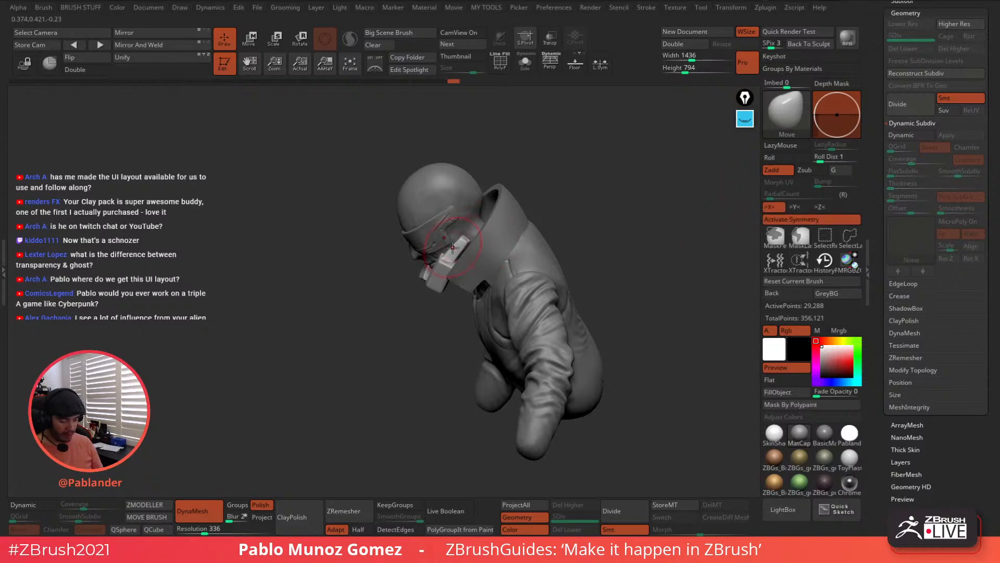
right_click_drag(455, 235, 501, 195, "shift")
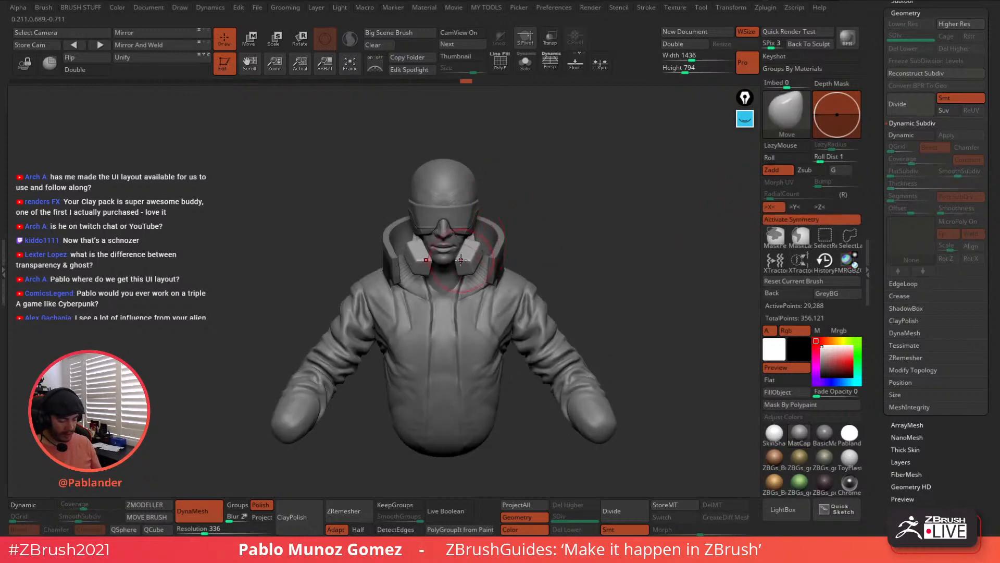
right_click_drag(489, 251, 628, 197)
mouse_move(629, 197)
left_mouse_down()
mouse_move(511, 201)
mouse_move(563, 208)
mouse_move(469, 204)
left_mouse_up()
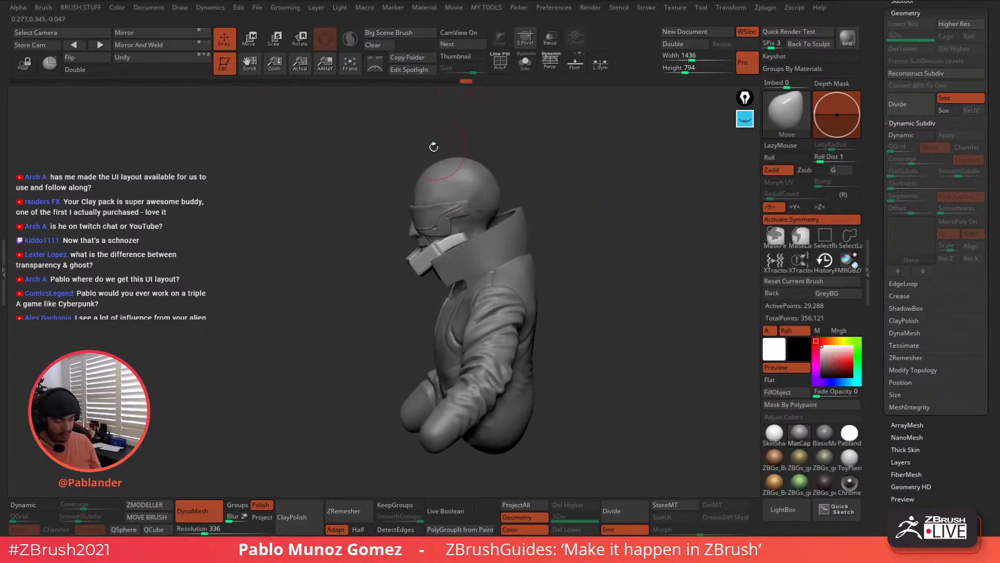
left_click_drag(572, 171, 566, 209, "alt")
key("w")
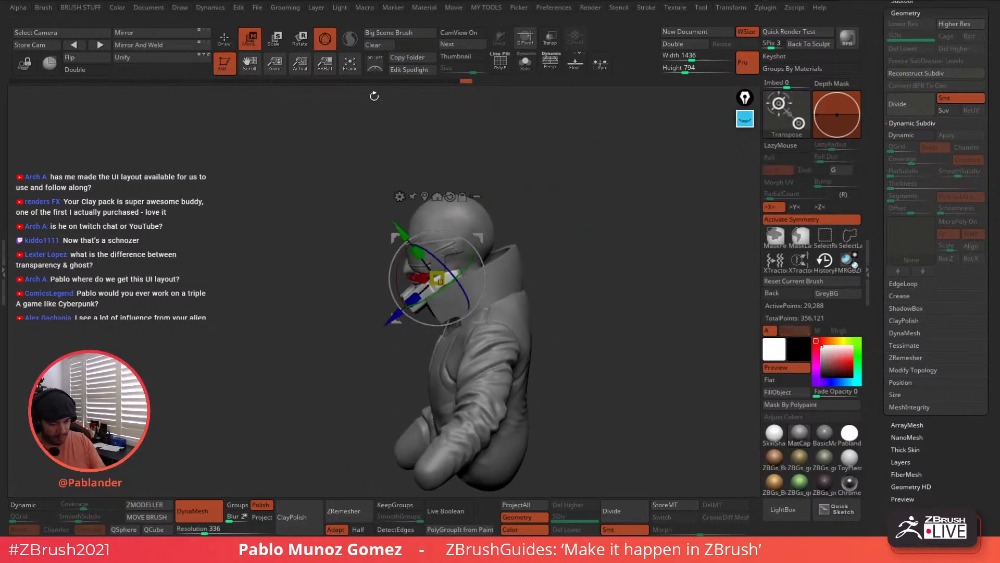
left_click_drag(490, 239, 485, 235)
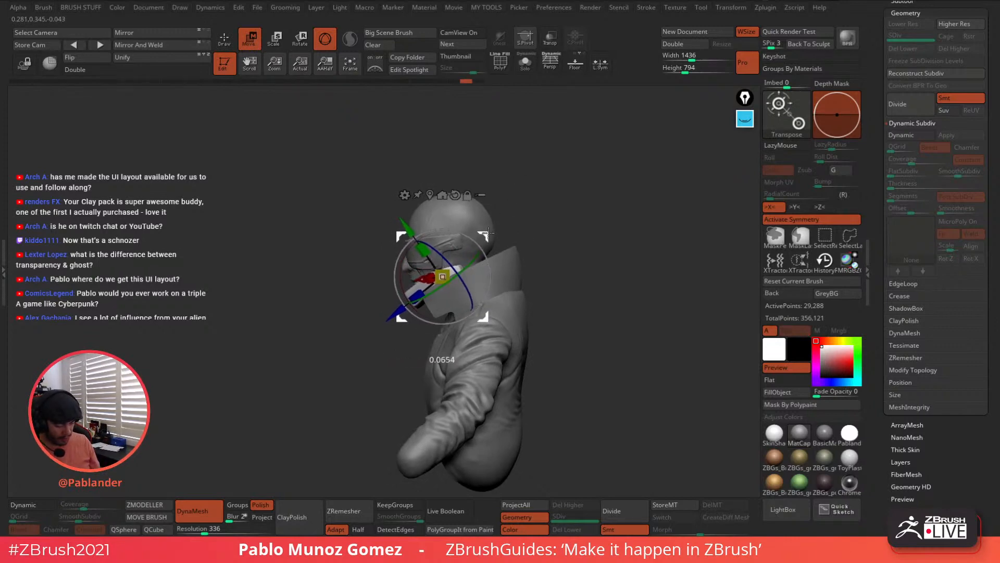
mouse_move(539, 206)
left_mouse_down()
mouse_move(581, 208)
mouse_move(586, 199)
mouse_move(530, 236)
mouse_move(526, 204)
left_mouse_up()
Reset the gizmo's orientation, centre it on the block, rotate both blocks about 11° around X, and return to draw mode
left_click(409, 188)
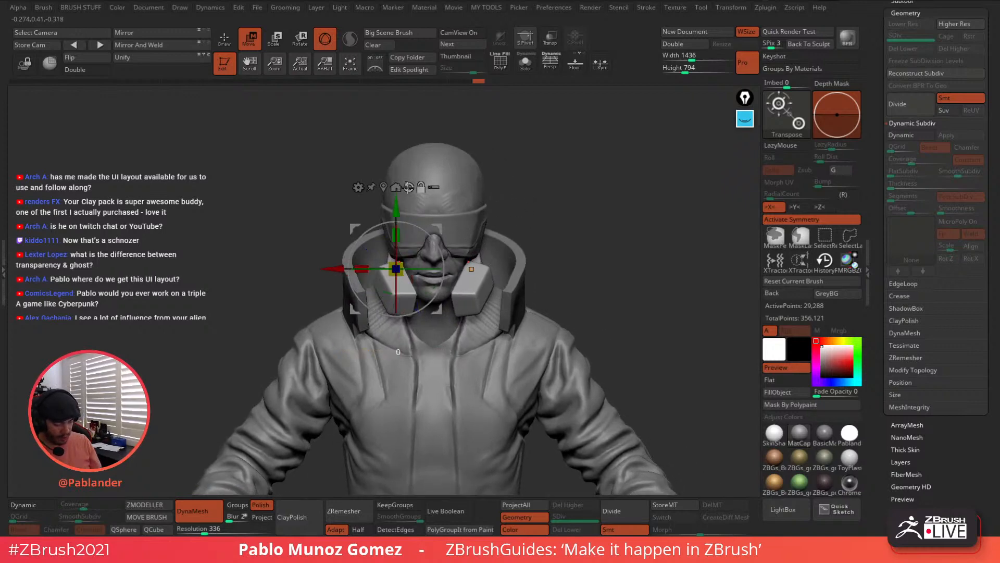
left_click(384, 186)
left_click_drag(395, 301, 395, 324)
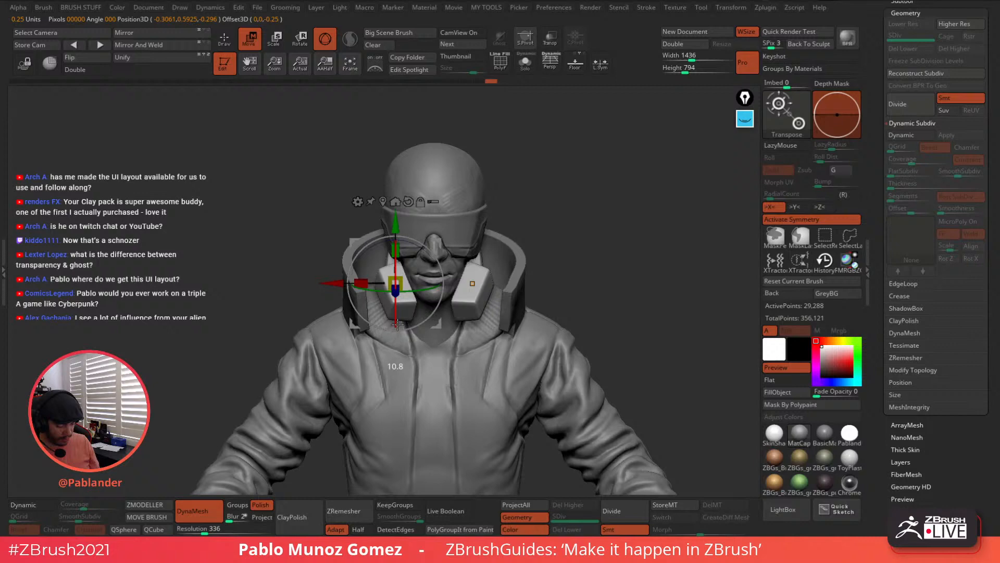
left_click(225, 41)
Make the head the active subtool and open the subtool list at its last entries
mouse_move(536, 270)
left_mouse_down()
mouse_move(569, 261)
mouse_move(513, 265)
mouse_move(482, 255)
mouse_move(518, 264)
mouse_move(523, 286)
left_mouse_up()
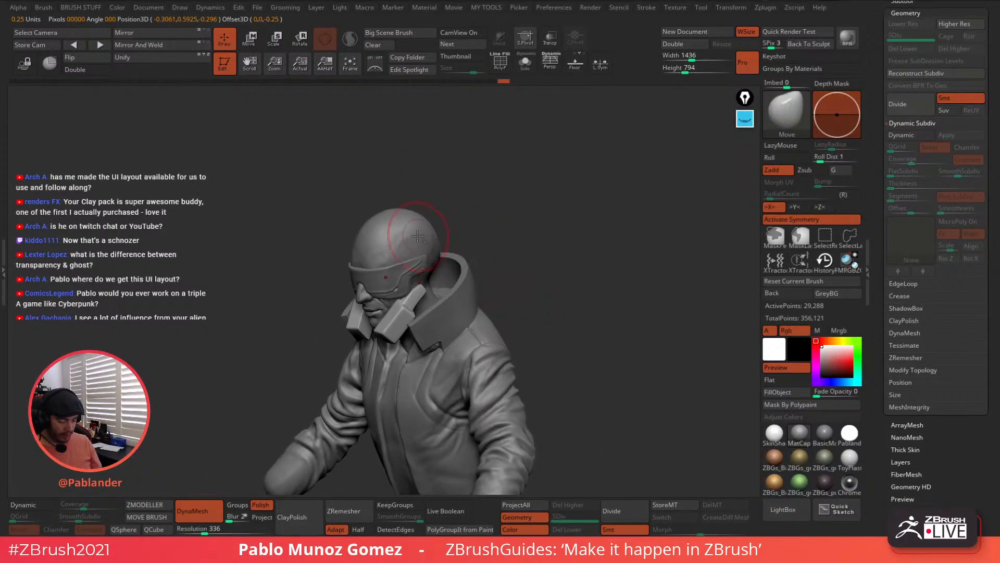
left_click(422, 242, "alt")
mouse_move(579, 240)
right_mouse_down()
mouse_move(586, 231)
mouse_move(577, 226)
mouse_move(693, 235)
right_mouse_up()
right_click(576, 224)
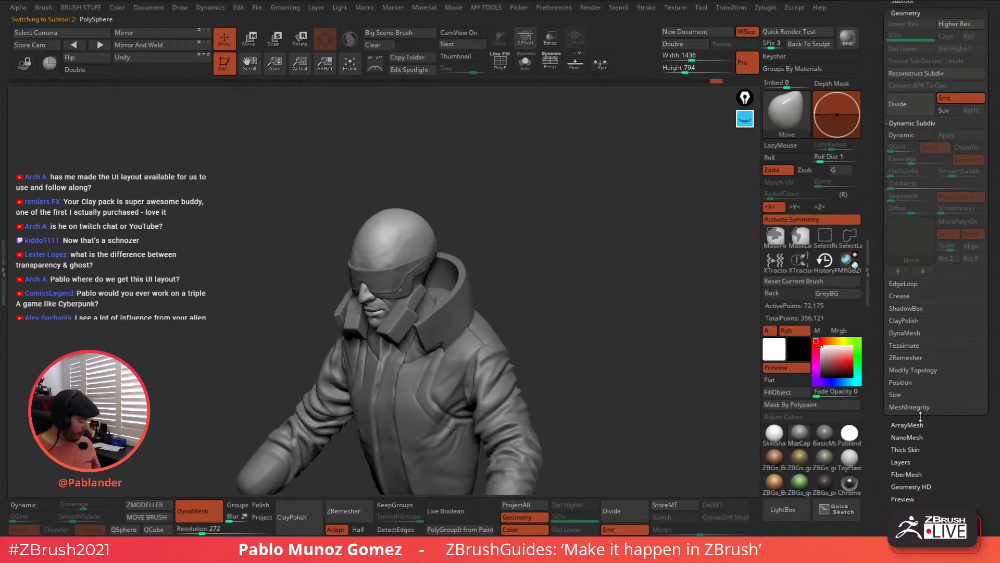
scroll(911, 421, "up", 5)
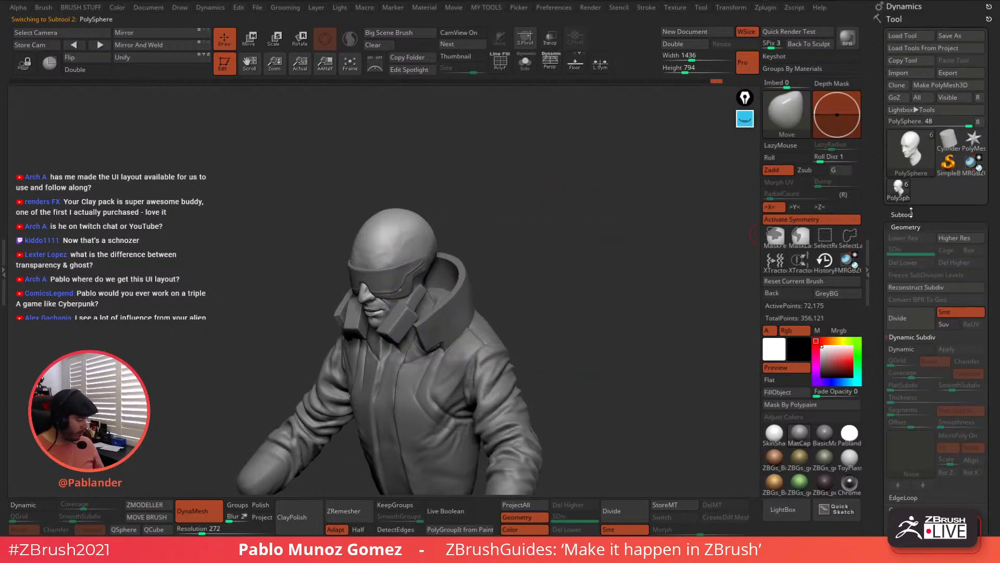
left_click(901, 214)
scroll(888, 185, "down", 3)
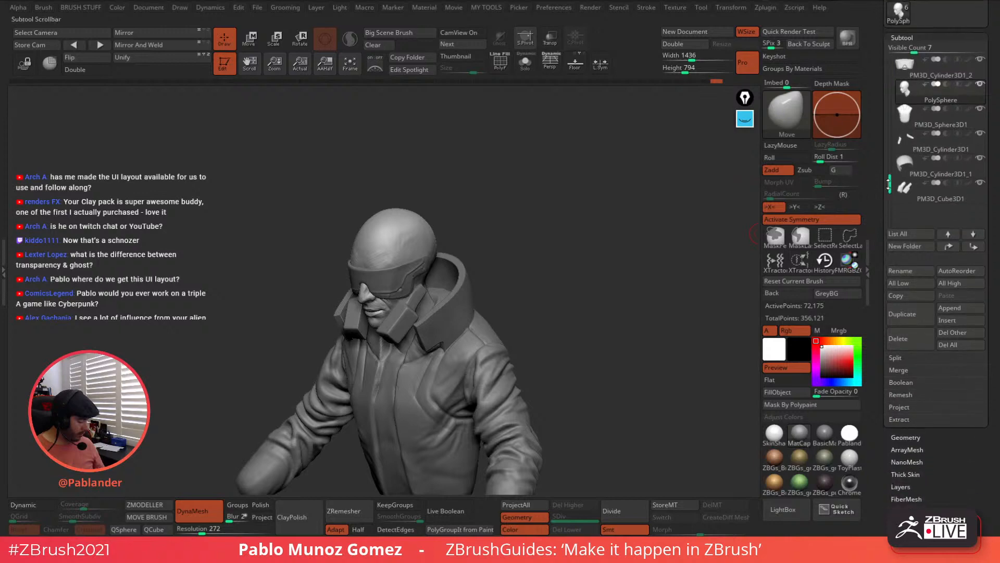
Open the Extract settings and mask branching symmetrical strips across the head's crown with the MaskPen brush
scroll(889, 185, "down", 3)
left_click(907, 420)
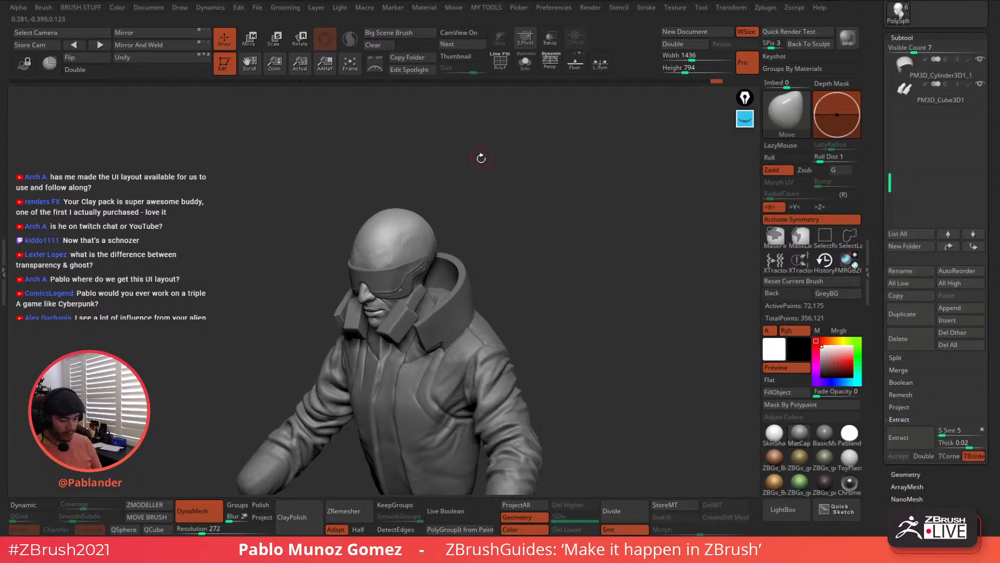
mouse_move(481, 158)
left_mouse_down()
mouse_move(484, 211)
mouse_move(514, 219)
left_mouse_up()
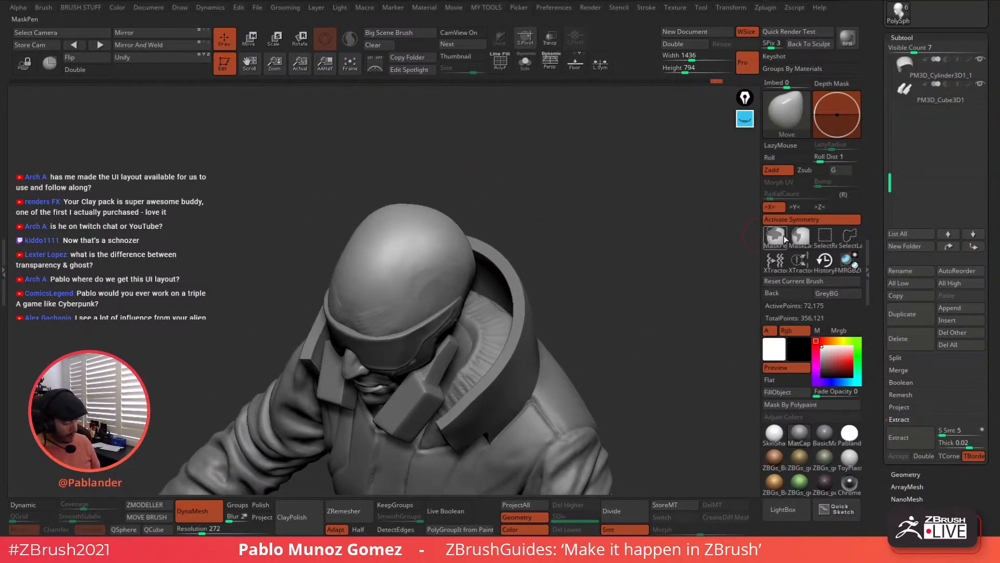
key("space")
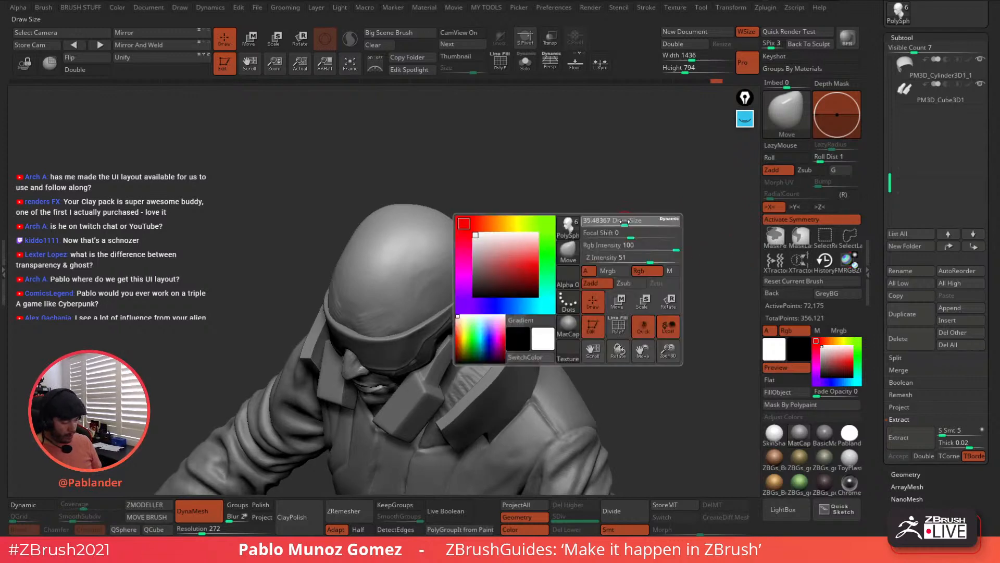
mouse_move(527, 275)
left_mouse_down()
mouse_move(526, 229)
mouse_move(442, 280)
mouse_move(412, 266)
mouse_move(453, 221)
left_mouse_up()
key("ctrl")
left_click_drag(471, 197, 439, 248)
mouse_move(409, 190)
left_mouse_down("ctrl")
mouse_move(426, 216)
mouse_move(488, 223)
left_mouse_up("ctrl")
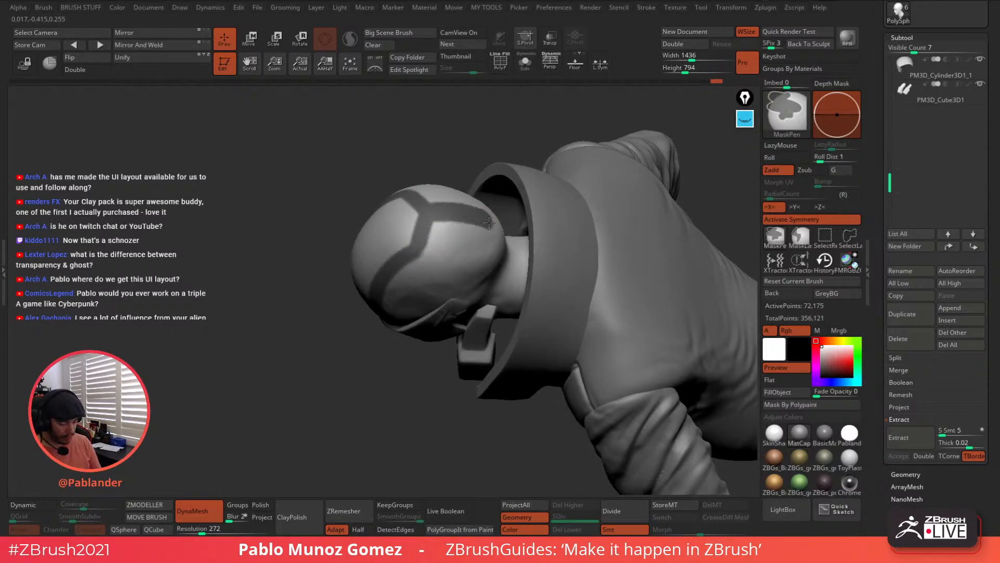
Mask a filled round patch on the back of the head, joined to the crown strips
mouse_move(449, 238)
right_mouse_down()
mouse_move(492, 209)
mouse_move(489, 189)
mouse_move(498, 196)
right_mouse_up()
right_click_drag(508, 230, 504, 259)
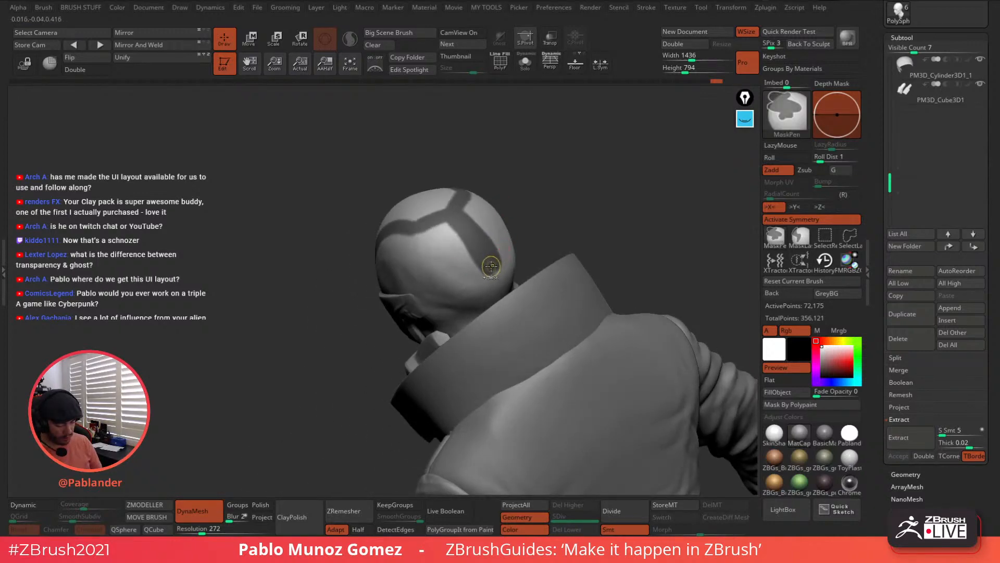
mouse_move(450, 219)
left_mouse_down("ctrl")
mouse_move(485, 244)
mouse_move(495, 274)
left_mouse_up("ctrl")
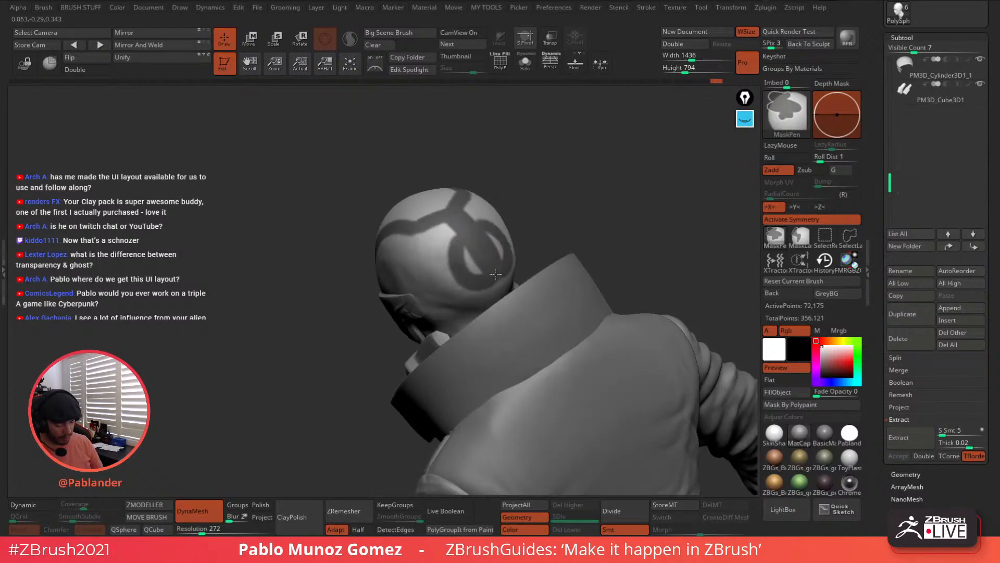
left_click(474, 235, "ctrl")
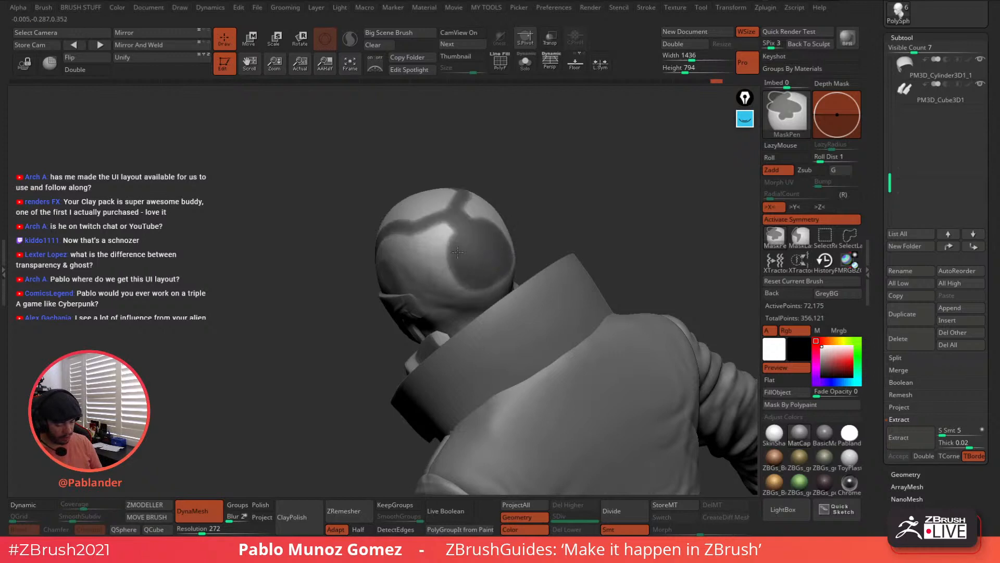
key("ctrl+z")
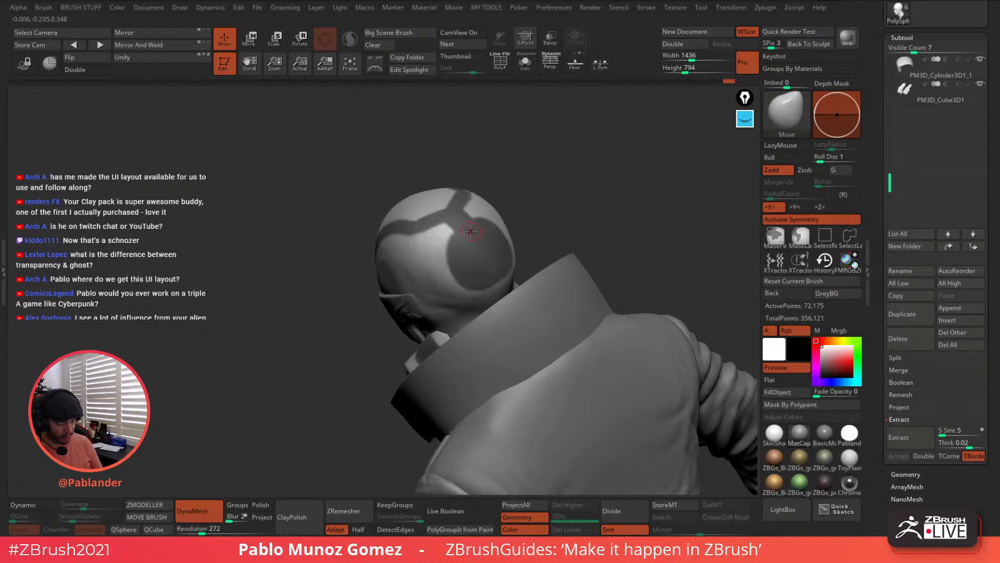
left_click(487, 223, "ctrl")
key("ctrl+z")
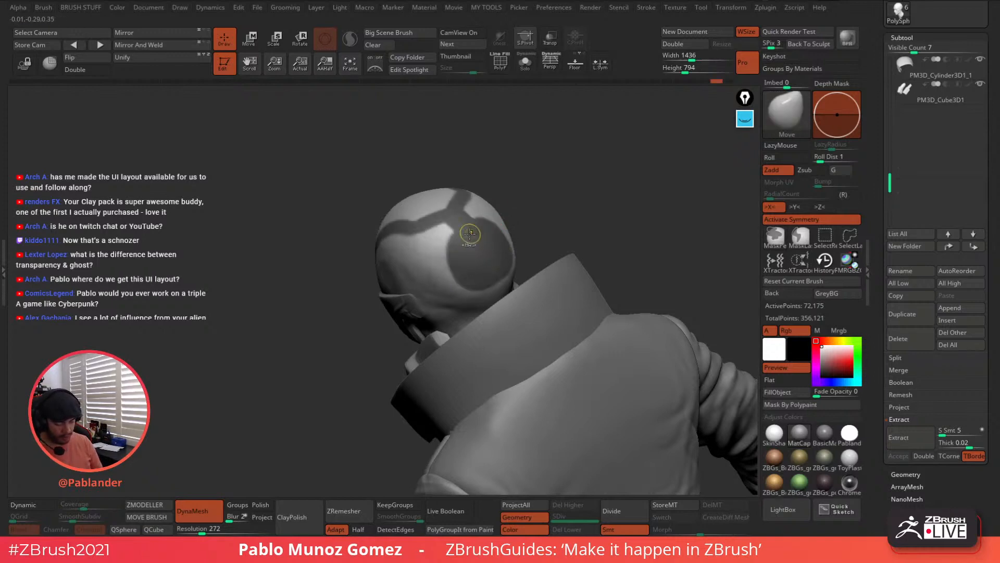
left_click(463, 236, "ctrl")
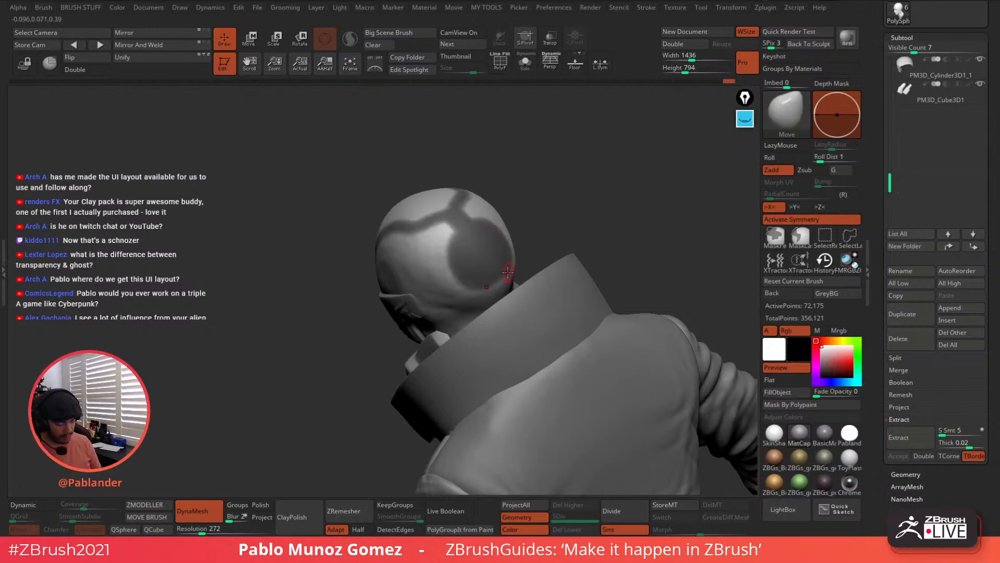
key("ctrl+z")
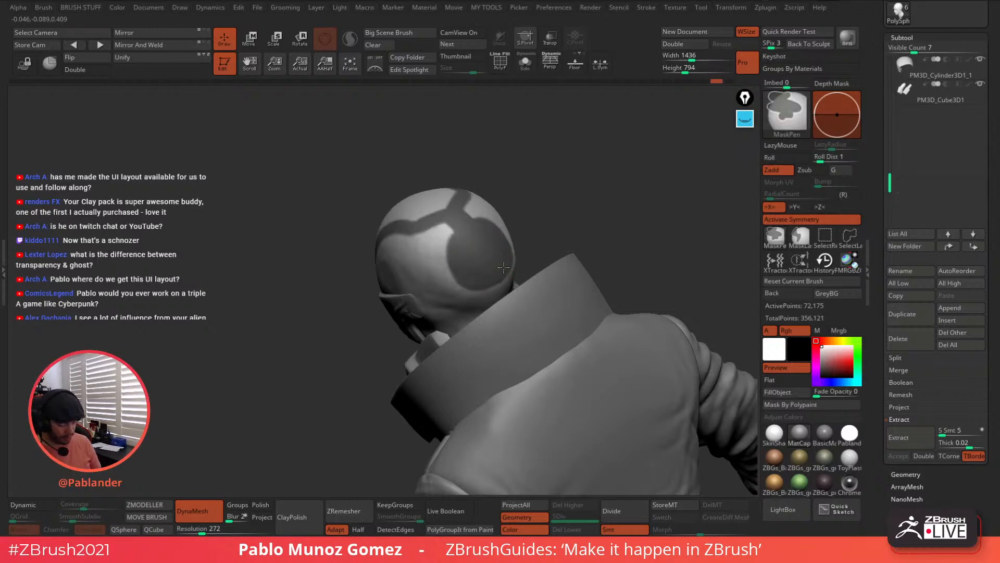
Isolate the head to check the mask, then extract it with S Smt 5, Thick 0.02 and Double on as a new subtool
mouse_move(532, 222)
left_mouse_down()
mouse_move(595, 196)
mouse_move(529, 234)
mouse_move(511, 197)
left_mouse_up()
left_click(527, 64)
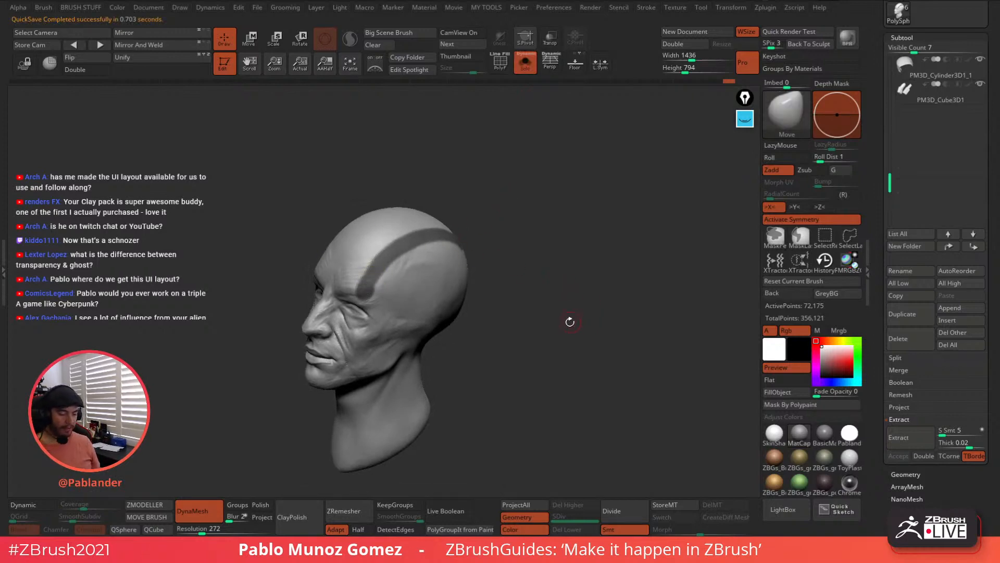
left_click_drag(595, 318, 511, 284)
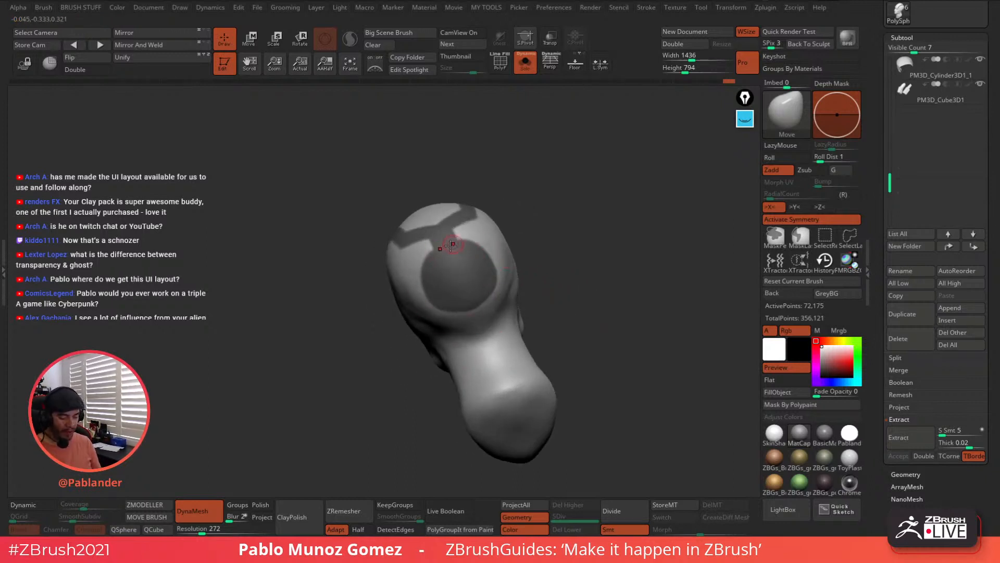
mouse_move(609, 270)
left_mouse_down()
mouse_move(600, 285)
mouse_move(618, 283)
mouse_move(602, 286)
left_mouse_up()
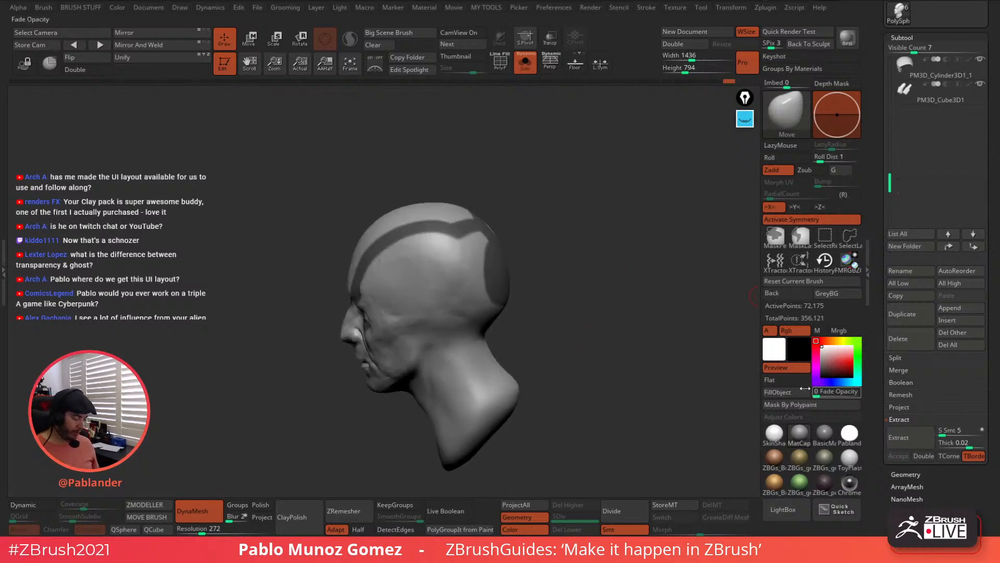
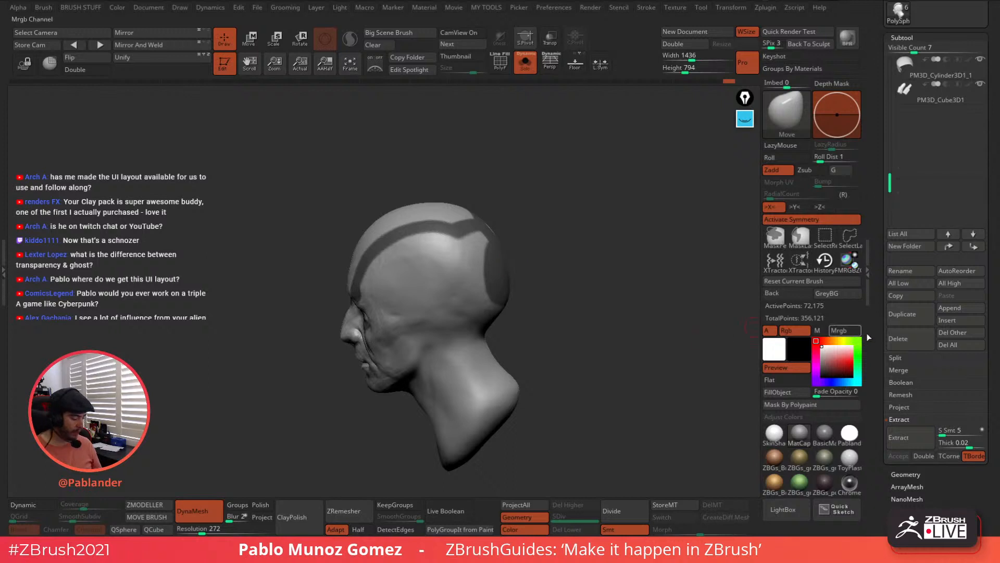
left_click(907, 439)
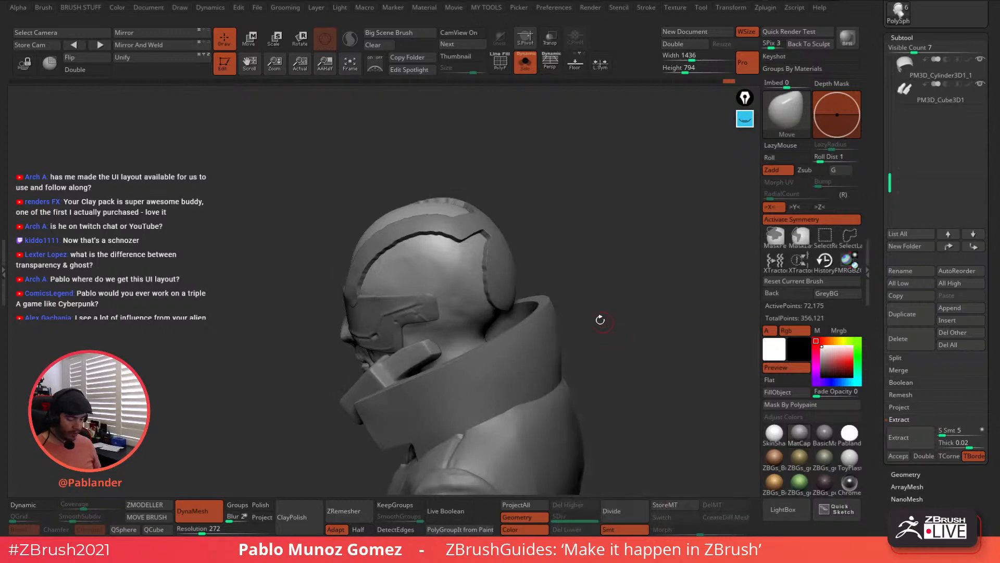
left_click(899, 456)
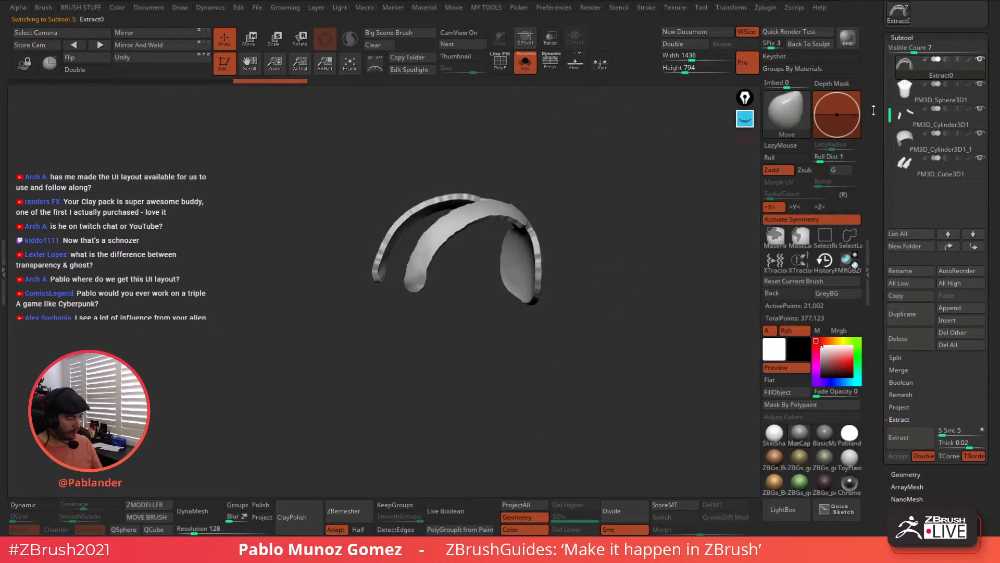
Check the extracted headpiece on the bust, turn on its polygroup wireframe and isolate it to examine the inner side
left_click_drag(890, 113, 889, 47)
left_click(525, 63)
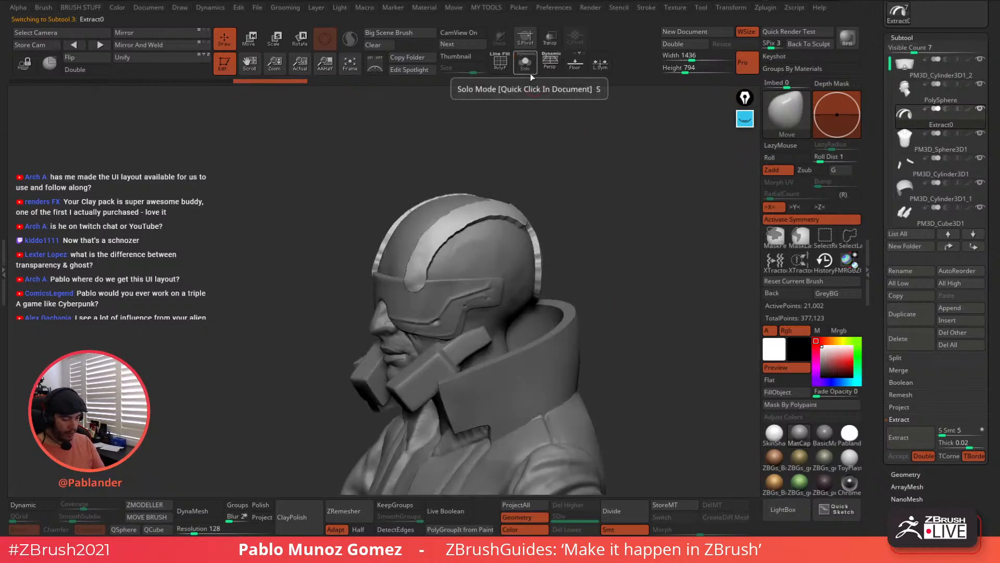
mouse_move(526, 131)
left_mouse_down()
mouse_move(517, 145)
mouse_move(552, 219)
mouse_move(594, 214)
mouse_move(653, 242)
mouse_move(595, 244)
mouse_move(574, 230)
mouse_move(609, 268)
mouse_move(627, 248)
mouse_move(610, 243)
left_mouse_up()
left_click(500, 63)
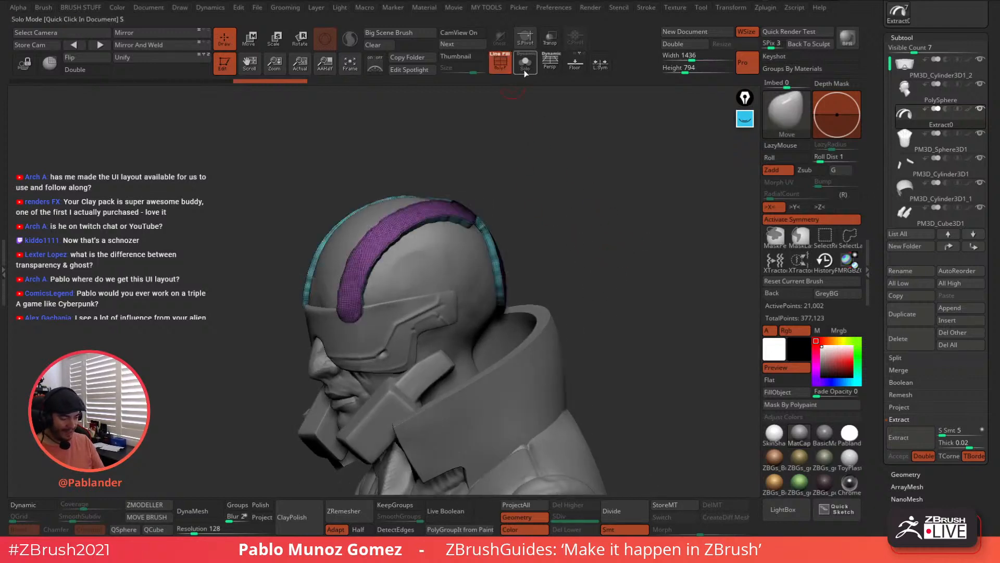
left_click(525, 62)
left_click_drag(547, 148, 406, 170)
left_click_drag(615, 235, 619, 247)
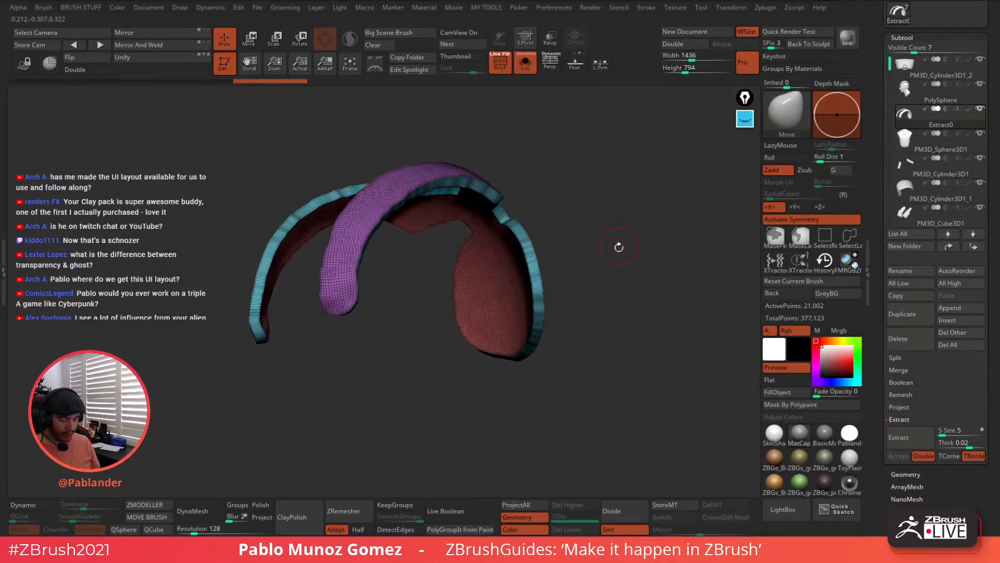
Smooth the headpiece's jagged borders with repeated Polish By Groups passes at 100
key("1")
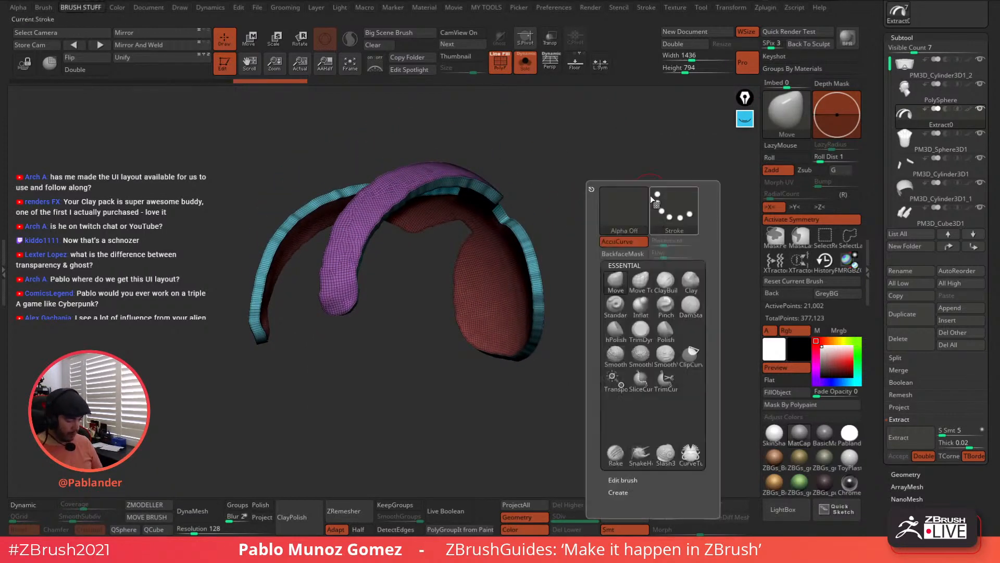
key("2")
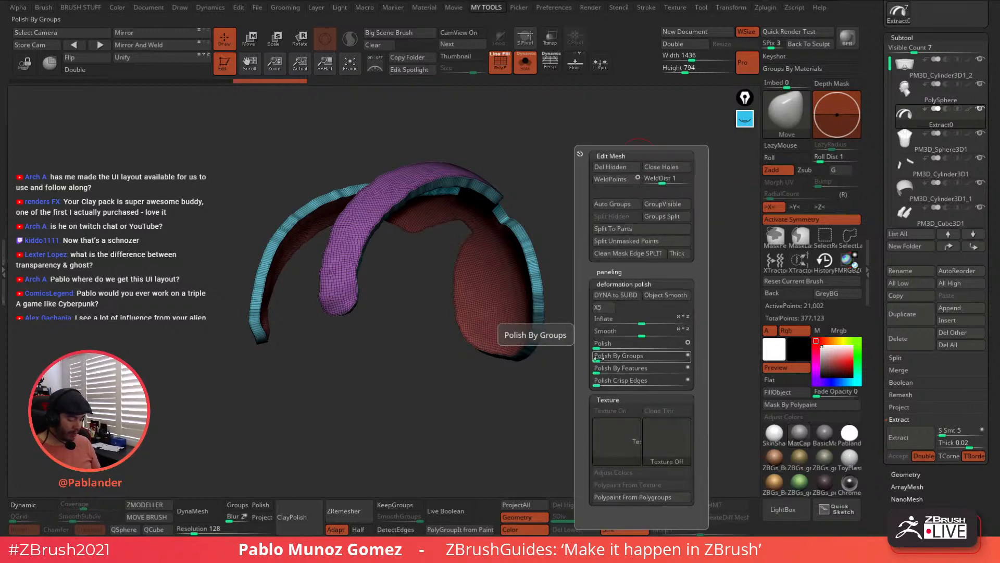
left_click_drag(598, 358, 680, 352)
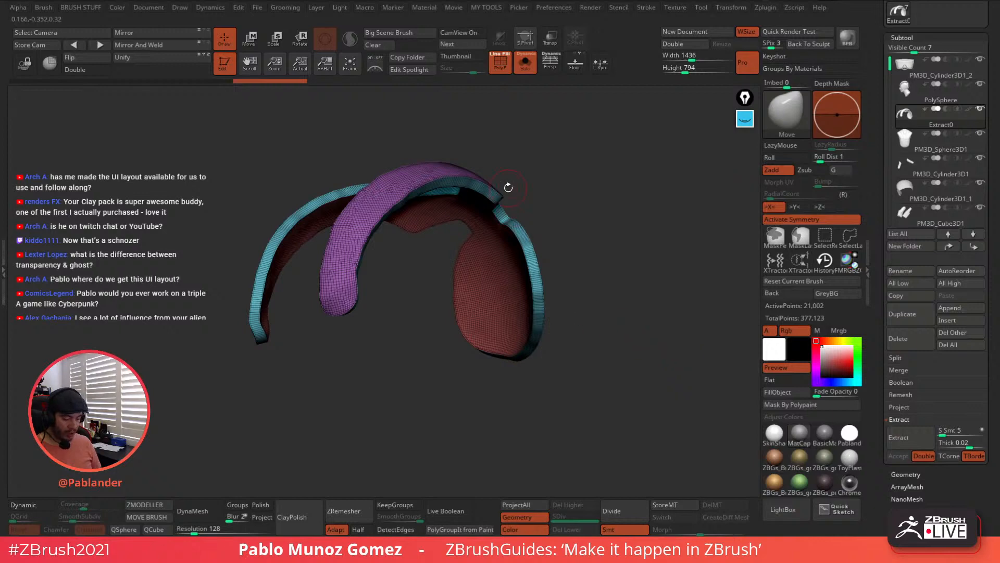
key("4")
left_click_drag(599, 377, 695, 385)
key("4")
key("4")
key("4")
left_click_drag(614, 379, 698, 379)
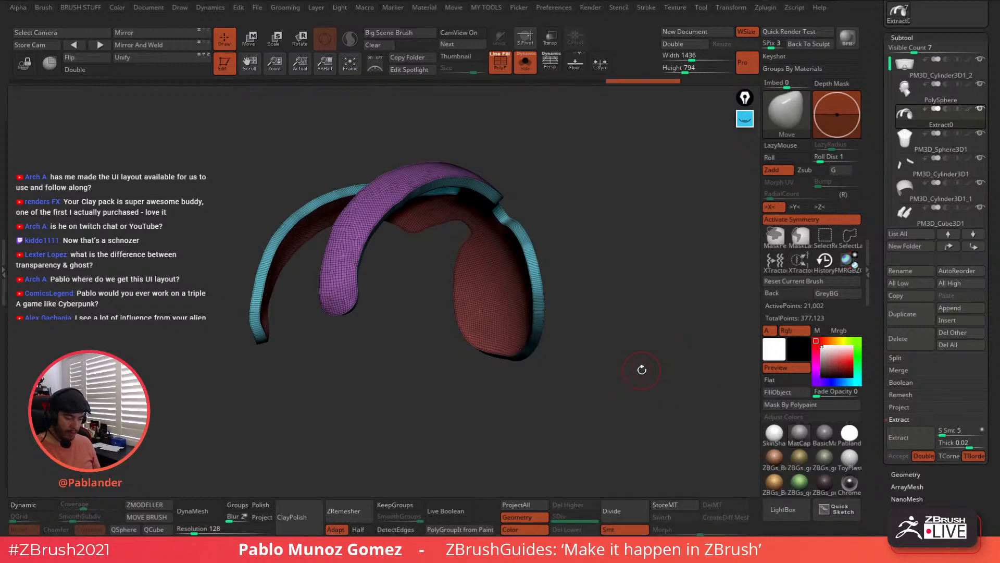
key("4")
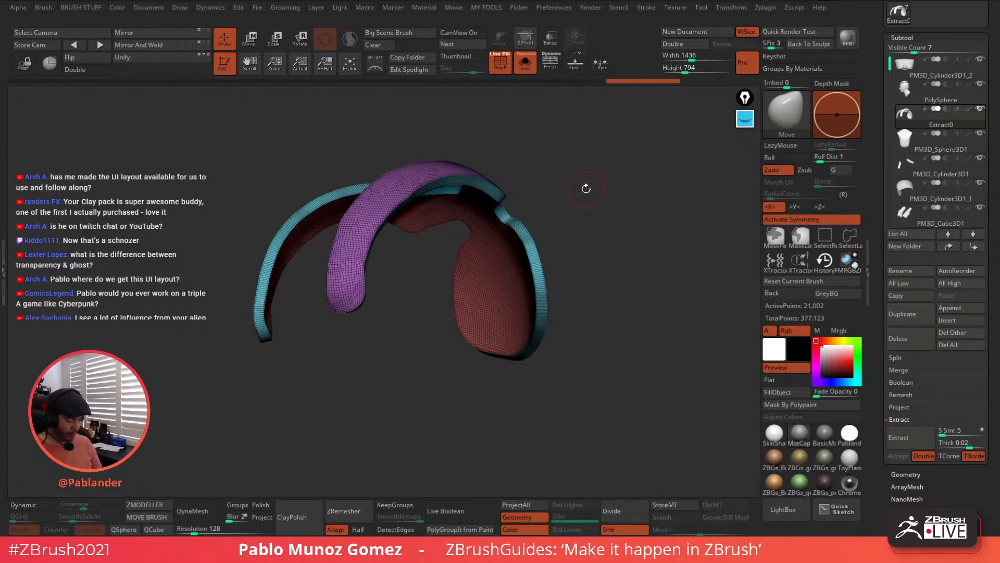
key("4")
left_click_drag(595, 376, 562, 376)
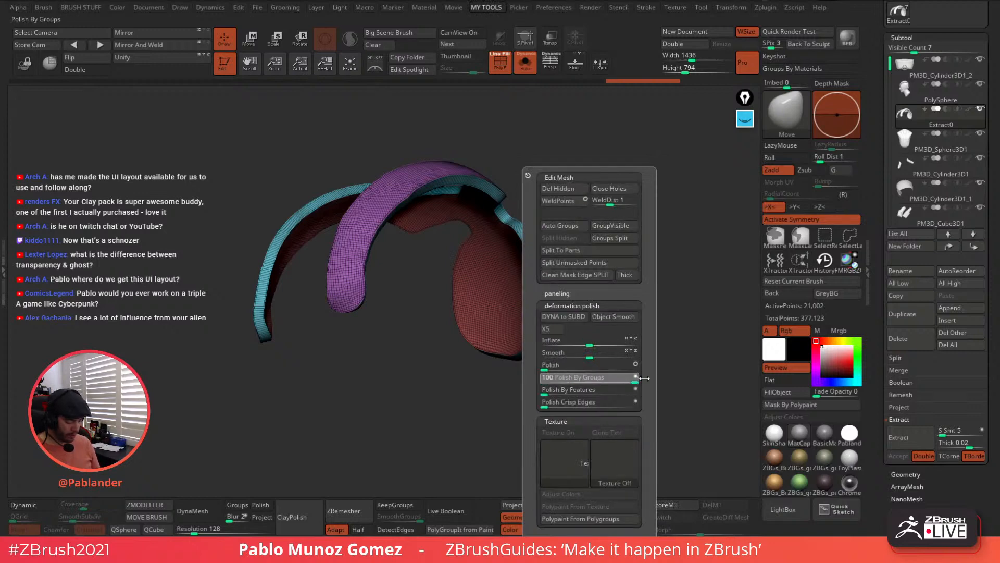
left_click_drag(614, 297, 638, 312)
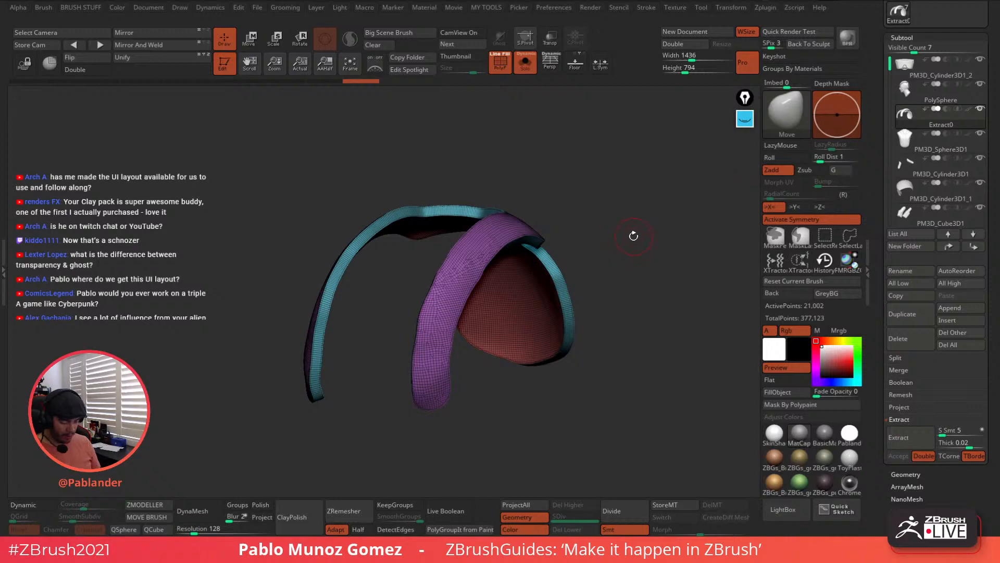
key("1")
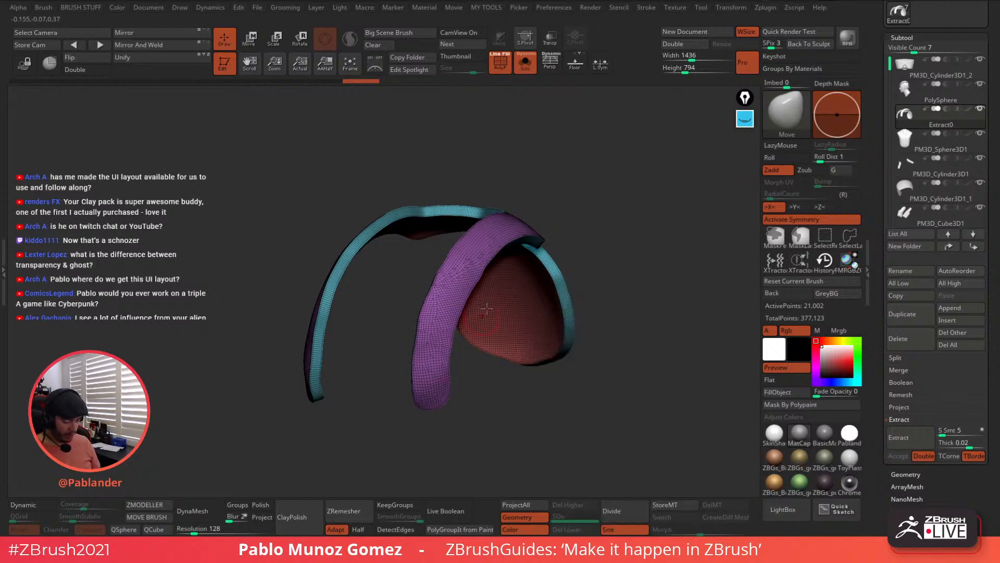
Show the whole bust again and hide the polygroup wireframe on the headpiece
left_click(527, 65)
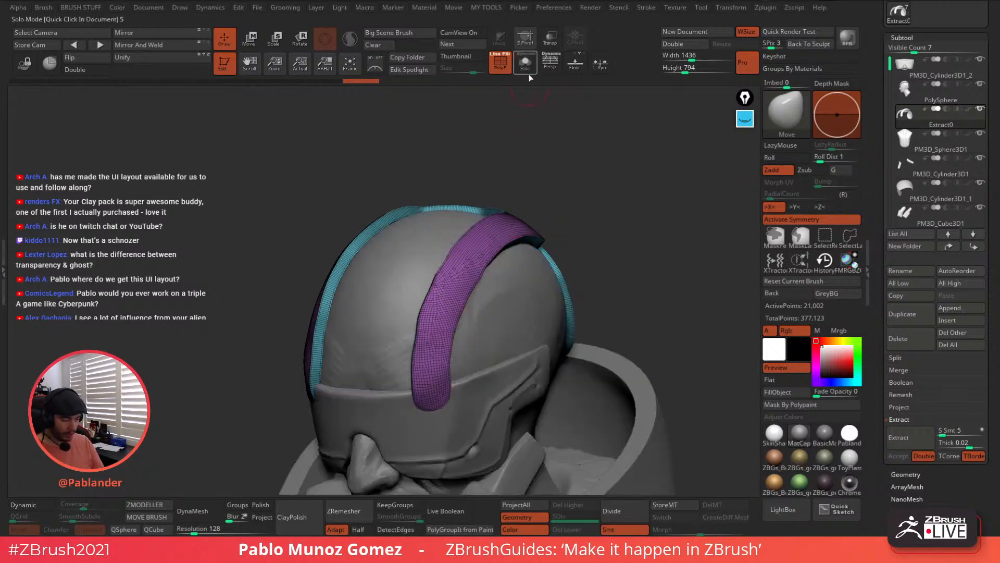
left_click_drag(502, 199, 610, 203)
left_click(501, 63)
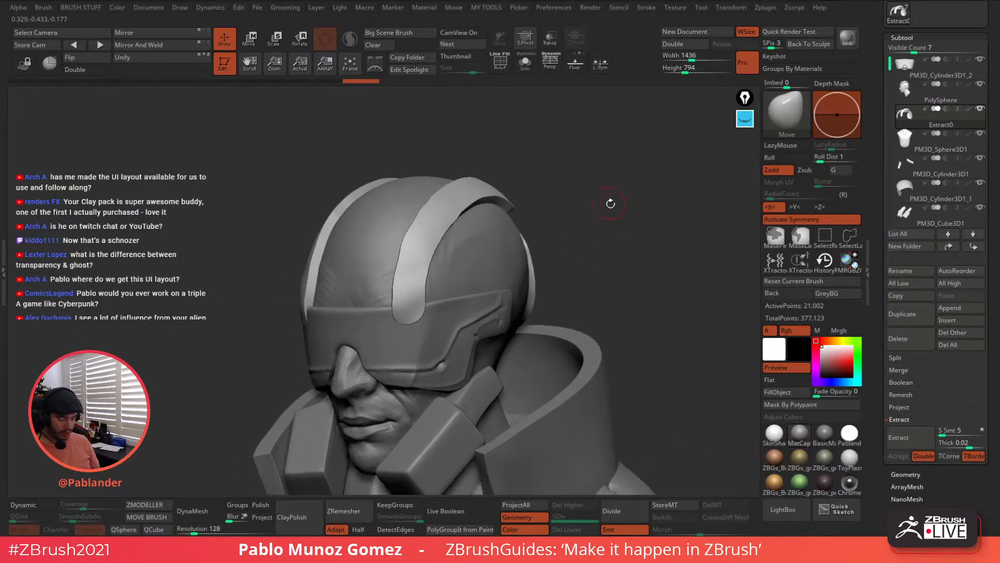
Apply a slight Polish to the headpiece and check its edges around the helmet area
key("2")
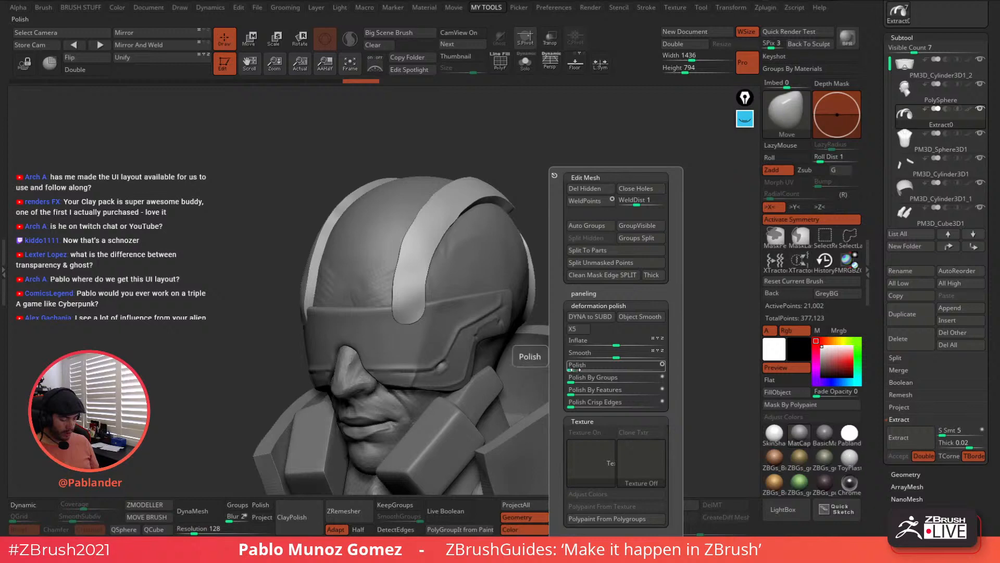
left_click_drag(573, 369, 573, 370)
mouse_move(622, 308)
left_mouse_down()
mouse_move(640, 305)
mouse_move(594, 299)
mouse_move(628, 296)
mouse_move(559, 268)
mouse_move(603, 235)
mouse_move(626, 237)
left_mouse_up()
key("space")
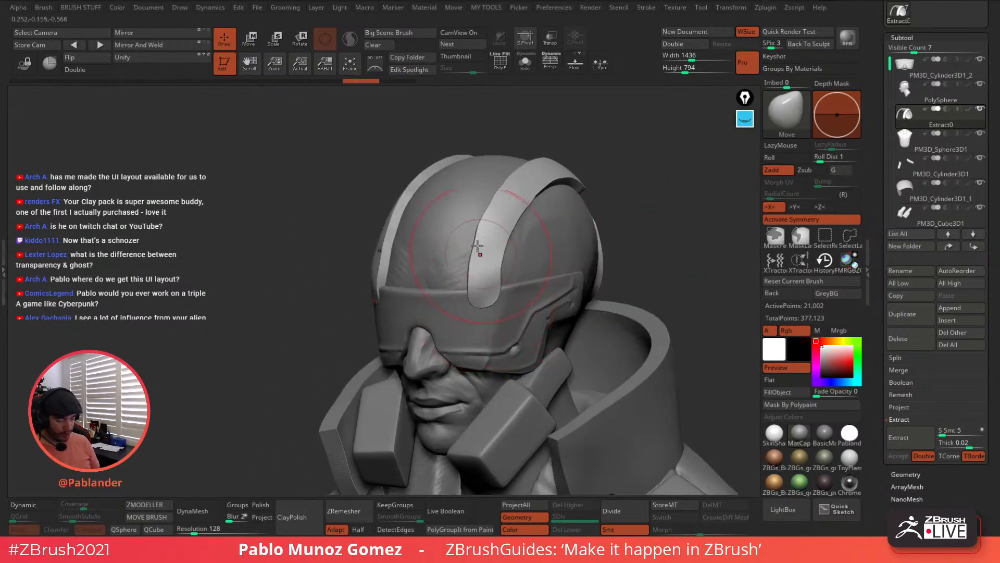
Turn off symmetry, centre the gizmo on the headpiece and scale it down slightly so it sits closer to the skull
left_click(255, 45)
left_click(491, 199)
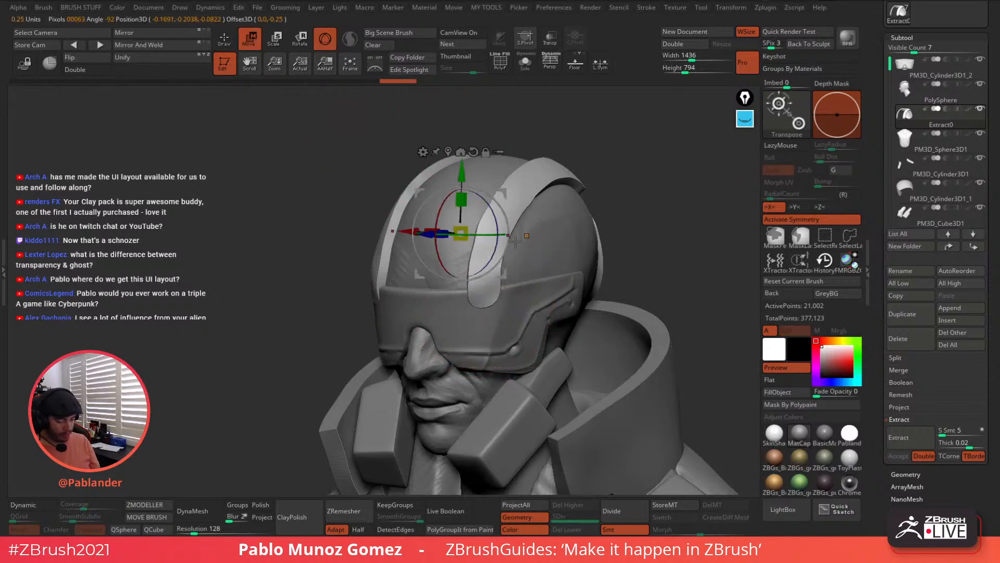
left_click(795, 220)
left_click(448, 153)
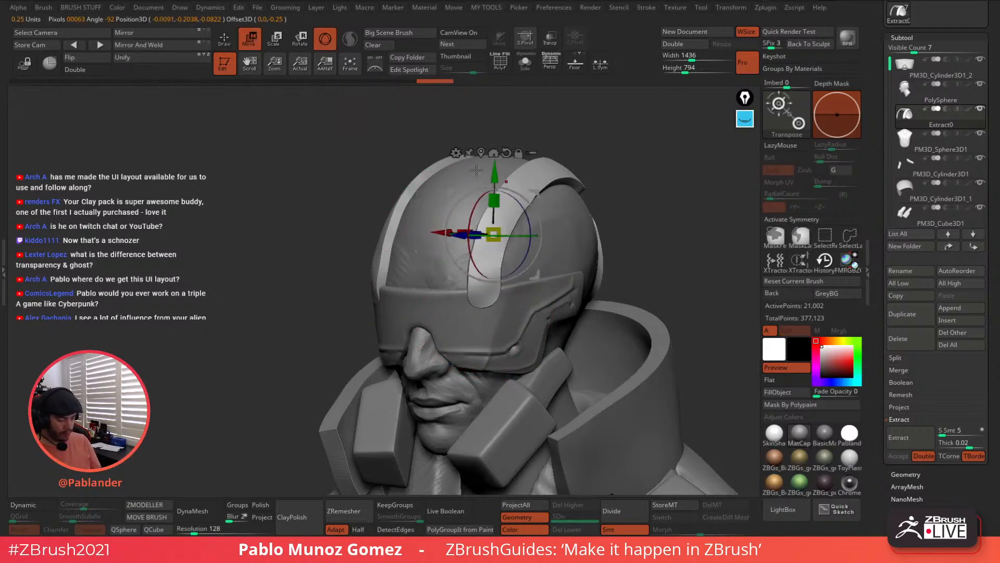
left_click_drag(499, 232, 495, 234)
left_click_drag(680, 180, 619, 173)
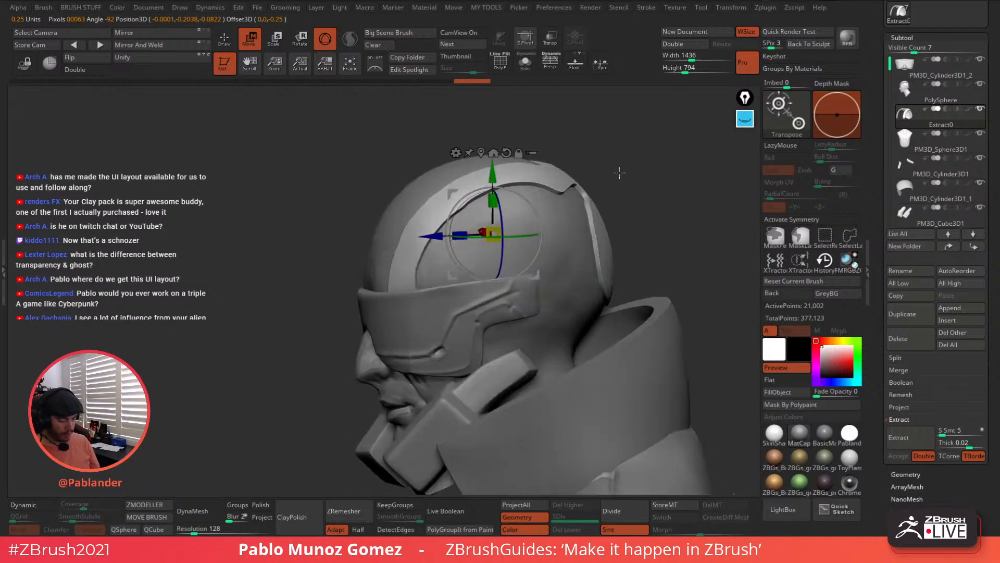
Turn on X symmetry and reshape the headpiece's front strips with the Move brush so they sit evenly on the skull
key("x")
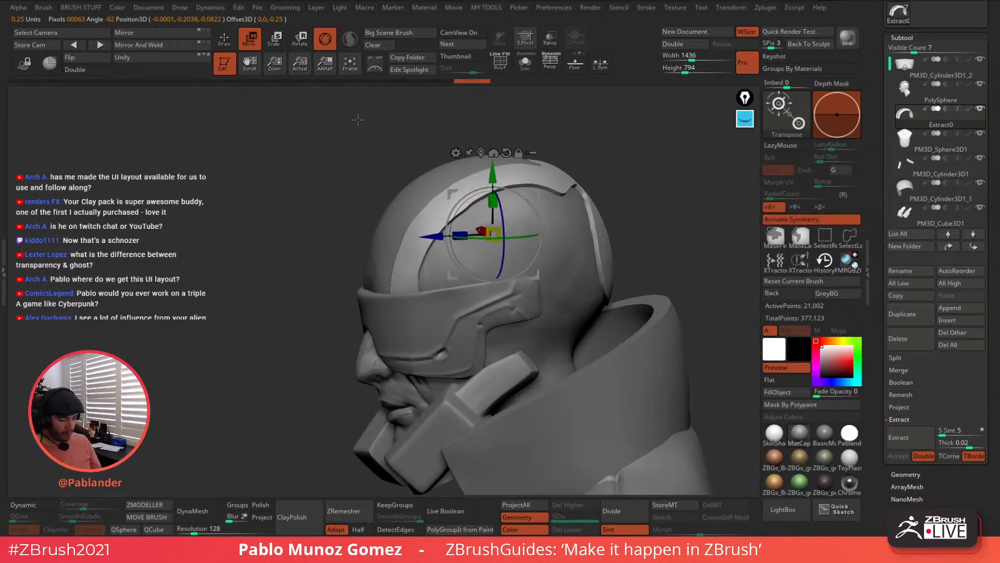
left_click(224, 39)
left_click_drag(462, 216, 461, 214)
right_click_drag(461, 215, 513, 235)
left_click_drag(473, 215, 467, 217)
mouse_move(428, 252)
left_mouse_down()
mouse_move(440, 294)
mouse_move(432, 281)
left_mouse_up()
right_click_drag(409, 239, 451, 249)
mouse_move(451, 254)
left_mouse_down()
mouse_move(437, 261)
mouse_move(447, 221)
left_mouse_up()
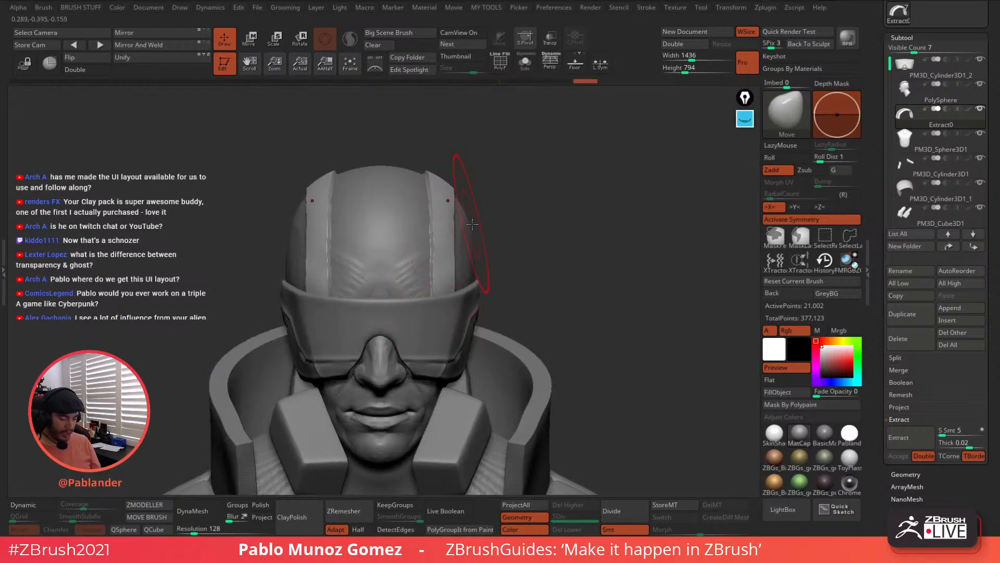
right_click_drag(490, 229, 444, 249)
left_click_drag(452, 254, 453, 213)
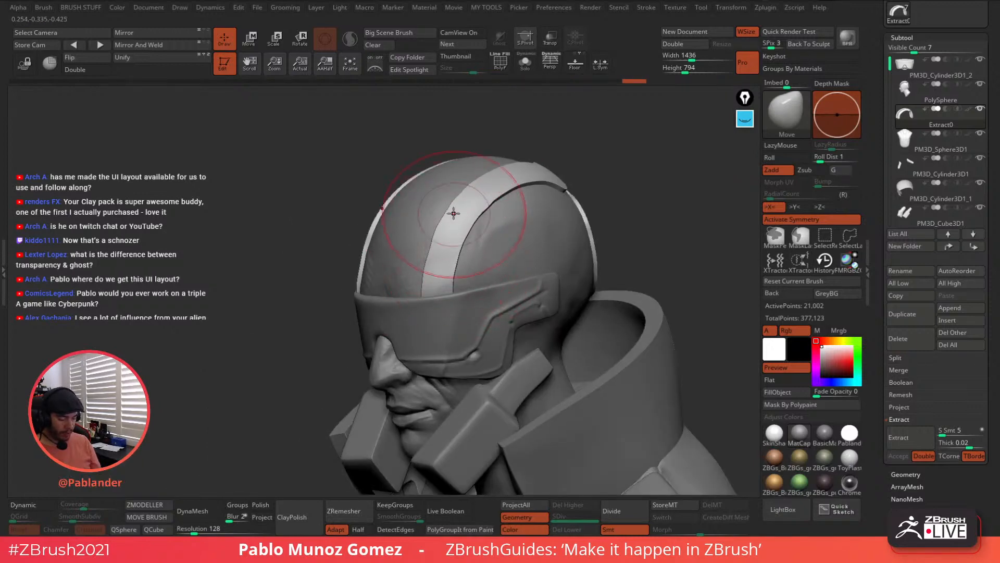
Adjust the rear of the headpiece with the Move brush so its back plate follows the skull, and check the bust
mouse_move(632, 186)
right_mouse_down("ctrl")
mouse_move(552, 190)
mouse_move(528, 206)
mouse_move(550, 224)
mouse_move(526, 234)
right_mouse_up("ctrl")
key("space")
left_click(498, 216)
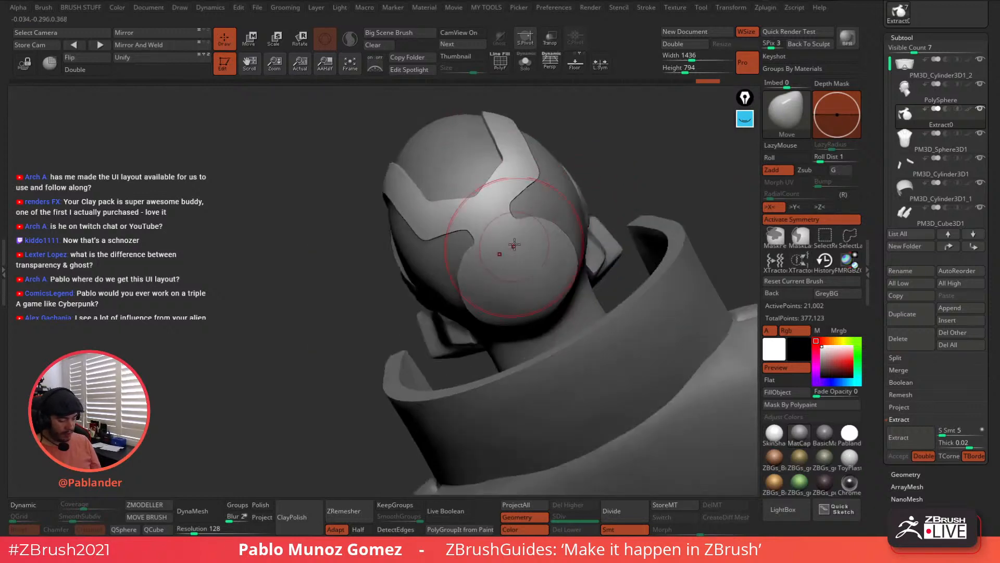
key("space")
left_click_drag(526, 221, 519, 221)
right_click_drag(519, 202, 499, 221)
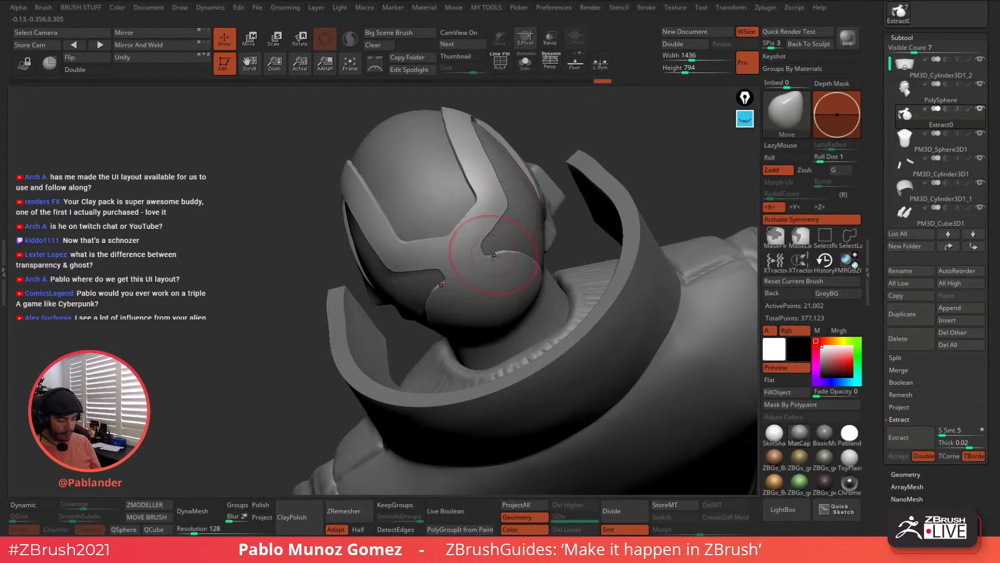
left_click_drag(511, 211, 432, 303)
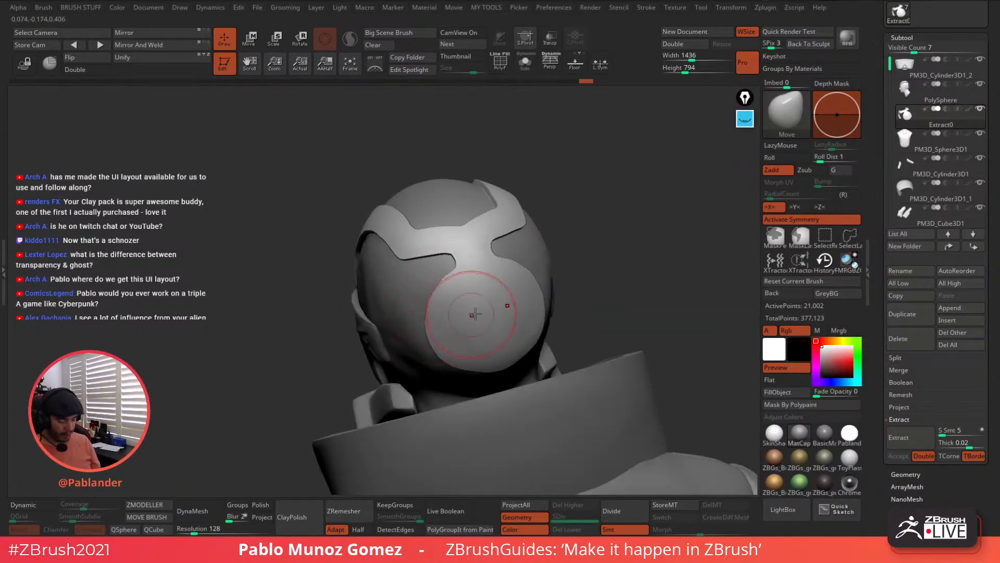
left_click_drag(585, 310, 520, 282)
left_click_drag(520, 282, 578, 302)
mouse_move(500, 308)
left_mouse_down()
mouse_move(527, 269)
mouse_move(526, 303)
mouse_move(501, 308)
left_mouse_up()
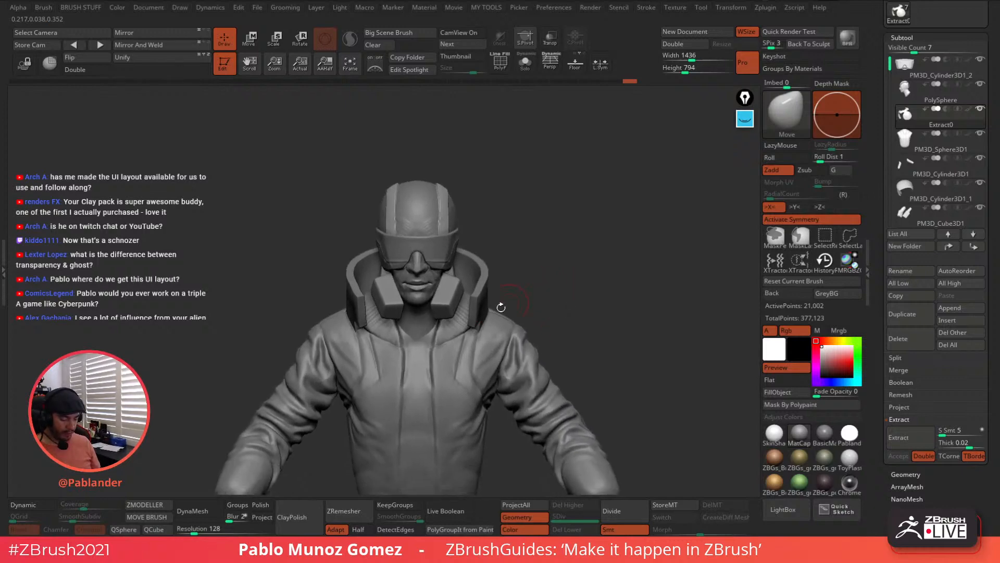
mouse_move(608, 288)
left_mouse_down()
mouse_move(555, 279)
mouse_move(529, 289)
mouse_move(585, 273)
left_mouse_up()
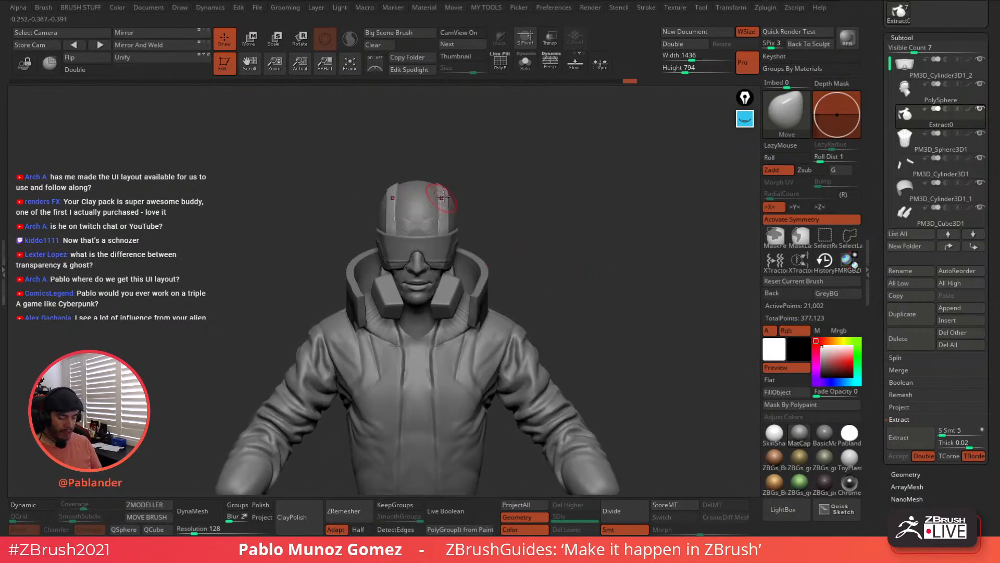
Select the head, isolate it to mask the crown from the top of the skull to the forehead, and show all parts again
left_click(414, 194, "alt")
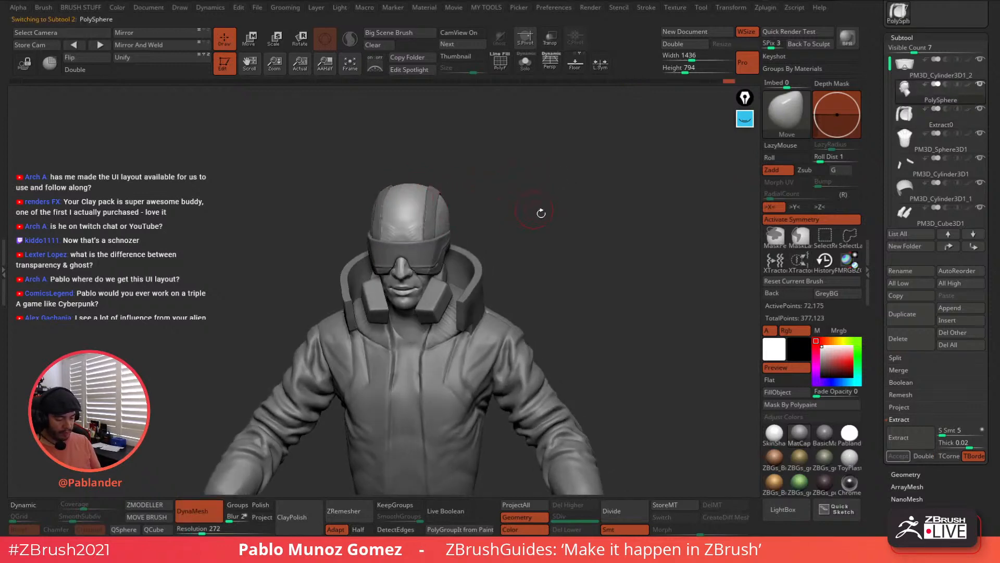
left_click_drag(542, 212, 599, 277)
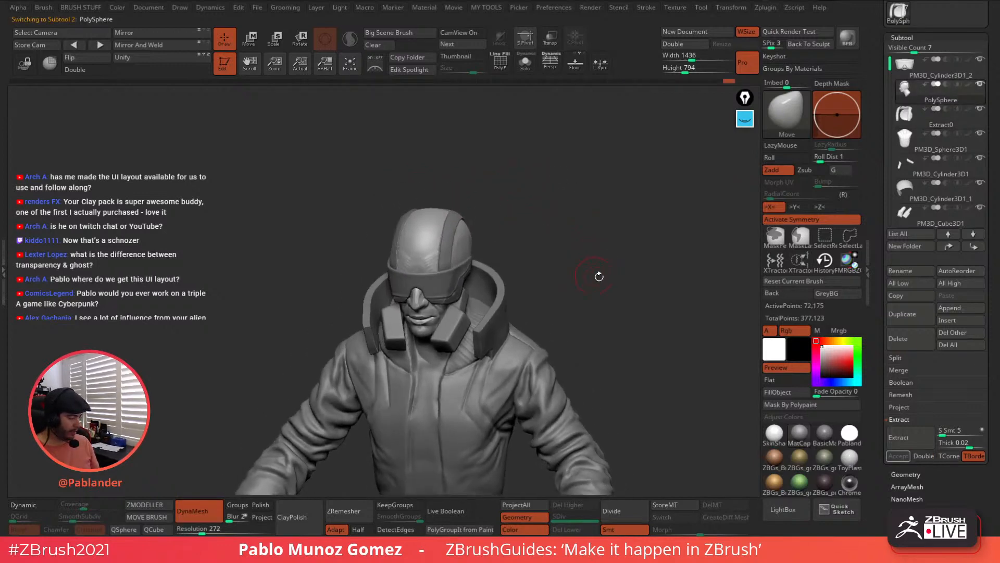
left_click(525, 62)
left_click_drag(495, 168, 511, 216)
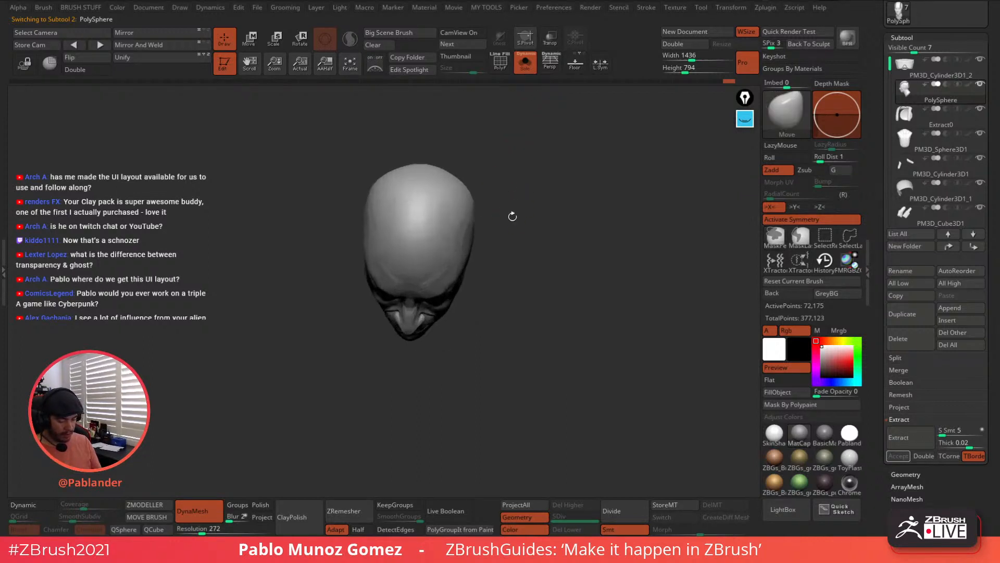
key("space")
mouse_move(420, 175)
left_mouse_down("ctrl")
mouse_move(435, 234)
mouse_move(416, 279)
mouse_move(409, 256)
left_mouse_up("ctrl")
left_click(523, 67)
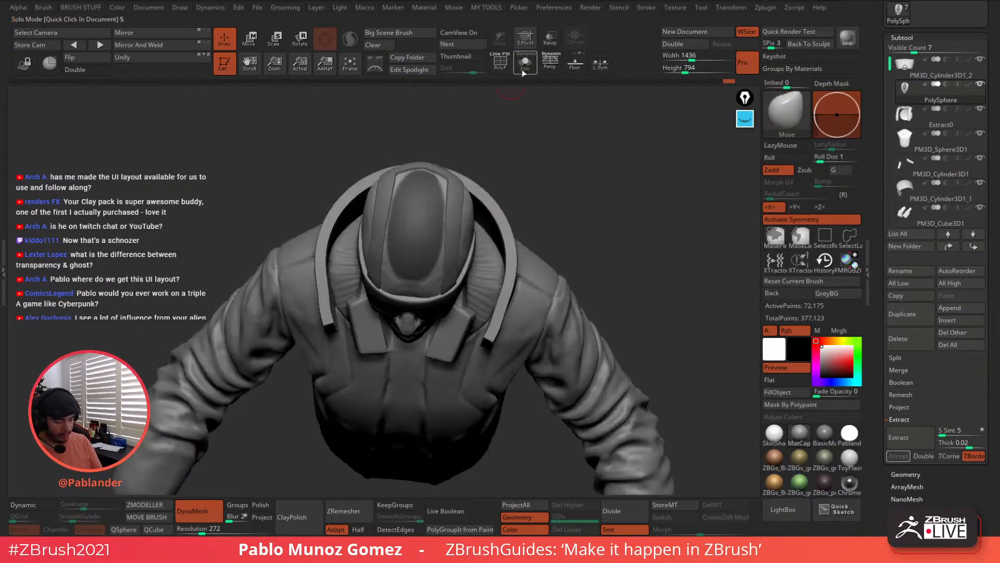
Extend the crown mask to a point between the brows and extract it at 0.02 thickness as a new double-sided subtool
key("ctrl")
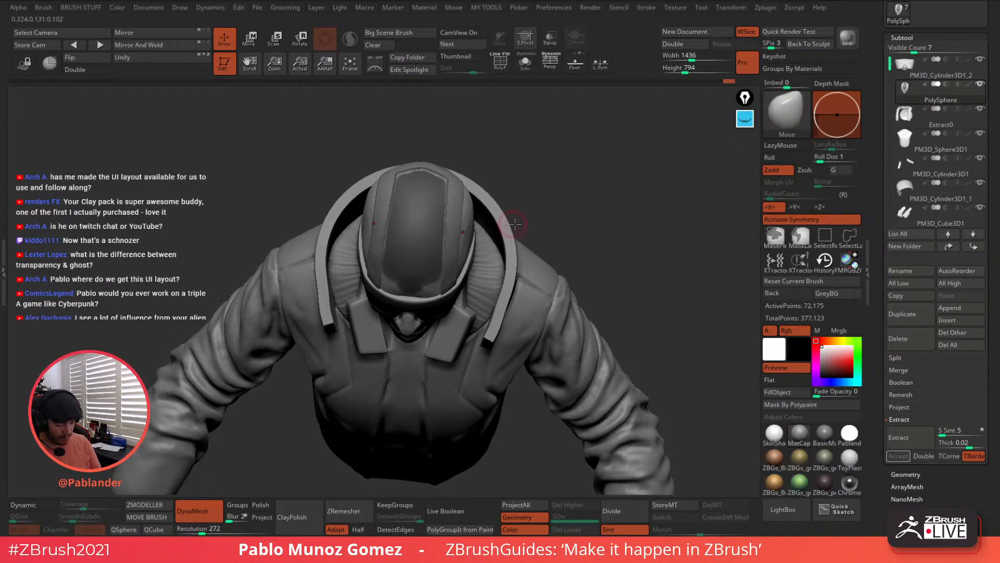
left_click_drag(554, 195, 552, 172)
key("ctrl")
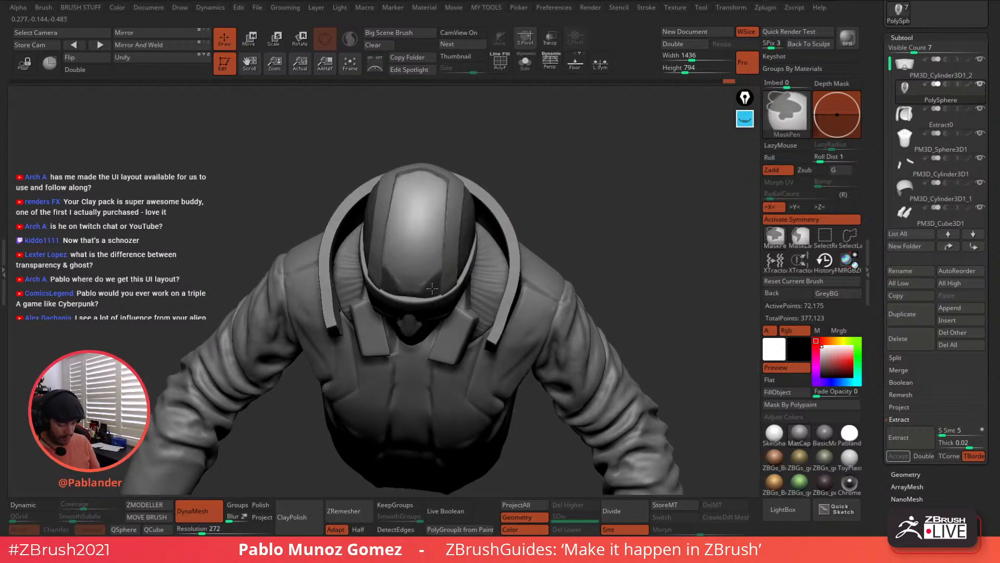
left_click_drag(426, 309, 484, 255)
left_click_drag(583, 201, 554, 215)
left_click(555, 215, "ctrl")
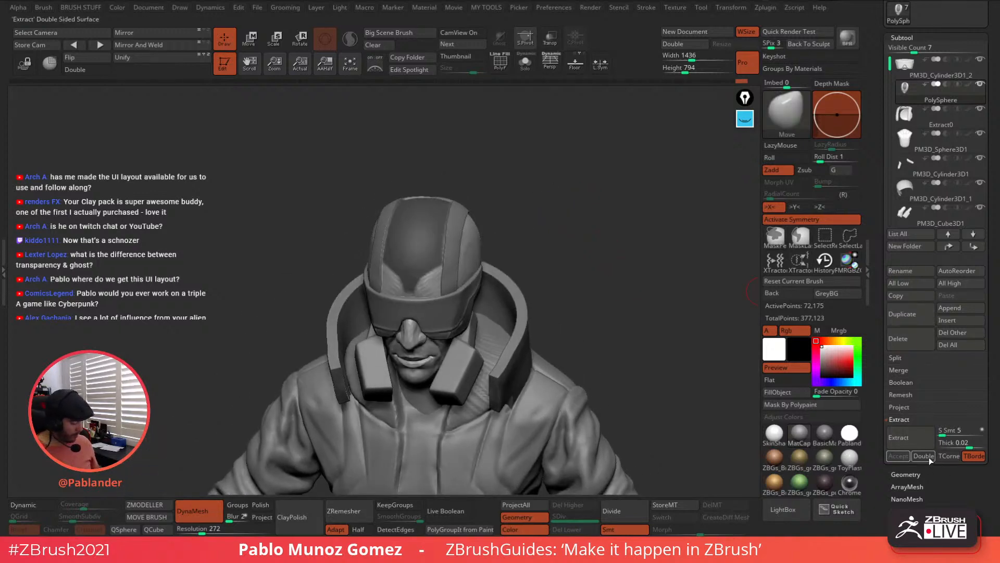
left_click(917, 441)
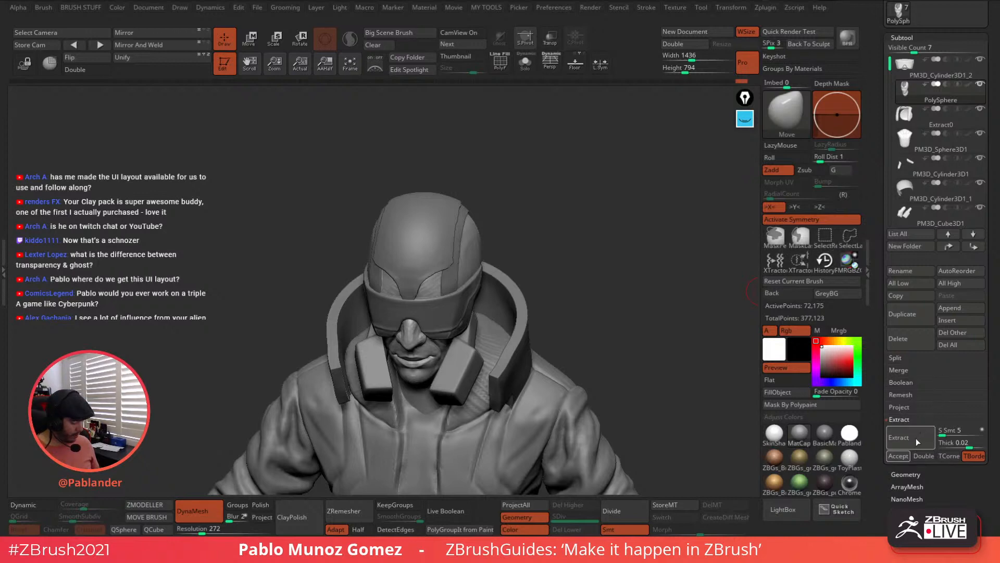
left_click(900, 456)
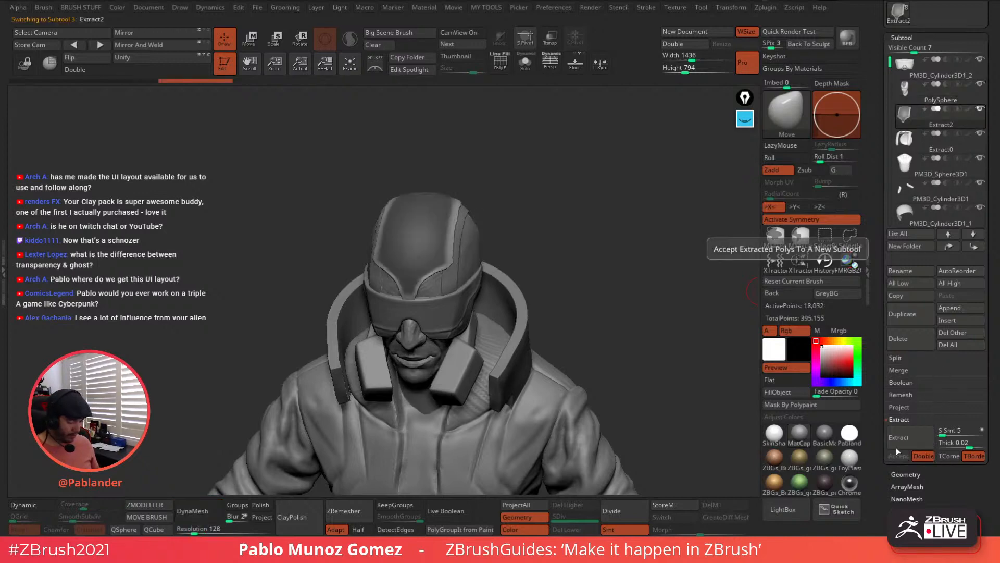
Inspect the new crown panel on its own, then smooth it with a light Polish among the visible parts
left_click(526, 63)
left_click_drag(520, 154, 517, 209)
key("space")
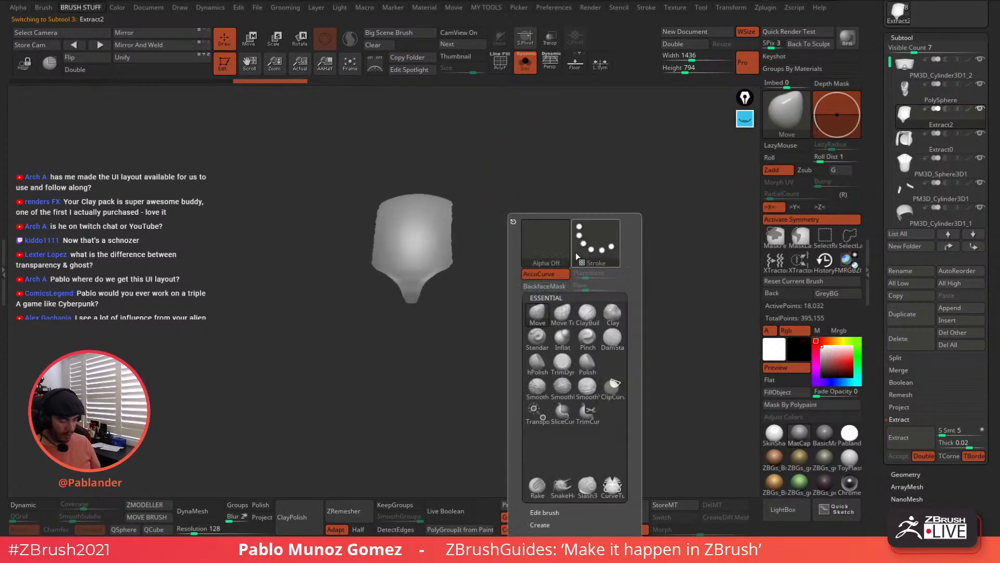
left_click(527, 63)
key("2")
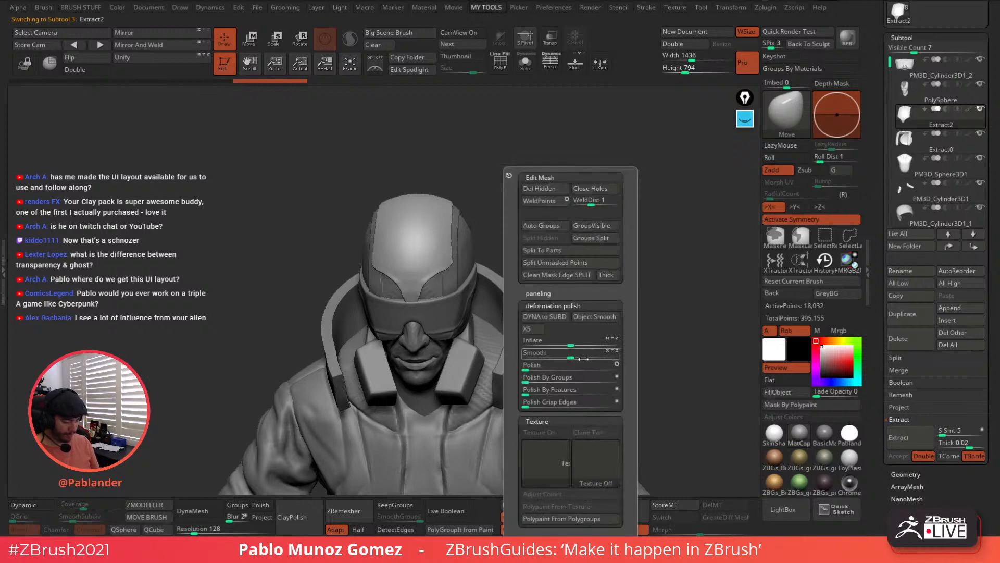
left_click_drag(528, 368, 550, 368)
key("2")
key("2")
key("2")
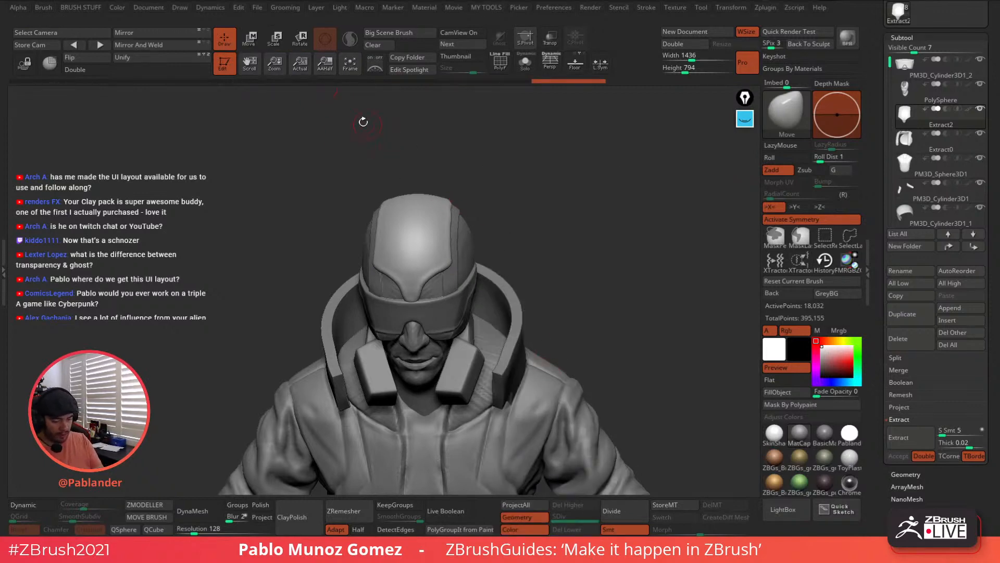
Nudge the crown panel slightly with the transform gizmo and return to Draw mode
left_click(250, 40)
left_click_drag(390, 270, 396, 267)
left_click_drag(520, 219, 528, 186)
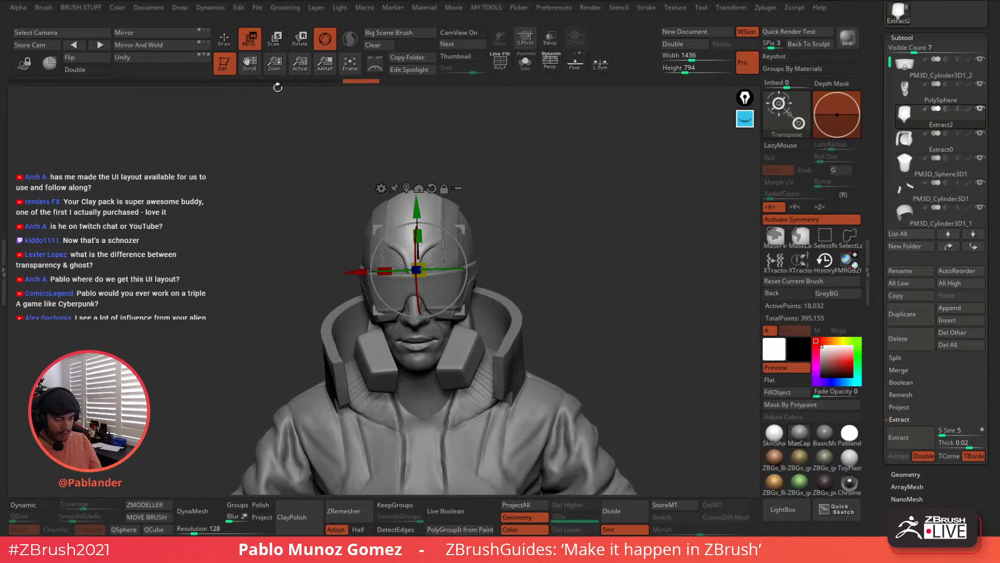
key("q")
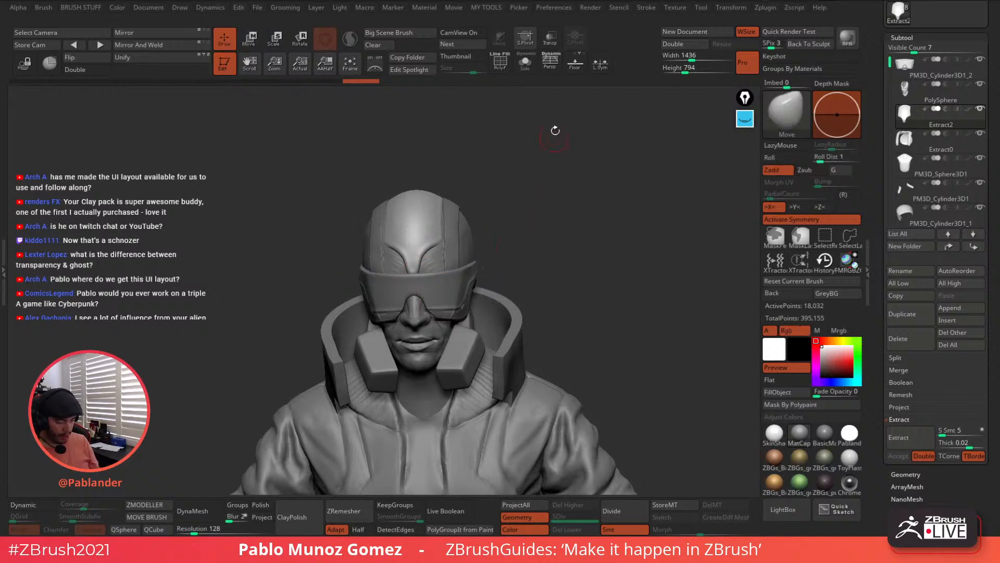
Isolate the crown panel in side view and cut its lower forehead tip flat with ClipCurve, then show the bust again
left_click(525, 63)
left_click_drag(520, 107, 579, 202)
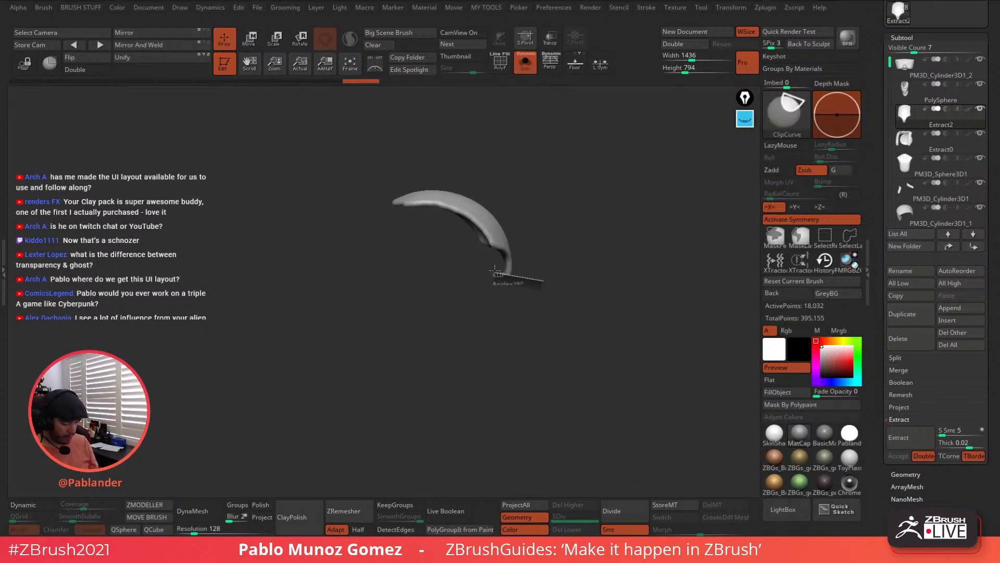
left_click_drag(495, 271, 472, 262, "ctrl+shift")
mouse_move(569, 270)
left_mouse_down()
mouse_move(574, 294)
mouse_move(562, 263)
mouse_move(655, 257)
mouse_move(561, 253)
mouse_move(479, 298)
left_mouse_up()
left_click(525, 63)
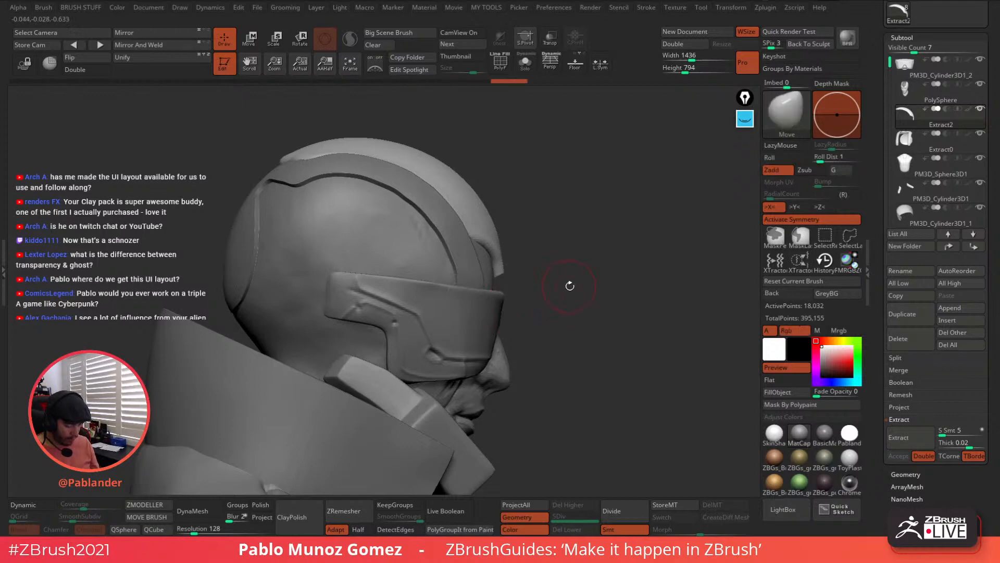
left_click_drag(527, 261, 472, 294, "ctrl+shift")
right_click_drag(607, 276, 490, 276)
mouse_move(552, 266)
right_mouse_down()
mouse_move(557, 272)
mouse_move(542, 229)
right_mouse_up()
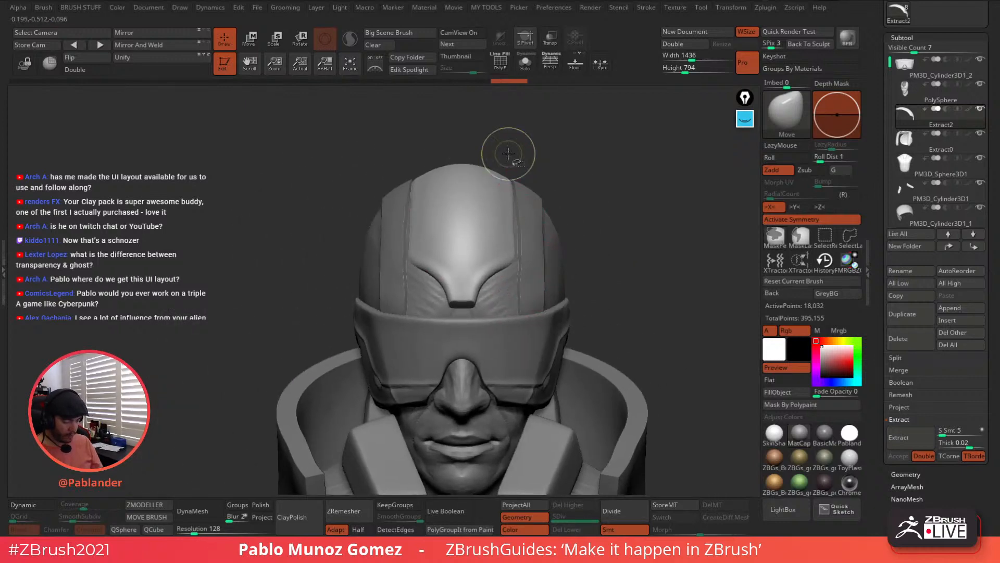
Clip the crown panel's side edges straight and cut its rear end to a point from the top view
left_click_drag(507, 153, 511, 311, "ctrl+shift")
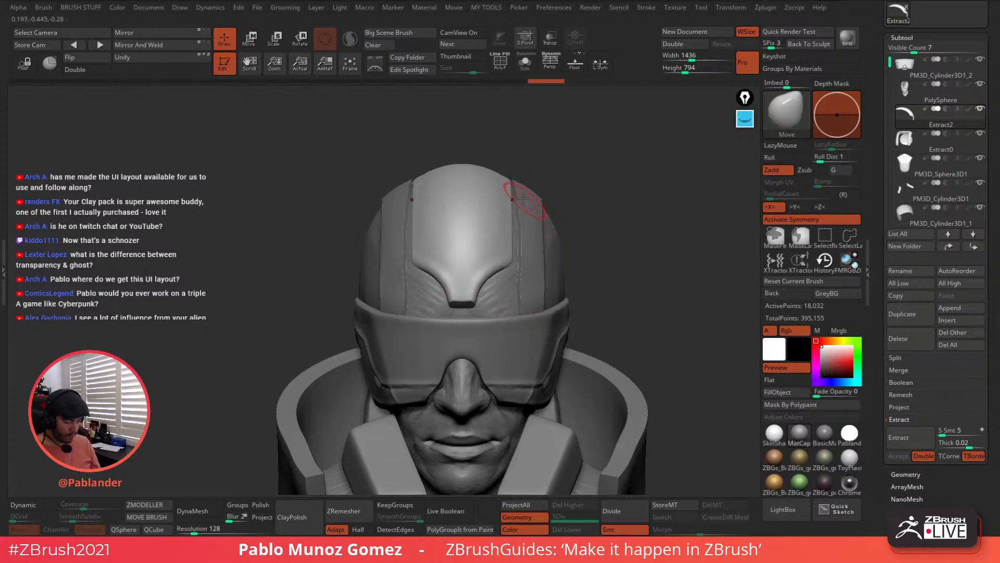
right_click_drag(498, 138, 506, 286)
right_click_drag(507, 242, 505, 274)
left_click_drag(367, 269, 369, 249, "ctrl+shift")
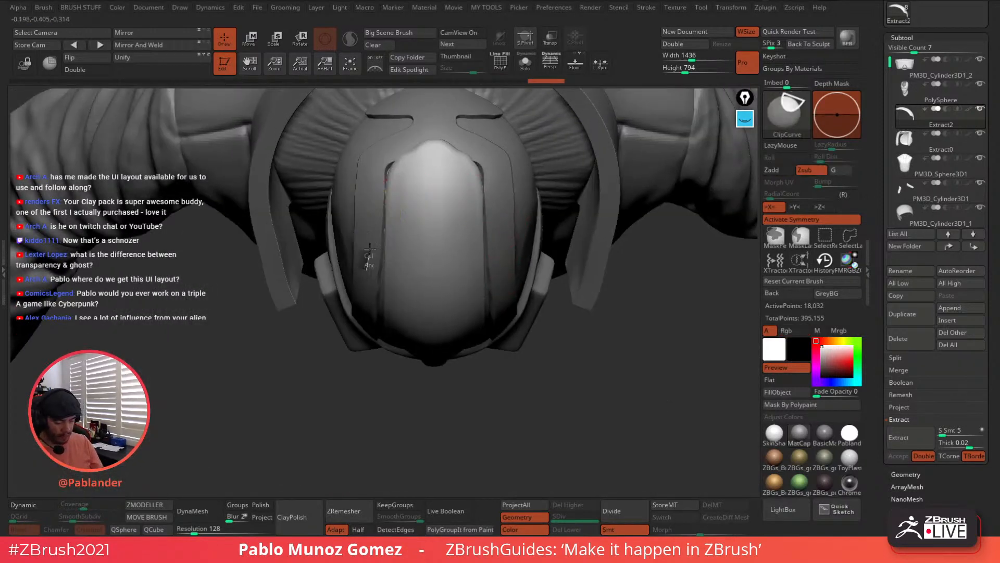
left_click_drag(386, 197, 452, 133, "ctrl+shift")
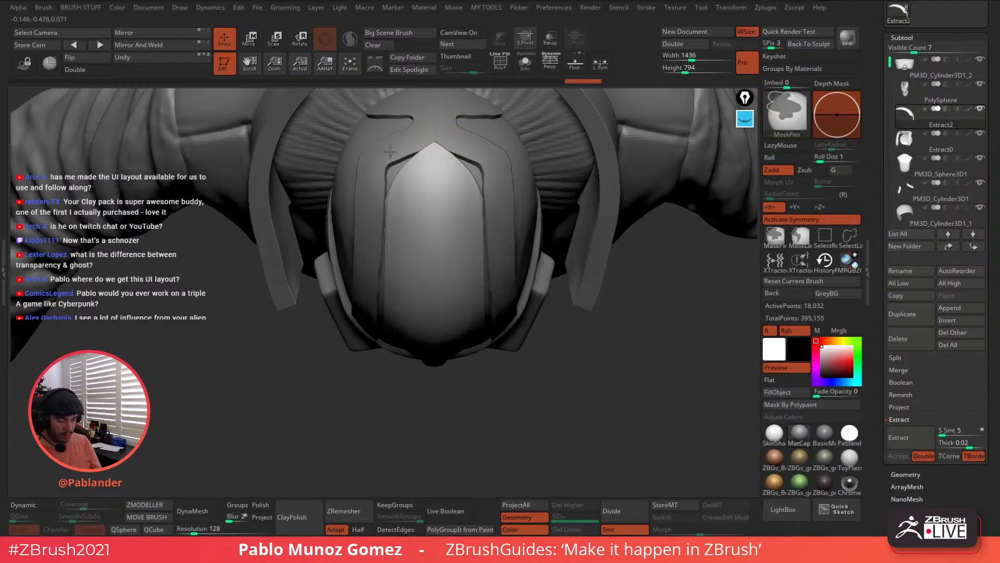
Refine the crown panel's rear cut to run parallel to the headpiece's V-shaped border and trim its long sides with ClipCurve
key("ctrl+z")
left_click_drag(366, 180, 454, 141, "ctrl+shift")
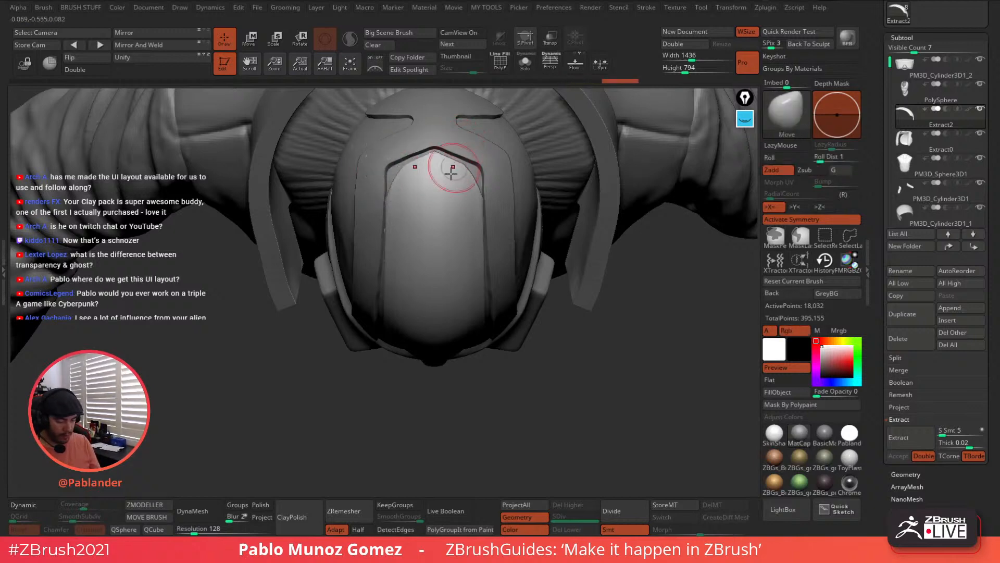
left_click_drag(384, 357, 385, 311, "ctrl+shift")
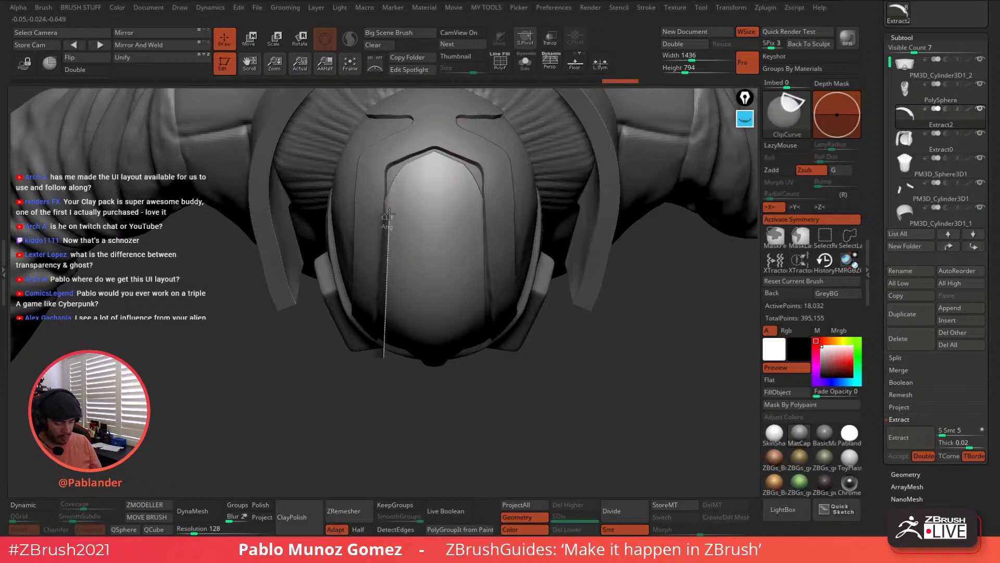
left_click_drag(386, 207, 414, 148, "ctrl+shift")
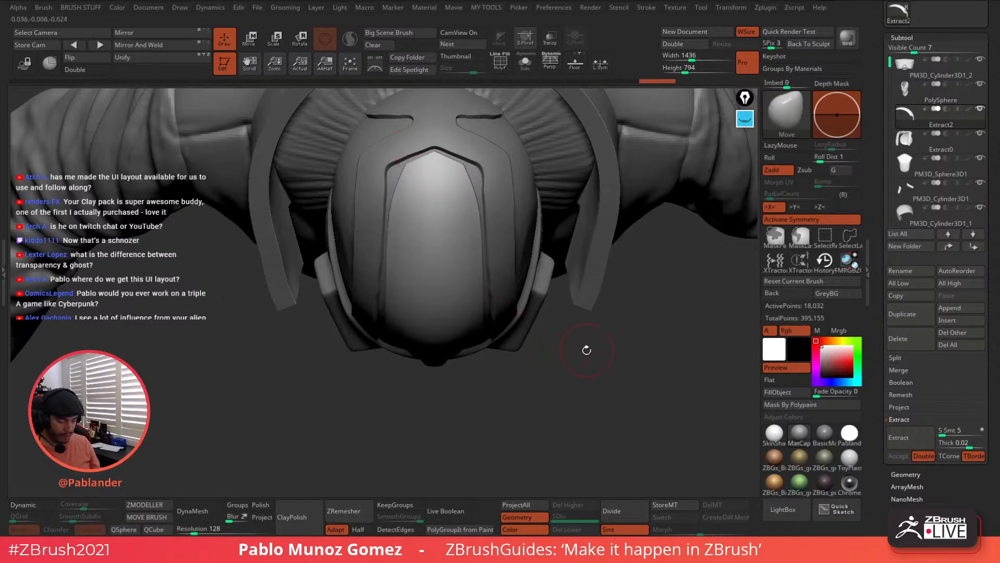
Adjust the crown panel's rear corners with the Move brush so they follow the headpiece opening
right_click_drag(588, 271, 426, 258)
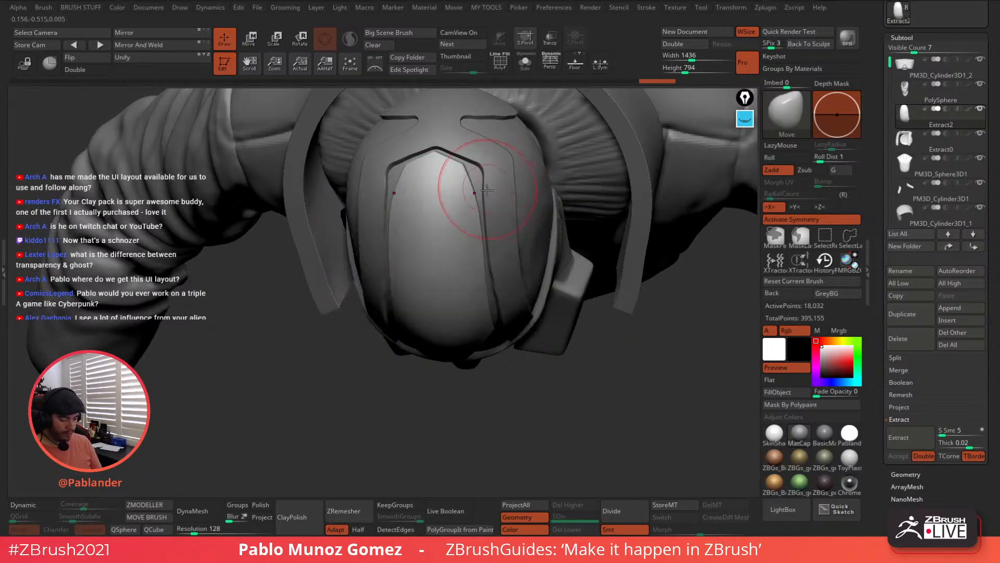
right_click_drag(487, 188, 468, 182)
left_click_drag(468, 182, 462, 171)
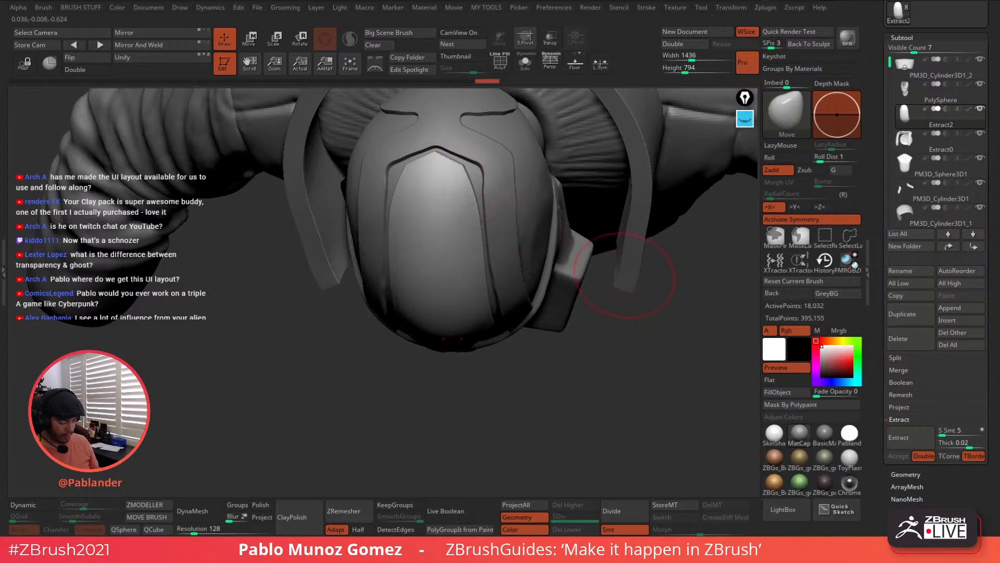
Apply a light Polish to the trimmed crown panel and check its fit above the visor
key("1")
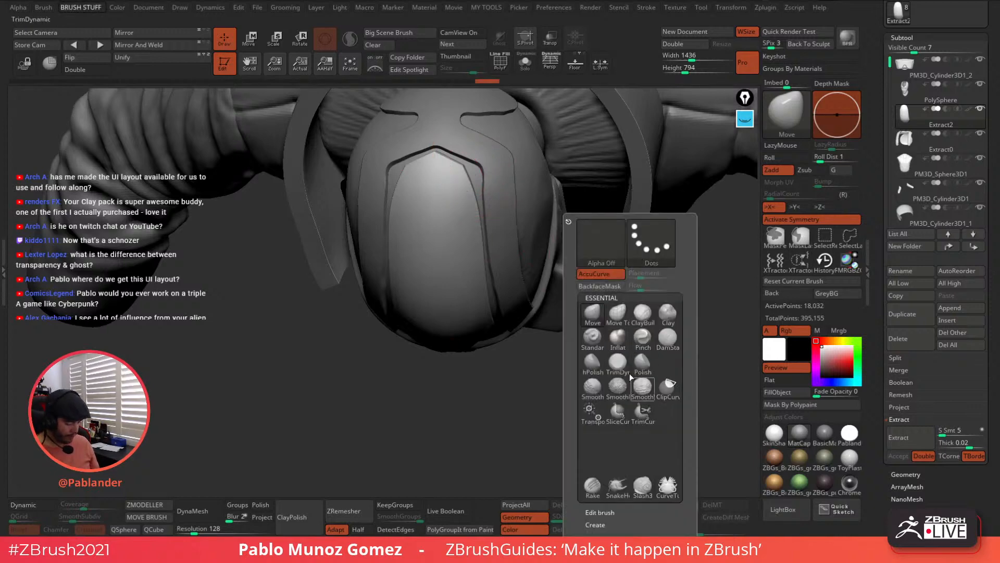
key("2")
left_click_drag(590, 369, 567, 366)
key("2")
left_click_drag(524, 399, 514, 284)
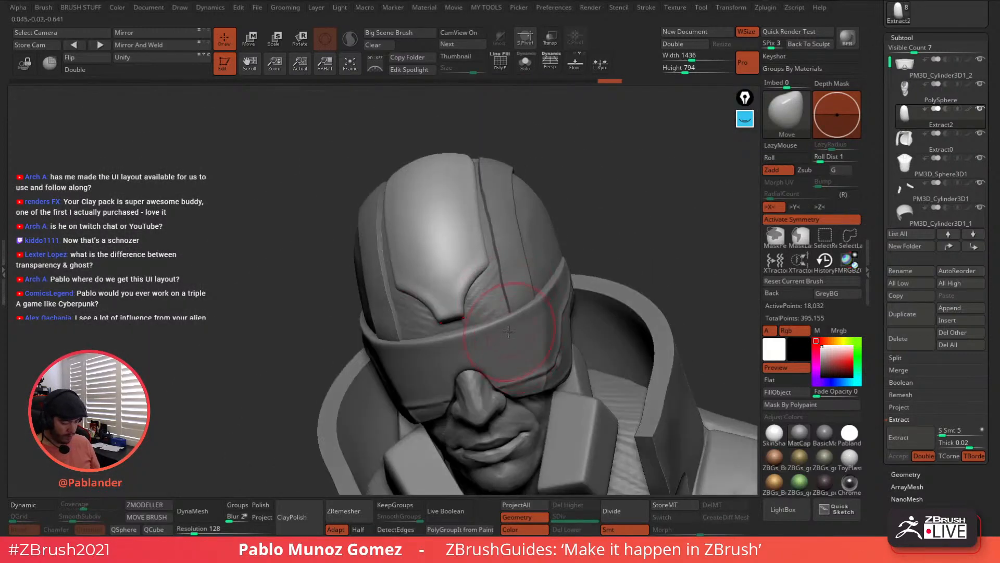
Mask a rounded strip along the centre line of the crown panel, running from its rear towards the visor
right_click_drag(514, 284, 539, 284)
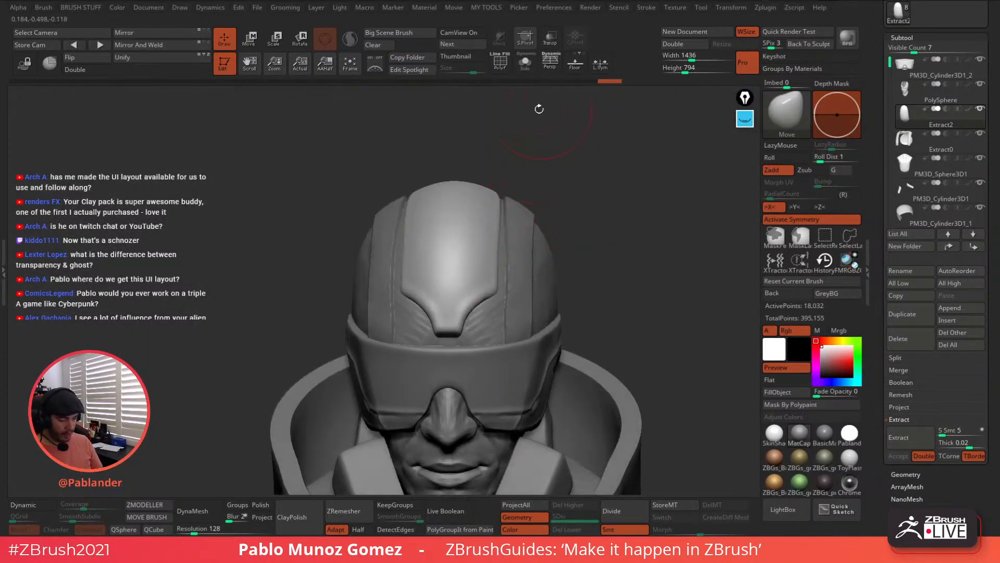
left_click(525, 62)
left_click(525, 63)
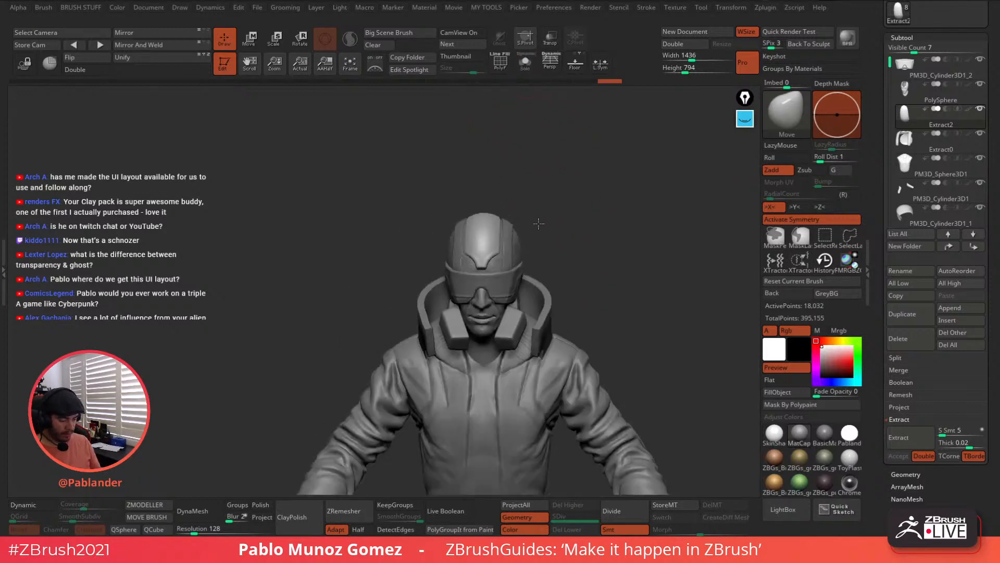
mouse_move(564, 202)
right_mouse_down()
mouse_move(536, 197)
mouse_move(521, 205)
mouse_move(508, 239)
mouse_move(521, 256)
mouse_move(522, 241)
mouse_move(508, 234)
right_mouse_up()
key("space")
key("ctrl")
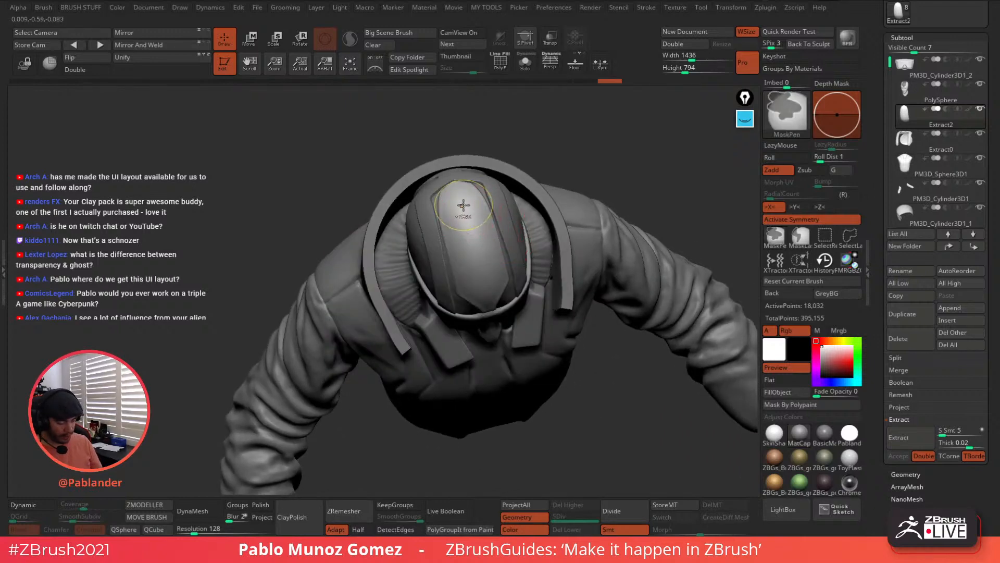
key("space")
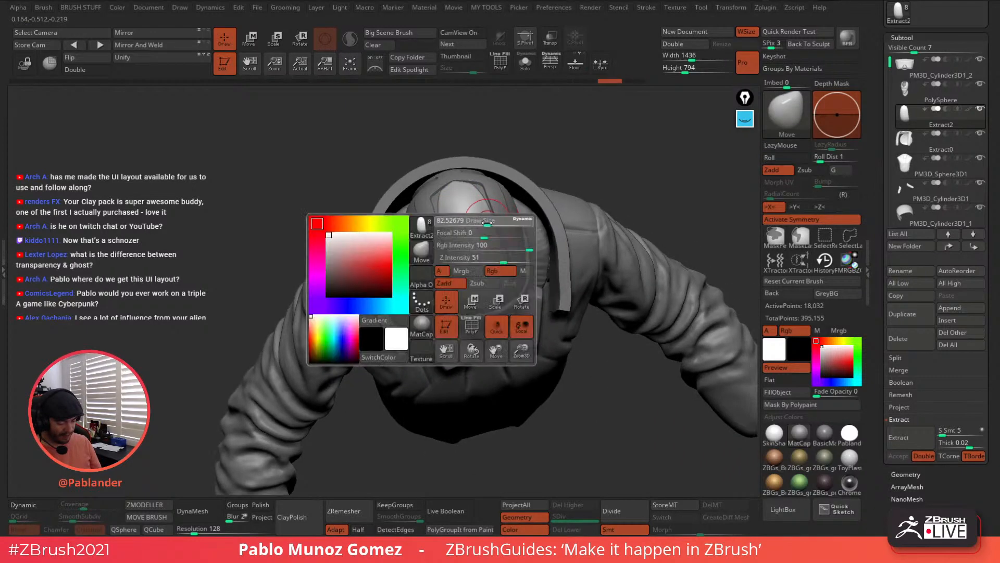
key("ctrl")
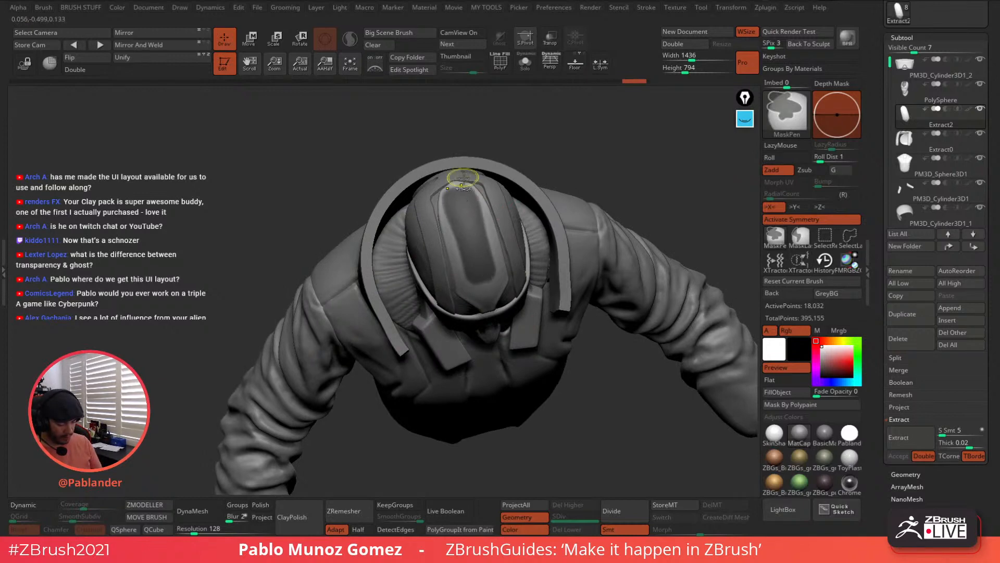
mouse_move(463, 177)
right_mouse_down()
mouse_move(526, 194)
mouse_move(533, 183)
mouse_move(492, 179)
mouse_move(506, 254)
mouse_move(484, 230)
mouse_move(492, 207)
mouse_move(457, 281)
right_mouse_up()
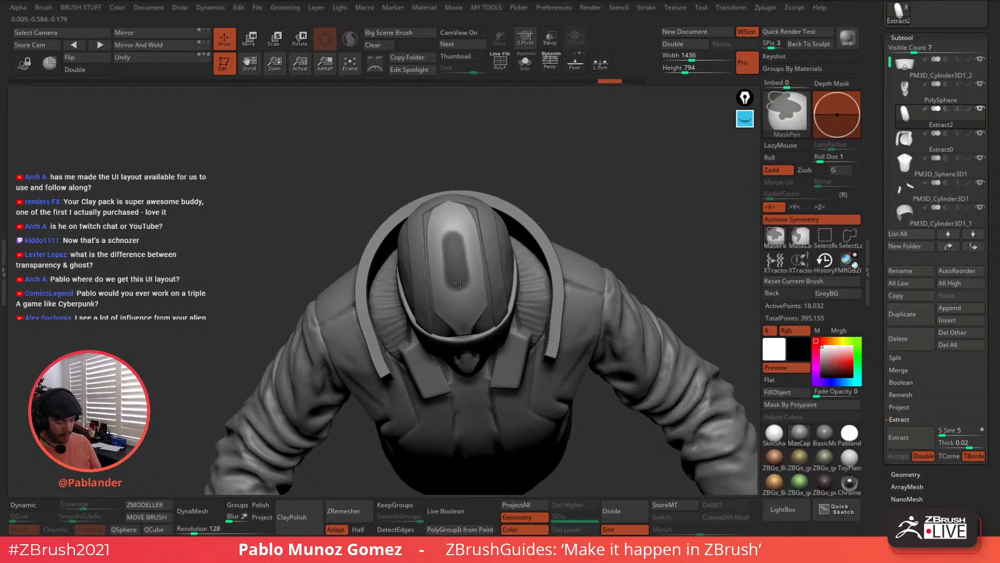
left_click_drag(454, 234, 451, 231, "ctrl")
mouse_move(477, 284)
right_mouse_down()
mouse_move(472, 239)
mouse_move(485, 313)
mouse_move(481, 255)
mouse_move(526, 229)
mouse_move(520, 216)
right_mouse_up()
key("ctrl")
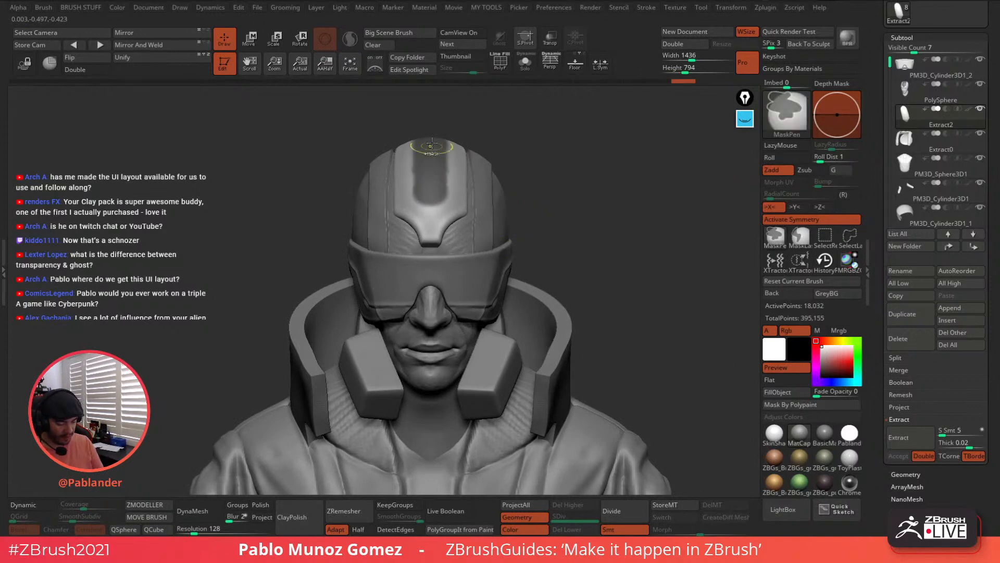
Invert the crown panel's mask and sink the centre strip below the panel surface with the Move gizmo
mouse_move(529, 273)
right_mouse_down()
mouse_move(551, 229)
mouse_move(517, 242)
mouse_move(560, 229)
mouse_move(560, 191)
right_mouse_up()
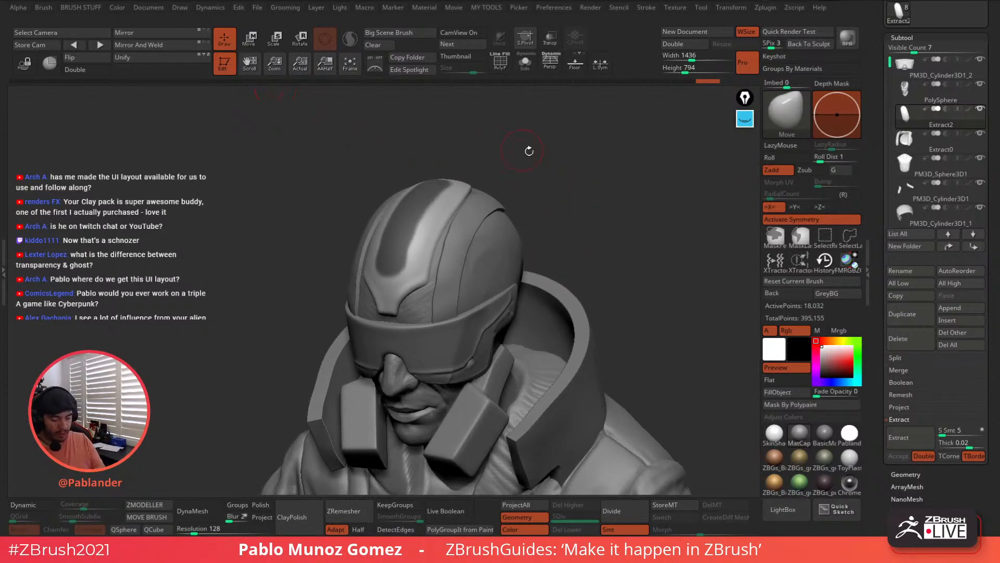
left_click(589, 196, "ctrl")
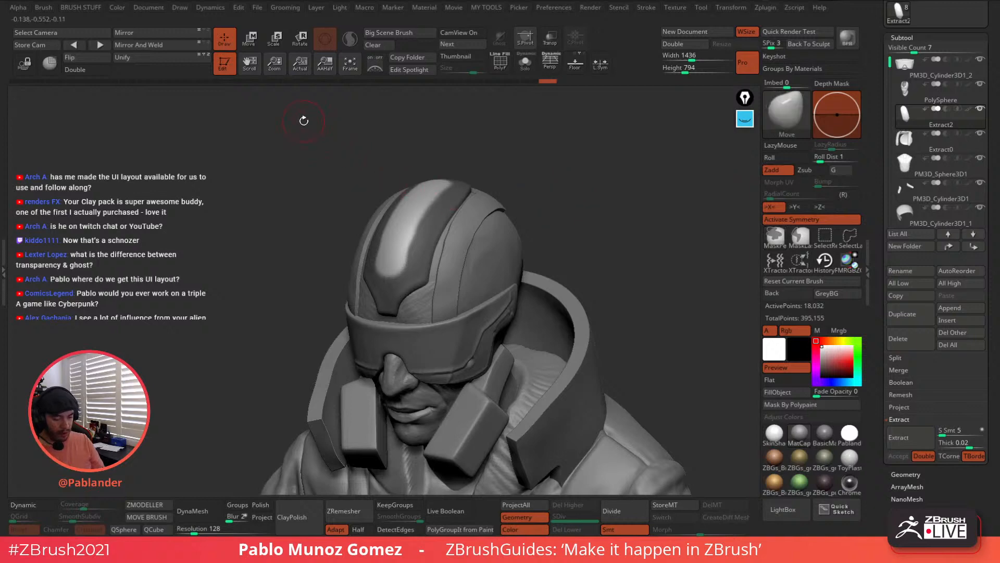
left_click(252, 41)
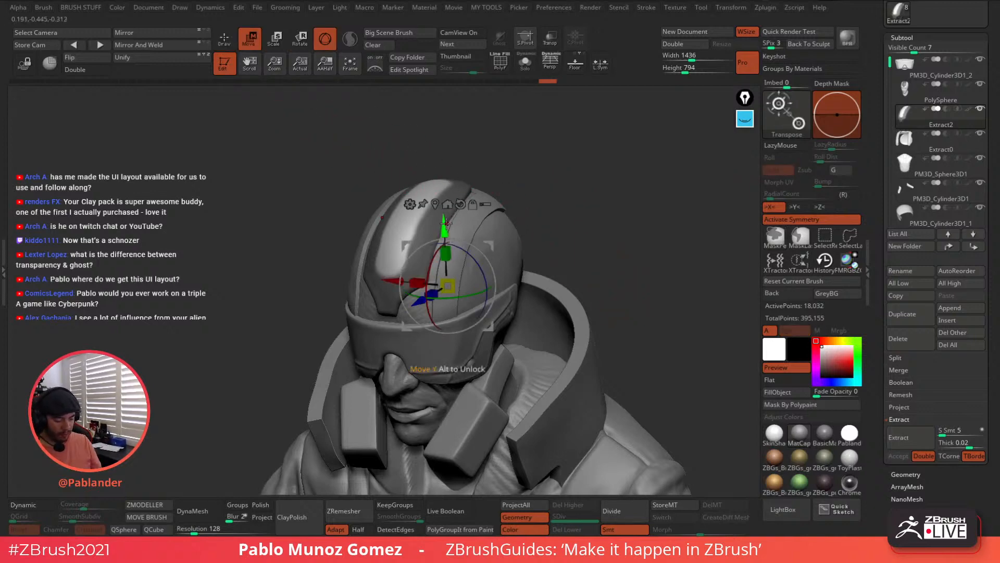
left_click_drag(444, 226, 446, 245)
right_click_drag(487, 200, 467, 207)
left_click_drag(507, 267, 510, 271)
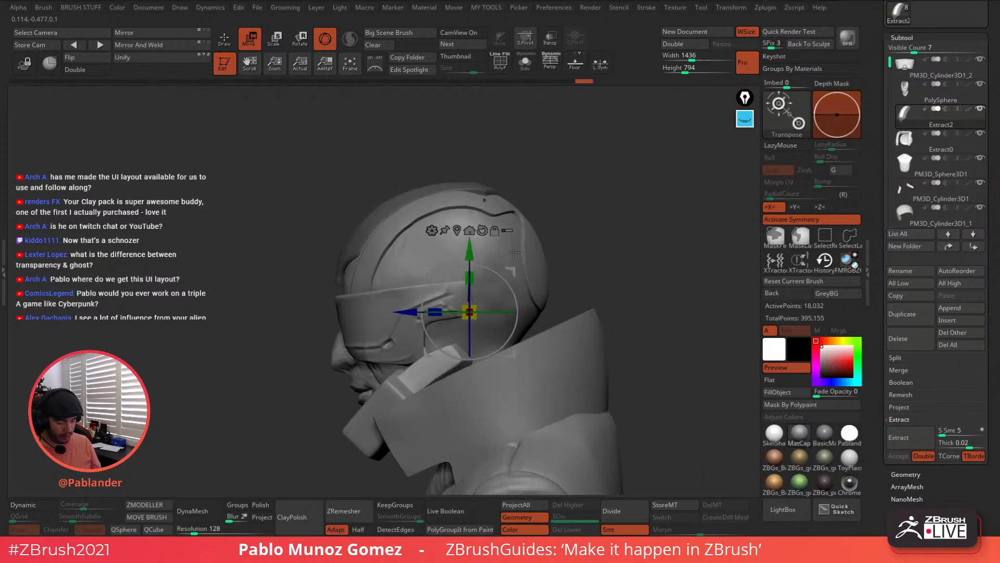
right_click_drag(509, 270, 561, 236)
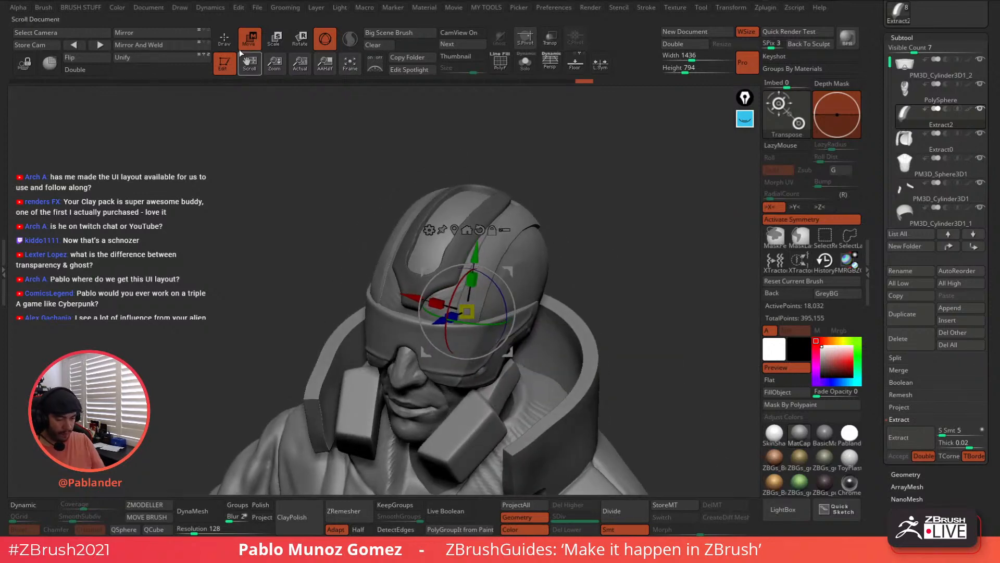
key("q")
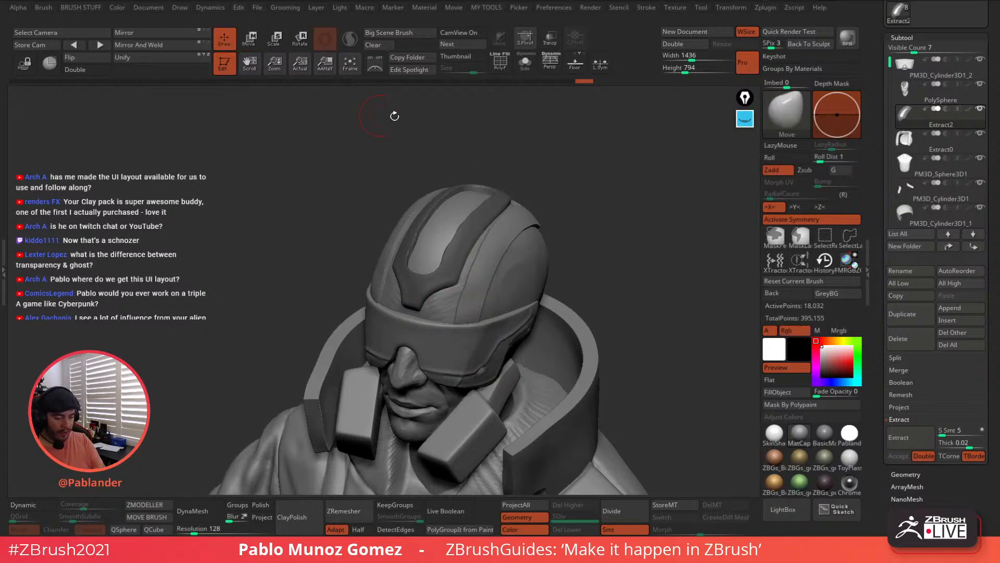
Check the sunken strip with the panel isolated, and readjust its depth and forward position with the gizmo
left_click(525, 62)
right_click_drag(536, 196, 492, 137)
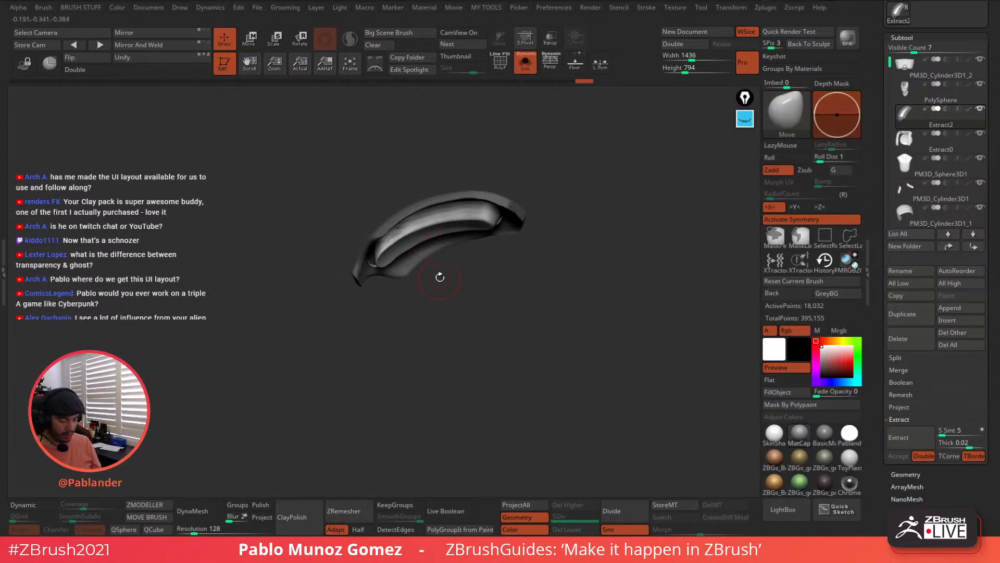
right_click_drag(439, 277, 494, 242)
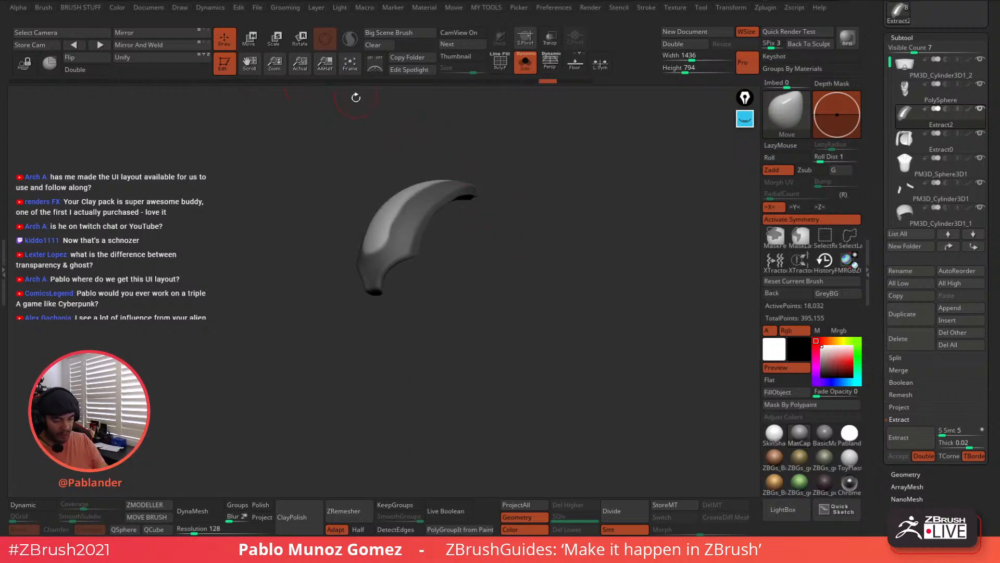
key("w")
right_click_drag(526, 211, 505, 221)
left_click_drag(504, 250, 505, 255)
right_click_drag(535, 211, 512, 169)
left_click(524, 67)
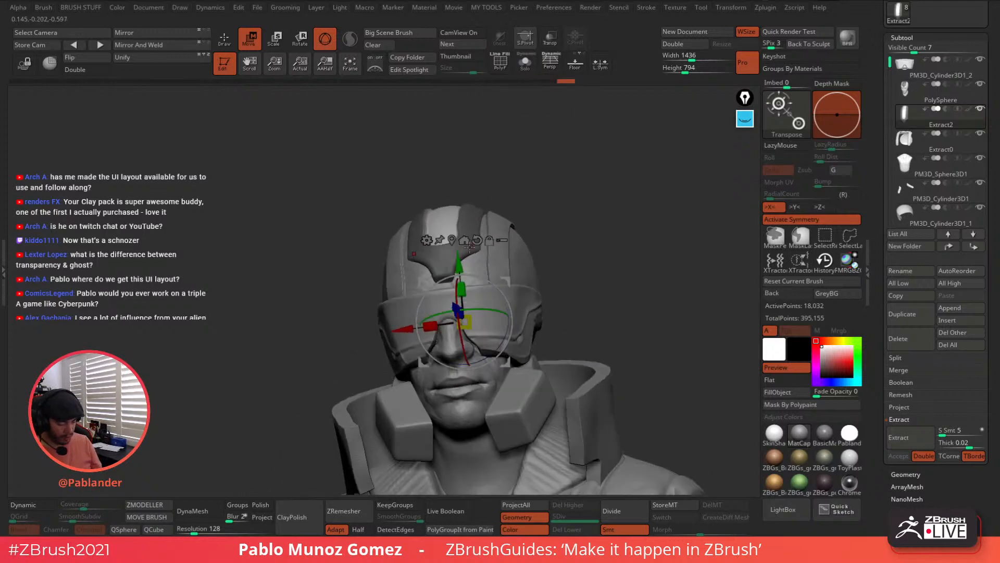
left_click_drag(459, 265, 471, 273)
right_click_drag(471, 272, 503, 309)
left_click_drag(403, 286, 399, 284)
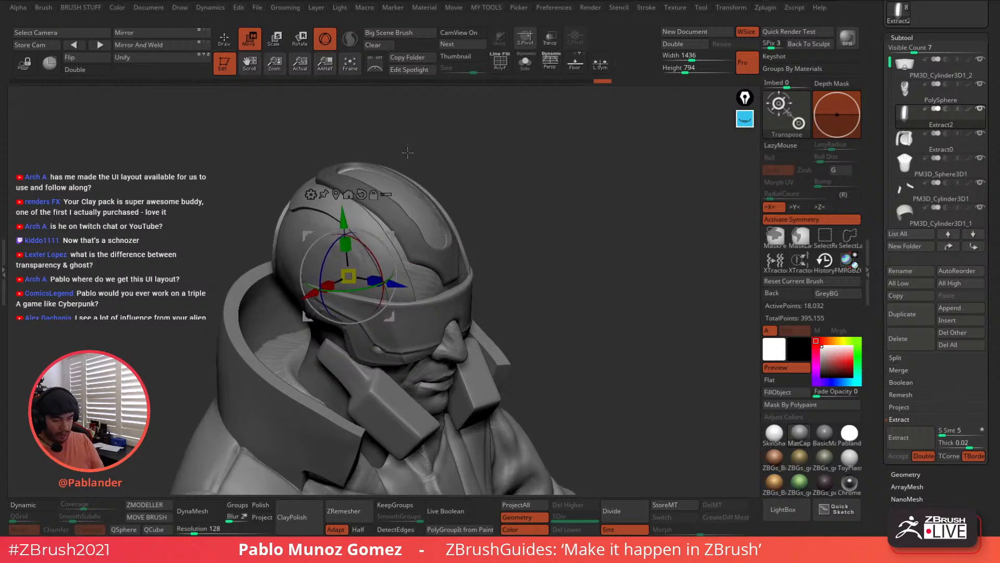
Try DynaMesh at resolution 296 on the isolated crown panel, inspect the recess edges and undo the remesh
left_click(224, 38)
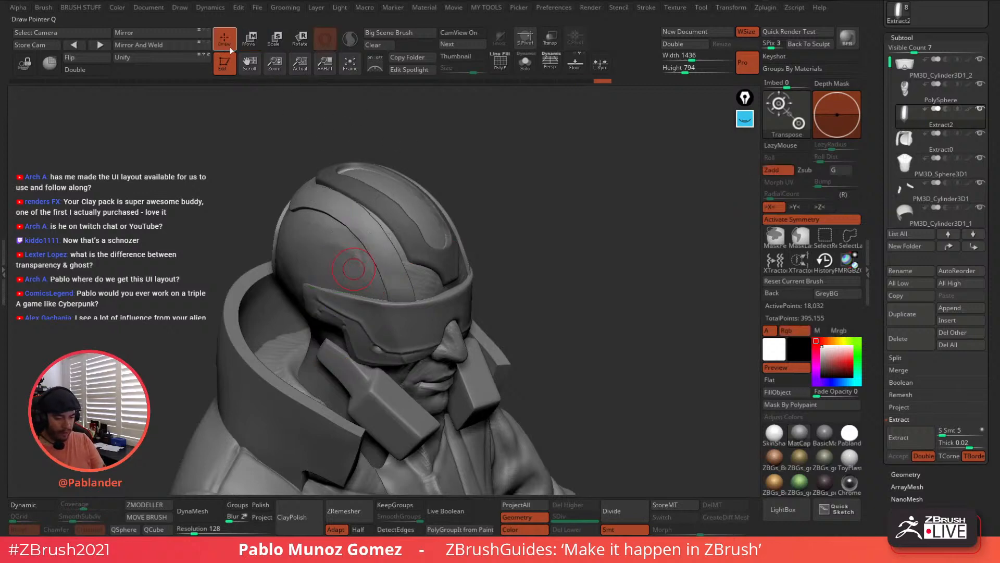
left_click(525, 70)
mouse_move(504, 147)
left_mouse_down()
mouse_move(545, 203)
mouse_move(596, 230)
mouse_move(571, 205)
left_mouse_up()
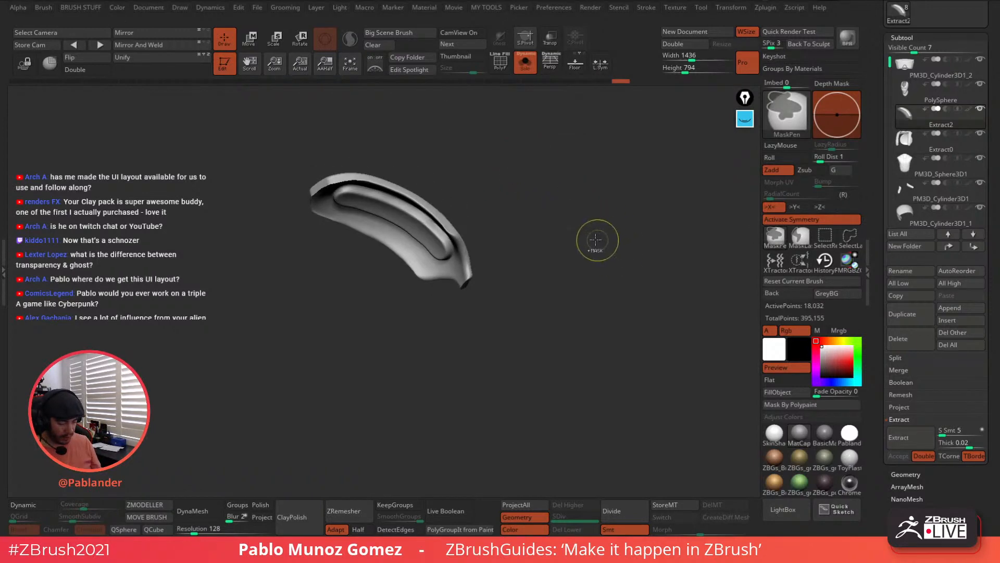
mouse_move(596, 240)
left_mouse_down()
mouse_move(575, 241)
mouse_move(573, 307)
left_mouse_up()
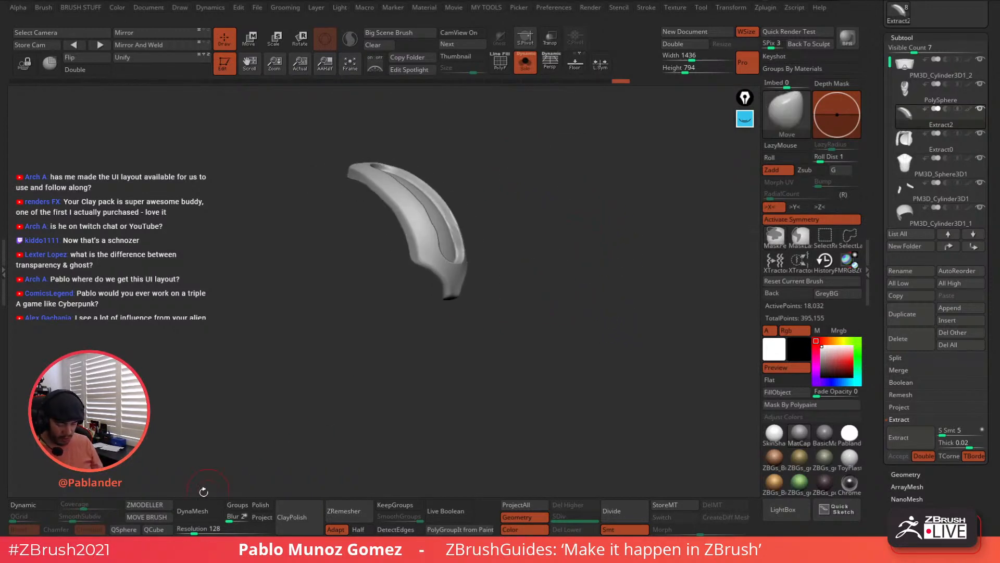
left_click(200, 513)
key("ctrl+z")
left_click(203, 532)
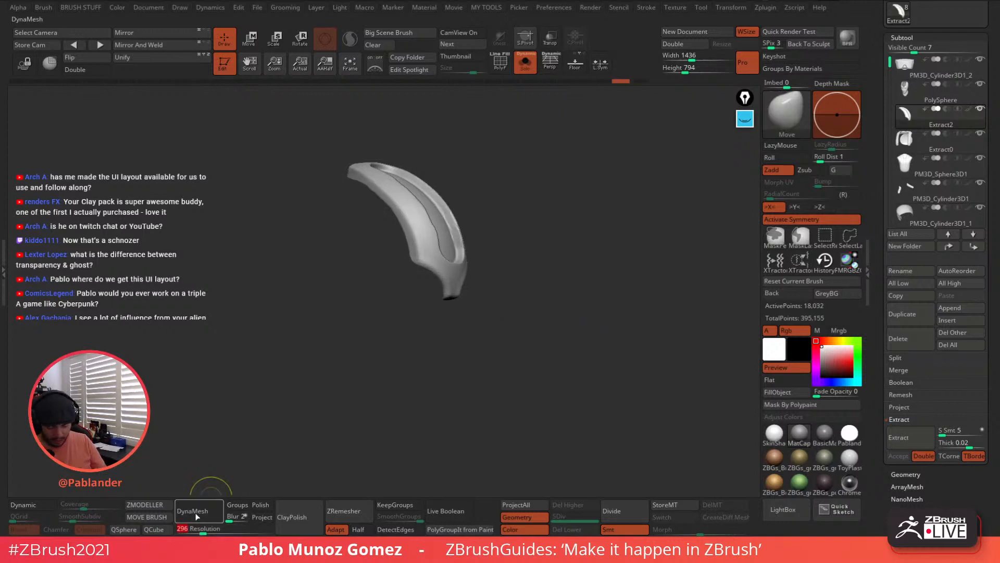
left_click_drag(443, 258, 409, 346)
key("ctrl+z")
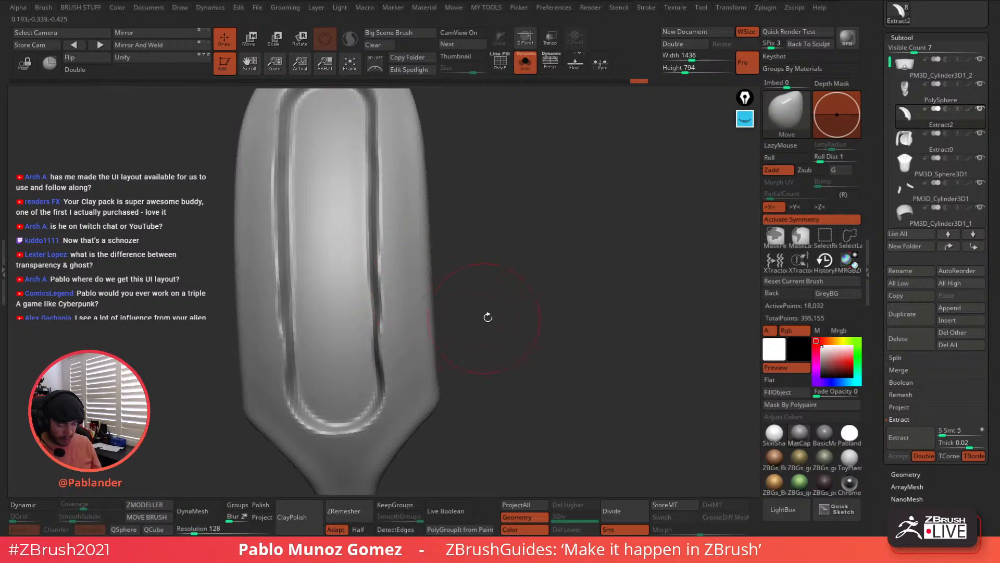
Examine the isolated crown panel's wireframe from several sides, then return the mask to the centre strip and show the full bust
left_click_drag(486, 317, 558, 236, "alt")
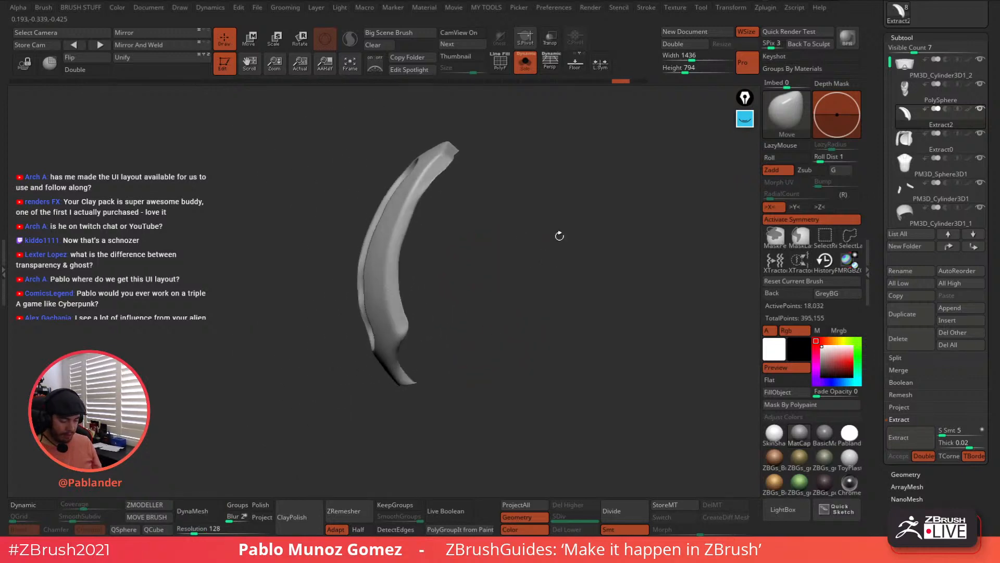
left_click(500, 62)
left_click_drag(513, 156, 518, 270)
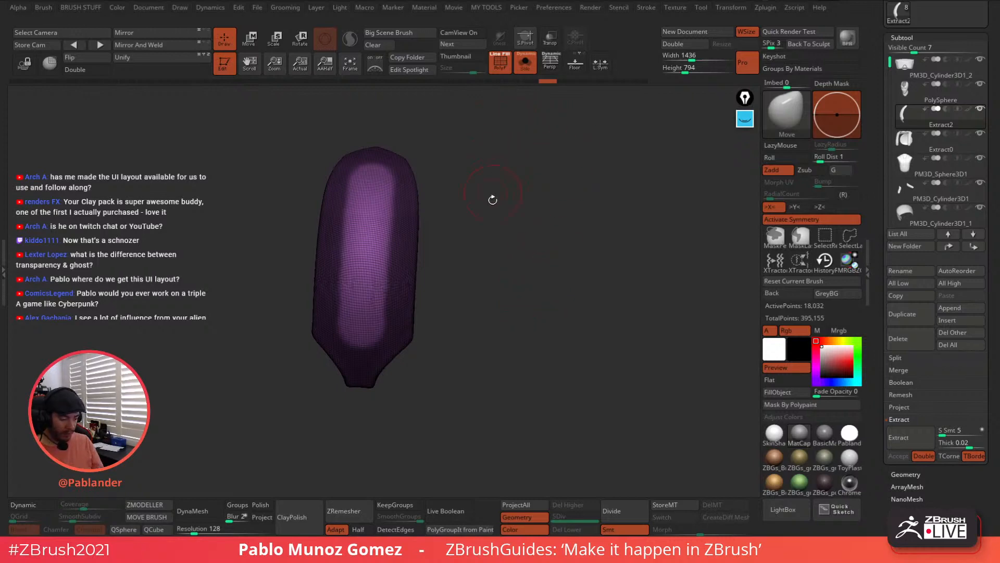
left_click_drag(497, 213, 547, 282)
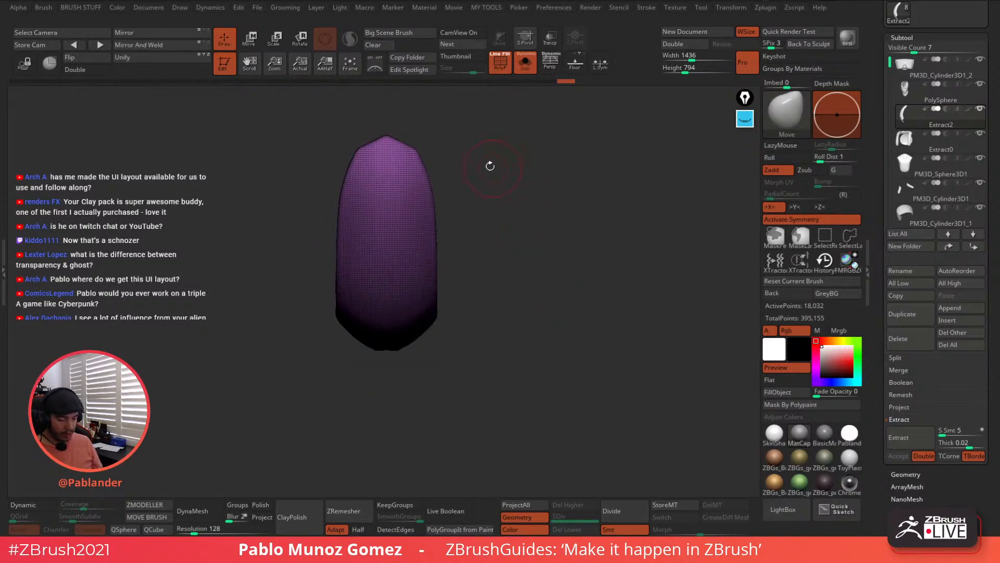
mouse_move(523, 199)
left_mouse_down()
mouse_move(511, 167)
mouse_move(516, 186)
left_mouse_up()
mouse_move(398, 212)
left_mouse_down("ctrl")
mouse_move(390, 332)
mouse_move(412, 219)
mouse_move(390, 174)
left_mouse_up("ctrl")
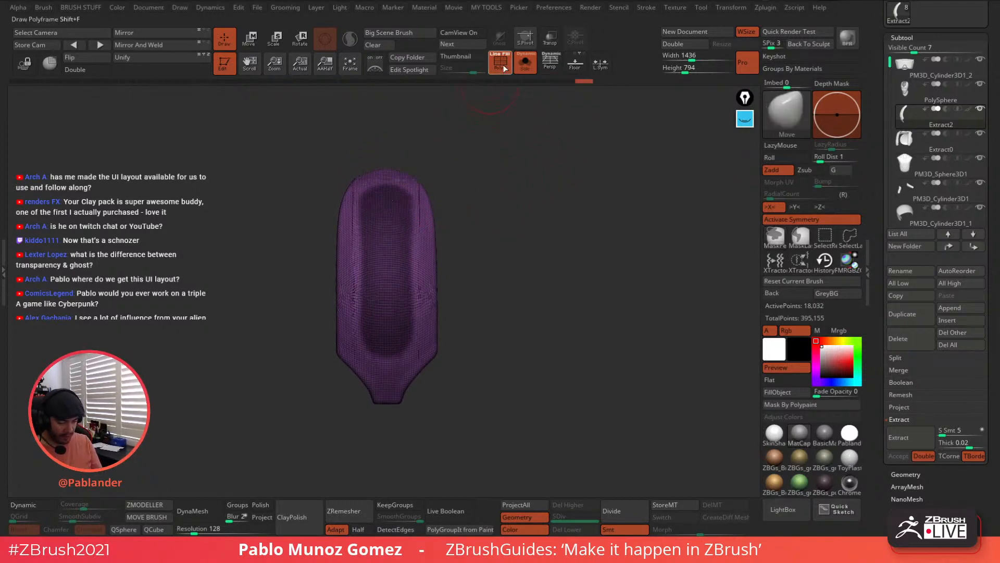
key("shift+f")
left_click(524, 62)
Refine the edges of the crown panel's centre strip mask and extend its front end slightly towards the visor
left_click(422, 204, "ctrl")
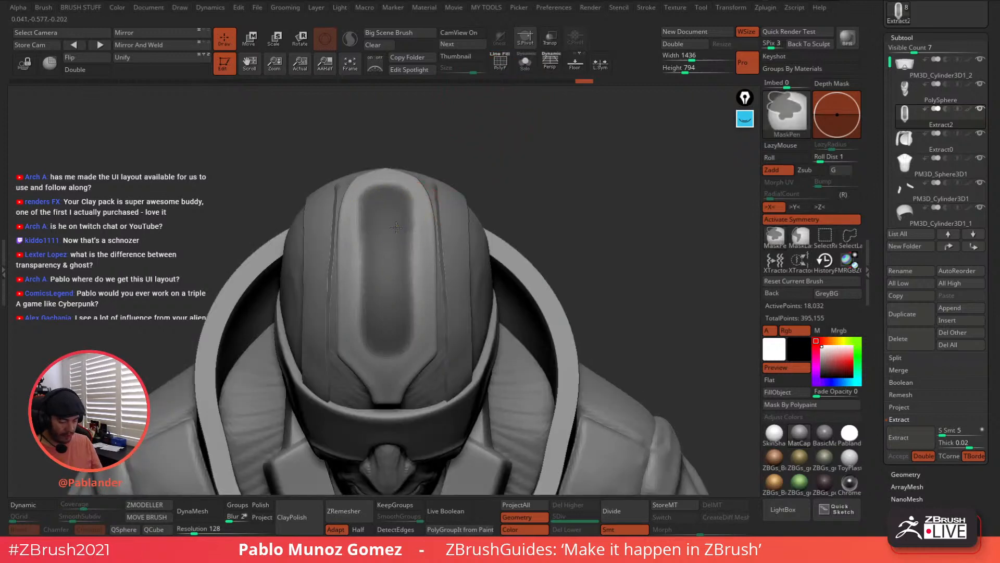
left_click(390, 210, "ctrl")
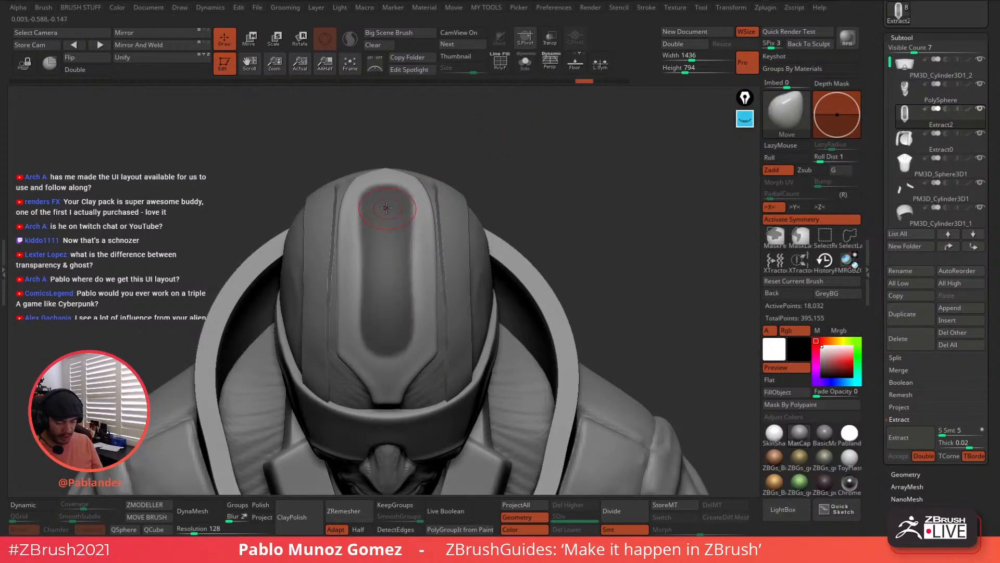
left_click(389, 211, "ctrl")
left_click(389, 212, "ctrl+alt")
left_click_drag(379, 200, 380, 279, "ctrl")
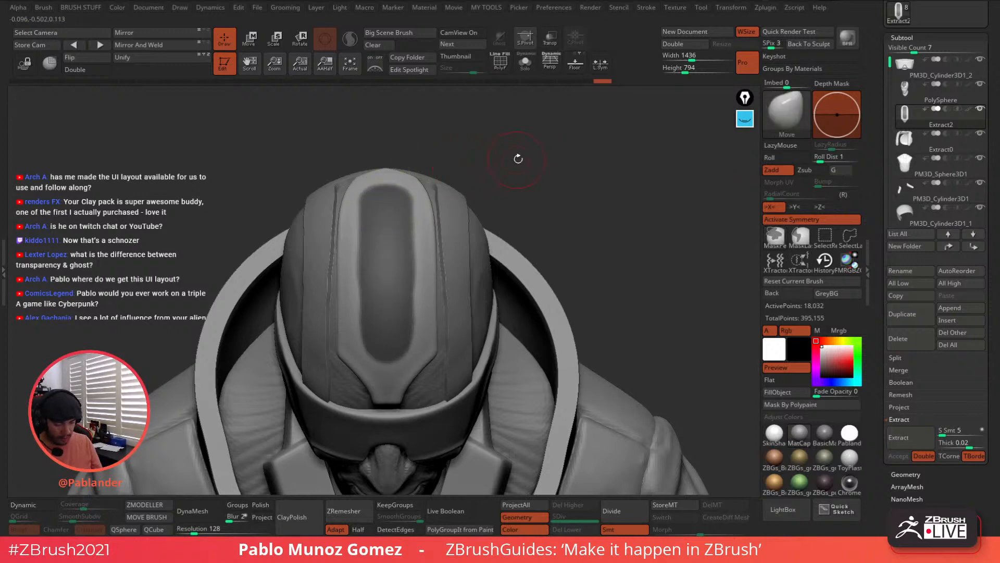
Invert the mask, taper the strip's rear end with MaskLasso, and invert it back onto the centre strip
left_click(524, 156, "ctrl")
key("space")
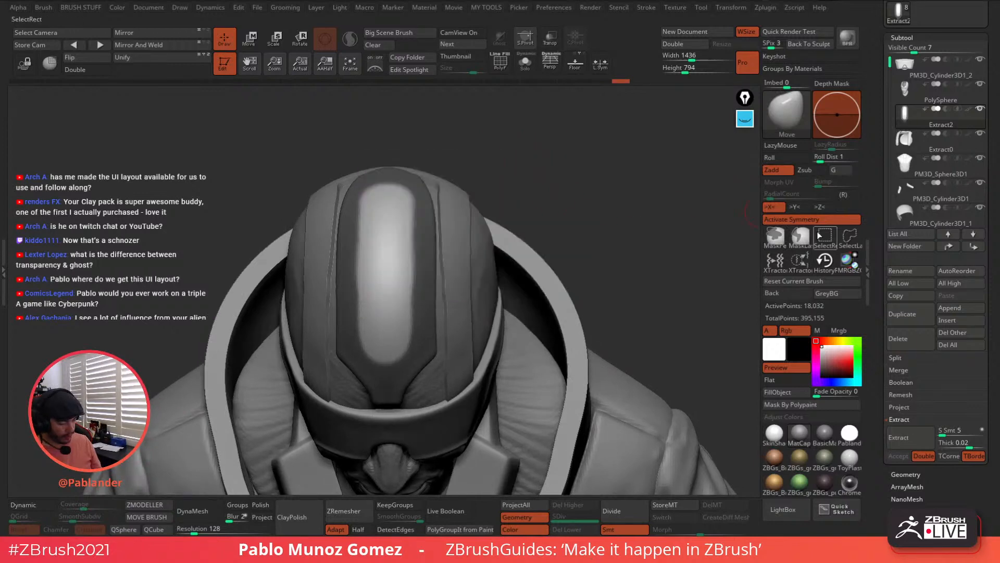
key("ctrl")
mouse_move(370, 192)
left_mouse_down("ctrl")
mouse_move(361, 282)
mouse_move(328, 318)
mouse_move(354, 138)
left_mouse_up("ctrl")
key("ctrl")
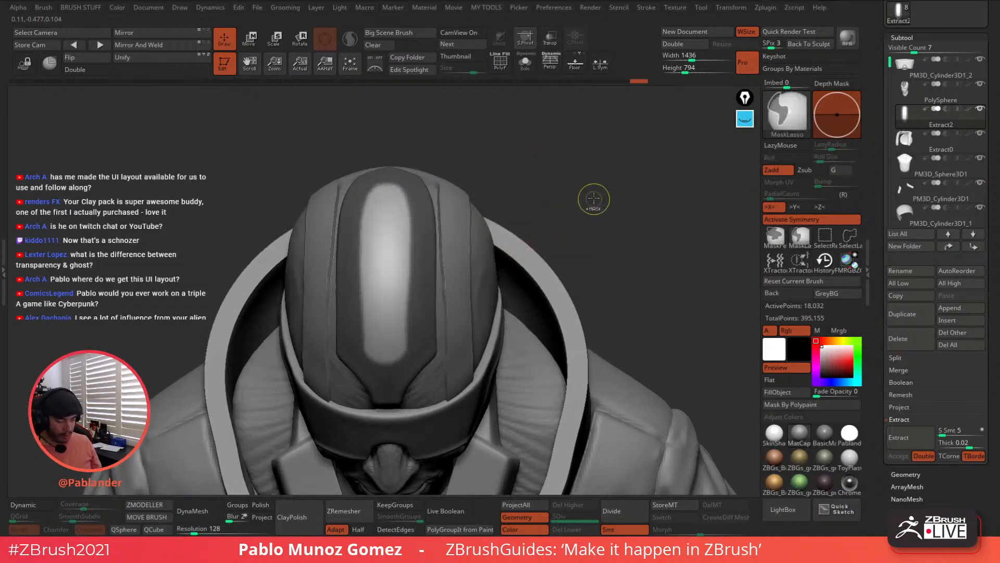
left_click(604, 233, "ctrl")
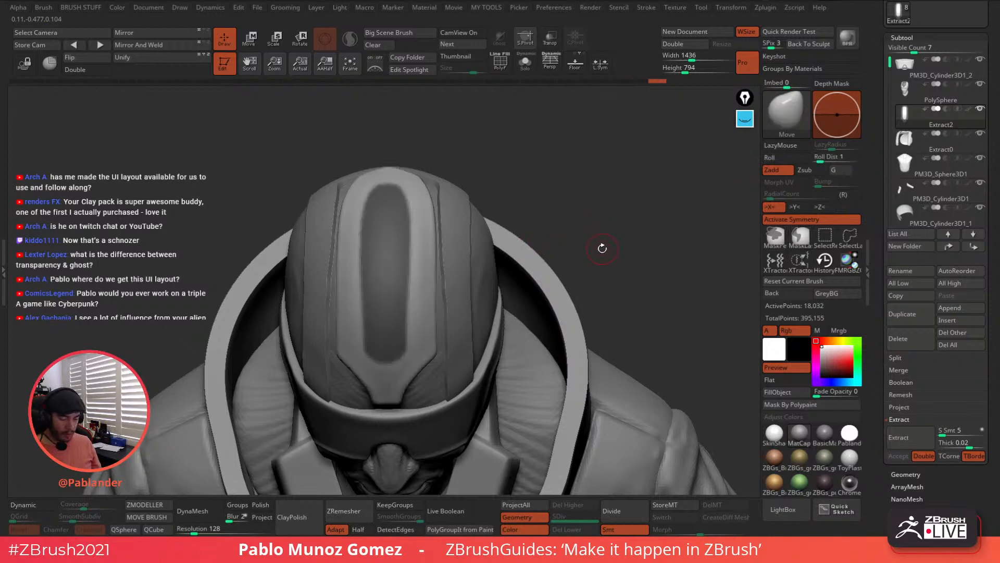
Turn the masked centre strip into its own polygroup, isolate it on the crown panel and enable double-sided display
left_click(500, 67)
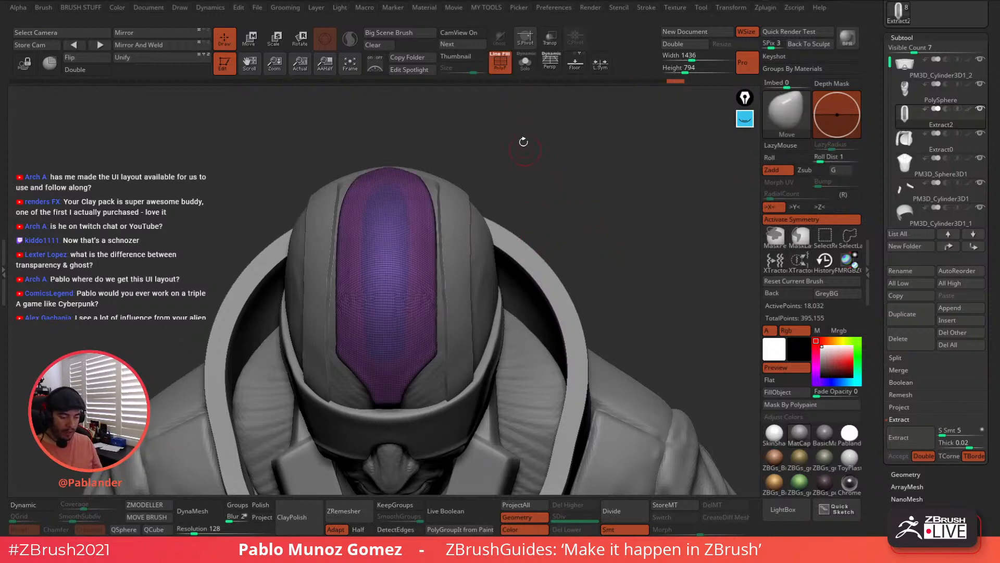
left_click(525, 61)
left_click_drag(559, 250, 500, 226)
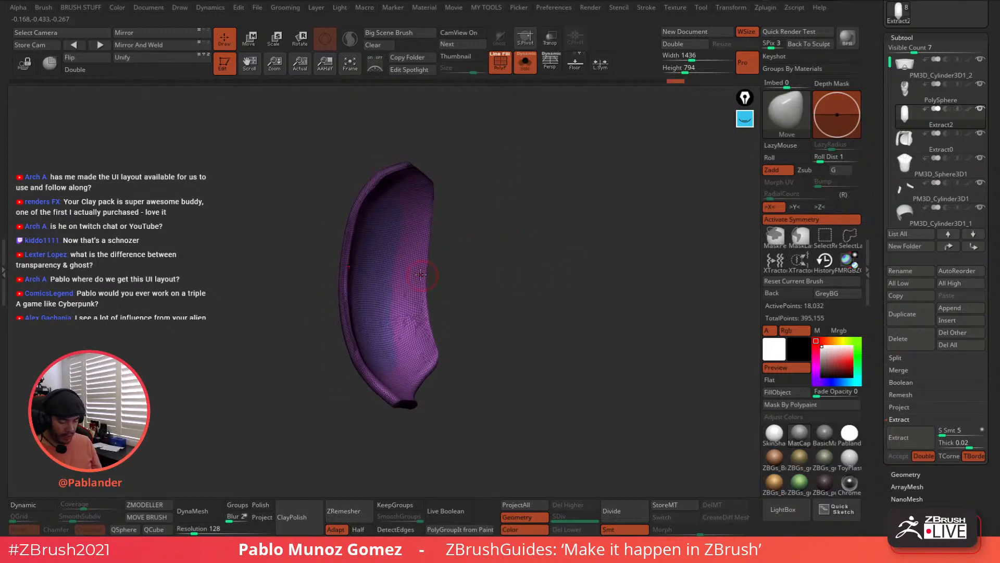
left_click(386, 244, "ctrl+shift")
key("ctrl+w")
left_click(87, 70)
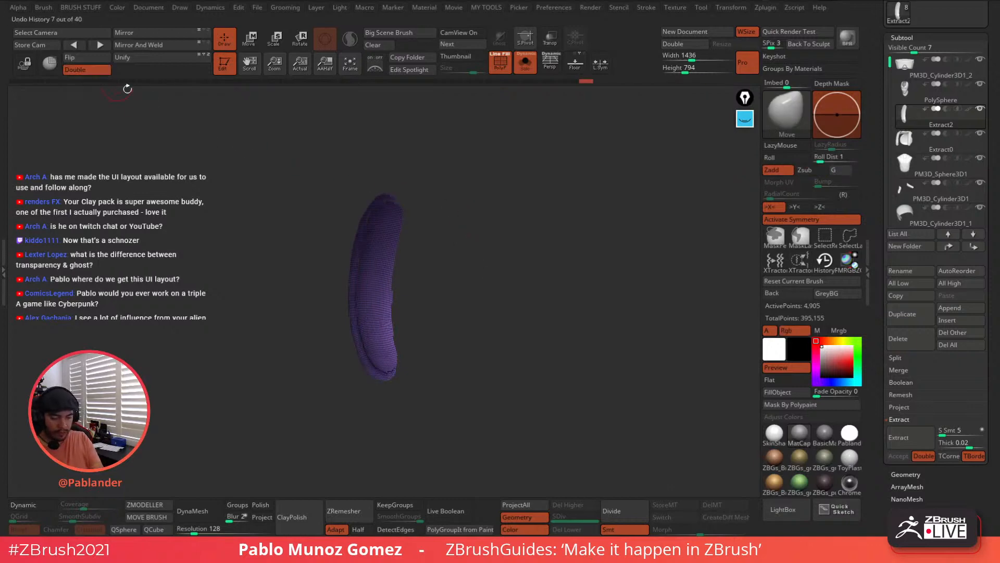
Try deleting the centre strip from the crown panel and rebuilding the remaining mesh with DynaMesh at resolution 576
left_click(824, 237)
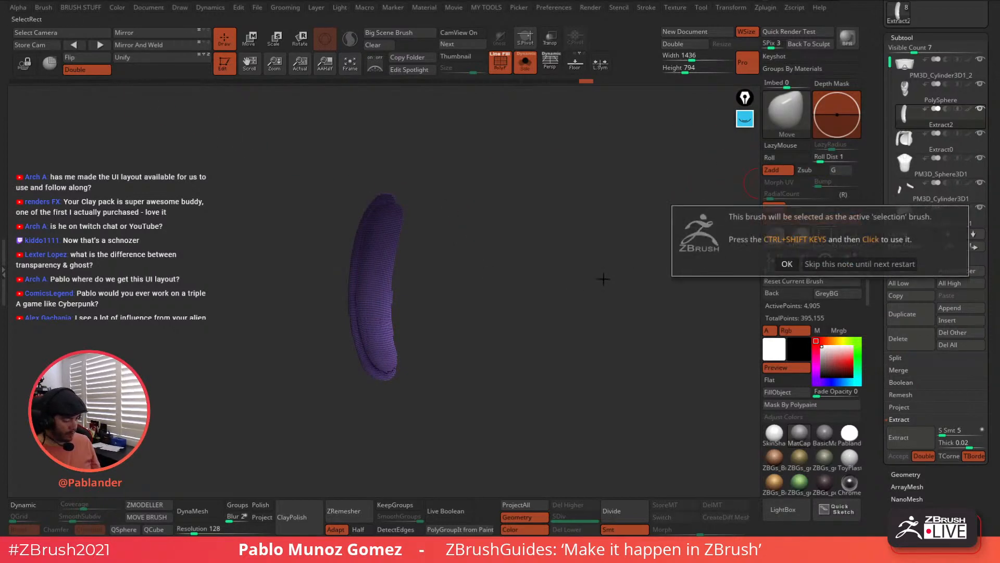
left_click(824, 265)
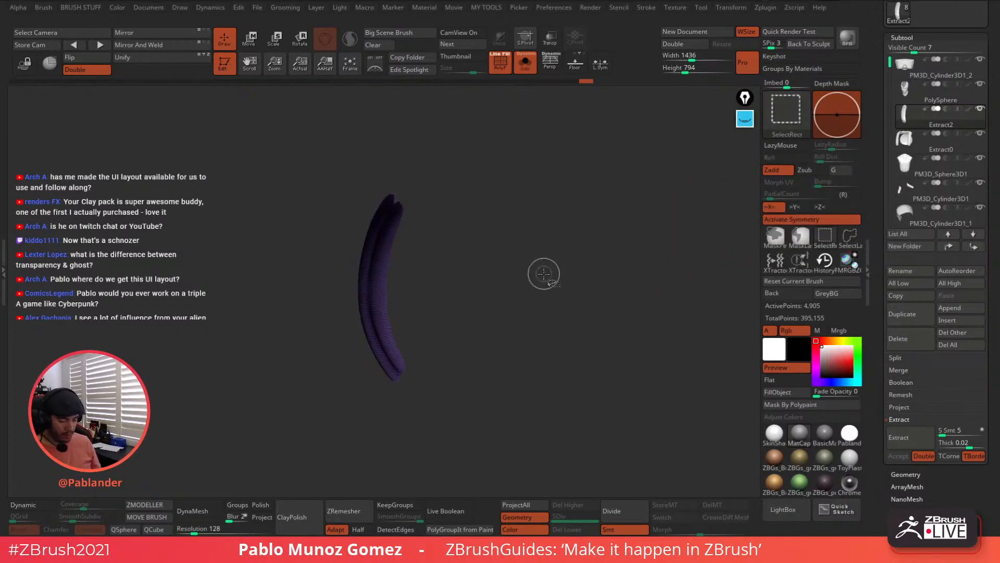
mouse_move(498, 225)
left_mouse_down()
mouse_move(573, 245)
mouse_move(375, 250)
mouse_move(386, 233)
mouse_move(532, 226)
left_mouse_up()
key("2")
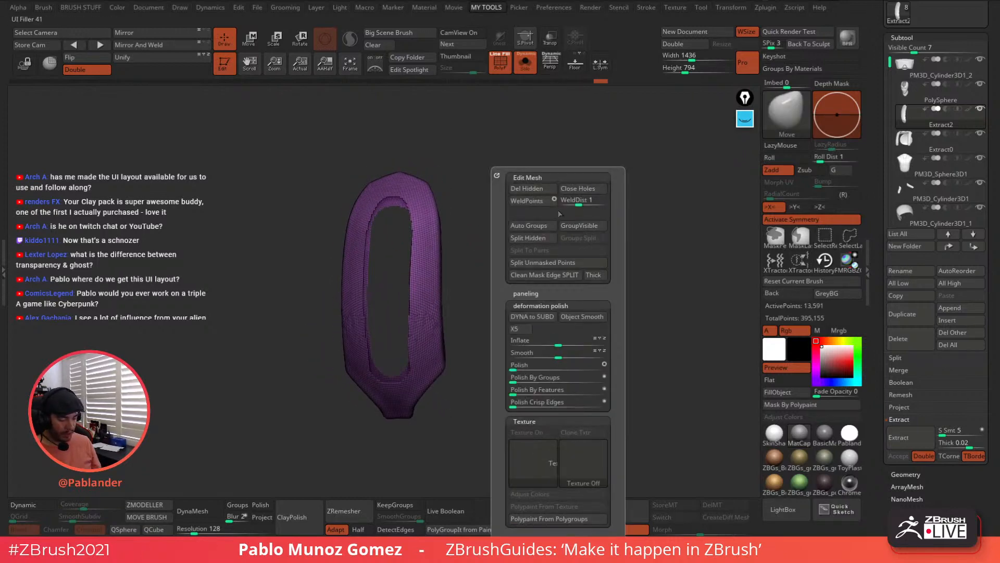
left_click(527, 189)
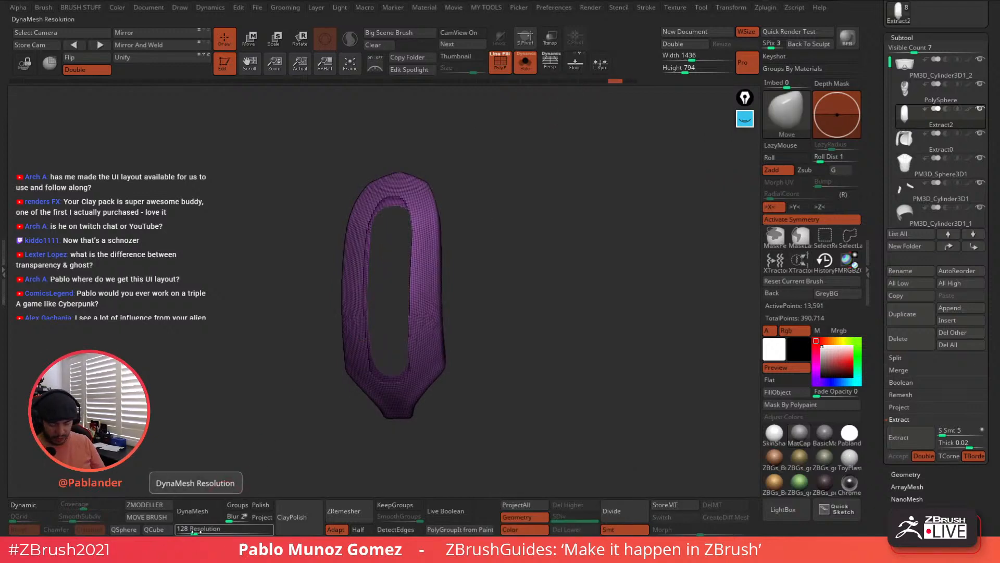
left_click_drag(195, 532, 211, 533)
left_click(198, 510)
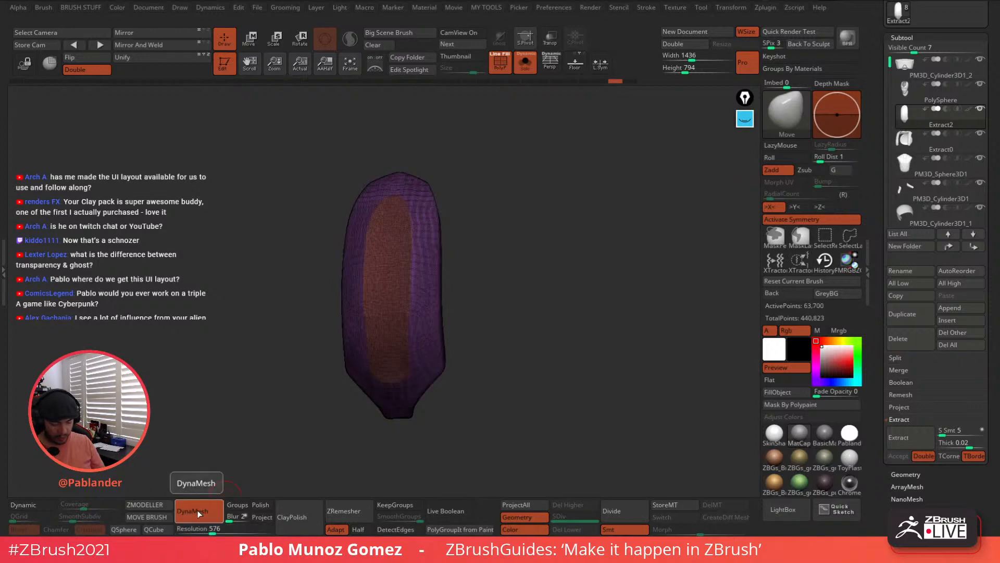
Undo back to the intact, unmasked crown panel, hide its wireframe and show the full bust again
key("ctrl+z")
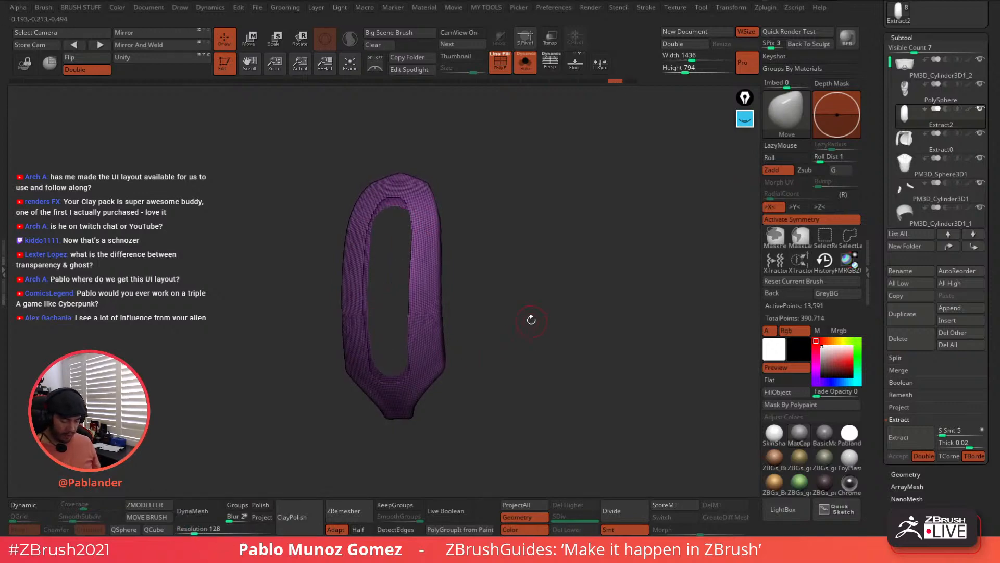
key("ctrl+z")
key("ctrl+z")
key("ctrl+z")
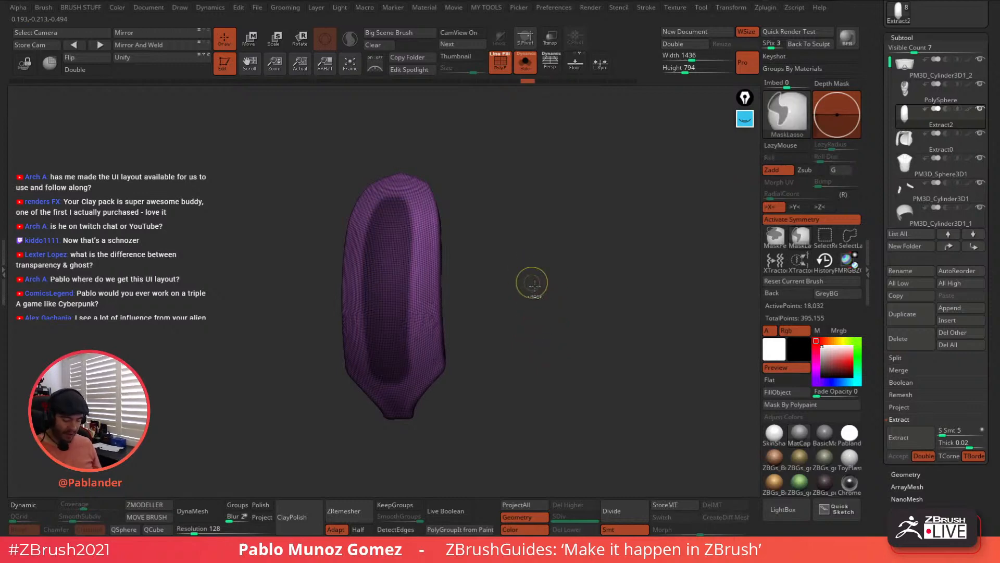
key("ctrl+shift+z")
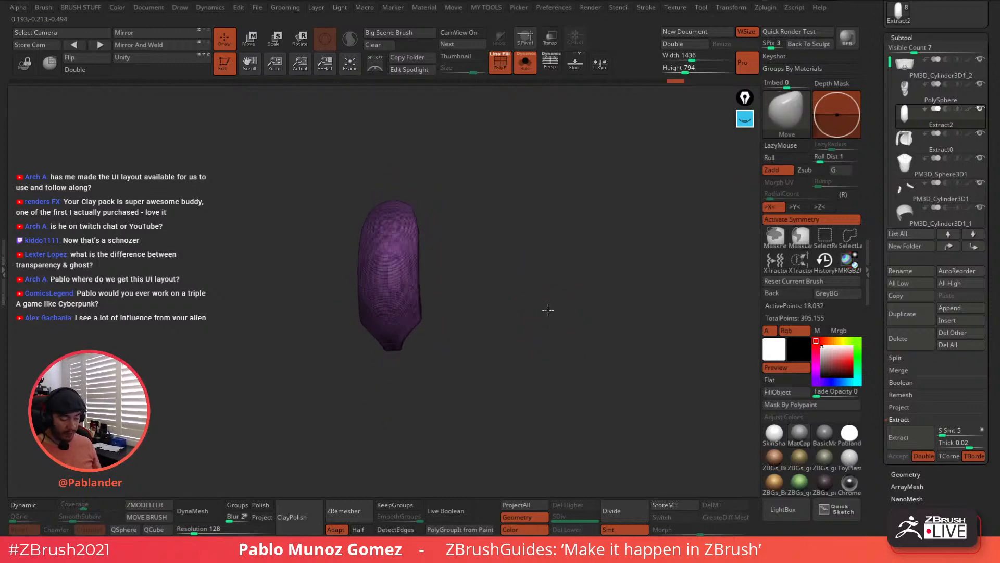
left_click(500, 61)
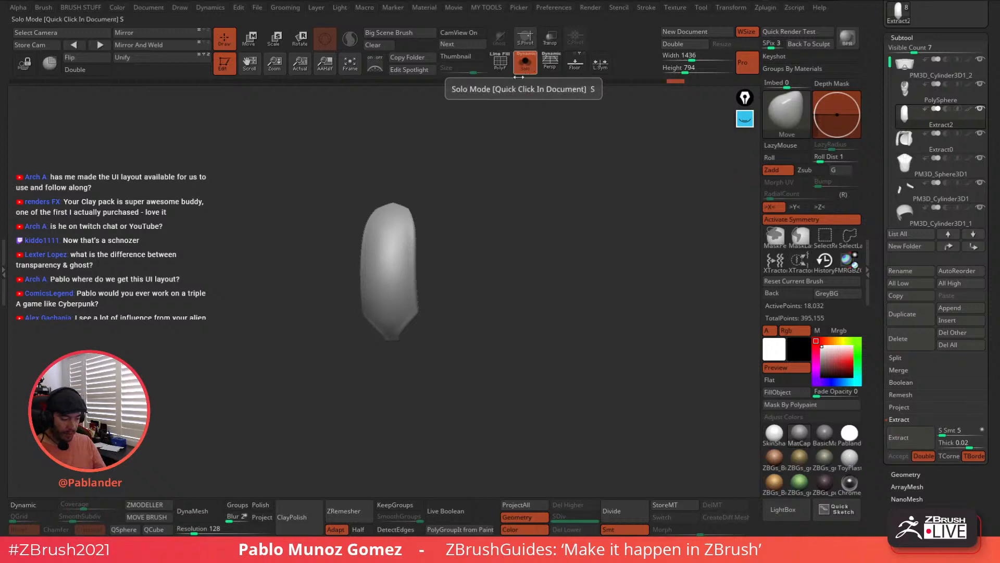
left_click(519, 71)
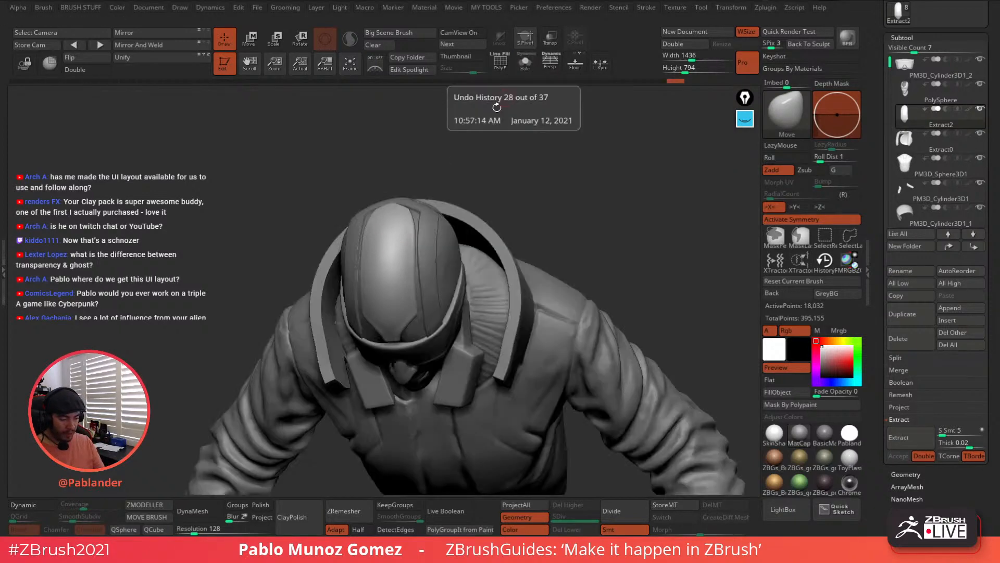
Fill the crown panel with light red and return the active colour to white
right_click_drag(540, 295, 502, 323, "ctrl")
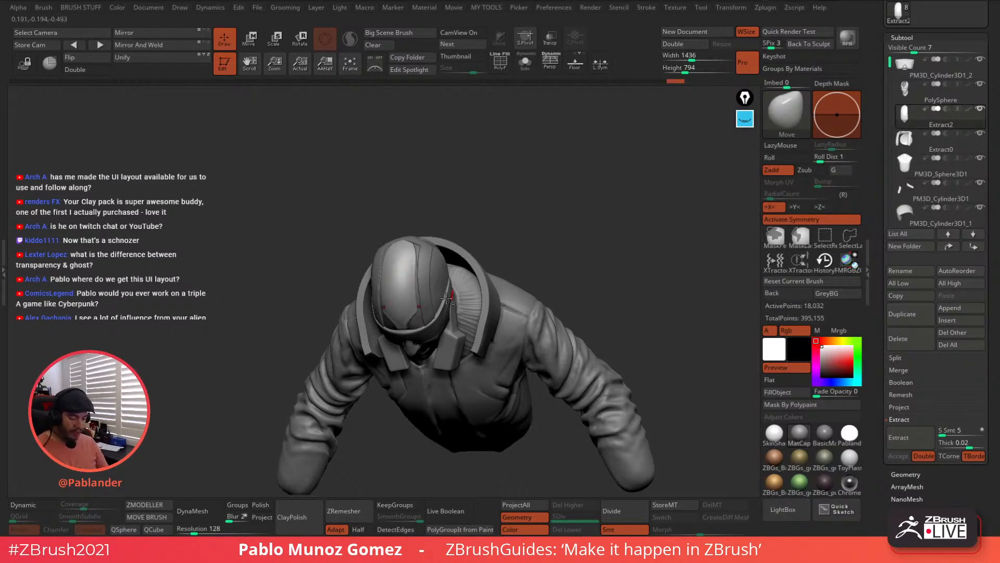
left_click_drag(702, 354, 696, 311, "alt")
left_click(838, 350)
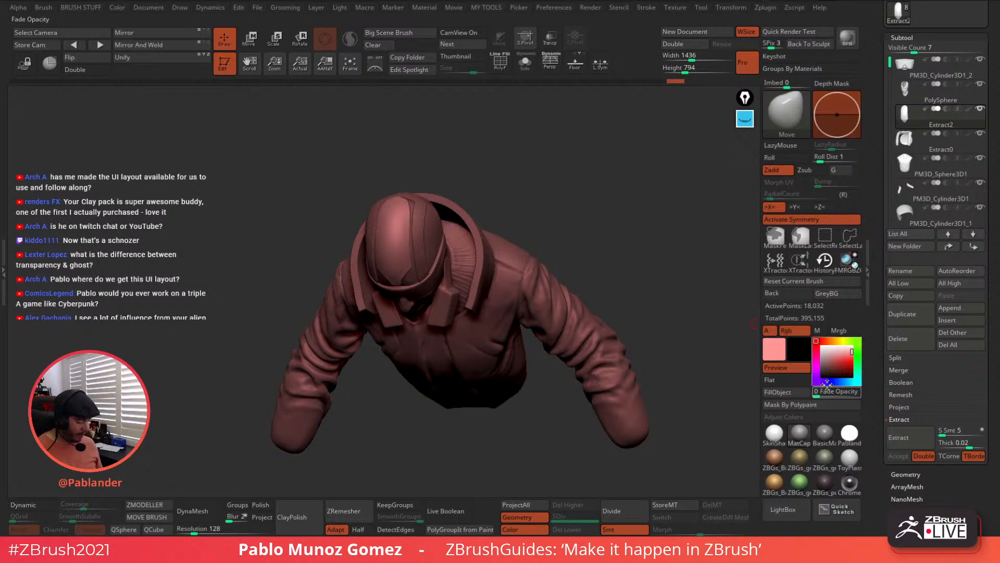
left_click(790, 393)
left_click_drag(837, 363, 820, 345)
mouse_move(688, 376)
left_mouse_down()
mouse_move(672, 333)
mouse_move(594, 234)
mouse_move(617, 274)
left_mouse_up()
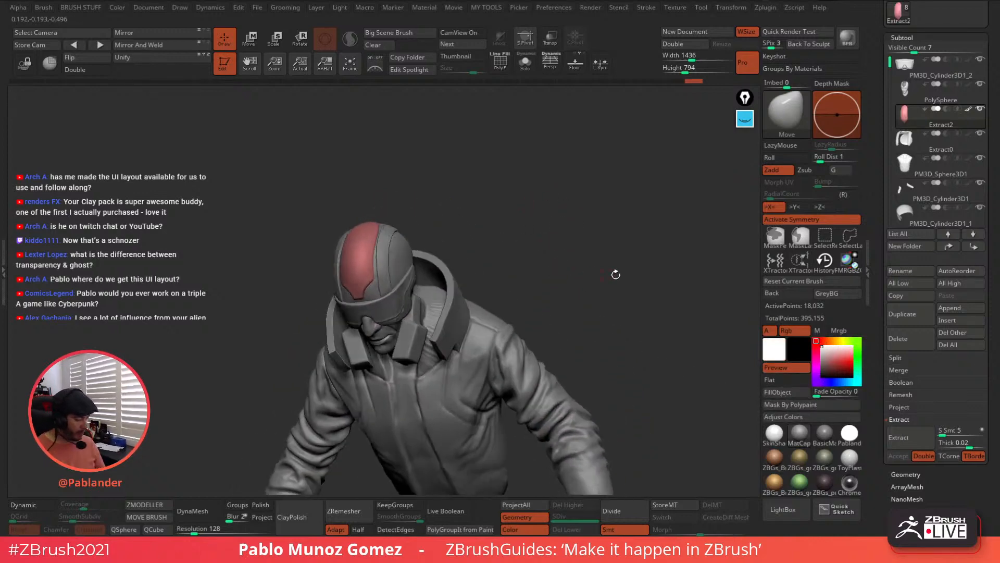
Create a subtool folder named "boolean" containing the crown panel
left_click(914, 246)
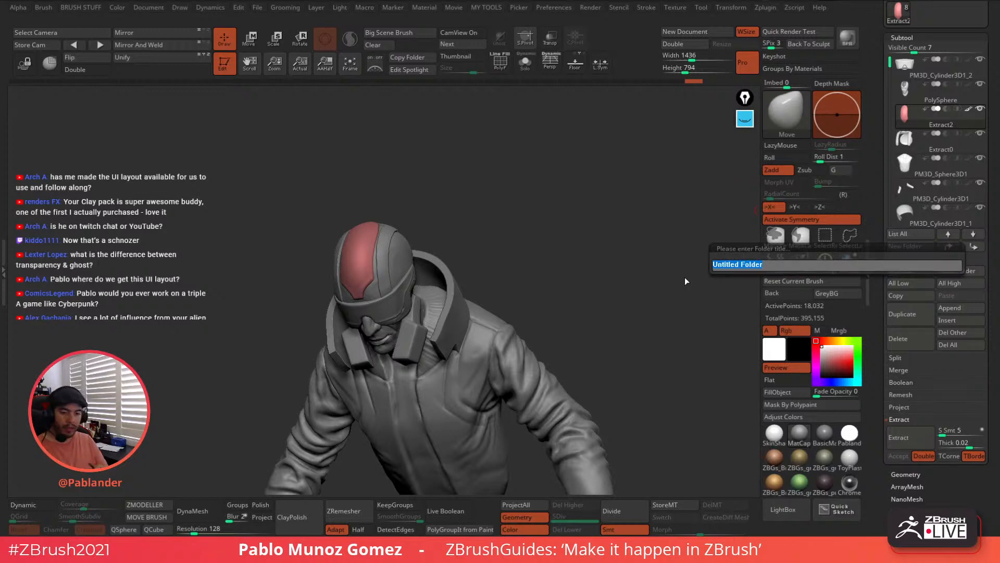
type("bo")
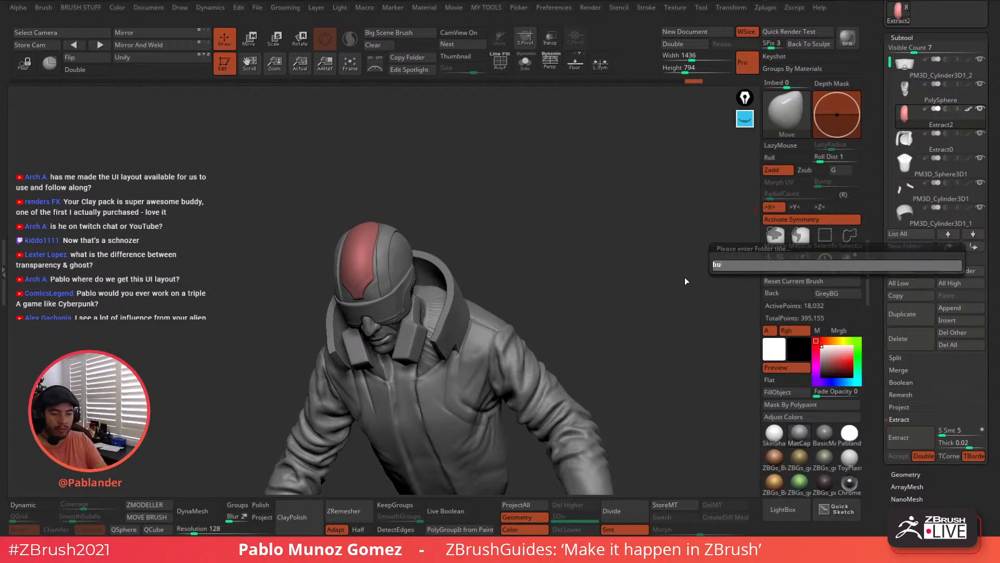
type("olean")
key("Return")
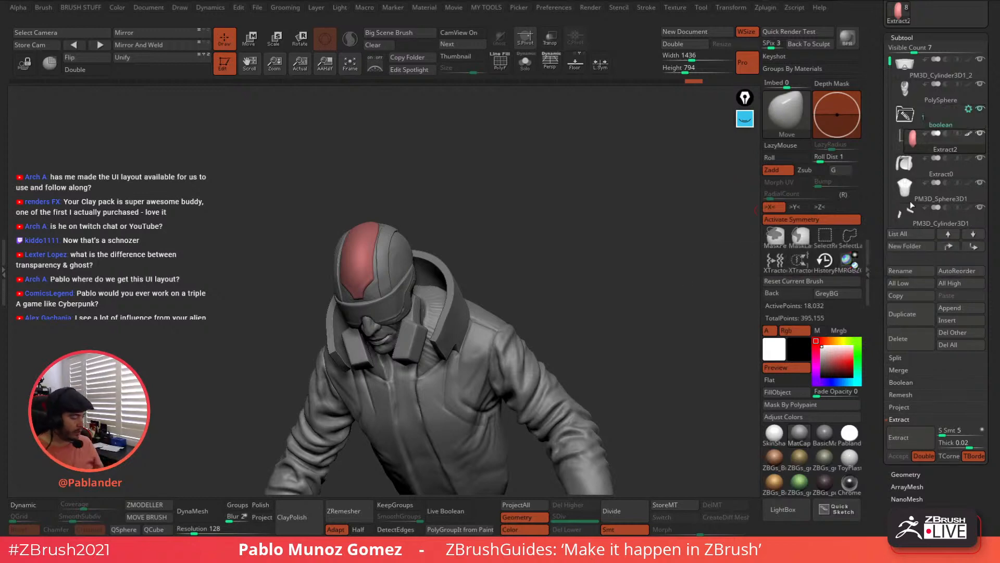
Append a Cylinder3D and place it in the boolean folder directly below the crown panel
left_click(968, 308)
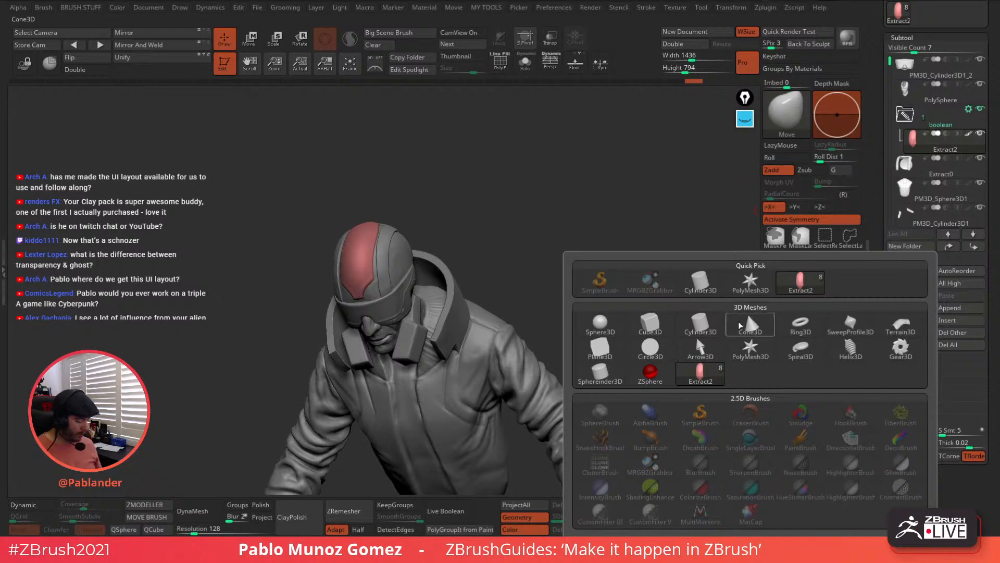
mouse_move(706, 326)
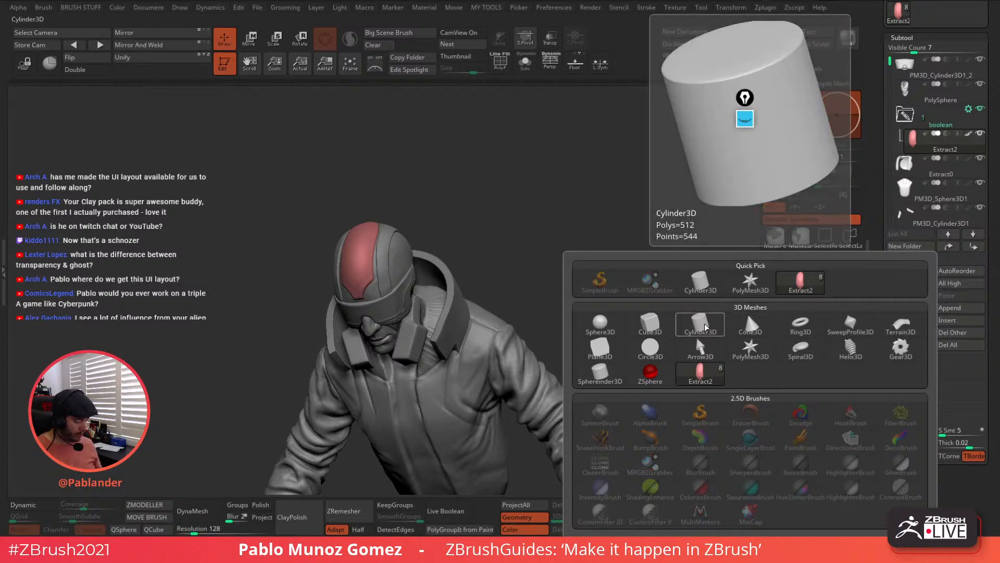
left_click(706, 326)
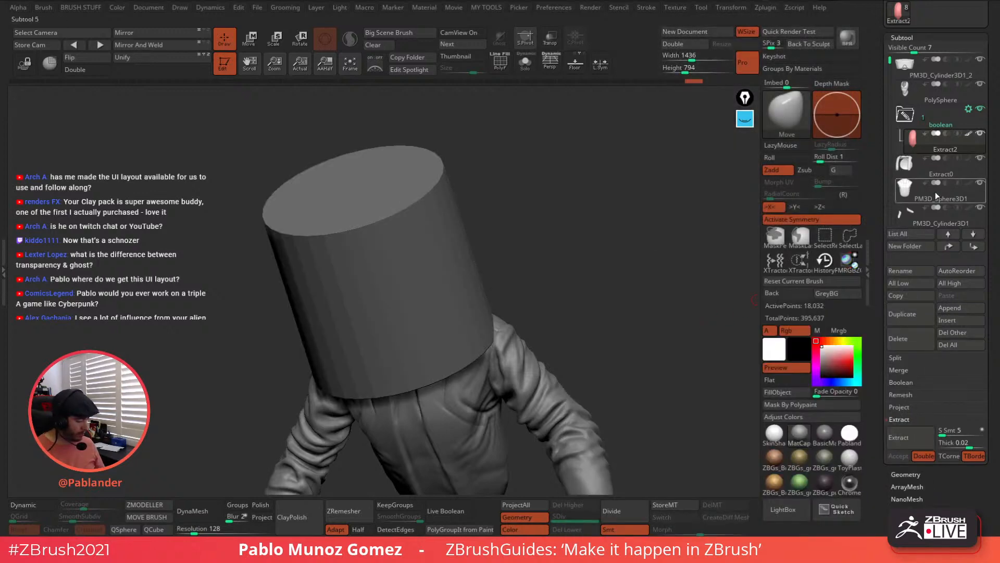
left_click(939, 102)
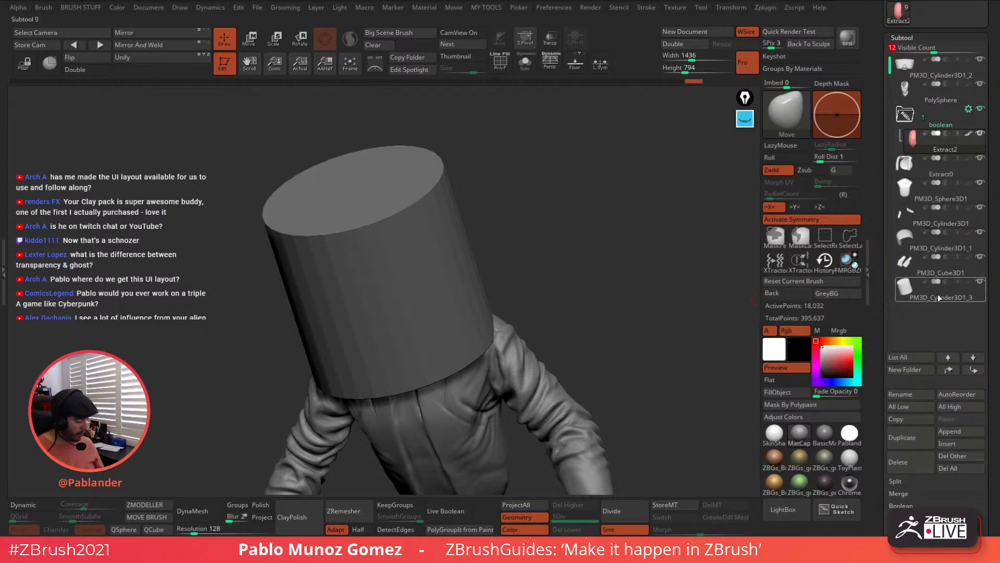
left_click_drag(940, 297, 938, 154)
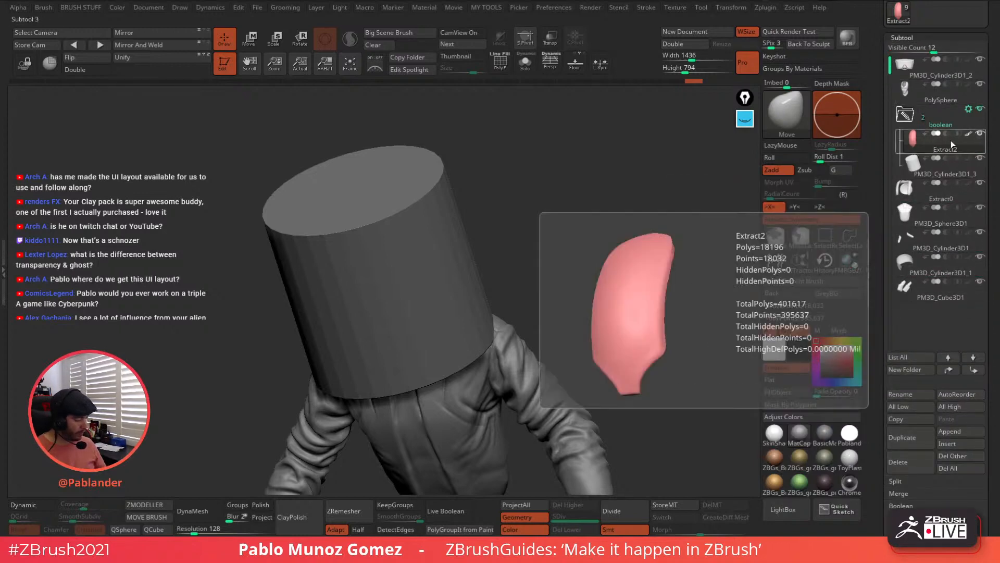
Fill the crown panel with bright green and the new cylinder with blue, then return the active colour to white
left_click(795, 392)
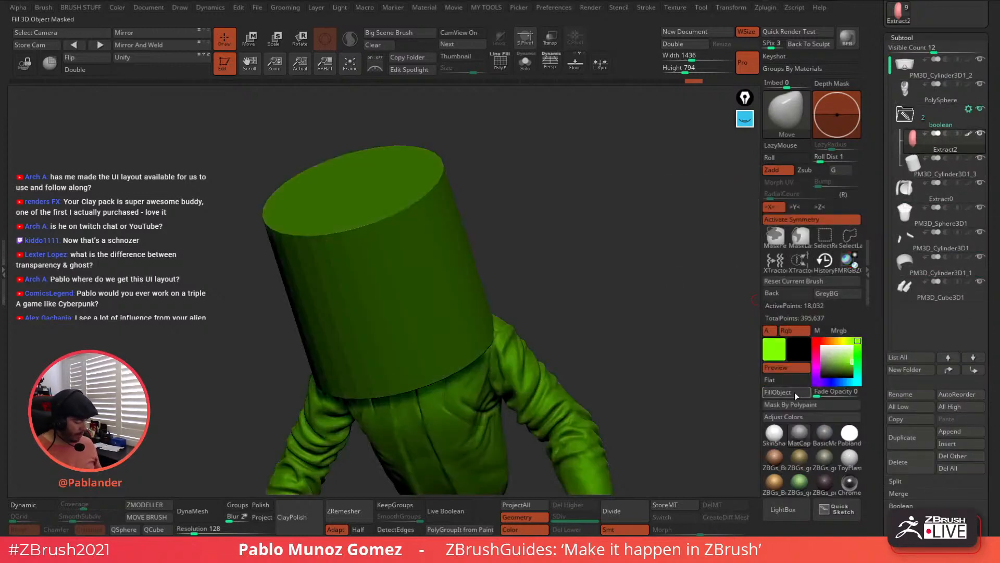
left_click(826, 346)
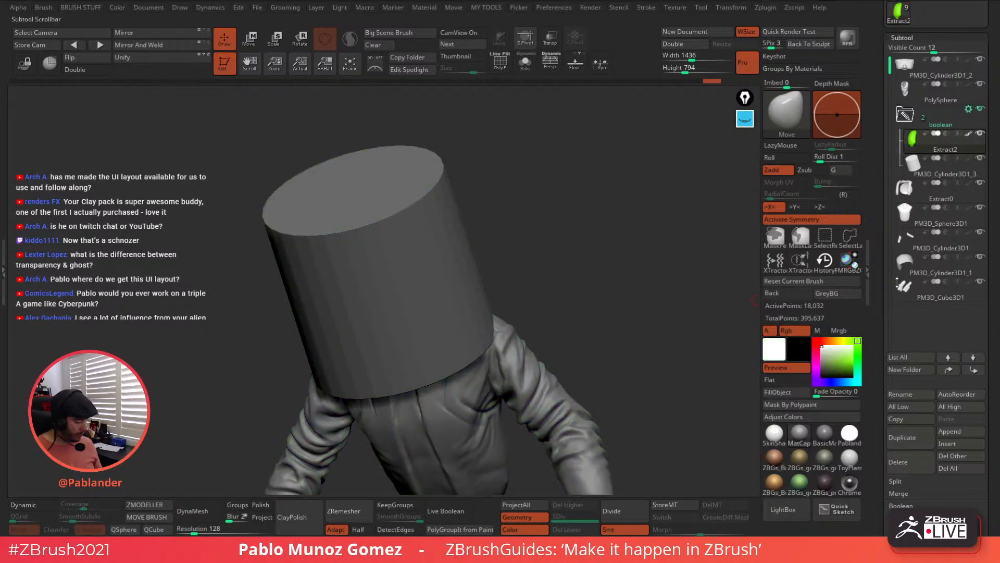
left_click(937, 173)
left_click(843, 382)
left_click(852, 361)
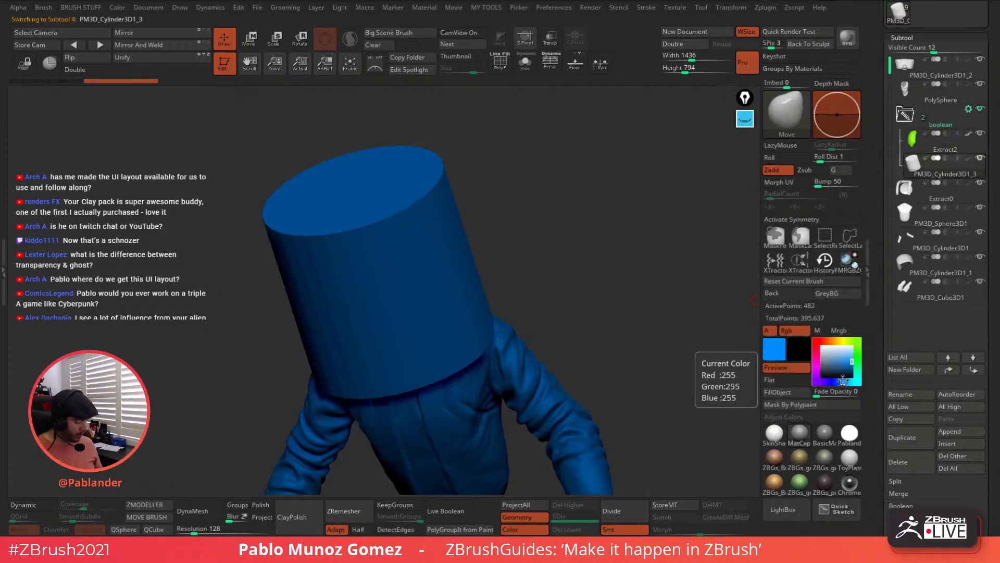
left_click(791, 393)
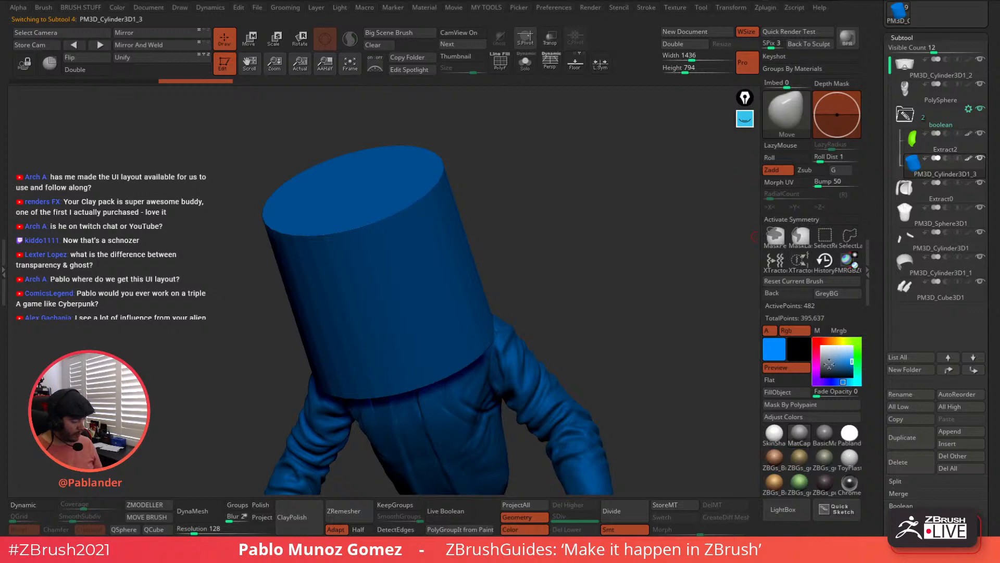
left_click(822, 346)
Scale the cylinder down, tilt it to the slope of the crown and move it onto the crown panel
key("w")
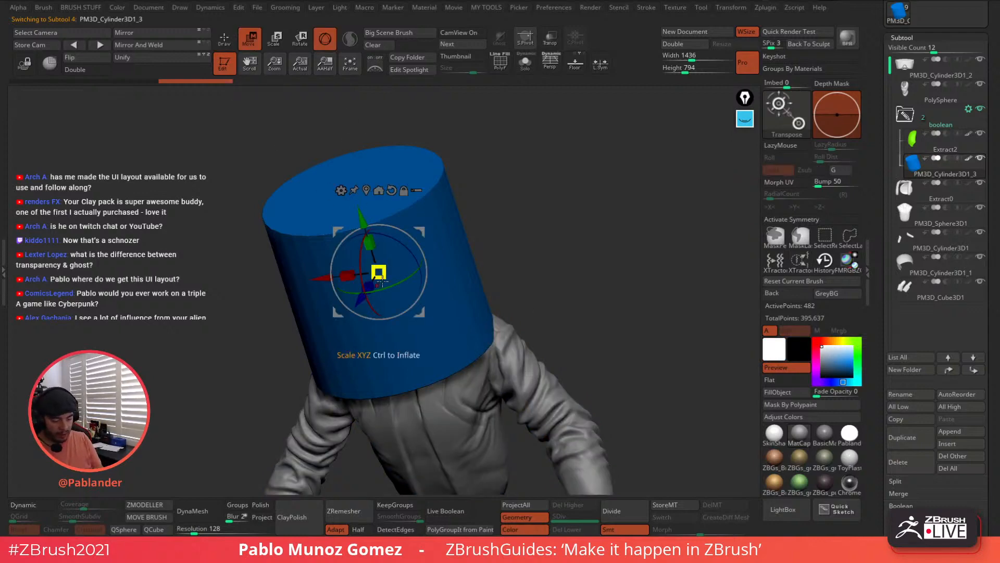
left_click_drag(379, 271, 588, 229)
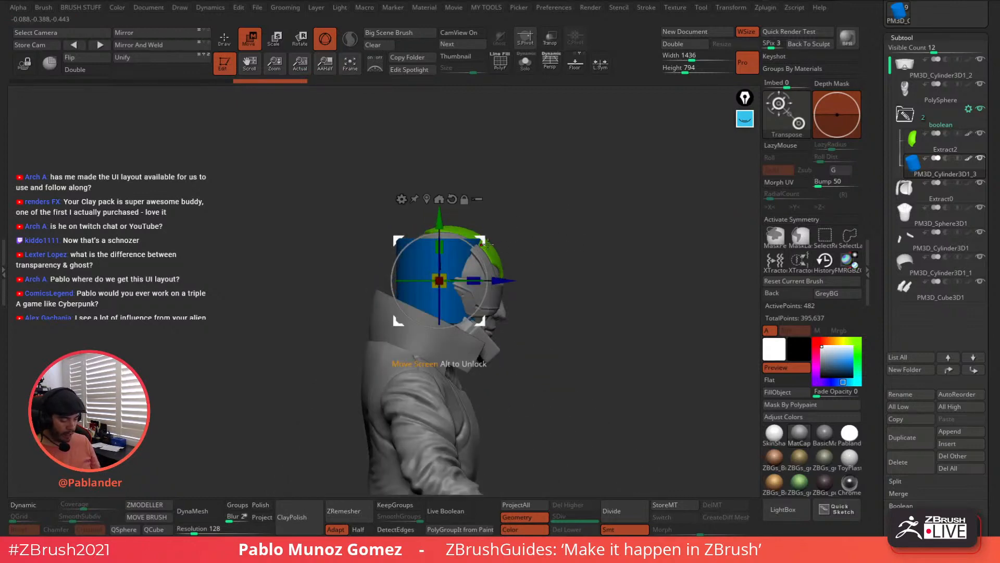
left_click_drag(482, 259, 477, 238)
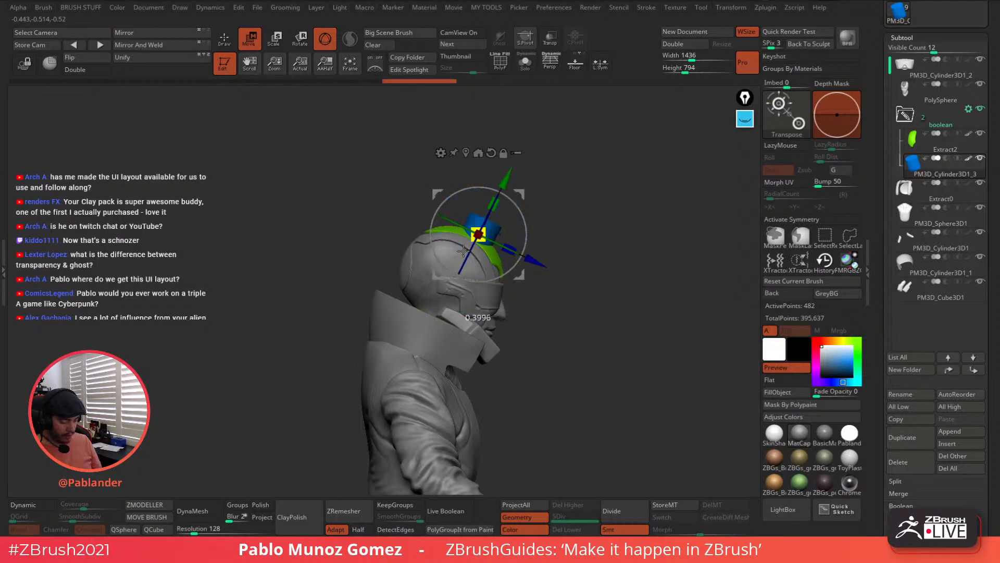
left_click_drag(568, 198, 479, 238)
Fine-tune the cylinder's position and rotation so it sticks straight out of the crown panel's front, just above the visor
right_click_drag(512, 270, 501, 213)
left_click_drag(461, 296, 461, 330)
left_click_drag(461, 288, 463, 267)
right_click_drag(467, 266, 529, 243)
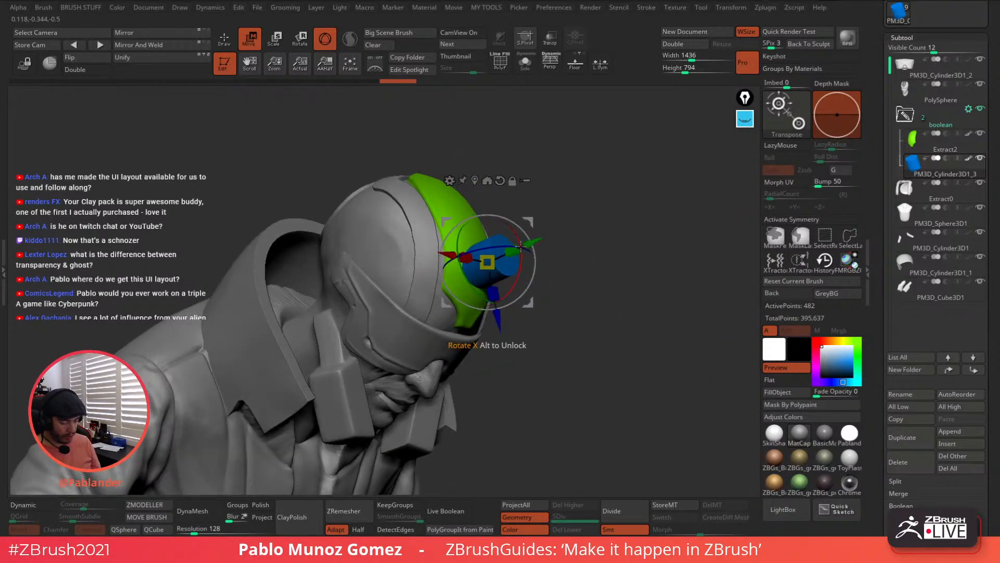
left_click_drag(532, 241, 521, 246)
right_click_drag(520, 245, 428, 160)
right_click_drag(428, 160, 407, 184, "alt")
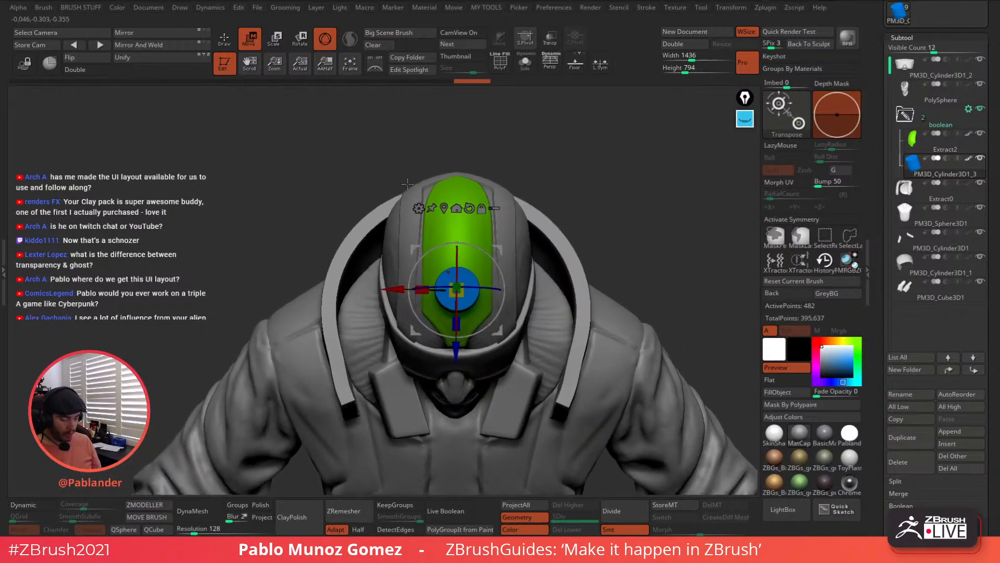
Activate X symmetry on the cylinder and mask its half nearest the visor
left_click(224, 39)
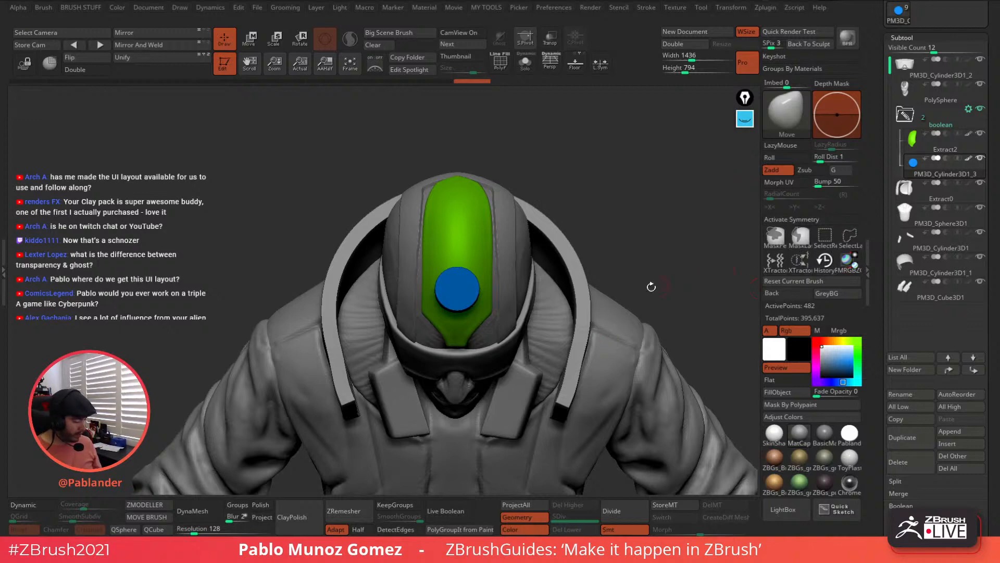
right_click_drag(651, 286, 604, 261)
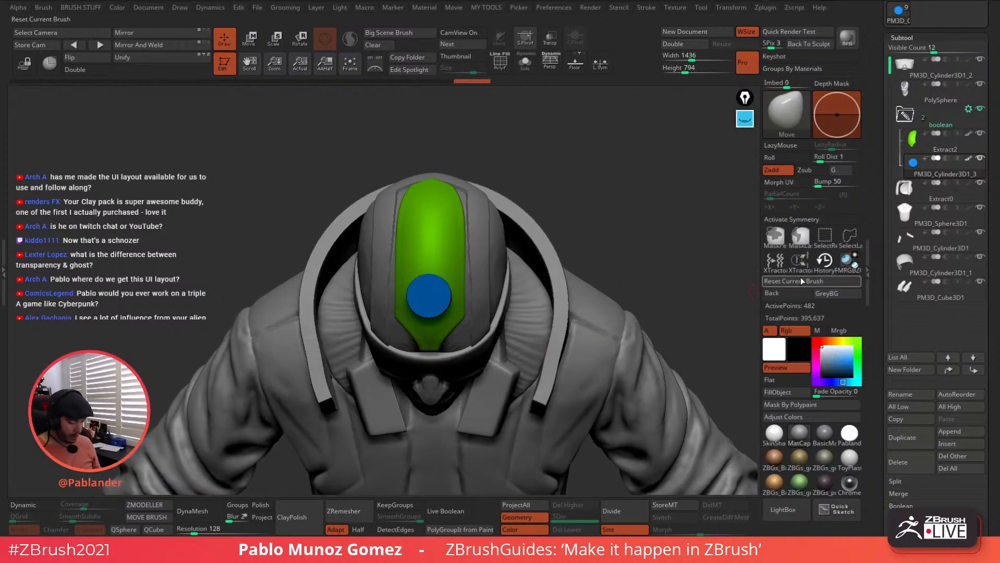
left_click(821, 220)
key("ctrl")
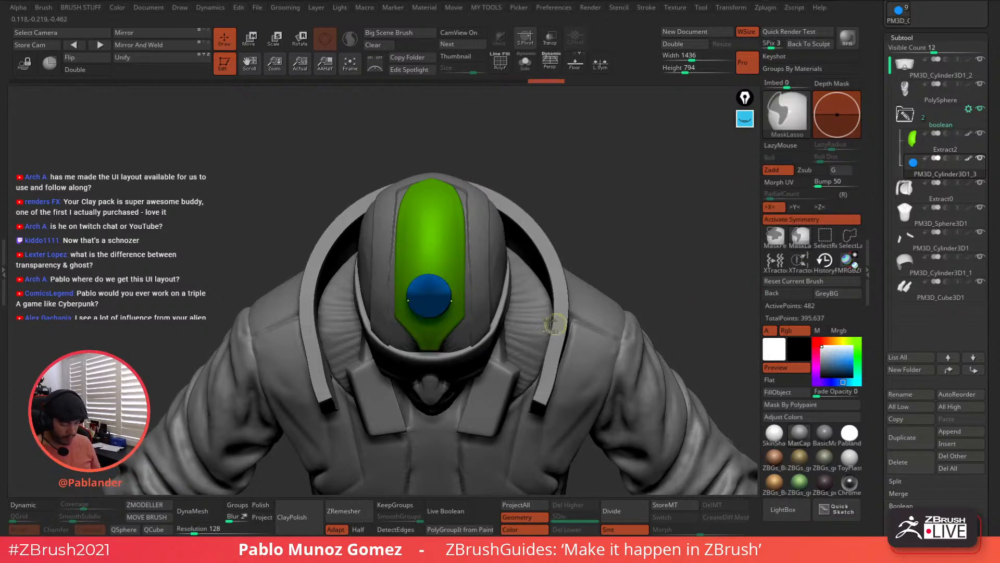
Stretch the cylinder's unmasked half rearwards along the crown panel into a long rounded slot shape, and check it in isolation
left_click(254, 45)
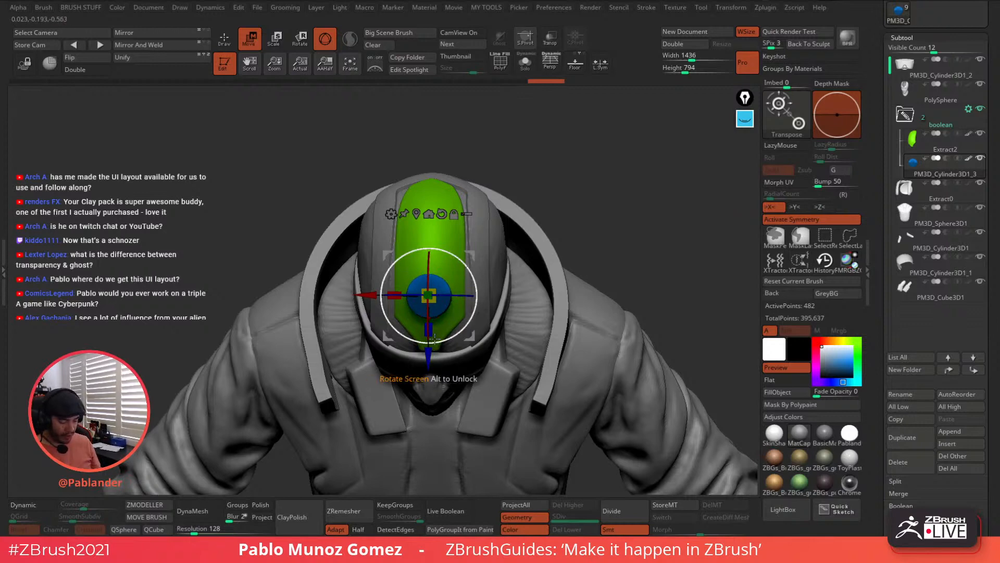
left_click_drag(427, 357, 428, 271)
left_click(525, 65)
left_click_drag(548, 125, 451, 156)
left_click(525, 67)
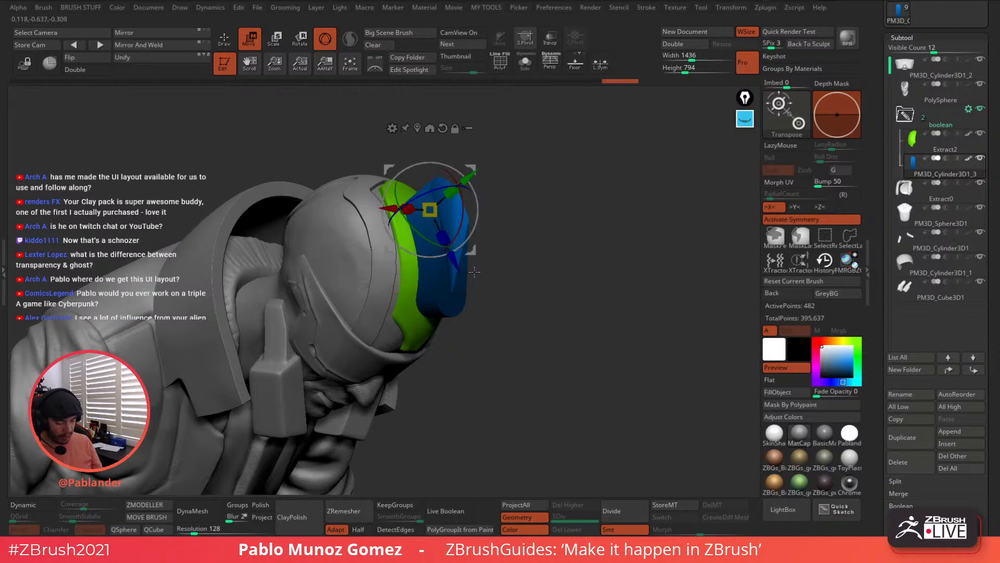
Shift the cylinder's unmasked rear half closer into the crown panel so the slot shape follows the head's curve
left_click_drag(527, 228, 544, 226)
left_click_drag(558, 223, 576, 223)
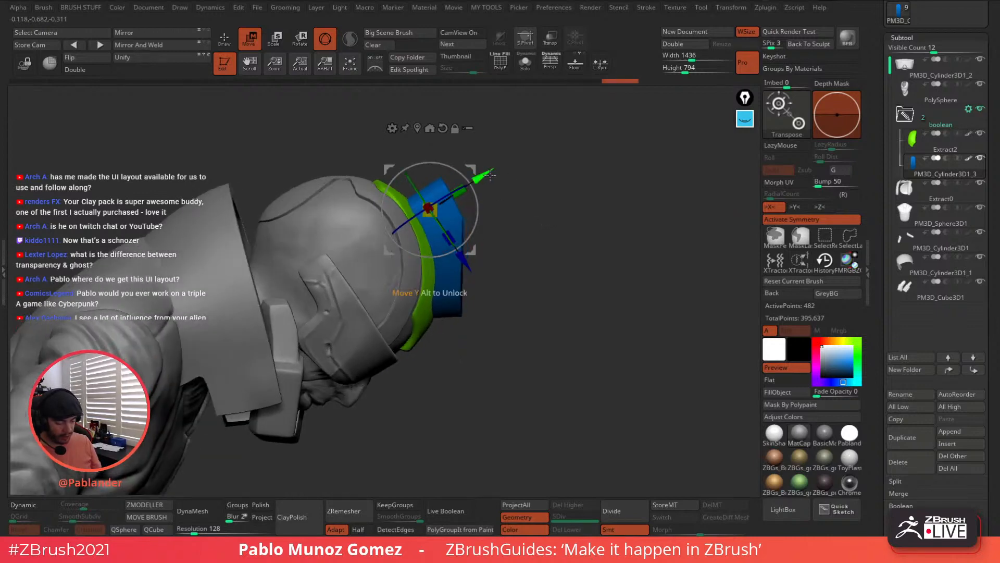
left_click_drag(484, 176, 473, 183)
left_click_drag(454, 268, 448, 259)
left_click_drag(533, 179, 507, 193, "shift")
left_click_drag(379, 208, 380, 206)
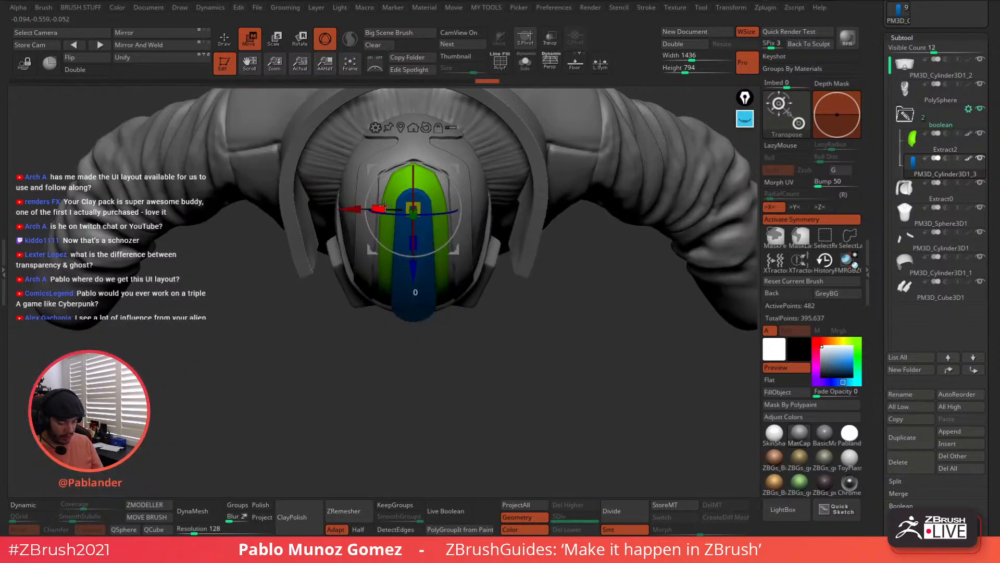
Adjust the slot cylinder's width from the front and check its shape in isolation and against the crown panel
left_click_drag(531, 224, 538, 175)
left_click(542, 171, "ctrl")
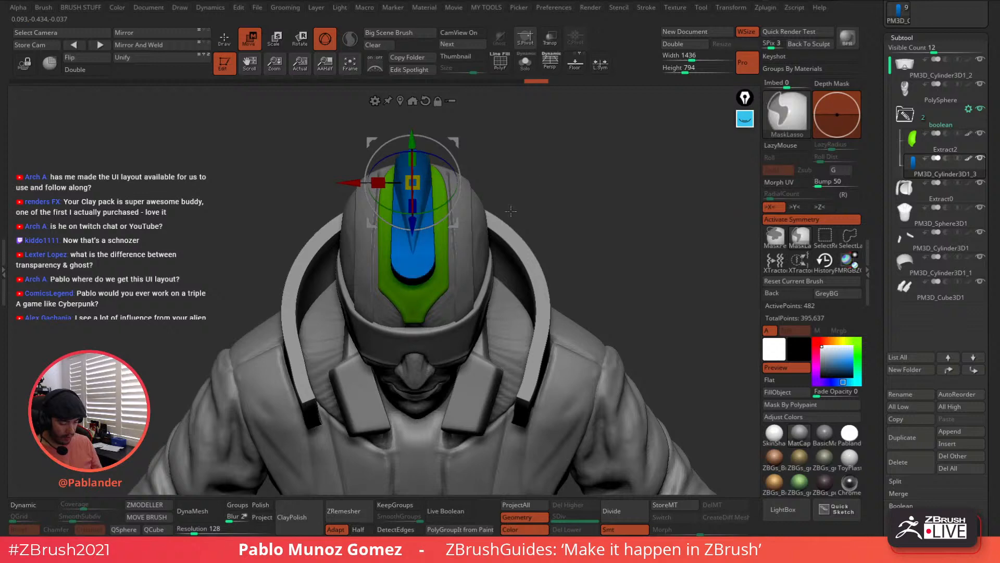
left_click_drag(448, 182, 446, 182)
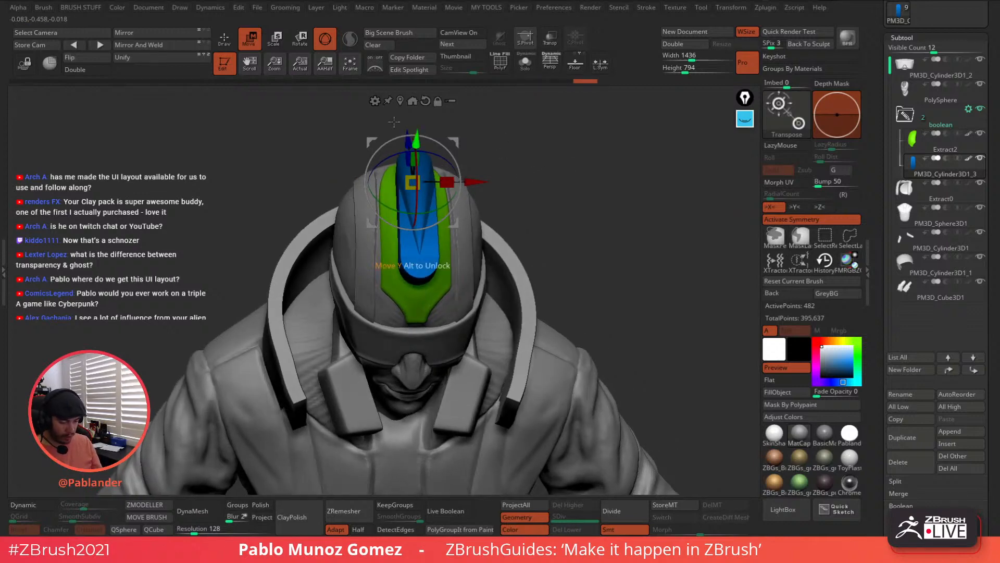
left_click(230, 44)
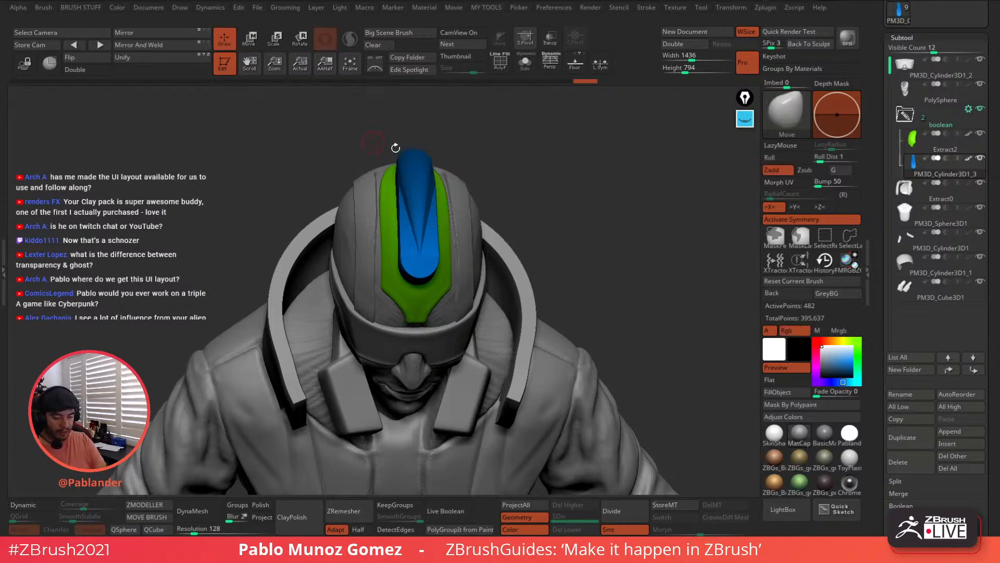
left_click(525, 62)
left_click_drag(529, 189, 493, 223)
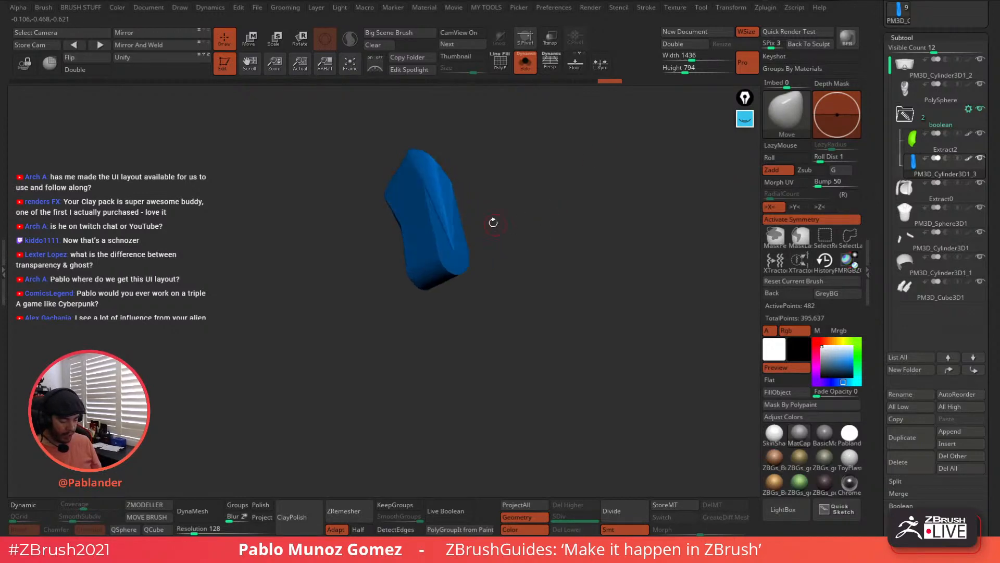
left_click(525, 63)
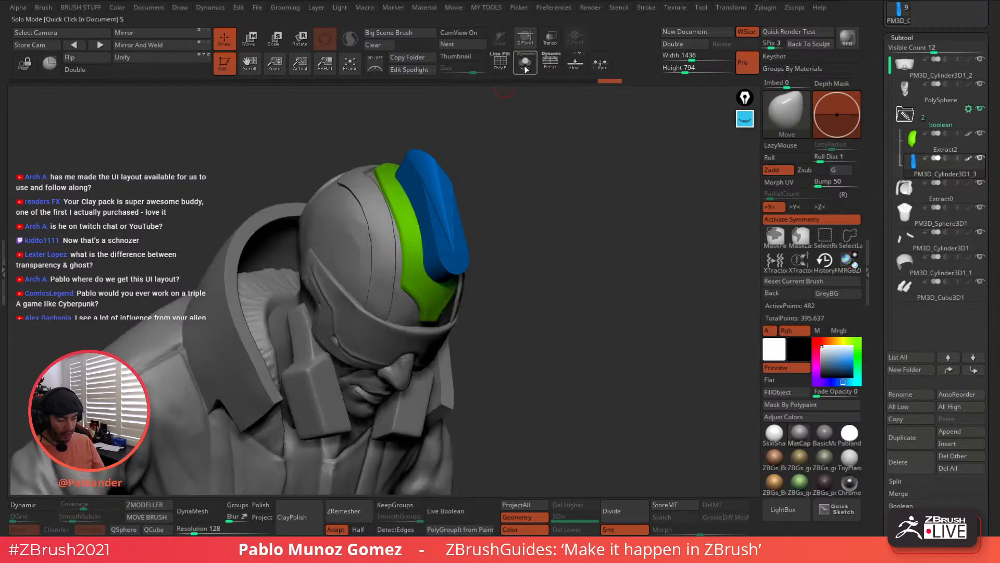
mouse_move(548, 236)
left_mouse_down()
mouse_move(556, 233)
mouse_move(549, 243)
left_mouse_up()
Hide every subtool outside the boolean folder and check how the cylinder passes through the crown panel
left_click(945, 166)
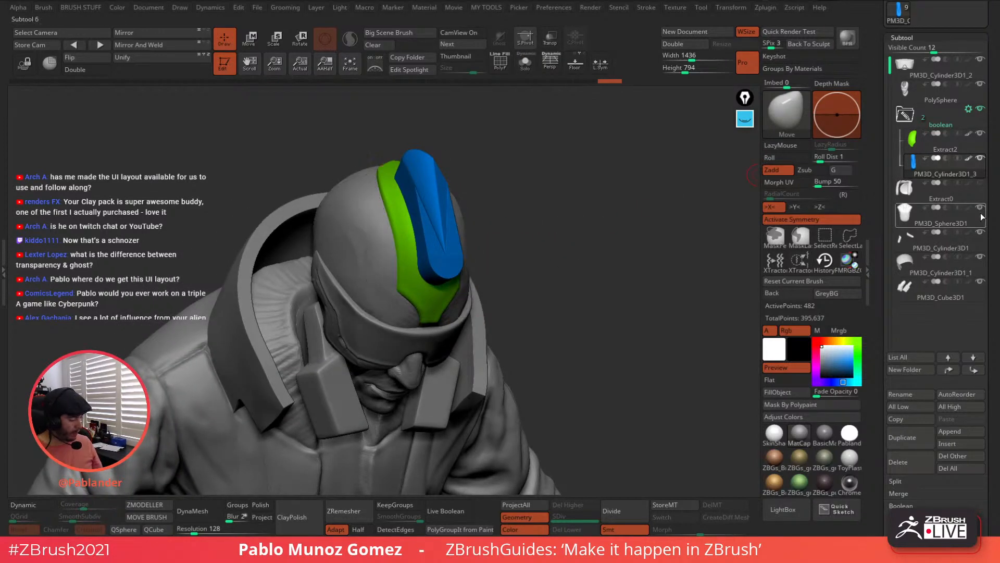
left_click(982, 119)
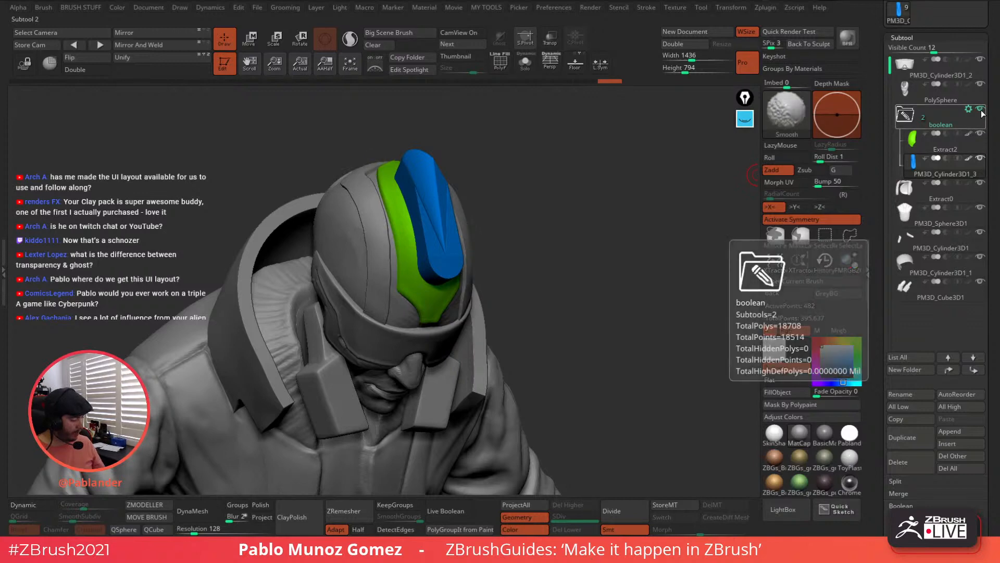
left_click(980, 110)
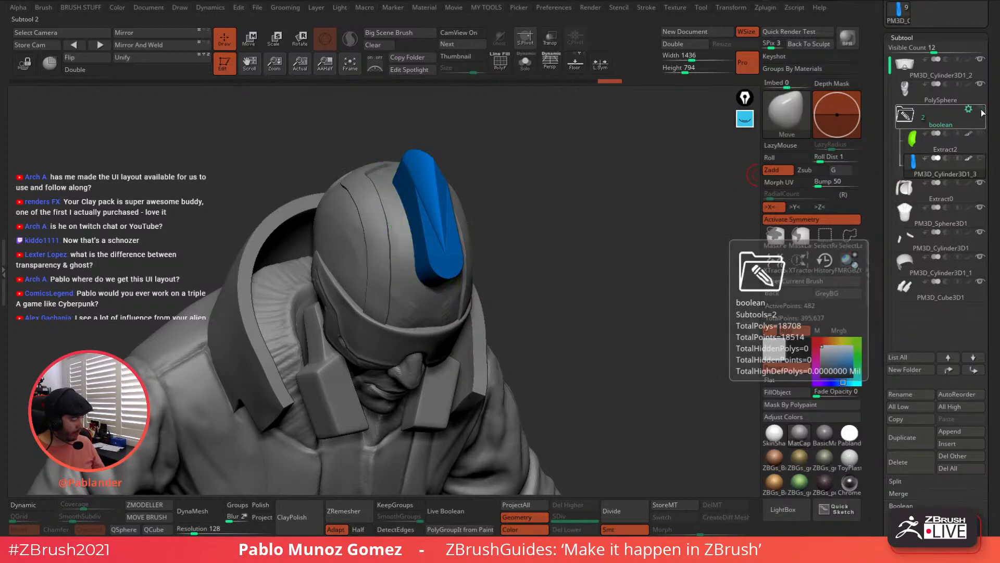
left_click(981, 110)
left_click(981, 110)
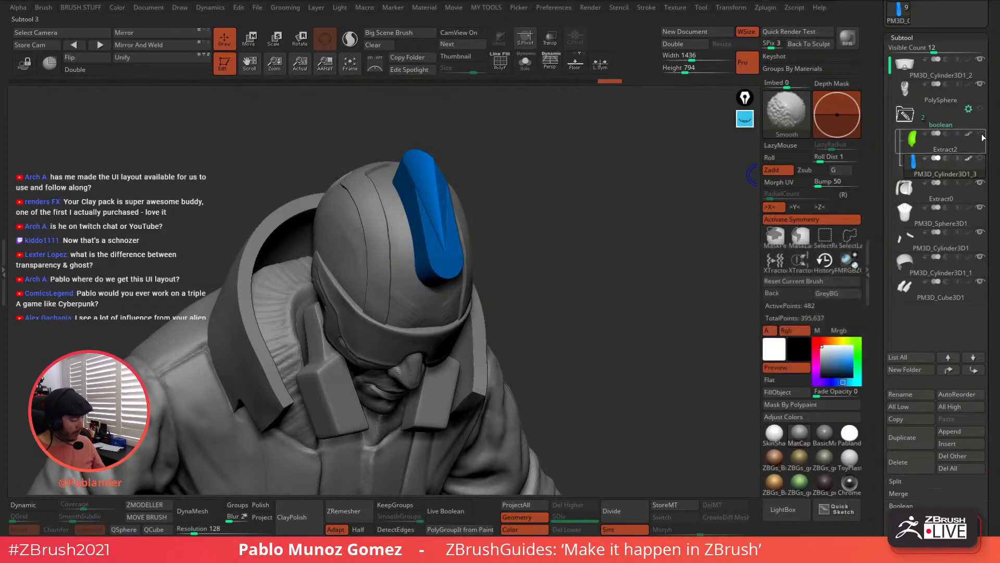
left_click(981, 134, "shift")
left_click(981, 134, "shift")
left_click(981, 134)
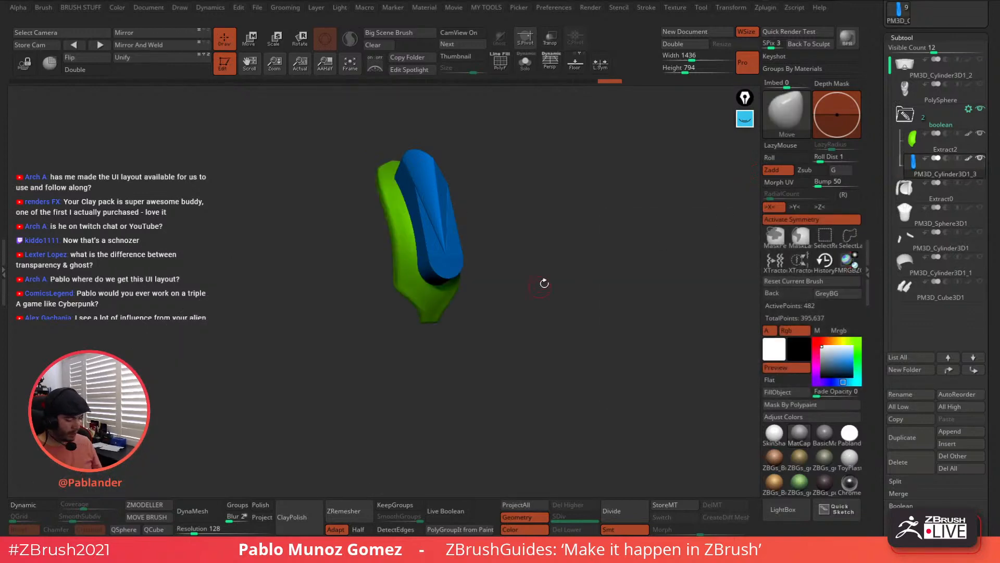
left_click_drag(542, 281, 632, 256)
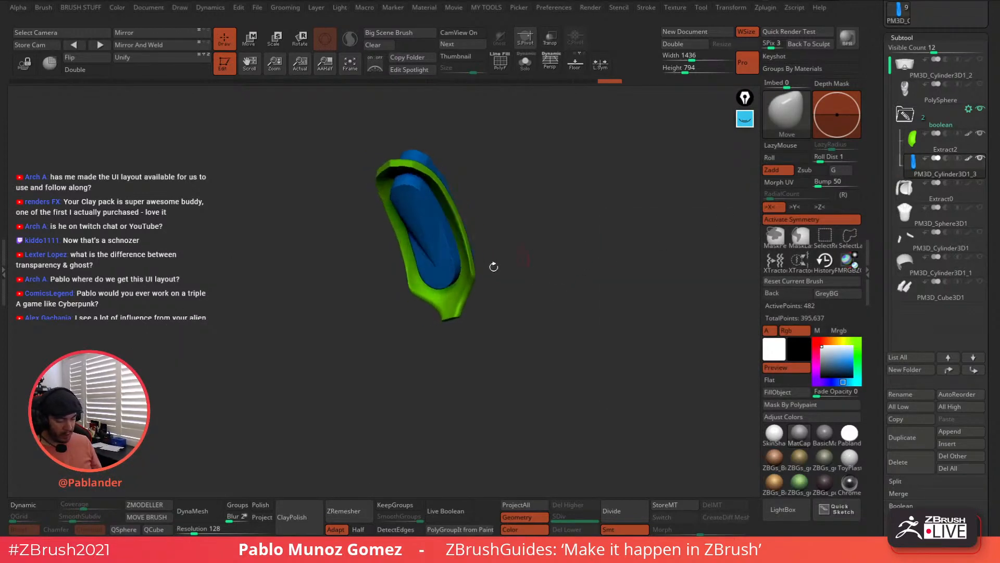
left_click_drag(464, 210, 516, 209)
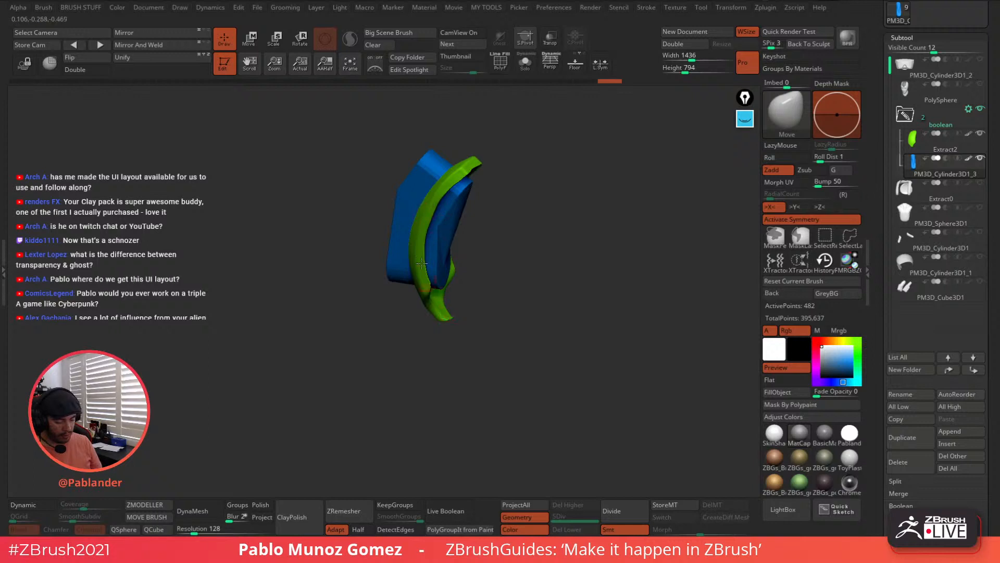
left_click_drag(516, 245, 535, 275)
Set the cylinder to subtract and enable Live Boolean to preview the slot cut through the crown panel
mouse_move(947, 158)
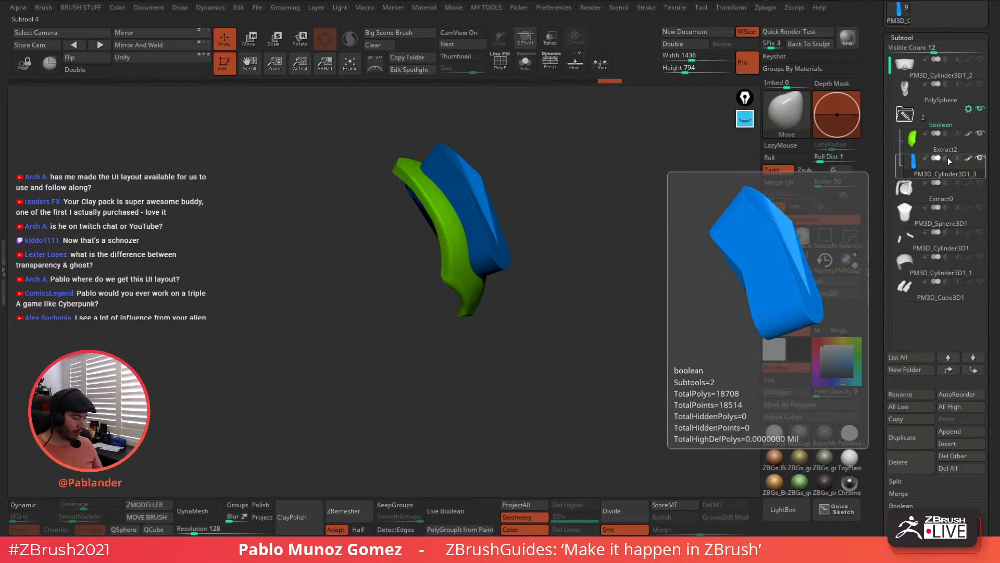
left_click(946, 158)
left_click_drag(600, 300, 541, 305)
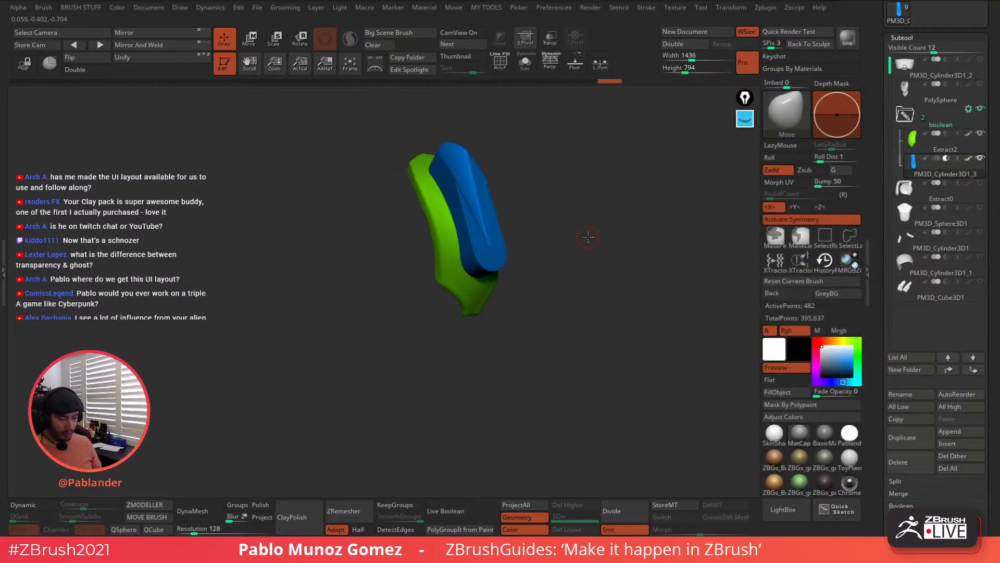
left_click_drag(588, 237, 625, 248)
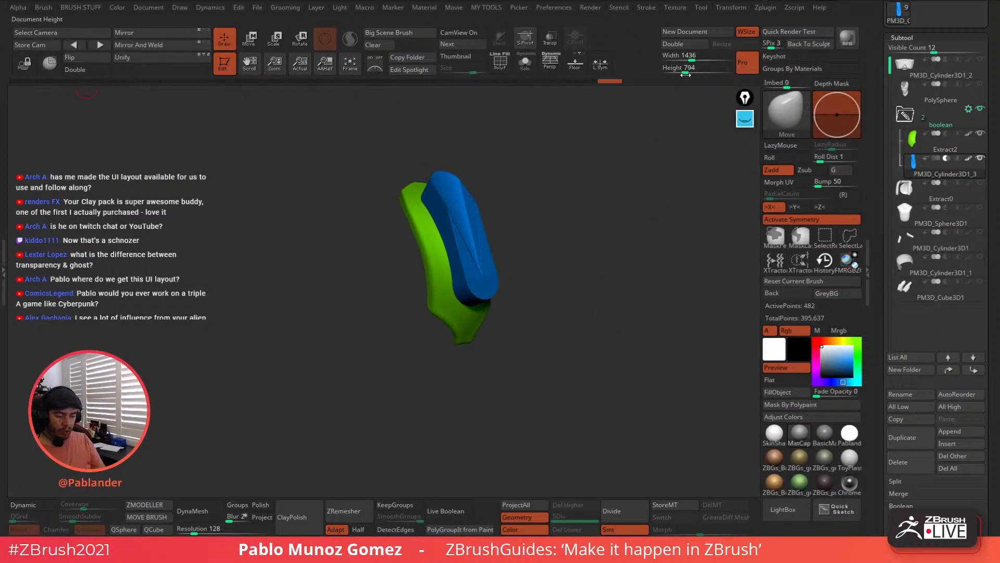
left_click(454, 511)
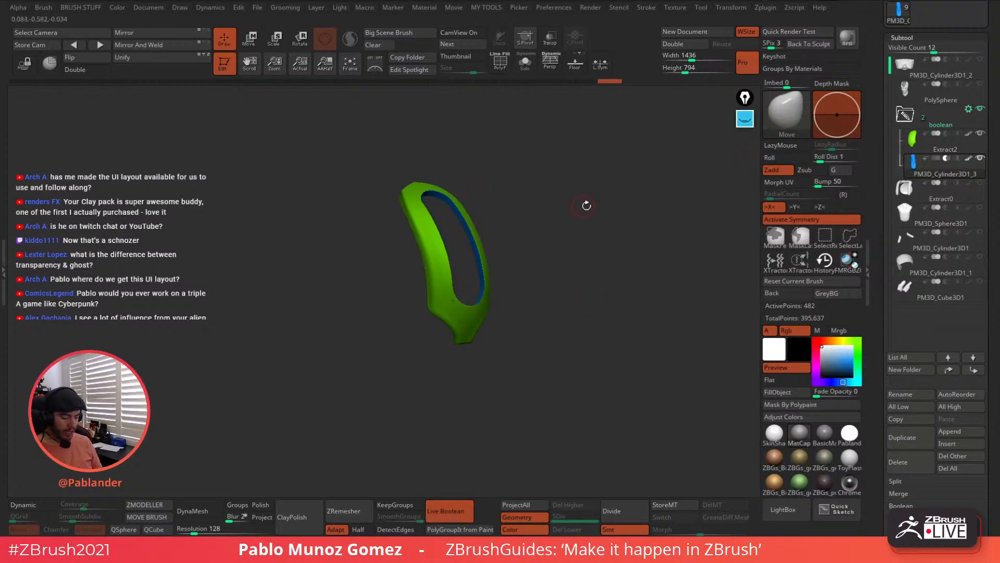
left_click_drag(586, 206, 565, 226)
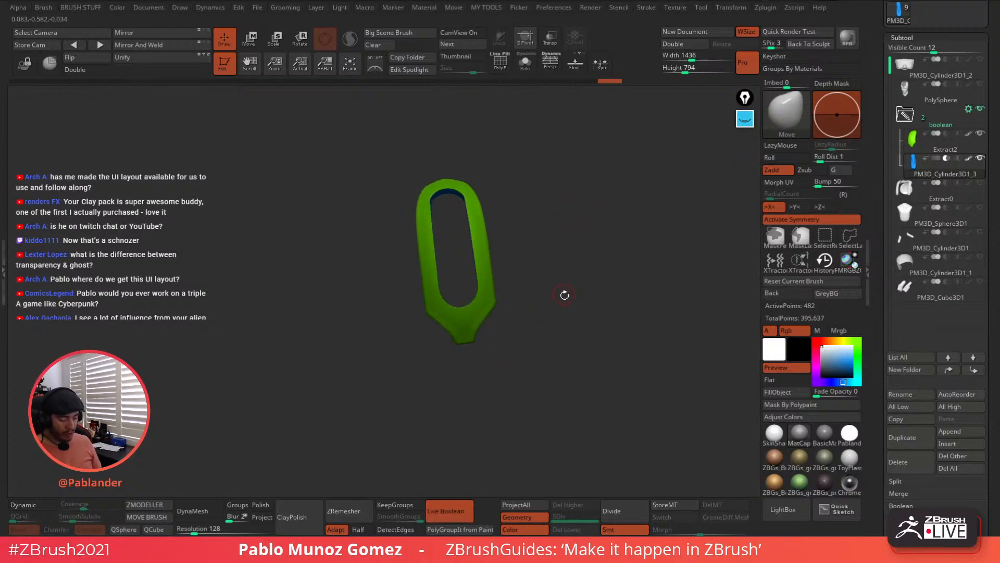
left_click_drag(564, 294, 566, 303)
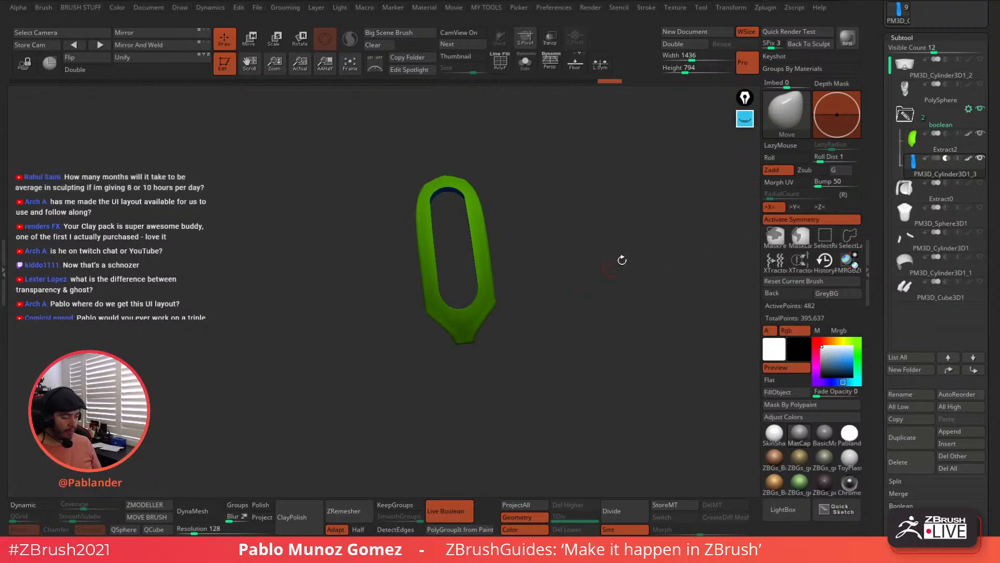
Narrow the subtracting cylinder slightly across its width to slim the slot in the crown panel
left_click(252, 41)
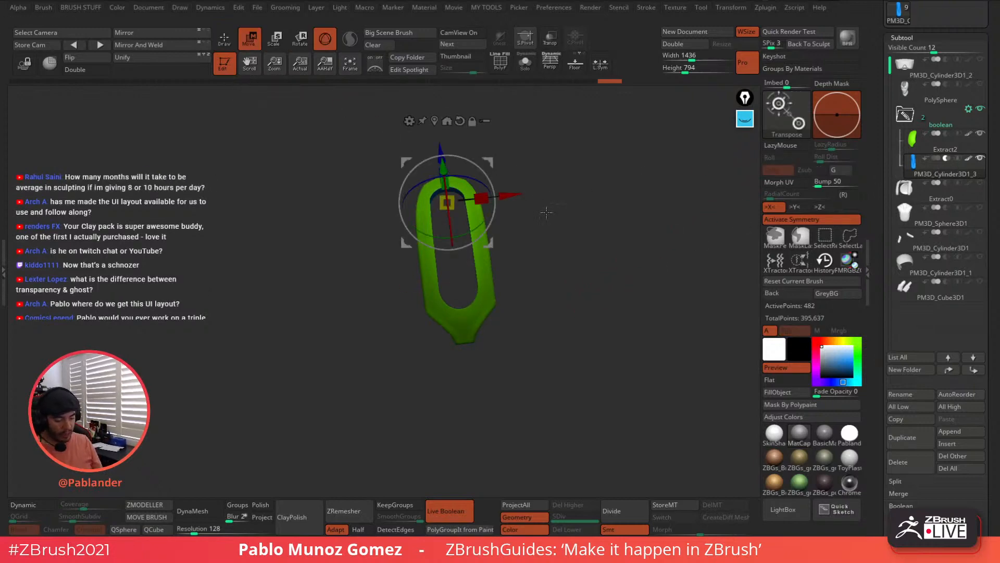
left_click_drag(546, 212, 540, 248)
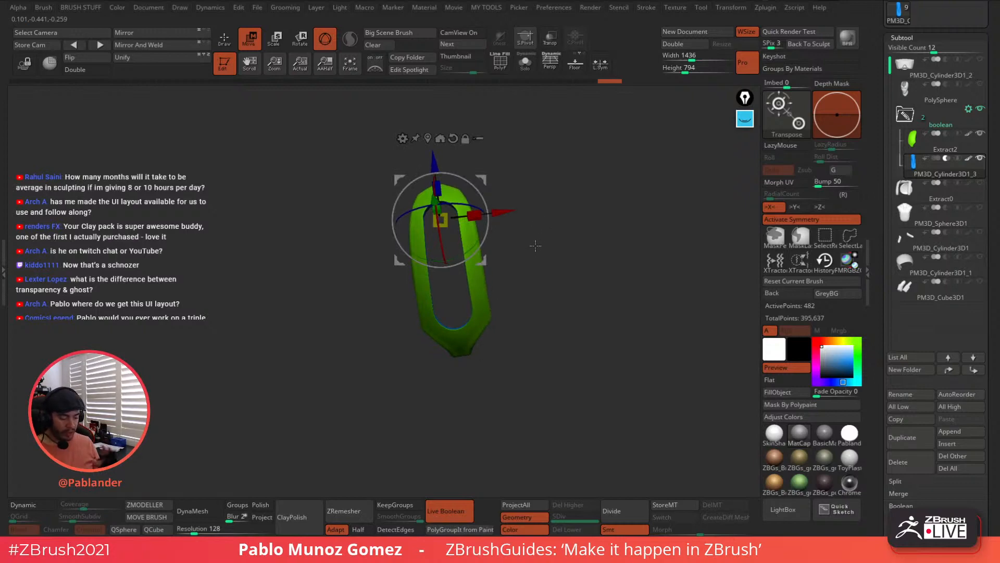
mouse_move(474, 215)
left_mouse_down()
mouse_move(452, 217)
mouse_move(469, 217)
left_mouse_up()
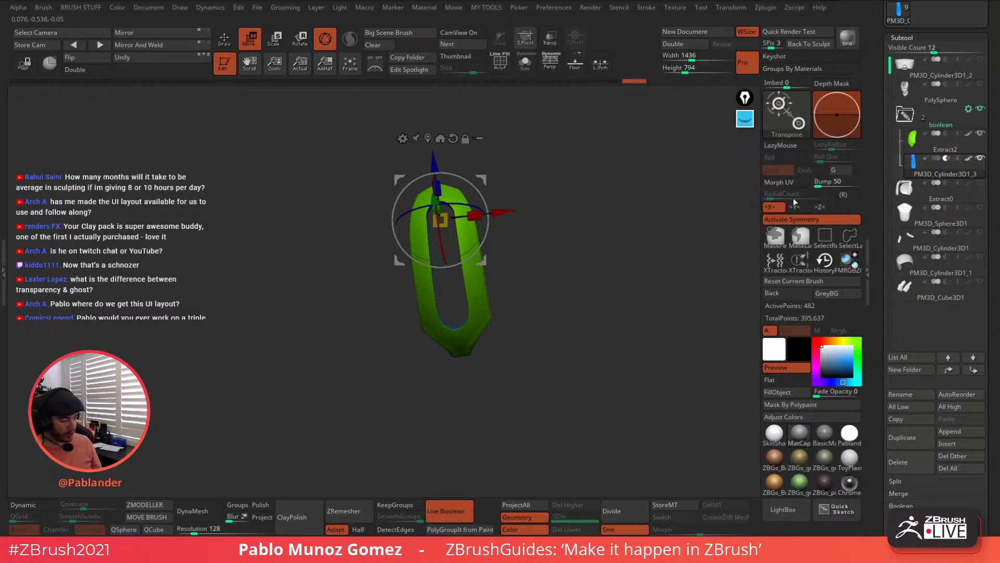
Show the hidden head, headpiece, jacket, collar and jaw-block subtools around the cut crown panel again
left_click(980, 182)
left_click(981, 61)
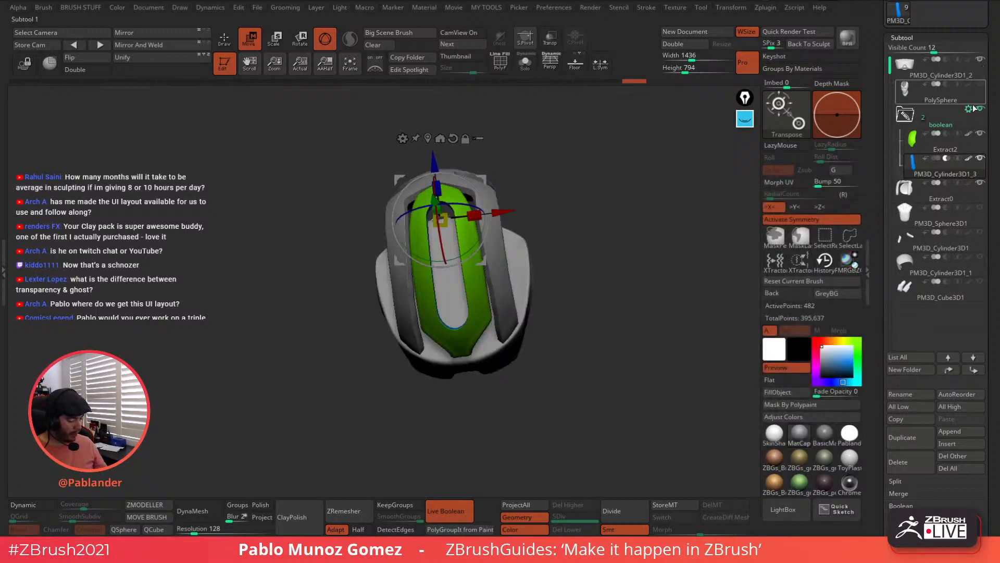
left_click(980, 207)
left_click(980, 232)
left_click(980, 256)
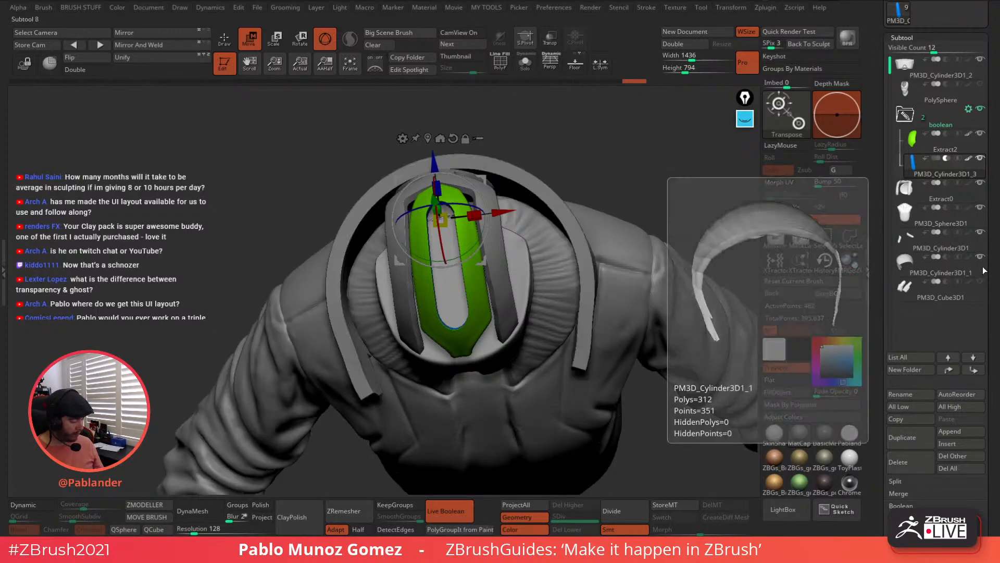
left_click(980, 281)
left_click(981, 84)
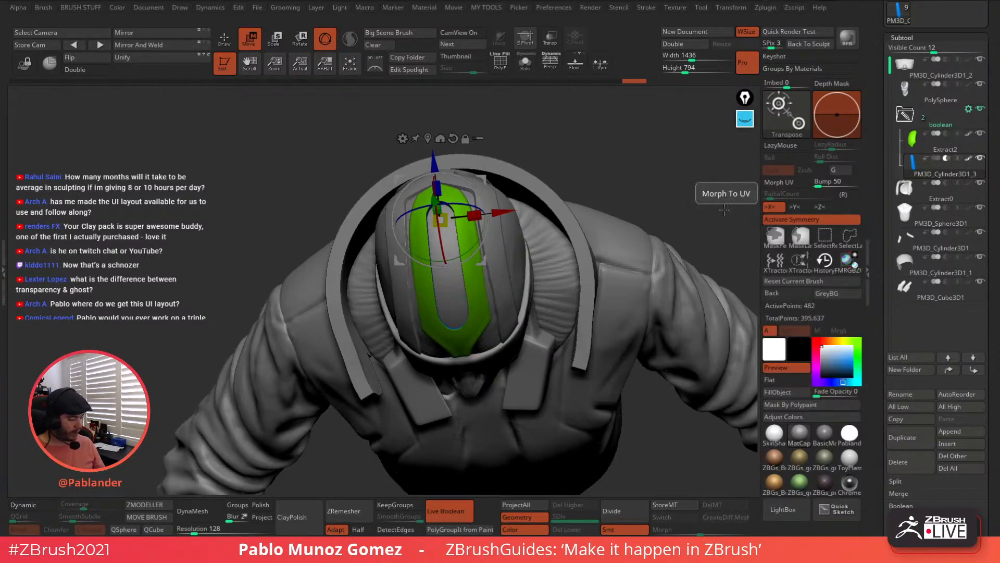
Reselect the subtracting cylinder, widen it slightly across the crown panel and check the slot from the front
left_click(945, 102)
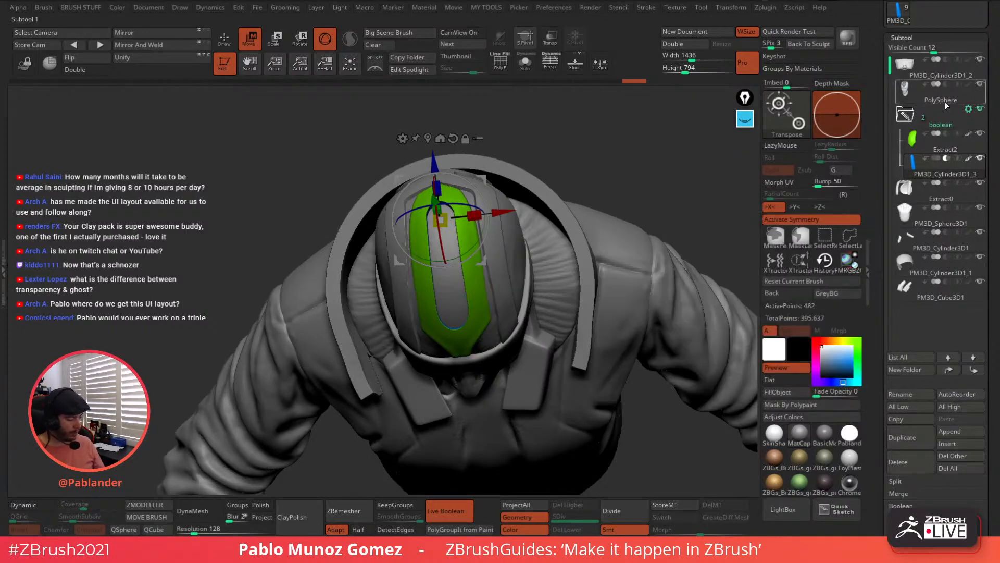
left_click(919, 165)
left_click_drag(606, 234, 564, 162)
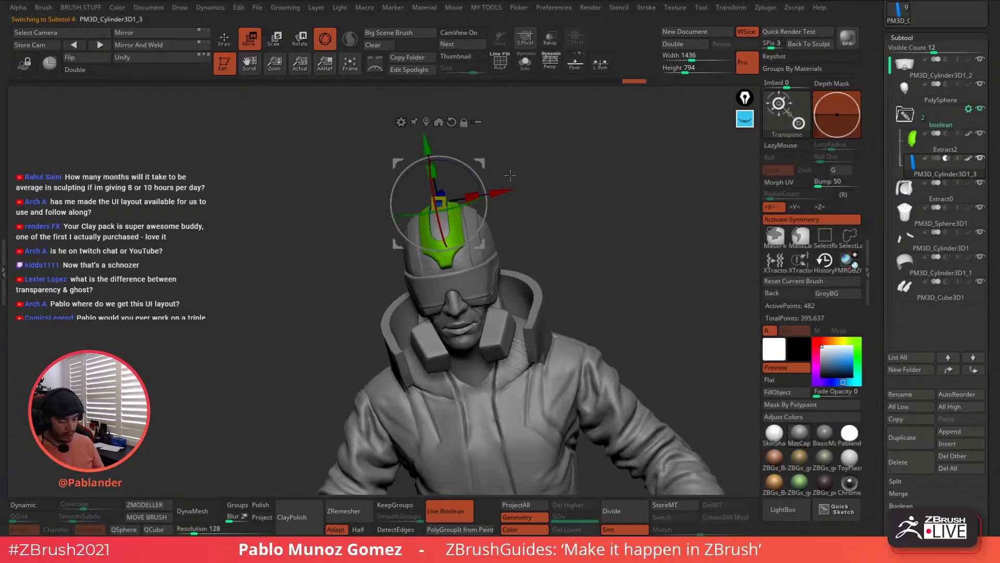
mouse_move(471, 197)
left_mouse_down()
mouse_move(462, 196)
mouse_move(479, 189)
left_mouse_up()
key("q")
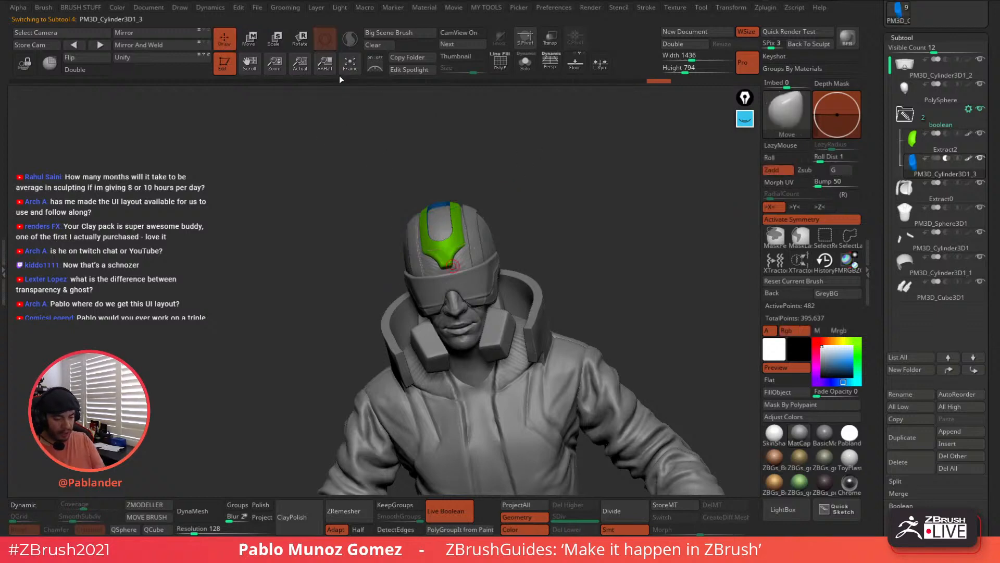
left_click_drag(624, 291, 626, 271)
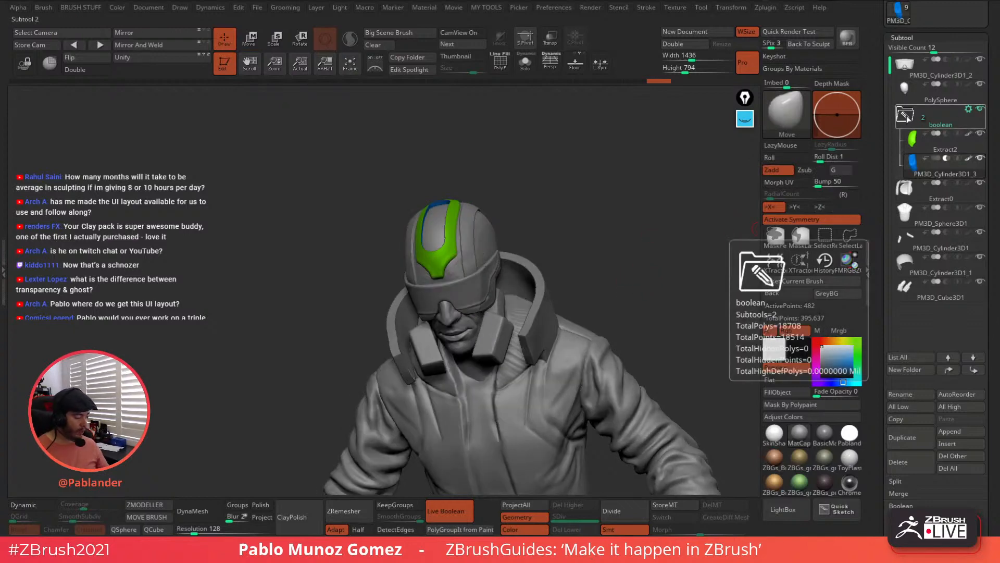
Collapse the boolean folder and run Boolean Folder on it to turn the slotted crown panel into real geometry
mouse_move(954, 136)
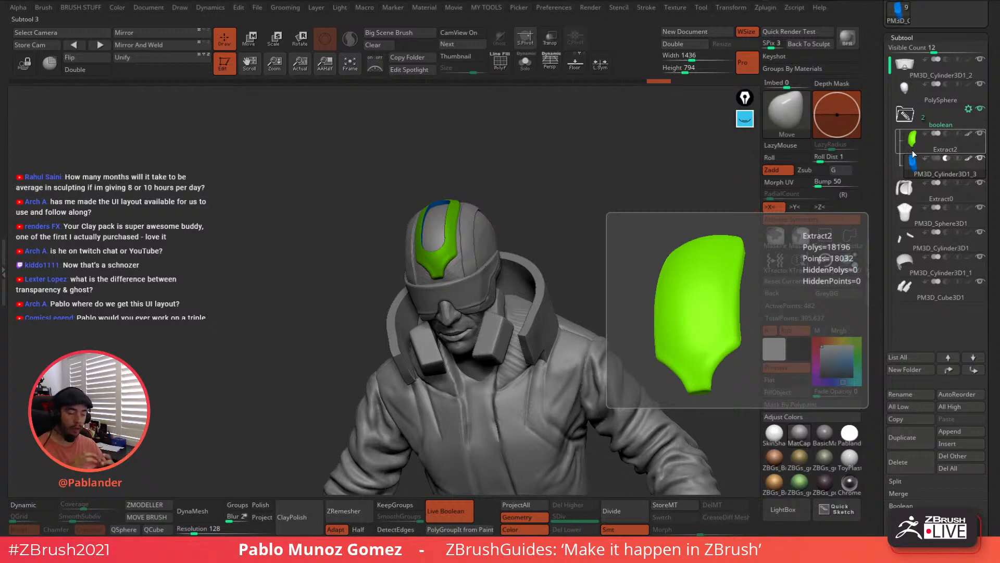
left_click(911, 113)
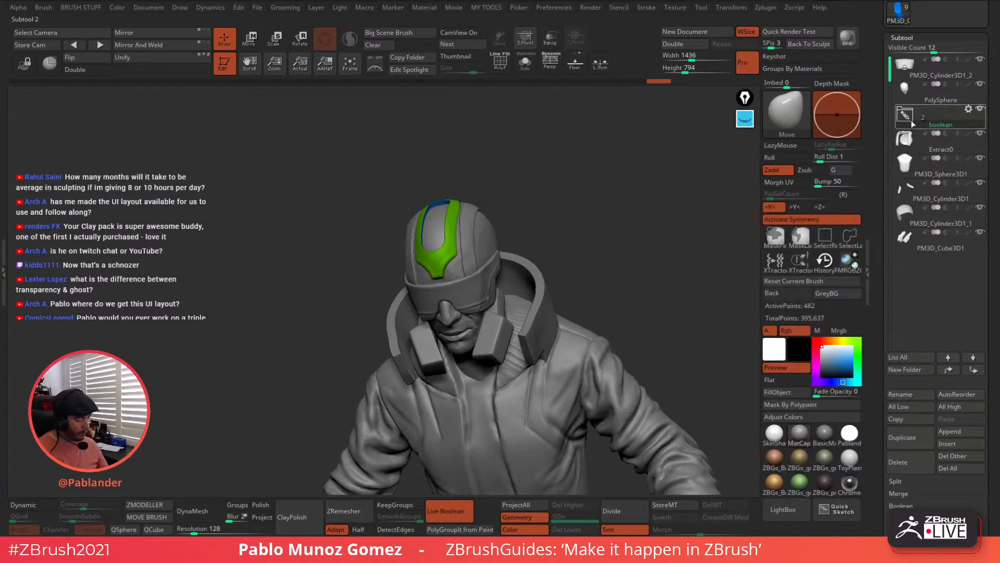
mouse_move(970, 111)
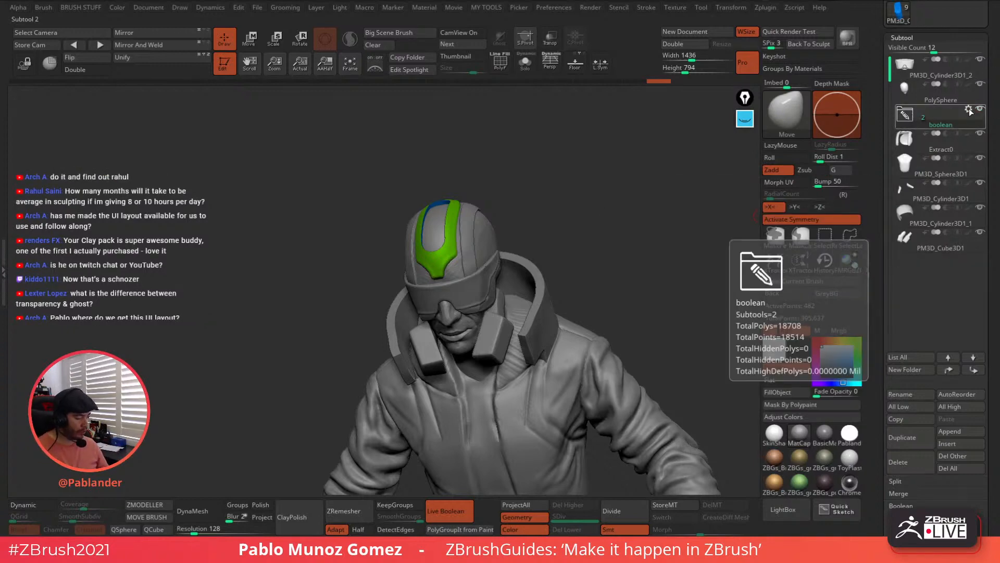
left_click(968, 110)
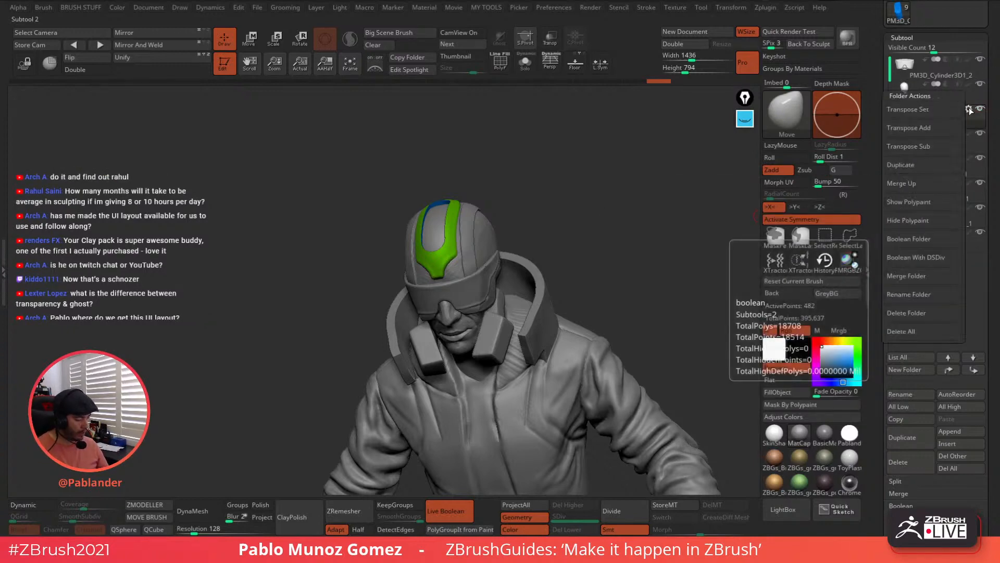
left_click(931, 240)
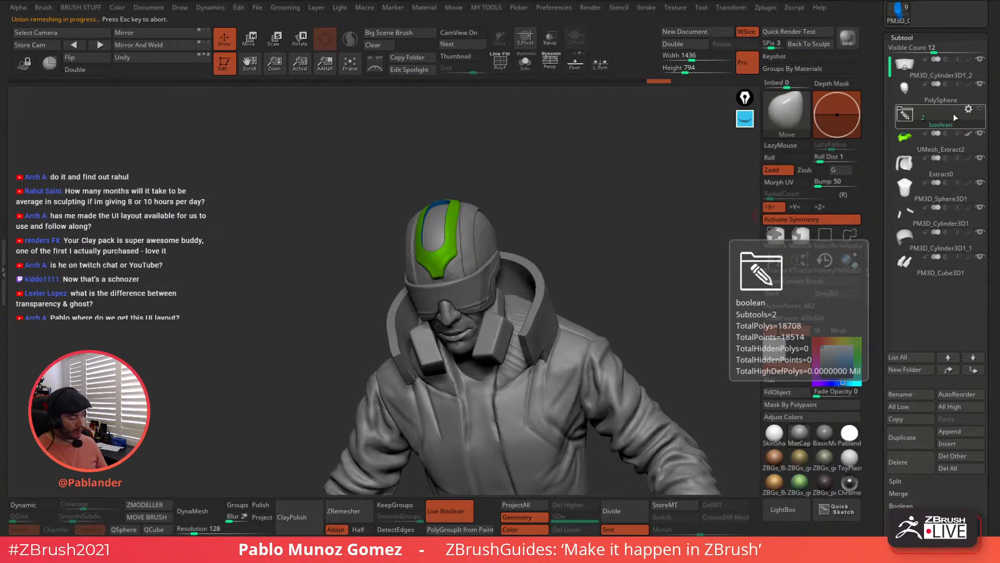
Move the boolean folder to the start of the subtool list and select the resulting UMesh_Extract2 crown panel
left_click(910, 122)
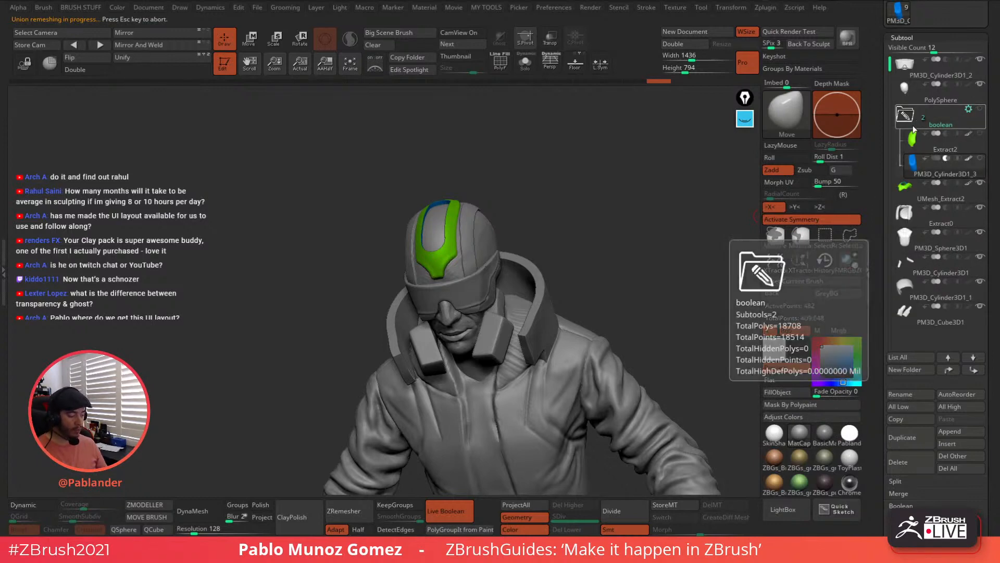
left_click(912, 126)
left_click_drag(948, 120, 942, 64)
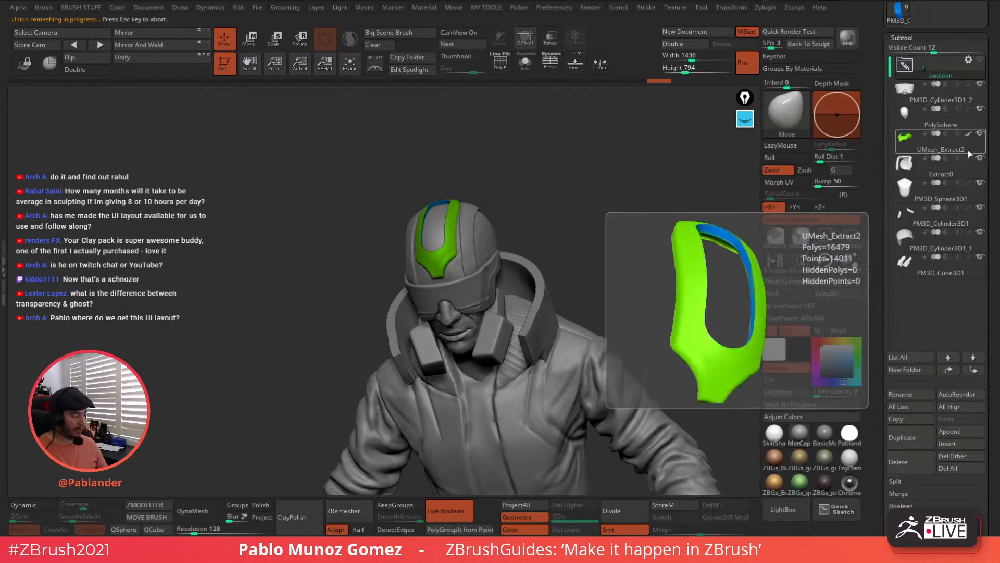
left_click(952, 146)
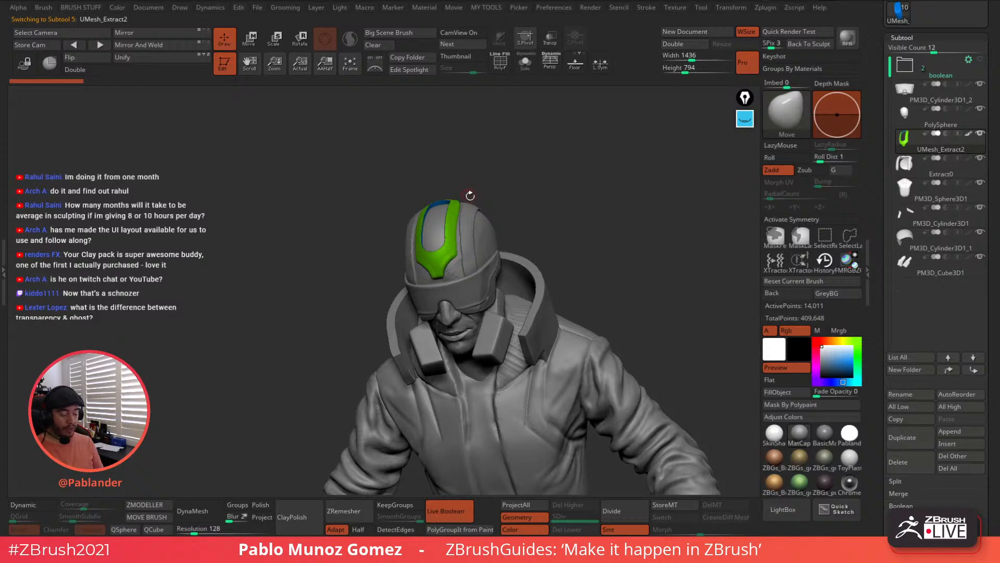
Fill the slotted crown panel with plain white and display its polyframe to inspect the polygroups
left_click_drag(487, 246, 444, 197)
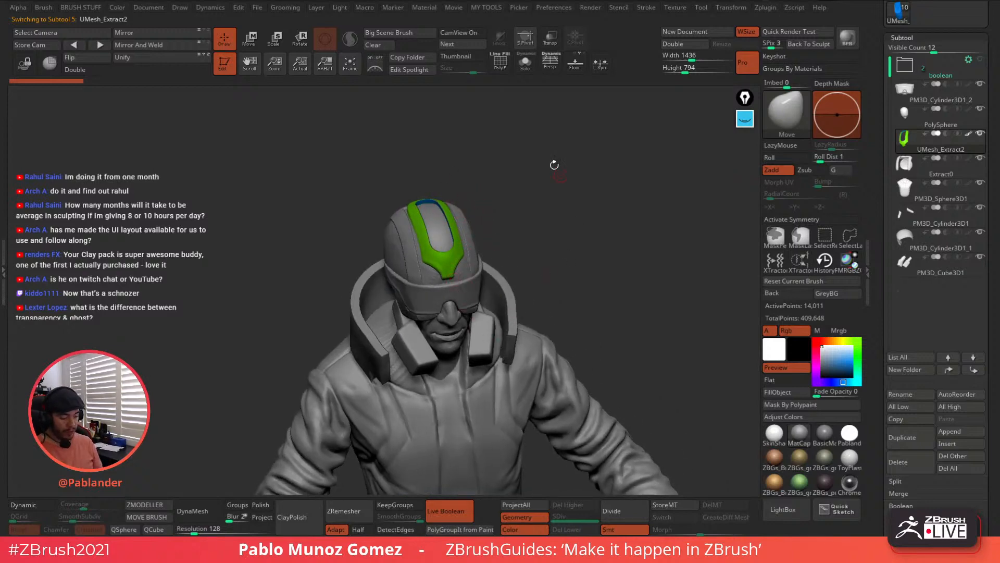
key("shift+f")
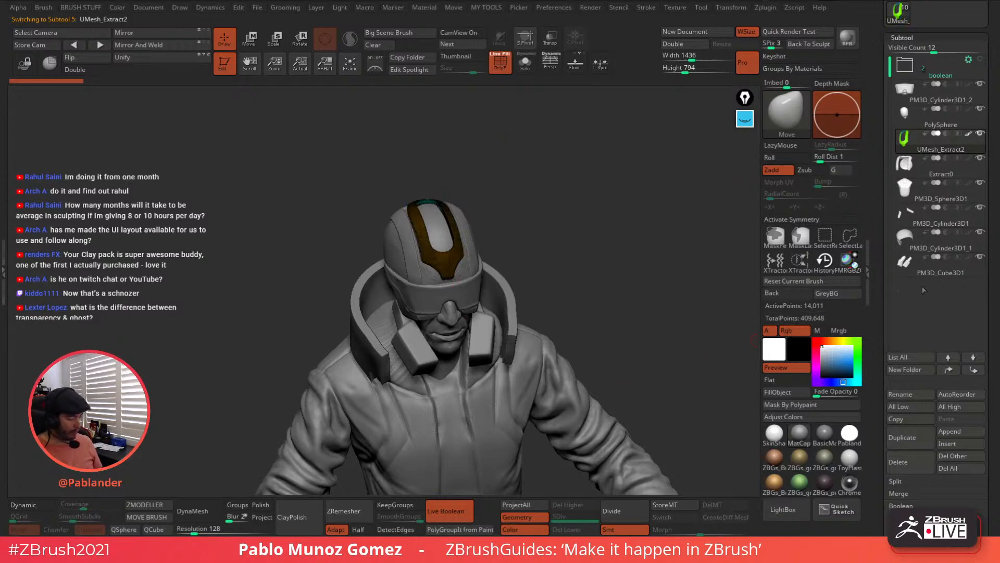
left_click(797, 392)
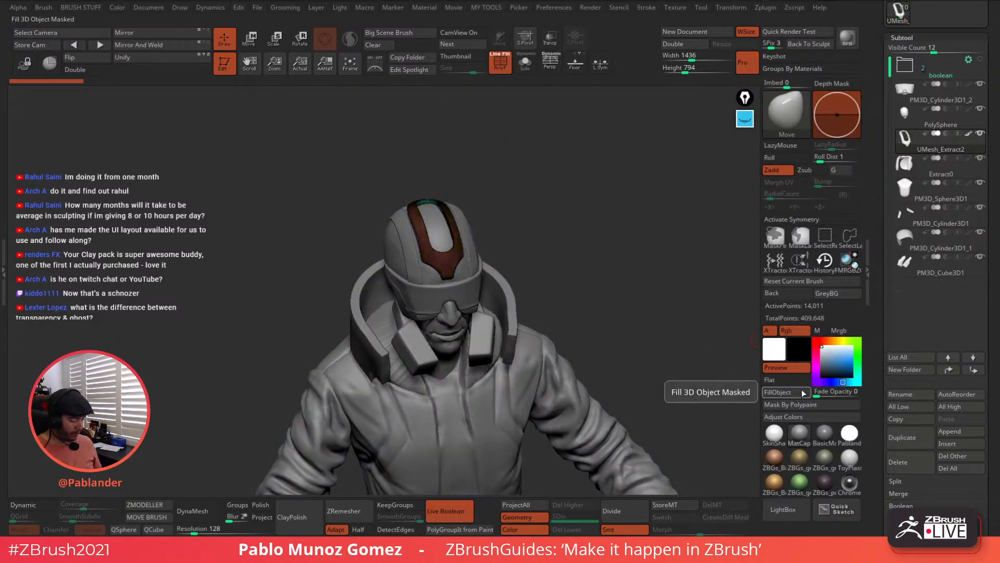
left_click(503, 67)
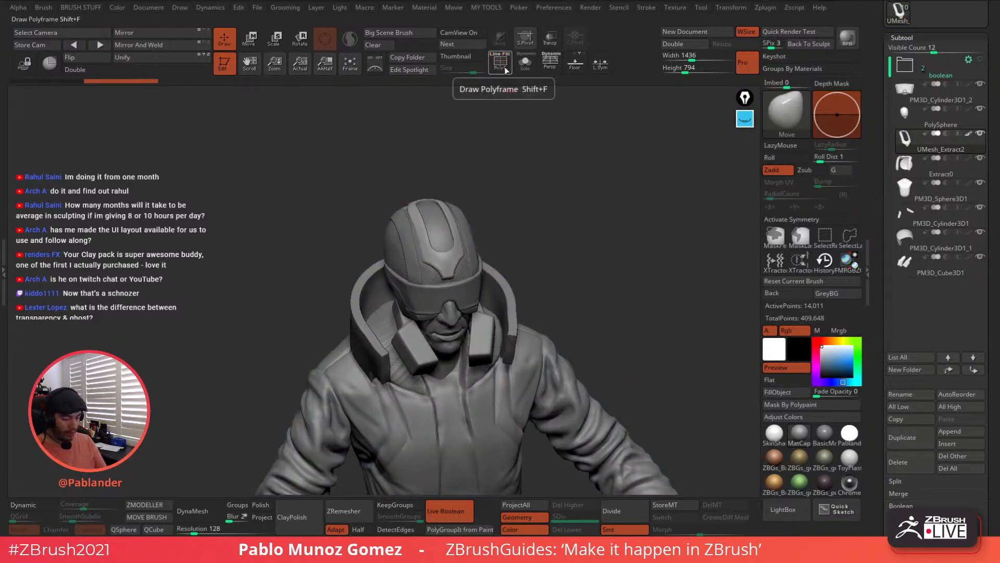
left_click(504, 70)
Configure ZRemesher for the crown panel with KeepGroups on, SmoothGroups at 0 and the Half polygon target
left_click_drag(467, 143, 483, 224, "alt")
left_click_drag(526, 252, 563, 248)
left_click_drag(593, 299, 545, 252, "alt")
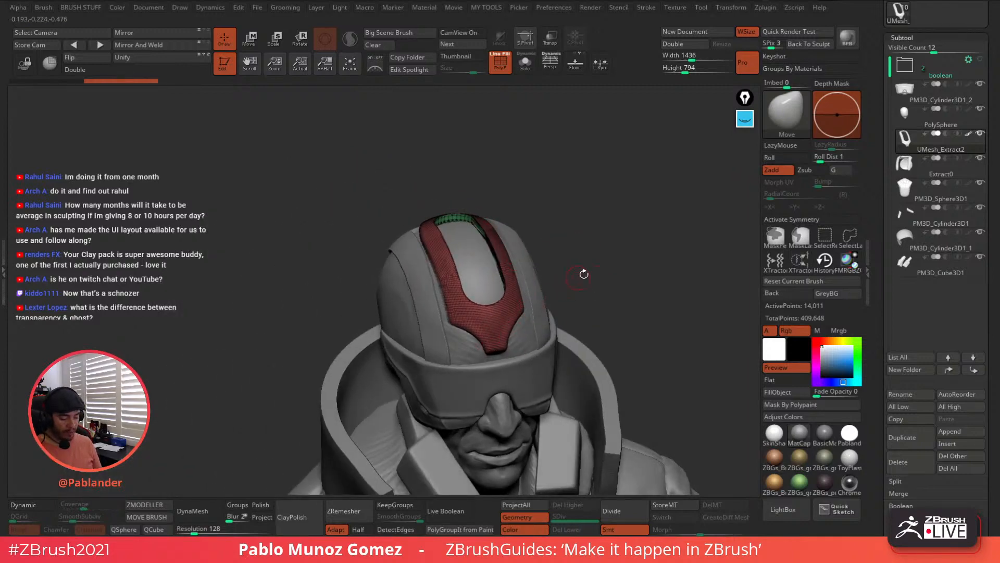
mouse_move(606, 265)
left_mouse_down()
mouse_move(536, 253)
mouse_move(607, 251)
left_mouse_up()
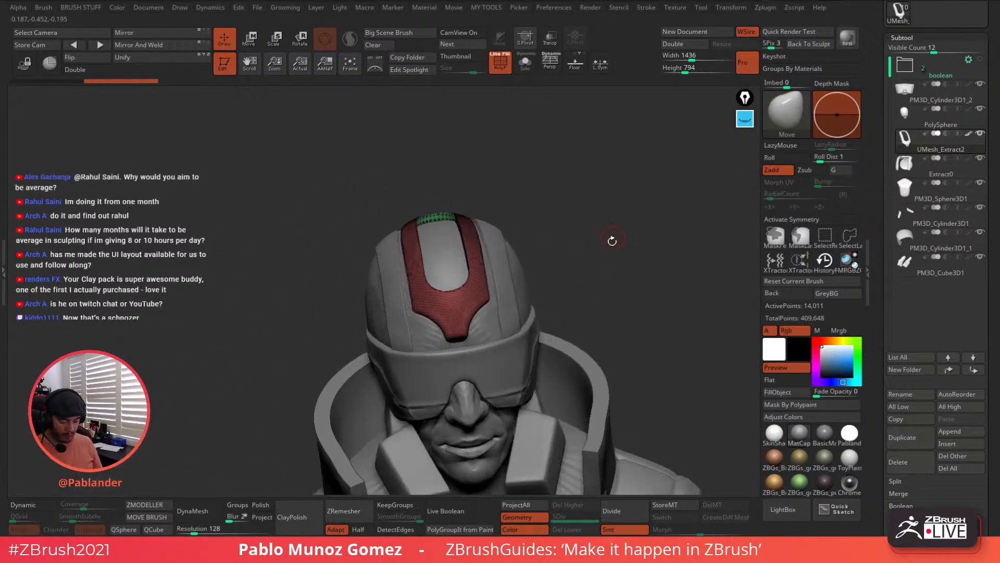
left_click_drag(880, 317, 880, 69)
left_click_drag(636, 340, 617, 270, "alt")
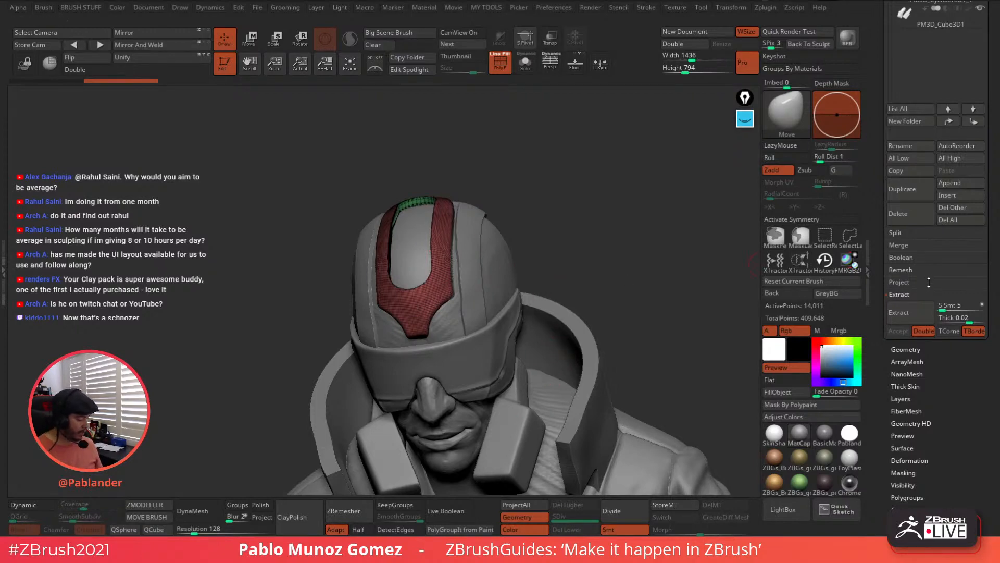
left_click(927, 349)
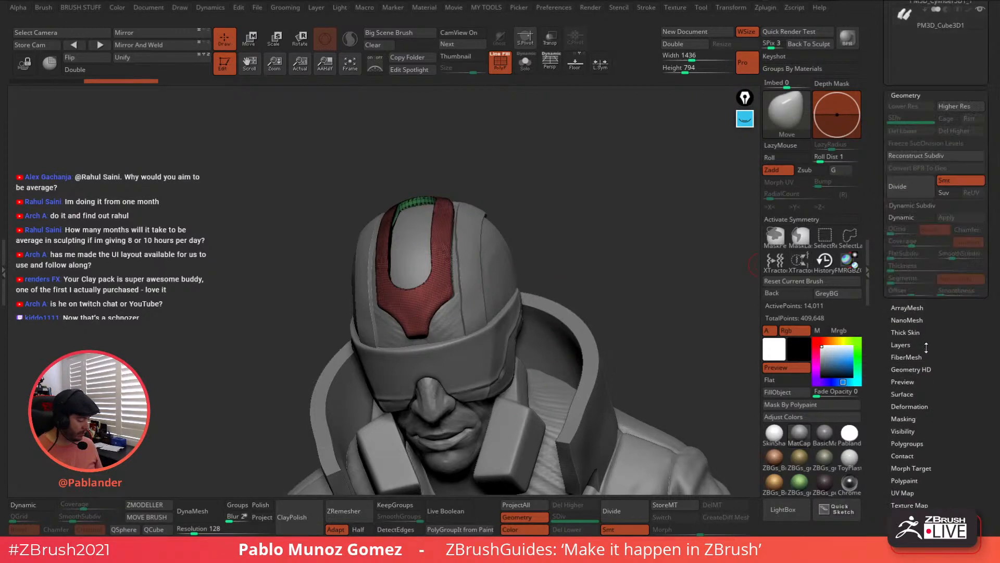
left_click(906, 148)
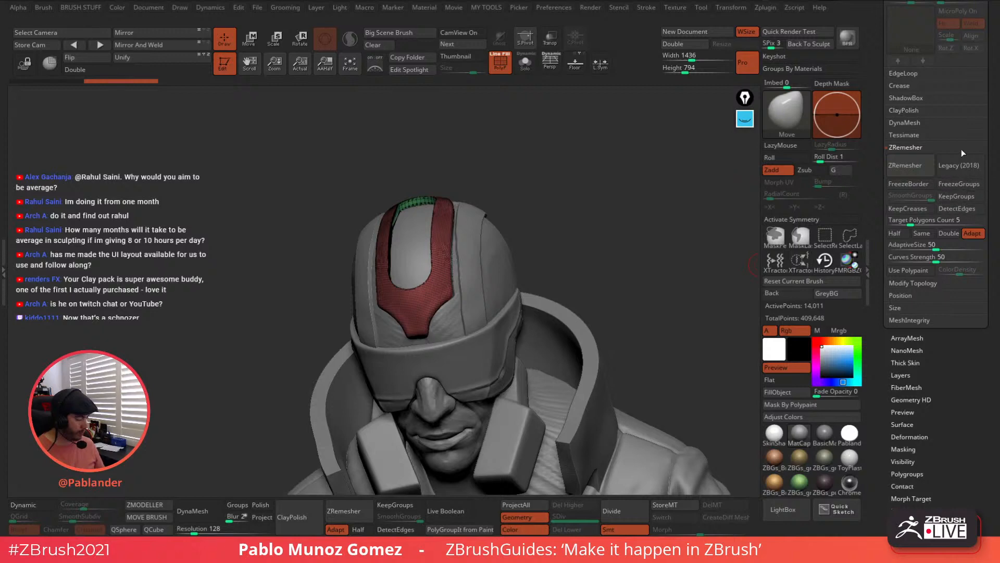
left_click(963, 196)
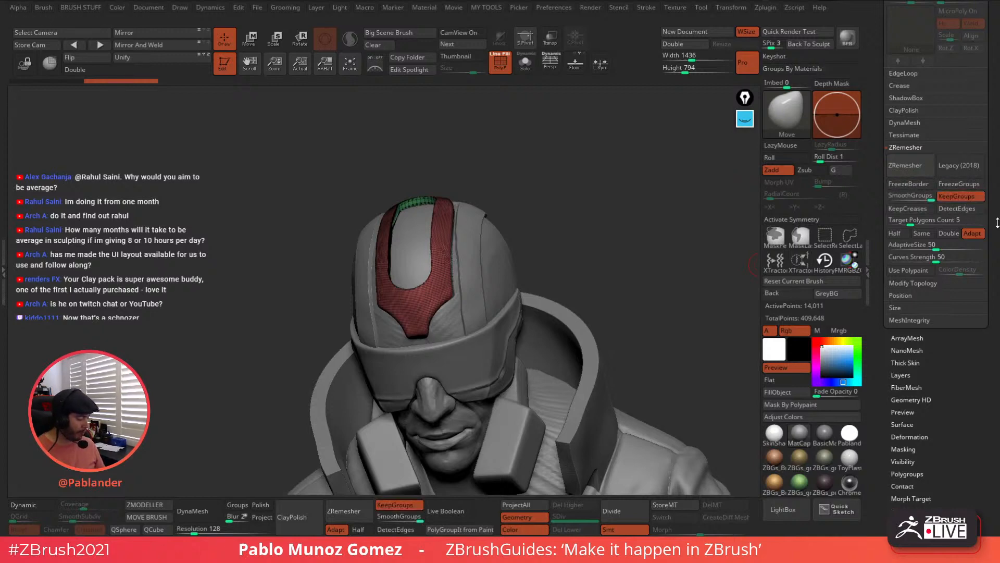
left_click_drag(926, 200, 880, 203)
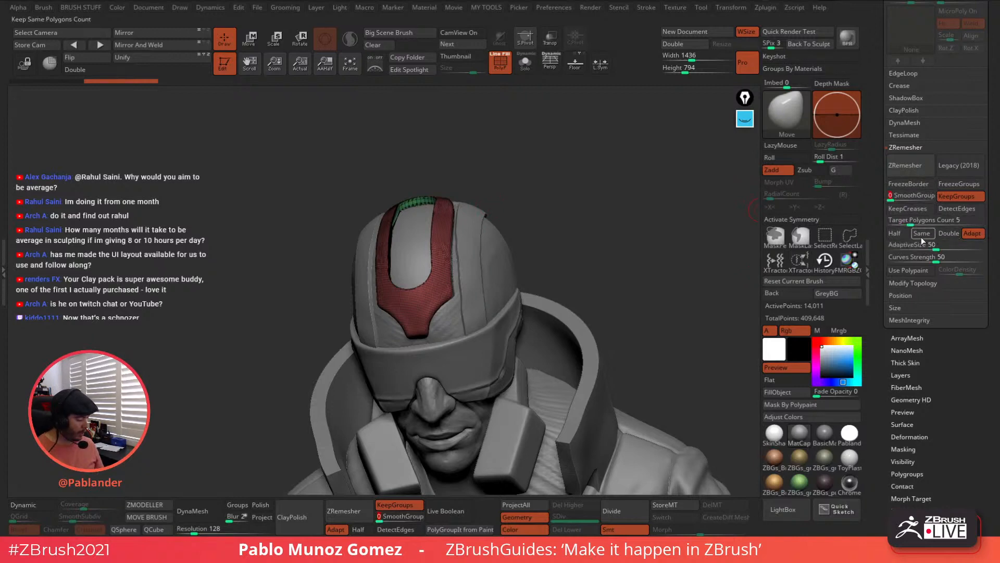
left_click(939, 223)
left_click(896, 233)
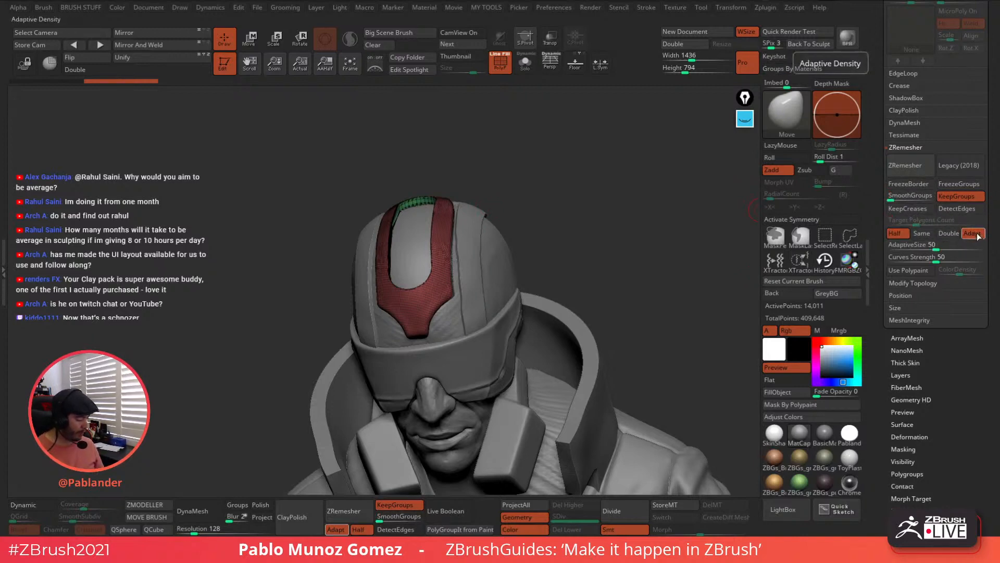
Activate X symmetry and run ZRemesher on the slotted crown panel
left_click(918, 164)
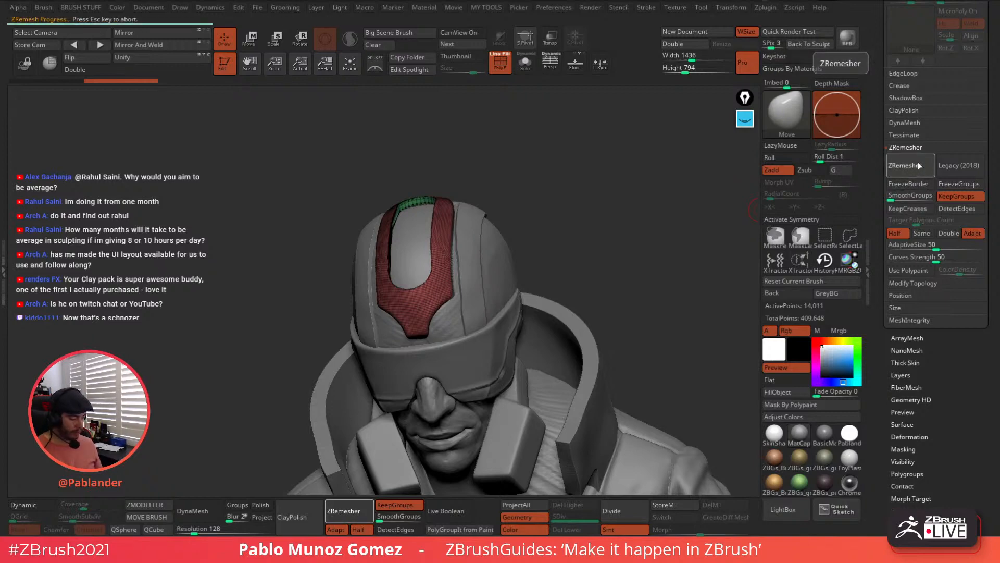
key("Escape")
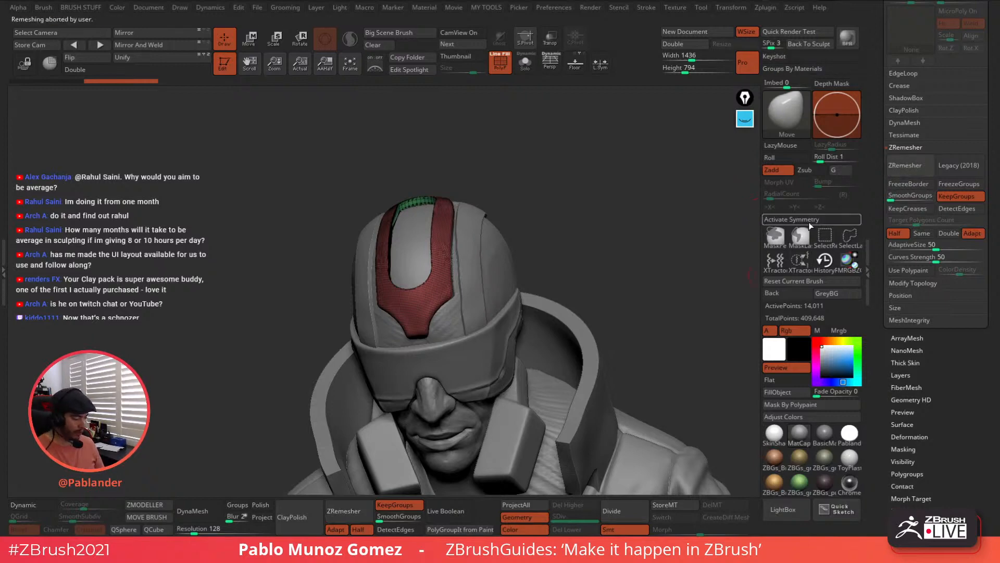
left_click(809, 221)
left_click(917, 172)
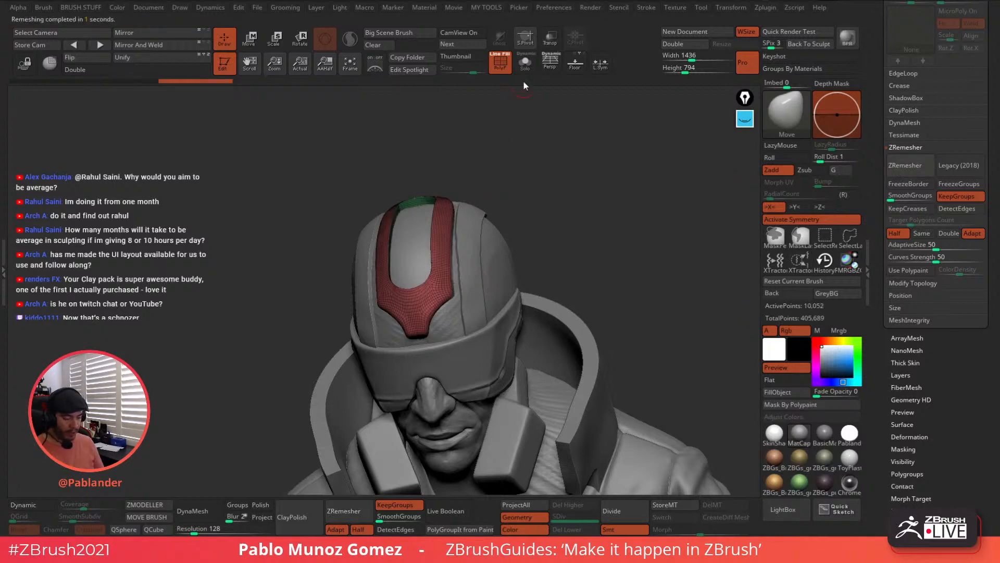
Isolate the crown panel in Solo mode and smooth the rim around the rounded end of its slot
left_click(525, 63)
left_click_drag(521, 156, 509, 83)
key("shift")
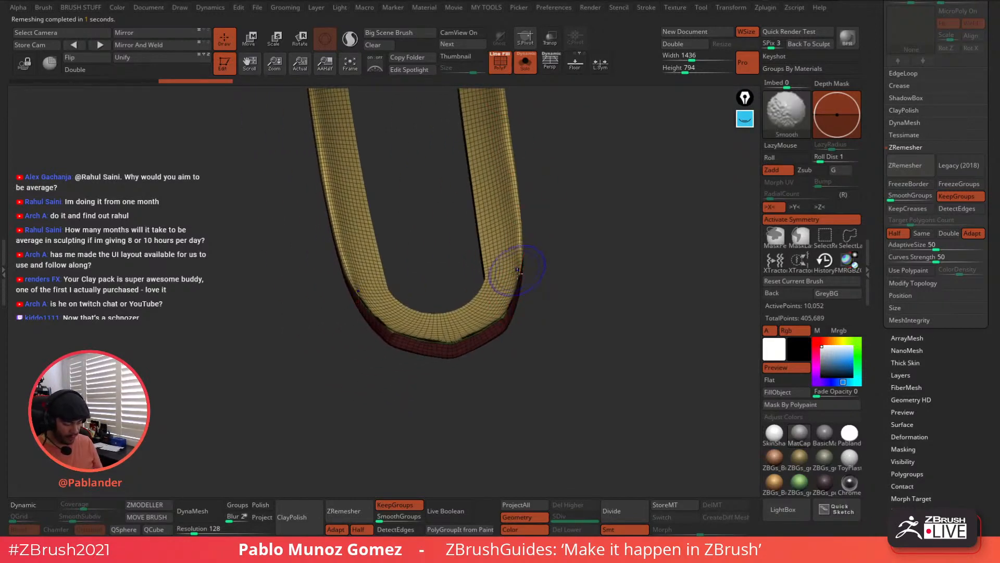
key("shift")
mouse_move(517, 271)
left_mouse_down("shift")
mouse_move(370, 302)
mouse_move(416, 334)
mouse_move(480, 334)
left_mouse_up("shift")
key("ctrl+shift+z")
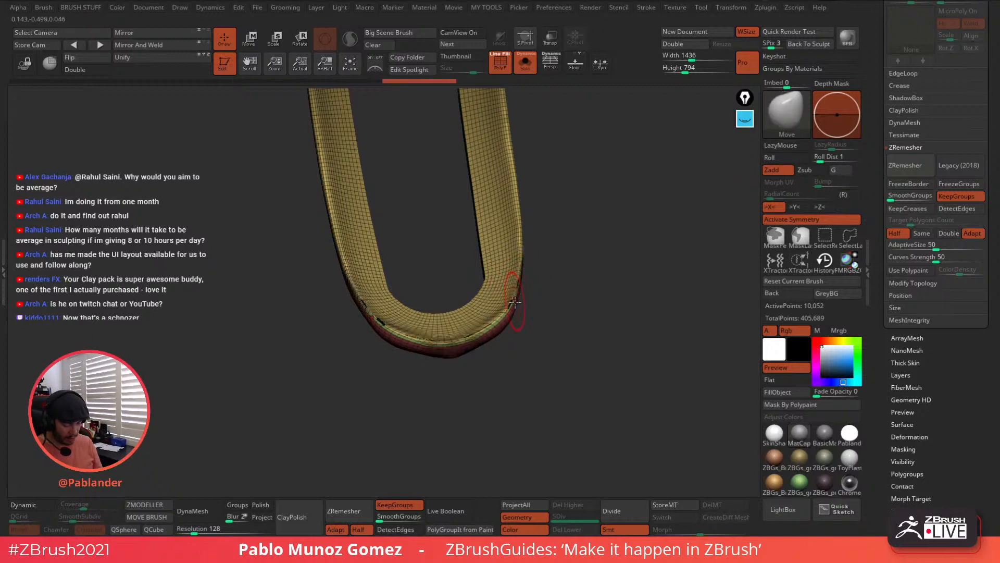
left_click_drag(532, 293, 509, 310)
key("shift")
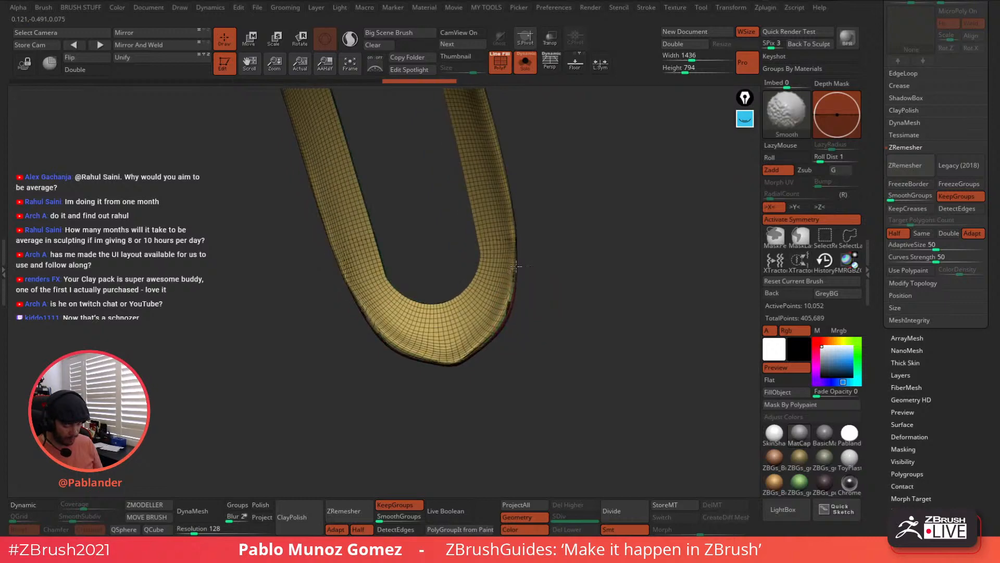
mouse_move(515, 266)
left_mouse_down()
mouse_move(575, 287)
mouse_move(516, 317)
left_mouse_up()
Turn on double-sided display and hide the thin edge polygroup of the crown panel, keeping its main surfaces visible
left_click(491, 315, "ctrl+shift")
left_click(459, 284, "ctrl+shift")
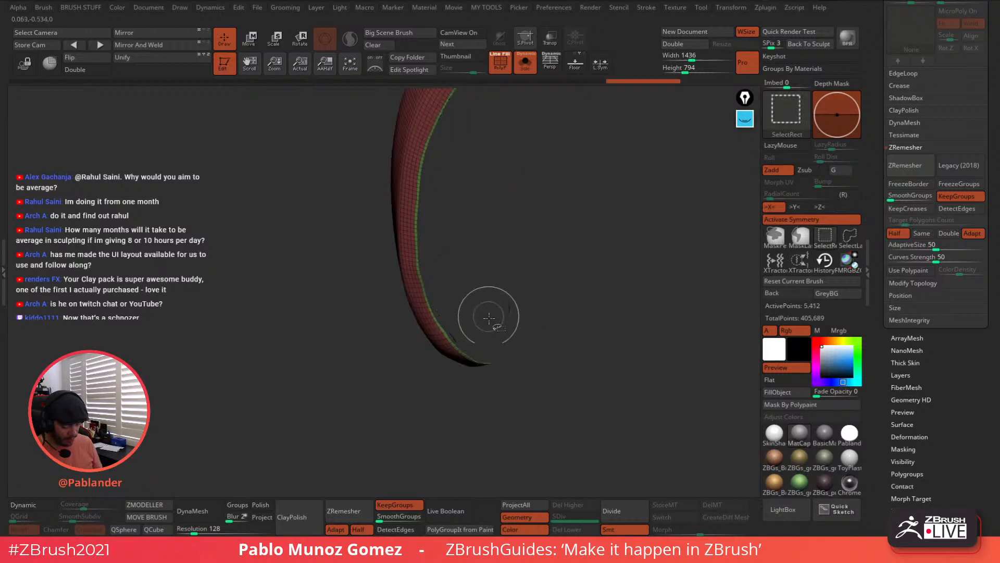
left_click(474, 357, "ctrl+shift")
left_click(88, 72)
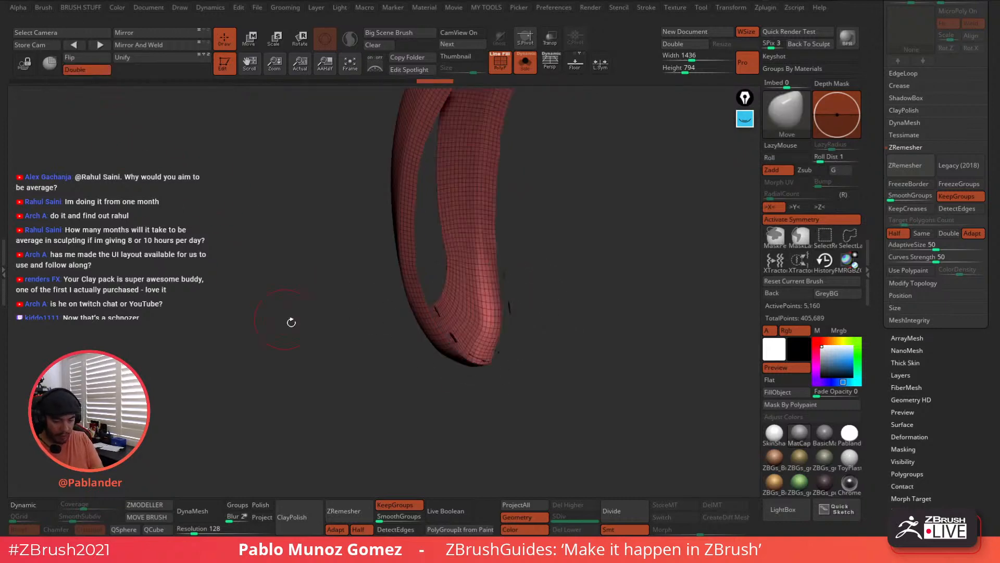
left_click(447, 412, "ctrl+shift")
key("ctrl+shift")
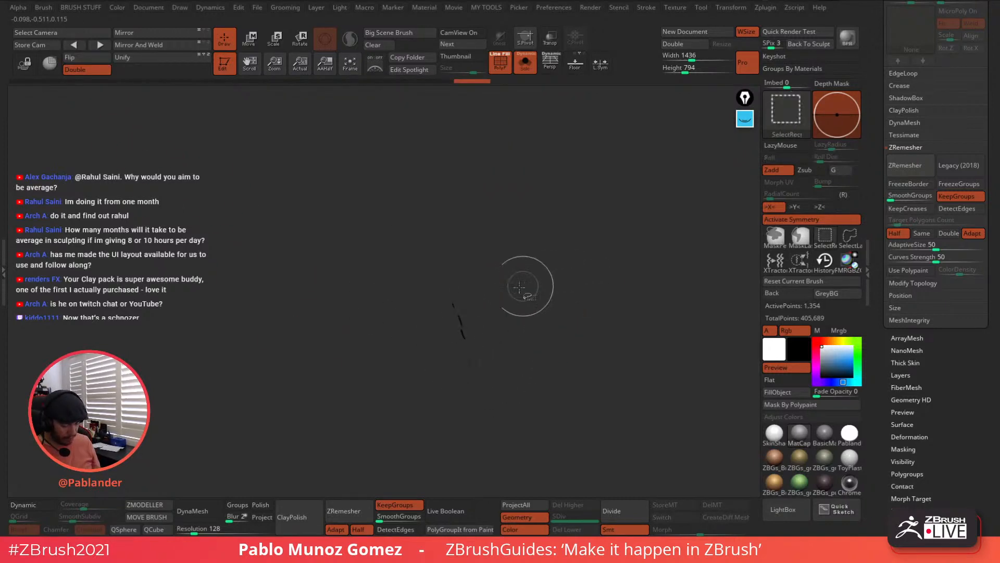
left_click(513, 267, "ctrl+shift")
mouse_move(540, 311)
left_mouse_down()
mouse_move(479, 395)
mouse_move(518, 393)
mouse_move(525, 303)
mouse_move(486, 351)
mouse_move(491, 281)
mouse_move(578, 297)
mouse_move(593, 370)
mouse_move(533, 250)
mouse_move(539, 319)
mouse_move(524, 334)
mouse_move(534, 266)
mouse_move(522, 207)
mouse_move(549, 343)
left_mouse_up()
left_click_drag(619, 112, 541, 255, "alt")
mouse_move(542, 255)
left_mouse_down()
mouse_move(526, 242)
mouse_move(523, 272)
mouse_move(525, 239)
left_mouse_up()
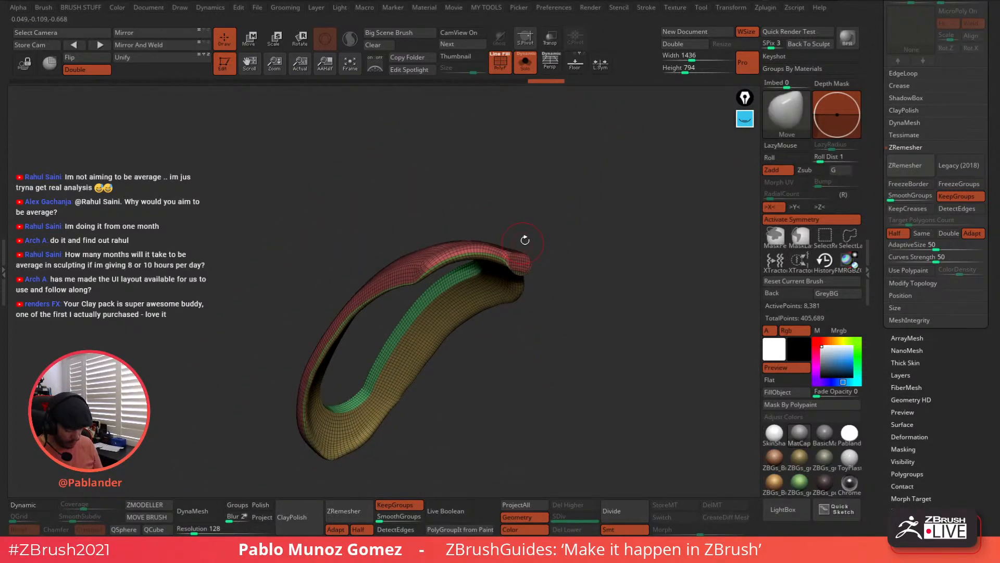
Check the remaining polygroups at the panel's end and delete the crown panel's hidden geometry
left_click(520, 272, "ctrl+shift")
left_click(534, 270, "ctrl+shift")
key("shift")
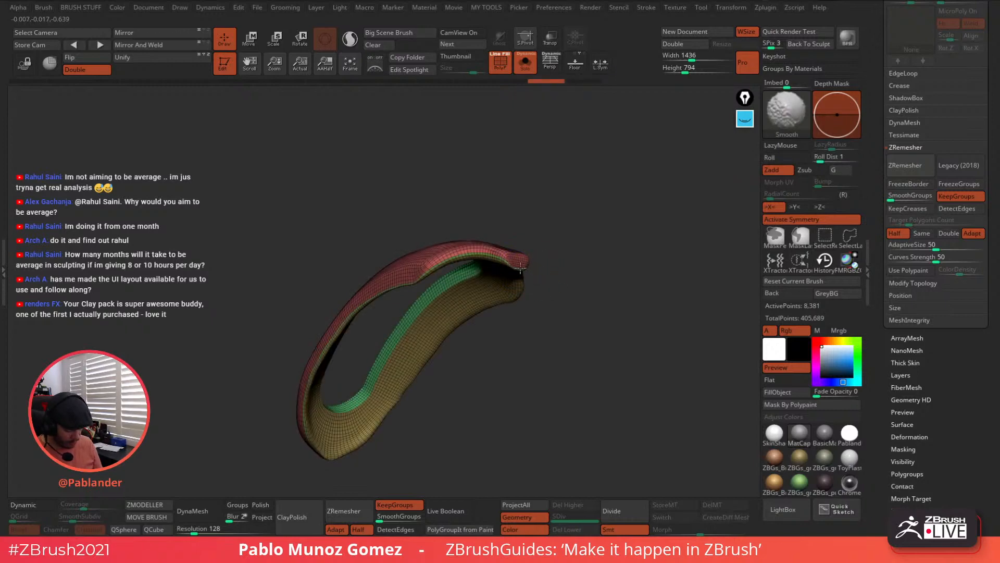
mouse_move(545, 281)
left_mouse_down()
mouse_move(560, 286)
mouse_move(551, 300)
mouse_move(573, 309)
mouse_move(594, 273)
left_mouse_up()
key("space")
left_click(576, 189)
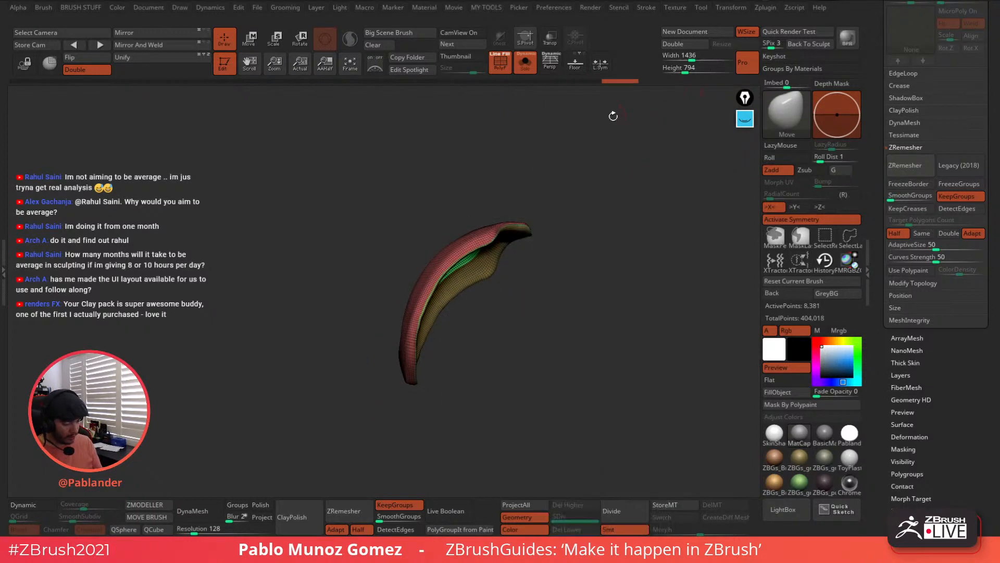
Turn off the polyframe and leave Solo mode to show the crown panel on the full bust
left_click(500, 62)
left_click_drag(538, 89, 569, 233)
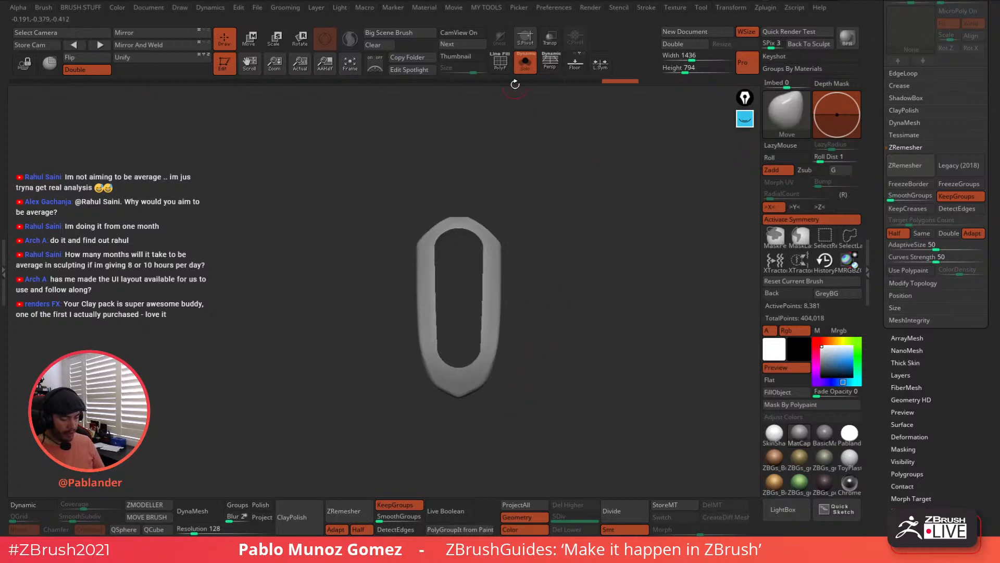
left_click(525, 62)
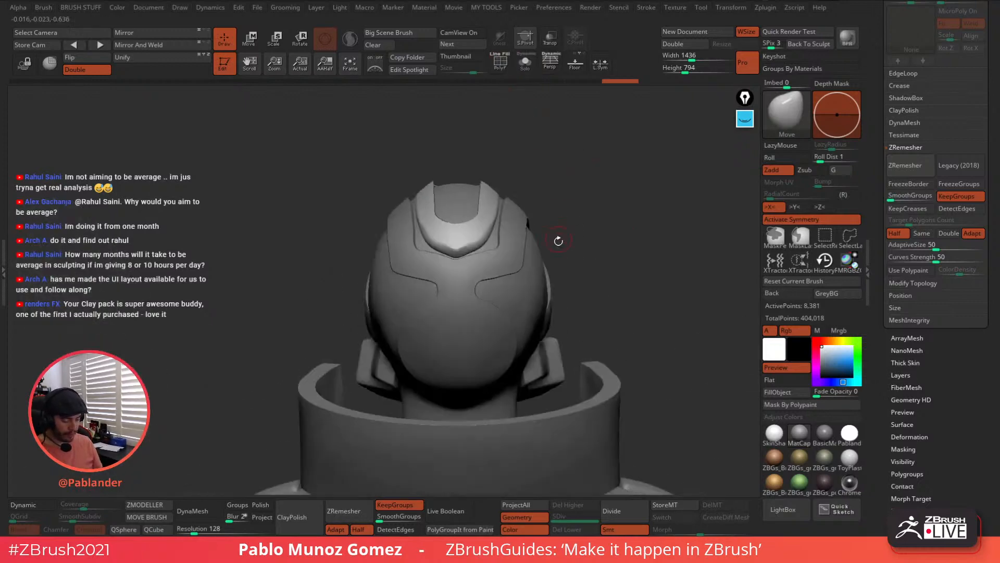
Adjust the crown panel's side edge and front tip with the Move brush so they fit the helmet
mouse_move(558, 241)
left_mouse_down()
mouse_move(625, 244)
mouse_move(566, 228)
left_mouse_up()
key("space")
key("space")
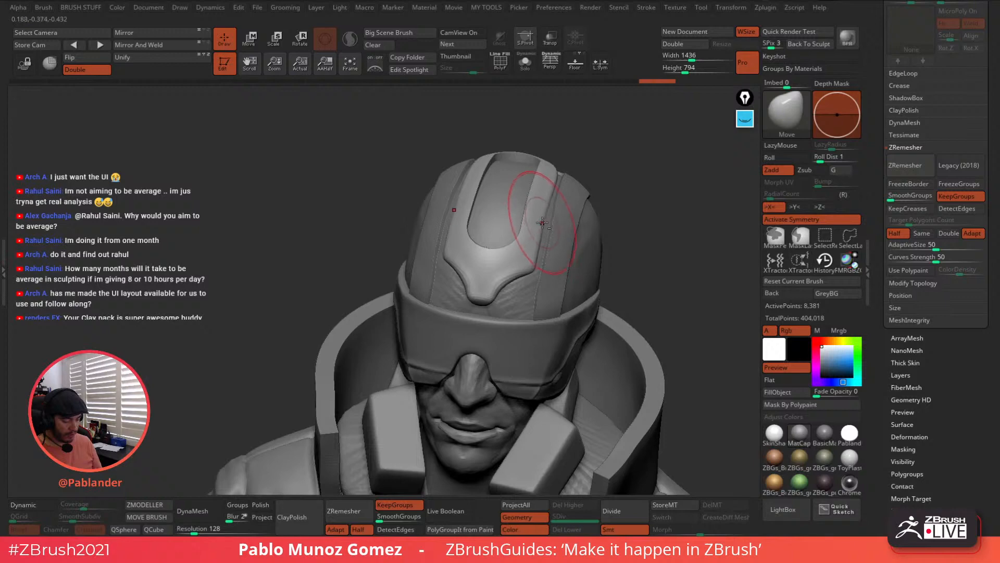
left_click_drag(542, 223, 539, 214)
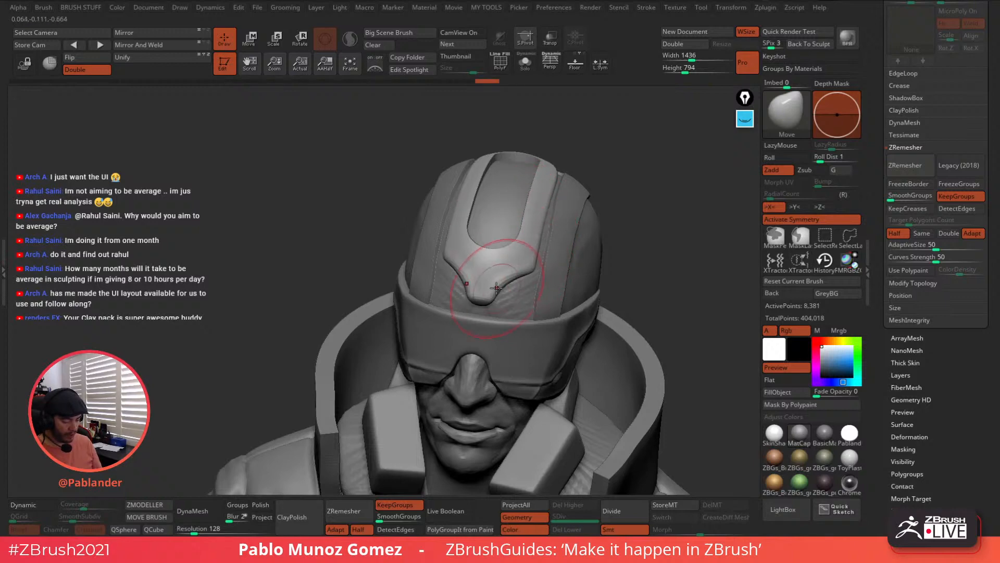
right_click_drag(490, 284, 485, 245)
left_click_drag(484, 292, 483, 300)
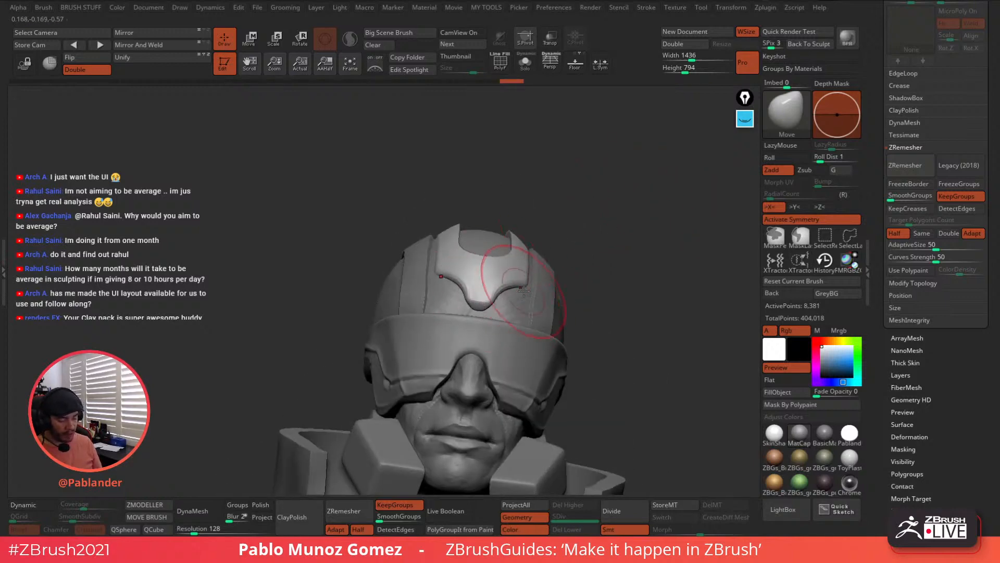
Select the PolySphere head subtool exposed through the crown panel's slot and view it from above
mouse_move(585, 219)
right_mouse_down()
mouse_move(569, 275)
mouse_move(547, 209)
mouse_move(516, 240)
right_mouse_up()
left_click(496, 242, "alt")
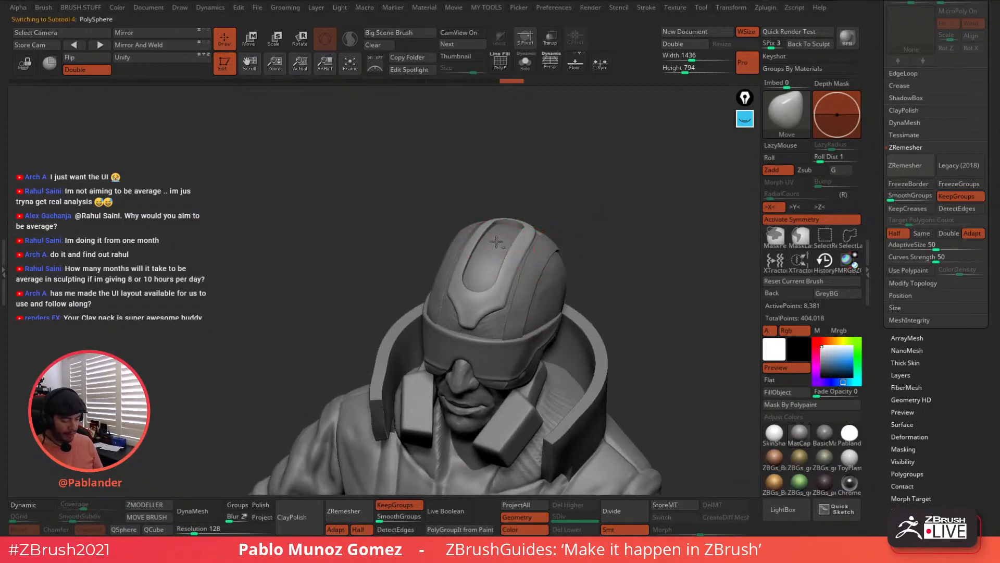
right_click_drag(546, 148, 512, 237)
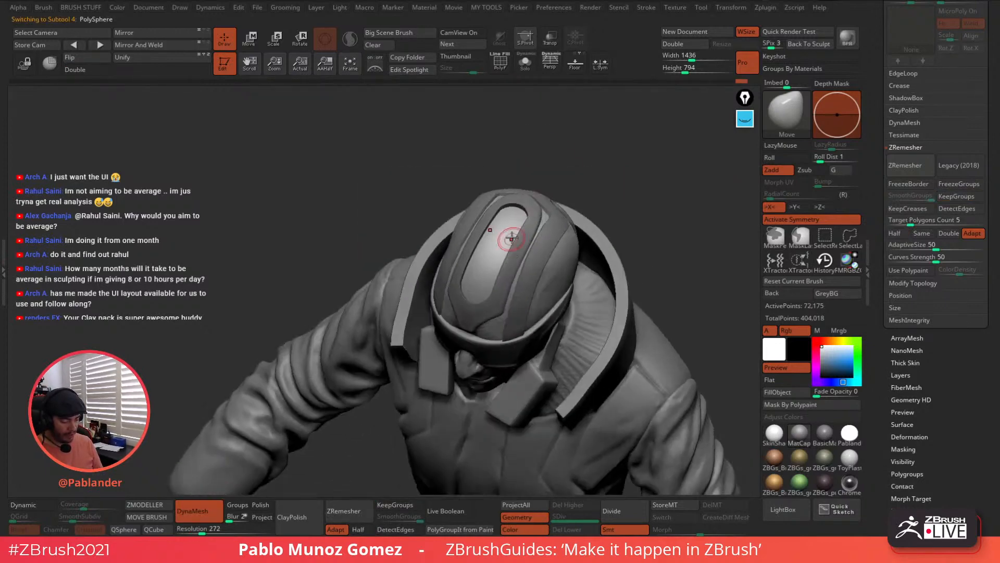
key("ctrl")
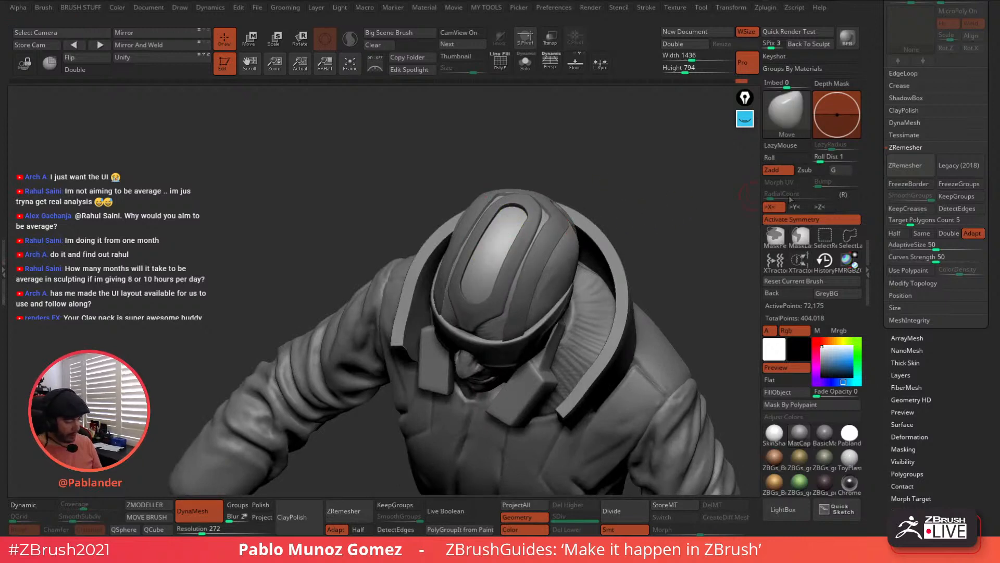
Mask the head surface exposed through the crown panel's slot
left_click_drag(568, 154, 563, 167)
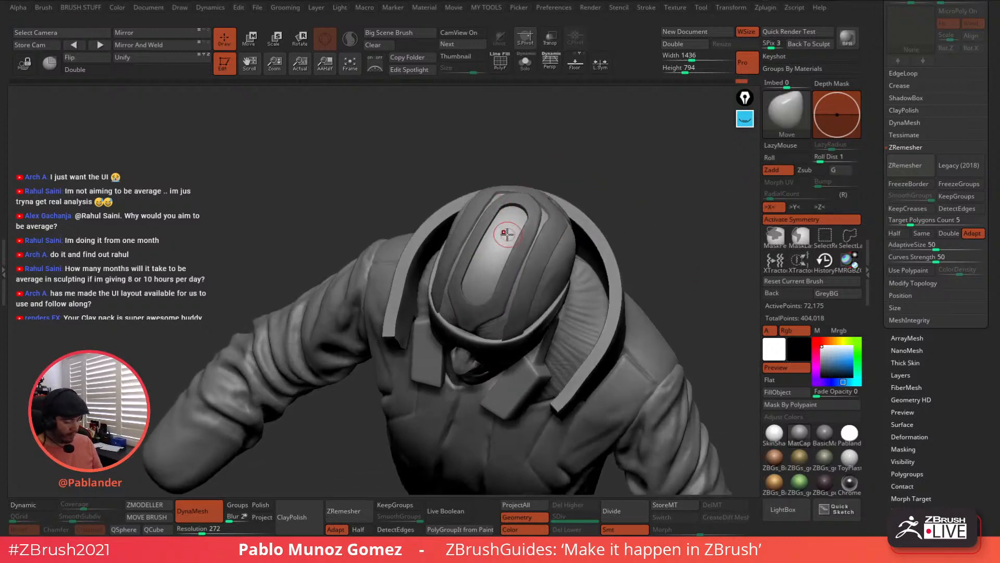
left_click_drag(513, 216, 476, 277, "ctrl")
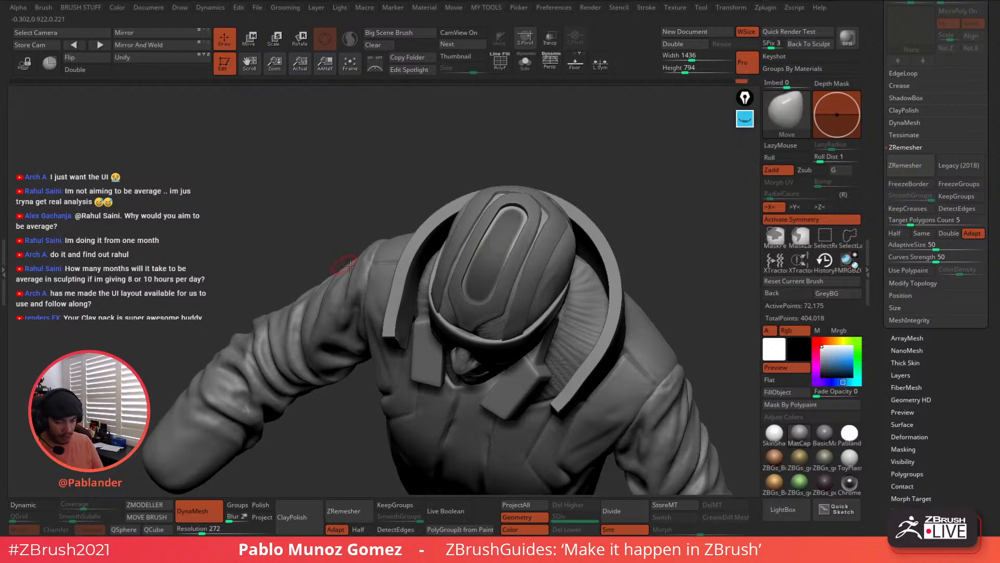
left_click_drag(645, 237, 654, 192)
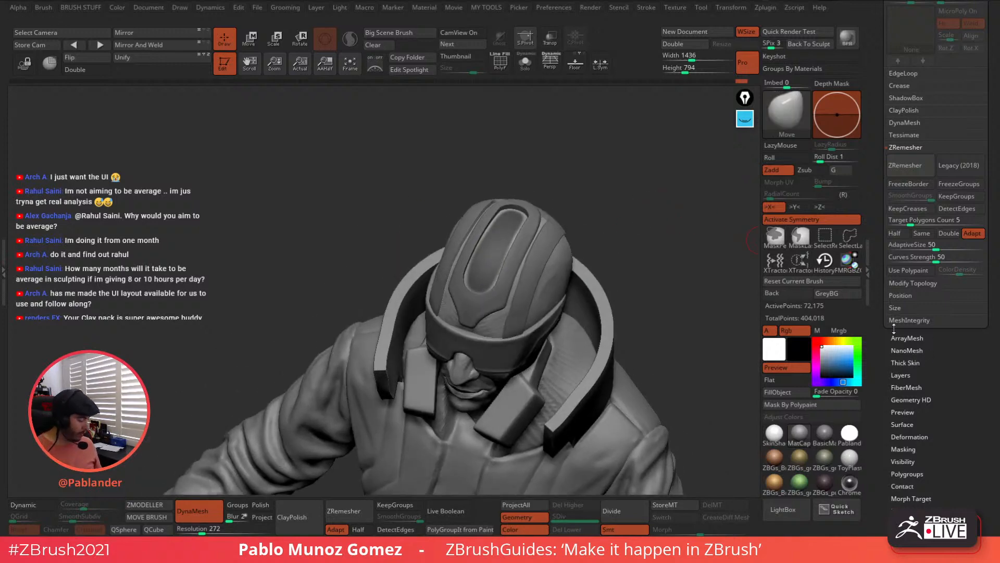
Preview FiberMesh fibers on the masked strip of the head and show the fiber modifiers
scroll(939, 278, "down", 5)
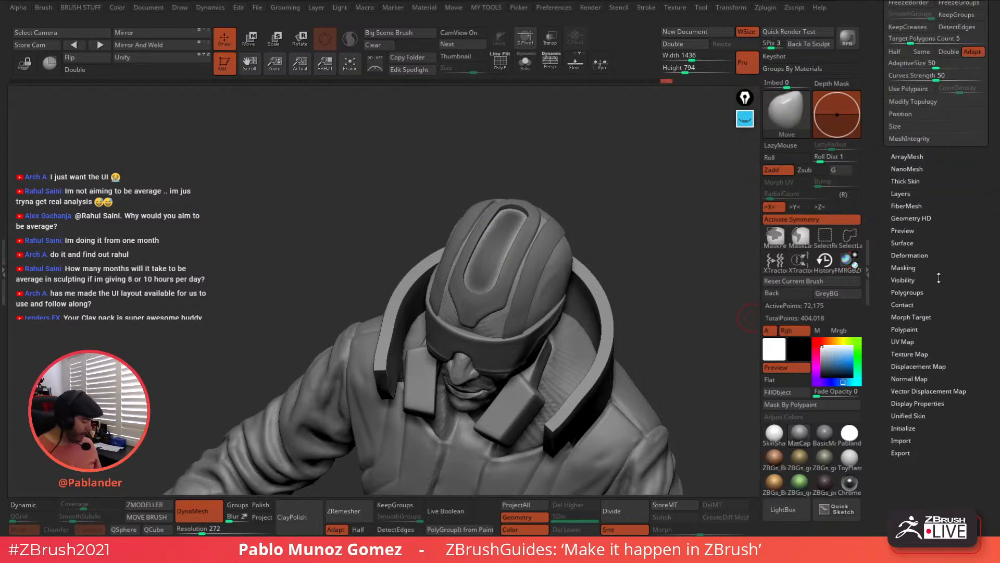
scroll(939, 278, "down", 1)
left_click(928, 177)
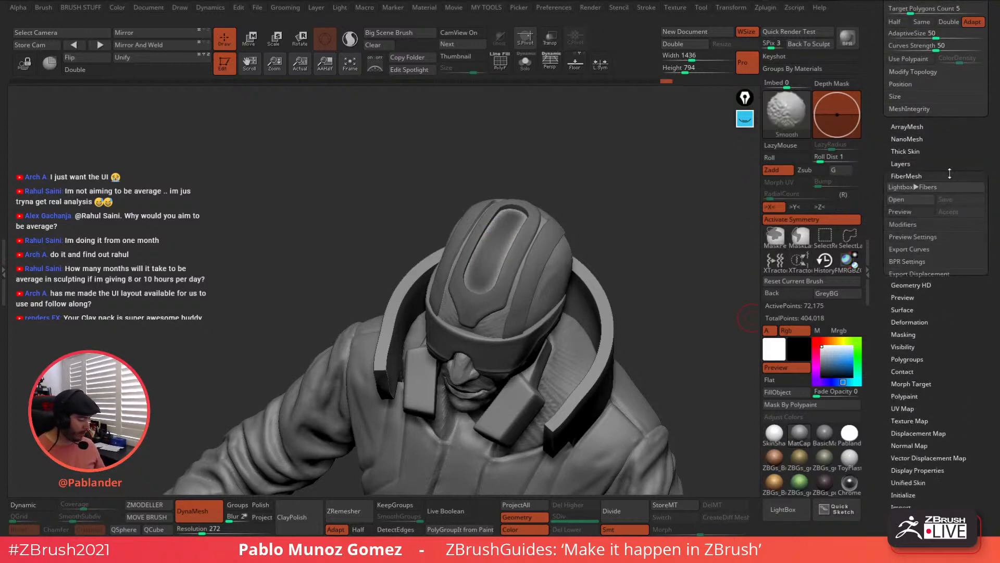
left_click(919, 211)
left_click(918, 226)
left_click_drag(693, 292, 583, 241)
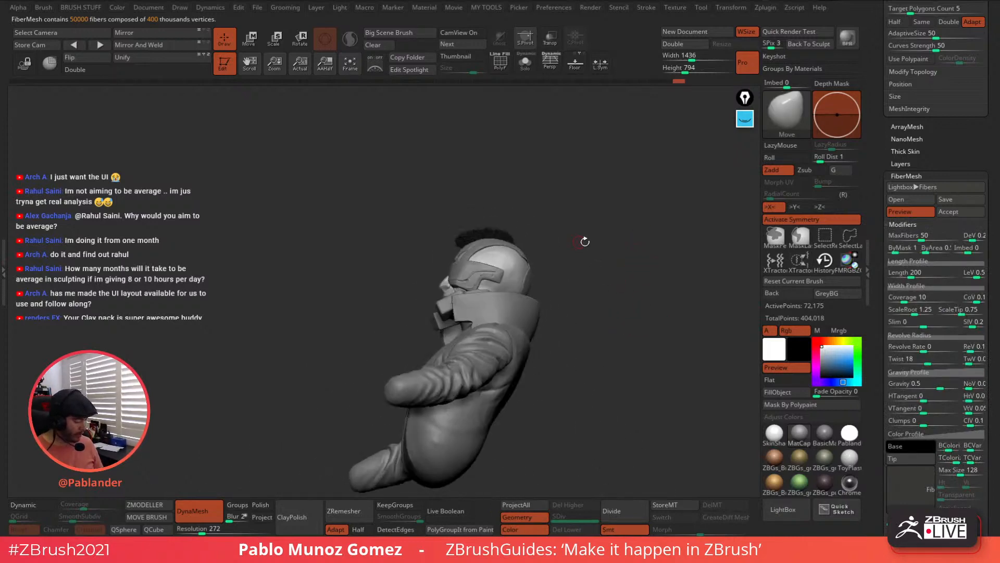
Set both the base and tip colours of the previewed fibers to white
left_click(912, 447)
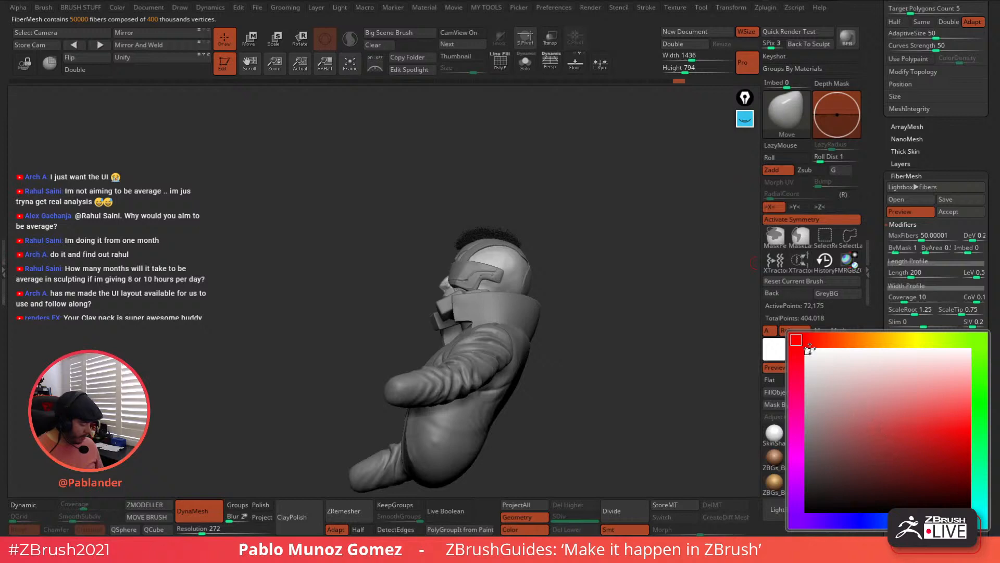
left_click(809, 349)
left_click(911, 461)
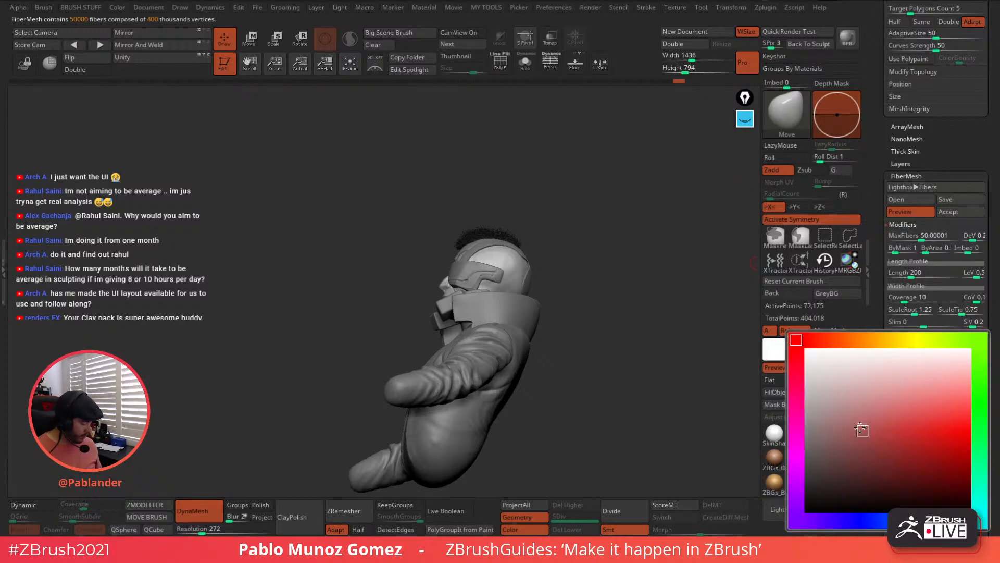
left_click(806, 345)
Set the fibers' MaxFibers to about 22.87, Length to about 453.5 and Gravity to about 0.09
left_click(921, 236)
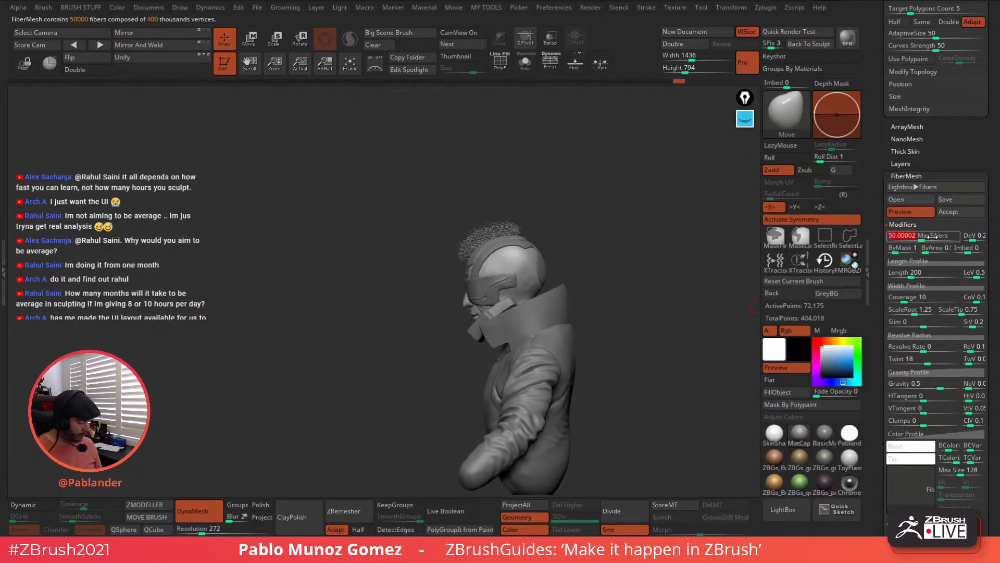
left_click_drag(925, 237, 916, 237)
left_click_drag(911, 273, 921, 272)
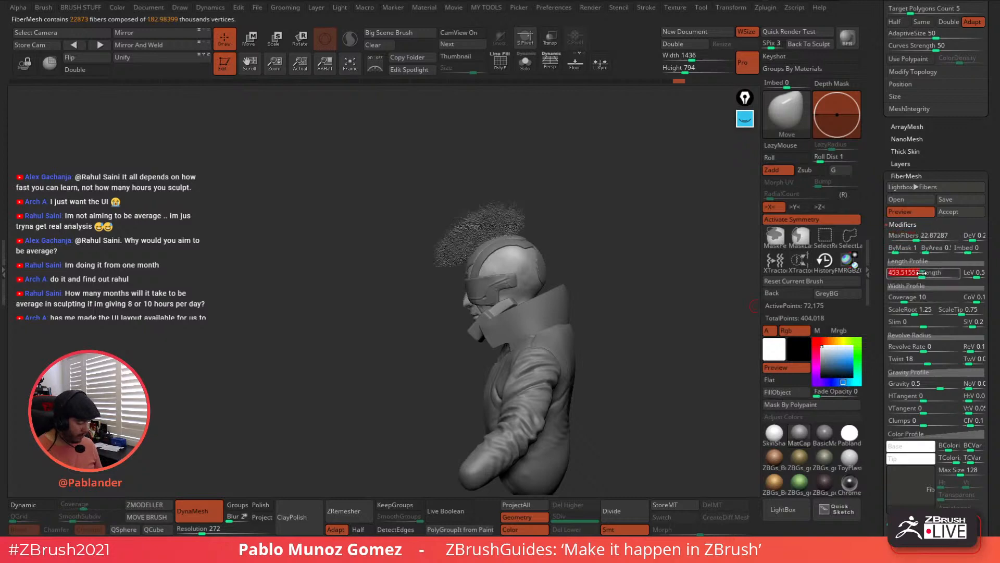
mouse_move(927, 384)
left_mouse_down()
mouse_move(918, 387)
mouse_move(927, 387)
left_mouse_up()
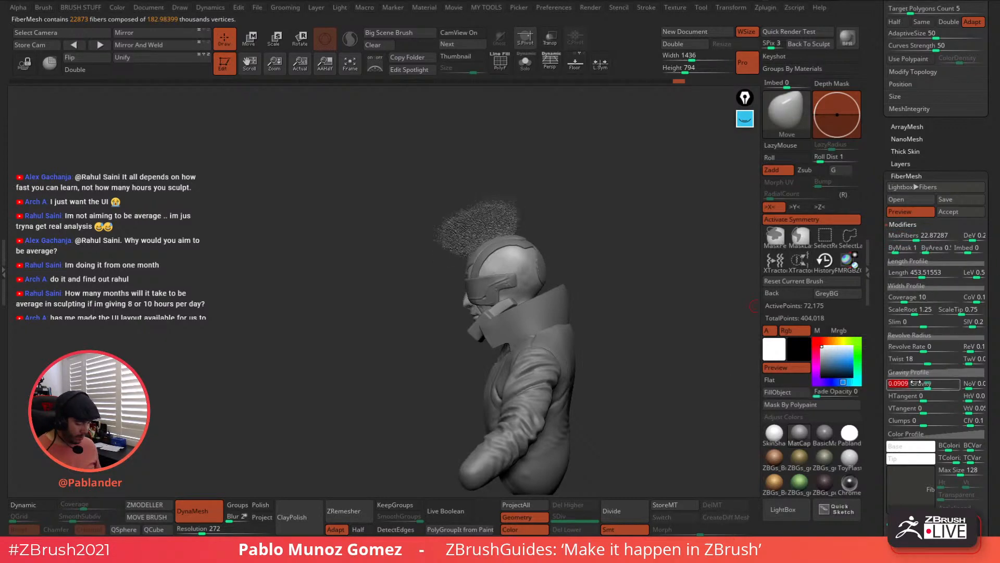
Thin the mohawk to about 10.16 MaxFibers and thicken its strands with Coverage at about 37.18
mouse_move(587, 280)
left_mouse_down()
mouse_move(598, 280)
mouse_move(591, 294)
mouse_move(634, 265)
mouse_move(632, 297)
mouse_move(608, 303)
mouse_move(620, 267)
mouse_move(598, 270)
left_mouse_up()
left_click_drag(897, 243, 890, 242)
left_click_drag(914, 303, 922, 302)
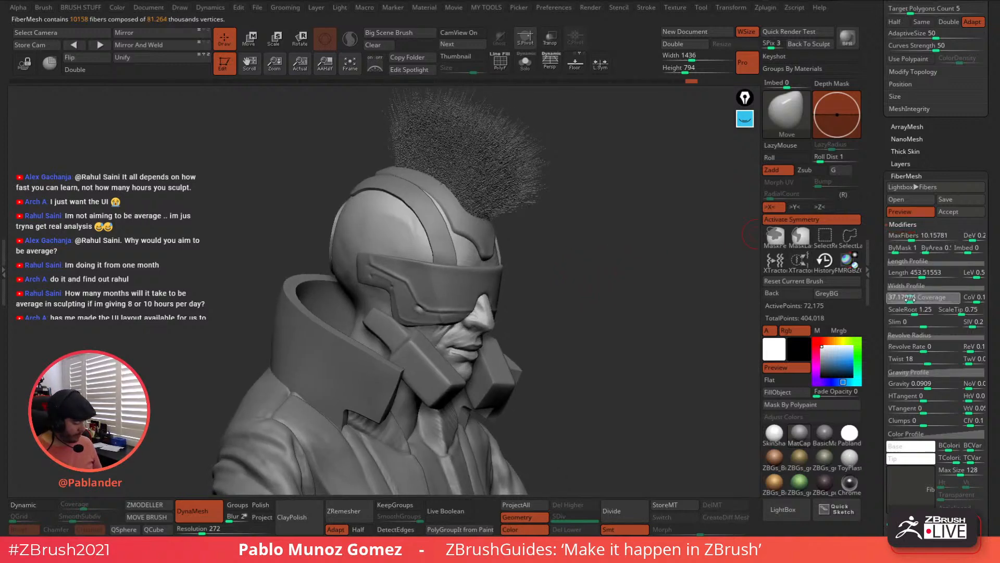
left_click_drag(623, 336, 574, 279)
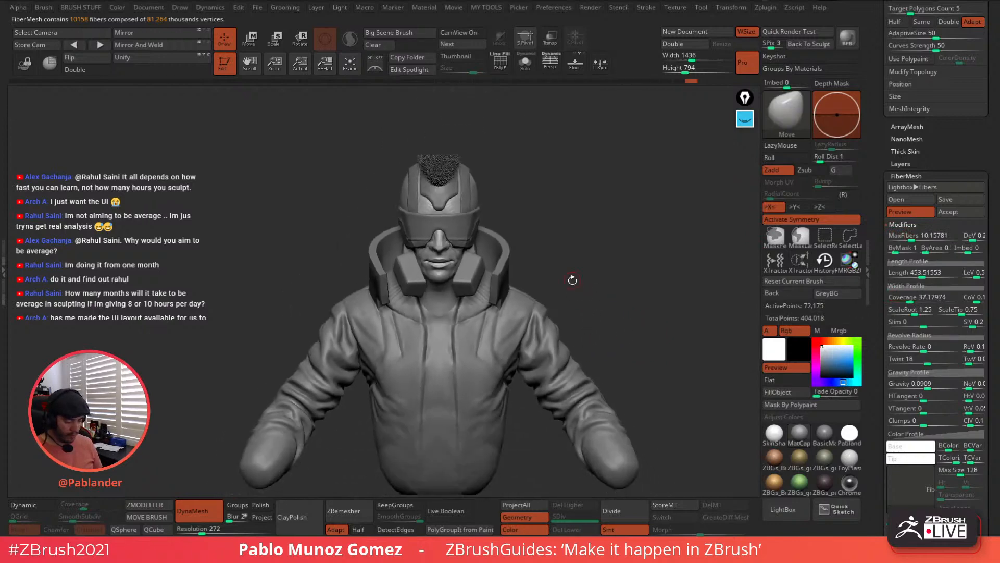
Turn off the FiberMesh preview without keeping the fibers and clear the mask on the head
left_click(963, 212)
left_click_drag(719, 229, 655, 278)
left_click(900, 211)
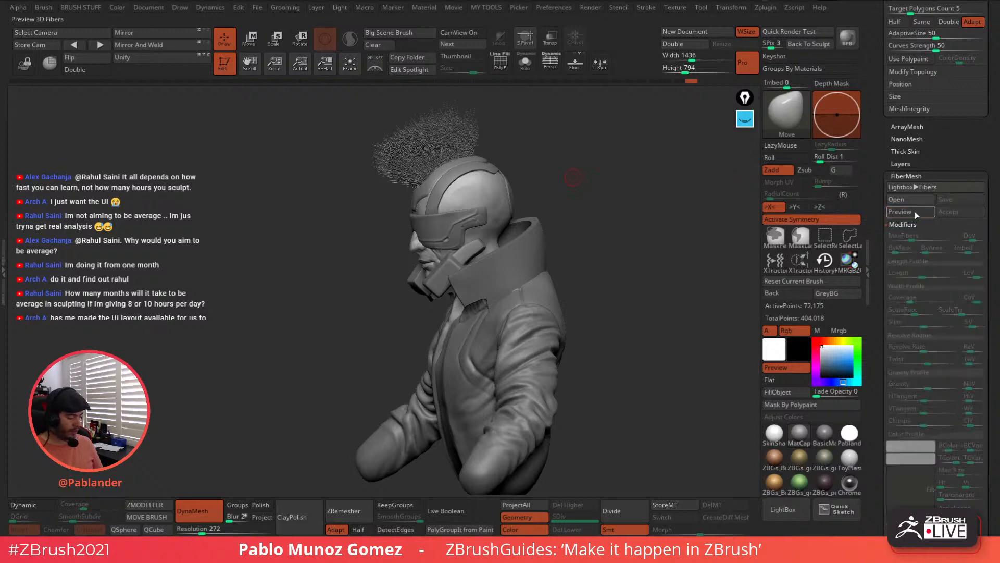
mouse_move(608, 204)
left_mouse_down("ctrl")
mouse_move(643, 228)
mouse_move(567, 203)
mouse_move(450, 187)
mouse_move(511, 227)
left_mouse_up("ctrl")
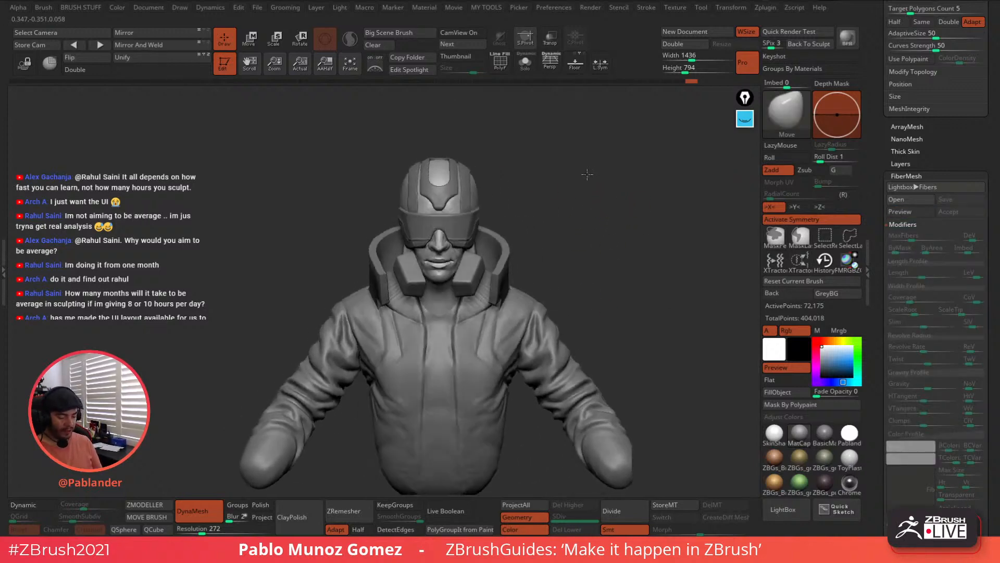
Isolate the head in Solo mode and switch to the DamStandard brush
left_click_drag(518, 194, 530, 165)
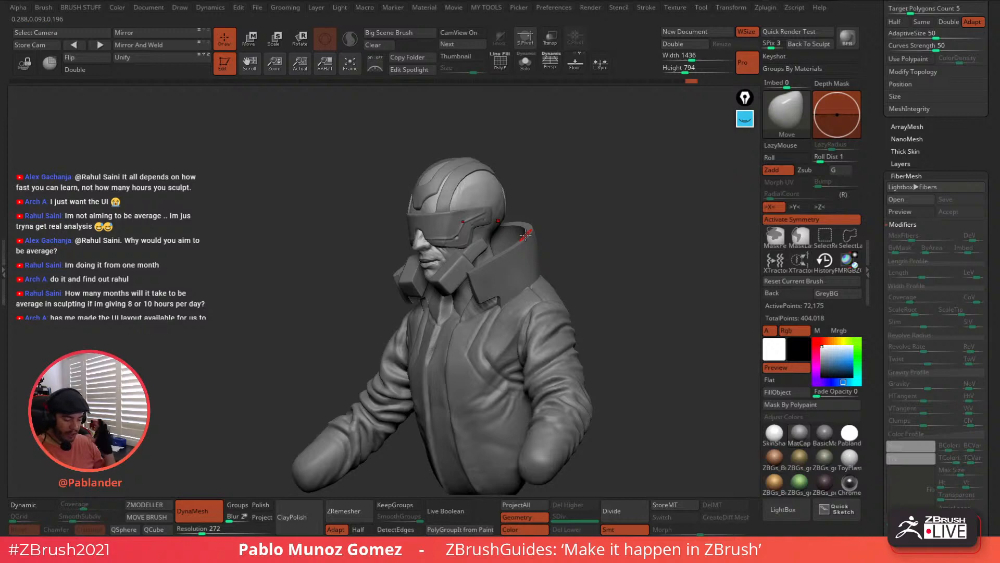
mouse_move(593, 259)
left_mouse_down()
mouse_move(663, 248)
mouse_move(482, 295)
left_mouse_up()
right_click_drag(447, 261, 471, 266, "ctrl")
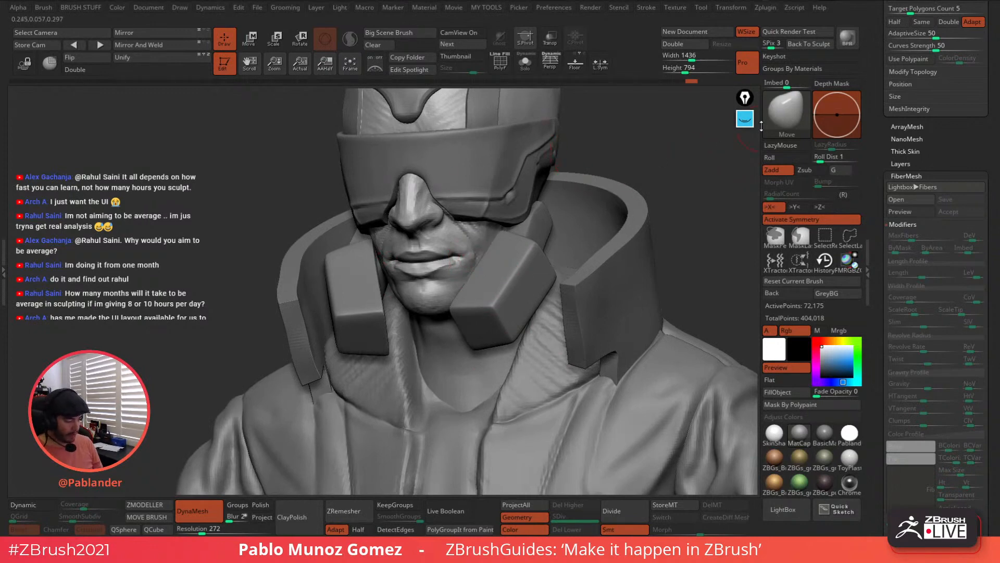
left_click(526, 61)
key("b")
key("d")
key("s")
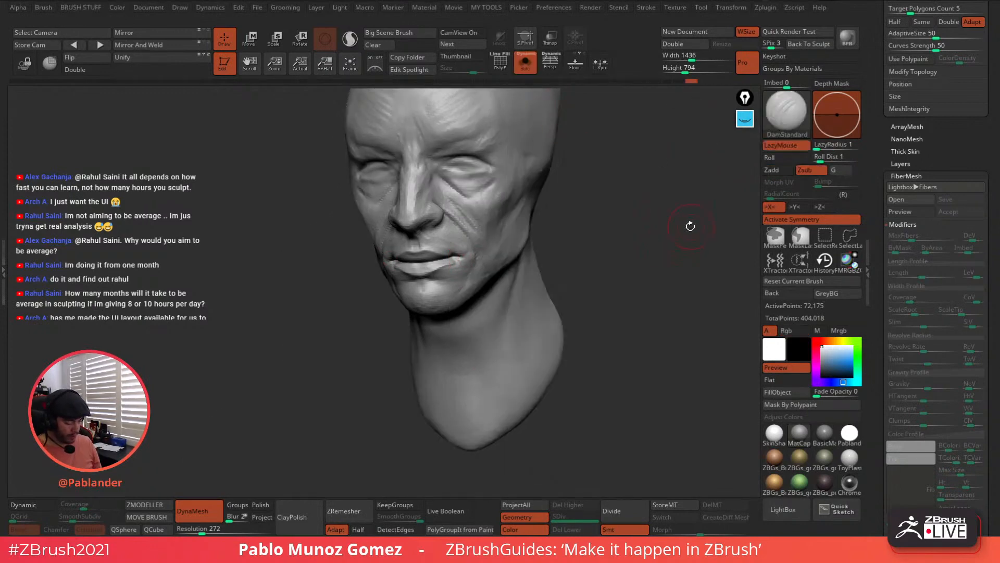
right_click(690, 226)
right_click(672, 227)
Carve an angular seam line with DamStandard from the mouth corner across the cheek and jaw towards the back of the neck
left_click_drag(670, 232, 640, 232)
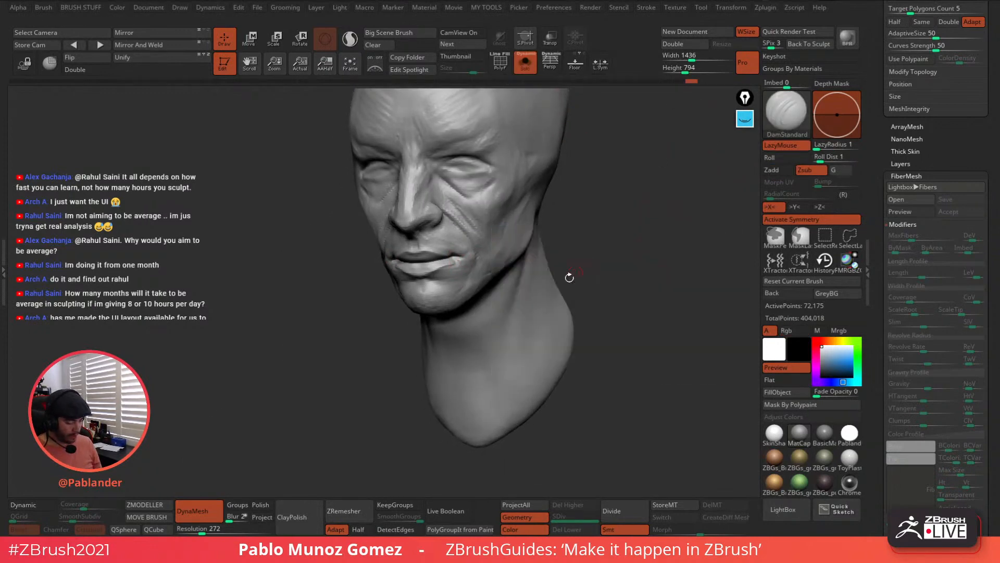
left_click_drag(569, 277, 593, 291)
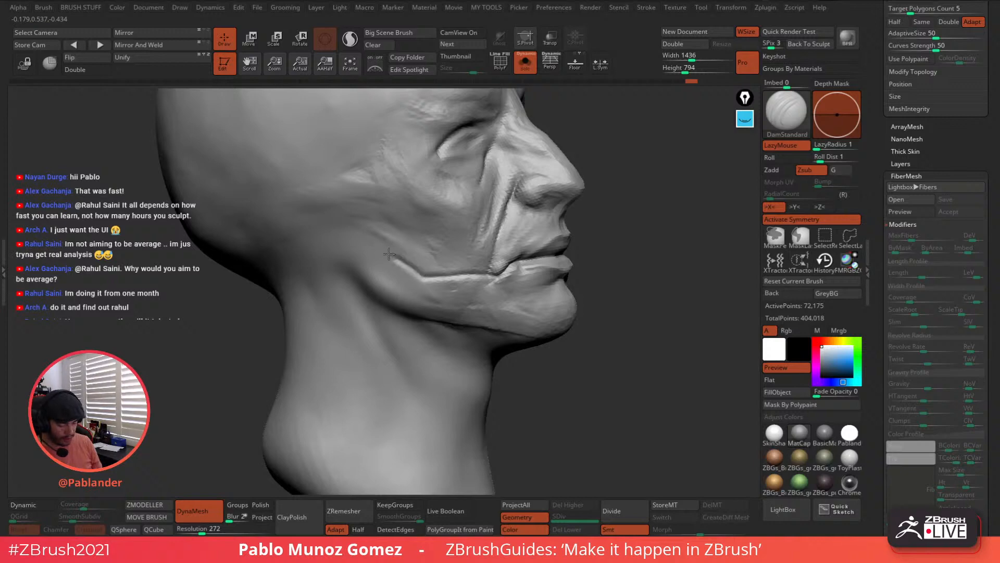
left_click_drag(389, 254, 319, 270)
left_click_drag(599, 307, 359, 325)
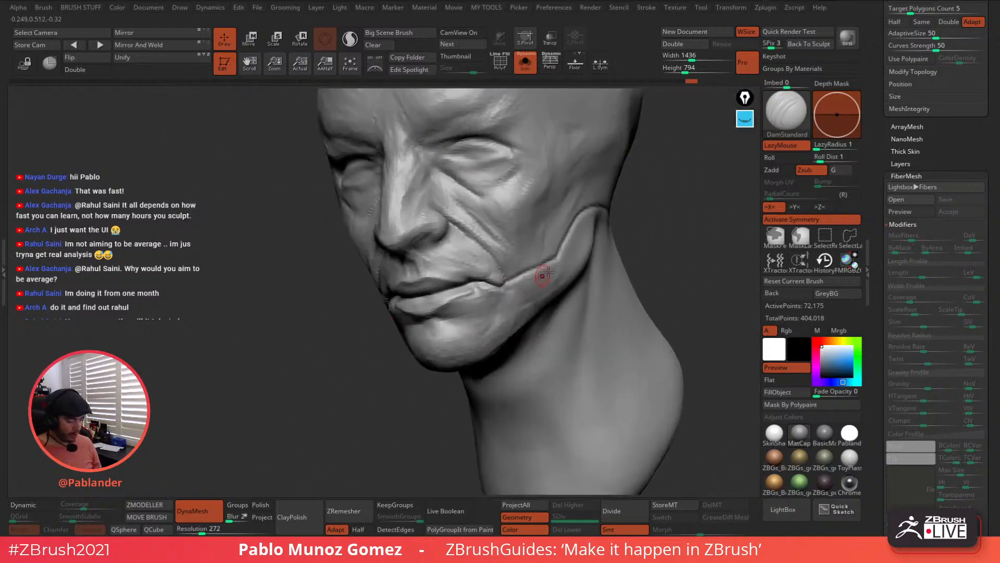
left_click_drag(544, 273, 631, 225)
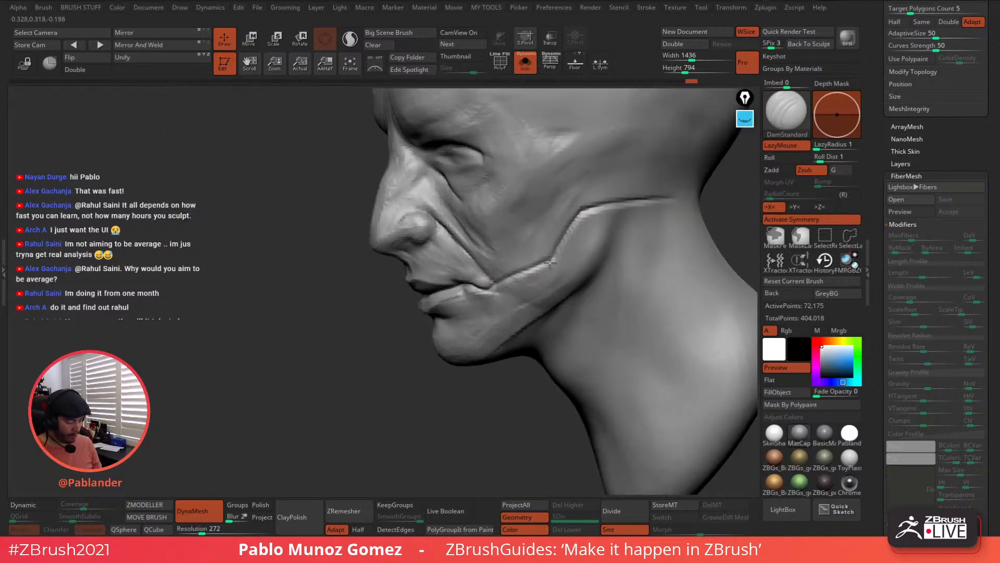
left_click_drag(549, 262, 498, 284)
right_click_drag(515, 268, 578, 255)
Leave Solo mode and check the carved jaw seam together with the visor, jaw blocks and collar on the full bust
left_click(526, 66)
mouse_move(543, 150)
right_mouse_down()
mouse_move(550, 280)
mouse_move(535, 289)
right_mouse_up()
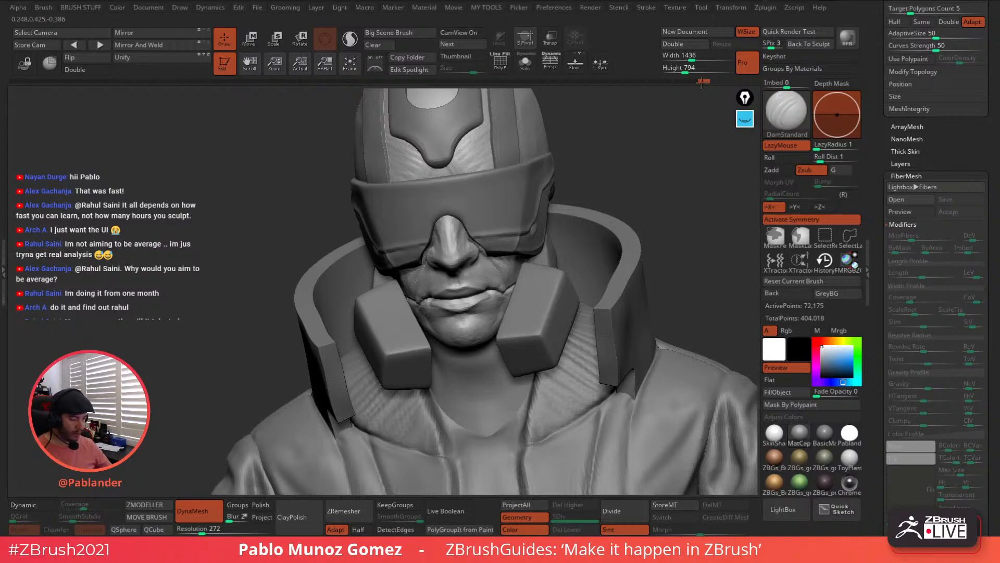
left_click_drag(640, 157, 633, 167)
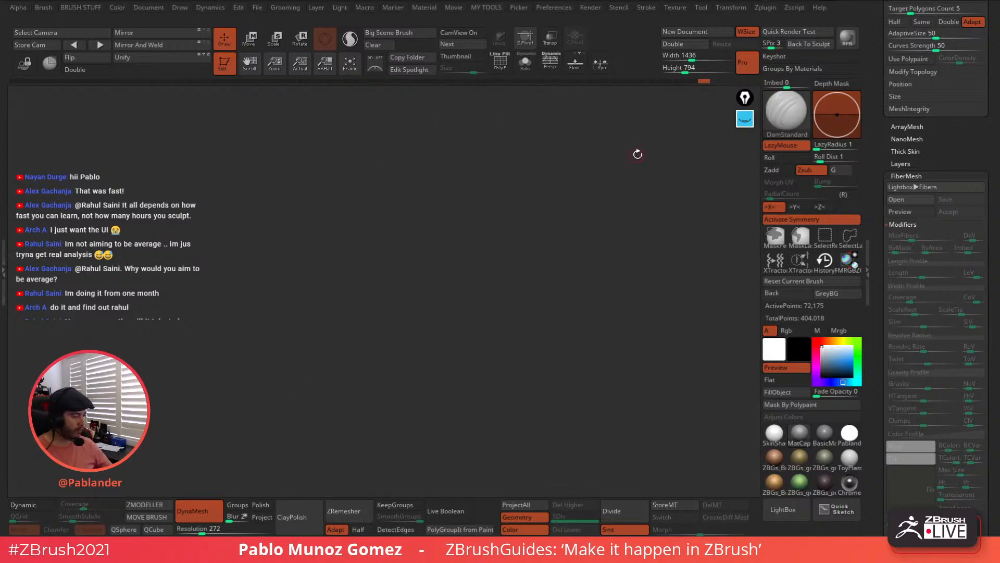
left_click_drag(673, 90, 625, 104)
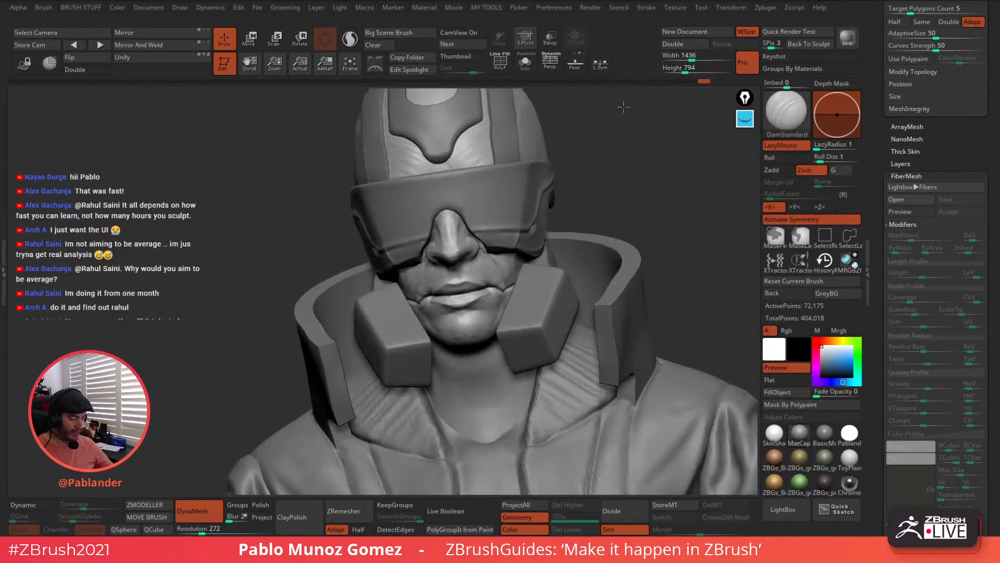
left_click_drag(632, 172, 714, 139)
left_click_drag(692, 269, 630, 192, "alt")
left_click_drag(630, 191, 553, 133)
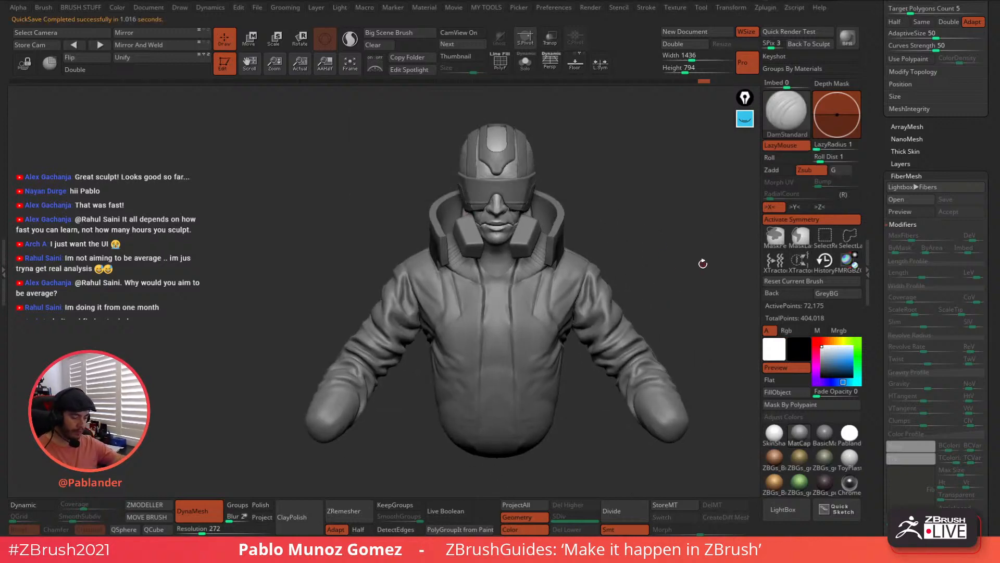
Turn on perspective for a three-quarter view of the bust and start a BPR render
left_click_drag(638, 230, 610, 195)
left_click(545, 72)
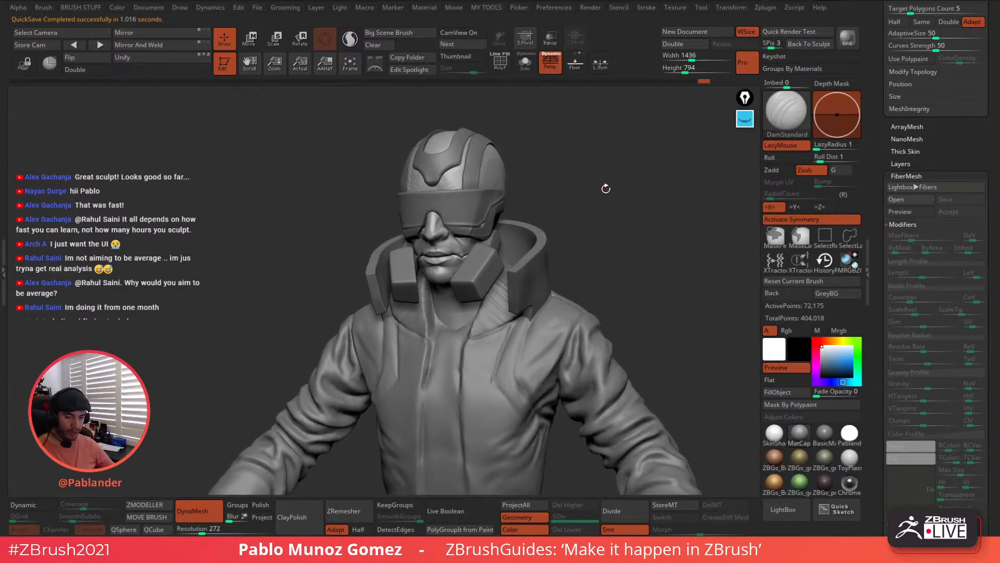
key("shift+r")
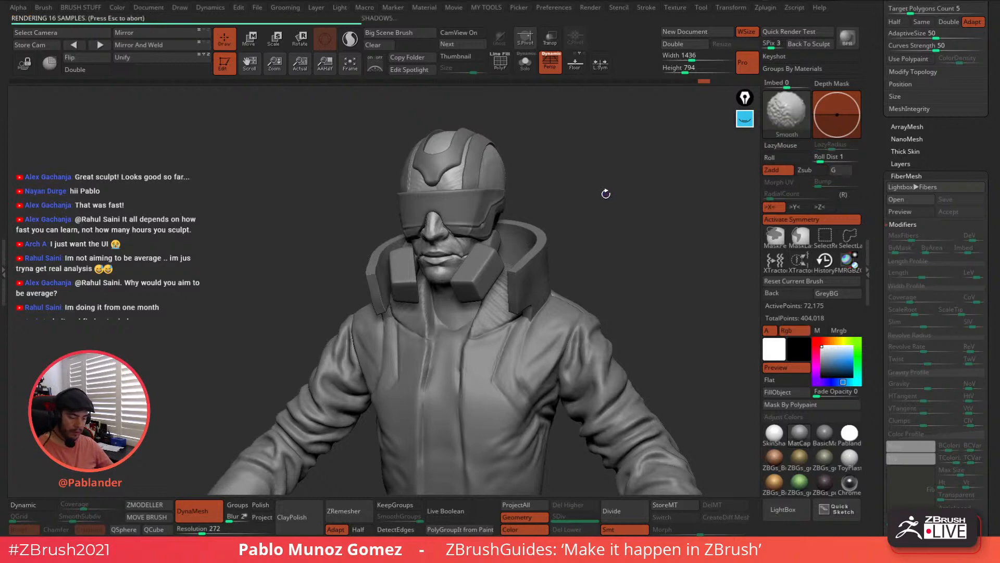